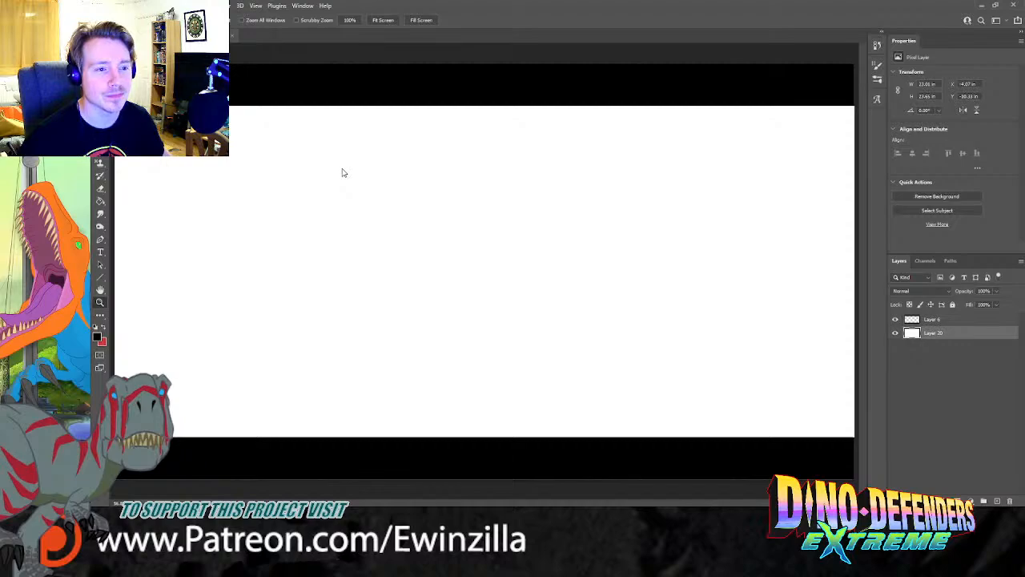
Step: Look over the bladehead_rough.psd design sheet and the Megalosaurus_trees_front_EDIT.psd forest background, closing each file
{"action": "double_click", "coordinate": [312, 77]}
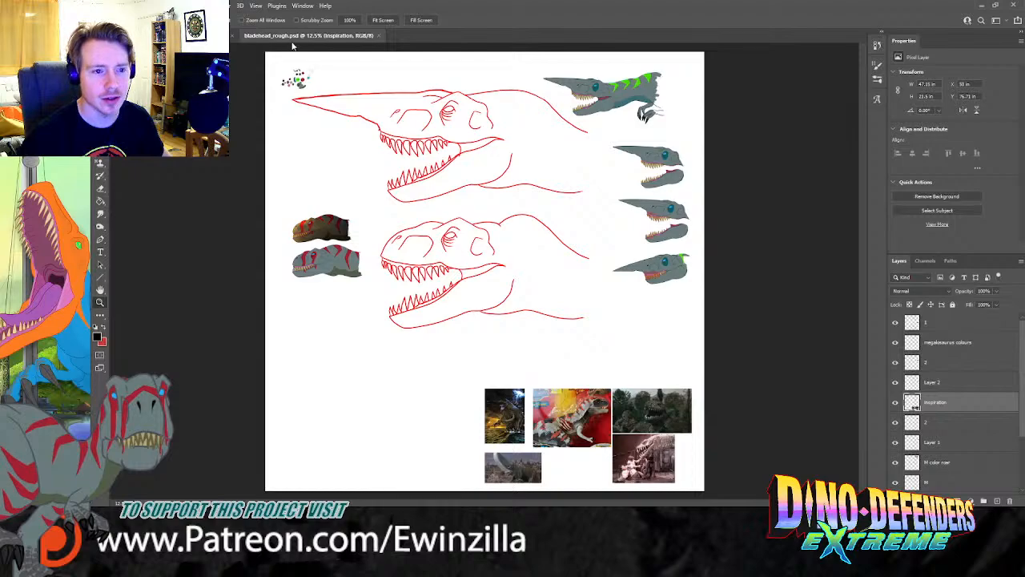
{"action": "left_click", "coordinate": [379, 35]}
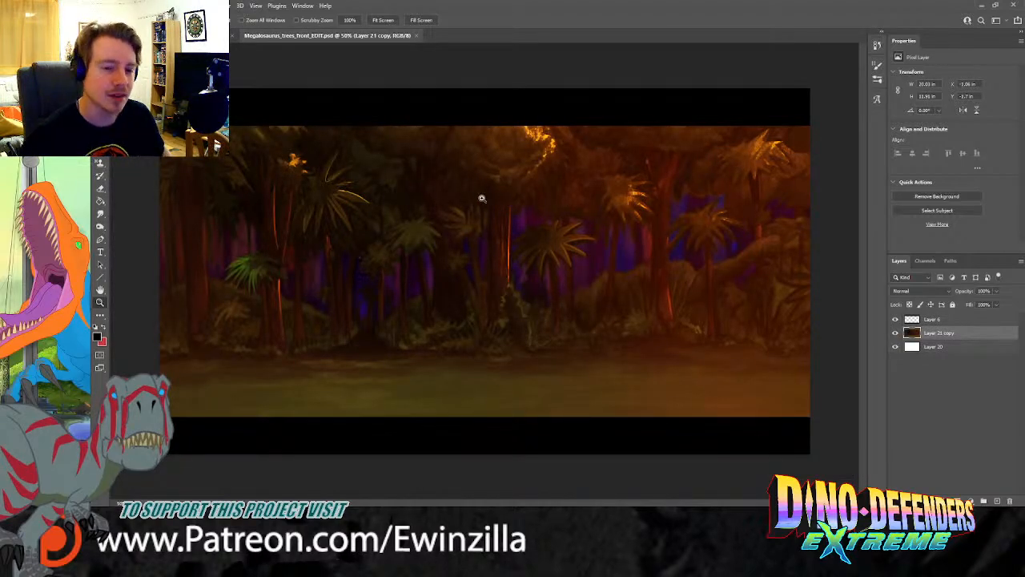
{"action": "left_click", "coordinate": [416, 37]}
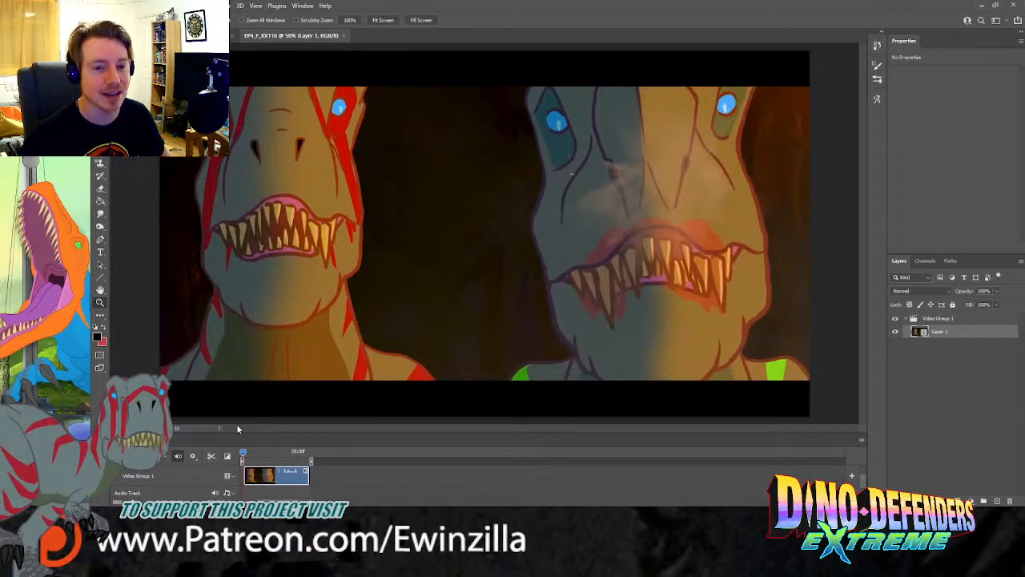
Step: Play the EP4_F_XX116 clip to its last frame and frame the blade-headed dinosaur's face at 66.7% zoom
{"action": "key", "text": "space"}
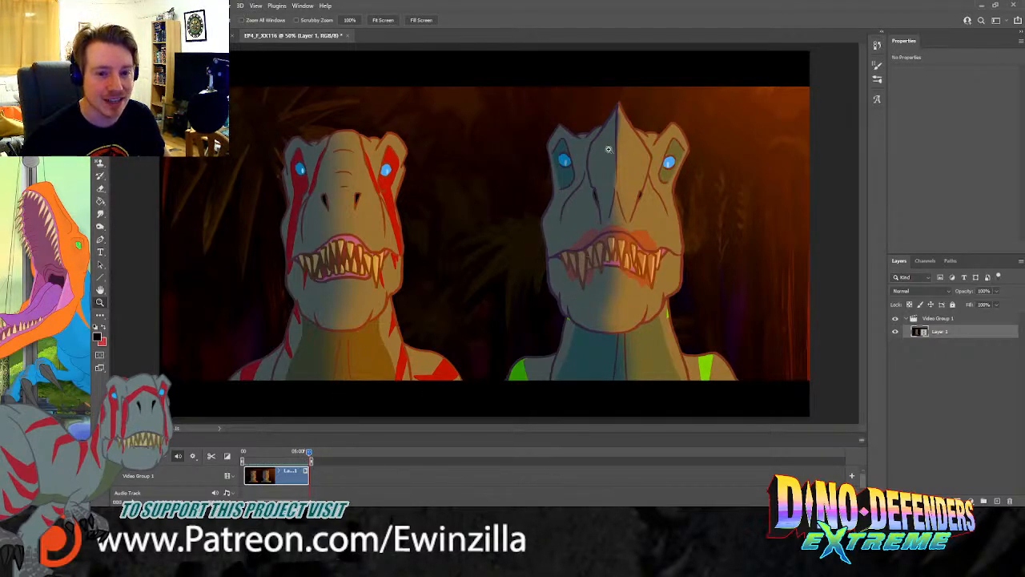
{"action": "left_click", "coordinate": [668, 208]}
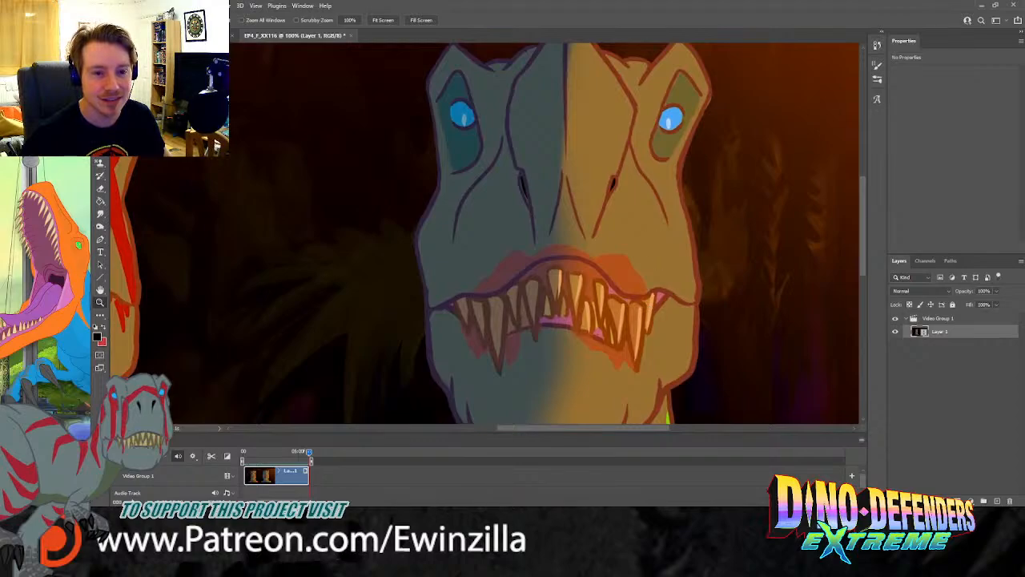
{"action": "left_click", "coordinate": [476, 223], "text": "alt"}
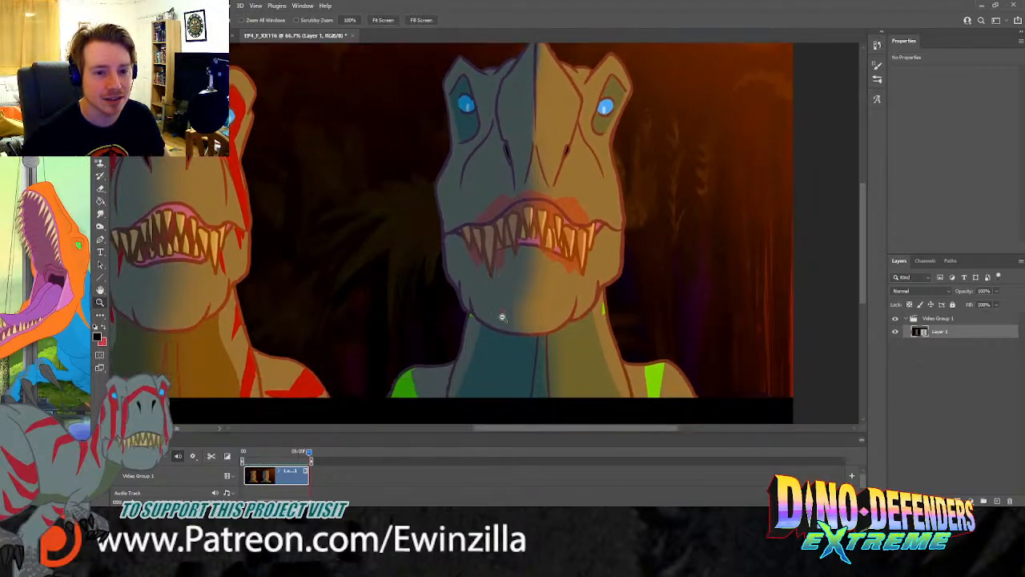
{"action": "scroll", "coordinate": [503, 318], "scroll_direction": "up", "scroll_amount": 2}
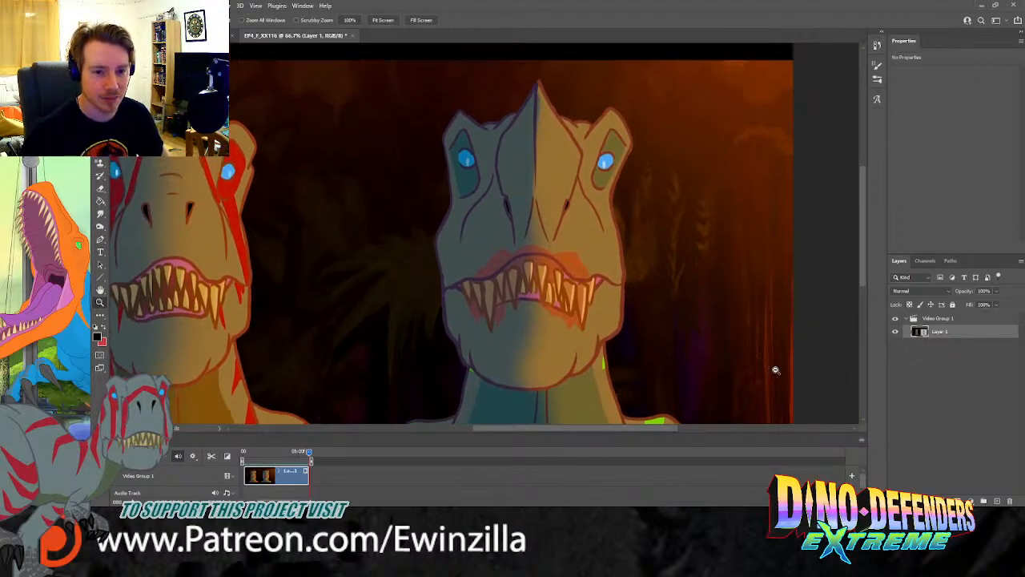
{"action": "scroll", "coordinate": [775, 370], "scroll_direction": "down", "scroll_amount": 1}
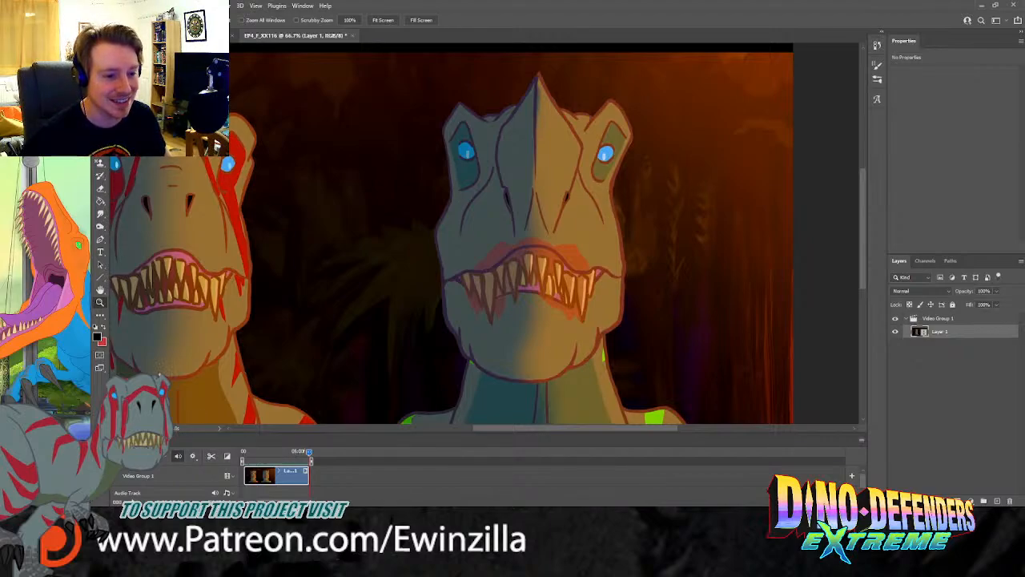
{"action": "left_click", "coordinate": [328, 428]}
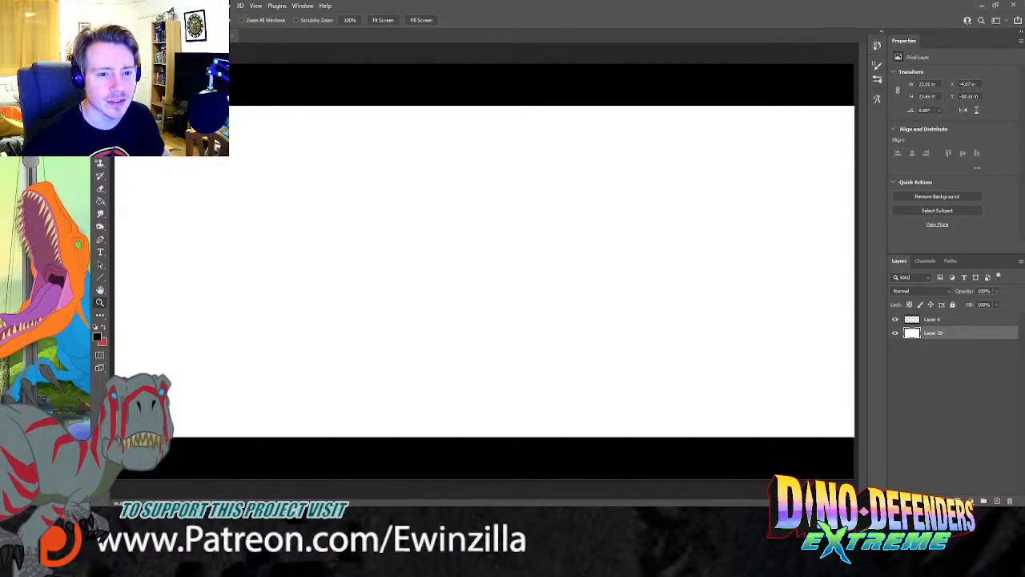
Step: Paste the screenshot of the clip's last frame into the blank white scene as a new layer
{"action": "key", "text": "ctrl+v"}
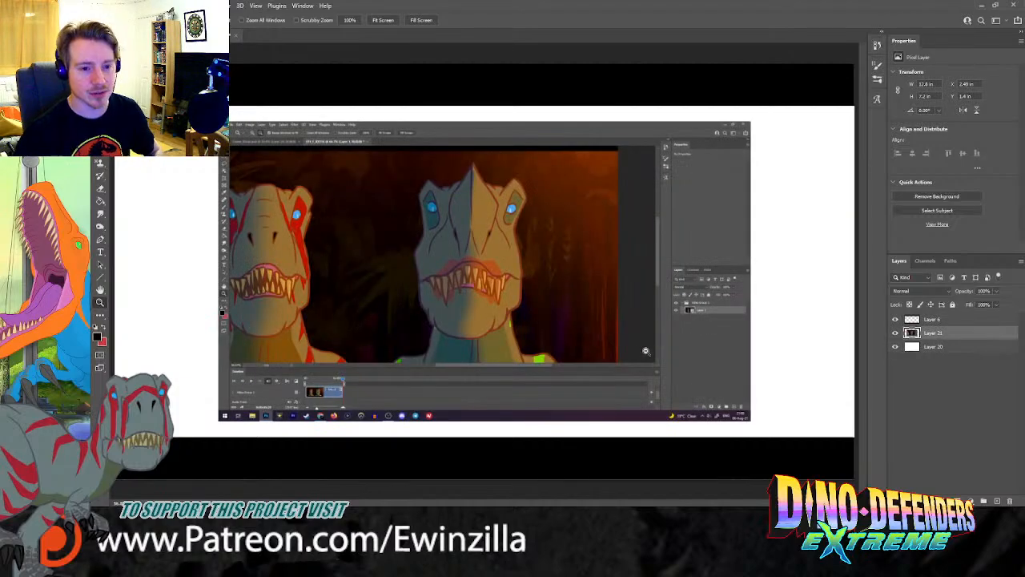
{"action": "scroll", "coordinate": [485, 271], "scroll_direction": "down", "scroll_amount": 1}
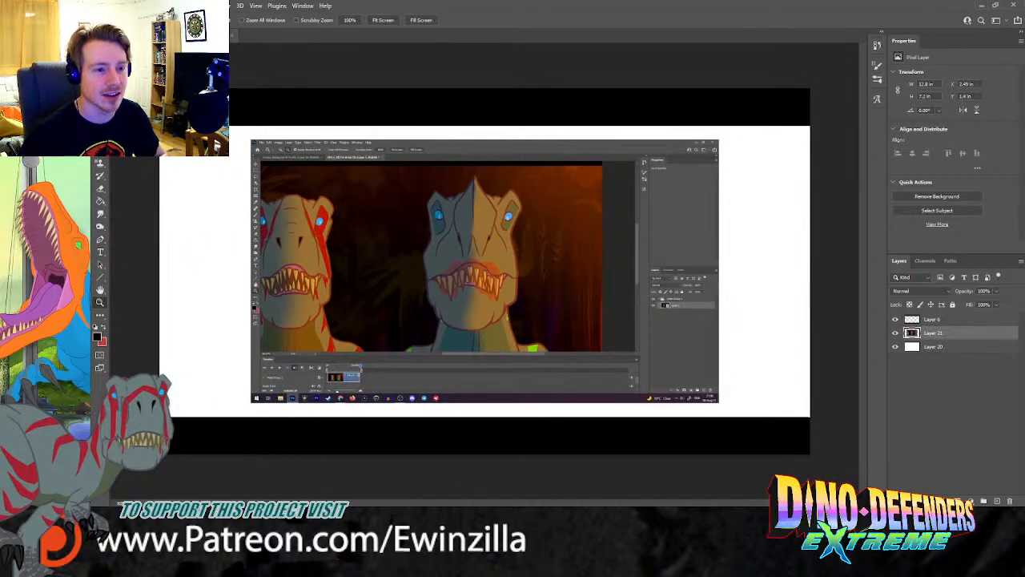
{"action": "scroll", "coordinate": [486, 240], "scroll_direction": "up", "scroll_amount": 3}
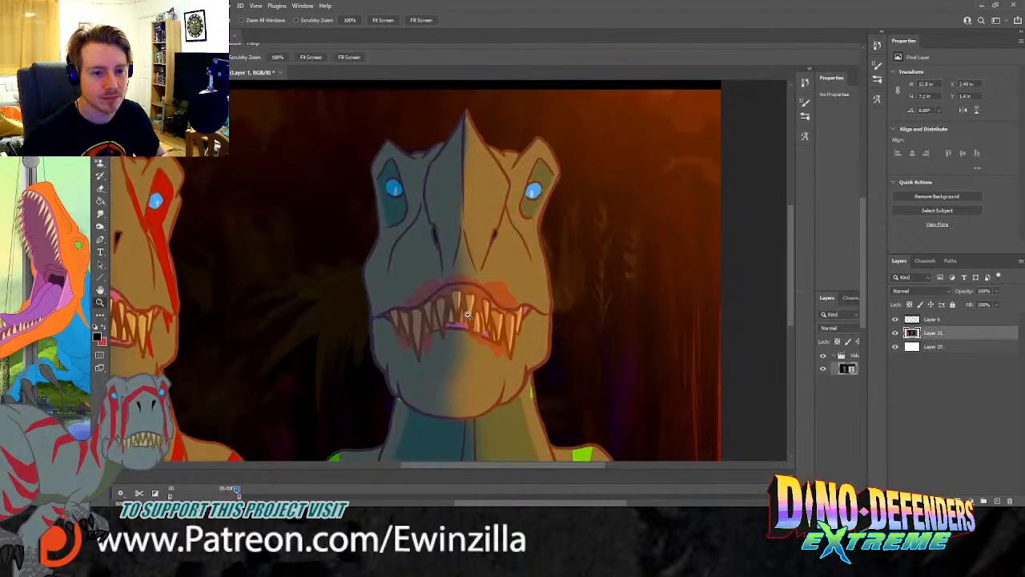
Step: Clear the dark forest backdrop around the blade-headed dinosaur using the Paint Bucket in Clear mode
{"action": "key", "text": "l"}
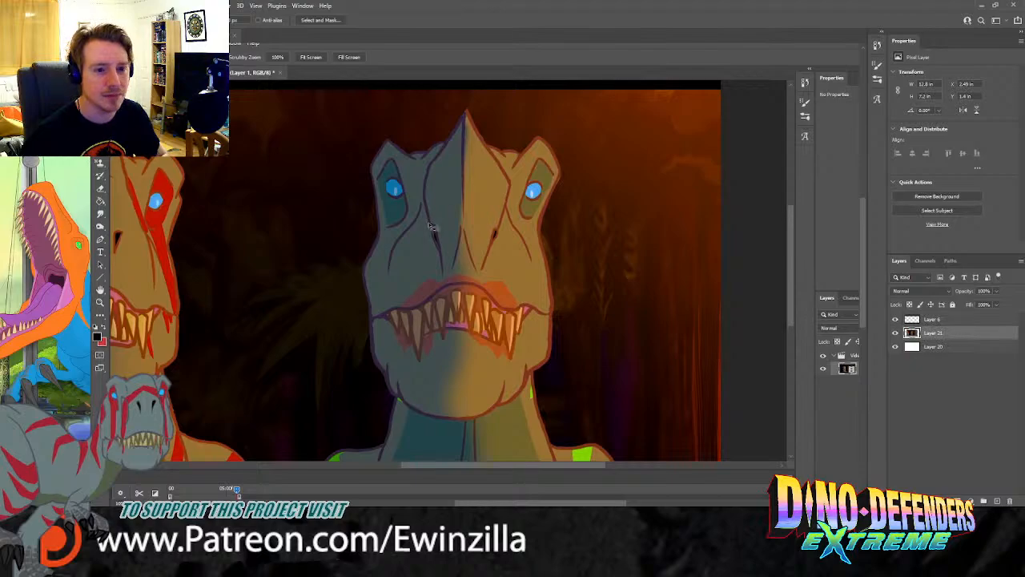
{"action": "left_click", "coordinate": [101, 201]}
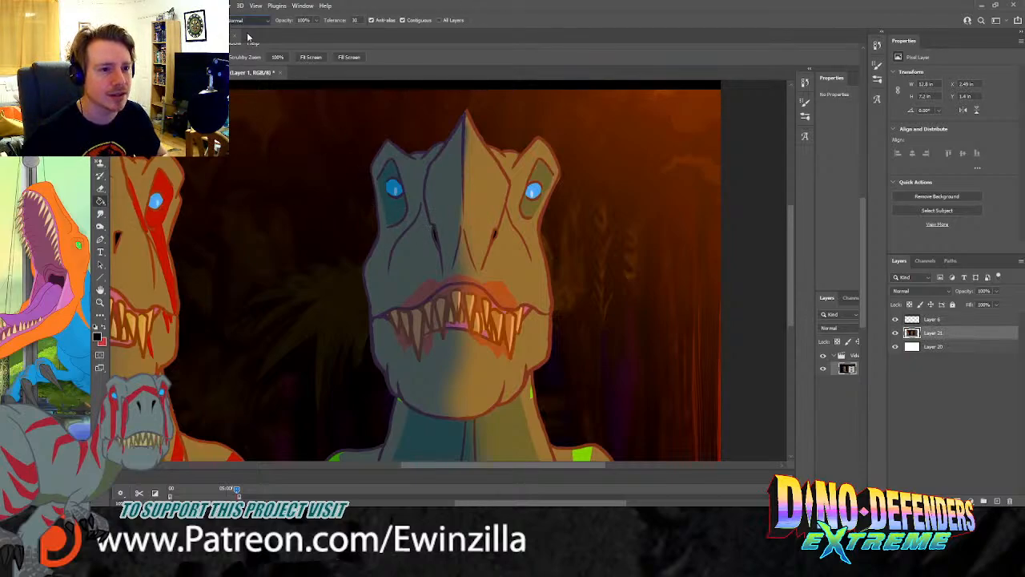
{"action": "left_click", "coordinate": [373, 223]}
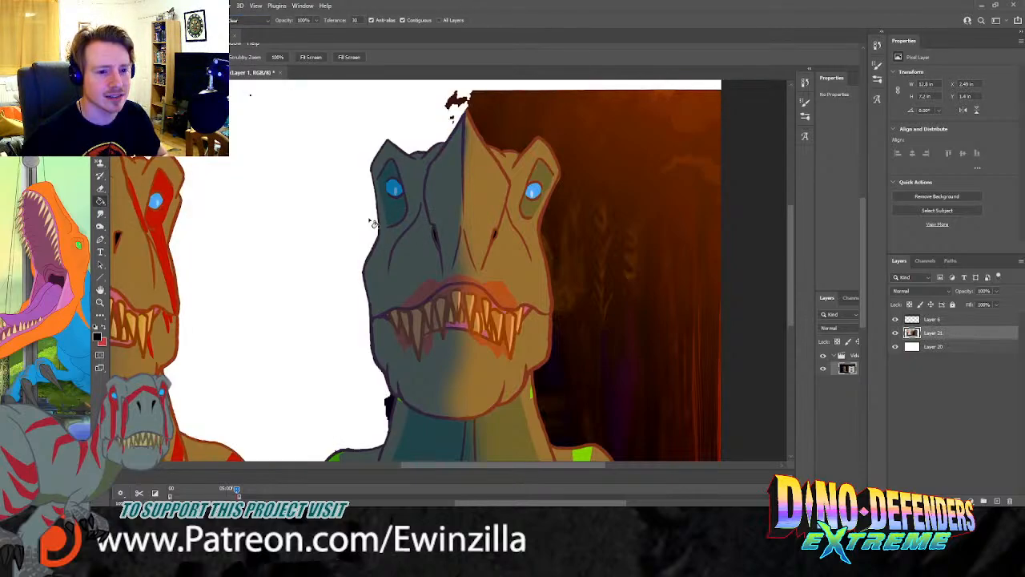
{"action": "left_click", "coordinate": [513, 126]}
{"action": "left_click", "coordinate": [560, 367]}
{"action": "left_click", "coordinate": [585, 330]}
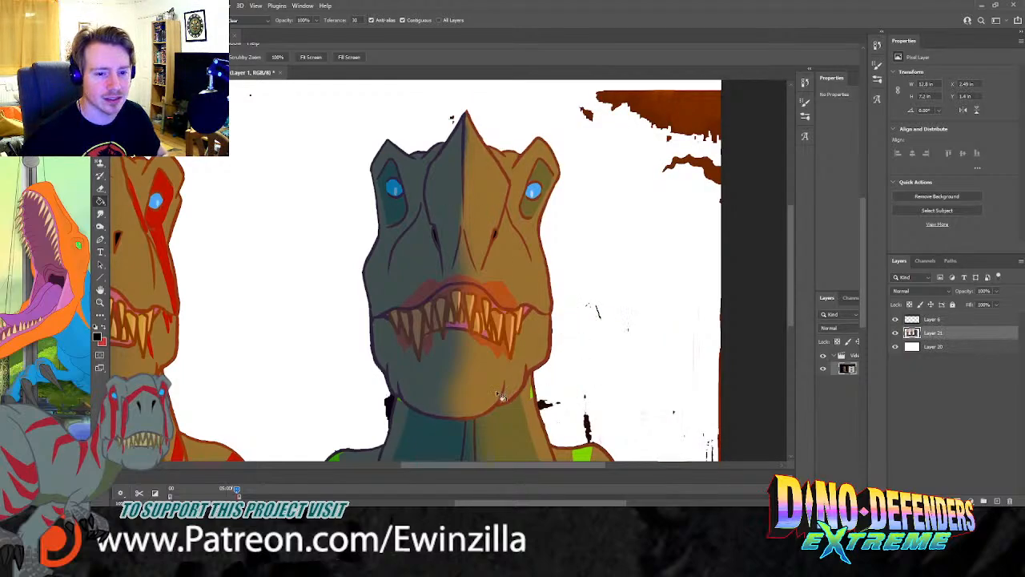
{"action": "left_click", "coordinate": [393, 406]}
{"action": "left_click", "coordinate": [547, 406]}
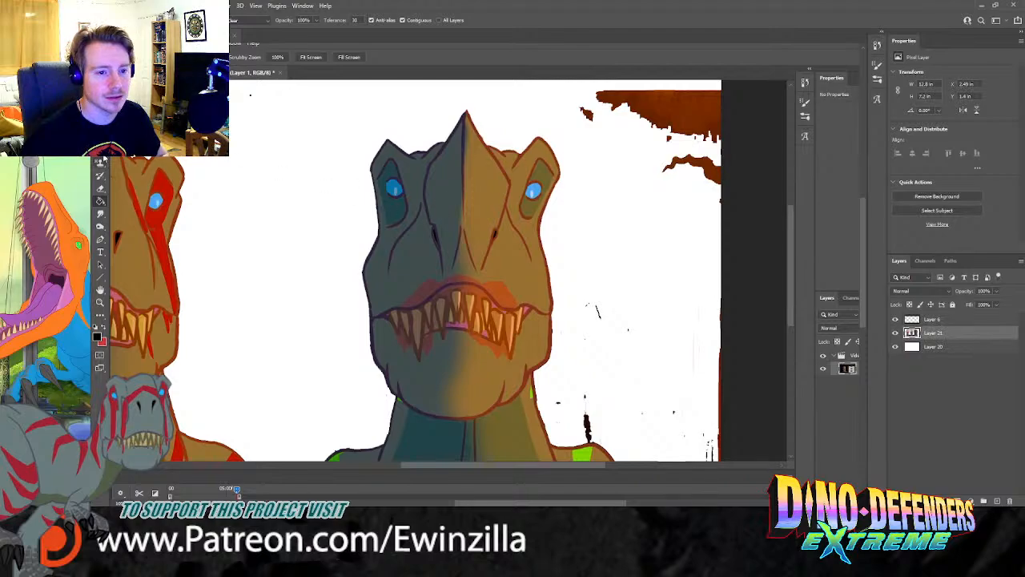
Step: Lasso the blade-headed dinosaur's head, copy it to its own layer and delete the leftover screenshot layer
{"action": "key", "text": "l"}
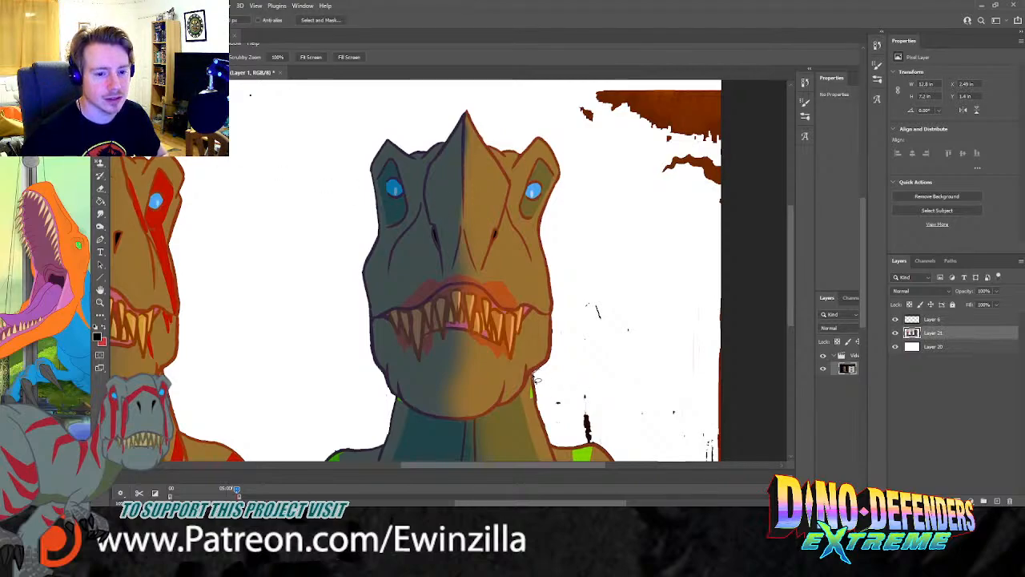
{"action": "mouse_move", "coordinate": [529, 396]}
{"action": "left_mouse_down"}
{"action": "mouse_move", "coordinate": [485, 423]}
{"action": "mouse_move", "coordinate": [415, 424]}
{"action": "mouse_move", "coordinate": [394, 398]}
{"action": "mouse_move", "coordinate": [333, 200]}
{"action": "mouse_move", "coordinate": [479, 103]}
{"action": "mouse_move", "coordinate": [589, 271]}
{"action": "mouse_move", "coordinate": [545, 380]}
{"action": "mouse_move", "coordinate": [512, 413]}
{"action": "mouse_move", "coordinate": [461, 427]}
{"action": "mouse_move", "coordinate": [404, 406]}
{"action": "mouse_move", "coordinate": [351, 352]}
{"action": "mouse_move", "coordinate": [344, 140]}
{"action": "mouse_move", "coordinate": [512, 103]}
{"action": "mouse_move", "coordinate": [575, 163]}
{"action": "mouse_move", "coordinate": [586, 194]}
{"action": "mouse_move", "coordinate": [565, 243]}
{"action": "left_mouse_up"}
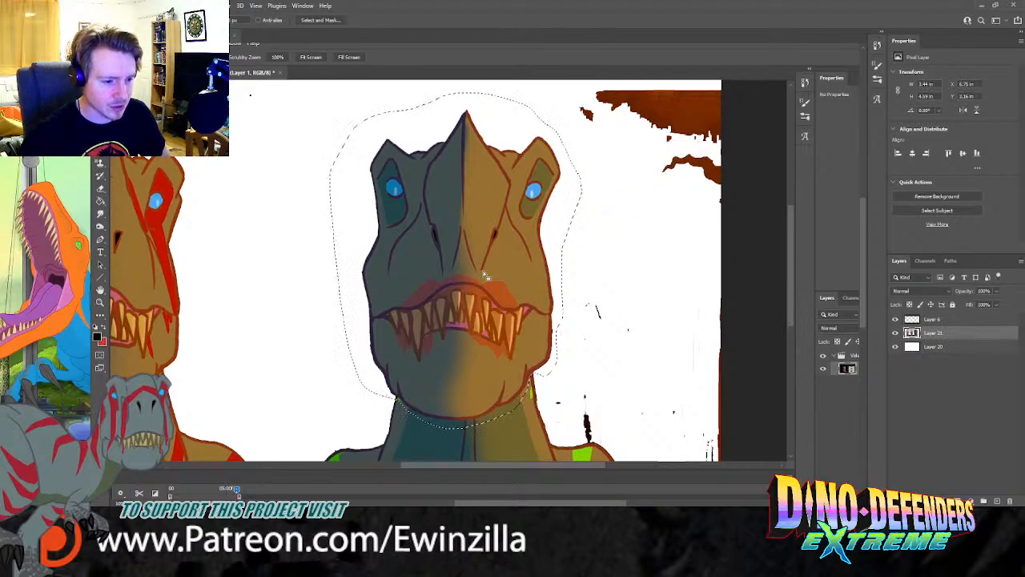
{"action": "key", "text": "ctrl+j"}
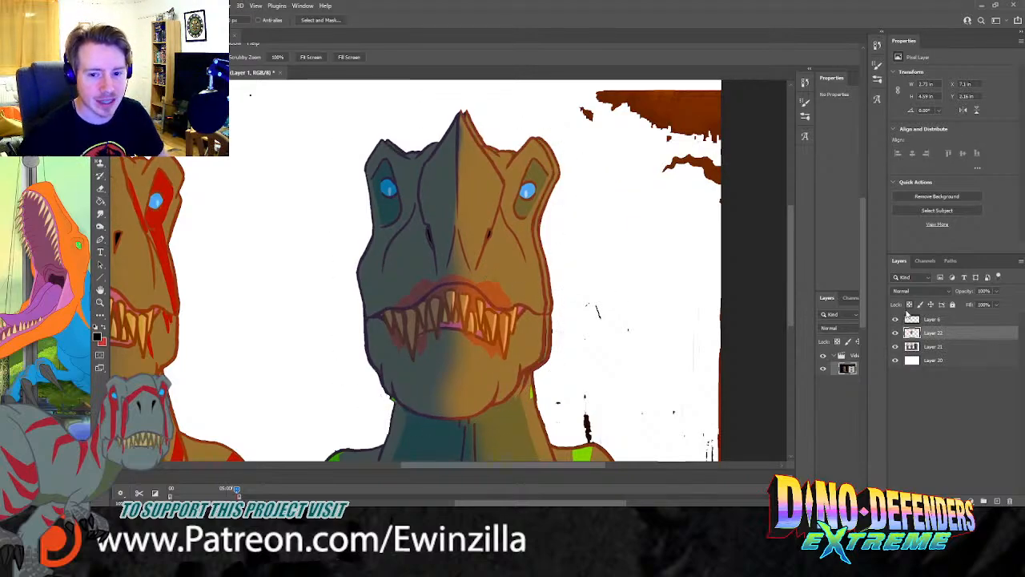
{"action": "left_click", "coordinate": [934, 347]}
{"action": "key", "text": "Delete"}
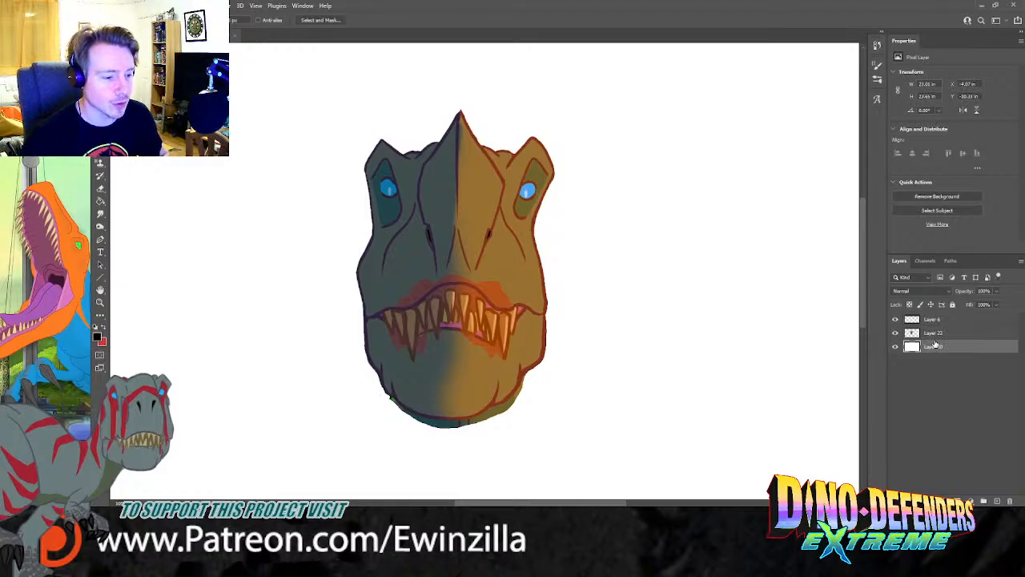
{"action": "left_click", "coordinate": [100, 302]}
{"action": "left_click", "coordinate": [382, 20]}
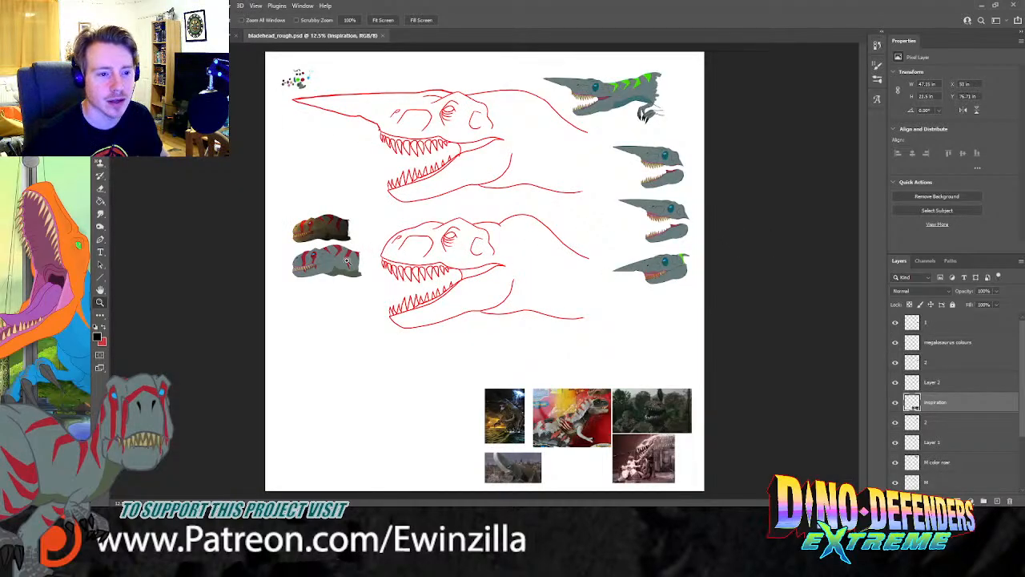
Step: Copy the "M color roar" layer from bladehead_rough.psd into the white scene with the cut-out head
{"action": "left_click", "coordinate": [612, 76]}
{"action": "left_click", "coordinate": [612, 77]}
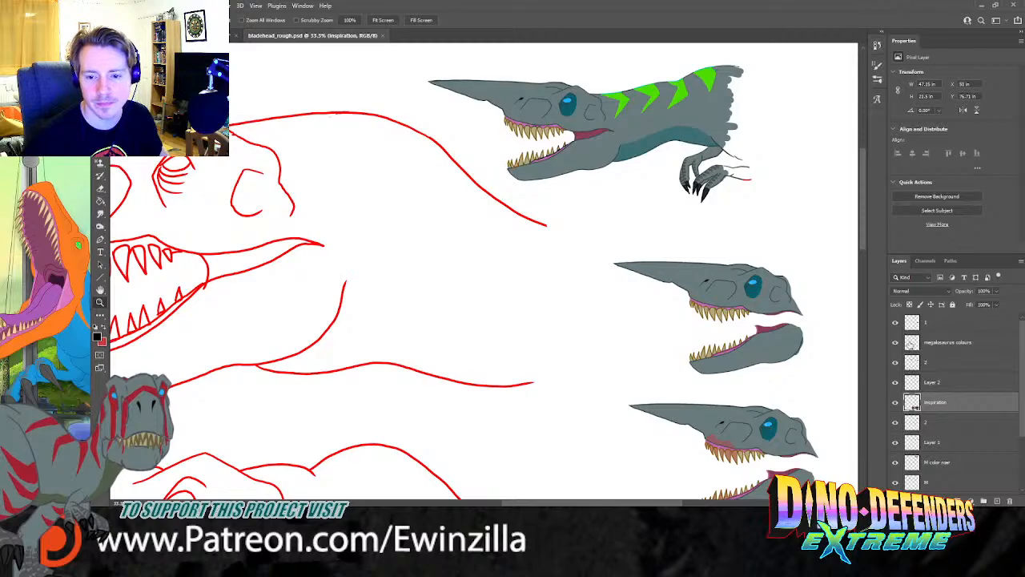
{"action": "scroll", "coordinate": [908, 364], "scroll_direction": "down", "scroll_amount": 3}
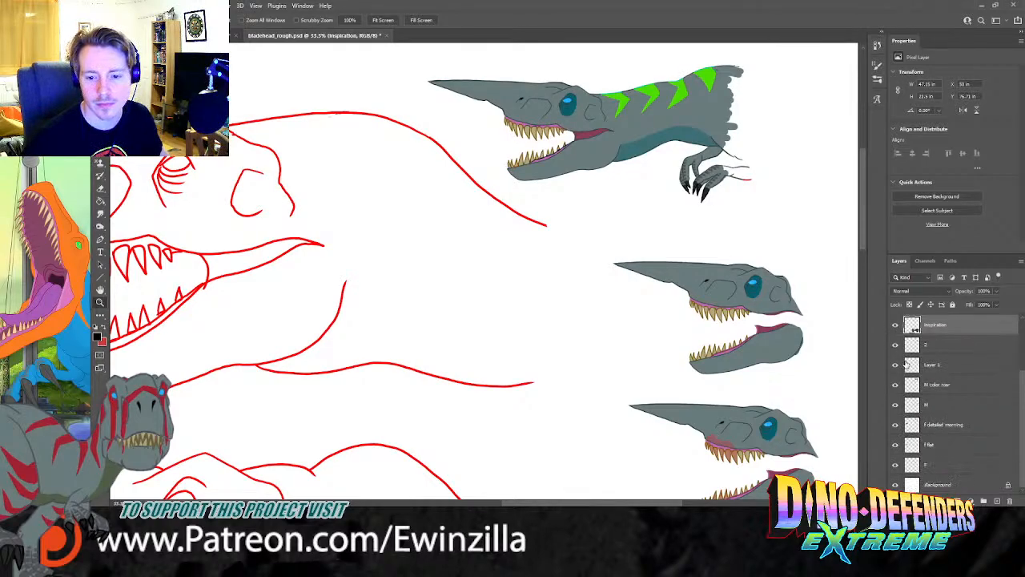
{"action": "left_click", "coordinate": [896, 406]}
{"action": "left_click", "coordinate": [896, 405]}
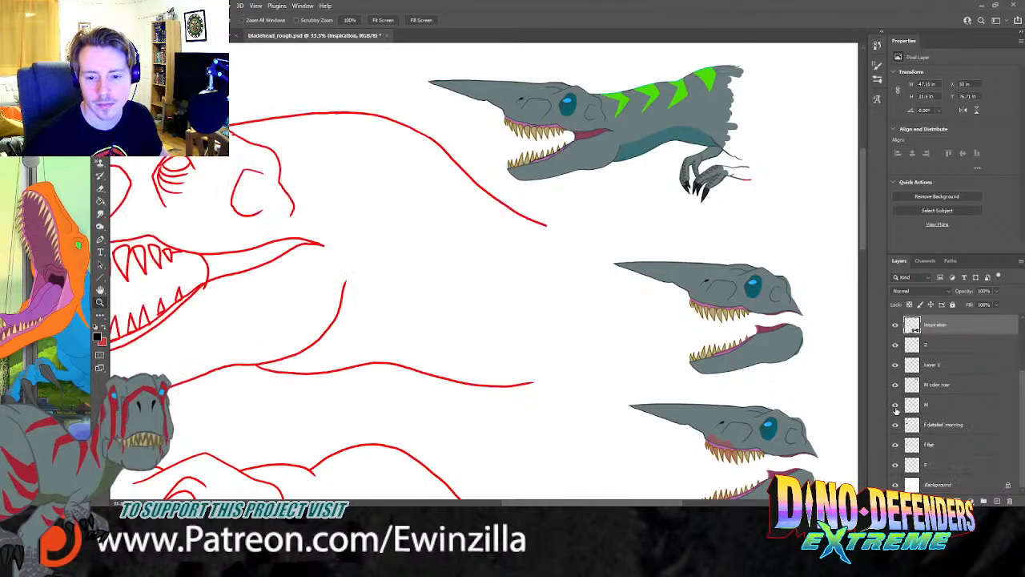
{"action": "left_click", "coordinate": [933, 386]}
{"action": "key", "text": "v"}
{"action": "left_click_drag", "start_coordinate": [654, 95], "coordinate": [281, 58]}
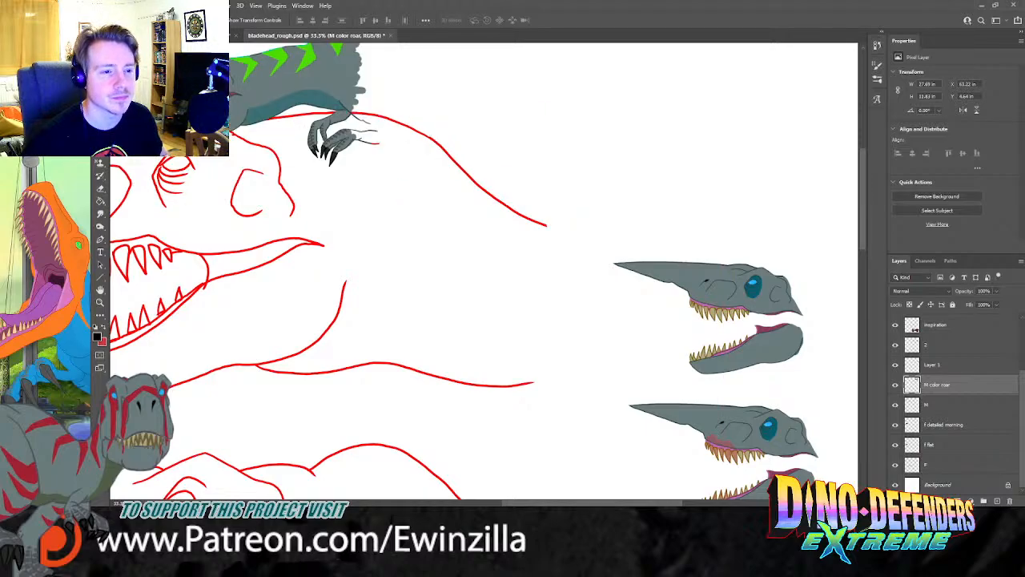
{"action": "left_click_drag", "start_coordinate": [217, 35], "coordinate": [546, 240]}
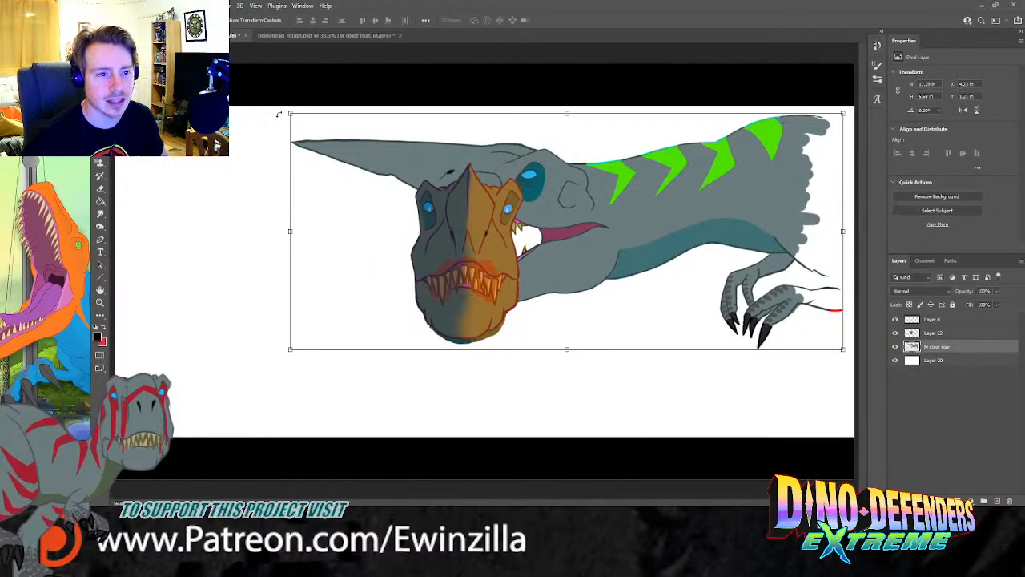
Step: Scale the copied roaring dinosaur down to about 42% and delete its layer
{"action": "left_click_drag", "start_coordinate": [290, 112], "coordinate": [617, 226]}
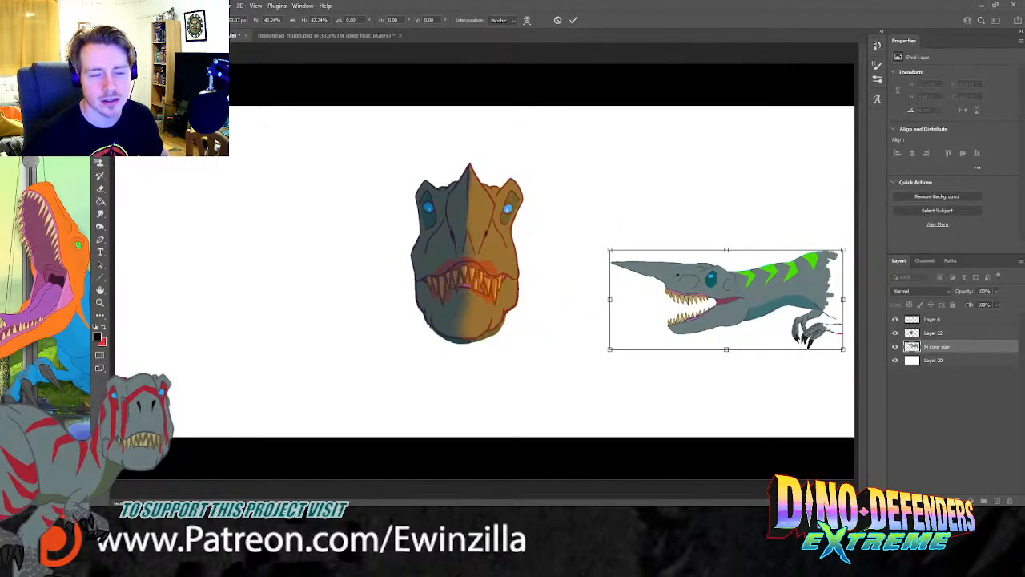
{"action": "key", "text": "Return"}
{"action": "key", "text": "Delete"}
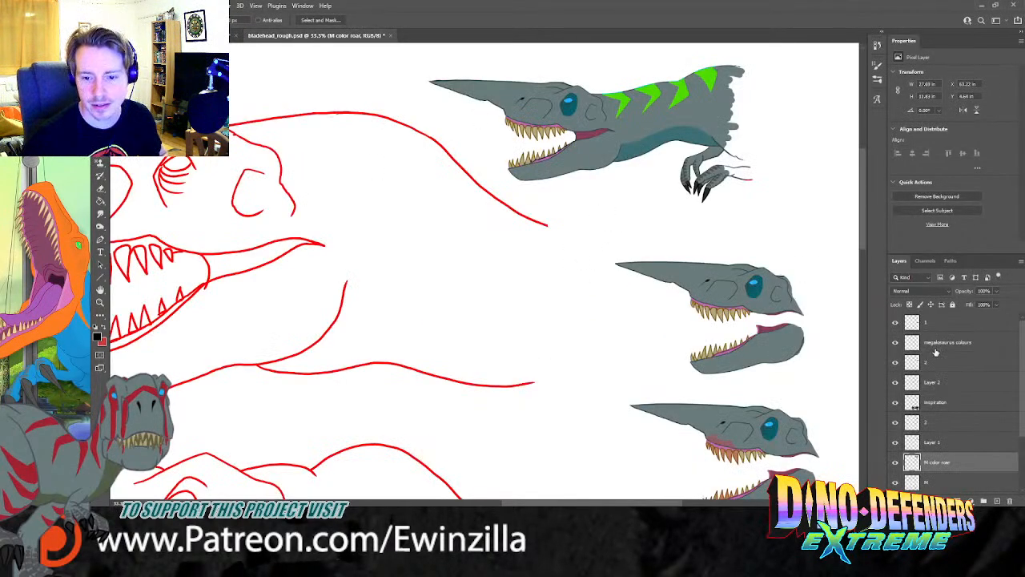
Step: Copy the "megalosaurus colours" layer from bladehead_rough.psd into the white scene and hide the cut-out head on Layer 22
{"action": "left_click", "coordinate": [917, 343]}
{"action": "key", "text": "v"}
{"action": "left_click_drag", "start_coordinate": [948, 342], "coordinate": [739, 204]}
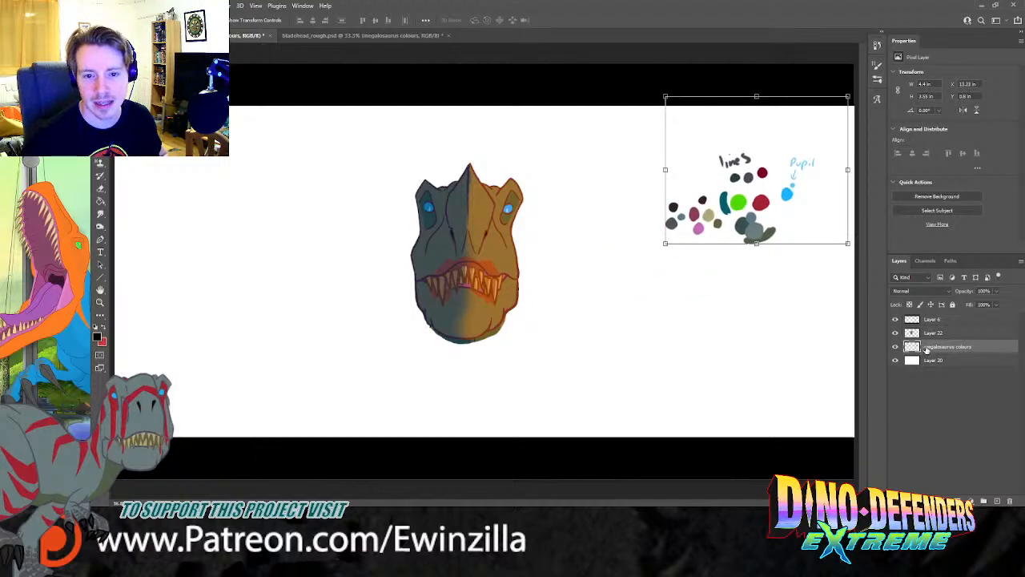
{"action": "left_click", "coordinate": [936, 334]}
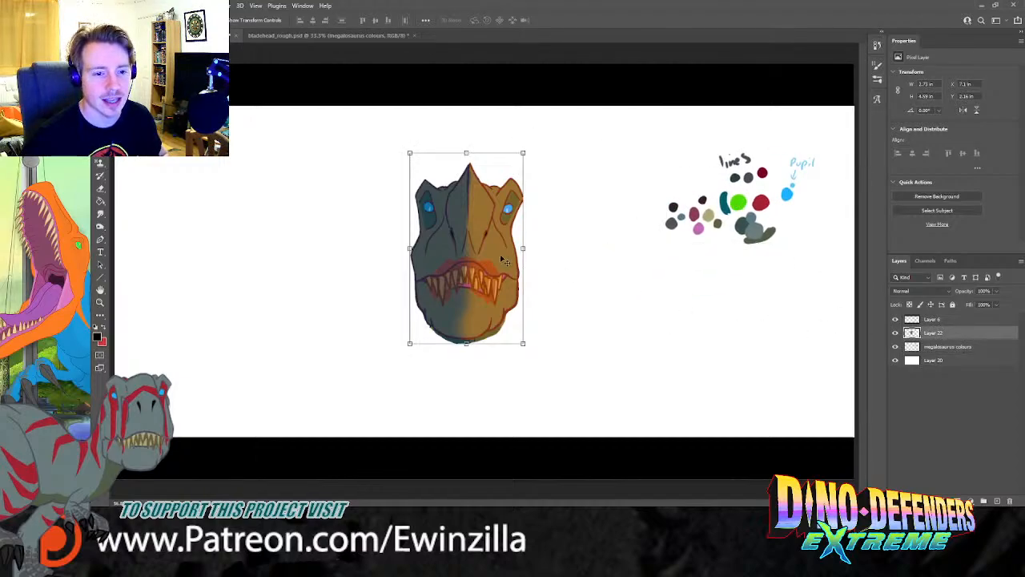
{"action": "left_click", "coordinate": [895, 332]}
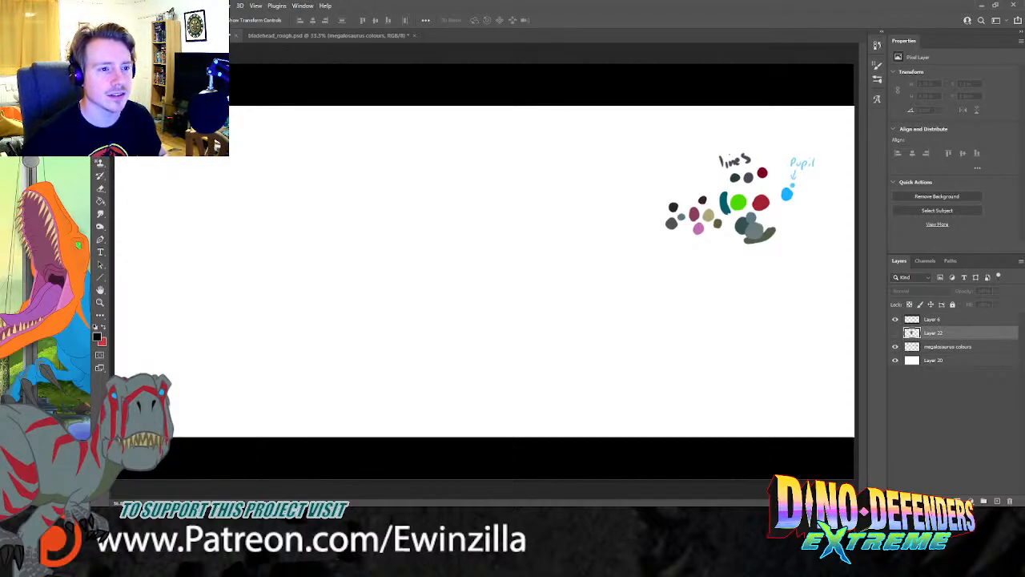
Step: Add a new named layer above Layer 22 and sample a dark grey swatch under "lines" as the foreground colour
{"action": "key", "text": "ctrl+o"}
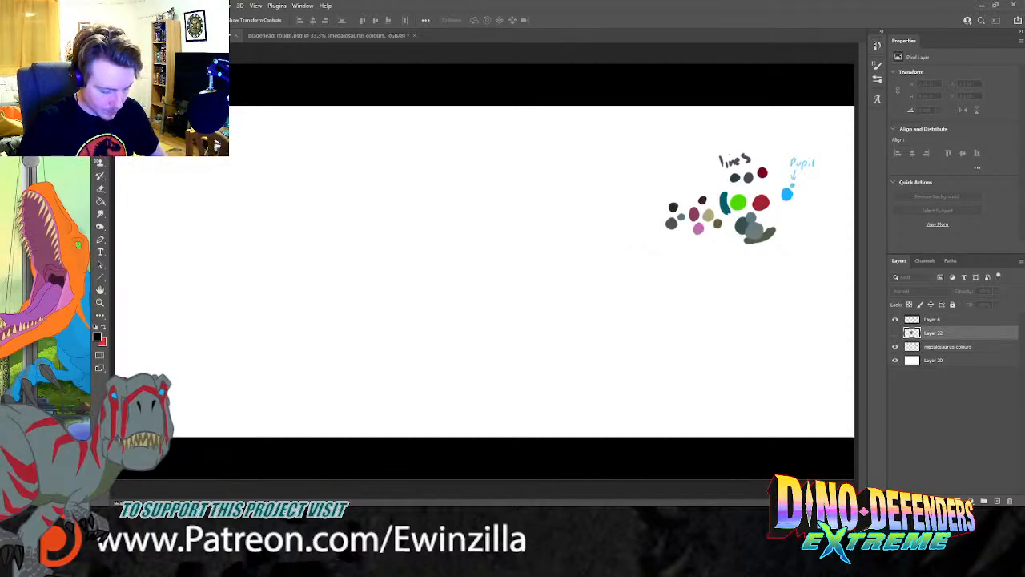
{"action": "left_click", "coordinate": [738, 241]}
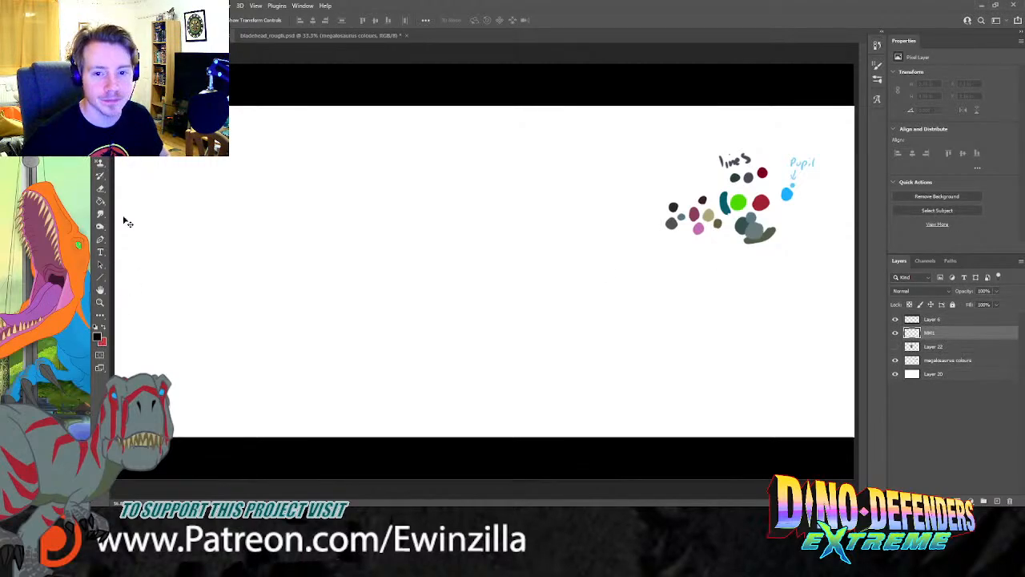
{"action": "key", "text": "i"}
{"action": "left_click", "coordinate": [747, 175]}
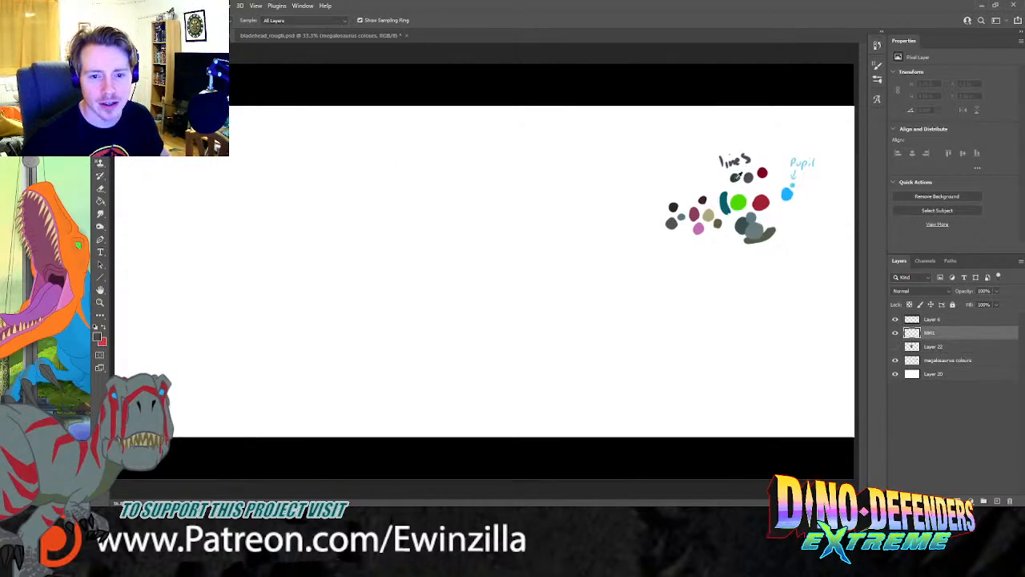
Step: Sketch a rough figure near the centre with a tall oval head, simple face, rounded shoulder and a long outstretched arm
{"action": "key", "text": "b"}
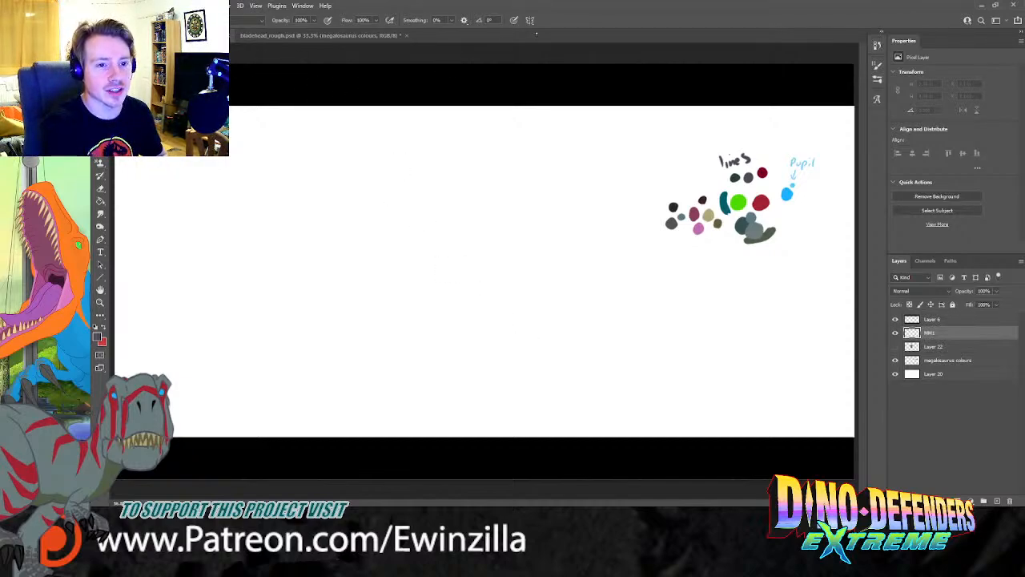
{"action": "mouse_move", "coordinate": [352, 166]}
{"action": "left_mouse_down"}
{"action": "mouse_move", "coordinate": [371, 275]}
{"action": "mouse_move", "coordinate": [363, 169]}
{"action": "left_mouse_up"}
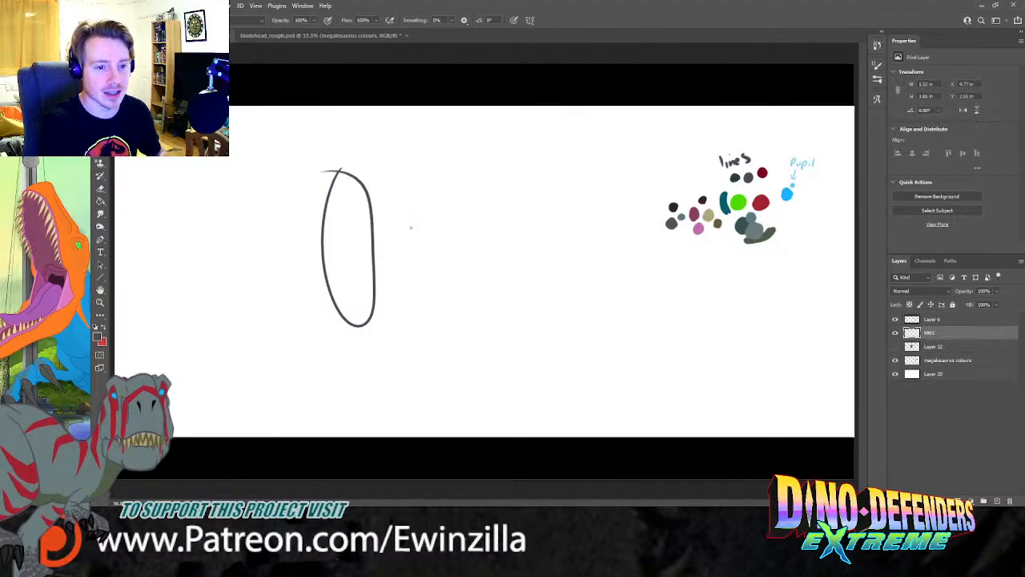
{"action": "key", "text": "ctrl+z"}
{"action": "mouse_move", "coordinate": [476, 197]}
{"action": "left_mouse_down"}
{"action": "mouse_move", "coordinate": [500, 210]}
{"action": "mouse_move", "coordinate": [463, 189]}
{"action": "left_mouse_up"}
{"action": "left_click_drag", "start_coordinate": [442, 309], "coordinate": [355, 401]}
{"action": "mouse_move", "coordinate": [398, 357]}
{"action": "left_mouse_down"}
{"action": "mouse_move", "coordinate": [389, 360]}
{"action": "mouse_move", "coordinate": [517, 430]}
{"action": "left_mouse_up"}
{"action": "mouse_move", "coordinate": [510, 342]}
{"action": "left_mouse_down"}
{"action": "mouse_move", "coordinate": [538, 364]}
{"action": "mouse_move", "coordinate": [571, 371]}
{"action": "left_mouse_up"}
{"action": "mouse_move", "coordinate": [457, 399]}
{"action": "left_mouse_down"}
{"action": "mouse_move", "coordinate": [654, 389]}
{"action": "mouse_move", "coordinate": [487, 403]}
{"action": "left_mouse_up"}
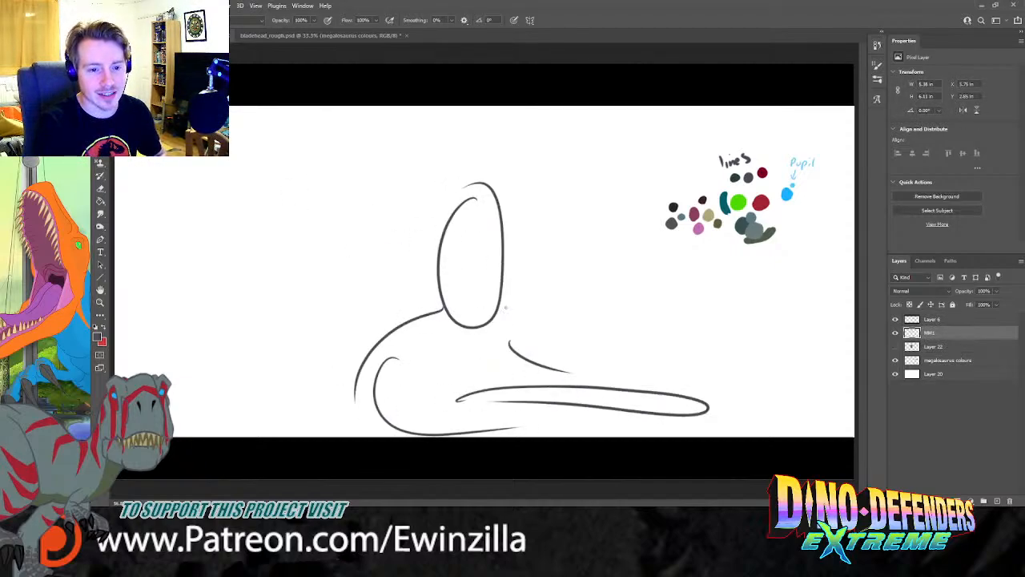
{"action": "left_click_drag", "start_coordinate": [501, 297], "coordinate": [636, 390]}
{"action": "left_click_drag", "start_coordinate": [471, 281], "coordinate": [462, 276]}
{"action": "left_click_drag", "start_coordinate": [457, 241], "coordinate": [462, 253]}
{"action": "left_click_drag", "start_coordinate": [482, 240], "coordinate": [490, 241]}
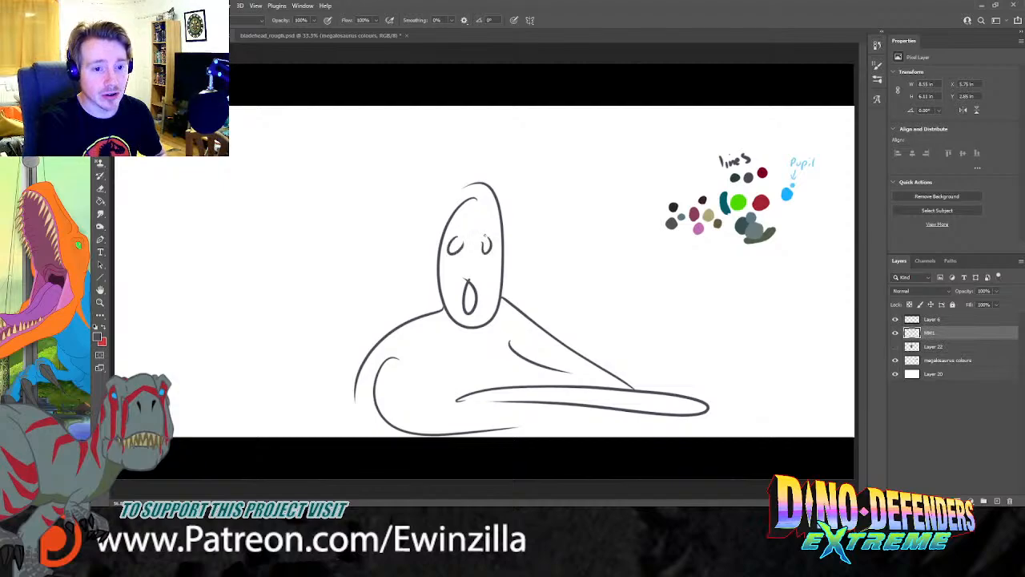
Step: Sketch a second rough figure behind the first, with an oval head, rounded shoulders and outstretched limbs below the colour swatches
{"action": "left_click_drag", "start_coordinate": [671, 234], "coordinate": [647, 226]}
{"action": "left_click_drag", "start_coordinate": [541, 336], "coordinate": [641, 274]}
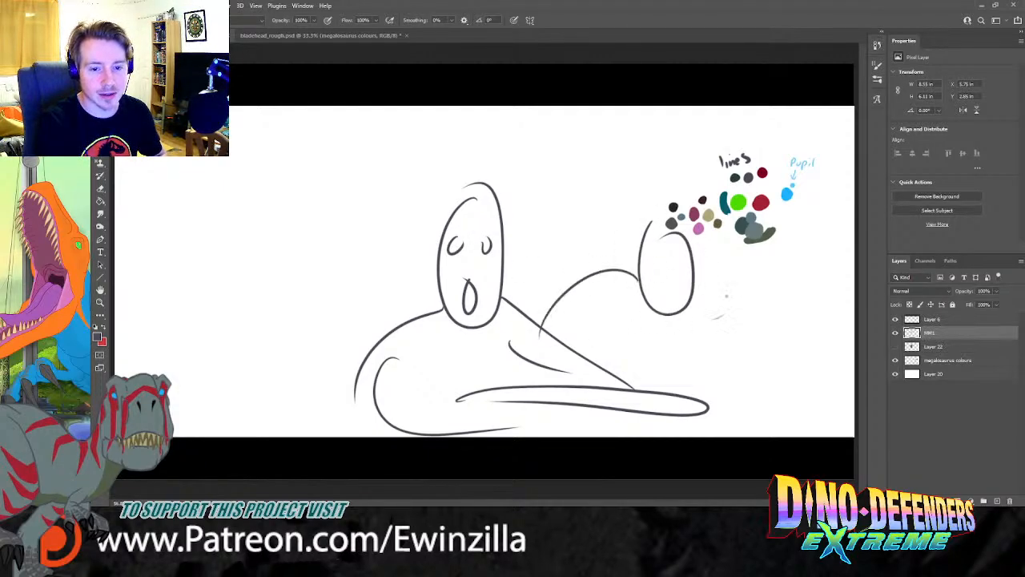
{"action": "left_click_drag", "start_coordinate": [707, 289], "coordinate": [799, 376]}
{"action": "left_click_drag", "start_coordinate": [718, 336], "coordinate": [721, 389]}
{"action": "left_click_drag", "start_coordinate": [617, 370], "coordinate": [791, 402]}
{"action": "left_click_drag", "start_coordinate": [717, 401], "coordinate": [826, 434]}
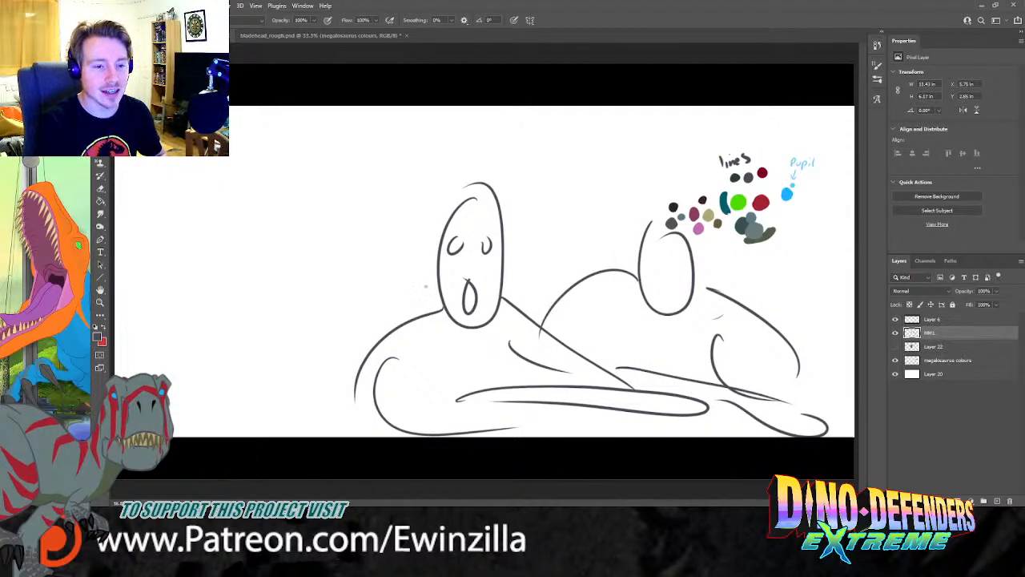
Step: Sketch a large creature looming behind the two figures, with a body outline, raised tail and lowered head
{"action": "mouse_move", "coordinate": [347, 108]}
{"action": "left_mouse_down"}
{"action": "mouse_move", "coordinate": [323, 151]}
{"action": "mouse_move", "coordinate": [391, 304]}
{"action": "left_mouse_up"}
{"action": "mouse_move", "coordinate": [319, 172]}
{"action": "left_mouse_down"}
{"action": "mouse_move", "coordinate": [257, 180]}
{"action": "mouse_move", "coordinate": [321, 347]}
{"action": "mouse_move", "coordinate": [262, 404]}
{"action": "mouse_move", "coordinate": [263, 437]}
{"action": "left_mouse_up"}
{"action": "mouse_move", "coordinate": [548, 111]}
{"action": "left_mouse_down"}
{"action": "mouse_move", "coordinate": [565, 236]}
{"action": "mouse_move", "coordinate": [597, 288]}
{"action": "left_mouse_up"}
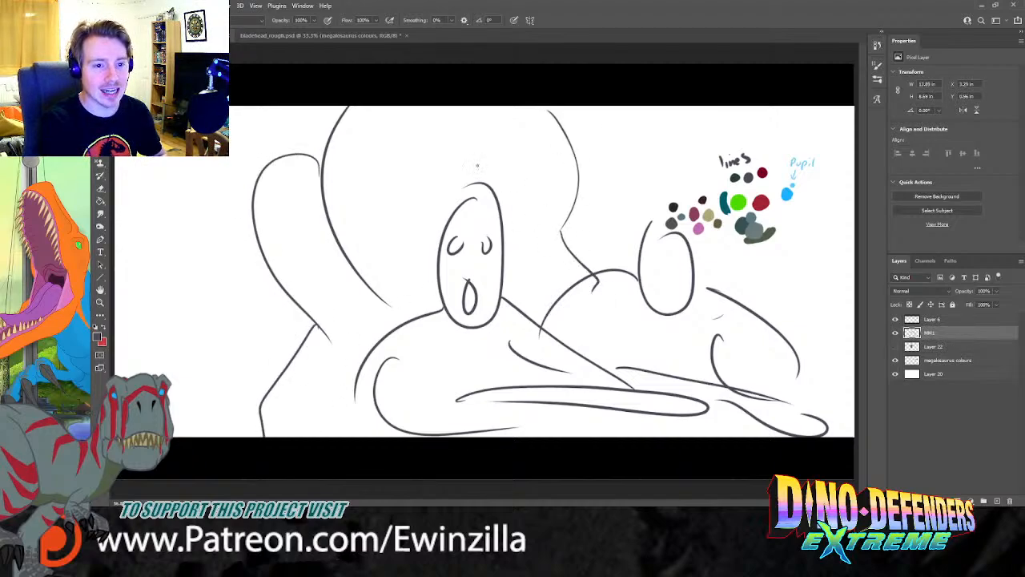
{"action": "mouse_move", "coordinate": [389, 117]}
{"action": "left_mouse_down"}
{"action": "mouse_move", "coordinate": [490, 149]}
{"action": "mouse_move", "coordinate": [504, 106]}
{"action": "mouse_move", "coordinate": [445, 109]}
{"action": "mouse_move", "coordinate": [483, 109]}
{"action": "left_mouse_up"}
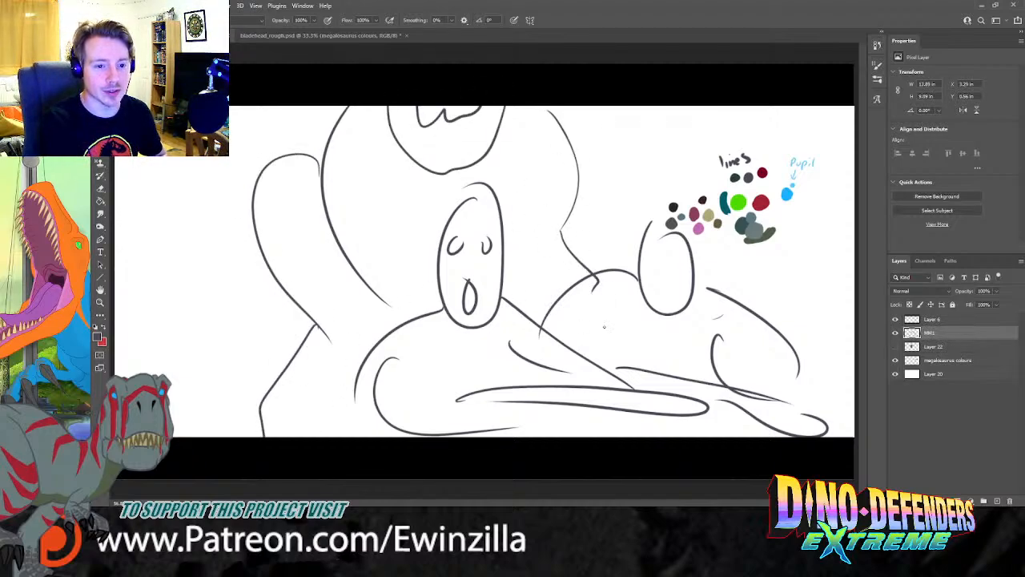
Step: Undo all the rough figure and creature strokes until the line layer is empty
{"action": "key", "text": "ctrl+z"}
{"action": "key", "text": "ctrl+z"}
{"action": "key", "text": "ctrl+z"}
{"action": "key", "text": "ctrl+z"}
{"action": "key", "text": "ctrl+z"}
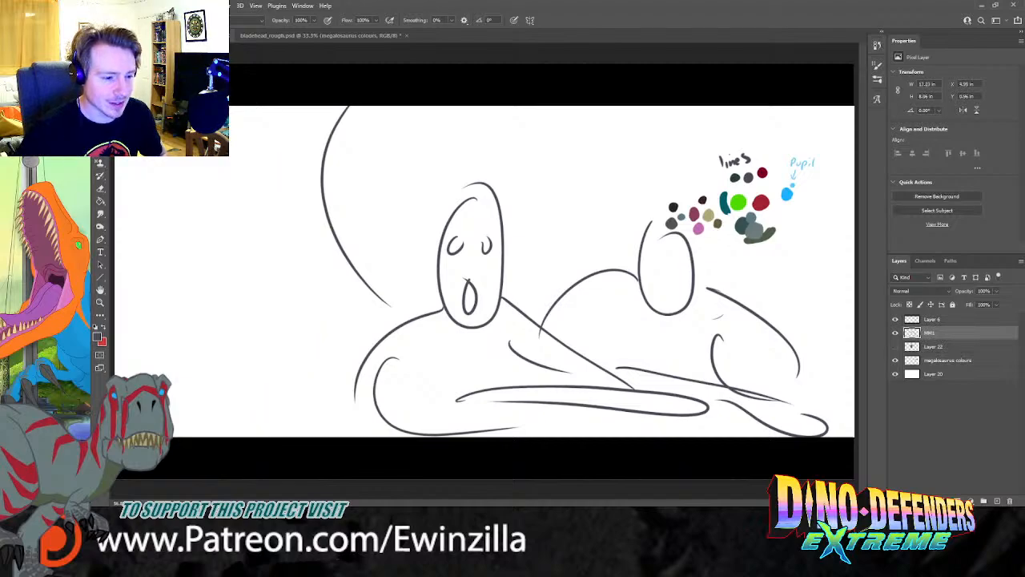
{"action": "key", "text": "ctrl+z"}
{"action": "key", "text": "ctrl+z"}
{"action": "key", "text": "ctrl+z"}
{"action": "key", "text": "ctrl+z"}
{"action": "key", "text": "ctrl+z"}
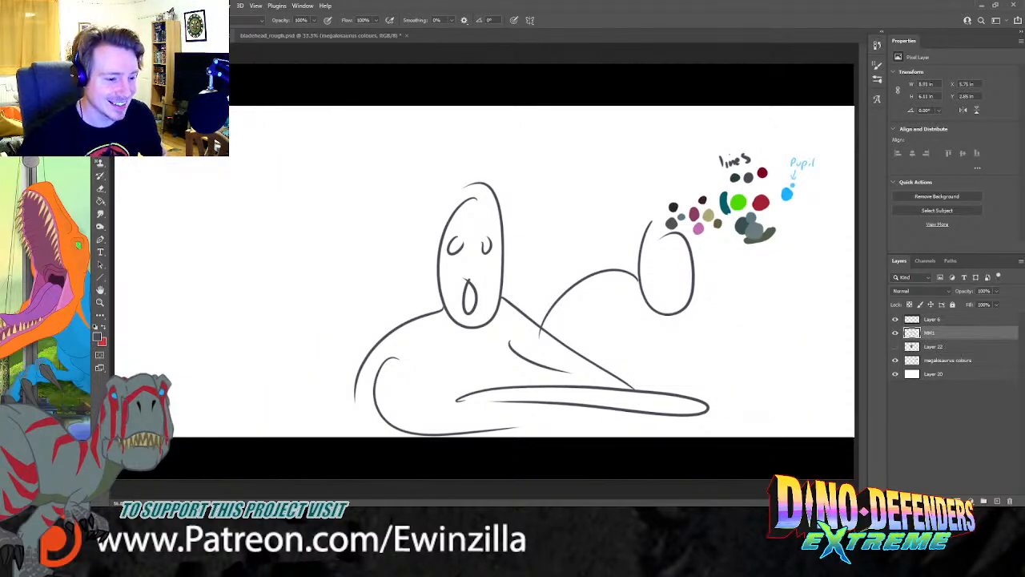
{"action": "key", "text": "ctrl+z"}
{"action": "key", "text": "ctrl+z"}
{"action": "key", "text": "ctrl+z"}
{"action": "key", "text": "ctrl+z"}
{"action": "key", "text": "ctrl+z"}
{"action": "key", "text": "ctrl+z"}
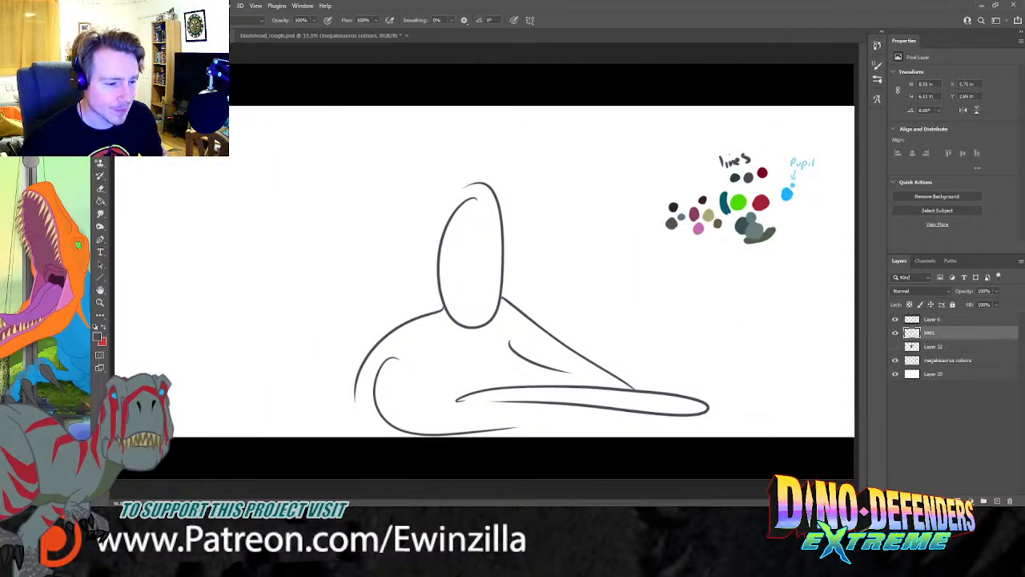
{"action": "key", "text": "ctrl+z"}
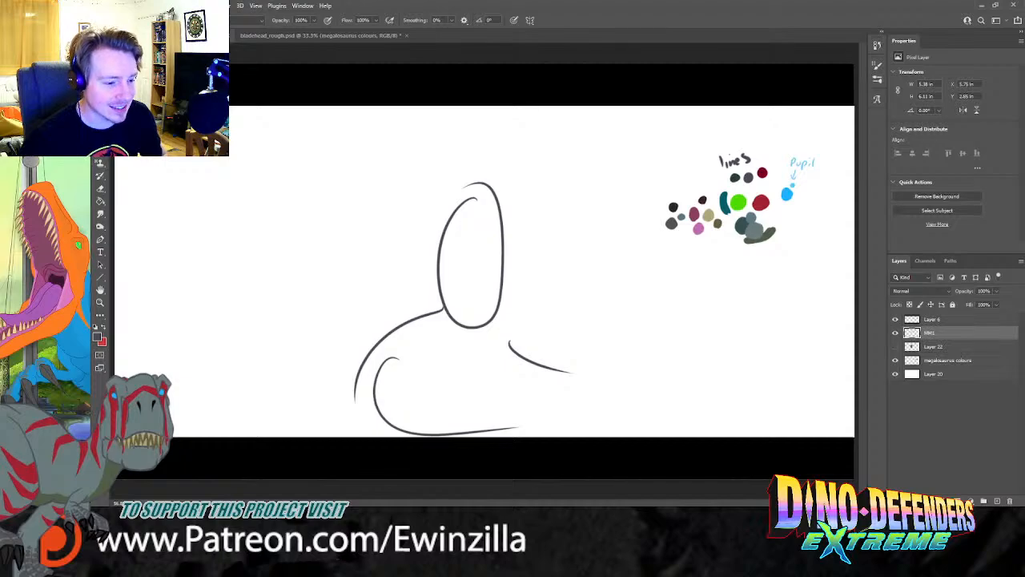
{"action": "key", "text": "ctrl+z"}
{"action": "key", "text": "ctrl+z"}
{"action": "key", "text": "ctrl+z"}
{"action": "key", "text": "ctrl+z"}
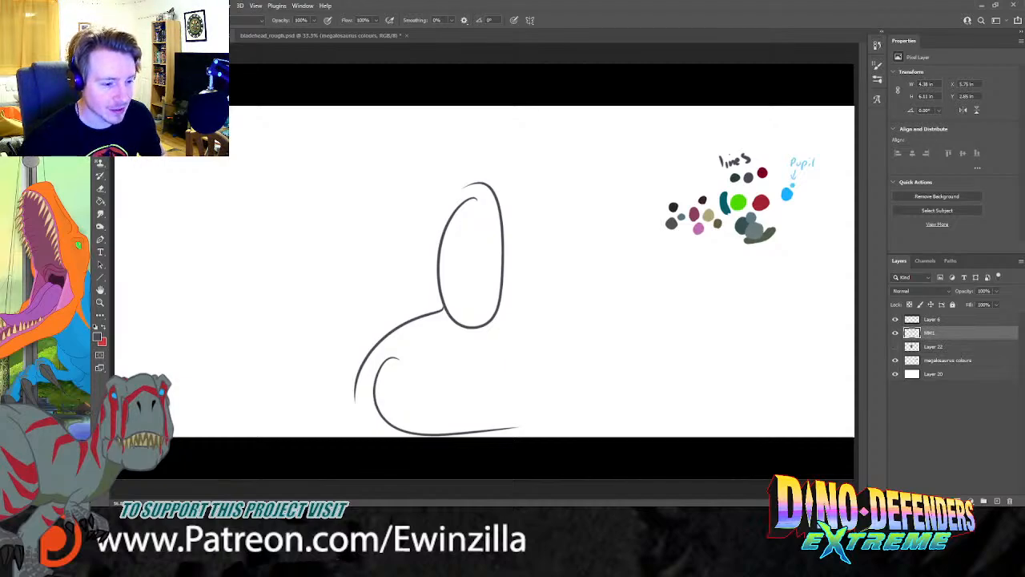
Step: Switch to bladehead_rough.psd and view its whole canvas of head designs and references
{"action": "left_click", "coordinate": [330, 38]}
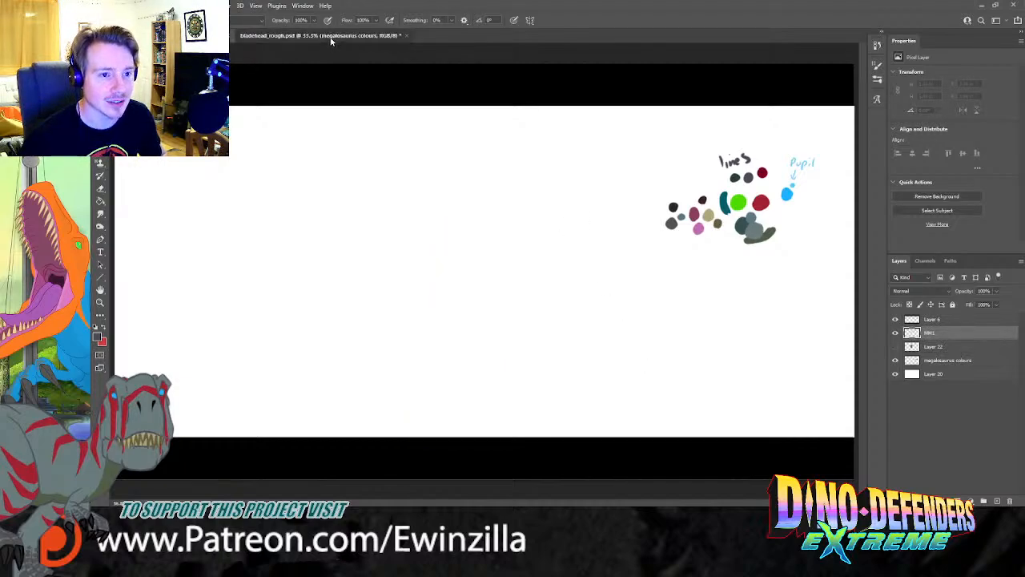
{"action": "left_click", "coordinate": [100, 302]}
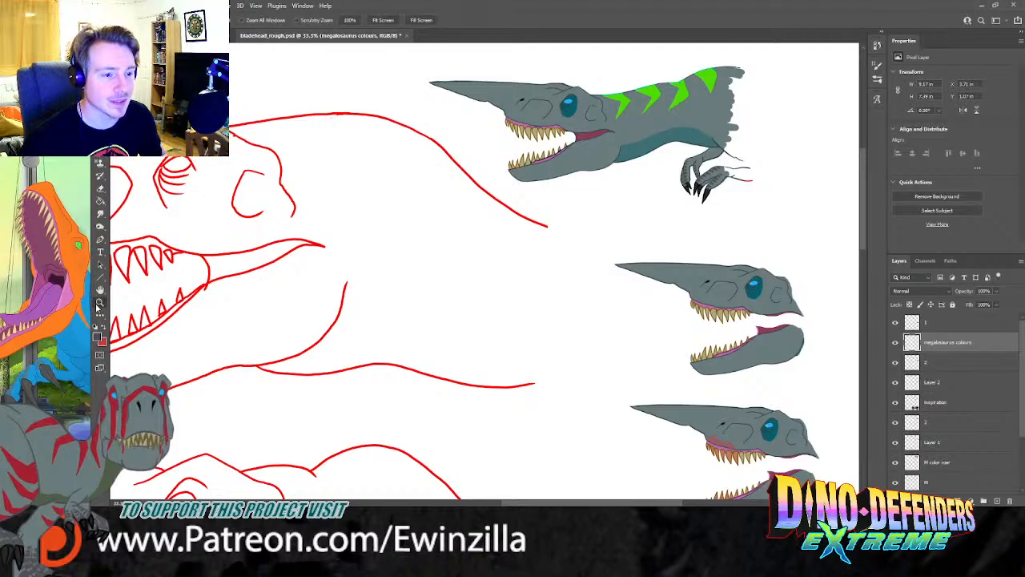
{"action": "left_click", "coordinate": [384, 20]}
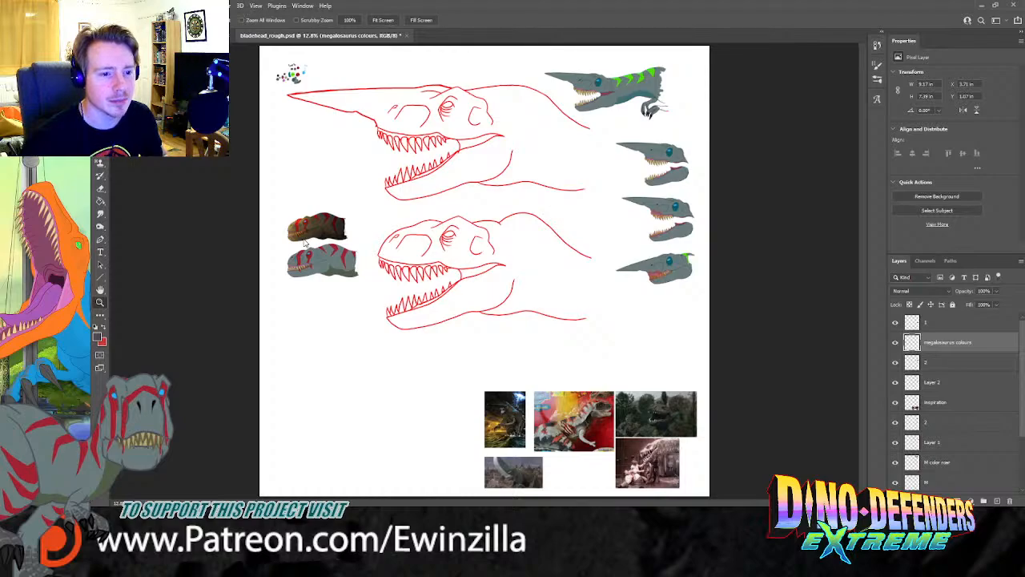
Step: Open EP4_Meglo_Social.jpg, examine the full-body designs of both dinosaurs up close, and close the image
{"action": "double_click", "coordinate": [121, 298]}
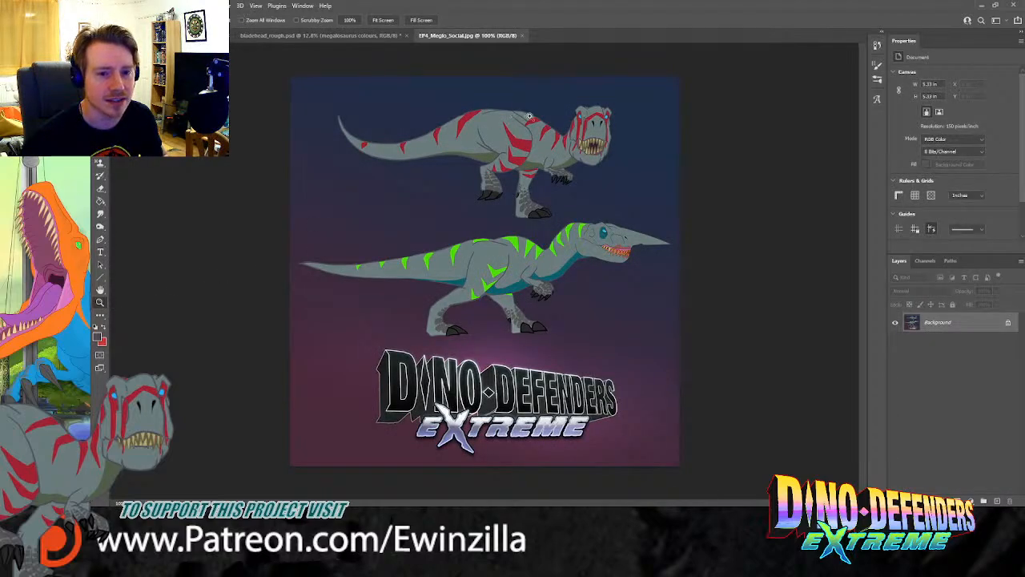
{"action": "left_click", "coordinate": [529, 116]}
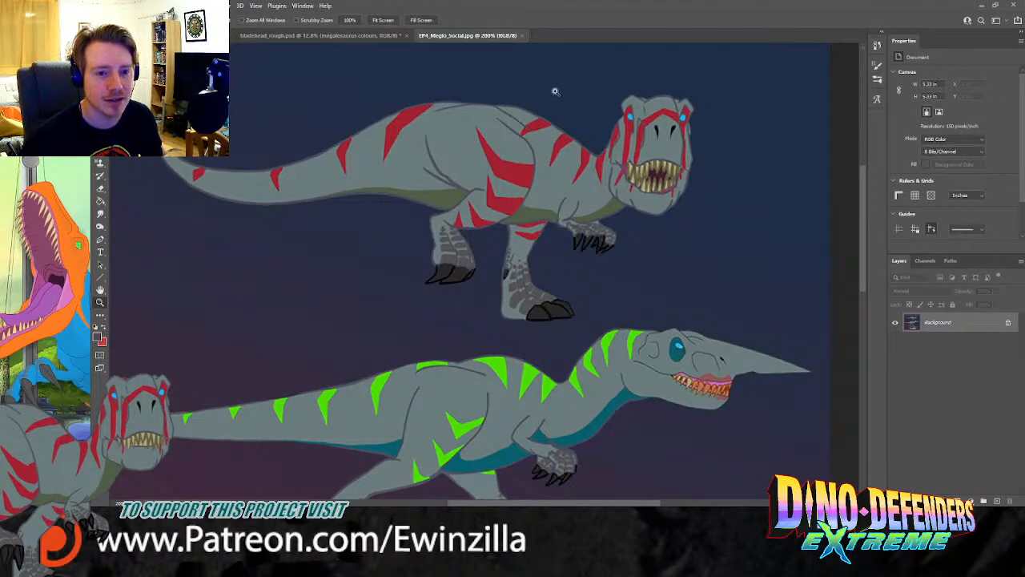
{"action": "left_click_drag", "start_coordinate": [864, 193], "coordinate": [863, 227]}
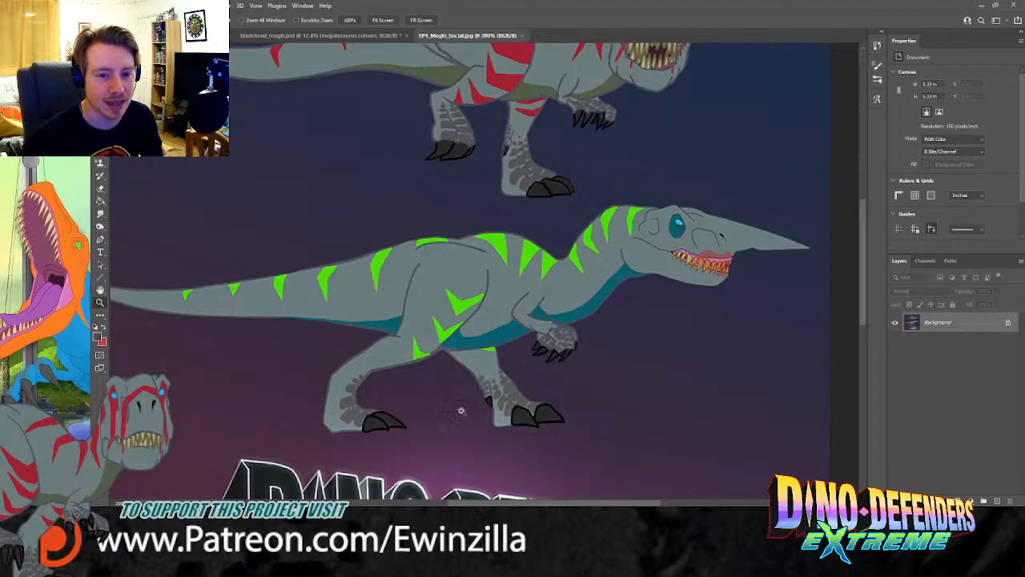
{"action": "left_click", "coordinate": [382, 22]}
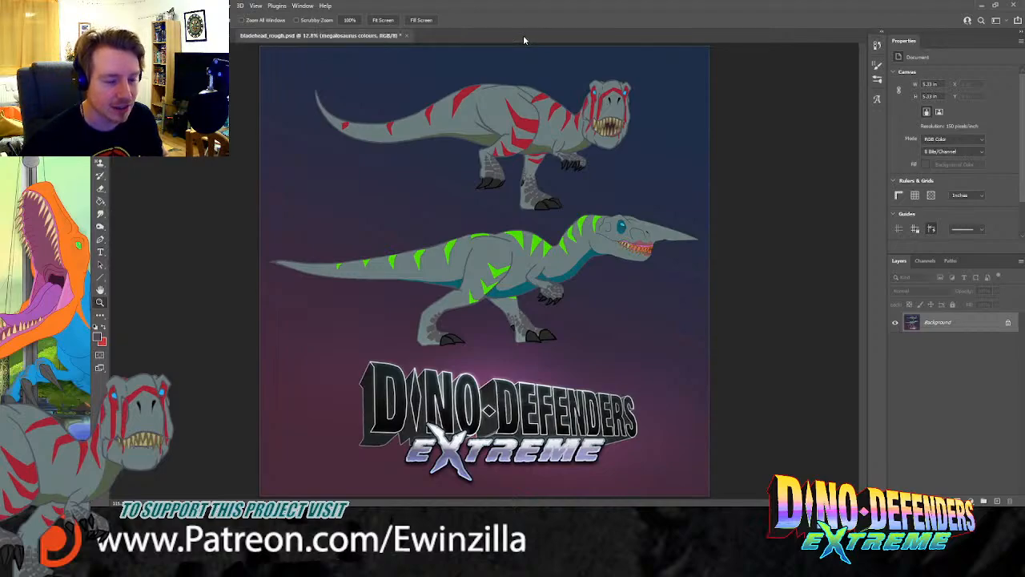
{"action": "left_click", "coordinate": [523, 35]}
Step: Return to the white scene, hide the letterbox bars on Layer 6, and brush in a three-toed foot near the canvas's lower edge
{"action": "left_click", "coordinate": [176, 35]}
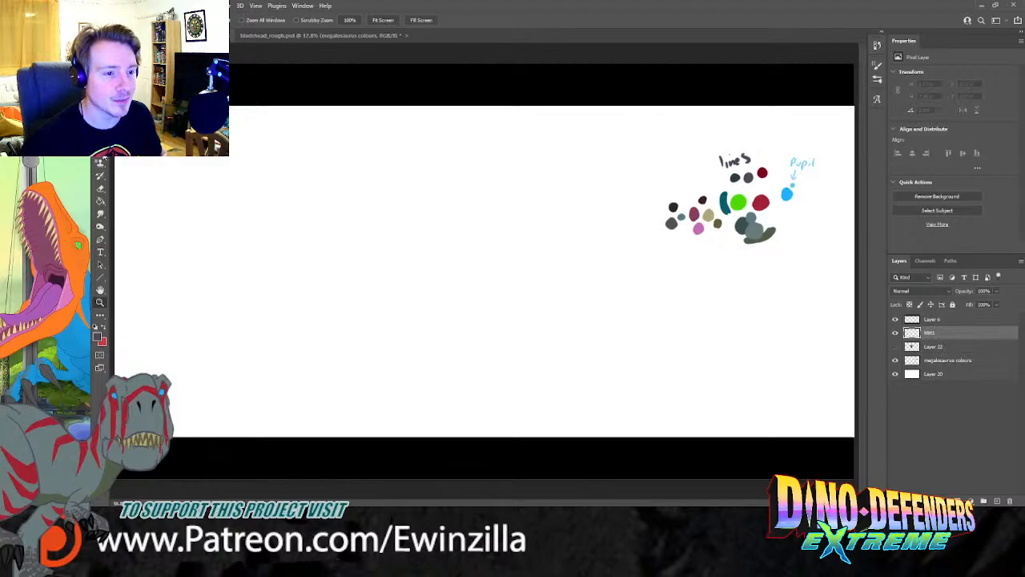
{"action": "key", "text": "b"}
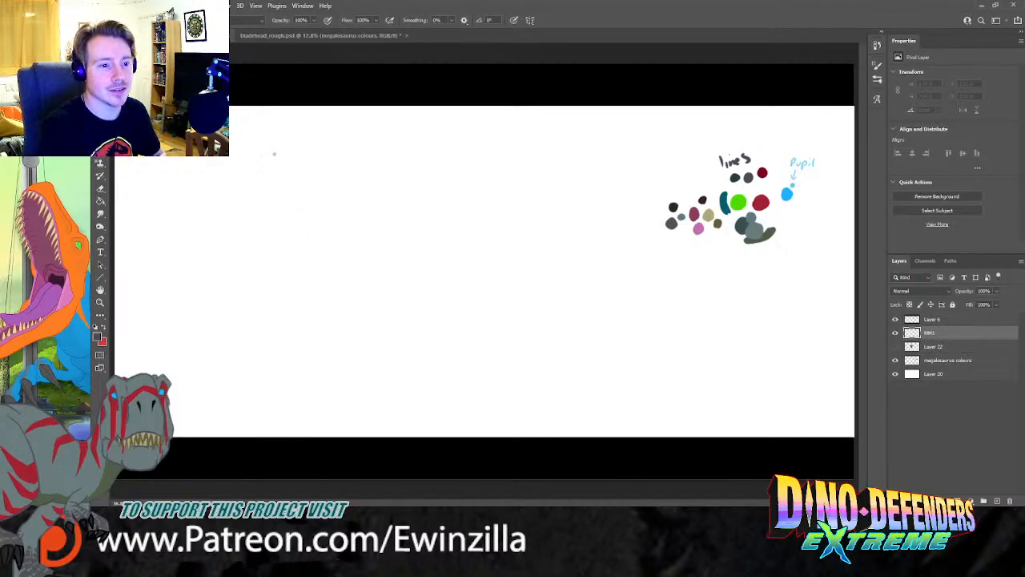
{"action": "left_click", "coordinate": [895, 319]}
{"action": "mouse_move", "coordinate": [283, 425]}
{"action": "left_mouse_down"}
{"action": "mouse_move", "coordinate": [235, 448]}
{"action": "mouse_move", "coordinate": [242, 469]}
{"action": "mouse_move", "coordinate": [305, 470]}
{"action": "mouse_move", "coordinate": [305, 440]}
{"action": "mouse_move", "coordinate": [321, 430]}
{"action": "mouse_move", "coordinate": [355, 466]}
{"action": "mouse_move", "coordinate": [345, 447]}
{"action": "mouse_move", "coordinate": [309, 473]}
{"action": "left_mouse_up"}
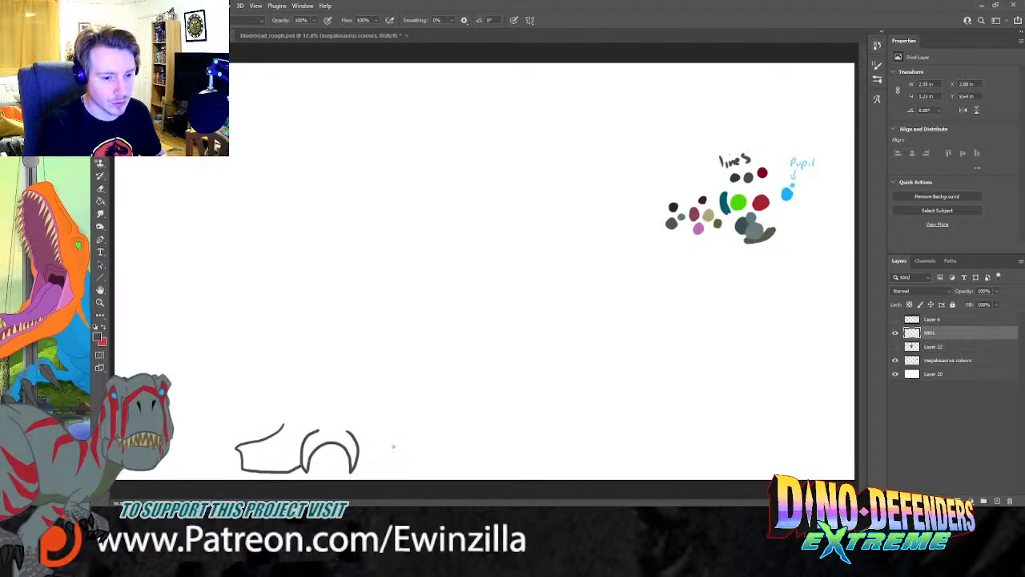
{"action": "mouse_move", "coordinate": [373, 421]}
{"action": "left_mouse_down"}
{"action": "mouse_move", "coordinate": [415, 450]}
{"action": "mouse_move", "coordinate": [386, 472]}
{"action": "mouse_move", "coordinate": [358, 473]}
{"action": "left_mouse_up"}
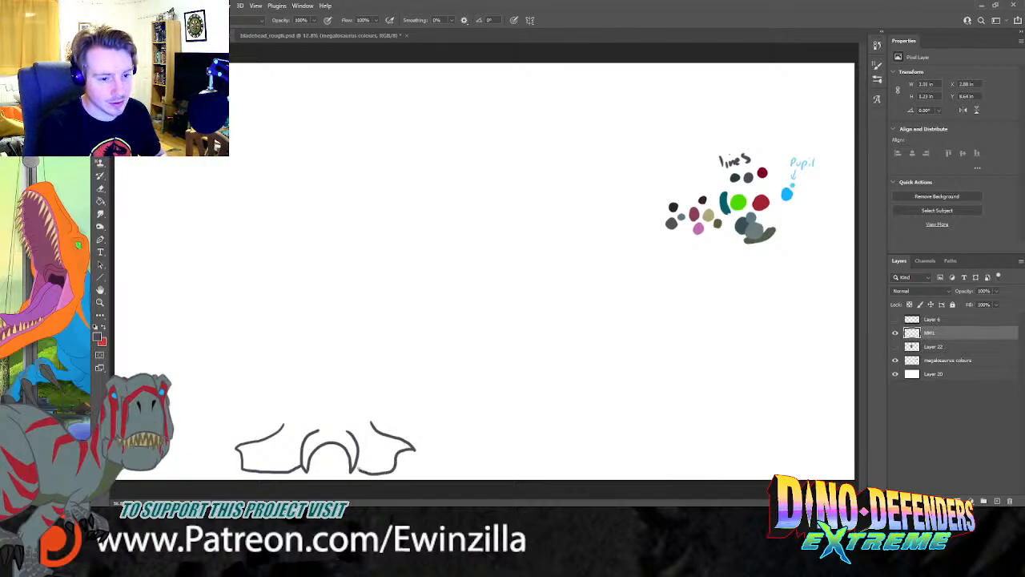
Step: Draw both sides of the lower leg rising from the foot, including the small rear claw on its inner side
{"action": "left_click_drag", "start_coordinate": [369, 419], "coordinate": [354, 377]}
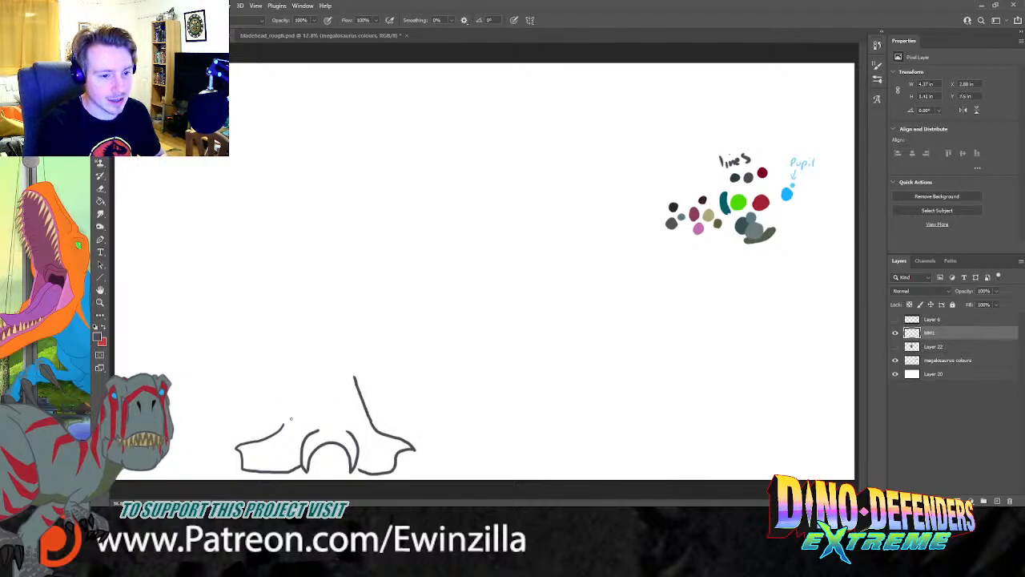
{"action": "mouse_move", "coordinate": [282, 428]}
{"action": "left_mouse_down"}
{"action": "mouse_move", "coordinate": [308, 374]}
{"action": "mouse_move", "coordinate": [354, 348]}
{"action": "mouse_move", "coordinate": [313, 335]}
{"action": "mouse_move", "coordinate": [315, 317]}
{"action": "left_mouse_up"}
{"action": "key", "text": "ctrl+z"}
{"action": "left_click_drag", "start_coordinate": [306, 378], "coordinate": [314, 312]}
{"action": "key", "text": "ctrl+z"}
{"action": "left_click_drag", "start_coordinate": [307, 380], "coordinate": [306, 296]}
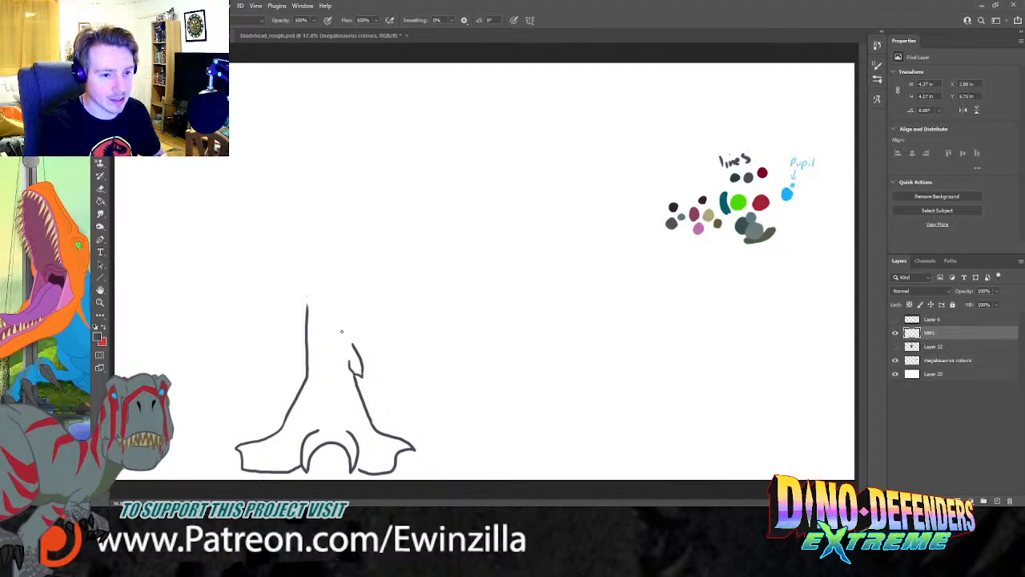
{"action": "left_click_drag", "start_coordinate": [352, 347], "coordinate": [358, 309]}
Step: Draw the rounded knee above the shin and two long curved thigh and body lines reaching the canvas's upper edge
{"action": "mouse_move", "coordinate": [297, 284]}
{"action": "left_mouse_down"}
{"action": "mouse_move", "coordinate": [331, 313]}
{"action": "mouse_move", "coordinate": [364, 301]}
{"action": "mouse_move", "coordinate": [378, 271]}
{"action": "left_mouse_up"}
{"action": "mouse_move", "coordinate": [297, 280]}
{"action": "left_mouse_down"}
{"action": "mouse_move", "coordinate": [280, 211]}
{"action": "mouse_move", "coordinate": [283, 160]}
{"action": "mouse_move", "coordinate": [310, 100]}
{"action": "mouse_move", "coordinate": [338, 65]}
{"action": "left_mouse_up"}
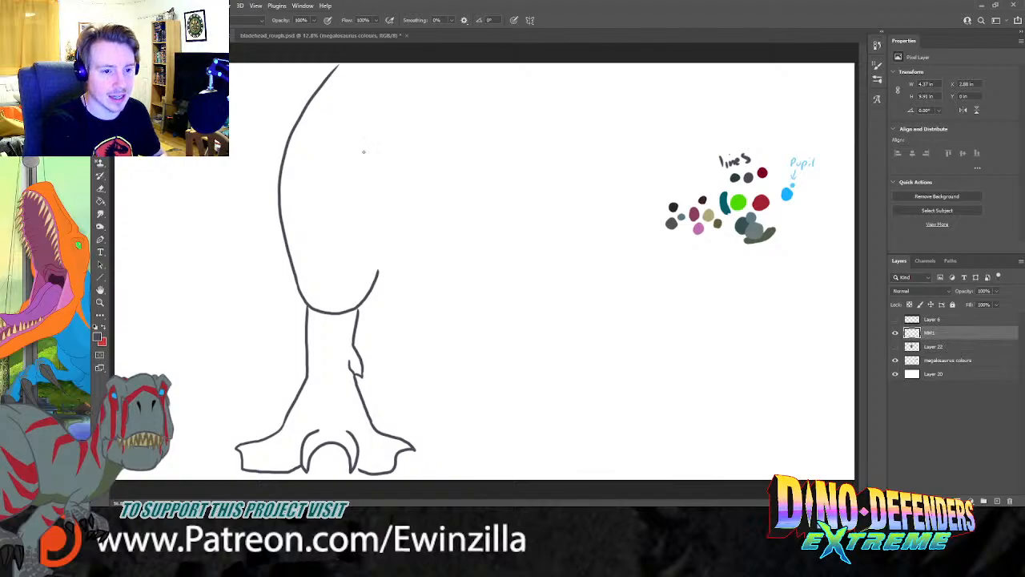
{"action": "mouse_move", "coordinate": [362, 64]}
{"action": "left_mouse_down"}
{"action": "mouse_move", "coordinate": [365, 138]}
{"action": "mouse_move", "coordinate": [401, 204]}
{"action": "left_mouse_up"}
{"action": "key", "text": "ctrl+z"}
{"action": "left_click_drag", "start_coordinate": [361, 64], "coordinate": [374, 226]}
{"action": "key", "text": "ctrl+z"}
{"action": "mouse_move", "coordinate": [363, 64]}
{"action": "left_mouse_down"}
{"action": "mouse_move", "coordinate": [352, 150]}
{"action": "mouse_move", "coordinate": [373, 225]}
{"action": "left_mouse_up"}
Step: Draw a short forearm beside the knee with a drooping three-clawed hand, redrawing the hand until its shape works
{"action": "left_click_drag", "start_coordinate": [393, 184], "coordinate": [383, 272]}
{"action": "mouse_move", "coordinate": [431, 210]}
{"action": "left_mouse_down"}
{"action": "mouse_move", "coordinate": [410, 265]}
{"action": "mouse_move", "coordinate": [429, 270]}
{"action": "mouse_move", "coordinate": [400, 281]}
{"action": "mouse_move", "coordinate": [410, 289]}
{"action": "mouse_move", "coordinate": [397, 310]}
{"action": "mouse_move", "coordinate": [416, 319]}
{"action": "mouse_move", "coordinate": [423, 292]}
{"action": "left_mouse_up"}
{"action": "key", "text": "ctrl+z"}
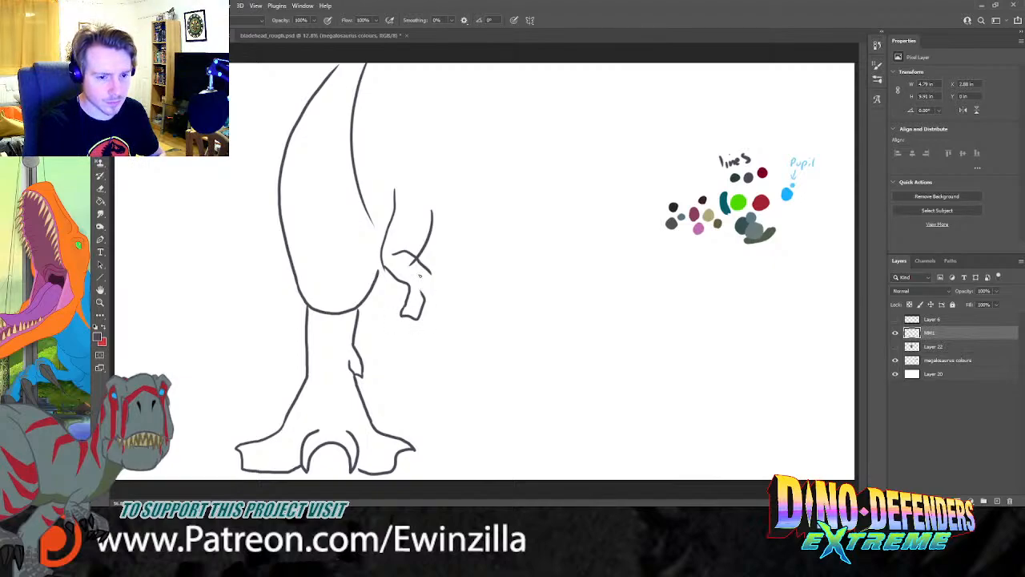
{"action": "key", "text": "ctrl+z"}
{"action": "key", "text": "ctrl+z"}
{"action": "key", "text": "ctrl+z"}
{"action": "key", "text": "ctrl+z"}
{"action": "mouse_move", "coordinate": [390, 252]}
{"action": "left_mouse_down"}
{"action": "mouse_move", "coordinate": [367, 307]}
{"action": "mouse_move", "coordinate": [382, 321]}
{"action": "mouse_move", "coordinate": [388, 301]}
{"action": "mouse_move", "coordinate": [367, 307]}
{"action": "mouse_move", "coordinate": [374, 330]}
{"action": "mouse_move", "coordinate": [389, 285]}
{"action": "mouse_move", "coordinate": [393, 318]}
{"action": "mouse_move", "coordinate": [423, 316]}
{"action": "mouse_move", "coordinate": [424, 272]}
{"action": "mouse_move", "coordinate": [425, 303]}
{"action": "left_mouse_up"}
{"action": "key", "text": "ctrl+z"}
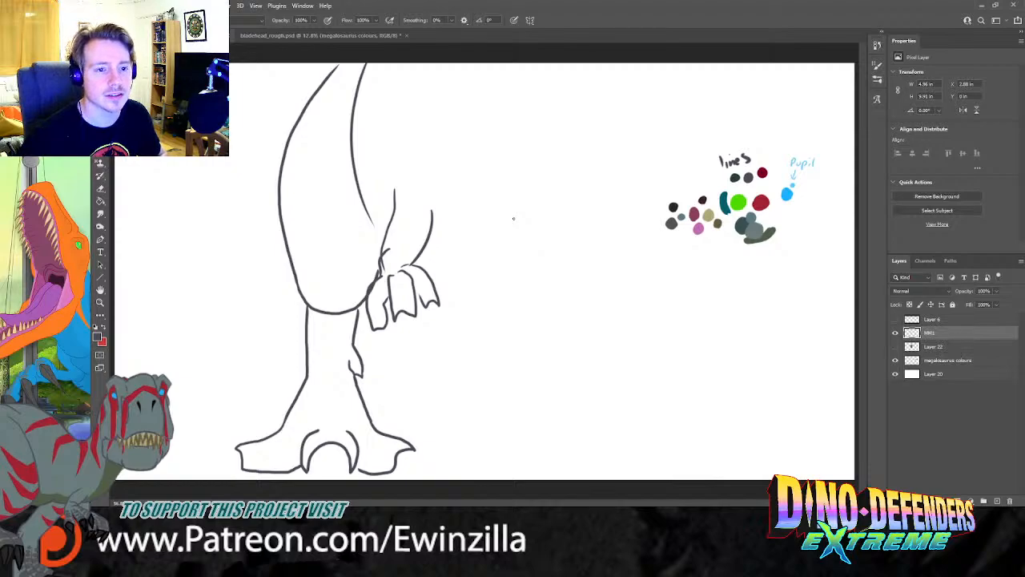
Step: Lasso the forearm and clawed hand and move them up beside the thigh
{"action": "key", "text": "l"}
{"action": "mouse_move", "coordinate": [393, 185]}
{"action": "left_mouse_down"}
{"action": "mouse_move", "coordinate": [365, 342]}
{"action": "mouse_move", "coordinate": [488, 298]}
{"action": "mouse_move", "coordinate": [403, 170]}
{"action": "left_mouse_up"}
{"action": "key", "text": "v"}
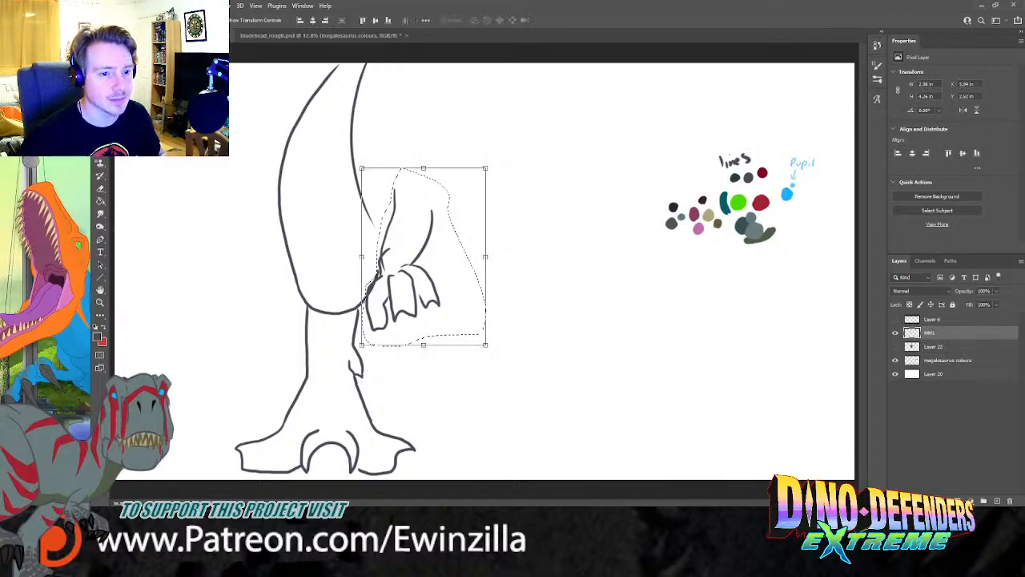
{"action": "left_click_drag", "start_coordinate": [461, 201], "coordinate": [451, 176]}
{"action": "key", "text": "ctrl+z"}
{"action": "mouse_move", "coordinate": [419, 287]}
{"action": "left_mouse_down"}
{"action": "mouse_move", "coordinate": [413, 243]}
{"action": "mouse_move", "coordinate": [428, 210]}
{"action": "left_mouse_up"}
Step: Lasso the rounded knee and lower thigh curve and move it up to shorten the thigh
{"action": "key", "text": "l"}
{"action": "key", "text": "ctrl+d"}
{"action": "mouse_move", "coordinate": [384, 282]}
{"action": "left_mouse_down"}
{"action": "mouse_move", "coordinate": [355, 316]}
{"action": "mouse_move", "coordinate": [314, 319]}
{"action": "mouse_move", "coordinate": [276, 247]}
{"action": "mouse_move", "coordinate": [273, 209]}
{"action": "mouse_move", "coordinate": [312, 212]}
{"action": "mouse_move", "coordinate": [381, 285]}
{"action": "left_mouse_up"}
{"action": "key", "text": "v"}
{"action": "left_click_drag", "start_coordinate": [306, 249], "coordinate": [302, 210]}
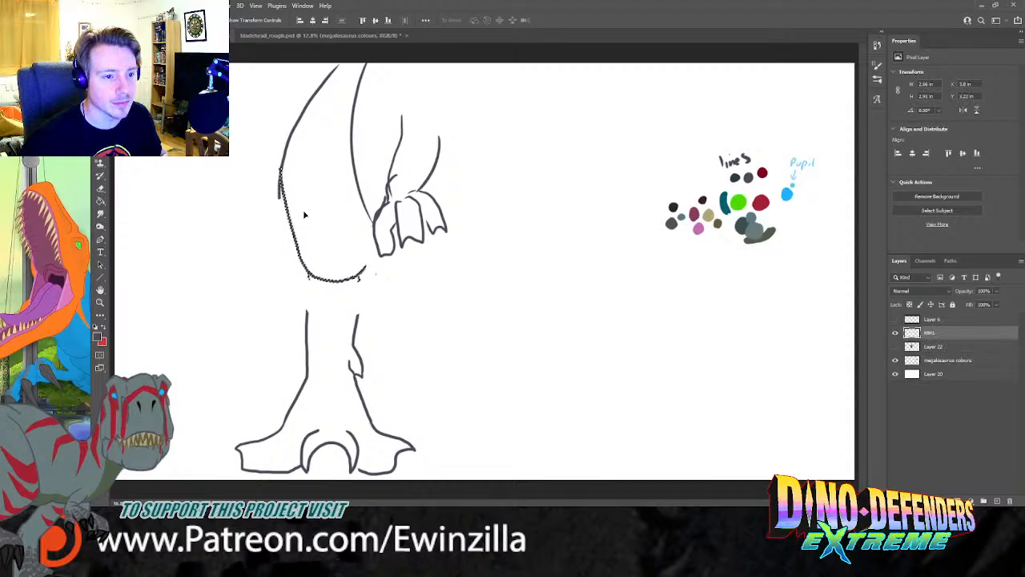
Step: Smudge the near thigh's outline smooth, extend both shin lines up to the knee and close the small gaps in the hand
{"action": "key", "text": "ctrl+d"}
{"action": "key", "text": "l"}
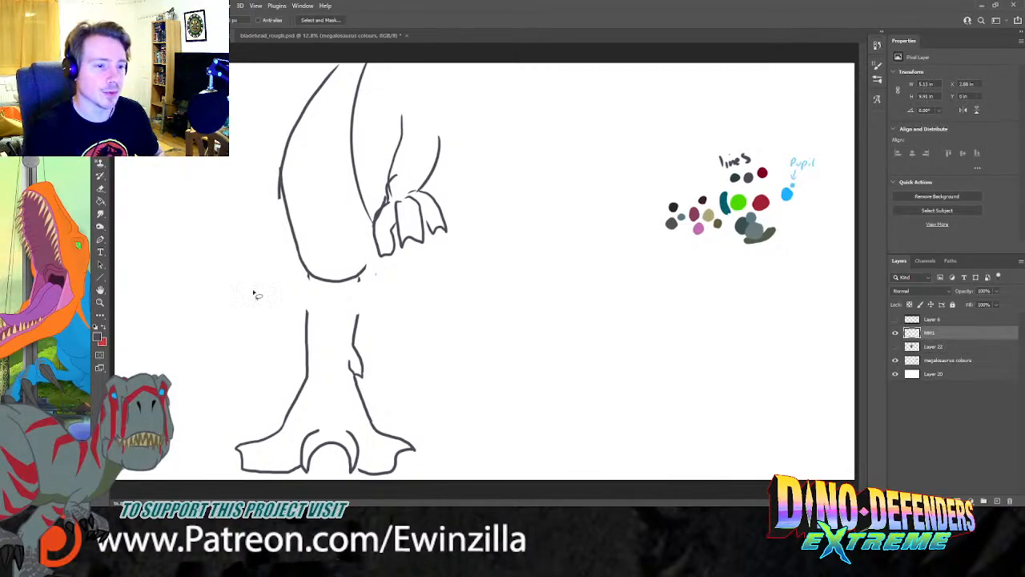
{"action": "key", "text": "r"}
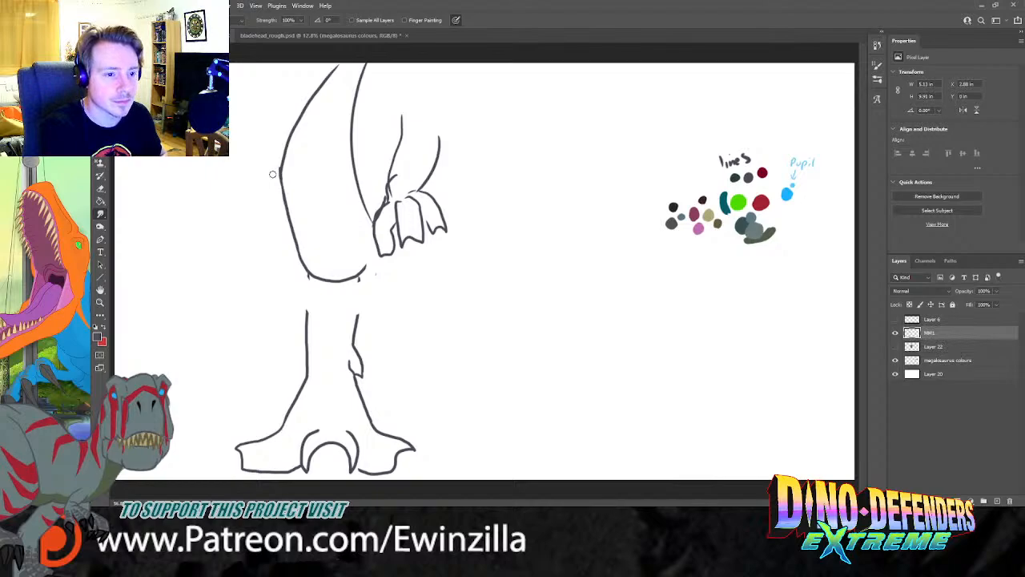
{"action": "mouse_move", "coordinate": [281, 157]}
{"action": "left_mouse_down"}
{"action": "mouse_move", "coordinate": [286, 232]}
{"action": "mouse_move", "coordinate": [286, 148]}
{"action": "mouse_move", "coordinate": [288, 229]}
{"action": "left_mouse_up"}
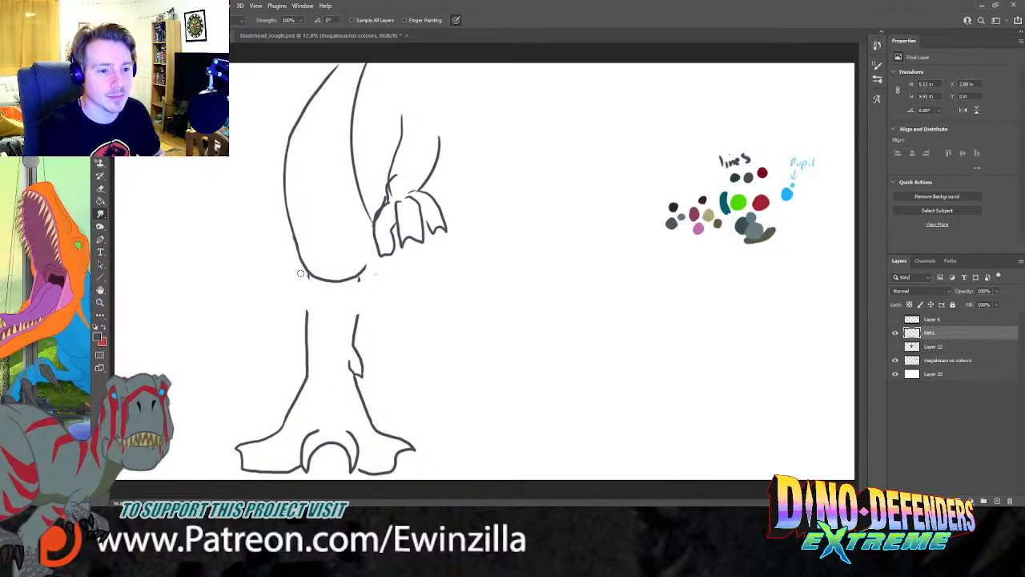
{"action": "left_click_drag", "start_coordinate": [297, 258], "coordinate": [307, 316]}
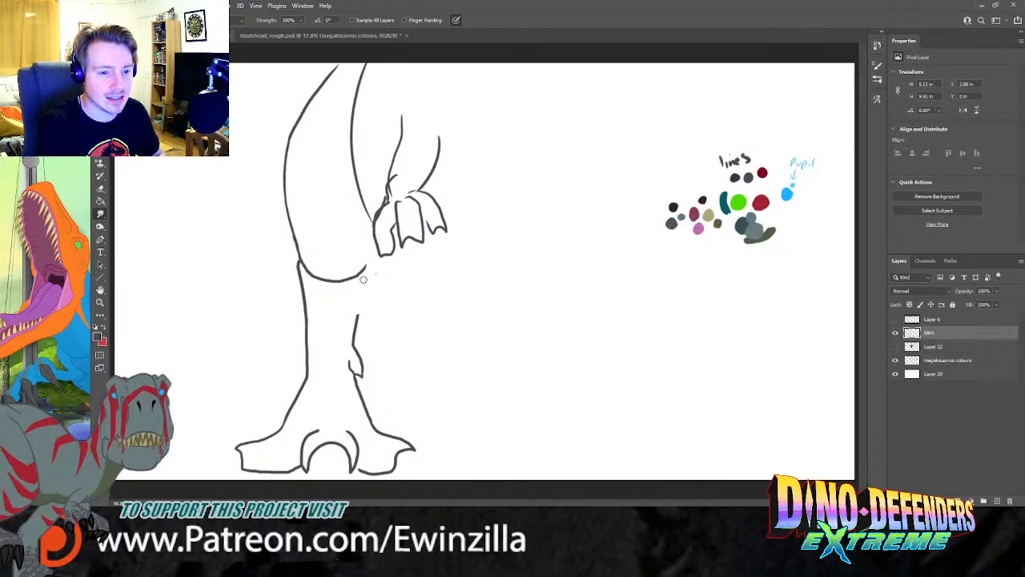
{"action": "left_click_drag", "start_coordinate": [357, 320], "coordinate": [383, 199]}
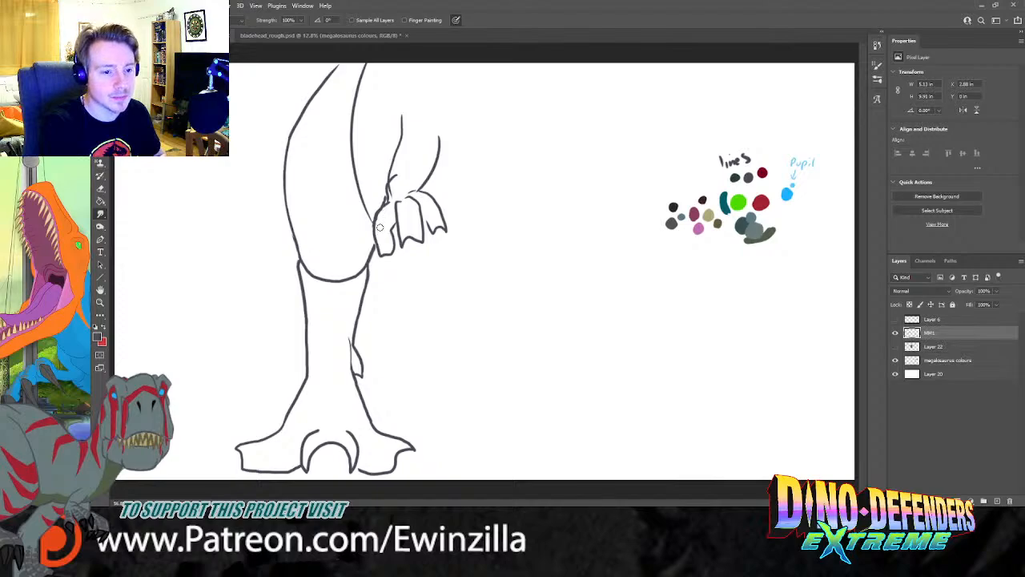
{"action": "key", "text": "b"}
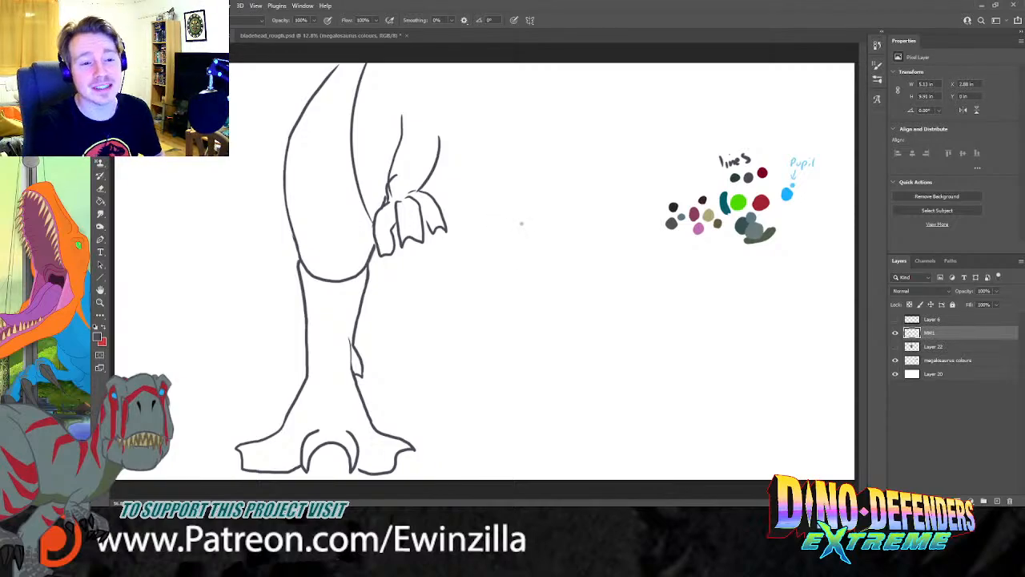
{"action": "left_click", "coordinate": [100, 214]}
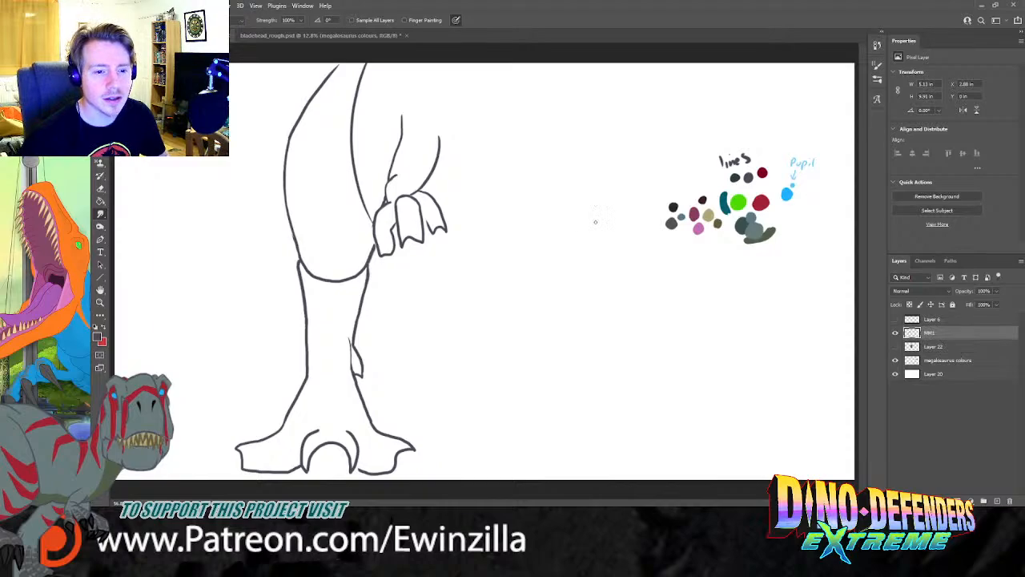
Step: Draw a shallow curved belly line running from the clawed hand toward the second leg, redrawing it until its shape works
{"action": "key", "text": "b"}
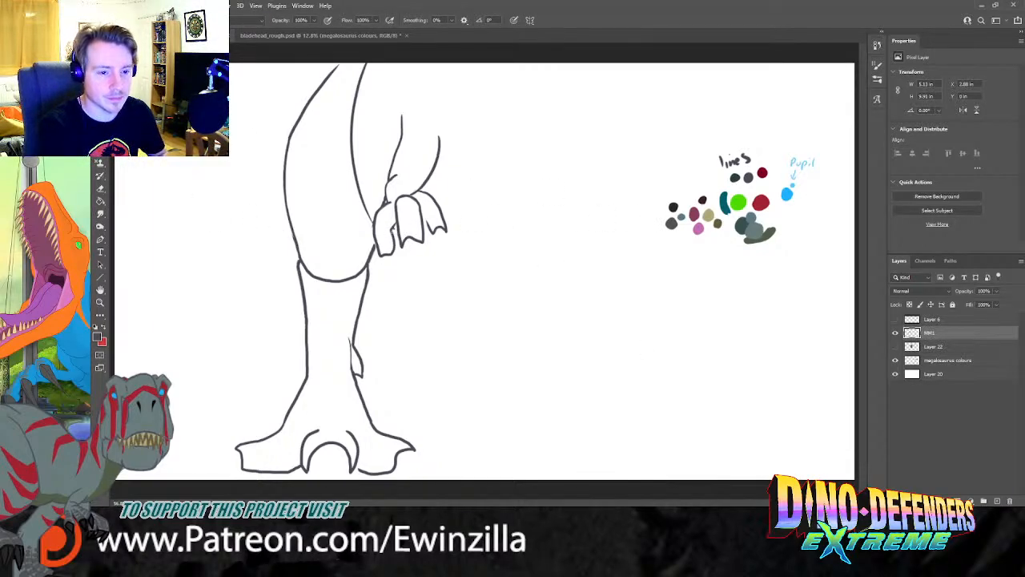
{"action": "key", "text": "a"}
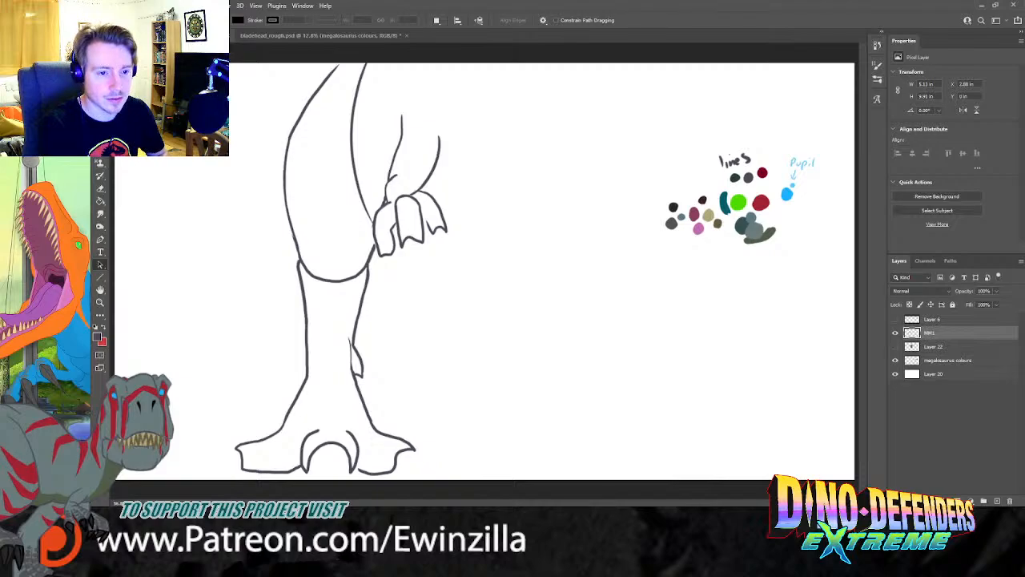
{"action": "key", "text": "ctrl"}
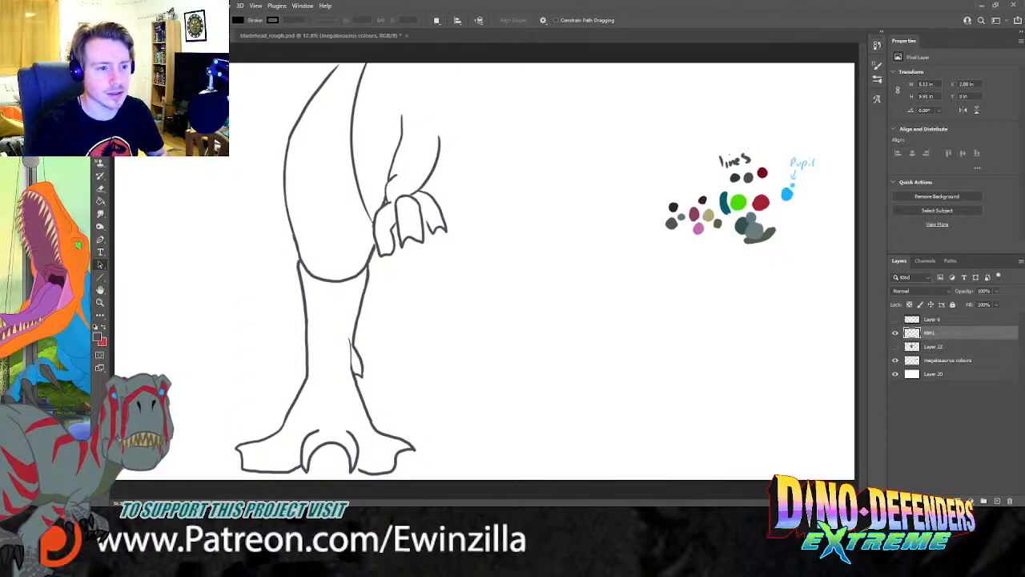
{"action": "left_click", "coordinate": [99, 177]}
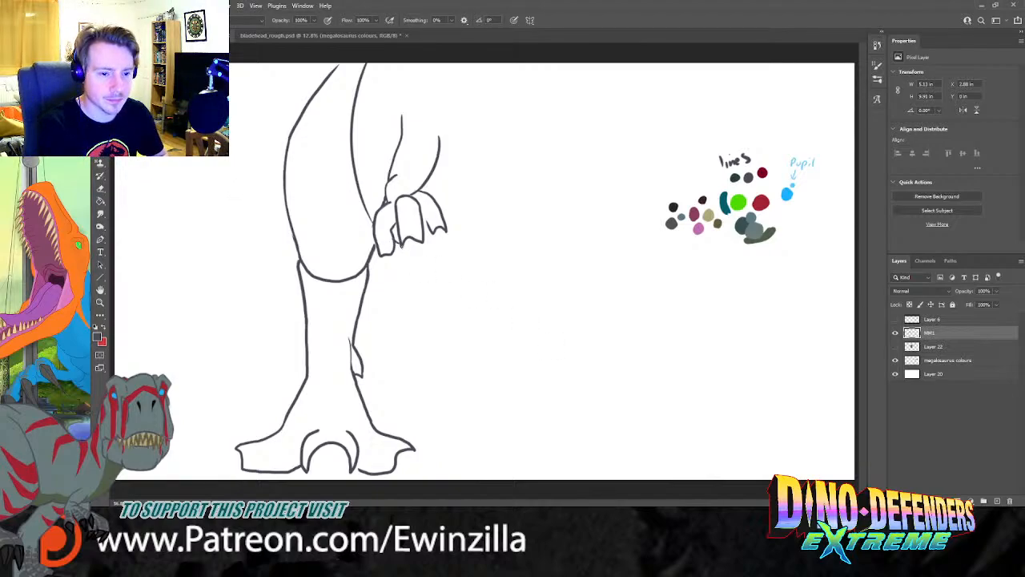
{"action": "mouse_move", "coordinate": [403, 248]}
{"action": "left_mouse_down"}
{"action": "mouse_move", "coordinate": [442, 281]}
{"action": "mouse_move", "coordinate": [513, 284]}
{"action": "left_mouse_up"}
{"action": "key", "text": "ctrl+z"}
{"action": "mouse_move", "coordinate": [402, 243]}
{"action": "left_mouse_down"}
{"action": "mouse_move", "coordinate": [461, 269]}
{"action": "mouse_move", "coordinate": [542, 258]}
{"action": "left_mouse_up"}
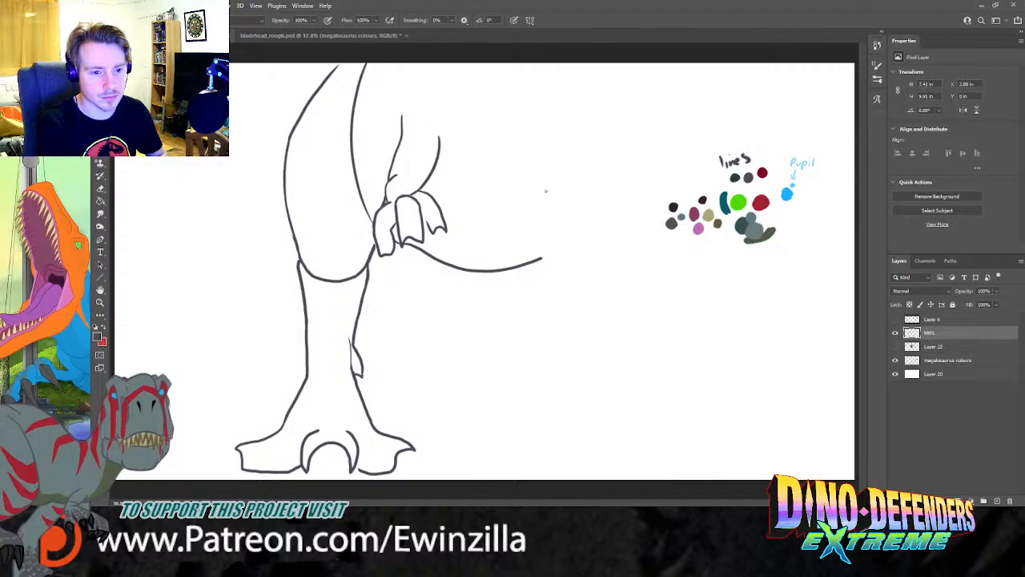
{"action": "key", "text": "ctrl+z"}
{"action": "mouse_move", "coordinate": [393, 253]}
{"action": "left_mouse_down"}
{"action": "mouse_move", "coordinate": [468, 297]}
{"action": "mouse_move", "coordinate": [504, 303]}
{"action": "left_mouse_up"}
{"action": "key", "text": "ctrl+z"}
{"action": "mouse_move", "coordinate": [392, 253]}
{"action": "left_mouse_down"}
{"action": "mouse_move", "coordinate": [441, 301]}
{"action": "mouse_move", "coordinate": [466, 306]}
{"action": "mouse_move", "coordinate": [402, 257]}
{"action": "mouse_move", "coordinate": [497, 281]}
{"action": "left_mouse_up"}
{"action": "key", "text": "ctrl+z"}
{"action": "key", "text": "ctrl+z"}
{"action": "mouse_move", "coordinate": [392, 253]}
{"action": "left_mouse_down"}
{"action": "mouse_move", "coordinate": [452, 279]}
{"action": "mouse_move", "coordinate": [506, 280]}
{"action": "mouse_move", "coordinate": [552, 258]}
{"action": "left_mouse_up"}
{"action": "key", "text": "ctrl+z"}
{"action": "mouse_move", "coordinate": [392, 251]}
{"action": "left_mouse_down"}
{"action": "mouse_move", "coordinate": [445, 279]}
{"action": "mouse_move", "coordinate": [512, 264]}
{"action": "left_mouse_up"}
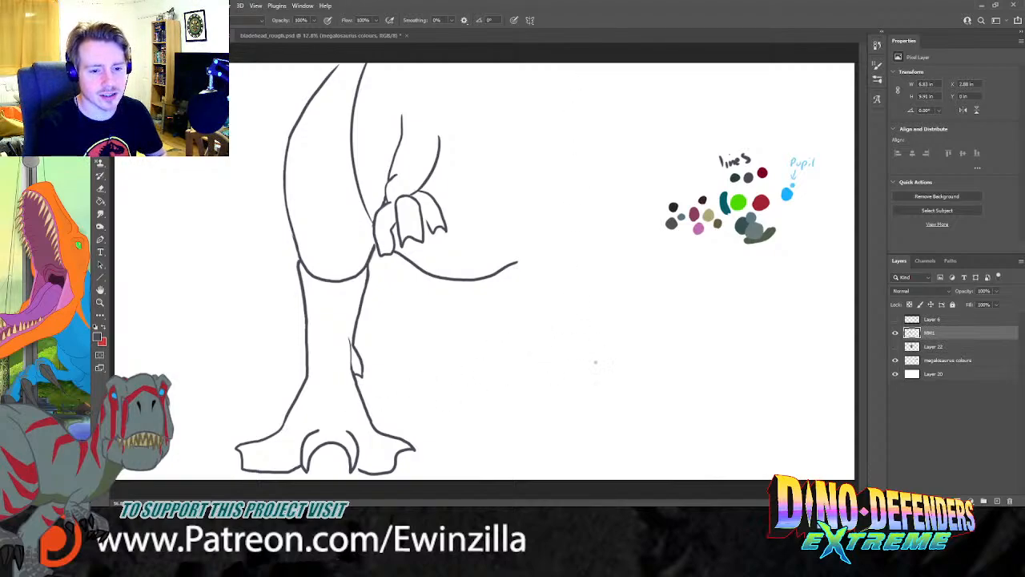
Step: Draw the second leg's long curved outer thigh line and its inner thigh line down to the upper shin
{"action": "mouse_move", "coordinate": [590, 72]}
{"action": "left_mouse_down"}
{"action": "mouse_move", "coordinate": [611, 121]}
{"action": "mouse_move", "coordinate": [615, 186]}
{"action": "mouse_move", "coordinate": [607, 72]}
{"action": "mouse_move", "coordinate": [639, 163]}
{"action": "mouse_move", "coordinate": [632, 240]}
{"action": "mouse_move", "coordinate": [609, 285]}
{"action": "left_mouse_up"}
{"action": "key", "text": "ctrl+z"}
{"action": "mouse_move", "coordinate": [547, 189]}
{"action": "left_mouse_down"}
{"action": "mouse_move", "coordinate": [550, 227]}
{"action": "mouse_move", "coordinate": [573, 291]}
{"action": "left_mouse_up"}
{"action": "key", "text": "ctrl+z"}
{"action": "key", "text": "ctrl+z"}
{"action": "mouse_move", "coordinate": [543, 193]}
{"action": "left_mouse_down"}
{"action": "mouse_move", "coordinate": [567, 286]}
{"action": "mouse_move", "coordinate": [557, 277]}
{"action": "mouse_move", "coordinate": [565, 333]}
{"action": "left_mouse_up"}
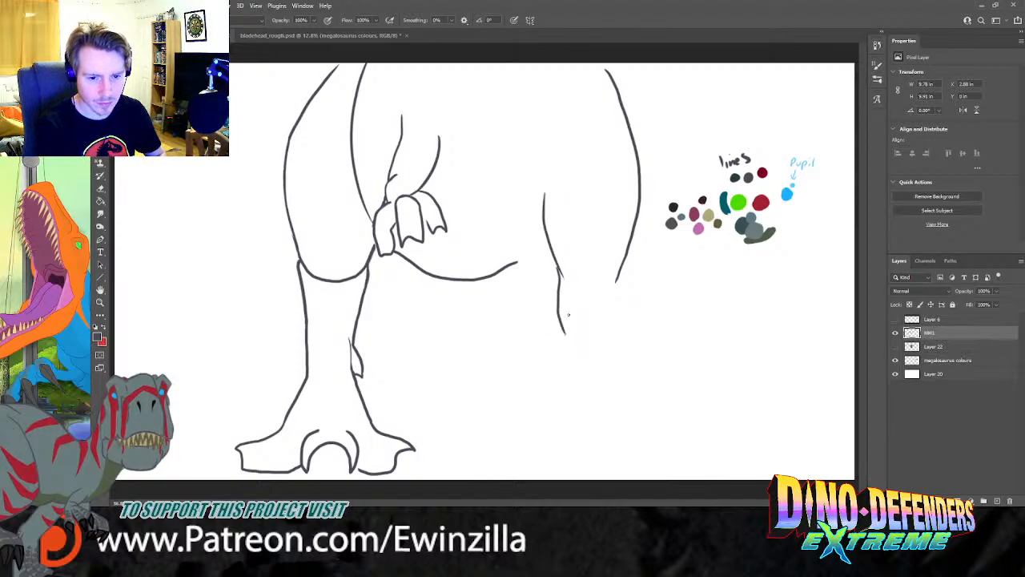
Step: Draw the second leg's tapering shin and smaller three-toed clawed foot with a dewclaw
{"action": "left_click_drag", "start_coordinate": [622, 269], "coordinate": [597, 357]}
{"action": "mouse_move", "coordinate": [560, 328]}
{"action": "left_mouse_down"}
{"action": "mouse_move", "coordinate": [562, 386]}
{"action": "mouse_move", "coordinate": [573, 389]}
{"action": "mouse_move", "coordinate": [536, 446]}
{"action": "mouse_move", "coordinate": [547, 465]}
{"action": "mouse_move", "coordinate": [584, 466]}
{"action": "mouse_move", "coordinate": [589, 401]}
{"action": "mouse_move", "coordinate": [617, 431]}
{"action": "mouse_move", "coordinate": [624, 463]}
{"action": "mouse_move", "coordinate": [585, 461]}
{"action": "left_mouse_up"}
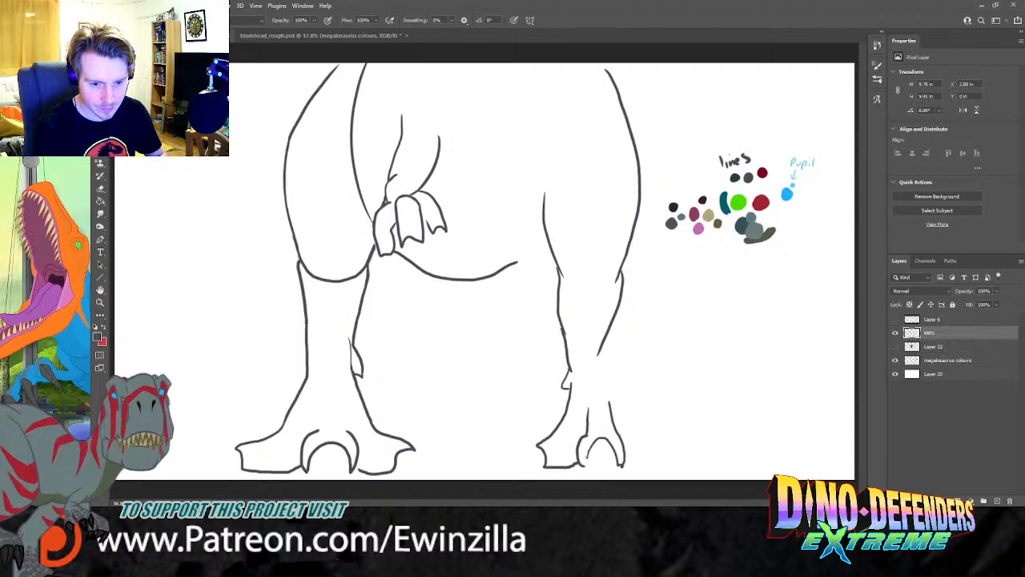
{"action": "mouse_move", "coordinate": [613, 378]}
{"action": "left_mouse_down"}
{"action": "mouse_move", "coordinate": [653, 443]}
{"action": "mouse_move", "coordinate": [622, 463]}
{"action": "left_mouse_up"}
{"action": "mouse_move", "coordinate": [615, 383]}
{"action": "left_mouse_down"}
{"action": "mouse_move", "coordinate": [607, 366]}
{"action": "mouse_move", "coordinate": [617, 354]}
{"action": "mouse_move", "coordinate": [617, 390]}
{"action": "left_mouse_up"}
{"action": "key", "text": "ctrl+z"}
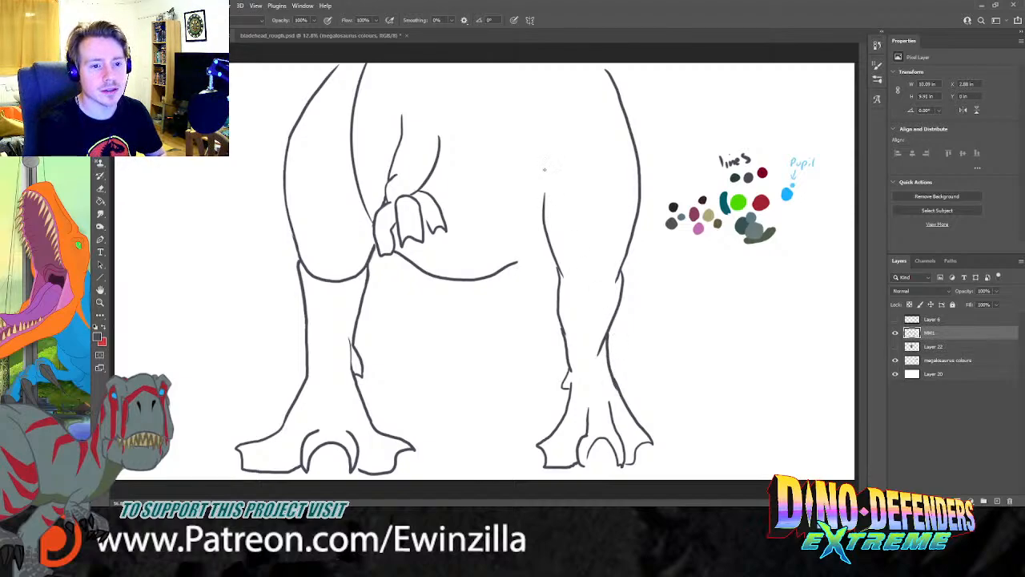
Step: Lasso the forearm and clawed hand, cut them onto their own layer and move them outside the body beside the near thigh
{"action": "key", "text": "l"}
{"action": "mouse_move", "coordinate": [396, 104]}
{"action": "left_mouse_down"}
{"action": "mouse_move", "coordinate": [374, 230]}
{"action": "mouse_move", "coordinate": [392, 264]}
{"action": "mouse_move", "coordinate": [399, 251]}
{"action": "mouse_move", "coordinate": [424, 255]}
{"action": "mouse_move", "coordinate": [465, 240]}
{"action": "mouse_move", "coordinate": [468, 152]}
{"action": "mouse_move", "coordinate": [396, 104]}
{"action": "left_mouse_up"}
{"action": "key", "text": "Delete"}
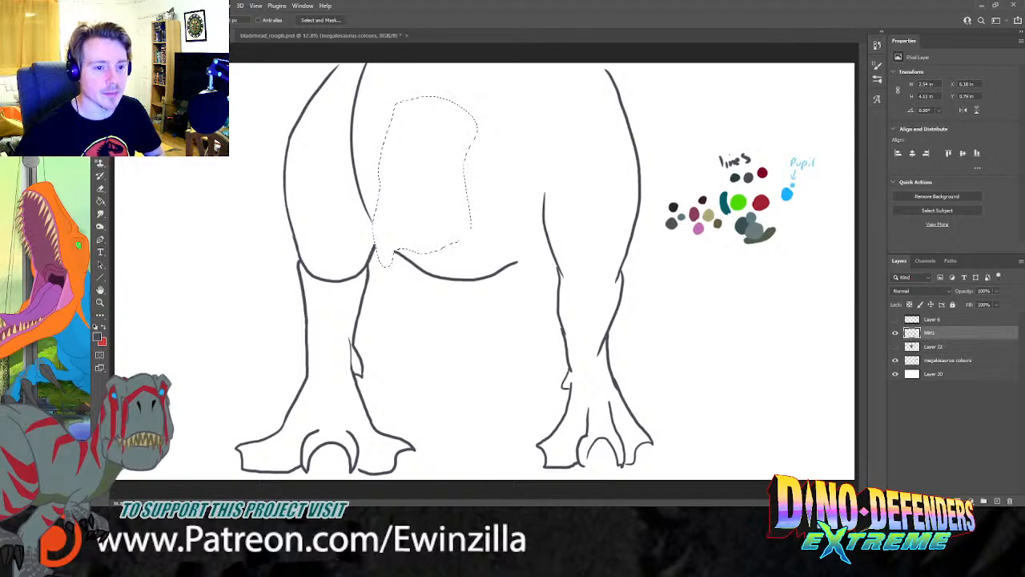
{"action": "key", "text": "ctrl+v"}
{"action": "key", "text": "v"}
{"action": "mouse_move", "coordinate": [424, 208]}
{"action": "left_mouse_down"}
{"action": "mouse_move", "coordinate": [192, 204]}
{"action": "mouse_move", "coordinate": [192, 214]}
{"action": "left_mouse_up"}
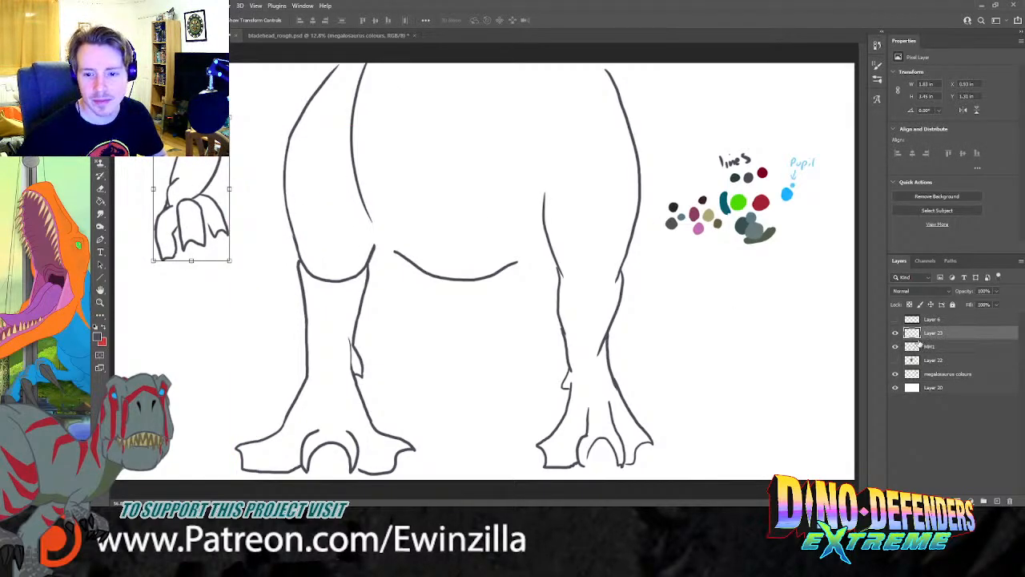
Step: On the body line layer, smudge the belly line's near end up to join the near thigh
{"action": "left_click", "coordinate": [923, 346]}
{"action": "left_click", "coordinate": [100, 212]}
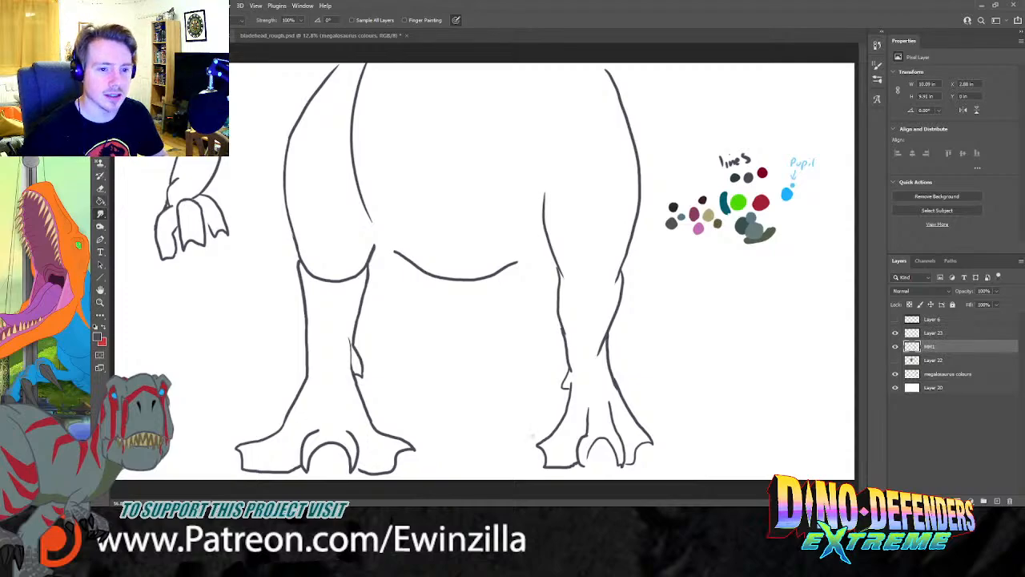
{"action": "left_click_drag", "start_coordinate": [399, 252], "coordinate": [372, 214]}
{"action": "key", "text": "ctrl+z"}
{"action": "left_click_drag", "start_coordinate": [399, 253], "coordinate": [372, 220]}
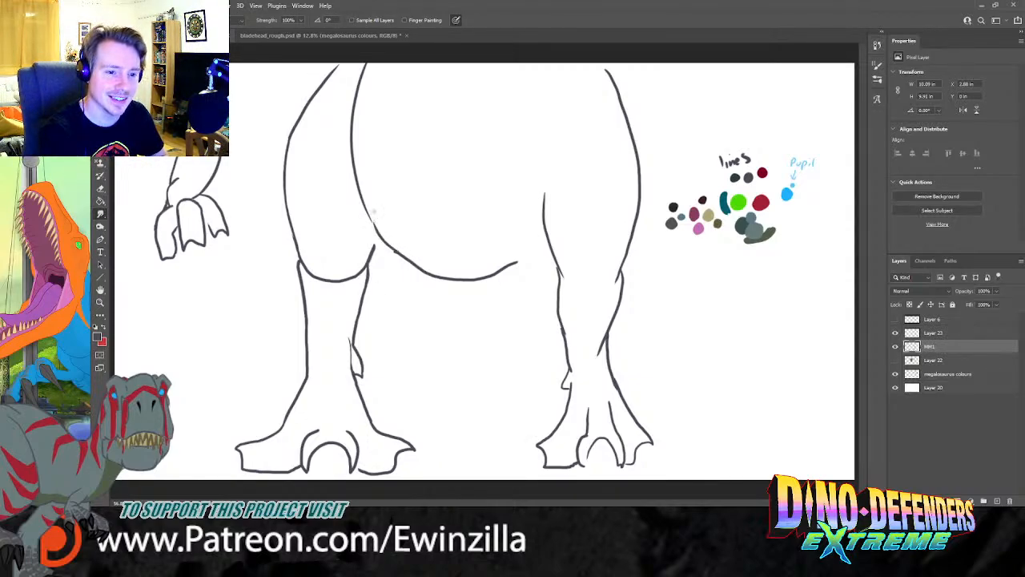
{"action": "key", "text": "ctrl+z"}
{"action": "left_click_drag", "start_coordinate": [399, 254], "coordinate": [377, 230]}
Step: Smudge the belly line's far end up to the canvas's upper edge, extend the outer thigh line there and tidy the inner knee
{"action": "mouse_move", "coordinate": [516, 264]}
{"action": "left_mouse_down"}
{"action": "mouse_move", "coordinate": [550, 242]}
{"action": "mouse_move", "coordinate": [550, 97]}
{"action": "left_mouse_up"}
{"action": "mouse_move", "coordinate": [542, 193]}
{"action": "left_mouse_down"}
{"action": "mouse_move", "coordinate": [550, 230]}
{"action": "mouse_move", "coordinate": [565, 170]}
{"action": "mouse_move", "coordinate": [555, 78]}
{"action": "left_mouse_up"}
{"action": "key", "text": "ctrl+z"}
{"action": "key", "text": "ctrl+z"}
{"action": "mouse_move", "coordinate": [543, 225]}
{"action": "left_mouse_down"}
{"action": "mouse_move", "coordinate": [543, 209]}
{"action": "mouse_move", "coordinate": [546, 238]}
{"action": "mouse_move", "coordinate": [542, 200]}
{"action": "left_mouse_up"}
{"action": "left_click_drag", "start_coordinate": [567, 138], "coordinate": [557, 55]}
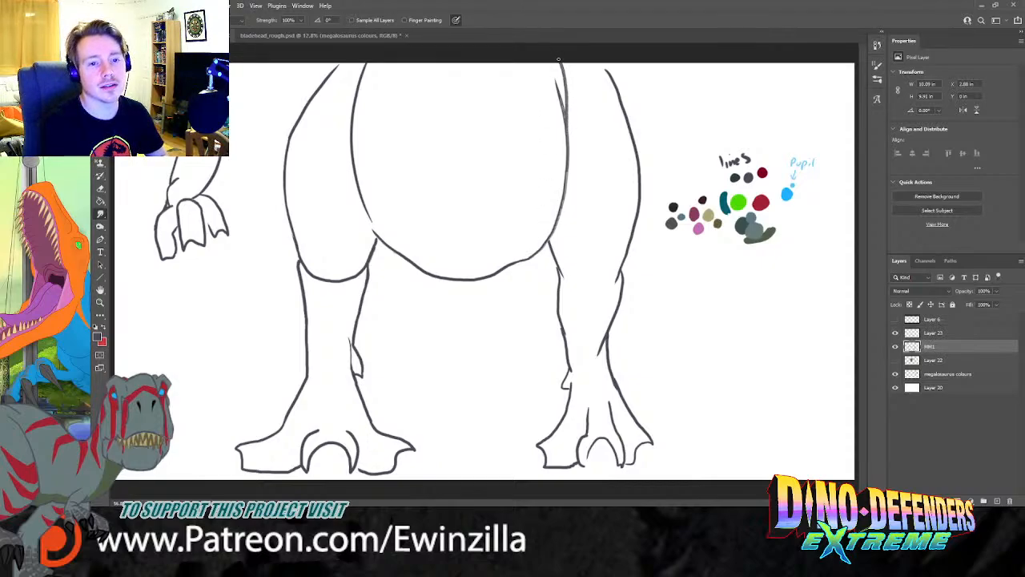
{"action": "key", "text": "ctrl+z"}
{"action": "left_click_drag", "start_coordinate": [567, 130], "coordinate": [555, 59]}
{"action": "left_click_drag", "start_coordinate": [567, 134], "coordinate": [556, 63]}
{"action": "mouse_move", "coordinate": [572, 121]}
{"action": "left_mouse_down"}
{"action": "mouse_move", "coordinate": [567, 94]}
{"action": "mouse_move", "coordinate": [604, 63]}
{"action": "left_mouse_up"}
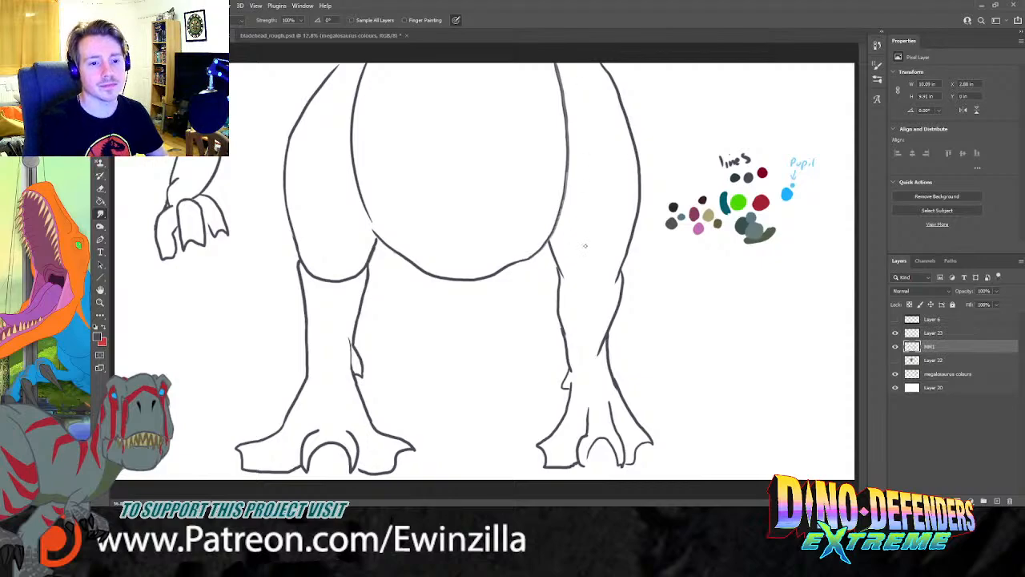
{"action": "mouse_move", "coordinate": [556, 311]}
{"action": "left_mouse_down"}
{"action": "mouse_move", "coordinate": [553, 260]}
{"action": "mouse_move", "coordinate": [568, 323]}
{"action": "mouse_move", "coordinate": [558, 268]}
{"action": "left_mouse_up"}
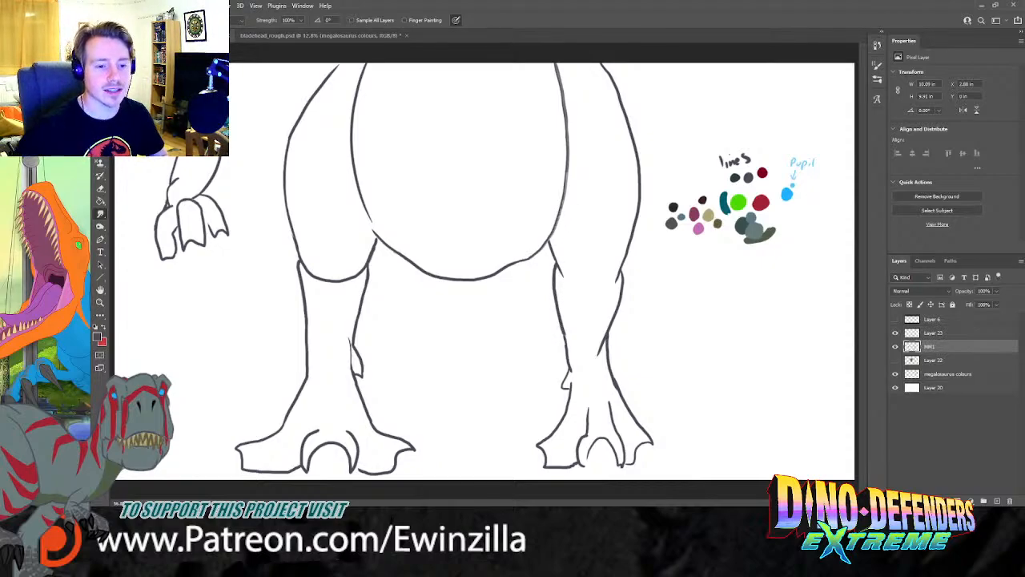
Step: Lasso the second leg's shin and foot and transform them to about 97% width and 82% height, rotated about 1.1°
{"action": "key", "text": "l"}
{"action": "mouse_move", "coordinate": [625, 275]}
{"action": "left_mouse_down"}
{"action": "mouse_move", "coordinate": [623, 289]}
{"action": "mouse_move", "coordinate": [570, 290]}
{"action": "mouse_move", "coordinate": [564, 275]}
{"action": "mouse_move", "coordinate": [523, 500]}
{"action": "mouse_move", "coordinate": [702, 369]}
{"action": "mouse_move", "coordinate": [671, 344]}
{"action": "left_mouse_up"}
{"action": "key", "text": "ctrl+t"}
{"action": "left_click_drag", "start_coordinate": [600, 474], "coordinate": [597, 440]}
{"action": "left_click_drag", "start_coordinate": [713, 350], "coordinate": [683, 370]}
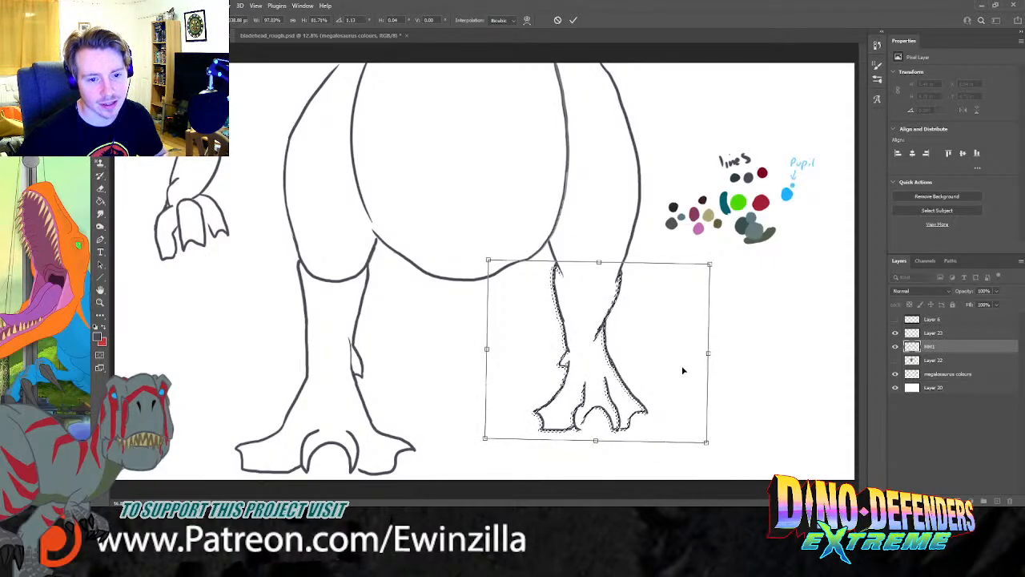
{"action": "key", "text": "Return"}
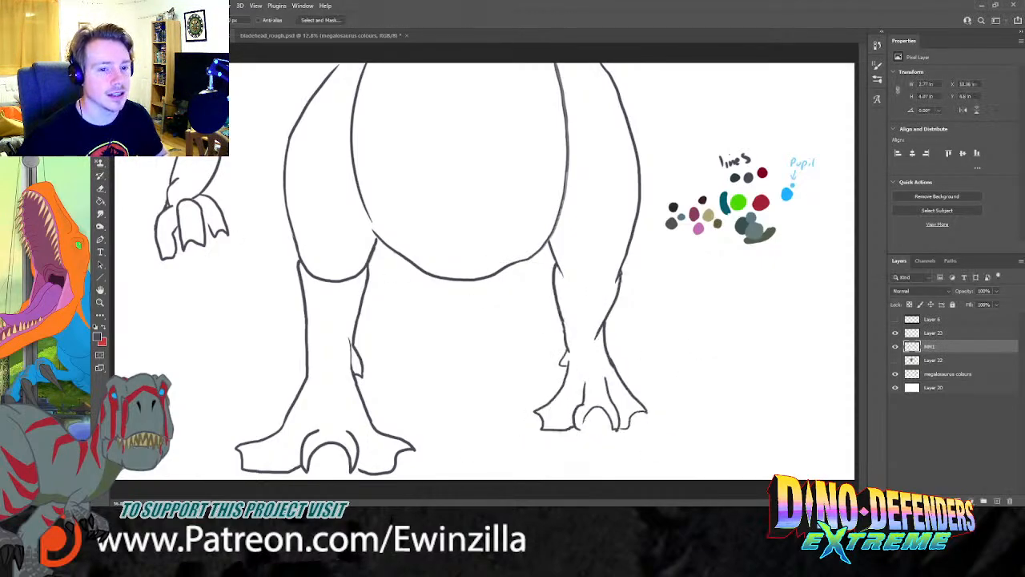
Step: Move the forearm and clawed hand layer back over the inner edge of the near thigh
{"action": "left_click", "coordinate": [934, 334]}
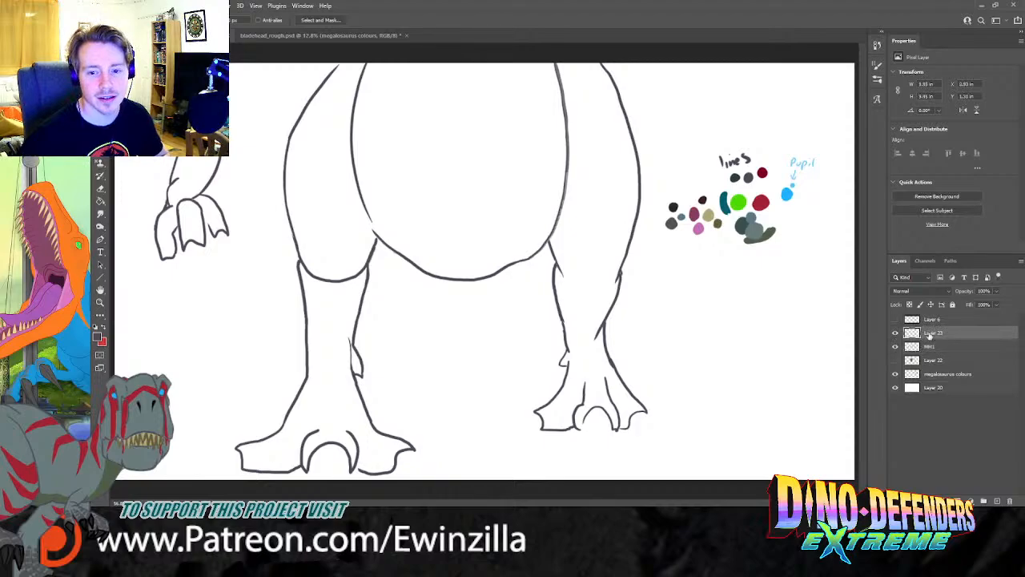
{"action": "key", "text": "v"}
{"action": "left_click_drag", "start_coordinate": [217, 212], "coordinate": [377, 201]}
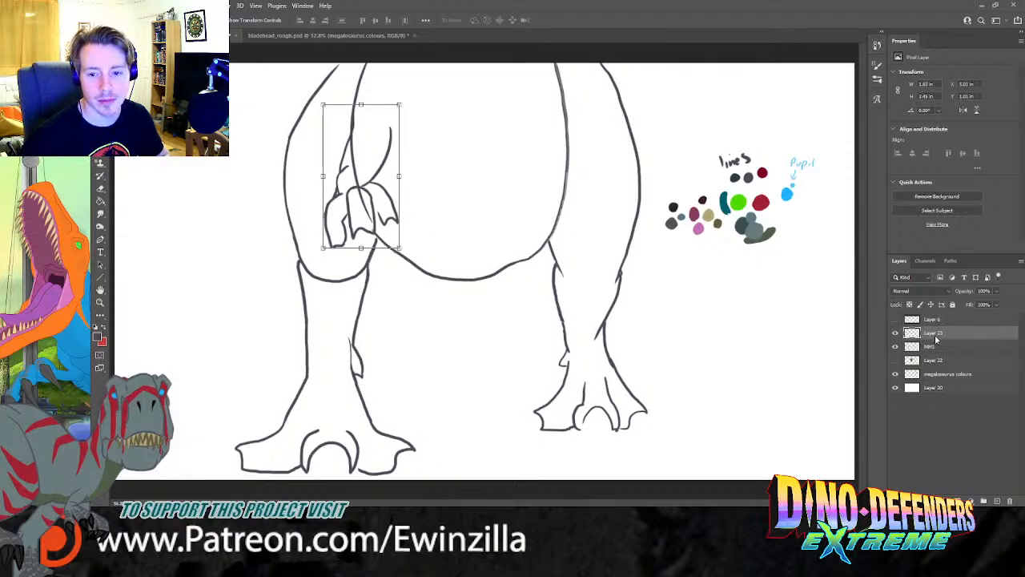
Step: Duplicate the arm layer, mirror and slightly rotate the copy, and place it over the second thigh's inner edge
{"action": "key", "text": "ctrl+t"}
{"action": "key", "text": "ctrl+j"}
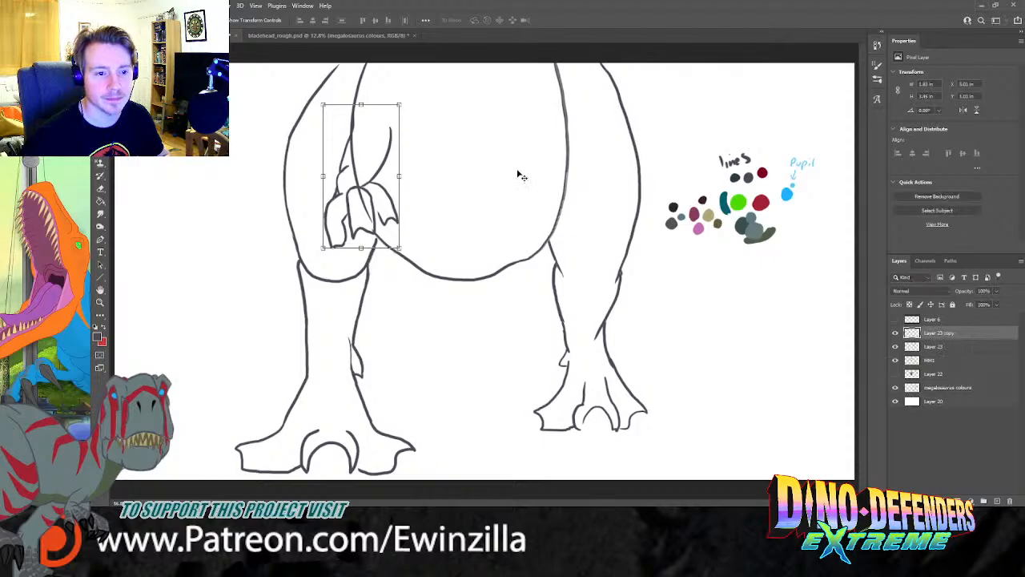
{"action": "left_click_drag", "start_coordinate": [323, 176], "coordinate": [508, 204]}
{"action": "left_click_drag", "start_coordinate": [442, 190], "coordinate": [559, 198]}
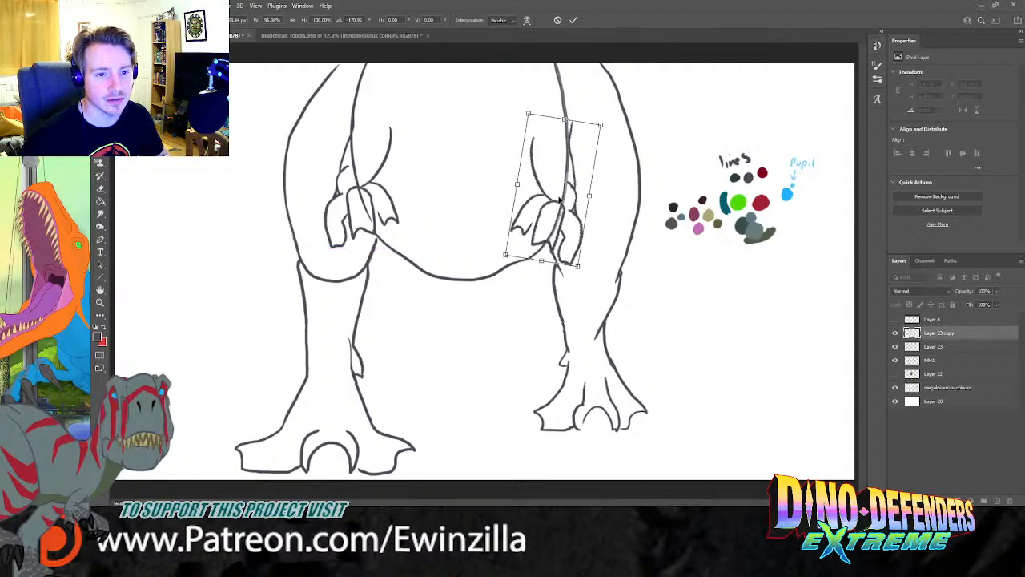
Step: On the body line layer, smudge away the body and thigh lines that cross both forearms and hands
{"action": "left_click", "coordinate": [100, 213]}
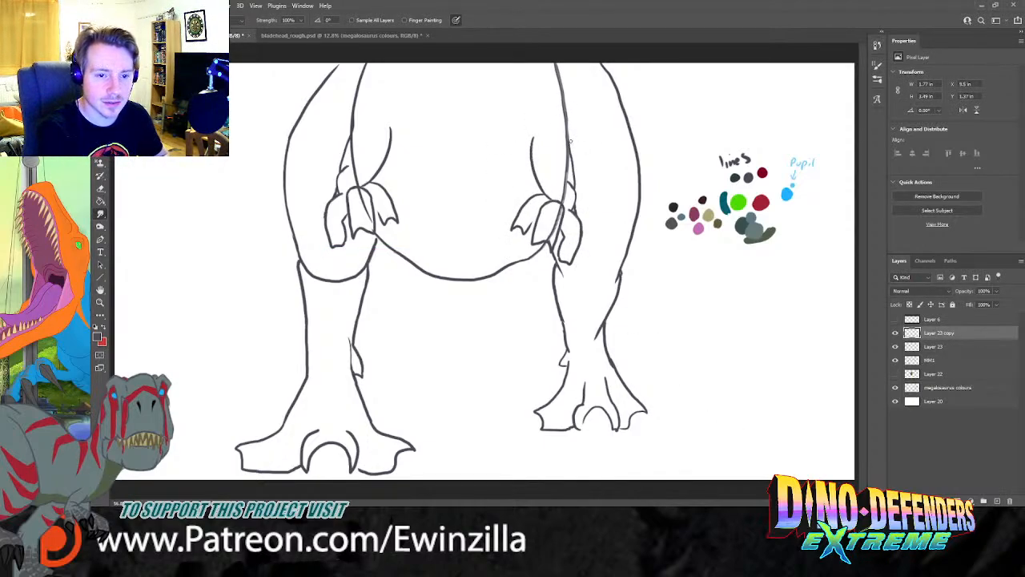
{"action": "double_click", "coordinate": [934, 346]}
{"action": "left_click", "coordinate": [550, 230]}
{"action": "key", "text": "alt+bracketleft"}
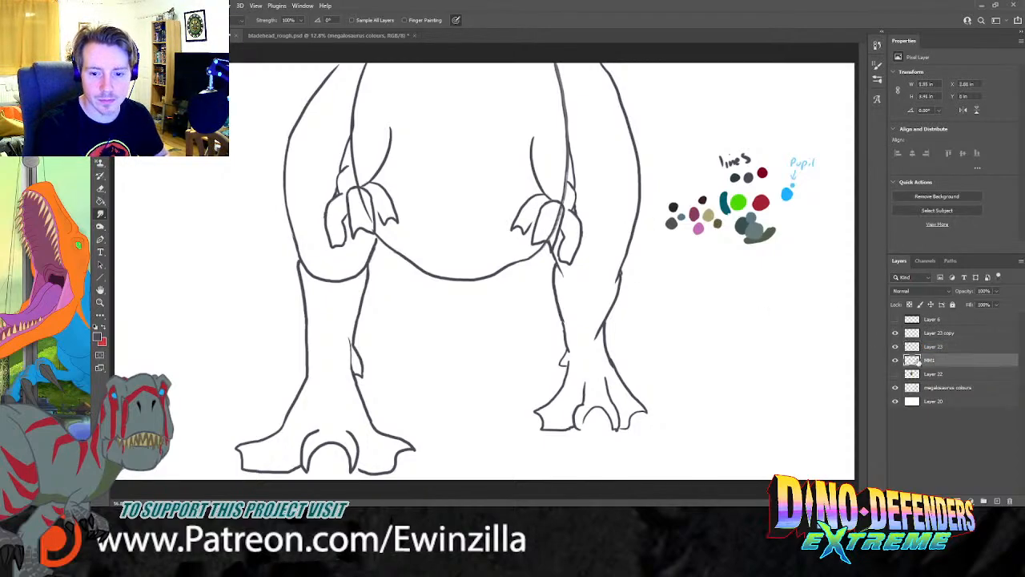
{"action": "mouse_move", "coordinate": [548, 234]}
{"action": "left_mouse_down"}
{"action": "mouse_move", "coordinate": [568, 192]}
{"action": "mouse_move", "coordinate": [561, 120]}
{"action": "left_mouse_up"}
{"action": "mouse_move", "coordinate": [357, 165]}
{"action": "left_mouse_down"}
{"action": "mouse_move", "coordinate": [356, 118]}
{"action": "mouse_move", "coordinate": [352, 165]}
{"action": "mouse_move", "coordinate": [372, 222]}
{"action": "left_mouse_up"}
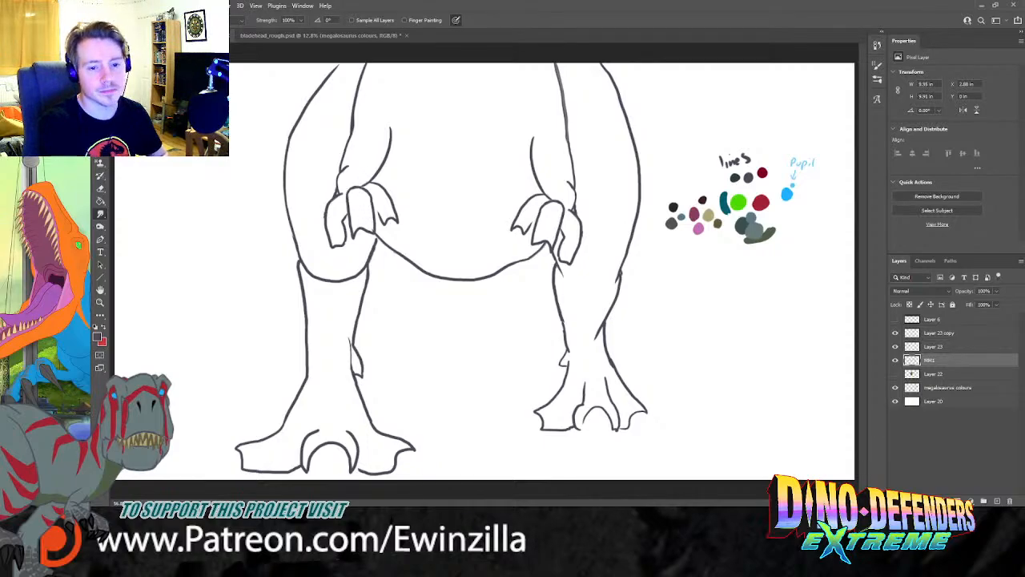
Step: Merge the body line layer and both arm layers into one layer
{"action": "left_click", "coordinate": [951, 334], "text": "shift"}
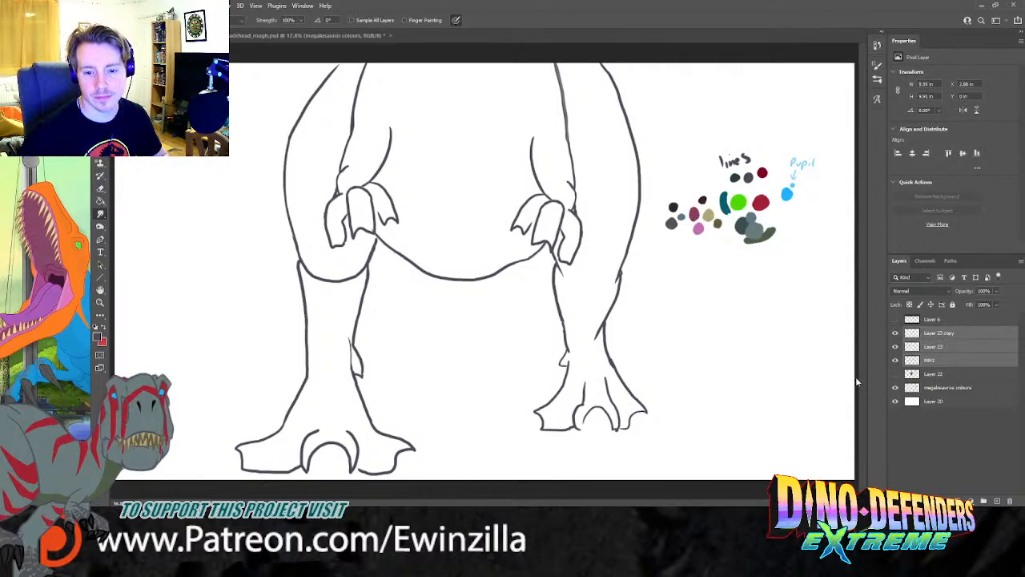
{"action": "key", "text": "ctrl+e"}
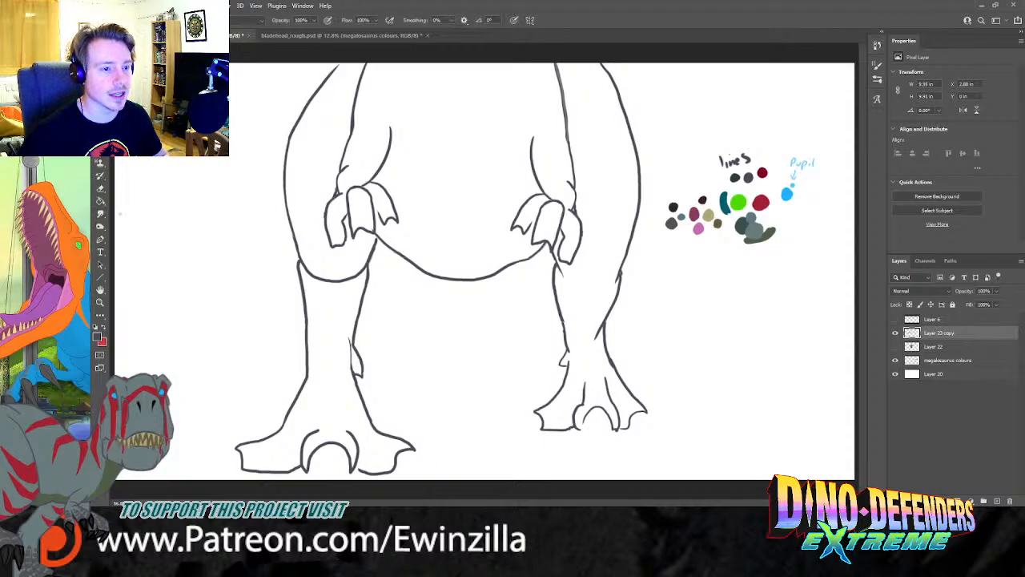
{"action": "key", "text": "i"}
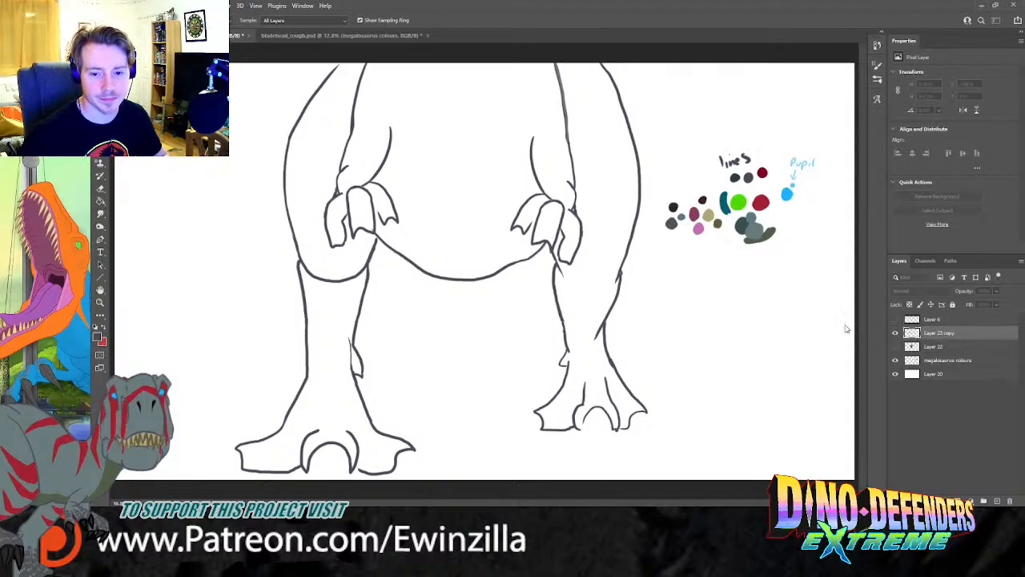
Step: Draw a black dewclaw on the near leg and a pointed claw with a centre ridge on its middle toe
{"action": "key", "text": "b"}
{"action": "mouse_move", "coordinate": [354, 373]}
{"action": "left_mouse_down"}
{"action": "mouse_move", "coordinate": [360, 389]}
{"action": "mouse_move", "coordinate": [362, 375]}
{"action": "left_mouse_up"}
{"action": "left_click_drag", "start_coordinate": [326, 438], "coordinate": [310, 479]}
{"action": "key", "text": "ctrl+z"}
{"action": "key", "text": "ctrl+z"}
{"action": "left_click_drag", "start_coordinate": [326, 438], "coordinate": [311, 478]}
{"action": "mouse_move", "coordinate": [326, 435]}
{"action": "left_mouse_down"}
{"action": "mouse_move", "coordinate": [355, 479]}
{"action": "mouse_move", "coordinate": [330, 479]}
{"action": "left_mouse_up"}
{"action": "left_click", "coordinate": [895, 318]}
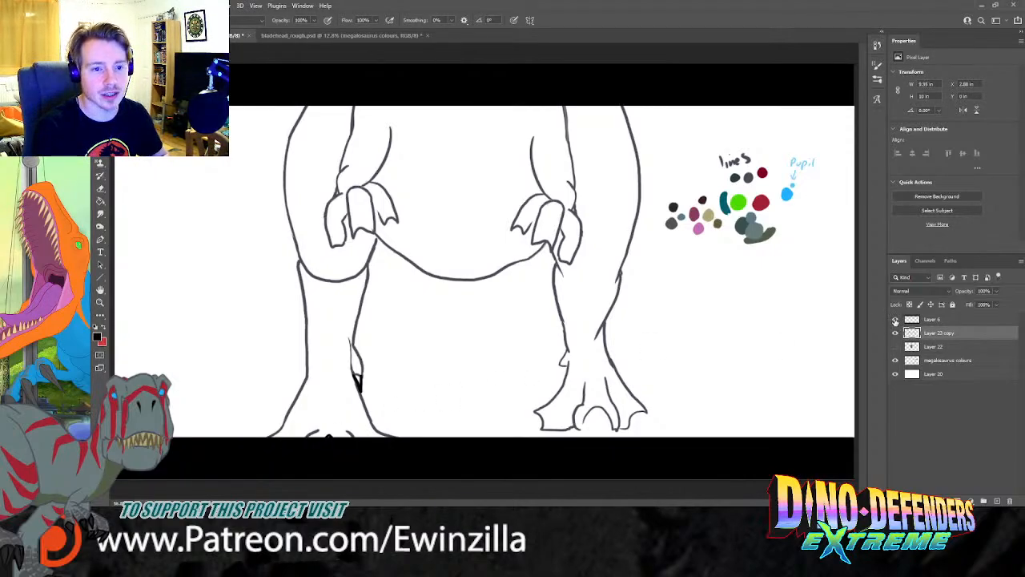
{"action": "left_click", "coordinate": [895, 318]}
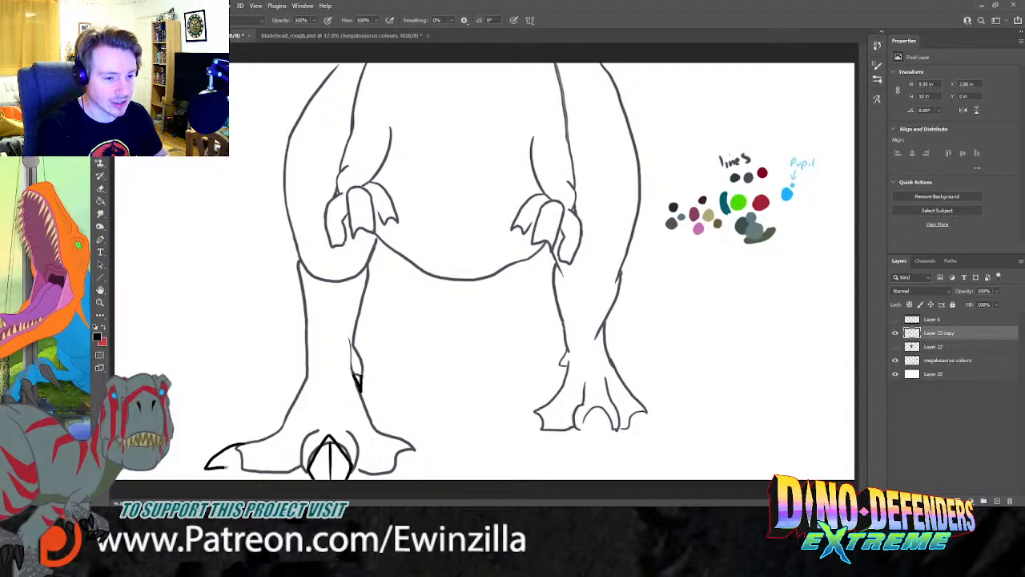
Step: Erase the old tip of the near foot's outer toe and draw a pointed black claw in its place
{"action": "mouse_move", "coordinate": [237, 446]}
{"action": "left_mouse_down"}
{"action": "mouse_move", "coordinate": [207, 468]}
{"action": "mouse_move", "coordinate": [231, 467]}
{"action": "mouse_move", "coordinate": [243, 444]}
{"action": "left_mouse_up"}
{"action": "key", "text": "ctrl+z"}
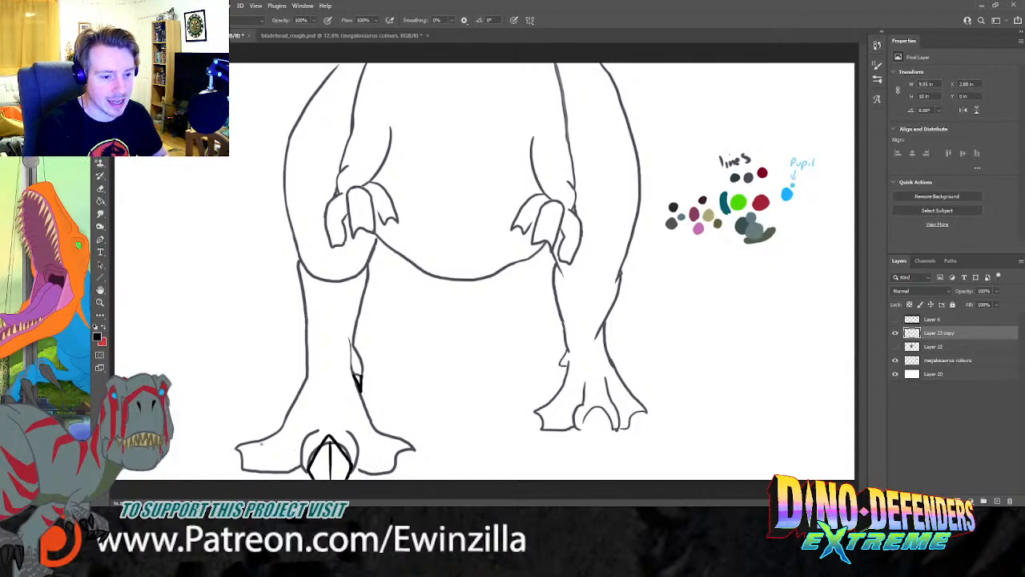
{"action": "key", "text": "e"}
{"action": "mouse_move", "coordinate": [235, 453]}
{"action": "left_mouse_down"}
{"action": "mouse_move", "coordinate": [235, 422]}
{"action": "mouse_move", "coordinate": [251, 479]}
{"action": "mouse_move", "coordinate": [245, 445]}
{"action": "left_mouse_up"}
{"action": "key", "text": "ctrl+z"}
{"action": "key", "text": "0"}
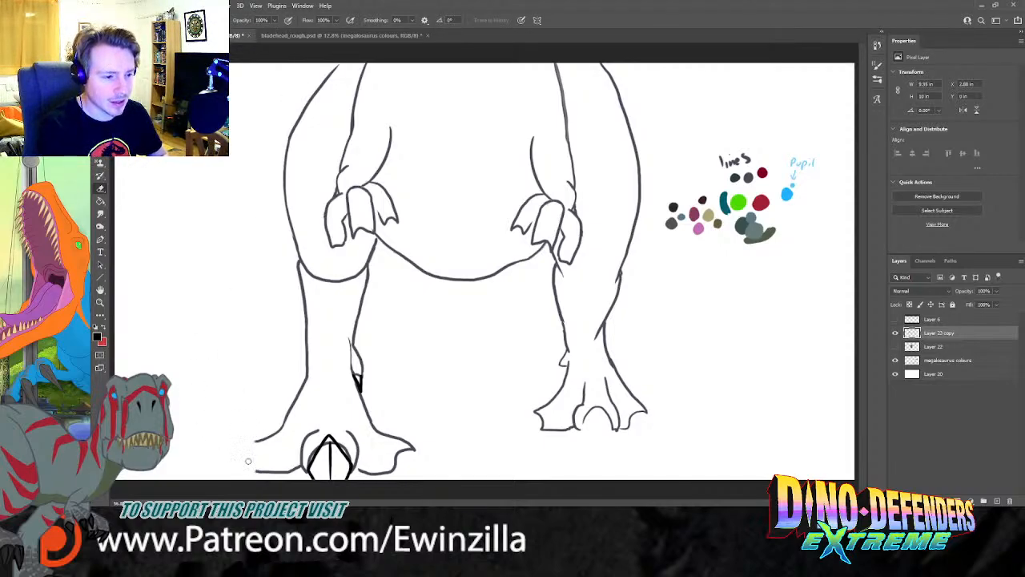
{"action": "key", "text": "b"}
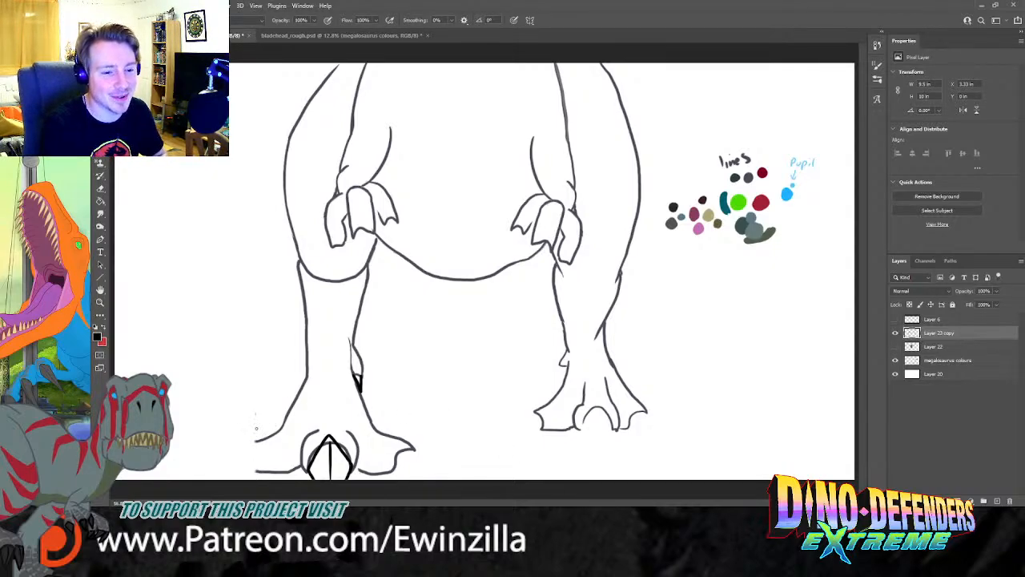
{"action": "mouse_move", "coordinate": [261, 440]}
{"action": "left_mouse_down"}
{"action": "mouse_move", "coordinate": [229, 470]}
{"action": "mouse_move", "coordinate": [250, 474]}
{"action": "left_mouse_up"}
{"action": "key", "text": "ctrl+z"}
{"action": "mouse_move", "coordinate": [261, 440]}
{"action": "left_mouse_down"}
{"action": "mouse_move", "coordinate": [229, 471]}
{"action": "mouse_move", "coordinate": [270, 471]}
{"action": "mouse_move", "coordinate": [260, 441]}
{"action": "mouse_move", "coordinate": [237, 469]}
{"action": "left_mouse_up"}
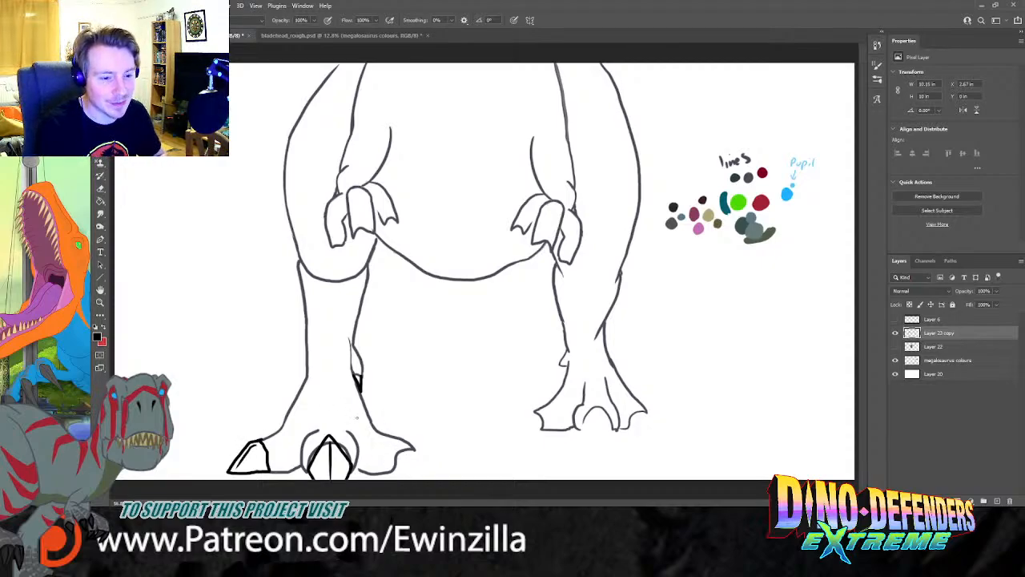
Step: Smudge away the tip of the near foot's inner toe and draw a matching black claw there
{"action": "left_click", "coordinate": [100, 213]}
{"action": "mouse_move", "coordinate": [426, 438]}
{"action": "left_mouse_down"}
{"action": "mouse_move", "coordinate": [386, 477]}
{"action": "mouse_move", "coordinate": [403, 436]}
{"action": "mouse_move", "coordinate": [421, 455]}
{"action": "mouse_move", "coordinate": [395, 439]}
{"action": "left_mouse_up"}
{"action": "key", "text": "b"}
{"action": "left_click_drag", "start_coordinate": [393, 437], "coordinate": [382, 473]}
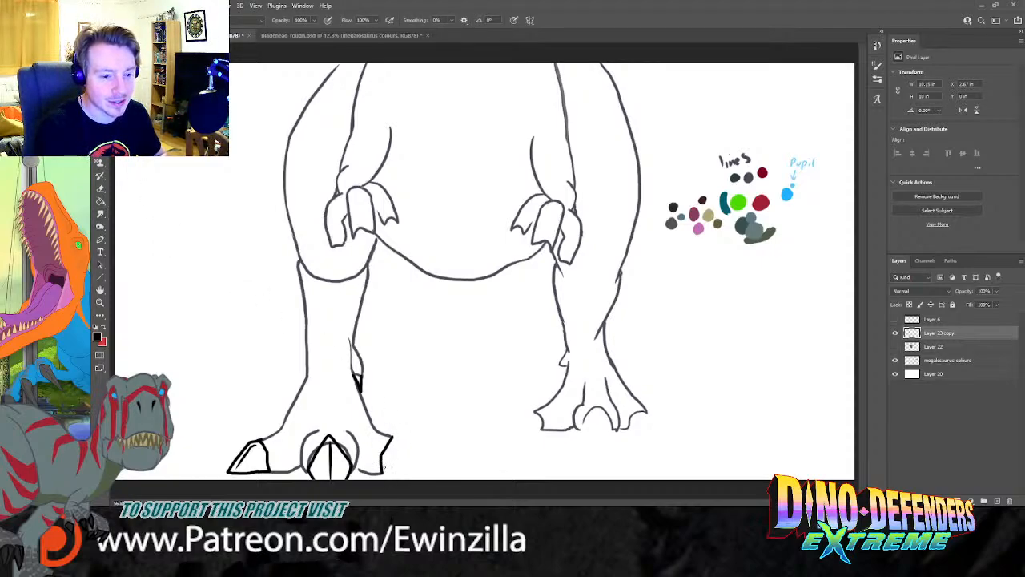
{"action": "mouse_move", "coordinate": [391, 437]}
{"action": "left_mouse_down"}
{"action": "mouse_move", "coordinate": [420, 479]}
{"action": "mouse_move", "coordinate": [387, 475]}
{"action": "mouse_move", "coordinate": [399, 445]}
{"action": "mouse_move", "coordinate": [411, 472]}
{"action": "left_mouse_up"}
{"action": "key", "text": "ctrl+z"}
Step: Smudge away the toe lines overlapping the near foot's middle claw and extend the toe creases up the foot
{"action": "key", "text": "r"}
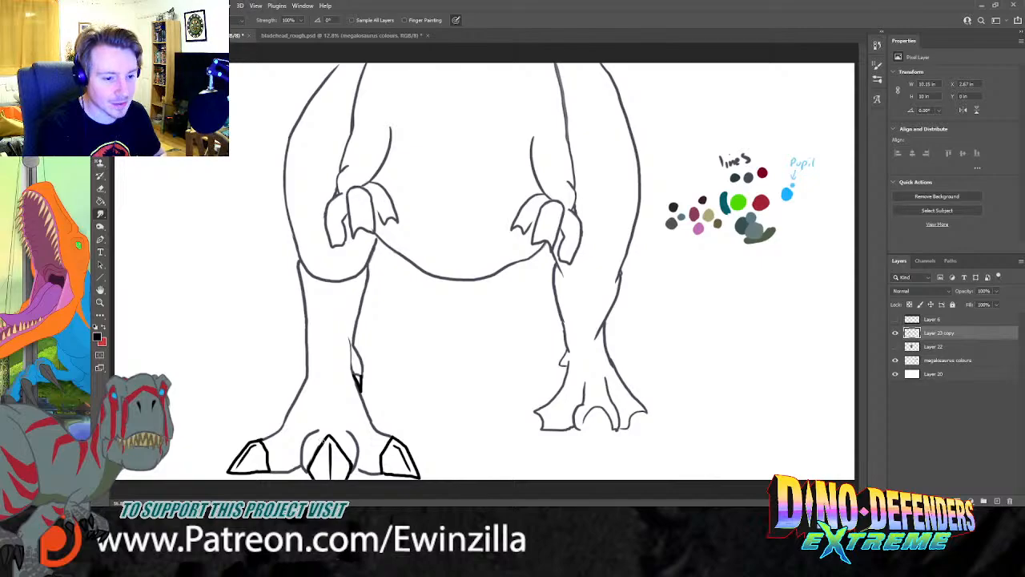
{"action": "left_click_drag", "start_coordinate": [325, 441], "coordinate": [311, 465]}
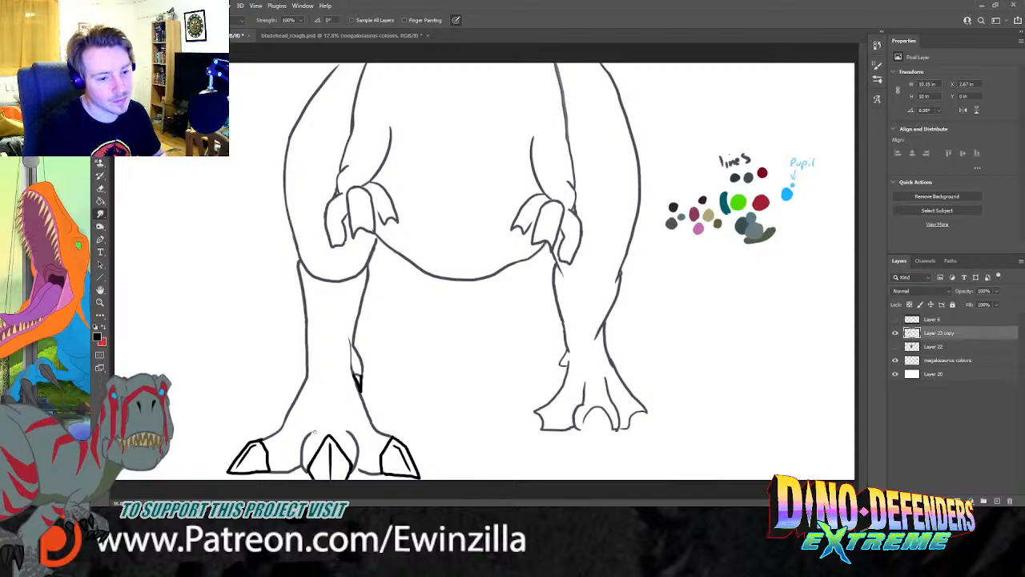
{"action": "left_click_drag", "start_coordinate": [314, 432], "coordinate": [322, 399]}
{"action": "key", "text": "ctrl+z"}
{"action": "left_click_drag", "start_coordinate": [310, 435], "coordinate": [318, 411]}
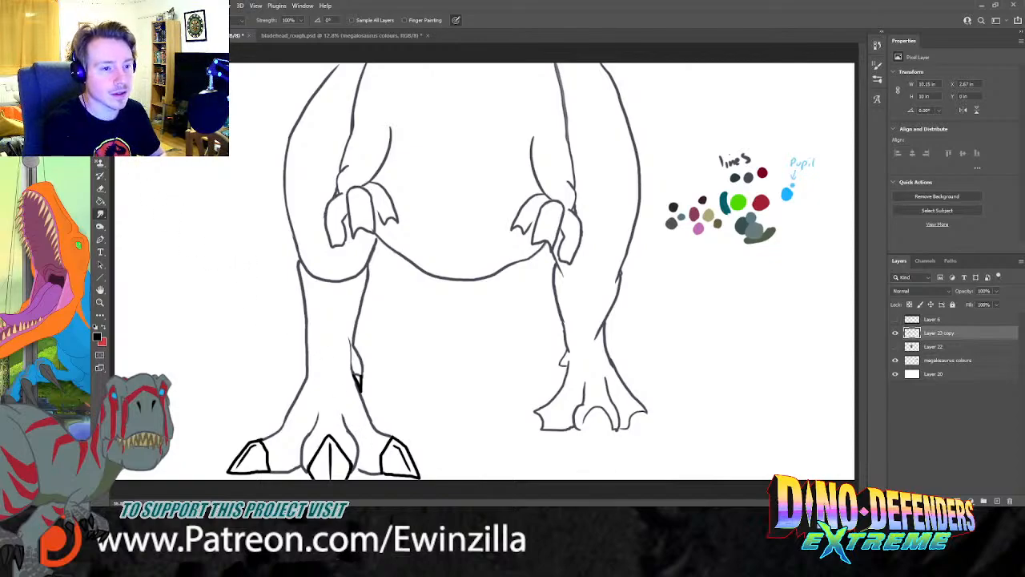
Step: Smudge away the second foot's old toe tips, and draw three black toe claws and a small dewclaw
{"action": "mouse_move", "coordinate": [536, 407]}
{"action": "left_mouse_down"}
{"action": "mouse_move", "coordinate": [540, 436]}
{"action": "mouse_move", "coordinate": [541, 398]}
{"action": "mouse_move", "coordinate": [543, 422]}
{"action": "mouse_move", "coordinate": [594, 398]}
{"action": "mouse_move", "coordinate": [582, 422]}
{"action": "mouse_move", "coordinate": [597, 396]}
{"action": "mouse_move", "coordinate": [615, 435]}
{"action": "mouse_move", "coordinate": [630, 434]}
{"action": "mouse_move", "coordinate": [642, 412]}
{"action": "left_mouse_up"}
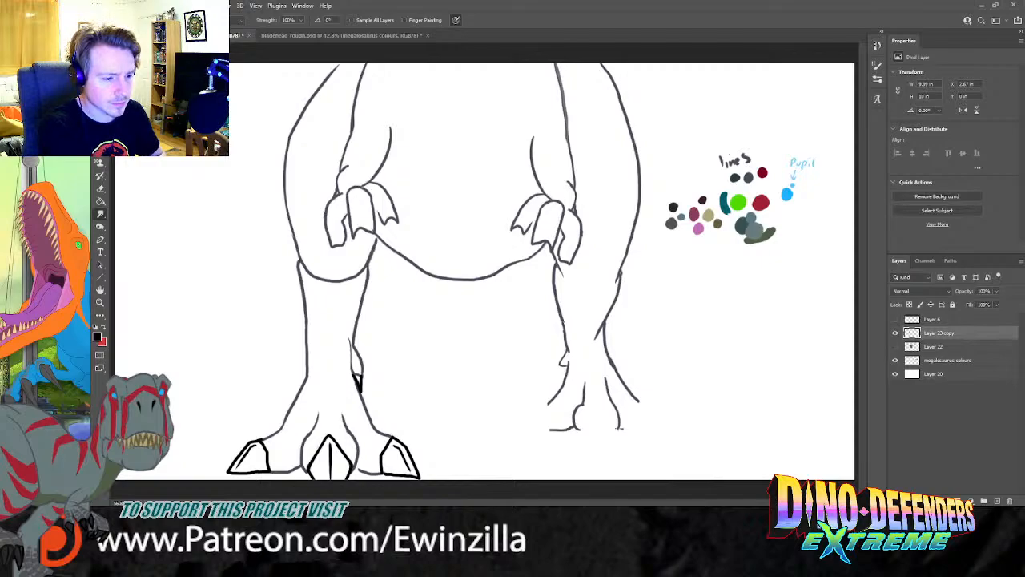
{"action": "key", "text": "b"}
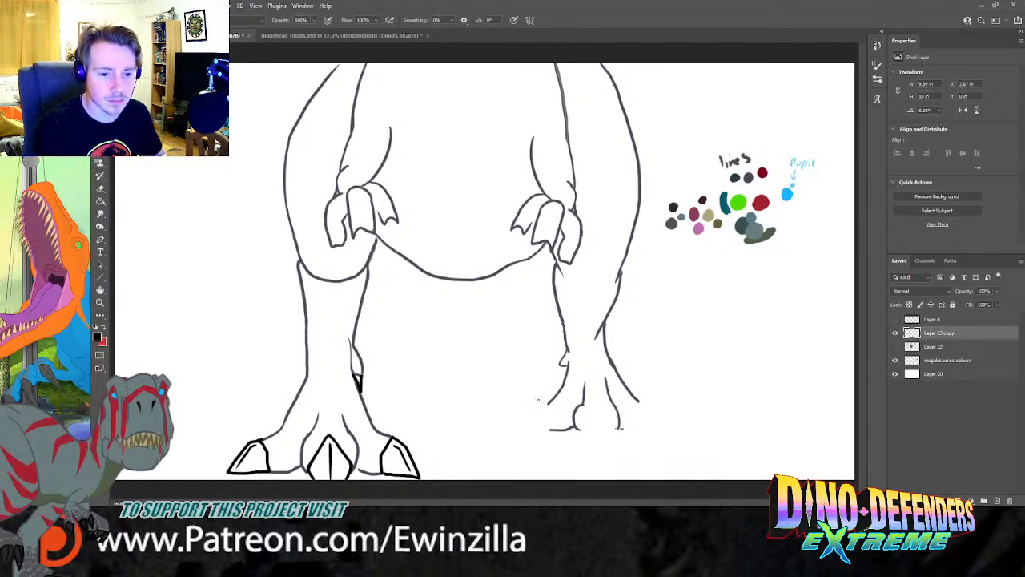
{"action": "mouse_move", "coordinate": [549, 408]}
{"action": "left_mouse_down"}
{"action": "mouse_move", "coordinate": [550, 431]}
{"action": "mouse_move", "coordinate": [535, 409]}
{"action": "mouse_move", "coordinate": [525, 431]}
{"action": "mouse_move", "coordinate": [551, 430]}
{"action": "mouse_move", "coordinate": [531, 418]}
{"action": "mouse_move", "coordinate": [523, 432]}
{"action": "mouse_move", "coordinate": [551, 431]}
{"action": "mouse_move", "coordinate": [542, 407]}
{"action": "mouse_move", "coordinate": [526, 430]}
{"action": "mouse_move", "coordinate": [553, 431]}
{"action": "mouse_move", "coordinate": [533, 415]}
{"action": "mouse_move", "coordinate": [535, 433]}
{"action": "mouse_move", "coordinate": [606, 439]}
{"action": "mouse_move", "coordinate": [615, 425]}
{"action": "mouse_move", "coordinate": [598, 405]}
{"action": "mouse_move", "coordinate": [599, 436]}
{"action": "left_mouse_up"}
{"action": "key", "text": "ctrl+z"}
{"action": "key", "text": "ctrl+z"}
{"action": "key", "text": "ctrl+z"}
{"action": "mouse_move", "coordinate": [637, 400]}
{"action": "left_mouse_down"}
{"action": "mouse_move", "coordinate": [623, 428]}
{"action": "mouse_move", "coordinate": [652, 412]}
{"action": "mouse_move", "coordinate": [659, 430]}
{"action": "mouse_move", "coordinate": [633, 429]}
{"action": "mouse_move", "coordinate": [652, 423]}
{"action": "left_mouse_up"}
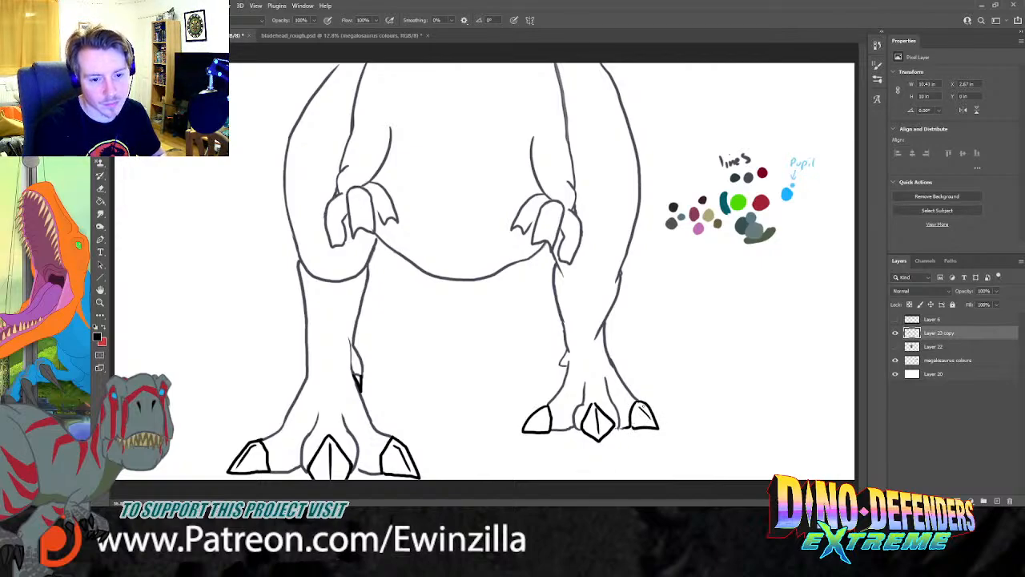
{"action": "left_click_drag", "start_coordinate": [559, 362], "coordinate": [566, 377]}
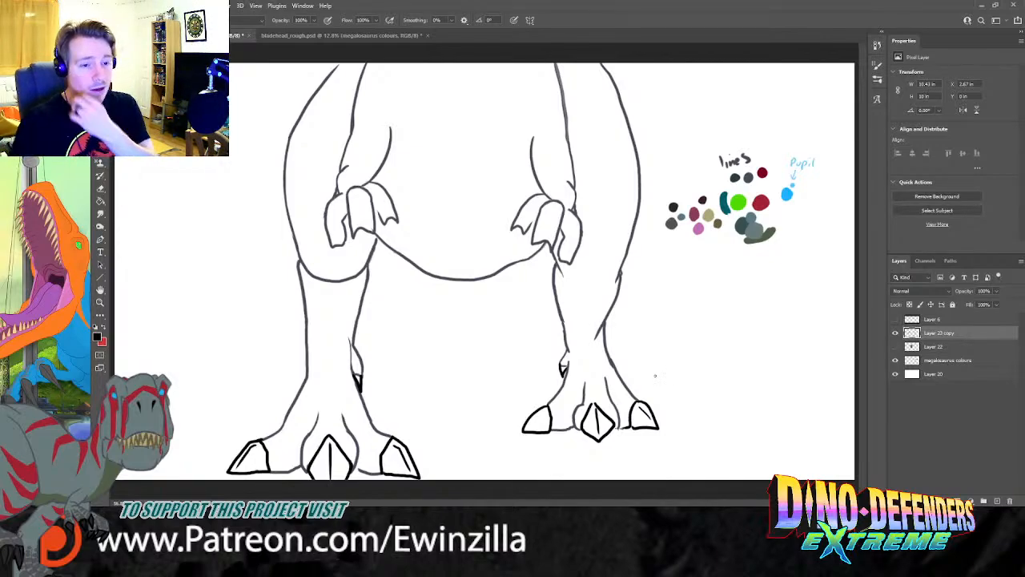
Step: Draw pointed black claws on the three fingers of both hands and smudge away the lines crossing them
{"action": "mouse_move", "coordinate": [353, 243]}
{"action": "left_mouse_down"}
{"action": "mouse_move", "coordinate": [336, 255]}
{"action": "mouse_move", "coordinate": [349, 258]}
{"action": "mouse_move", "coordinate": [357, 243]}
{"action": "mouse_move", "coordinate": [363, 253]}
{"action": "mouse_move", "coordinate": [375, 231]}
{"action": "mouse_move", "coordinate": [385, 243]}
{"action": "mouse_move", "coordinate": [397, 223]}
{"action": "left_mouse_up"}
{"action": "key", "text": "ctrl+z"}
{"action": "key", "text": "ctrl+z"}
{"action": "mouse_move", "coordinate": [514, 226]}
{"action": "left_mouse_down"}
{"action": "mouse_move", "coordinate": [510, 250]}
{"action": "mouse_move", "coordinate": [522, 236]}
{"action": "mouse_move", "coordinate": [530, 260]}
{"action": "mouse_move", "coordinate": [552, 249]}
{"action": "mouse_move", "coordinate": [530, 265]}
{"action": "mouse_move", "coordinate": [552, 247]}
{"action": "mouse_move", "coordinate": [545, 274]}
{"action": "mouse_move", "coordinate": [568, 266]}
{"action": "mouse_move", "coordinate": [550, 273]}
{"action": "left_mouse_up"}
{"action": "key", "text": "ctrl+z"}
{"action": "key", "text": "ctrl+z"}
{"action": "left_click_drag", "start_coordinate": [550, 273], "coordinate": [569, 267]}
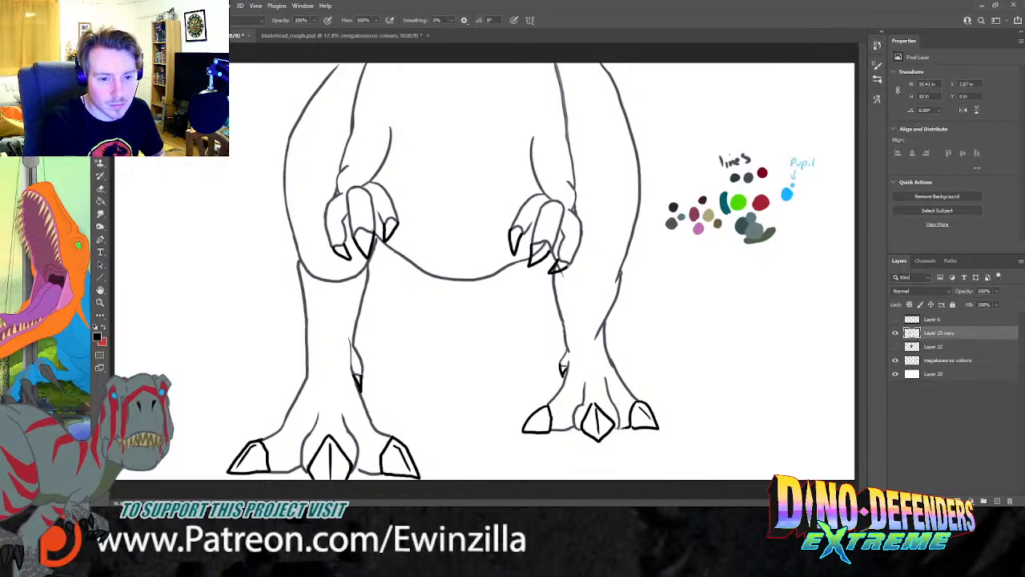
{"action": "left_click", "coordinate": [100, 214]}
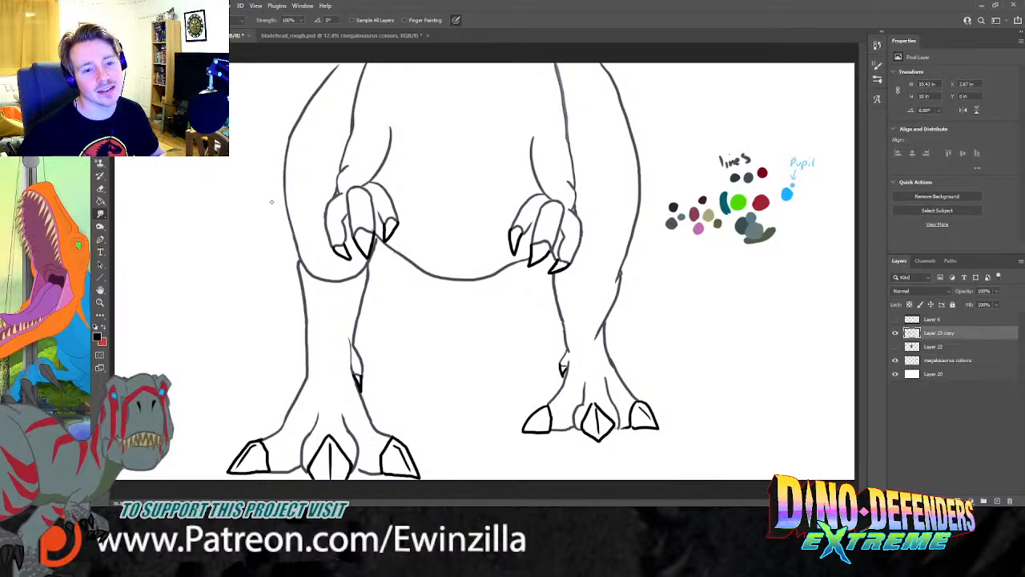
Step: Lasso the second leg and arm, move them closer to the near leg, adjust their height, and tidy the belly line joint
{"action": "key", "text": "l"}
{"action": "mouse_move", "coordinate": [461, 56]}
{"action": "left_mouse_down"}
{"action": "mouse_move", "coordinate": [471, 411]}
{"action": "mouse_move", "coordinate": [518, 471]}
{"action": "mouse_move", "coordinate": [670, 479]}
{"action": "mouse_move", "coordinate": [691, 371]}
{"action": "mouse_move", "coordinate": [644, 279]}
{"action": "mouse_move", "coordinate": [656, 112]}
{"action": "mouse_move", "coordinate": [624, 48]}
{"action": "left_mouse_up"}
{"action": "key", "text": "v"}
{"action": "left_click_drag", "start_coordinate": [542, 230], "coordinate": [518, 223]}
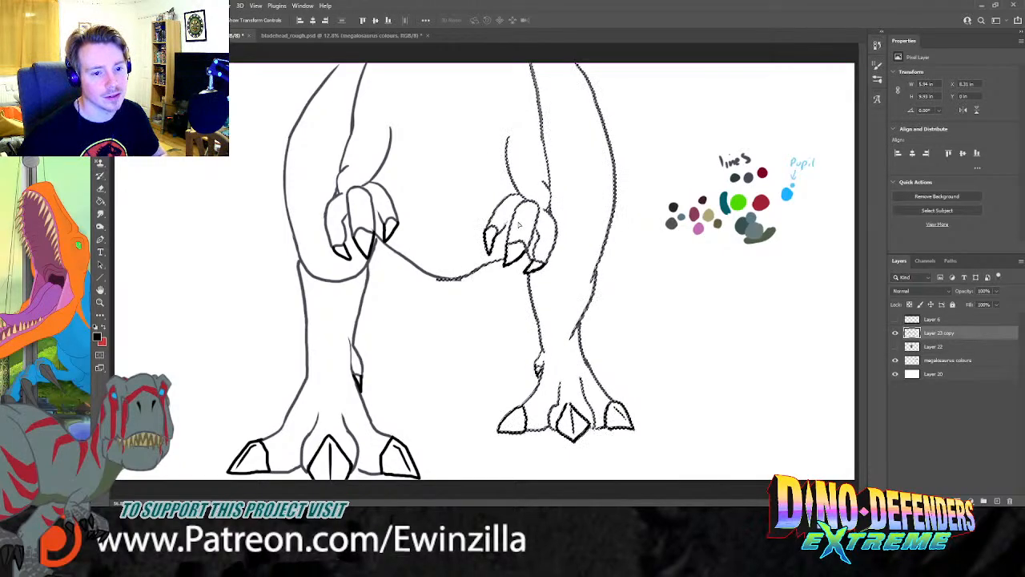
{"action": "key", "text": "ctrl+t"}
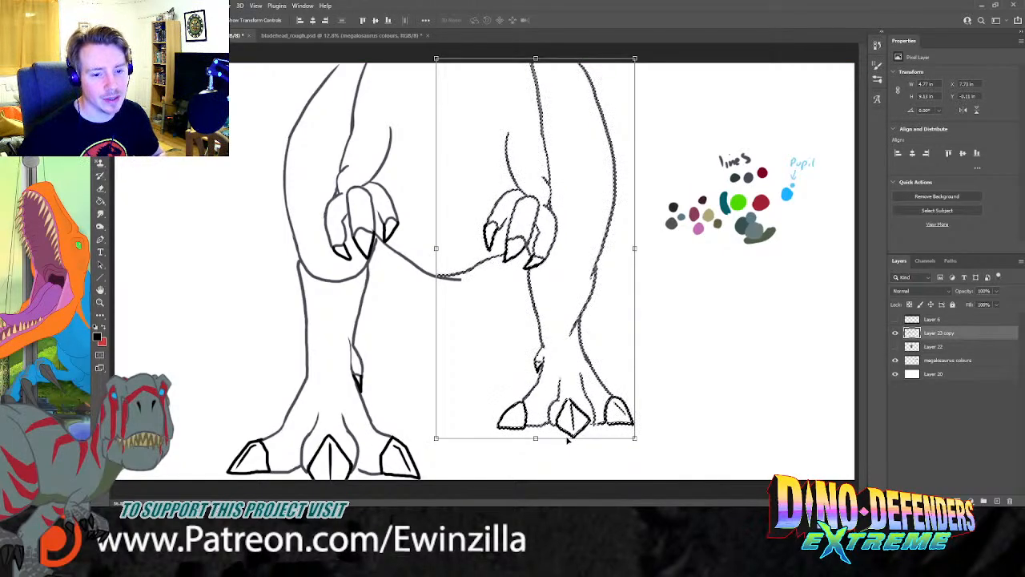
{"action": "left_click_drag", "start_coordinate": [537, 438], "coordinate": [537, 440]}
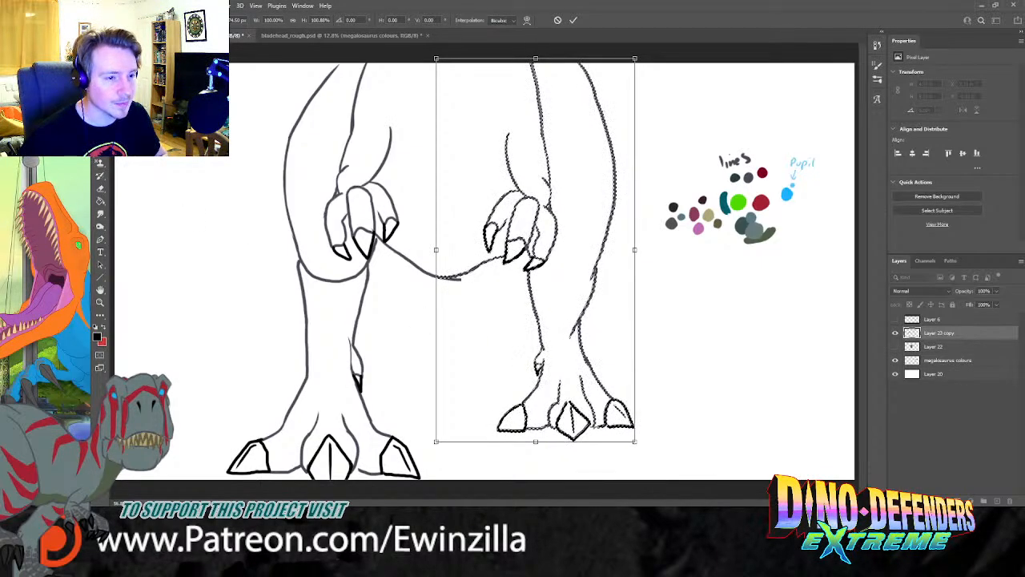
{"action": "key", "text": "Return"}
{"action": "key", "text": "ctrl+d"}
{"action": "left_click", "coordinate": [100, 213]}
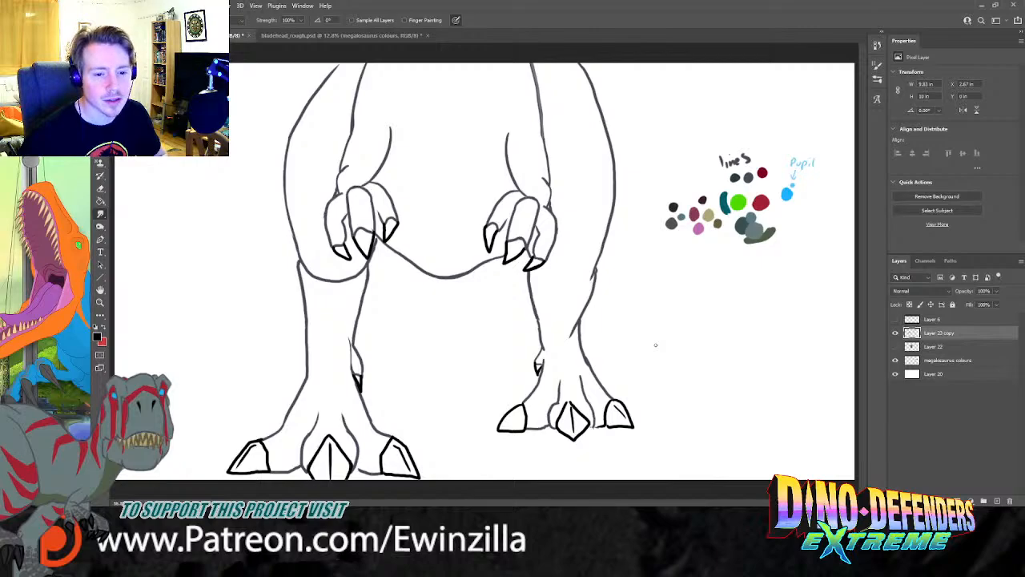
Step: Shift the whole body line art sideways toward the colour palette
{"action": "key", "text": "v"}
{"action": "left_click_drag", "start_coordinate": [491, 201], "coordinate": [521, 201]}
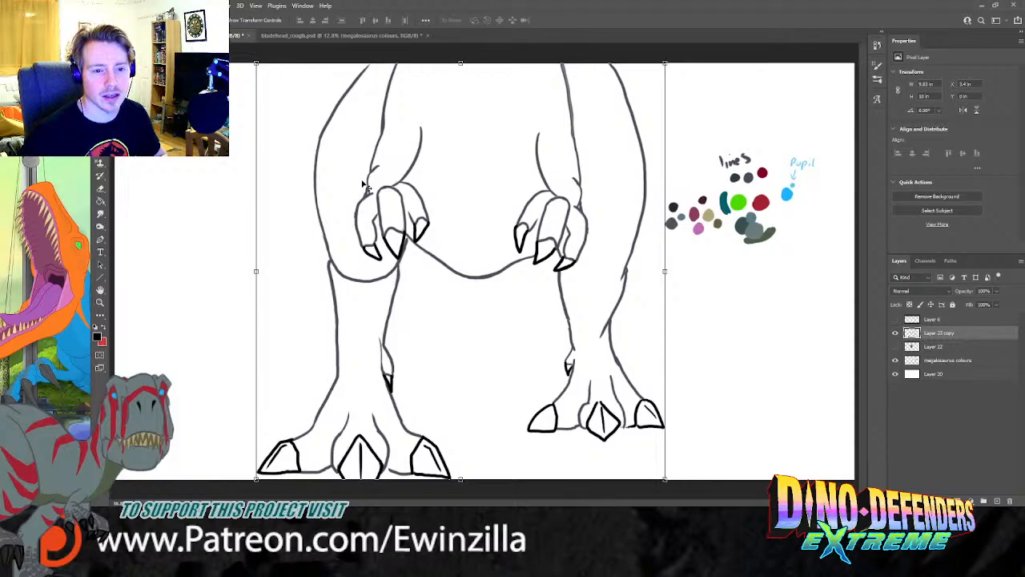
Step: Show the coloured head layer, enlarge it to about 150%, raise it above the hands with a slight rotation, and set its opacity to 48%
{"action": "left_click", "coordinate": [896, 346]}
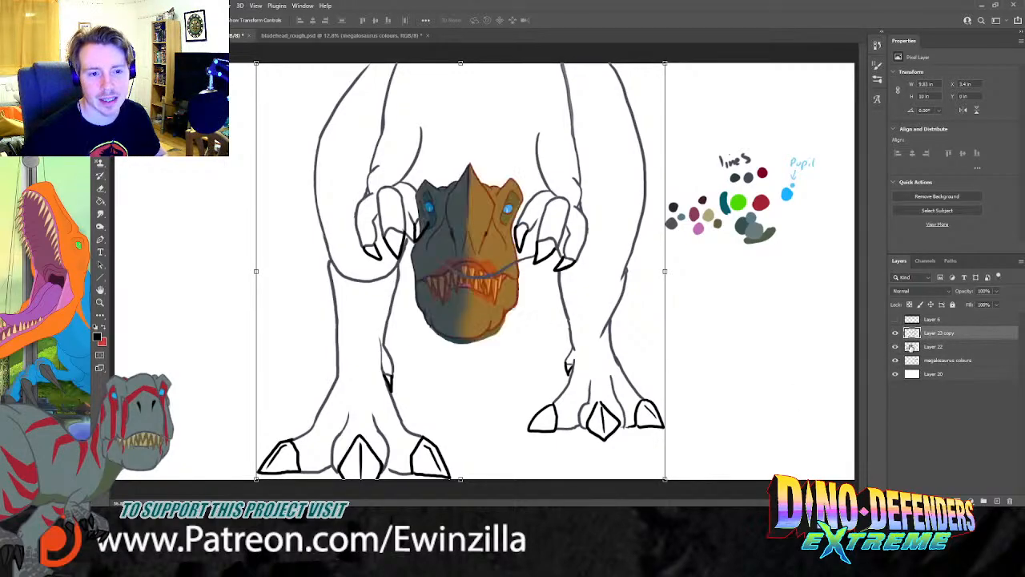
{"action": "left_click", "coordinate": [939, 348]}
{"action": "left_click_drag", "start_coordinate": [519, 336], "coordinate": [615, 221]}
{"action": "left_click_drag", "start_coordinate": [551, 208], "coordinate": [542, 127]}
{"action": "left_click_drag", "start_coordinate": [610, 134], "coordinate": [612, 130]}
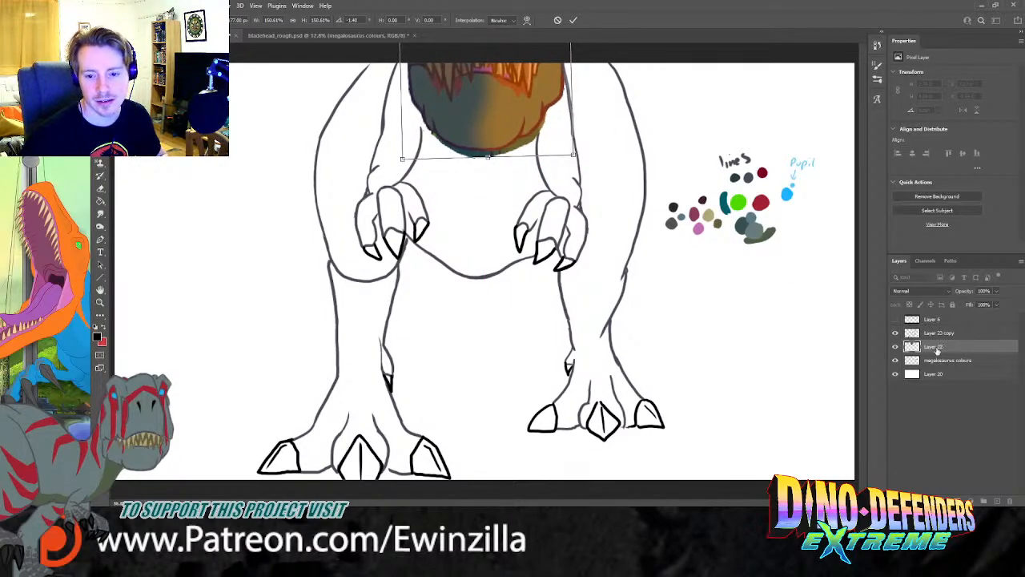
{"action": "left_click", "coordinate": [996, 291]}
{"action": "left_click", "coordinate": [973, 303]}
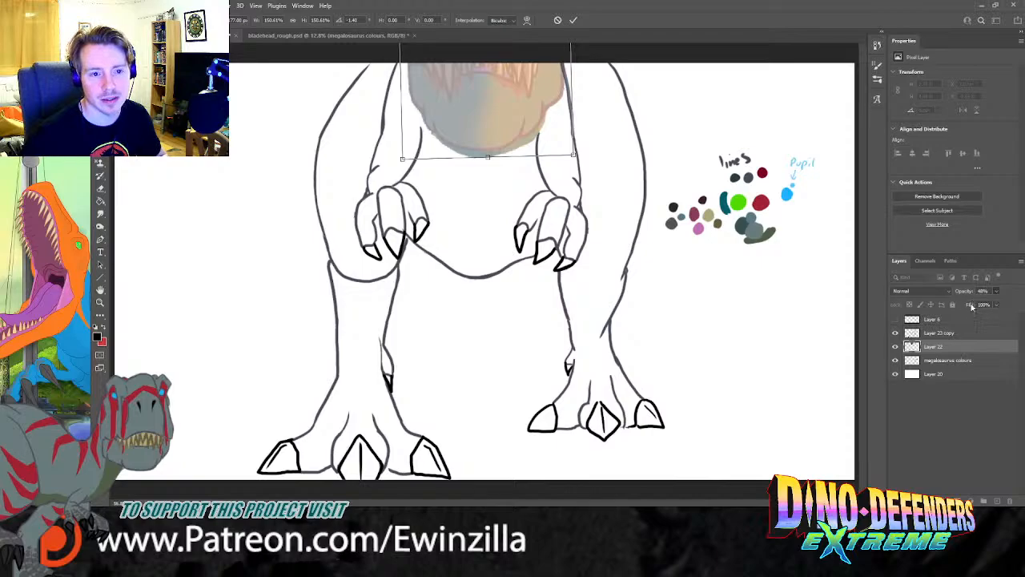
Step: Hide the faded head layer and rename the body line art layer "lines"
{"action": "left_click", "coordinate": [949, 333]}
{"action": "left_click", "coordinate": [100, 302]}
{"action": "left_click_drag", "start_coordinate": [541, 75], "coordinate": [526, 127]}
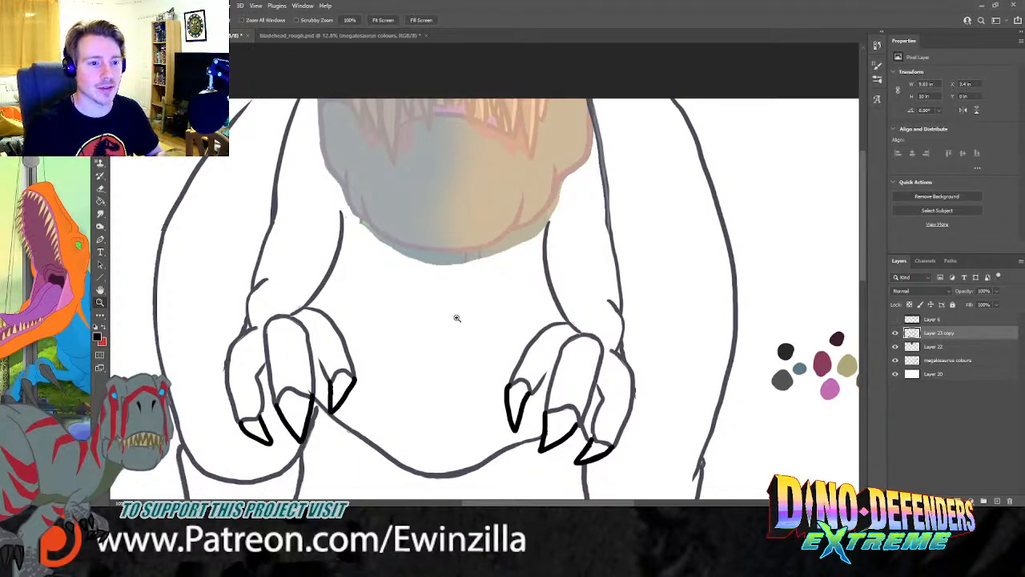
{"action": "key", "text": "b"}
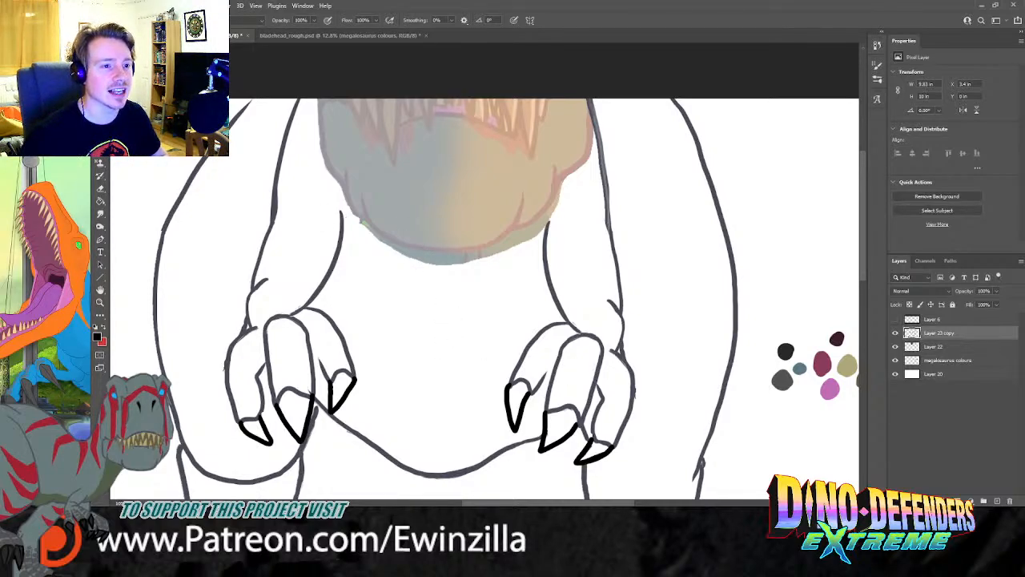
{"action": "left_click", "coordinate": [276, 16]}
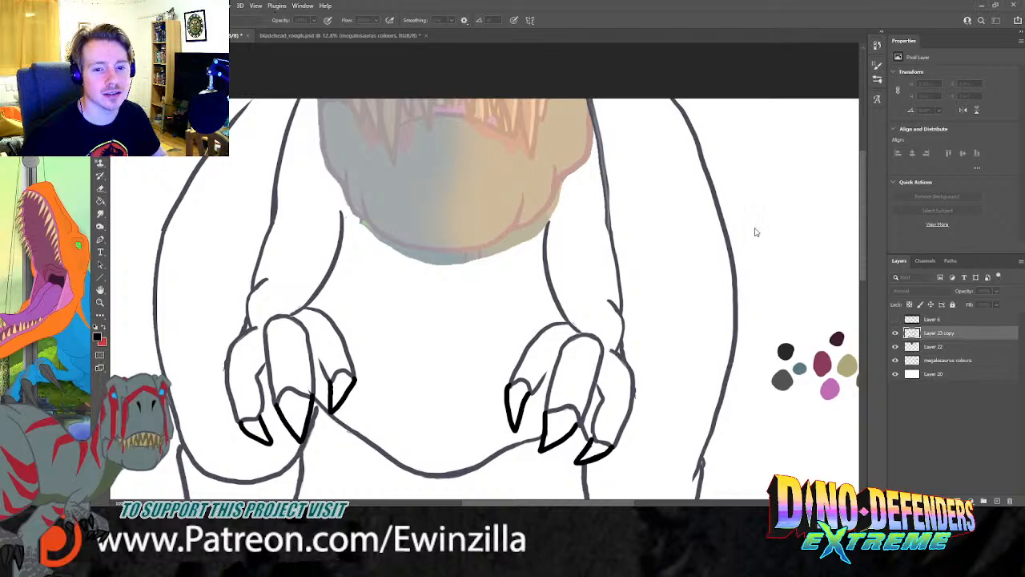
{"action": "left_click", "coordinate": [747, 259]}
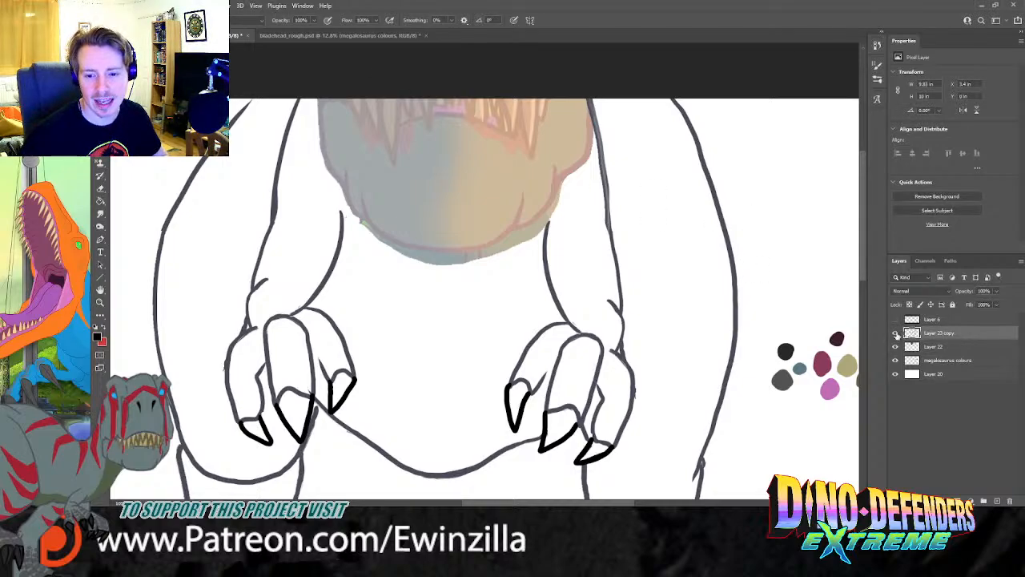
{"action": "left_click", "coordinate": [896, 333]}
{"action": "left_click", "coordinate": [895, 333]}
{"action": "left_click", "coordinate": [896, 346]}
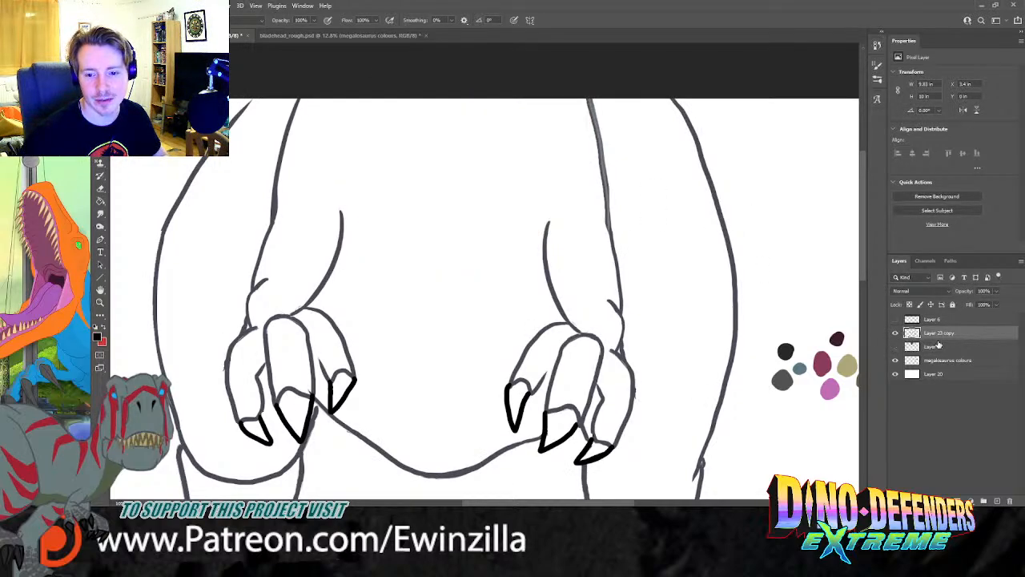
{"action": "double_click", "coordinate": [939, 332]}
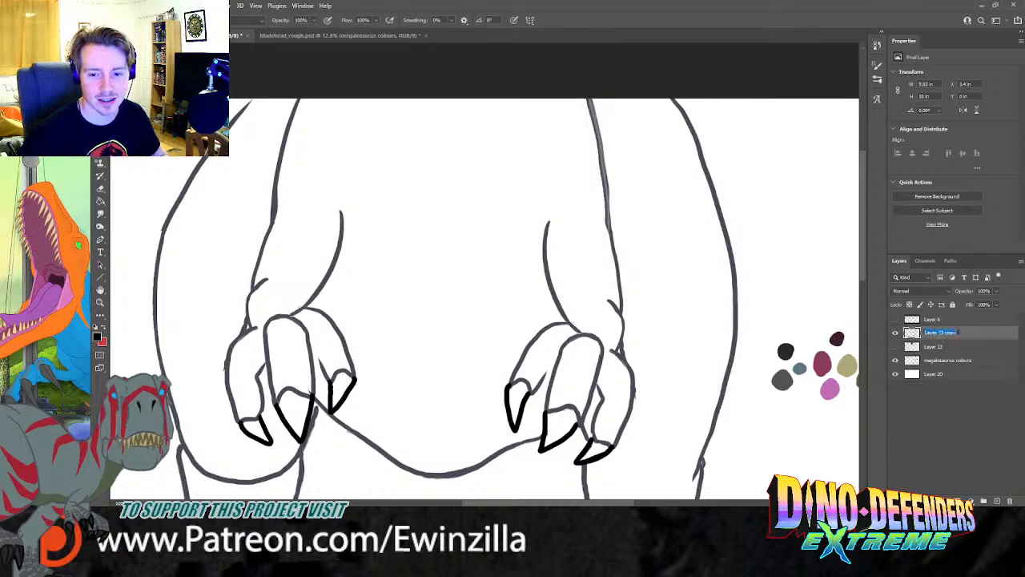
{"action": "type", "text": "l"}
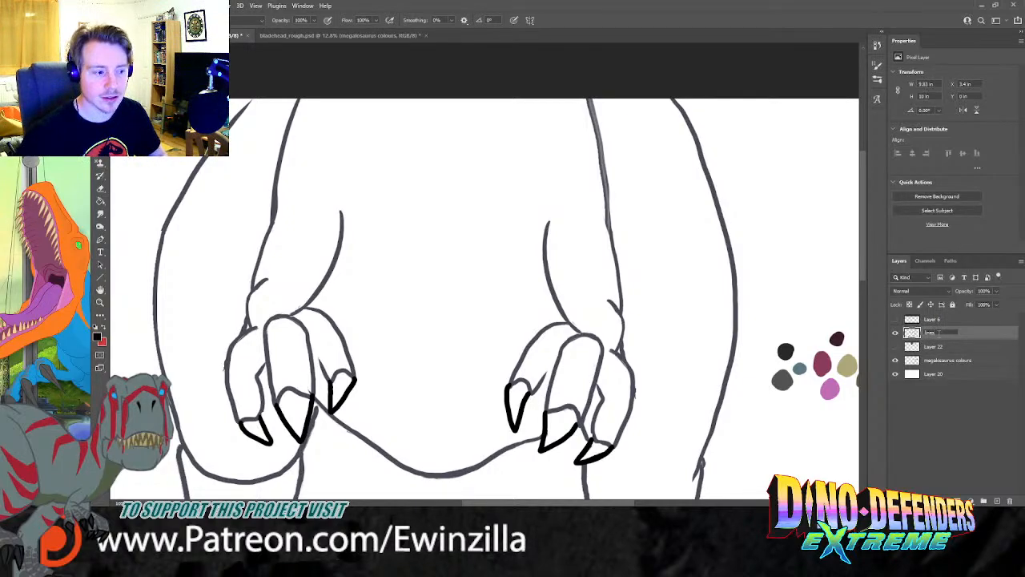
{"action": "left_click", "coordinate": [981, 337]}
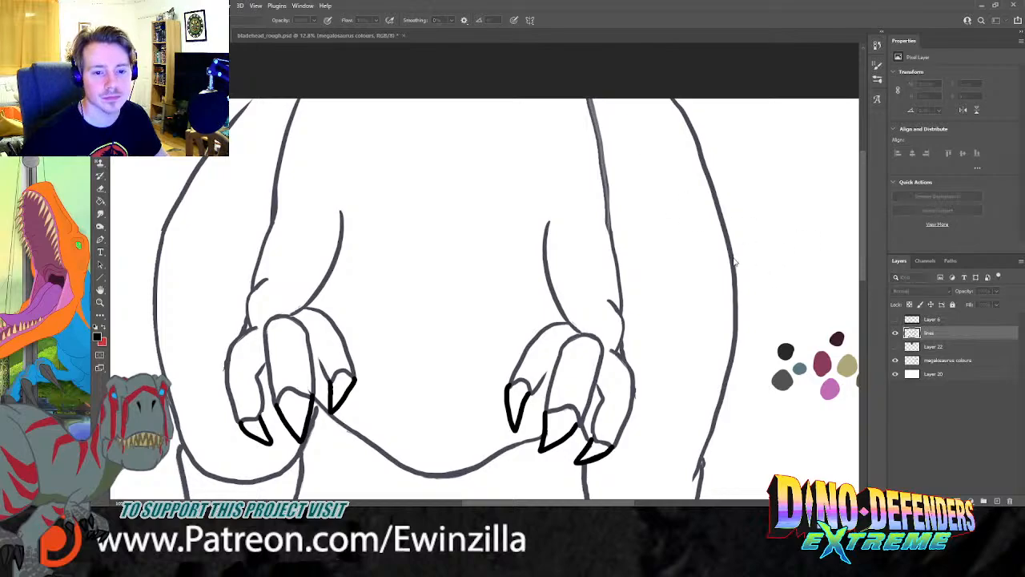
Step: Add a new layer beneath the lines layer and sample the grey body colour from the dinosaur in bladehead_rough.psd
{"action": "key", "text": "ctrl+shift+alt+n"}
{"action": "left_click_drag", "start_coordinate": [959, 358], "coordinate": [936, 354]}
{"action": "left_click", "coordinate": [100, 173]}
{"action": "left_click_drag", "start_coordinate": [560, 504], "coordinate": [626, 504]}
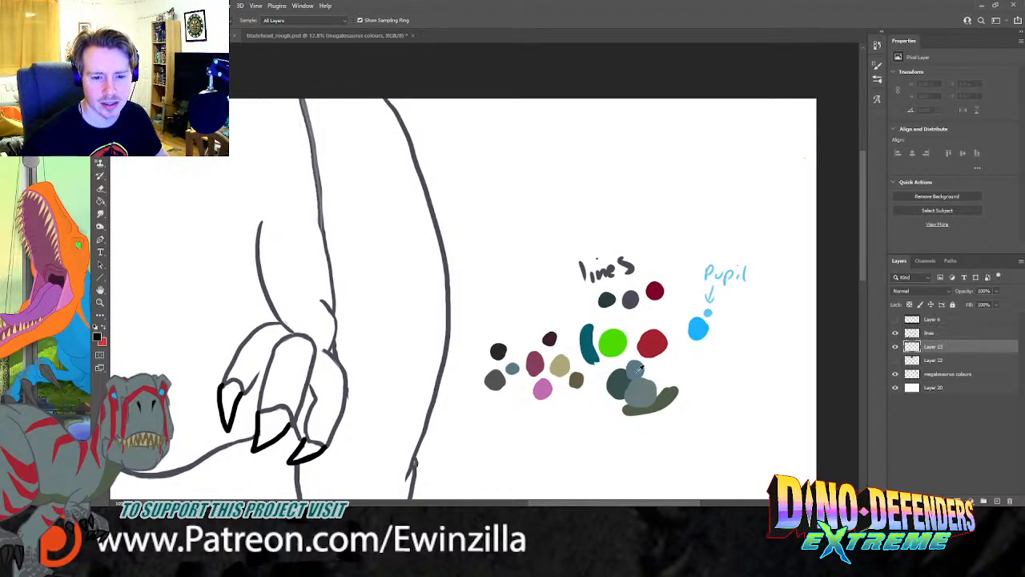
{"action": "left_click", "coordinate": [334, 38]}
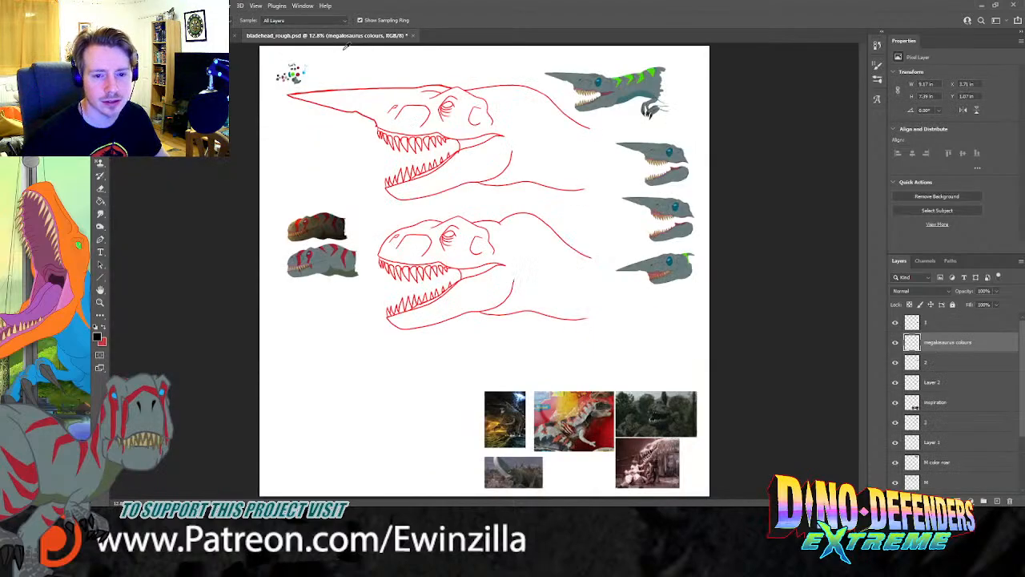
{"action": "left_click", "coordinate": [623, 92]}
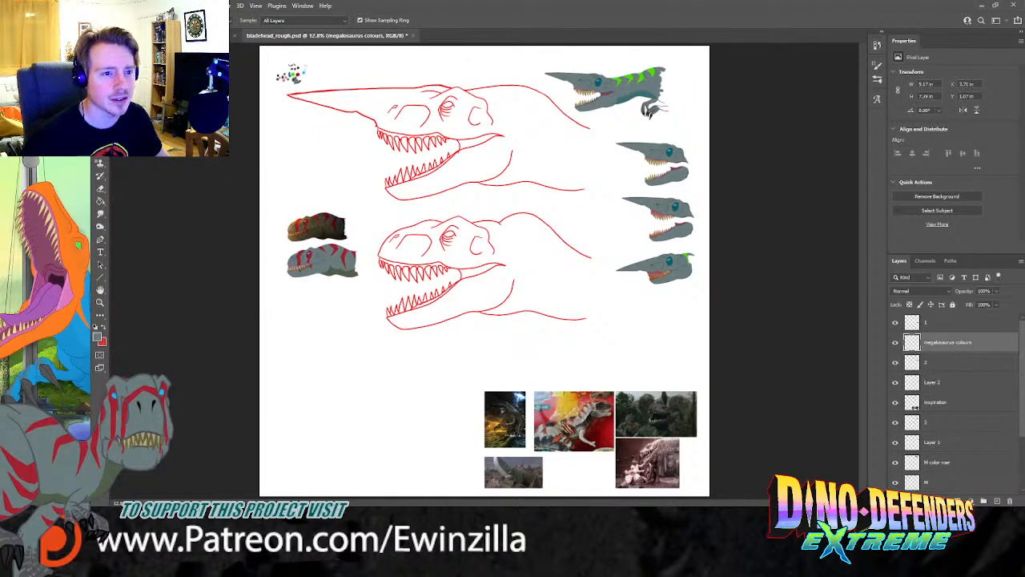
{"action": "left_click", "coordinate": [193, 36]}
{"action": "key", "text": "b"}
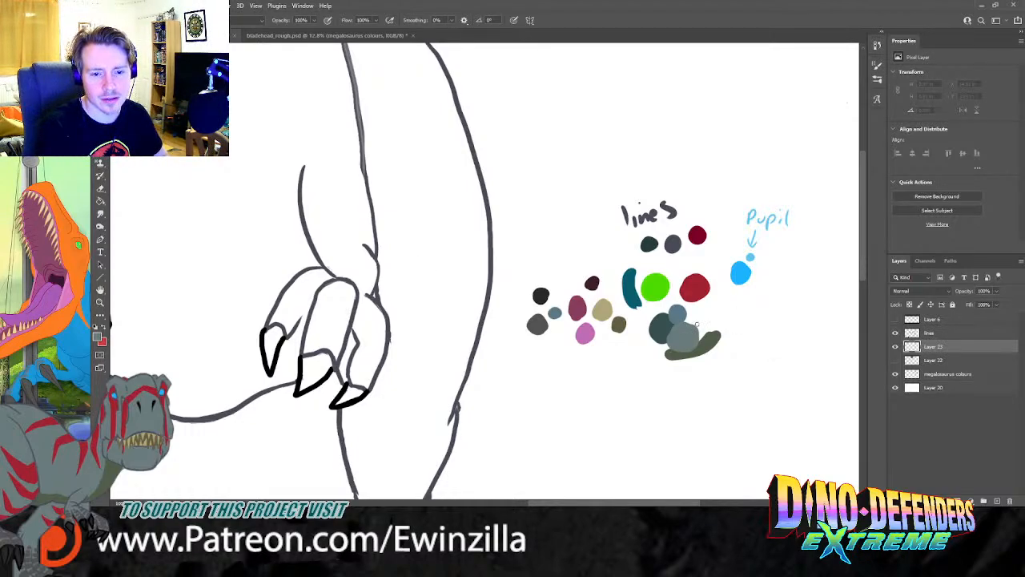
{"action": "mouse_move", "coordinate": [715, 312]}
{"action": "left_mouse_down"}
{"action": "mouse_move", "coordinate": [699, 321]}
{"action": "mouse_move", "coordinate": [726, 311]}
{"action": "mouse_move", "coordinate": [741, 320]}
{"action": "left_mouse_up"}
{"action": "left_click_drag", "start_coordinate": [745, 309], "coordinate": [756, 320]}
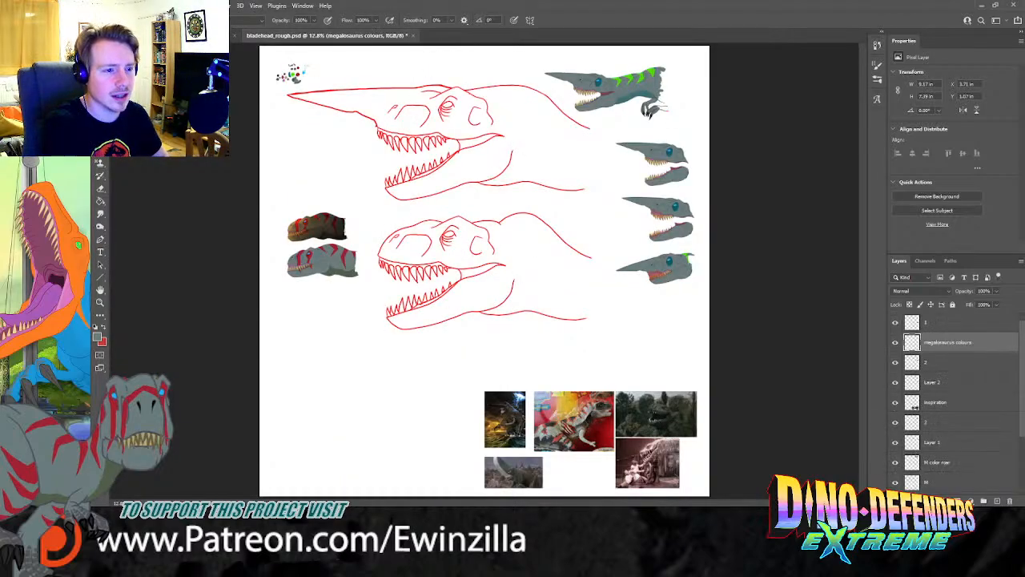
{"action": "key", "text": "i"}
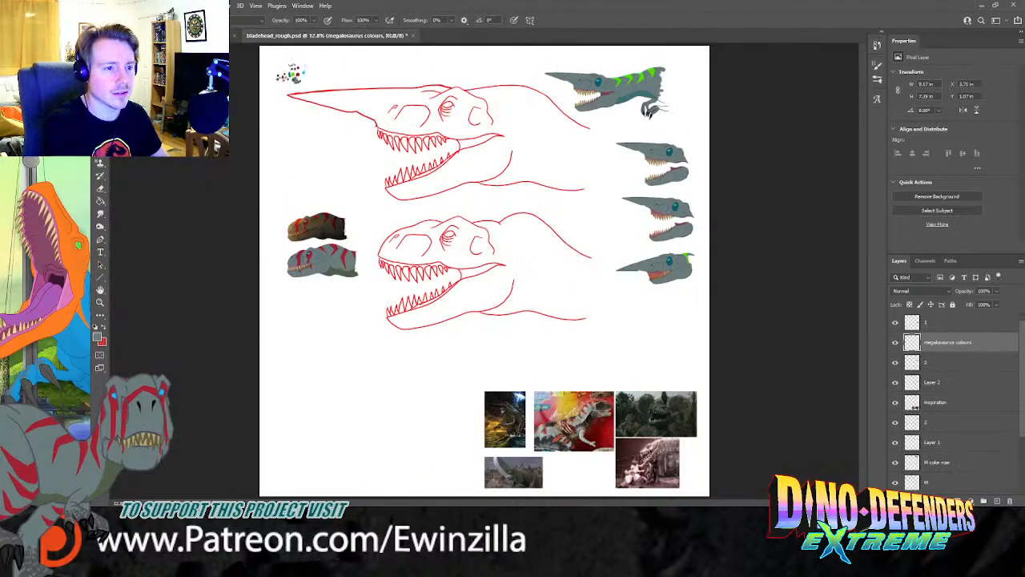
{"action": "key", "text": "i"}
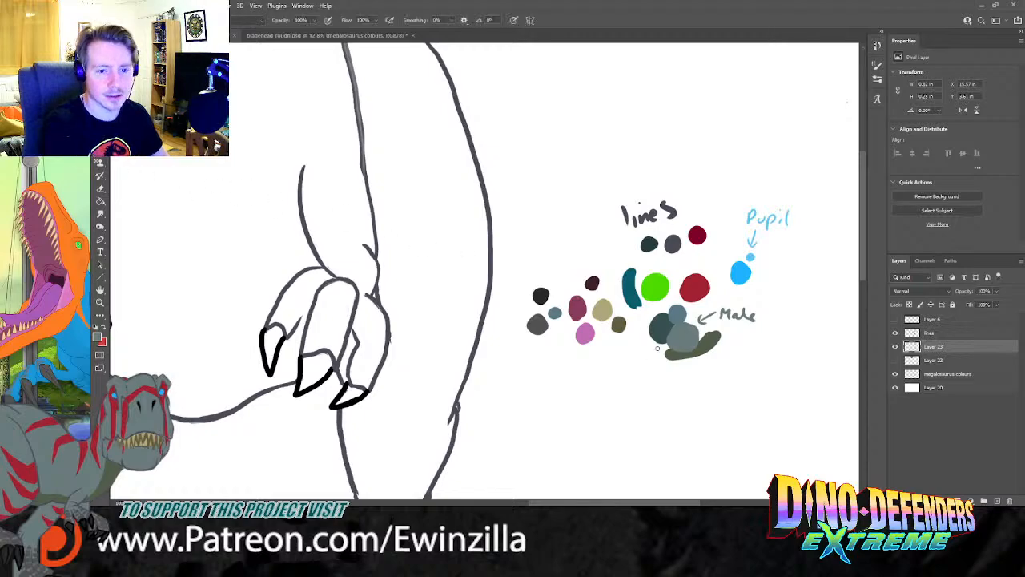
{"action": "key", "text": "ctrl+z"}
{"action": "left_click_drag", "start_coordinate": [766, 312], "coordinate": [739, 344]}
{"action": "left_click_drag", "start_coordinate": [742, 335], "coordinate": [773, 339]}
{"action": "key", "text": "ctrl+z"}
{"action": "key", "text": "ctrl+z"}
{"action": "key", "text": "ctrl+z"}
{"action": "key", "text": "ctrl+z"}
{"action": "key", "text": "ctrl+z"}
{"action": "key", "text": "ctrl+z"}
{"action": "key", "text": "ctrl+z"}
{"action": "key", "text": "ctrl+z"}
{"action": "key", "text": "ctrl+z"}
{"action": "key", "text": "ctrl+z"}
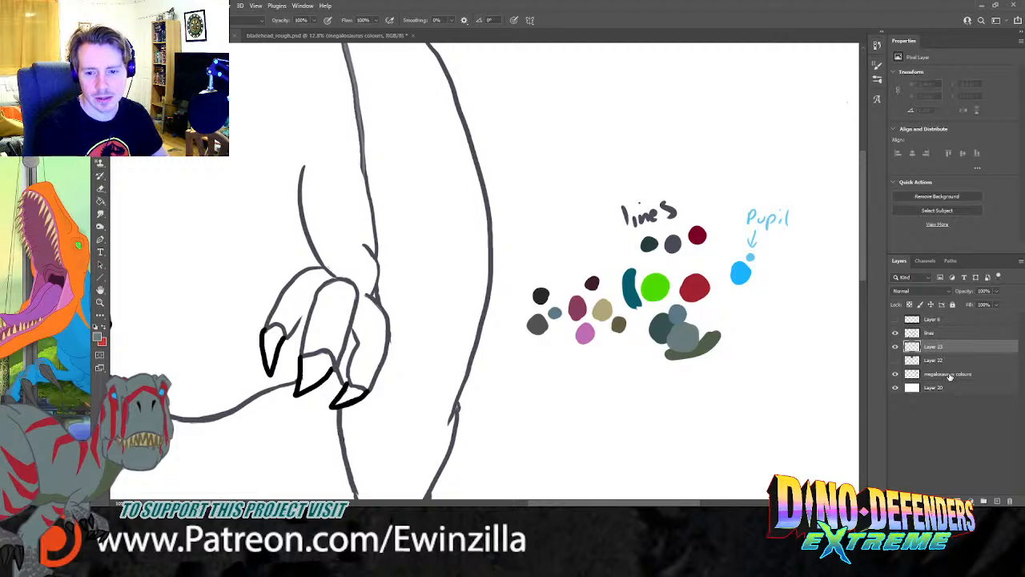
Step: In bladehead_rough.psd, write the label "M+F skin main" beside the palette's grey body swatch, with an arrow pointing to the swatch
{"action": "left_click", "coordinate": [708, 297], "text": "ctrl"}
{"action": "key", "text": "ctrl+Tab"}
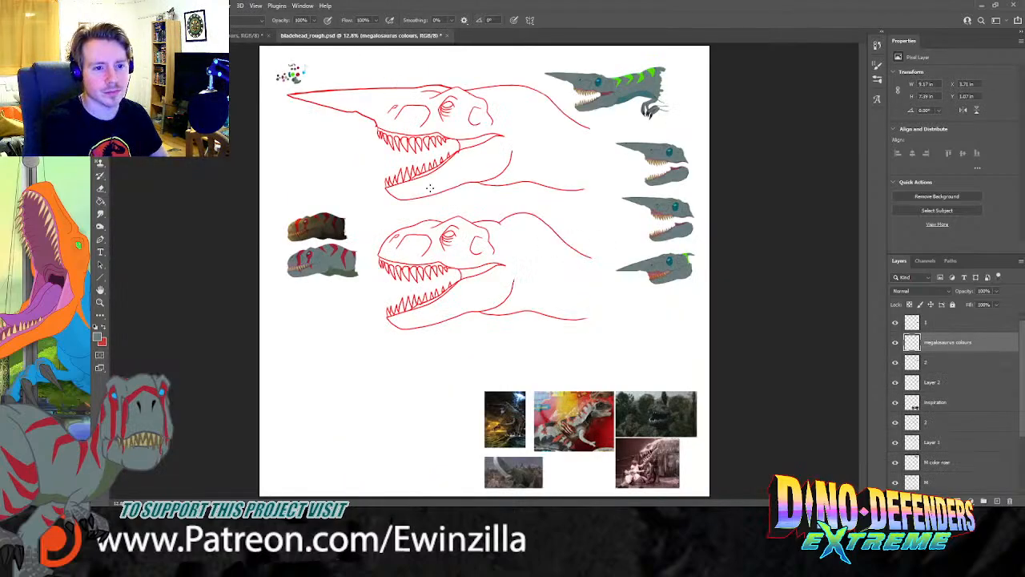
{"action": "left_click", "coordinate": [100, 302]}
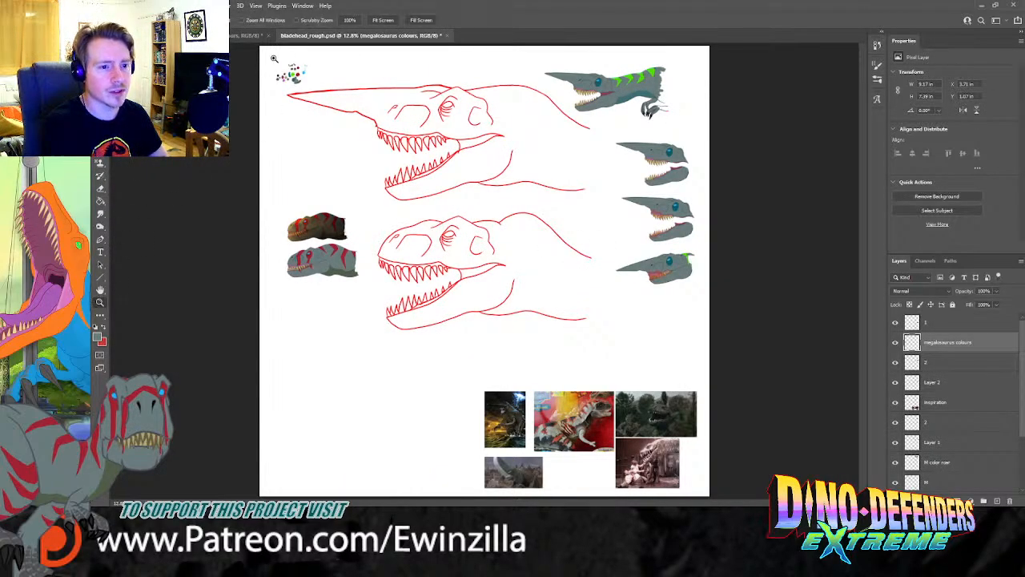
{"action": "left_click", "coordinate": [273, 62]}
{"action": "left_click", "coordinate": [273, 63]}
{"action": "left_click", "coordinate": [272, 63]}
{"action": "left_click", "coordinate": [272, 64]}
{"action": "left_click", "coordinate": [273, 64]}
{"action": "left_click", "coordinate": [276, 69]}
{"action": "left_click", "coordinate": [280, 73]}
{"action": "left_click", "coordinate": [280, 73]}
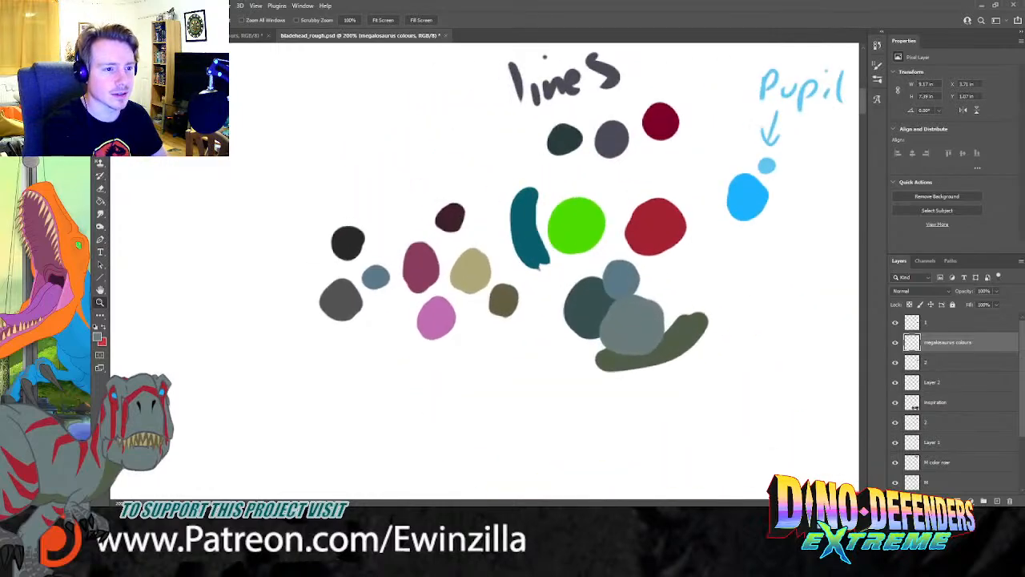
{"action": "key", "text": "b"}
{"action": "mouse_move", "coordinate": [670, 295]}
{"action": "left_mouse_down"}
{"action": "mouse_move", "coordinate": [711, 281]}
{"action": "mouse_move", "coordinate": [672, 286]}
{"action": "mouse_move", "coordinate": [739, 273]}
{"action": "mouse_move", "coordinate": [760, 289]}
{"action": "left_mouse_up"}
{"action": "left_click_drag", "start_coordinate": [753, 282], "coordinate": [766, 281]}
{"action": "left_click_drag", "start_coordinate": [794, 271], "coordinate": [782, 295]}
{"action": "mouse_move", "coordinate": [779, 286]}
{"action": "left_mouse_down"}
{"action": "mouse_move", "coordinate": [792, 285]}
{"action": "mouse_move", "coordinate": [741, 326]}
{"action": "mouse_move", "coordinate": [755, 327]}
{"action": "left_mouse_up"}
{"action": "mouse_move", "coordinate": [768, 309]}
{"action": "left_mouse_down"}
{"action": "mouse_move", "coordinate": [770, 327]}
{"action": "mouse_move", "coordinate": [809, 328]}
{"action": "left_mouse_up"}
{"action": "left_click", "coordinate": [790, 314]}
{"action": "mouse_move", "coordinate": [737, 358]}
{"action": "left_mouse_down"}
{"action": "mouse_move", "coordinate": [740, 350]}
{"action": "mouse_move", "coordinate": [791, 360]}
{"action": "mouse_move", "coordinate": [810, 348]}
{"action": "left_mouse_up"}
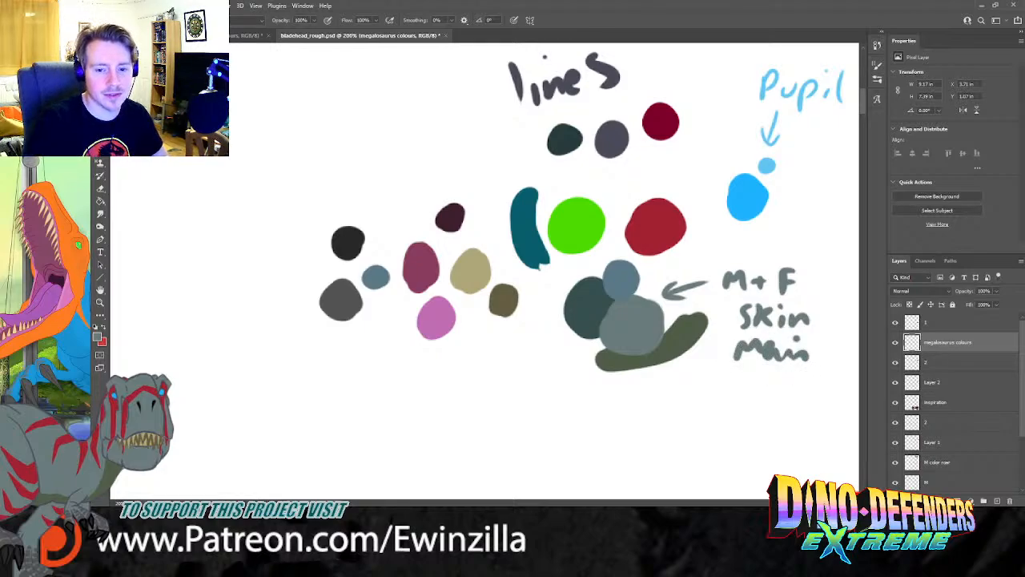
Step: Save bladehead_rough.psd, fit its whole canvas in view, and return to the dinosaur line art document
{"action": "key", "text": "ctrl+s"}
{"action": "key", "text": "z"}
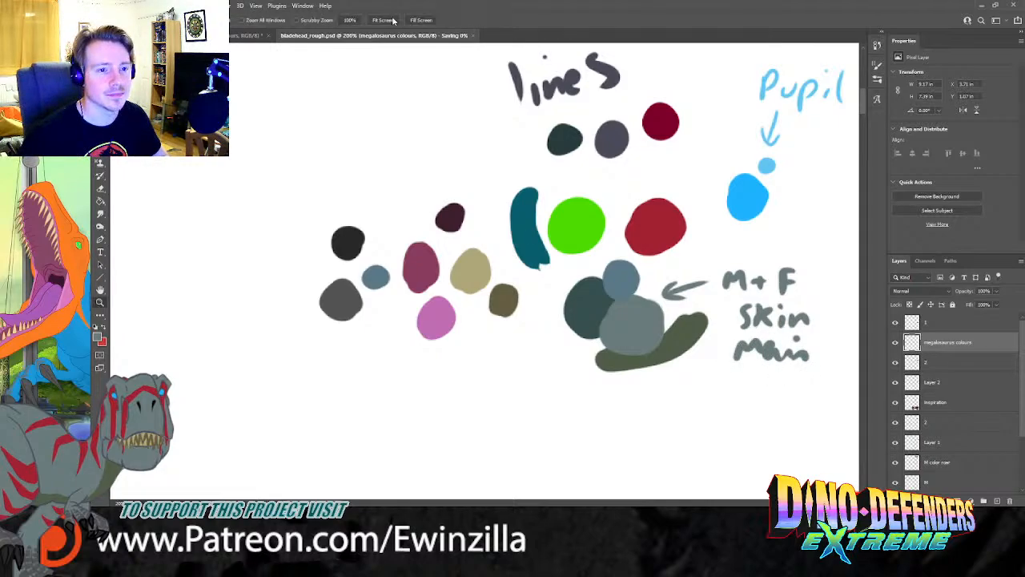
{"action": "left_click", "coordinate": [393, 20]}
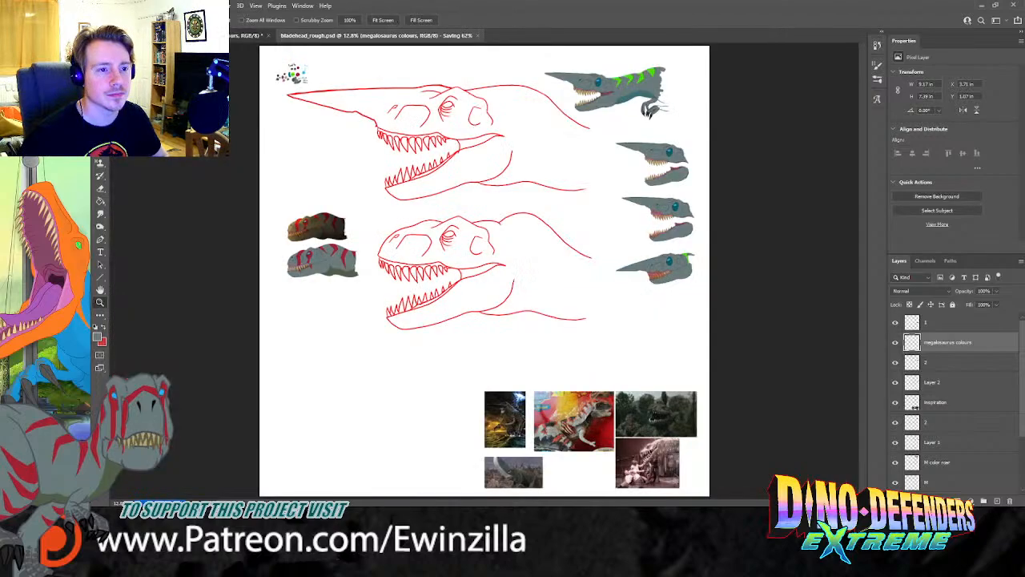
{"action": "left_click", "coordinate": [255, 36]}
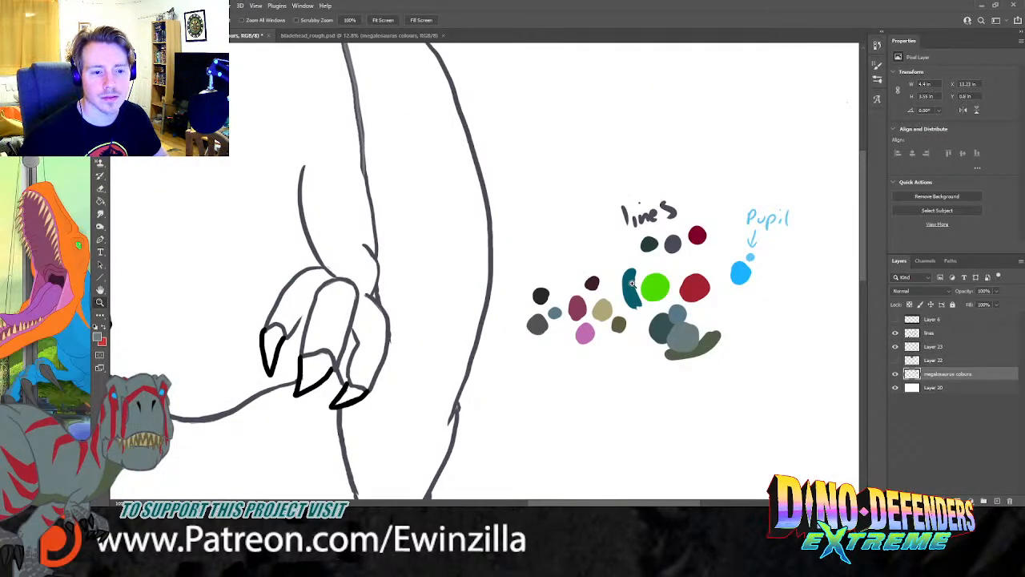
Step: Smudge the arm line just above the hand nearest the palette on the lines layer
{"action": "left_click", "coordinate": [100, 213]}
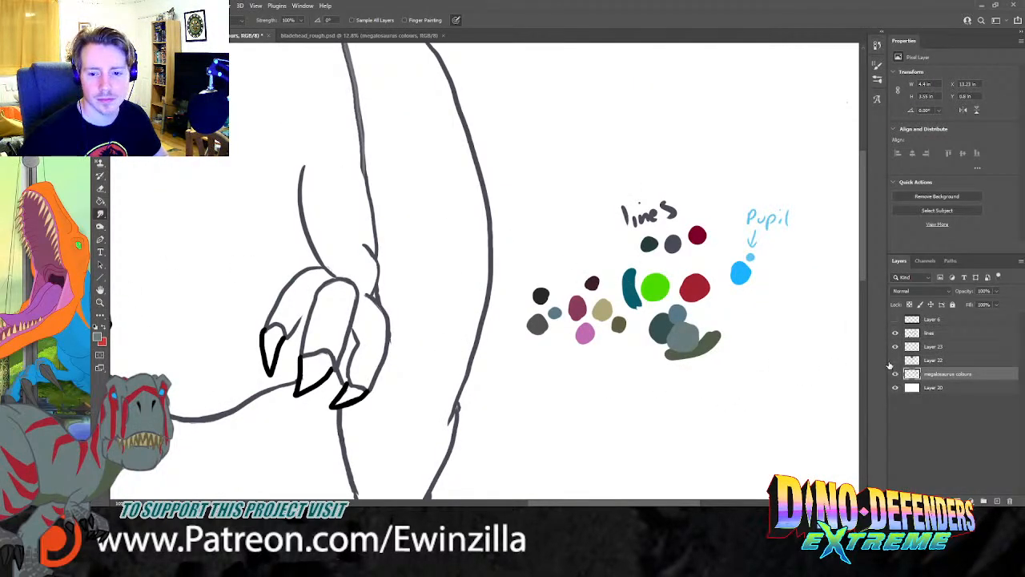
{"action": "left_click", "coordinate": [933, 336]}
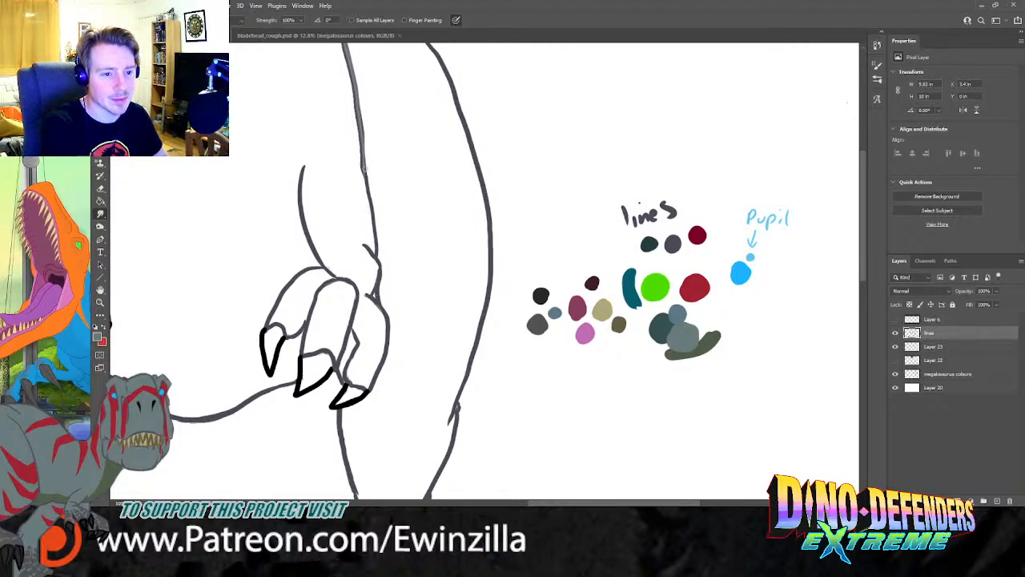
{"action": "left_click_drag", "start_coordinate": [377, 257], "coordinate": [355, 158]}
{"action": "key", "text": "ctrl+z"}
{"action": "left_click_drag", "start_coordinate": [378, 259], "coordinate": [364, 170]}
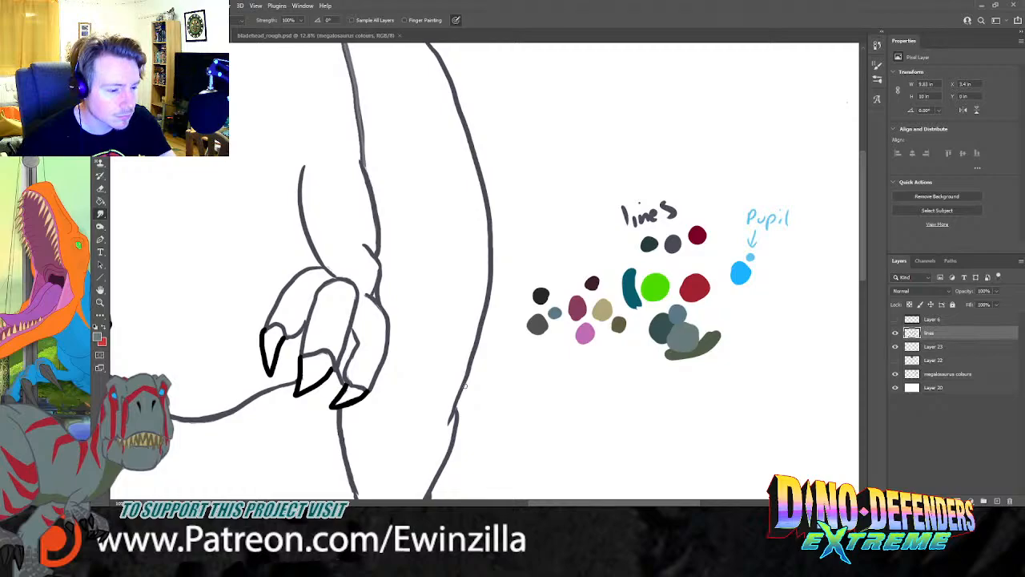
Step: Sample the grey skin swatch and paint the foot and inner edges of the leg farther from the palette on Layer 23
{"action": "key", "text": "z"}
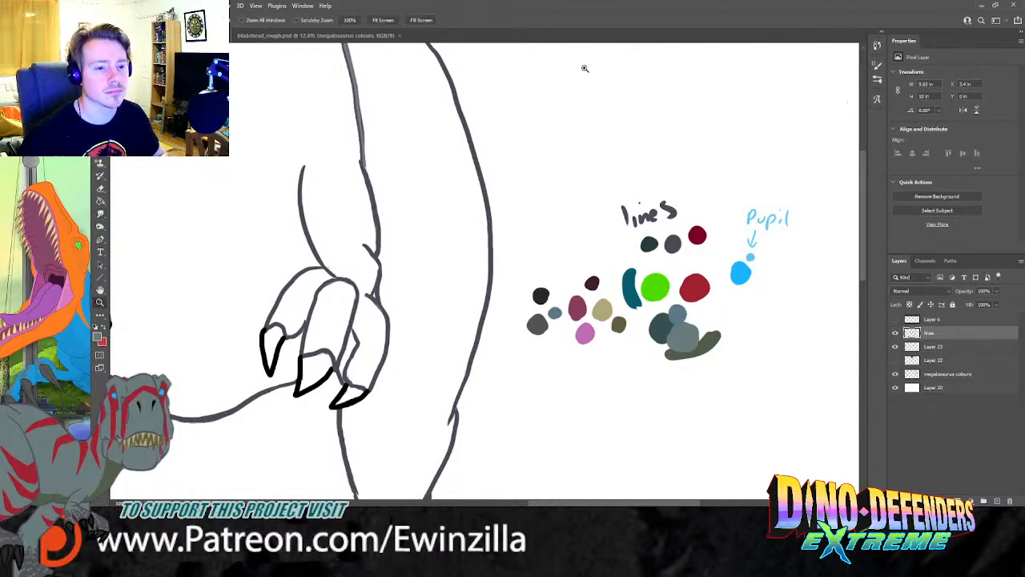
{"action": "left_click", "coordinate": [383, 20]}
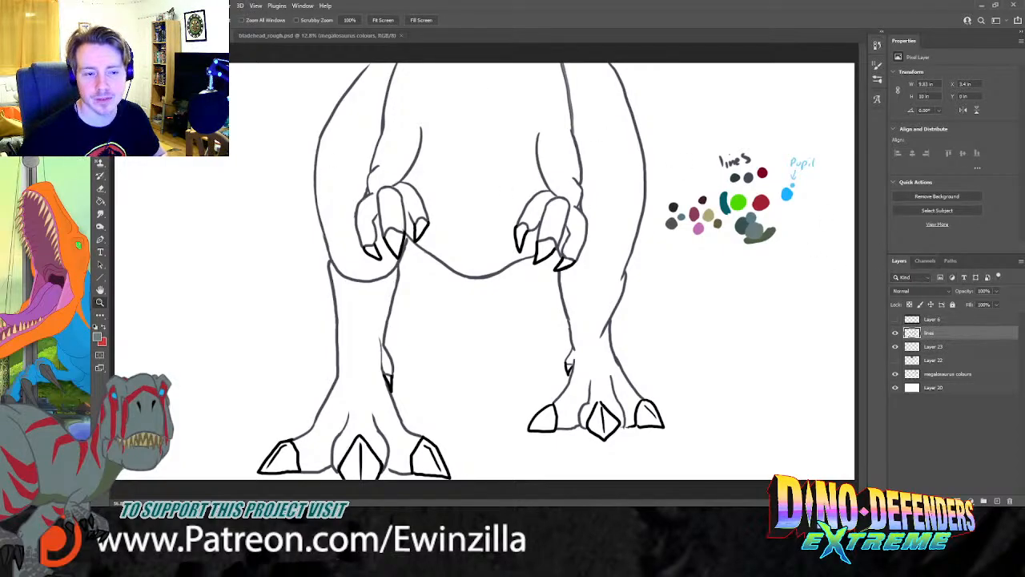
{"action": "key", "text": "i"}
{"action": "left_click", "coordinate": [758, 230]}
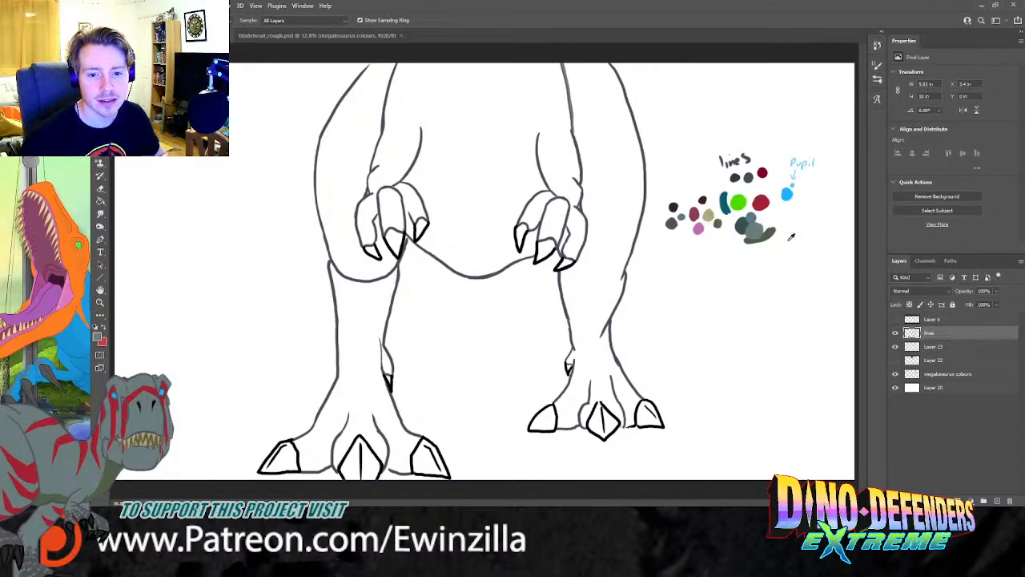
{"action": "key", "text": "b"}
{"action": "left_click", "coordinate": [954, 348]}
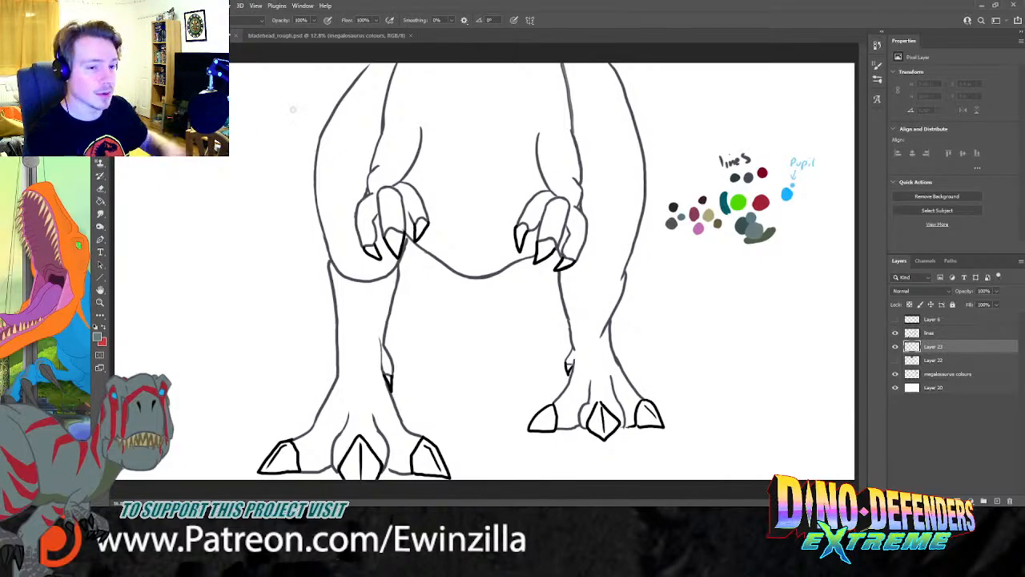
{"action": "mouse_move", "coordinate": [352, 103]}
{"action": "left_mouse_down"}
{"action": "mouse_move", "coordinate": [380, 68]}
{"action": "mouse_move", "coordinate": [331, 126]}
{"action": "mouse_move", "coordinate": [340, 110]}
{"action": "mouse_move", "coordinate": [324, 148]}
{"action": "mouse_move", "coordinate": [337, 112]}
{"action": "mouse_move", "coordinate": [326, 136]}
{"action": "mouse_move", "coordinate": [320, 202]}
{"action": "mouse_move", "coordinate": [329, 237]}
{"action": "mouse_move", "coordinate": [323, 165]}
{"action": "left_mouse_up"}
{"action": "mouse_move", "coordinate": [327, 230]}
{"action": "left_mouse_down"}
{"action": "mouse_move", "coordinate": [342, 381]}
{"action": "mouse_move", "coordinate": [313, 435]}
{"action": "mouse_move", "coordinate": [295, 441]}
{"action": "mouse_move", "coordinate": [315, 431]}
{"action": "mouse_move", "coordinate": [300, 446]}
{"action": "mouse_move", "coordinate": [311, 468]}
{"action": "mouse_move", "coordinate": [342, 454]}
{"action": "mouse_move", "coordinate": [337, 465]}
{"action": "mouse_move", "coordinate": [354, 434]}
{"action": "mouse_move", "coordinate": [352, 417]}
{"action": "mouse_move", "coordinate": [335, 457]}
{"action": "mouse_move", "coordinate": [338, 432]}
{"action": "mouse_move", "coordinate": [308, 461]}
{"action": "mouse_move", "coordinate": [301, 446]}
{"action": "mouse_move", "coordinate": [321, 420]}
{"action": "mouse_move", "coordinate": [332, 436]}
{"action": "mouse_move", "coordinate": [359, 407]}
{"action": "mouse_move", "coordinate": [357, 431]}
{"action": "mouse_move", "coordinate": [385, 463]}
{"action": "mouse_move", "coordinate": [410, 469]}
{"action": "mouse_move", "coordinate": [417, 438]}
{"action": "mouse_move", "coordinate": [405, 456]}
{"action": "mouse_move", "coordinate": [383, 446]}
{"action": "mouse_move", "coordinate": [372, 418]}
{"action": "mouse_move", "coordinate": [406, 443]}
{"action": "mouse_move", "coordinate": [415, 438]}
{"action": "mouse_move", "coordinate": [395, 433]}
{"action": "mouse_move", "coordinate": [370, 369]}
{"action": "mouse_move", "coordinate": [367, 425]}
{"action": "mouse_move", "coordinate": [356, 399]}
{"action": "mouse_move", "coordinate": [355, 358]}
{"action": "mouse_move", "coordinate": [375, 362]}
{"action": "mouse_move", "coordinate": [380, 353]}
{"action": "mouse_move", "coordinate": [388, 371]}
{"action": "mouse_move", "coordinate": [378, 319]}
{"action": "mouse_move", "coordinate": [394, 270]}
{"action": "mouse_move", "coordinate": [376, 216]}
{"action": "mouse_move", "coordinate": [380, 249]}
{"action": "mouse_move", "coordinate": [396, 261]}
{"action": "left_mouse_up"}
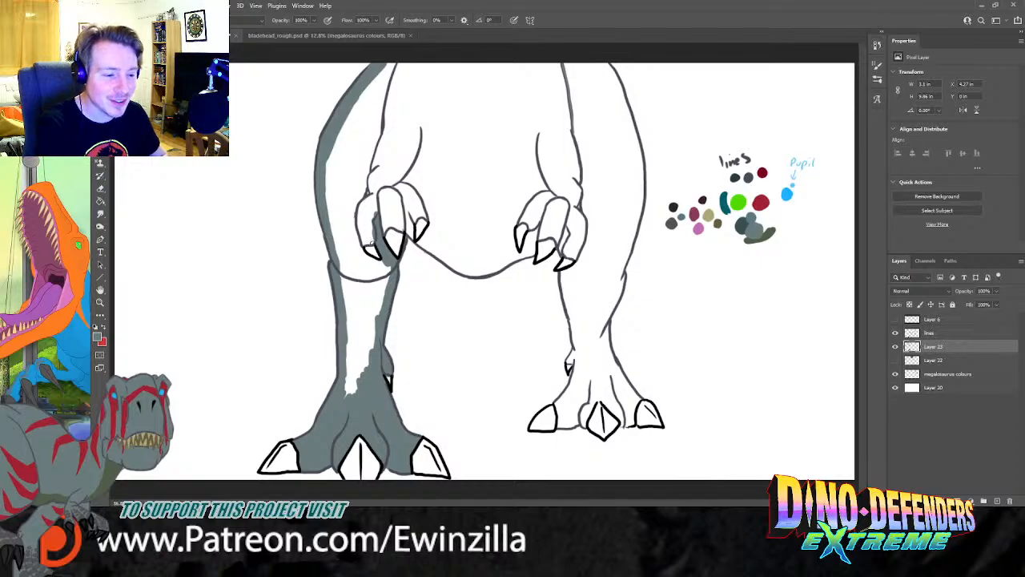
Step: Fill the rest of that lower leg, thigh, arm and hand with the same grey, leaving the claws white
{"action": "mouse_move", "coordinate": [362, 251]}
{"action": "left_mouse_down"}
{"action": "mouse_move", "coordinate": [368, 222]}
{"action": "mouse_move", "coordinate": [353, 256]}
{"action": "mouse_move", "coordinate": [363, 256]}
{"action": "left_mouse_up"}
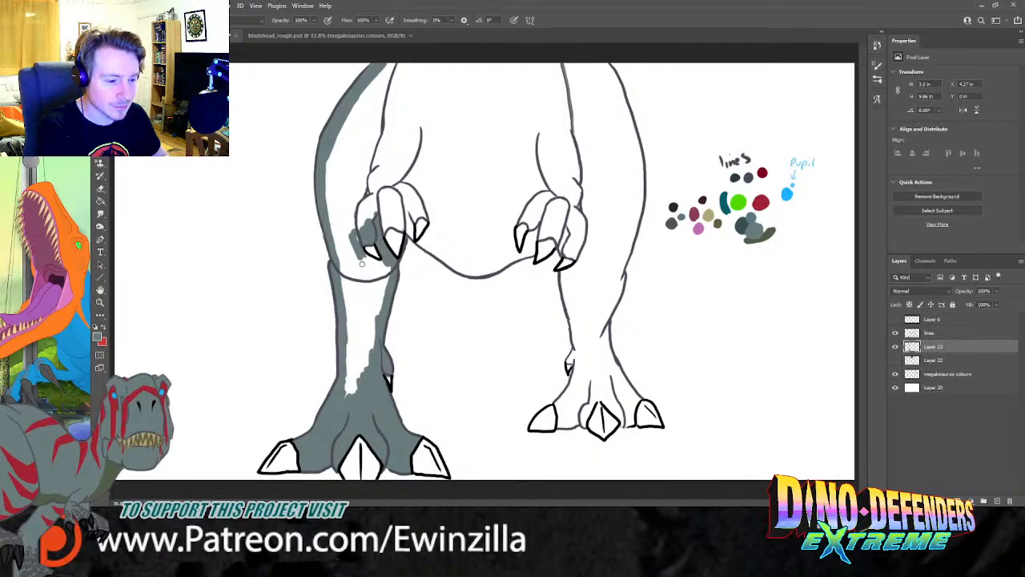
{"action": "mouse_move", "coordinate": [366, 271]}
{"action": "left_mouse_down"}
{"action": "mouse_move", "coordinate": [365, 256]}
{"action": "mouse_move", "coordinate": [389, 279]}
{"action": "mouse_move", "coordinate": [353, 393]}
{"action": "mouse_move", "coordinate": [341, 268]}
{"action": "mouse_move", "coordinate": [364, 344]}
{"action": "left_mouse_up"}
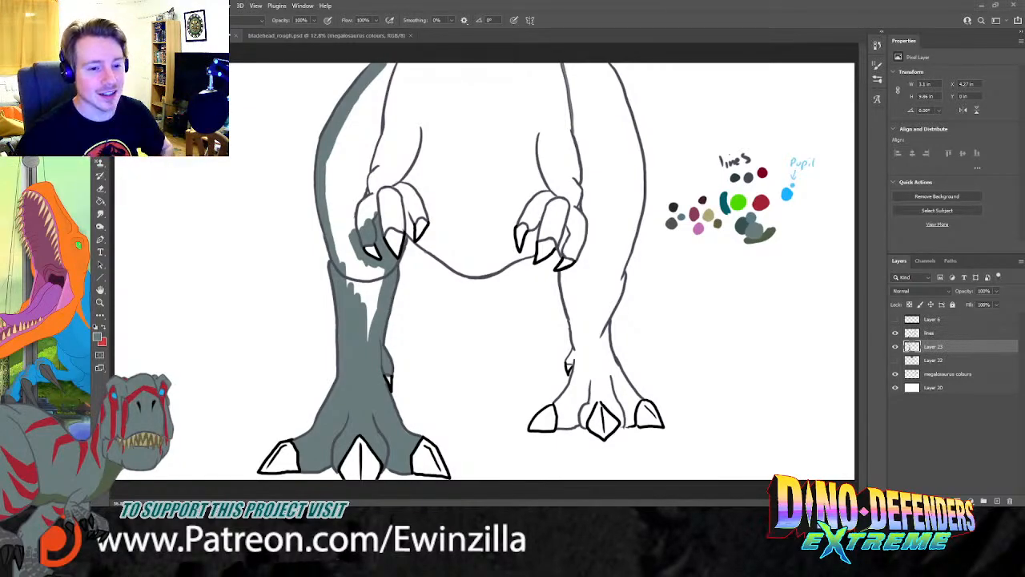
{"action": "mouse_move", "coordinate": [356, 301]}
{"action": "left_mouse_down"}
{"action": "mouse_move", "coordinate": [356, 253]}
{"action": "mouse_move", "coordinate": [370, 276]}
{"action": "mouse_move", "coordinate": [383, 272]}
{"action": "mouse_move", "coordinate": [370, 314]}
{"action": "mouse_move", "coordinate": [366, 314]}
{"action": "left_mouse_up"}
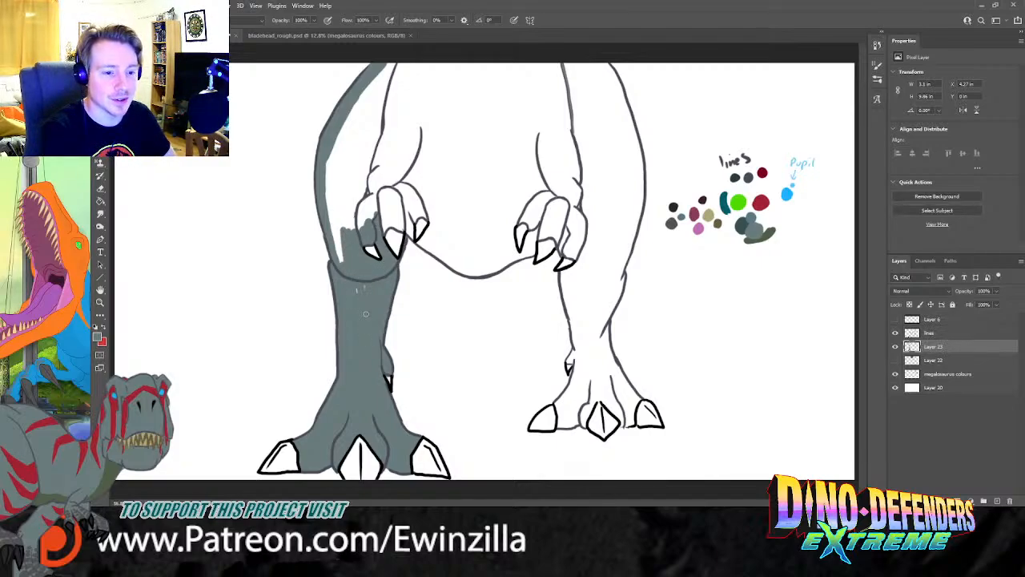
{"action": "mouse_move", "coordinate": [350, 274]}
{"action": "left_mouse_down"}
{"action": "mouse_move", "coordinate": [335, 242]}
{"action": "mouse_move", "coordinate": [357, 268]}
{"action": "mouse_move", "coordinate": [349, 232]}
{"action": "mouse_move", "coordinate": [364, 186]}
{"action": "mouse_move", "coordinate": [366, 228]}
{"action": "mouse_move", "coordinate": [384, 202]}
{"action": "mouse_move", "coordinate": [358, 276]}
{"action": "mouse_move", "coordinate": [382, 220]}
{"action": "mouse_move", "coordinate": [382, 230]}
{"action": "mouse_move", "coordinate": [392, 223]}
{"action": "mouse_move", "coordinate": [408, 233]}
{"action": "mouse_move", "coordinate": [407, 212]}
{"action": "mouse_move", "coordinate": [408, 237]}
{"action": "mouse_move", "coordinate": [410, 217]}
{"action": "mouse_move", "coordinate": [424, 218]}
{"action": "mouse_move", "coordinate": [395, 182]}
{"action": "mouse_move", "coordinate": [400, 225]}
{"action": "mouse_move", "coordinate": [386, 188]}
{"action": "mouse_move", "coordinate": [382, 214]}
{"action": "mouse_move", "coordinate": [377, 206]}
{"action": "mouse_move", "coordinate": [384, 141]}
{"action": "mouse_move", "coordinate": [397, 126]}
{"action": "mouse_move", "coordinate": [382, 184]}
{"action": "mouse_move", "coordinate": [402, 166]}
{"action": "mouse_move", "coordinate": [384, 221]}
{"action": "mouse_move", "coordinate": [400, 159]}
{"action": "mouse_move", "coordinate": [391, 182]}
{"action": "mouse_move", "coordinate": [417, 140]}
{"action": "mouse_move", "coordinate": [390, 189]}
{"action": "mouse_move", "coordinate": [400, 194]}
{"action": "mouse_move", "coordinate": [375, 144]}
{"action": "mouse_move", "coordinate": [370, 164]}
{"action": "mouse_move", "coordinate": [379, 92]}
{"action": "mouse_move", "coordinate": [359, 176]}
{"action": "mouse_move", "coordinate": [352, 112]}
{"action": "mouse_move", "coordinate": [344, 184]}
{"action": "mouse_move", "coordinate": [372, 83]}
{"action": "mouse_move", "coordinate": [334, 212]}
{"action": "left_mouse_up"}
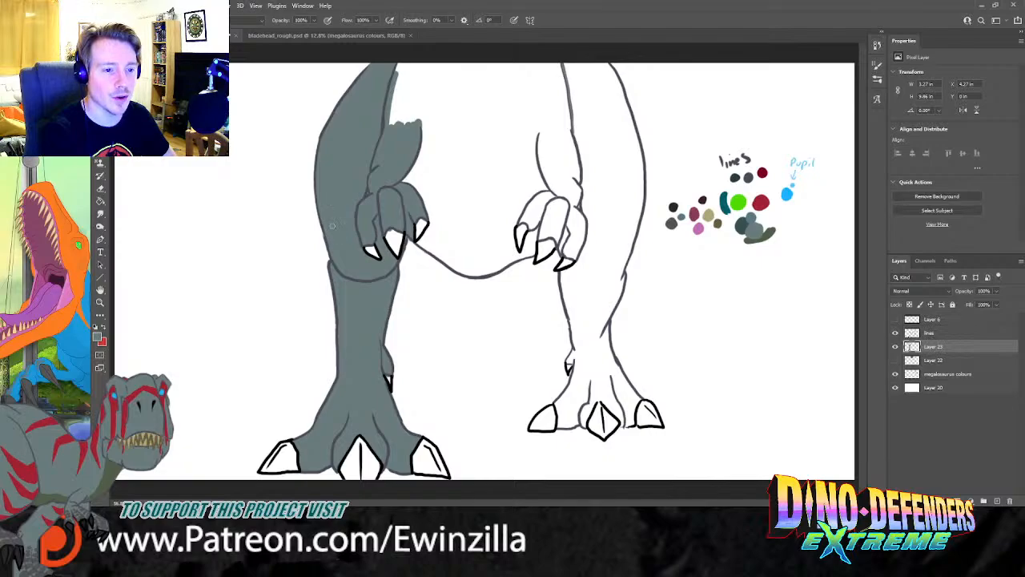
{"action": "mouse_move", "coordinate": [418, 127]}
{"action": "left_mouse_down"}
{"action": "mouse_move", "coordinate": [437, 66]}
{"action": "mouse_move", "coordinate": [412, 131]}
{"action": "mouse_move", "coordinate": [424, 104]}
{"action": "left_mouse_up"}
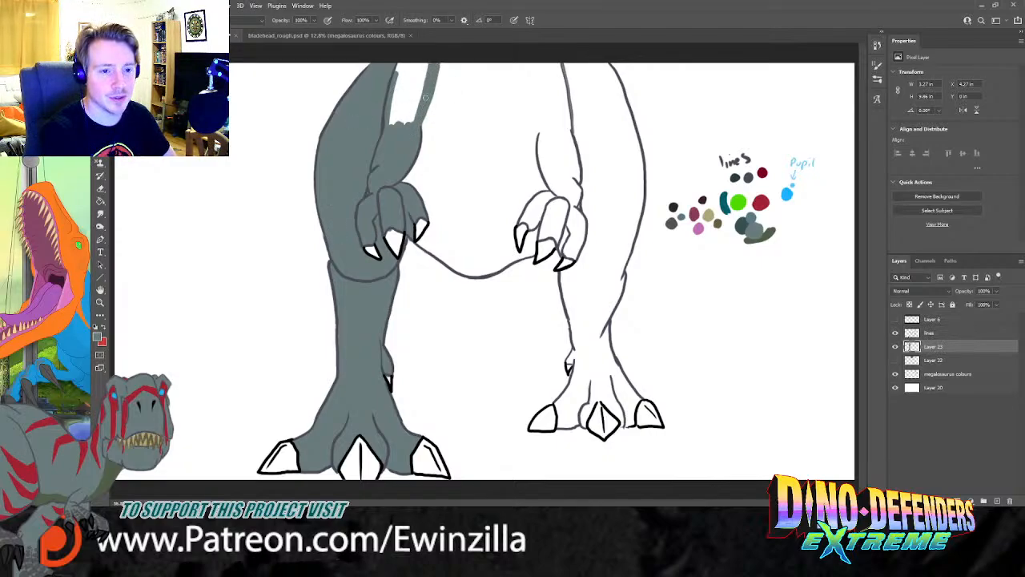
{"action": "mouse_move", "coordinate": [414, 145]}
{"action": "left_mouse_down"}
{"action": "mouse_move", "coordinate": [438, 62]}
{"action": "mouse_move", "coordinate": [409, 138]}
{"action": "mouse_move", "coordinate": [427, 50]}
{"action": "mouse_move", "coordinate": [390, 70]}
{"action": "mouse_move", "coordinate": [401, 65]}
{"action": "left_mouse_up"}
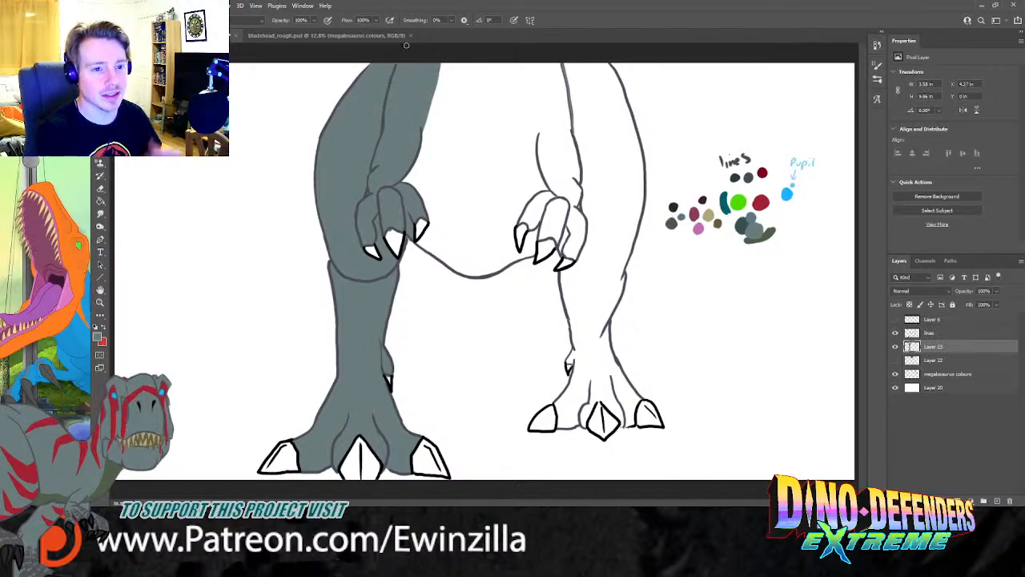
Step: Paint the inner arm edge and the whole hand nearest the palette grey, leaving the claws white
{"action": "mouse_move", "coordinate": [525, 60]}
{"action": "left_mouse_down"}
{"action": "mouse_move", "coordinate": [539, 135]}
{"action": "mouse_move", "coordinate": [529, 58]}
{"action": "mouse_move", "coordinate": [543, 172]}
{"action": "mouse_move", "coordinate": [559, 197]}
{"action": "mouse_move", "coordinate": [524, 212]}
{"action": "left_mouse_up"}
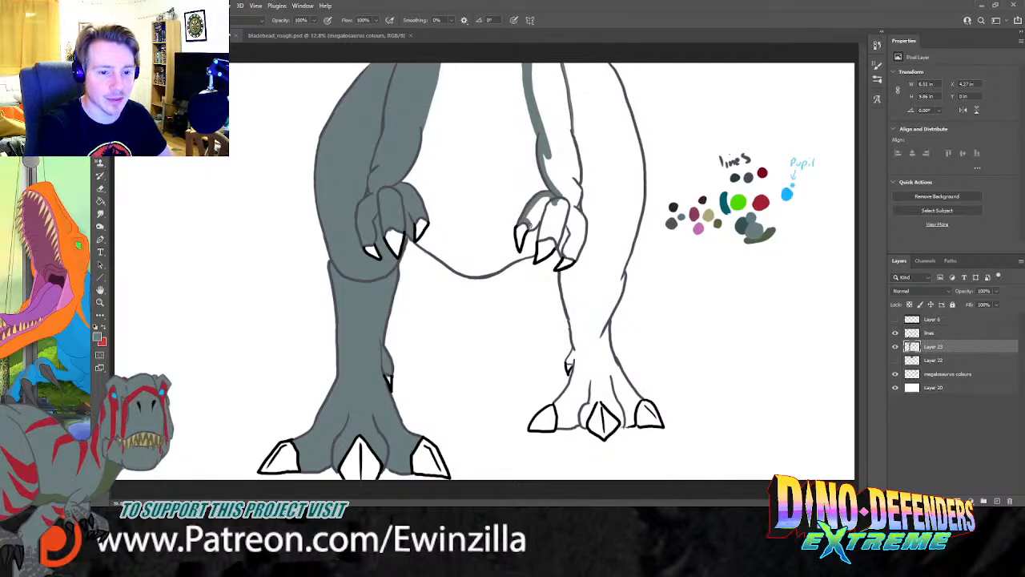
{"action": "mouse_move", "coordinate": [529, 215]}
{"action": "left_mouse_down"}
{"action": "mouse_move", "coordinate": [535, 228]}
{"action": "mouse_move", "coordinate": [543, 200]}
{"action": "mouse_move", "coordinate": [541, 232]}
{"action": "mouse_move", "coordinate": [555, 238]}
{"action": "mouse_move", "coordinate": [559, 210]}
{"action": "mouse_move", "coordinate": [550, 233]}
{"action": "mouse_move", "coordinate": [570, 210]}
{"action": "mouse_move", "coordinate": [571, 258]}
{"action": "mouse_move", "coordinate": [578, 243]}
{"action": "left_mouse_up"}
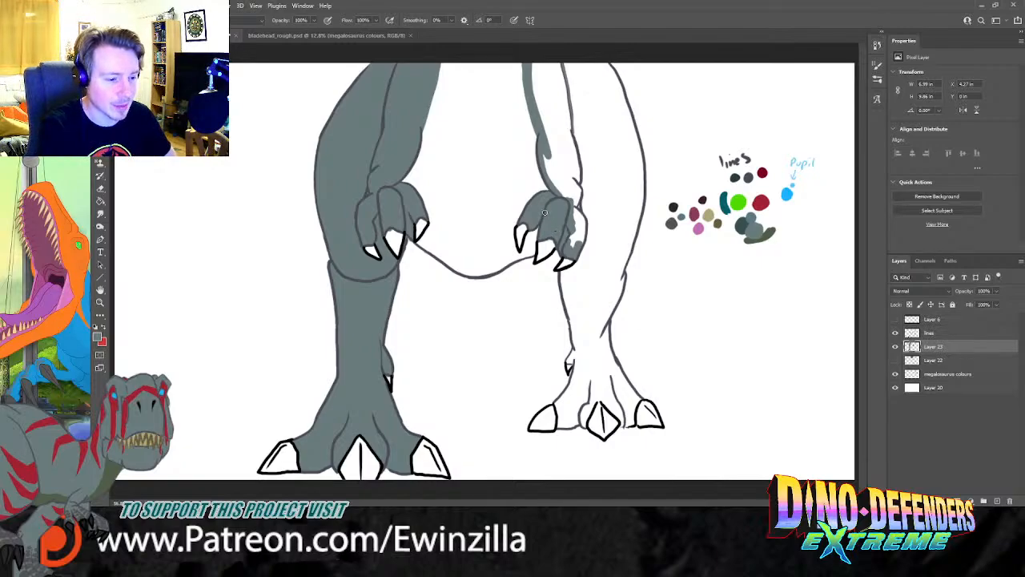
{"action": "mouse_move", "coordinate": [575, 231]}
{"action": "left_mouse_down"}
{"action": "mouse_move", "coordinate": [572, 209]}
{"action": "mouse_move", "coordinate": [582, 227]}
{"action": "mouse_move", "coordinate": [574, 246]}
{"action": "mouse_move", "coordinate": [580, 225]}
{"action": "left_mouse_up"}
Step: Paint the foot and edges of the leg nearest the palette grey, and fill the enclosed leg and arm area with the Paint Bucket
{"action": "mouse_move", "coordinate": [566, 278]}
{"action": "left_mouse_down"}
{"action": "mouse_move", "coordinate": [576, 264]}
{"action": "mouse_move", "coordinate": [566, 292]}
{"action": "mouse_move", "coordinate": [573, 376]}
{"action": "mouse_move", "coordinate": [559, 420]}
{"action": "mouse_move", "coordinate": [589, 413]}
{"action": "mouse_move", "coordinate": [594, 399]}
{"action": "mouse_move", "coordinate": [633, 425]}
{"action": "mouse_move", "coordinate": [605, 313]}
{"action": "mouse_move", "coordinate": [616, 370]}
{"action": "mouse_move", "coordinate": [638, 396]}
{"action": "mouse_move", "coordinate": [624, 418]}
{"action": "mouse_move", "coordinate": [599, 383]}
{"action": "mouse_move", "coordinate": [597, 324]}
{"action": "left_mouse_up"}
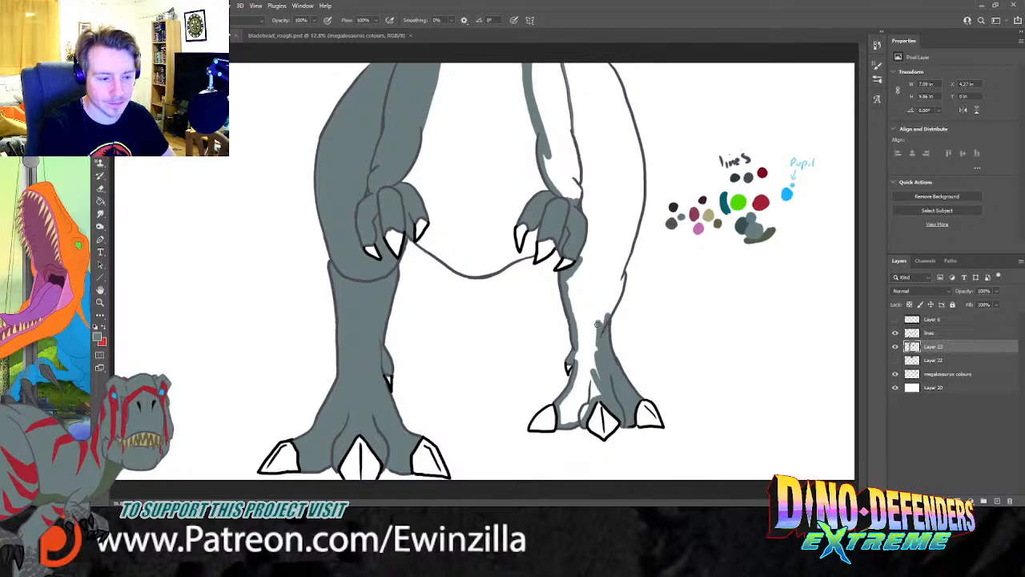
{"action": "left_click_drag", "start_coordinate": [564, 402], "coordinate": [564, 408]}
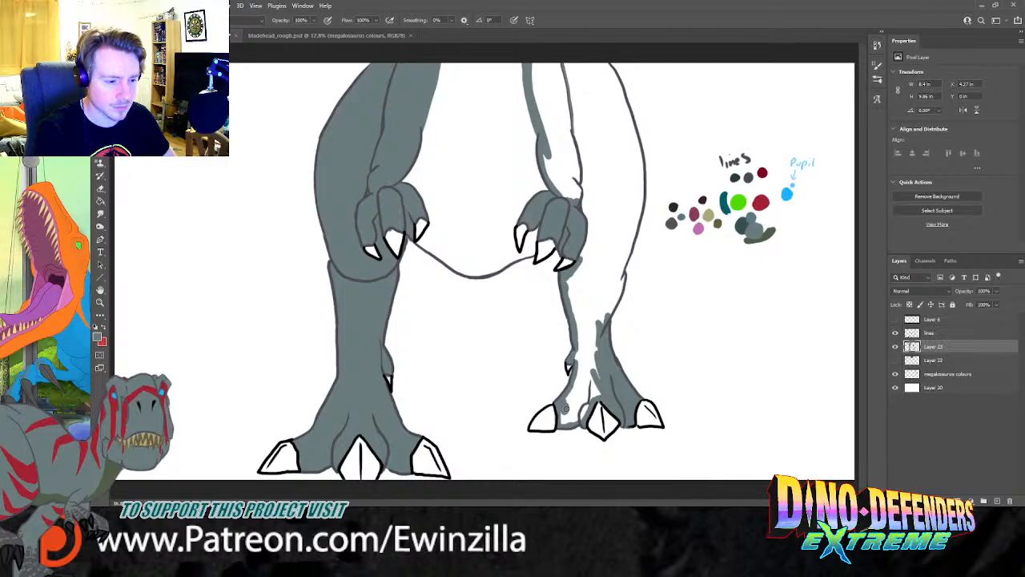
{"action": "mouse_move", "coordinate": [565, 410]}
{"action": "left_mouse_down"}
{"action": "mouse_move", "coordinate": [563, 420]}
{"action": "mouse_move", "coordinate": [597, 391]}
{"action": "mouse_move", "coordinate": [585, 375]}
{"action": "mouse_move", "coordinate": [569, 397]}
{"action": "left_mouse_up"}
{"action": "mouse_move", "coordinate": [581, 332]}
{"action": "left_mouse_down"}
{"action": "mouse_move", "coordinate": [580, 370]}
{"action": "mouse_move", "coordinate": [593, 308]}
{"action": "mouse_move", "coordinate": [599, 303]}
{"action": "mouse_move", "coordinate": [604, 318]}
{"action": "mouse_move", "coordinate": [620, 288]}
{"action": "mouse_move", "coordinate": [625, 220]}
{"action": "mouse_move", "coordinate": [626, 248]}
{"action": "mouse_move", "coordinate": [640, 182]}
{"action": "mouse_move", "coordinate": [633, 224]}
{"action": "left_mouse_up"}
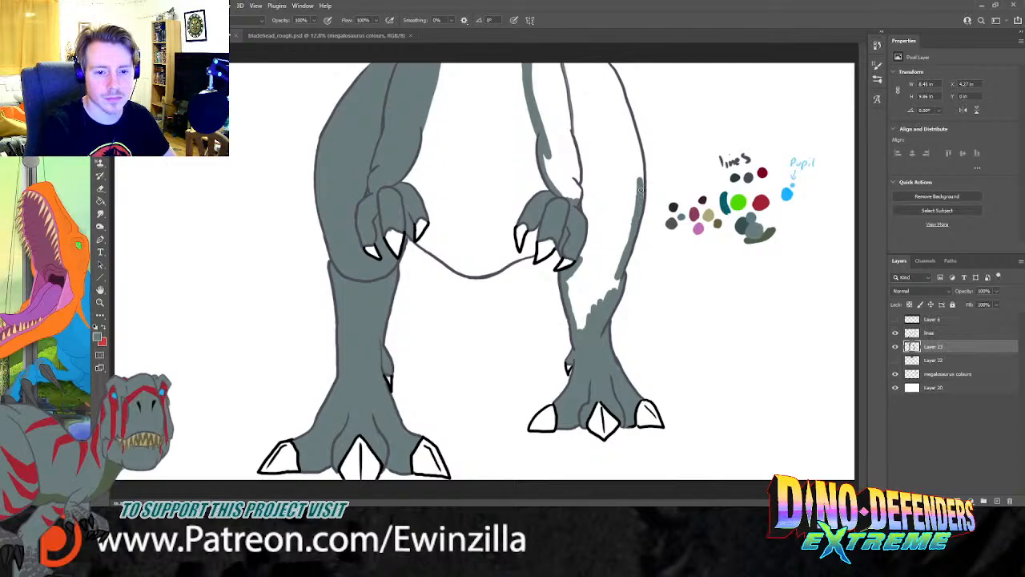
{"action": "mouse_move", "coordinate": [639, 184]}
{"action": "left_mouse_down"}
{"action": "mouse_move", "coordinate": [635, 212]}
{"action": "mouse_move", "coordinate": [643, 170]}
{"action": "mouse_move", "coordinate": [604, 62]}
{"action": "mouse_move", "coordinate": [534, 62]}
{"action": "mouse_move", "coordinate": [600, 68]}
{"action": "left_mouse_up"}
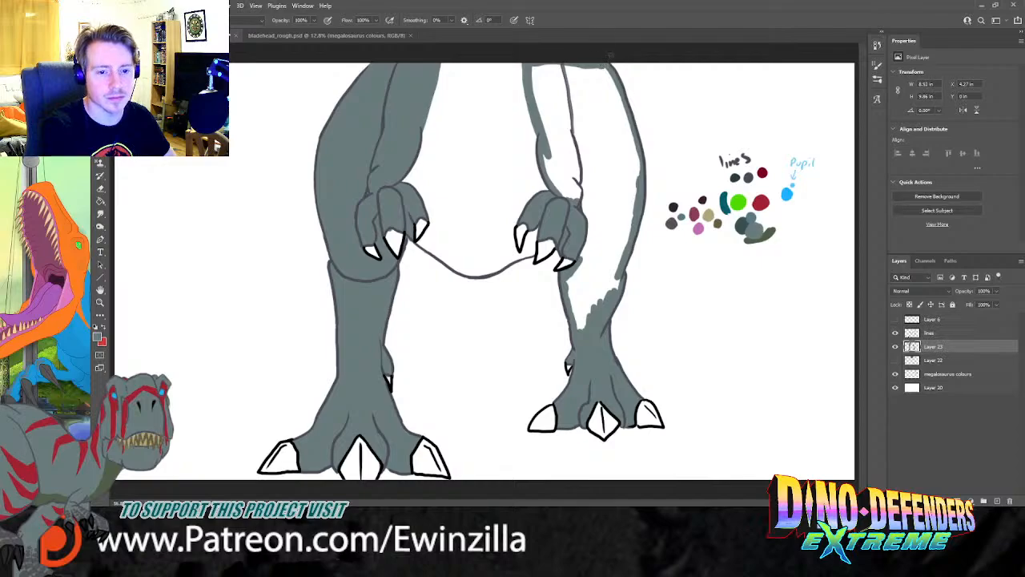
{"action": "key", "text": "g"}
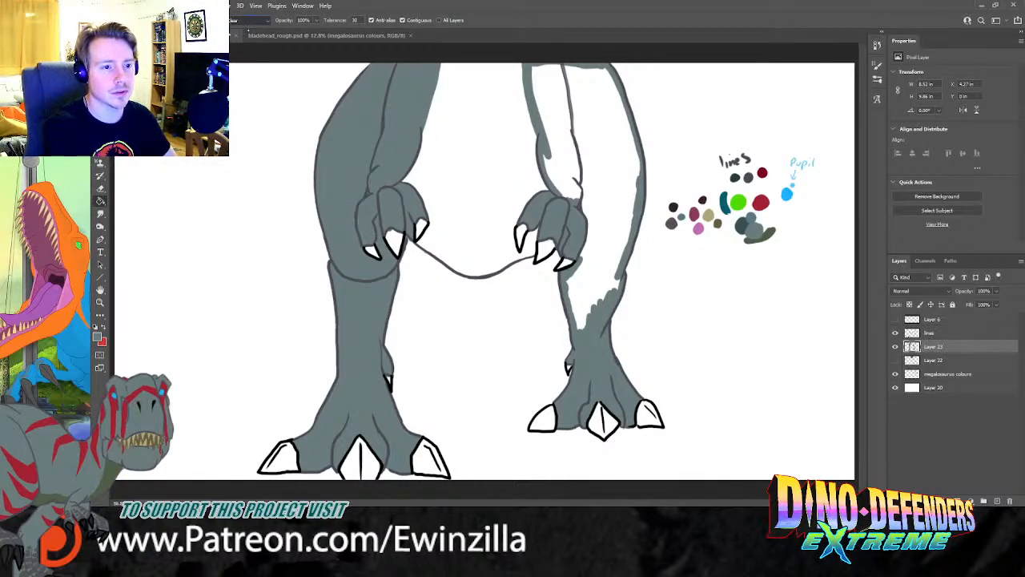
{"action": "left_click", "coordinate": [601, 130]}
Step: Sample the dark teal swatch and outline the belly area between the legs and arms on Layer 23
{"action": "key", "text": "b"}
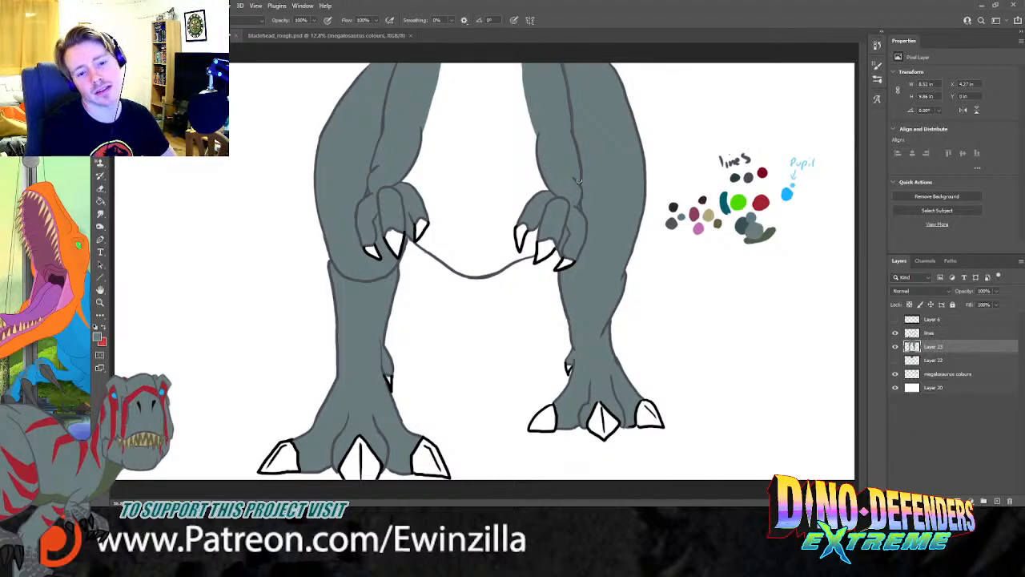
{"action": "key", "text": "i"}
{"action": "left_click", "coordinate": [724, 204]}
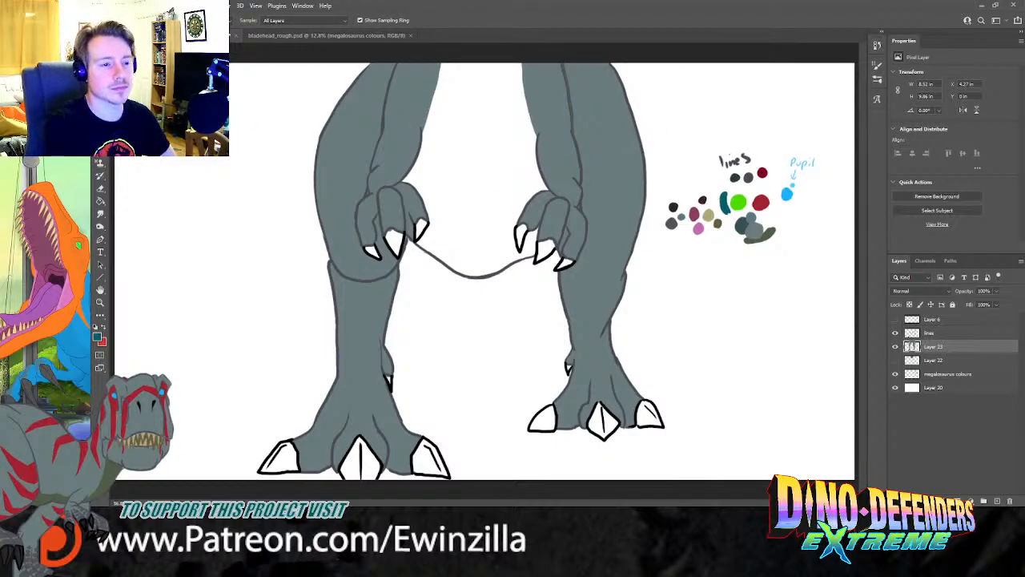
{"action": "key", "text": "b"}
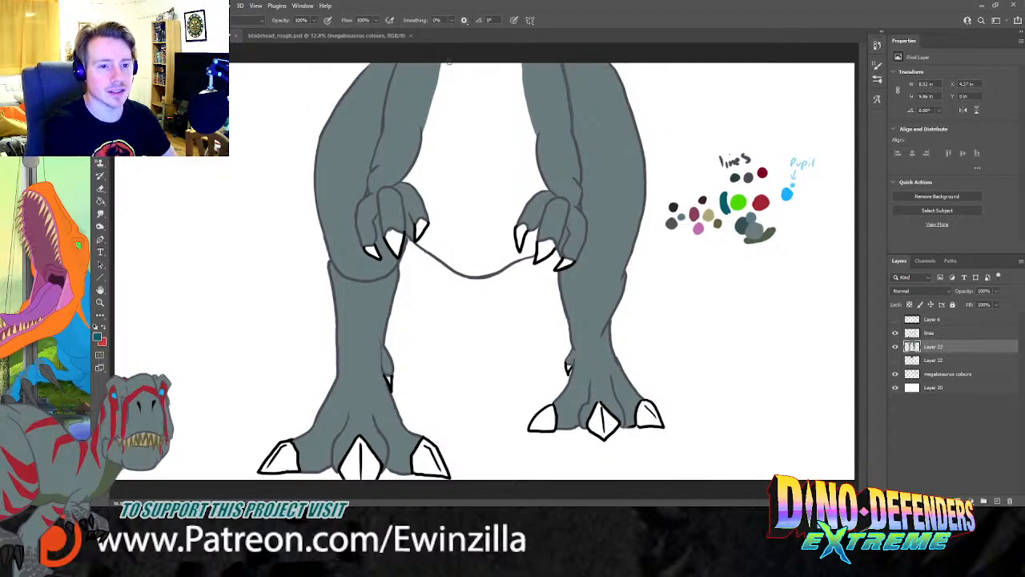
{"action": "mouse_move", "coordinate": [442, 60]}
{"action": "left_mouse_down"}
{"action": "mouse_move", "coordinate": [420, 156]}
{"action": "mouse_move", "coordinate": [404, 180]}
{"action": "mouse_move", "coordinate": [415, 167]}
{"action": "mouse_move", "coordinate": [406, 181]}
{"action": "mouse_move", "coordinate": [421, 240]}
{"action": "left_mouse_up"}
{"action": "mouse_move", "coordinate": [431, 251]}
{"action": "left_mouse_down"}
{"action": "mouse_move", "coordinate": [471, 276]}
{"action": "mouse_move", "coordinate": [497, 264]}
{"action": "mouse_move", "coordinate": [459, 270]}
{"action": "mouse_move", "coordinate": [488, 273]}
{"action": "mouse_move", "coordinate": [532, 253]}
{"action": "mouse_move", "coordinate": [539, 227]}
{"action": "mouse_move", "coordinate": [530, 249]}
{"action": "mouse_move", "coordinate": [516, 250]}
{"action": "mouse_move", "coordinate": [515, 200]}
{"action": "left_mouse_up"}
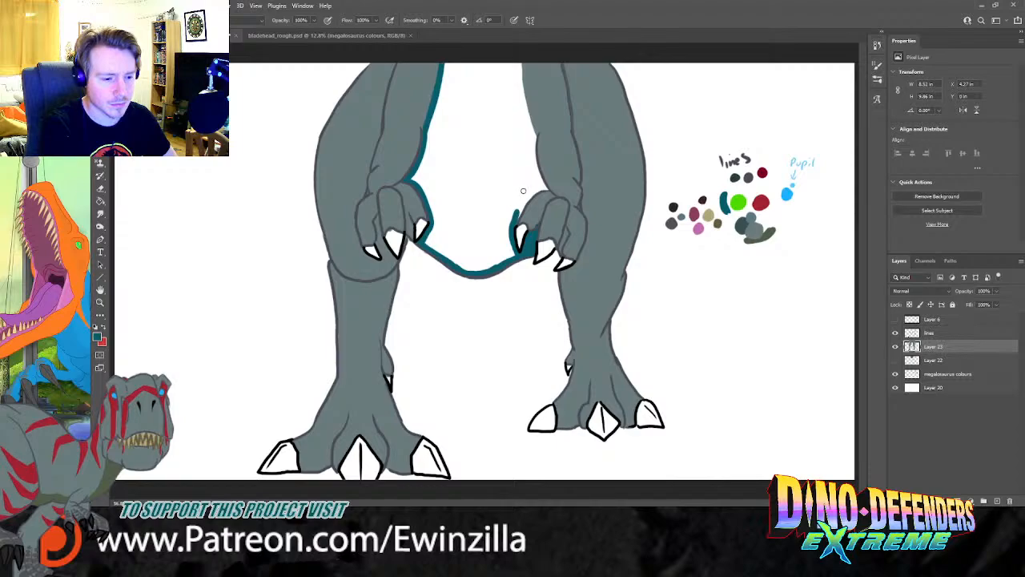
{"action": "mouse_move", "coordinate": [525, 194]}
{"action": "left_mouse_down"}
{"action": "mouse_move", "coordinate": [516, 213]}
{"action": "mouse_move", "coordinate": [538, 187]}
{"action": "left_mouse_up"}
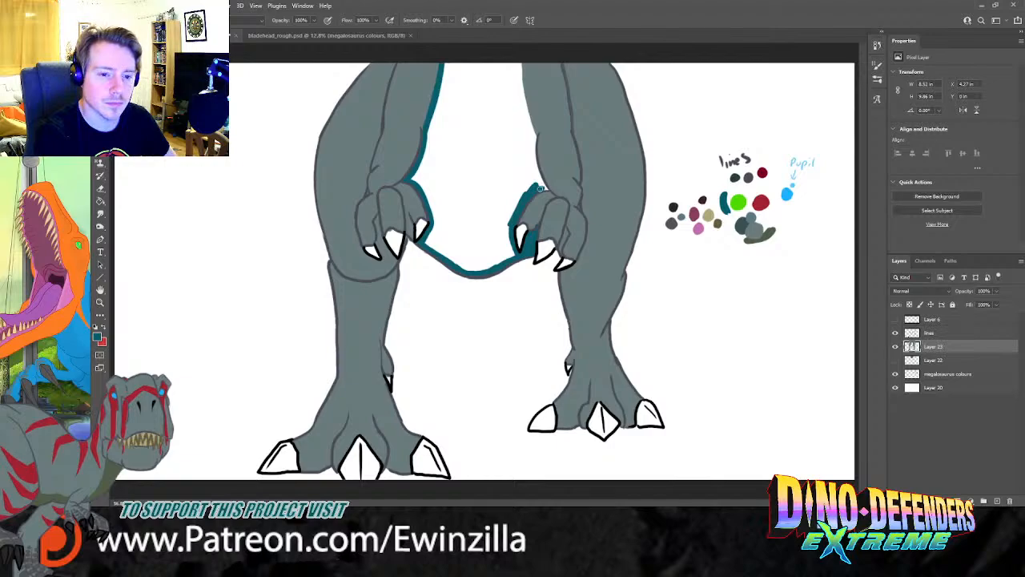
{"action": "left_click_drag", "start_coordinate": [537, 182], "coordinate": [524, 65]}
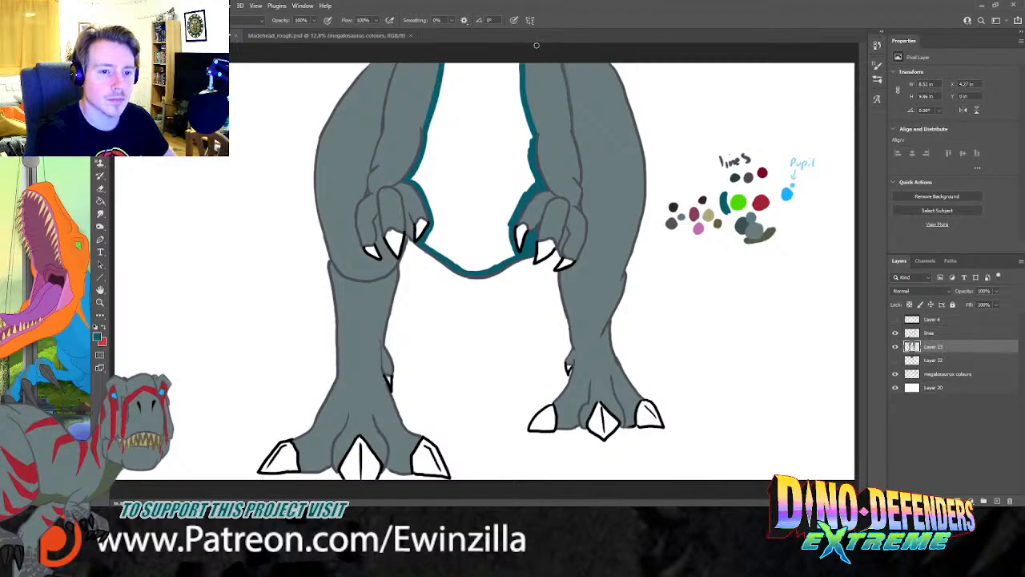
{"action": "left_click_drag", "start_coordinate": [445, 68], "coordinate": [518, 67]}
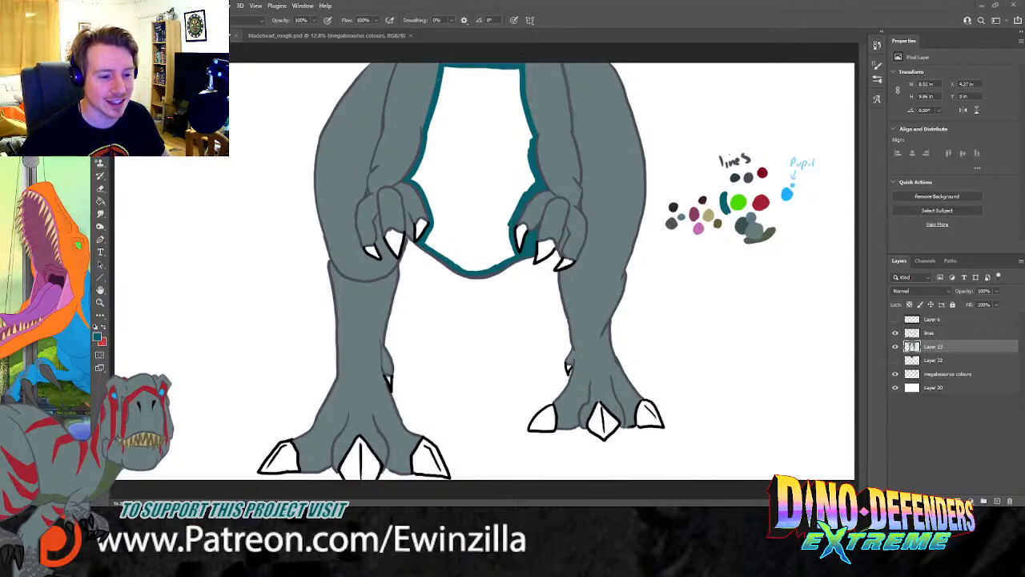
Step: Fill the outlined belly with the teal using the Brush and Paint Bucket, and paint over the leftover gaps
{"action": "mouse_move", "coordinate": [453, 72]}
{"action": "left_mouse_down"}
{"action": "mouse_move", "coordinate": [438, 108]}
{"action": "mouse_move", "coordinate": [464, 60]}
{"action": "mouse_move", "coordinate": [463, 99]}
{"action": "mouse_move", "coordinate": [486, 58]}
{"action": "mouse_move", "coordinate": [491, 90]}
{"action": "mouse_move", "coordinate": [498, 85]}
{"action": "mouse_move", "coordinate": [503, 58]}
{"action": "mouse_move", "coordinate": [530, 146]}
{"action": "left_mouse_up"}
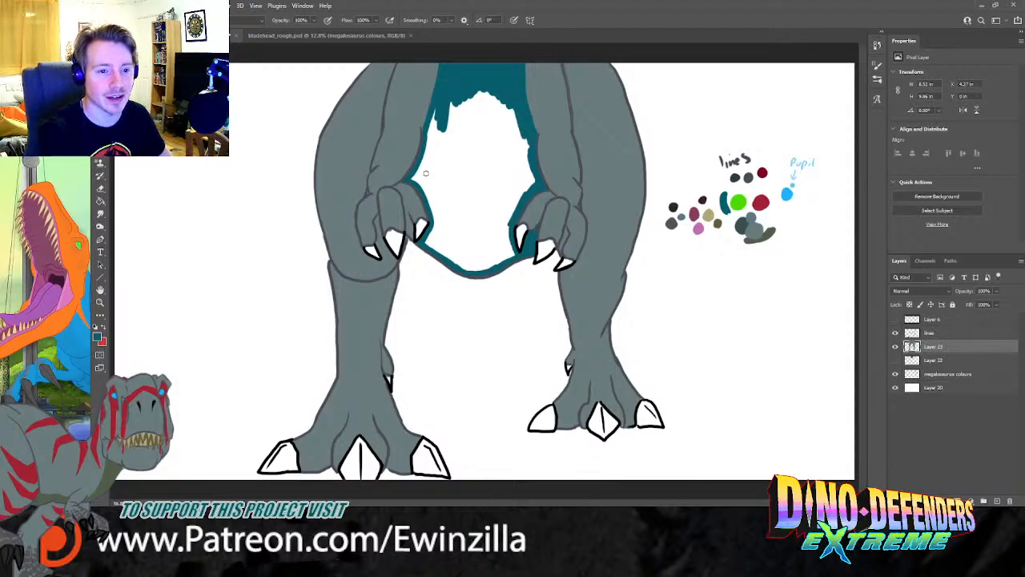
{"action": "mouse_move", "coordinate": [424, 177]}
{"action": "left_mouse_down"}
{"action": "mouse_move", "coordinate": [441, 127]}
{"action": "mouse_move", "coordinate": [423, 190]}
{"action": "mouse_move", "coordinate": [429, 241]}
{"action": "mouse_move", "coordinate": [434, 232]}
{"action": "mouse_move", "coordinate": [478, 268]}
{"action": "mouse_move", "coordinate": [477, 250]}
{"action": "mouse_move", "coordinate": [491, 265]}
{"action": "mouse_move", "coordinate": [490, 251]}
{"action": "mouse_move", "coordinate": [501, 258]}
{"action": "mouse_move", "coordinate": [499, 239]}
{"action": "mouse_move", "coordinate": [514, 253]}
{"action": "mouse_move", "coordinate": [503, 225]}
{"action": "mouse_move", "coordinate": [533, 171]}
{"action": "mouse_move", "coordinate": [532, 128]}
{"action": "mouse_move", "coordinate": [526, 157]}
{"action": "left_mouse_up"}
{"action": "key", "text": "g"}
{"action": "left_click", "coordinate": [483, 164]}
{"action": "key", "text": "b"}
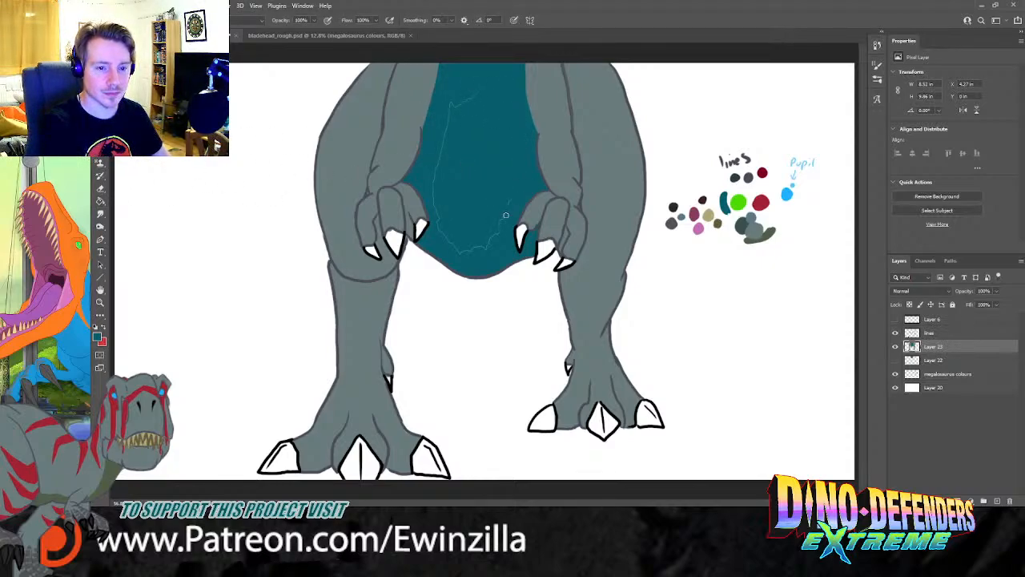
{"action": "mouse_move", "coordinate": [483, 249]}
{"action": "left_mouse_down"}
{"action": "mouse_move", "coordinate": [439, 227]}
{"action": "mouse_move", "coordinate": [435, 176]}
{"action": "mouse_move", "coordinate": [458, 98]}
{"action": "mouse_move", "coordinate": [483, 87]}
{"action": "left_mouse_up"}
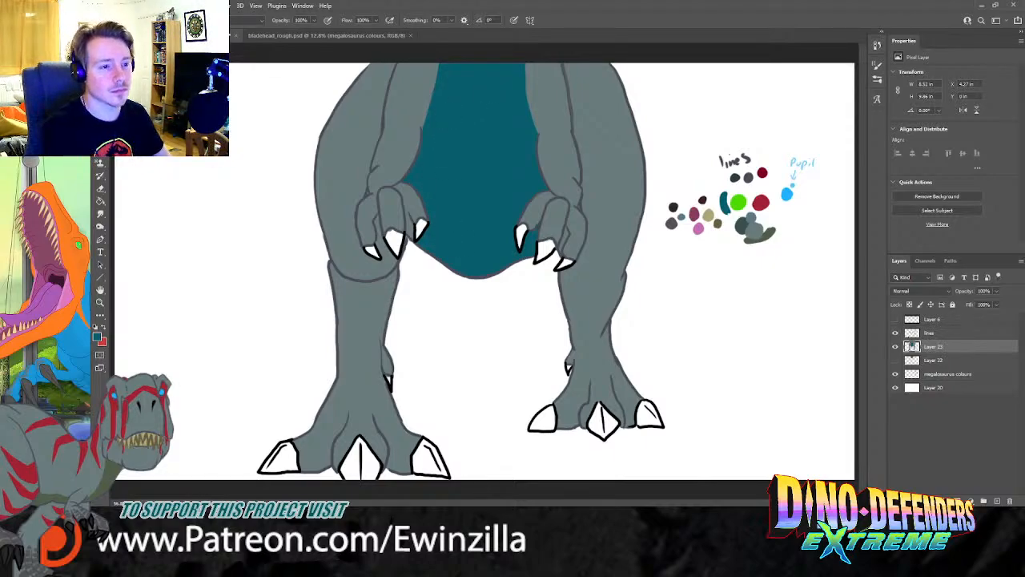
Step: Sample the near-black swatch and paint the finger claws on both hands
{"action": "key", "text": "i"}
{"action": "left_click", "coordinate": [675, 205]}
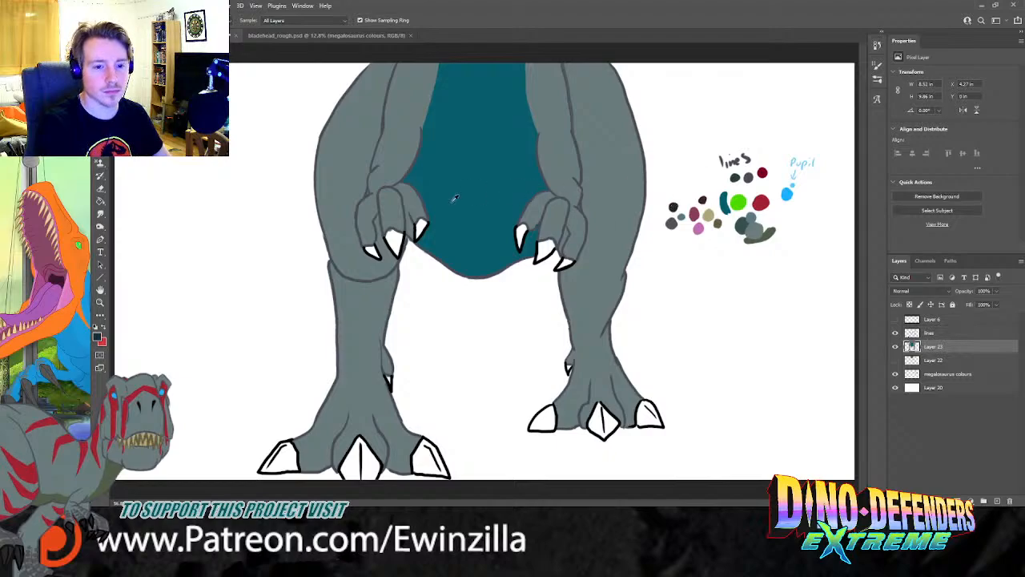
{"action": "key", "text": "b"}
{"action": "left_click_drag", "start_coordinate": [373, 255], "coordinate": [372, 256]}
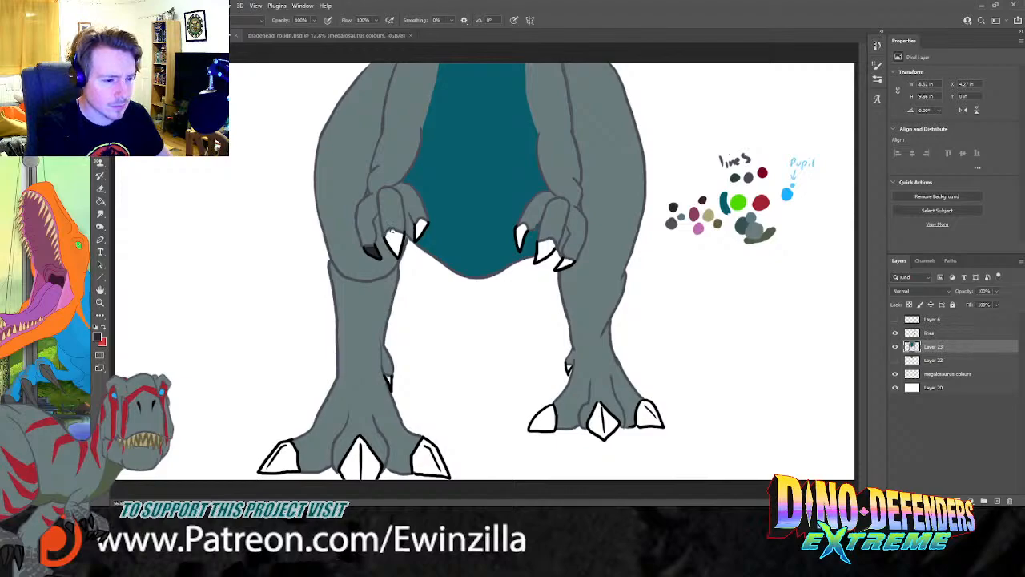
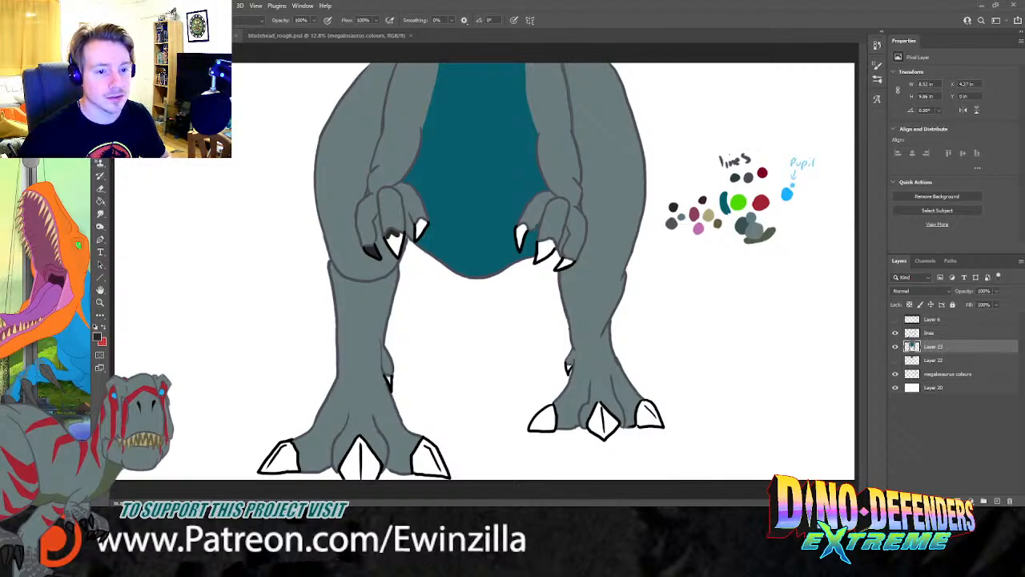
{"action": "left_click_drag", "start_coordinate": [759, 352], "coordinate": [748, 346]}
{"action": "mouse_move", "coordinate": [390, 236]}
{"action": "left_mouse_down"}
{"action": "mouse_move", "coordinate": [401, 236]}
{"action": "mouse_move", "coordinate": [397, 253]}
{"action": "mouse_move", "coordinate": [421, 226]}
{"action": "left_mouse_up"}
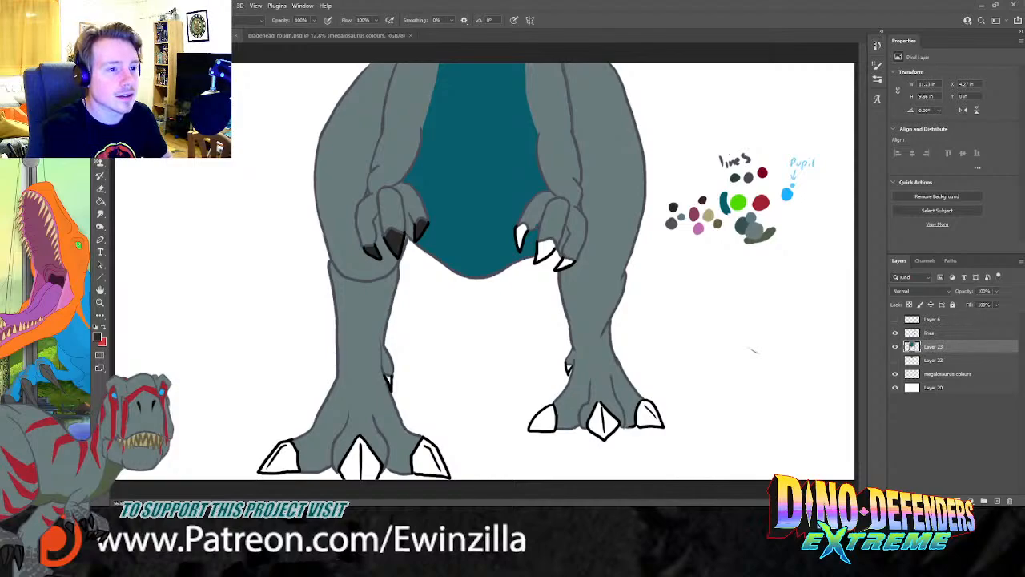
{"action": "mouse_move", "coordinate": [522, 235]}
{"action": "left_mouse_down"}
{"action": "mouse_move", "coordinate": [522, 227]}
{"action": "mouse_move", "coordinate": [519, 243]}
{"action": "left_mouse_up"}
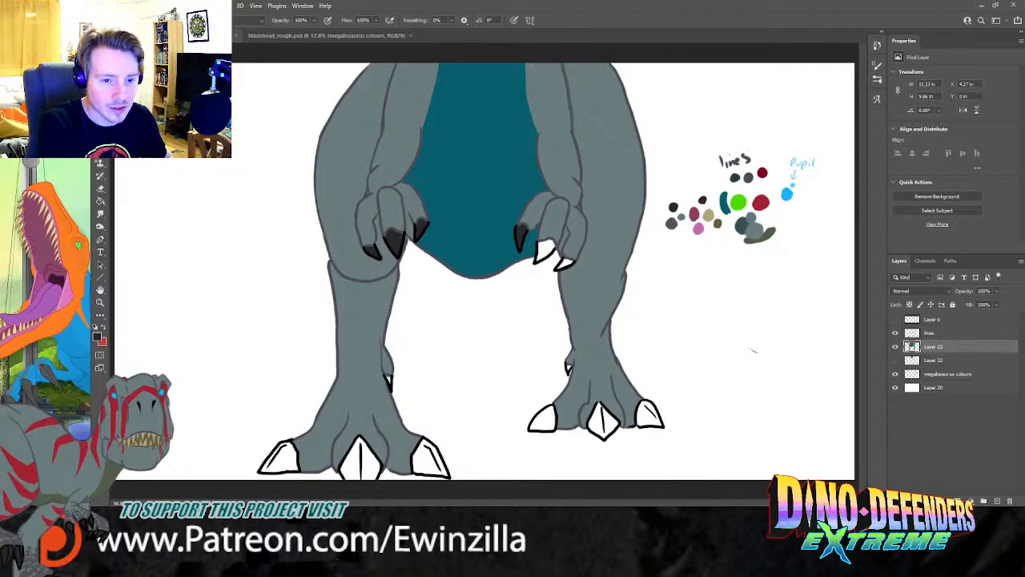
{"action": "mouse_move", "coordinate": [540, 242]}
{"action": "left_mouse_down"}
{"action": "mouse_move", "coordinate": [561, 268]}
{"action": "mouse_move", "coordinate": [569, 261]}
{"action": "left_mouse_up"}
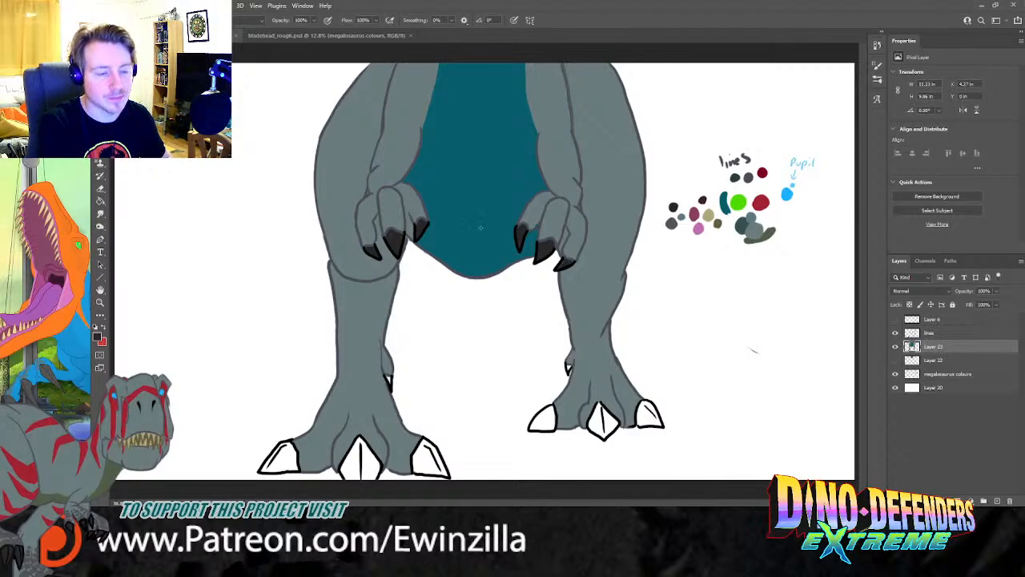
Step: Paint the rear and outer claws of the foot farther from the palette near-black, and start on its middle claw
{"action": "key", "text": "r"}
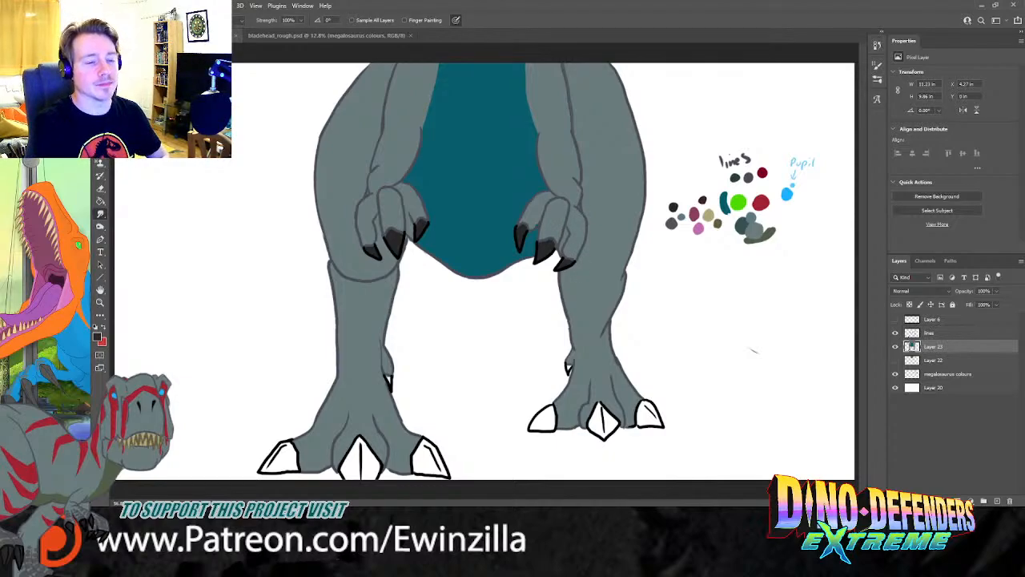
{"action": "key", "text": "b"}
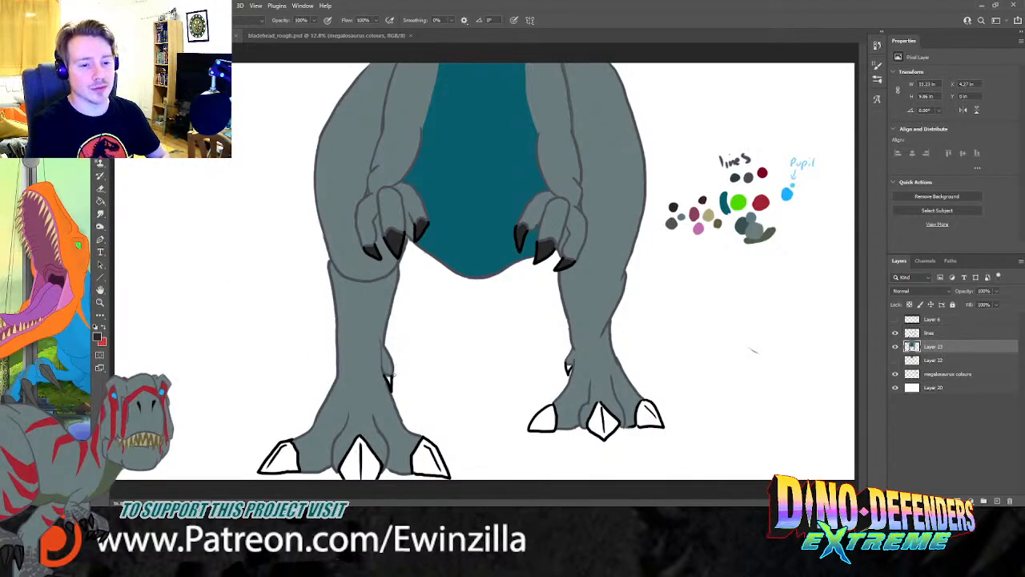
{"action": "mouse_move", "coordinate": [388, 380]}
{"action": "left_mouse_down"}
{"action": "mouse_move", "coordinate": [391, 391]}
{"action": "mouse_move", "coordinate": [390, 382]}
{"action": "left_mouse_up"}
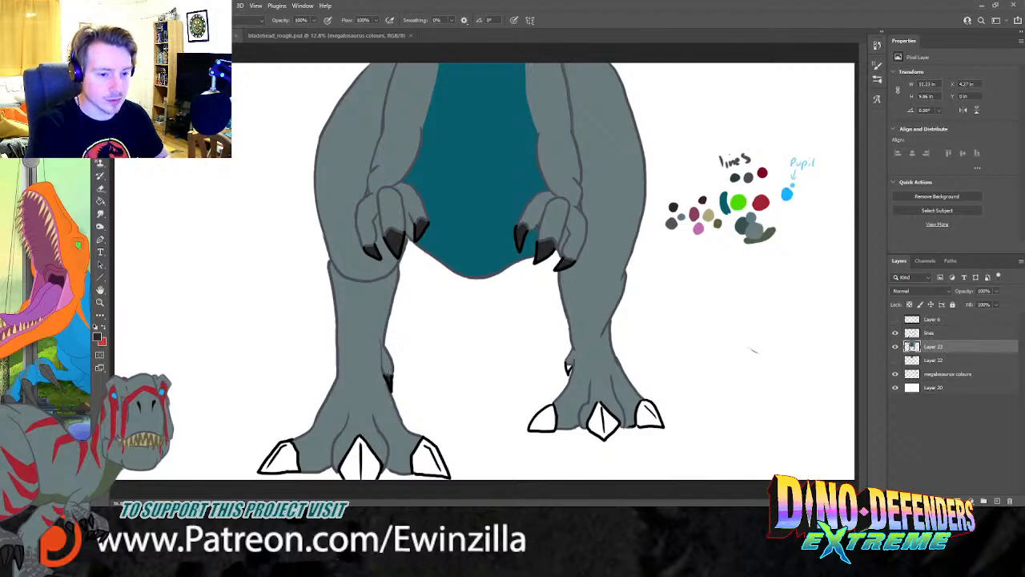
{"action": "mouse_move", "coordinate": [287, 443]}
{"action": "left_mouse_down"}
{"action": "mouse_move", "coordinate": [299, 469]}
{"action": "mouse_move", "coordinate": [263, 471]}
{"action": "mouse_move", "coordinate": [274, 455]}
{"action": "mouse_move", "coordinate": [271, 464]}
{"action": "mouse_move", "coordinate": [291, 458]}
{"action": "mouse_move", "coordinate": [277, 446]}
{"action": "mouse_move", "coordinate": [292, 450]}
{"action": "left_mouse_up"}
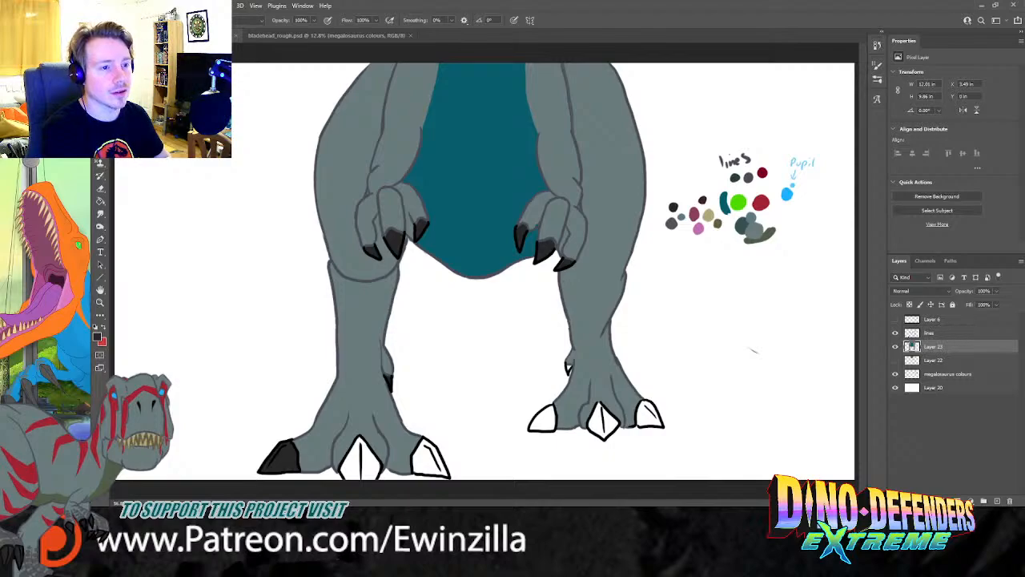
{"action": "mouse_move", "coordinate": [361, 439]}
{"action": "left_mouse_down"}
{"action": "mouse_move", "coordinate": [343, 471]}
{"action": "mouse_move", "coordinate": [356, 445]}
{"action": "left_mouse_up"}
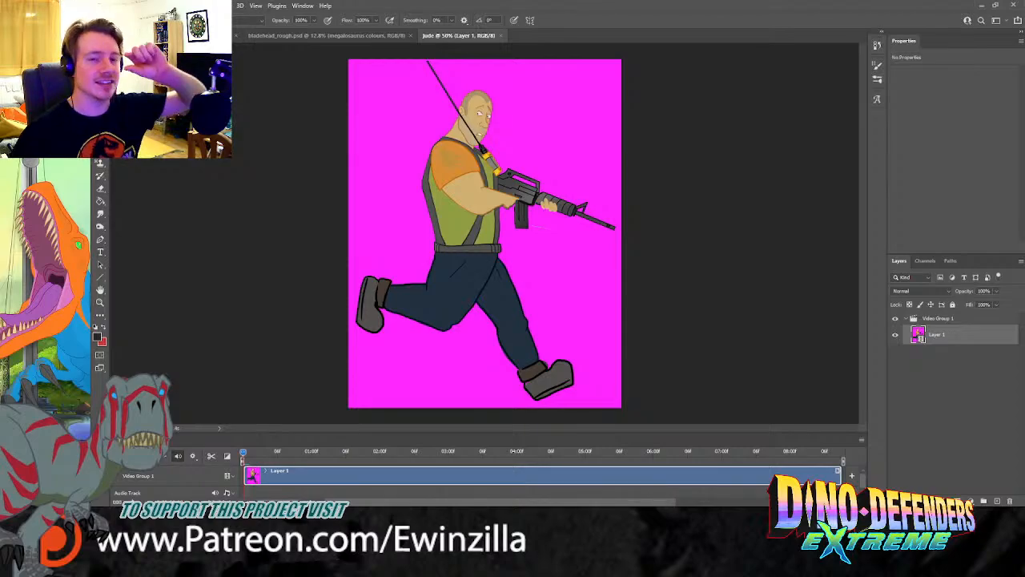
Step: Play the armed character's leg animation in the jude document
{"action": "key", "text": "space"}
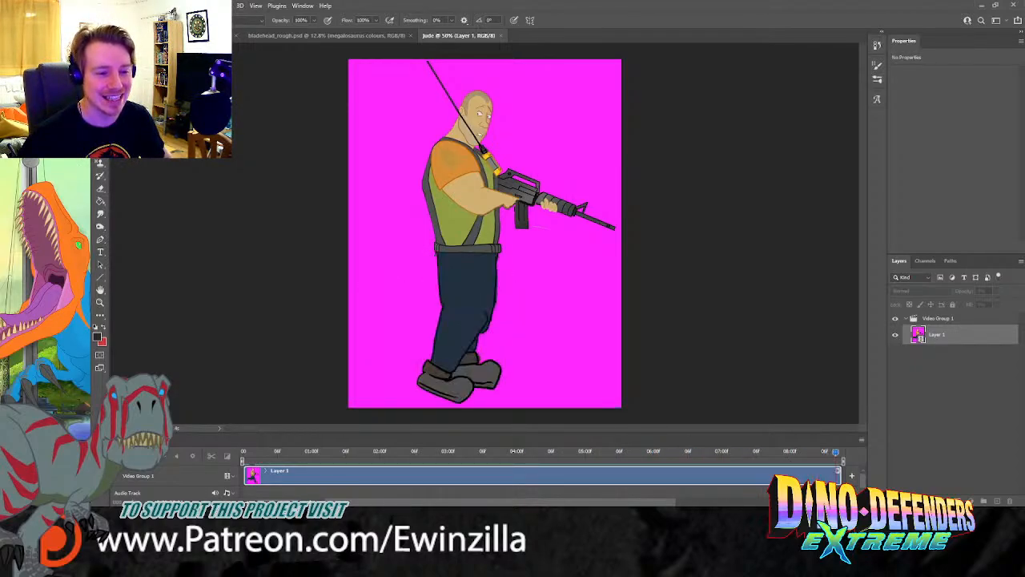
{"action": "left_click", "coordinate": [141, 445]}
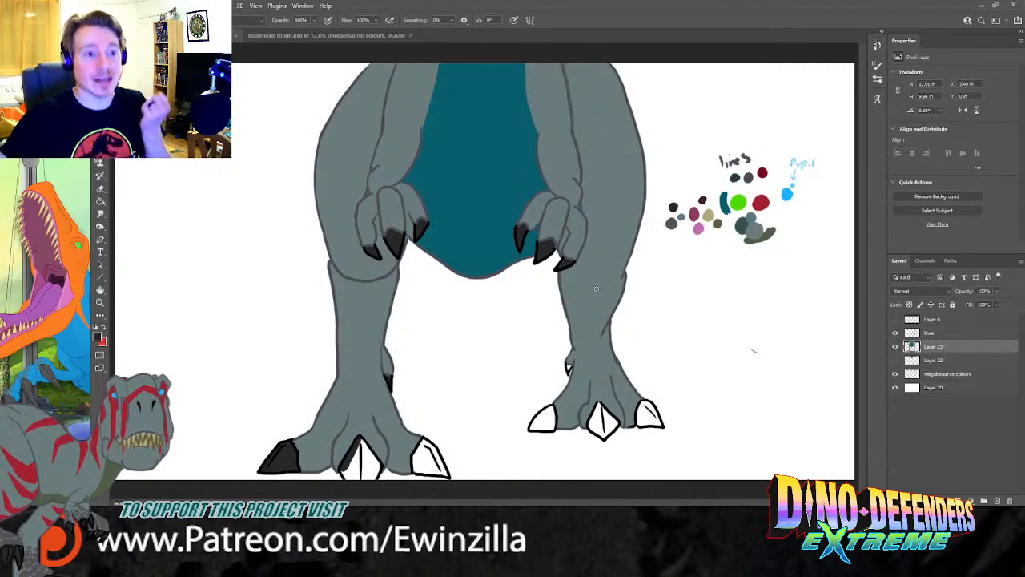
Step: Finish the middle and inner toe claws on that foot, and paint the claws of the foot nearest the palette near-black
{"action": "mouse_move", "coordinate": [367, 462]}
{"action": "left_mouse_down"}
{"action": "mouse_move", "coordinate": [360, 439]}
{"action": "mouse_move", "coordinate": [375, 474]}
{"action": "mouse_move", "coordinate": [359, 466]}
{"action": "mouse_move", "coordinate": [345, 476]}
{"action": "left_mouse_up"}
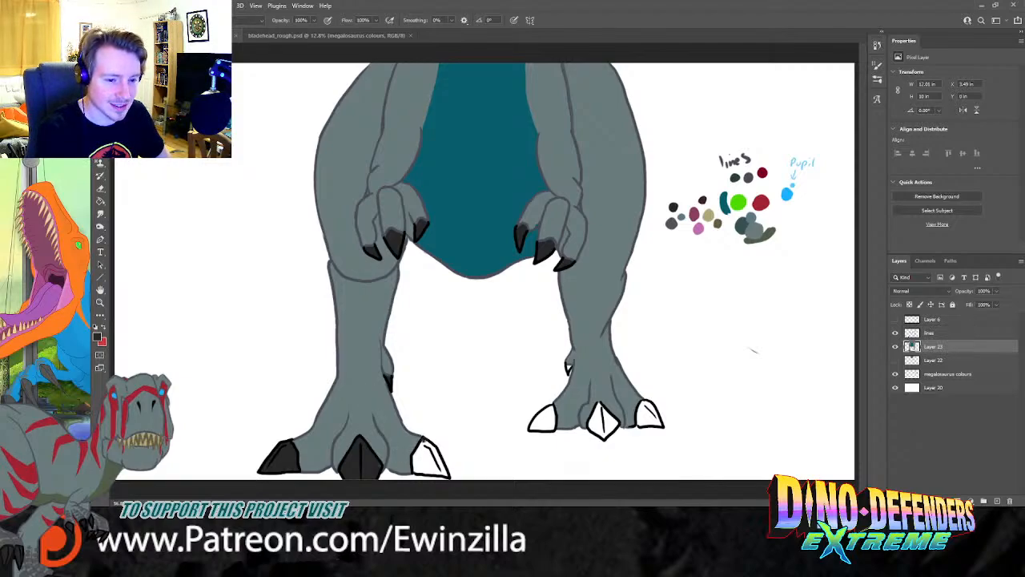
{"action": "mouse_move", "coordinate": [420, 446]}
{"action": "left_mouse_down"}
{"action": "mouse_move", "coordinate": [415, 468]}
{"action": "mouse_move", "coordinate": [423, 455]}
{"action": "mouse_move", "coordinate": [428, 471]}
{"action": "mouse_move", "coordinate": [447, 476]}
{"action": "mouse_move", "coordinate": [433, 445]}
{"action": "mouse_move", "coordinate": [442, 469]}
{"action": "mouse_move", "coordinate": [420, 455]}
{"action": "left_mouse_up"}
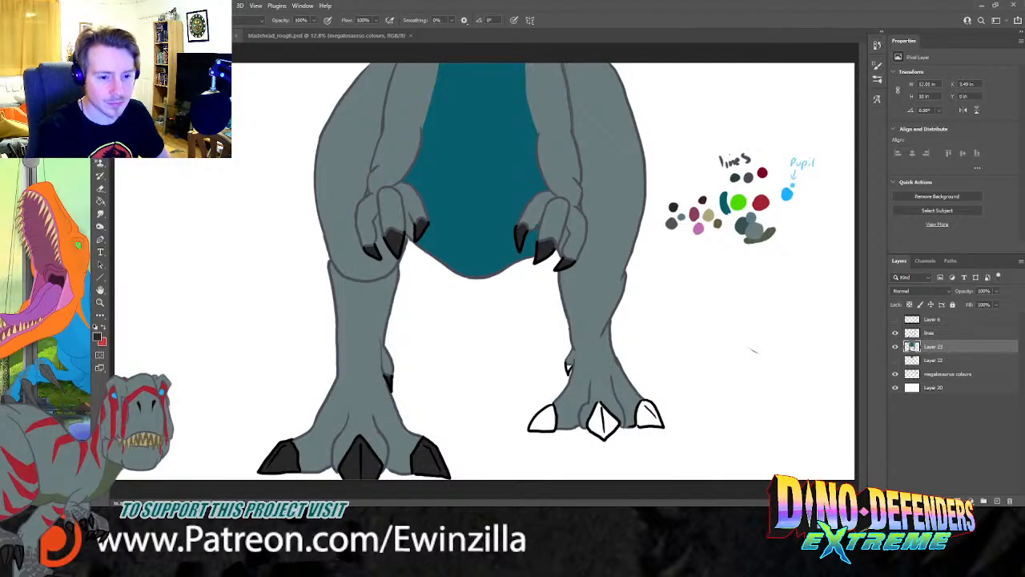
{"action": "mouse_move", "coordinate": [550, 407]}
{"action": "left_mouse_down"}
{"action": "mouse_move", "coordinate": [532, 428]}
{"action": "mouse_move", "coordinate": [552, 430]}
{"action": "mouse_move", "coordinate": [553, 406]}
{"action": "mouse_move", "coordinate": [540, 420]}
{"action": "left_mouse_up"}
{"action": "mouse_move", "coordinate": [598, 403]}
{"action": "left_mouse_down"}
{"action": "mouse_move", "coordinate": [599, 436]}
{"action": "mouse_move", "coordinate": [617, 426]}
{"action": "mouse_move", "coordinate": [601, 409]}
{"action": "mouse_move", "coordinate": [597, 424]}
{"action": "mouse_move", "coordinate": [612, 420]}
{"action": "left_mouse_up"}
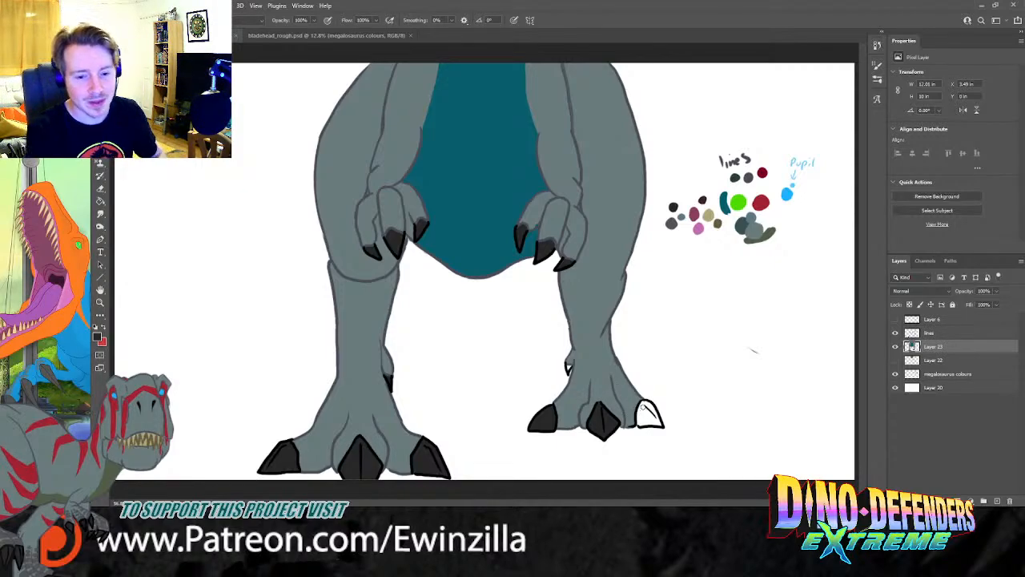
{"action": "mouse_move", "coordinate": [642, 406]}
{"action": "left_mouse_down"}
{"action": "mouse_move", "coordinate": [641, 424]}
{"action": "mouse_move", "coordinate": [658, 424]}
{"action": "mouse_move", "coordinate": [649, 406]}
{"action": "mouse_move", "coordinate": [643, 415]}
{"action": "mouse_move", "coordinate": [655, 418]}
{"action": "left_mouse_up"}
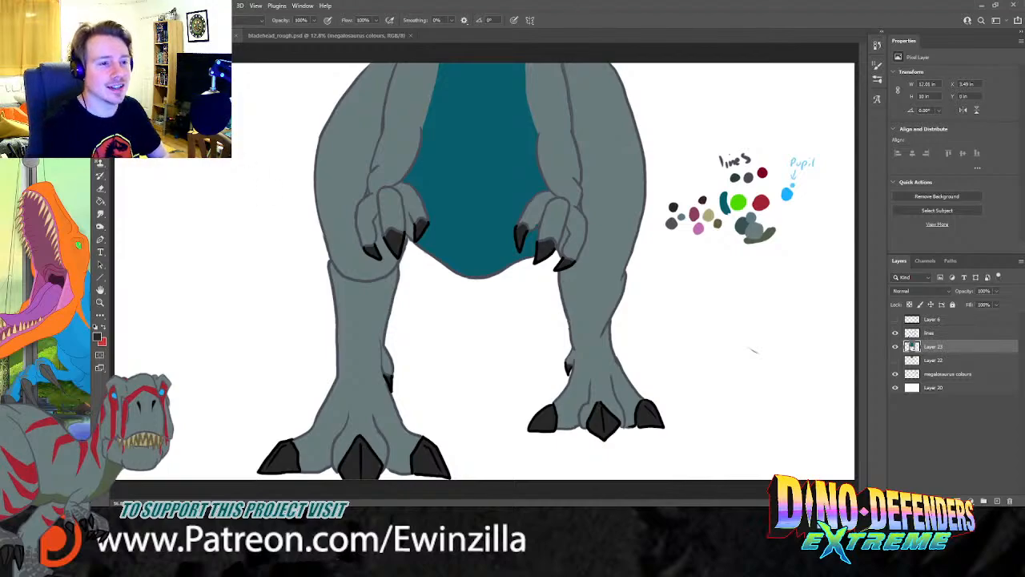
Step: Sample the dark brownish-grey swatch and paint banded scales down the toes and rear toe of the foot farther from the palette
{"action": "key", "text": "i"}
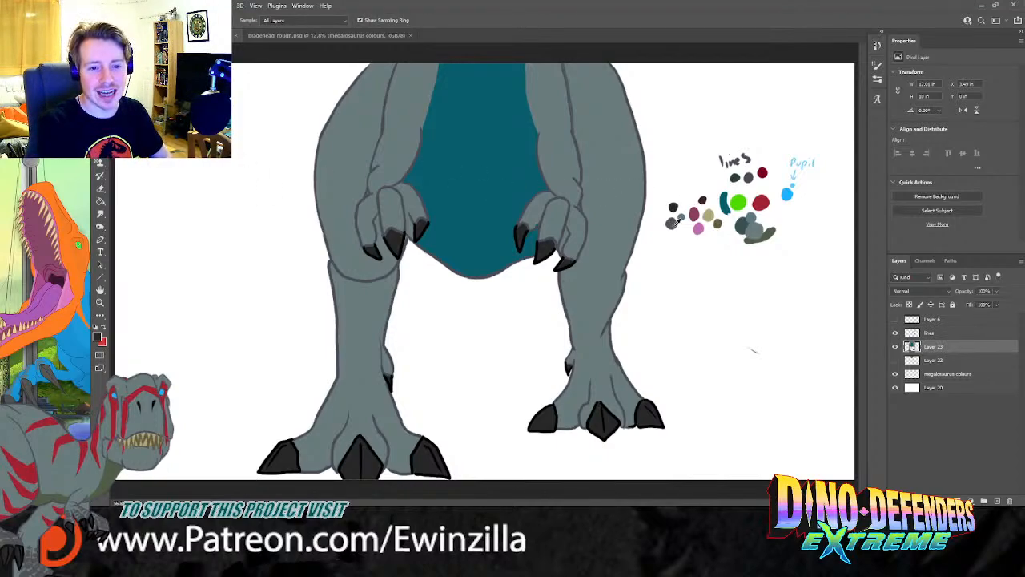
{"action": "left_click", "coordinate": [672, 223]}
{"action": "key", "text": "b"}
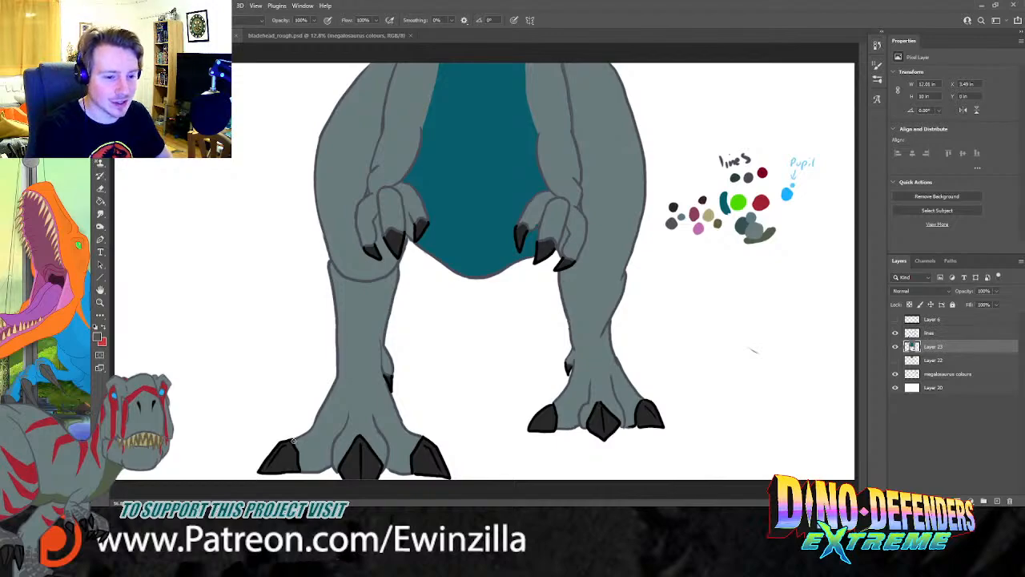
{"action": "mouse_move", "coordinate": [306, 434]}
{"action": "left_mouse_down"}
{"action": "mouse_move", "coordinate": [317, 440]}
{"action": "mouse_move", "coordinate": [318, 418]}
{"action": "mouse_move", "coordinate": [330, 421]}
{"action": "mouse_move", "coordinate": [324, 410]}
{"action": "mouse_move", "coordinate": [328, 419]}
{"action": "mouse_move", "coordinate": [339, 374]}
{"action": "mouse_move", "coordinate": [391, 371]}
{"action": "mouse_move", "coordinate": [387, 355]}
{"action": "left_mouse_up"}
{"action": "mouse_move", "coordinate": [343, 433]}
{"action": "left_mouse_down"}
{"action": "mouse_move", "coordinate": [341, 453]}
{"action": "mouse_move", "coordinate": [356, 433]}
{"action": "mouse_move", "coordinate": [381, 453]}
{"action": "mouse_move", "coordinate": [363, 428]}
{"action": "mouse_move", "coordinate": [343, 447]}
{"action": "mouse_move", "coordinate": [344, 436]}
{"action": "mouse_move", "coordinate": [377, 440]}
{"action": "mouse_move", "coordinate": [360, 433]}
{"action": "mouse_move", "coordinate": [369, 418]}
{"action": "mouse_move", "coordinate": [352, 421]}
{"action": "mouse_move", "coordinate": [365, 409]}
{"action": "mouse_move", "coordinate": [362, 376]}
{"action": "left_mouse_up"}
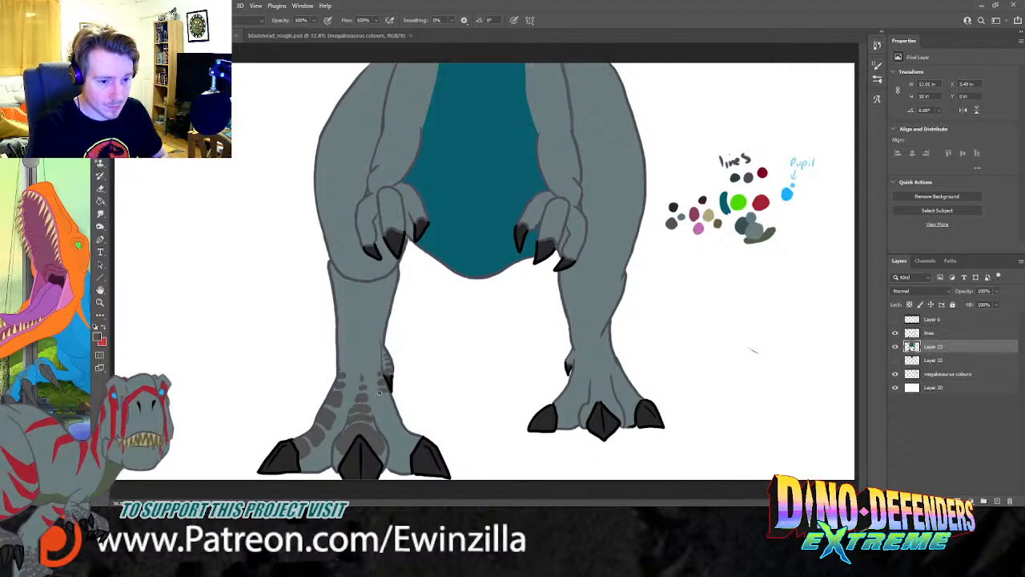
{"action": "mouse_move", "coordinate": [384, 408]}
{"action": "left_mouse_down"}
{"action": "mouse_move", "coordinate": [398, 449]}
{"action": "mouse_move", "coordinate": [415, 440]}
{"action": "left_mouse_up"}
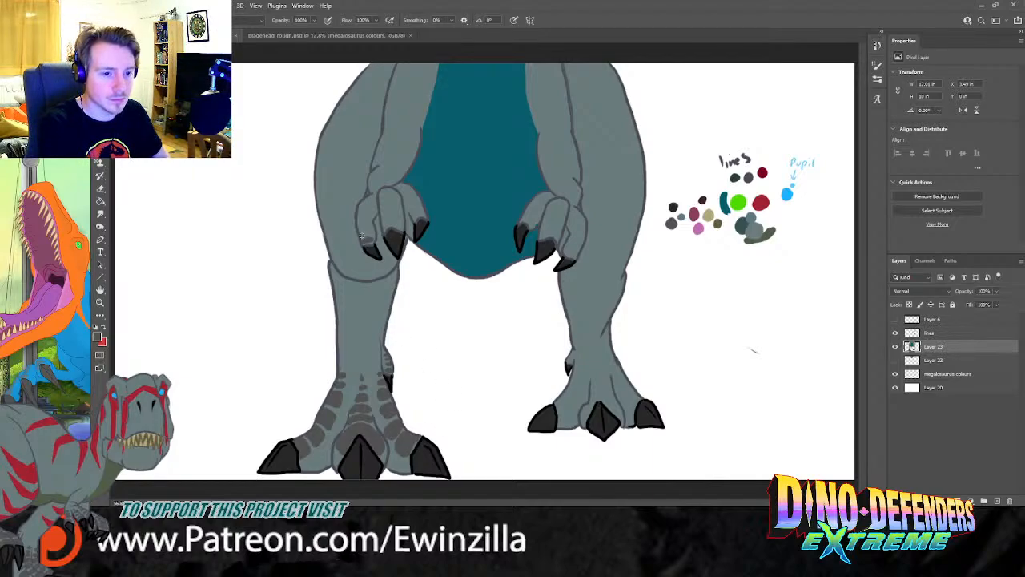
Step: Paint the same dark scale bands along the fingers of both hands and the inner toe of the foot nearest the palette
{"action": "mouse_move", "coordinate": [363, 224]}
{"action": "left_mouse_down"}
{"action": "mouse_move", "coordinate": [370, 197]}
{"action": "mouse_move", "coordinate": [389, 195]}
{"action": "mouse_move", "coordinate": [385, 228]}
{"action": "mouse_move", "coordinate": [397, 226]}
{"action": "left_mouse_up"}
{"action": "mouse_move", "coordinate": [407, 189]}
{"action": "left_mouse_down"}
{"action": "mouse_move", "coordinate": [421, 213]}
{"action": "mouse_move", "coordinate": [408, 210]}
{"action": "left_mouse_up"}
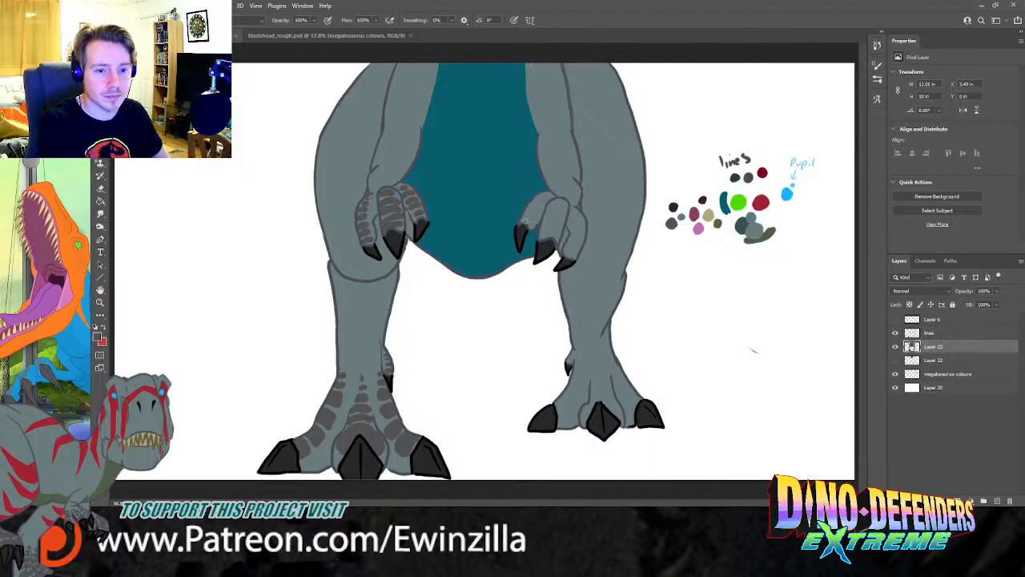
{"action": "left_click_drag", "start_coordinate": [524, 215], "coordinate": [553, 197]}
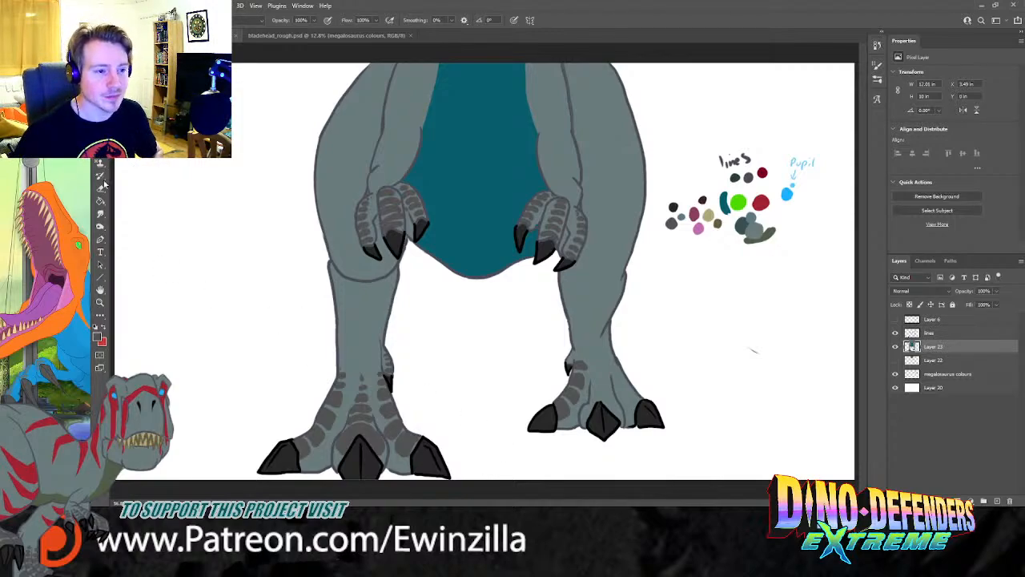
{"action": "key", "text": "x"}
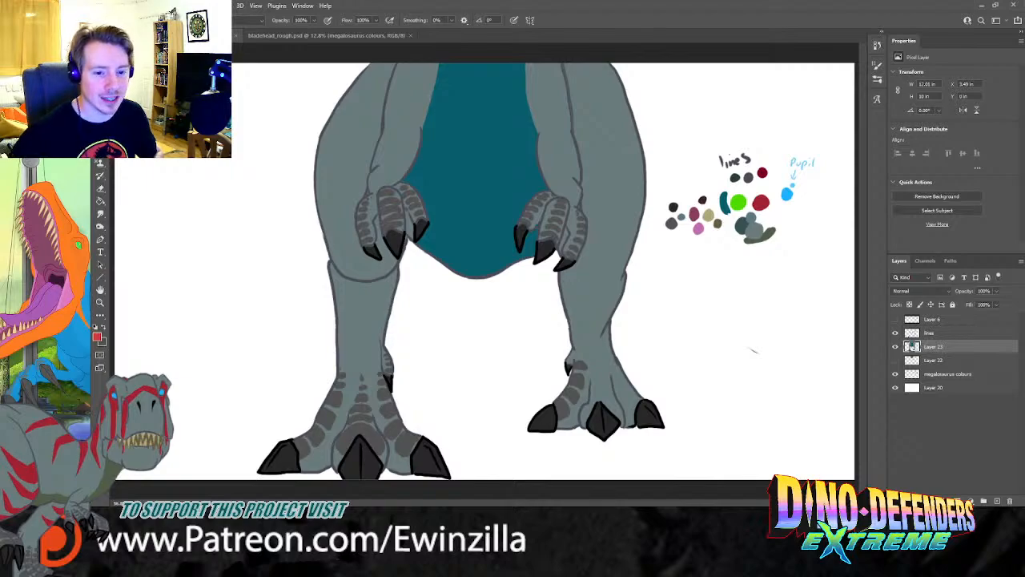
{"action": "mouse_move", "coordinate": [555, 405]}
{"action": "left_mouse_down"}
{"action": "mouse_move", "coordinate": [531, 420]}
{"action": "mouse_move", "coordinate": [555, 418]}
{"action": "mouse_move", "coordinate": [548, 428]}
{"action": "mouse_move", "coordinate": [568, 430]}
{"action": "left_mouse_up"}
{"action": "key", "text": "ctrl+z"}
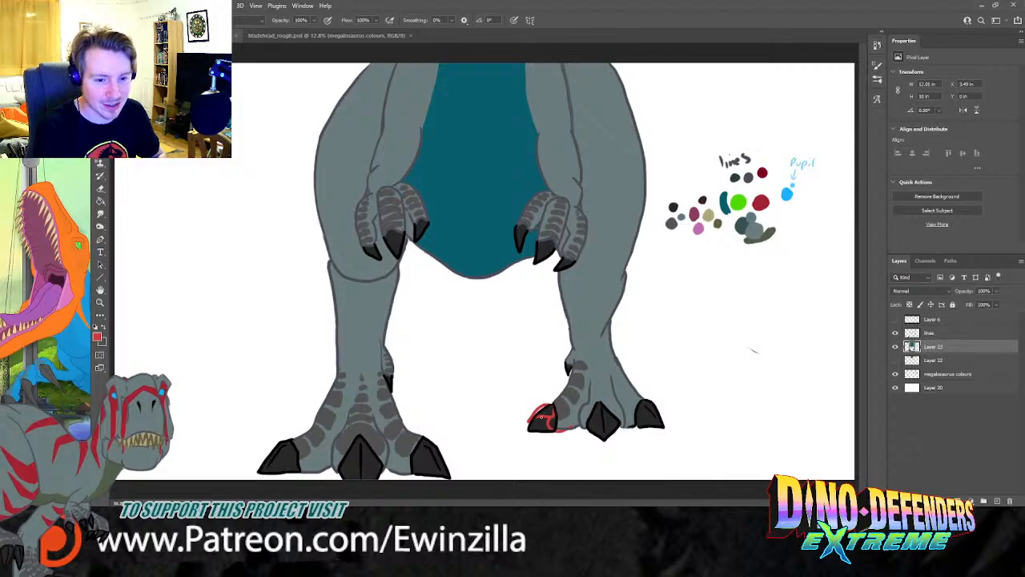
Step: Undo the red doodle on the toe claw and paint dark scale bands over the remaining toes of the foot nearest the palette
{"action": "key", "text": "ctrl+z"}
{"action": "key", "text": "ctrl+z"}
{"action": "key", "text": "ctrl+z"}
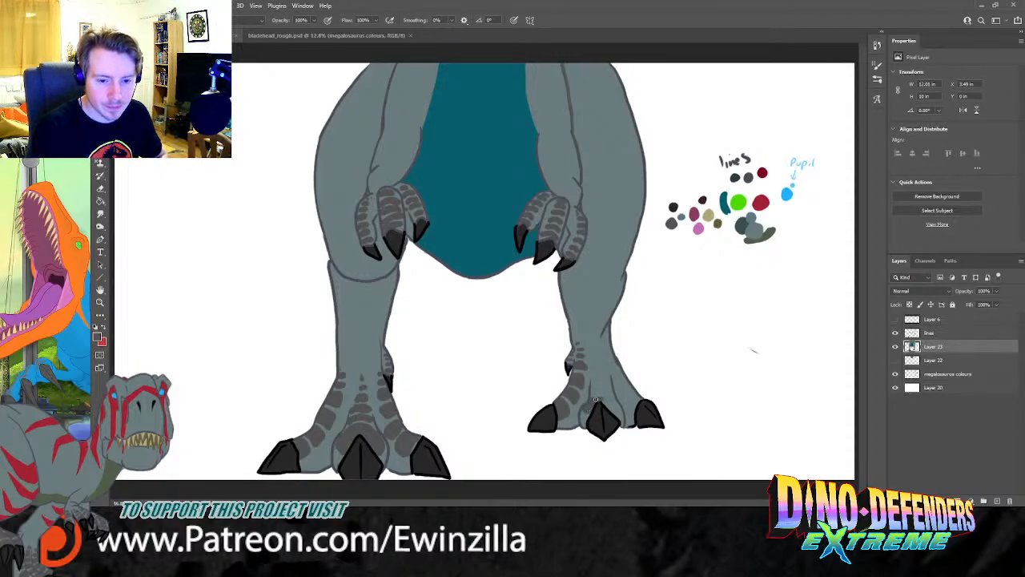
{"action": "left_click_drag", "start_coordinate": [592, 391], "coordinate": [607, 389]}
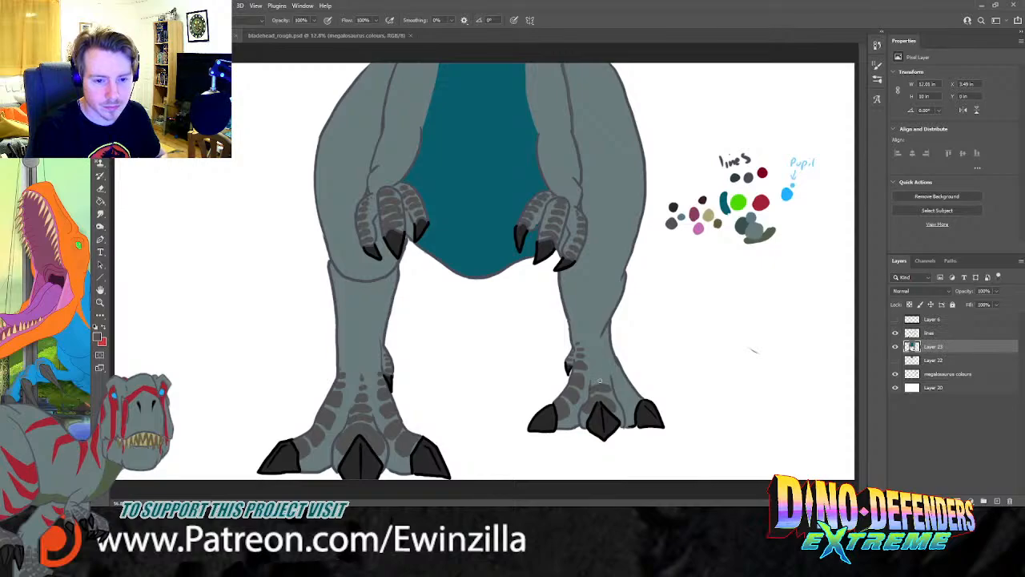
{"action": "mouse_move", "coordinate": [592, 383]}
{"action": "left_mouse_down"}
{"action": "mouse_move", "coordinate": [602, 375]}
{"action": "mouse_move", "coordinate": [593, 347]}
{"action": "left_mouse_up"}
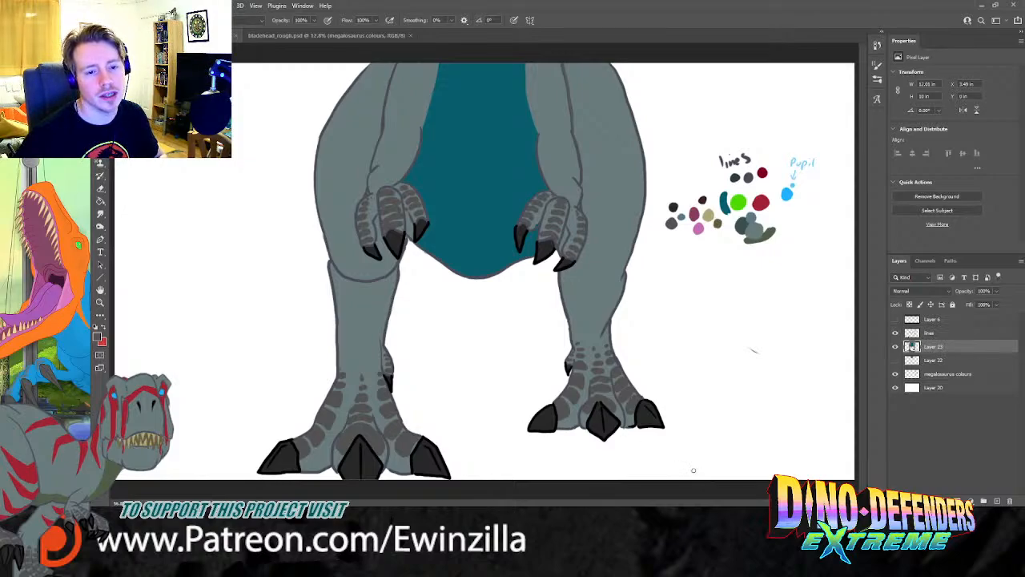
Step: Draw a short dark crease line across the knee of the leg nearest the palette
{"action": "key", "text": "i"}
{"action": "left_click_drag", "start_coordinate": [635, 261], "coordinate": [625, 272]}
{"action": "key", "text": "b"}
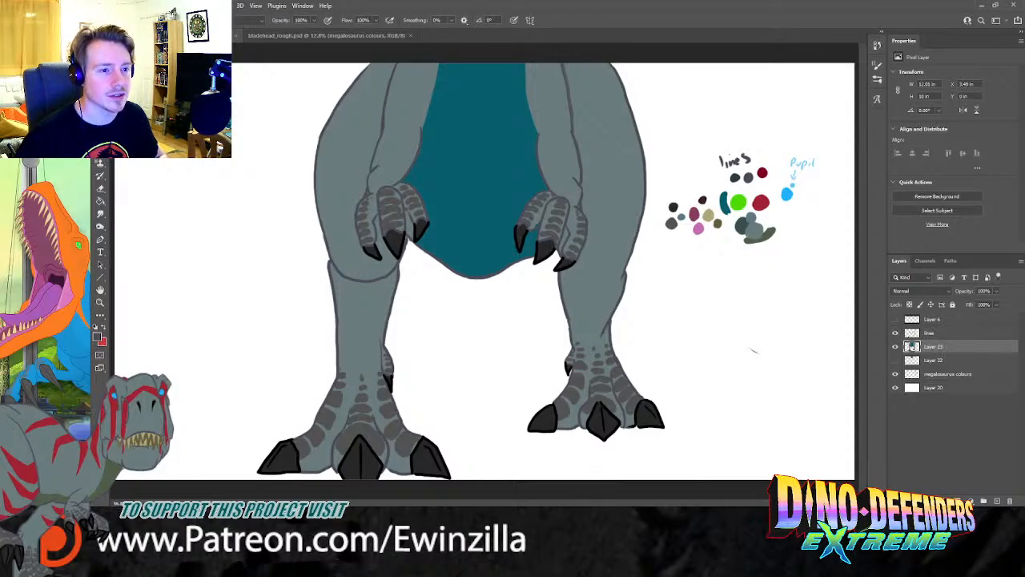
{"action": "mouse_move", "coordinate": [584, 266]}
{"action": "left_mouse_down"}
{"action": "mouse_move", "coordinate": [614, 273]}
{"action": "mouse_move", "coordinate": [619, 263]}
{"action": "left_mouse_up"}
{"action": "key", "text": "ctrl+z"}
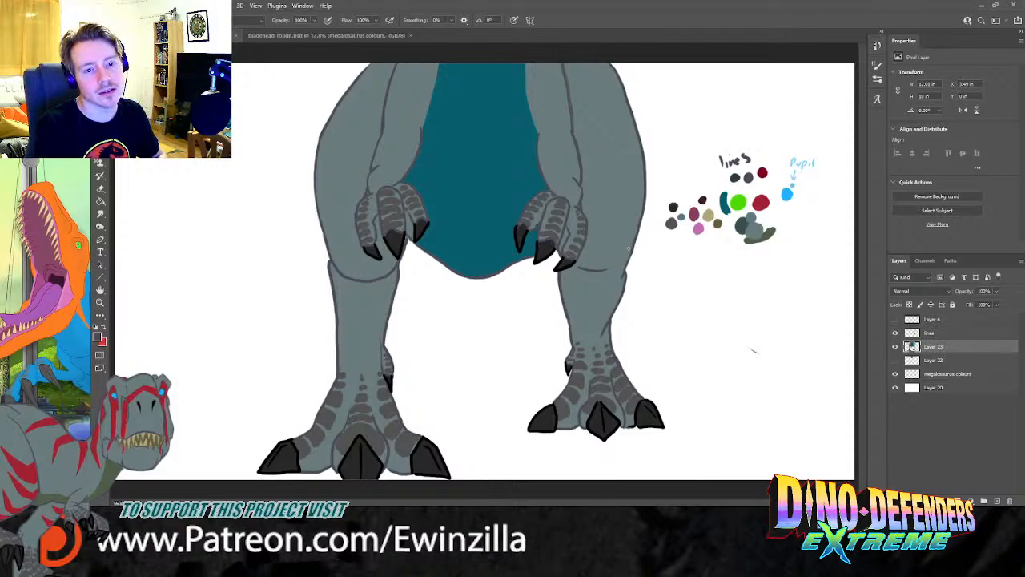
{"action": "key", "text": "z"}
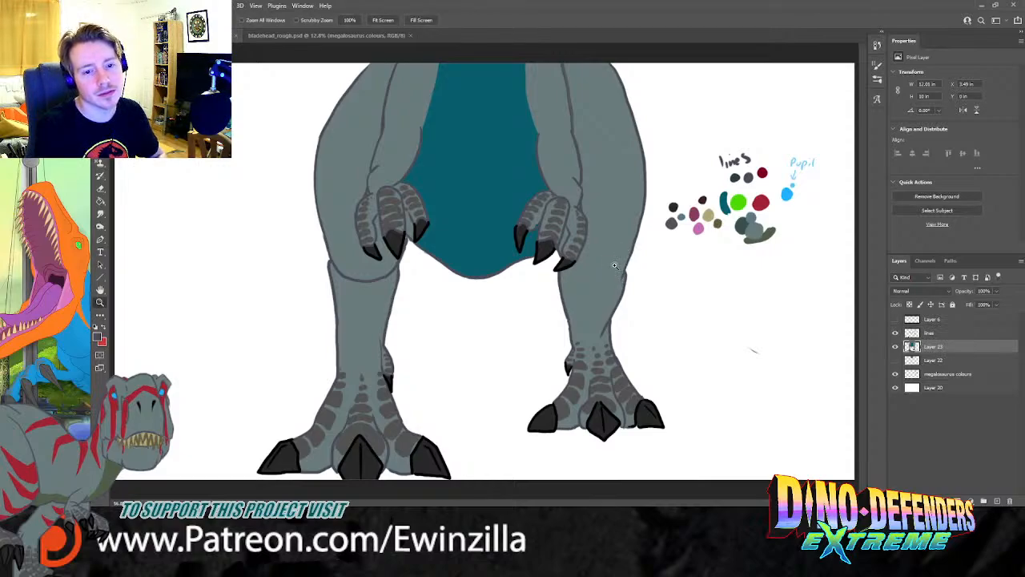
{"action": "key", "text": "b"}
{"action": "left_click_drag", "start_coordinate": [583, 273], "coordinate": [606, 271]}
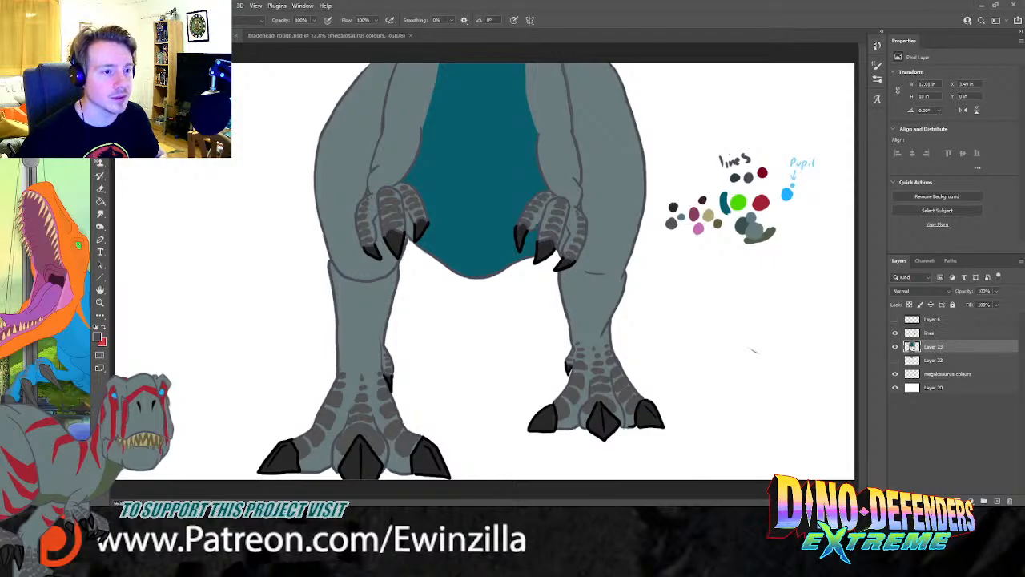
Step: Sample the bright green swatch and paint a filled curved stripe just above the knee of the leg farther from the palette
{"action": "left_click", "coordinate": [738, 202], "text": "alt"}
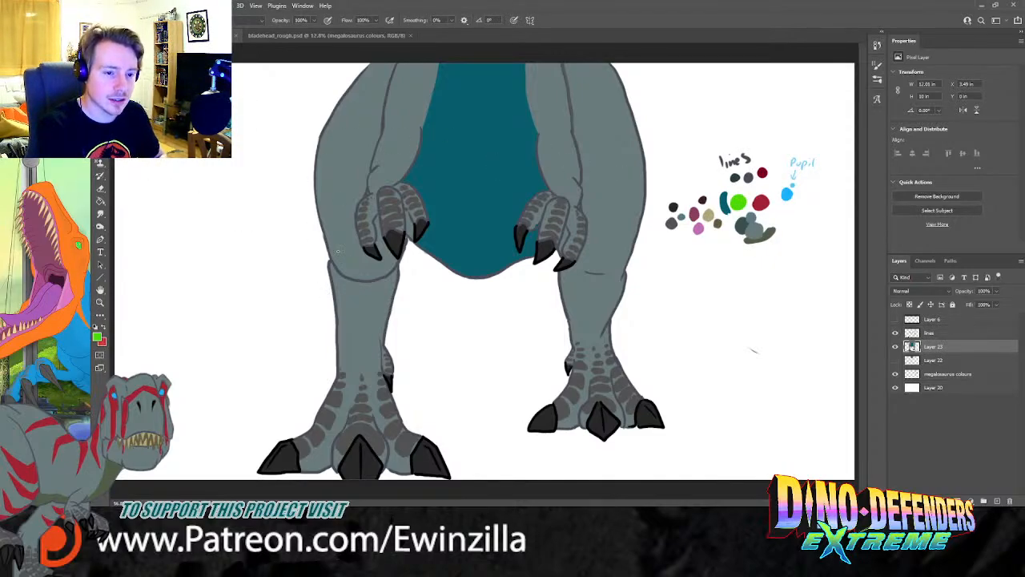
{"action": "left_click_drag", "start_coordinate": [327, 234], "coordinate": [361, 260]}
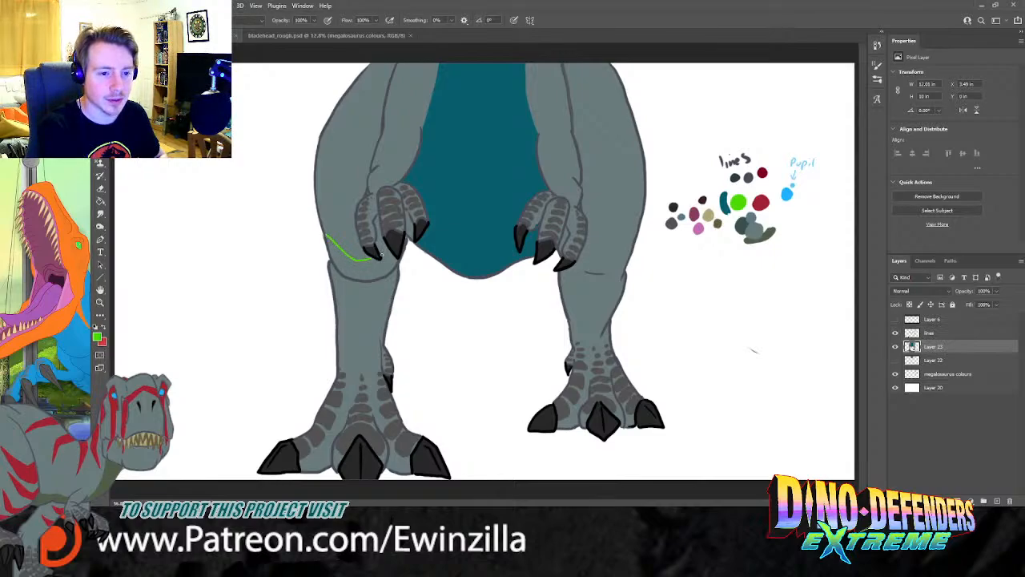
{"action": "mouse_move", "coordinate": [391, 255]}
{"action": "left_mouse_down"}
{"action": "mouse_move", "coordinate": [352, 278]}
{"action": "mouse_move", "coordinate": [327, 238]}
{"action": "mouse_move", "coordinate": [346, 270]}
{"action": "mouse_move", "coordinate": [389, 257]}
{"action": "left_mouse_up"}
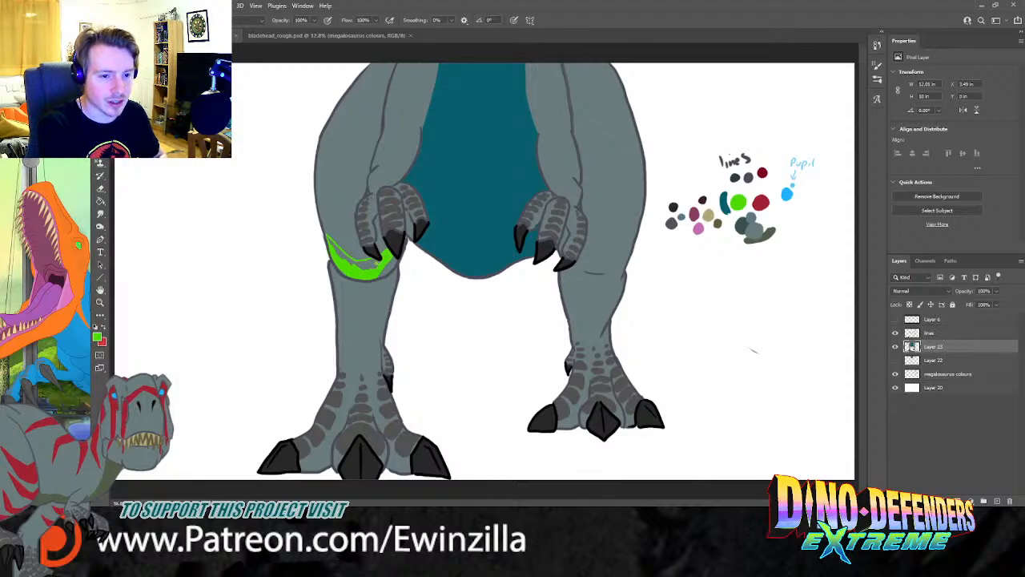
{"action": "left_click_drag", "start_coordinate": [369, 261], "coordinate": [360, 264]}
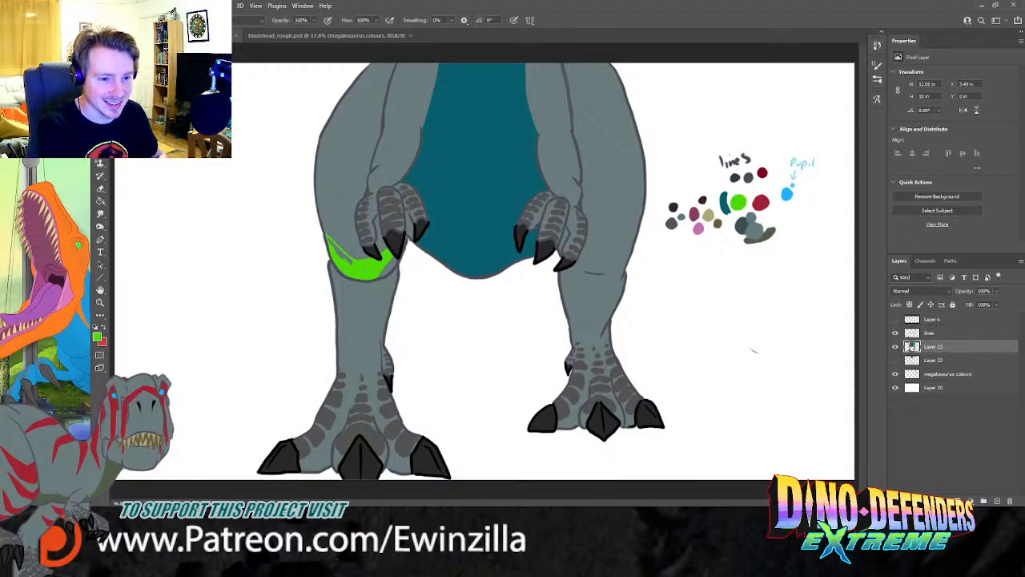
{"action": "left_click_drag", "start_coordinate": [329, 239], "coordinate": [333, 245]}
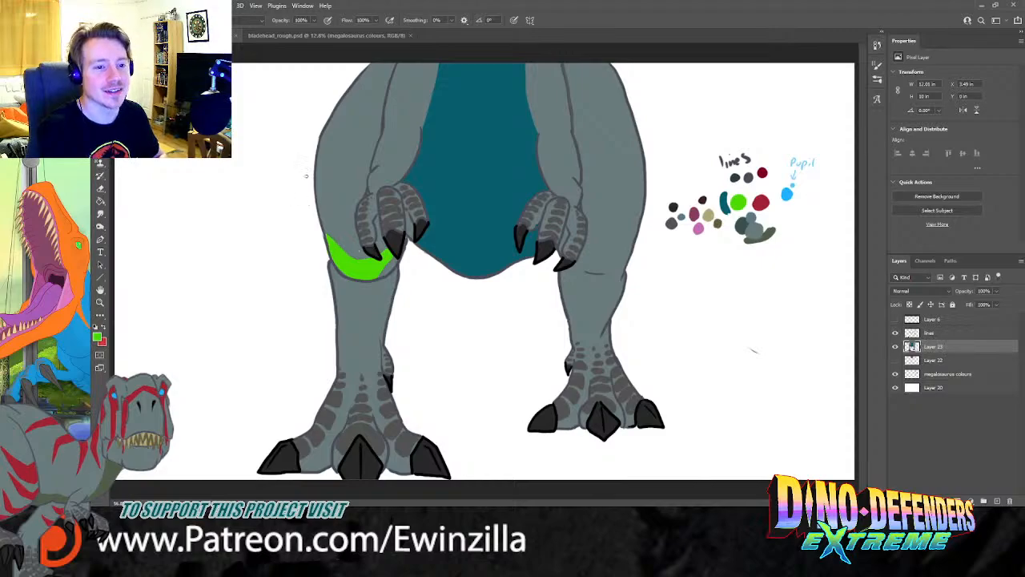
{"action": "mouse_move", "coordinate": [318, 182]}
{"action": "left_mouse_down"}
{"action": "mouse_move", "coordinate": [354, 224]}
{"action": "mouse_move", "coordinate": [379, 218]}
{"action": "left_mouse_up"}
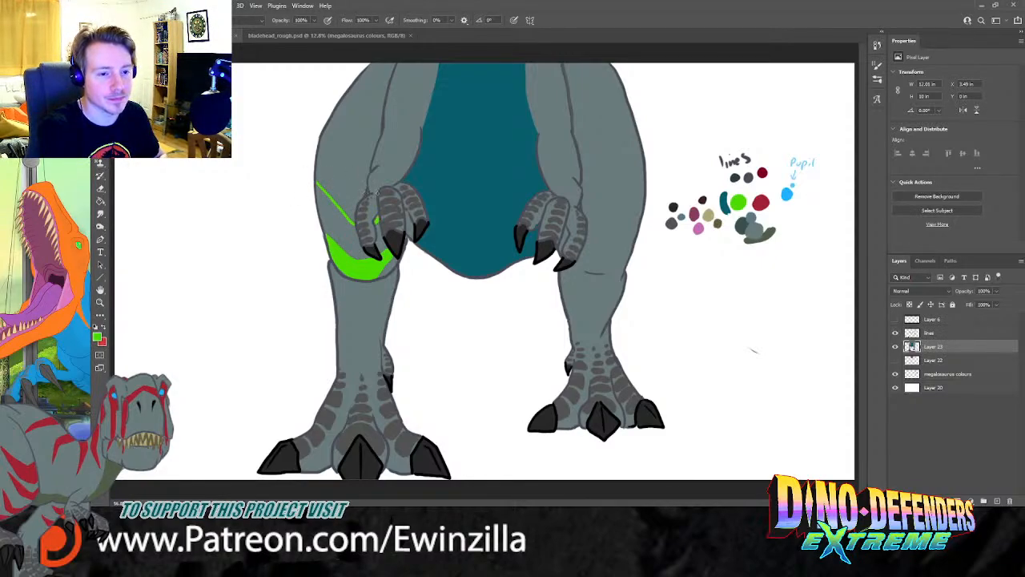
{"action": "mouse_move", "coordinate": [316, 168]}
{"action": "left_mouse_down"}
{"action": "mouse_move", "coordinate": [349, 179]}
{"action": "mouse_move", "coordinate": [370, 171]}
{"action": "left_mouse_up"}
{"action": "left_click_drag", "start_coordinate": [331, 119], "coordinate": [379, 137]}
{"action": "mouse_move", "coordinate": [340, 104]}
{"action": "left_mouse_down"}
{"action": "mouse_move", "coordinate": [380, 106]}
{"action": "mouse_move", "coordinate": [350, 107]}
{"action": "mouse_move", "coordinate": [381, 119]}
{"action": "left_mouse_up"}
{"action": "key", "text": "ctrl+z"}
{"action": "key", "text": "ctrl+z"}
{"action": "key", "text": "ctrl+z"}
{"action": "key", "text": "ctrl+z"}
{"action": "key", "text": "ctrl+z"}
{"action": "key", "text": "ctrl+z"}
{"action": "key", "text": "ctrl+z"}
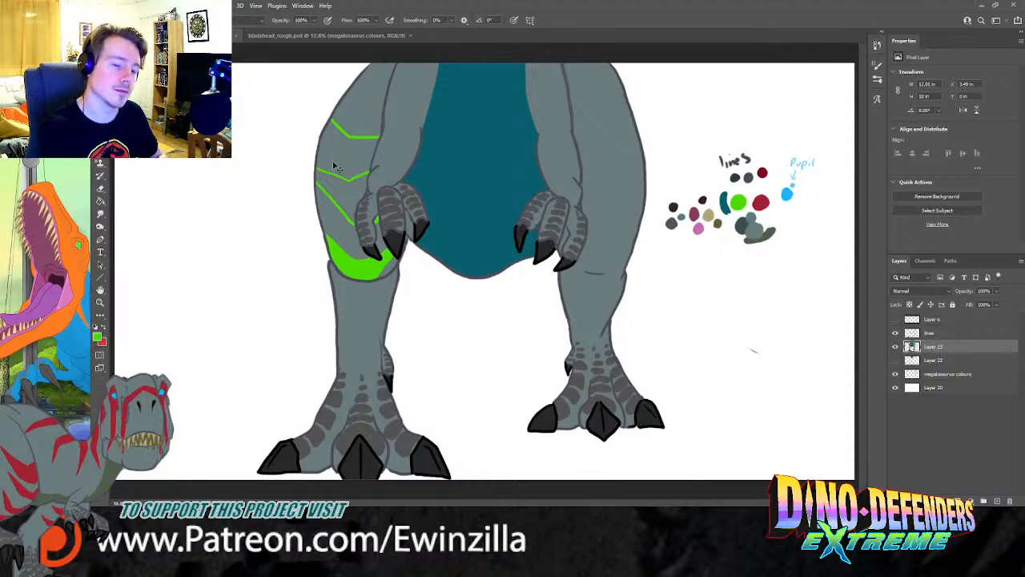
{"action": "key", "text": "ctrl+z"}
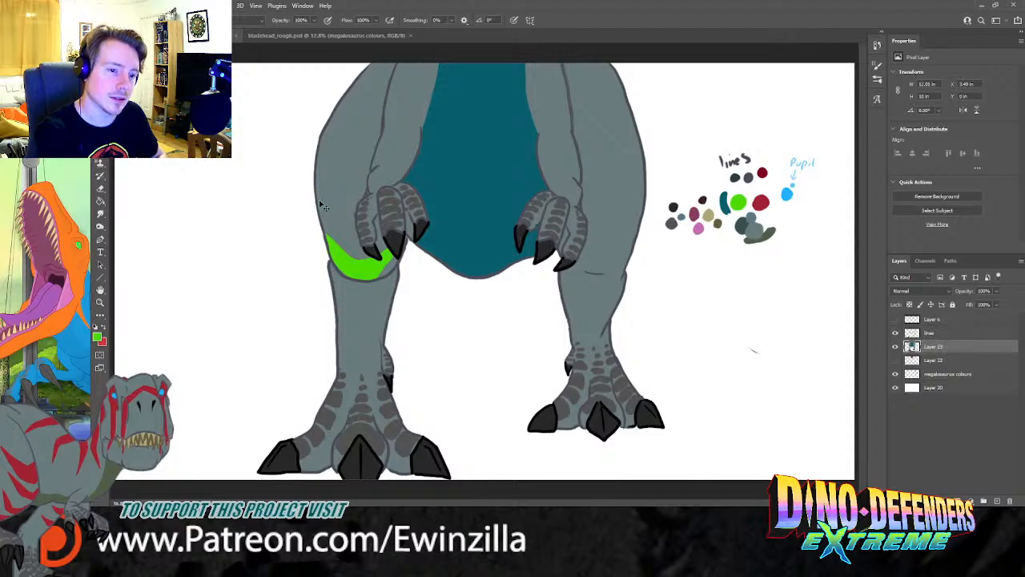
Step: Outline and fill a second green stripe across the middle of that thigh, continuing it between the fingers of the hand
{"action": "left_click_drag", "start_coordinate": [317, 196], "coordinate": [347, 217]}
{"action": "mouse_move", "coordinate": [315, 171]}
{"action": "left_mouse_down"}
{"action": "mouse_move", "coordinate": [348, 188]}
{"action": "mouse_move", "coordinate": [369, 174]}
{"action": "mouse_move", "coordinate": [326, 184]}
{"action": "mouse_move", "coordinate": [350, 190]}
{"action": "left_mouse_up"}
{"action": "key", "text": "ctrl+z"}
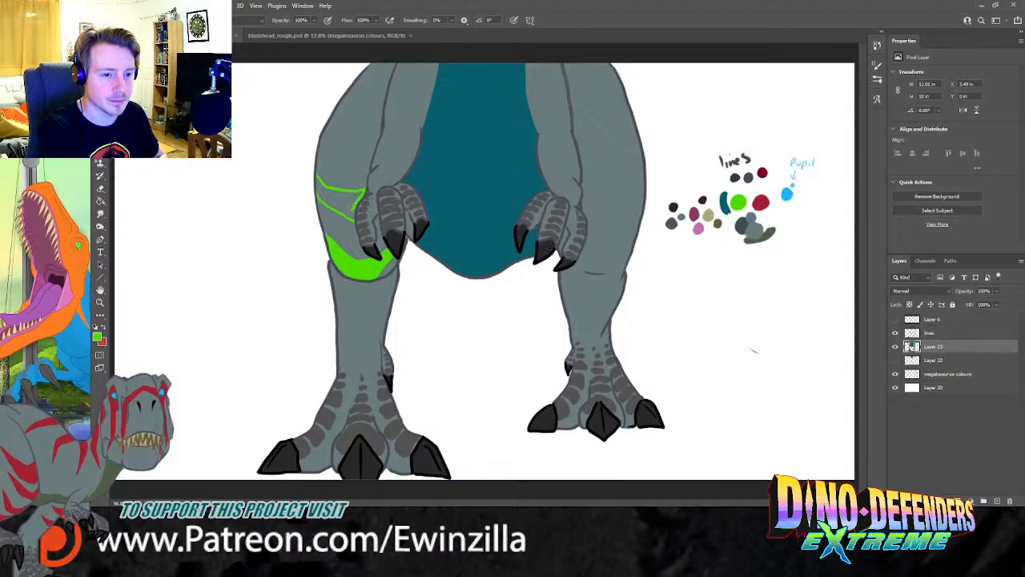
{"action": "left_click", "coordinate": [375, 218]}
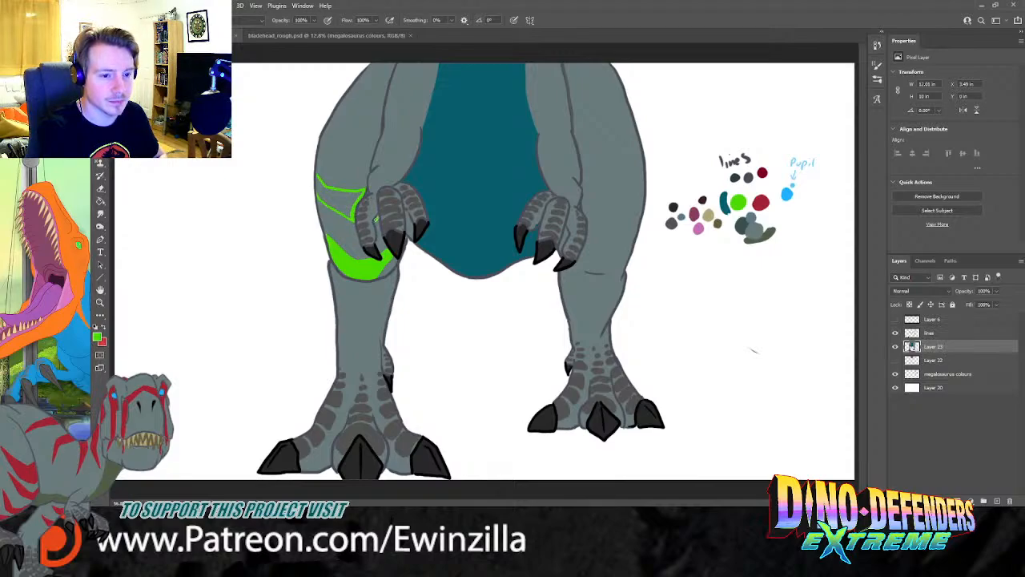
{"action": "mouse_move", "coordinate": [318, 176]}
{"action": "left_mouse_down"}
{"action": "mouse_move", "coordinate": [318, 191]}
{"action": "mouse_move", "coordinate": [361, 192]}
{"action": "mouse_move", "coordinate": [350, 210]}
{"action": "mouse_move", "coordinate": [333, 205]}
{"action": "mouse_move", "coordinate": [350, 214]}
{"action": "mouse_move", "coordinate": [320, 199]}
{"action": "mouse_move", "coordinate": [341, 197]}
{"action": "left_mouse_up"}
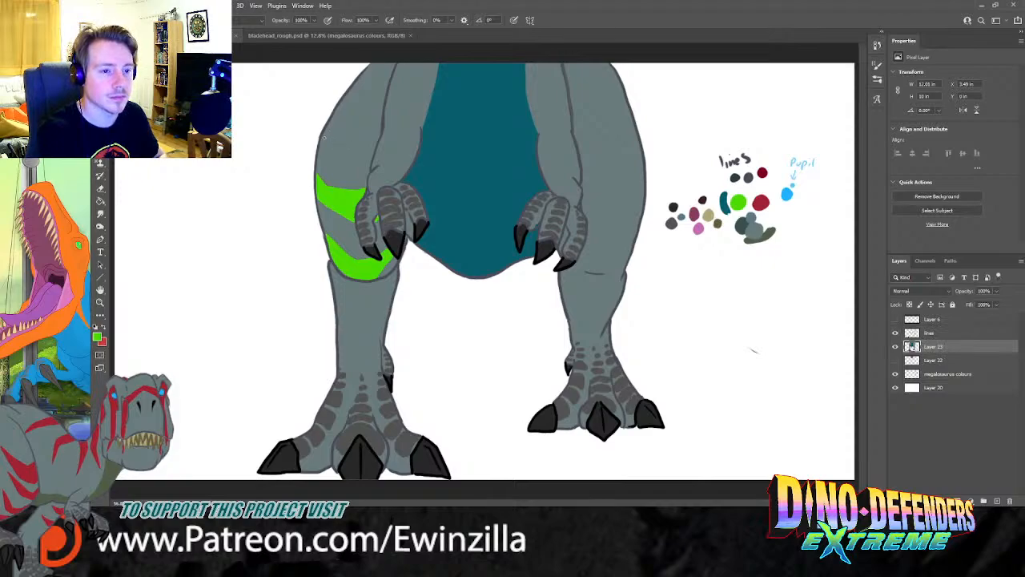
Step: Paint a small pointed green marking along the outer edge of each upper arm
{"action": "mouse_move", "coordinate": [322, 137]}
{"action": "left_mouse_down"}
{"action": "mouse_move", "coordinate": [343, 166]}
{"action": "mouse_move", "coordinate": [372, 153]}
{"action": "left_mouse_up"}
{"action": "key", "text": "ctrl+z"}
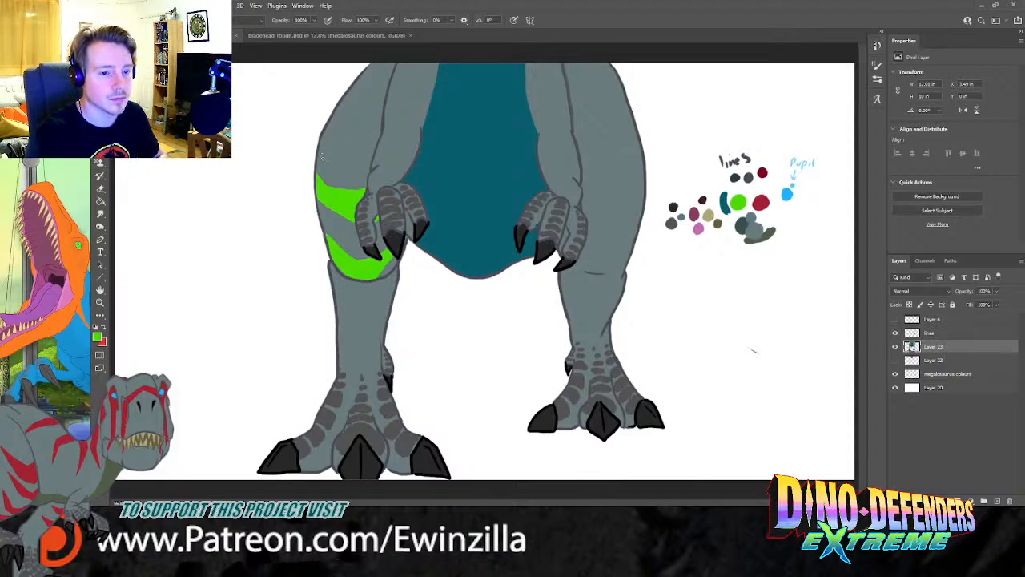
{"action": "mouse_move", "coordinate": [389, 64]}
{"action": "left_mouse_down"}
{"action": "mouse_move", "coordinate": [373, 82]}
{"action": "mouse_move", "coordinate": [399, 74]}
{"action": "left_mouse_up"}
{"action": "key", "text": "ctrl+z"}
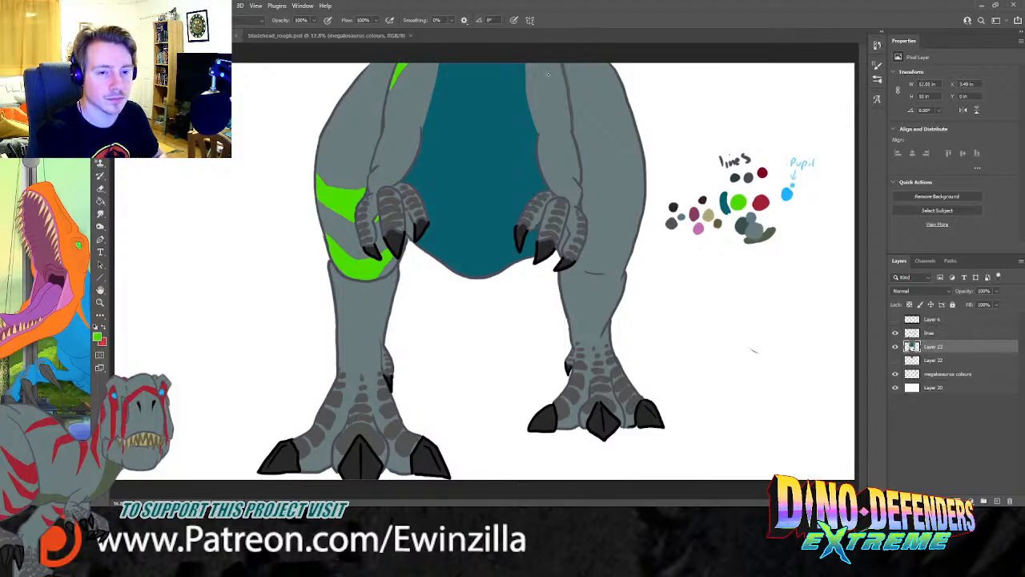
{"action": "mouse_move", "coordinate": [551, 61]}
{"action": "left_mouse_down"}
{"action": "mouse_move", "coordinate": [564, 85]}
{"action": "mouse_move", "coordinate": [552, 58]}
{"action": "left_mouse_up"}
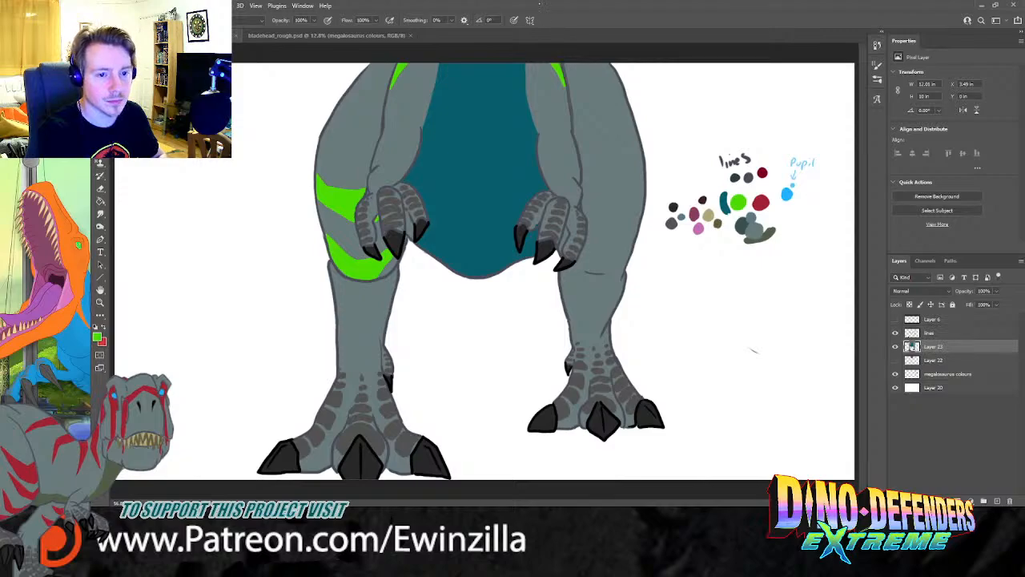
Step: Outline and fill a green chevron stripe across the upper thigh of the leg farther from the palette
{"action": "mouse_move", "coordinate": [323, 135]}
{"action": "left_mouse_down"}
{"action": "mouse_move", "coordinate": [355, 162]}
{"action": "mouse_move", "coordinate": [373, 157]}
{"action": "left_mouse_up"}
{"action": "mouse_move", "coordinate": [334, 121]}
{"action": "left_mouse_down"}
{"action": "mouse_move", "coordinate": [360, 138]}
{"action": "mouse_move", "coordinate": [377, 130]}
{"action": "mouse_move", "coordinate": [372, 155]}
{"action": "mouse_move", "coordinate": [341, 157]}
{"action": "left_mouse_up"}
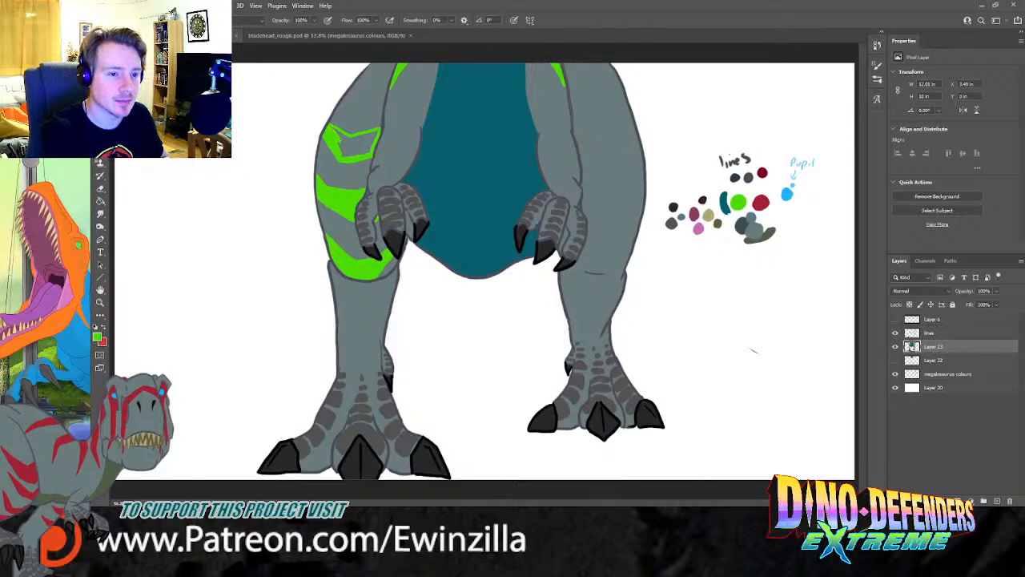
{"action": "mouse_move", "coordinate": [340, 145]}
{"action": "left_mouse_down"}
{"action": "mouse_move", "coordinate": [375, 138]}
{"action": "mouse_move", "coordinate": [360, 137]}
{"action": "left_mouse_up"}
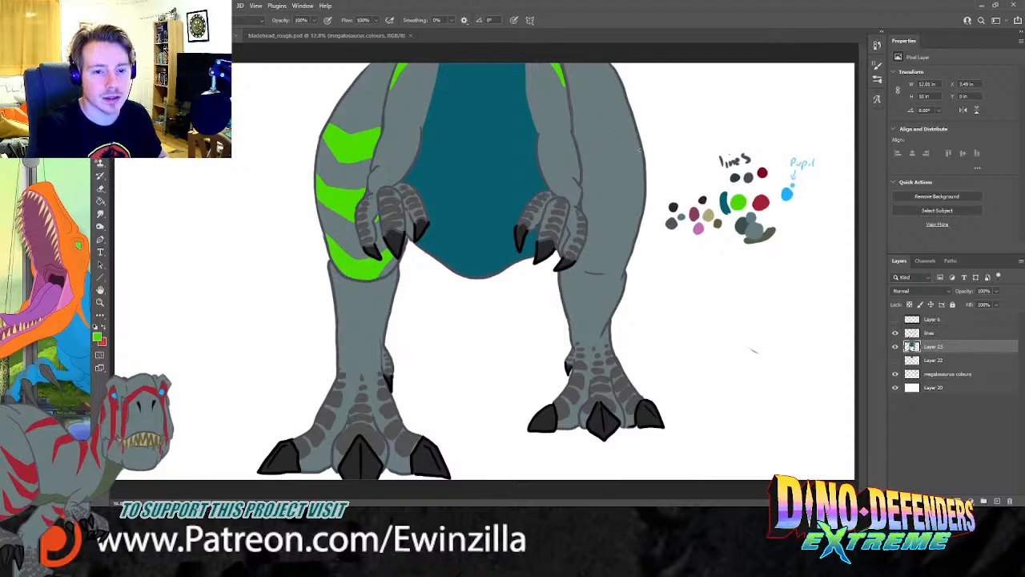
{"action": "mouse_move", "coordinate": [565, 68]}
{"action": "left_mouse_down"}
{"action": "mouse_move", "coordinate": [578, 115]}
{"action": "mouse_move", "coordinate": [565, 73]}
{"action": "left_mouse_up"}
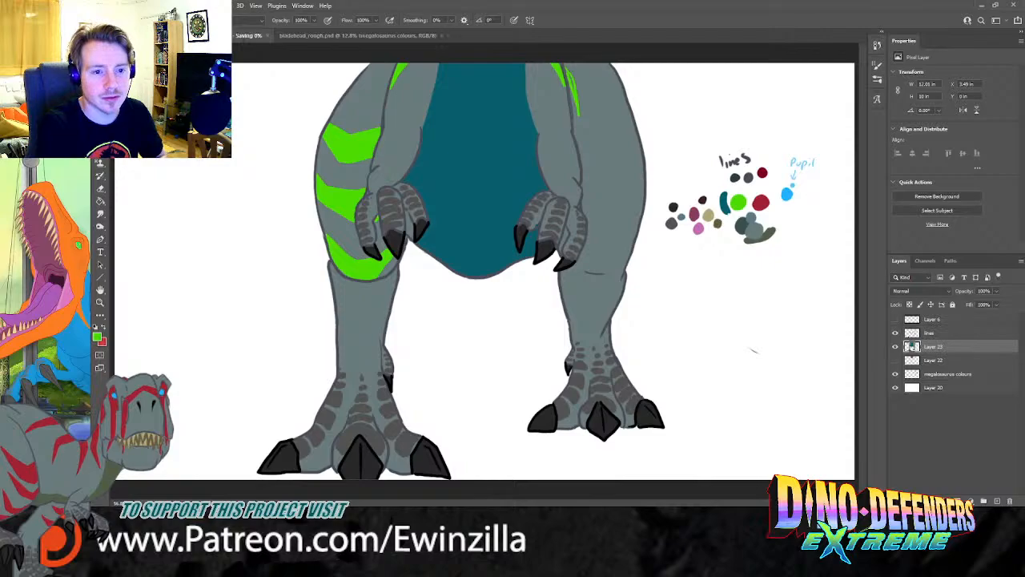
{"action": "key", "text": "z"}
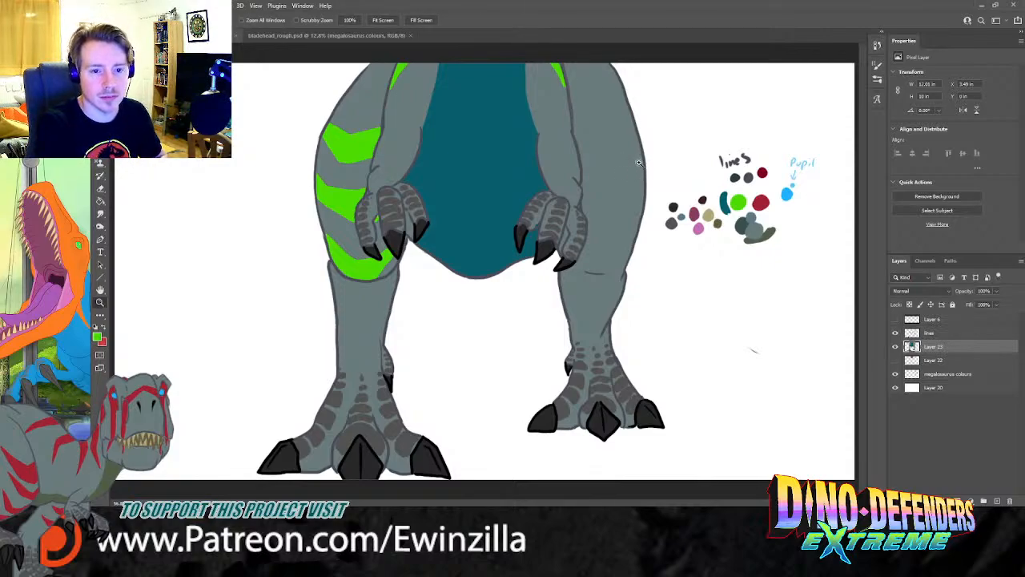
{"action": "key", "text": "b"}
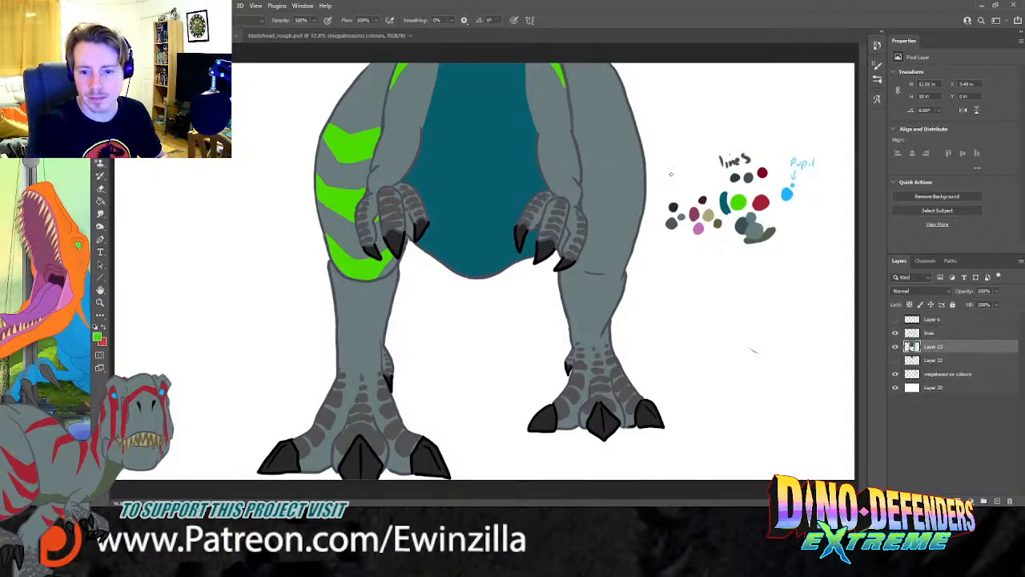
Step: Outline two green chevron stripes on the leg nearest the palette, one across the mid-thigh and one just above the knee
{"action": "mouse_move", "coordinate": [643, 173]}
{"action": "left_mouse_down"}
{"action": "mouse_move", "coordinate": [600, 198]}
{"action": "mouse_move", "coordinate": [584, 190]}
{"action": "mouse_move", "coordinate": [604, 229]}
{"action": "mouse_move", "coordinate": [643, 205]}
{"action": "left_mouse_up"}
{"action": "mouse_move", "coordinate": [629, 244]}
{"action": "left_mouse_down"}
{"action": "mouse_move", "coordinate": [576, 262]}
{"action": "mouse_move", "coordinate": [600, 275]}
{"action": "mouse_move", "coordinate": [630, 258]}
{"action": "left_mouse_up"}
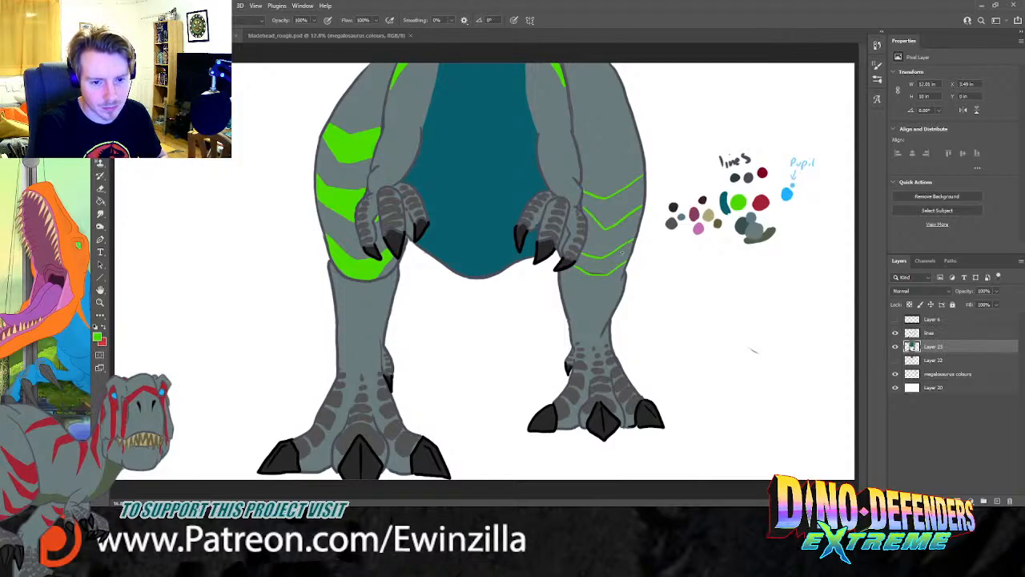
{"action": "mouse_move", "coordinate": [569, 280]}
{"action": "left_mouse_down"}
{"action": "mouse_move", "coordinate": [588, 298]}
{"action": "mouse_move", "coordinate": [617, 290]}
{"action": "mouse_move", "coordinate": [580, 289]}
{"action": "mouse_move", "coordinate": [591, 300]}
{"action": "mouse_move", "coordinate": [610, 289]}
{"action": "mouse_move", "coordinate": [574, 285]}
{"action": "left_mouse_up"}
{"action": "key", "text": "ctrl+z"}
{"action": "key", "text": "ctrl+z"}
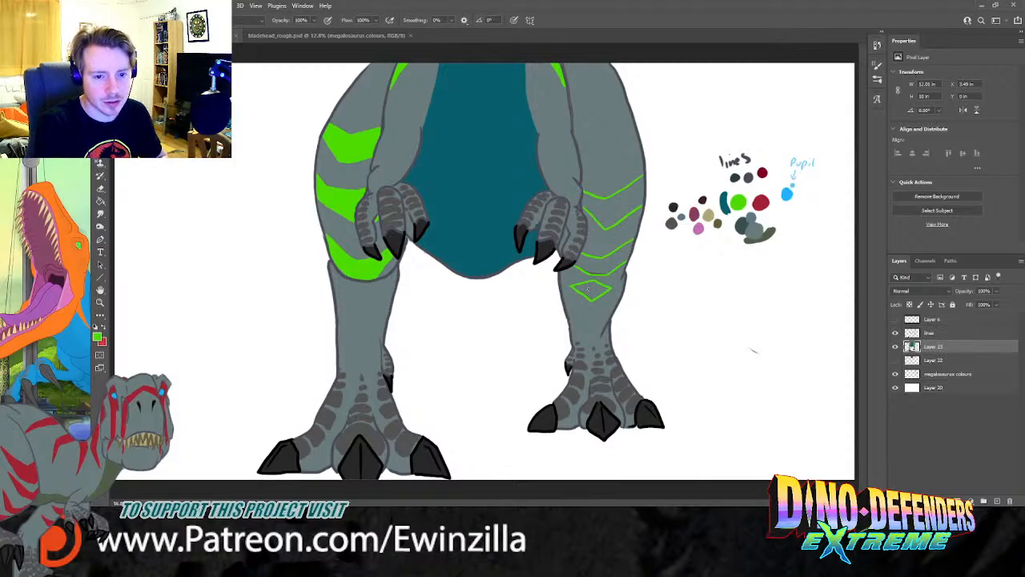
{"action": "key", "text": "ctrl+z"}
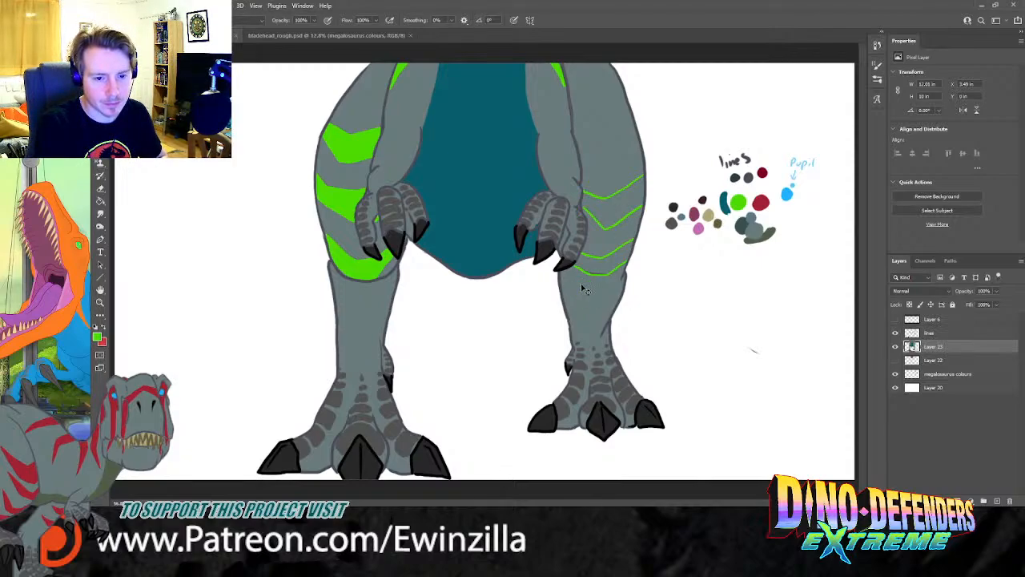
Step: Fill the chevron at that knee with green, extend its point downward, and start filling the outer end of the thigh chevron
{"action": "mouse_move", "coordinate": [583, 277]}
{"action": "left_mouse_down"}
{"action": "mouse_move", "coordinate": [623, 272]}
{"action": "mouse_move", "coordinate": [580, 272]}
{"action": "mouse_move", "coordinate": [593, 280]}
{"action": "mouse_move", "coordinate": [604, 275]}
{"action": "mouse_move", "coordinate": [578, 266]}
{"action": "mouse_move", "coordinate": [607, 274]}
{"action": "mouse_move", "coordinate": [630, 243]}
{"action": "mouse_move", "coordinate": [609, 265]}
{"action": "mouse_move", "coordinate": [618, 262]}
{"action": "mouse_move", "coordinate": [576, 267]}
{"action": "left_mouse_up"}
{"action": "key", "text": "ctrl+z"}
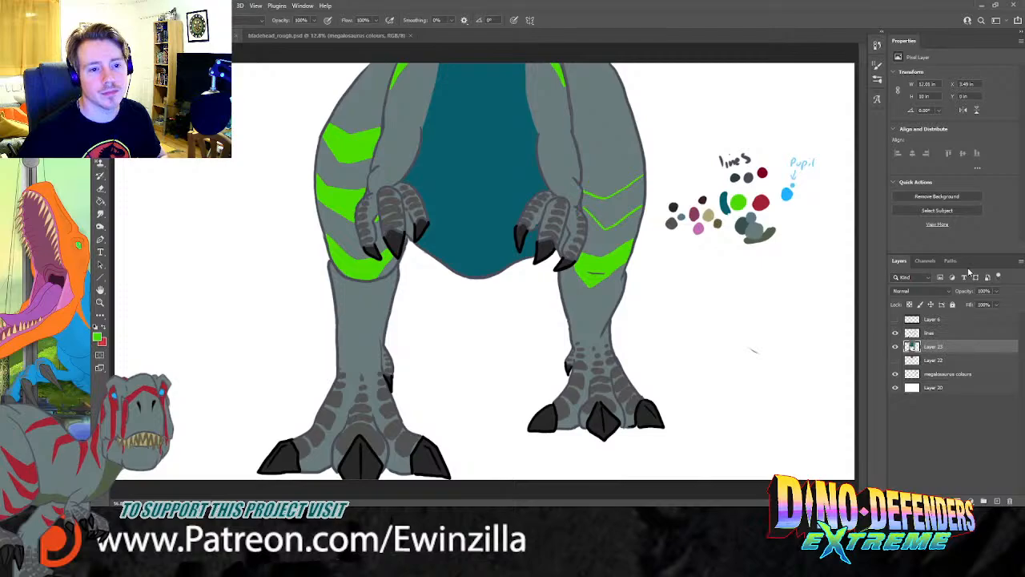
{"action": "mouse_move", "coordinate": [637, 194]}
{"action": "left_mouse_down"}
{"action": "mouse_move", "coordinate": [642, 181]}
{"action": "mouse_move", "coordinate": [640, 204]}
{"action": "mouse_move", "coordinate": [644, 192]}
{"action": "mouse_move", "coordinate": [607, 228]}
{"action": "mouse_move", "coordinate": [627, 196]}
{"action": "left_mouse_up"}
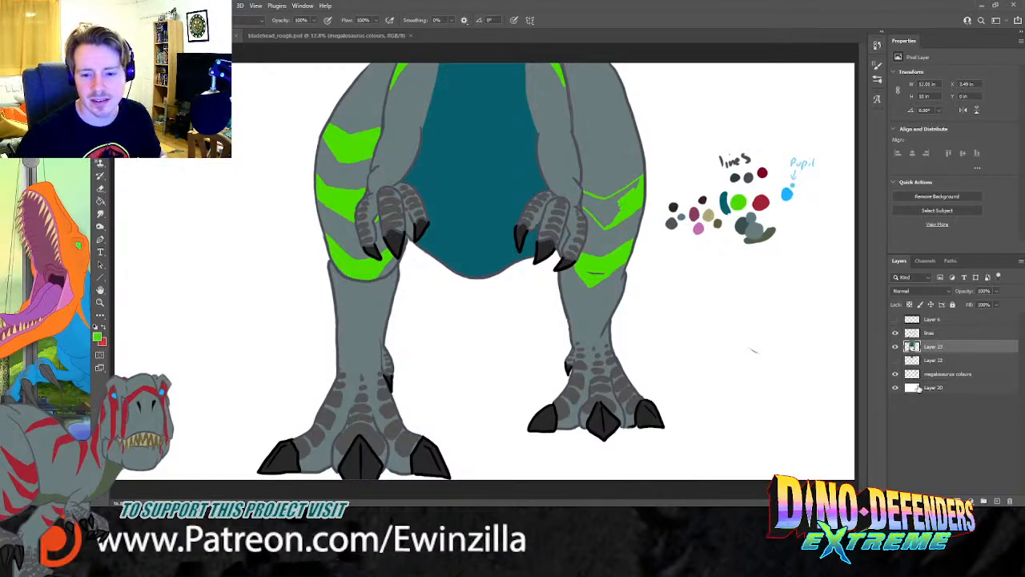
Step: Darken the white background on Layer 20 to a mid-grey
{"action": "left_click", "coordinate": [921, 388]}
{"action": "left_click", "coordinate": [257, 85]}
{"action": "left_click_drag", "start_coordinate": [779, 308], "coordinate": [758, 309]}
{"action": "left_click", "coordinate": [883, 210]}
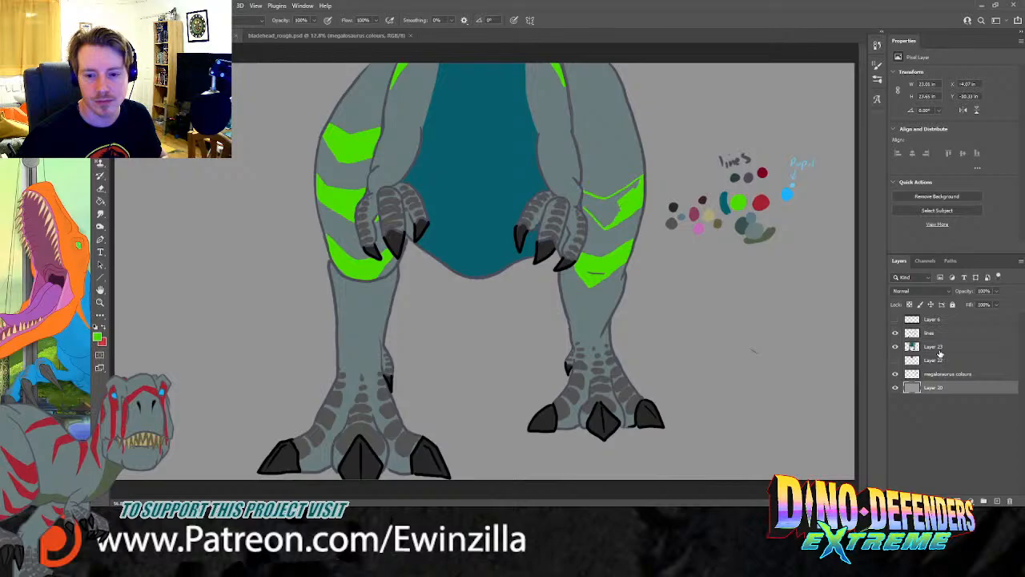
Step: Finish filling the mid-thigh chevron on the leg nearest the palette with green on Layer 23
{"action": "left_click", "coordinate": [941, 350]}
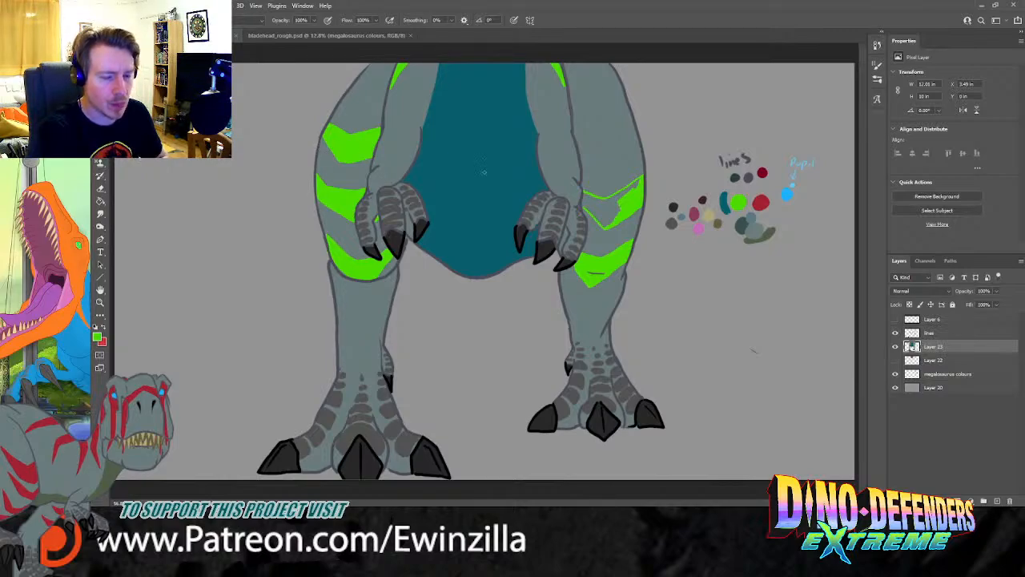
{"action": "left_click_drag", "start_coordinate": [601, 214], "coordinate": [609, 212]}
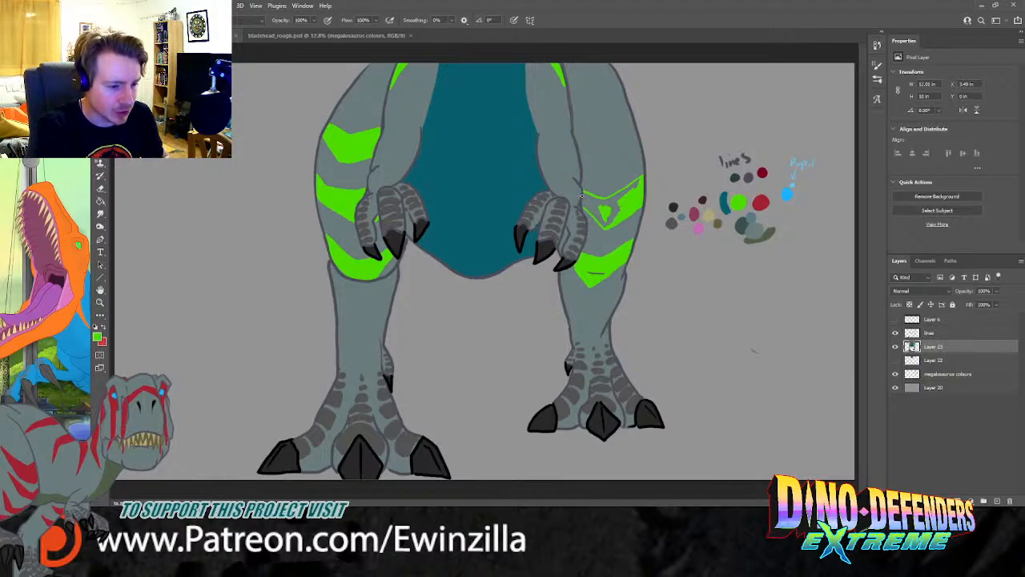
{"action": "mouse_move", "coordinate": [634, 189]}
{"action": "left_mouse_down"}
{"action": "mouse_move", "coordinate": [610, 186]}
{"action": "mouse_move", "coordinate": [610, 201]}
{"action": "mouse_move", "coordinate": [631, 193]}
{"action": "mouse_move", "coordinate": [614, 210]}
{"action": "mouse_move", "coordinate": [630, 203]}
{"action": "mouse_move", "coordinate": [597, 222]}
{"action": "left_mouse_up"}
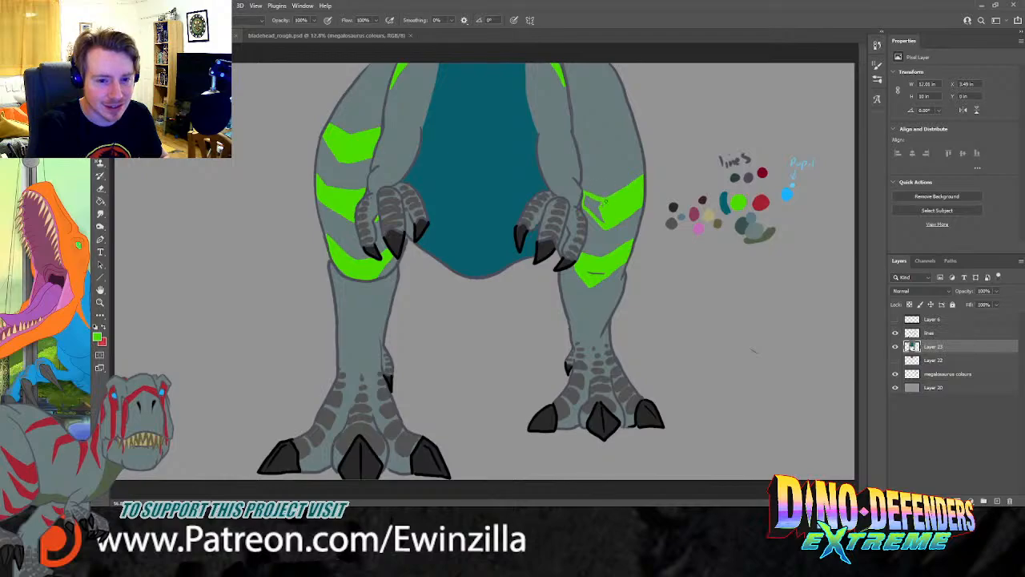
{"action": "mouse_move", "coordinate": [599, 207]}
{"action": "left_mouse_down"}
{"action": "mouse_move", "coordinate": [600, 221]}
{"action": "mouse_move", "coordinate": [586, 204]}
{"action": "left_mouse_up"}
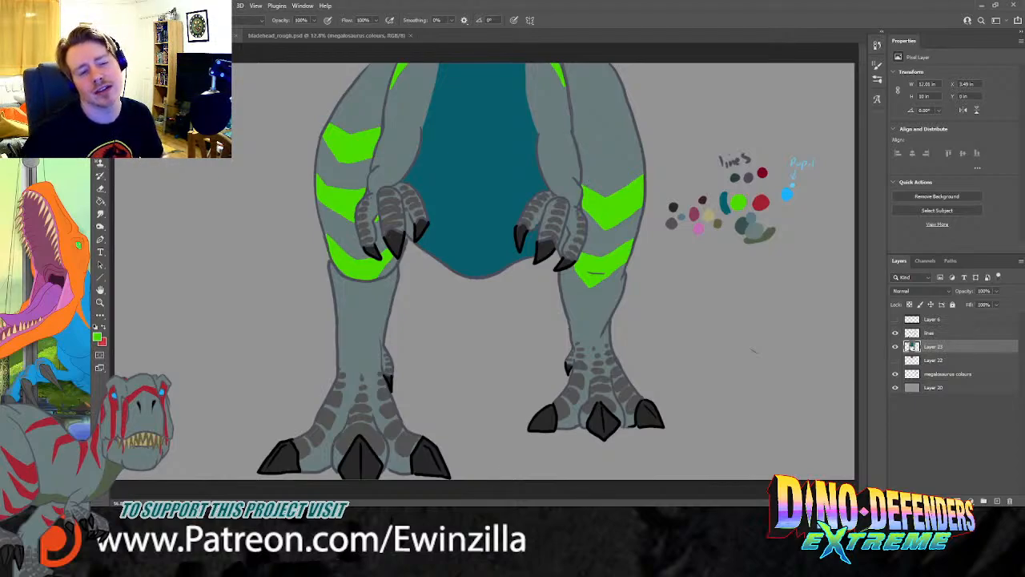
Step: Select the mid-thigh chevron, shift it down the leg with a slight rotation, and smudge grey body colour over the gap left above it
{"action": "key", "text": "l"}
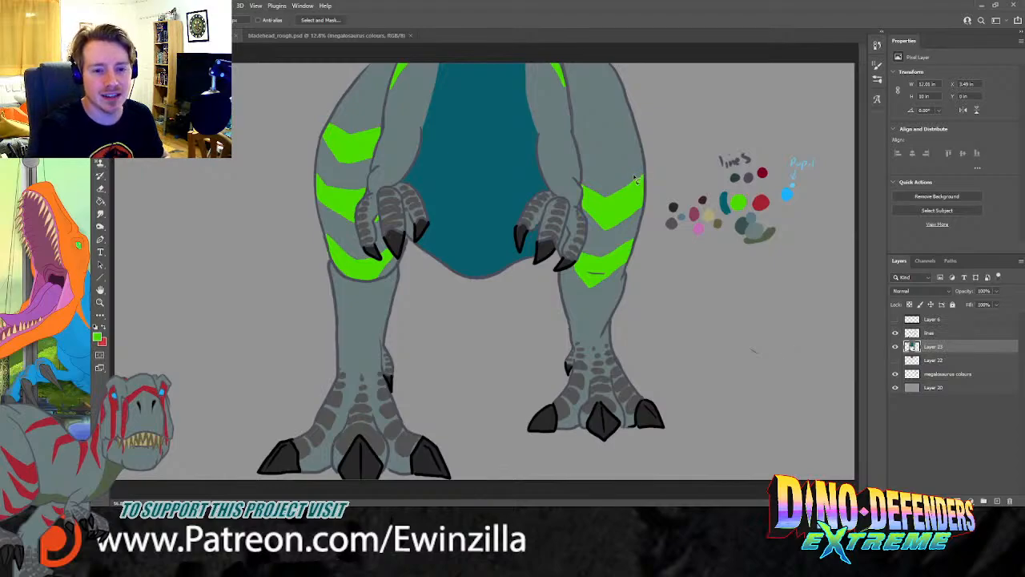
{"action": "mouse_move", "coordinate": [644, 175]}
{"action": "left_mouse_down"}
{"action": "mouse_move", "coordinate": [646, 208]}
{"action": "mouse_move", "coordinate": [607, 239]}
{"action": "mouse_move", "coordinate": [586, 218]}
{"action": "mouse_move", "coordinate": [585, 181]}
{"action": "left_mouse_up"}
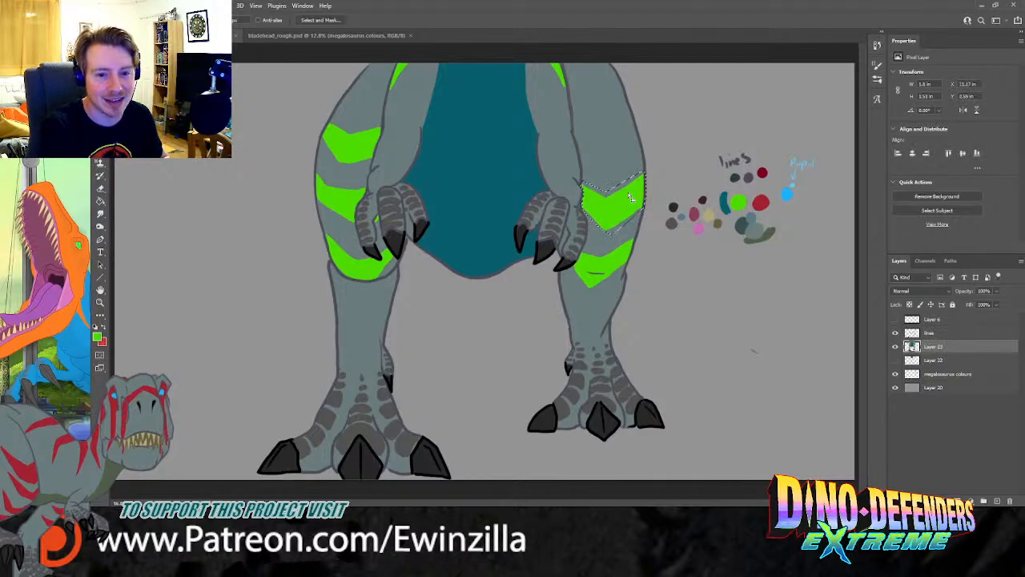
{"action": "key", "text": "v"}
{"action": "left_click_drag", "start_coordinate": [609, 216], "coordinate": [609, 232]}
{"action": "left_click_drag", "start_coordinate": [644, 186], "coordinate": [645, 190]}
{"action": "left_click_drag", "start_coordinate": [609, 250], "coordinate": [606, 249]}
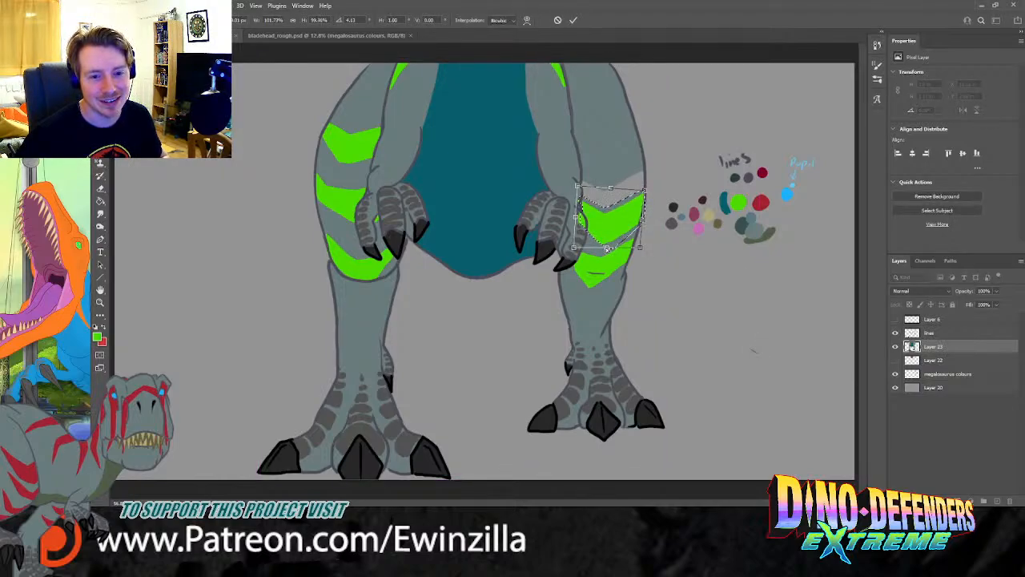
{"action": "key", "text": "Return"}
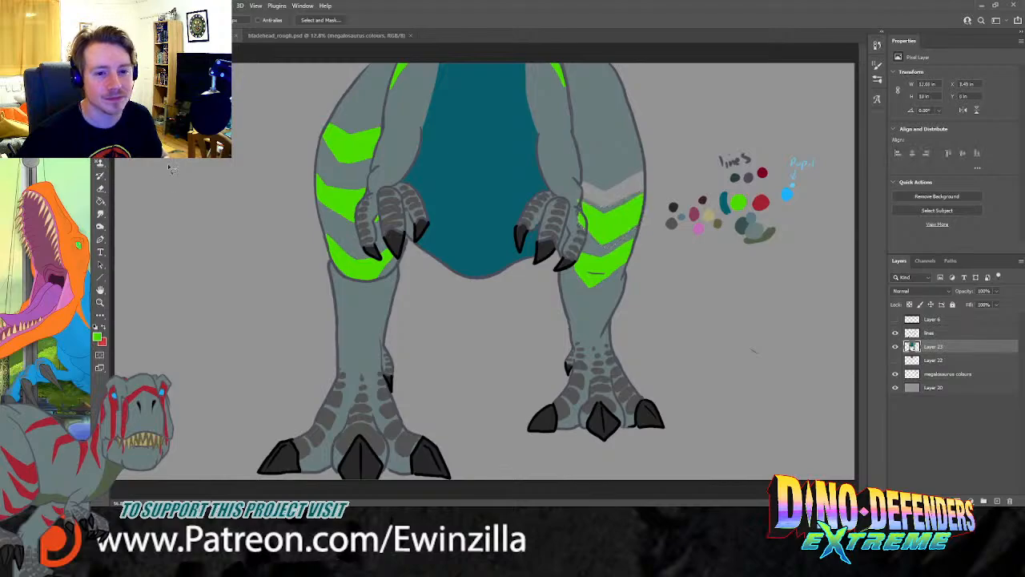
{"action": "left_click", "coordinate": [100, 213]}
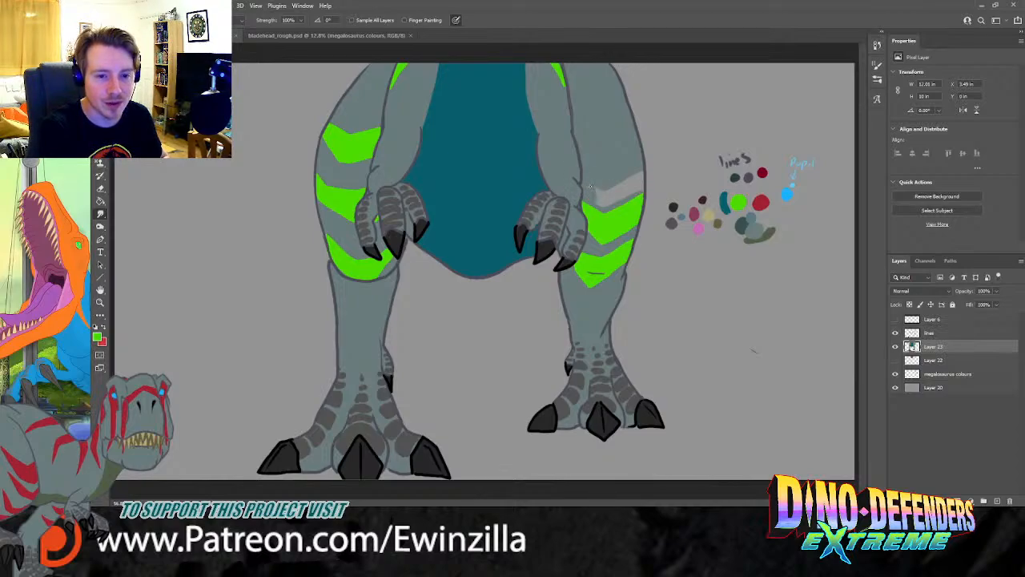
{"action": "left_click_drag", "start_coordinate": [602, 200], "coordinate": [639, 181]}
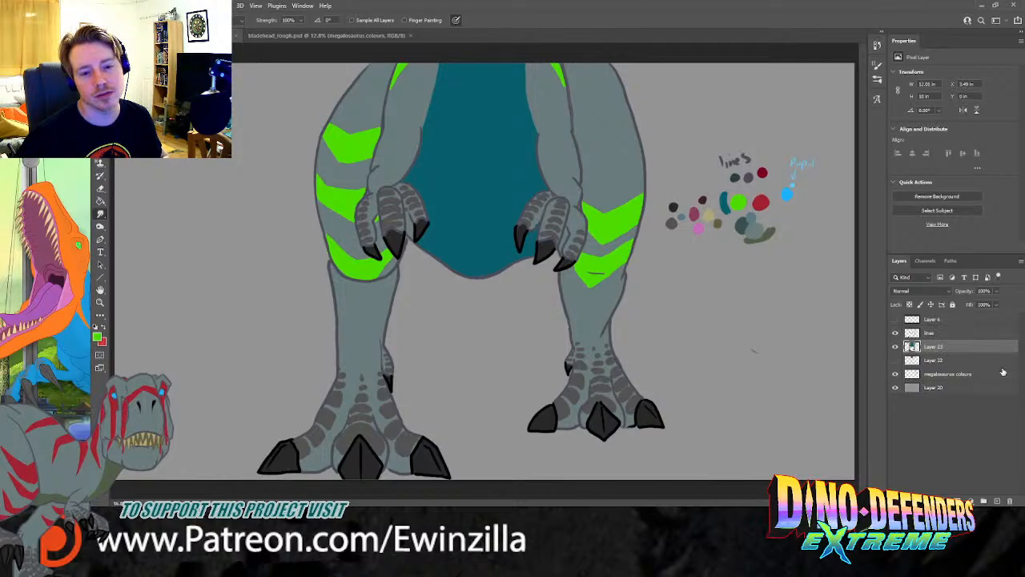
Step: Merge Layer 23 with the lines layer, rename the merged layer MM1, and show Layer 22
{"action": "left_click", "coordinate": [929, 335], "text": "ctrl"}
{"action": "key", "text": "ctrl+e"}
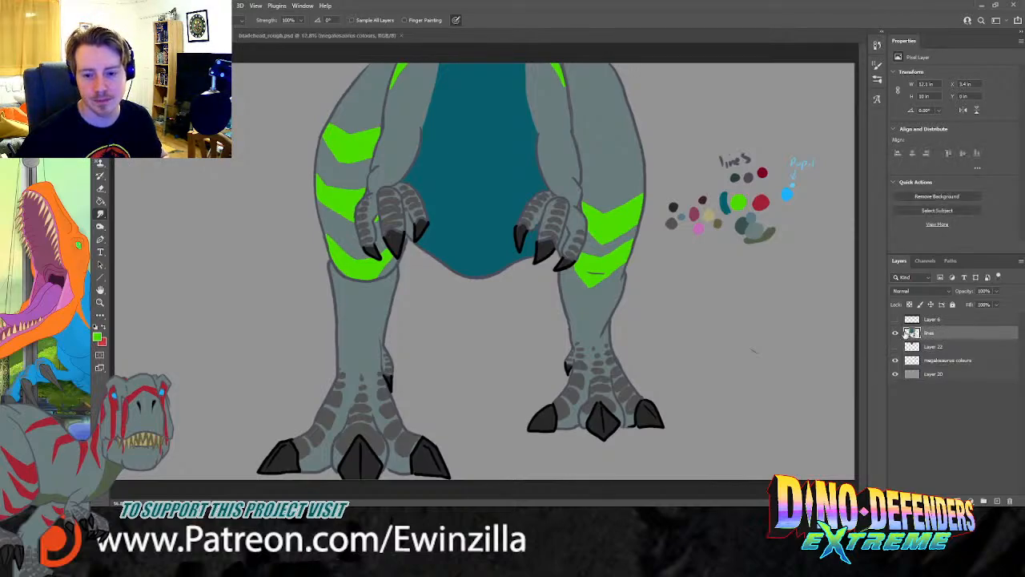
{"action": "key", "text": "ctrl+s"}
{"action": "double_click", "coordinate": [927, 331]}
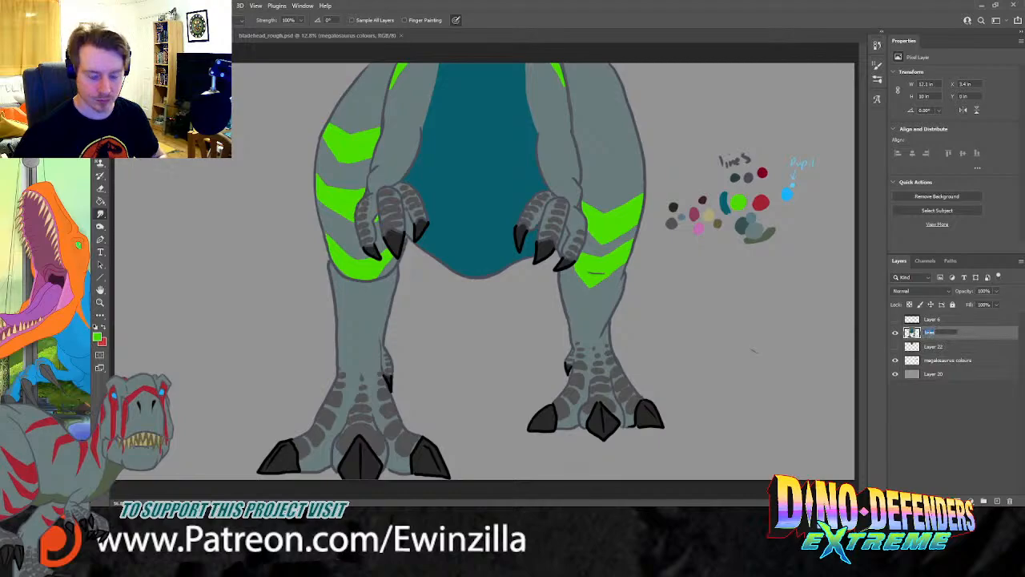
{"action": "key", "text": "Return"}
{"action": "left_click", "coordinate": [895, 346]}
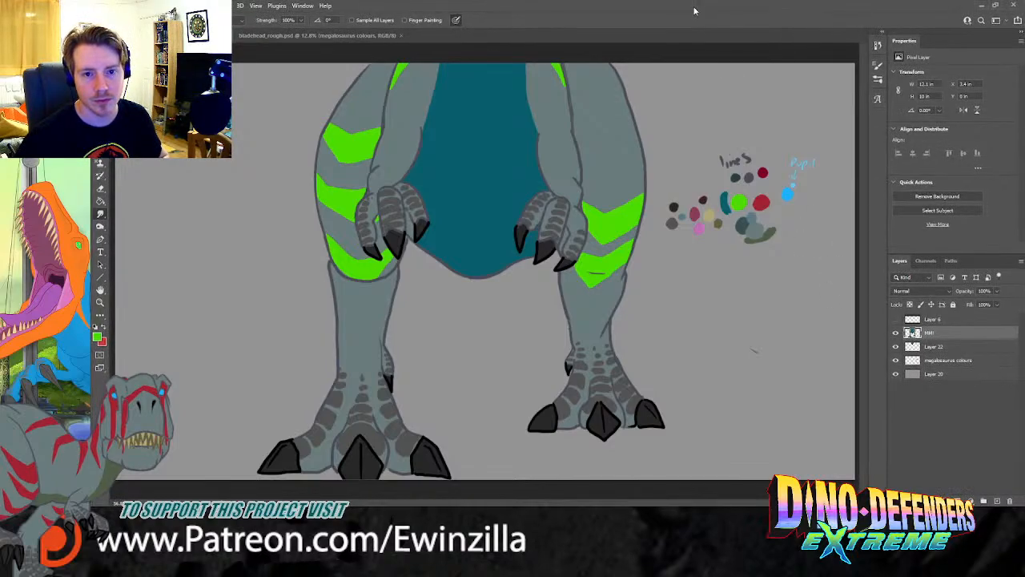
{"action": "double_click", "coordinate": [929, 333]}
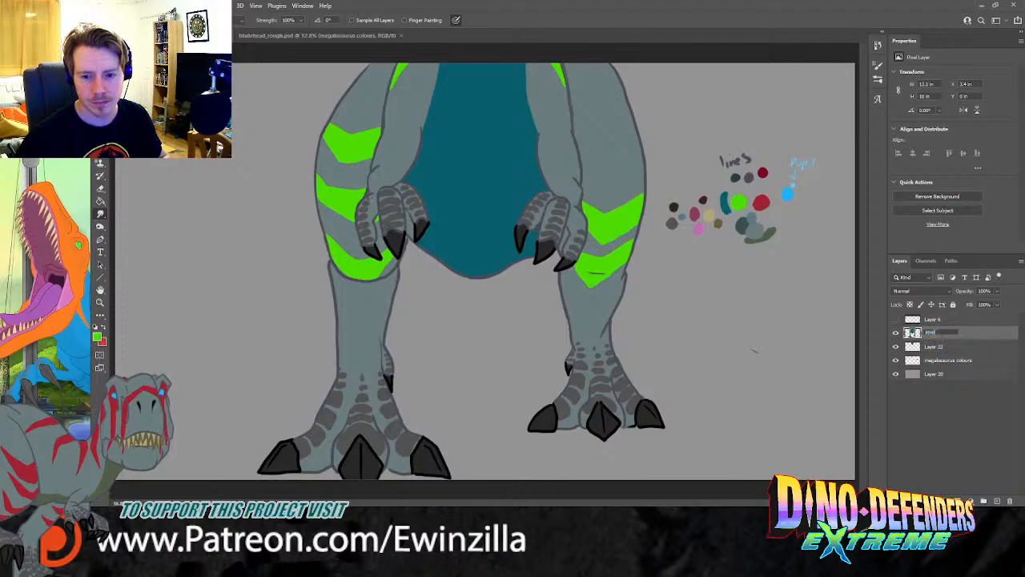
{"action": "type", "text": "MM1"}
{"action": "key", "text": "Return"}
Step: Place Layer 22 above MM1 and add a new layer named head on top of it
{"action": "left_click_drag", "start_coordinate": [940, 346], "coordinate": [940, 334]}
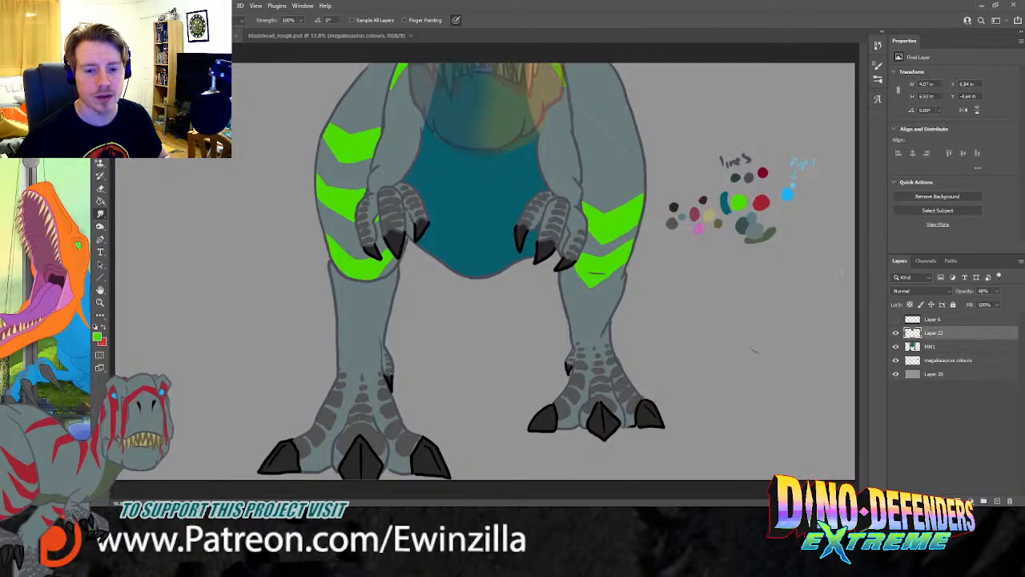
{"action": "key", "text": "ctrl+s"}
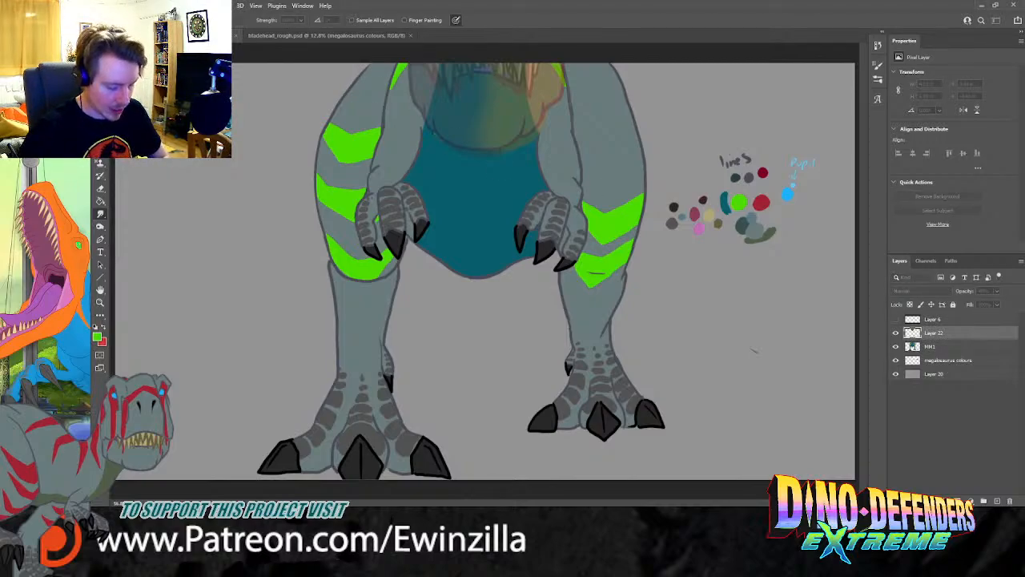
Step: Move the translucent reference head on Layer 22 down so the whole face lies within the canvas, between the legs
{"action": "left_click", "coordinate": [100, 302]}
{"action": "left_click", "coordinate": [489, 70]}
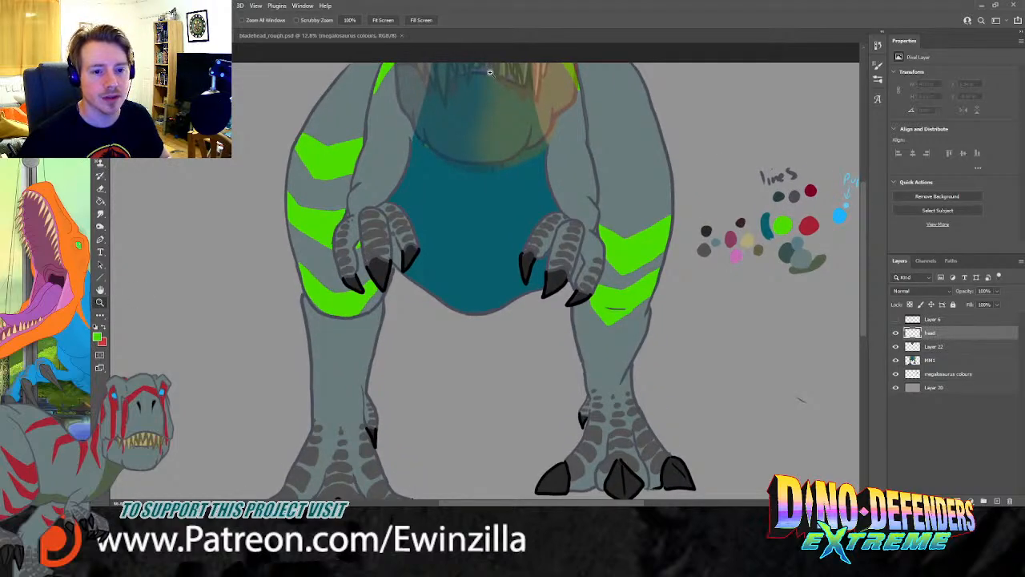
{"action": "left_click", "coordinate": [490, 72]}
{"action": "left_click", "coordinate": [491, 142]}
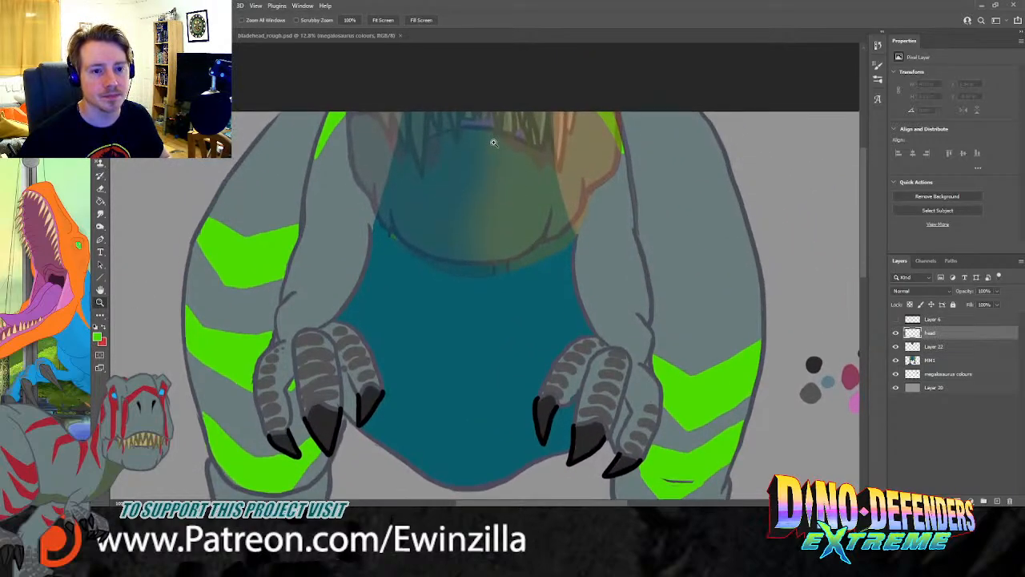
{"action": "key", "text": "v"}
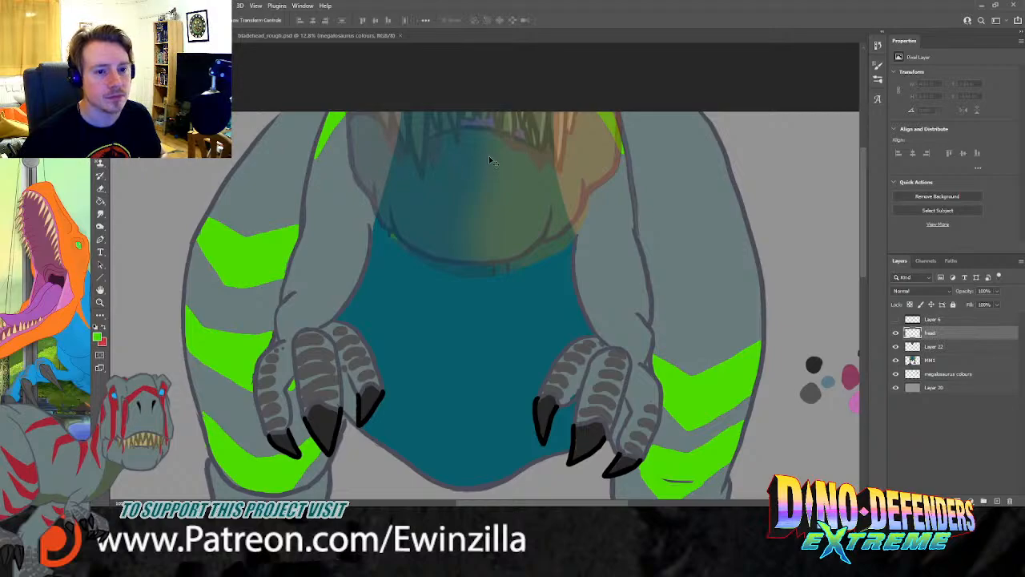
{"action": "left_click", "coordinate": [951, 347]}
{"action": "left_click_drag", "start_coordinate": [500, 212], "coordinate": [506, 407]}
{"action": "scroll", "coordinate": [508, 401], "scroll_direction": "down", "scroll_amount": 3}
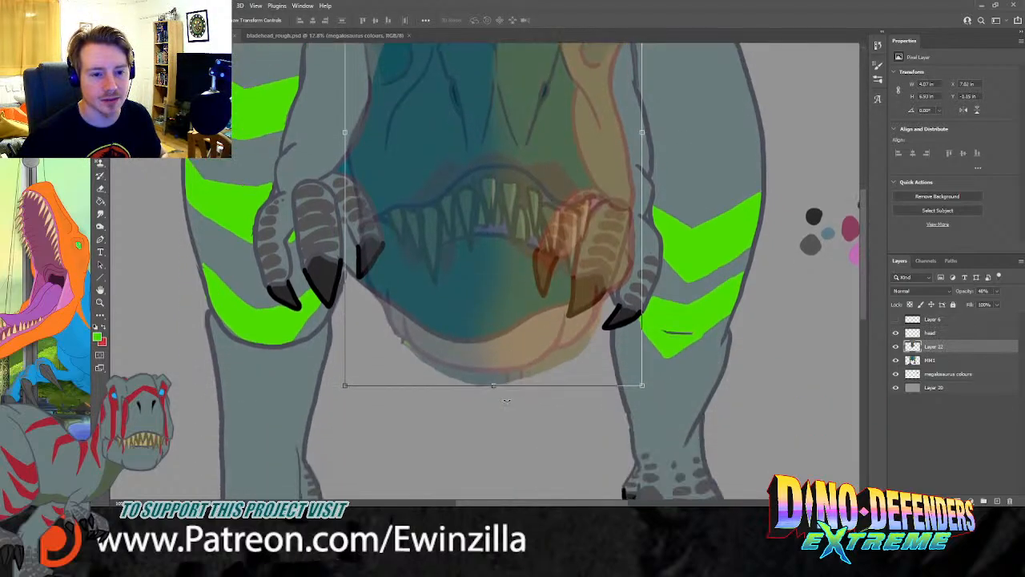
{"action": "left_click_drag", "start_coordinate": [488, 168], "coordinate": [468, 364]}
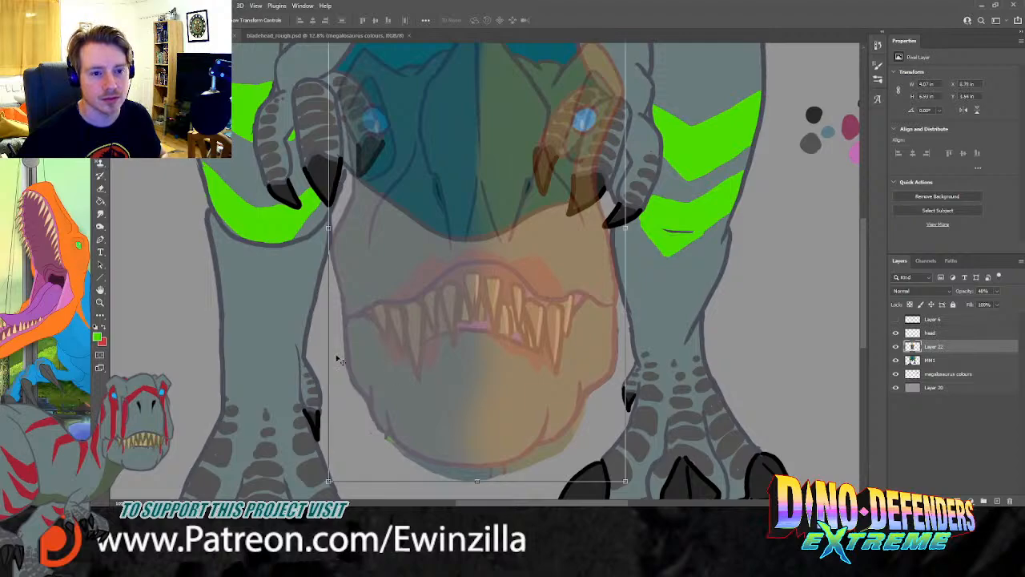
Step: Hide the MM1 layer, select the head layer, and sample the dark line colour for drawing
{"action": "left_click", "coordinate": [100, 302]}
{"action": "left_click", "coordinate": [896, 361]}
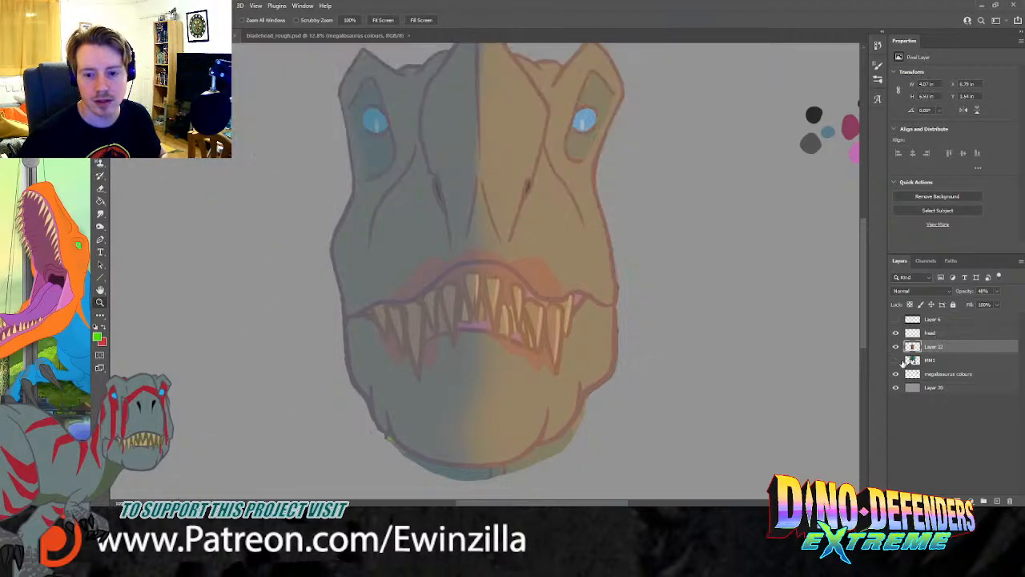
{"action": "left_click", "coordinate": [937, 339]}
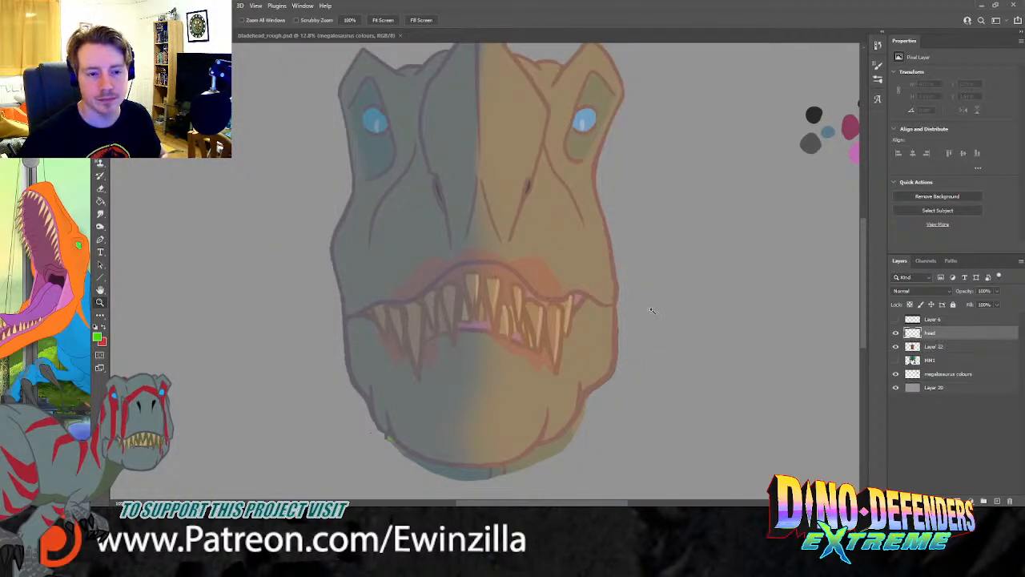
{"action": "scroll", "coordinate": [649, 310], "scroll_direction": "up", "scroll_amount": 2}
{"action": "key", "text": "b"}
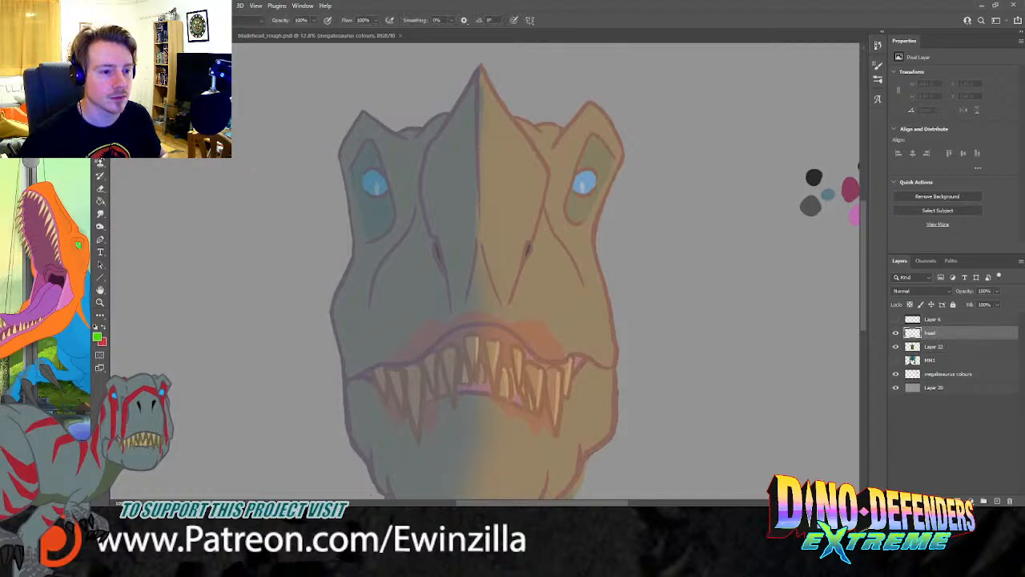
{"action": "left_click_drag", "start_coordinate": [498, 503], "coordinate": [568, 503]}
{"action": "key", "text": "i"}
{"action": "left_click", "coordinate": [638, 125]}
{"action": "left_click_drag", "start_coordinate": [639, 503], "coordinate": [562, 488]}
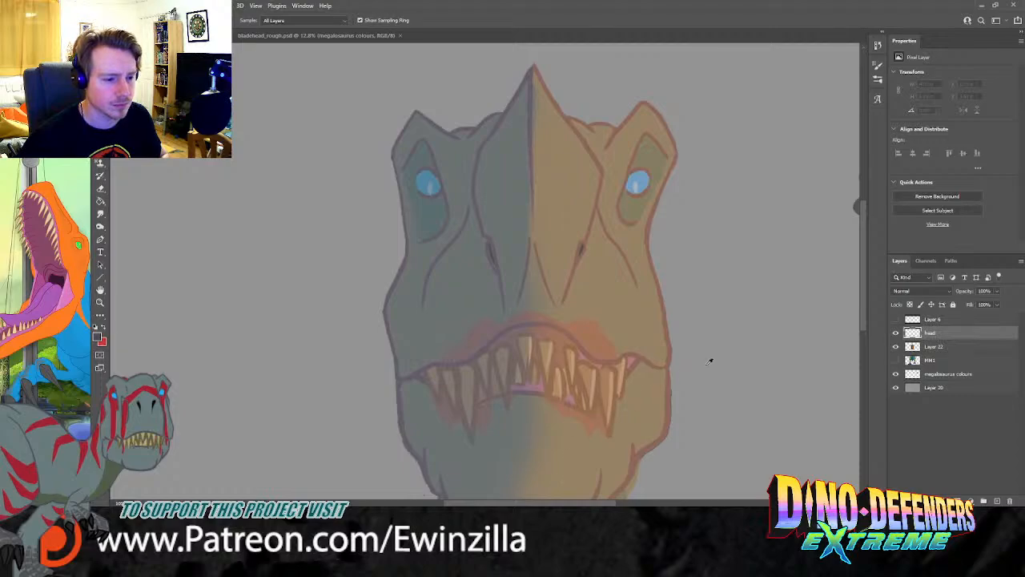
{"action": "scroll", "coordinate": [709, 360], "scroll_direction": "down", "scroll_amount": 3}
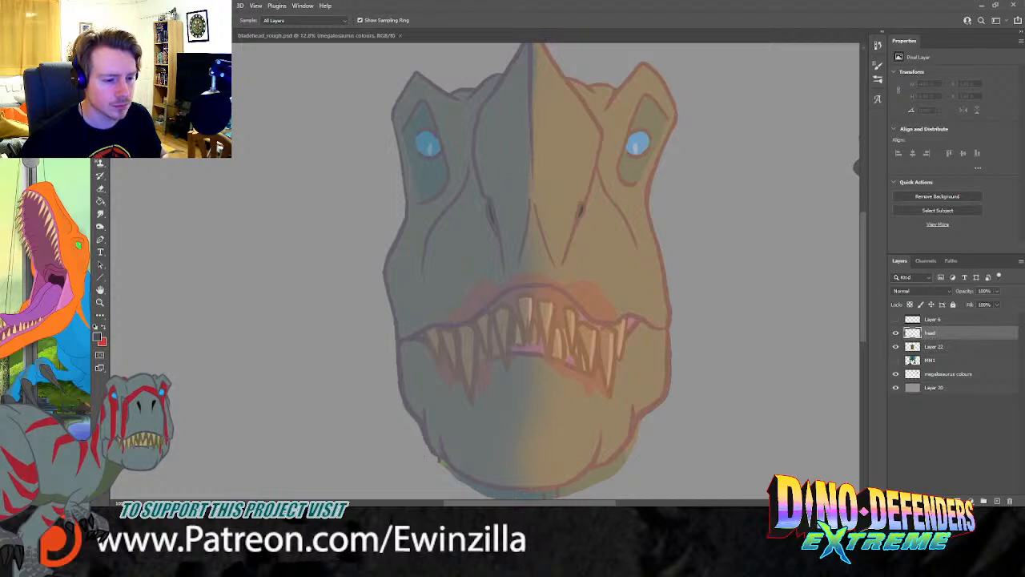
Step: Ink the outer contour of the upper head, including the brow ridges and upper lip, over the reference
{"action": "key", "text": "b"}
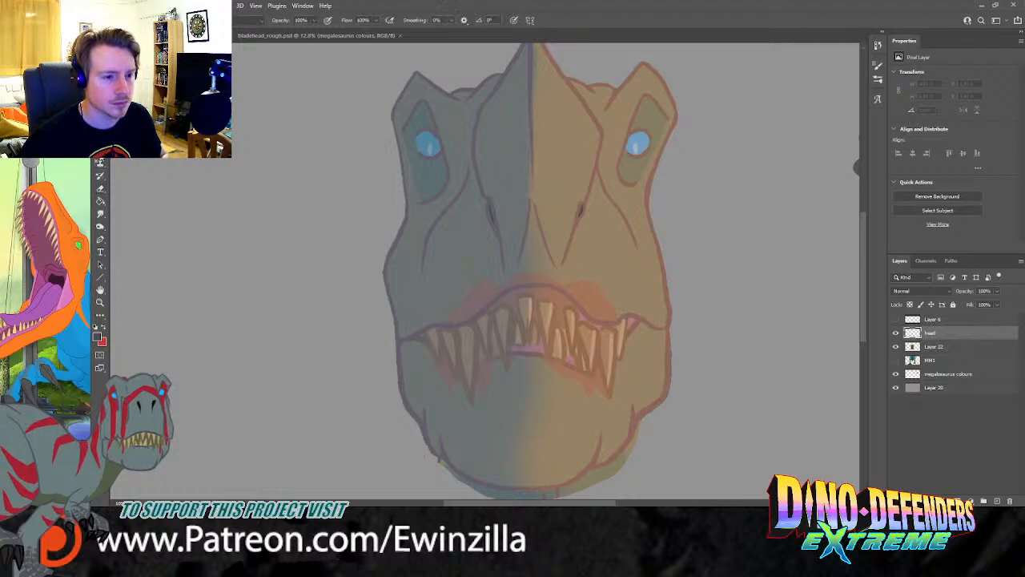
{"action": "mouse_move", "coordinate": [417, 74]}
{"action": "left_mouse_down"}
{"action": "mouse_move", "coordinate": [458, 101]}
{"action": "mouse_move", "coordinate": [450, 92]}
{"action": "mouse_move", "coordinate": [482, 81]}
{"action": "mouse_move", "coordinate": [466, 99]}
{"action": "mouse_move", "coordinate": [496, 74]}
{"action": "left_mouse_up"}
{"action": "key", "text": "ctrl+z"}
{"action": "mouse_move", "coordinate": [416, 73]}
{"action": "left_mouse_down"}
{"action": "mouse_move", "coordinate": [394, 116]}
{"action": "mouse_move", "coordinate": [406, 213]}
{"action": "mouse_move", "coordinate": [407, 205]}
{"action": "mouse_move", "coordinate": [385, 272]}
{"action": "mouse_move", "coordinate": [401, 340]}
{"action": "mouse_move", "coordinate": [521, 295]}
{"action": "mouse_move", "coordinate": [600, 326]}
{"action": "mouse_move", "coordinate": [667, 326]}
{"action": "mouse_move", "coordinate": [653, 240]}
{"action": "left_mouse_up"}
{"action": "key", "text": "ctrl+z"}
{"action": "mouse_move", "coordinate": [668, 326]}
{"action": "left_mouse_down"}
{"action": "mouse_move", "coordinate": [646, 194]}
{"action": "mouse_move", "coordinate": [649, 160]}
{"action": "mouse_move", "coordinate": [677, 109]}
{"action": "mouse_move", "coordinate": [654, 69]}
{"action": "mouse_move", "coordinate": [632, 72]}
{"action": "mouse_move", "coordinate": [609, 102]}
{"action": "mouse_move", "coordinate": [605, 84]}
{"action": "mouse_move", "coordinate": [571, 78]}
{"action": "left_mouse_up"}
Step: Ink both eye sockets with their lower eyelids, plus the curved crease running down each side of the snout
{"action": "mouse_move", "coordinate": [402, 132]}
{"action": "left_mouse_down"}
{"action": "mouse_move", "coordinate": [419, 101]}
{"action": "mouse_move", "coordinate": [427, 105]}
{"action": "mouse_move", "coordinate": [436, 193]}
{"action": "left_mouse_up"}
{"action": "key", "text": "ctrl+z"}
{"action": "mouse_move", "coordinate": [404, 127]}
{"action": "left_mouse_down"}
{"action": "mouse_move", "coordinate": [430, 108]}
{"action": "mouse_move", "coordinate": [446, 168]}
{"action": "mouse_move", "coordinate": [446, 189]}
{"action": "mouse_move", "coordinate": [407, 195]}
{"action": "left_mouse_up"}
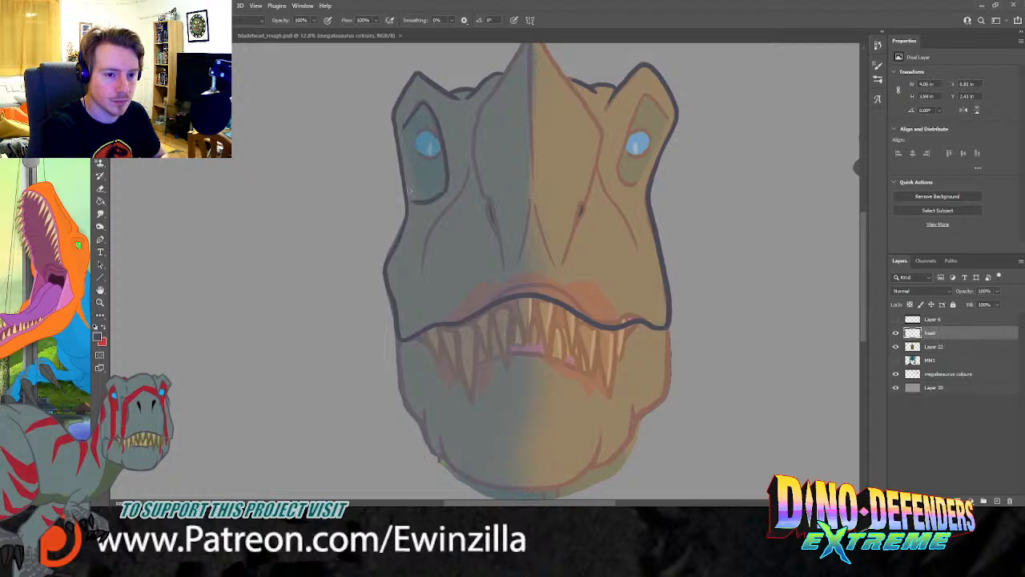
{"action": "mouse_move", "coordinate": [417, 140]}
{"action": "left_mouse_down"}
{"action": "mouse_move", "coordinate": [440, 142]}
{"action": "mouse_move", "coordinate": [431, 158]}
{"action": "mouse_move", "coordinate": [443, 153]}
{"action": "left_mouse_up"}
{"action": "key", "text": "ctrl+z"}
{"action": "key", "text": "ctrl+z"}
{"action": "mouse_move", "coordinate": [670, 118]}
{"action": "left_mouse_down"}
{"action": "mouse_move", "coordinate": [641, 93]}
{"action": "mouse_move", "coordinate": [618, 159]}
{"action": "mouse_move", "coordinate": [640, 169]}
{"action": "mouse_move", "coordinate": [650, 136]}
{"action": "mouse_move", "coordinate": [635, 157]}
{"action": "mouse_move", "coordinate": [645, 153]}
{"action": "left_mouse_up"}
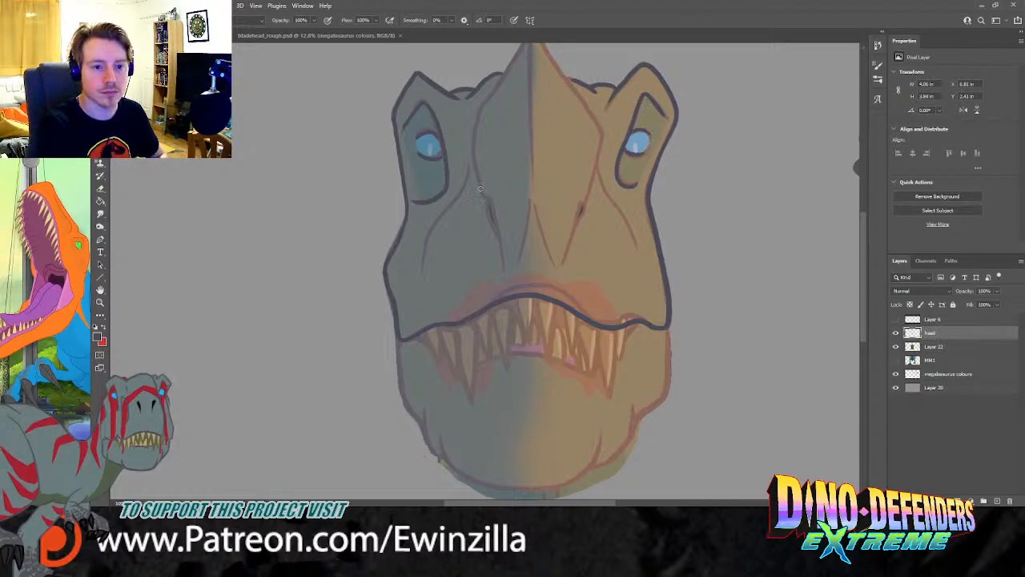
{"action": "left_click_drag", "start_coordinate": [468, 169], "coordinate": [420, 266]}
{"action": "left_click_drag", "start_coordinate": [594, 171], "coordinate": [639, 280]}
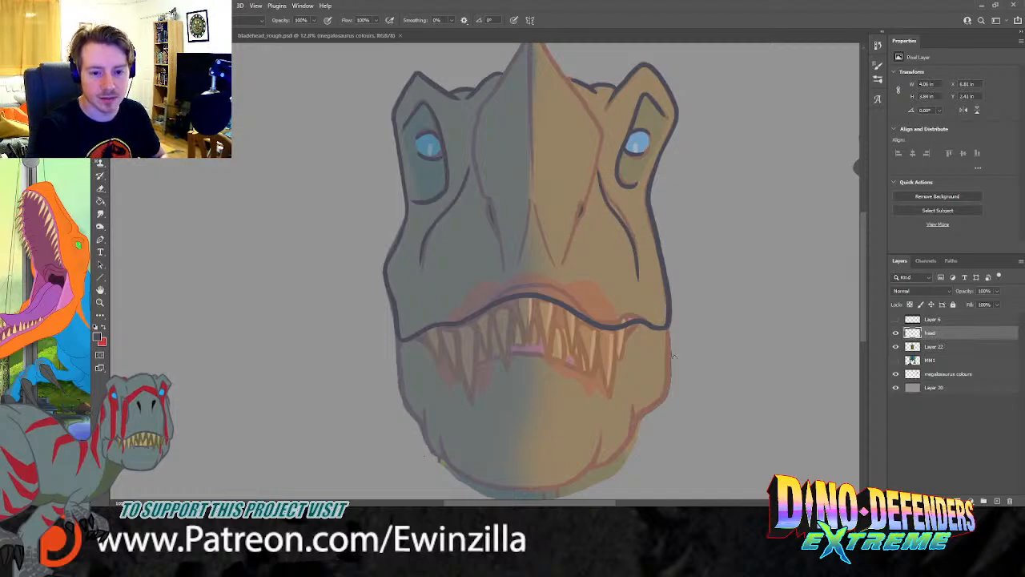
{"action": "scroll", "coordinate": [719, 237], "scroll_direction": "up", "scroll_amount": 3}
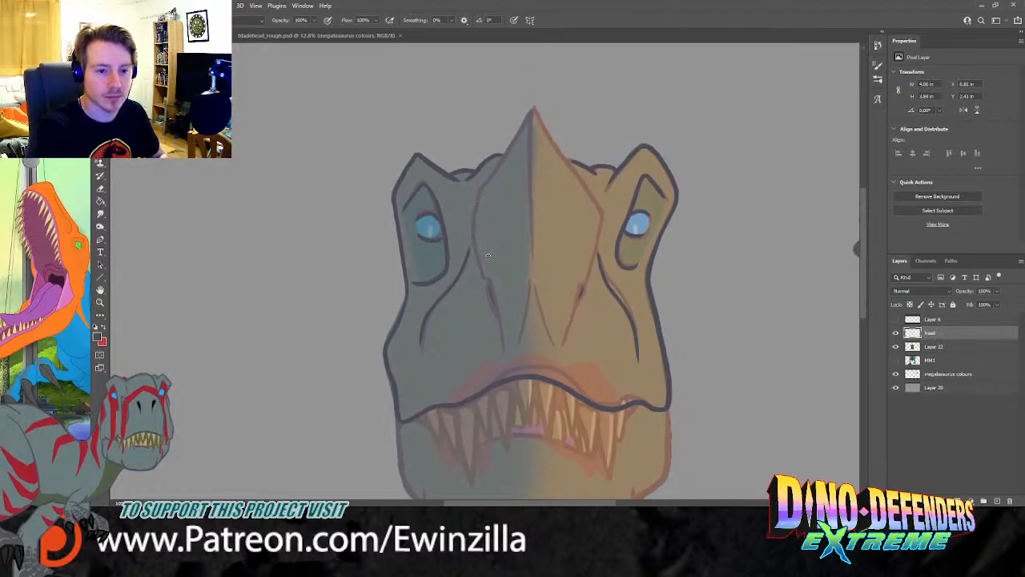
{"action": "left_click_drag", "start_coordinate": [480, 266], "coordinate": [505, 351]}
{"action": "left_click_drag", "start_coordinate": [486, 288], "coordinate": [497, 316]}
{"action": "left_click_drag", "start_coordinate": [536, 286], "coordinate": [554, 346]}
{"action": "key", "text": "ctrl+z"}
{"action": "mouse_move", "coordinate": [536, 286]}
{"action": "left_mouse_down"}
{"action": "mouse_move", "coordinate": [562, 340]}
{"action": "mouse_move", "coordinate": [581, 284]}
{"action": "left_mouse_up"}
{"action": "key", "text": "ctrl+z"}
{"action": "mouse_move", "coordinate": [562, 353]}
{"action": "left_mouse_down"}
{"action": "mouse_move", "coordinate": [601, 217]}
{"action": "mouse_move", "coordinate": [566, 148]}
{"action": "left_mouse_up"}
{"action": "key", "text": "ctrl+z"}
{"action": "left_click_drag", "start_coordinate": [533, 107], "coordinate": [571, 166]}
{"action": "key", "text": "ctrl+z"}
{"action": "left_click_drag", "start_coordinate": [533, 106], "coordinate": [601, 213]}
{"action": "key", "text": "ctrl+z"}
{"action": "key", "text": "ctrl+z"}
{"action": "key", "text": "ctrl+z"}
{"action": "key", "text": "ctrl+z"}
{"action": "key", "text": "ctrl+z"}
{"action": "key", "text": "ctrl+z"}
{"action": "key", "text": "ctrl+z"}
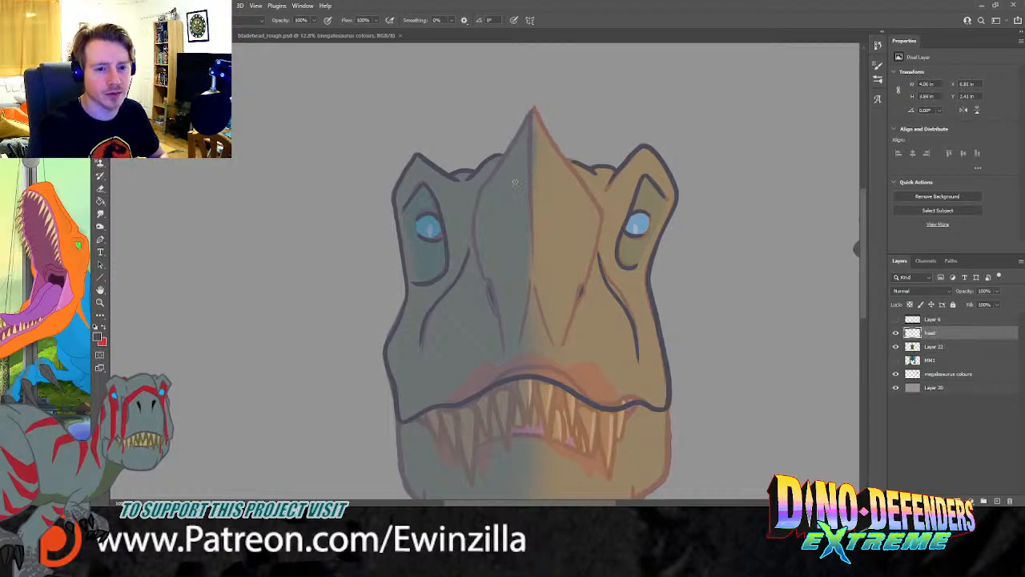
{"action": "mouse_move", "coordinate": [517, 146]}
{"action": "left_mouse_down"}
{"action": "mouse_move", "coordinate": [476, 226]}
{"action": "mouse_move", "coordinate": [499, 308]}
{"action": "mouse_move", "coordinate": [536, 365]}
{"action": "mouse_move", "coordinate": [561, 338]}
{"action": "mouse_move", "coordinate": [597, 255]}
{"action": "mouse_move", "coordinate": [596, 221]}
{"action": "mouse_move", "coordinate": [535, 138]}
{"action": "mouse_move", "coordinate": [514, 154]}
{"action": "mouse_move", "coordinate": [478, 232]}
{"action": "mouse_move", "coordinate": [529, 361]}
{"action": "mouse_move", "coordinate": [552, 354]}
{"action": "mouse_move", "coordinate": [604, 243]}
{"action": "left_mouse_up"}
{"action": "key", "text": "ctrl+z"}
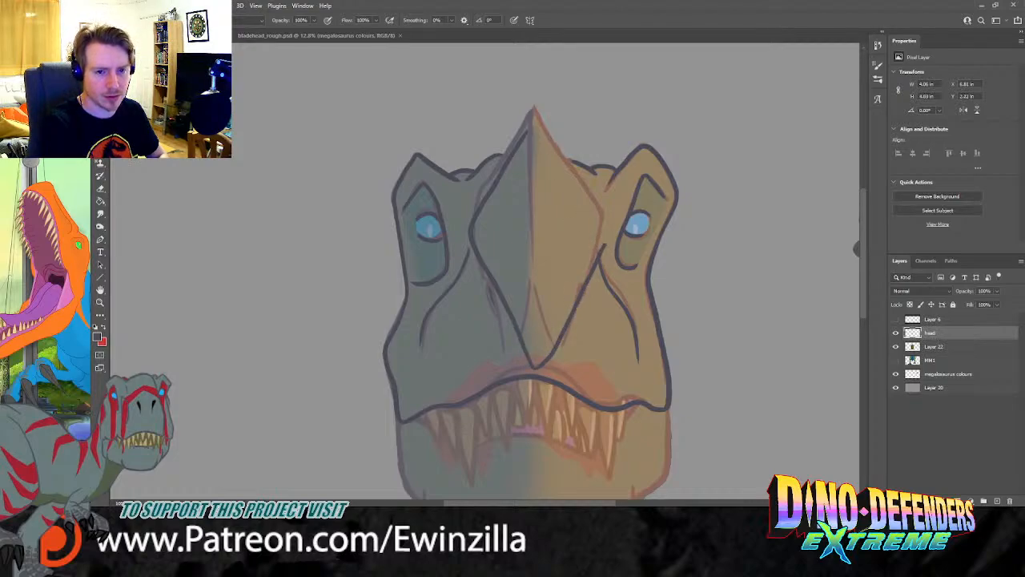
{"action": "left_click_drag", "start_coordinate": [529, 132], "coordinate": [605, 243]}
{"action": "key", "text": "ctrl+z"}
{"action": "key", "text": "ctrl+z"}
Step: Ink the nasal blade as a tall diamond running from its tip down to the lip, with a vertical ridge line through its centre
{"action": "left_click_drag", "start_coordinate": [532, 131], "coordinate": [601, 250]}
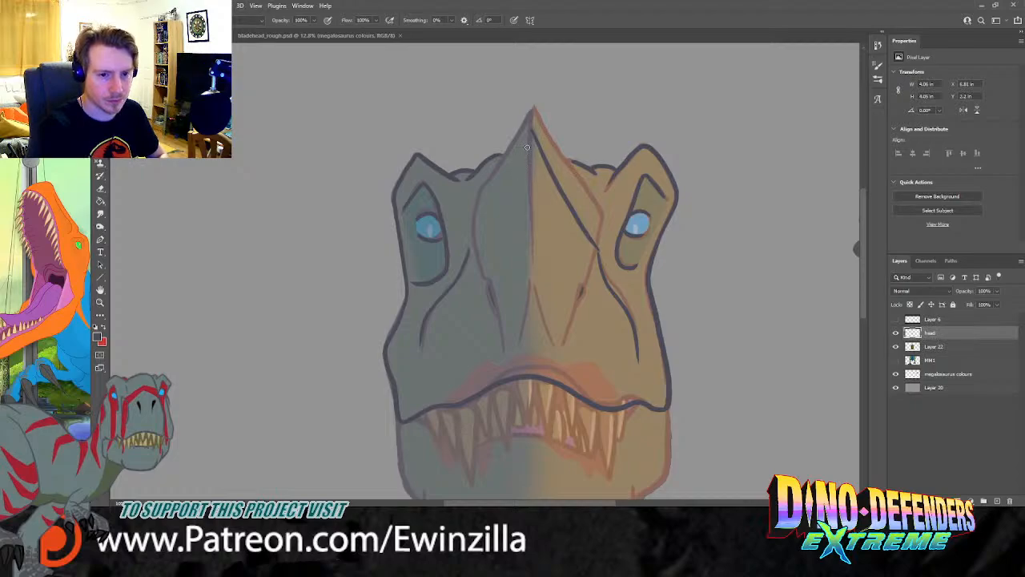
{"action": "mouse_move", "coordinate": [532, 133]}
{"action": "left_mouse_down"}
{"action": "mouse_move", "coordinate": [479, 200]}
{"action": "mouse_move", "coordinate": [478, 256]}
{"action": "mouse_move", "coordinate": [493, 292]}
{"action": "left_mouse_up"}
{"action": "key", "text": "ctrl+z"}
{"action": "left_click_drag", "start_coordinate": [532, 132], "coordinate": [476, 238]}
{"action": "key", "text": "ctrl+z"}
{"action": "mouse_move", "coordinate": [531, 131]}
{"action": "left_mouse_down"}
{"action": "mouse_move", "coordinate": [474, 238]}
{"action": "mouse_move", "coordinate": [527, 371]}
{"action": "left_mouse_up"}
{"action": "left_click_drag", "start_coordinate": [596, 247], "coordinate": [549, 366]}
{"action": "left_click_drag", "start_coordinate": [535, 160], "coordinate": [535, 351]}
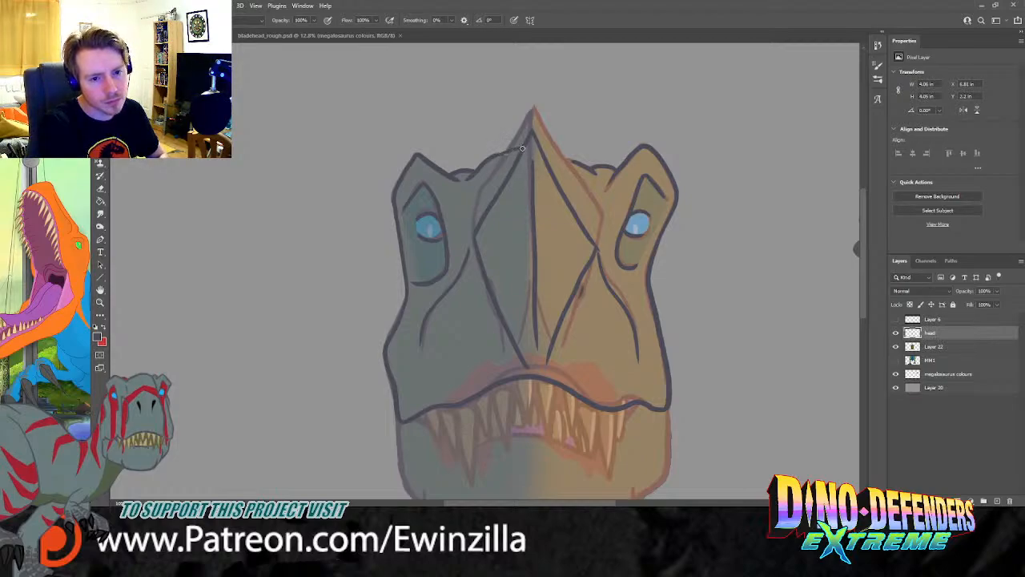
Step: Ink the skull contour beside the nasal blade and the lower jaw's outline, including the chin and the short cheek folds
{"action": "left_click_drag", "start_coordinate": [535, 145], "coordinate": [575, 162]}
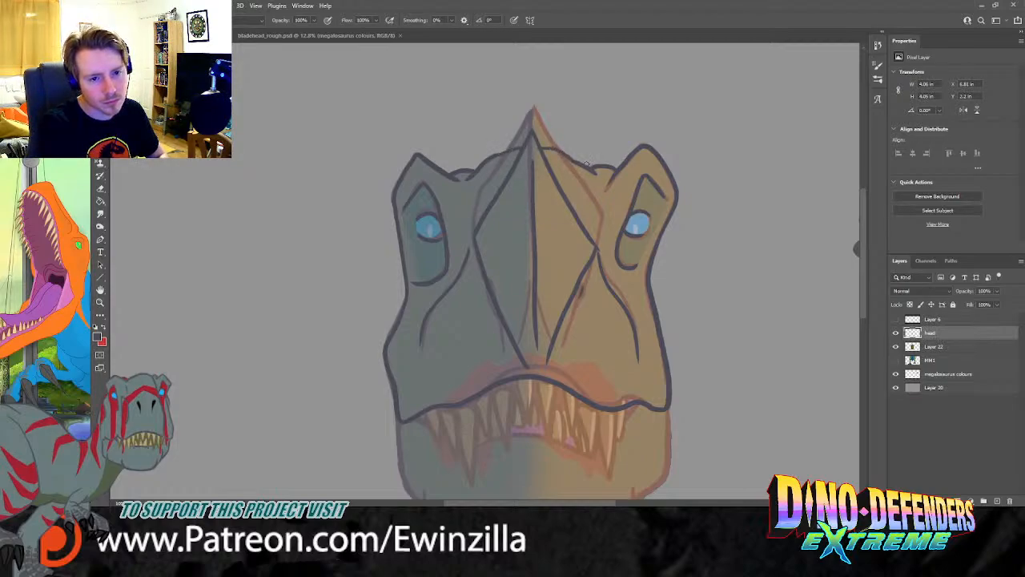
{"action": "left_click_drag", "start_coordinate": [541, 147], "coordinate": [562, 157]}
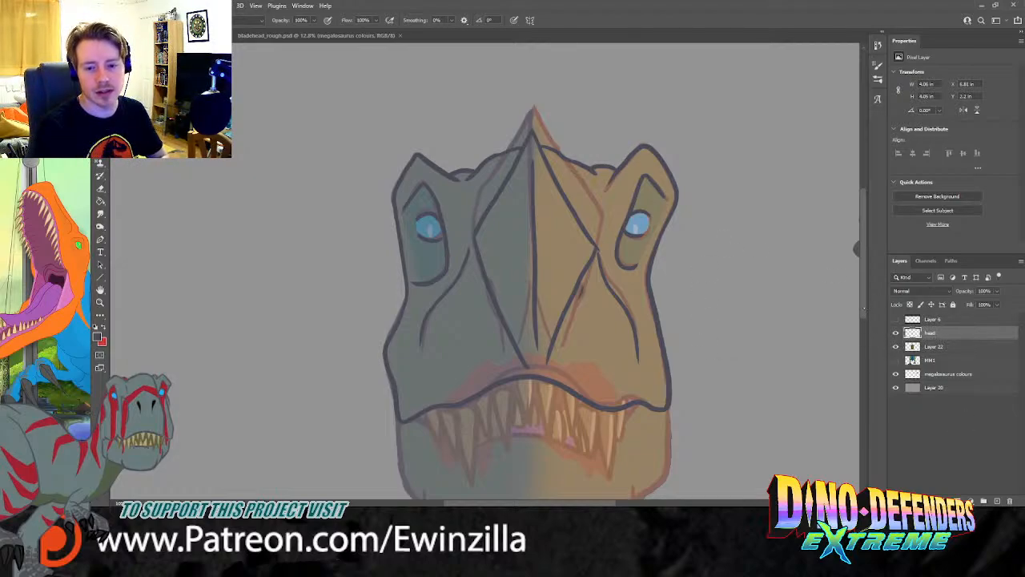
{"action": "scroll", "coordinate": [532, 272], "scroll_direction": "down", "scroll_amount": 3}
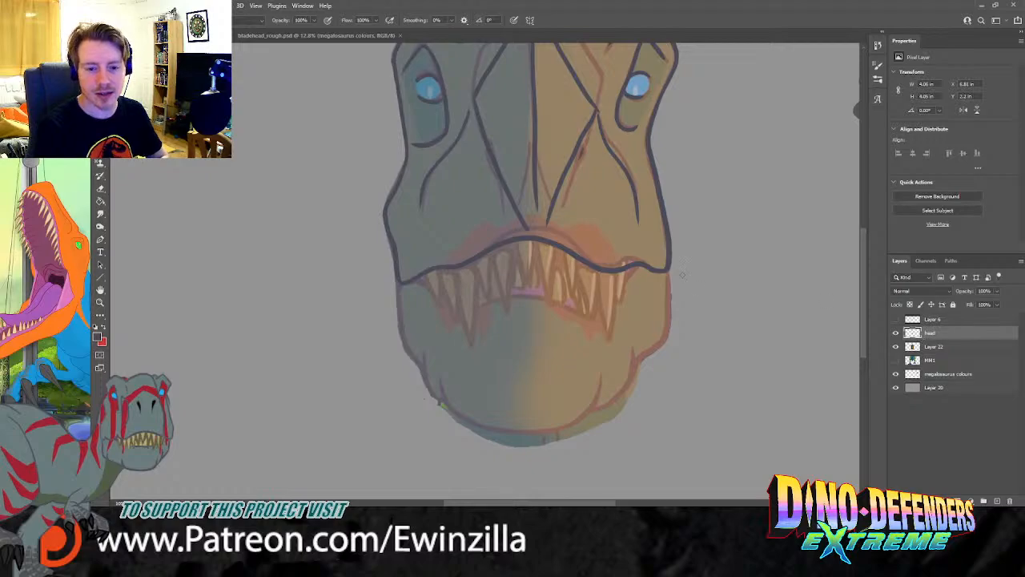
{"action": "mouse_move", "coordinate": [666, 278]}
{"action": "left_mouse_down"}
{"action": "mouse_move", "coordinate": [656, 350]}
{"action": "mouse_move", "coordinate": [629, 371]}
{"action": "mouse_move", "coordinate": [636, 344]}
{"action": "mouse_move", "coordinate": [634, 366]}
{"action": "mouse_move", "coordinate": [599, 406]}
{"action": "mouse_move", "coordinate": [601, 375]}
{"action": "mouse_move", "coordinate": [451, 405]}
{"action": "mouse_move", "coordinate": [477, 425]}
{"action": "mouse_move", "coordinate": [561, 429]}
{"action": "mouse_move", "coordinate": [592, 412]}
{"action": "mouse_move", "coordinate": [606, 378]}
{"action": "left_mouse_up"}
{"action": "key", "text": "ctrl+z"}
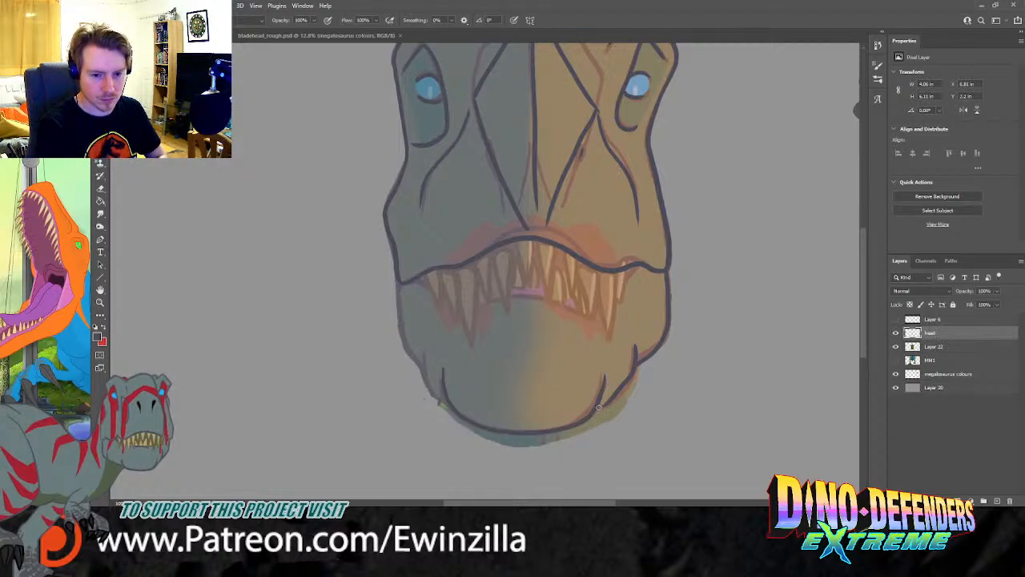
{"action": "left_click_drag", "start_coordinate": [445, 400], "coordinate": [421, 343]}
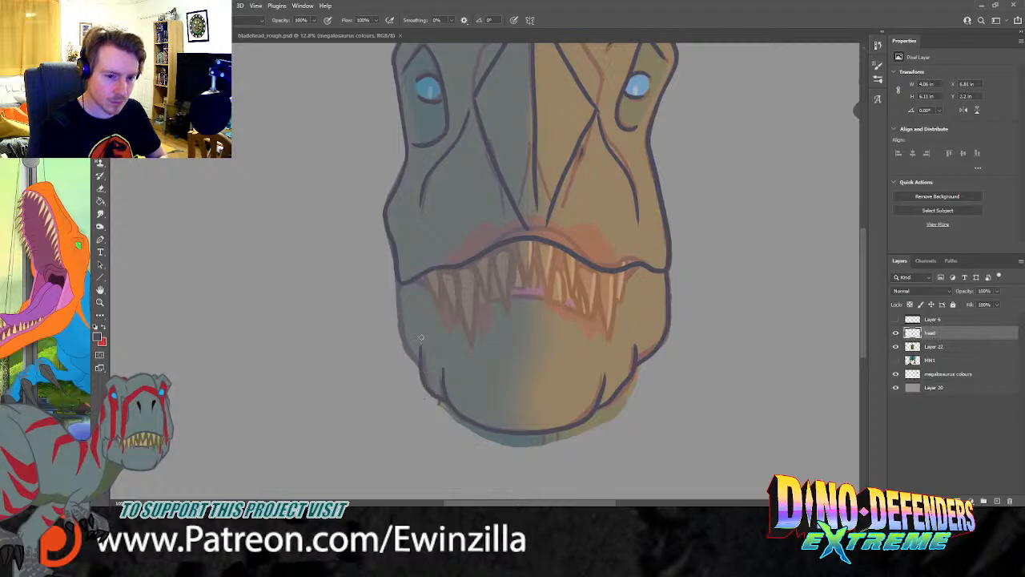
{"action": "key", "text": "ctrl+z"}
{"action": "mouse_move", "coordinate": [445, 400]}
{"action": "left_mouse_down"}
{"action": "mouse_move", "coordinate": [425, 368]}
{"action": "mouse_move", "coordinate": [423, 330]}
{"action": "left_mouse_up"}
{"action": "key", "text": "ctrl+z"}
{"action": "mouse_move", "coordinate": [449, 404]}
{"action": "left_mouse_down"}
{"action": "mouse_move", "coordinate": [426, 378]}
{"action": "mouse_move", "coordinate": [425, 328]}
{"action": "left_mouse_up"}
{"action": "mouse_move", "coordinate": [424, 369]}
{"action": "left_mouse_down"}
{"action": "mouse_move", "coordinate": [403, 336]}
{"action": "mouse_move", "coordinate": [398, 277]}
{"action": "left_mouse_up"}
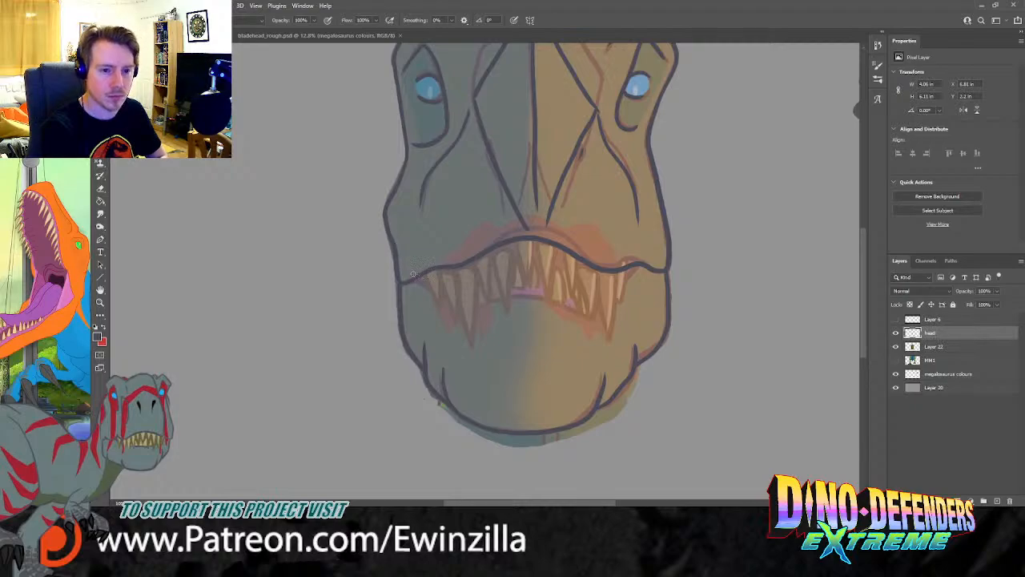
Step: Ink the curved lower lip line behind the teeth and the small crease at the corner of the mouth
{"action": "mouse_move", "coordinate": [482, 305]}
{"action": "left_mouse_down"}
{"action": "mouse_move", "coordinate": [544, 297]}
{"action": "mouse_move", "coordinate": [555, 300]}
{"action": "mouse_move", "coordinate": [511, 299]}
{"action": "mouse_move", "coordinate": [601, 319]}
{"action": "left_mouse_up"}
{"action": "key", "text": "ctrl+z"}
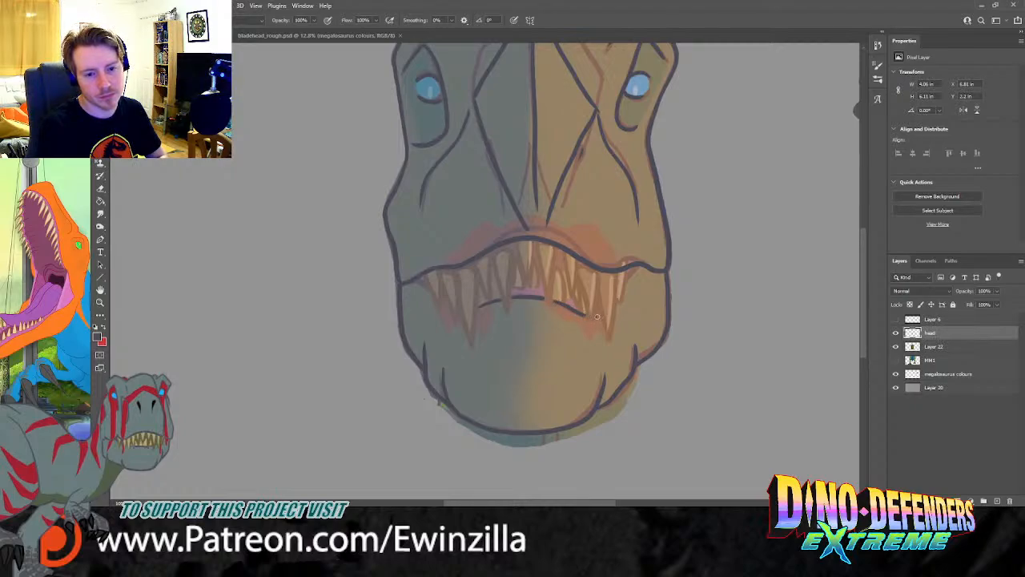
{"action": "left_click_drag", "start_coordinate": [640, 267], "coordinate": [625, 284]}
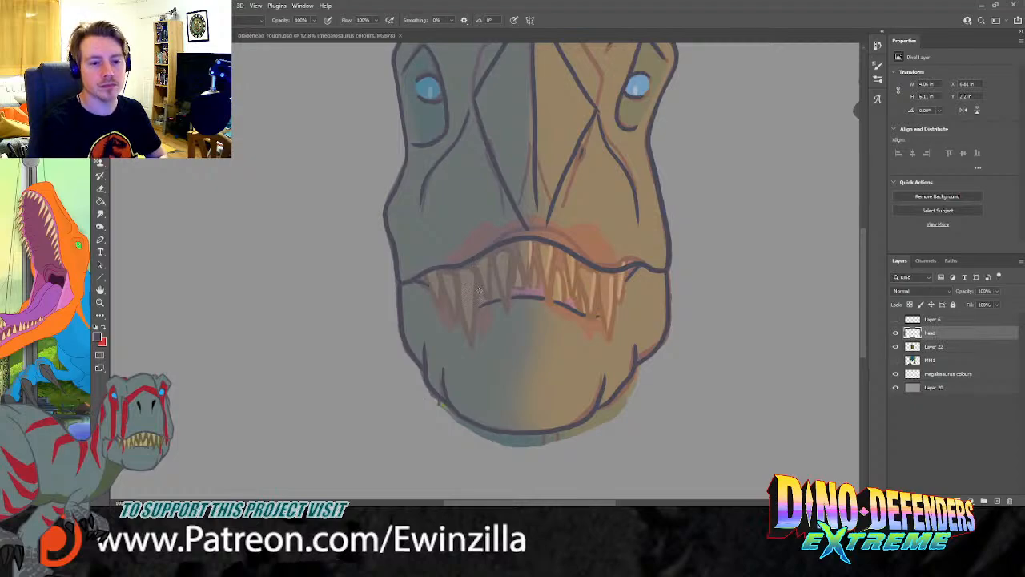
Step: Sample the olive-brown swatch and ink the outlines of the jagged teeth over the reference
{"action": "left_click_drag", "start_coordinate": [591, 505], "coordinate": [656, 497]}
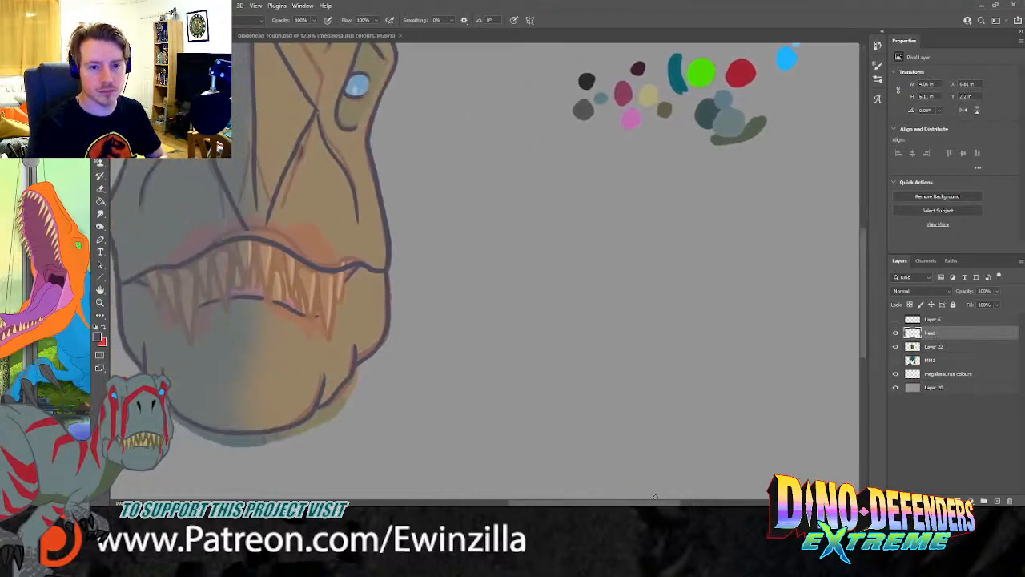
{"action": "key", "text": "i"}
{"action": "left_click", "coordinate": [665, 109]}
{"action": "left_click_drag", "start_coordinate": [581, 504], "coordinate": [538, 499]}
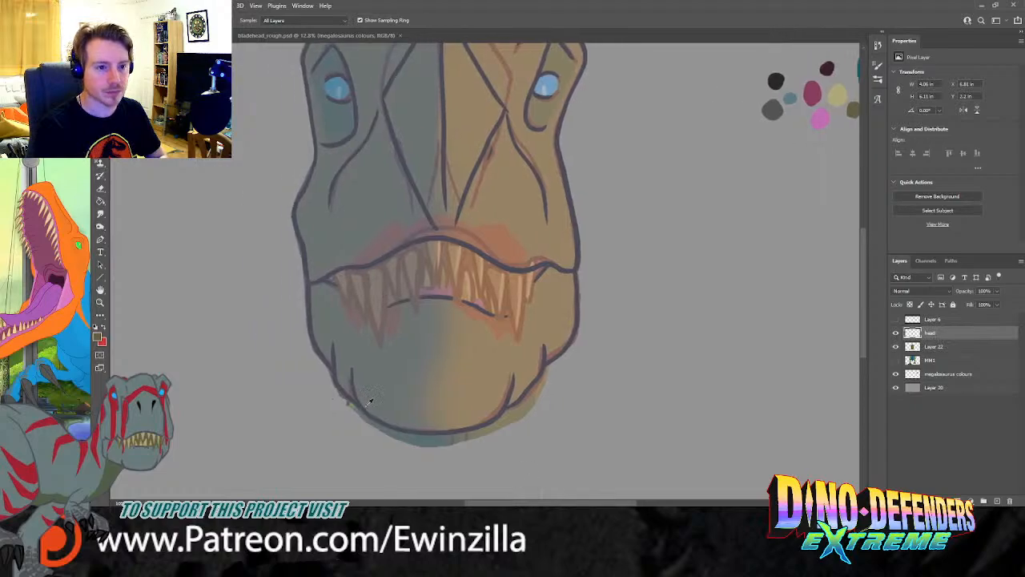
{"action": "key", "text": "b"}
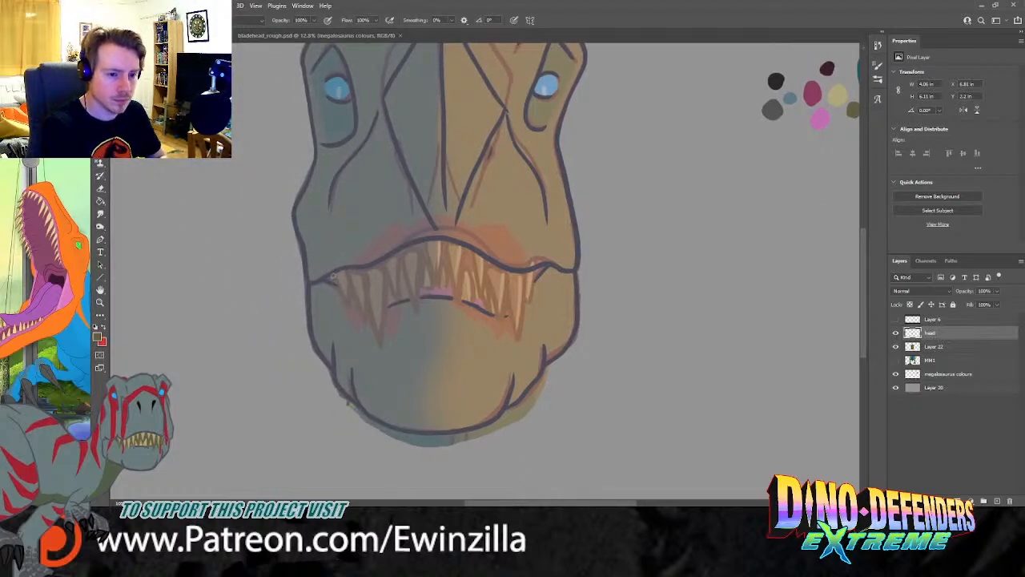
{"action": "mouse_move", "coordinate": [349, 283]}
{"action": "left_mouse_down"}
{"action": "mouse_move", "coordinate": [351, 272]}
{"action": "mouse_move", "coordinate": [364, 318]}
{"action": "mouse_move", "coordinate": [366, 272]}
{"action": "mouse_move", "coordinate": [380, 341]}
{"action": "mouse_move", "coordinate": [385, 269]}
{"action": "mouse_move", "coordinate": [394, 295]}
{"action": "mouse_move", "coordinate": [400, 253]}
{"action": "mouse_move", "coordinate": [415, 311]}
{"action": "mouse_move", "coordinate": [423, 254]}
{"action": "mouse_move", "coordinate": [412, 252]}
{"action": "mouse_move", "coordinate": [411, 303]}
{"action": "mouse_move", "coordinate": [415, 250]}
{"action": "mouse_move", "coordinate": [425, 287]}
{"action": "mouse_move", "coordinate": [431, 265]}
{"action": "mouse_move", "coordinate": [424, 288]}
{"action": "mouse_move", "coordinate": [431, 257]}
{"action": "mouse_move", "coordinate": [440, 258]}
{"action": "mouse_move", "coordinate": [435, 244]}
{"action": "mouse_move", "coordinate": [446, 277]}
{"action": "mouse_move", "coordinate": [429, 244]}
{"action": "mouse_move", "coordinate": [441, 291]}
{"action": "mouse_move", "coordinate": [447, 245]}
{"action": "mouse_move", "coordinate": [455, 302]}
{"action": "mouse_move", "coordinate": [463, 266]}
{"action": "mouse_move", "coordinate": [448, 244]}
{"action": "mouse_move", "coordinate": [468, 291]}
{"action": "mouse_move", "coordinate": [472, 266]}
{"action": "mouse_move", "coordinate": [464, 298]}
{"action": "left_mouse_up"}
{"action": "key", "text": "ctrl+z"}
{"action": "mouse_move", "coordinate": [471, 255]}
{"action": "left_mouse_down"}
{"action": "mouse_move", "coordinate": [478, 300]}
{"action": "mouse_move", "coordinate": [487, 264]}
{"action": "mouse_move", "coordinate": [495, 281]}
{"action": "mouse_move", "coordinate": [482, 305]}
{"action": "mouse_move", "coordinate": [489, 276]}
{"action": "mouse_move", "coordinate": [499, 324]}
{"action": "mouse_move", "coordinate": [509, 274]}
{"action": "mouse_move", "coordinate": [516, 335]}
{"action": "mouse_move", "coordinate": [526, 274]}
{"action": "mouse_move", "coordinate": [528, 306]}
{"action": "mouse_move", "coordinate": [535, 274]}
{"action": "left_mouse_up"}
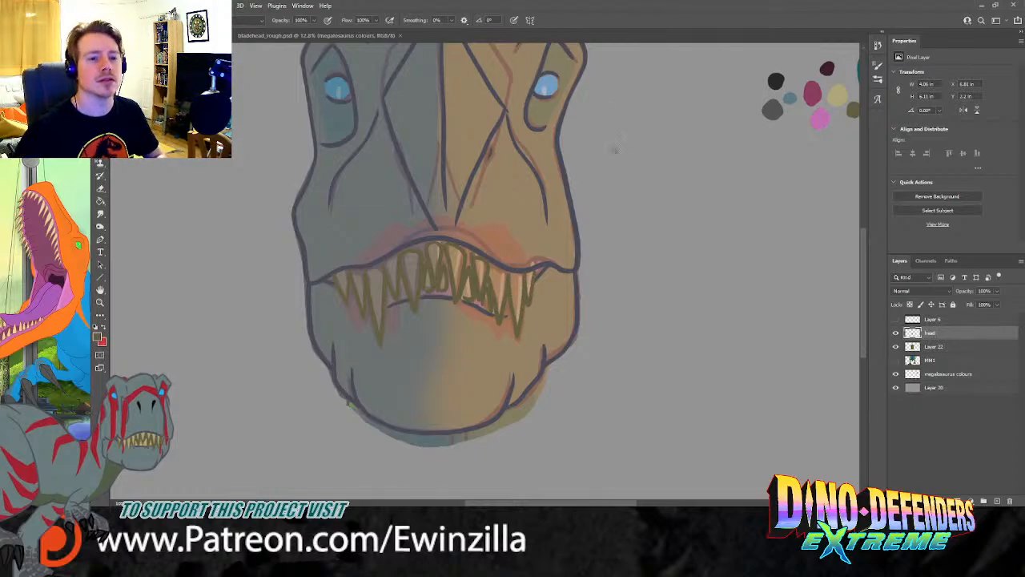
Step: Delete the Layer 22 reference head from beneath the line art
{"action": "scroll", "coordinate": [671, 192], "scroll_direction": "up", "scroll_amount": 3}
{"action": "left_click", "coordinate": [976, 349]}
{"action": "key", "text": "Delete"}
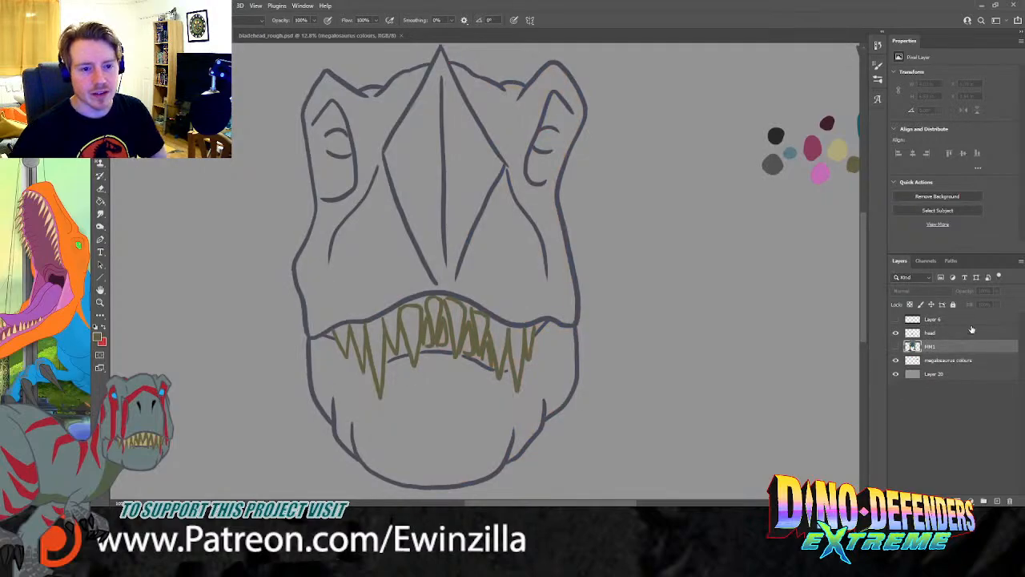
Step: Create a new layer directly below the head layer and sample the grey-blue body swatch for painting
{"action": "left_click", "coordinate": [937, 333]}
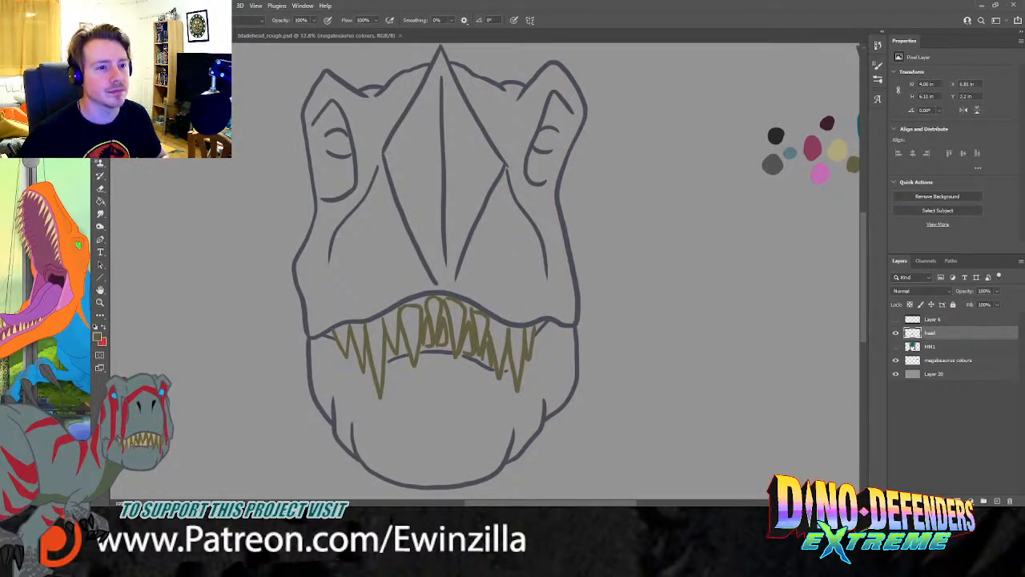
{"action": "key", "text": "ctrl+u"}
{"action": "key", "text": "Return"}
{"action": "left_click_drag", "start_coordinate": [936, 333], "coordinate": [938, 355]}
{"action": "left_click_drag", "start_coordinate": [613, 503], "coordinate": [647, 503]}
{"action": "key", "text": "i"}
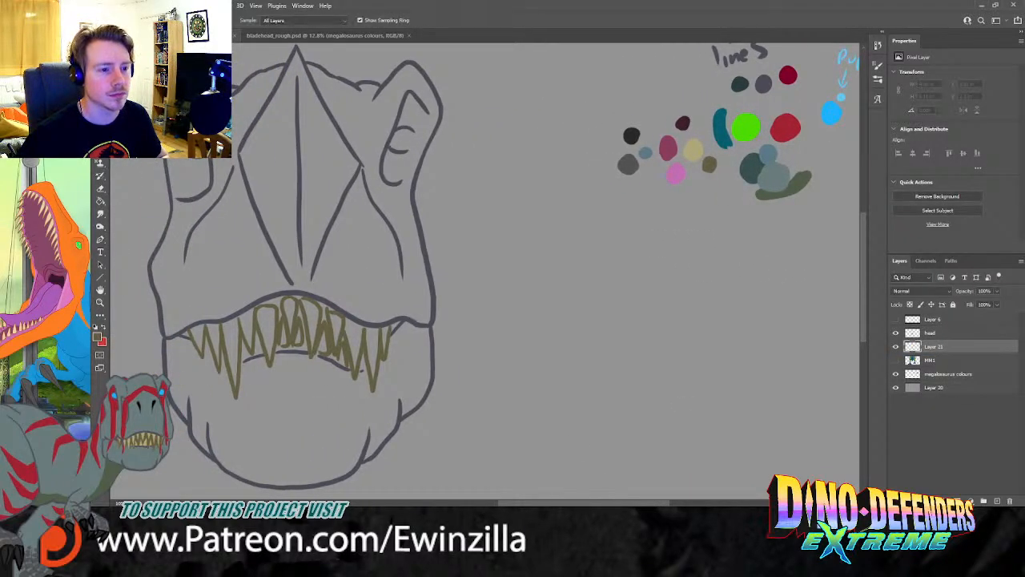
{"action": "left_click", "coordinate": [774, 154]}
{"action": "key", "text": "b"}
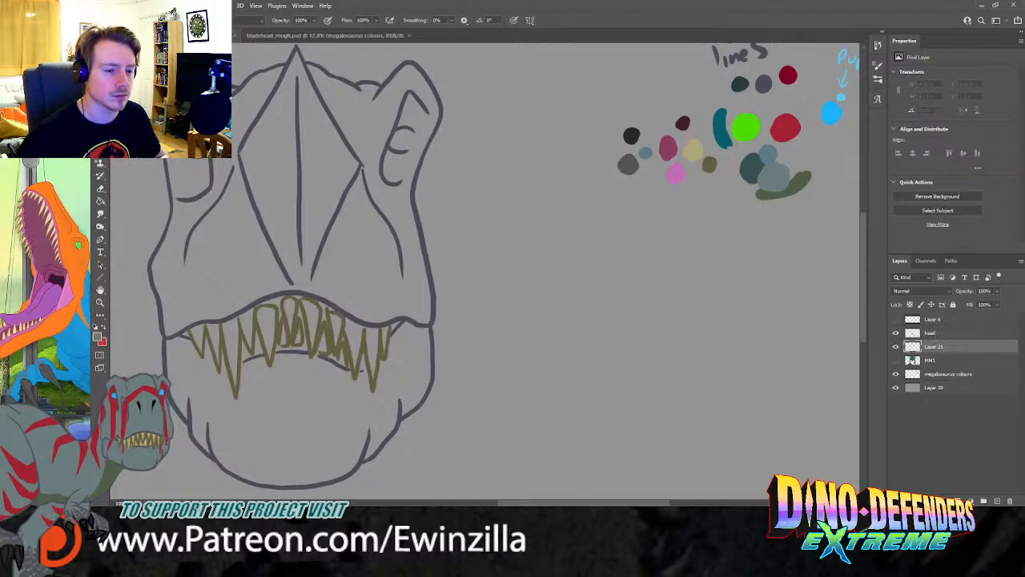
Step: Paint a grey-blue border along the upper lip and around the lower edge of the teeth and lower lip
{"action": "mouse_move", "coordinate": [171, 330]}
{"action": "left_mouse_down"}
{"action": "mouse_move", "coordinate": [279, 289]}
{"action": "mouse_move", "coordinate": [323, 293]}
{"action": "mouse_move", "coordinate": [377, 319]}
{"action": "left_mouse_up"}
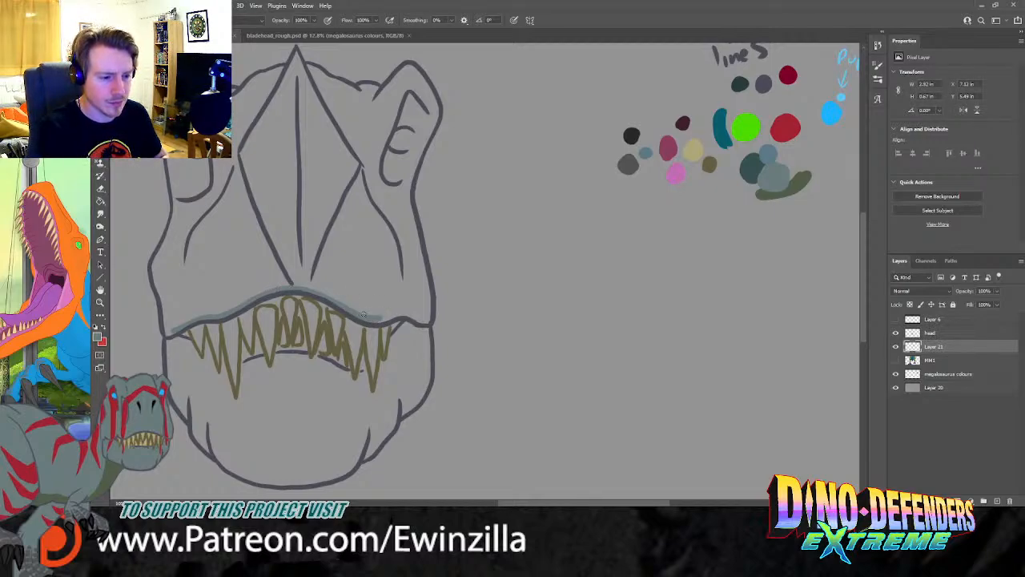
{"action": "mouse_move", "coordinate": [368, 318]}
{"action": "left_mouse_down"}
{"action": "mouse_move", "coordinate": [410, 320]}
{"action": "mouse_move", "coordinate": [378, 371]}
{"action": "left_mouse_up"}
{"action": "left_click_drag", "start_coordinate": [372, 395], "coordinate": [361, 372]}
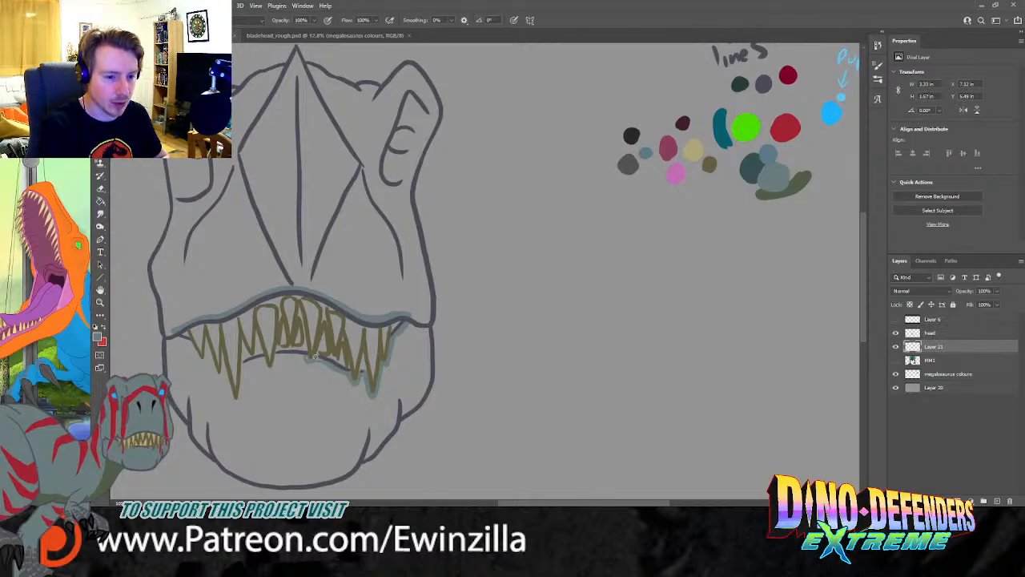
{"action": "mouse_move", "coordinate": [285, 355]}
{"action": "left_mouse_down"}
{"action": "mouse_move", "coordinate": [271, 370]}
{"action": "mouse_move", "coordinate": [246, 361]}
{"action": "mouse_move", "coordinate": [241, 404]}
{"action": "mouse_move", "coordinate": [242, 386]}
{"action": "left_mouse_up"}
{"action": "mouse_move", "coordinate": [223, 350]}
{"action": "left_mouse_down"}
{"action": "mouse_move", "coordinate": [226, 390]}
{"action": "mouse_move", "coordinate": [205, 336]}
{"action": "mouse_move", "coordinate": [215, 361]}
{"action": "mouse_move", "coordinate": [205, 355]}
{"action": "mouse_move", "coordinate": [204, 372]}
{"action": "mouse_move", "coordinate": [172, 336]}
{"action": "mouse_move", "coordinate": [192, 344]}
{"action": "mouse_move", "coordinate": [197, 355]}
{"action": "mouse_move", "coordinate": [170, 330]}
{"action": "left_mouse_up"}
Step: Paint the grey-blue border inside the lower jaw's outline and up the snout's left edge
{"action": "mouse_move", "coordinate": [425, 329]}
{"action": "left_mouse_down"}
{"action": "mouse_move", "coordinate": [426, 375]}
{"action": "mouse_move", "coordinate": [437, 352]}
{"action": "mouse_move", "coordinate": [417, 400]}
{"action": "mouse_move", "coordinate": [332, 480]}
{"action": "mouse_move", "coordinate": [324, 481]}
{"action": "left_mouse_up"}
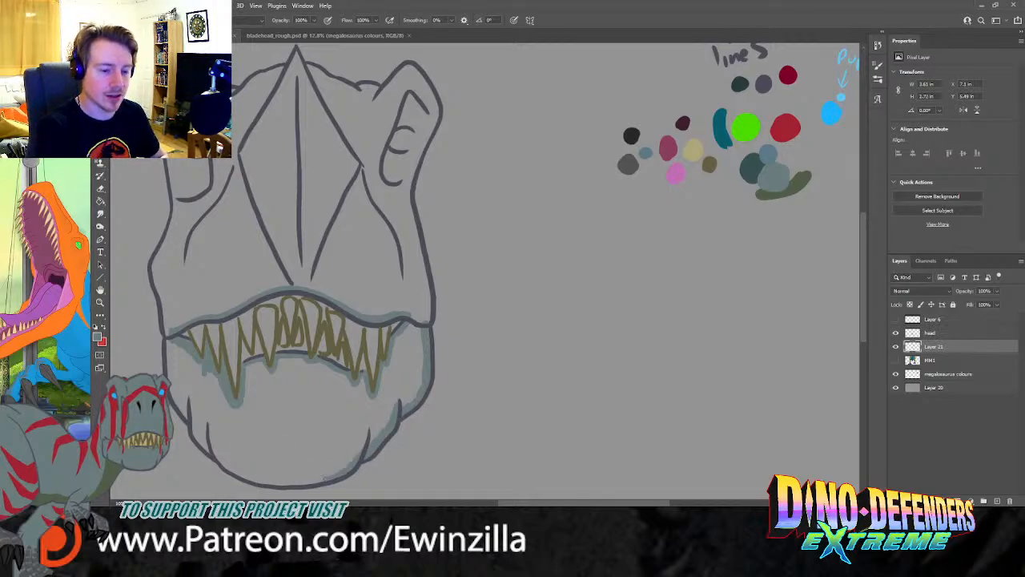
{"action": "mouse_move", "coordinate": [218, 453]}
{"action": "left_mouse_down"}
{"action": "mouse_move", "coordinate": [248, 479]}
{"action": "mouse_move", "coordinate": [323, 477]}
{"action": "mouse_move", "coordinate": [315, 477]}
{"action": "left_mouse_up"}
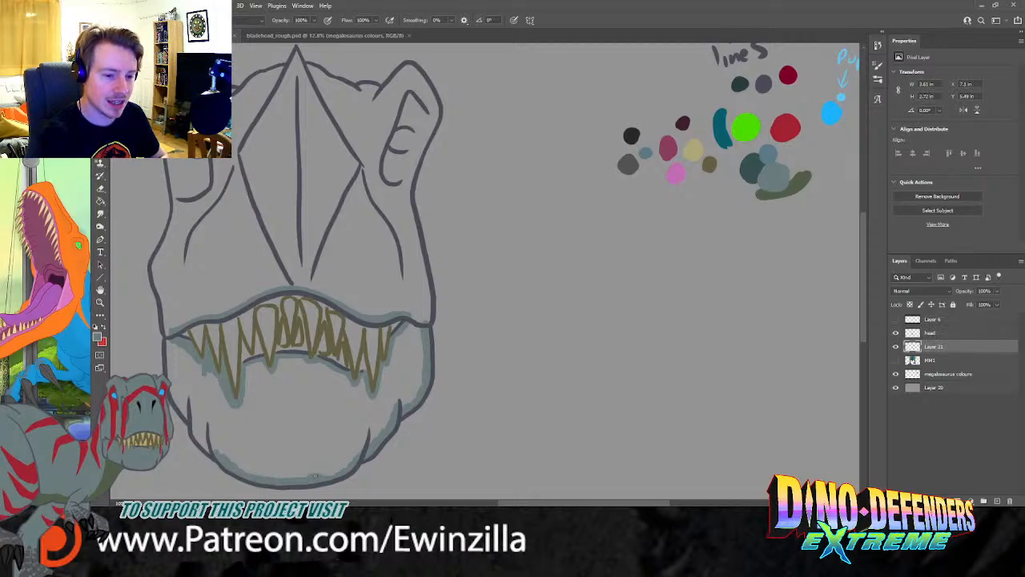
{"action": "mouse_move", "coordinate": [218, 453]}
{"action": "left_mouse_down"}
{"action": "mouse_move", "coordinate": [192, 401]}
{"action": "mouse_move", "coordinate": [192, 422]}
{"action": "mouse_move", "coordinate": [168, 366]}
{"action": "mouse_move", "coordinate": [165, 311]}
{"action": "mouse_move", "coordinate": [173, 319]}
{"action": "mouse_move", "coordinate": [168, 339]}
{"action": "mouse_move", "coordinate": [152, 266]}
{"action": "mouse_move", "coordinate": [168, 238]}
{"action": "left_mouse_up"}
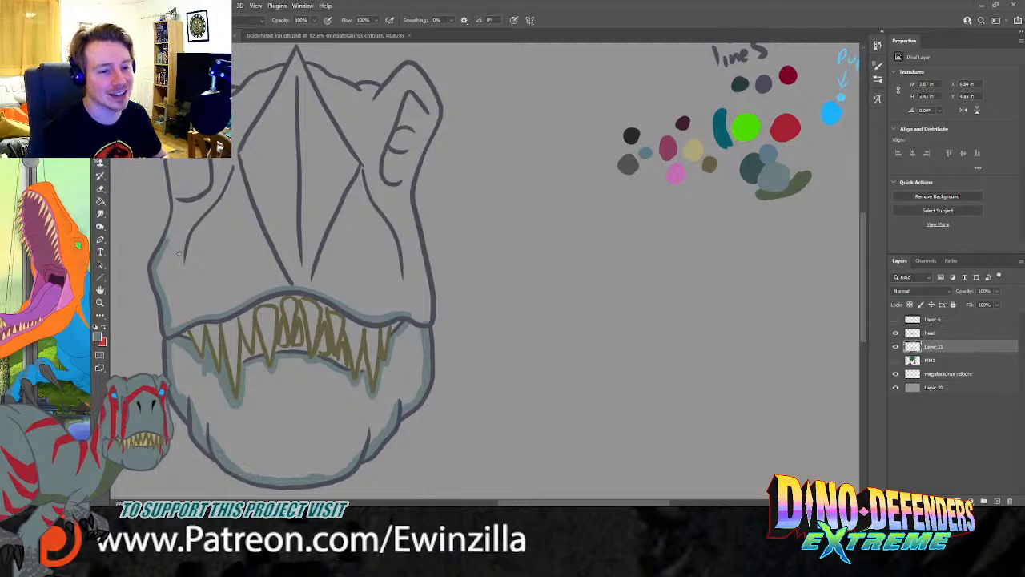
Step: Smudge the snout's right outline on the head layer outward into an angled bulge above the mouth corner
{"action": "key", "text": "r"}
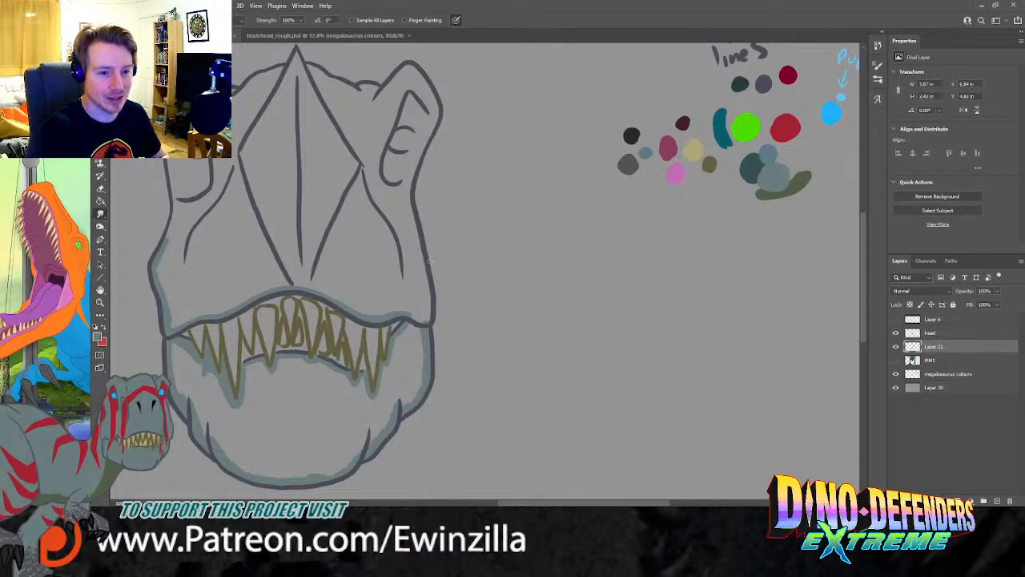
{"action": "key", "text": "alt+bracketright"}
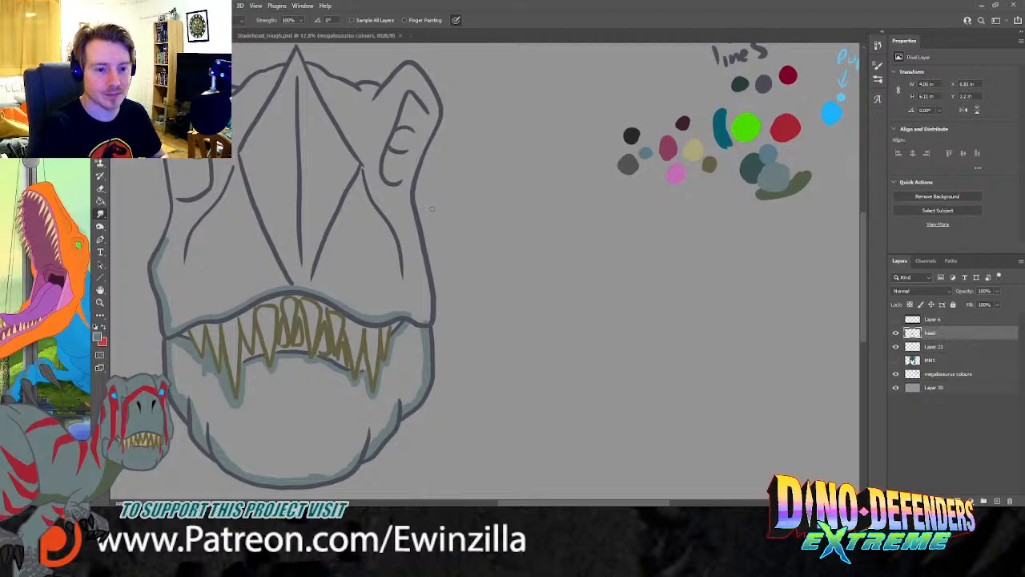
{"action": "left_click_drag", "start_coordinate": [416, 210], "coordinate": [437, 285]}
{"action": "key", "text": "ctrl+z"}
{"action": "mouse_move", "coordinate": [416, 214]}
{"action": "left_mouse_down"}
{"action": "mouse_move", "coordinate": [439, 283]}
{"action": "mouse_move", "coordinate": [435, 320]}
{"action": "left_mouse_up"}
{"action": "key", "text": "ctrl+z"}
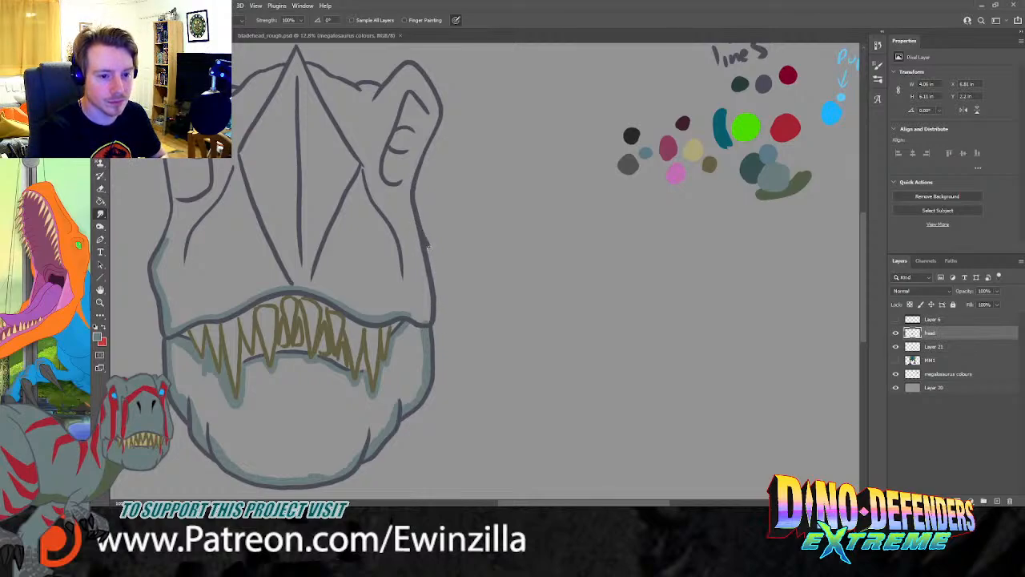
{"action": "left_click_drag", "start_coordinate": [435, 261], "coordinate": [433, 317]}
{"action": "left_click_drag", "start_coordinate": [417, 245], "coordinate": [430, 308]}
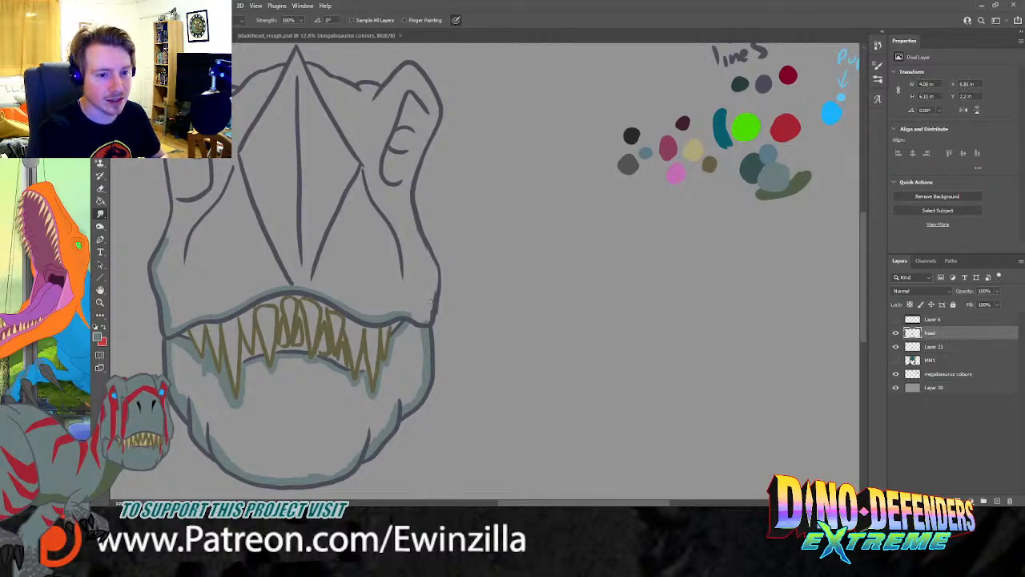
{"action": "left_click_drag", "start_coordinate": [418, 226], "coordinate": [438, 294]}
{"action": "left_click_drag", "start_coordinate": [420, 226], "coordinate": [434, 307]}
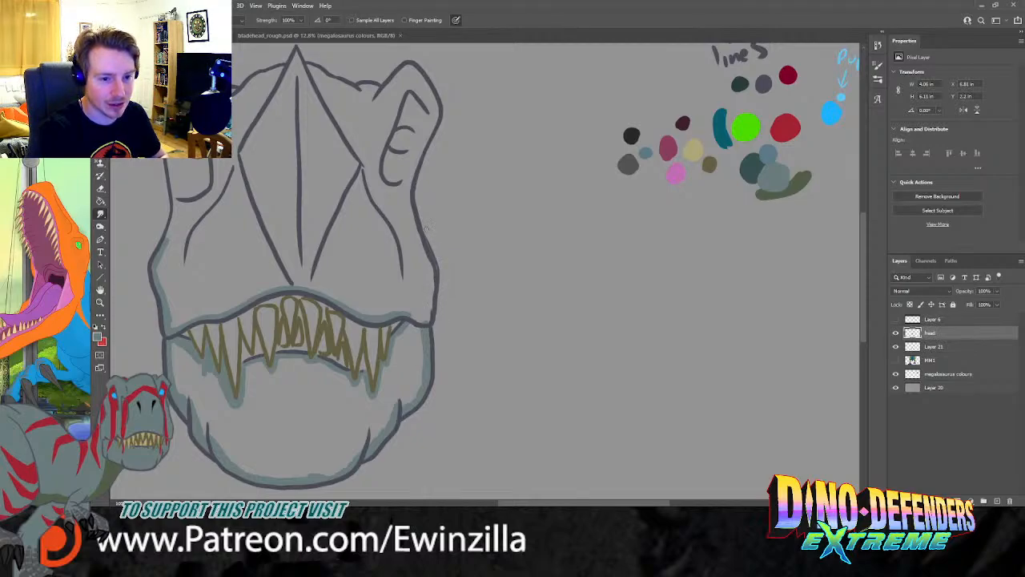
{"action": "left_click_drag", "start_coordinate": [436, 275], "coordinate": [430, 323]}
{"action": "left_click_drag", "start_coordinate": [425, 230], "coordinate": [438, 315]}
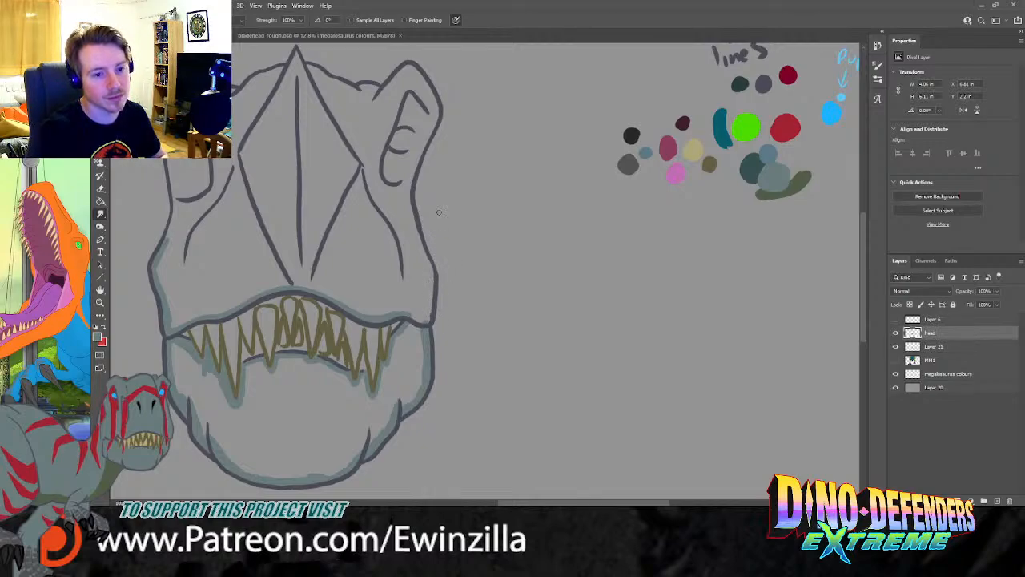
Step: On Layer 21, continue the grey-blue border inside the upper head's outline, from the right mouth corner around the brows to the left side
{"action": "left_click", "coordinate": [933, 346]}
{"action": "key", "text": "b"}
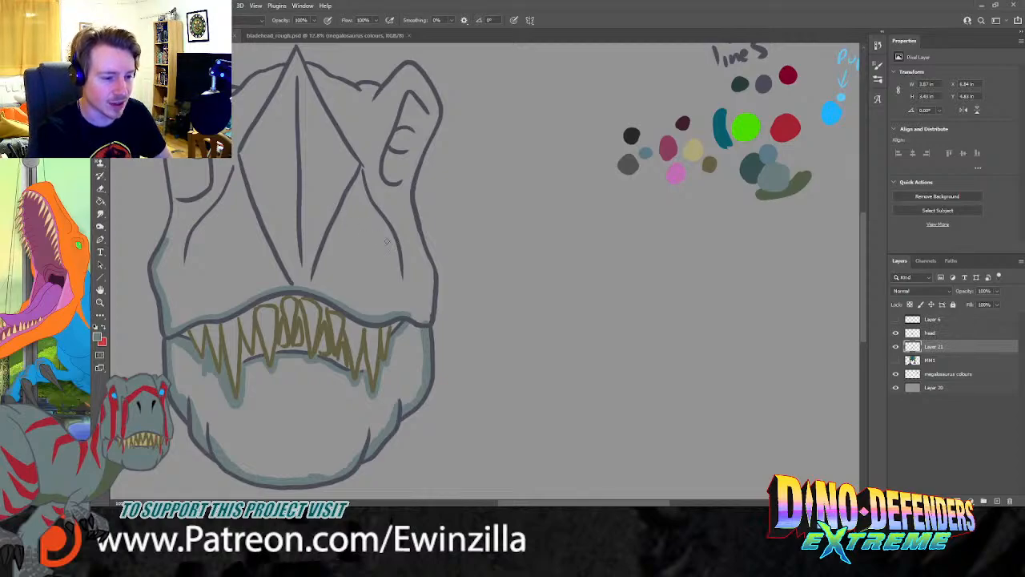
{"action": "mouse_move", "coordinate": [417, 295]}
{"action": "left_mouse_down"}
{"action": "mouse_move", "coordinate": [415, 317]}
{"action": "mouse_move", "coordinate": [423, 305]}
{"action": "left_mouse_up"}
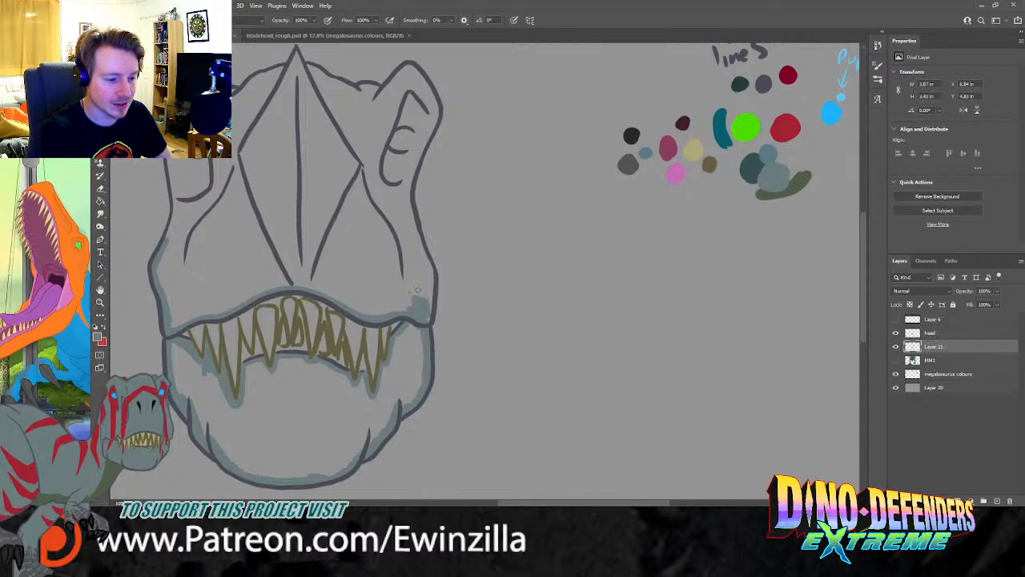
{"action": "mouse_move", "coordinate": [426, 317]}
{"action": "left_mouse_down"}
{"action": "mouse_move", "coordinate": [411, 205]}
{"action": "mouse_move", "coordinate": [437, 105]}
{"action": "mouse_move", "coordinate": [406, 65]}
{"action": "mouse_move", "coordinate": [399, 85]}
{"action": "mouse_move", "coordinate": [376, 96]}
{"action": "mouse_move", "coordinate": [293, 57]}
{"action": "mouse_move", "coordinate": [302, 71]}
{"action": "mouse_move", "coordinate": [382, 97]}
{"action": "left_mouse_up"}
{"action": "mouse_move", "coordinate": [282, 78]}
{"action": "left_mouse_down"}
{"action": "mouse_move", "coordinate": [269, 72]}
{"action": "mouse_move", "coordinate": [245, 89]}
{"action": "left_mouse_up"}
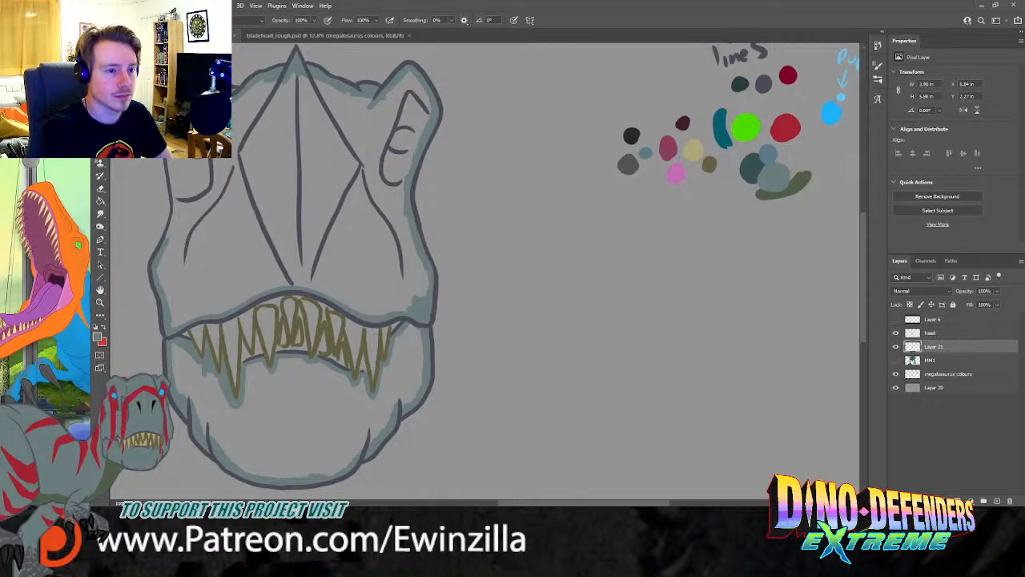
{"action": "mouse_move", "coordinate": [169, 169]}
{"action": "left_mouse_down"}
{"action": "mouse_move", "coordinate": [165, 245]}
{"action": "mouse_move", "coordinate": [175, 212]}
{"action": "left_mouse_up"}
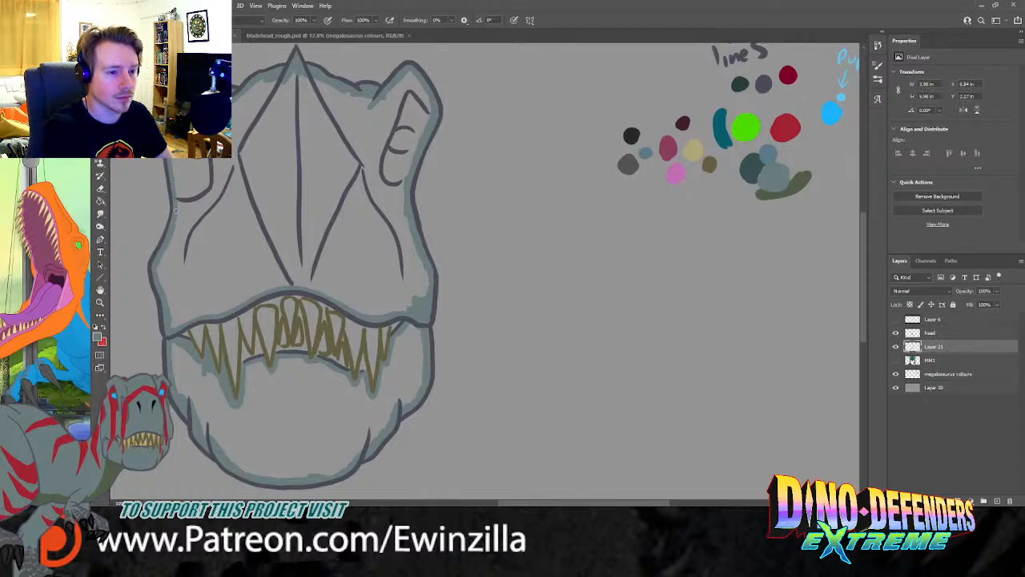
Step: Fill the upper head and the lower jaw with the grey-blue body colour on Layer 21
{"action": "key", "text": "g"}
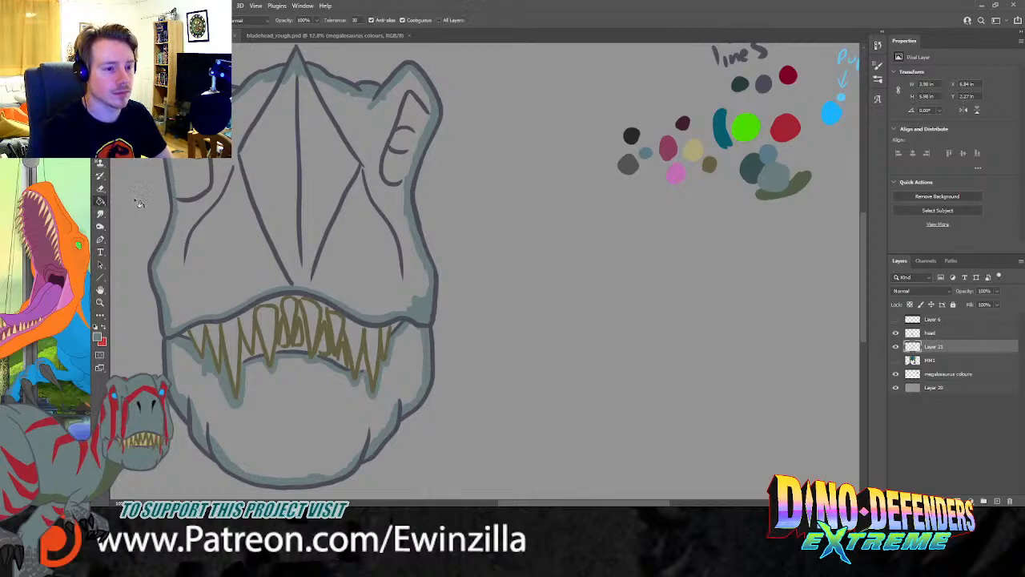
{"action": "left_click", "coordinate": [276, 173]}
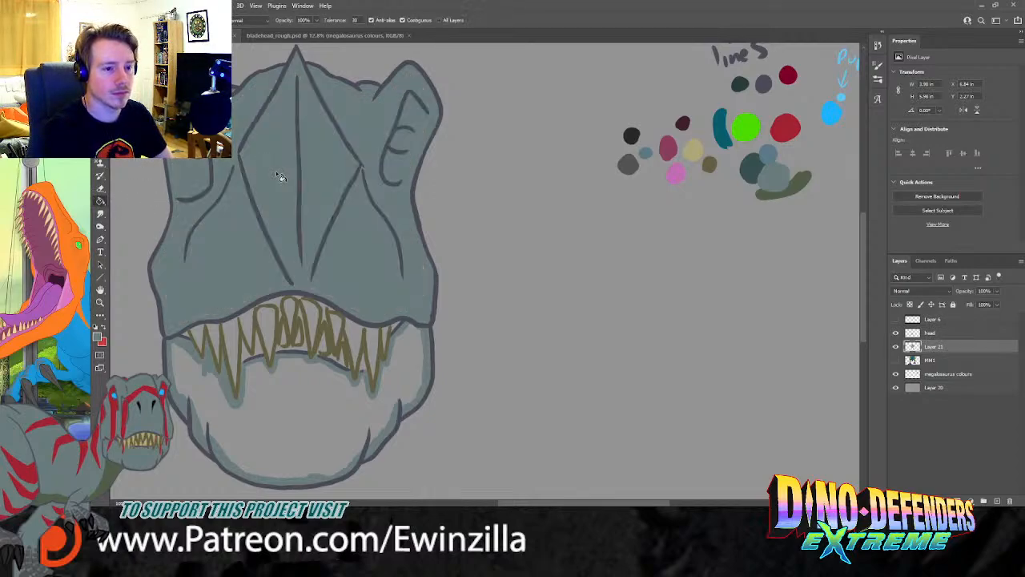
{"action": "left_click", "coordinate": [235, 410]}
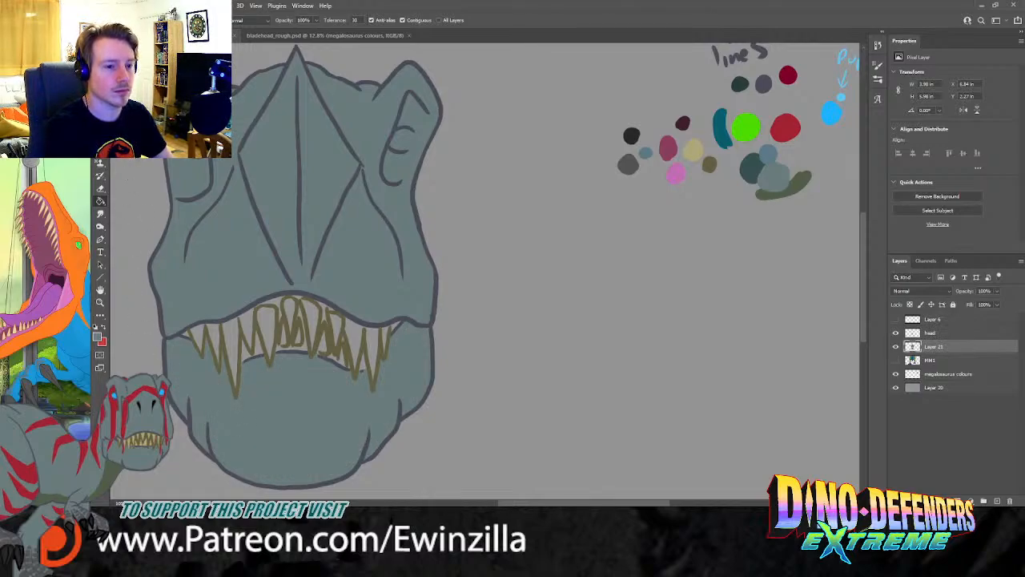
{"action": "key", "text": "b"}
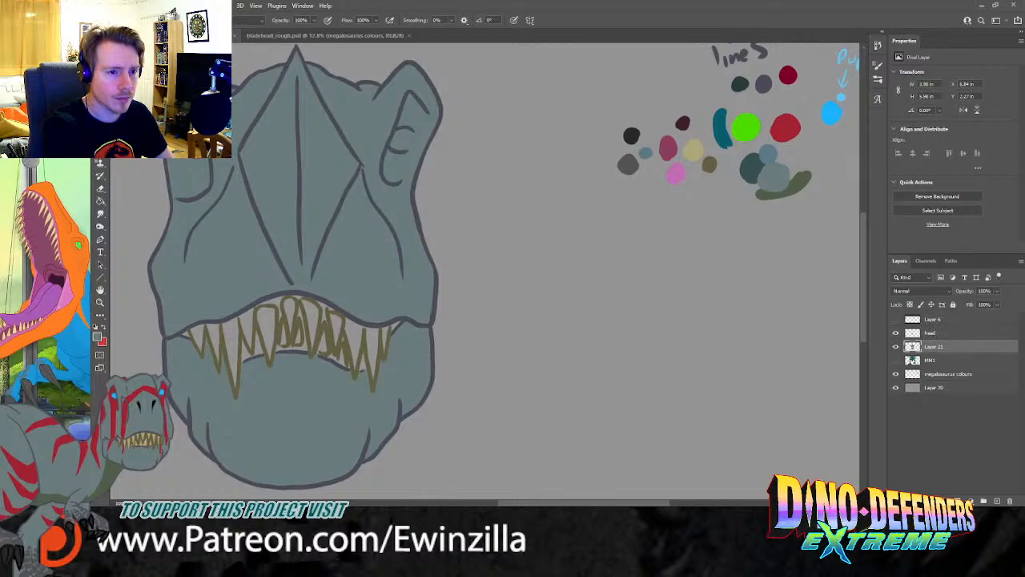
Step: On Layer 21, paint the dark maroon mouth interior into the gaps between the teeth and at the mouth corners
{"action": "left_click", "coordinate": [896, 388]}
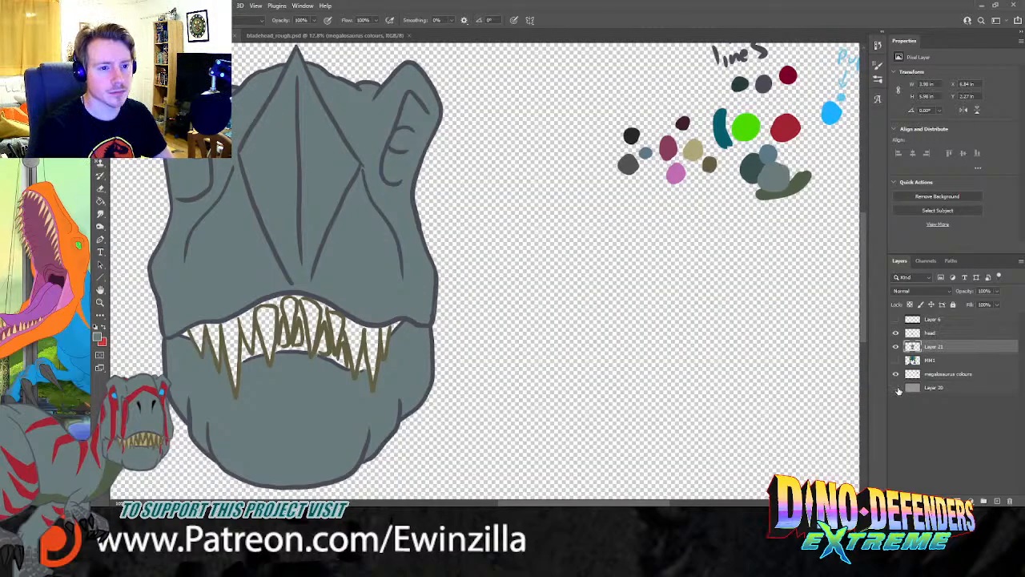
{"action": "left_click", "coordinate": [897, 387]}
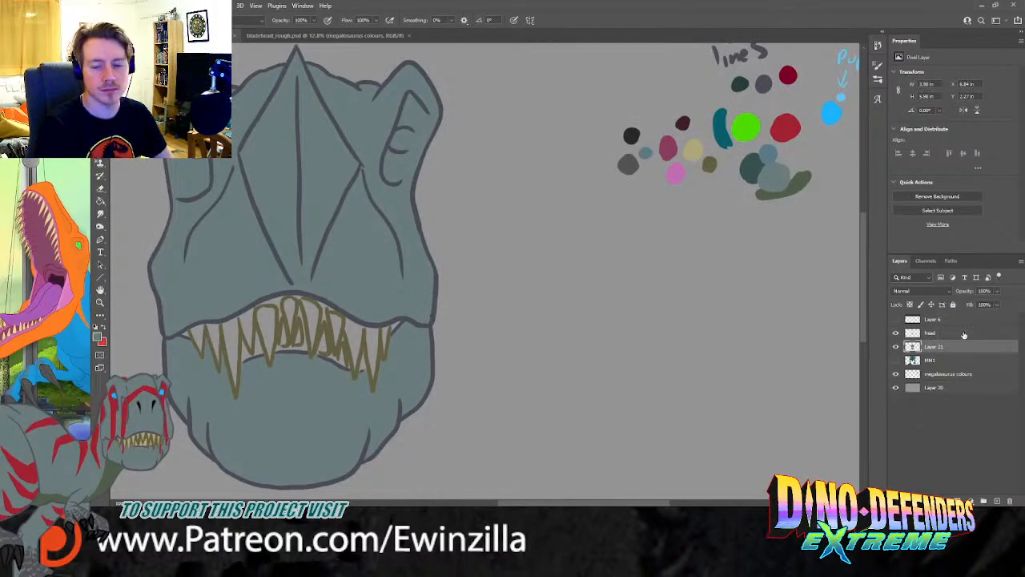
{"action": "key", "text": "i"}
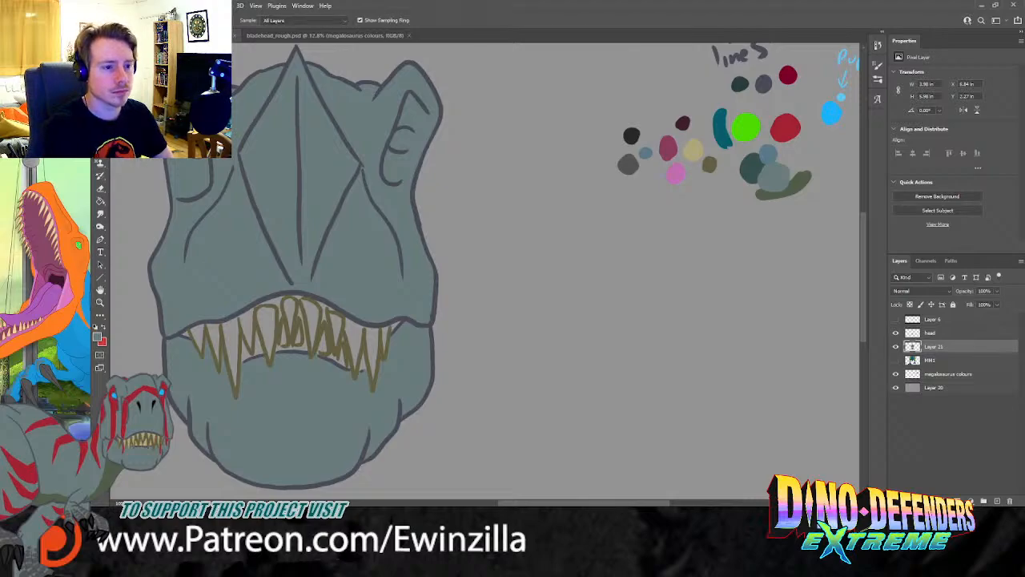
{"action": "left_click", "coordinate": [682, 122]}
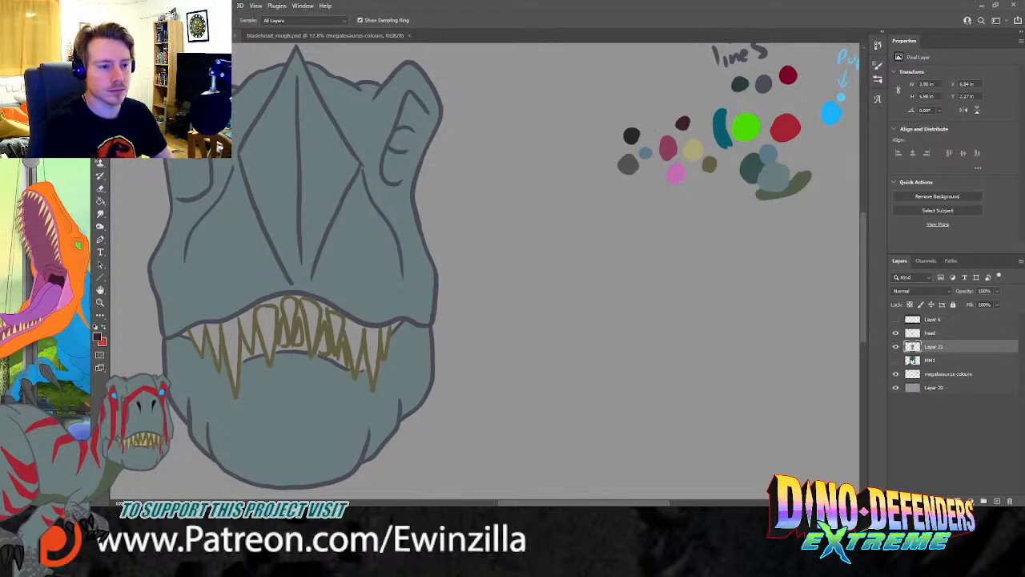
{"action": "key", "text": "b"}
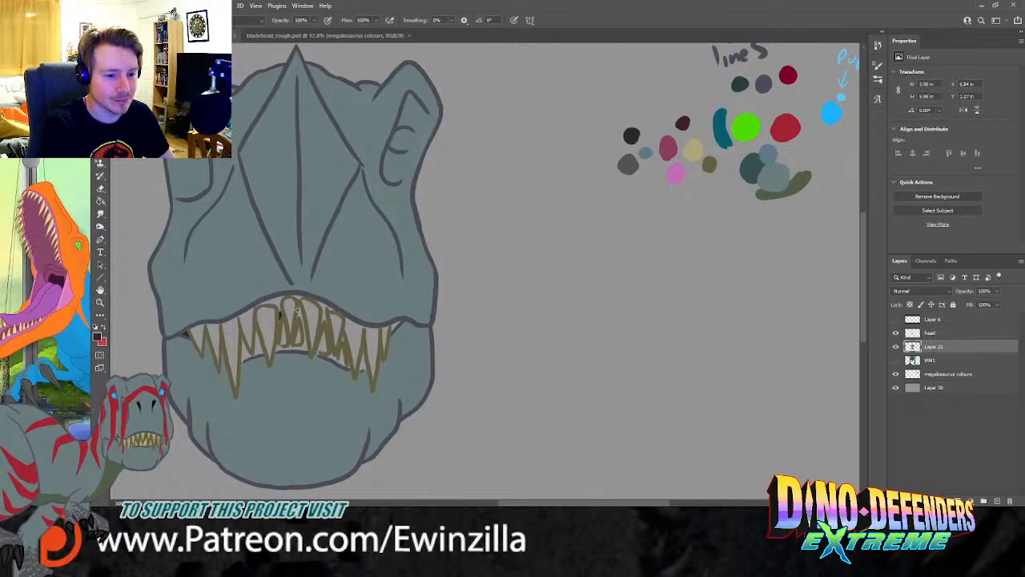
{"action": "left_click_drag", "start_coordinate": [301, 311], "coordinate": [304, 336]}
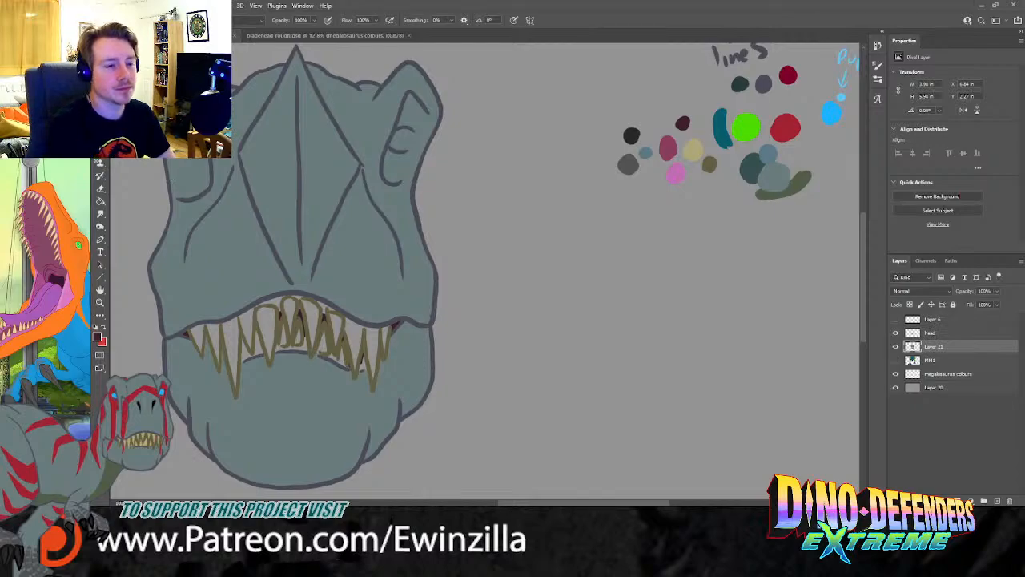
Step: Colour all the teeth with the cream swatch, from the left mouth corner across to the right
{"action": "key", "text": "i"}
{"action": "left_click", "coordinate": [695, 149]}
{"action": "key", "text": "b"}
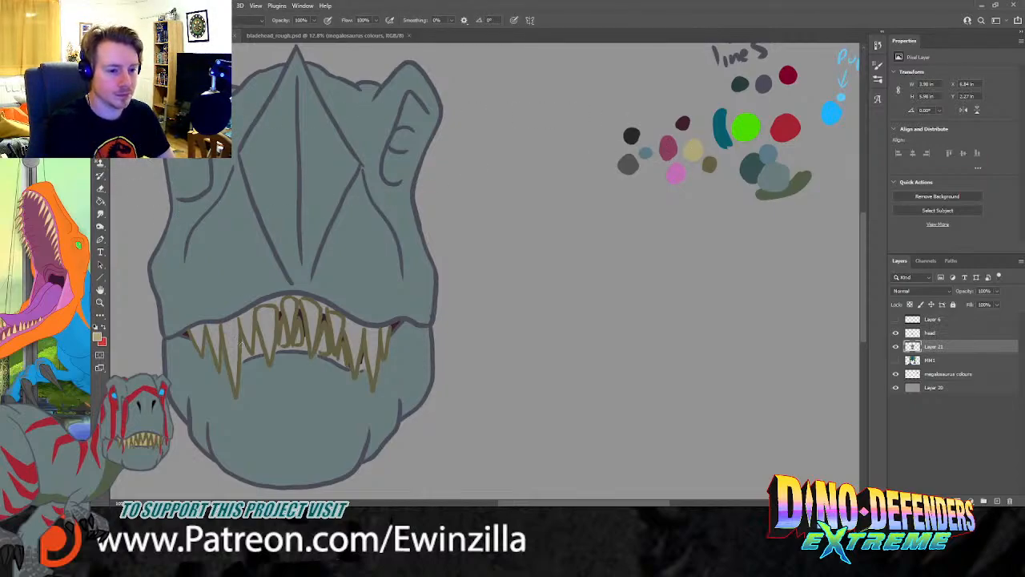
{"action": "mouse_move", "coordinate": [199, 329]}
{"action": "left_mouse_down"}
{"action": "mouse_move", "coordinate": [201, 348]}
{"action": "mouse_move", "coordinate": [198, 337]}
{"action": "mouse_move", "coordinate": [218, 333]}
{"action": "mouse_move", "coordinate": [217, 359]}
{"action": "mouse_move", "coordinate": [233, 321]}
{"action": "mouse_move", "coordinate": [232, 373]}
{"action": "left_mouse_up"}
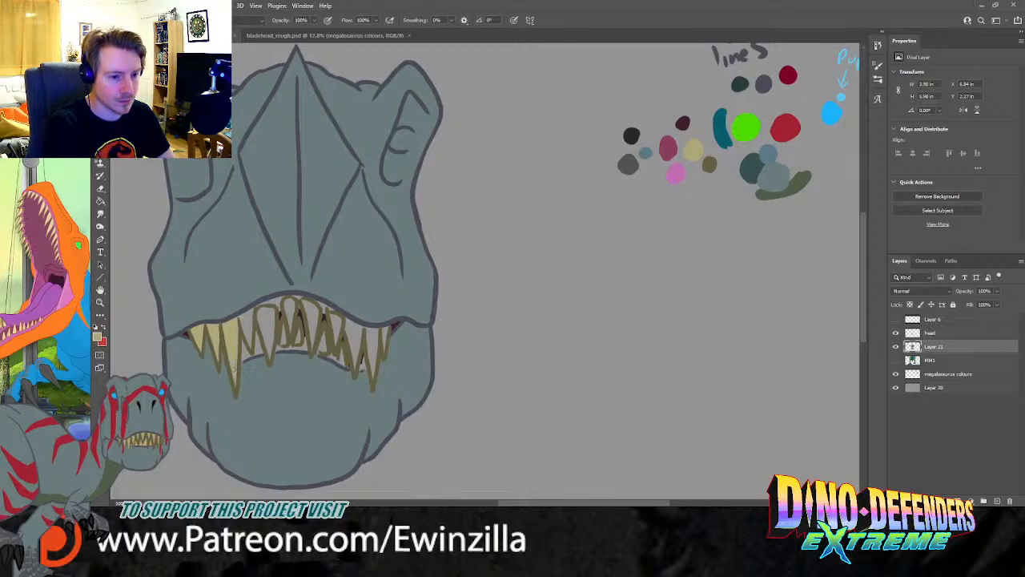
{"action": "mouse_move", "coordinate": [242, 317]}
{"action": "left_mouse_down"}
{"action": "mouse_move", "coordinate": [261, 310]}
{"action": "mouse_move", "coordinate": [273, 313]}
{"action": "mouse_move", "coordinate": [262, 326]}
{"action": "mouse_move", "coordinate": [259, 317]}
{"action": "mouse_move", "coordinate": [270, 321]}
{"action": "mouse_move", "coordinate": [259, 324]}
{"action": "mouse_move", "coordinate": [269, 338]}
{"action": "mouse_move", "coordinate": [281, 330]}
{"action": "mouse_move", "coordinate": [291, 303]}
{"action": "mouse_move", "coordinate": [298, 337]}
{"action": "mouse_move", "coordinate": [306, 308]}
{"action": "mouse_move", "coordinate": [313, 332]}
{"action": "left_mouse_up"}
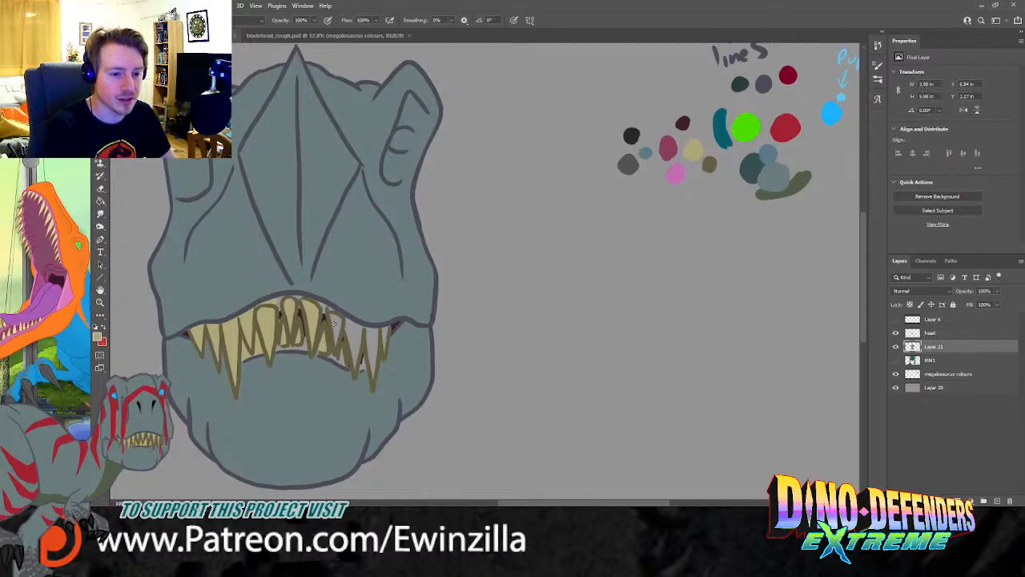
{"action": "mouse_move", "coordinate": [341, 345]}
{"action": "left_mouse_down"}
{"action": "mouse_move", "coordinate": [355, 329]}
{"action": "mouse_move", "coordinate": [355, 358]}
{"action": "mouse_move", "coordinate": [356, 326]}
{"action": "mouse_move", "coordinate": [363, 332]}
{"action": "mouse_move", "coordinate": [362, 367]}
{"action": "mouse_move", "coordinate": [368, 349]}
{"action": "mouse_move", "coordinate": [374, 374]}
{"action": "mouse_move", "coordinate": [373, 333]}
{"action": "mouse_move", "coordinate": [357, 341]}
{"action": "mouse_move", "coordinate": [386, 332]}
{"action": "left_mouse_up"}
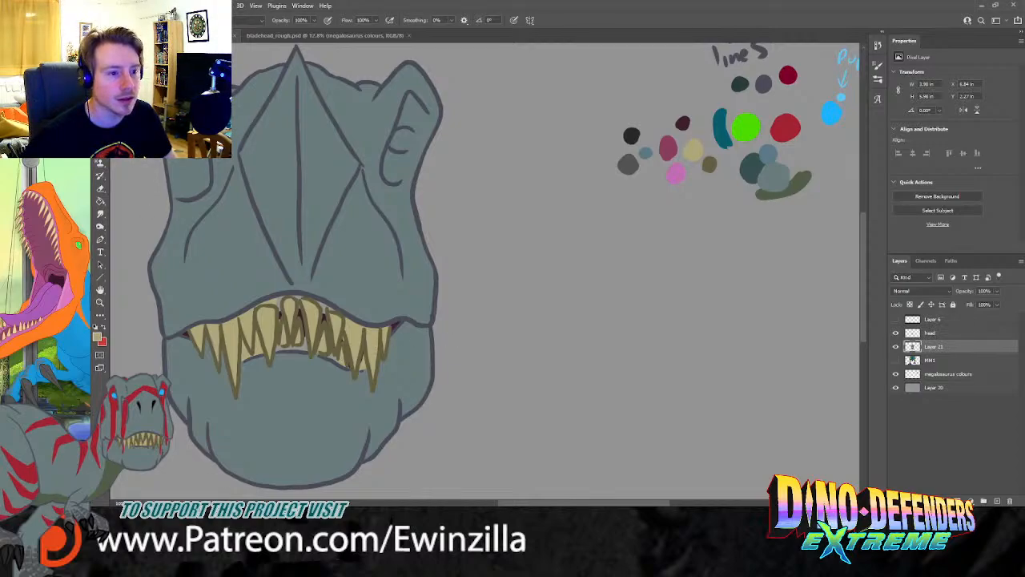
Step: Paint the gums pink above the front upper teeth and along the base of the lower teeth
{"action": "left_click", "coordinate": [674, 169], "text": "alt"}
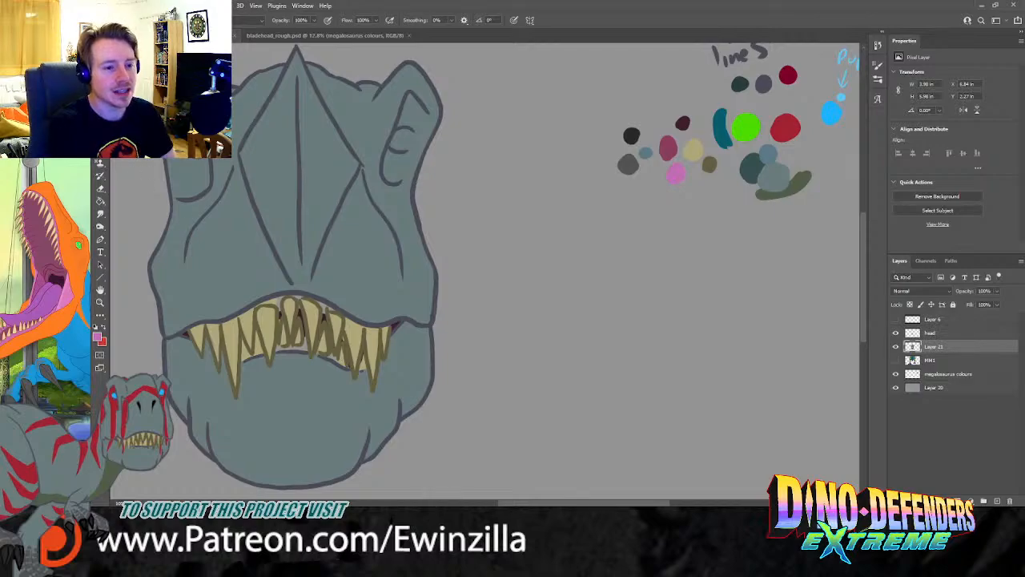
{"action": "mouse_move", "coordinate": [266, 302]}
{"action": "left_mouse_down"}
{"action": "mouse_move", "coordinate": [315, 295]}
{"action": "mouse_move", "coordinate": [330, 308]}
{"action": "left_mouse_up"}
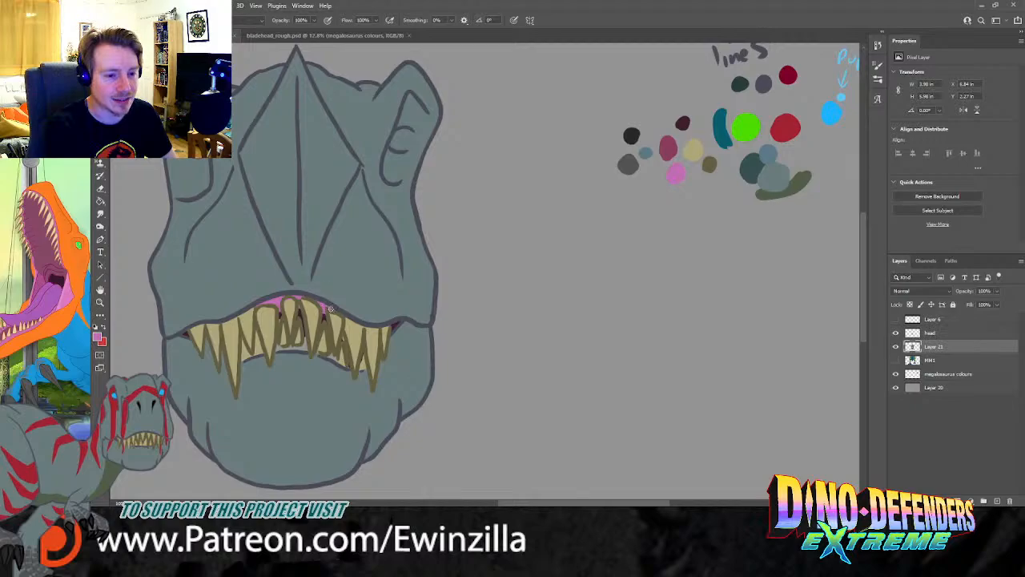
{"action": "left_click", "coordinate": [101, 213]}
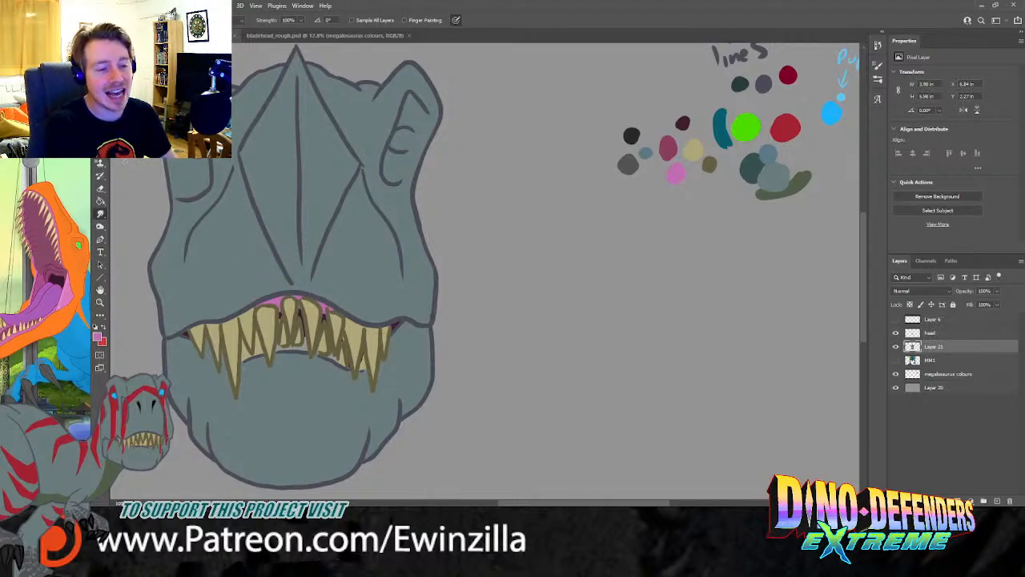
{"action": "key", "text": "b"}
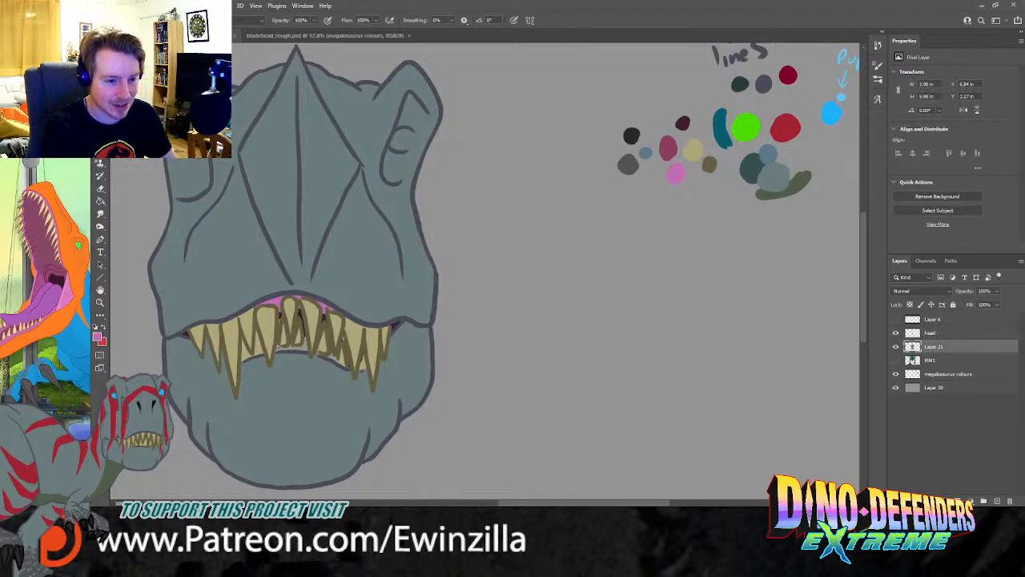
{"action": "mouse_move", "coordinate": [277, 350]}
{"action": "left_mouse_down"}
{"action": "mouse_move", "coordinate": [304, 340]}
{"action": "mouse_move", "coordinate": [295, 349]}
{"action": "mouse_move", "coordinate": [336, 359]}
{"action": "left_mouse_up"}
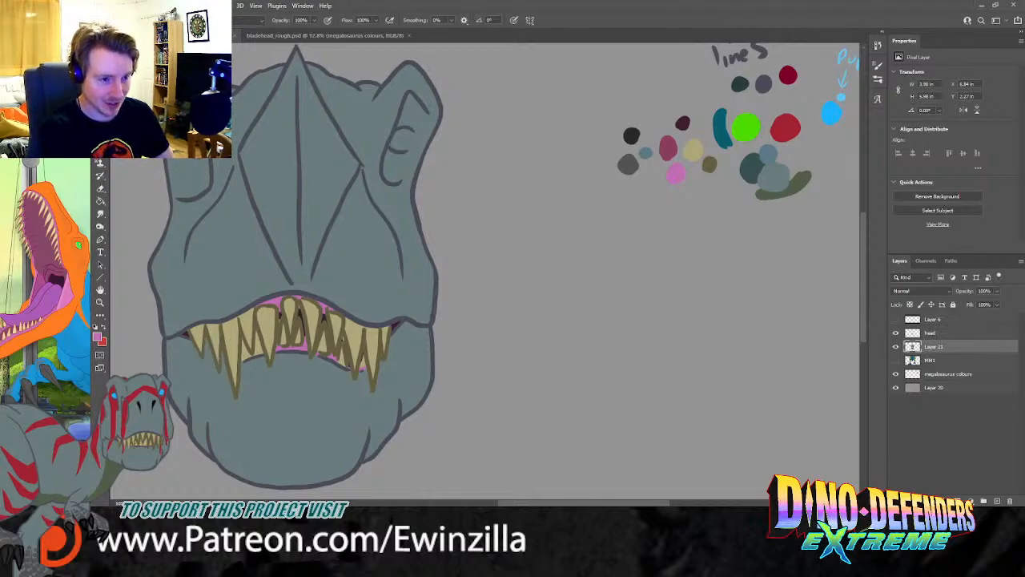
Step: Fill the patches around both eyes with the dark teal swatch, leaving the eyeballs unpainted
{"action": "key", "text": "i"}
{"action": "left_click", "coordinate": [721, 124]}
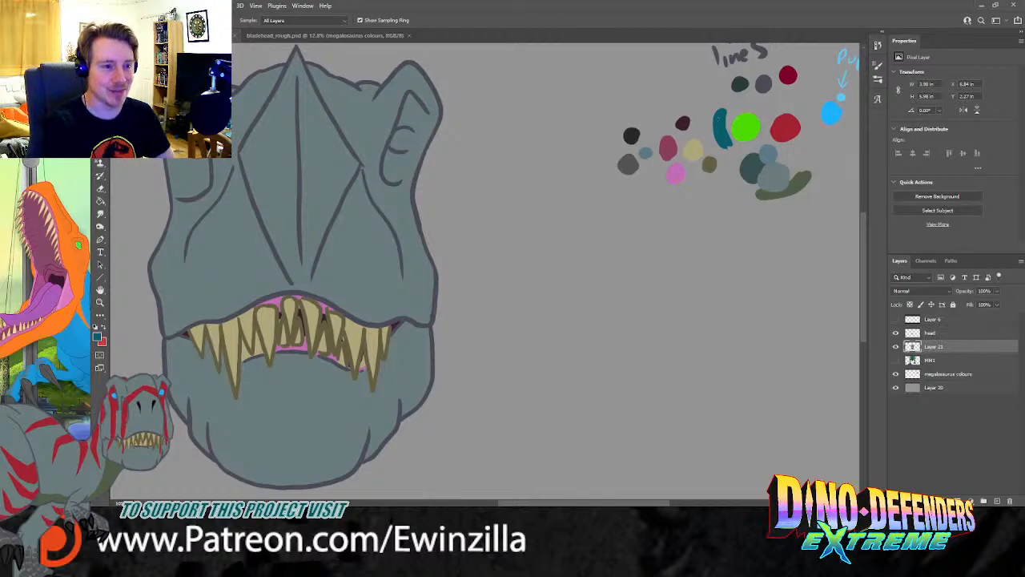
{"action": "key", "text": "b"}
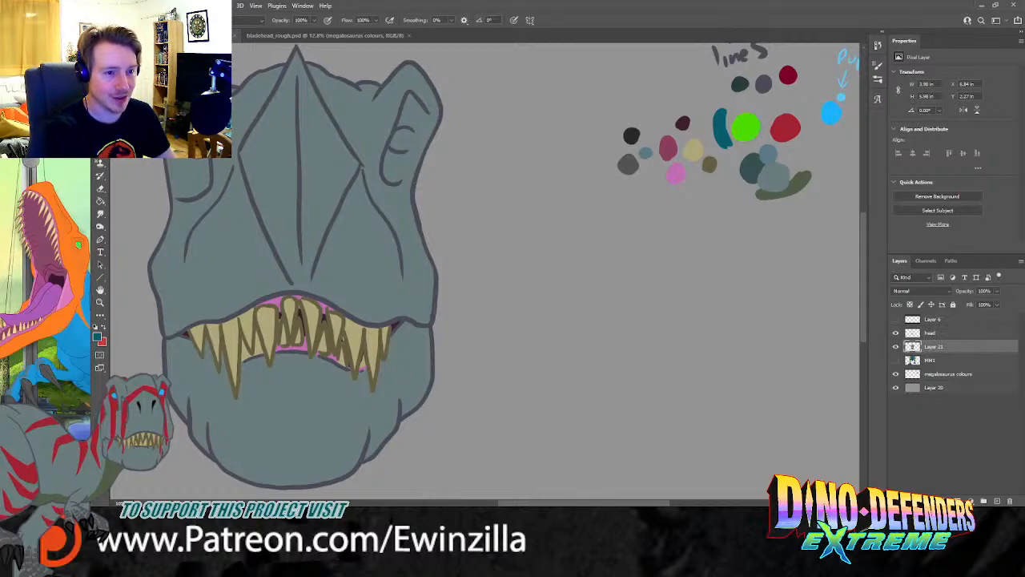
{"action": "mouse_move", "coordinate": [208, 158]}
{"action": "left_mouse_down"}
{"action": "mouse_move", "coordinate": [207, 187]}
{"action": "mouse_move", "coordinate": [178, 196]}
{"action": "mouse_move", "coordinate": [179, 166]}
{"action": "mouse_move", "coordinate": [183, 191]}
{"action": "mouse_move", "coordinate": [199, 167]}
{"action": "mouse_move", "coordinate": [203, 181]}
{"action": "mouse_move", "coordinate": [186, 195]}
{"action": "mouse_move", "coordinate": [206, 168]}
{"action": "left_mouse_up"}
{"action": "mouse_move", "coordinate": [404, 99]}
{"action": "left_mouse_down"}
{"action": "mouse_move", "coordinate": [398, 126]}
{"action": "mouse_move", "coordinate": [420, 130]}
{"action": "mouse_move", "coordinate": [427, 116]}
{"action": "mouse_move", "coordinate": [412, 98]}
{"action": "mouse_move", "coordinate": [407, 118]}
{"action": "mouse_move", "coordinate": [425, 114]}
{"action": "mouse_move", "coordinate": [415, 138]}
{"action": "mouse_move", "coordinate": [387, 151]}
{"action": "mouse_move", "coordinate": [395, 178]}
{"action": "mouse_move", "coordinate": [425, 119]}
{"action": "mouse_move", "coordinate": [395, 181]}
{"action": "mouse_move", "coordinate": [425, 117]}
{"action": "mouse_move", "coordinate": [405, 170]}
{"action": "left_mouse_up"}
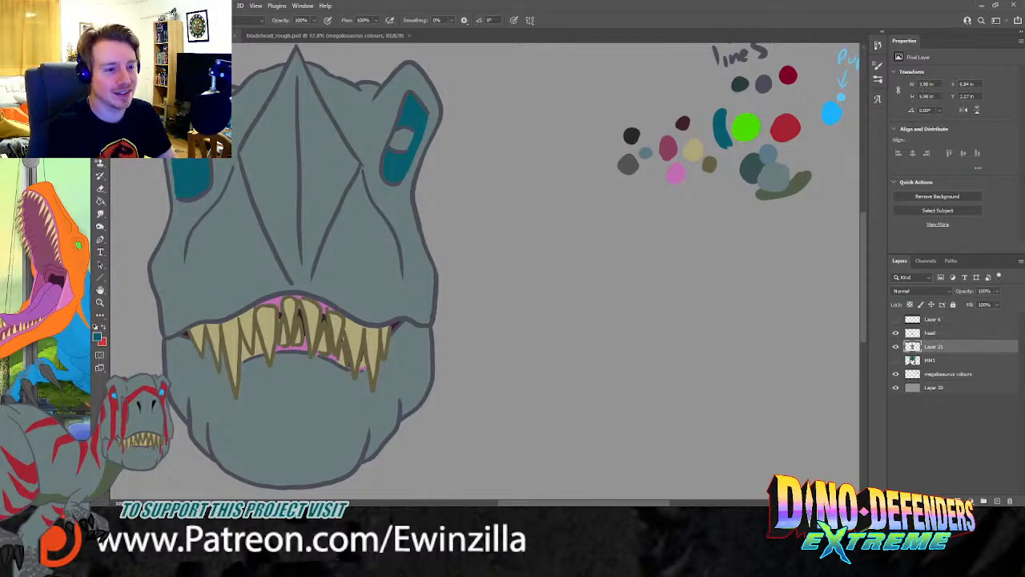
Step: Colour both eyeballs bright blue and add a lighter blue pupil to each
{"action": "key", "text": "i"}
{"action": "key", "text": "b"}
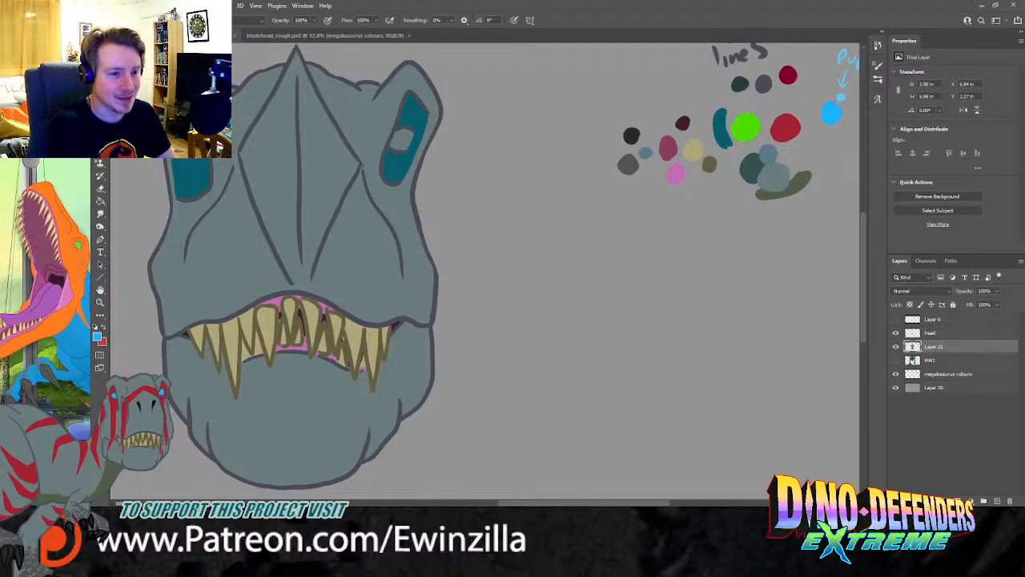
{"action": "mouse_move", "coordinate": [397, 131]}
{"action": "left_mouse_down"}
{"action": "mouse_move", "coordinate": [401, 148]}
{"action": "mouse_move", "coordinate": [411, 137]}
{"action": "mouse_move", "coordinate": [404, 147]}
{"action": "mouse_move", "coordinate": [398, 133]}
{"action": "mouse_move", "coordinate": [403, 142]}
{"action": "left_mouse_up"}
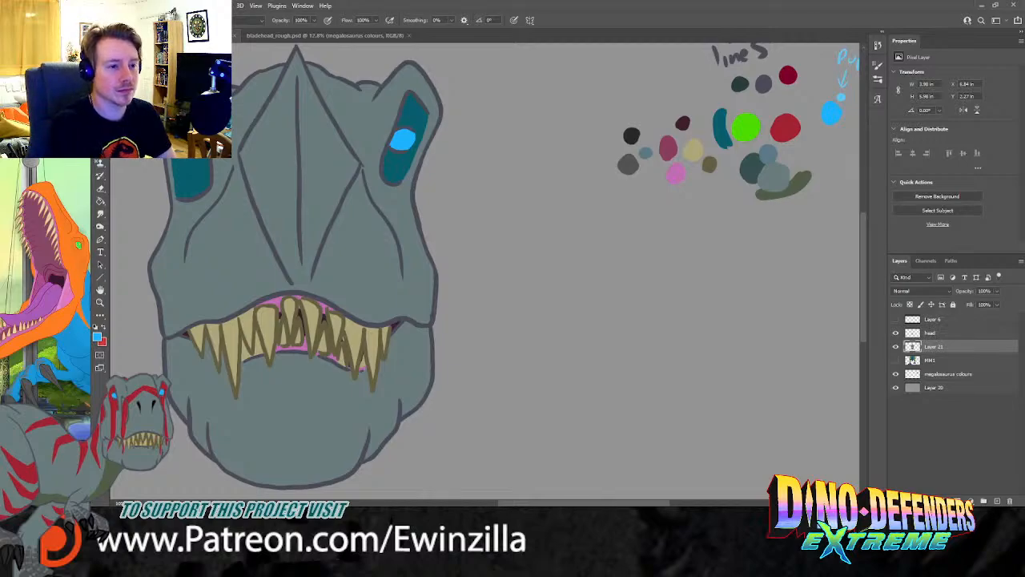
{"action": "key", "text": "i"}
{"action": "left_click", "coordinate": [845, 95]}
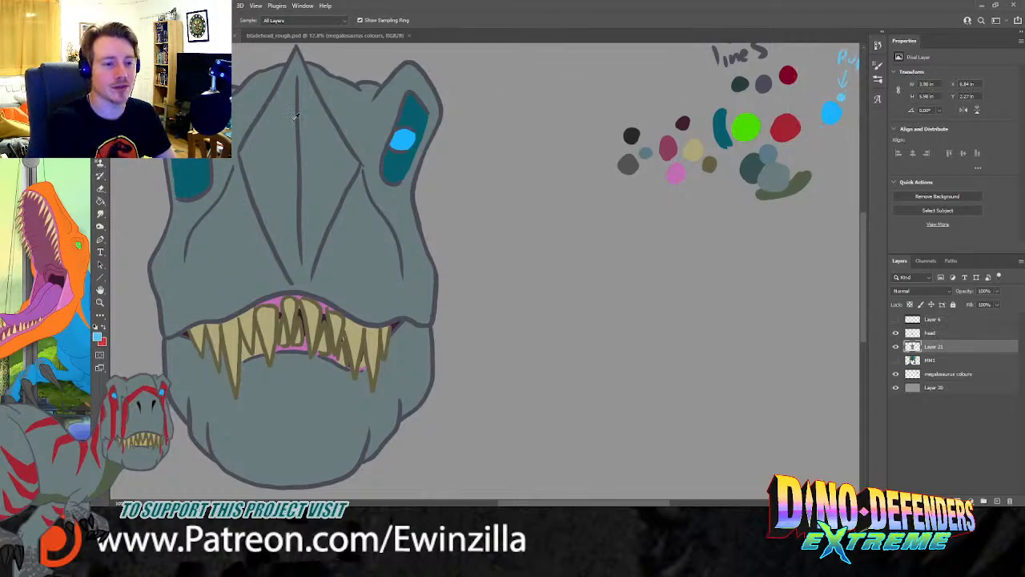
{"action": "key", "text": "b"}
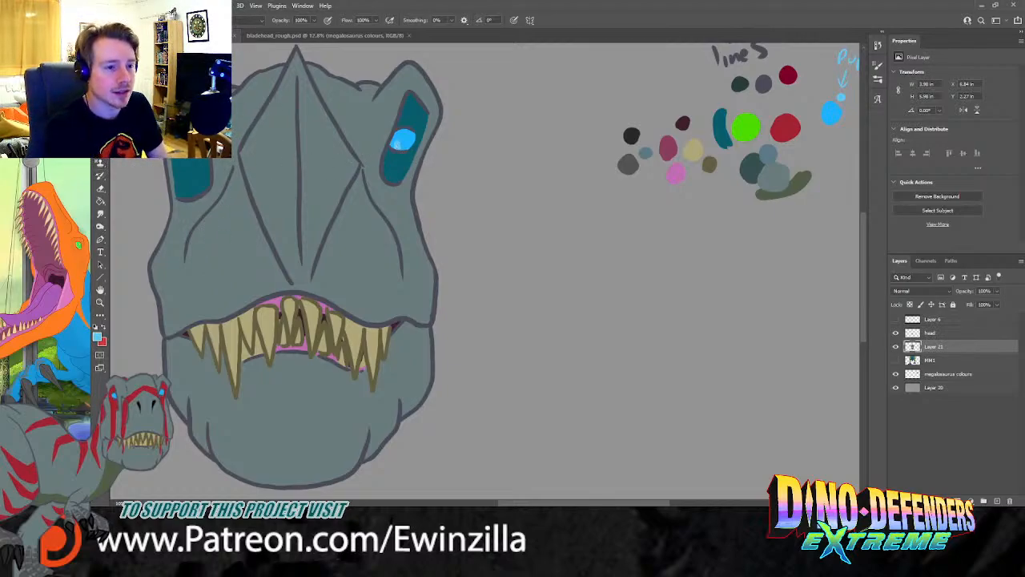
Step: Paint small black nostrils along the snout's two diagonal ridge lines
{"action": "key", "text": "i"}
{"action": "left_click", "coordinate": [637, 133]}
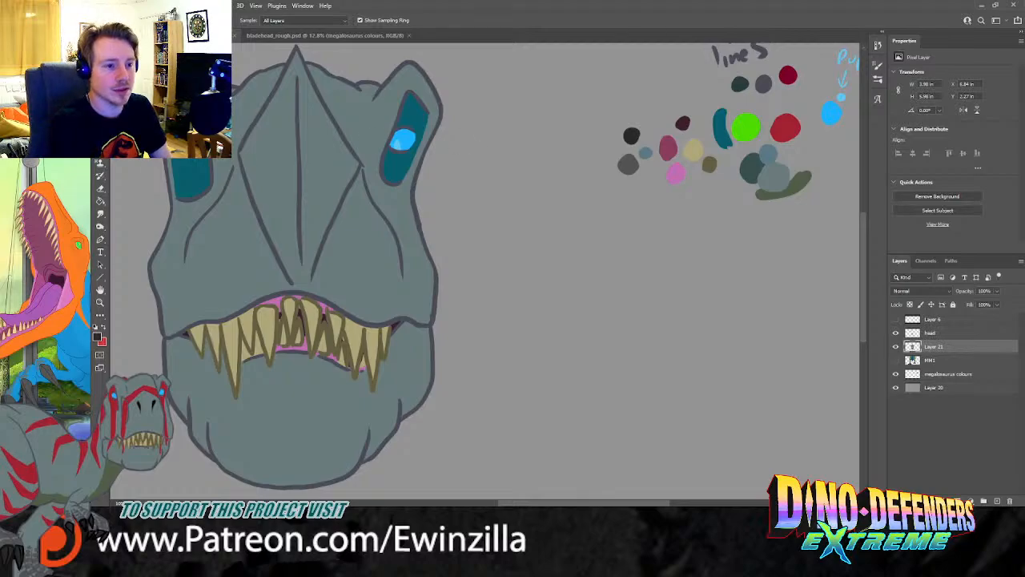
{"action": "key", "text": "b"}
{"action": "left_click_drag", "start_coordinate": [248, 201], "coordinate": [257, 216]}
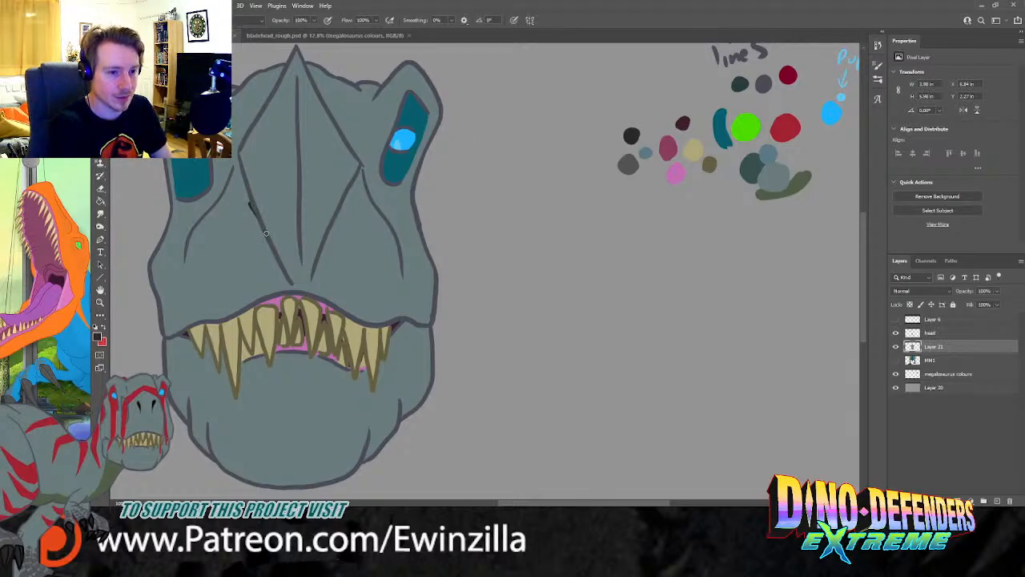
{"action": "left_click_drag", "start_coordinate": [342, 203], "coordinate": [335, 225]}
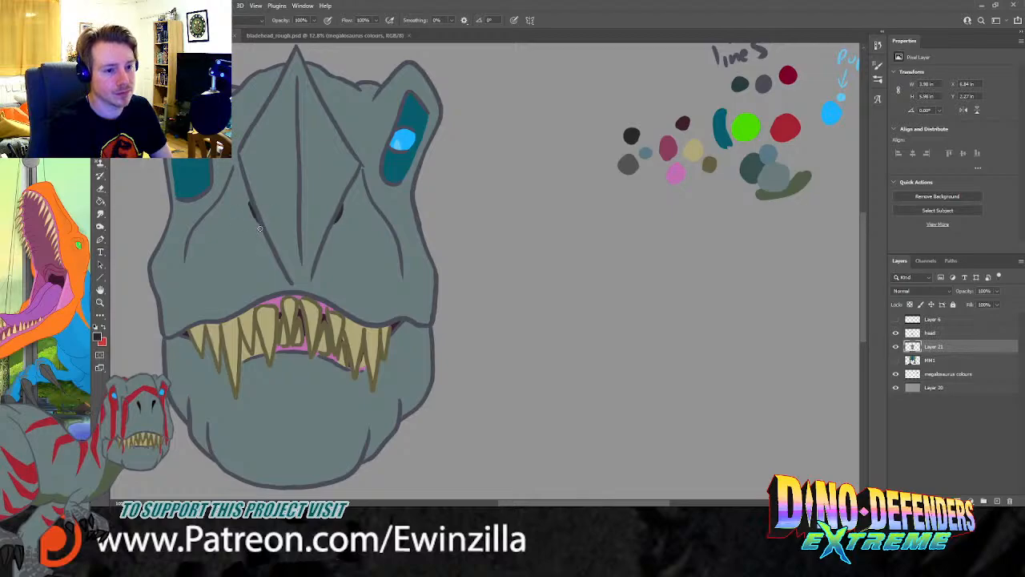
Step: Fit the whole canvas in view and merge the head layer with Layer 21
{"action": "key", "text": "z"}
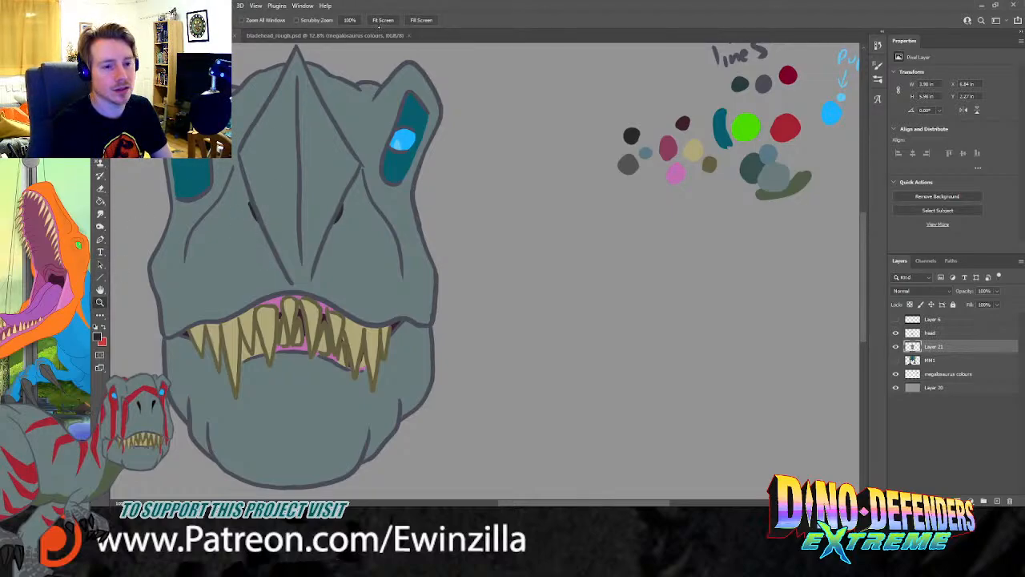
{"action": "left_click", "coordinate": [382, 21]}
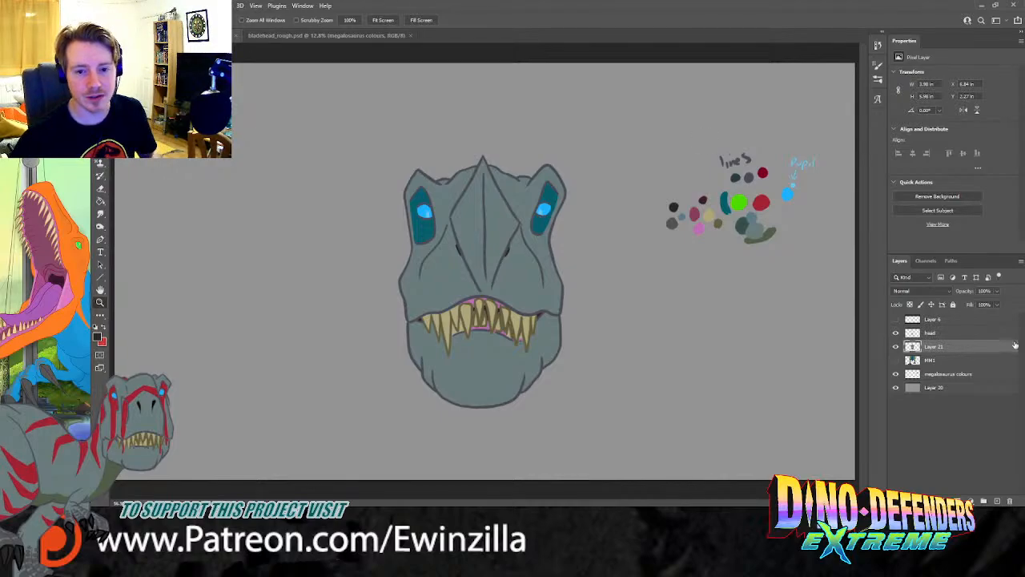
{"action": "left_click", "coordinate": [938, 333], "text": "shift"}
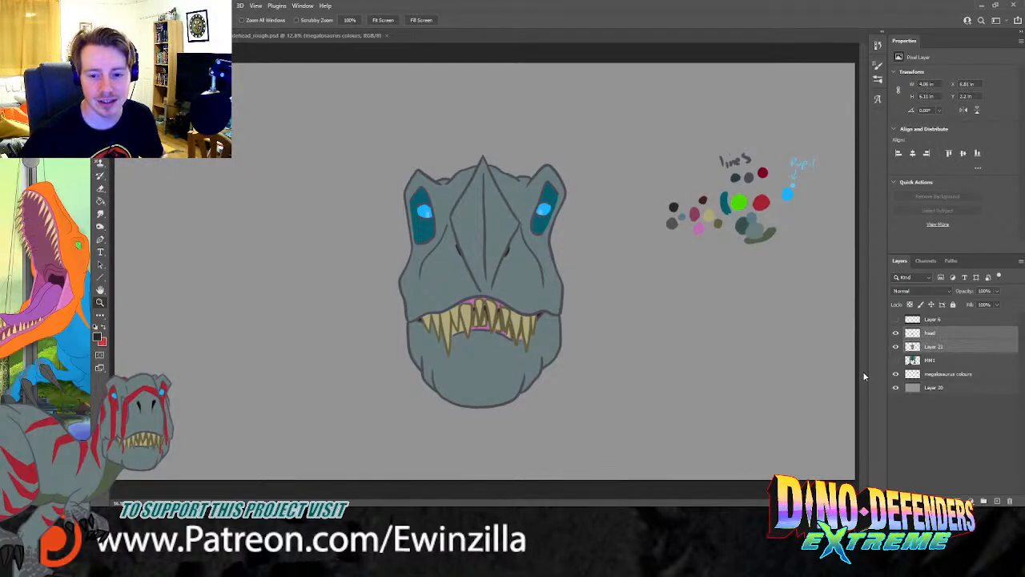
{"action": "key", "text": "ctrl+e"}
Step: Show the MM1 body layer and move the head up over the chest, to about Y 1 in
{"action": "left_click", "coordinate": [895, 346]}
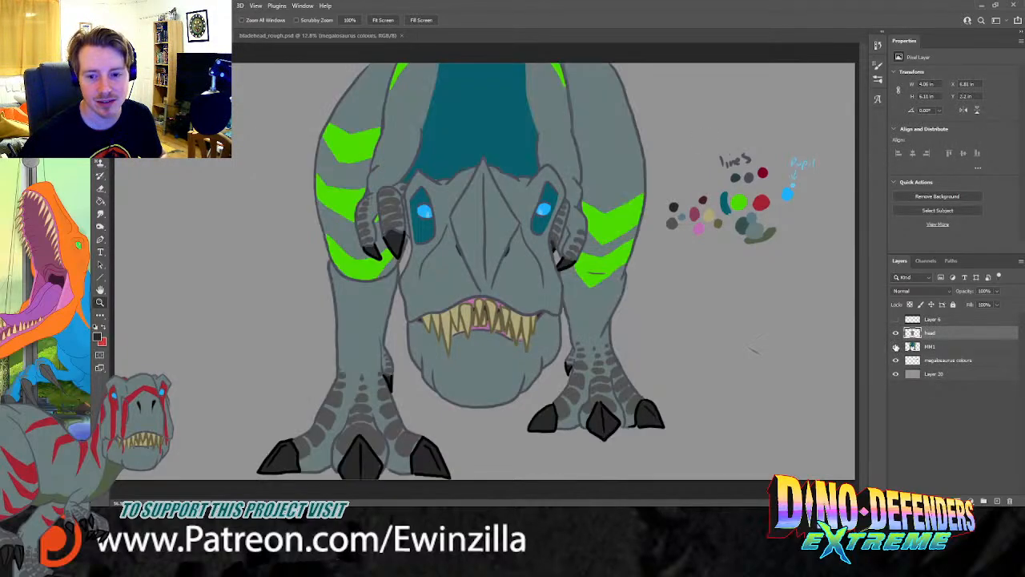
{"action": "key", "text": "v"}
{"action": "left_click_drag", "start_coordinate": [471, 370], "coordinate": [479, 330]}
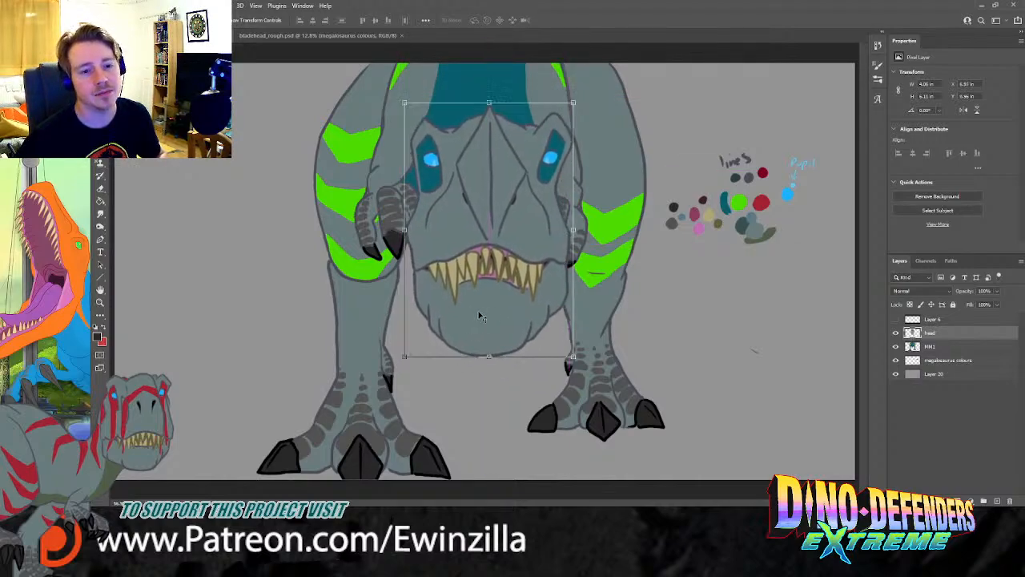
{"action": "left_click", "coordinate": [897, 335]}
{"action": "left_click", "coordinate": [897, 333]}
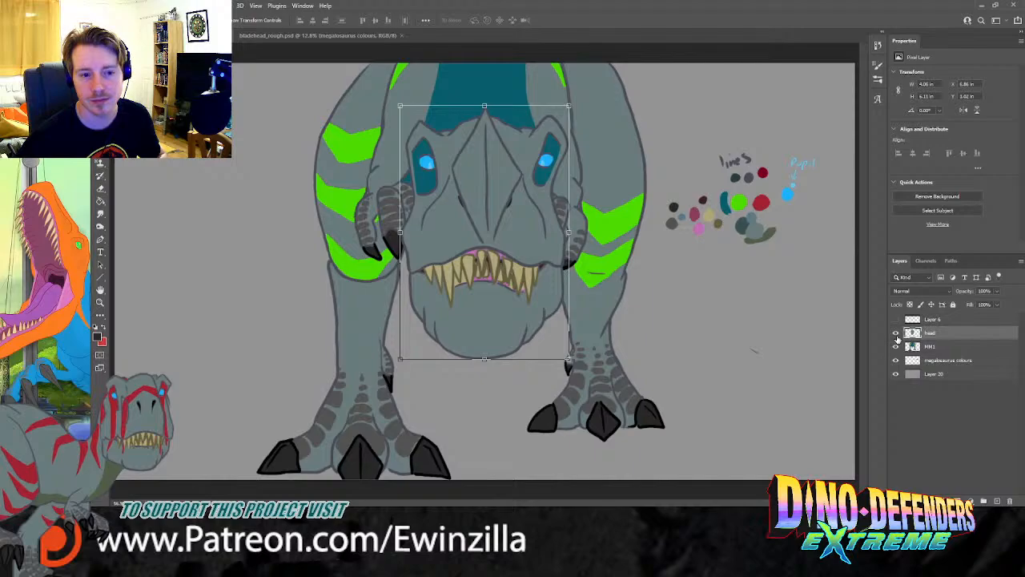
{"action": "left_click", "coordinate": [896, 333]}
{"action": "left_click_drag", "start_coordinate": [448, 196], "coordinate": [445, 31]}
{"action": "left_click_drag", "start_coordinate": [492, 168], "coordinate": [471, 24]}
{"action": "left_click_drag", "start_coordinate": [505, 186], "coordinate": [517, 264]}
{"action": "key", "text": "ctrl+z"}
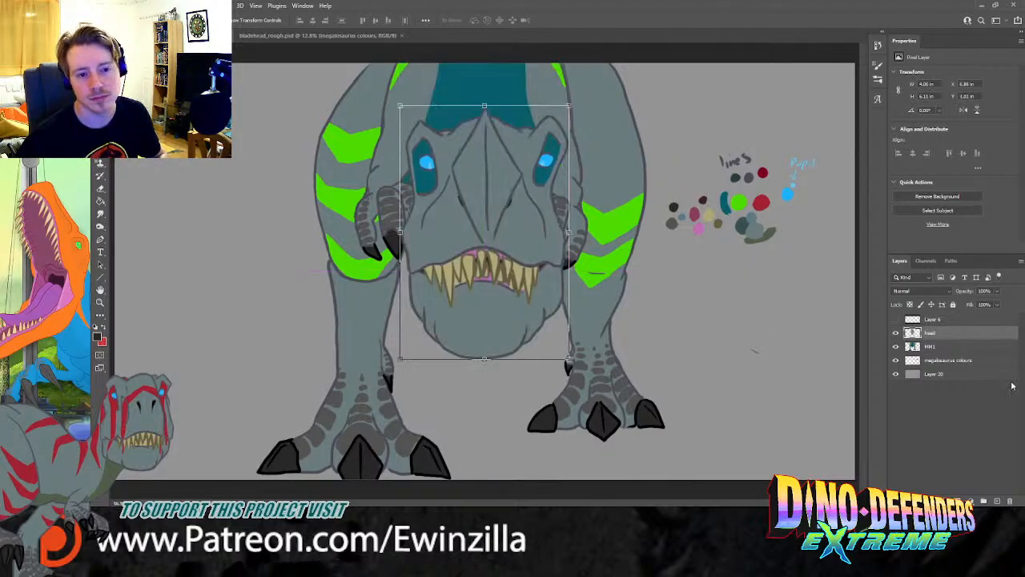
Step: Hide the head layer and lower the MM1 body layer's opacity to 50%
{"action": "left_click", "coordinate": [934, 322]}
{"action": "left_click", "coordinate": [896, 333]}
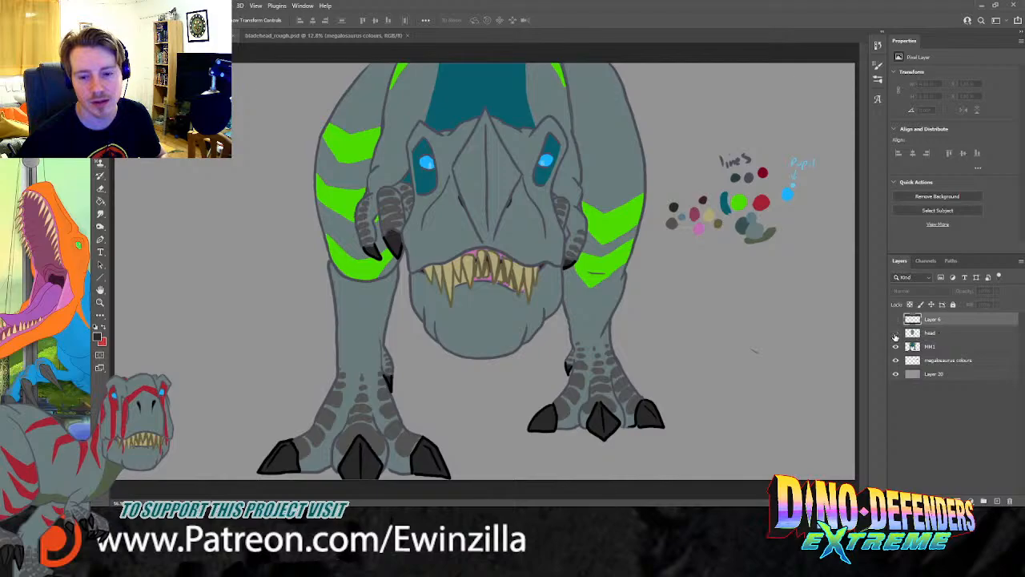
{"action": "left_click", "coordinate": [932, 347]}
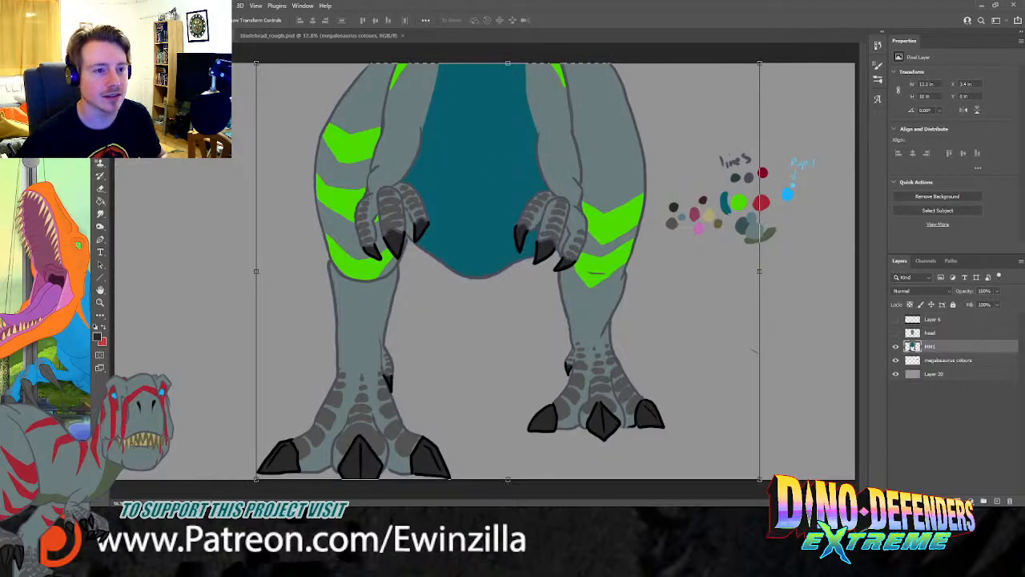
{"action": "left_click", "coordinate": [997, 292]}
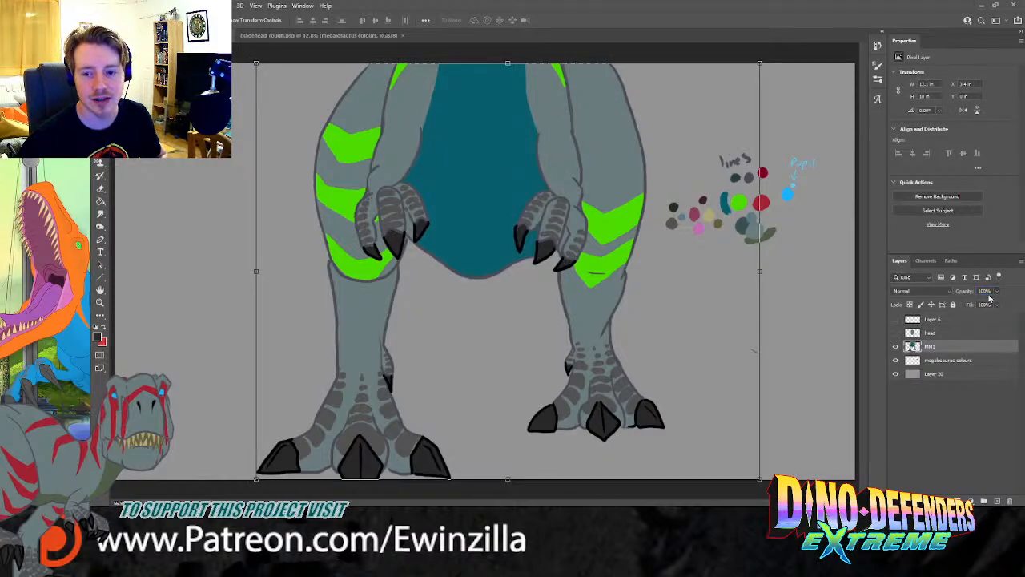
{"action": "left_click", "coordinate": [979, 305]}
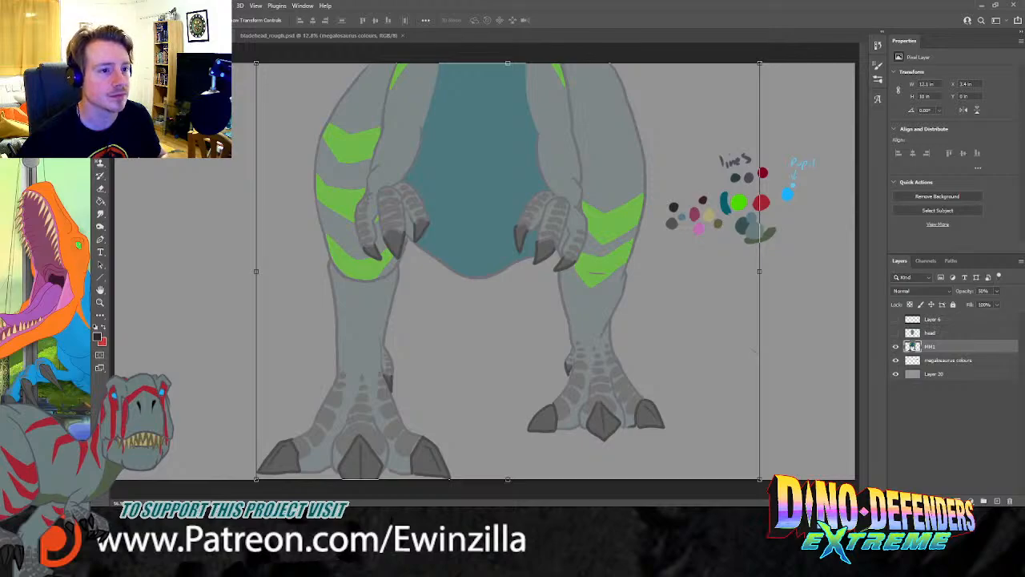
Step: Add a layer named MM2 above MM1 and sample the grey outline colour from the lines swatches for brushing on MM2
{"action": "key", "text": "ctrl+t"}
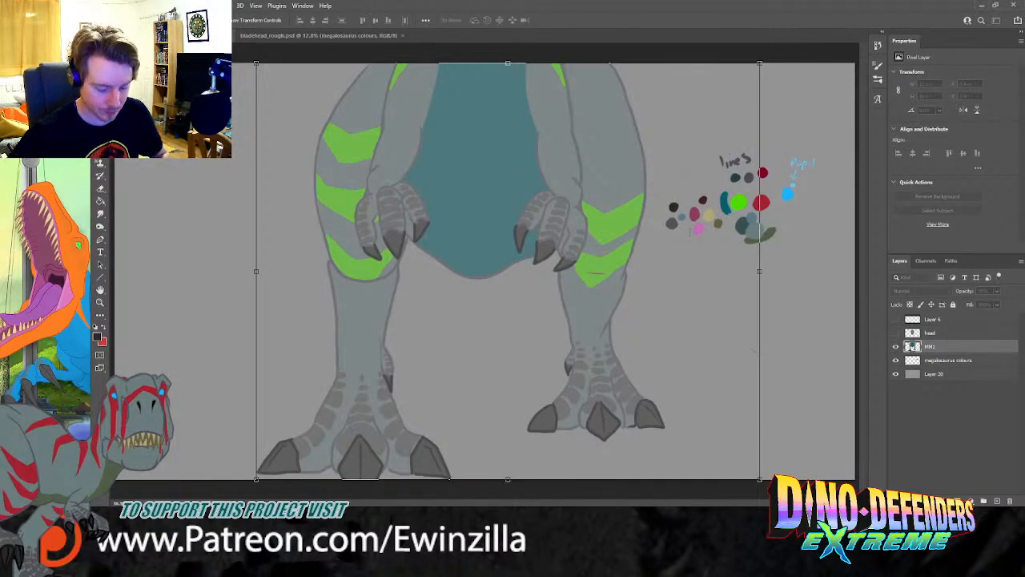
{"action": "left_click", "coordinate": [750, 238]}
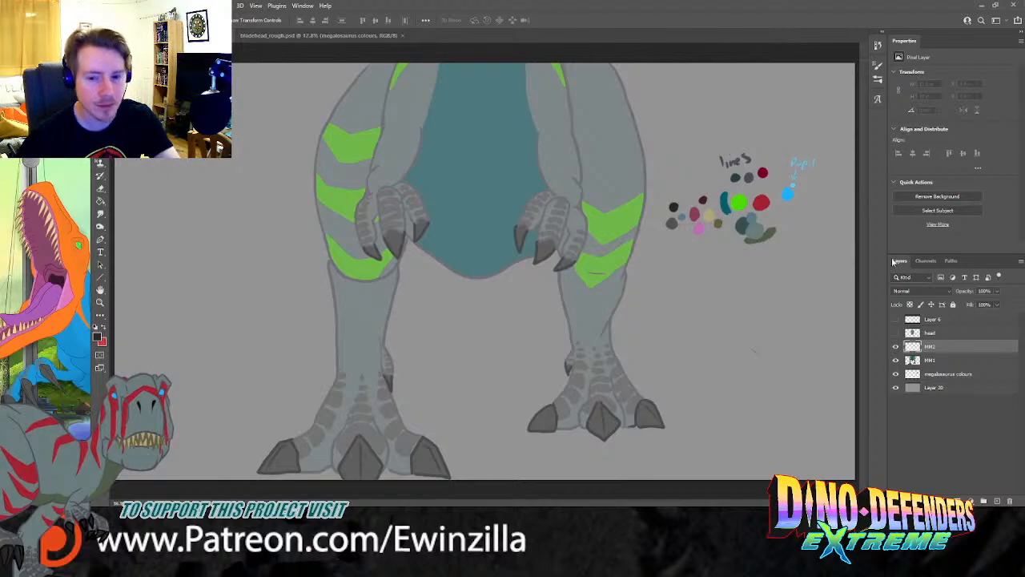
{"action": "left_click", "coordinate": [934, 361]}
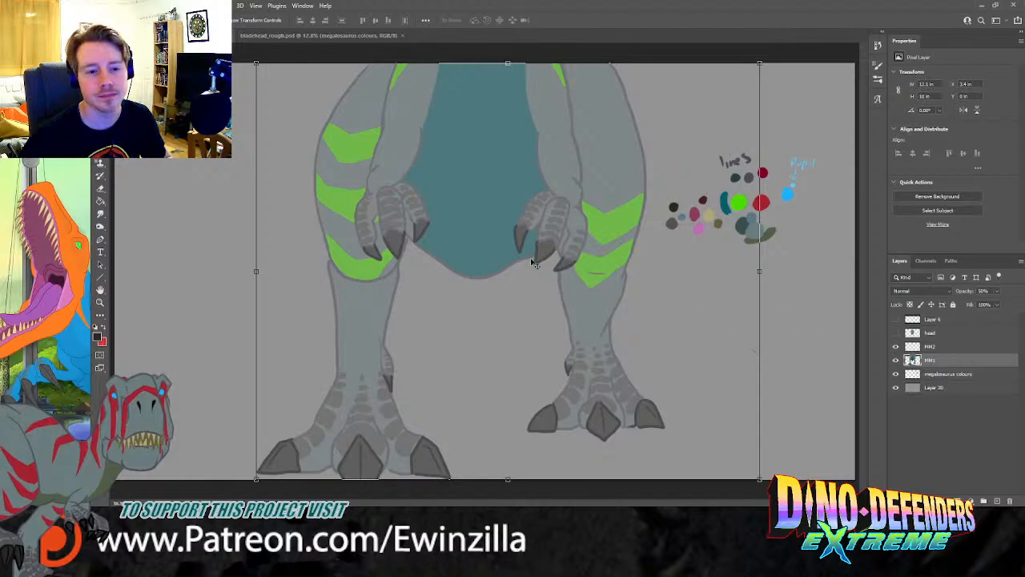
{"action": "key", "text": "i"}
{"action": "left_click", "coordinate": [749, 178]}
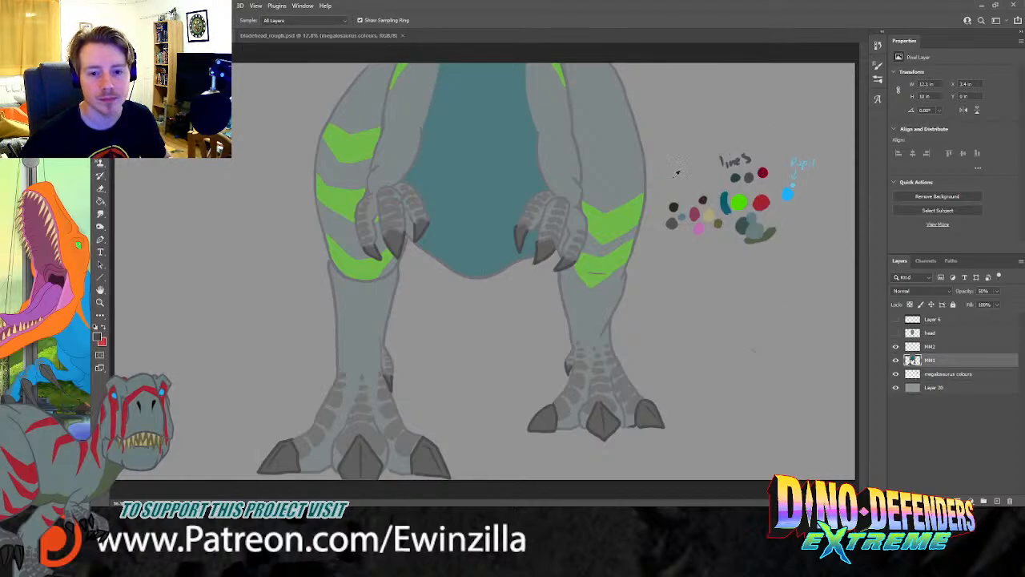
{"action": "key", "text": "b"}
{"action": "left_click", "coordinate": [929, 346]}
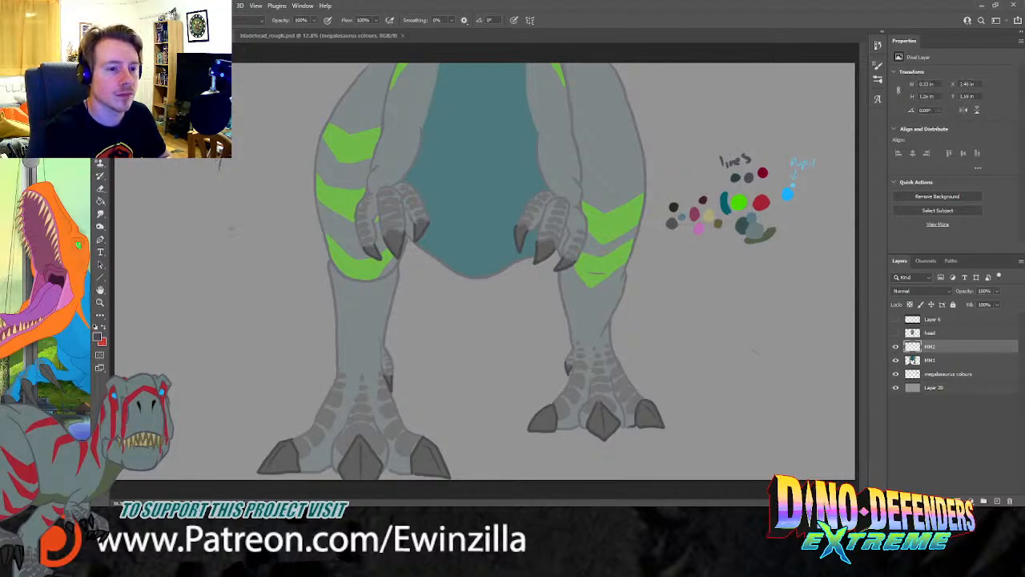
{"action": "left_click_drag", "start_coordinate": [236, 152], "coordinate": [244, 257]}
{"action": "key", "text": "ctrl+z"}
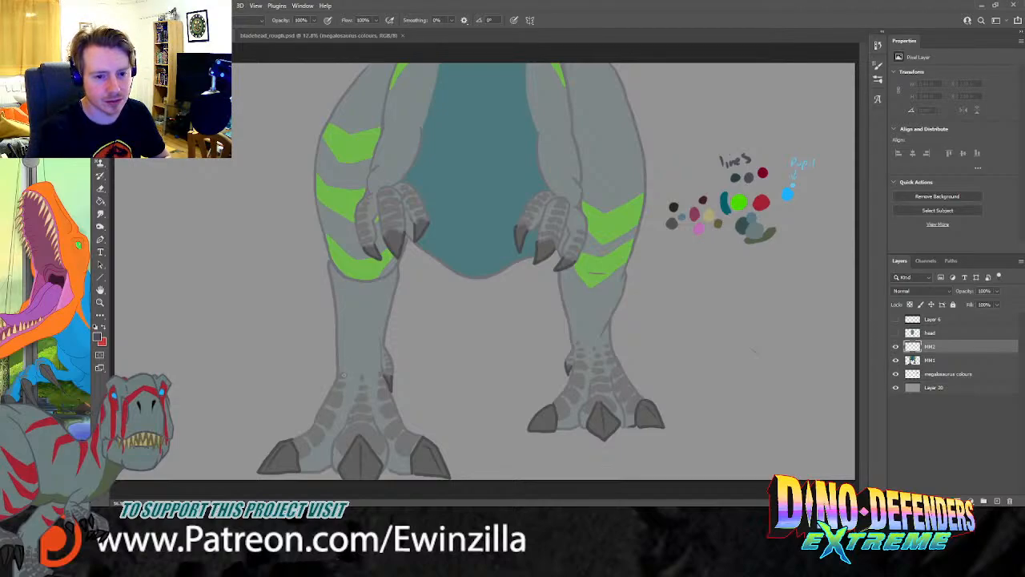
{"action": "left_click_drag", "start_coordinate": [339, 368], "coordinate": [310, 431]}
{"action": "key", "text": "ctrl+z"}
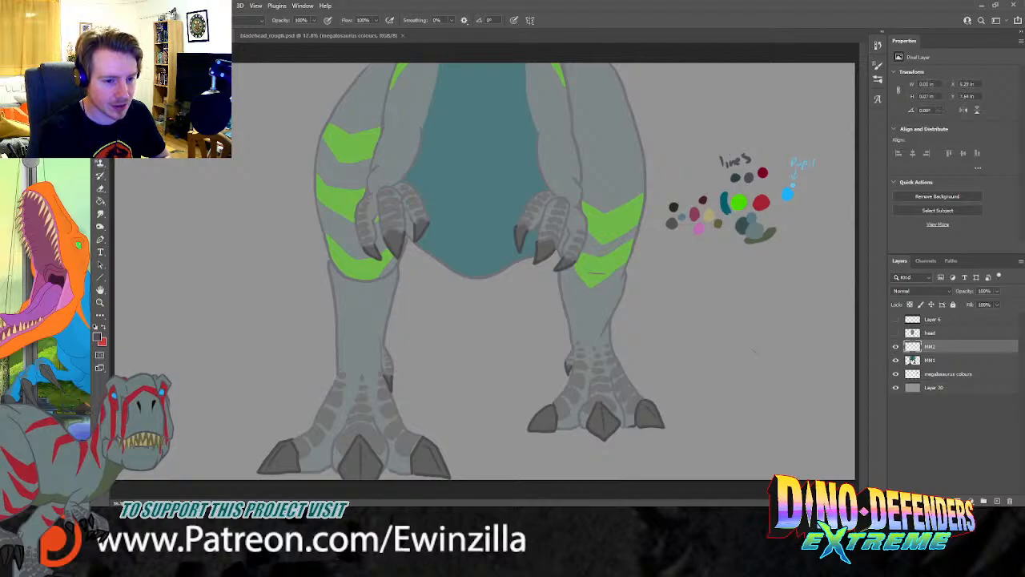
Step: Outline the larger front foot on MM2 in grey, tracing its ankle, toes and rear claw over the faded MM1 body
{"action": "left_click_drag", "start_coordinate": [329, 378], "coordinate": [313, 424]}
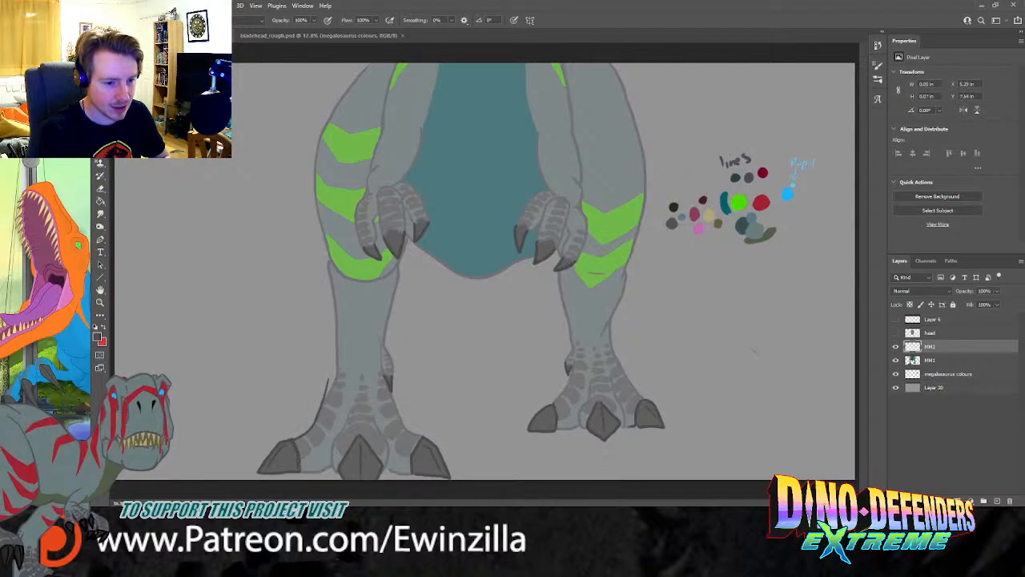
{"action": "mouse_move", "coordinate": [339, 474]}
{"action": "left_mouse_down"}
{"action": "mouse_move", "coordinate": [329, 439]}
{"action": "mouse_move", "coordinate": [346, 401]}
{"action": "mouse_move", "coordinate": [383, 433]}
{"action": "mouse_move", "coordinate": [376, 421]}
{"action": "mouse_move", "coordinate": [390, 471]}
{"action": "mouse_move", "coordinate": [401, 474]}
{"action": "mouse_move", "coordinate": [389, 471]}
{"action": "left_mouse_up"}
{"action": "key", "text": "ctrl+z"}
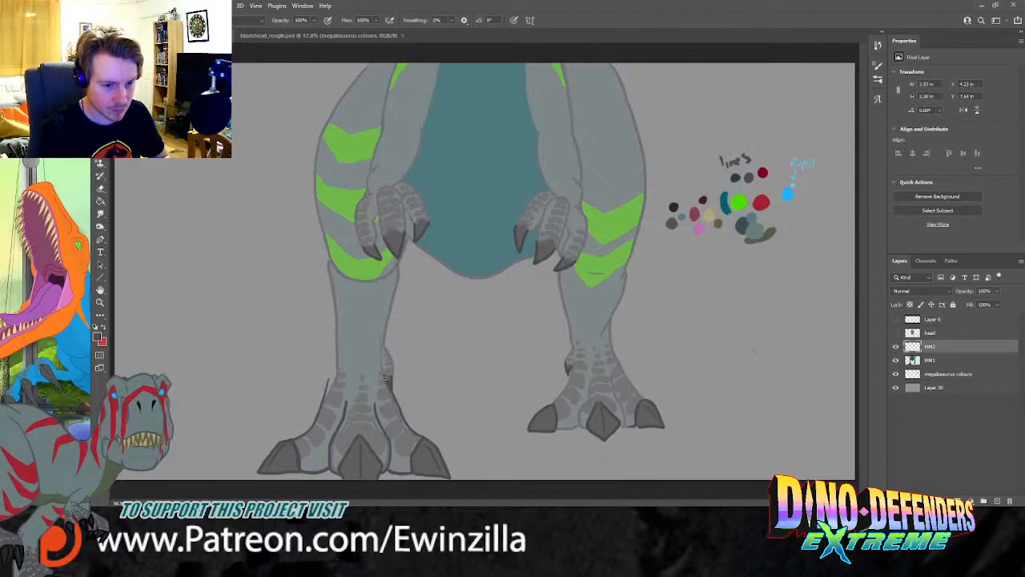
{"action": "mouse_move", "coordinate": [389, 354]}
{"action": "left_mouse_down"}
{"action": "mouse_move", "coordinate": [387, 331]}
{"action": "mouse_move", "coordinate": [382, 370]}
{"action": "left_mouse_up"}
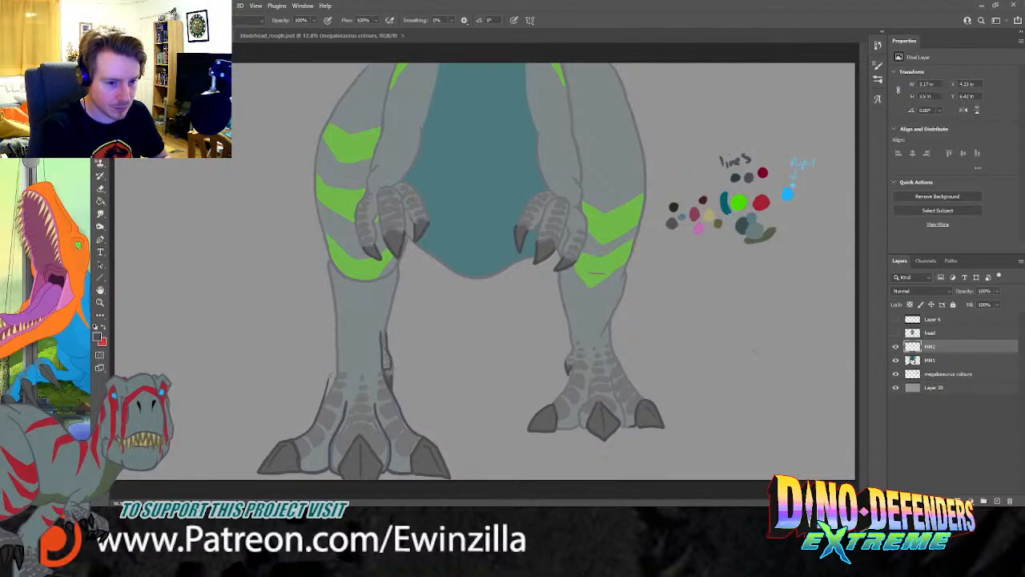
Step: Finish the outer ankle line of the left foot sketch on MM2, then scale the foot lines to about 86% and raise them
{"action": "left_click_drag", "start_coordinate": [326, 381], "coordinate": [333, 330]}
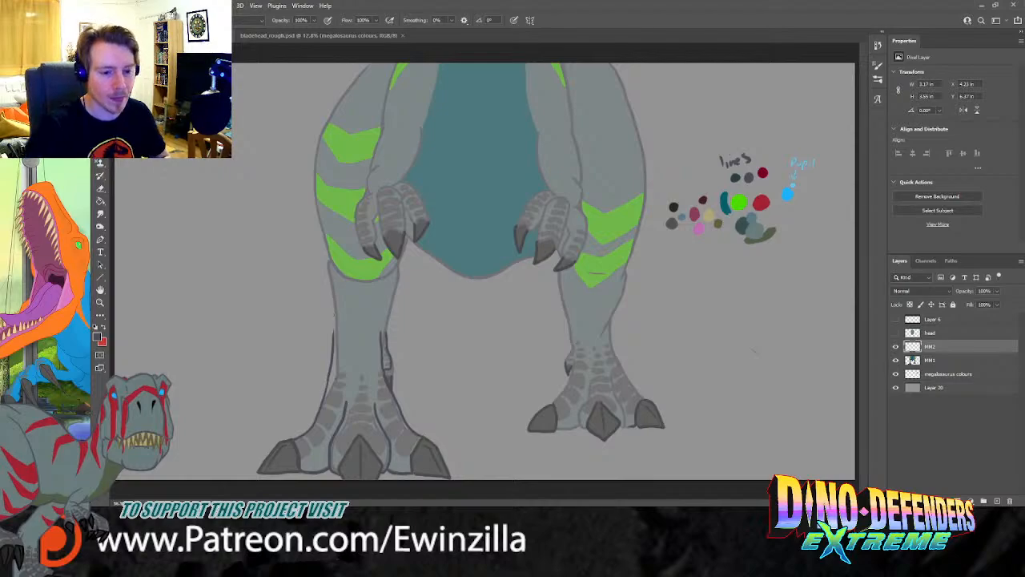
{"action": "key", "text": "ctrl+t"}
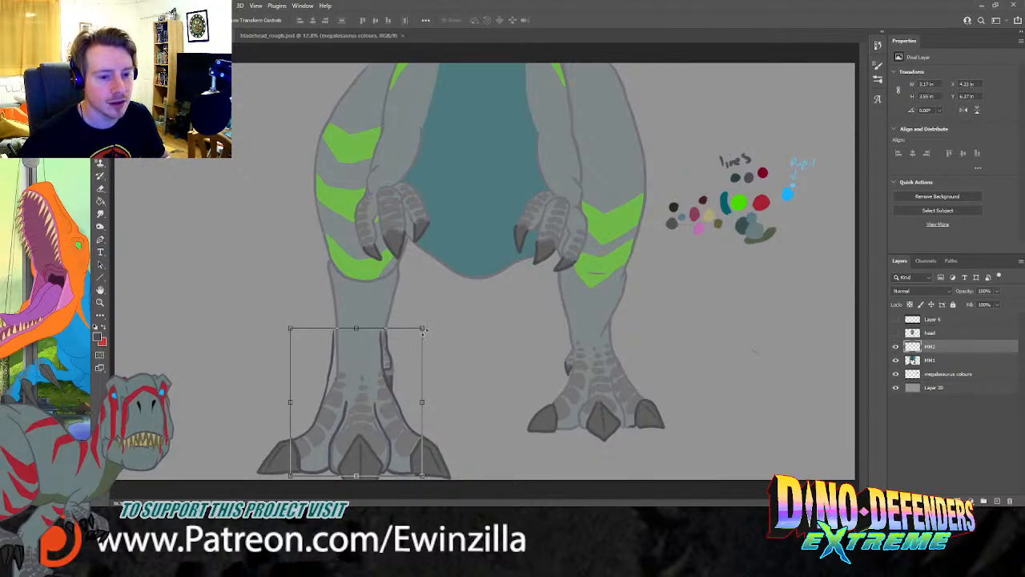
{"action": "left_click_drag", "start_coordinate": [422, 328], "coordinate": [405, 354]}
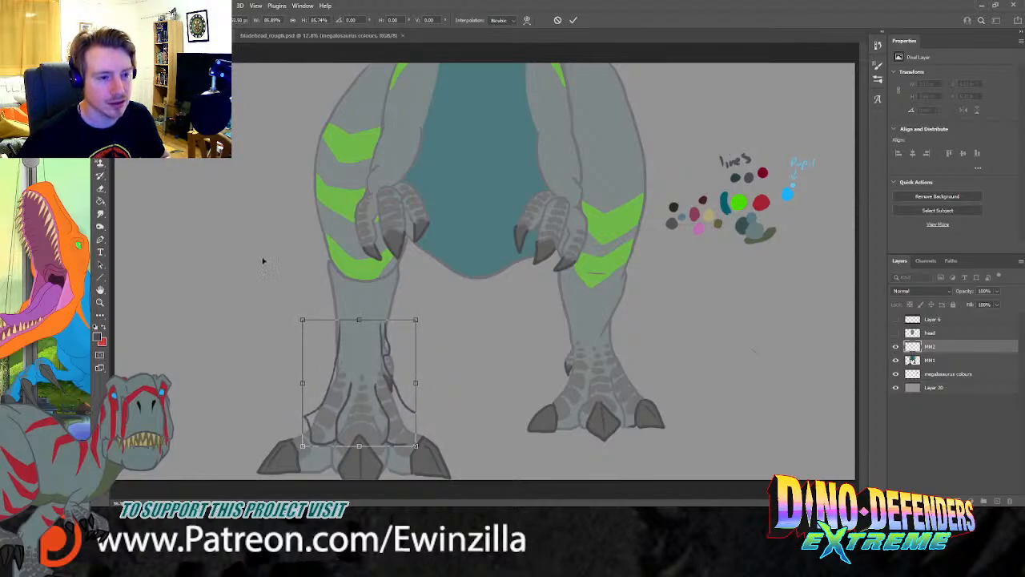
{"action": "key", "text": "Return"}
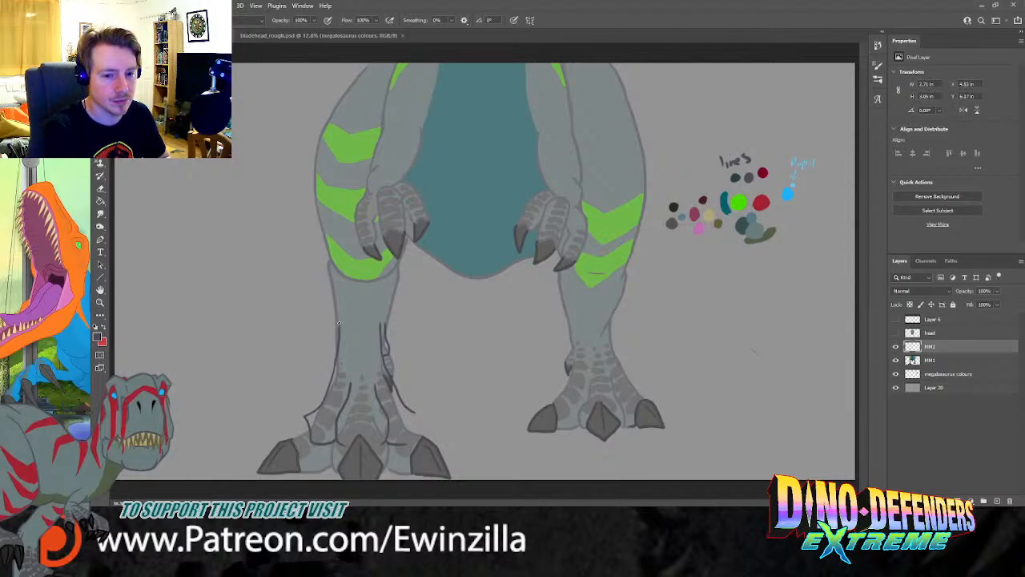
Step: Draw the thigh, knee and shin outlines of the left leg, connecting them to the raised foot lines
{"action": "mouse_move", "coordinate": [339, 315]}
{"action": "left_mouse_down"}
{"action": "mouse_move", "coordinate": [325, 263]}
{"action": "mouse_move", "coordinate": [358, 282]}
{"action": "mouse_move", "coordinate": [321, 240]}
{"action": "mouse_move", "coordinate": [315, 151]}
{"action": "left_mouse_up"}
{"action": "key", "text": "ctrl+z"}
{"action": "key", "text": "ctrl+z"}
{"action": "mouse_move", "coordinate": [368, 67]}
{"action": "left_mouse_down"}
{"action": "mouse_move", "coordinate": [330, 139]}
{"action": "mouse_move", "coordinate": [324, 194]}
{"action": "mouse_move", "coordinate": [330, 244]}
{"action": "mouse_move", "coordinate": [364, 288]}
{"action": "mouse_move", "coordinate": [319, 244]}
{"action": "left_mouse_up"}
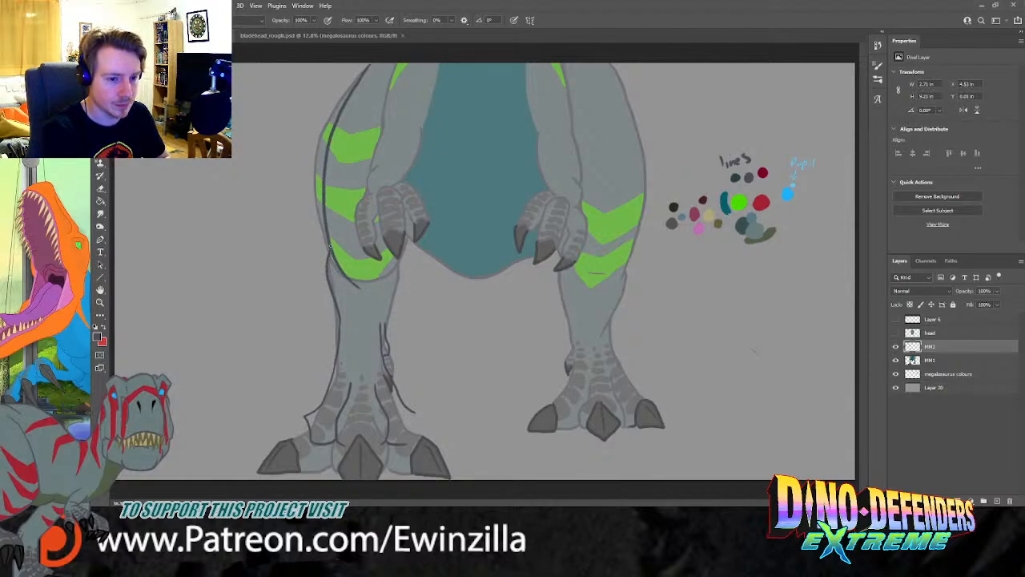
{"action": "left_click_drag", "start_coordinate": [387, 319], "coordinate": [396, 258]}
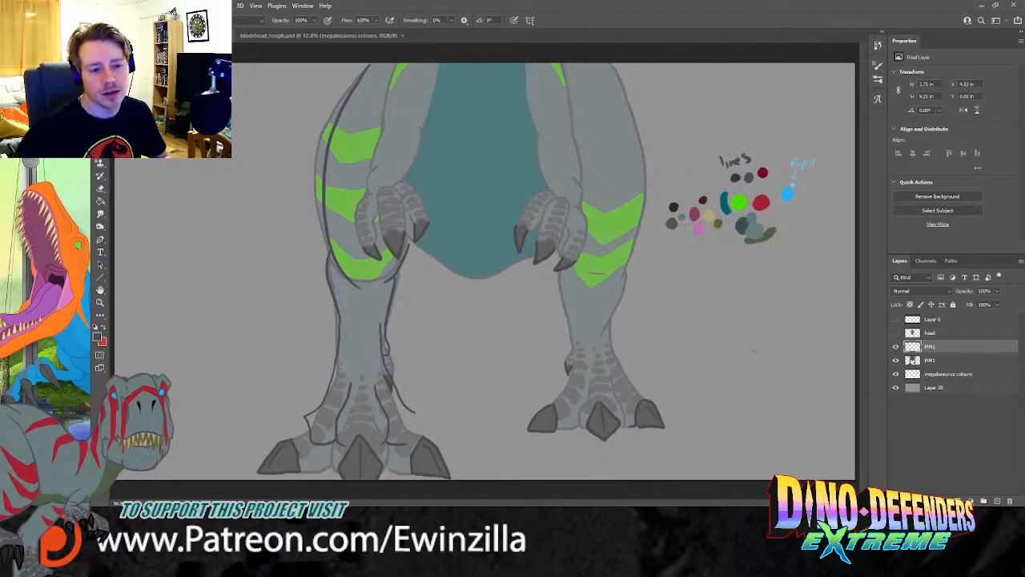
Step: Lasso the torso and arms on MM1, copy them to a new layer above MM2, and shift the copy slightly upward
{"action": "left_click", "coordinate": [935, 362]}
{"action": "key", "text": "l"}
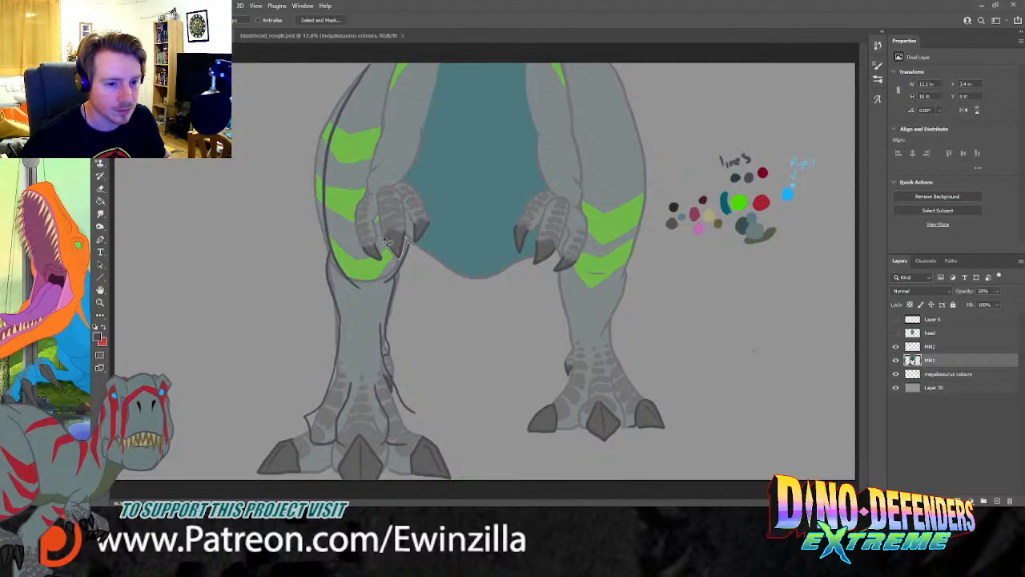
{"action": "mouse_move", "coordinate": [378, 222]}
{"action": "left_mouse_down"}
{"action": "mouse_move", "coordinate": [386, 264]}
{"action": "mouse_move", "coordinate": [364, 250]}
{"action": "mouse_move", "coordinate": [357, 206]}
{"action": "mouse_move", "coordinate": [382, 130]}
{"action": "mouse_move", "coordinate": [387, 59]}
{"action": "mouse_move", "coordinate": [535, 16]}
{"action": "mouse_move", "coordinate": [561, 48]}
{"action": "mouse_move", "coordinate": [589, 242]}
{"action": "mouse_move", "coordinate": [561, 276]}
{"action": "mouse_move", "coordinate": [481, 301]}
{"action": "mouse_move", "coordinate": [451, 277]}
{"action": "left_mouse_up"}
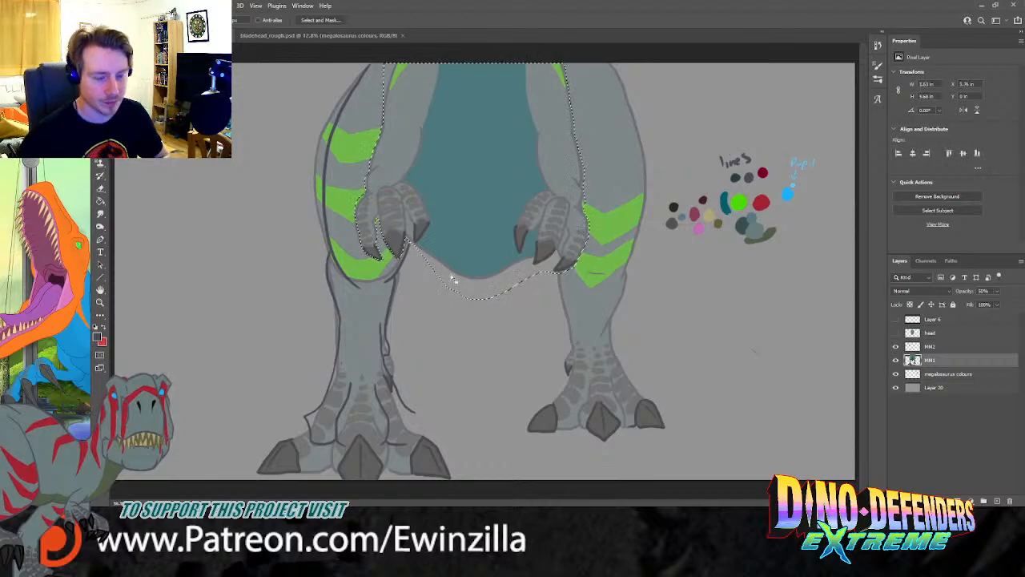
{"action": "key", "text": "ctrl+j"}
{"action": "left_click_drag", "start_coordinate": [940, 367], "coordinate": [942, 346]}
{"action": "key", "text": "v"}
{"action": "left_click_drag", "start_coordinate": [479, 226], "coordinate": [477, 208]}
{"action": "left_click", "coordinate": [934, 361], "text": "ctrl"}
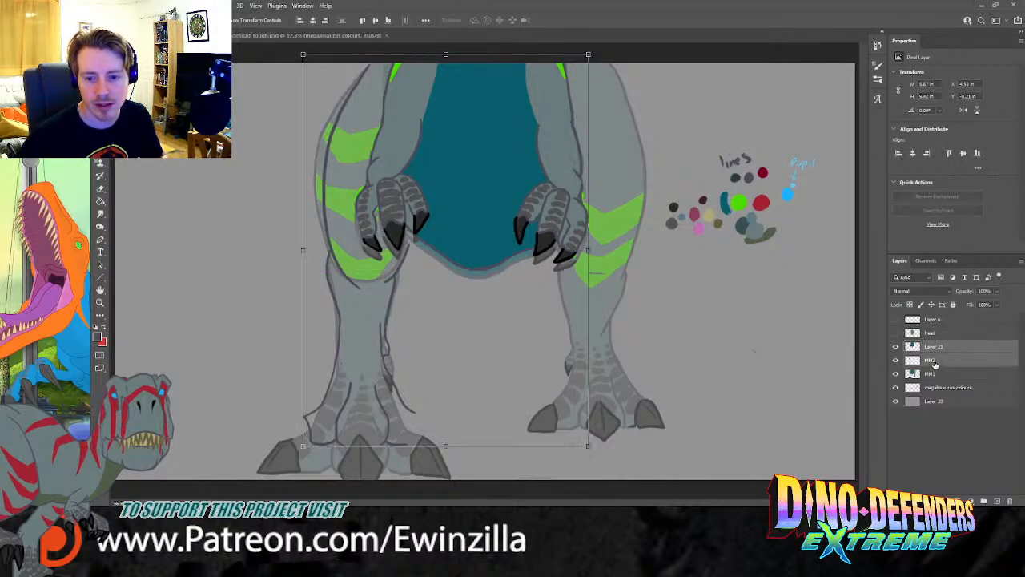
{"action": "key", "text": "ctrl+e"}
{"action": "double_click", "coordinate": [939, 347]}
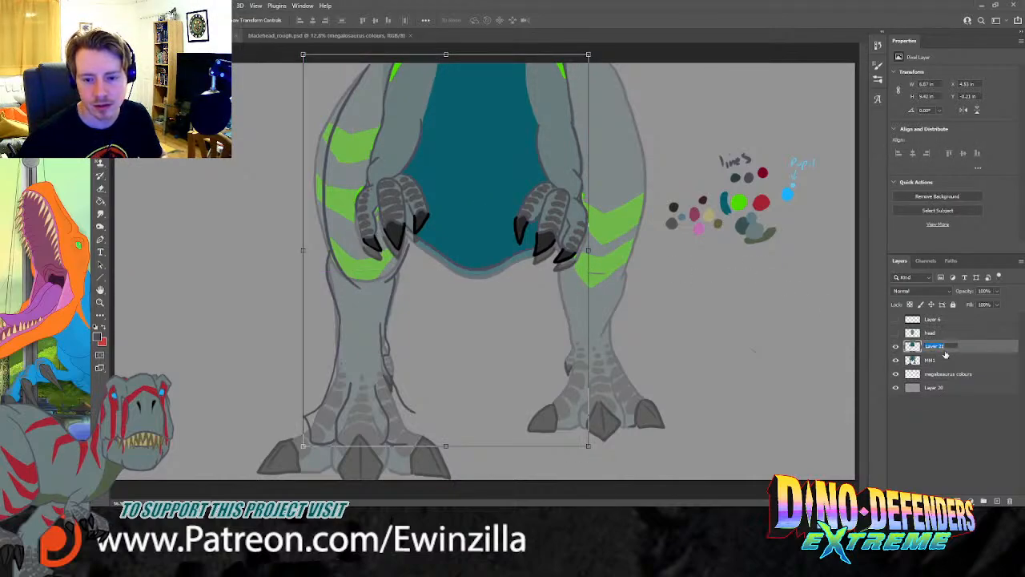
{"action": "type", "text": "MM2"}
{"action": "key", "text": "Return"}
{"action": "left_click", "coordinate": [896, 348]}
{"action": "left_click", "coordinate": [896, 348]}
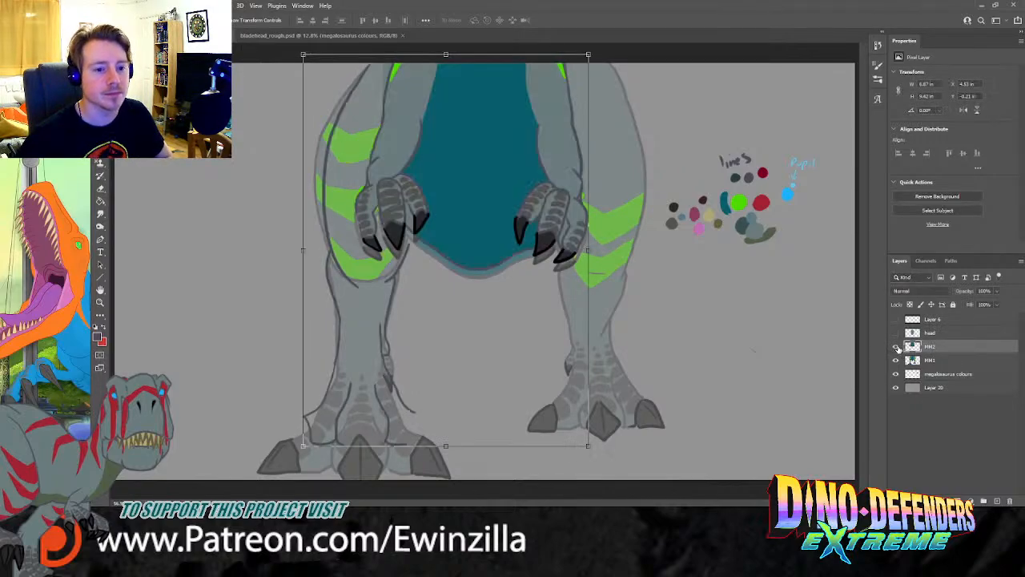
{"action": "left_click", "coordinate": [896, 348]}
{"action": "left_click", "coordinate": [896, 348]}
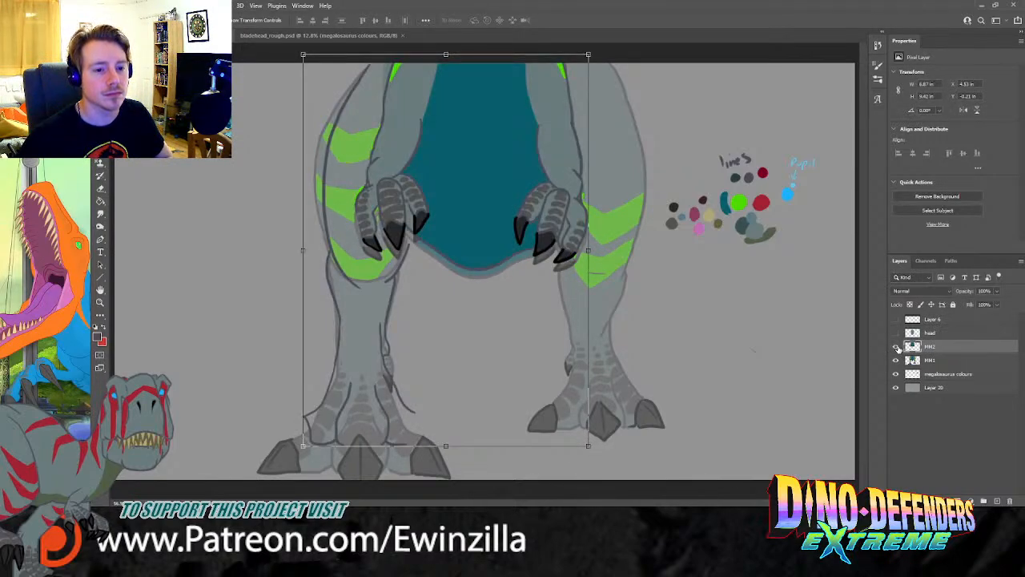
{"action": "key", "text": "ctrl+z"}
{"action": "key", "text": "ctrl+z"}
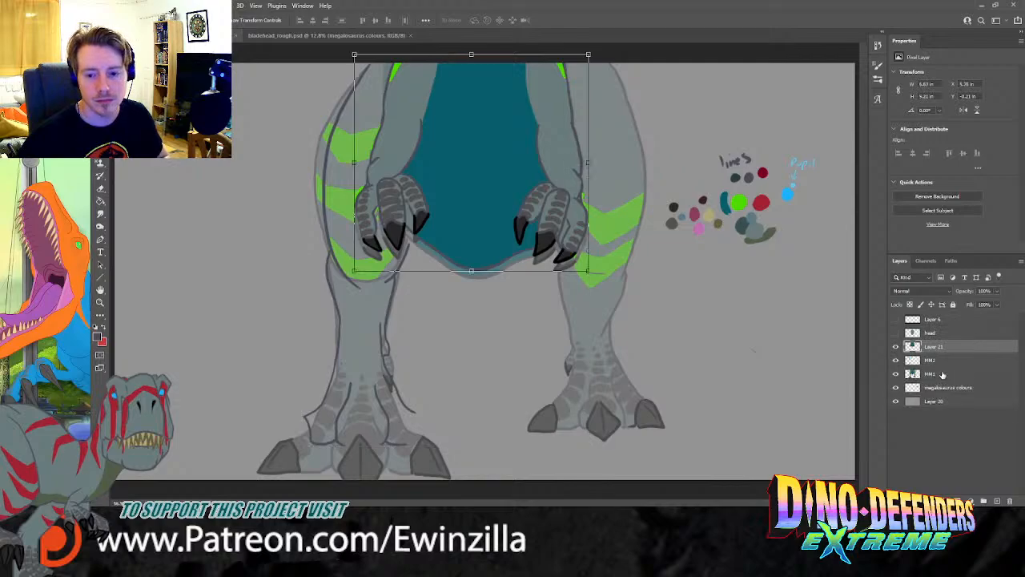
Step: Rotate the copied torso and arms counterclockwise by about 4.4 degrees
{"action": "left_click_drag", "start_coordinate": [594, 163], "coordinate": [603, 161]}
{"action": "left_click_drag", "start_coordinate": [604, 158], "coordinate": [605, 155]}
{"action": "key", "text": "Return"}
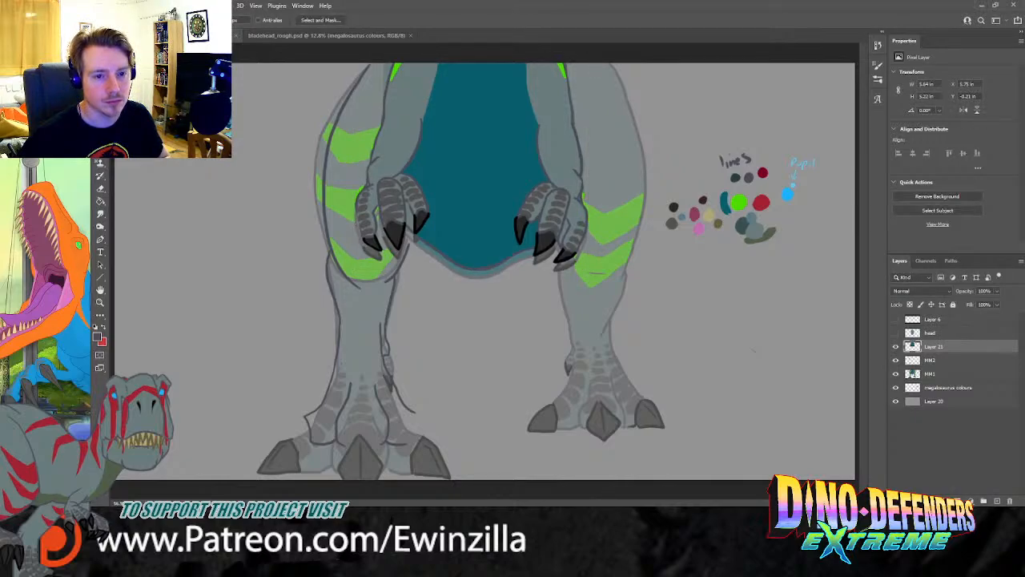
{"action": "key", "text": "ctrl+t"}
{"action": "left_click_drag", "start_coordinate": [605, 164], "coordinate": [557, 159]}
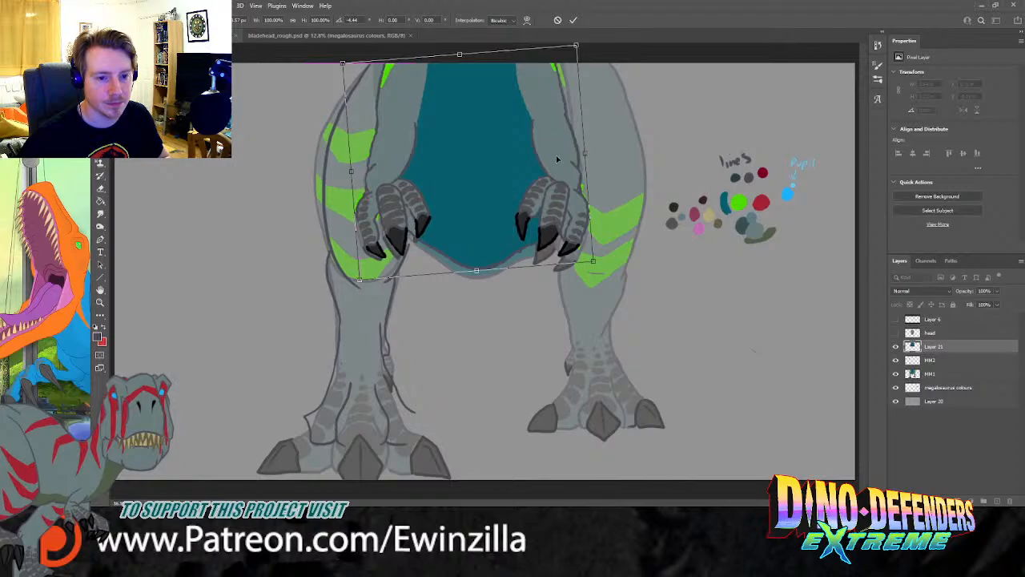
{"action": "key", "text": "Return"}
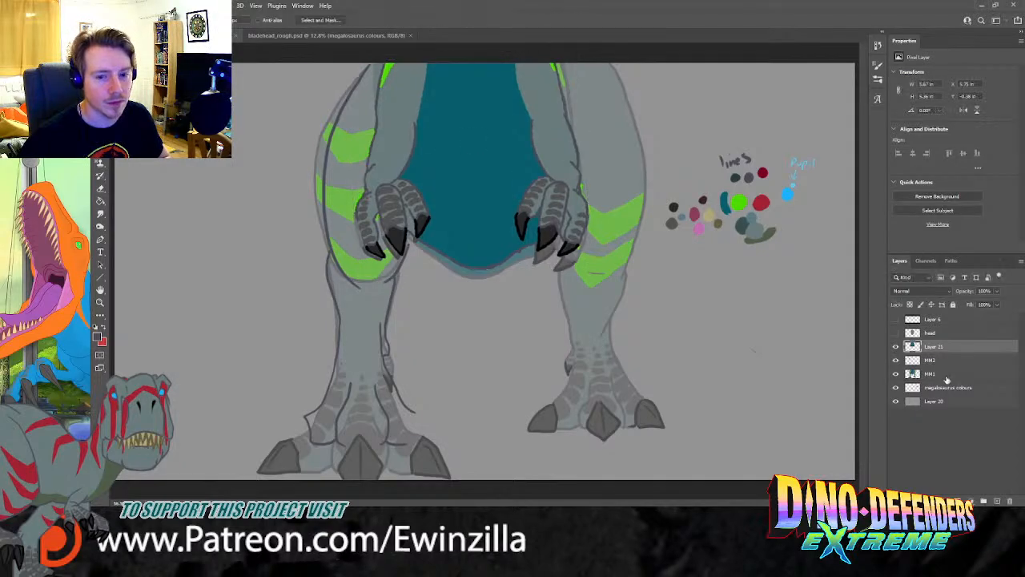
Step: Merge the torso copy with the leg line layer, name the result MM2, and compare it against MM1
{"action": "left_click", "coordinate": [933, 358], "text": "shift"}
{"action": "key", "text": "ctrl+e"}
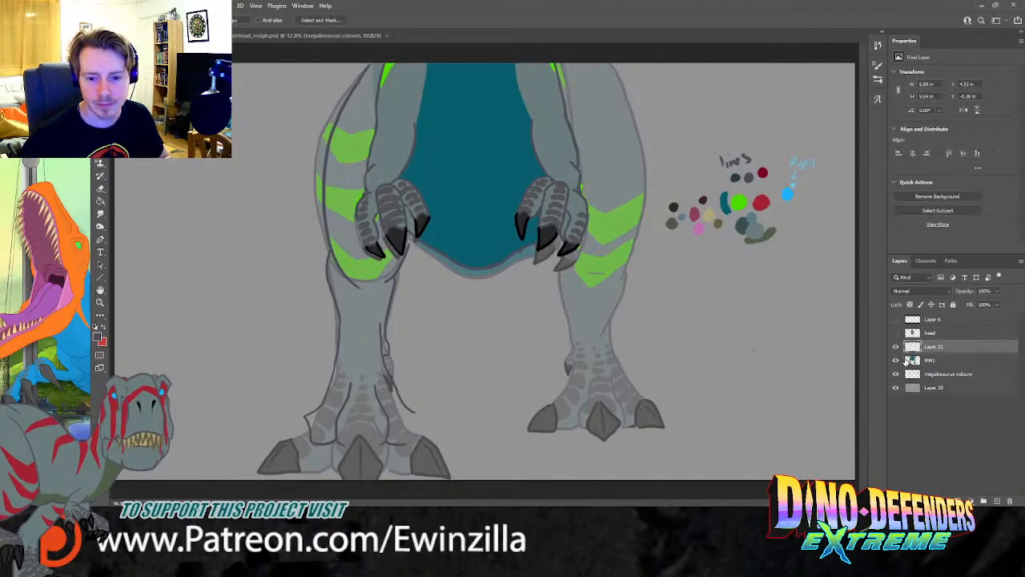
{"action": "double_click", "coordinate": [933, 346]}
{"action": "type", "text": "MM2"}
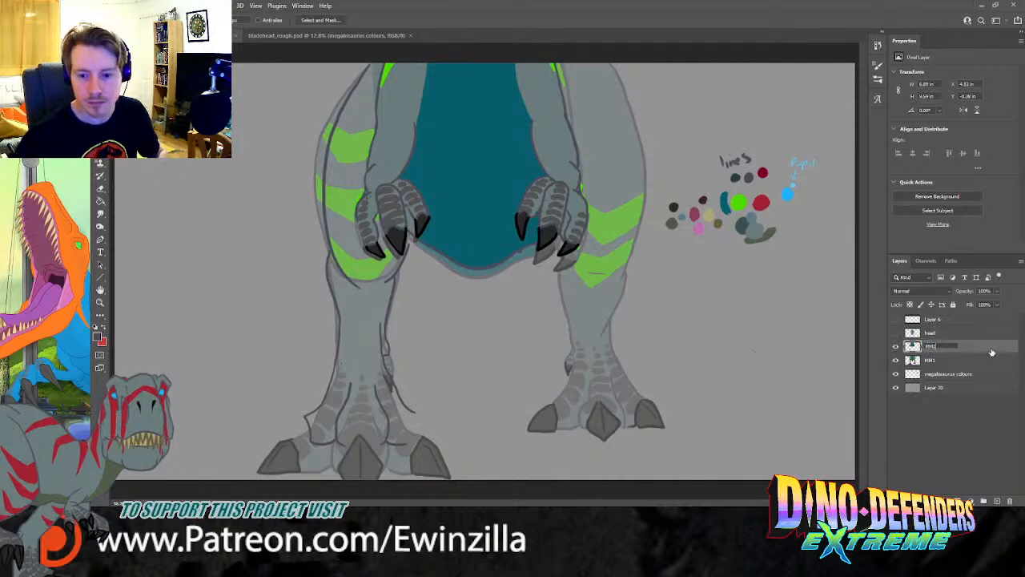
{"action": "key", "text": "Return"}
{"action": "left_click", "coordinate": [896, 346]}
{"action": "left_click", "coordinate": [896, 346]}
{"action": "left_click", "coordinate": [896, 346]}
{"action": "left_click", "coordinate": [896, 346]}
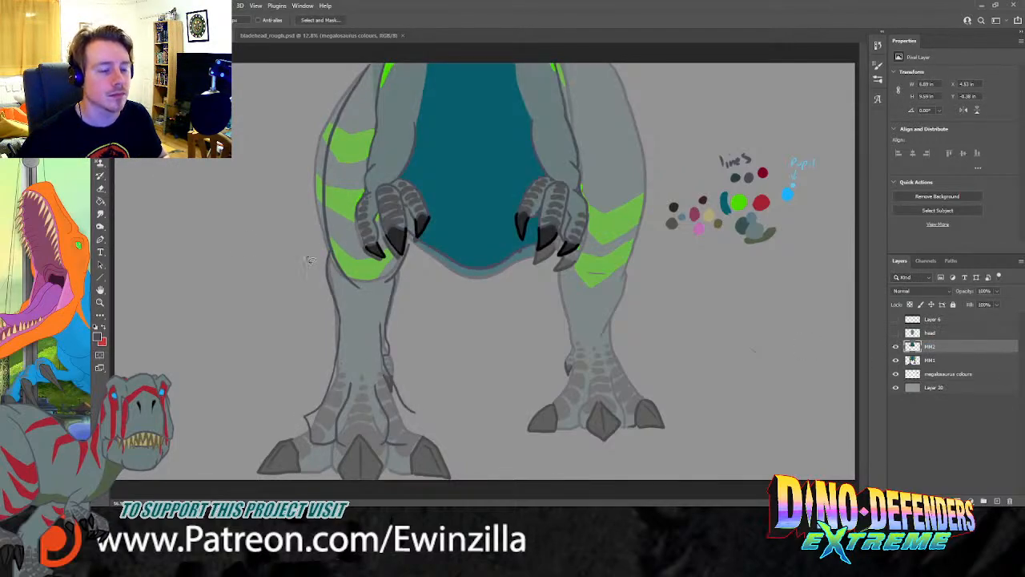
Step: Paste the torso and arms as a new layer named body, and hide the MM1 and MM2 layers
{"action": "key", "text": "b"}
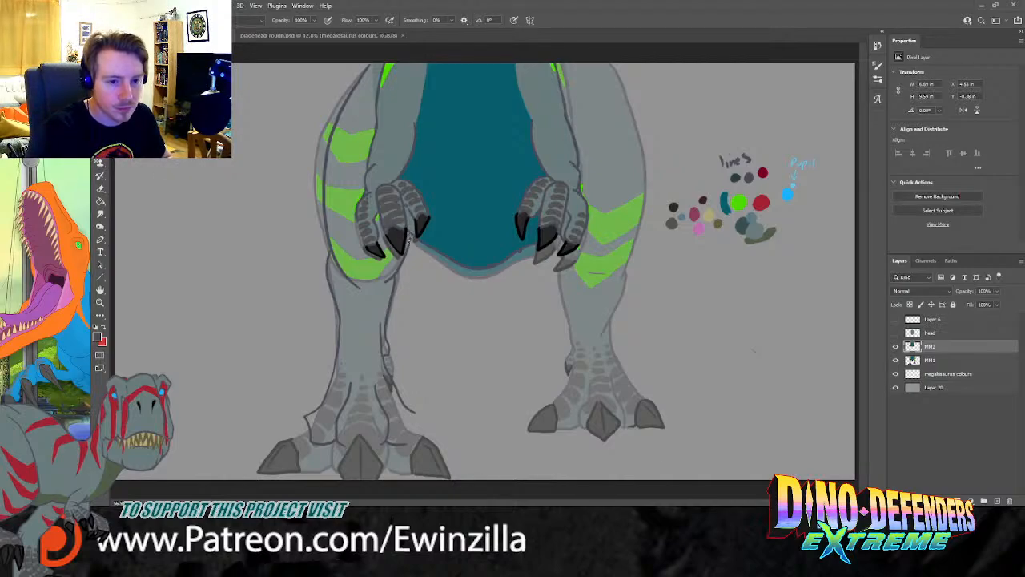
{"action": "left_click", "coordinate": [895, 360]}
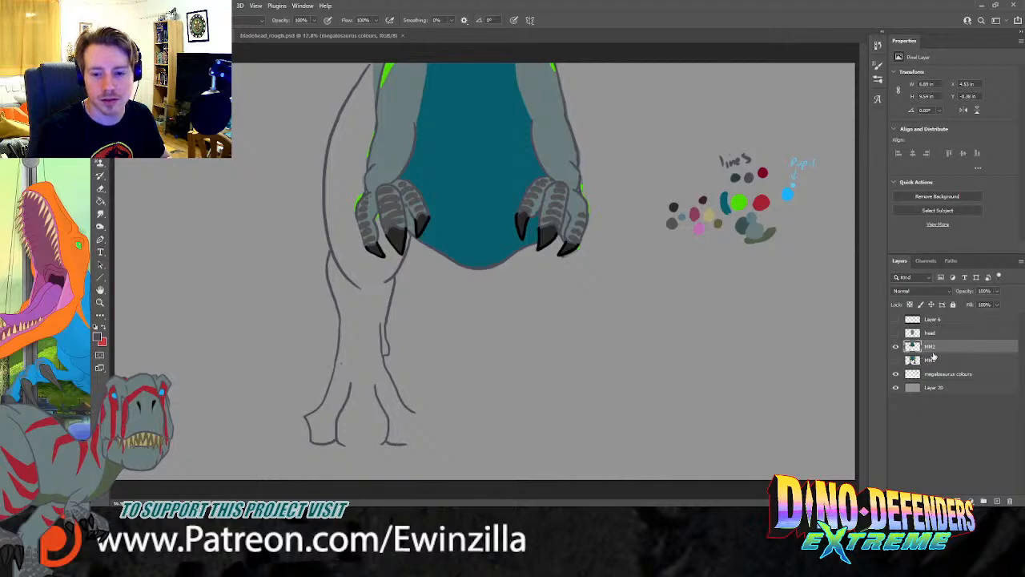
{"action": "left_click", "coordinate": [100, 214]}
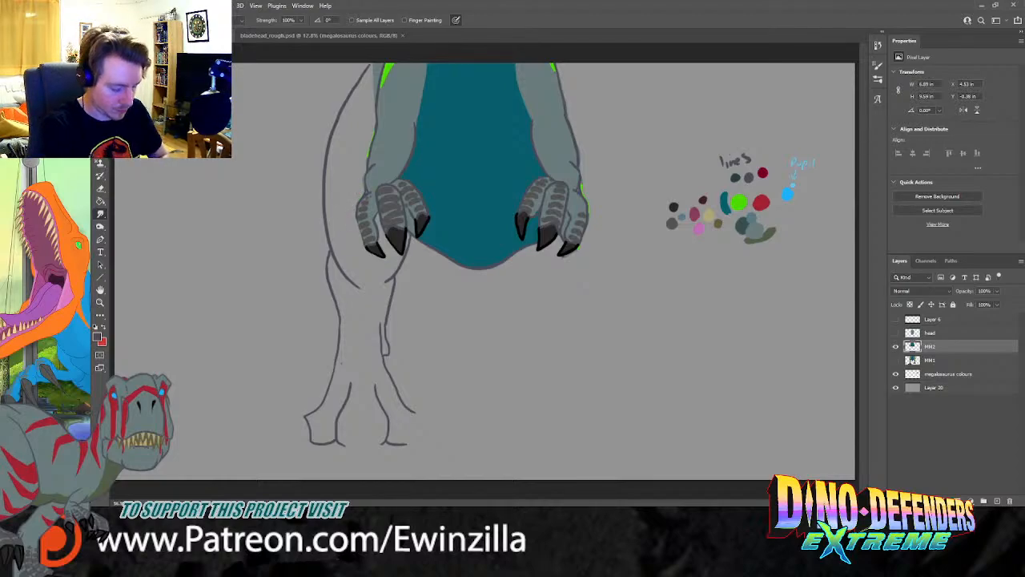
{"action": "key", "text": "ctrl+v"}
{"action": "double_click", "coordinate": [935, 346]}
{"action": "type", "text": "ha"}
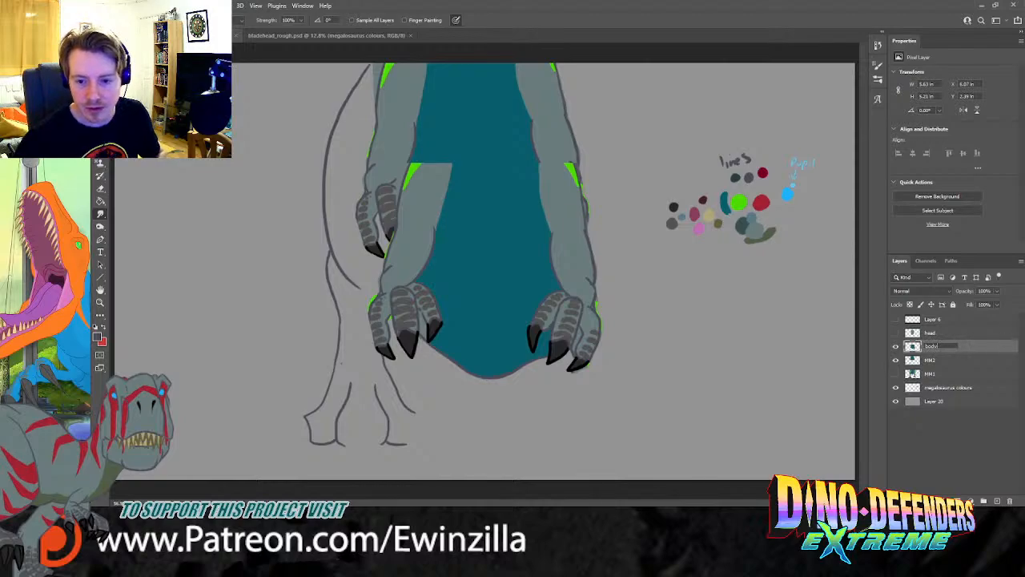
{"action": "left_click", "coordinate": [896, 360]}
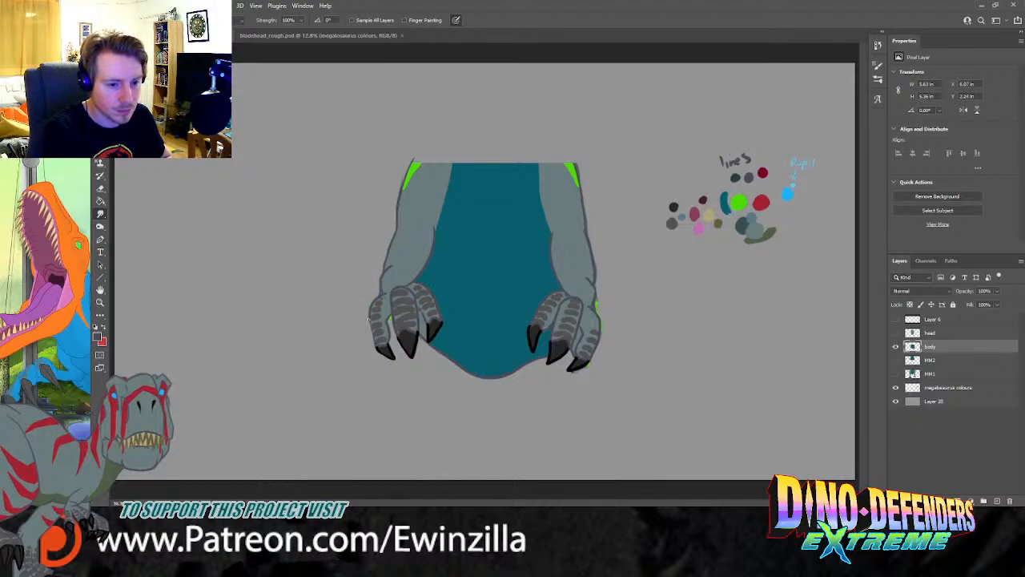
Step: Smudge away the stray green along the outer edges of both hands on the body layer, then hide that layer
{"action": "left_click_drag", "start_coordinate": [369, 320], "coordinate": [374, 339]}
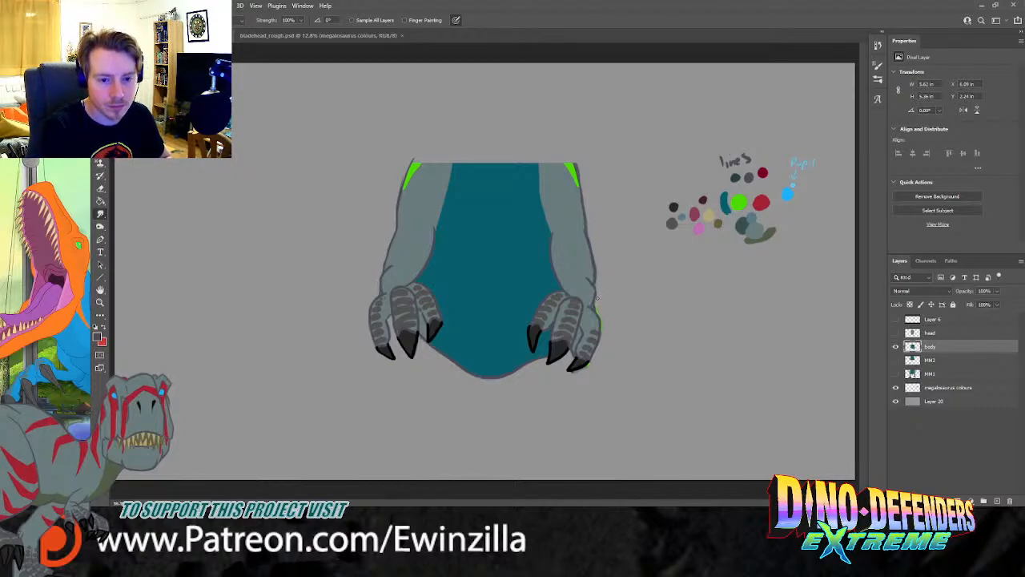
{"action": "left_click_drag", "start_coordinate": [600, 338], "coordinate": [595, 319]}
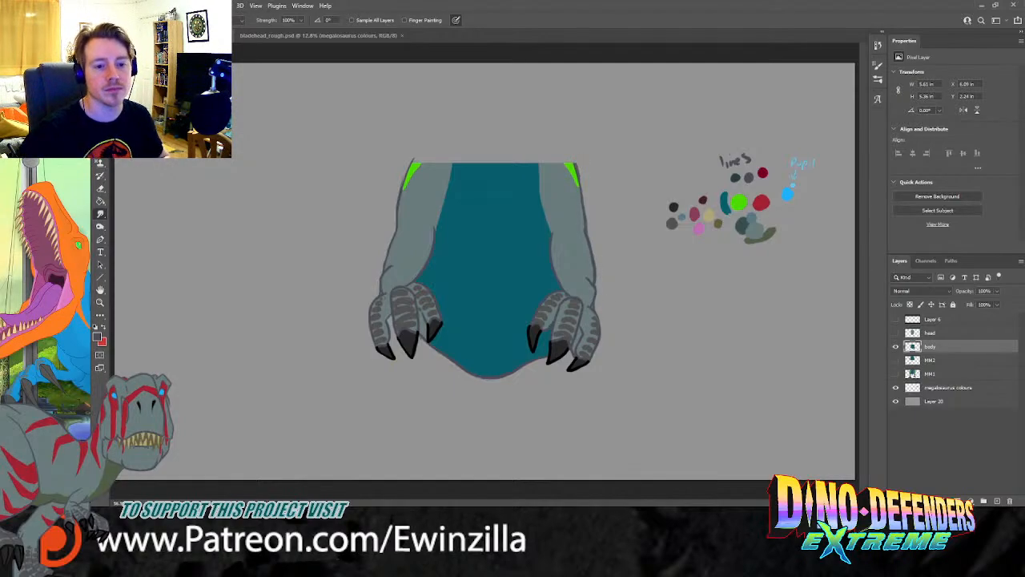
{"action": "left_click", "coordinate": [896, 346]}
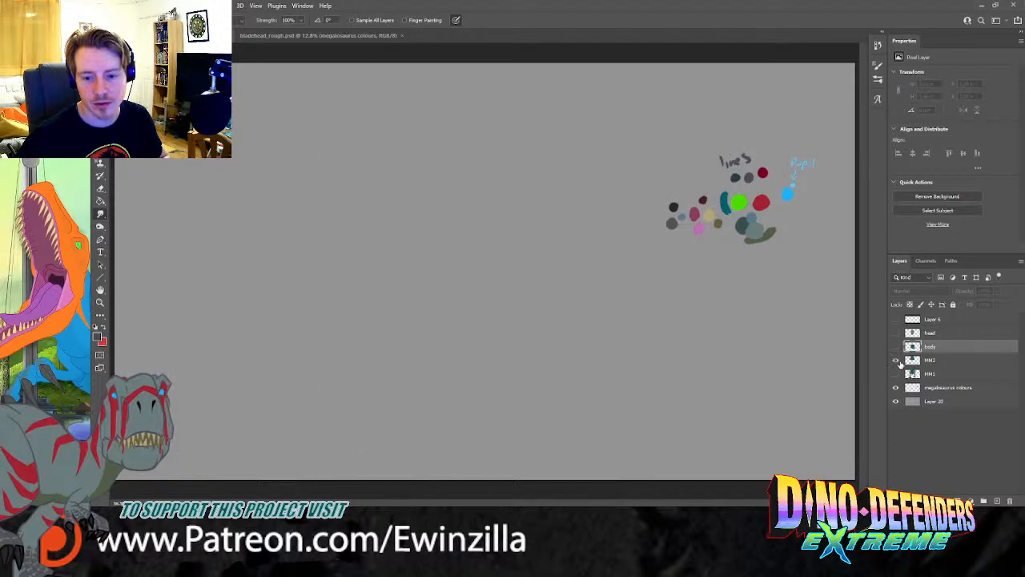
Step: Make MM2 the active layer and show it together with the MM1 reference layer
{"action": "left_click", "coordinate": [896, 360]}
{"action": "left_click", "coordinate": [896, 373]}
{"action": "left_click", "coordinate": [896, 360]}
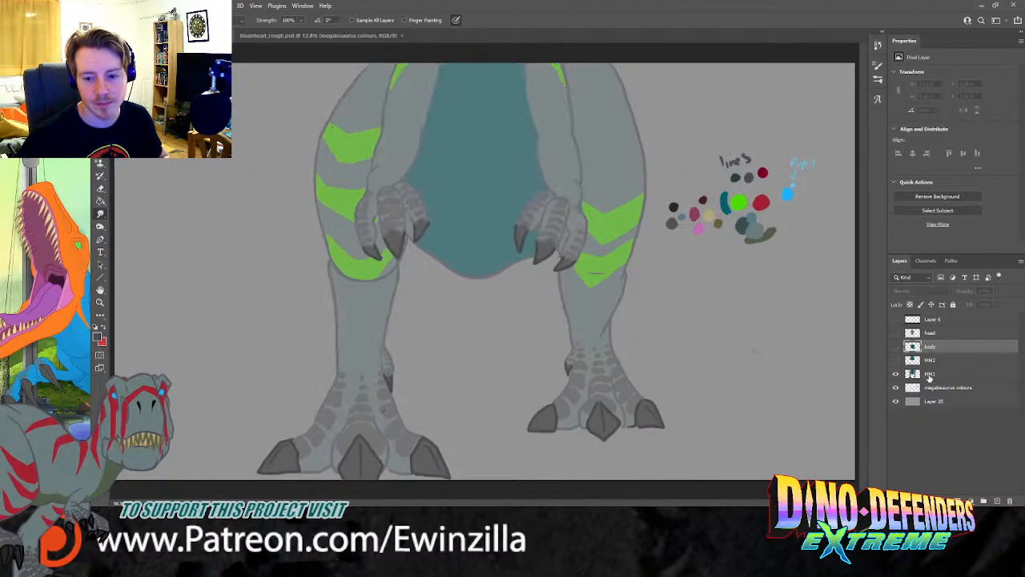
{"action": "left_click", "coordinate": [926, 374]}
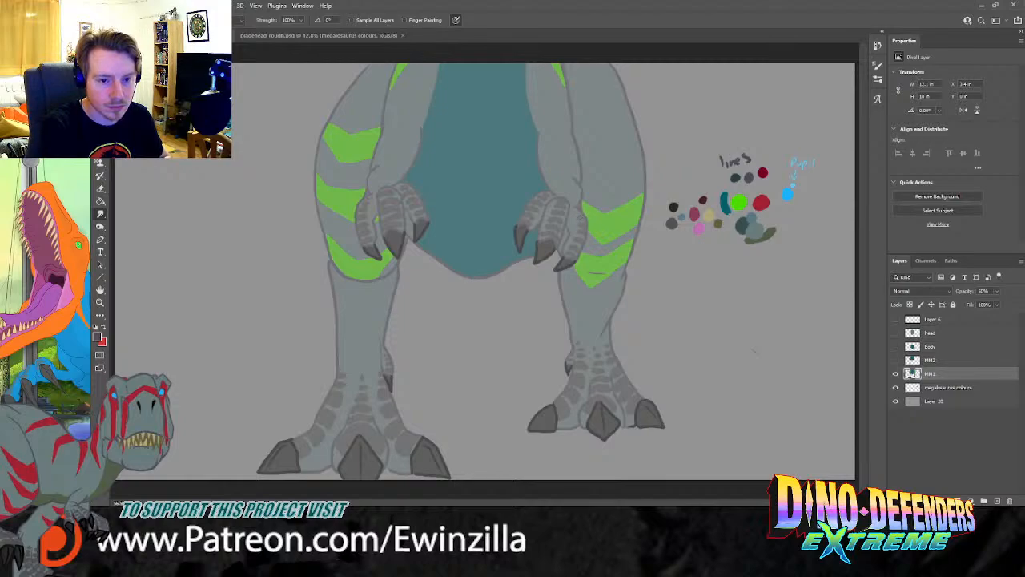
{"action": "left_click", "coordinate": [896, 361]}
{"action": "left_click_drag", "start_coordinate": [895, 373], "coordinate": [896, 361]}
{"action": "left_click", "coordinate": [928, 360]}
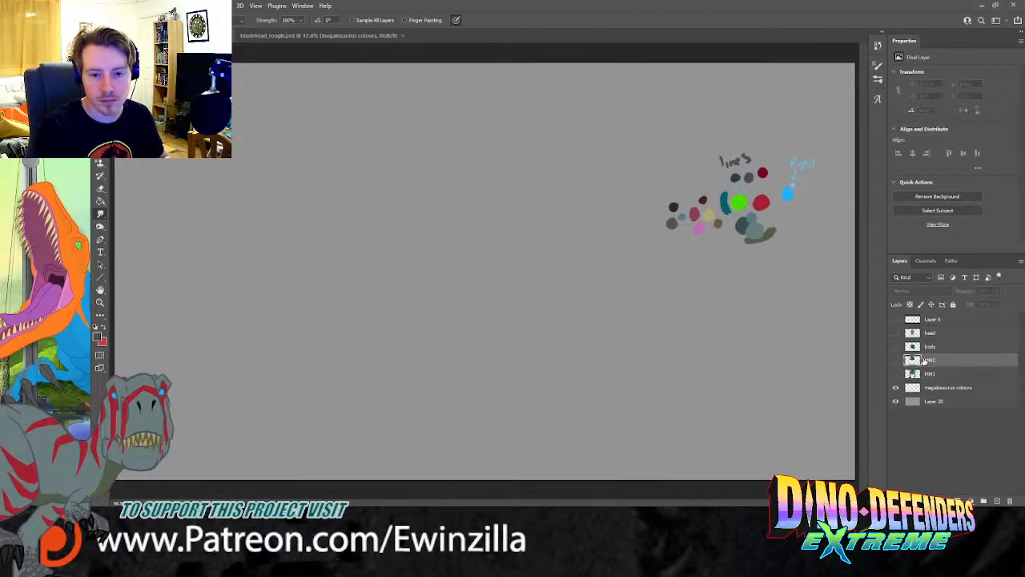
{"action": "left_click", "coordinate": [897, 360]}
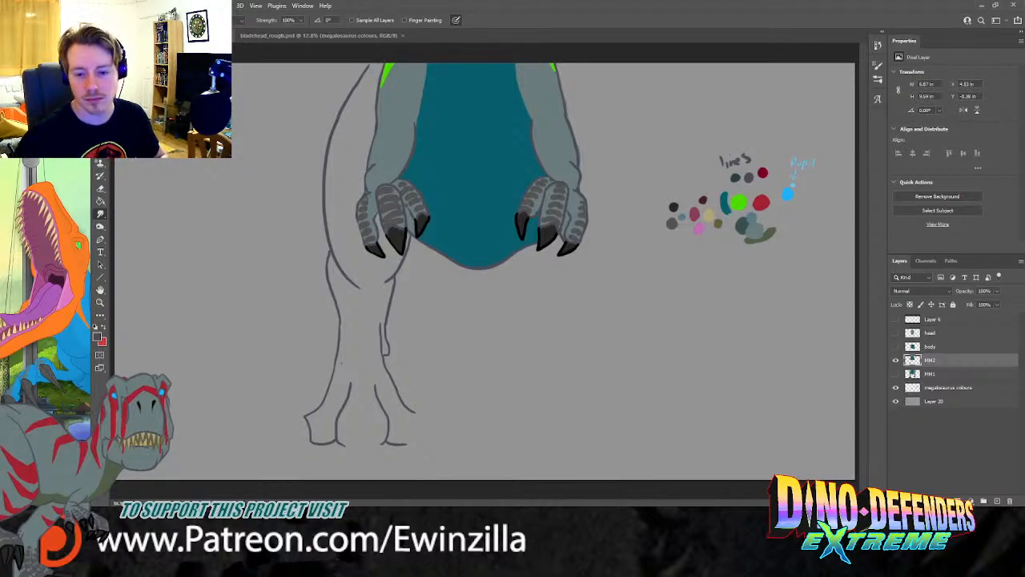
{"action": "left_click", "coordinate": [896, 373]}
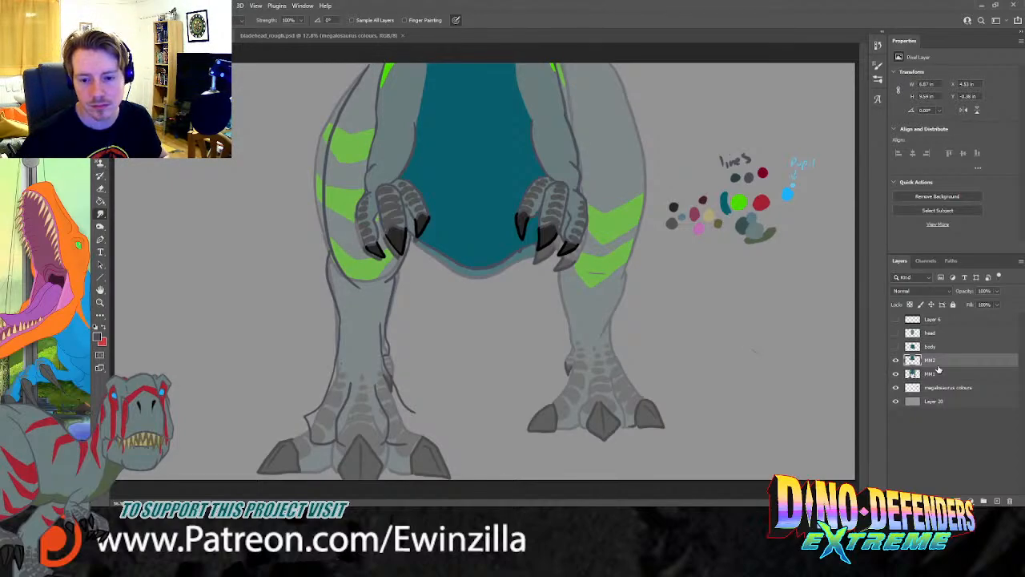
Step: Brush the outer outline of the right leg on MM2, from the thigh past the knee to the ankle
{"action": "key", "text": "b"}
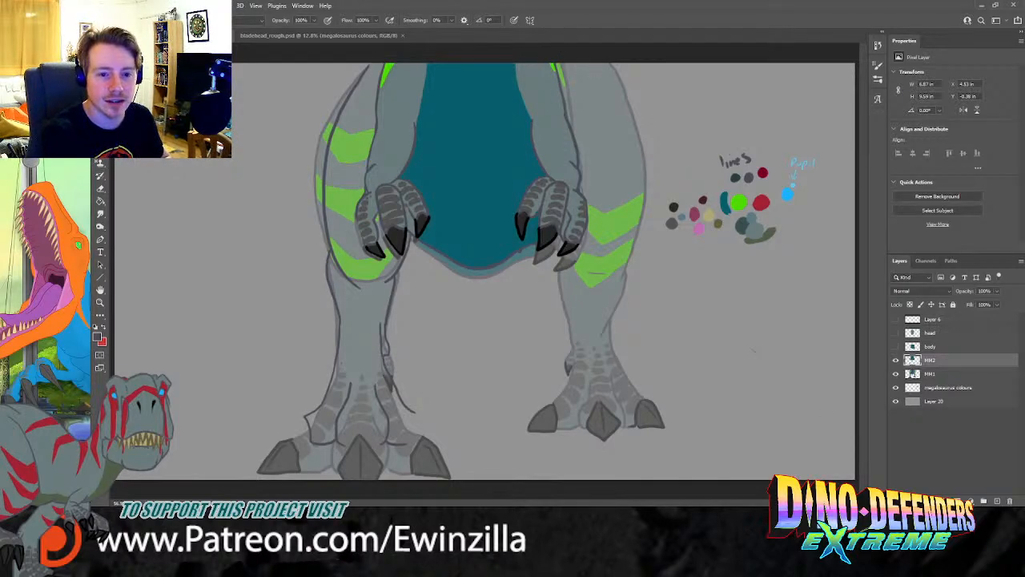
{"action": "mouse_move", "coordinate": [611, 64]}
{"action": "left_mouse_down"}
{"action": "mouse_move", "coordinate": [634, 102]}
{"action": "mouse_move", "coordinate": [648, 177]}
{"action": "left_mouse_up"}
{"action": "key", "text": "ctrl+z"}
{"action": "mouse_move", "coordinate": [611, 64]}
{"action": "left_mouse_down"}
{"action": "mouse_move", "coordinate": [636, 102]}
{"action": "mouse_move", "coordinate": [650, 205]}
{"action": "mouse_move", "coordinate": [622, 261]}
{"action": "mouse_move", "coordinate": [589, 266]}
{"action": "mouse_move", "coordinate": [626, 264]}
{"action": "mouse_move", "coordinate": [612, 340]}
{"action": "mouse_move", "coordinate": [631, 400]}
{"action": "mouse_move", "coordinate": [611, 396]}
{"action": "left_mouse_up"}
Step: Brush the right leg's knee fold, inner shin outline and toe lines on MM2, following the MM1 reference
{"action": "left_click_drag", "start_coordinate": [585, 344], "coordinate": [582, 404]}
{"action": "key", "text": "ctrl+z"}
{"action": "mouse_move", "coordinate": [586, 347]}
{"action": "left_mouse_down"}
{"action": "mouse_move", "coordinate": [582, 407]}
{"action": "mouse_move", "coordinate": [615, 394]}
{"action": "mouse_move", "coordinate": [606, 358]}
{"action": "left_mouse_up"}
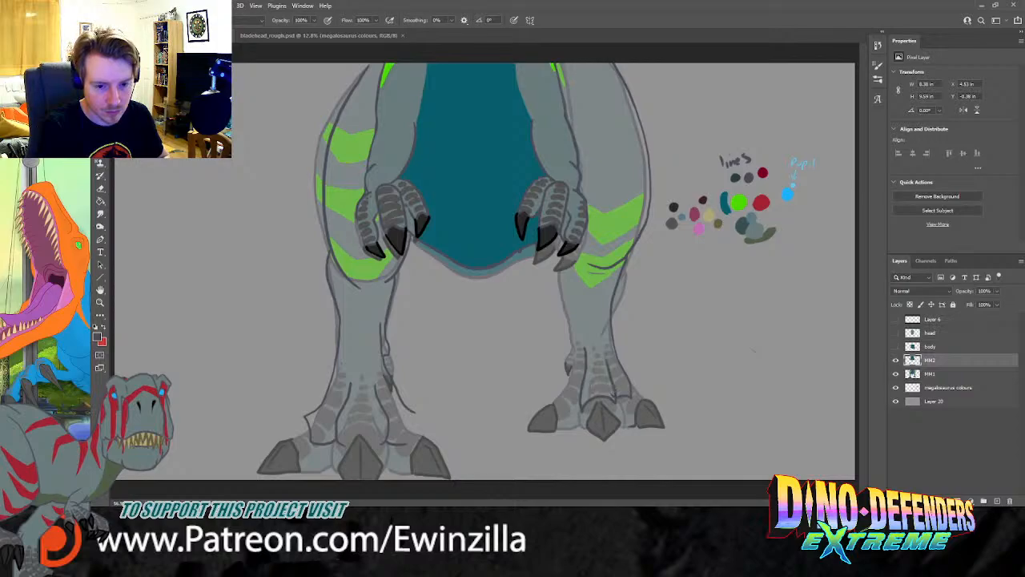
{"action": "mouse_move", "coordinate": [565, 313]}
{"action": "left_mouse_down"}
{"action": "mouse_move", "coordinate": [575, 339]}
{"action": "mouse_move", "coordinate": [560, 404]}
{"action": "mouse_move", "coordinate": [577, 412]}
{"action": "left_mouse_up"}
{"action": "key", "text": "ctrl+z"}
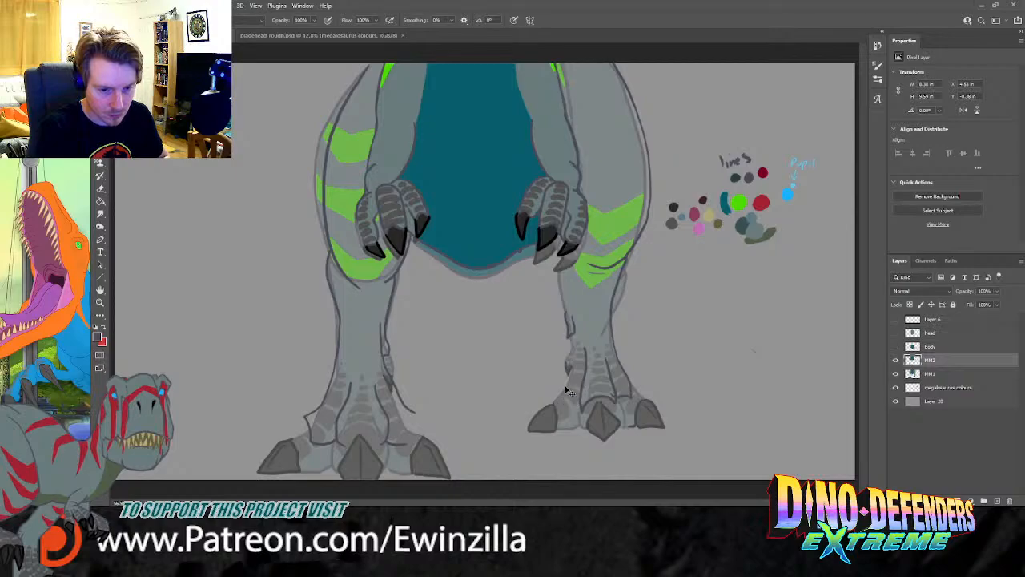
{"action": "mouse_move", "coordinate": [574, 334]}
{"action": "left_mouse_down"}
{"action": "mouse_move", "coordinate": [565, 391]}
{"action": "mouse_move", "coordinate": [577, 413]}
{"action": "left_mouse_up"}
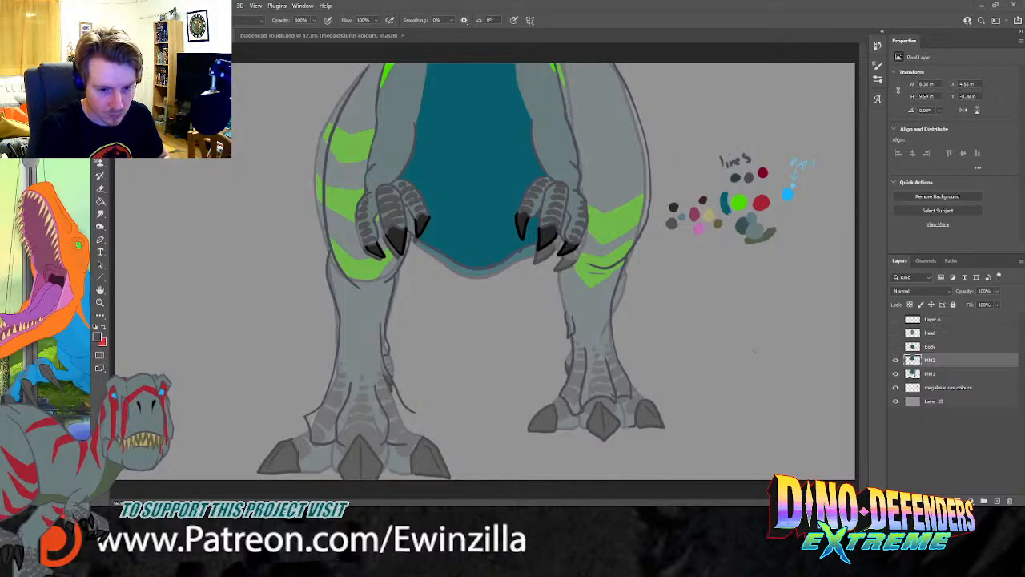
{"action": "mouse_move", "coordinate": [563, 312]}
{"action": "left_mouse_down"}
{"action": "mouse_move", "coordinate": [560, 261]}
{"action": "mouse_move", "coordinate": [588, 255]}
{"action": "left_mouse_up"}
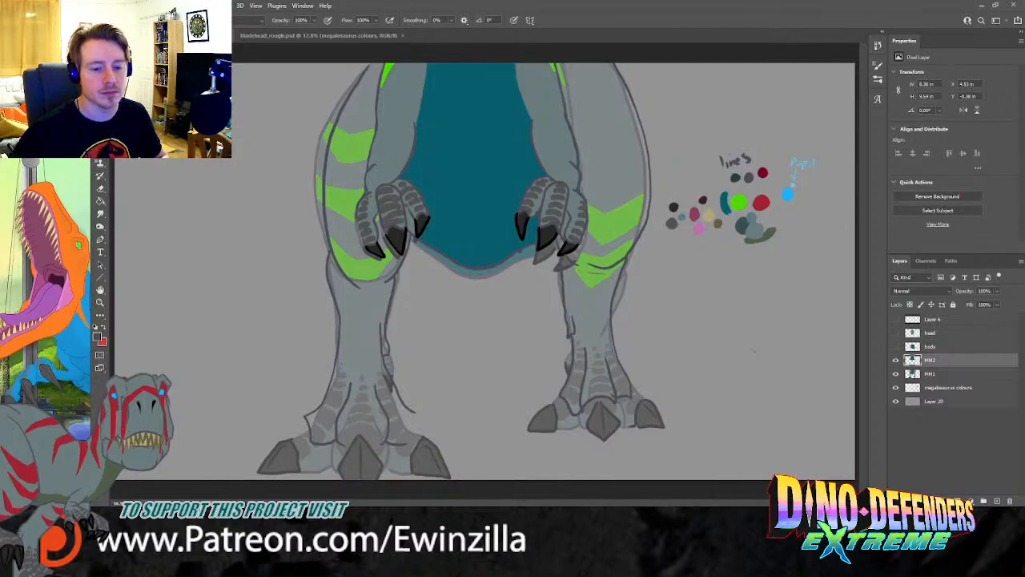
Step: Outline the left foot's three claws in black on MM2, higher and smaller than those on MM1, with a ridge line inside
{"action": "key", "text": "i"}
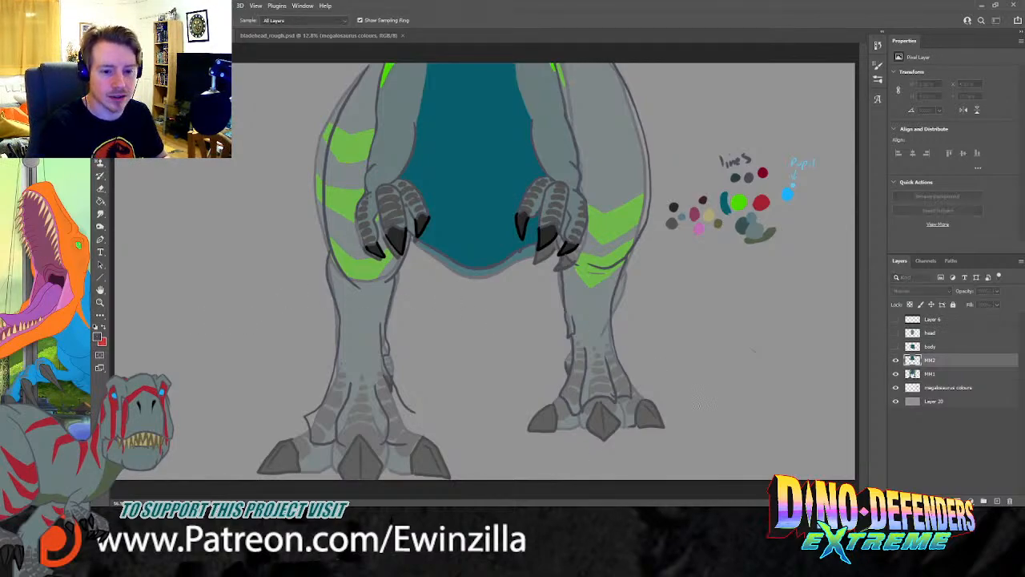
{"action": "key", "text": "b"}
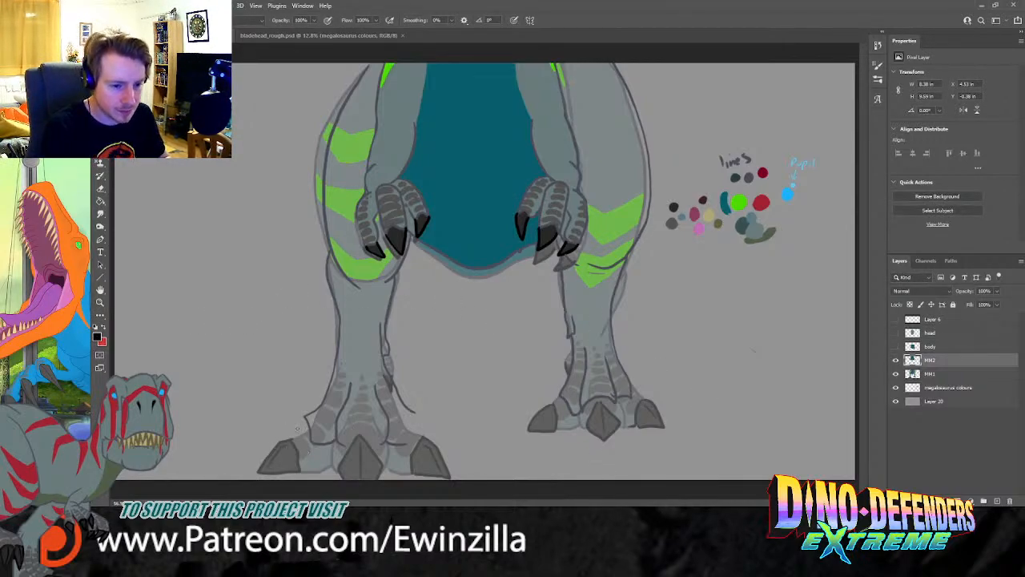
{"action": "mouse_move", "coordinate": [306, 414]}
{"action": "left_mouse_down"}
{"action": "mouse_move", "coordinate": [276, 436]}
{"action": "mouse_move", "coordinate": [311, 442]}
{"action": "mouse_move", "coordinate": [305, 418]}
{"action": "mouse_move", "coordinate": [278, 442]}
{"action": "mouse_move", "coordinate": [310, 442]}
{"action": "mouse_move", "coordinate": [285, 438]}
{"action": "left_mouse_up"}
{"action": "key", "text": "ctrl+z"}
{"action": "mouse_move", "coordinate": [360, 415]}
{"action": "left_mouse_down"}
{"action": "mouse_move", "coordinate": [346, 446]}
{"action": "mouse_move", "coordinate": [359, 472]}
{"action": "mouse_move", "coordinate": [374, 454]}
{"action": "mouse_move", "coordinate": [344, 435]}
{"action": "mouse_move", "coordinate": [361, 463]}
{"action": "mouse_move", "coordinate": [378, 446]}
{"action": "mouse_move", "coordinate": [362, 412]}
{"action": "mouse_move", "coordinate": [360, 451]}
{"action": "left_mouse_up"}
{"action": "key", "text": "ctrl+z"}
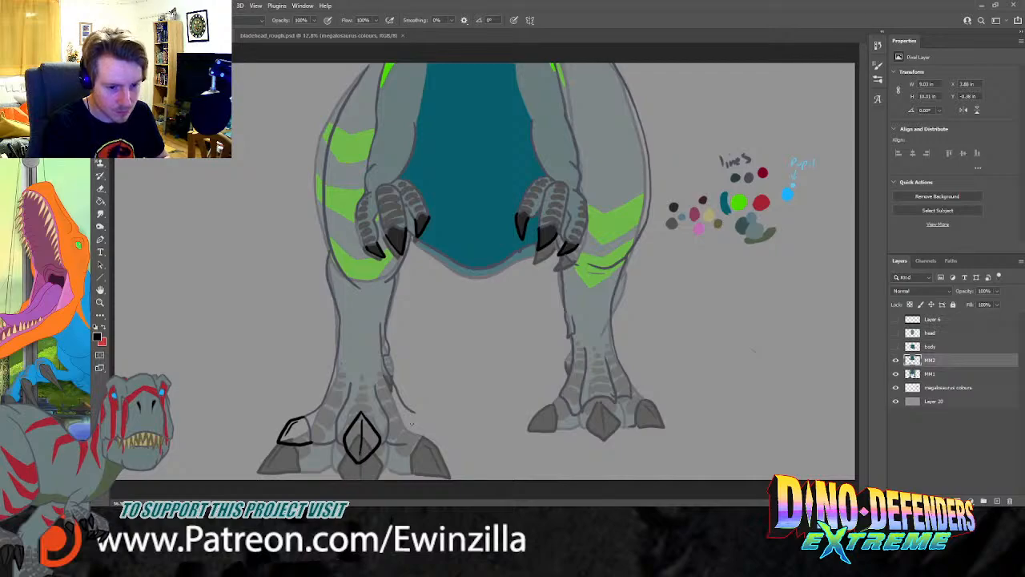
{"action": "mouse_move", "coordinate": [413, 413]}
{"action": "left_mouse_down"}
{"action": "mouse_move", "coordinate": [426, 423]}
{"action": "mouse_move", "coordinate": [439, 443]}
{"action": "mouse_move", "coordinate": [413, 413]}
{"action": "mouse_move", "coordinate": [423, 415]}
{"action": "mouse_move", "coordinate": [437, 444]}
{"action": "mouse_move", "coordinate": [405, 444]}
{"action": "left_mouse_up"}
{"action": "key", "text": "ctrl+z"}
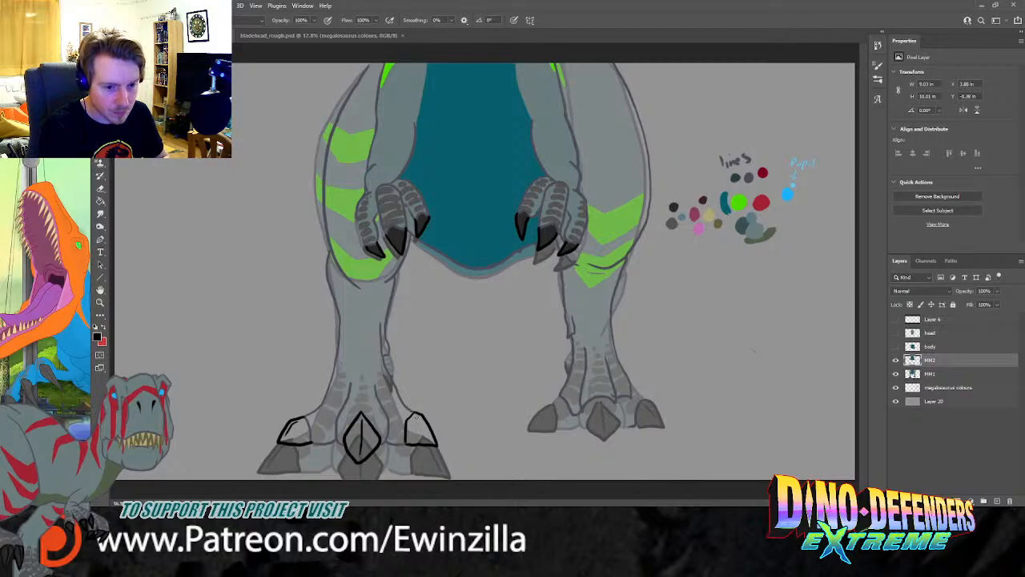
Step: Outline the right foot's three claws and the small dewclaw on each leg in black
{"action": "mouse_move", "coordinate": [559, 394]}
{"action": "left_mouse_down"}
{"action": "mouse_move", "coordinate": [547, 429]}
{"action": "mouse_move", "coordinate": [571, 415]}
{"action": "mouse_move", "coordinate": [604, 431]}
{"action": "mouse_move", "coordinate": [615, 402]}
{"action": "mouse_move", "coordinate": [602, 397]}
{"action": "mouse_move", "coordinate": [637, 405]}
{"action": "mouse_move", "coordinate": [615, 408]}
{"action": "left_mouse_up"}
{"action": "mouse_move", "coordinate": [571, 335]}
{"action": "left_mouse_down"}
{"action": "mouse_move", "coordinate": [568, 348]}
{"action": "mouse_move", "coordinate": [573, 338]}
{"action": "left_mouse_up"}
{"action": "left_click_drag", "start_coordinate": [386, 353], "coordinate": [388, 367]}
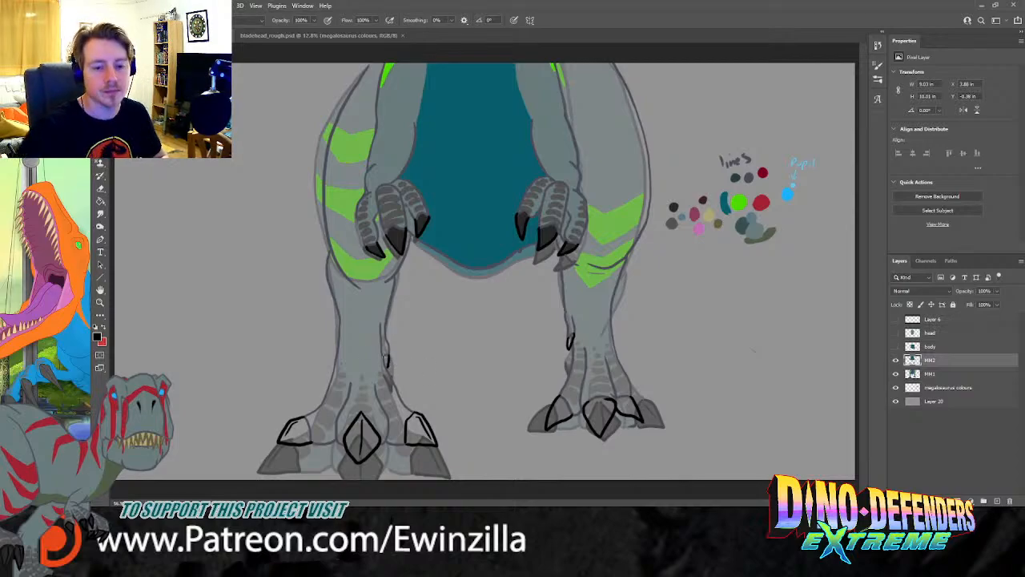
Step: Compare the MM2 leg linework with MM1 by repeatedly hiding and showing the MM2 layer
{"action": "left_click", "coordinate": [896, 361]}
{"action": "left_click", "coordinate": [895, 360]}
{"action": "left_click", "coordinate": [895, 361]}
{"action": "left_click", "coordinate": [896, 361]}
{"action": "left_click", "coordinate": [895, 360]}
{"action": "left_click", "coordinate": [895, 360]}
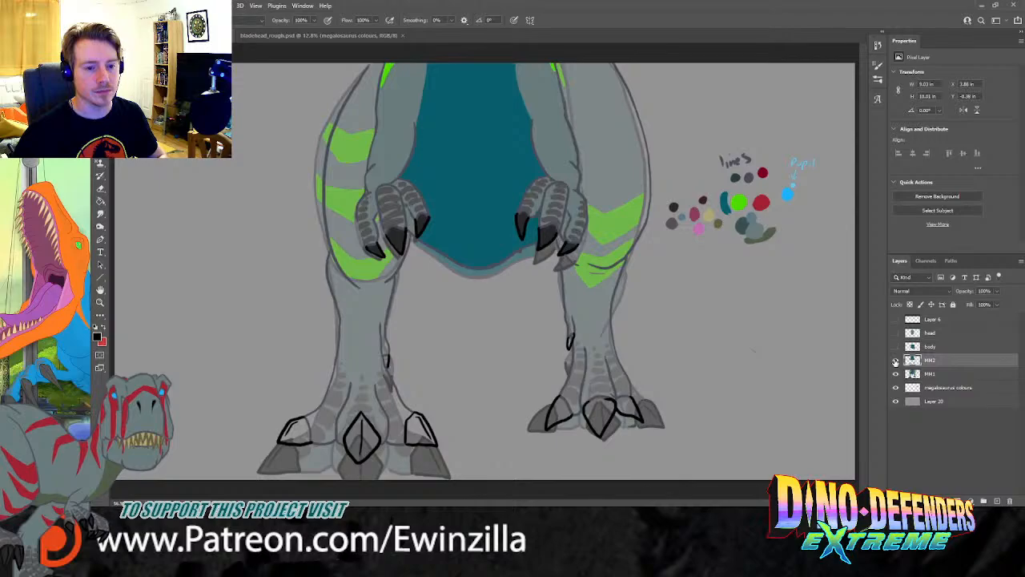
{"action": "left_click", "coordinate": [896, 361]}
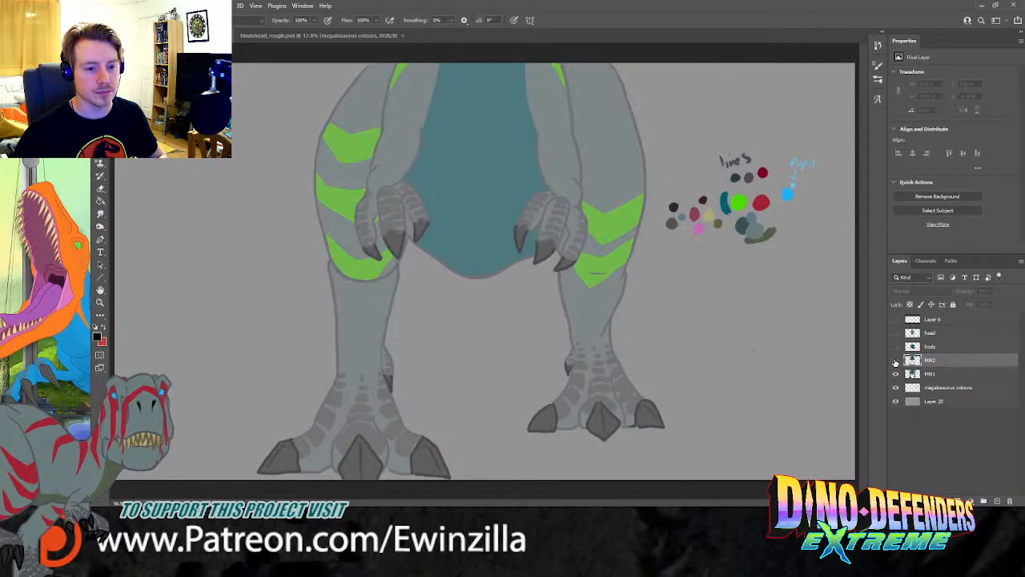
{"action": "left_click", "coordinate": [896, 362]}
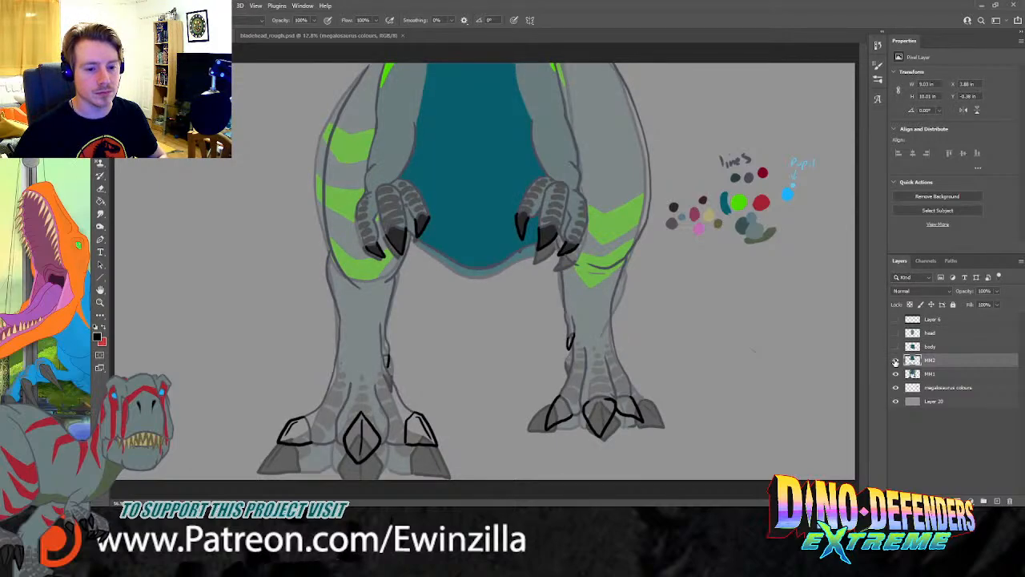
{"action": "left_click", "coordinate": [896, 362]}
{"action": "left_click", "coordinate": [896, 361]}
{"action": "left_click", "coordinate": [896, 362]}
{"action": "left_click", "coordinate": [896, 362]}
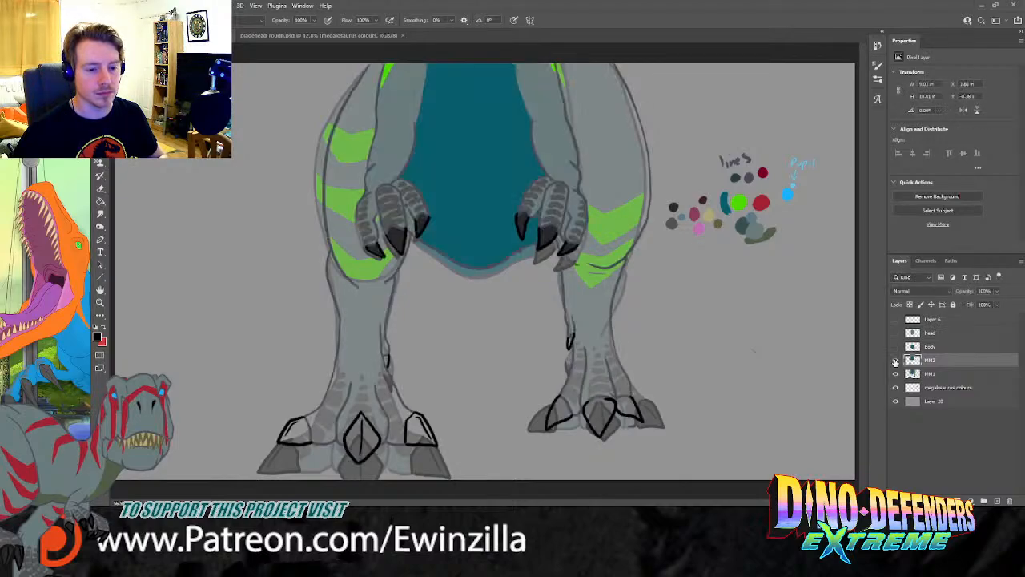
Step: Lasso the left lower leg and foot on MM2 and stretch them downward to about 106.5% height
{"action": "key", "text": "l"}
{"action": "mouse_move", "coordinate": [291, 287]}
{"action": "left_mouse_down"}
{"action": "mouse_move", "coordinate": [377, 297]}
{"action": "mouse_move", "coordinate": [438, 336]}
{"action": "mouse_move", "coordinate": [463, 478]}
{"action": "mouse_move", "coordinate": [202, 429]}
{"action": "mouse_move", "coordinate": [210, 359]}
{"action": "left_mouse_up"}
{"action": "key", "text": "ctrl+t"}
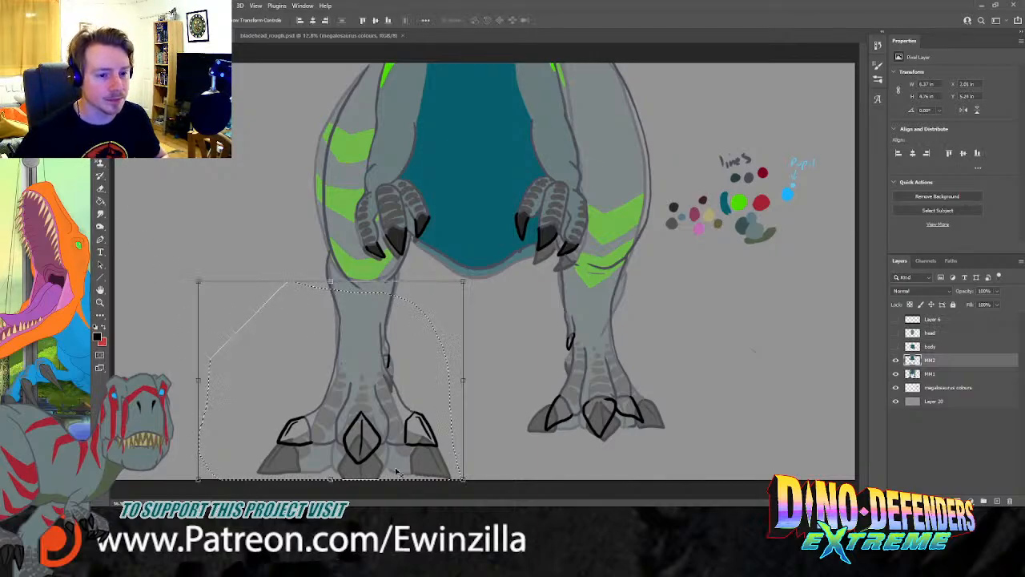
{"action": "left_click_drag", "start_coordinate": [331, 485], "coordinate": [330, 495]}
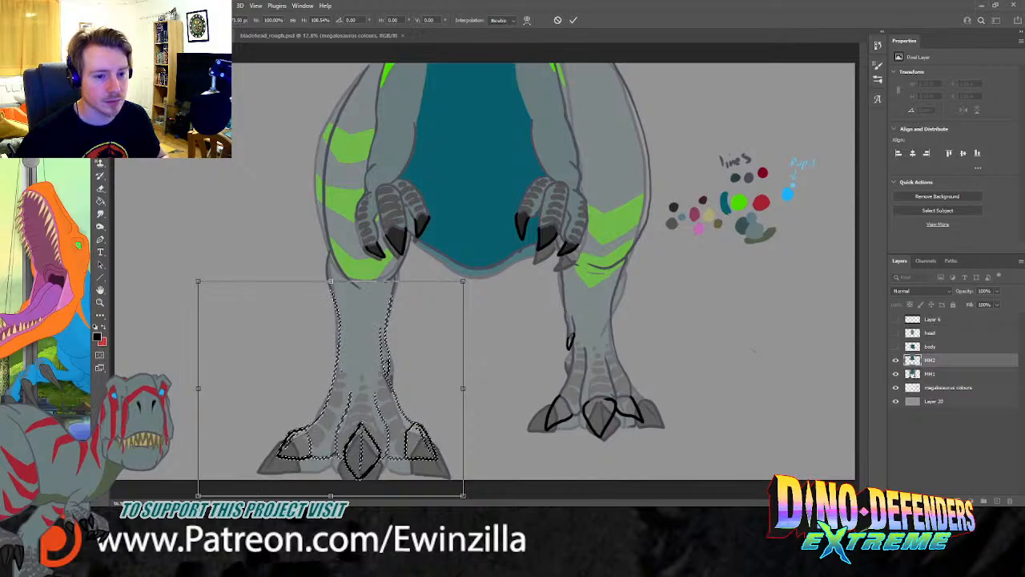
{"action": "key", "text": "Return"}
{"action": "key", "text": "ctrl+d"}
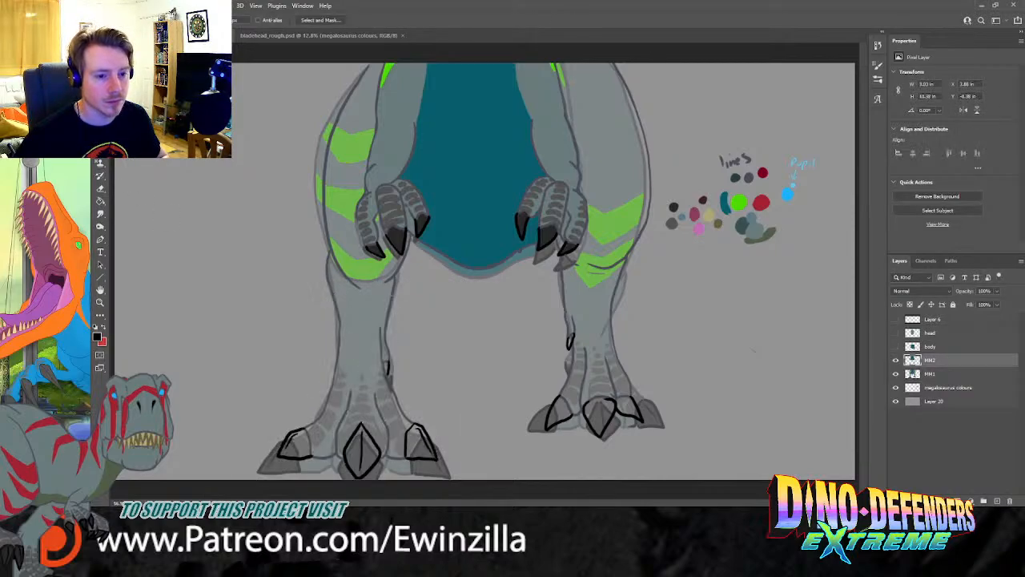
Step: Brush black ridge lines inside the outlined claws of the right foot
{"action": "left_click", "coordinate": [101, 215]}
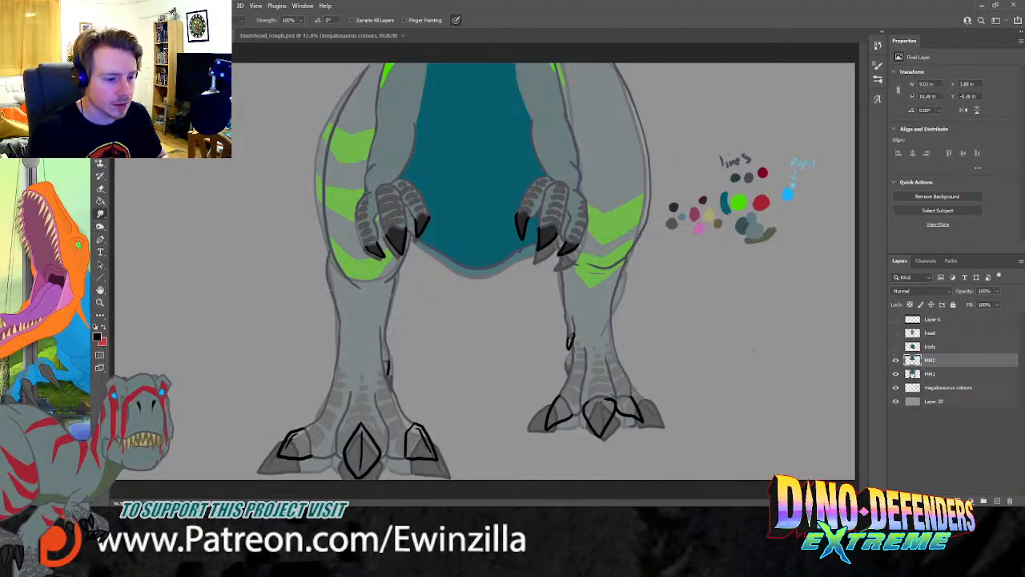
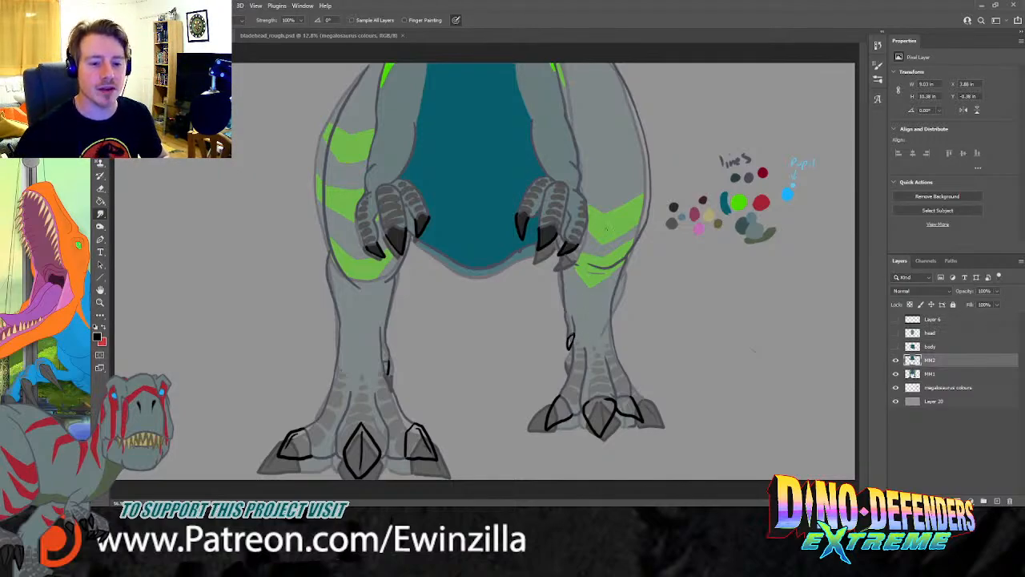
{"action": "key", "text": "b"}
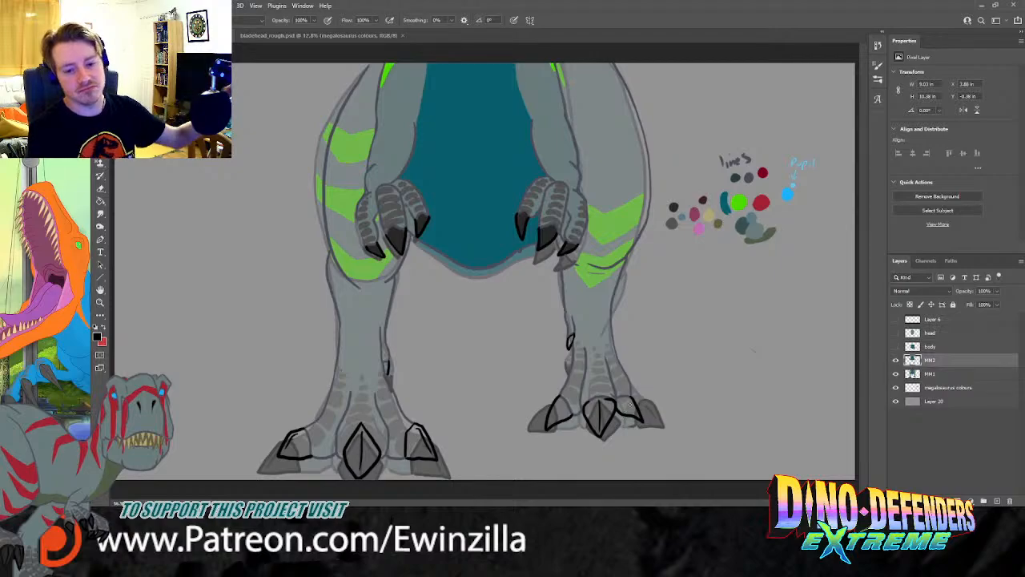
{"action": "left_click_drag", "start_coordinate": [627, 400], "coordinate": [635, 412]}
{"action": "left_click_drag", "start_coordinate": [559, 400], "coordinate": [550, 423]}
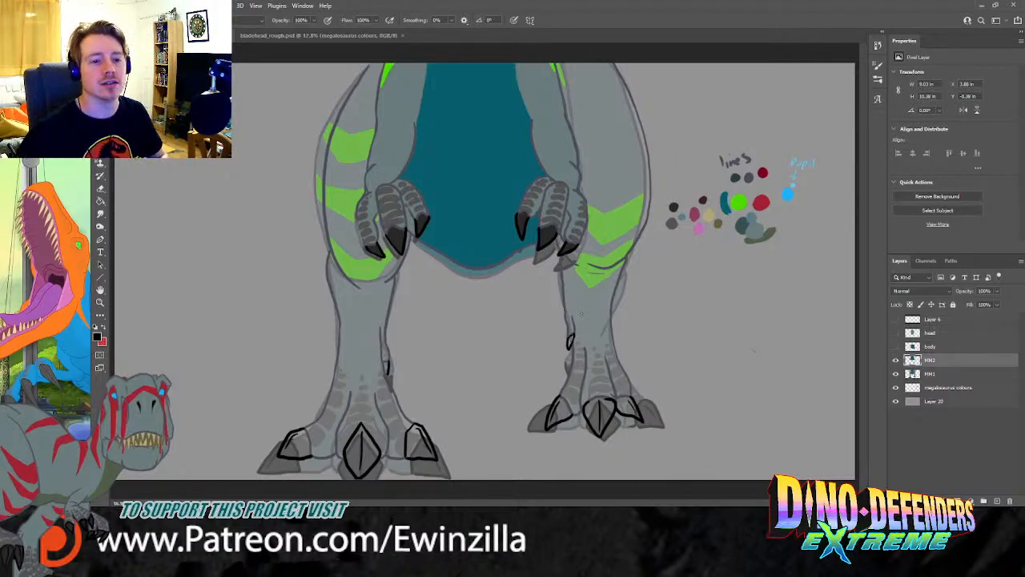
{"action": "left_click", "coordinate": [98, 215]}
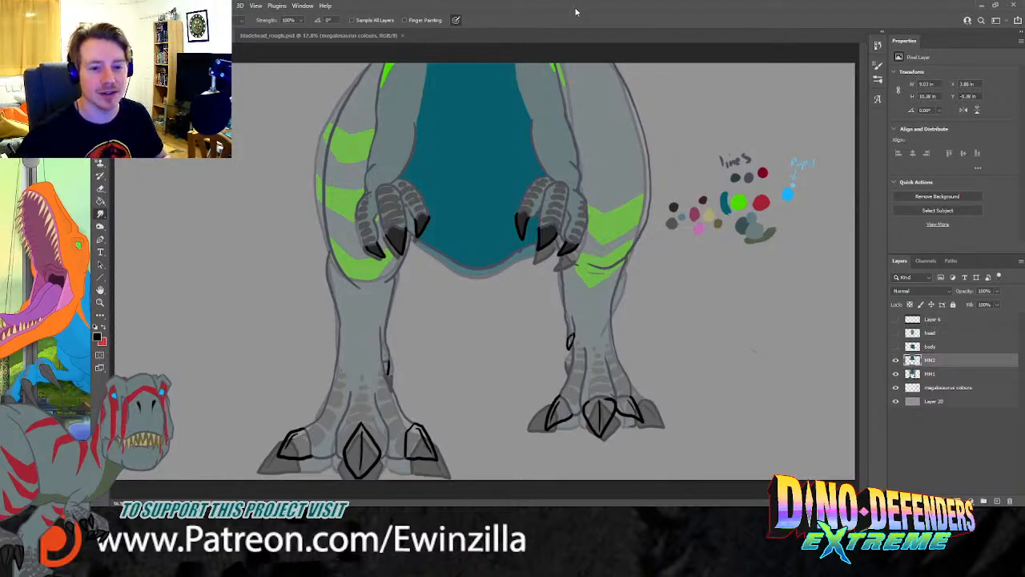
Step: Compare the two movement frames by toggling the visibility of MM2 and MM1
{"action": "left_click", "coordinate": [897, 360]}
{"action": "left_click", "coordinate": [897, 361]}
{"action": "left_click", "coordinate": [896, 361]}
{"action": "left_click", "coordinate": [896, 360]}
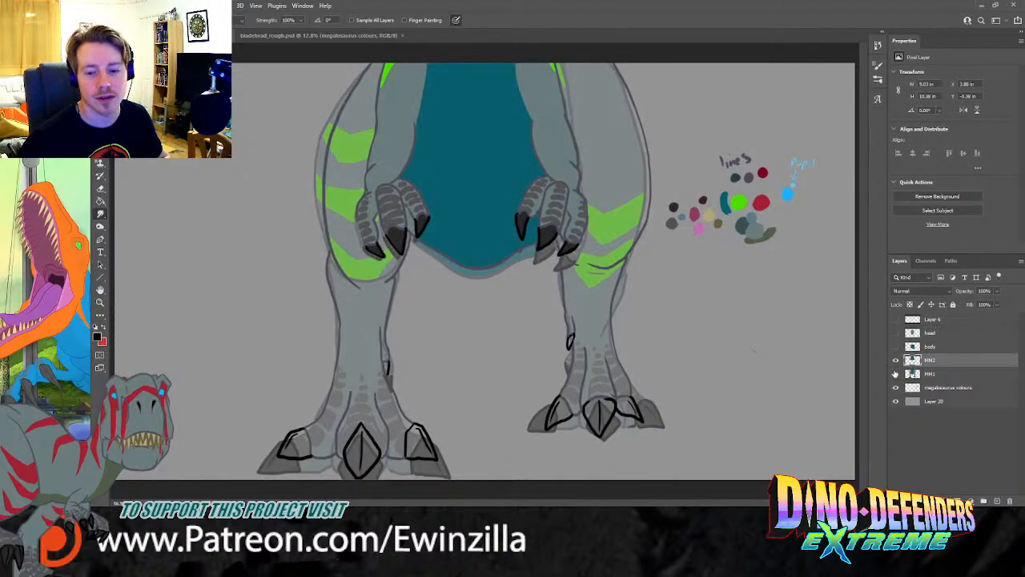
{"action": "left_click", "coordinate": [896, 374]}
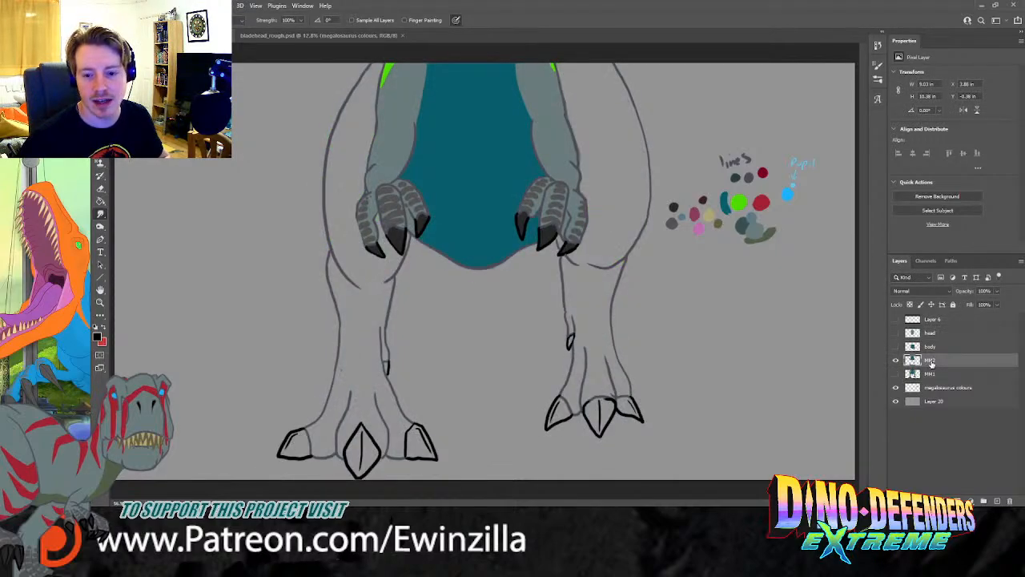
{"action": "left_click", "coordinate": [897, 374]}
{"action": "left_click", "coordinate": [897, 360]}
{"action": "left_click", "coordinate": [897, 361]}
Step: Hide the MM1 layer and add a new empty layer directly beneath MM2
{"action": "left_click", "coordinate": [896, 374]}
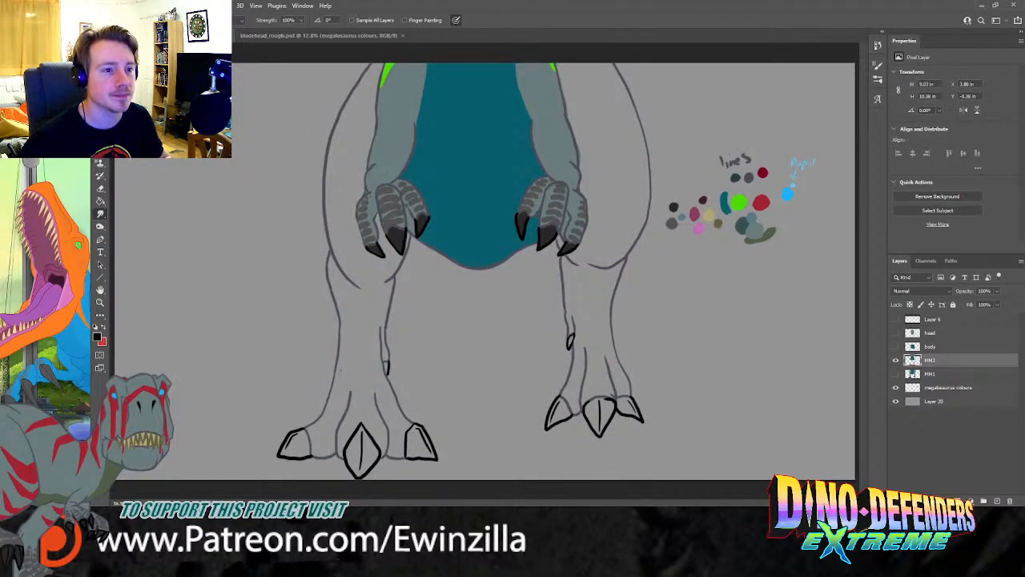
{"action": "key", "text": "ctrl+shift+alt+n"}
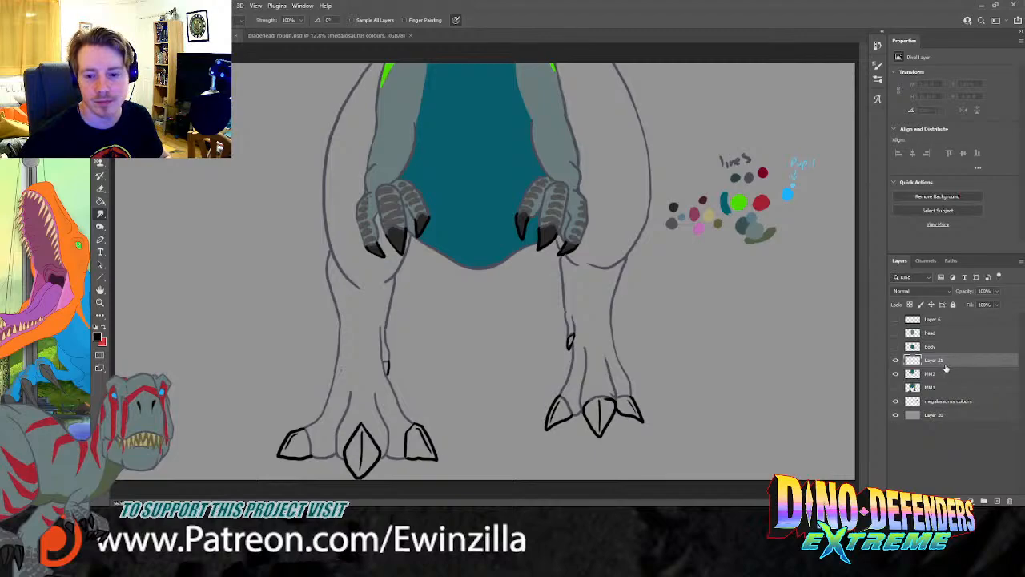
{"action": "left_click_drag", "start_coordinate": [946, 367], "coordinate": [946, 381]}
Step: Paint the whole left leg and foot, except the claws, with the grey-blue skin colour sampled from the arm
{"action": "key", "text": "i"}
{"action": "left_click", "coordinate": [547, 124]}
{"action": "key", "text": "b"}
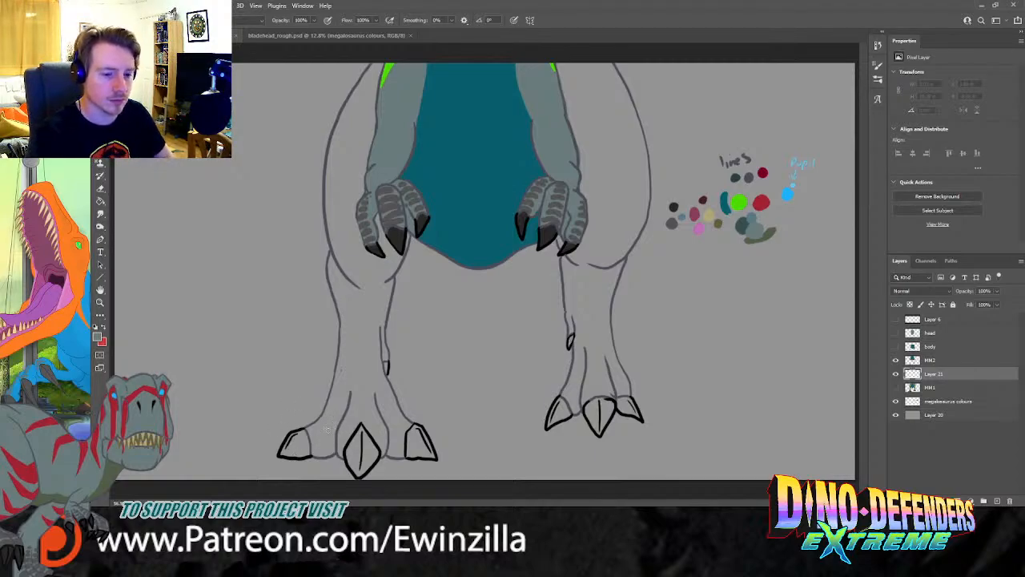
{"action": "mouse_move", "coordinate": [310, 429]}
{"action": "left_mouse_down"}
{"action": "mouse_move", "coordinate": [335, 453]}
{"action": "mouse_move", "coordinate": [311, 439]}
{"action": "mouse_move", "coordinate": [341, 455]}
{"action": "mouse_move", "coordinate": [361, 418]}
{"action": "mouse_move", "coordinate": [399, 456]}
{"action": "mouse_move", "coordinate": [407, 428]}
{"action": "mouse_move", "coordinate": [369, 369]}
{"action": "mouse_move", "coordinate": [401, 419]}
{"action": "mouse_move", "coordinate": [375, 355]}
{"action": "mouse_move", "coordinate": [381, 365]}
{"action": "mouse_move", "coordinate": [403, 340]}
{"action": "mouse_move", "coordinate": [381, 320]}
{"action": "mouse_move", "coordinate": [382, 344]}
{"action": "mouse_move", "coordinate": [381, 314]}
{"action": "mouse_move", "coordinate": [407, 234]}
{"action": "mouse_move", "coordinate": [390, 276]}
{"action": "mouse_move", "coordinate": [401, 258]}
{"action": "mouse_move", "coordinate": [379, 213]}
{"action": "mouse_move", "coordinate": [393, 258]}
{"action": "mouse_move", "coordinate": [372, 284]}
{"action": "mouse_move", "coordinate": [353, 216]}
{"action": "mouse_move", "coordinate": [360, 243]}
{"action": "mouse_move", "coordinate": [352, 172]}
{"action": "mouse_move", "coordinate": [373, 88]}
{"action": "mouse_move", "coordinate": [361, 142]}
{"action": "mouse_move", "coordinate": [346, 100]}
{"action": "mouse_move", "coordinate": [329, 177]}
{"action": "mouse_move", "coordinate": [333, 132]}
{"action": "mouse_move", "coordinate": [351, 115]}
{"action": "mouse_move", "coordinate": [345, 224]}
{"action": "mouse_move", "coordinate": [332, 182]}
{"action": "mouse_move", "coordinate": [335, 247]}
{"action": "mouse_move", "coordinate": [349, 288]}
{"action": "mouse_move", "coordinate": [348, 216]}
{"action": "mouse_move", "coordinate": [365, 314]}
{"action": "mouse_move", "coordinate": [378, 329]}
{"action": "mouse_move", "coordinate": [370, 354]}
{"action": "mouse_move", "coordinate": [352, 281]}
{"action": "left_mouse_up"}
{"action": "mouse_move", "coordinate": [362, 345]}
{"action": "left_mouse_down"}
{"action": "mouse_move", "coordinate": [332, 263]}
{"action": "mouse_move", "coordinate": [331, 295]}
{"action": "mouse_move", "coordinate": [328, 263]}
{"action": "mouse_move", "coordinate": [348, 355]}
{"action": "mouse_move", "coordinate": [314, 428]}
{"action": "mouse_move", "coordinate": [318, 446]}
{"action": "mouse_move", "coordinate": [322, 420]}
{"action": "mouse_move", "coordinate": [332, 433]}
{"action": "mouse_move", "coordinate": [358, 400]}
{"action": "mouse_move", "coordinate": [396, 440]}
{"action": "mouse_move", "coordinate": [401, 420]}
{"action": "mouse_move", "coordinate": [370, 356]}
{"action": "mouse_move", "coordinate": [383, 405]}
{"action": "mouse_move", "coordinate": [365, 399]}
{"action": "left_mouse_up"}
{"action": "mouse_move", "coordinate": [351, 320]}
{"action": "left_mouse_down"}
{"action": "mouse_move", "coordinate": [355, 389]}
{"action": "mouse_move", "coordinate": [348, 376]}
{"action": "mouse_move", "coordinate": [343, 402]}
{"action": "left_mouse_up"}
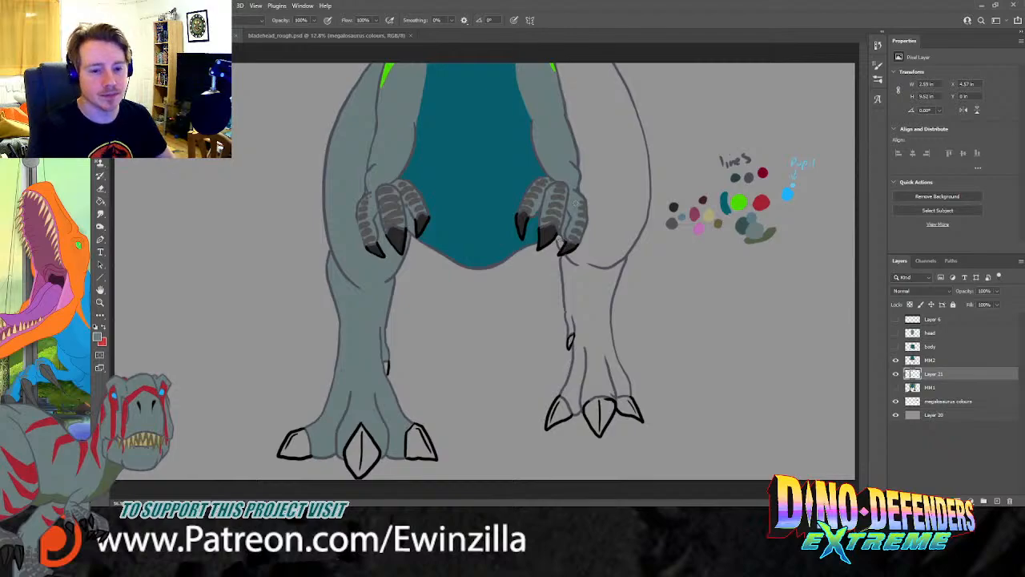
Step: Colour the right leg grey-blue by brushing the shin, foot and thigh edges, and bucket-fill the thigh's interior
{"action": "mouse_move", "coordinate": [571, 277]}
{"action": "left_mouse_down"}
{"action": "mouse_move", "coordinate": [566, 256]}
{"action": "mouse_move", "coordinate": [575, 346]}
{"action": "mouse_move", "coordinate": [563, 395]}
{"action": "mouse_move", "coordinate": [573, 411]}
{"action": "mouse_move", "coordinate": [598, 392]}
{"action": "mouse_move", "coordinate": [628, 393]}
{"action": "mouse_move", "coordinate": [617, 367]}
{"action": "mouse_move", "coordinate": [587, 361]}
{"action": "mouse_move", "coordinate": [584, 397]}
{"action": "mouse_move", "coordinate": [572, 391]}
{"action": "mouse_move", "coordinate": [585, 404]}
{"action": "left_mouse_up"}
{"action": "mouse_move", "coordinate": [606, 356]}
{"action": "left_mouse_down"}
{"action": "mouse_move", "coordinate": [608, 279]}
{"action": "mouse_move", "coordinate": [619, 261]}
{"action": "mouse_move", "coordinate": [598, 346]}
{"action": "mouse_move", "coordinate": [594, 270]}
{"action": "mouse_move", "coordinate": [587, 342]}
{"action": "mouse_move", "coordinate": [572, 313]}
{"action": "left_mouse_up"}
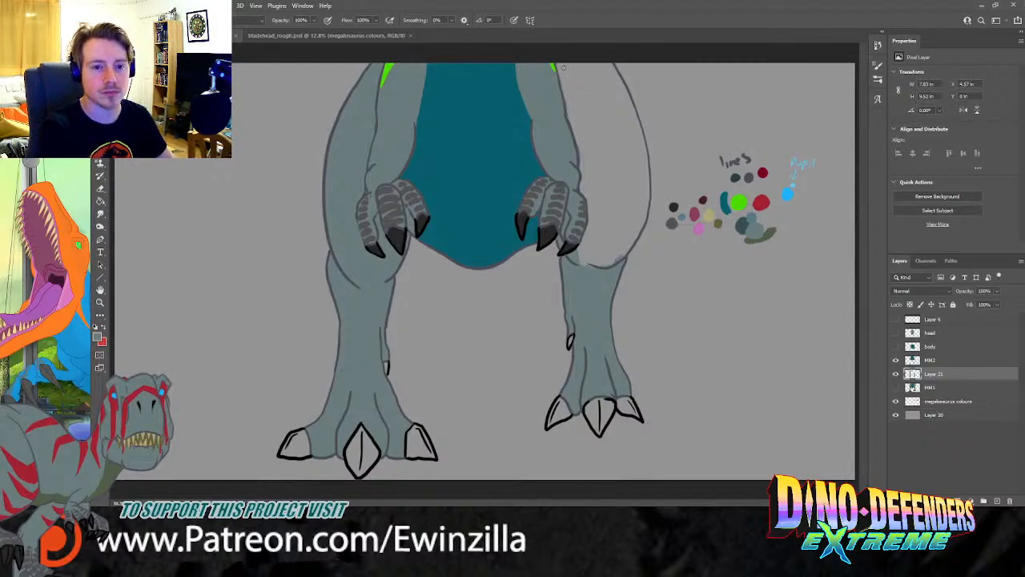
{"action": "mouse_move", "coordinate": [571, 63]}
{"action": "left_mouse_down"}
{"action": "mouse_move", "coordinate": [608, 64]}
{"action": "mouse_move", "coordinate": [621, 88]}
{"action": "mouse_move", "coordinate": [614, 69]}
{"action": "mouse_move", "coordinate": [648, 178]}
{"action": "mouse_move", "coordinate": [644, 215]}
{"action": "mouse_move", "coordinate": [621, 254]}
{"action": "mouse_move", "coordinate": [633, 241]}
{"action": "mouse_move", "coordinate": [644, 215]}
{"action": "mouse_move", "coordinate": [620, 254]}
{"action": "mouse_move", "coordinate": [579, 258]}
{"action": "mouse_move", "coordinate": [607, 257]}
{"action": "mouse_move", "coordinate": [596, 267]}
{"action": "mouse_move", "coordinate": [610, 262]}
{"action": "mouse_move", "coordinate": [592, 239]}
{"action": "mouse_move", "coordinate": [557, 63]}
{"action": "left_mouse_up"}
{"action": "left_click", "coordinate": [100, 200]}
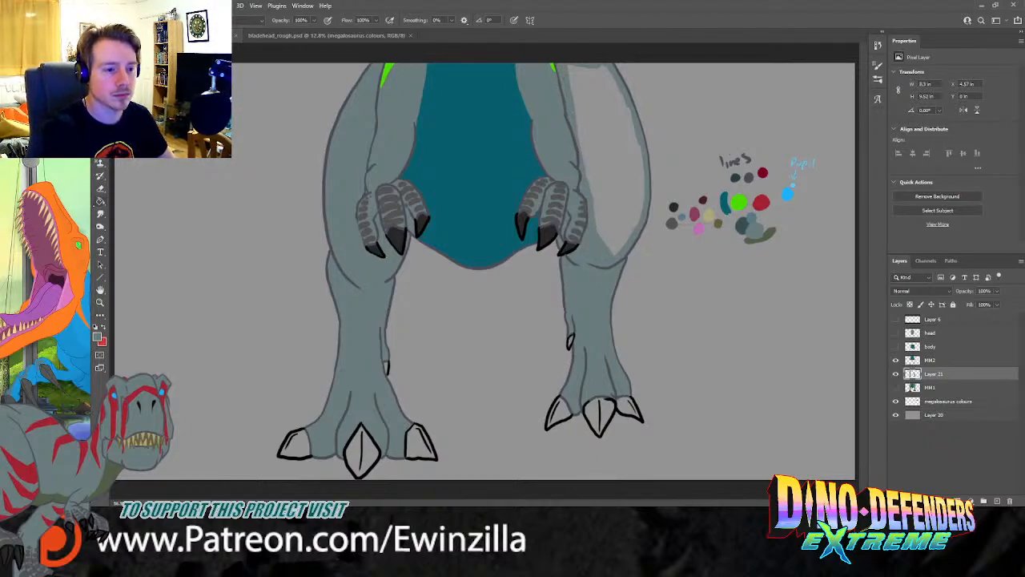
{"action": "left_click", "coordinate": [607, 145]}
{"action": "key", "text": "b"}
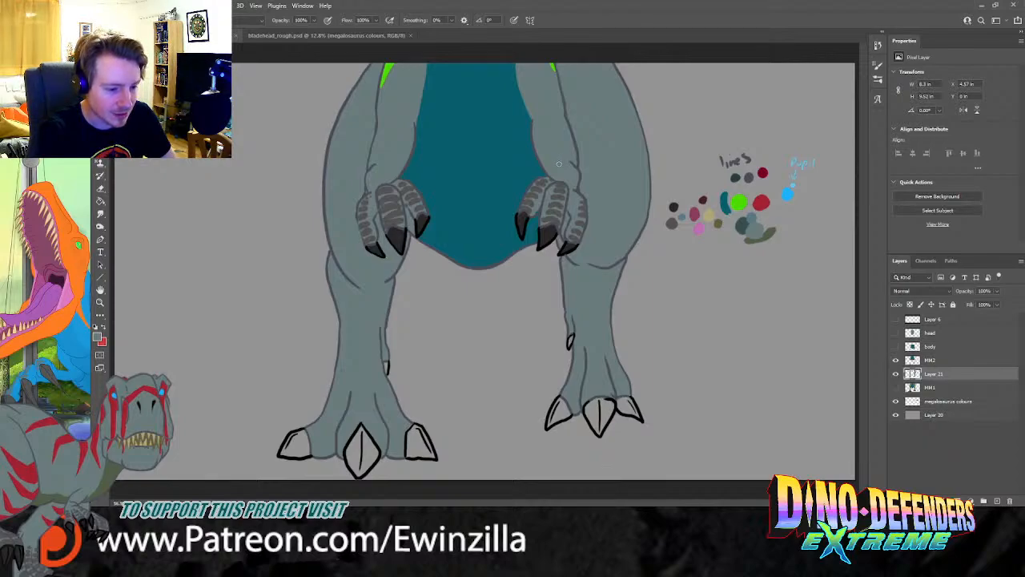
Step: Fill every claw on both feet, including the small dewclaws, with the near-black grey sampled from the palette swatches
{"action": "key", "text": "i"}
{"action": "left_click", "coordinate": [678, 204]}
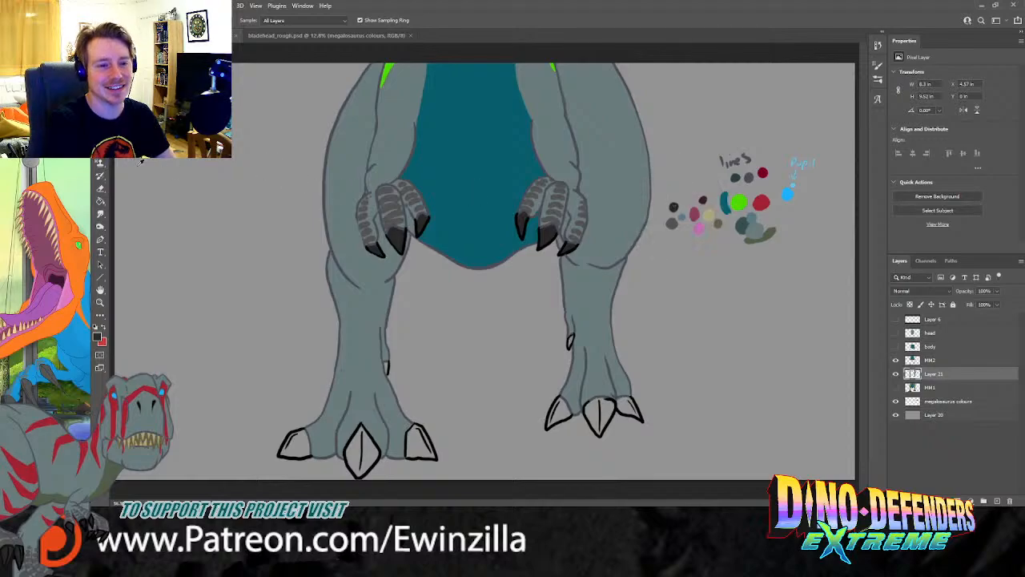
{"action": "key", "text": "b"}
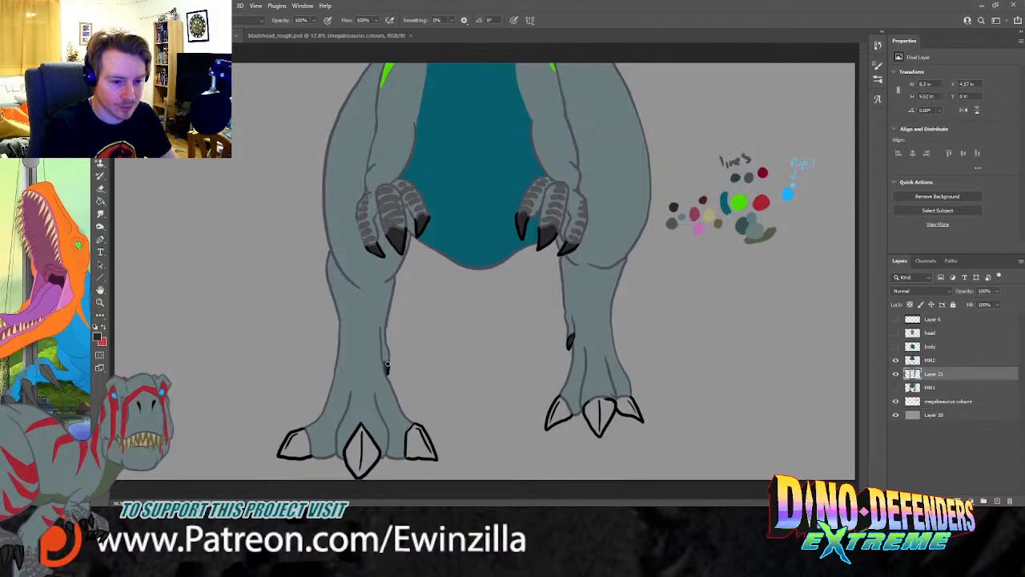
{"action": "mouse_move", "coordinate": [303, 432]}
{"action": "left_mouse_down"}
{"action": "mouse_move", "coordinate": [309, 457]}
{"action": "mouse_move", "coordinate": [291, 455]}
{"action": "left_mouse_up"}
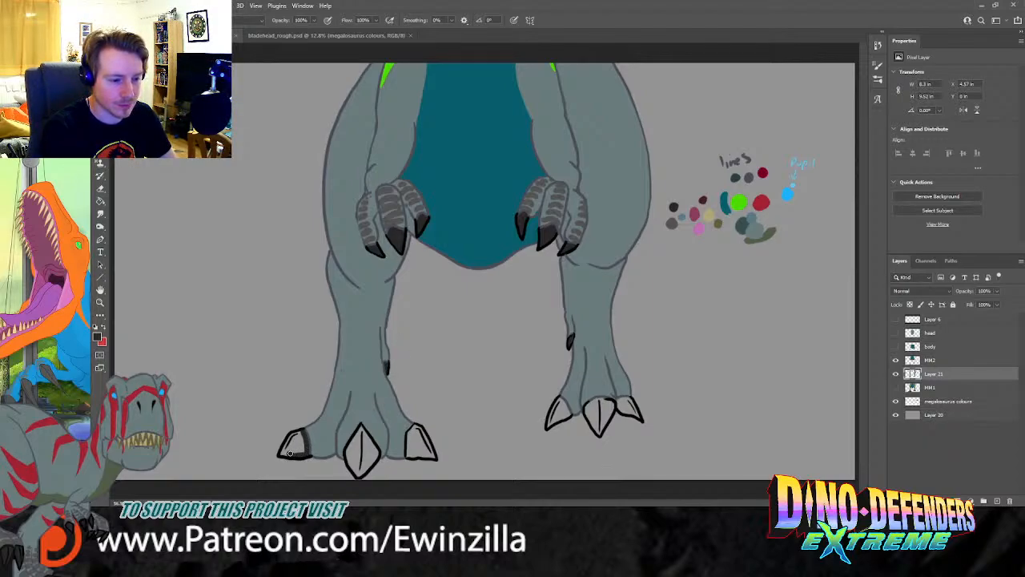
{"action": "mouse_move", "coordinate": [282, 451]}
{"action": "left_mouse_down"}
{"action": "mouse_move", "coordinate": [293, 437]}
{"action": "mouse_move", "coordinate": [306, 454]}
{"action": "left_mouse_up"}
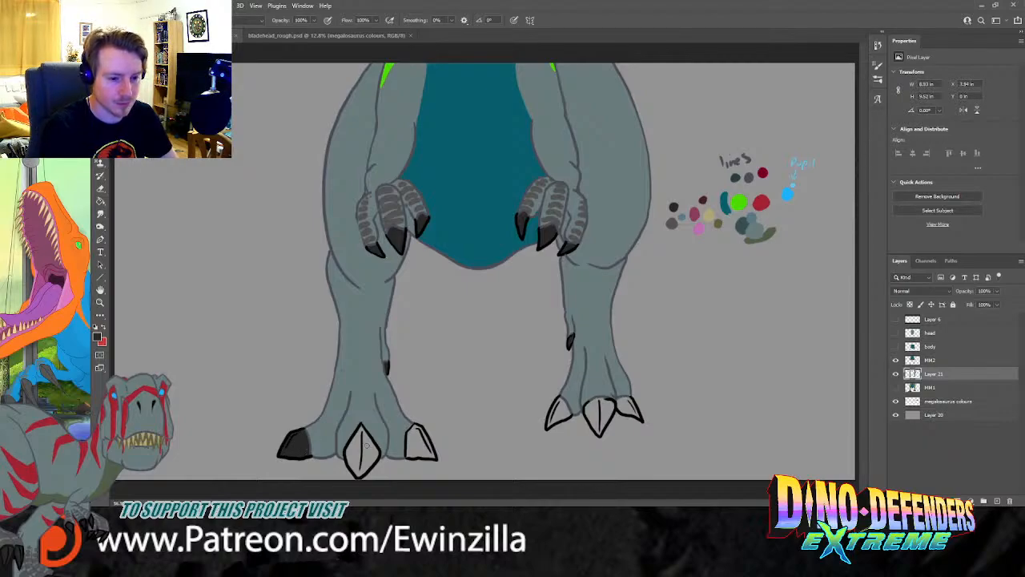
{"action": "mouse_move", "coordinate": [362, 424]}
{"action": "left_mouse_down"}
{"action": "mouse_move", "coordinate": [351, 467]}
{"action": "mouse_move", "coordinate": [359, 477]}
{"action": "mouse_move", "coordinate": [377, 458]}
{"action": "mouse_move", "coordinate": [362, 436]}
{"action": "mouse_move", "coordinate": [361, 464]}
{"action": "mouse_move", "coordinate": [351, 450]}
{"action": "mouse_move", "coordinate": [365, 467]}
{"action": "mouse_move", "coordinate": [371, 457]}
{"action": "left_mouse_up"}
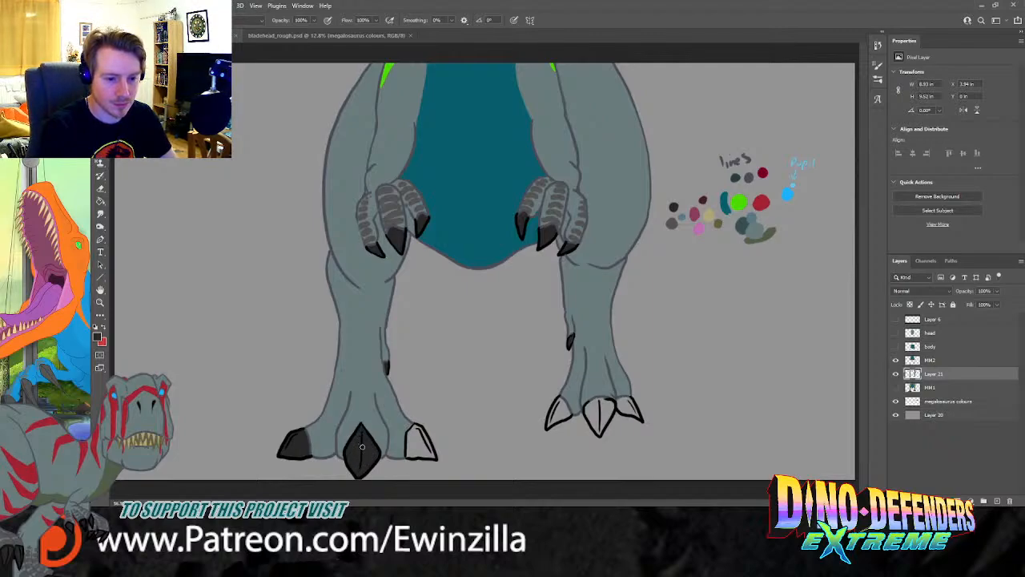
{"action": "mouse_move", "coordinate": [415, 426]}
{"action": "left_mouse_down"}
{"action": "mouse_move", "coordinate": [408, 458]}
{"action": "mouse_move", "coordinate": [435, 455]}
{"action": "mouse_move", "coordinate": [422, 432]}
{"action": "mouse_move", "coordinate": [415, 450]}
{"action": "mouse_move", "coordinate": [418, 439]}
{"action": "mouse_move", "coordinate": [433, 453]}
{"action": "left_mouse_up"}
{"action": "mouse_move", "coordinate": [567, 410]}
{"action": "left_mouse_down"}
{"action": "mouse_move", "coordinate": [550, 424]}
{"action": "mouse_move", "coordinate": [557, 405]}
{"action": "mouse_move", "coordinate": [561, 415]}
{"action": "mouse_move", "coordinate": [610, 404]}
{"action": "mouse_move", "coordinate": [599, 433]}
{"action": "mouse_move", "coordinate": [593, 401]}
{"action": "mouse_move", "coordinate": [596, 426]}
{"action": "mouse_move", "coordinate": [607, 405]}
{"action": "mouse_move", "coordinate": [625, 400]}
{"action": "mouse_move", "coordinate": [637, 415]}
{"action": "mouse_move", "coordinate": [617, 401]}
{"action": "left_mouse_up"}
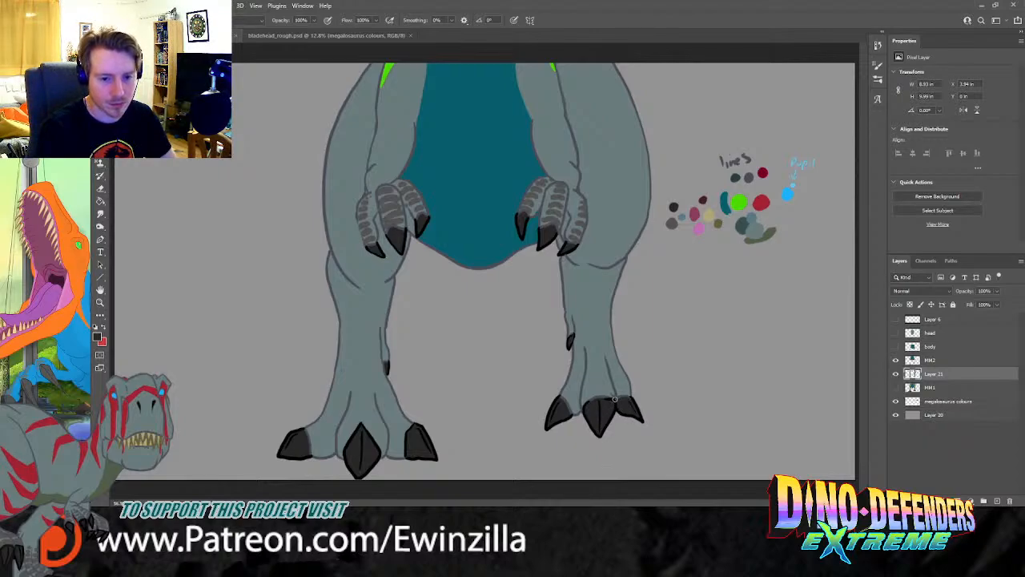
Step: Sample the bright green swatch, lower Layer 21 to 70% opacity and show MM1 beneath it as a stripe guide
{"action": "key", "text": "i"}
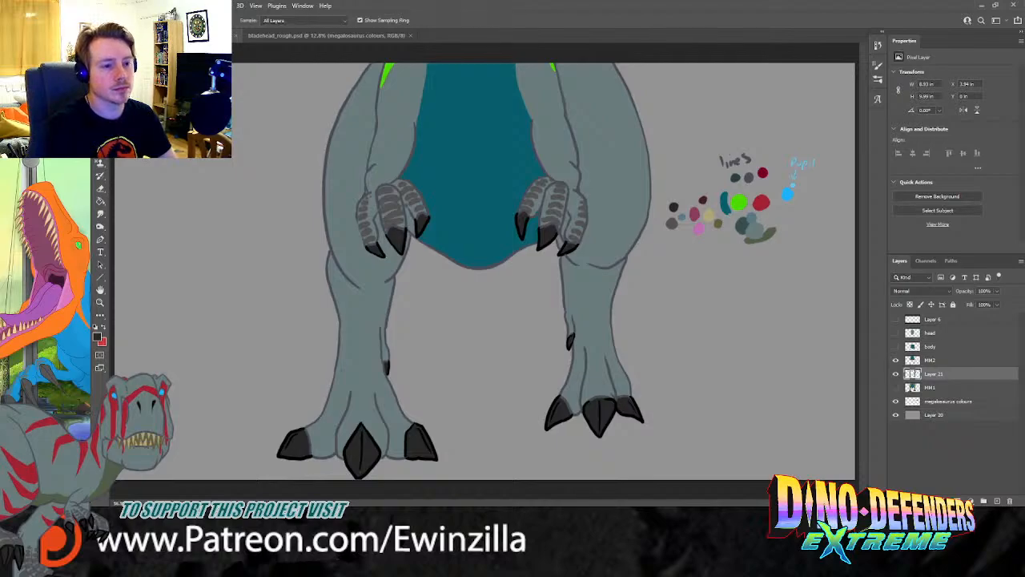
{"action": "left_click", "coordinate": [741, 201]}
{"action": "key", "text": "b"}
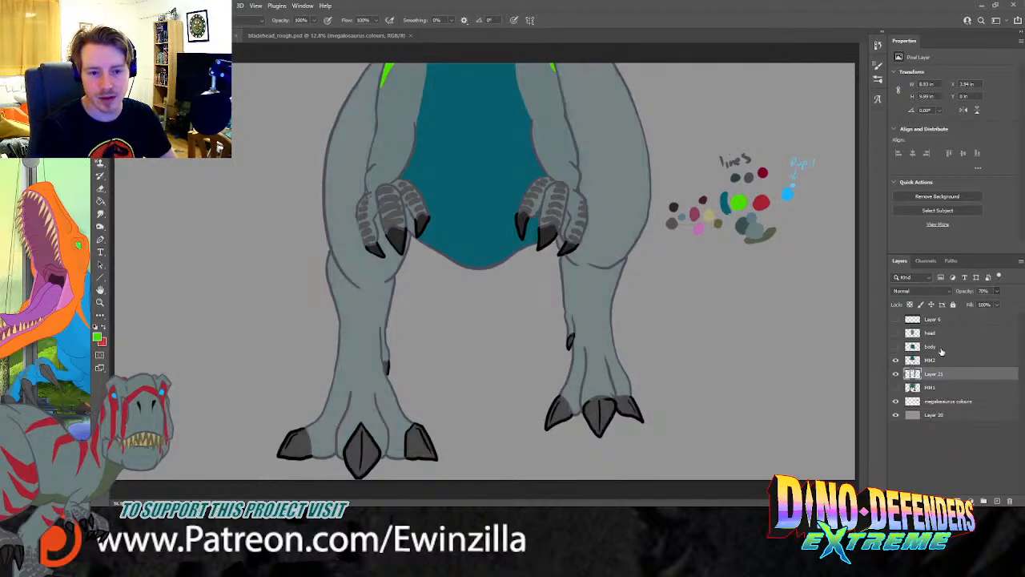
{"action": "left_click", "coordinate": [895, 389]}
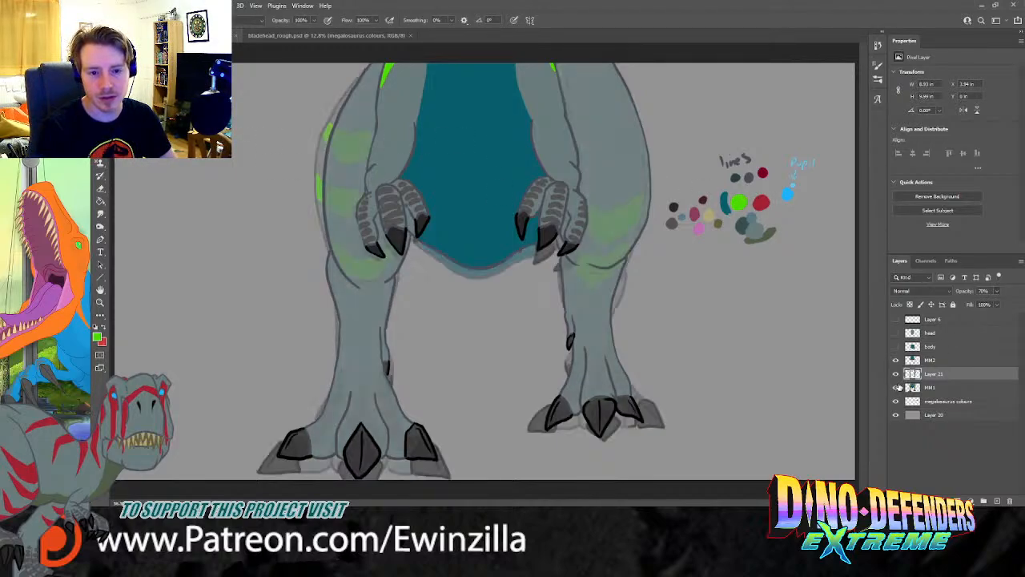
{"action": "left_click", "coordinate": [931, 361]}
{"action": "left_click", "coordinate": [896, 361]}
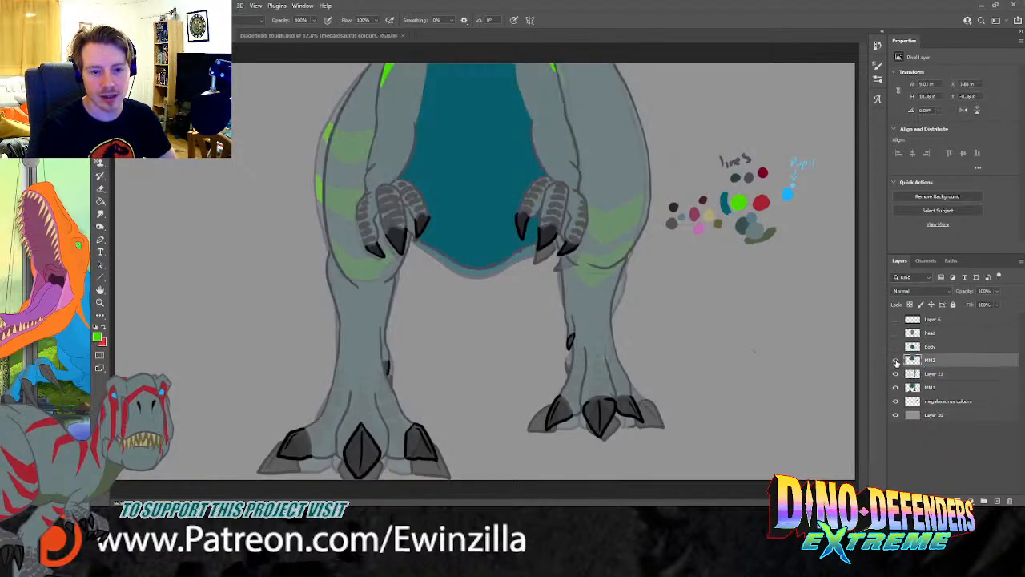
{"action": "left_click", "coordinate": [934, 374]}
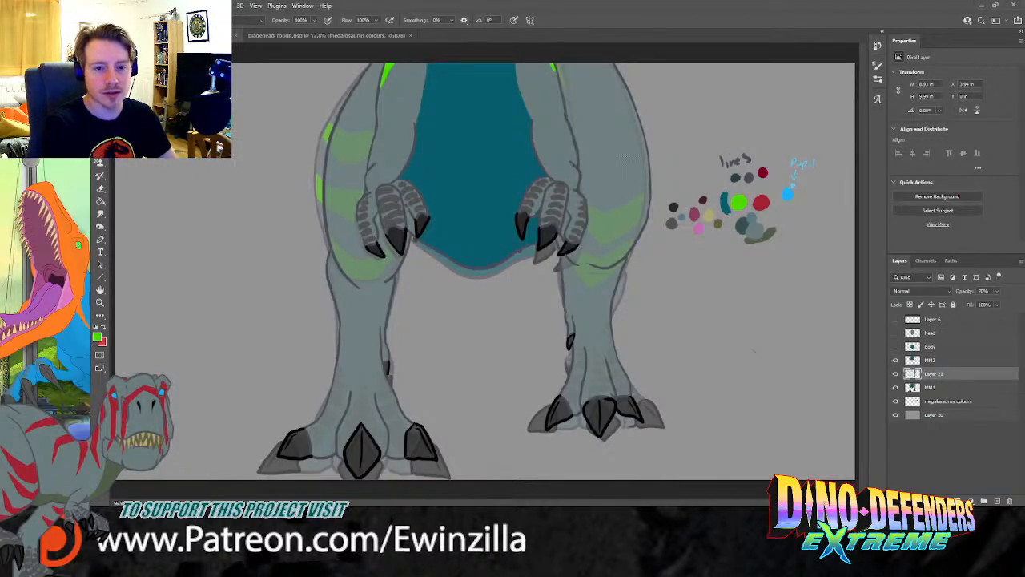
Step: Paint two bright green chevron stripes across the right thigh and a small green patch at its knee on Layer 21
{"action": "mouse_move", "coordinate": [646, 149]}
{"action": "left_mouse_down"}
{"action": "mouse_move", "coordinate": [615, 169]}
{"action": "mouse_move", "coordinate": [585, 165]}
{"action": "left_mouse_up"}
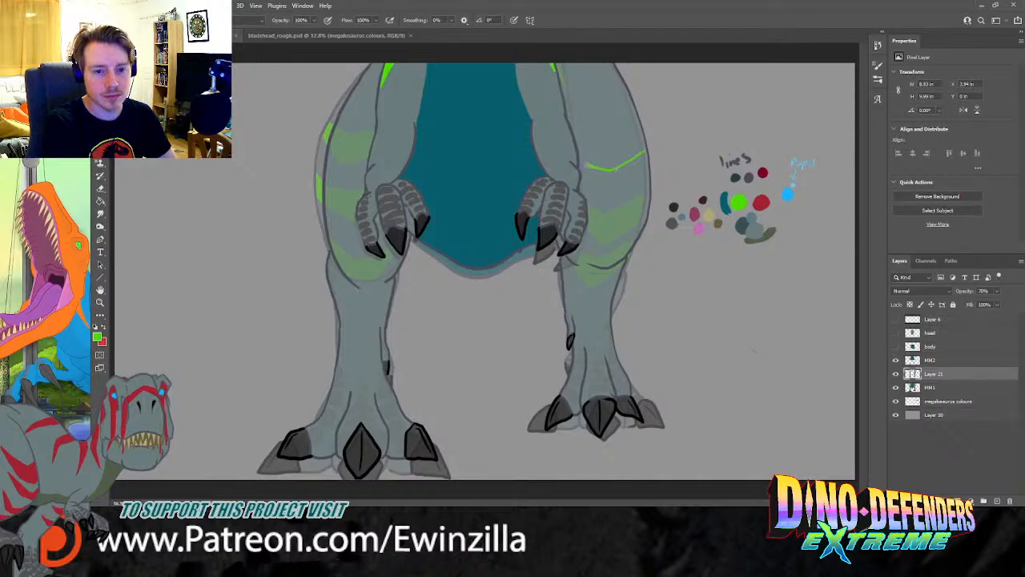
{"action": "left_click_drag", "start_coordinate": [606, 202], "coordinate": [649, 176]}
{"action": "mouse_move", "coordinate": [589, 221]}
{"action": "left_mouse_down"}
{"action": "mouse_move", "coordinate": [612, 234]}
{"action": "mouse_move", "coordinate": [645, 216]}
{"action": "mouse_move", "coordinate": [612, 247]}
{"action": "mouse_move", "coordinate": [581, 242]}
{"action": "mouse_move", "coordinate": [580, 268]}
{"action": "mouse_move", "coordinate": [602, 272]}
{"action": "left_mouse_up"}
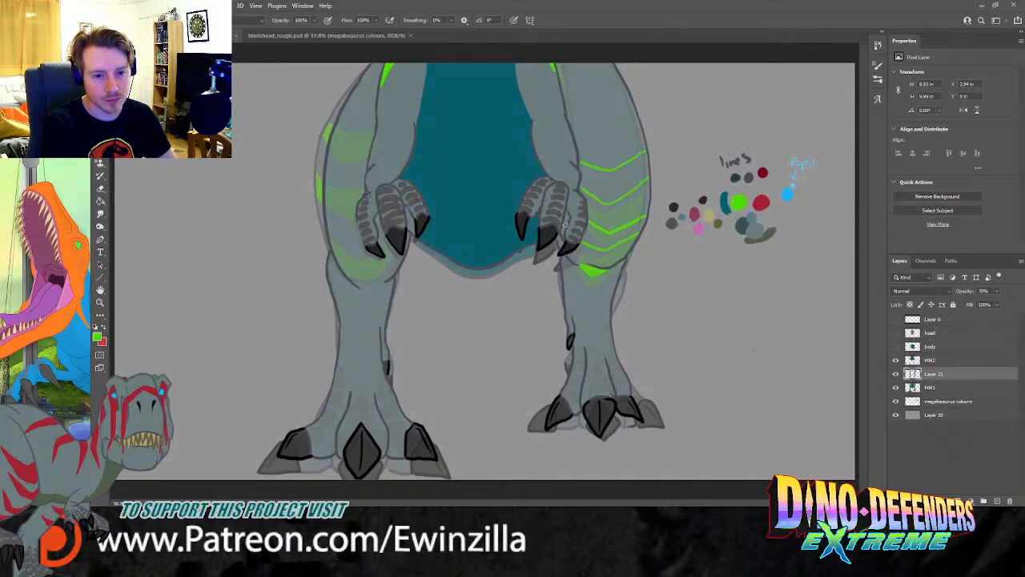
{"action": "mouse_move", "coordinate": [591, 222]}
{"action": "left_mouse_down"}
{"action": "mouse_move", "coordinate": [609, 248]}
{"action": "mouse_move", "coordinate": [645, 217]}
{"action": "mouse_move", "coordinate": [604, 239]}
{"action": "left_mouse_up"}
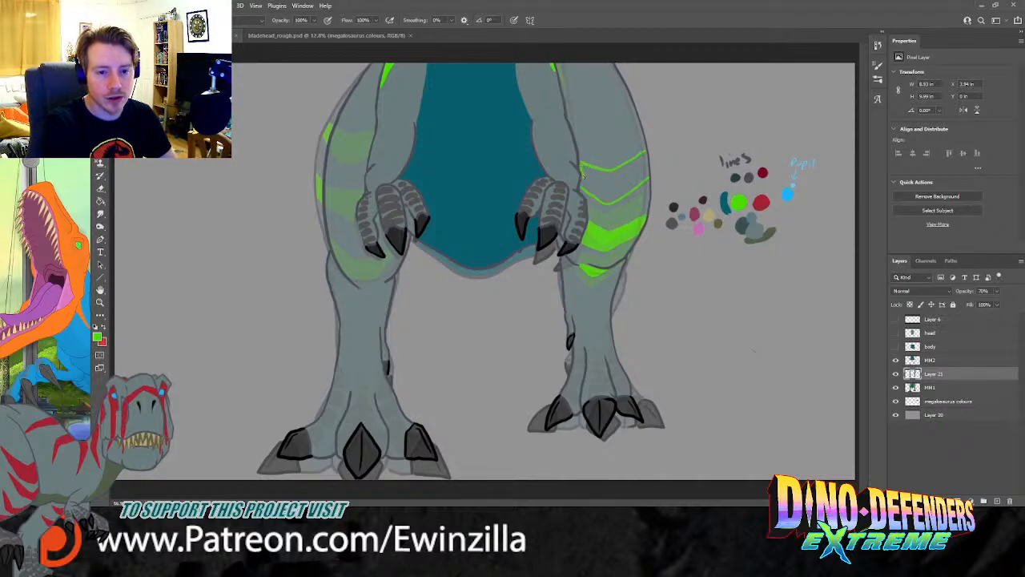
{"action": "mouse_move", "coordinate": [587, 187]}
{"action": "left_mouse_down"}
{"action": "mouse_move", "coordinate": [647, 176]}
{"action": "mouse_move", "coordinate": [645, 153]}
{"action": "mouse_move", "coordinate": [614, 172]}
{"action": "mouse_move", "coordinate": [621, 189]}
{"action": "mouse_move", "coordinate": [632, 186]}
{"action": "mouse_move", "coordinate": [643, 176]}
{"action": "mouse_move", "coordinate": [608, 174]}
{"action": "mouse_move", "coordinate": [600, 192]}
{"action": "mouse_move", "coordinate": [585, 166]}
{"action": "left_mouse_up"}
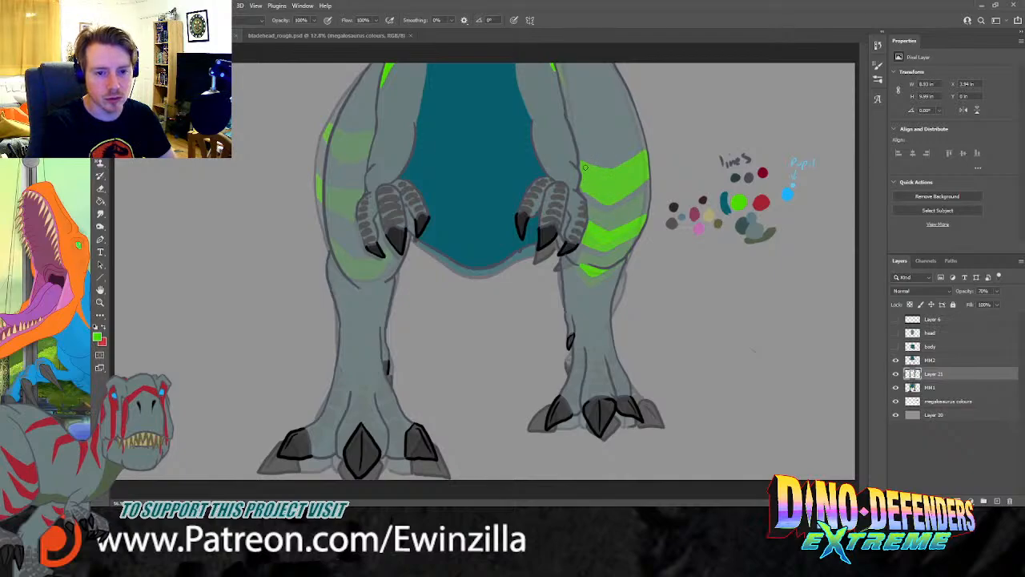
{"action": "left_click", "coordinate": [100, 213]}
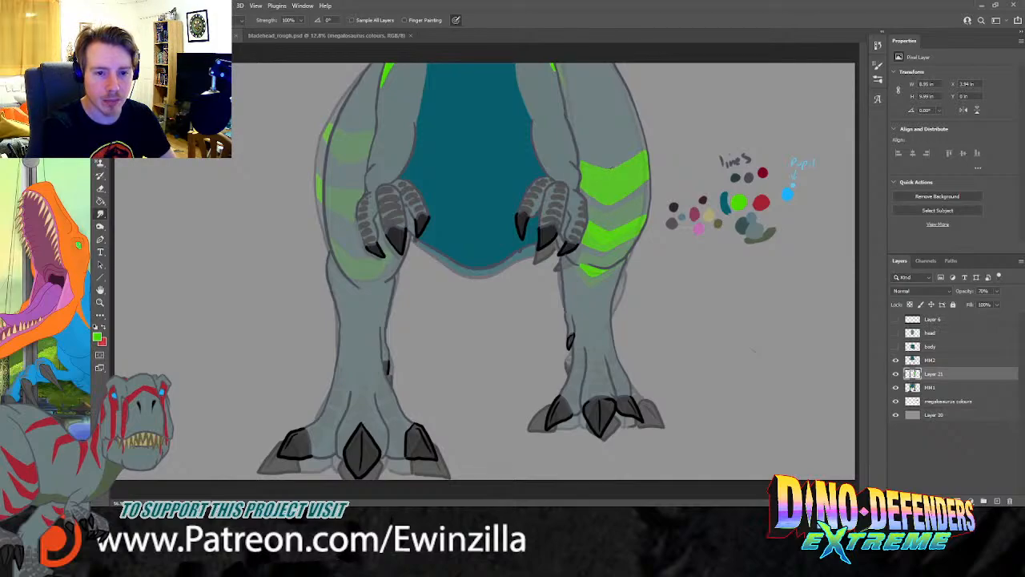
{"action": "key", "text": "b"}
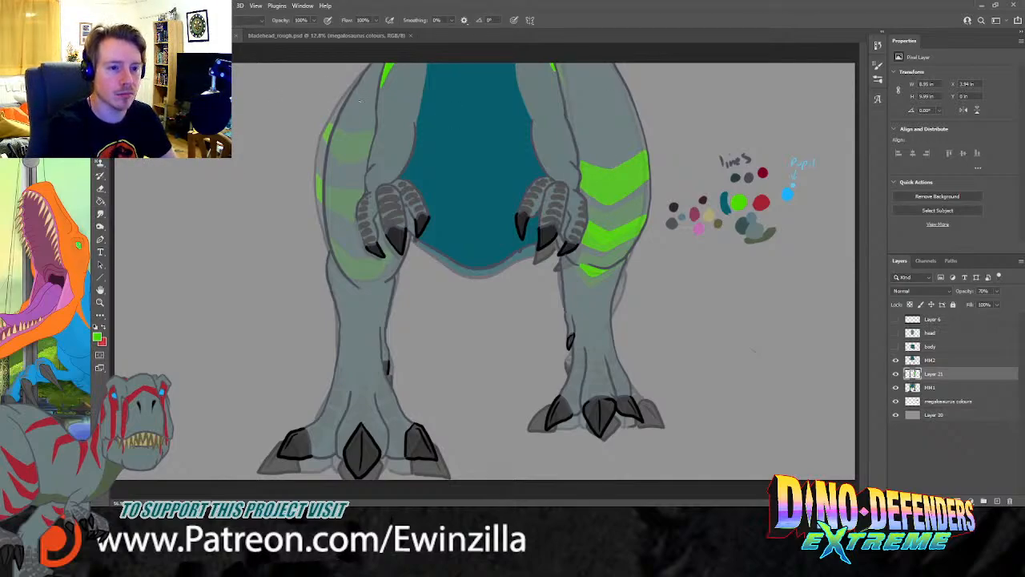
{"action": "mouse_move", "coordinate": [355, 93]}
{"action": "left_mouse_down"}
{"action": "mouse_move", "coordinate": [367, 102]}
{"action": "mouse_move", "coordinate": [351, 126]}
{"action": "mouse_move", "coordinate": [357, 138]}
{"action": "mouse_move", "coordinate": [373, 133]}
{"action": "mouse_move", "coordinate": [373, 113]}
{"action": "left_mouse_up"}
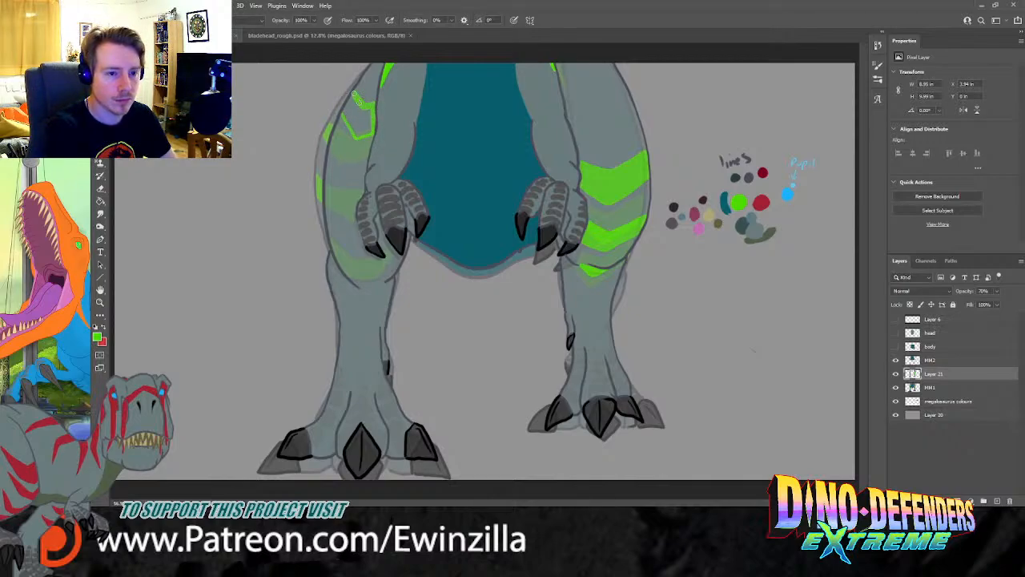
{"action": "mouse_move", "coordinate": [358, 90]}
{"action": "left_mouse_down"}
{"action": "mouse_move", "coordinate": [352, 125]}
{"action": "mouse_move", "coordinate": [361, 110]}
{"action": "mouse_move", "coordinate": [368, 127]}
{"action": "left_mouse_up"}
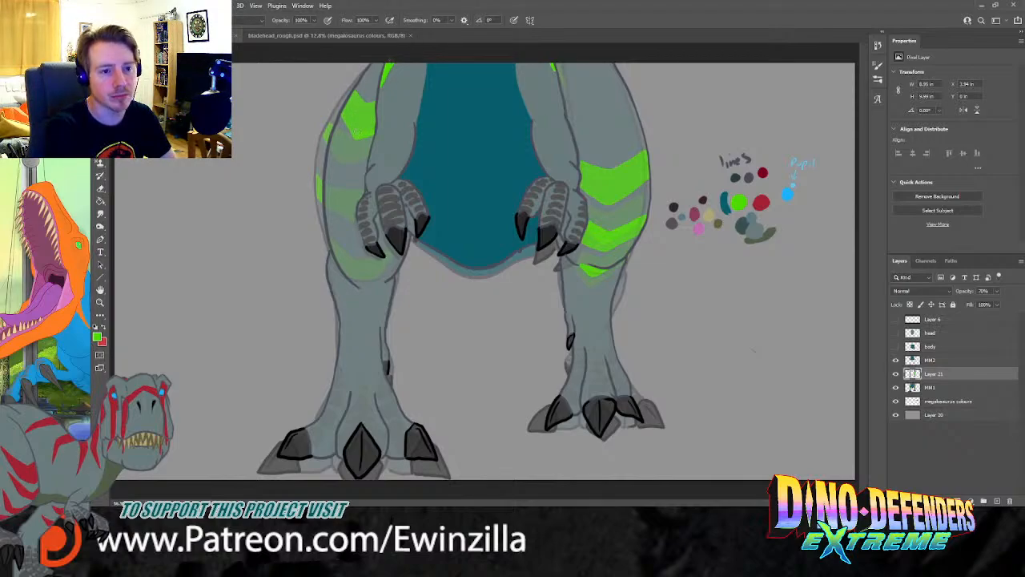
{"action": "left_click", "coordinate": [100, 214]}
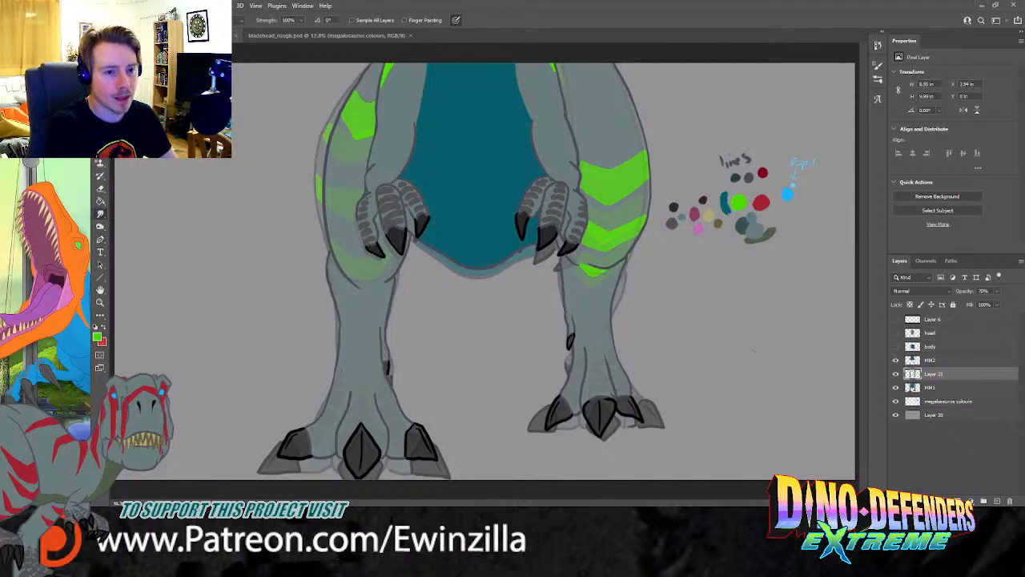
{"action": "key", "text": "b"}
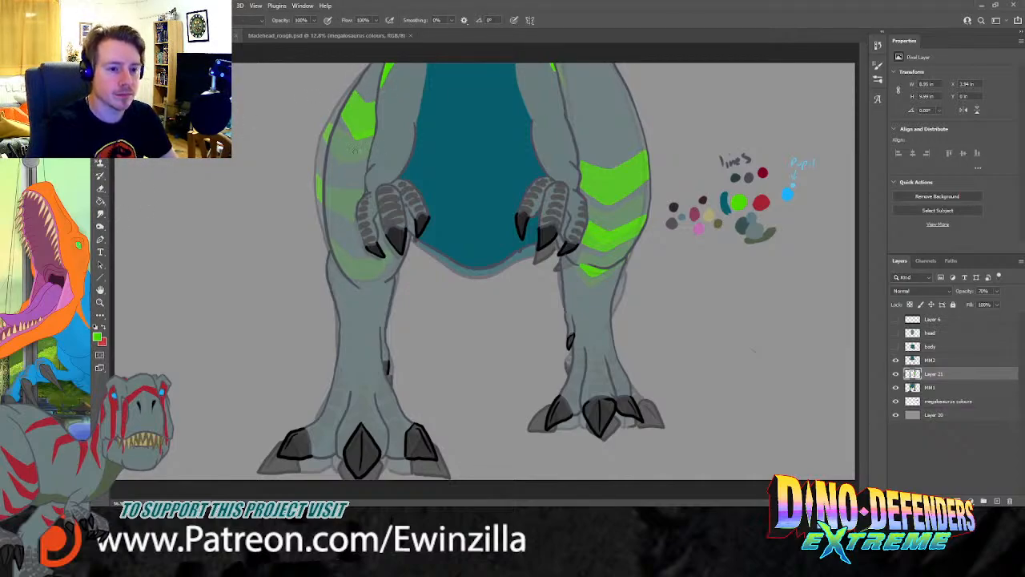
{"action": "mouse_move", "coordinate": [330, 150]}
{"action": "left_mouse_down"}
{"action": "mouse_move", "coordinate": [345, 174]}
{"action": "mouse_move", "coordinate": [370, 162]}
{"action": "left_mouse_up"}
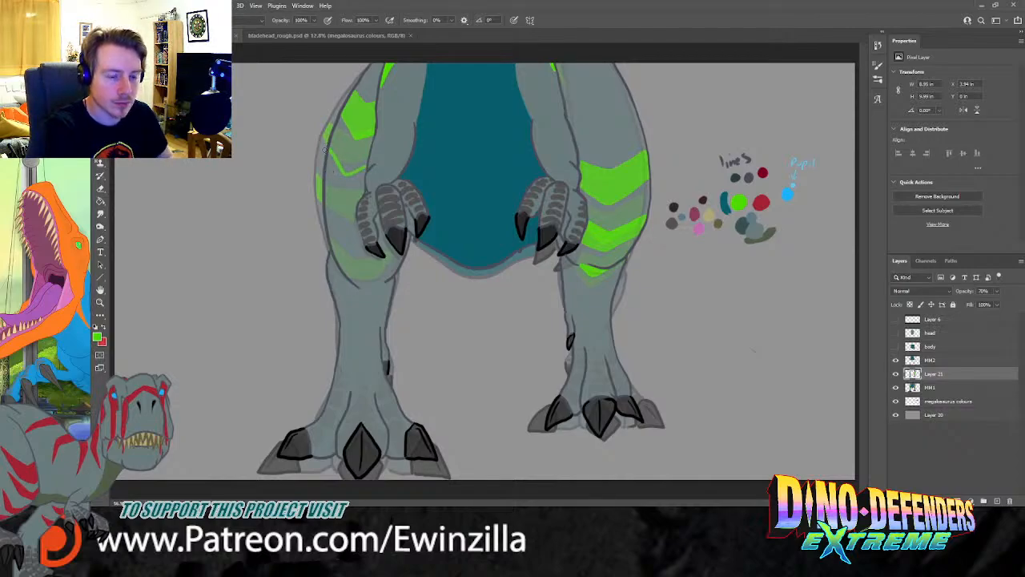
{"action": "key", "text": "ctrl+z"}
{"action": "key", "text": "ctrl+z"}
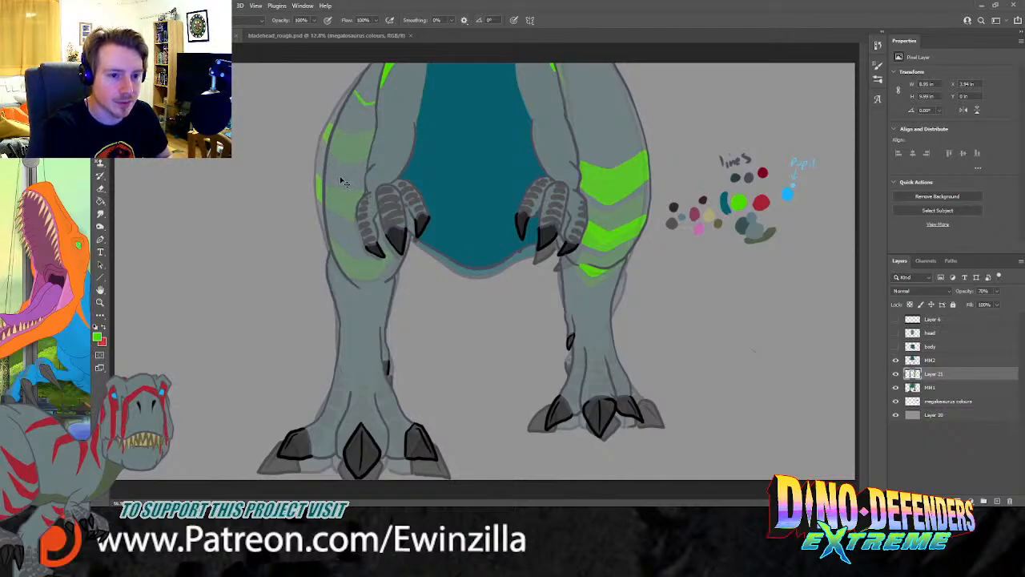
Step: Paint three green chevron stripes down the left thigh to the knee, and restore Layer 21 to 100% opacity with MM1 hidden
{"action": "mouse_move", "coordinate": [329, 151]}
{"action": "left_mouse_down"}
{"action": "mouse_move", "coordinate": [367, 161]}
{"action": "mouse_move", "coordinate": [325, 176]}
{"action": "mouse_move", "coordinate": [360, 195]}
{"action": "mouse_move", "coordinate": [366, 164]}
{"action": "mouse_move", "coordinate": [335, 157]}
{"action": "mouse_move", "coordinate": [328, 174]}
{"action": "mouse_move", "coordinate": [362, 180]}
{"action": "left_mouse_up"}
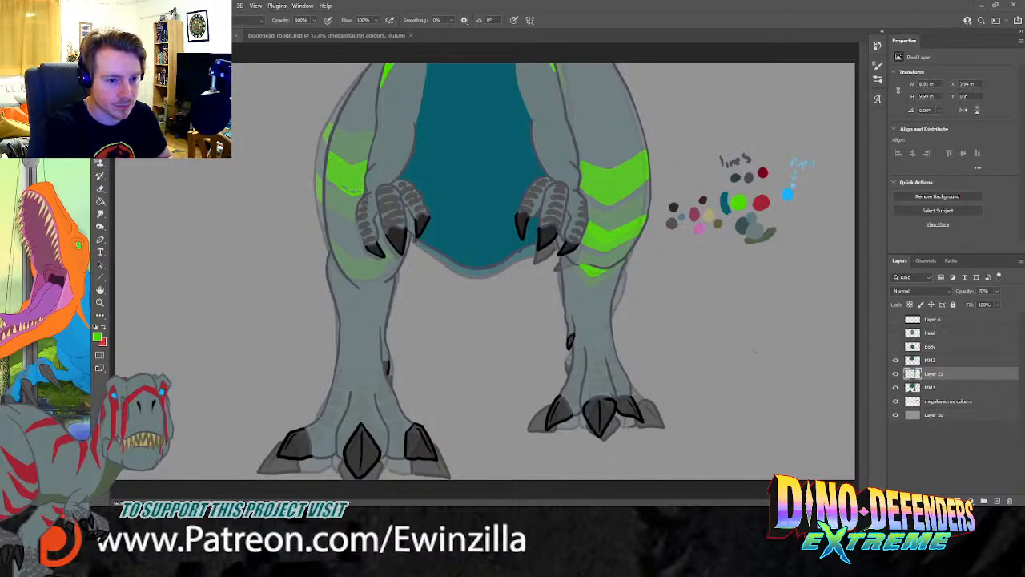
{"action": "left_click_drag", "start_coordinate": [327, 208], "coordinate": [362, 230]}
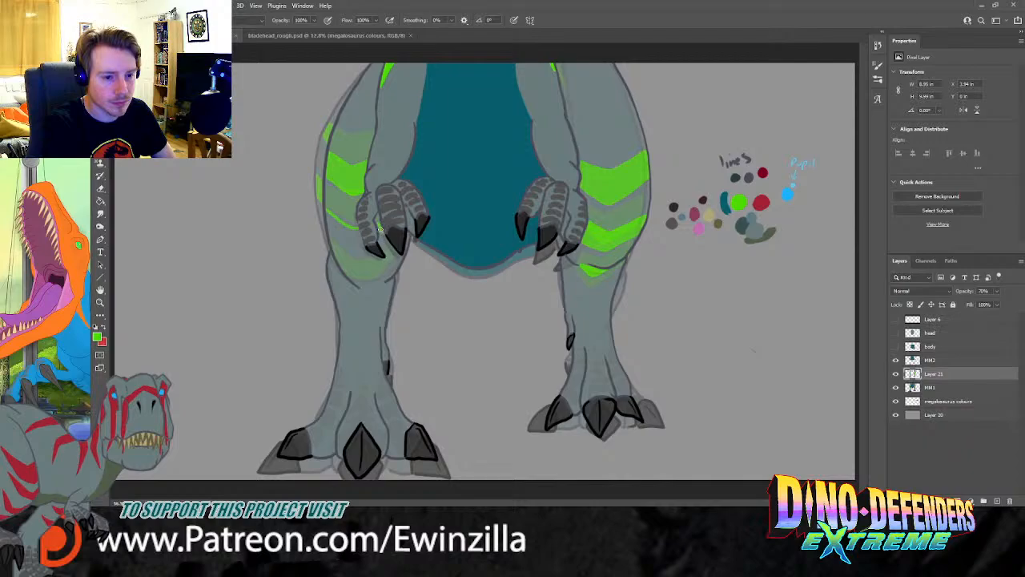
{"action": "mouse_move", "coordinate": [363, 246]}
{"action": "left_mouse_down"}
{"action": "mouse_move", "coordinate": [328, 234]}
{"action": "mouse_move", "coordinate": [326, 216]}
{"action": "mouse_move", "coordinate": [350, 240]}
{"action": "left_mouse_up"}
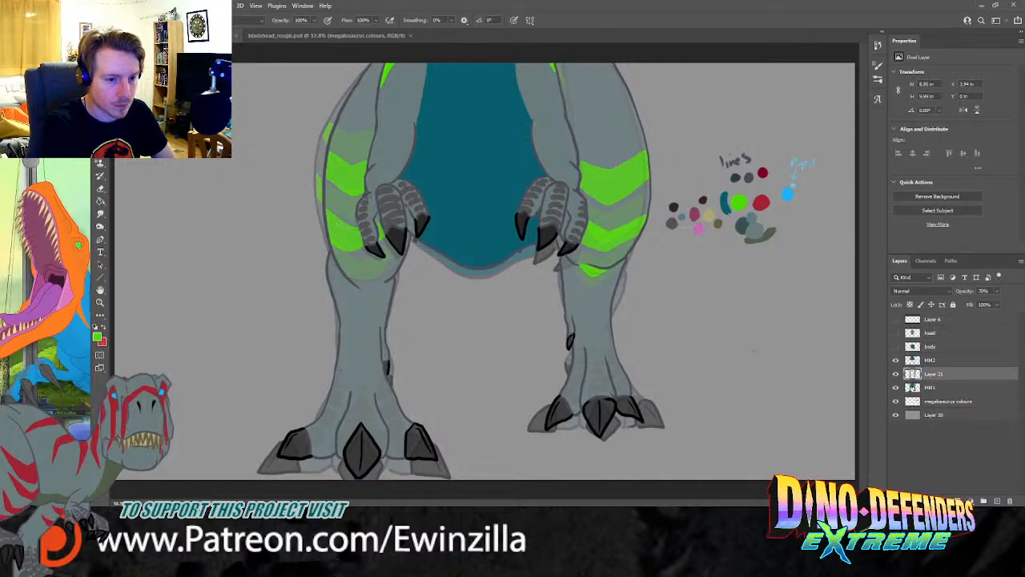
{"action": "key", "text": "r"}
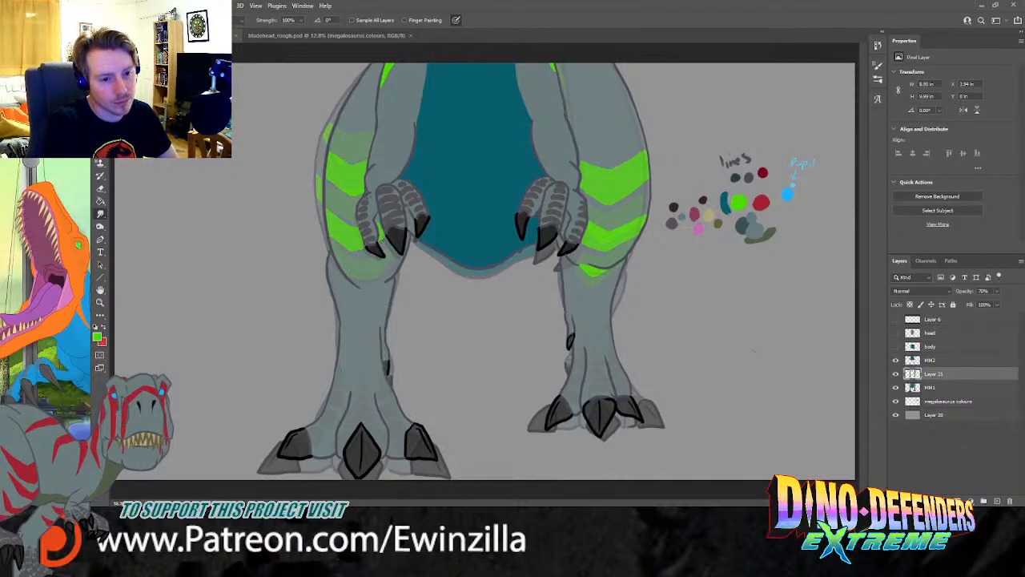
{"action": "key", "text": "b"}
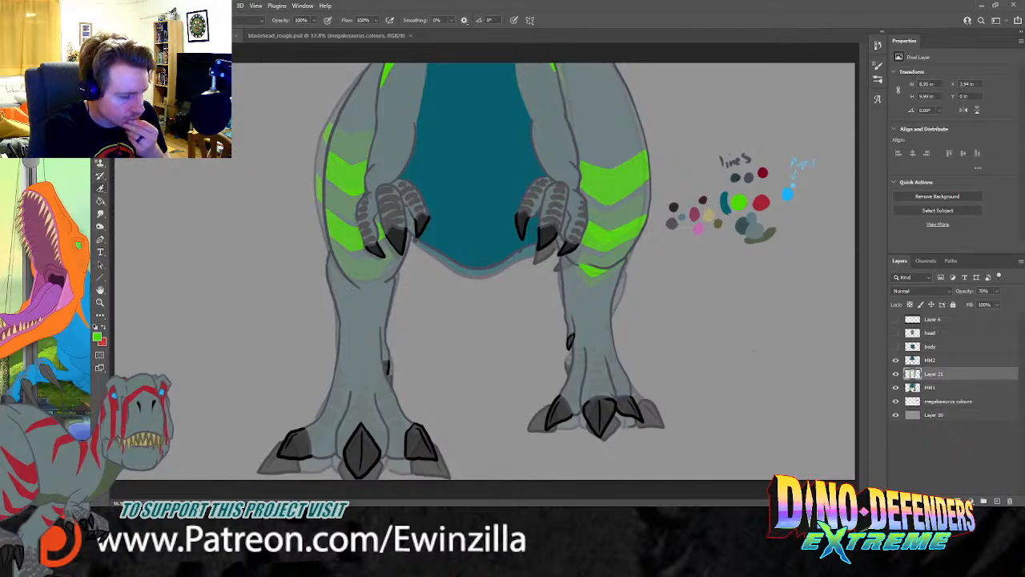
{"action": "mouse_move", "coordinate": [339, 261]}
{"action": "left_mouse_down"}
{"action": "mouse_move", "coordinate": [373, 277]}
{"action": "mouse_move", "coordinate": [400, 260]}
{"action": "mouse_move", "coordinate": [363, 275]}
{"action": "mouse_move", "coordinate": [338, 261]}
{"action": "mouse_move", "coordinate": [356, 280]}
{"action": "mouse_move", "coordinate": [399, 266]}
{"action": "left_mouse_up"}
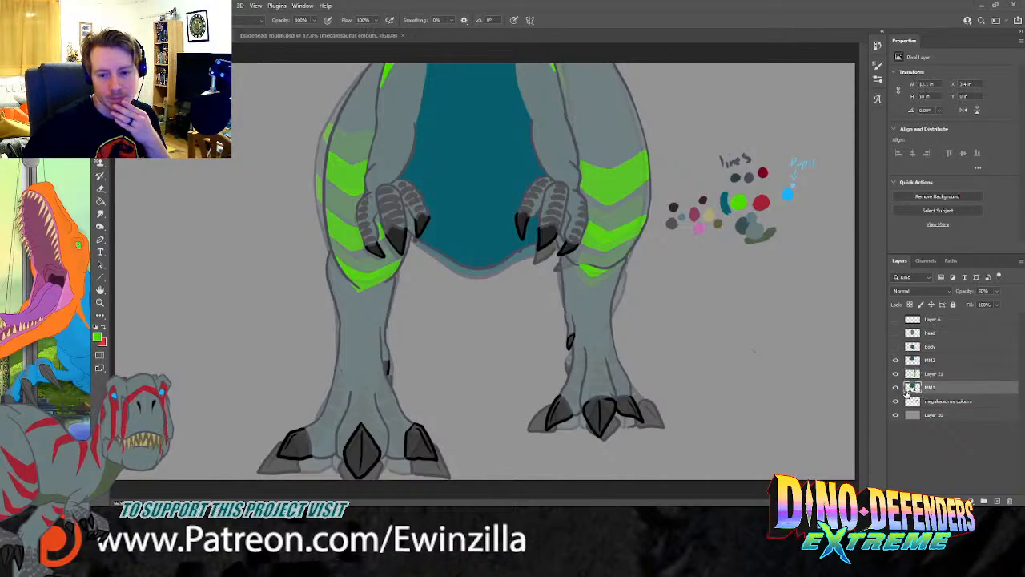
{"action": "left_click", "coordinate": [895, 387]}
{"action": "mouse_move", "coordinate": [999, 293]}
{"action": "left_mouse_down"}
{"action": "mouse_move", "coordinate": [998, 303]}
{"action": "mouse_move", "coordinate": [1013, 306]}
{"action": "left_mouse_up"}
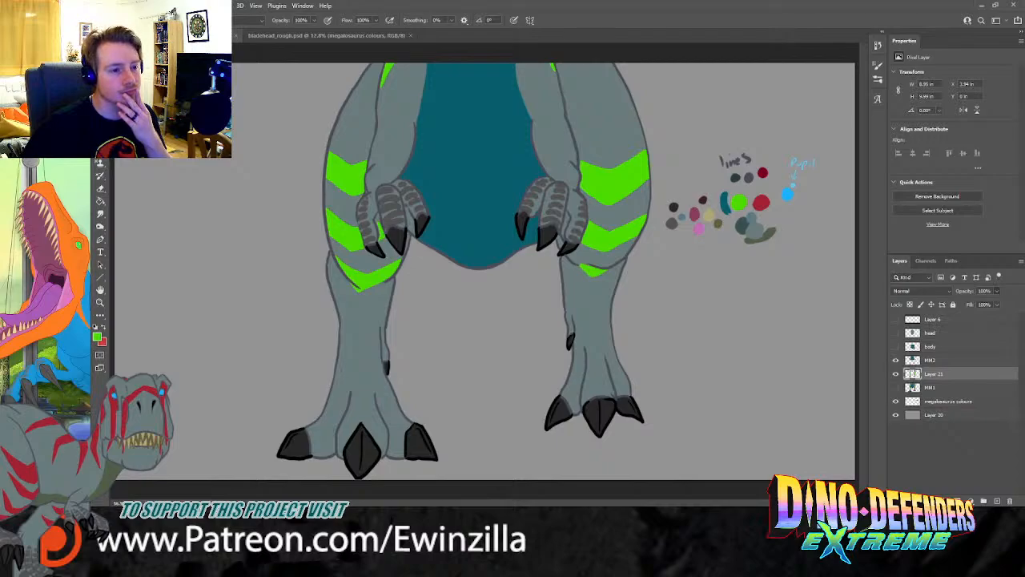
Step: Paint rows of scale bands up the toes and lower shins of both legs with the mid-grey sampled from the palette
{"action": "key", "text": "i"}
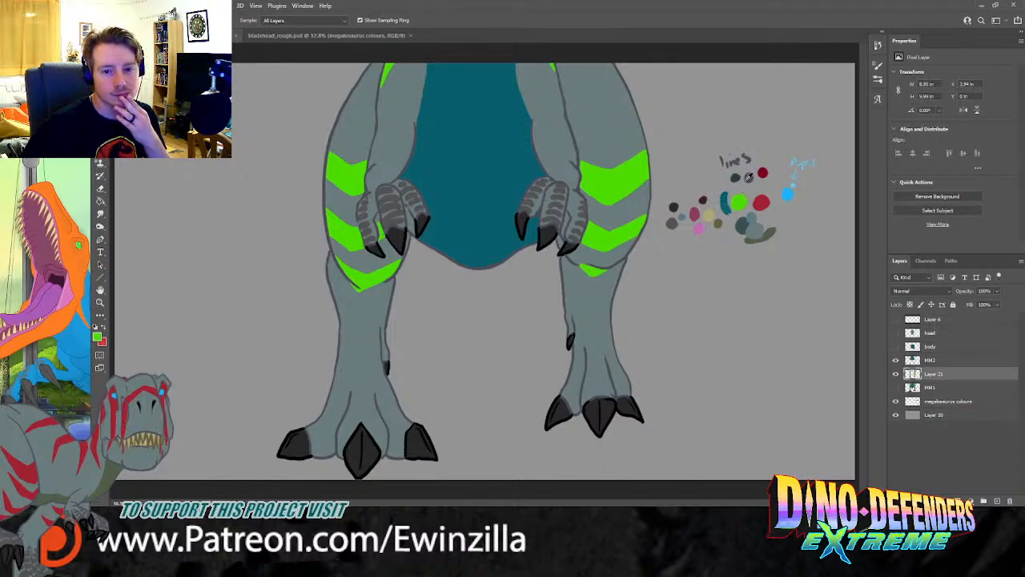
{"action": "left_click", "coordinate": [671, 223]}
{"action": "key", "text": "b"}
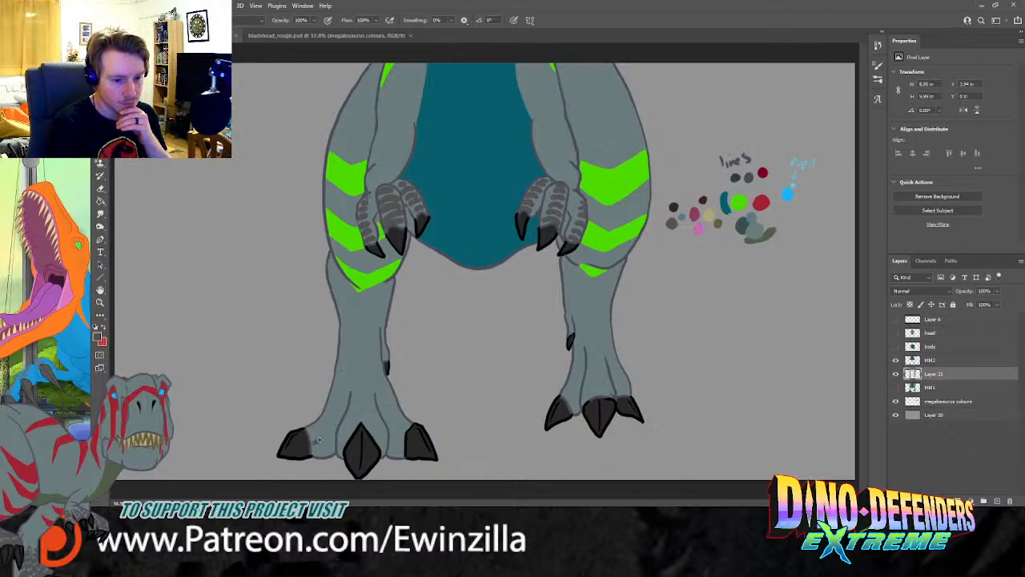
{"action": "mouse_move", "coordinate": [321, 423]}
{"action": "left_mouse_down"}
{"action": "mouse_move", "coordinate": [325, 434]}
{"action": "mouse_move", "coordinate": [342, 362]}
{"action": "left_mouse_up"}
{"action": "mouse_move", "coordinate": [346, 418]}
{"action": "left_mouse_down"}
{"action": "mouse_move", "coordinate": [381, 435]}
{"action": "mouse_move", "coordinate": [360, 417]}
{"action": "mouse_move", "coordinate": [344, 431]}
{"action": "mouse_move", "coordinate": [355, 415]}
{"action": "mouse_move", "coordinate": [376, 434]}
{"action": "mouse_move", "coordinate": [356, 406]}
{"action": "mouse_move", "coordinate": [366, 405]}
{"action": "mouse_move", "coordinate": [355, 406]}
{"action": "mouse_move", "coordinate": [362, 362]}
{"action": "left_mouse_up"}
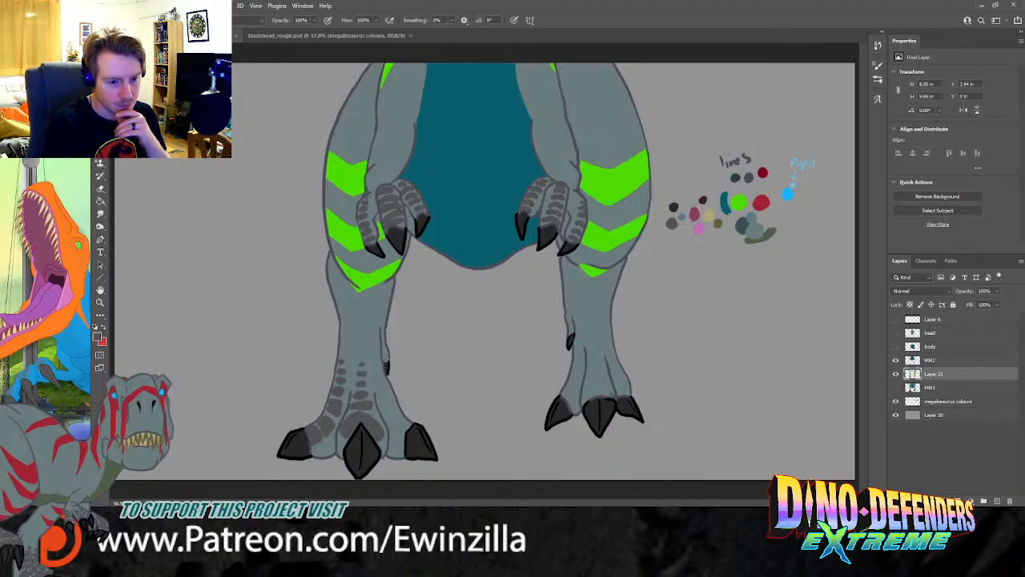
{"action": "mouse_move", "coordinate": [404, 419]}
{"action": "left_mouse_down"}
{"action": "mouse_move", "coordinate": [398, 434]}
{"action": "mouse_move", "coordinate": [405, 422]}
{"action": "left_mouse_up"}
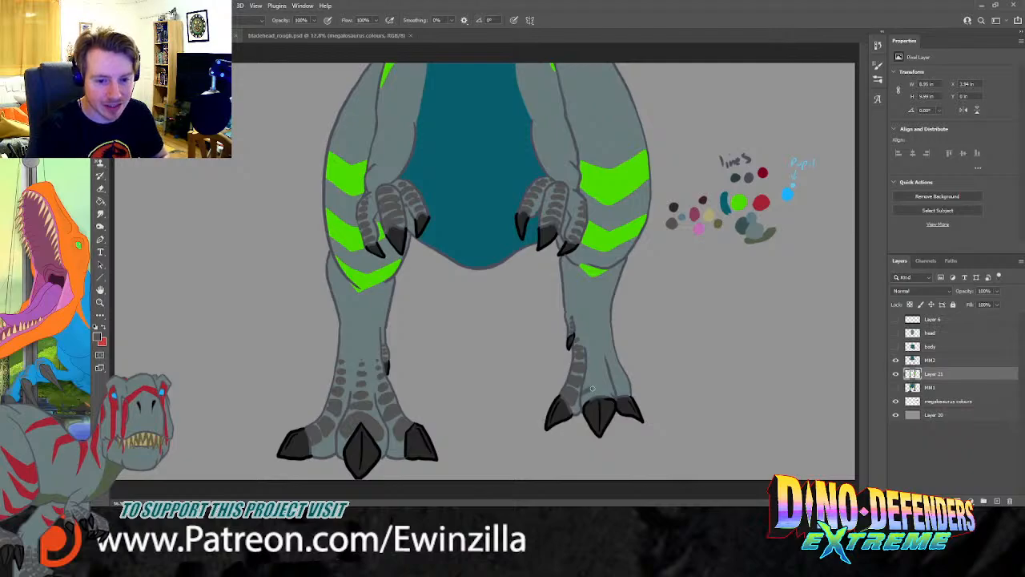
{"action": "mouse_move", "coordinate": [607, 390]}
{"action": "left_mouse_down"}
{"action": "mouse_move", "coordinate": [594, 346]}
{"action": "mouse_move", "coordinate": [577, 339]}
{"action": "left_mouse_up"}
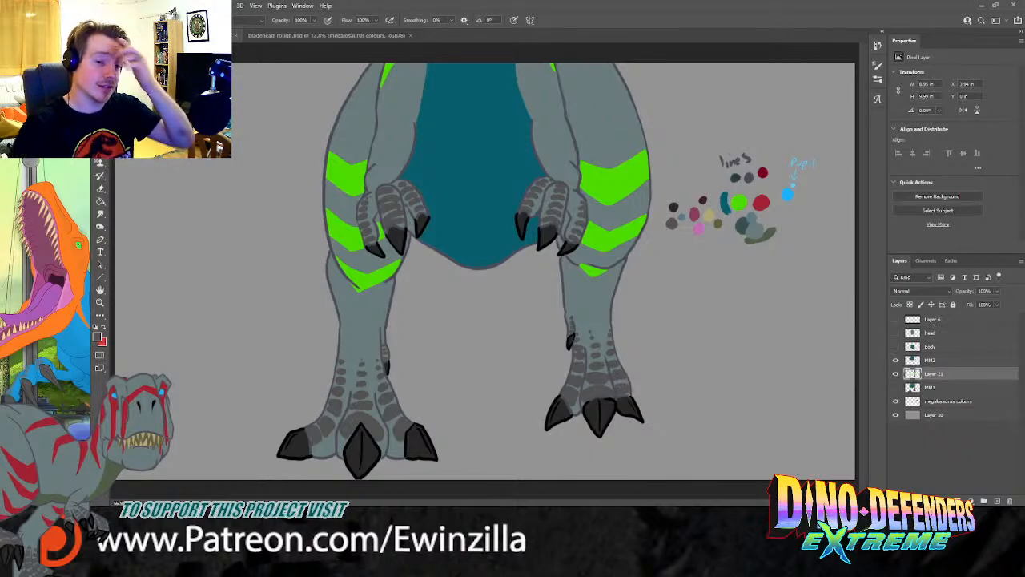
Step: Merge Layer 21 into MM2, then switch the visibility of MM2 and MM1 to compare the two movement frames
{"action": "left_click", "coordinate": [930, 366], "text": "shift"}
{"action": "key", "text": "ctrl+e"}
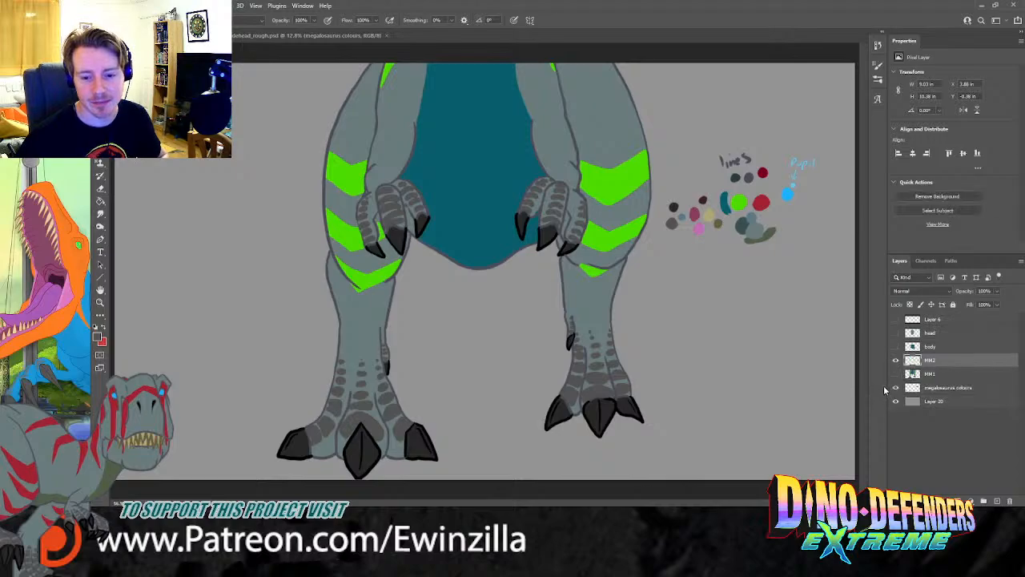
{"action": "left_click", "coordinate": [897, 361]}
{"action": "left_click", "coordinate": [897, 360]}
{"action": "left_click", "coordinate": [897, 374]}
{"action": "left_click", "coordinate": [897, 362]}
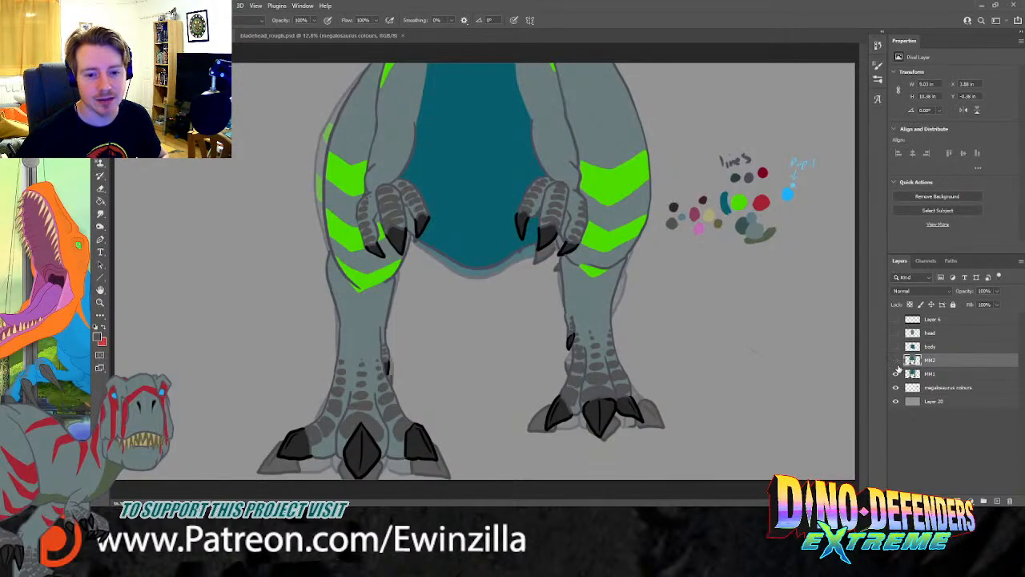
Step: Restore MM1 to 100% opacity, then hide it and leave MM2 showing
{"action": "left_click", "coordinate": [931, 377]}
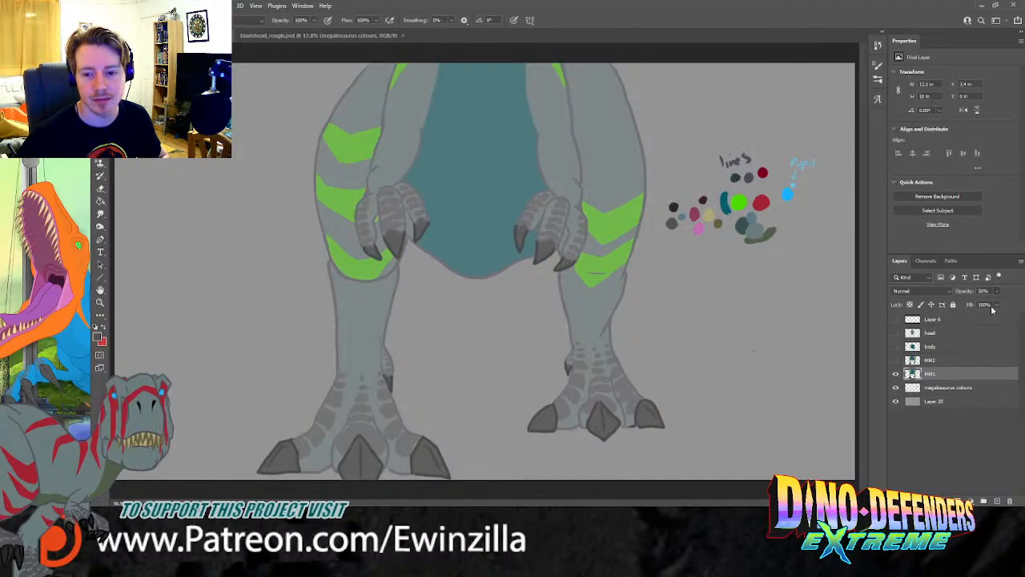
{"action": "left_click_drag", "start_coordinate": [998, 291], "coordinate": [1011, 312]}
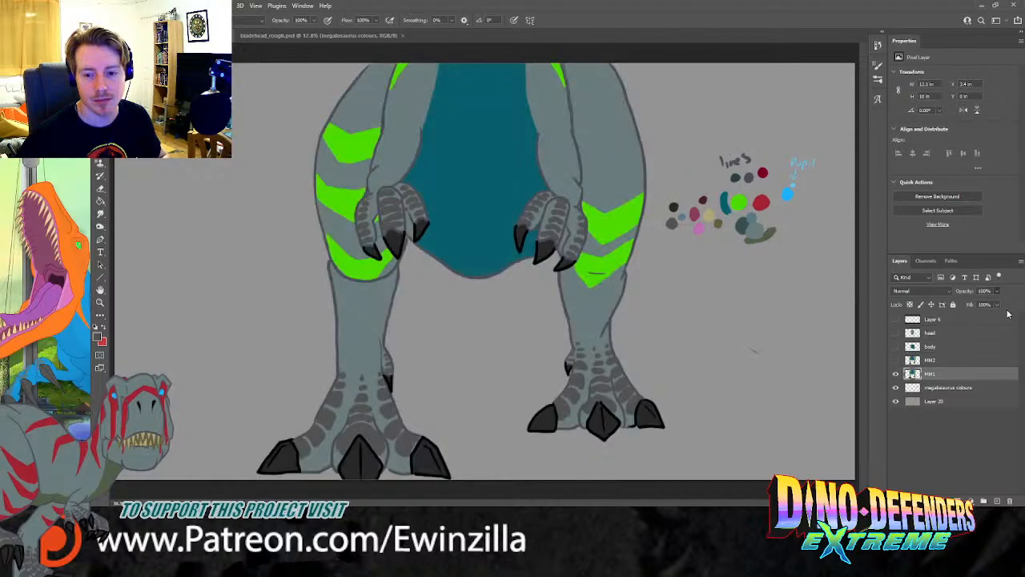
{"action": "left_click", "coordinate": [896, 362]}
{"action": "left_click", "coordinate": [896, 375]}
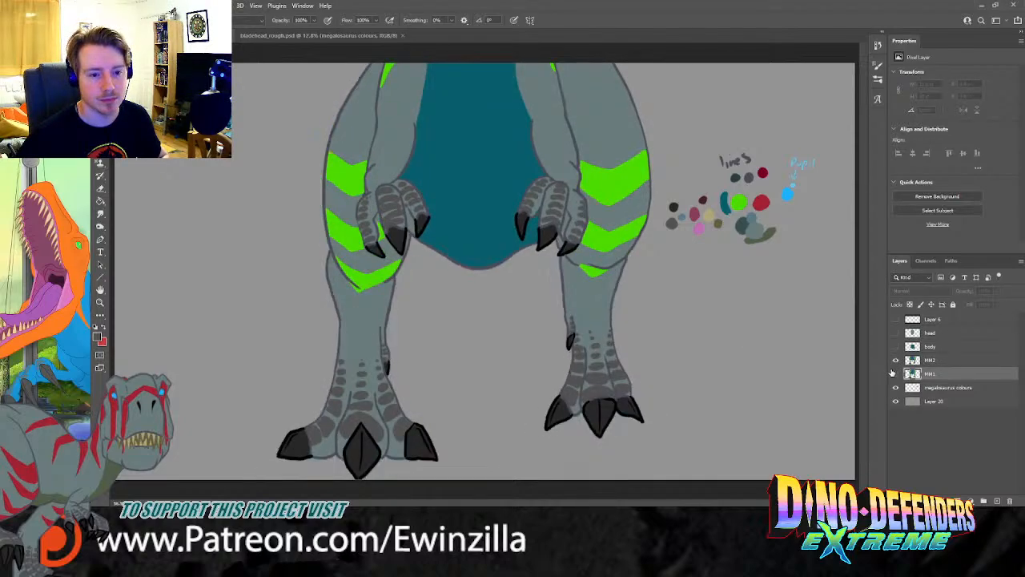
{"action": "left_click", "coordinate": [895, 361]}
{"action": "left_click", "coordinate": [896, 360]}
Step: Show and duplicate the body layer, hide the original, and rename the copy directly above MM2 as MM3
{"action": "left_click", "coordinate": [896, 347]}
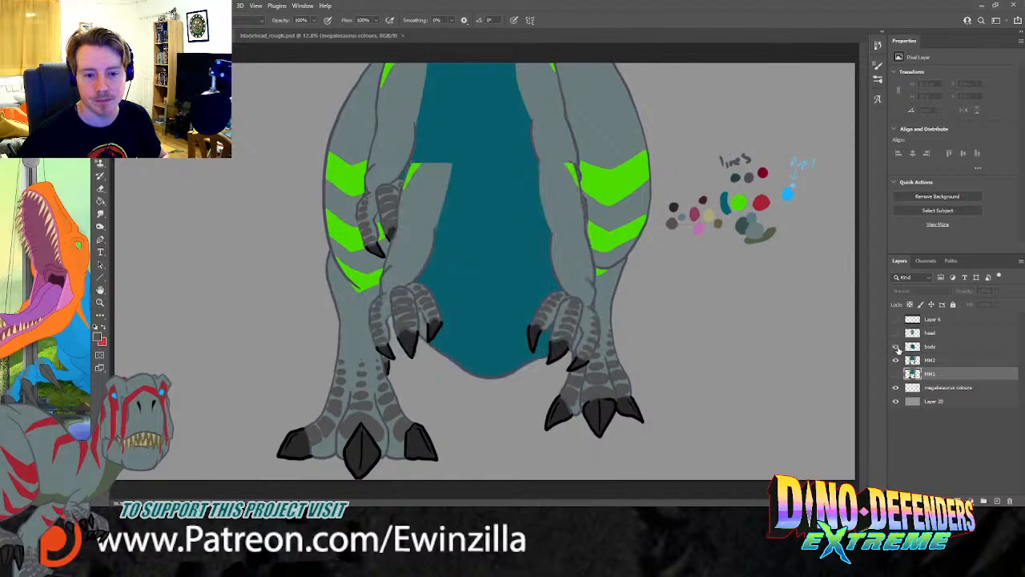
{"action": "left_click", "coordinate": [937, 346]}
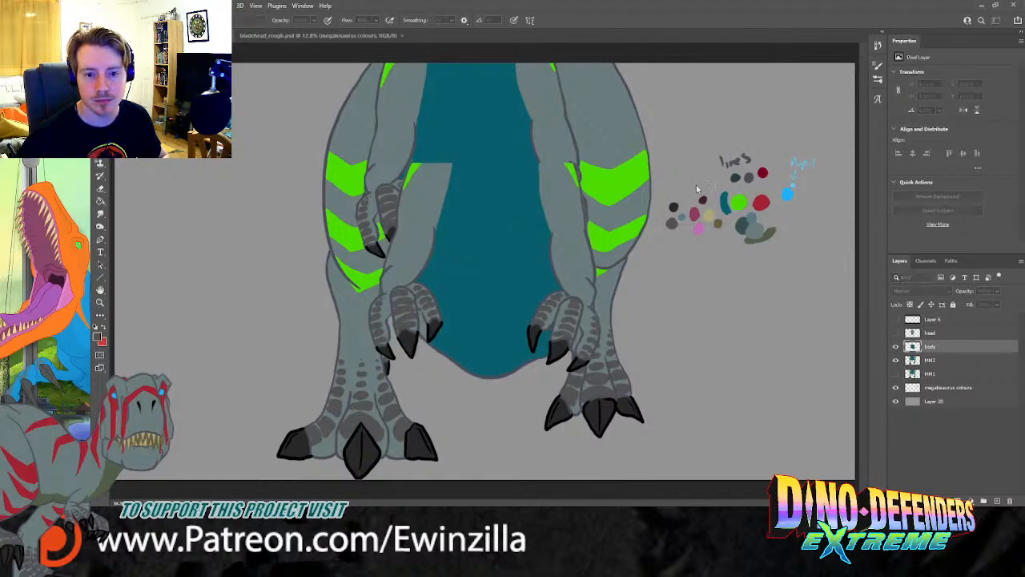
{"action": "key", "text": "ctrl+j"}
{"action": "left_click_drag", "start_coordinate": [945, 362], "coordinate": [943, 341]}
{"action": "left_click", "coordinate": [896, 347]}
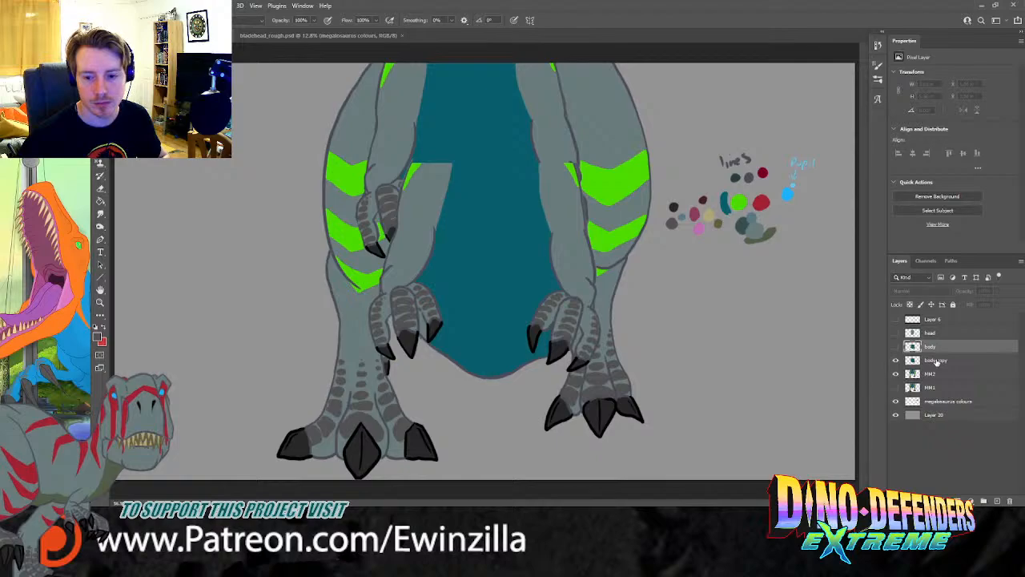
{"action": "double_click", "coordinate": [936, 359]}
{"action": "type", "text": "MM3"}
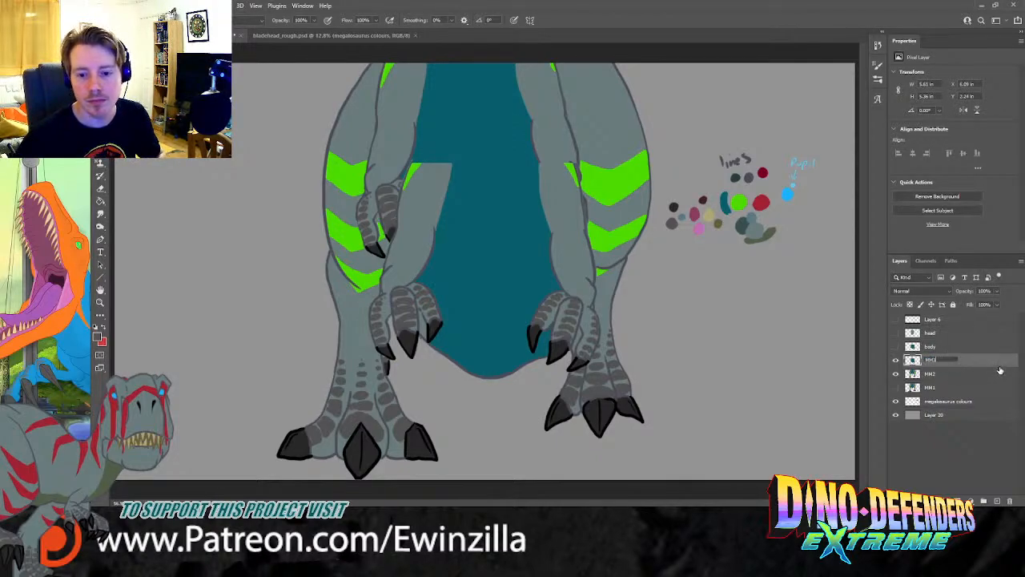
{"action": "key", "text": "Return"}
Step: Lower MM3 to 62% opacity and transform it to sit over MM2's torso and arms with a slight shift
{"action": "left_click", "coordinate": [996, 293]}
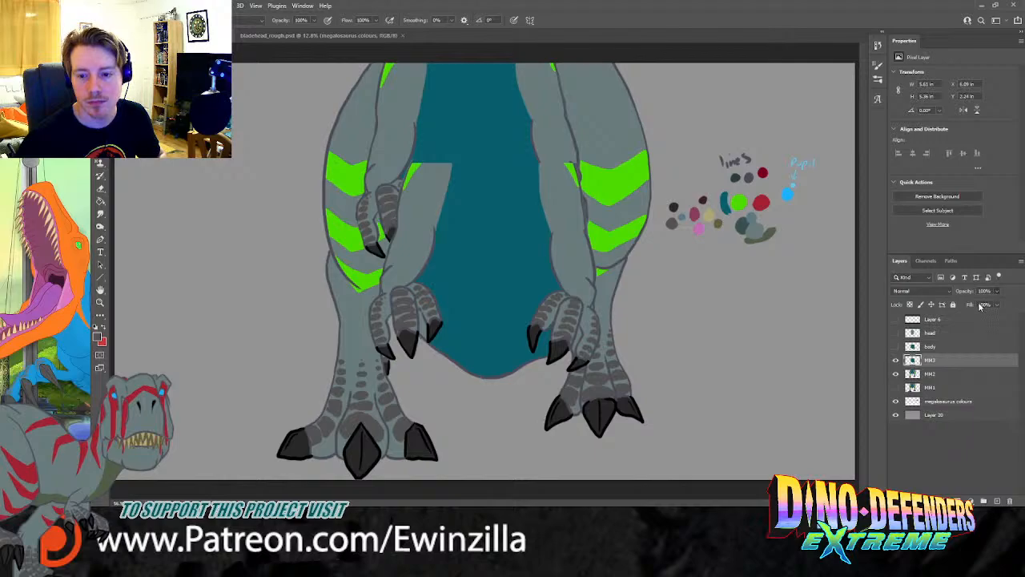
{"action": "left_click", "coordinate": [981, 305]}
{"action": "key", "text": "ctrl+t"}
{"action": "left_click_drag", "start_coordinate": [449, 267], "coordinate": [428, 155]}
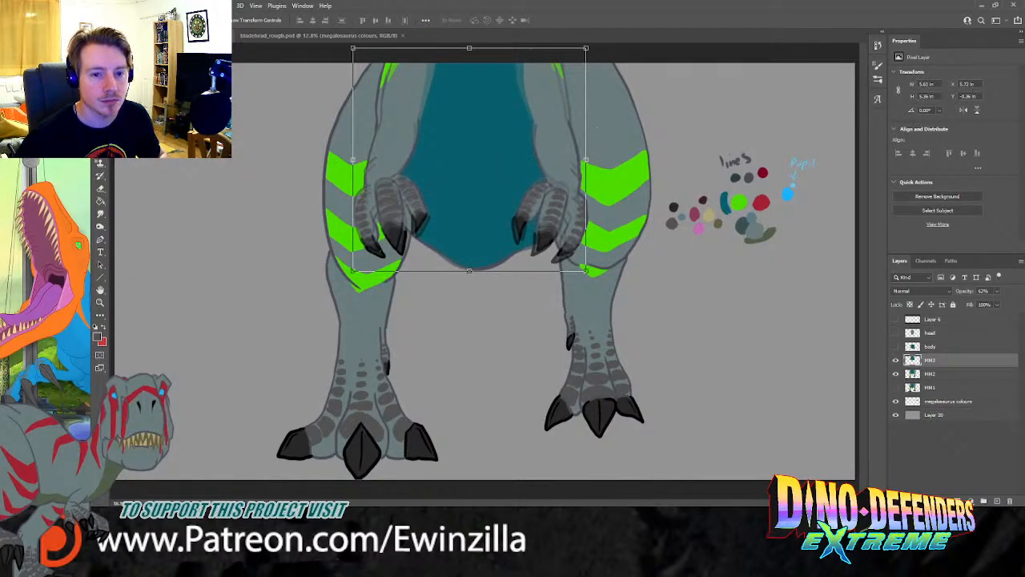
{"action": "left_click_drag", "start_coordinate": [592, 135], "coordinate": [604, 123]}
{"action": "left_click_drag", "start_coordinate": [528, 143], "coordinate": [520, 148]}
{"action": "key", "text": "Return"}
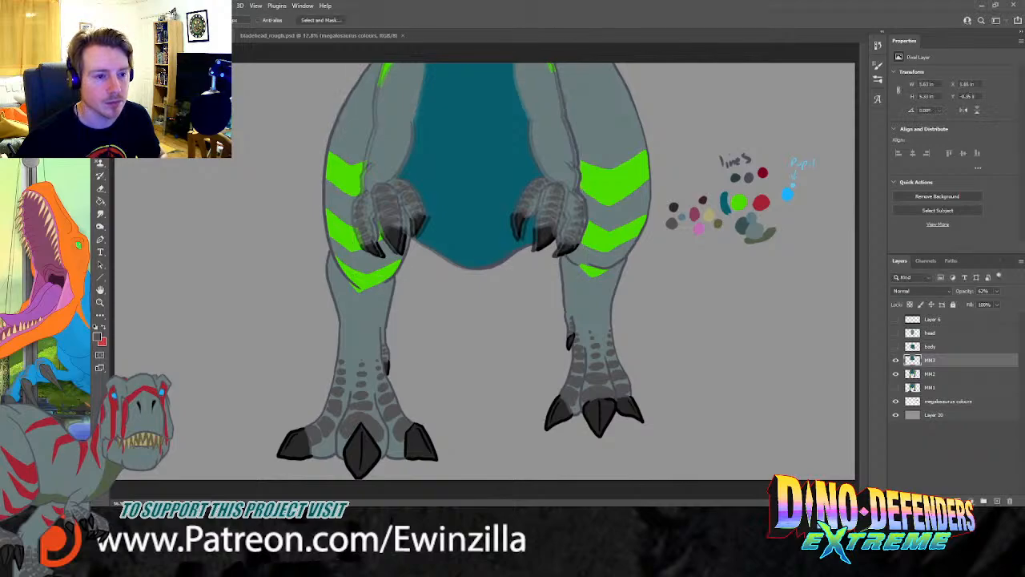
Step: Check MM3's body position against MM2 by toggling its visibility, and restore MM3 to 100% opacity
{"action": "left_click", "coordinate": [896, 361]}
{"action": "left_click", "coordinate": [895, 361]}
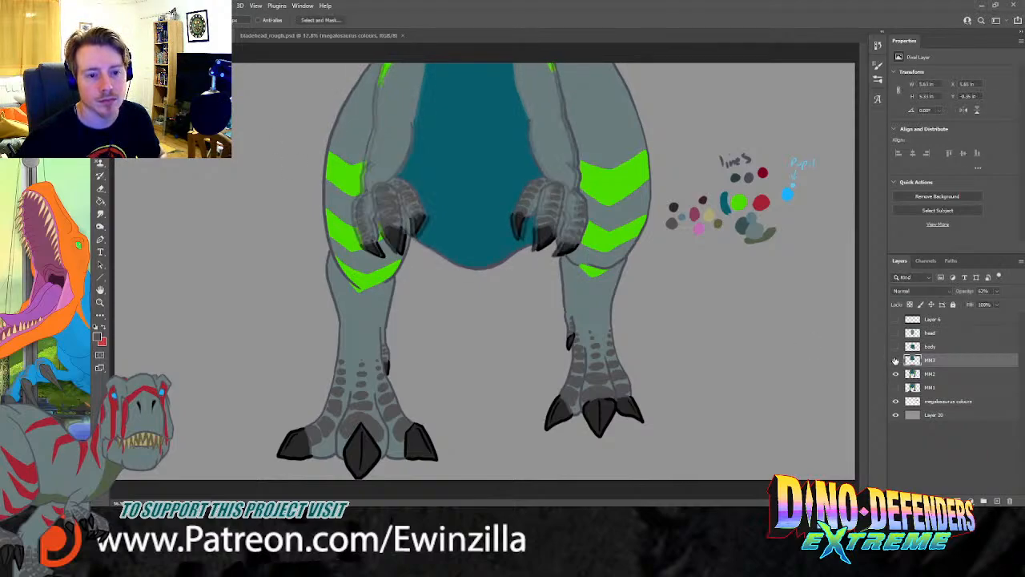
{"action": "left_click", "coordinate": [998, 291]}
{"action": "left_click", "coordinate": [1002, 302]}
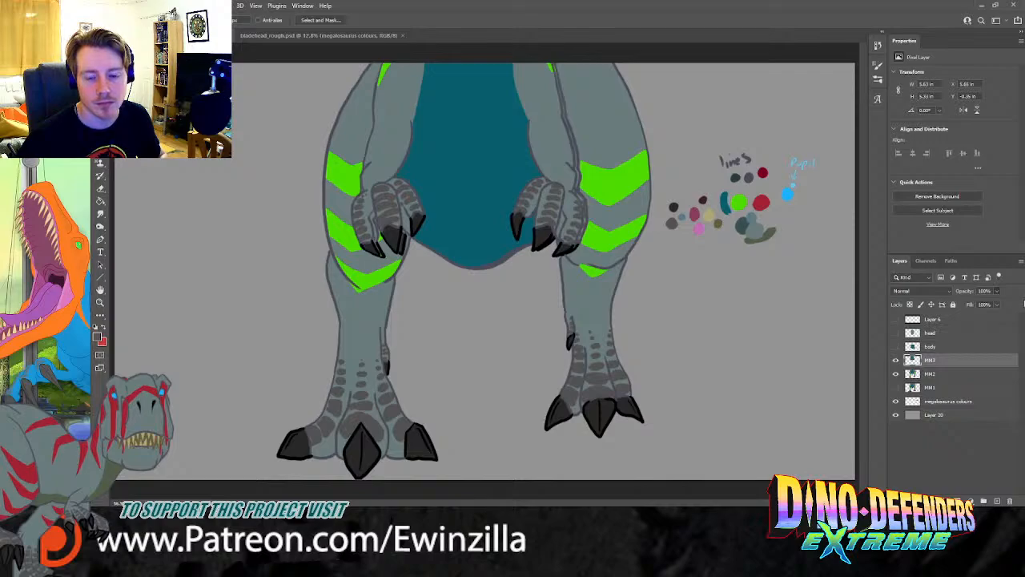
Step: Blur the right lower leg and foot on MM2 within a freehand selection, and clear the selection
{"action": "left_click", "coordinate": [939, 377]}
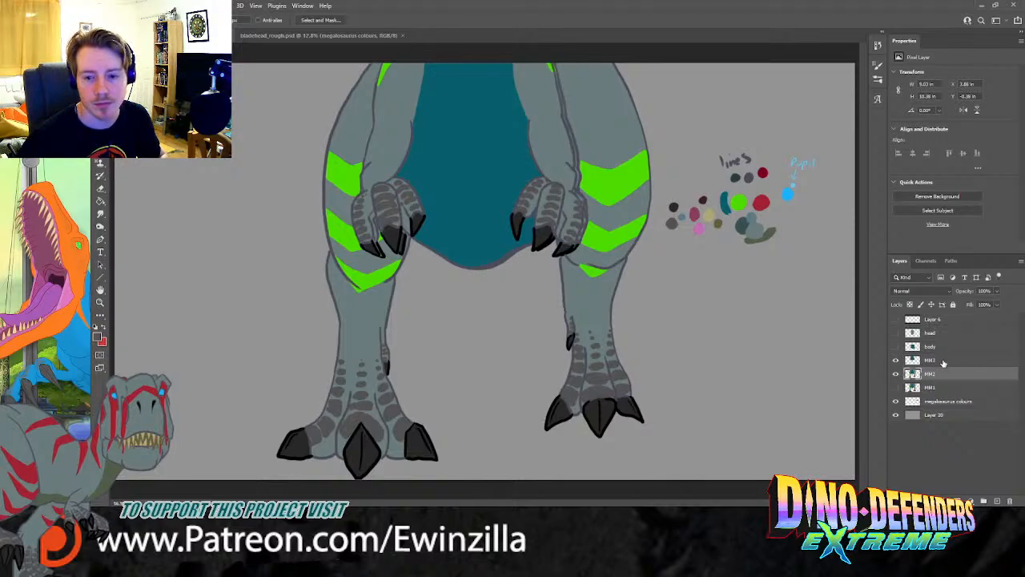
{"action": "mouse_move", "coordinate": [630, 271]}
{"action": "left_mouse_down"}
{"action": "mouse_move", "coordinate": [557, 261]}
{"action": "mouse_move", "coordinate": [509, 440]}
{"action": "mouse_move", "coordinate": [643, 256]}
{"action": "left_mouse_up"}
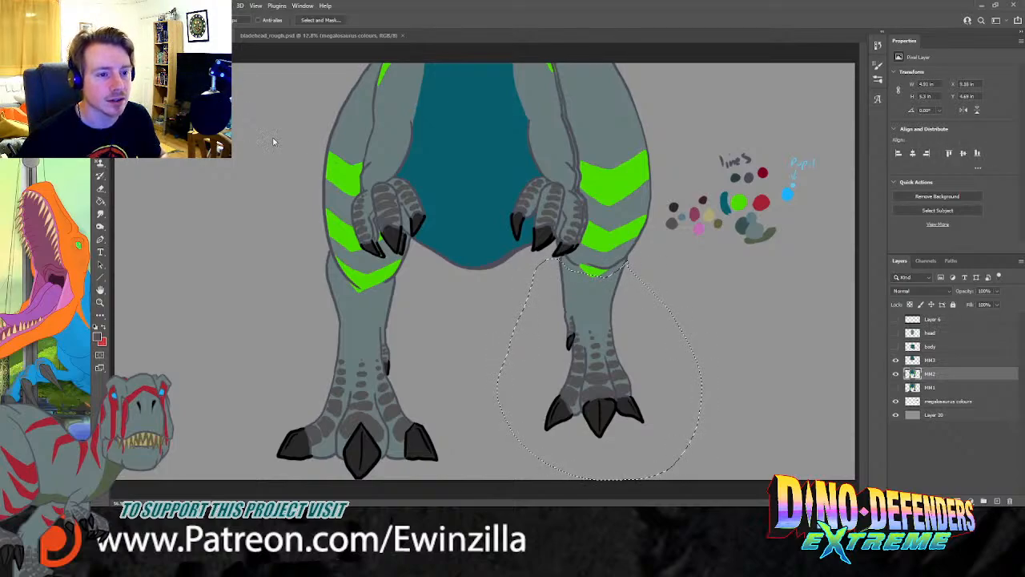
{"action": "left_click", "coordinate": [373, 185]}
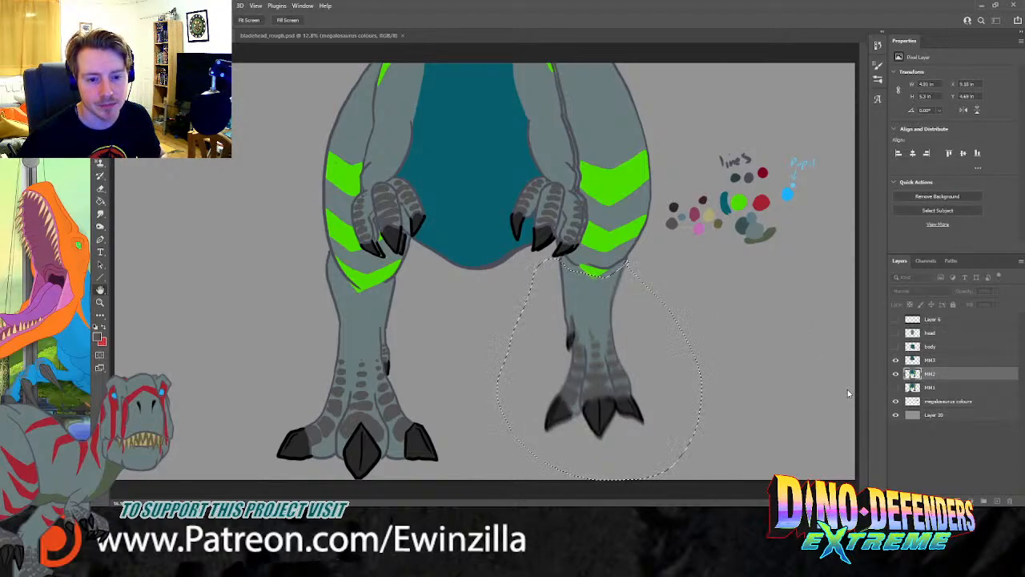
{"action": "left_click", "coordinate": [950, 229]}
{"action": "key", "text": "ctrl+d"}
{"action": "left_click", "coordinate": [100, 213]}
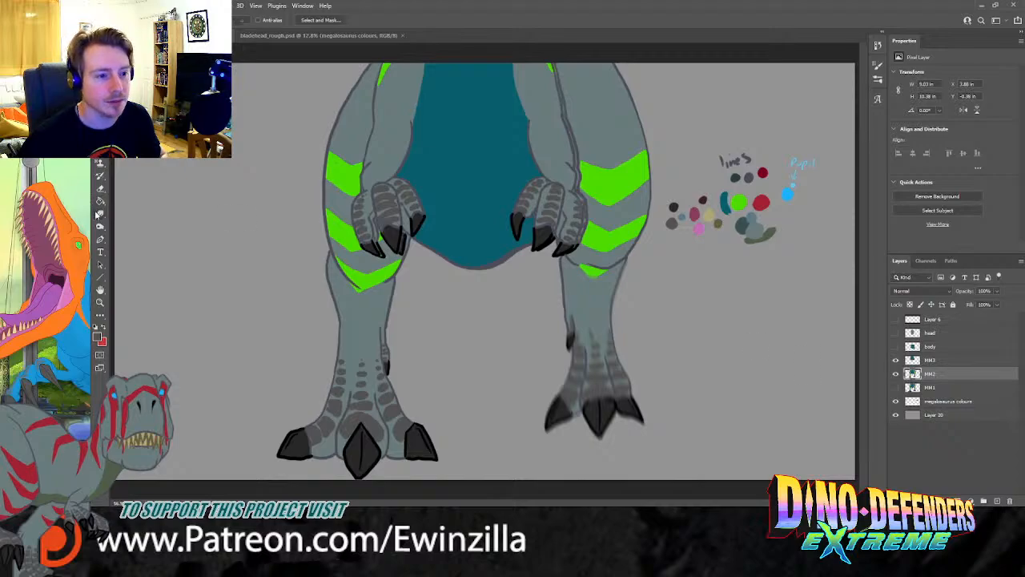
Step: Lower MM2 to about 40% opacity as a guide, and sample the grey line colour for brushwork on MM3
{"action": "left_click", "coordinate": [997, 291]}
{"action": "left_click_drag", "start_coordinate": [985, 303], "coordinate": [975, 303]}
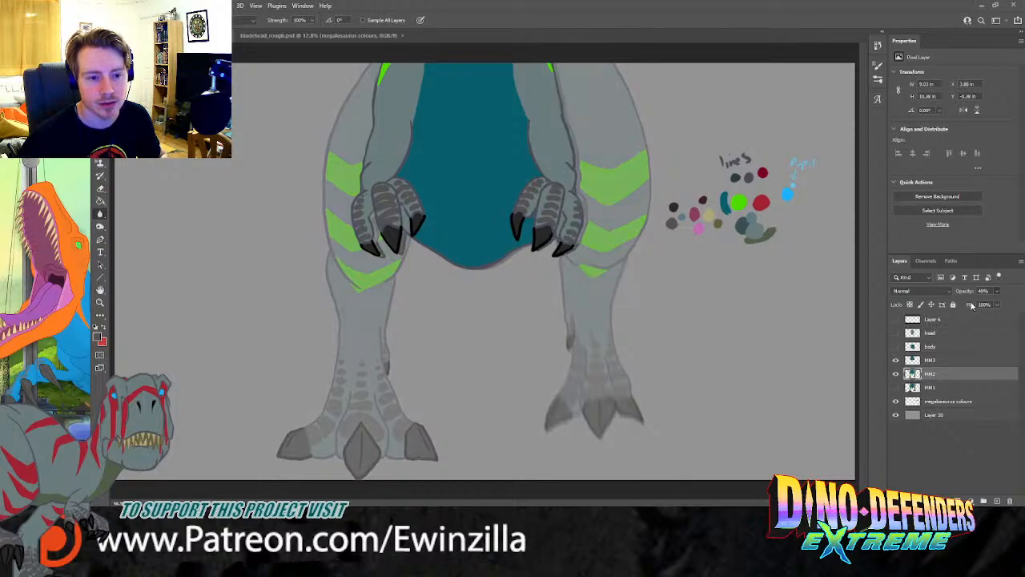
{"action": "left_click", "coordinate": [959, 364]}
{"action": "key", "text": "i"}
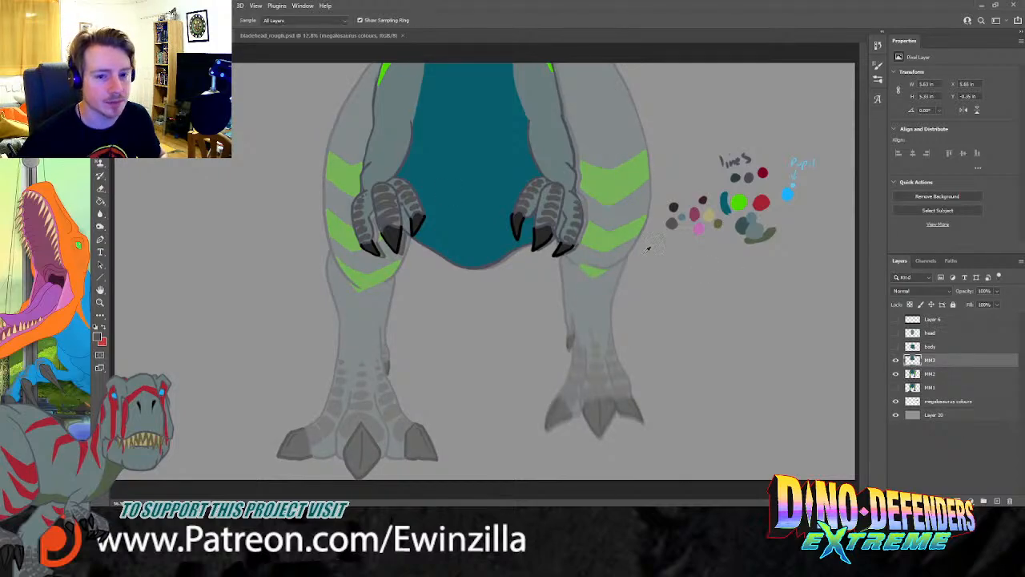
{"action": "left_click", "coordinate": [748, 177]}
{"action": "key", "text": "b"}
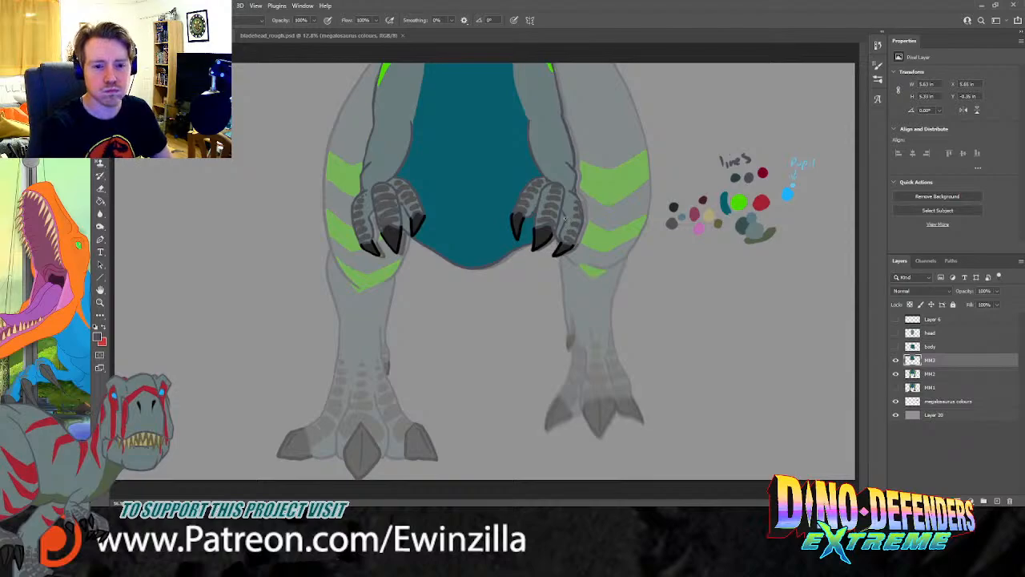
Step: Outline the right thigh, lower leg and raised foot's blocky toes in grey on MM3, undoing unwanted strokes
{"action": "mouse_move", "coordinate": [592, 64]}
{"action": "left_mouse_down"}
{"action": "mouse_move", "coordinate": [627, 95]}
{"action": "mouse_move", "coordinate": [649, 138]}
{"action": "mouse_move", "coordinate": [650, 198]}
{"action": "mouse_move", "coordinate": [635, 237]}
{"action": "mouse_move", "coordinate": [605, 264]}
{"action": "mouse_move", "coordinate": [572, 258]}
{"action": "left_mouse_up"}
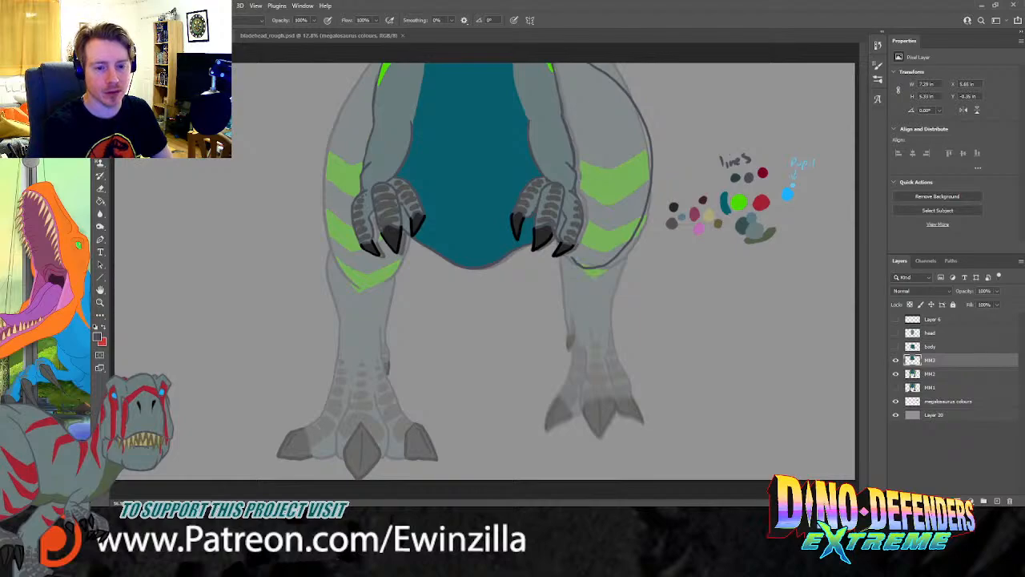
{"action": "left_click_drag", "start_coordinate": [644, 223], "coordinate": [618, 310]}
{"action": "mouse_move", "coordinate": [563, 254]}
{"action": "left_mouse_down"}
{"action": "mouse_move", "coordinate": [578, 310]}
{"action": "mouse_move", "coordinate": [566, 302]}
{"action": "mouse_move", "coordinate": [571, 336]}
{"action": "left_mouse_up"}
{"action": "key", "text": "ctrl+z"}
{"action": "mouse_move", "coordinate": [571, 299]}
{"action": "left_mouse_down"}
{"action": "mouse_move", "coordinate": [564, 362]}
{"action": "mouse_move", "coordinate": [571, 378]}
{"action": "mouse_move", "coordinate": [587, 376]}
{"action": "mouse_move", "coordinate": [590, 343]}
{"action": "mouse_move", "coordinate": [588, 366]}
{"action": "mouse_move", "coordinate": [615, 358]}
{"action": "mouse_move", "coordinate": [599, 316]}
{"action": "mouse_move", "coordinate": [610, 322]}
{"action": "mouse_move", "coordinate": [574, 320]}
{"action": "mouse_move", "coordinate": [636, 322]}
{"action": "mouse_move", "coordinate": [641, 364]}
{"action": "mouse_move", "coordinate": [566, 372]}
{"action": "left_mouse_up"}
{"action": "key", "text": "ctrl+z"}
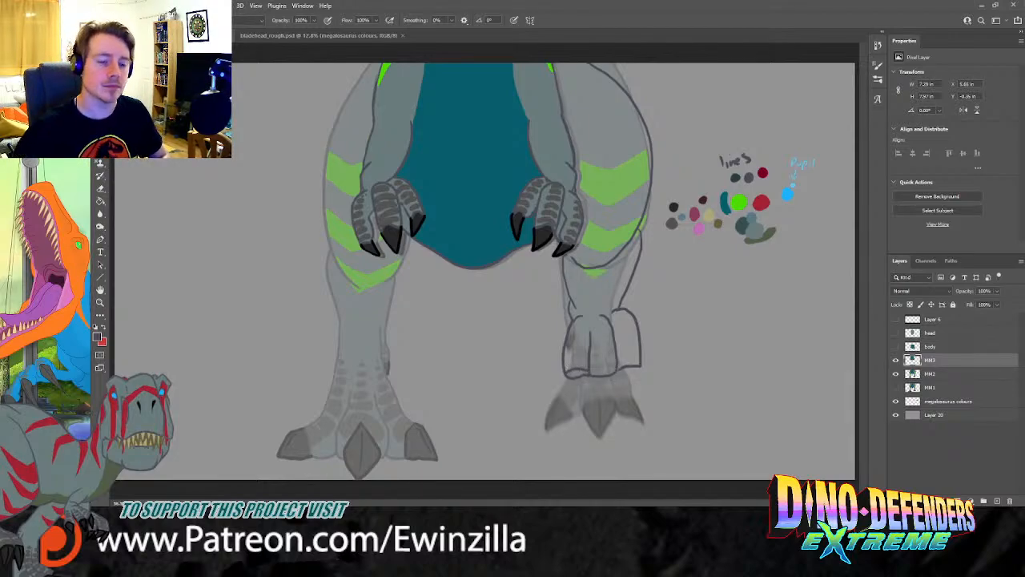
Step: Smudge the lower edge of the raised foot's toe outlines into shape, and toggle MM3 to check the pose
{"action": "left_click", "coordinate": [100, 213]}
{"action": "left_click", "coordinate": [138, 237]}
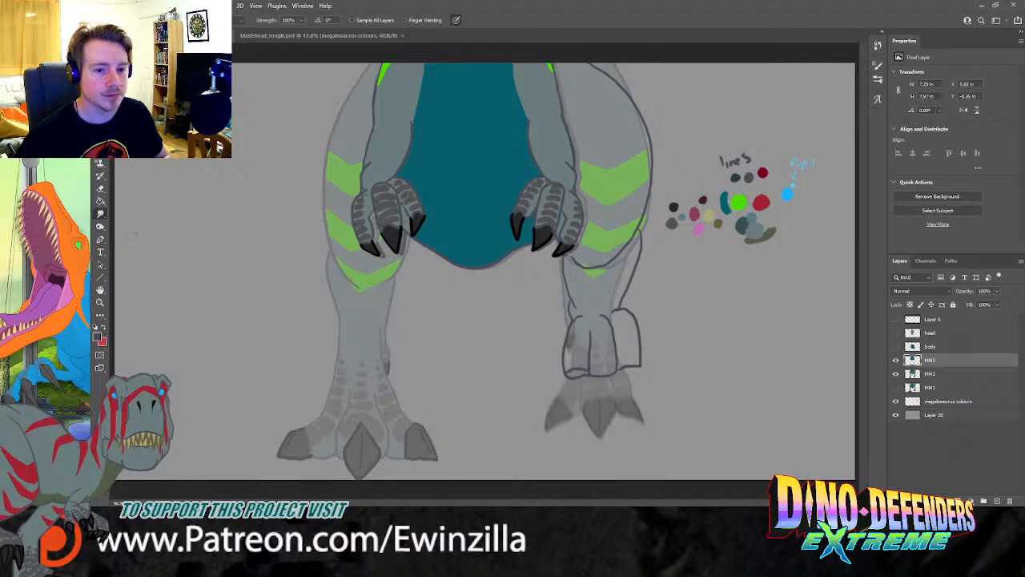
{"action": "mouse_move", "coordinate": [580, 380]}
{"action": "left_mouse_down"}
{"action": "mouse_move", "coordinate": [568, 381]}
{"action": "mouse_move", "coordinate": [616, 366]}
{"action": "left_mouse_up"}
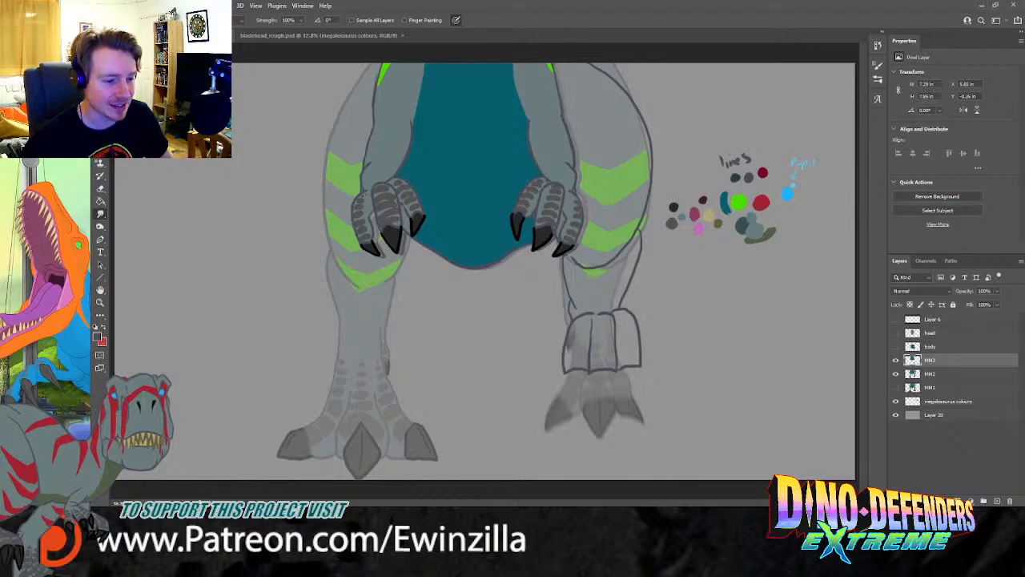
{"action": "left_click", "coordinate": [100, 151]}
{"action": "left_click", "coordinate": [896, 362]}
{"action": "left_click", "coordinate": [896, 361]}
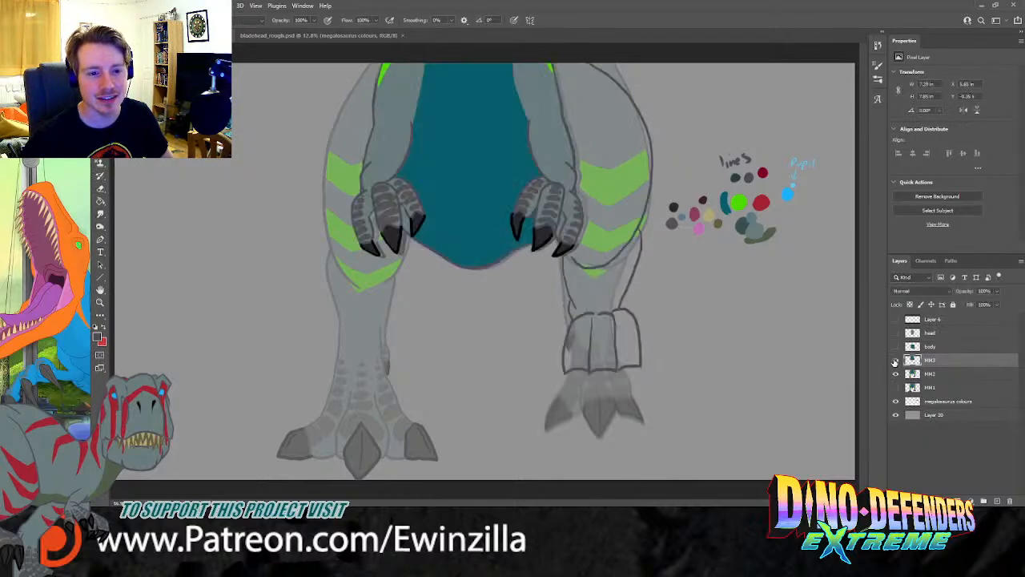
{"action": "left_click", "coordinate": [896, 361]}
{"action": "left_click", "coordinate": [895, 361]}
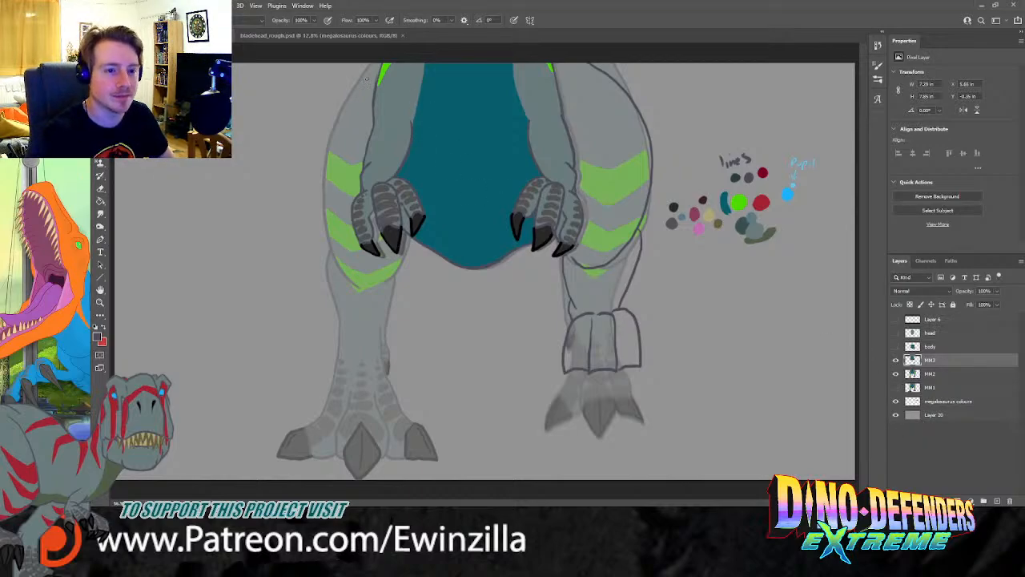
{"action": "mouse_move", "coordinate": [371, 66]}
{"action": "left_mouse_down"}
{"action": "mouse_move", "coordinate": [342, 163]}
{"action": "mouse_move", "coordinate": [343, 200]}
{"action": "left_mouse_up"}
{"action": "key", "text": "ctrl+z"}
{"action": "mouse_move", "coordinate": [372, 66]}
{"action": "left_mouse_down"}
{"action": "mouse_move", "coordinate": [335, 165]}
{"action": "mouse_move", "coordinate": [358, 349]}
{"action": "mouse_move", "coordinate": [325, 409]}
{"action": "mouse_move", "coordinate": [329, 427]}
{"action": "mouse_move", "coordinate": [351, 423]}
{"action": "left_mouse_up"}
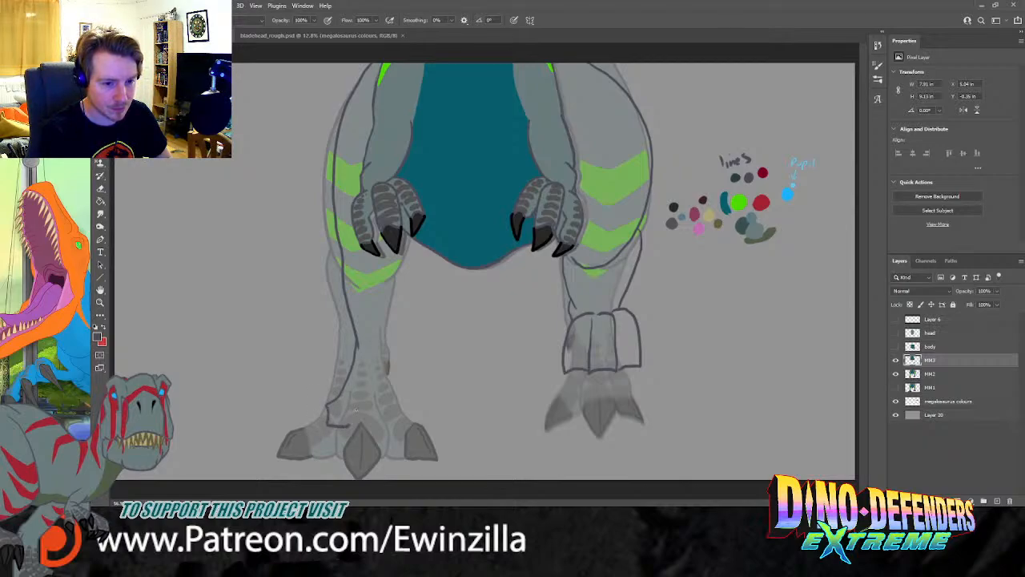
{"action": "key", "text": "ctrl+z"}
{"action": "key", "text": "ctrl+z"}
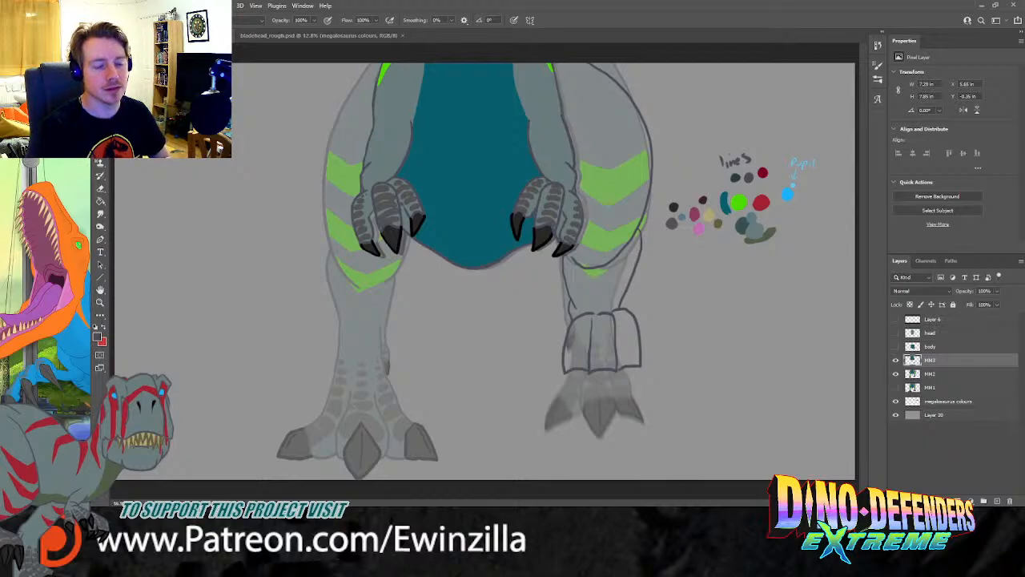
Step: Select the whole left leg on MM2 with a freehand outline around the arm, and copy it to a new layer
{"action": "left_click", "coordinate": [896, 374]}
{"action": "left_click", "coordinate": [896, 375]}
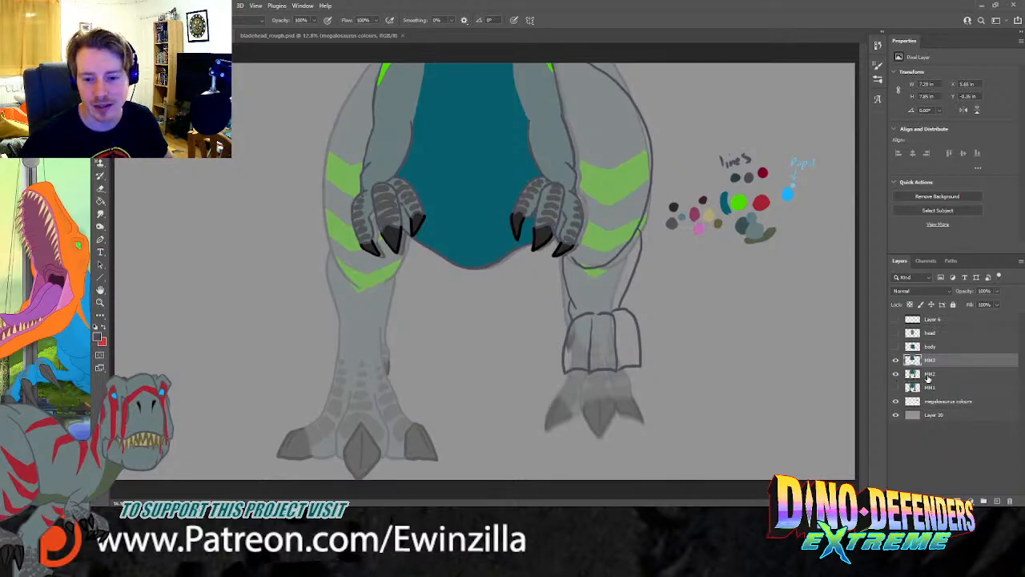
{"action": "left_click", "coordinate": [930, 377]}
{"action": "key", "text": "l"}
{"action": "mouse_move", "coordinate": [369, 63]}
{"action": "left_mouse_down"}
{"action": "mouse_move", "coordinate": [253, 264]}
{"action": "mouse_move", "coordinate": [220, 432]}
{"action": "mouse_move", "coordinate": [496, 445]}
{"action": "mouse_move", "coordinate": [412, 243]}
{"action": "mouse_move", "coordinate": [403, 262]}
{"action": "mouse_move", "coordinate": [375, 263]}
{"action": "mouse_move", "coordinate": [344, 209]}
{"action": "mouse_move", "coordinate": [388, 49]}
{"action": "left_mouse_up"}
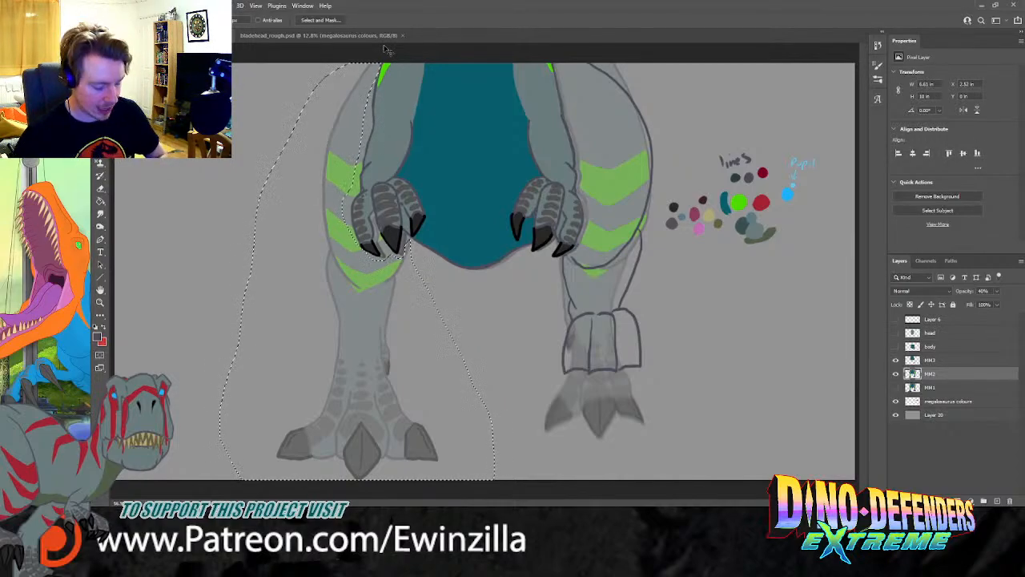
{"action": "key", "text": "ctrl+j"}
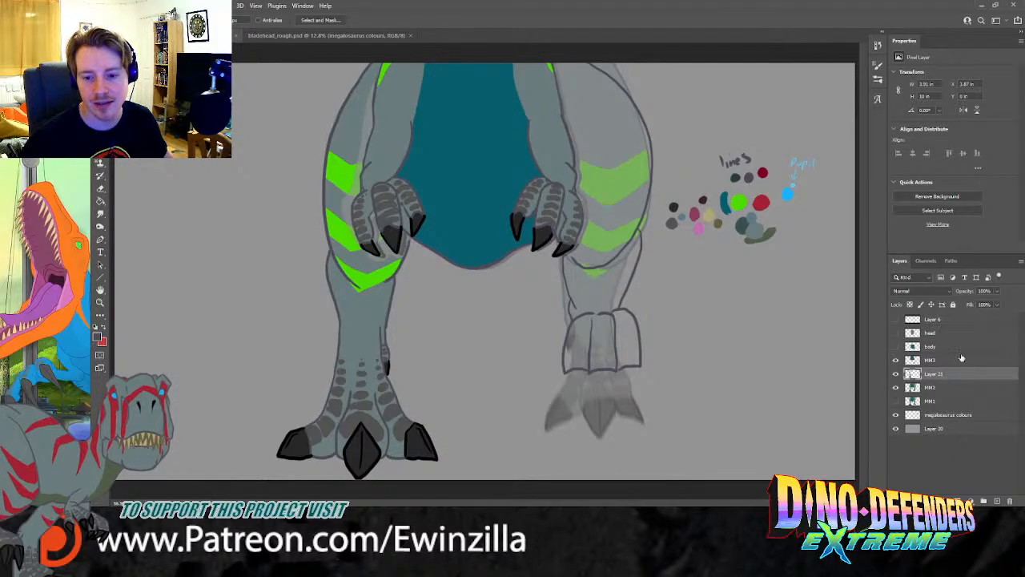
Step: Shorten the copied left leg upward from the foot, taper its lower corners inward, and merge it into MM3
{"action": "key", "text": "ctrl+t"}
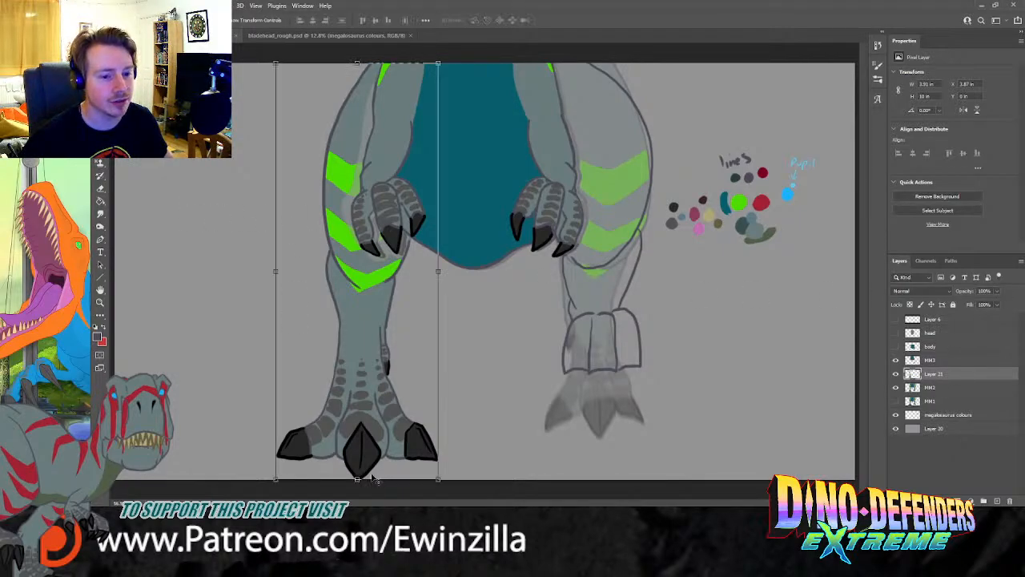
{"action": "left_click_drag", "start_coordinate": [358, 480], "coordinate": [359, 458]}
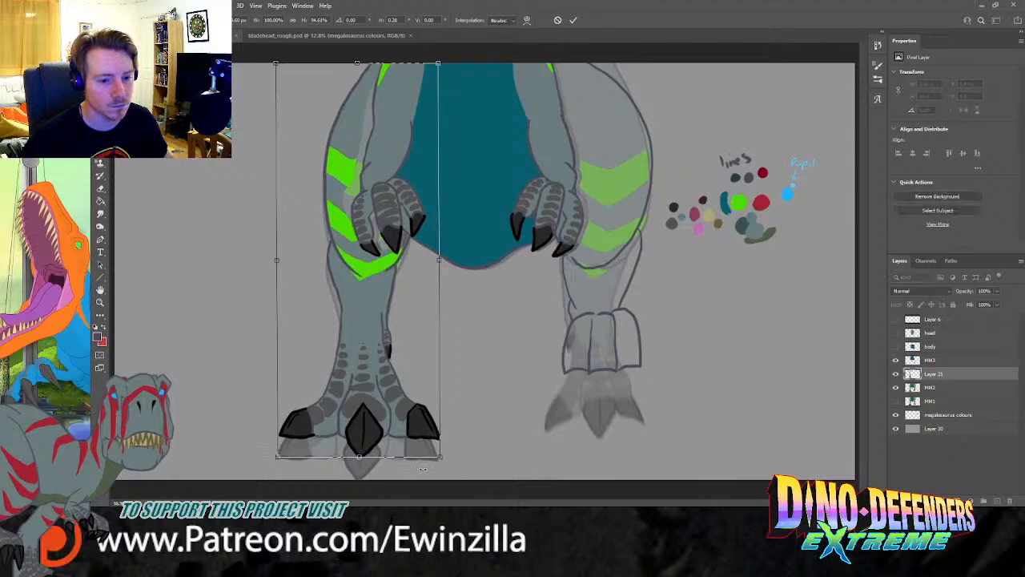
{"action": "left_click_drag", "start_coordinate": [439, 456], "coordinate": [425, 447]}
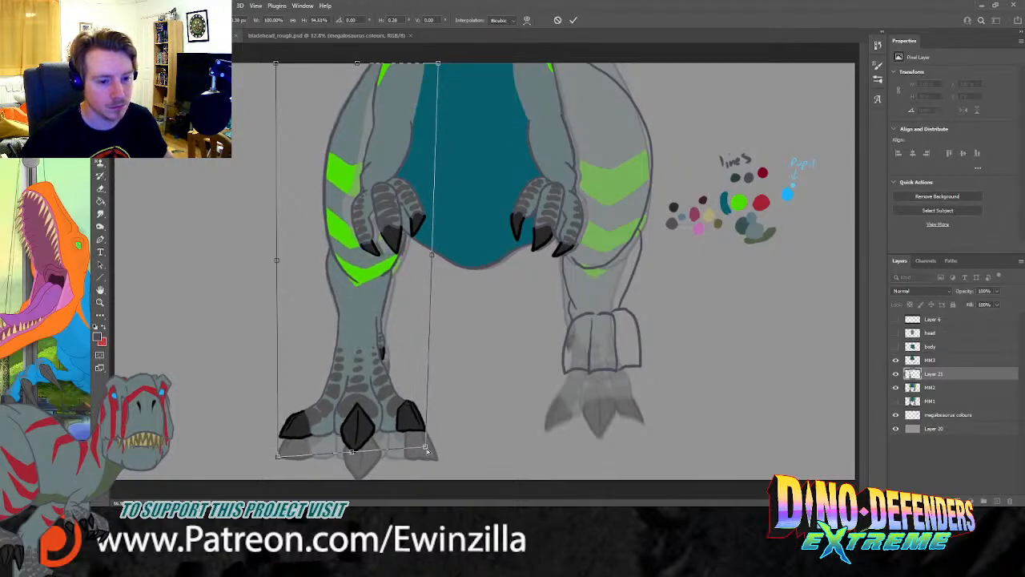
{"action": "left_click_drag", "start_coordinate": [277, 457], "coordinate": [289, 450]}
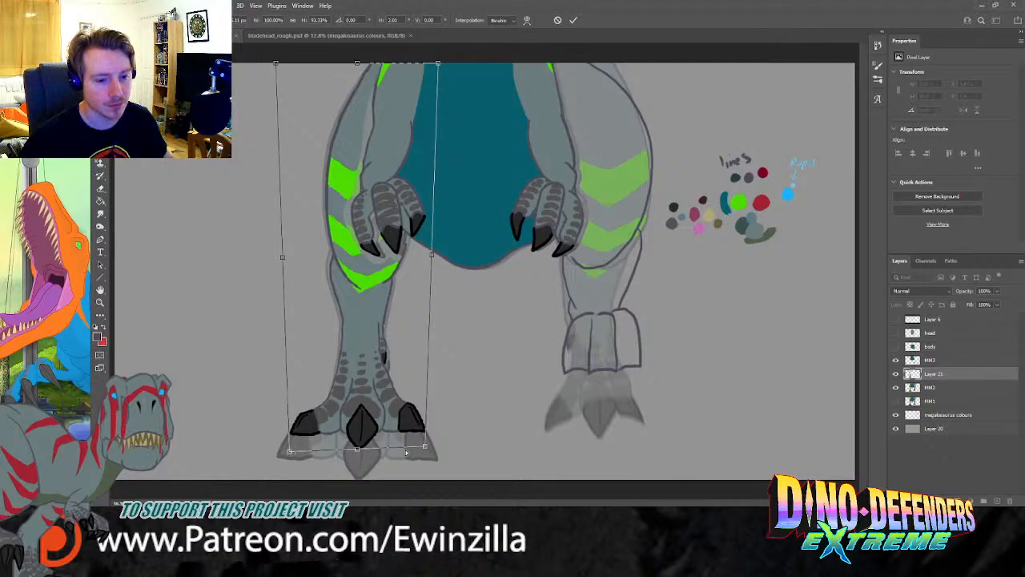
{"action": "left_click_drag", "start_coordinate": [424, 447], "coordinate": [425, 449]}
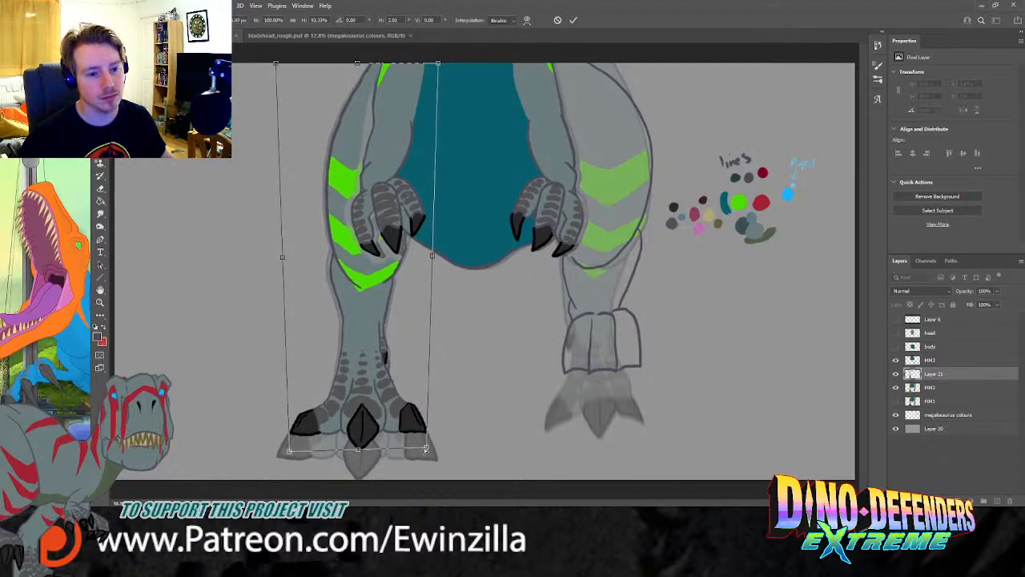
{"action": "key", "text": "Return"}
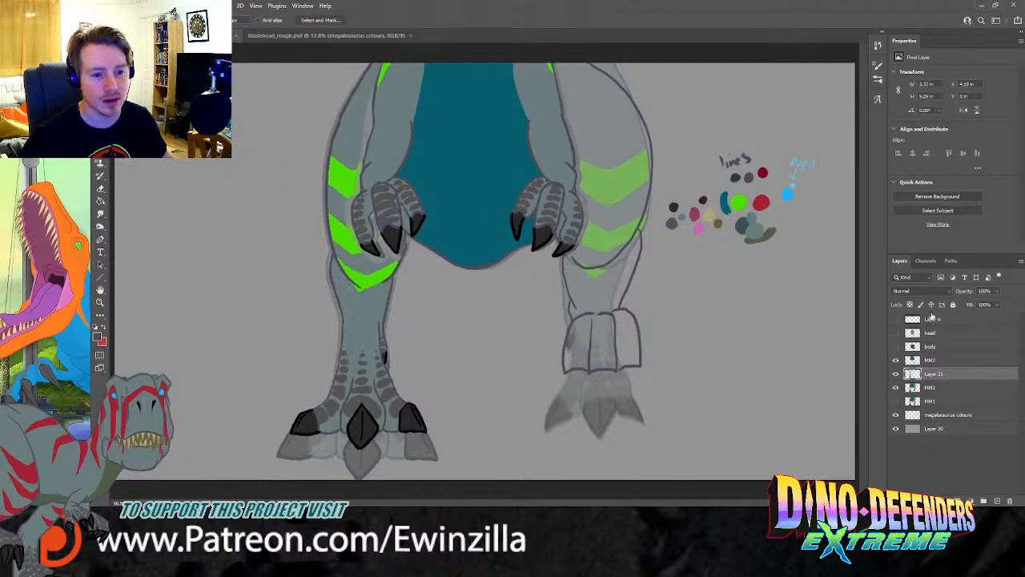
{"action": "left_click", "coordinate": [933, 361], "text": "ctrl"}
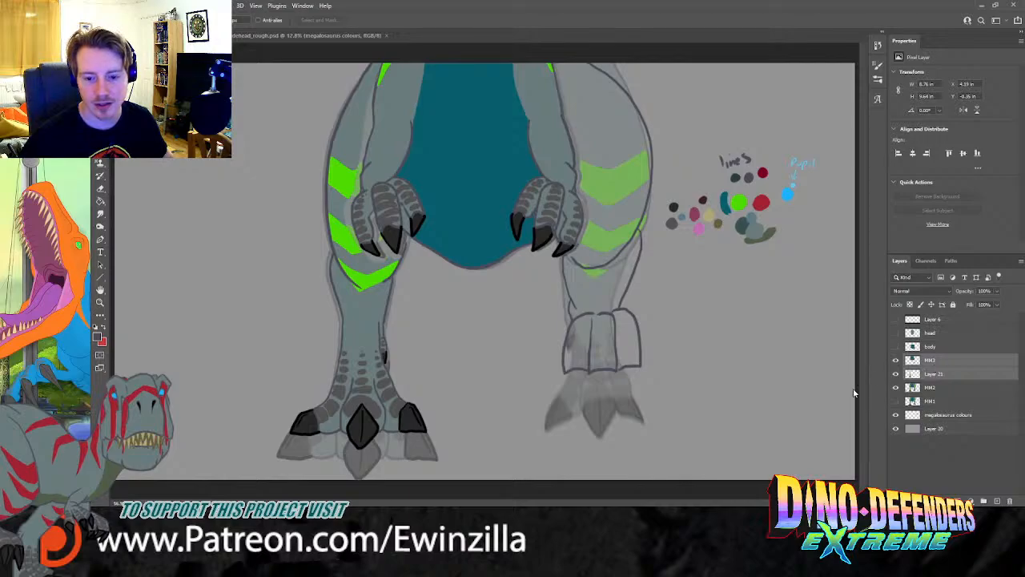
{"action": "key", "text": "ctrl+e"}
Step: Compare the merged MM3 pose with MM2 by toggling the visibility of both frames
{"action": "left_click", "coordinate": [895, 374]}
{"action": "left_click", "coordinate": [896, 362]}
{"action": "left_click", "coordinate": [896, 361]}
{"action": "left_click", "coordinate": [895, 374]}
{"action": "left_click", "coordinate": [896, 374]}
{"action": "left_click", "coordinate": [896, 374]}
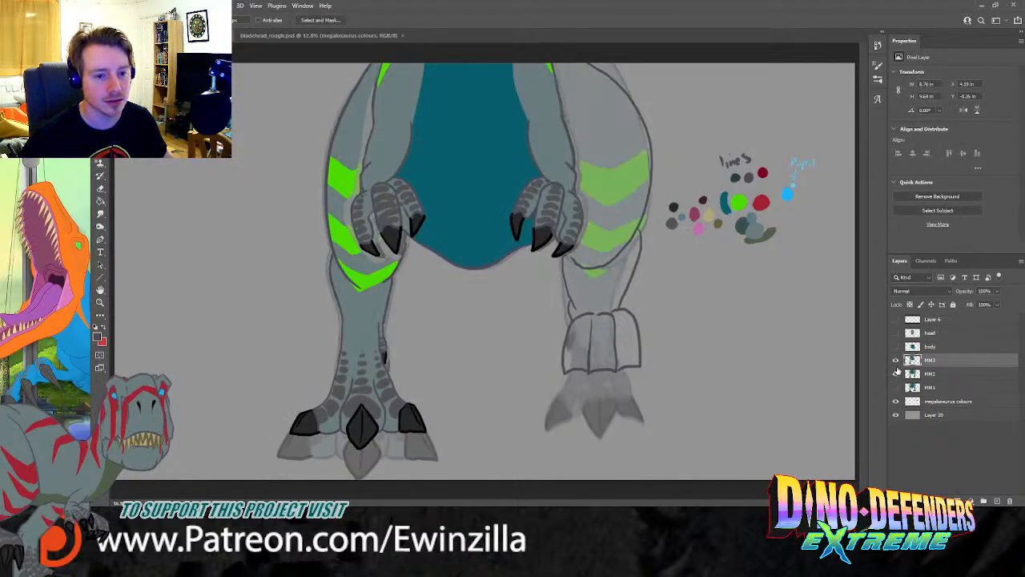
{"action": "left_click", "coordinate": [896, 361]}
{"action": "left_click", "coordinate": [896, 361]}
{"action": "left_click", "coordinate": [895, 362]}
{"action": "left_click", "coordinate": [896, 361]}
{"action": "left_click", "coordinate": [895, 373]}
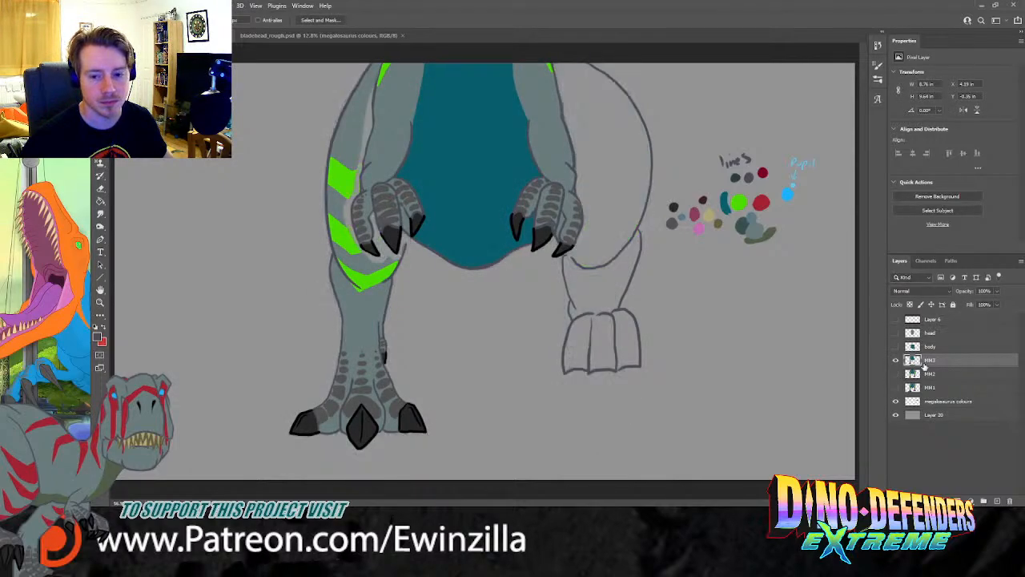
Step: Smudge the green stripes out of the left thigh and knee on MM3 using the surrounding grey, and toggle layers to check
{"action": "left_click", "coordinate": [100, 213]}
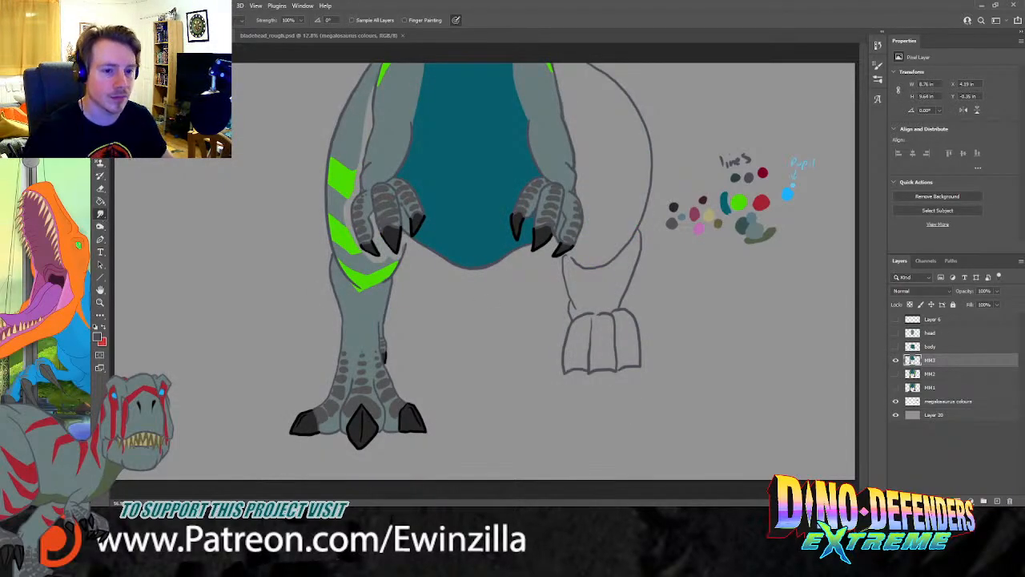
{"action": "mouse_move", "coordinate": [348, 184]}
{"action": "left_mouse_down"}
{"action": "mouse_move", "coordinate": [356, 187]}
{"action": "mouse_move", "coordinate": [364, 138]}
{"action": "mouse_move", "coordinate": [363, 164]}
{"action": "mouse_move", "coordinate": [369, 103]}
{"action": "left_mouse_up"}
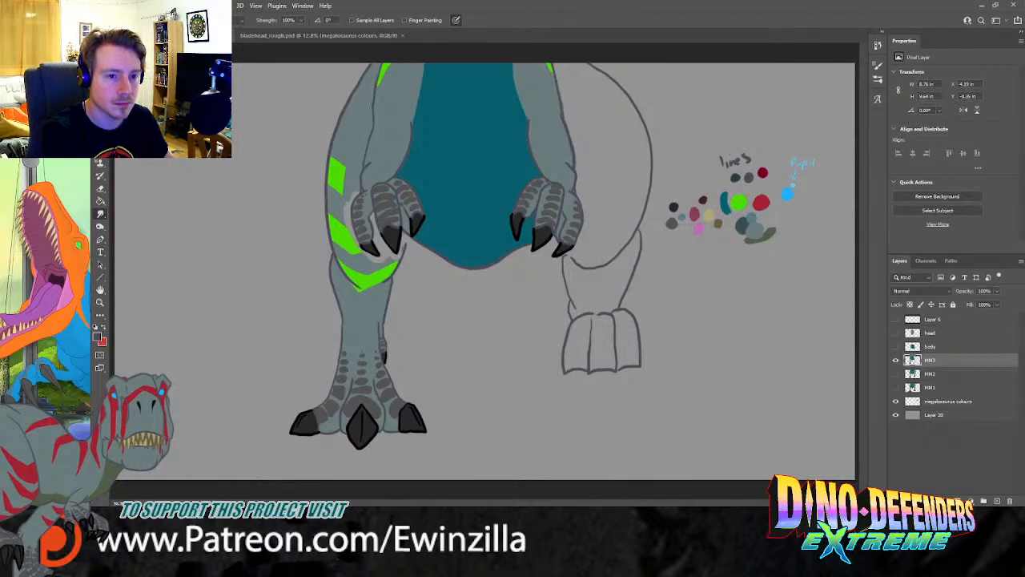
{"action": "mouse_move", "coordinate": [351, 168]}
{"action": "left_mouse_down"}
{"action": "mouse_move", "coordinate": [340, 195]}
{"action": "mouse_move", "coordinate": [340, 160]}
{"action": "mouse_move", "coordinate": [331, 192]}
{"action": "mouse_move", "coordinate": [331, 163]}
{"action": "left_mouse_up"}
{"action": "mouse_move", "coordinate": [341, 207]}
{"action": "left_mouse_down"}
{"action": "mouse_move", "coordinate": [360, 250]}
{"action": "mouse_move", "coordinate": [342, 242]}
{"action": "mouse_move", "coordinate": [352, 236]}
{"action": "mouse_move", "coordinate": [350, 209]}
{"action": "mouse_move", "coordinate": [339, 214]}
{"action": "mouse_move", "coordinate": [337, 250]}
{"action": "mouse_move", "coordinate": [329, 225]}
{"action": "left_mouse_up"}
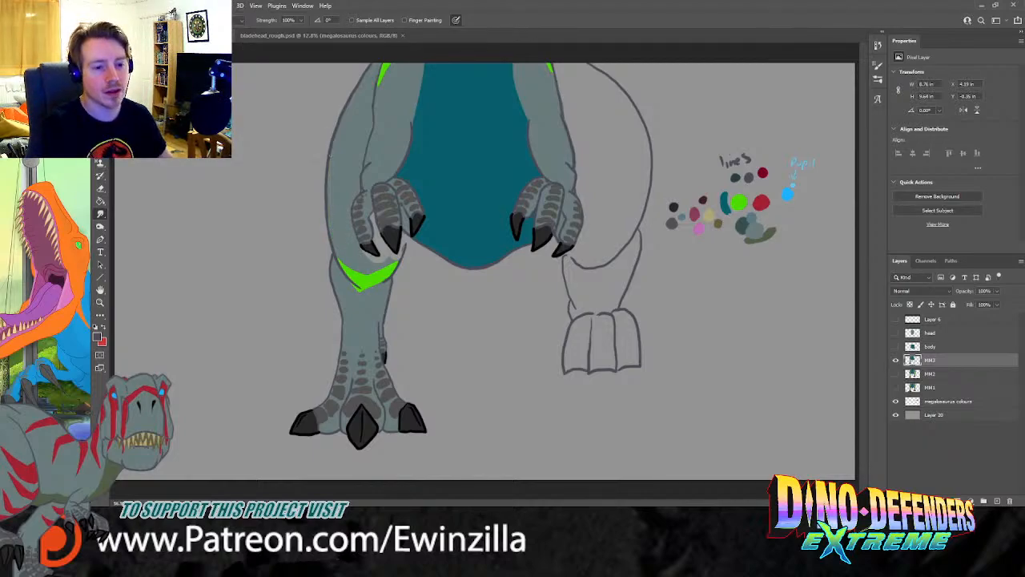
{"action": "left_click_drag", "start_coordinate": [359, 250], "coordinate": [383, 260]}
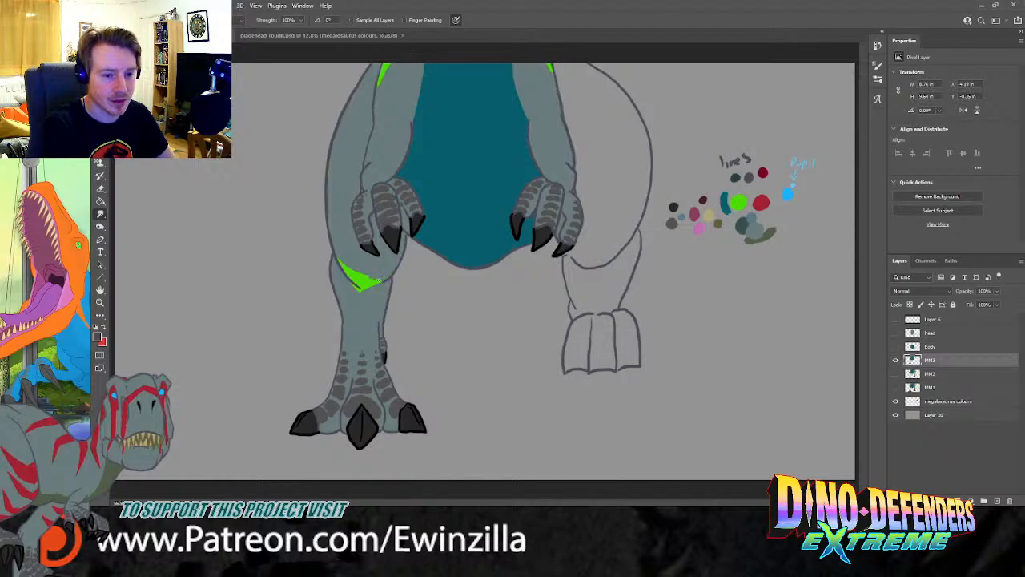
{"action": "key", "text": "ctrl+z"}
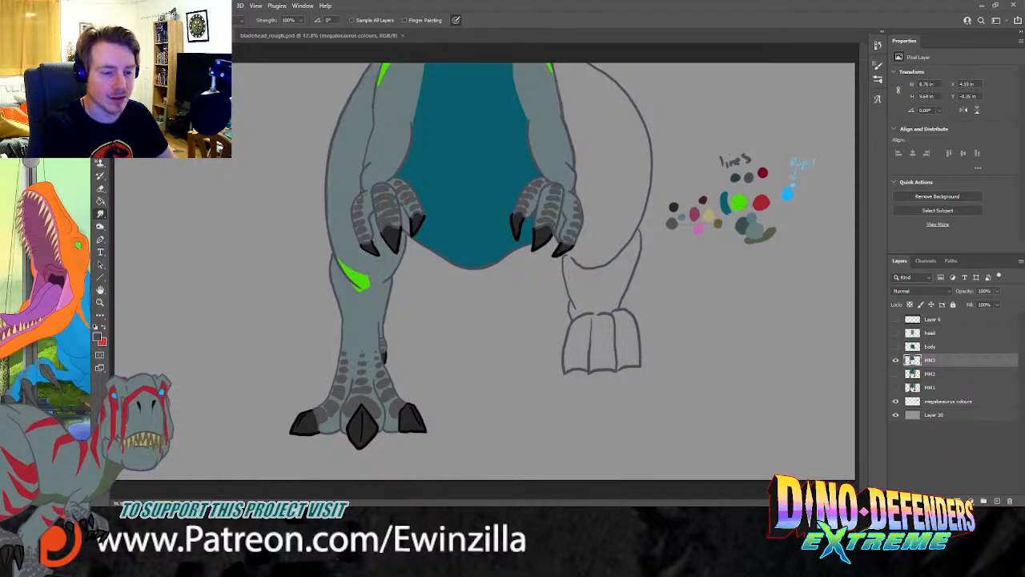
{"action": "mouse_move", "coordinate": [372, 277]}
{"action": "left_mouse_down"}
{"action": "mouse_move", "coordinate": [363, 283]}
{"action": "mouse_move", "coordinate": [343, 263]}
{"action": "mouse_move", "coordinate": [355, 286]}
{"action": "left_mouse_up"}
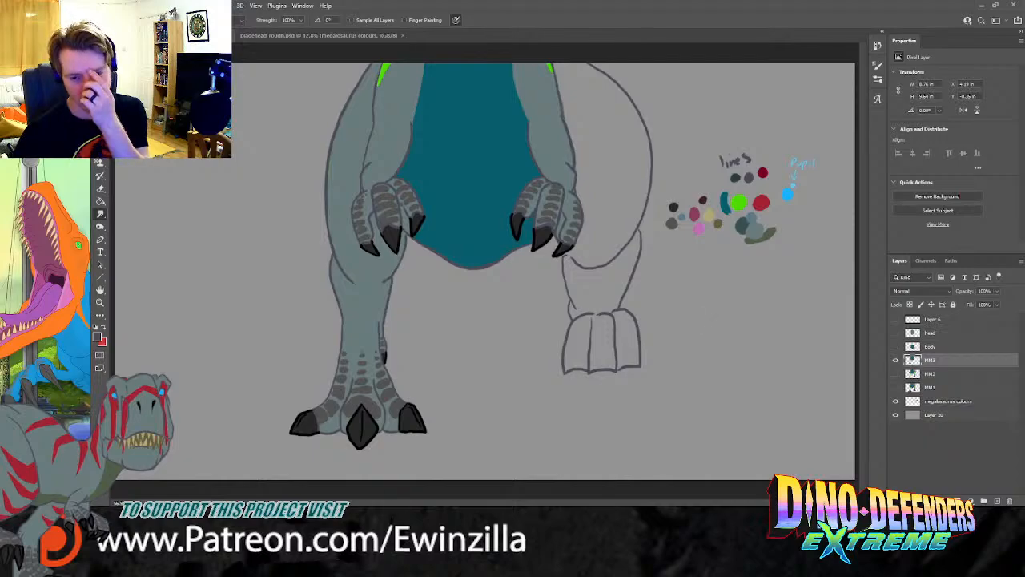
{"action": "left_click", "coordinate": [897, 361]}
{"action": "left_click", "coordinate": [897, 361]}
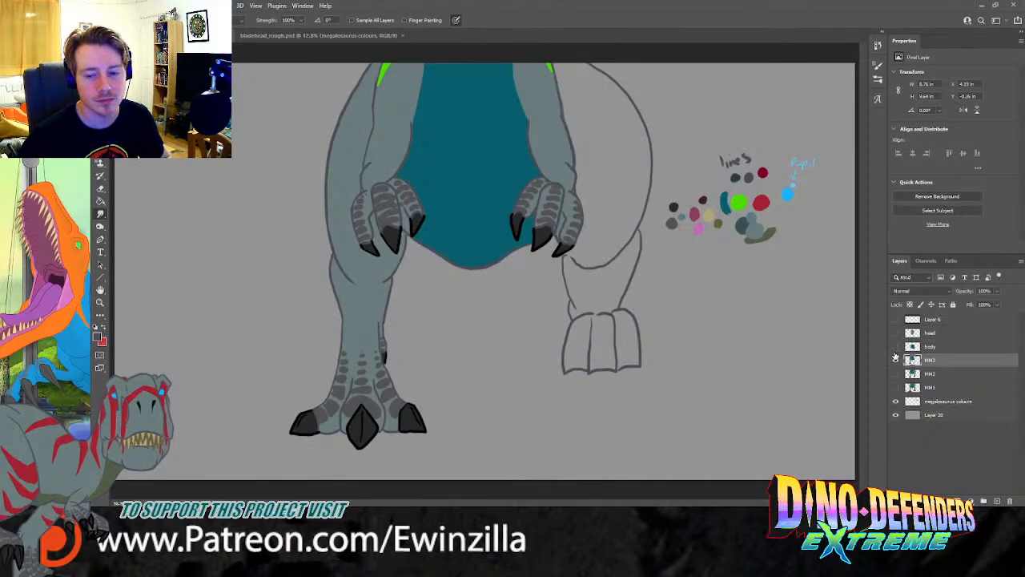
{"action": "left_click", "coordinate": [896, 332]}
{"action": "left_click", "coordinate": [896, 333]}
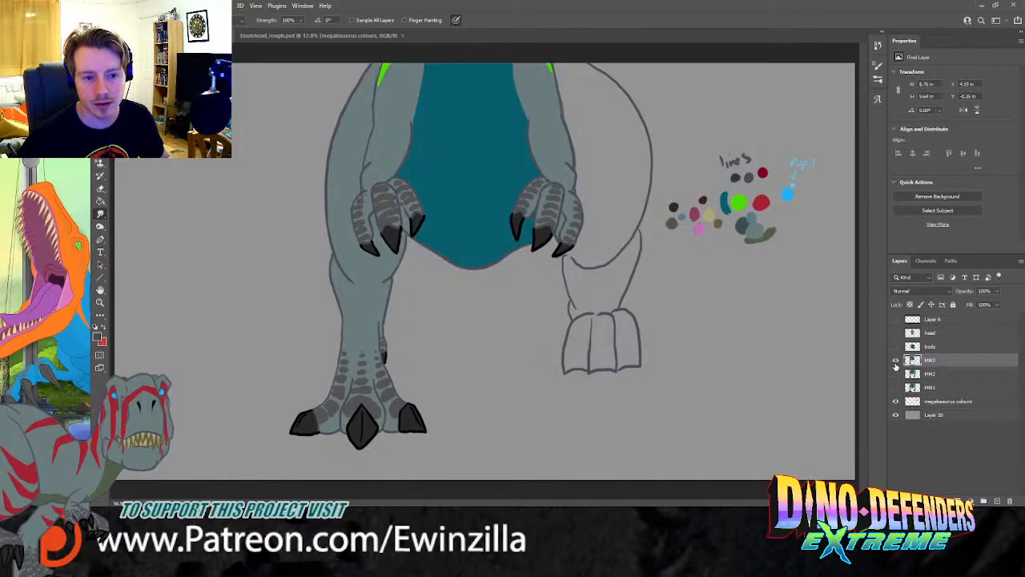
Step: Show MM2 at 100% opacity and lower MM3 to about 49% so the old stripes serve as a guide
{"action": "left_click", "coordinate": [896, 374]}
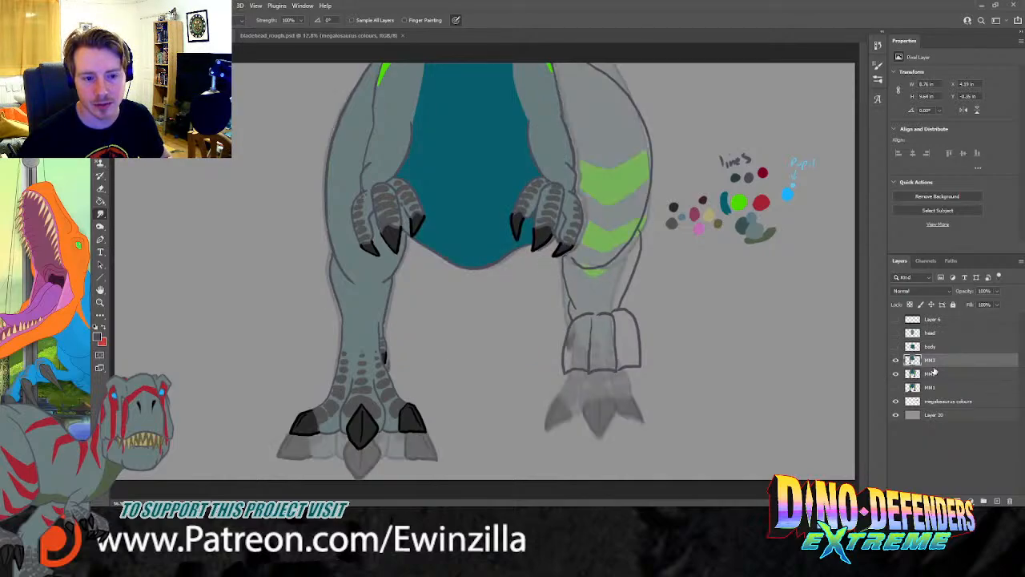
{"action": "left_click", "coordinate": [939, 377]}
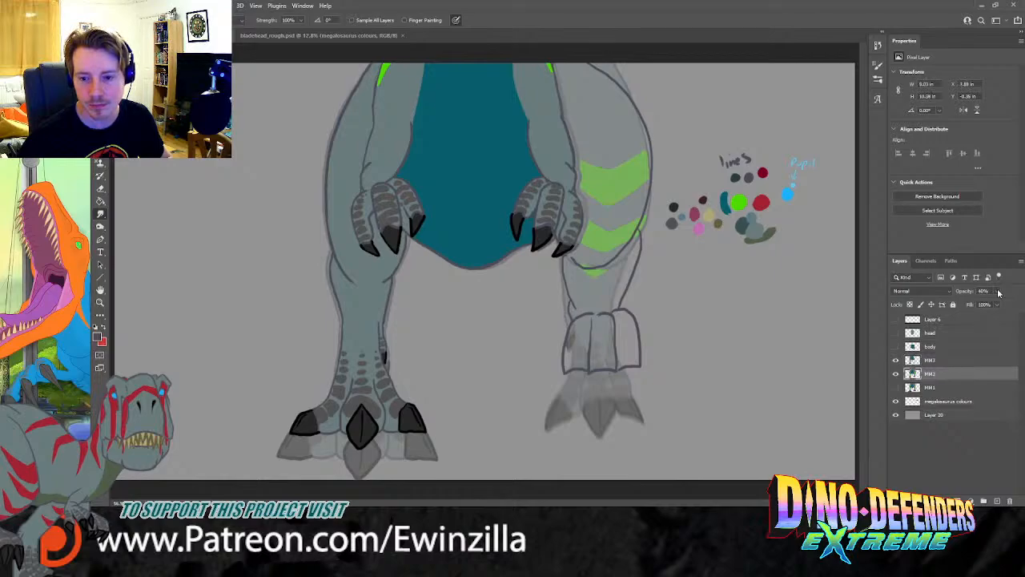
{"action": "left_click", "coordinate": [995, 304]}
{"action": "left_click", "coordinate": [942, 363]}
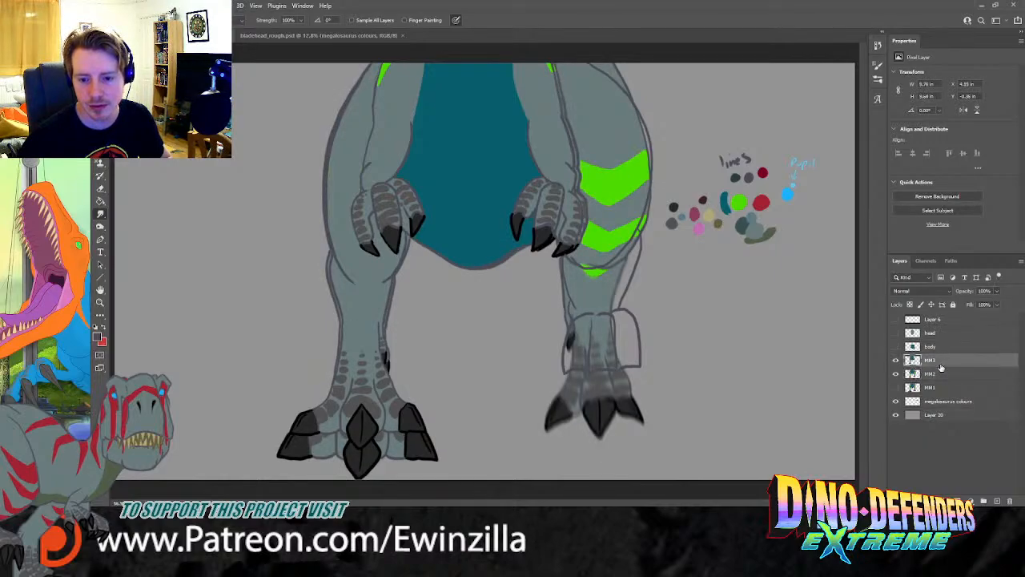
{"action": "left_click", "coordinate": [997, 291]}
{"action": "left_click", "coordinate": [972, 302]}
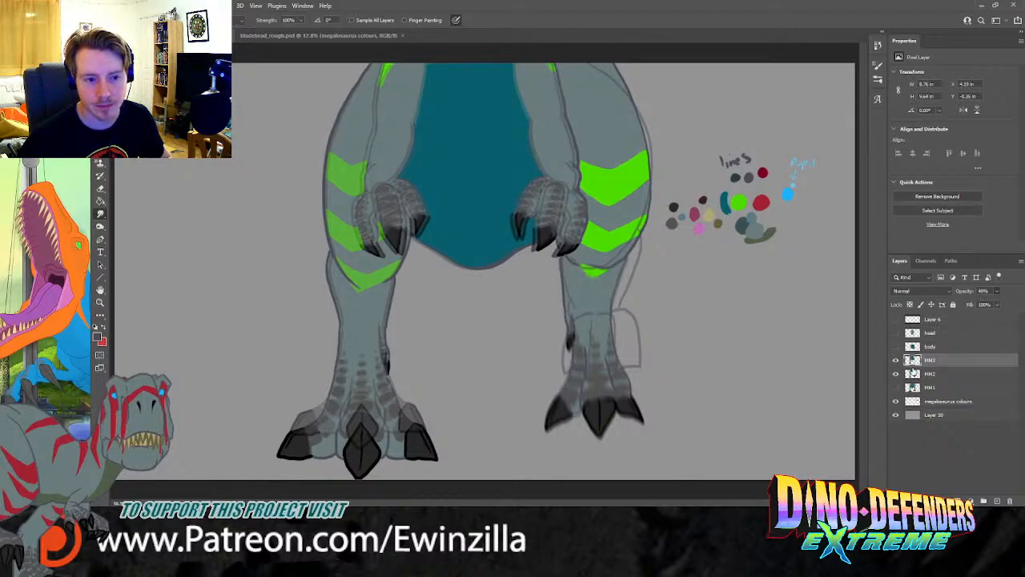
Step: Sample the palette's bright green and sketch chevron stripe edges down the left thigh, knee and upper shin on MM3
{"action": "key", "text": "b"}
{"action": "key", "text": "i"}
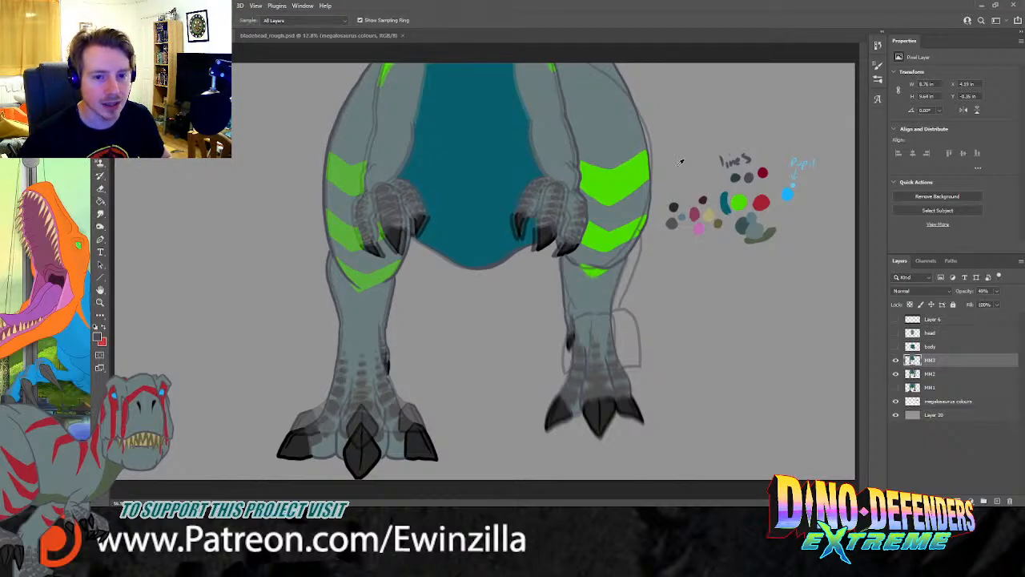
{"action": "left_click", "coordinate": [740, 203]}
{"action": "key", "text": "b"}
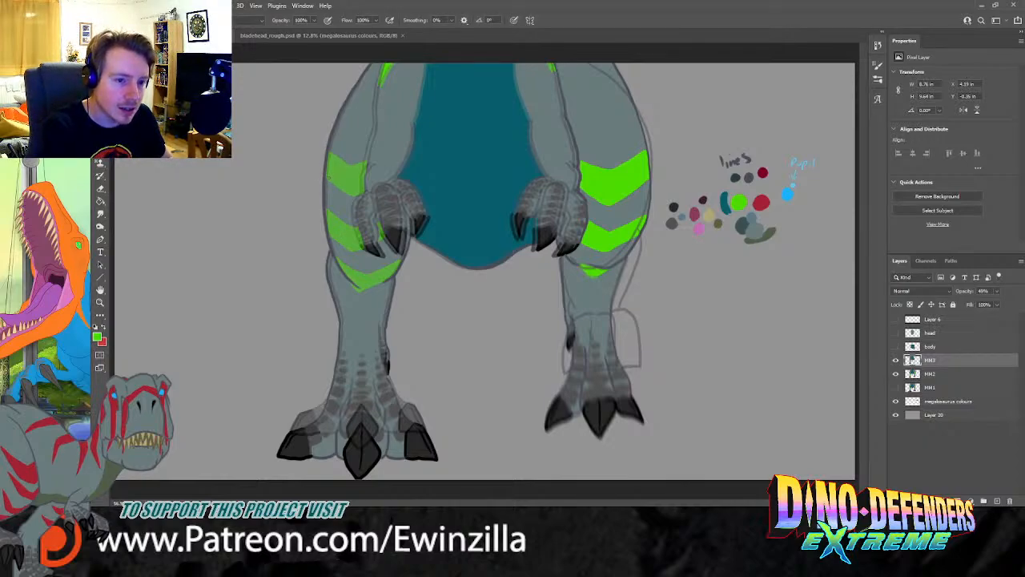
{"action": "mouse_move", "coordinate": [327, 197]}
{"action": "left_mouse_down"}
{"action": "mouse_move", "coordinate": [355, 208]}
{"action": "mouse_move", "coordinate": [330, 228]}
{"action": "mouse_move", "coordinate": [352, 237]}
{"action": "mouse_move", "coordinate": [332, 252]}
{"action": "mouse_move", "coordinate": [355, 267]}
{"action": "mouse_move", "coordinate": [398, 258]}
{"action": "left_mouse_up"}
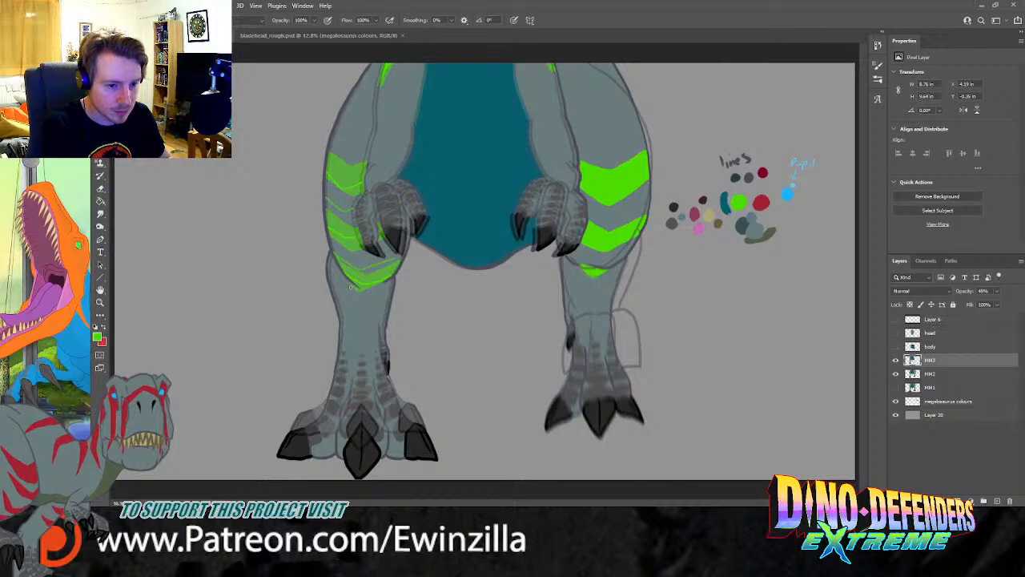
{"action": "mouse_move", "coordinate": [345, 278]}
{"action": "left_mouse_down"}
{"action": "mouse_move", "coordinate": [357, 300]}
{"action": "mouse_move", "coordinate": [384, 286]}
{"action": "left_mouse_up"}
{"action": "key", "text": "ctrl+z"}
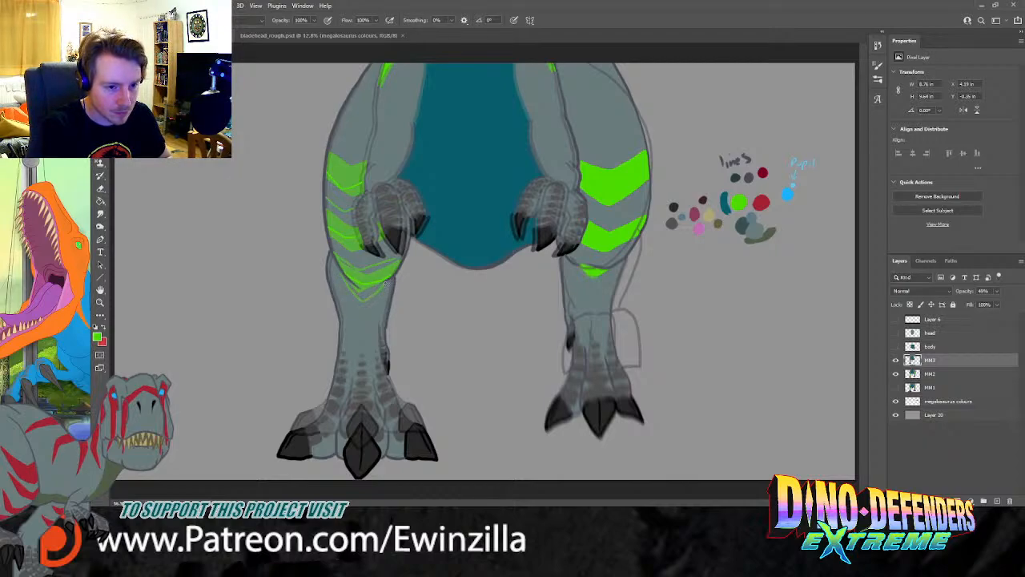
Step: Hide the MM2 guide and restore MM3 to 100% opacity
{"action": "left_click", "coordinate": [935, 374]}
{"action": "left_click", "coordinate": [896, 374]}
{"action": "left_click", "coordinate": [946, 362]}
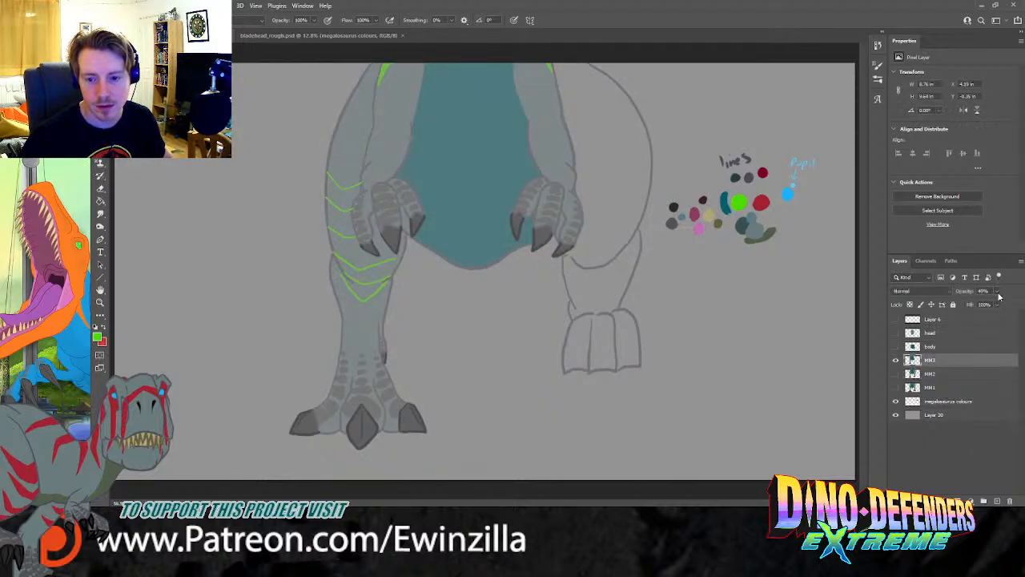
{"action": "left_click_drag", "start_coordinate": [994, 306], "coordinate": [1019, 305]}
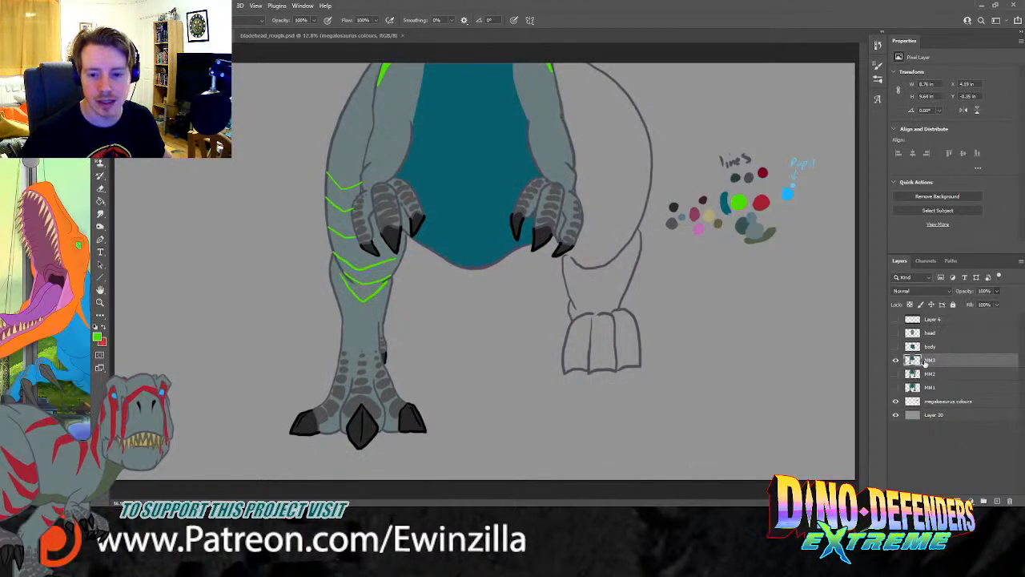
Step: Fill the upper shin chevron with green, and smudge it and the knee chevron into clean, tapered stripes
{"action": "mouse_move", "coordinate": [341, 274]}
{"action": "left_mouse_down"}
{"action": "mouse_move", "coordinate": [350, 285]}
{"action": "mouse_move", "coordinate": [380, 286]}
{"action": "mouse_move", "coordinate": [346, 275]}
{"action": "mouse_move", "coordinate": [360, 293]}
{"action": "mouse_move", "coordinate": [379, 287]}
{"action": "left_mouse_up"}
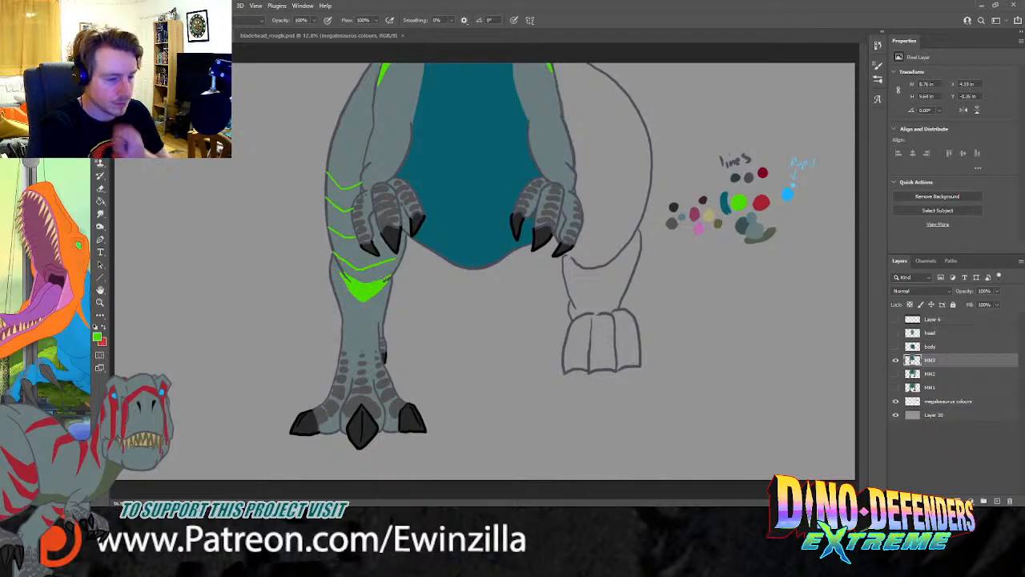
{"action": "left_click", "coordinate": [101, 214]}
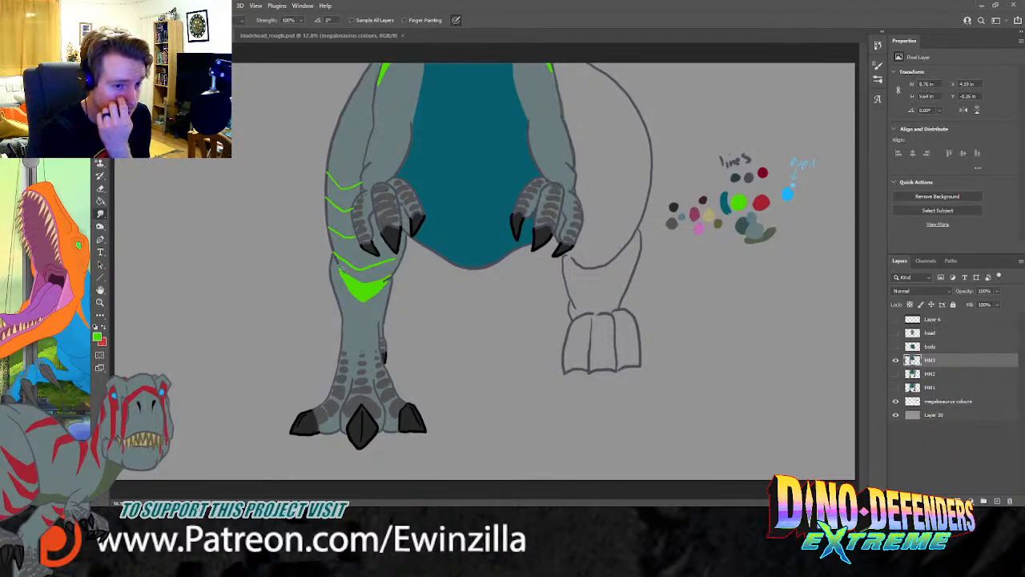
{"action": "left_click_drag", "start_coordinate": [340, 271], "coordinate": [362, 281]}
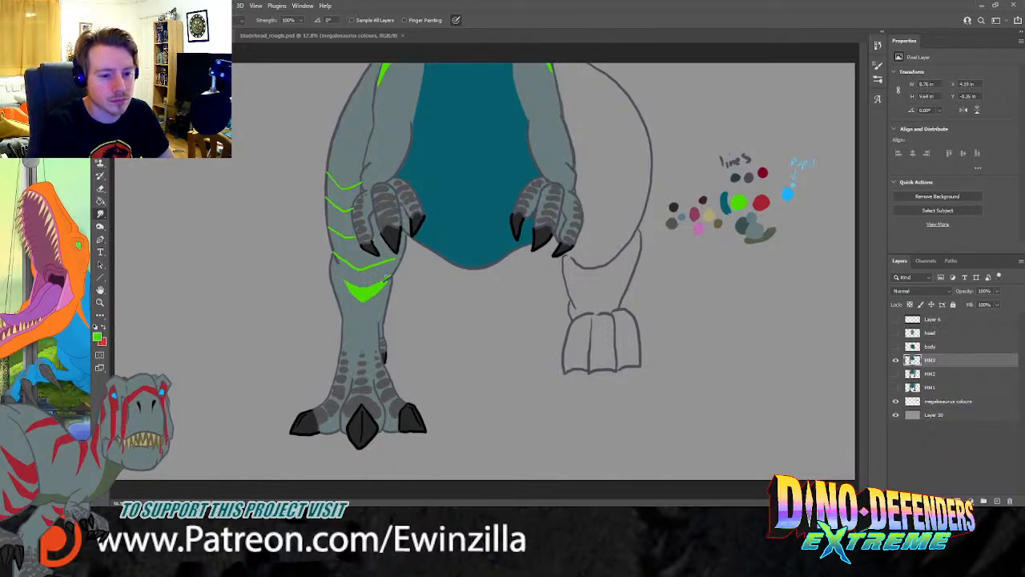
{"action": "mouse_move", "coordinate": [379, 281]}
{"action": "left_mouse_down"}
{"action": "mouse_move", "coordinate": [343, 278]}
{"action": "mouse_move", "coordinate": [362, 288]}
{"action": "mouse_move", "coordinate": [384, 280]}
{"action": "mouse_move", "coordinate": [373, 303]}
{"action": "mouse_move", "coordinate": [385, 285]}
{"action": "mouse_move", "coordinate": [366, 298]}
{"action": "mouse_move", "coordinate": [386, 284]}
{"action": "mouse_move", "coordinate": [363, 302]}
{"action": "left_mouse_up"}
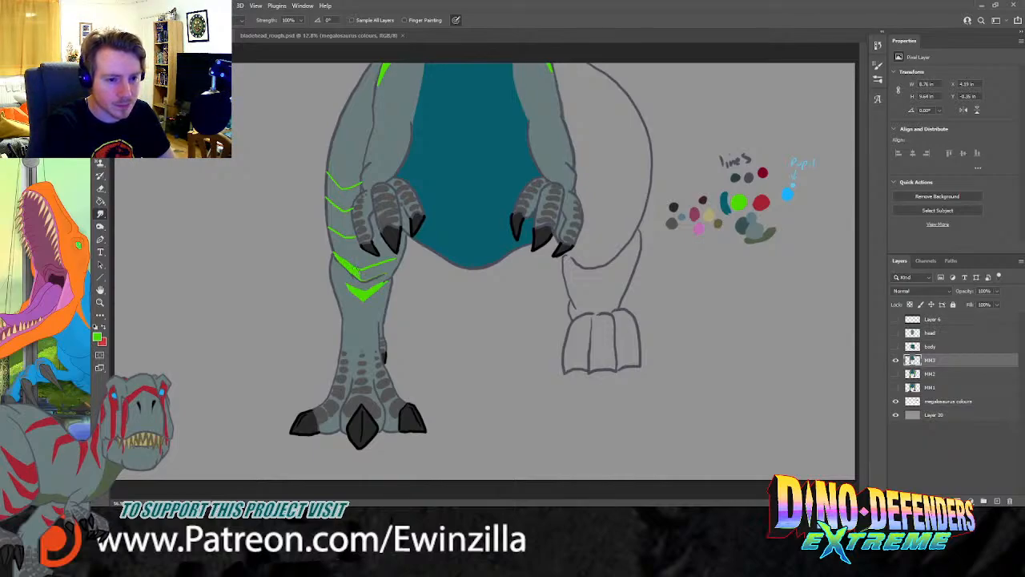
{"action": "mouse_move", "coordinate": [345, 262]}
{"action": "left_mouse_down"}
{"action": "mouse_move", "coordinate": [396, 261]}
{"action": "mouse_move", "coordinate": [361, 263]}
{"action": "mouse_move", "coordinate": [396, 258]}
{"action": "left_mouse_up"}
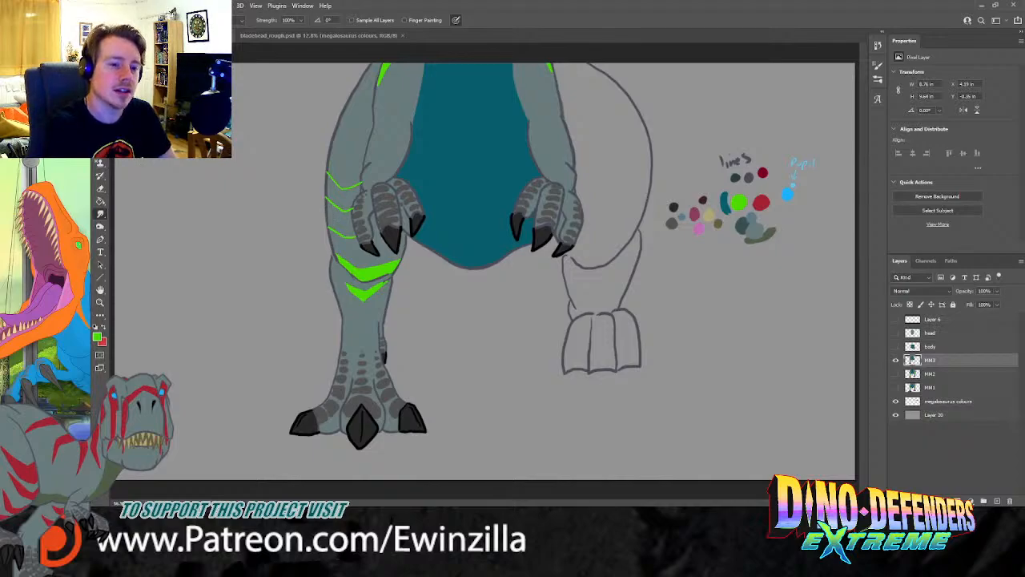
Step: Paint green between the second and third chevron edges on the left thigh and smudge the stripe's outer edge
{"action": "key", "text": "b"}
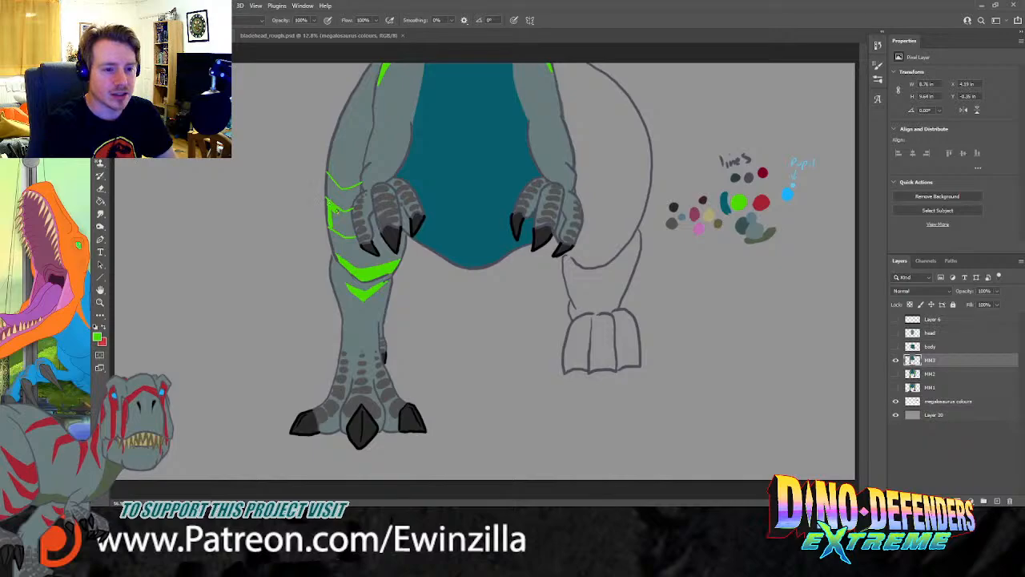
{"action": "mouse_move", "coordinate": [350, 210]}
{"action": "left_mouse_down"}
{"action": "mouse_move", "coordinate": [352, 231]}
{"action": "mouse_move", "coordinate": [374, 229]}
{"action": "mouse_move", "coordinate": [373, 217]}
{"action": "mouse_move", "coordinate": [375, 228]}
{"action": "mouse_move", "coordinate": [344, 229]}
{"action": "mouse_move", "coordinate": [339, 218]}
{"action": "mouse_move", "coordinate": [334, 228]}
{"action": "mouse_move", "coordinate": [350, 235]}
{"action": "left_mouse_up"}
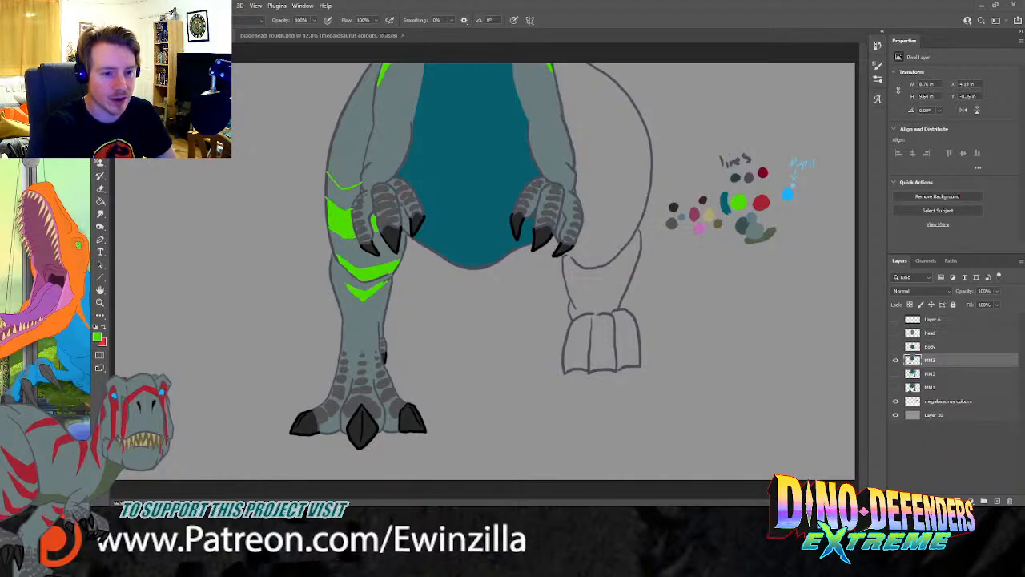
{"action": "key", "text": "r"}
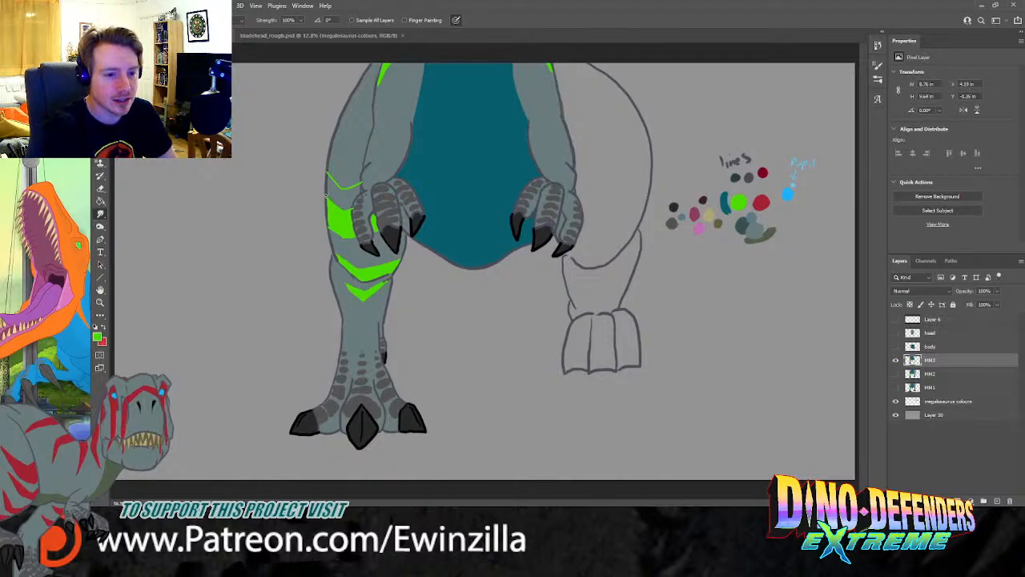
{"action": "left_click_drag", "start_coordinate": [326, 193], "coordinate": [327, 231]}
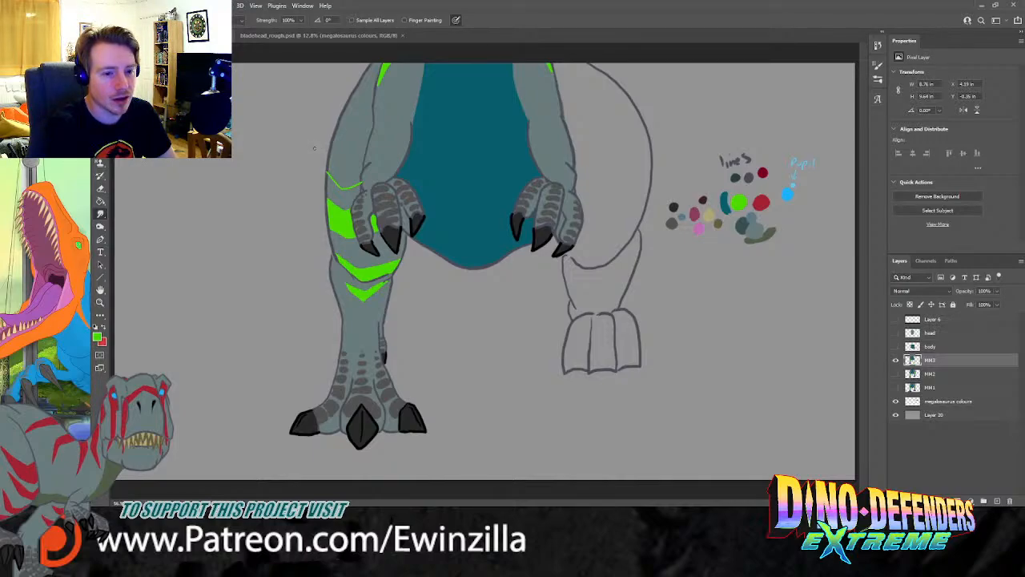
Step: Show MM2 and toggle MM3's visibility to compare the left leg's stripe placement between the two frames
{"action": "left_click", "coordinate": [897, 374]}
{"action": "left_click", "coordinate": [897, 364]}
{"action": "left_click", "coordinate": [897, 364]}
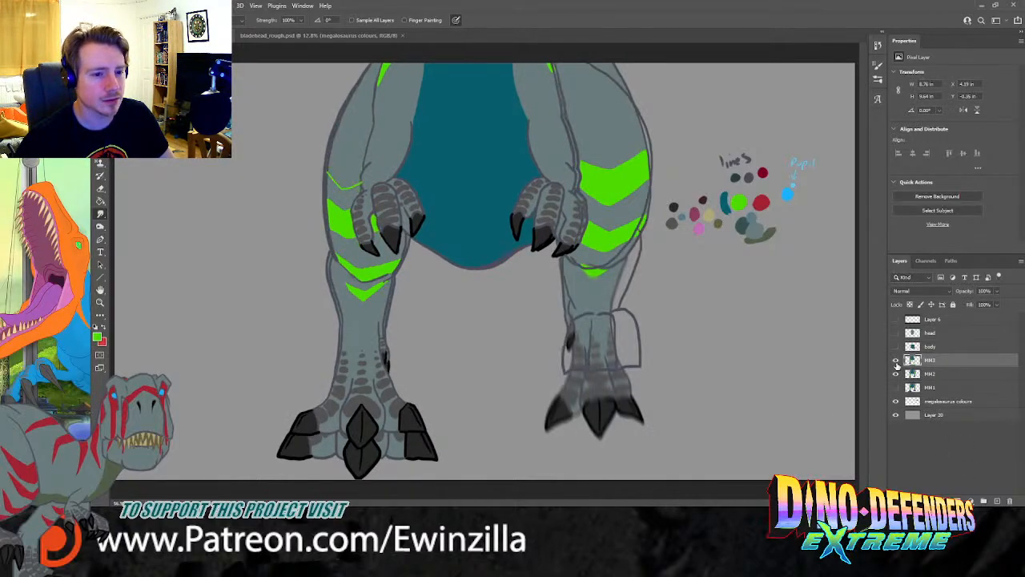
{"action": "left_click", "coordinate": [897, 364]}
{"action": "left_click", "coordinate": [898, 364]}
{"action": "left_click", "coordinate": [897, 364]}
{"action": "left_click", "coordinate": [898, 363]}
{"action": "left_click", "coordinate": [898, 364]}
{"action": "left_click", "coordinate": [897, 364]}
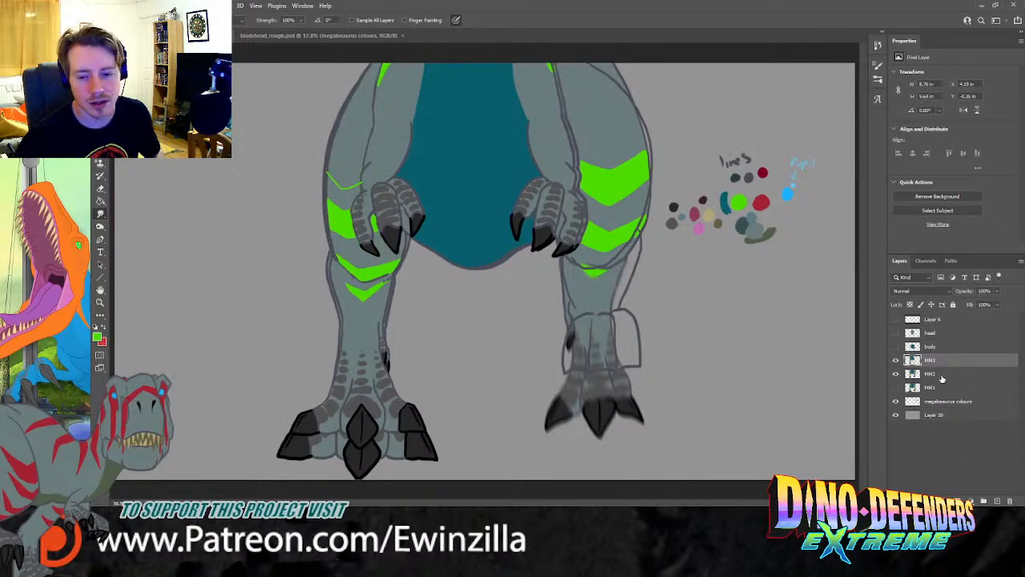
Step: Undo the green fills of the left thigh and knee stripes back to their chevron edge lines
{"action": "key", "text": "ctrl+z"}
{"action": "key", "text": "ctrl+z"}
{"action": "key", "text": "ctrl+z"}
{"action": "key", "text": "ctrl+z"}
{"action": "key", "text": "ctrl+z"}
{"action": "key", "text": "ctrl+z"}
{"action": "key", "text": "ctrl+z"}
{"action": "key", "text": "ctrl+z"}
{"action": "key", "text": "ctrl+z"}
{"action": "key", "text": "ctrl+z"}
{"action": "key", "text": "ctrl+z"}
{"action": "key", "text": "ctrl+z"}
{"action": "key", "text": "ctrl+z"}
{"action": "key", "text": "ctrl+z"}
{"action": "key", "text": "ctrl+z"}
{"action": "key", "text": "ctrl+z"}
{"action": "key", "text": "ctrl+z"}
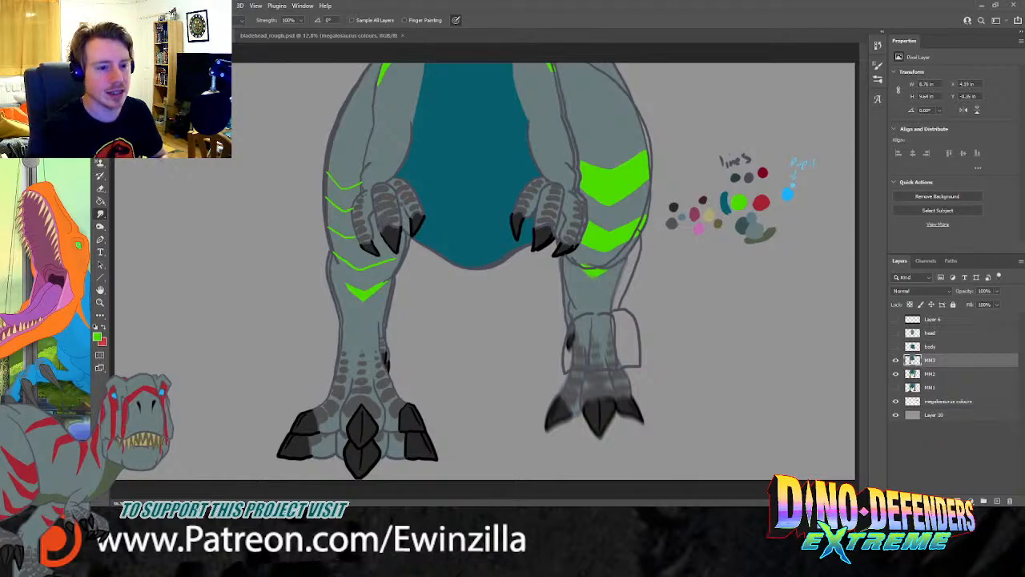
Step: Toggle MM2 and MM3 to recheck which chevron bands should be green, leaving only MM3 of the frames visible
{"action": "key", "text": "b"}
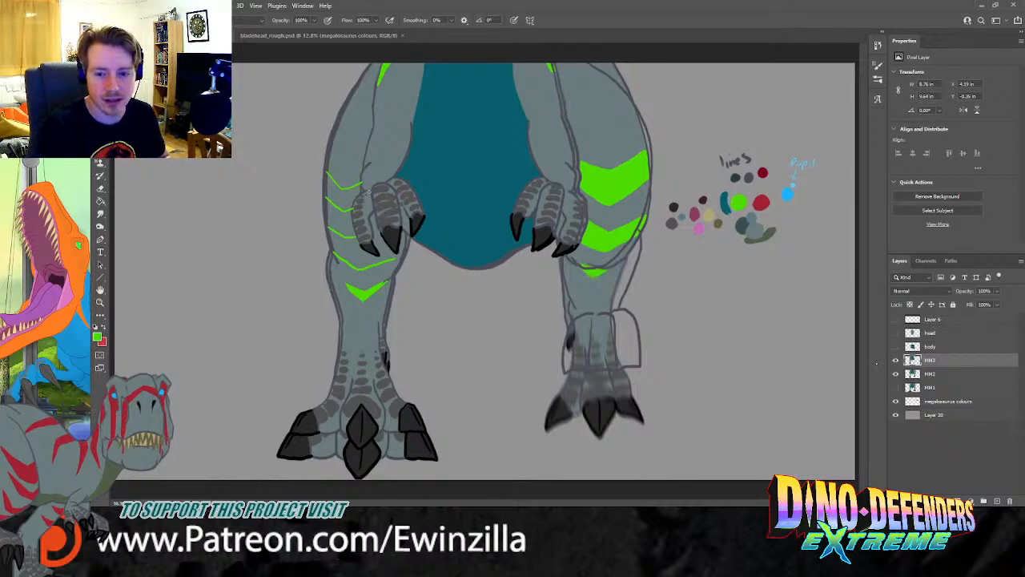
{"action": "left_click", "coordinate": [896, 375]}
{"action": "left_click", "coordinate": [897, 374]}
{"action": "left_click_drag", "start_coordinate": [897, 374], "coordinate": [897, 364]}
{"action": "left_click", "coordinate": [896, 363]}
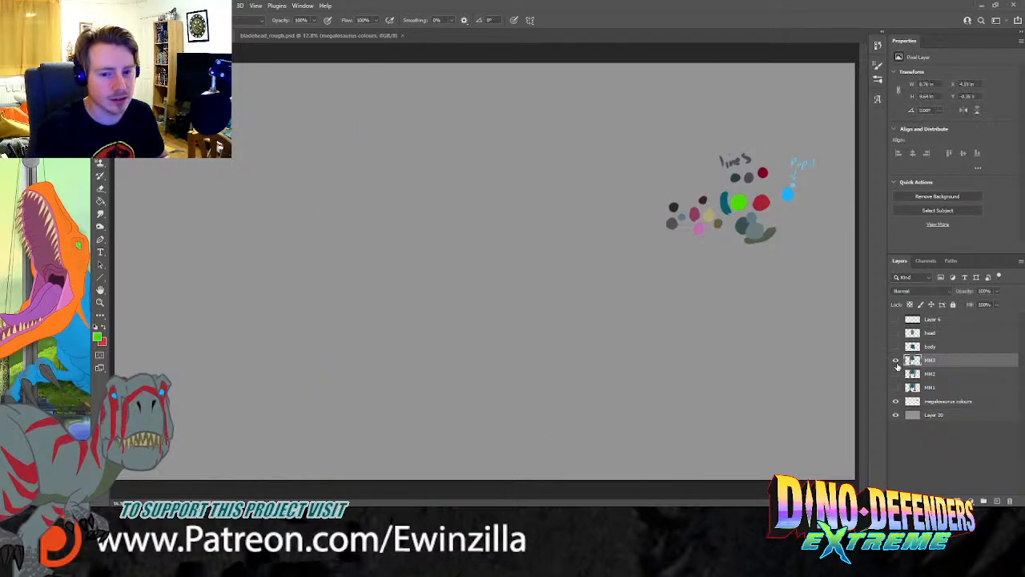
{"action": "left_click", "coordinate": [897, 375]}
{"action": "left_click", "coordinate": [896, 362]}
{"action": "left_click", "coordinate": [896, 362]}
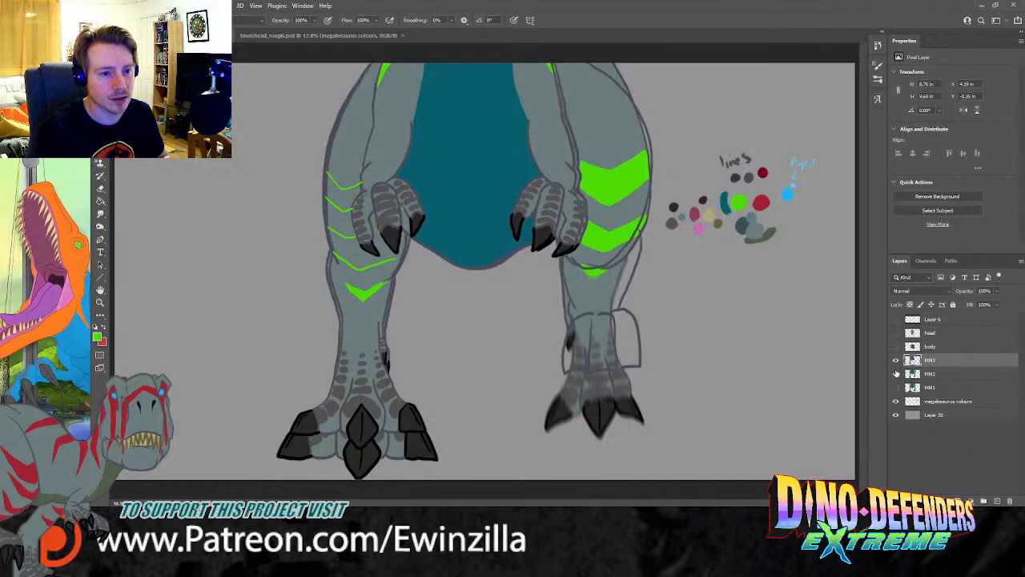
{"action": "left_click", "coordinate": [896, 374]}
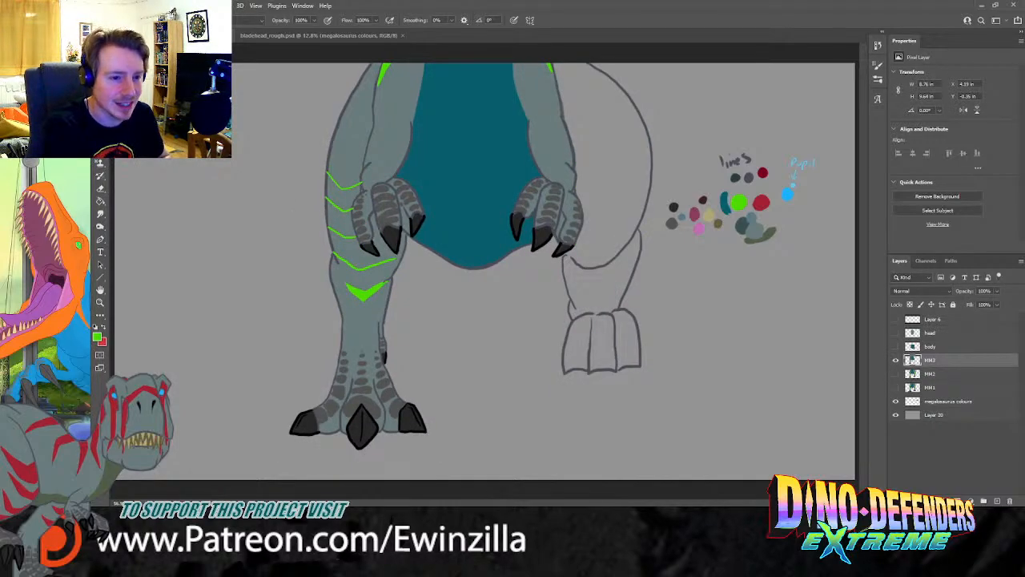
Step: Close the sides of the top two chevron edges on the left thigh, smudge the outer edge and fill the band green
{"action": "left_click_drag", "start_coordinate": [327, 173], "coordinate": [328, 197]}
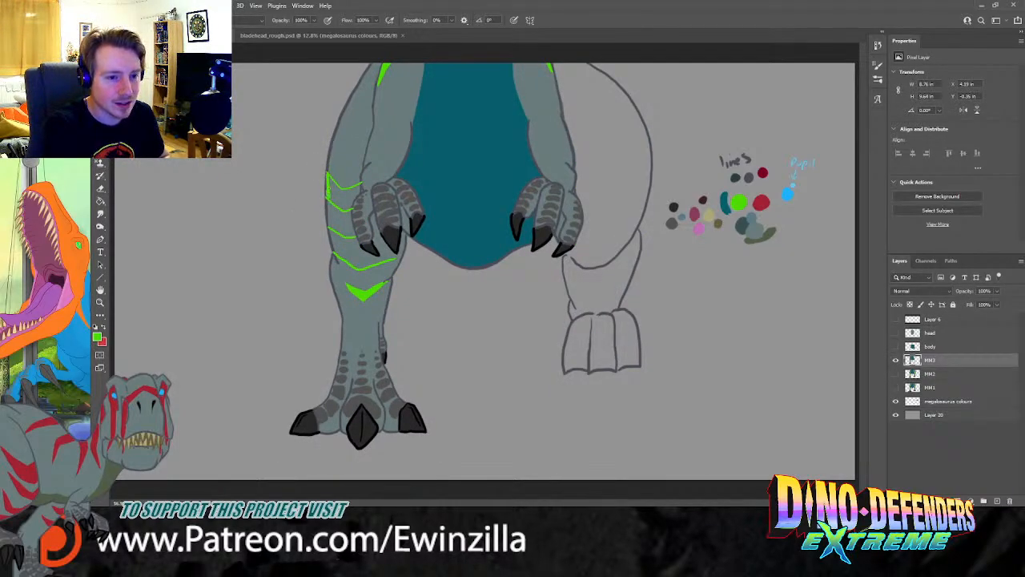
{"action": "left_click", "coordinate": [100, 214]}
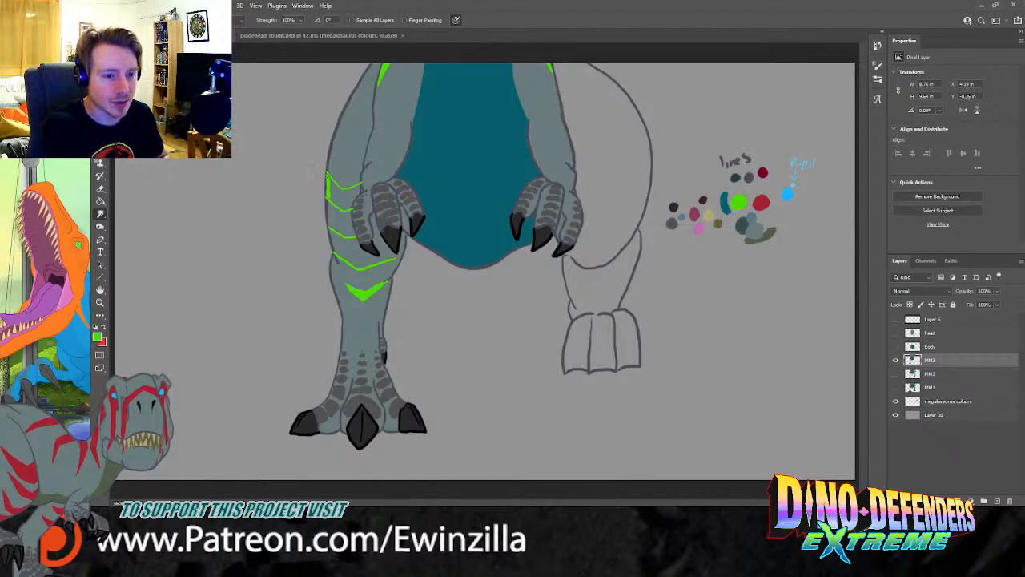
{"action": "left_click_drag", "start_coordinate": [327, 171], "coordinate": [328, 198]}
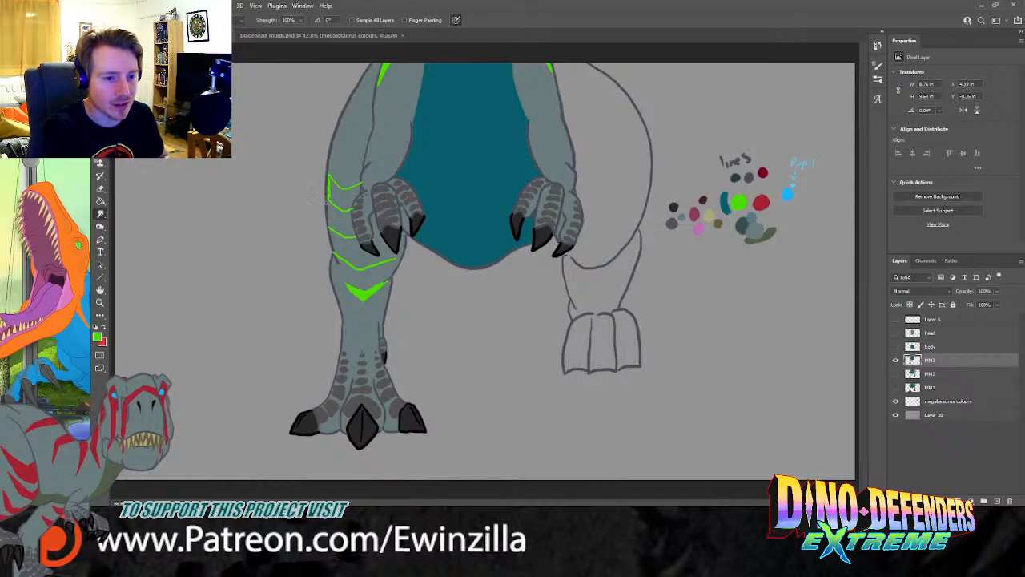
{"action": "key", "text": "b"}
{"action": "key", "text": "r"}
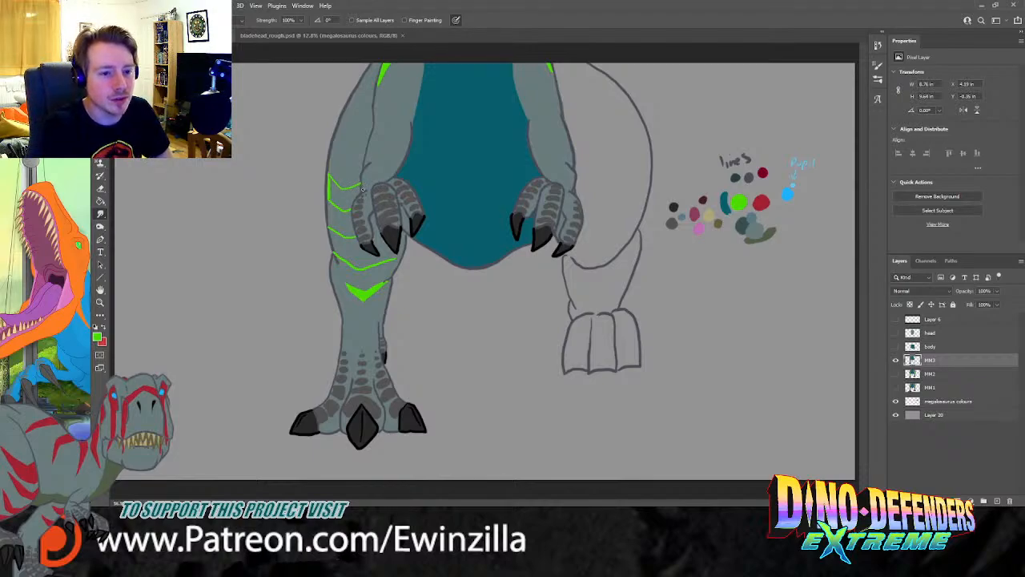
{"action": "key", "text": "b"}
{"action": "left_click_drag", "start_coordinate": [356, 189], "coordinate": [357, 189]}
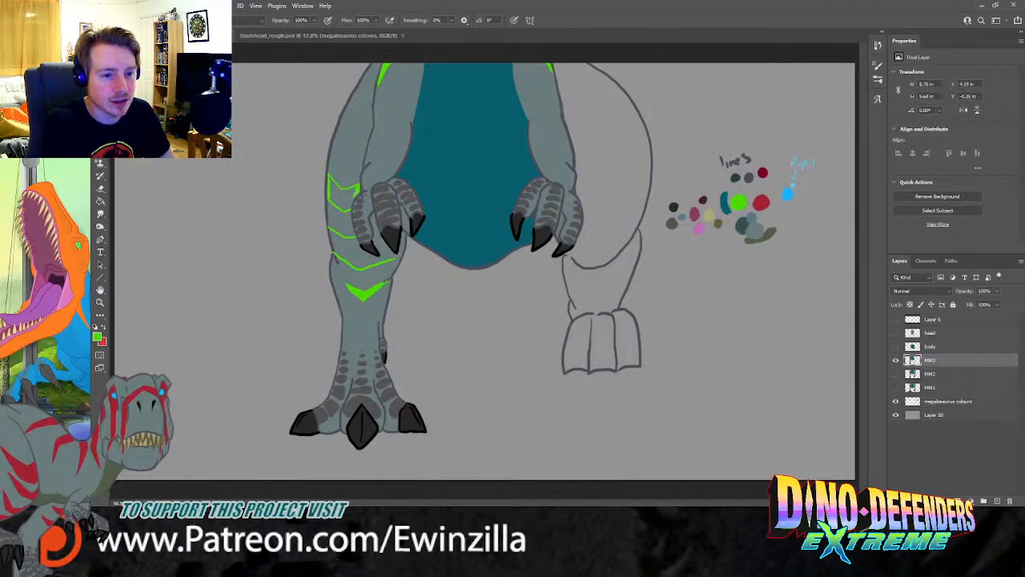
{"action": "mouse_move", "coordinate": [350, 207]}
{"action": "left_mouse_down"}
{"action": "mouse_move", "coordinate": [335, 206]}
{"action": "mouse_move", "coordinate": [338, 190]}
{"action": "left_mouse_up"}
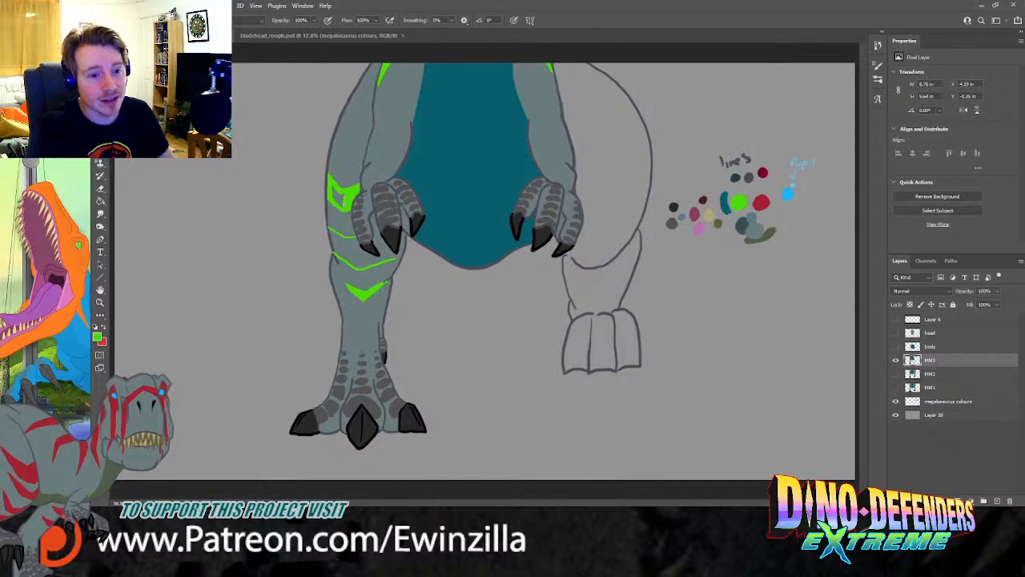
{"action": "left_click_drag", "start_coordinate": [342, 201], "coordinate": [335, 197]}
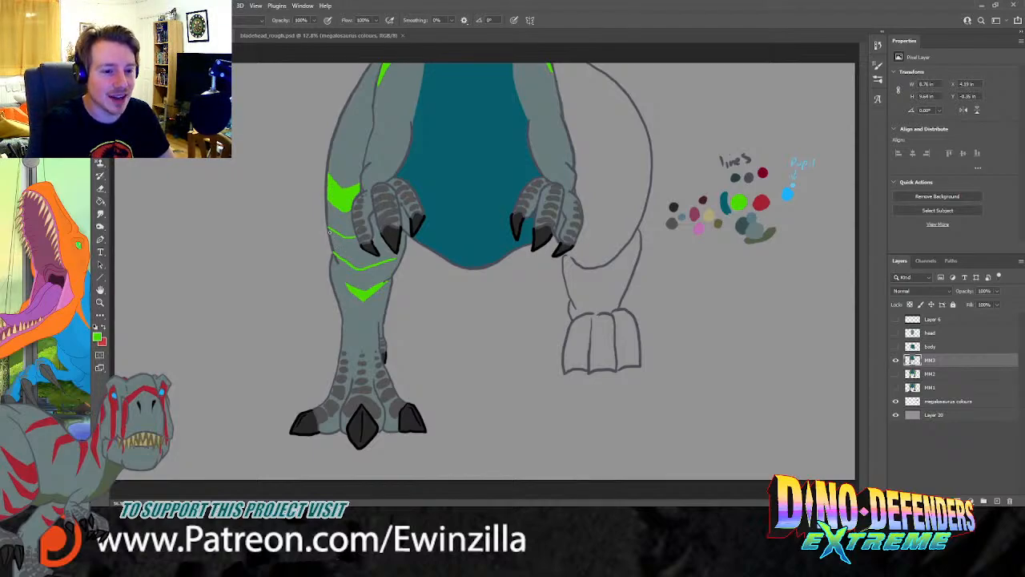
Step: Close both ends of the chevron band above the left knee and fill it green around the hand's claws
{"action": "left_click_drag", "start_coordinate": [330, 233], "coordinate": [335, 254]}
{"action": "key", "text": "ctrl+z"}
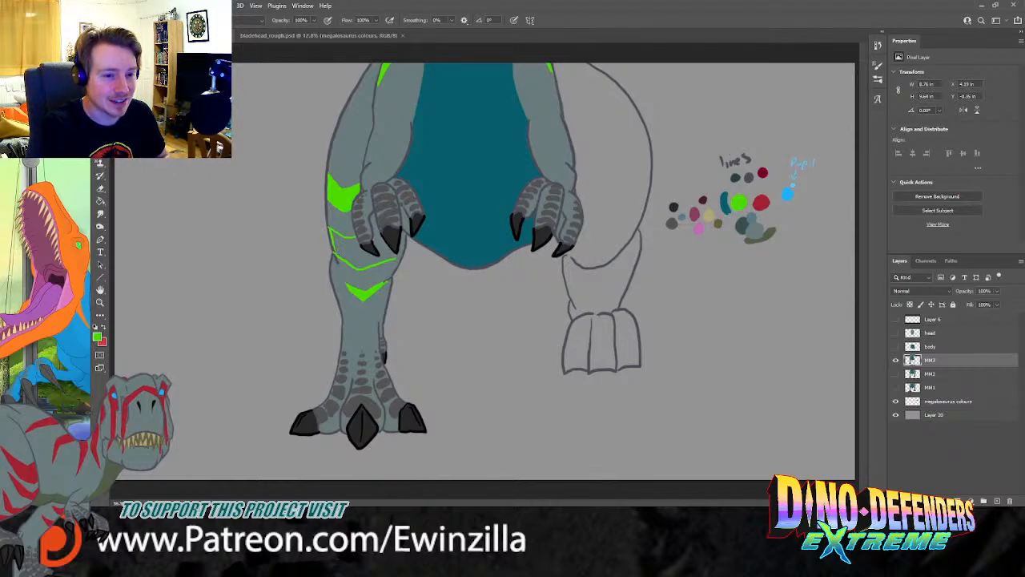
{"action": "left_click", "coordinate": [101, 214]}
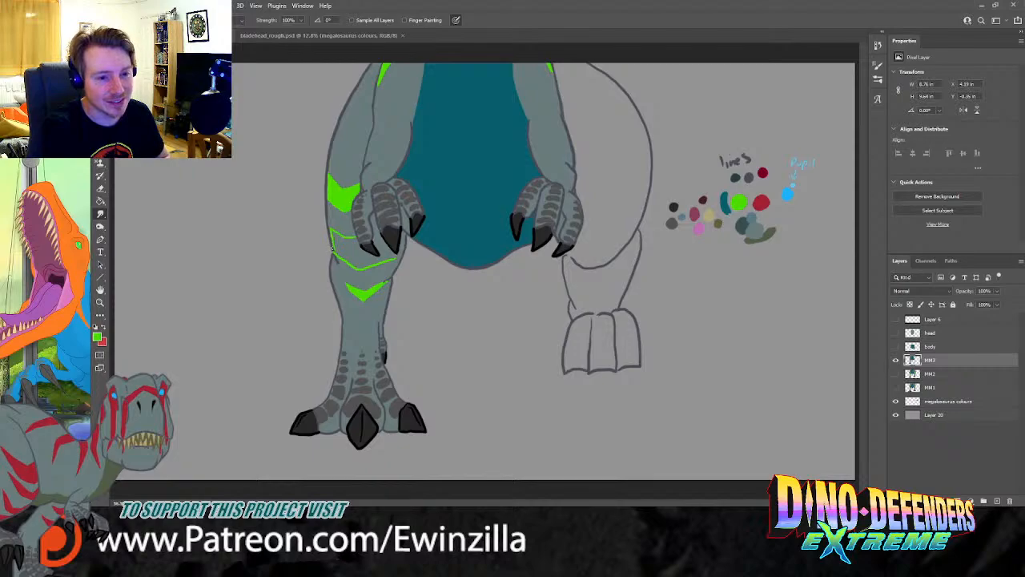
{"action": "left_click_drag", "start_coordinate": [333, 237], "coordinate": [334, 254]}
{"action": "key", "text": "b"}
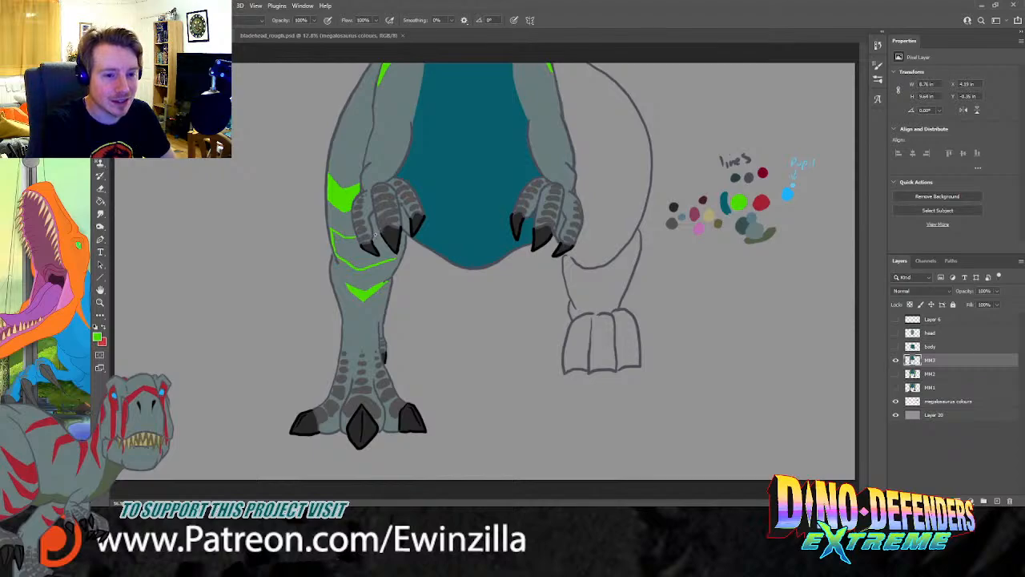
{"action": "left_click_drag", "start_coordinate": [405, 232], "coordinate": [401, 249]}
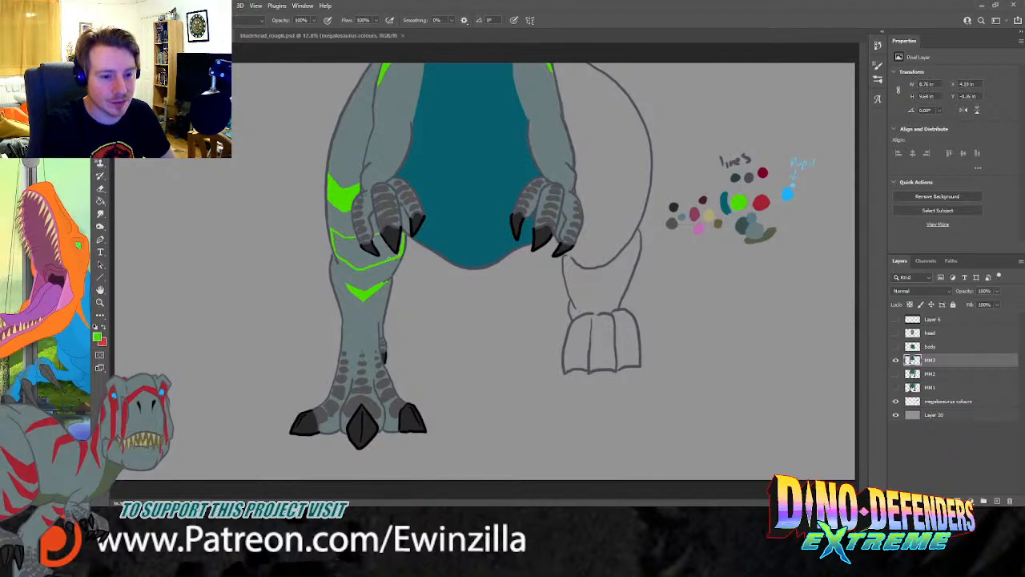
{"action": "left_click_drag", "start_coordinate": [376, 239], "coordinate": [385, 245]}
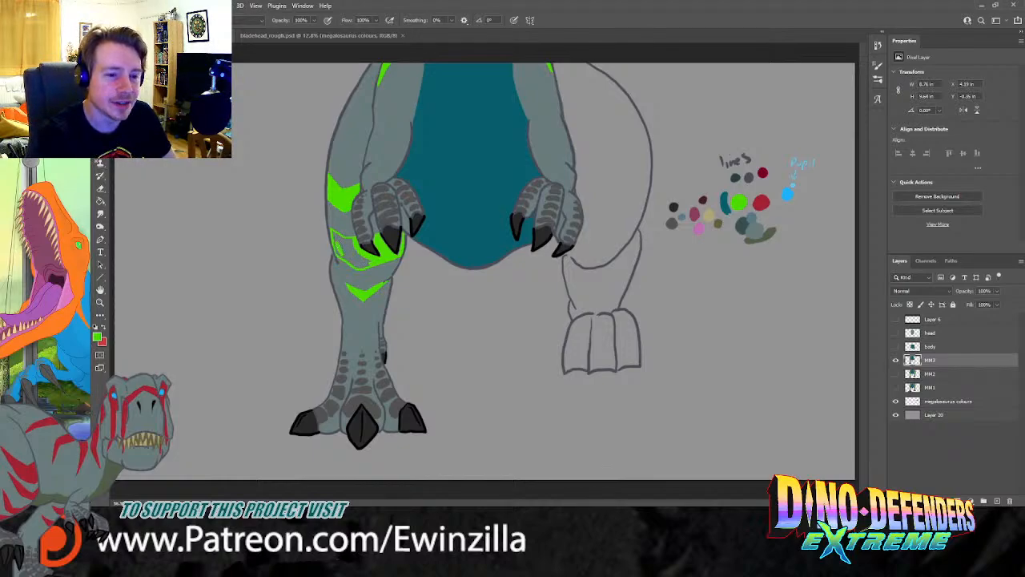
{"action": "left_click_drag", "start_coordinate": [337, 234], "coordinate": [356, 253]}
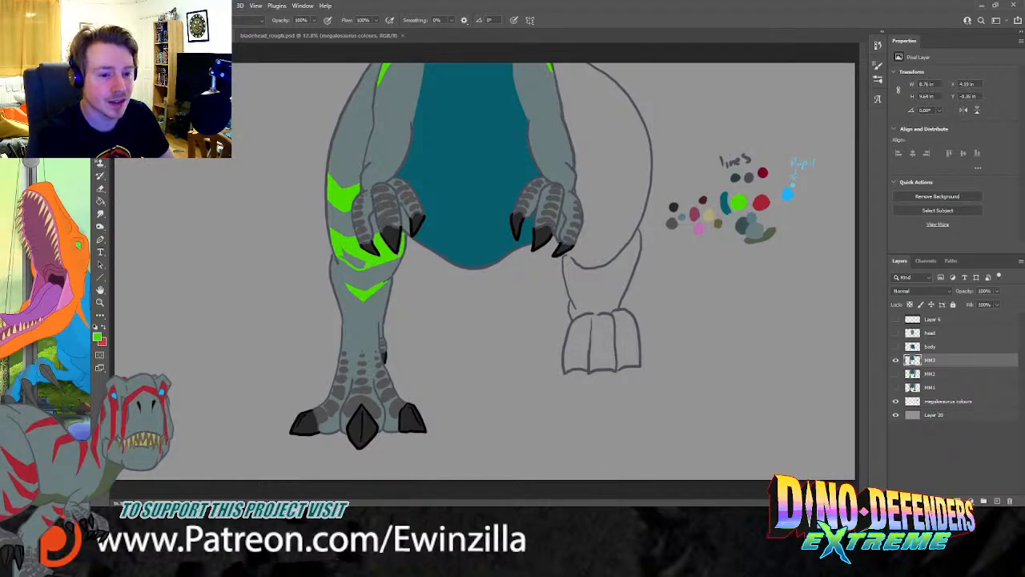
{"action": "mouse_move", "coordinate": [360, 266]}
{"action": "left_mouse_down"}
{"action": "mouse_move", "coordinate": [346, 254]}
{"action": "mouse_move", "coordinate": [356, 259]}
{"action": "left_mouse_up"}
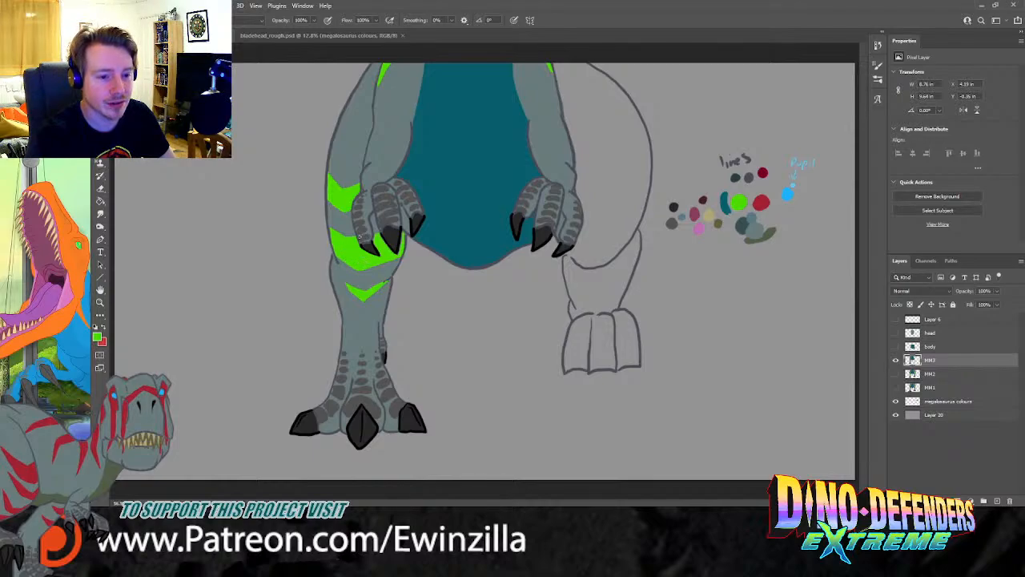
Step: Paint a thin green chevron below the knee stripe, smudge it into tapered ends, and compare the frame with MM2
{"action": "mouse_move", "coordinate": [336, 264]}
{"action": "left_mouse_down"}
{"action": "mouse_move", "coordinate": [387, 276]}
{"action": "mouse_move", "coordinate": [366, 272]}
{"action": "mouse_move", "coordinate": [363, 288]}
{"action": "mouse_move", "coordinate": [389, 276]}
{"action": "mouse_move", "coordinate": [361, 281]}
{"action": "mouse_move", "coordinate": [337, 266]}
{"action": "mouse_move", "coordinate": [360, 282]}
{"action": "mouse_move", "coordinate": [389, 273]}
{"action": "left_mouse_up"}
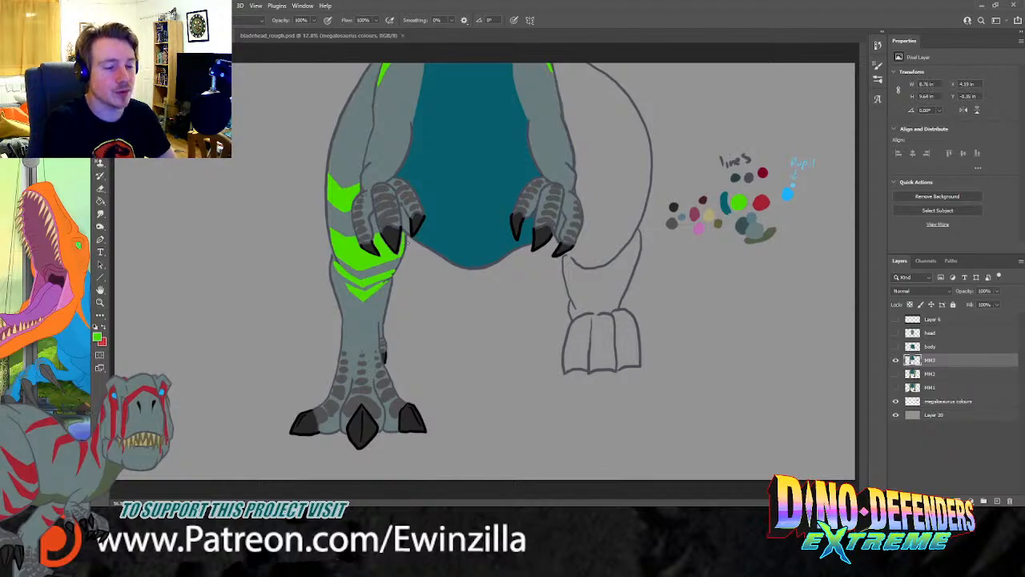
{"action": "left_click", "coordinate": [100, 214]}
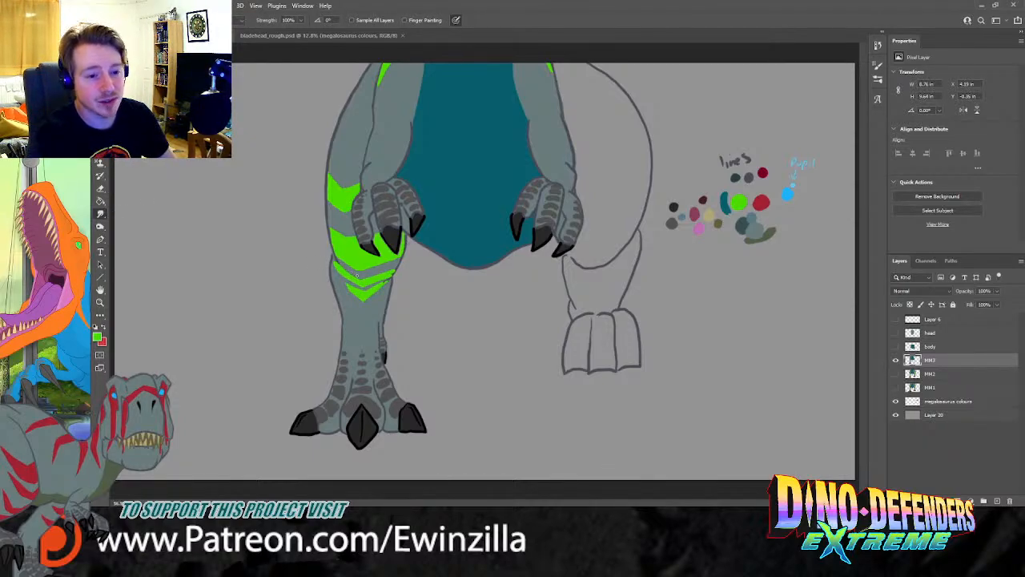
{"action": "mouse_move", "coordinate": [336, 269]}
{"action": "left_mouse_down"}
{"action": "mouse_move", "coordinate": [347, 280]}
{"action": "mouse_move", "coordinate": [334, 264]}
{"action": "left_mouse_up"}
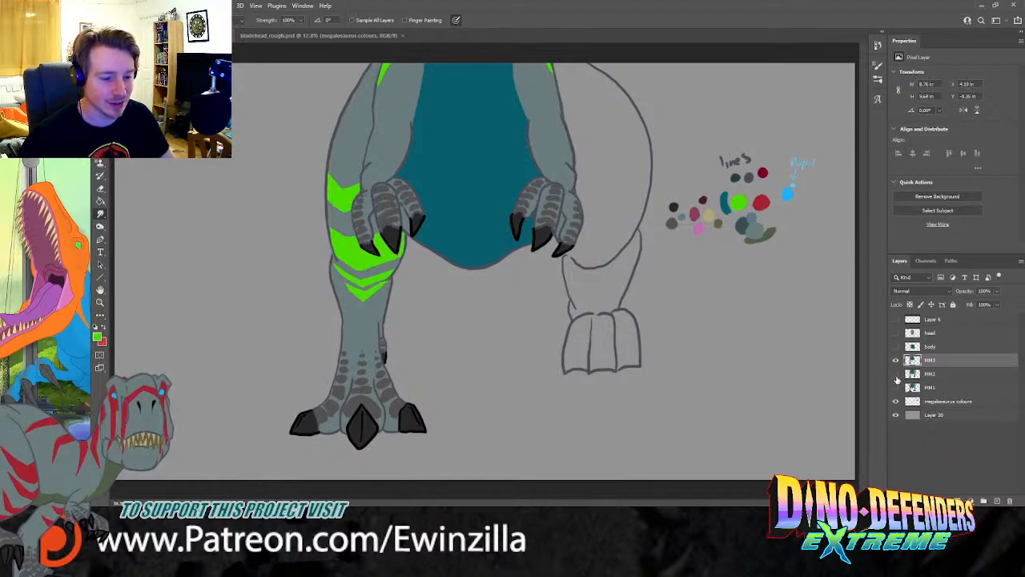
{"action": "left_click", "coordinate": [897, 374]}
{"action": "left_click", "coordinate": [896, 374]}
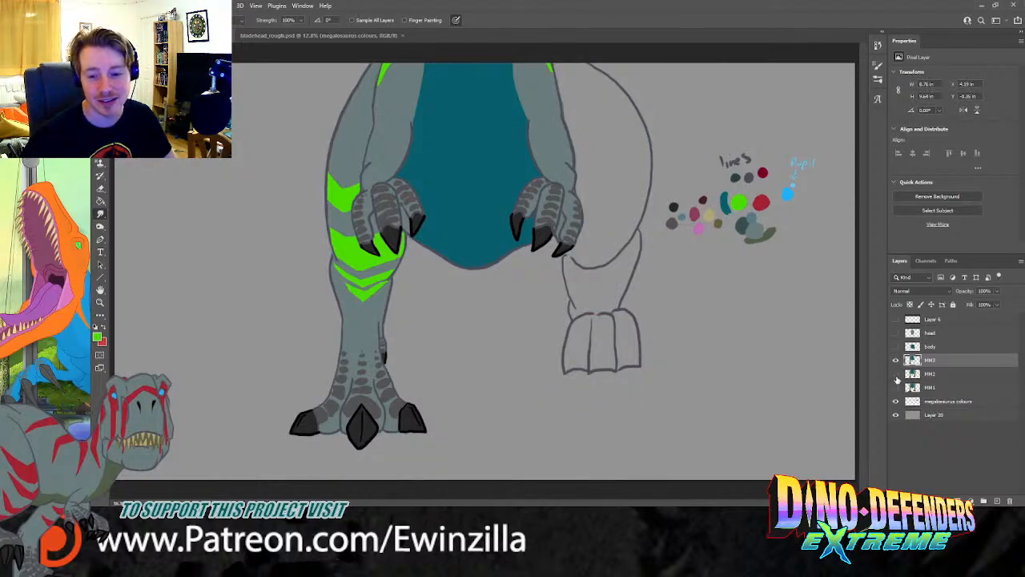
{"action": "left_click", "coordinate": [897, 360]}
{"action": "left_click", "coordinate": [897, 360]}
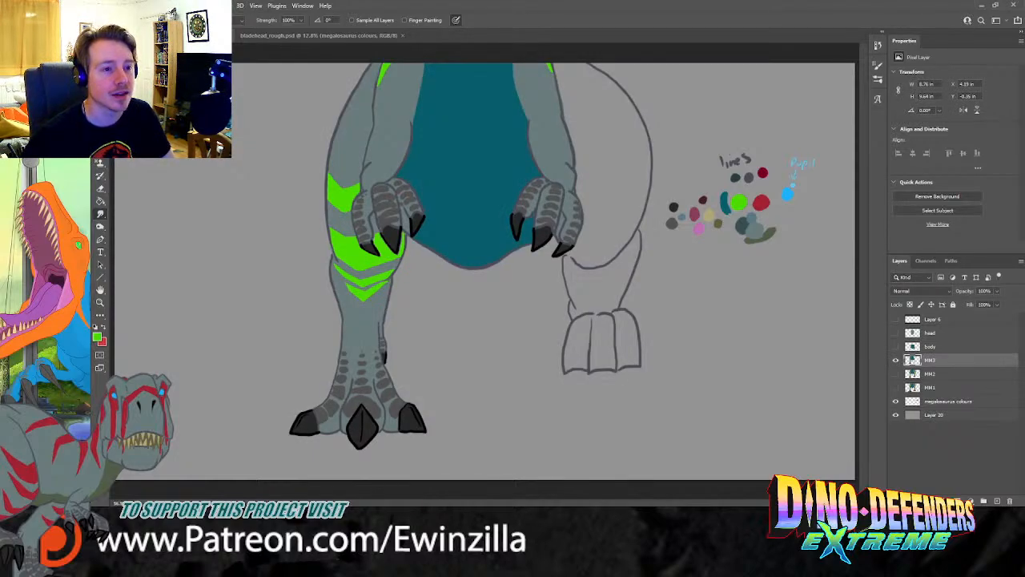
Step: Add a new layer and place it directly beneath MM3
{"action": "key", "text": "ctrl+shift+n"}
{"action": "key", "text": "Return"}
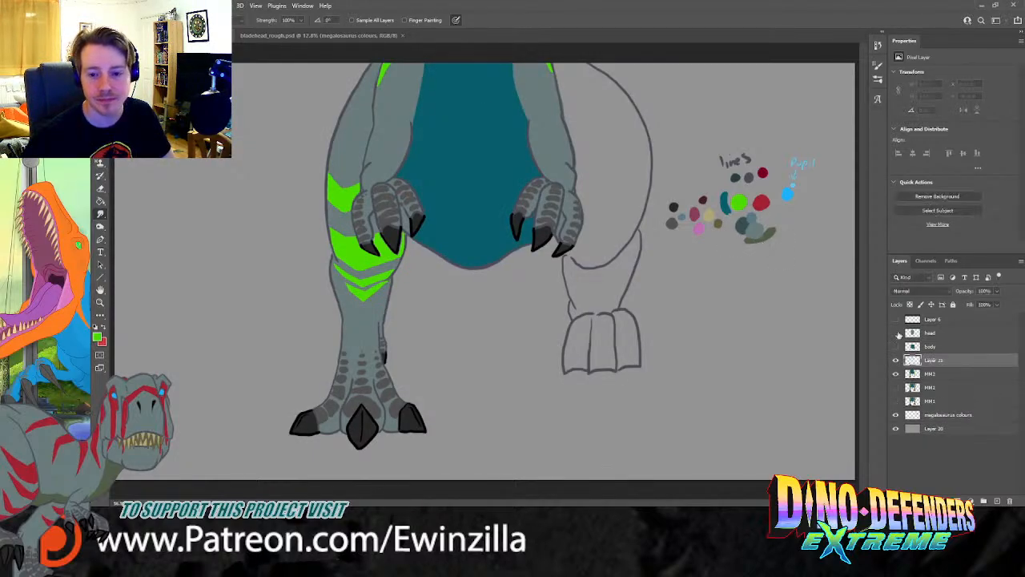
{"action": "key", "text": "ctrl+bracketleft"}
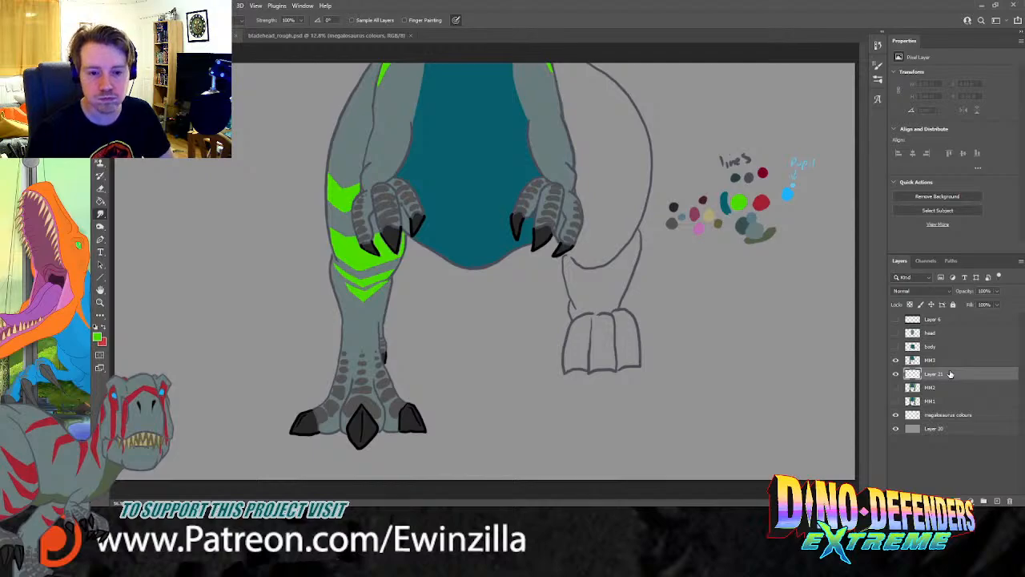
Step: Sample the grey-green skin colour and paint the raised right foot and lower leg on the new layer
{"action": "key", "text": "i"}
{"action": "left_click", "coordinate": [345, 123]}
{"action": "key", "text": "b"}
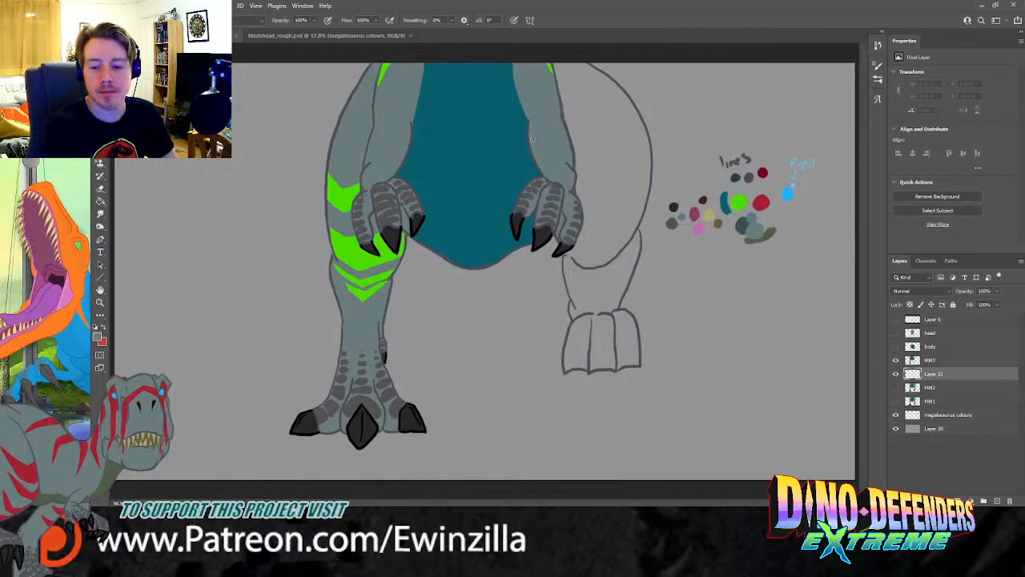
{"action": "mouse_move", "coordinate": [567, 278]}
{"action": "left_mouse_down"}
{"action": "mouse_move", "coordinate": [570, 252]}
{"action": "mouse_move", "coordinate": [571, 367]}
{"action": "mouse_move", "coordinate": [631, 362]}
{"action": "mouse_move", "coordinate": [629, 320]}
{"action": "mouse_move", "coordinate": [612, 311]}
{"action": "mouse_move", "coordinate": [635, 359]}
{"action": "left_mouse_up"}
{"action": "mouse_move", "coordinate": [618, 317]}
{"action": "left_mouse_down"}
{"action": "mouse_move", "coordinate": [631, 355]}
{"action": "mouse_move", "coordinate": [598, 359]}
{"action": "left_mouse_up"}
{"action": "mouse_move", "coordinate": [587, 305]}
{"action": "left_mouse_down"}
{"action": "mouse_move", "coordinate": [577, 363]}
{"action": "mouse_move", "coordinate": [574, 351]}
{"action": "left_mouse_up"}
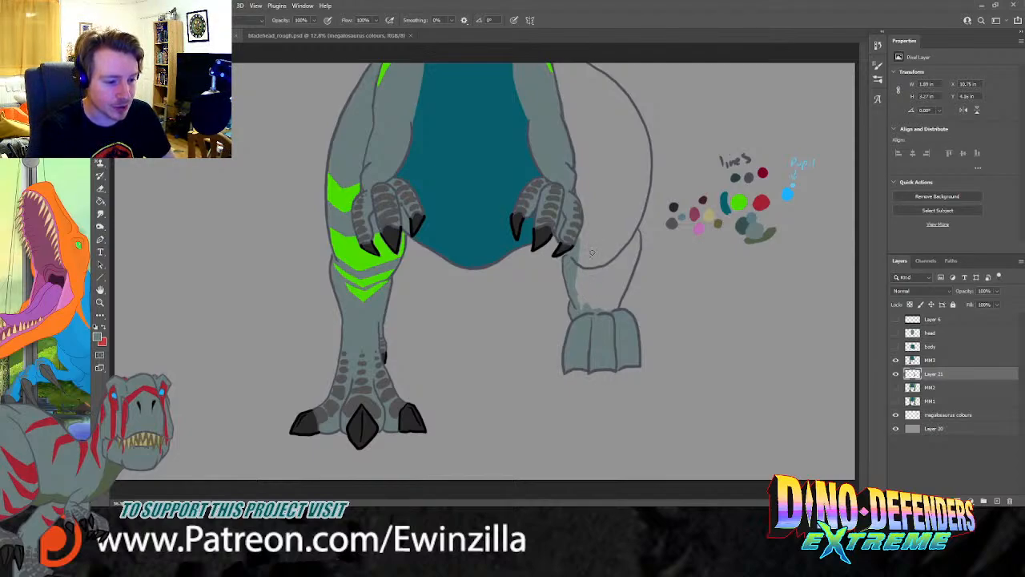
{"action": "mouse_move", "coordinate": [638, 253]}
{"action": "left_mouse_down"}
{"action": "mouse_move", "coordinate": [632, 231]}
{"action": "mouse_move", "coordinate": [621, 295]}
{"action": "mouse_move", "coordinate": [617, 306]}
{"action": "mouse_move", "coordinate": [612, 277]}
{"action": "mouse_move", "coordinate": [604, 305]}
{"action": "mouse_move", "coordinate": [601, 240]}
{"action": "mouse_move", "coordinate": [591, 304]}
{"action": "mouse_move", "coordinate": [585, 222]}
{"action": "left_mouse_up"}
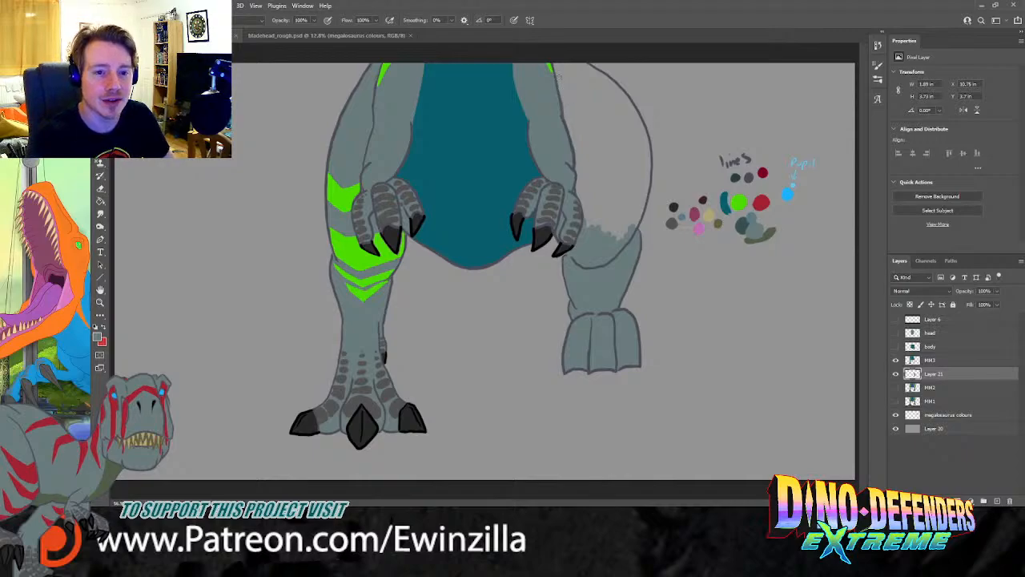
Step: Fill the right thigh with the same grey-green, working from its outline inward
{"action": "mouse_move", "coordinate": [559, 78]}
{"action": "left_mouse_down"}
{"action": "mouse_move", "coordinate": [600, 98]}
{"action": "mouse_move", "coordinate": [602, 84]}
{"action": "mouse_move", "coordinate": [617, 90]}
{"action": "mouse_move", "coordinate": [610, 82]}
{"action": "mouse_move", "coordinate": [648, 146]}
{"action": "mouse_move", "coordinate": [600, 83]}
{"action": "left_mouse_up"}
{"action": "mouse_move", "coordinate": [642, 141]}
{"action": "left_mouse_down"}
{"action": "mouse_move", "coordinate": [649, 178]}
{"action": "mouse_move", "coordinate": [637, 224]}
{"action": "mouse_move", "coordinate": [641, 168]}
{"action": "left_mouse_up"}
{"action": "mouse_move", "coordinate": [637, 221]}
{"action": "left_mouse_down"}
{"action": "mouse_move", "coordinate": [646, 149]}
{"action": "mouse_move", "coordinate": [641, 196]}
{"action": "left_mouse_up"}
{"action": "mouse_move", "coordinate": [565, 110]}
{"action": "left_mouse_down"}
{"action": "mouse_move", "coordinate": [587, 225]}
{"action": "mouse_move", "coordinate": [577, 174]}
{"action": "left_mouse_up"}
{"action": "mouse_move", "coordinate": [572, 127]}
{"action": "left_mouse_down"}
{"action": "mouse_move", "coordinate": [570, 150]}
{"action": "mouse_move", "coordinate": [563, 86]}
{"action": "mouse_move", "coordinate": [575, 120]}
{"action": "mouse_move", "coordinate": [579, 93]}
{"action": "left_mouse_up"}
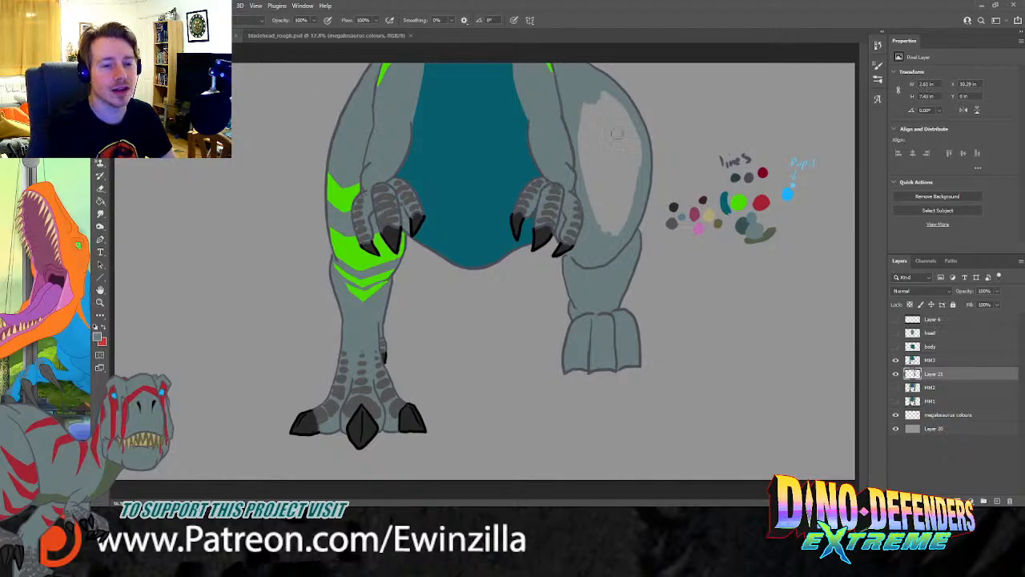
{"action": "mouse_move", "coordinate": [575, 128]}
{"action": "left_mouse_down"}
{"action": "mouse_move", "coordinate": [604, 235]}
{"action": "mouse_move", "coordinate": [586, 196]}
{"action": "mouse_move", "coordinate": [610, 230]}
{"action": "mouse_move", "coordinate": [627, 206]}
{"action": "mouse_move", "coordinate": [622, 226]}
{"action": "mouse_move", "coordinate": [636, 128]}
{"action": "mouse_move", "coordinate": [610, 95]}
{"action": "mouse_move", "coordinate": [639, 188]}
{"action": "mouse_move", "coordinate": [624, 138]}
{"action": "mouse_move", "coordinate": [592, 97]}
{"action": "mouse_move", "coordinate": [603, 150]}
{"action": "mouse_move", "coordinate": [585, 97]}
{"action": "mouse_move", "coordinate": [599, 192]}
{"action": "mouse_move", "coordinate": [582, 155]}
{"action": "mouse_move", "coordinate": [602, 121]}
{"action": "mouse_move", "coordinate": [620, 210]}
{"action": "mouse_move", "coordinate": [647, 176]}
{"action": "left_mouse_up"}
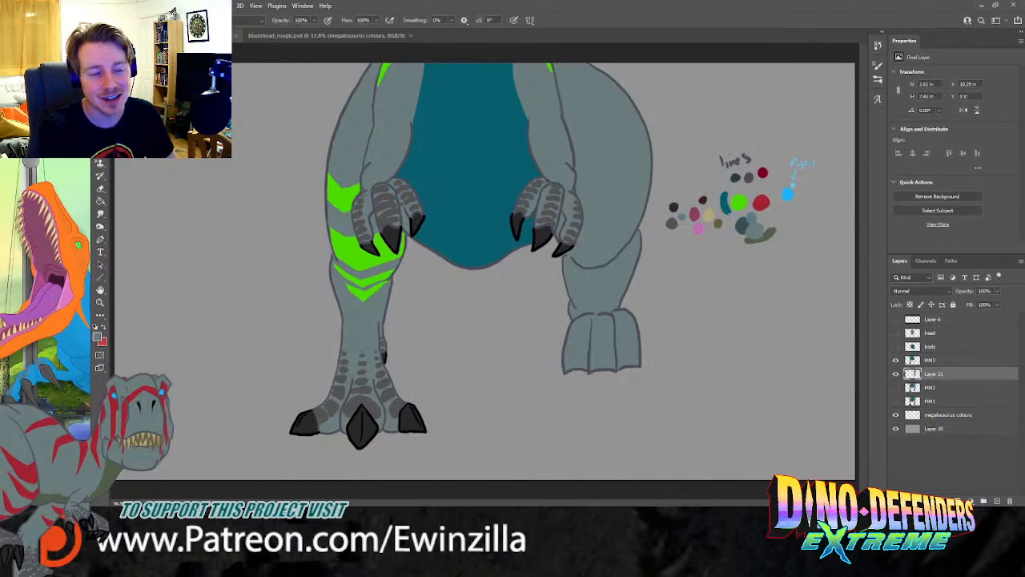
Step: Sample the stripe green, show MM2 as a guide and lower the new leg layer's opacity to about 41%
{"action": "left_click", "coordinate": [342, 195], "text": "alt"}
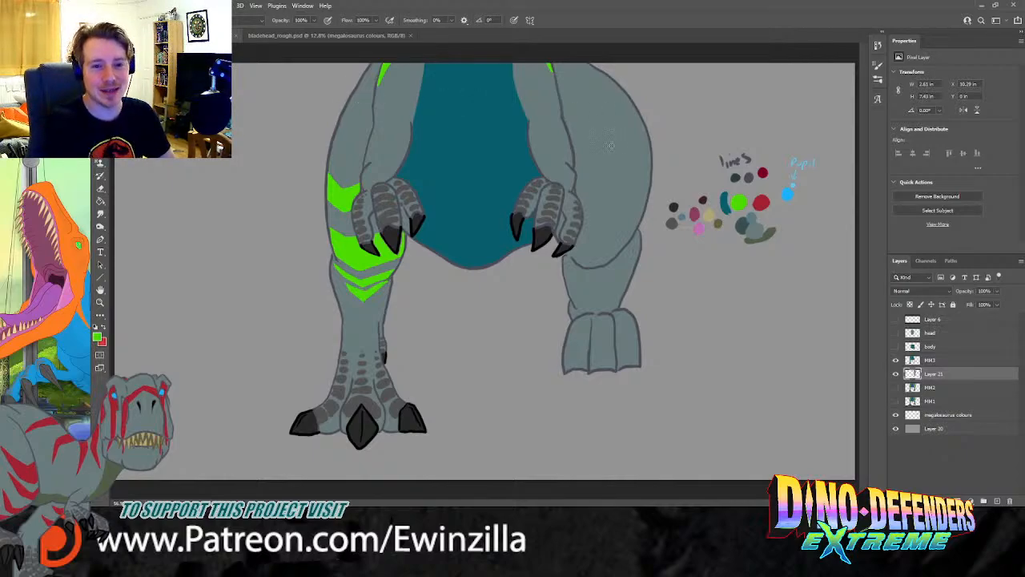
{"action": "left_click", "coordinate": [897, 387]}
{"action": "left_click", "coordinate": [896, 374]}
{"action": "left_click", "coordinate": [896, 374]}
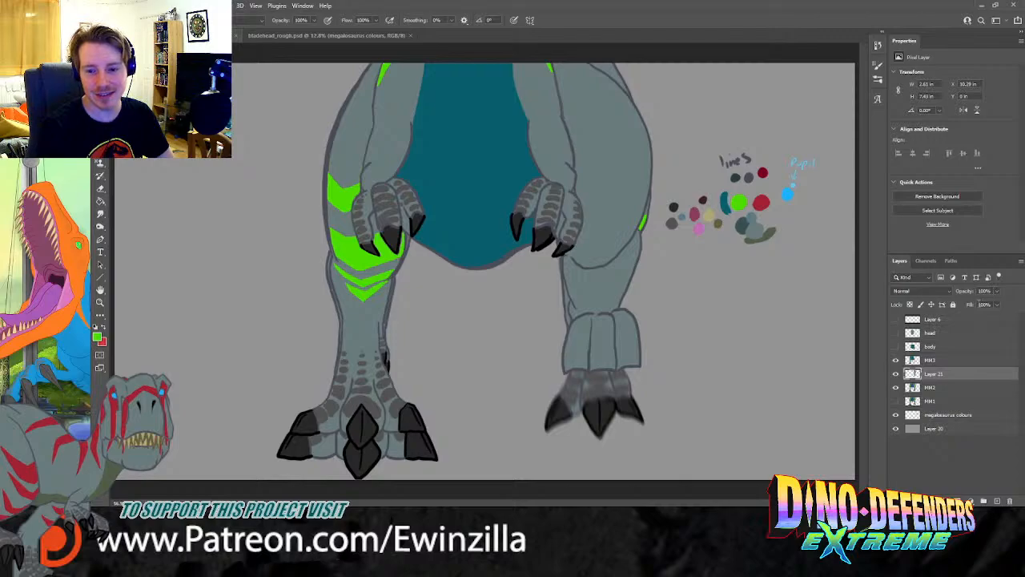
{"action": "left_click_drag", "start_coordinate": [997, 303], "coordinate": [975, 304]}
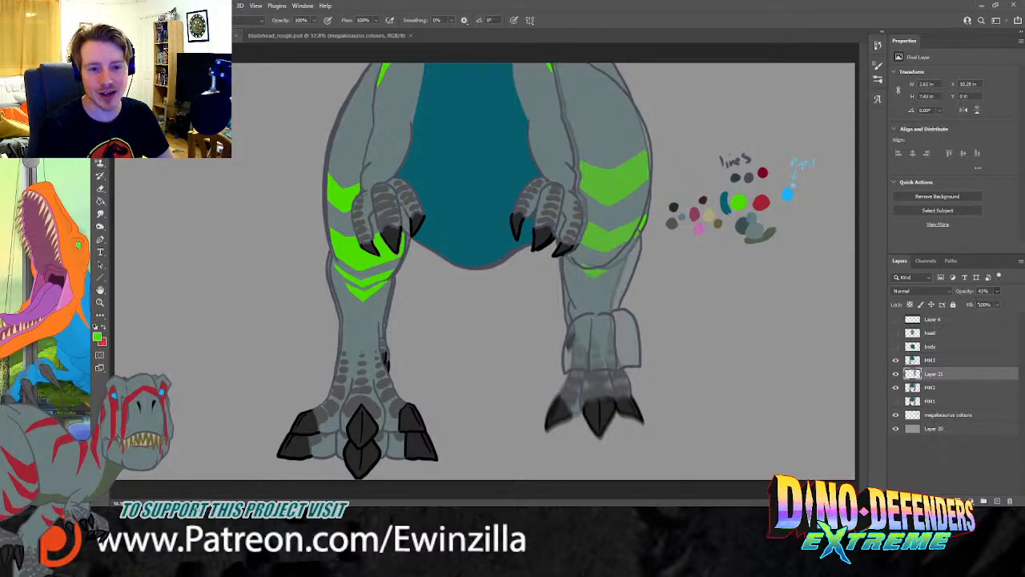
{"action": "left_click", "coordinate": [896, 374]}
{"action": "left_click", "coordinate": [897, 374]}
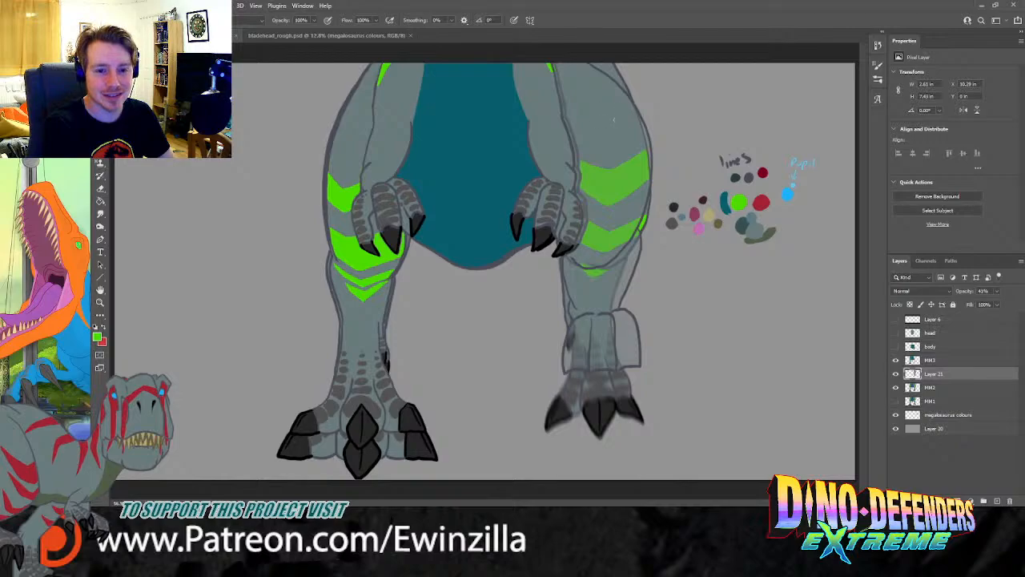
Step: Trace the green chevron edges down the right thigh, using MM2's stripes as reference, and colour the tip above the knee
{"action": "mouse_move", "coordinate": [635, 112]}
{"action": "left_mouse_down"}
{"action": "mouse_move", "coordinate": [570, 129]}
{"action": "mouse_move", "coordinate": [576, 149]}
{"action": "mouse_move", "coordinate": [607, 171]}
{"action": "mouse_move", "coordinate": [610, 160]}
{"action": "mouse_move", "coordinate": [575, 152]}
{"action": "mouse_move", "coordinate": [614, 171]}
{"action": "left_mouse_up"}
{"action": "key", "text": "ctrl+z"}
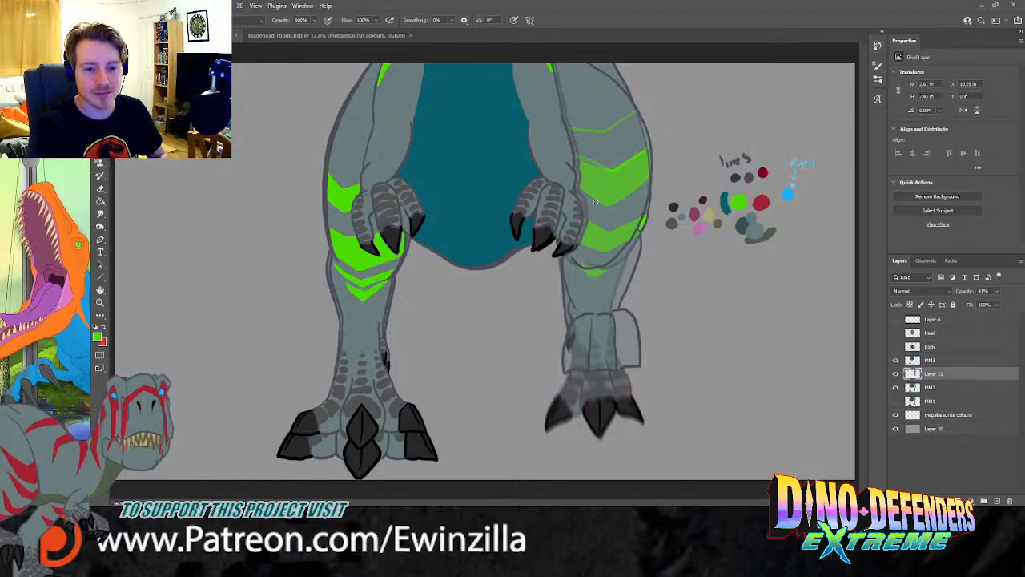
{"action": "left_click_drag", "start_coordinate": [582, 192], "coordinate": [613, 207]}
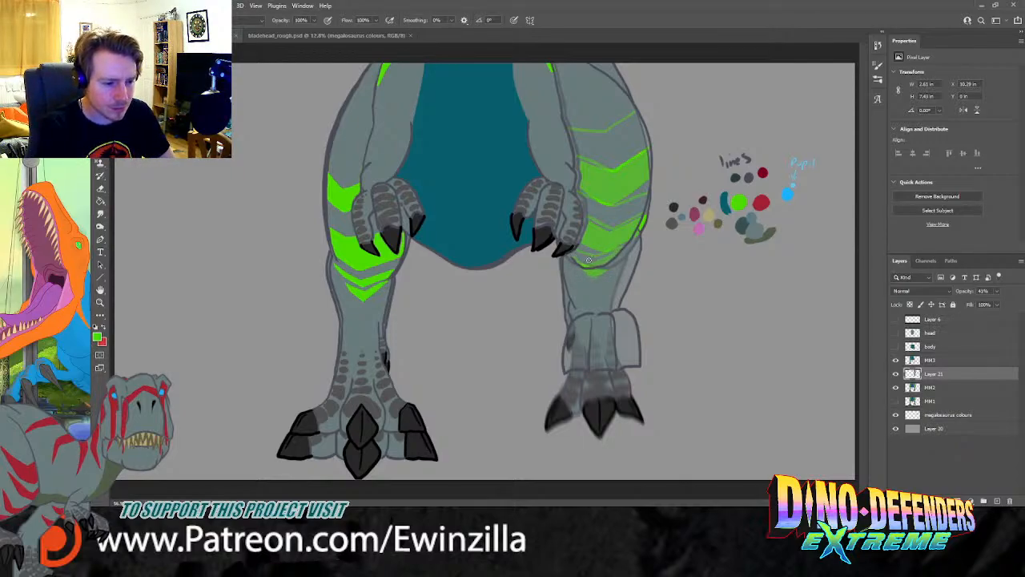
{"action": "left_click_drag", "start_coordinate": [574, 253], "coordinate": [587, 257]}
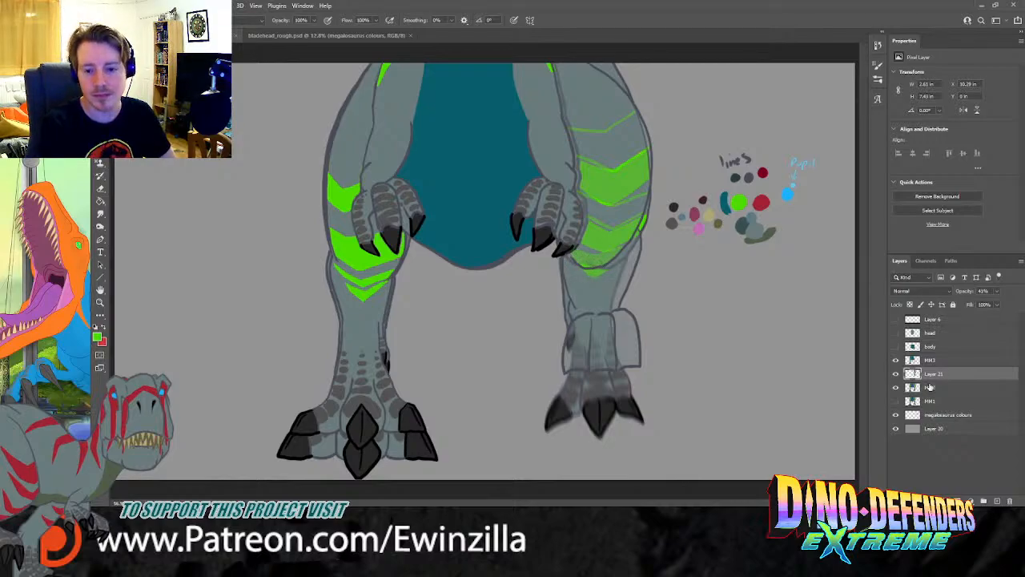
Step: Hide MM2, restore the leg layer to 100% opacity and fill the two chevron bands on the right thigh green
{"action": "left_click_drag", "start_coordinate": [895, 386], "coordinate": [896, 400]}
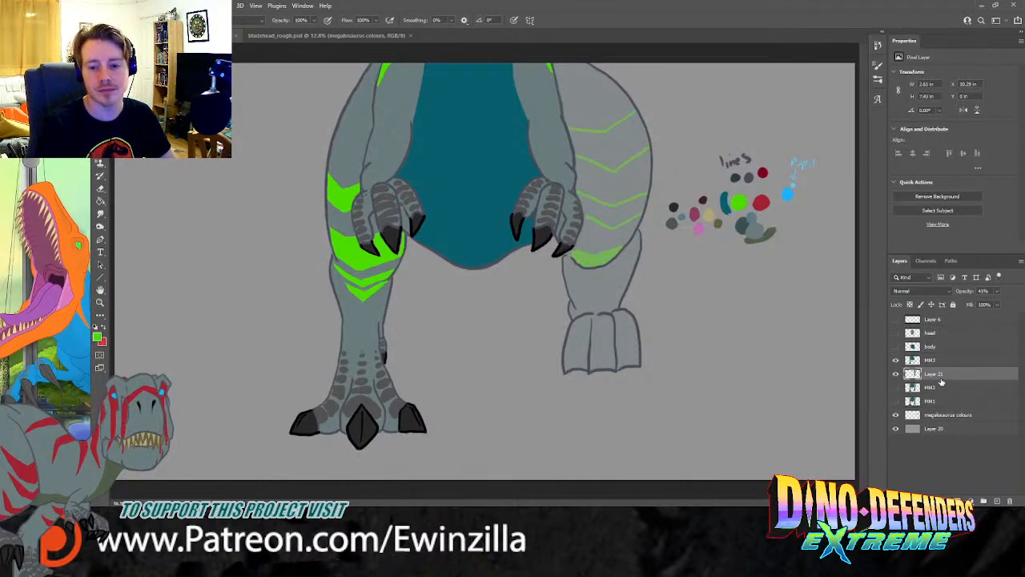
{"action": "left_click_drag", "start_coordinate": [971, 303], "coordinate": [999, 302]}
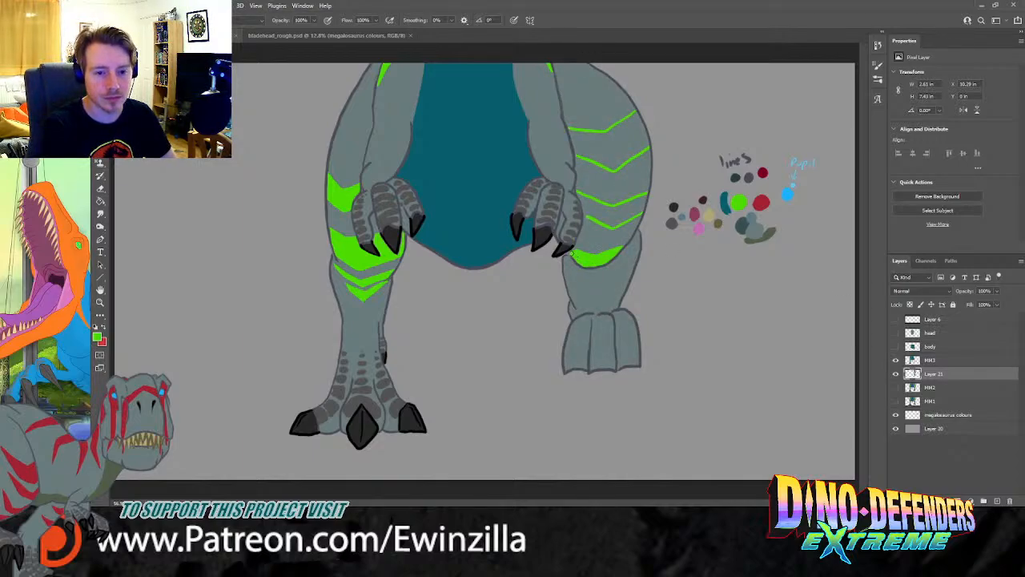
{"action": "mouse_move", "coordinate": [578, 195]}
{"action": "left_mouse_down"}
{"action": "mouse_move", "coordinate": [614, 225]}
{"action": "mouse_move", "coordinate": [643, 210]}
{"action": "mouse_move", "coordinate": [645, 196]}
{"action": "mouse_move", "coordinate": [613, 207]}
{"action": "mouse_move", "coordinate": [617, 215]}
{"action": "mouse_move", "coordinate": [638, 203]}
{"action": "left_mouse_up"}
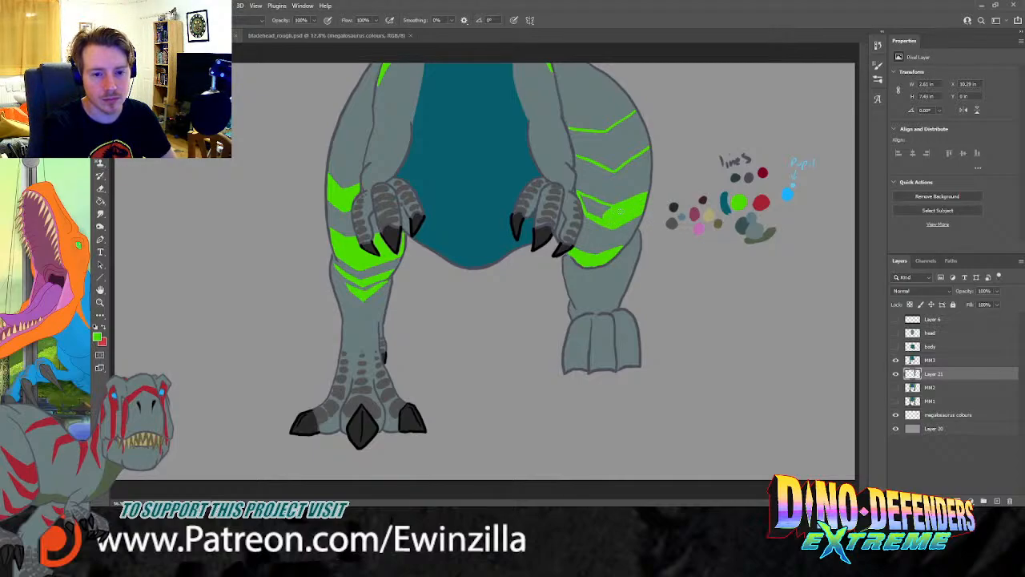
{"action": "left_click_drag", "start_coordinate": [597, 209], "coordinate": [584, 195]}
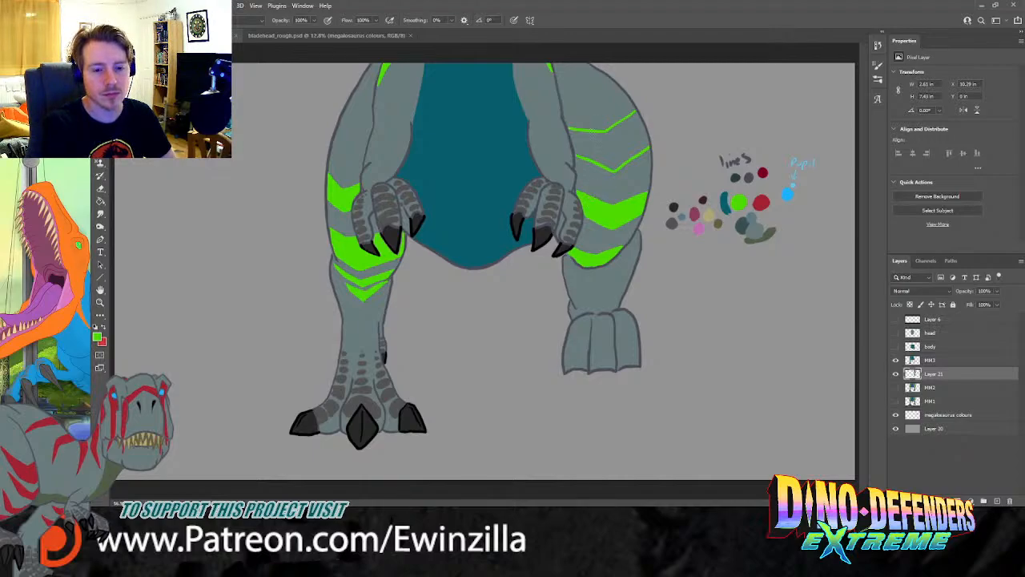
{"action": "mouse_move", "coordinate": [567, 130]}
{"action": "left_mouse_down"}
{"action": "mouse_move", "coordinate": [613, 168]}
{"action": "mouse_move", "coordinate": [604, 162]}
{"action": "mouse_move", "coordinate": [647, 147]}
{"action": "mouse_move", "coordinate": [636, 116]}
{"action": "mouse_move", "coordinate": [647, 142]}
{"action": "mouse_move", "coordinate": [634, 117]}
{"action": "mouse_move", "coordinate": [606, 136]}
{"action": "mouse_move", "coordinate": [611, 128]}
{"action": "mouse_move", "coordinate": [579, 130]}
{"action": "mouse_move", "coordinate": [580, 149]}
{"action": "mouse_move", "coordinate": [612, 141]}
{"action": "mouse_move", "coordinate": [606, 148]}
{"action": "mouse_move", "coordinate": [617, 150]}
{"action": "mouse_move", "coordinate": [637, 130]}
{"action": "mouse_move", "coordinate": [606, 138]}
{"action": "left_mouse_up"}
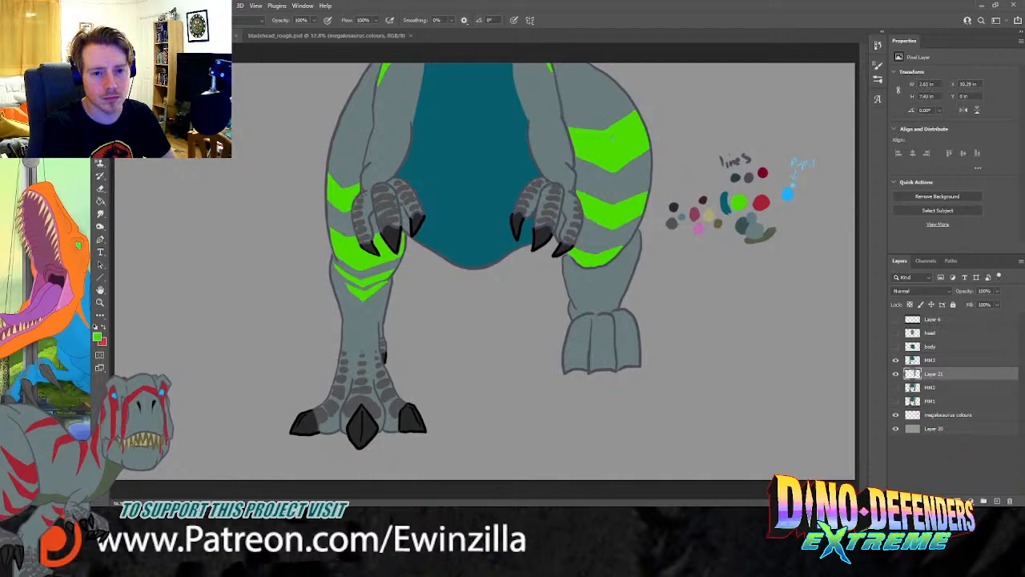
Step: Smudge the edges of the right thigh's lower chevrons and the green stripe above the knee to sharpen them
{"action": "key", "text": "r"}
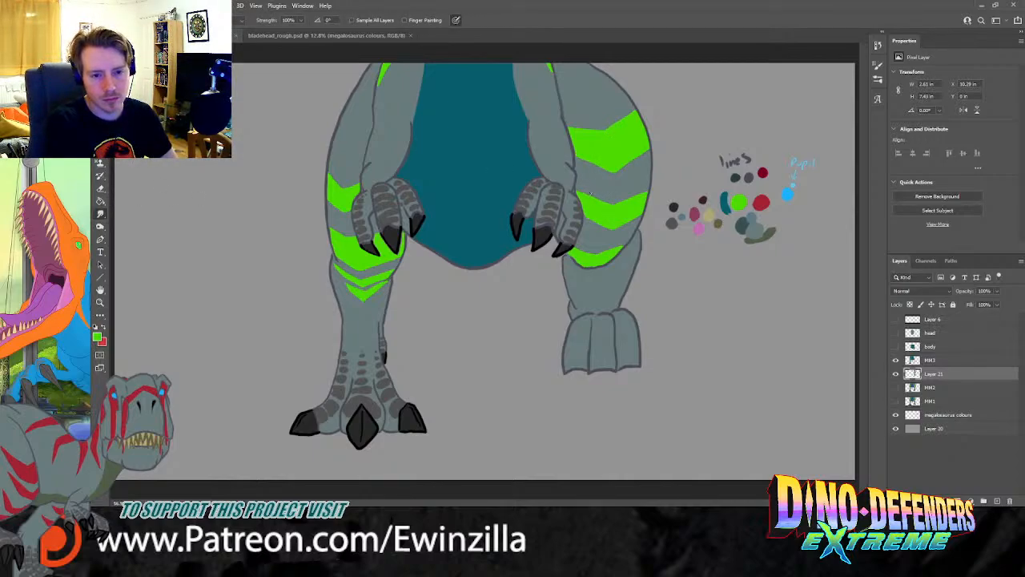
{"action": "left_click_drag", "start_coordinate": [584, 216], "coordinate": [620, 230]}
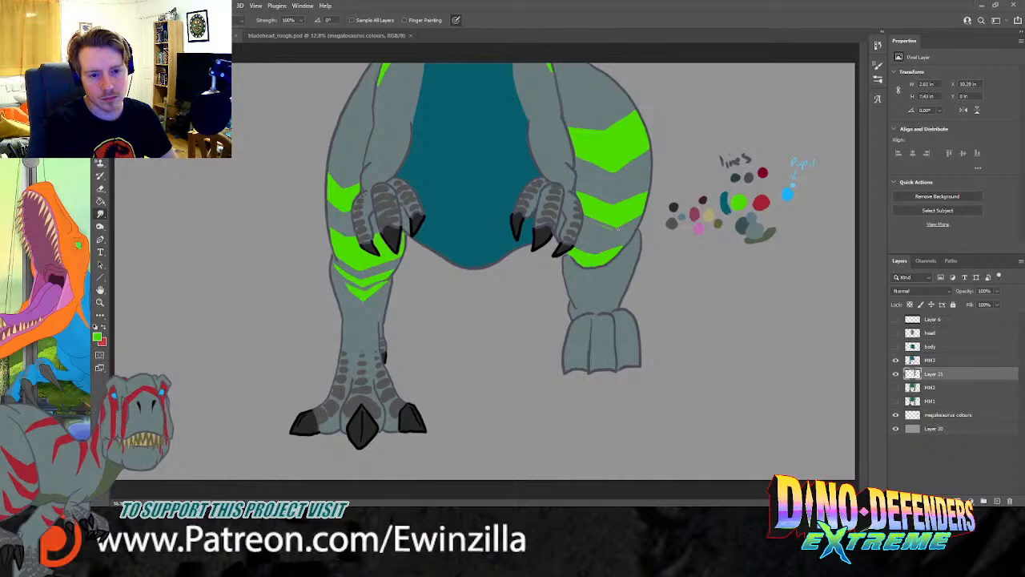
{"action": "mouse_move", "coordinate": [568, 255]}
{"action": "left_mouse_down"}
{"action": "mouse_move", "coordinate": [589, 268]}
{"action": "mouse_move", "coordinate": [579, 261]}
{"action": "left_mouse_up"}
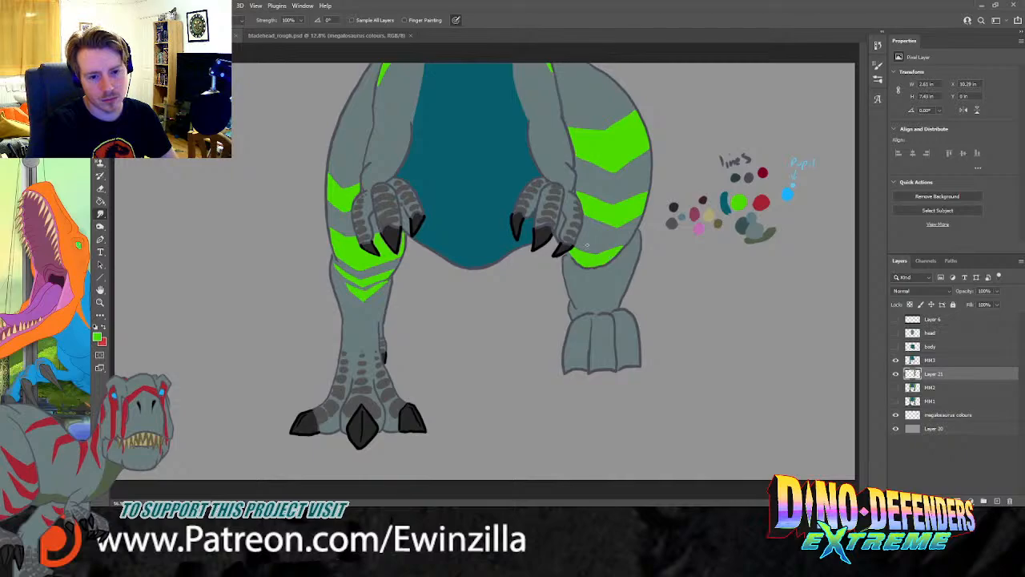
{"action": "mouse_move", "coordinate": [587, 252]}
{"action": "left_mouse_down"}
{"action": "mouse_move", "coordinate": [575, 248]}
{"action": "mouse_move", "coordinate": [596, 253]}
{"action": "left_mouse_up"}
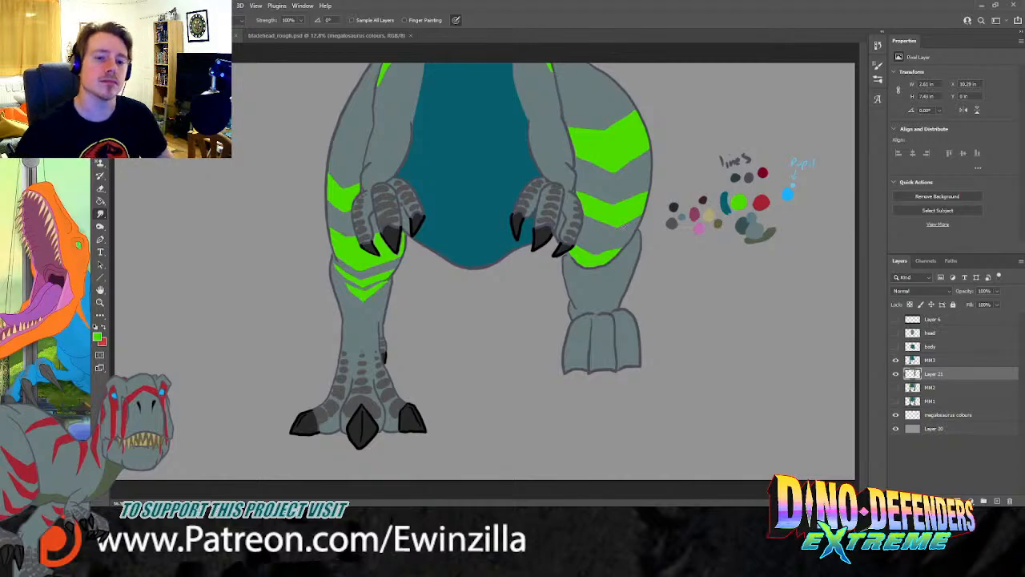
Step: Sample the dark grey swatch and paint scale bands on the innermost toe of the raised right foot
{"action": "key", "text": "i"}
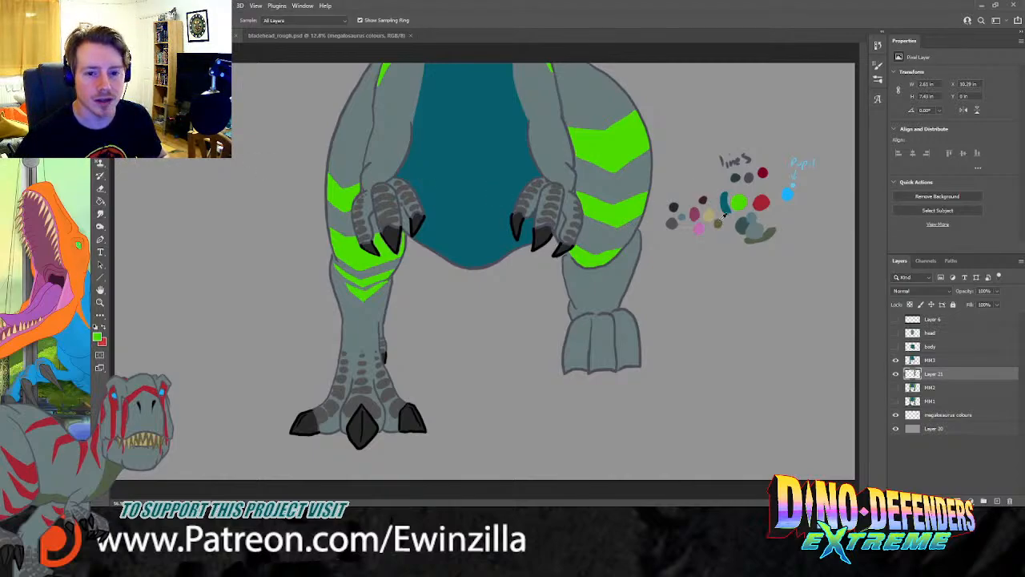
{"action": "left_click", "coordinate": [671, 223]}
{"action": "left_click", "coordinate": [671, 222]}
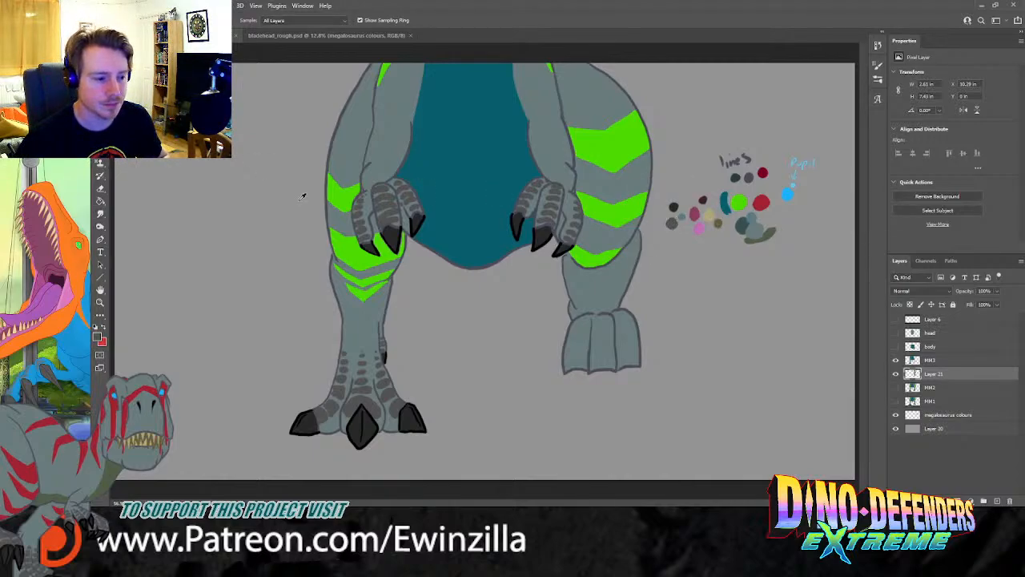
{"action": "key", "text": "b"}
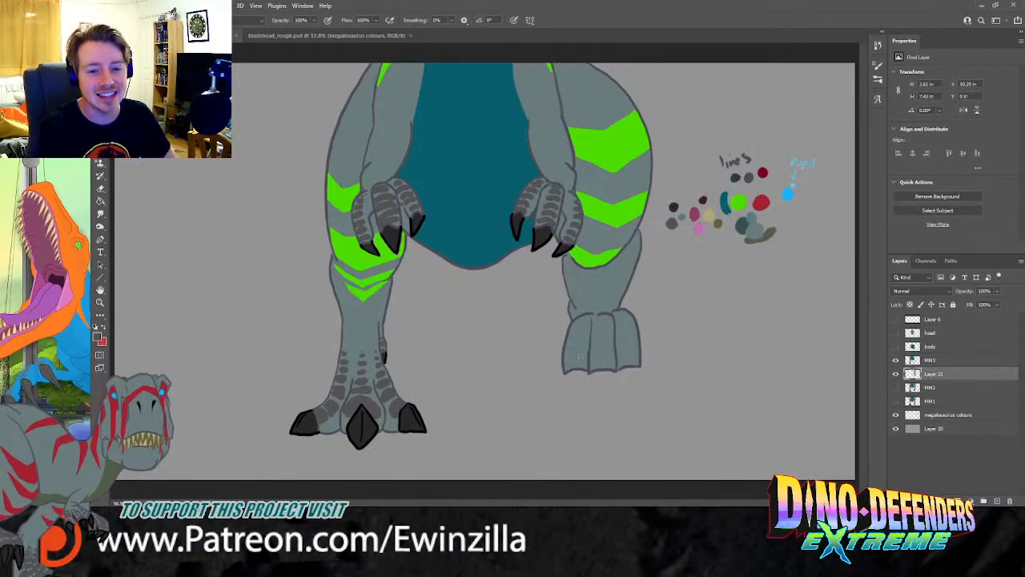
{"action": "mouse_move", "coordinate": [572, 362]}
{"action": "left_mouse_down"}
{"action": "mouse_move", "coordinate": [587, 365]}
{"action": "mouse_move", "coordinate": [569, 349]}
{"action": "mouse_move", "coordinate": [586, 350]}
{"action": "mouse_move", "coordinate": [569, 343]}
{"action": "mouse_move", "coordinate": [588, 346]}
{"action": "mouse_move", "coordinate": [587, 332]}
{"action": "mouse_move", "coordinate": [567, 329]}
{"action": "mouse_move", "coordinate": [595, 326]}
{"action": "left_mouse_up"}
{"action": "left_click", "coordinate": [100, 213]}
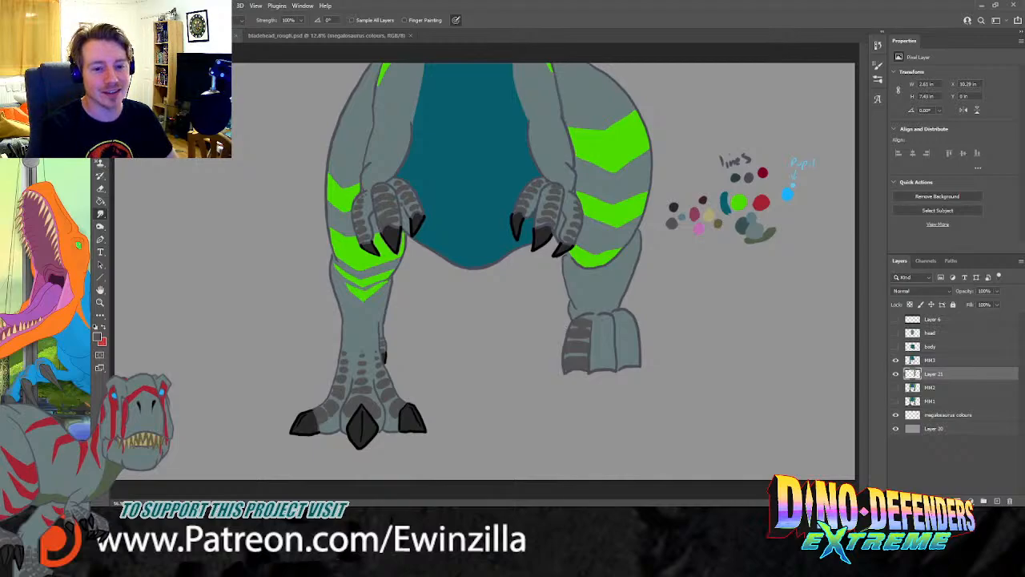
Step: Paint matching dark grey scale bands across the middle and outer toes of the raised foot
{"action": "key", "text": "b"}
{"action": "mouse_move", "coordinate": [614, 362]}
{"action": "left_mouse_down"}
{"action": "mouse_move", "coordinate": [592, 366]}
{"action": "mouse_move", "coordinate": [612, 365]}
{"action": "mouse_move", "coordinate": [610, 350]}
{"action": "mouse_move", "coordinate": [591, 352]}
{"action": "mouse_move", "coordinate": [615, 350]}
{"action": "mouse_move", "coordinate": [593, 328]}
{"action": "mouse_move", "coordinate": [609, 335]}
{"action": "left_mouse_up"}
{"action": "mouse_move", "coordinate": [601, 321]}
{"action": "left_mouse_down"}
{"action": "mouse_move", "coordinate": [632, 319]}
{"action": "mouse_move", "coordinate": [614, 326]}
{"action": "mouse_move", "coordinate": [634, 326]}
{"action": "mouse_move", "coordinate": [618, 343]}
{"action": "mouse_move", "coordinate": [638, 338]}
{"action": "mouse_move", "coordinate": [617, 353]}
{"action": "mouse_move", "coordinate": [638, 349]}
{"action": "mouse_move", "coordinate": [640, 360]}
{"action": "mouse_move", "coordinate": [621, 365]}
{"action": "mouse_move", "coordinate": [641, 359]}
{"action": "left_mouse_up"}
Step: Sample the black claw line colour and outline a pointed claw beneath each toe of the raised foot, undoing stray strokes
{"action": "key", "text": "i"}
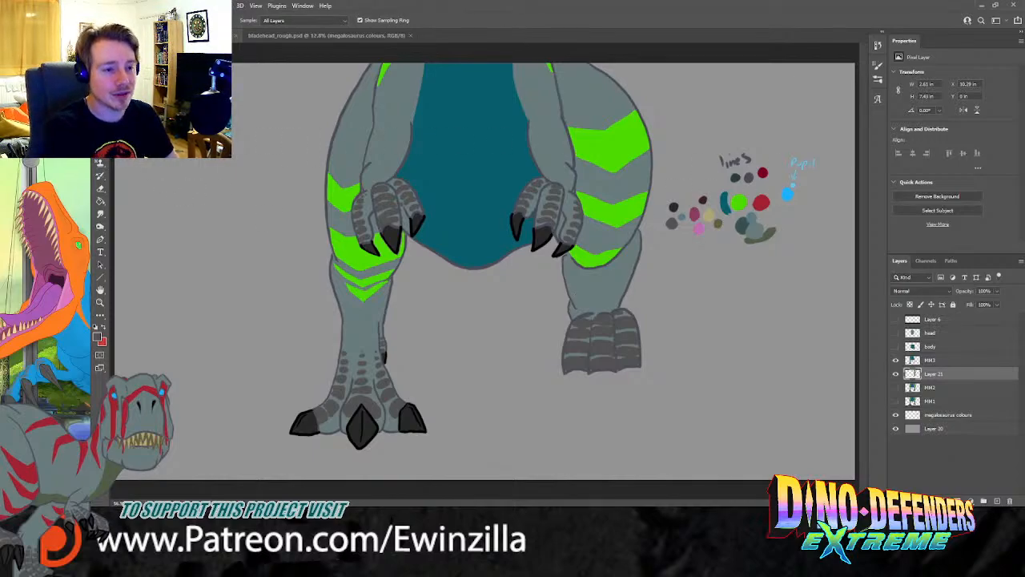
{"action": "key", "text": "b"}
{"action": "key", "text": "i"}
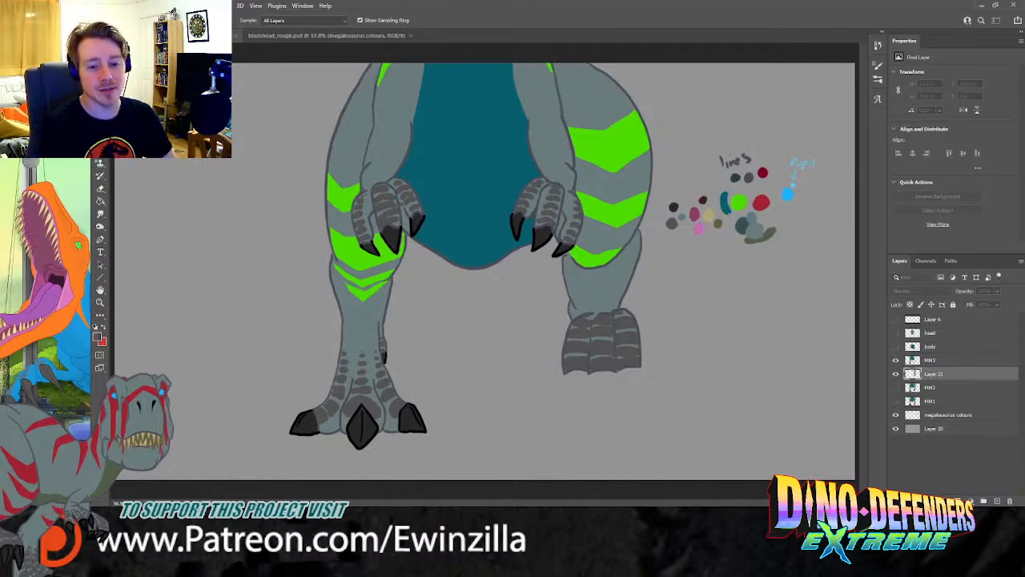
{"action": "key", "text": "b"}
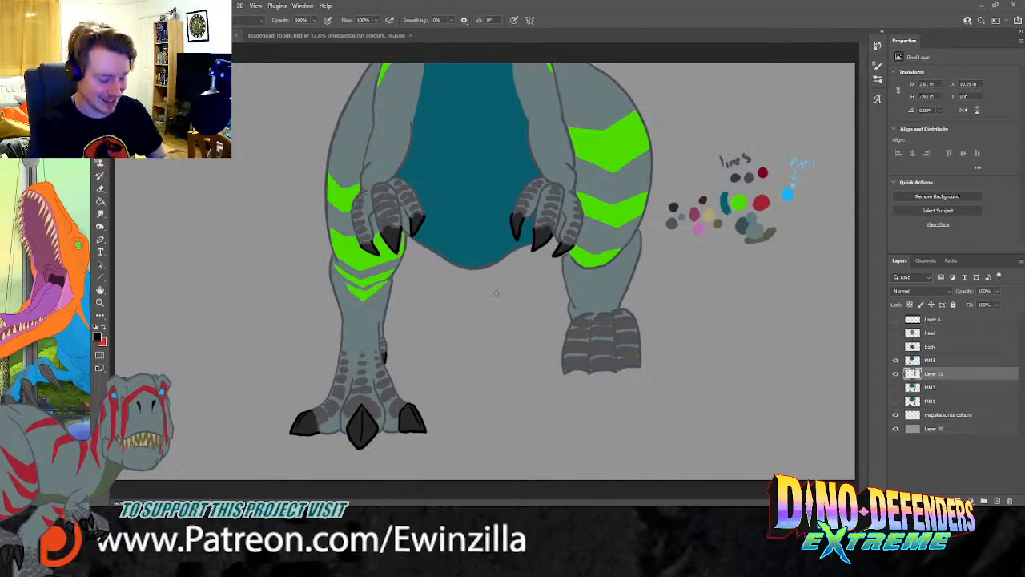
{"action": "mouse_move", "coordinate": [565, 376]}
{"action": "left_mouse_down"}
{"action": "mouse_move", "coordinate": [575, 389]}
{"action": "mouse_move", "coordinate": [586, 373]}
{"action": "mouse_move", "coordinate": [575, 391]}
{"action": "mouse_move", "coordinate": [592, 381]}
{"action": "mouse_move", "coordinate": [600, 389]}
{"action": "left_mouse_up"}
{"action": "key", "text": "ctrl+z"}
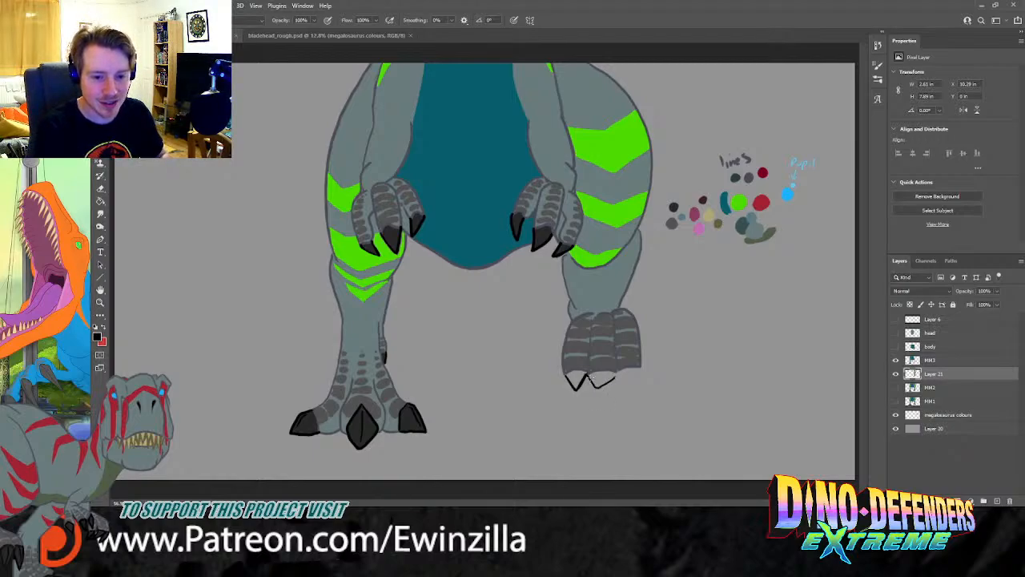
{"action": "mouse_move", "coordinate": [606, 389]}
{"action": "left_mouse_down"}
{"action": "mouse_move", "coordinate": [616, 374]}
{"action": "mouse_move", "coordinate": [597, 388]}
{"action": "mouse_move", "coordinate": [590, 374]}
{"action": "mouse_move", "coordinate": [625, 383]}
{"action": "mouse_move", "coordinate": [639, 366]}
{"action": "mouse_move", "coordinate": [621, 378]}
{"action": "left_mouse_up"}
{"action": "key", "text": "ctrl+z"}
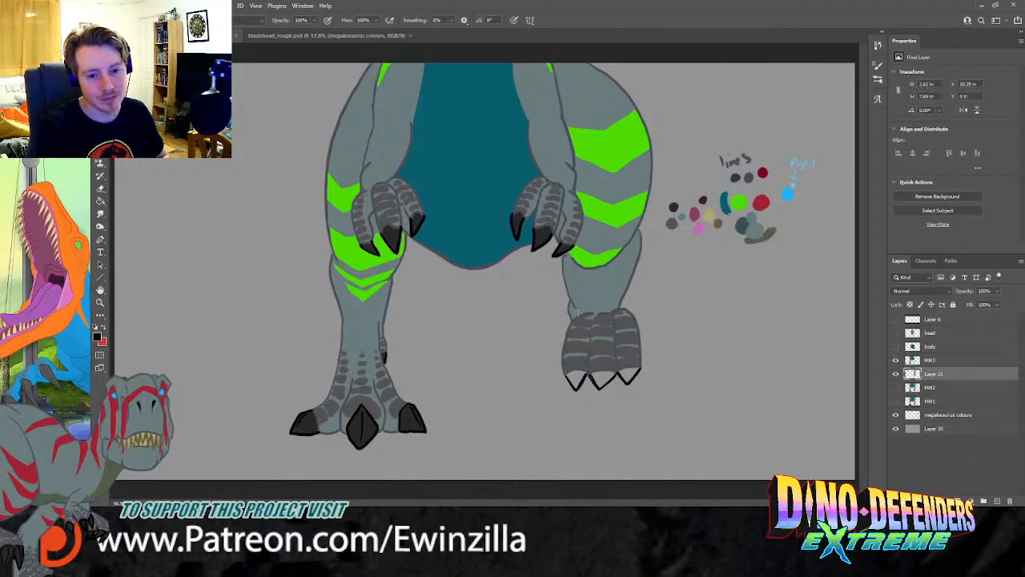
Step: Fill the three outlined claws of the raised foot with the dark claw grey on Layer 21
{"action": "left_click", "coordinate": [896, 374]}
{"action": "left_click", "coordinate": [896, 374]}
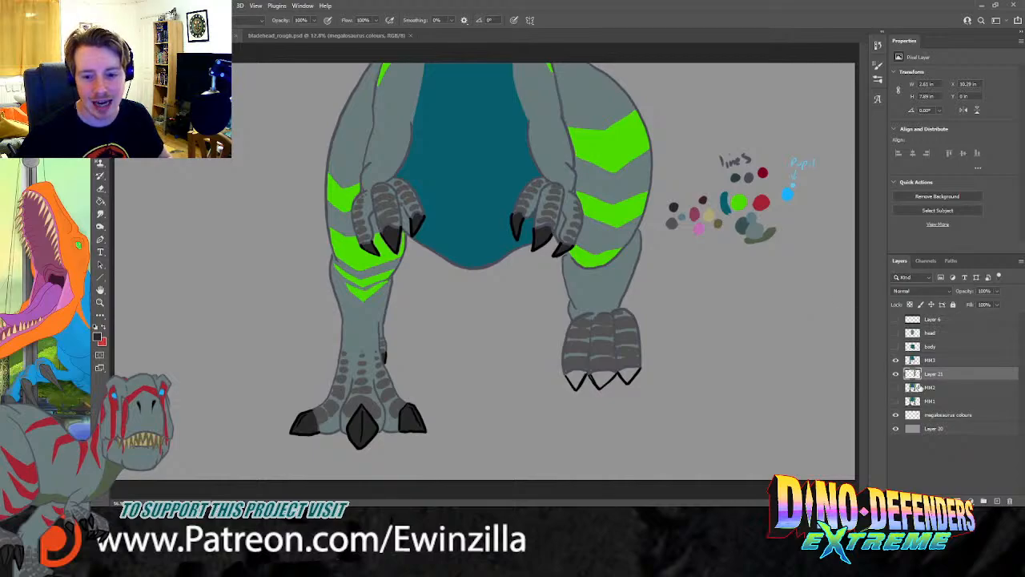
{"action": "double_click", "coordinate": [895, 374]}
{"action": "left_click", "coordinate": [896, 360]}
{"action": "left_click", "coordinate": [896, 361]}
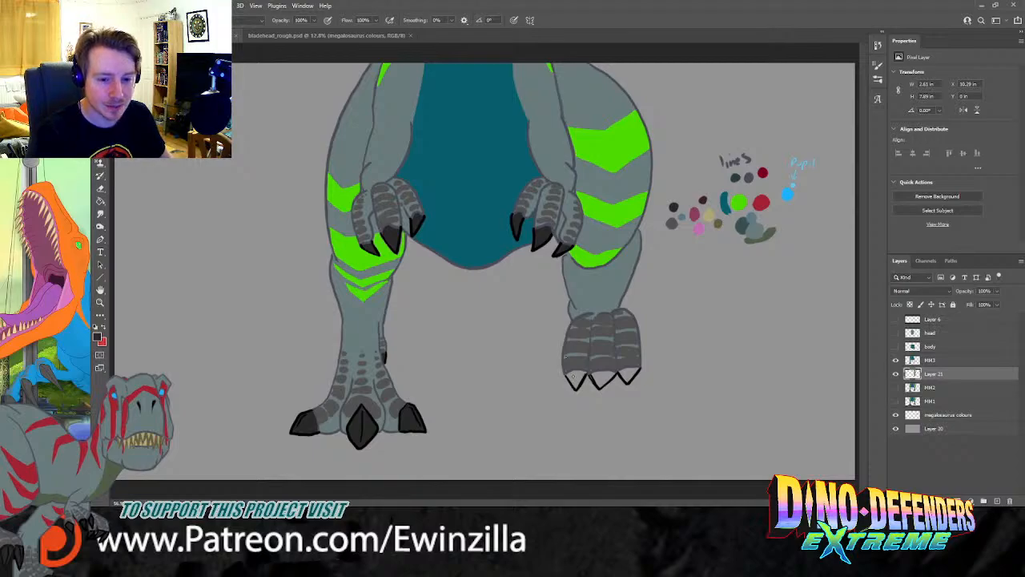
{"action": "mouse_move", "coordinate": [571, 373]}
{"action": "left_mouse_down"}
{"action": "mouse_move", "coordinate": [583, 375]}
{"action": "mouse_move", "coordinate": [578, 383]}
{"action": "mouse_move", "coordinate": [579, 373]}
{"action": "left_mouse_up"}
{"action": "left_click", "coordinate": [897, 374]}
{"action": "left_click", "coordinate": [896, 374]}
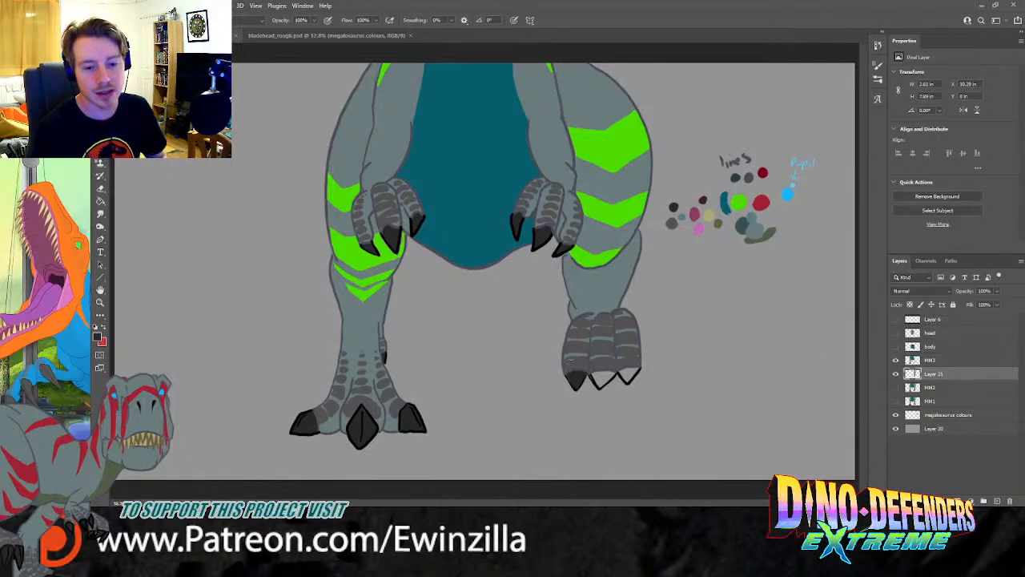
{"action": "mouse_move", "coordinate": [592, 377]}
{"action": "left_mouse_down"}
{"action": "mouse_move", "coordinate": [614, 373]}
{"action": "mouse_move", "coordinate": [600, 386]}
{"action": "mouse_move", "coordinate": [601, 377]}
{"action": "left_mouse_up"}
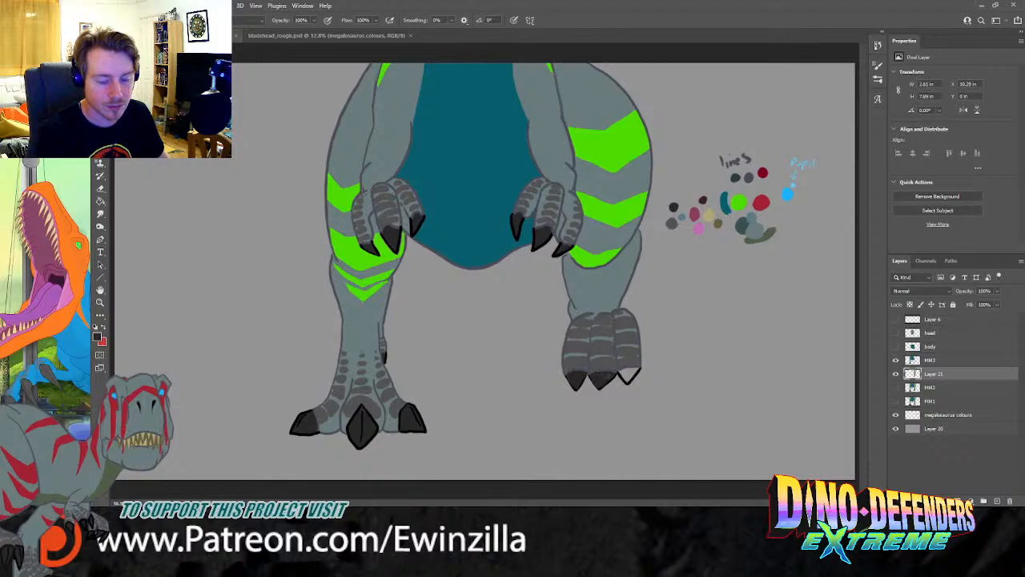
{"action": "left_click_drag", "start_coordinate": [619, 370], "coordinate": [623, 375]}
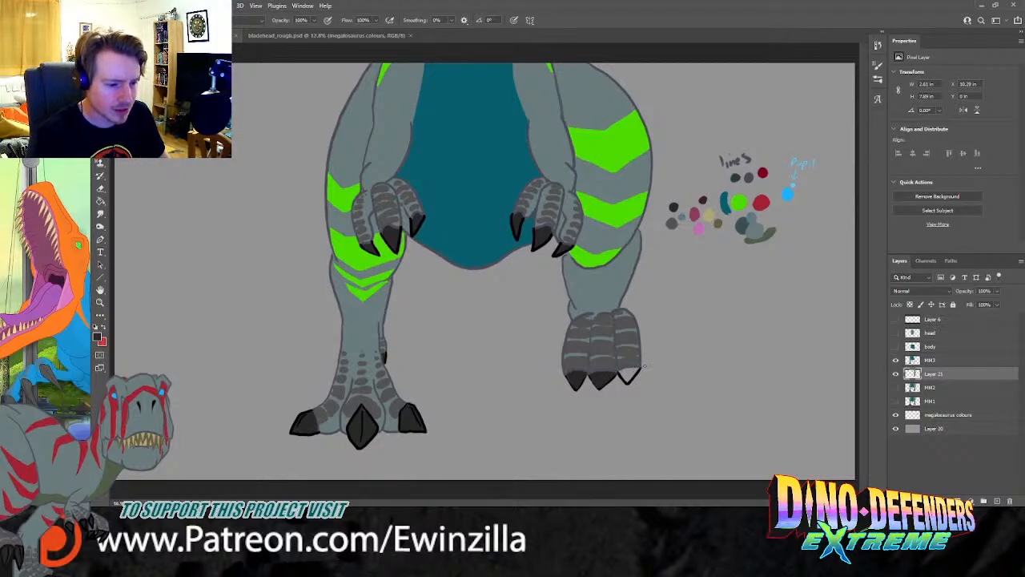
{"action": "mouse_move", "coordinate": [621, 370]}
{"action": "left_mouse_down"}
{"action": "mouse_move", "coordinate": [635, 372]}
{"action": "mouse_move", "coordinate": [621, 375]}
{"action": "left_mouse_up"}
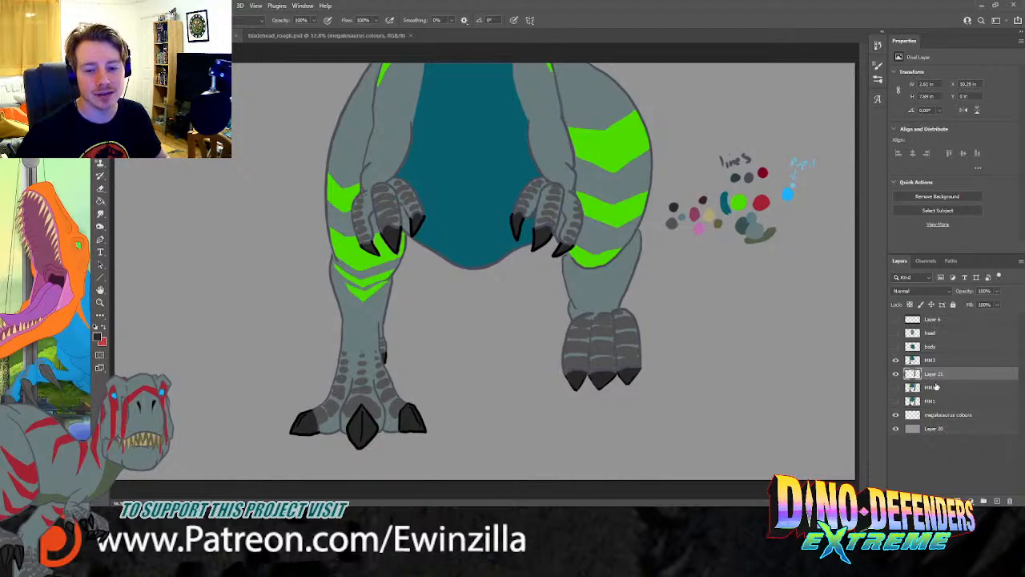
Step: Merge Layer 21 into MM3 and blur a freehand selection around the raised lower leg and foot
{"action": "left_click", "coordinate": [935, 361], "text": "shift"}
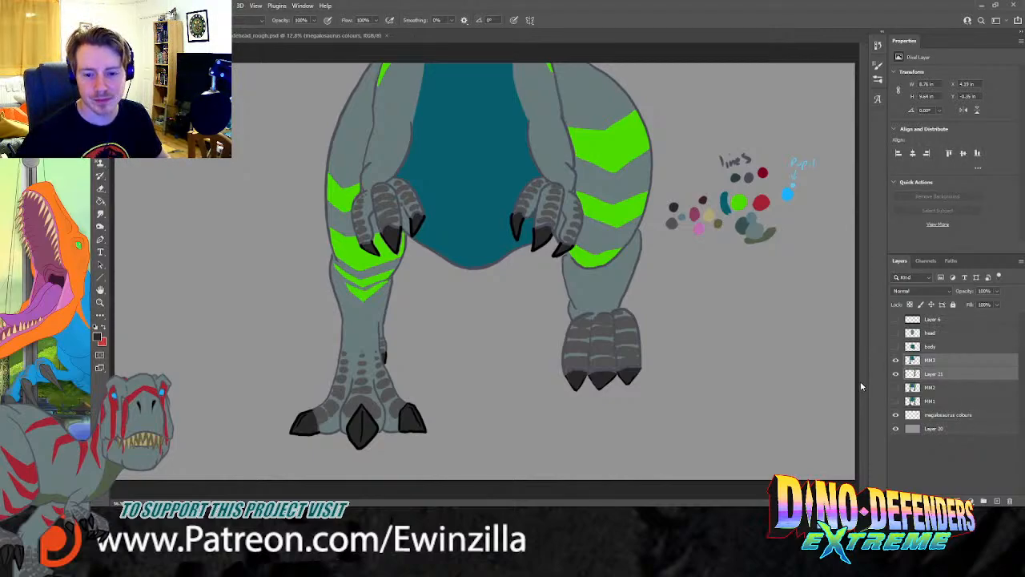
{"action": "key", "text": "ctrl+e"}
{"action": "key", "text": "l"}
{"action": "mouse_move", "coordinate": [630, 255]}
{"action": "left_mouse_down"}
{"action": "mouse_move", "coordinate": [587, 277]}
{"action": "mouse_move", "coordinate": [562, 260]}
{"action": "mouse_move", "coordinate": [551, 275]}
{"action": "mouse_move", "coordinate": [540, 354]}
{"action": "mouse_move", "coordinate": [568, 423]}
{"action": "mouse_move", "coordinate": [681, 279]}
{"action": "left_mouse_up"}
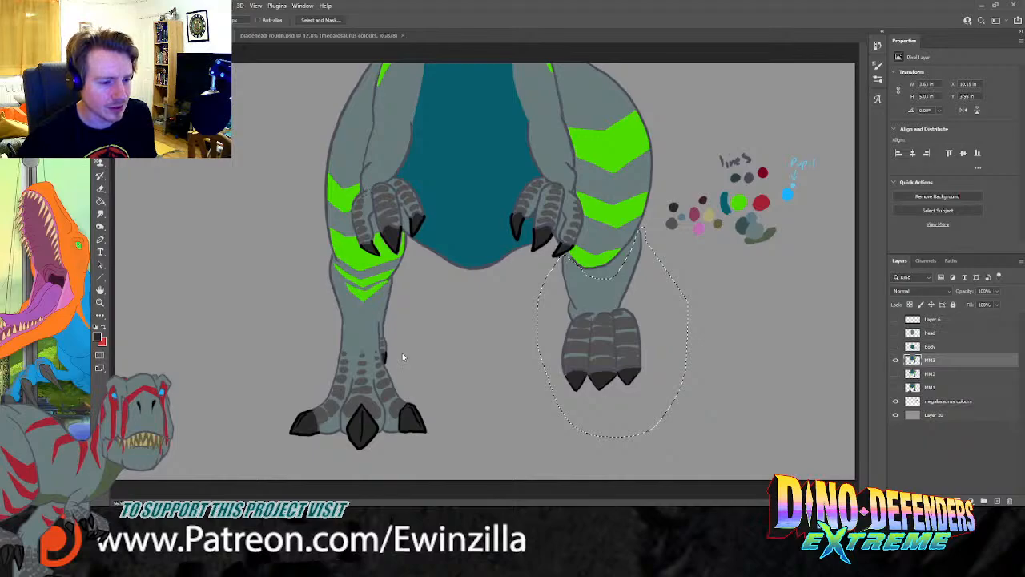
{"action": "key", "text": "ctrl+d"}
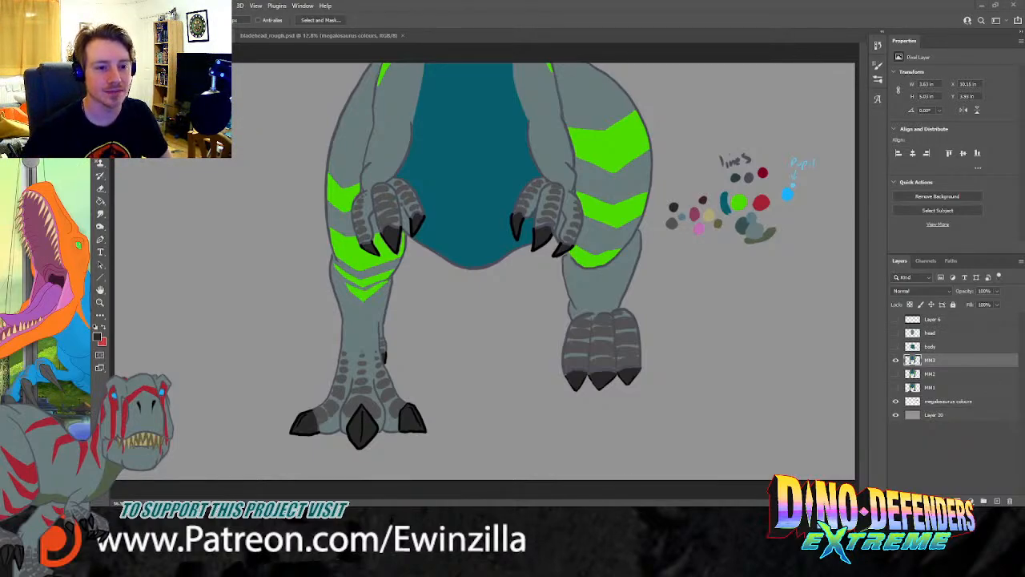
{"action": "left_click_drag", "start_coordinate": [565, 254], "coordinate": [564, 258]}
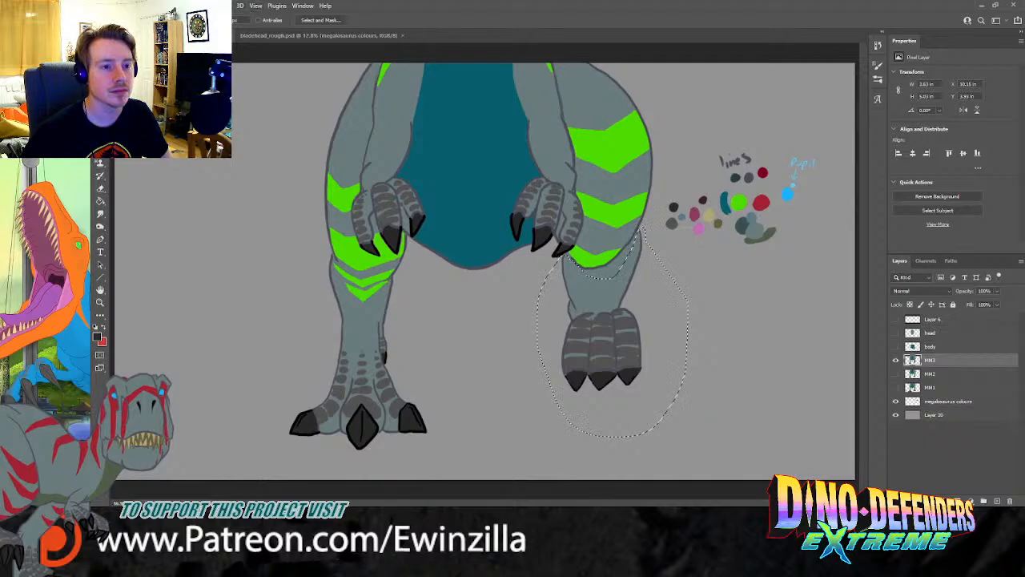
{"action": "left_click", "coordinate": [376, 184]}
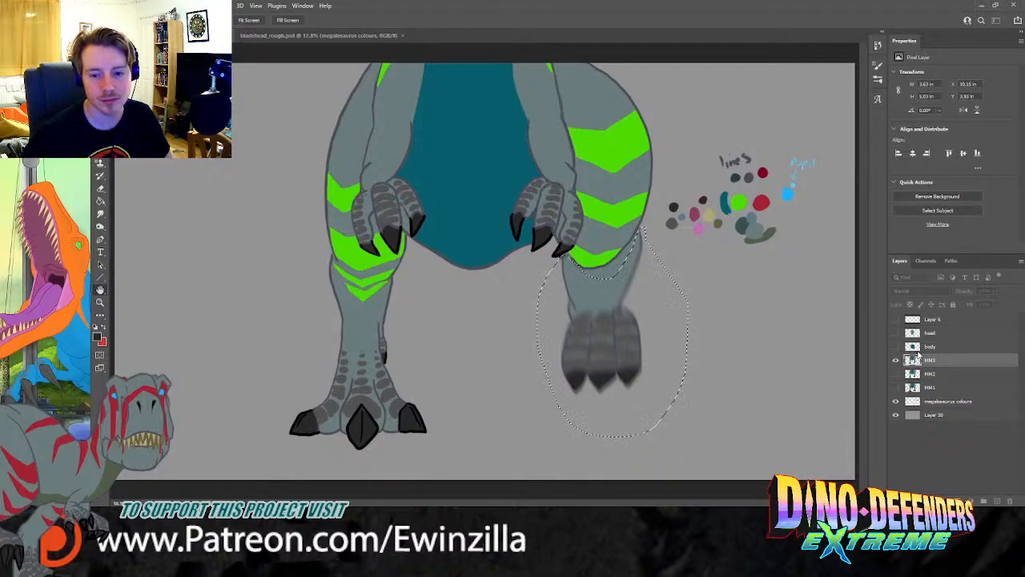
{"action": "left_click", "coordinate": [939, 235]}
{"action": "key", "text": "ctrl+d"}
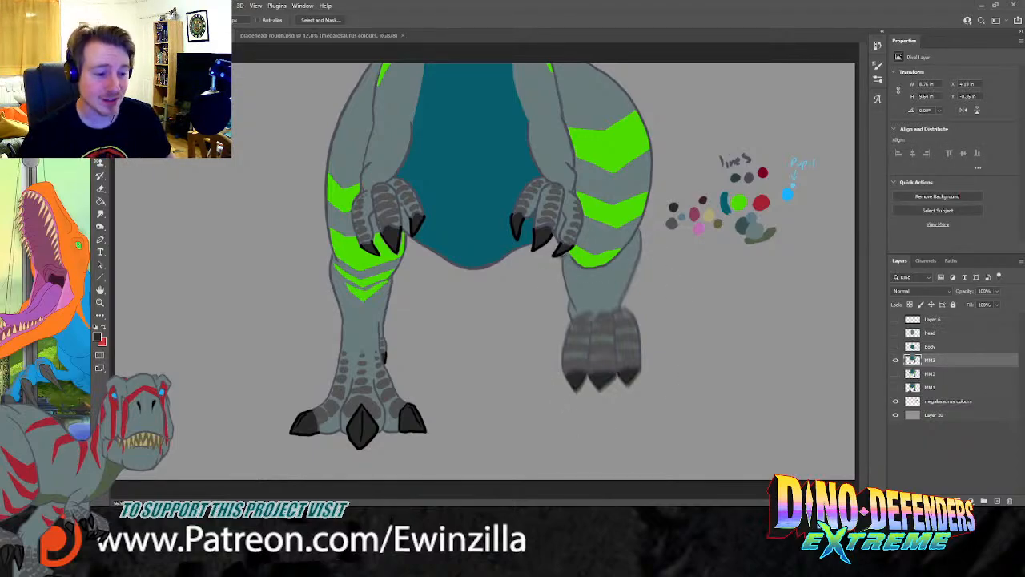
Step: Toggle the visibility of the MM3 and MM2 layers to compare the movement frames
{"action": "left_click", "coordinate": [895, 360]}
{"action": "left_click", "coordinate": [895, 361]}
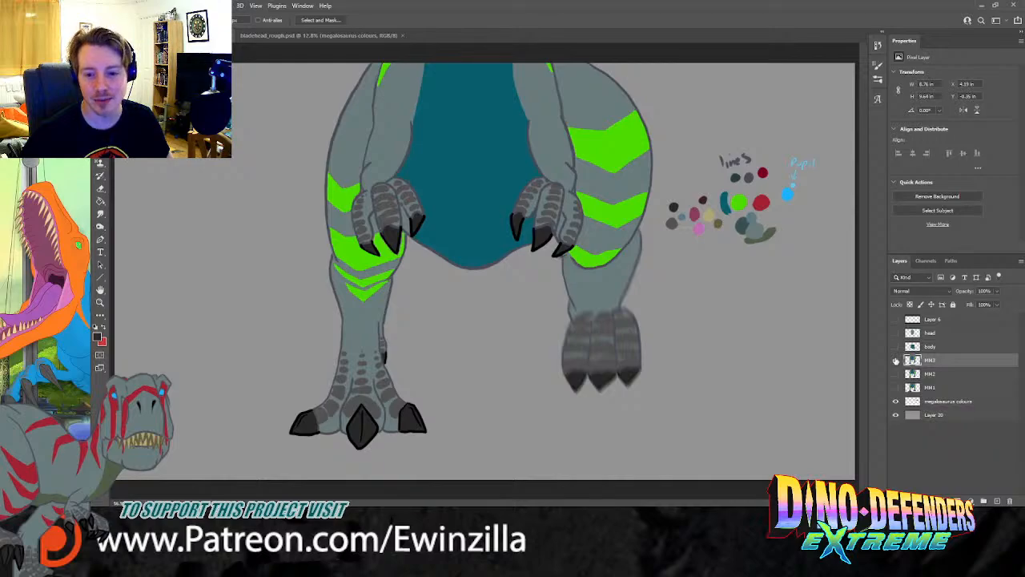
{"action": "left_click", "coordinate": [896, 374]}
{"action": "left_click", "coordinate": [898, 362]}
{"action": "left_click", "coordinate": [898, 362]}
{"action": "left_click", "coordinate": [895, 361]}
{"action": "left_click", "coordinate": [896, 360]}
{"action": "left_click", "coordinate": [896, 361]}
{"action": "left_click", "coordinate": [896, 361]}
{"action": "left_click", "coordinate": [896, 375]}
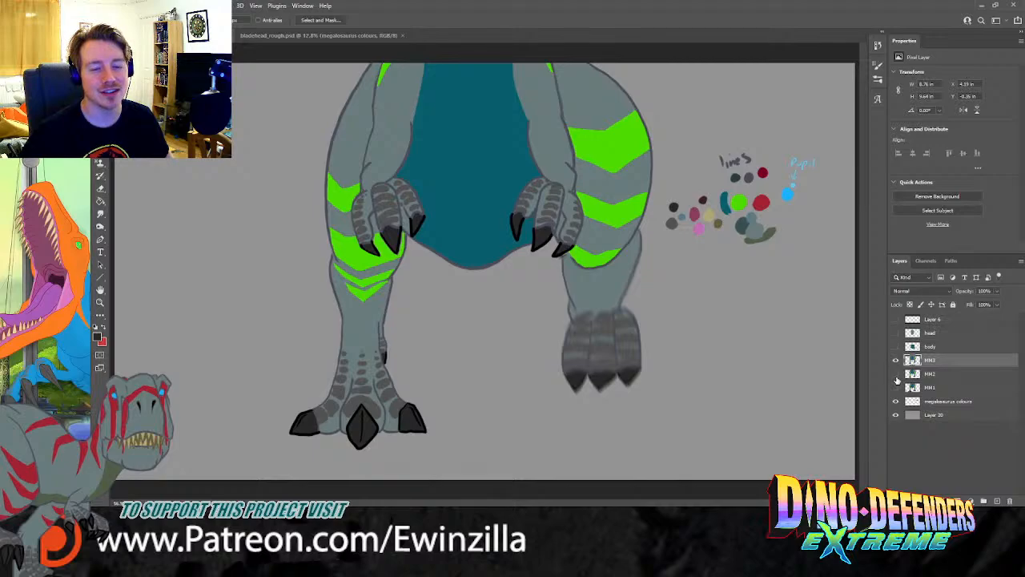
Step: Show the body layer, duplicate it as MM4, and hide the original body while keeping MM3 visible as reference
{"action": "left_click", "coordinate": [896, 347]}
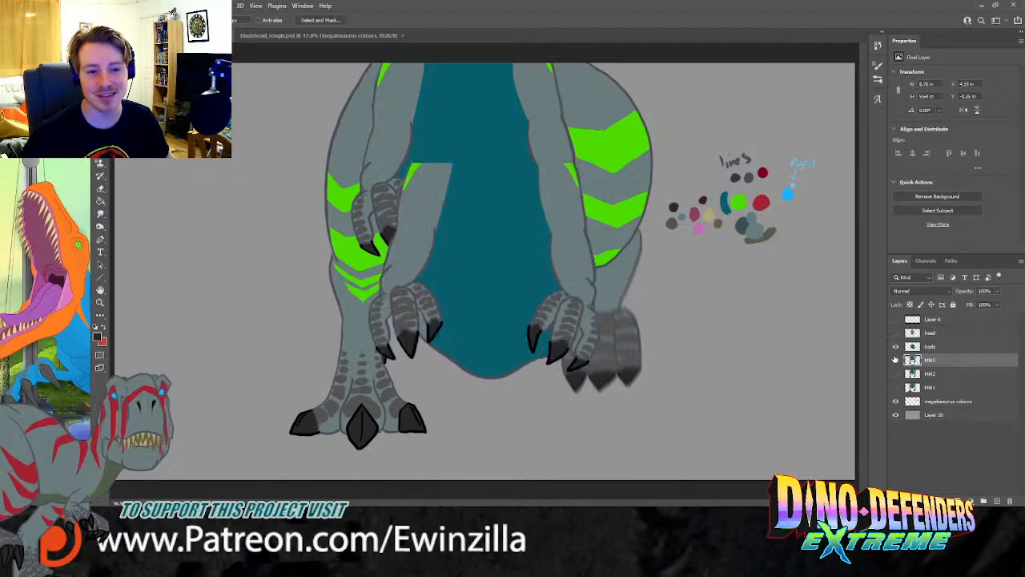
{"action": "left_click", "coordinate": [942, 350]}
{"action": "key", "text": "ctrl+t"}
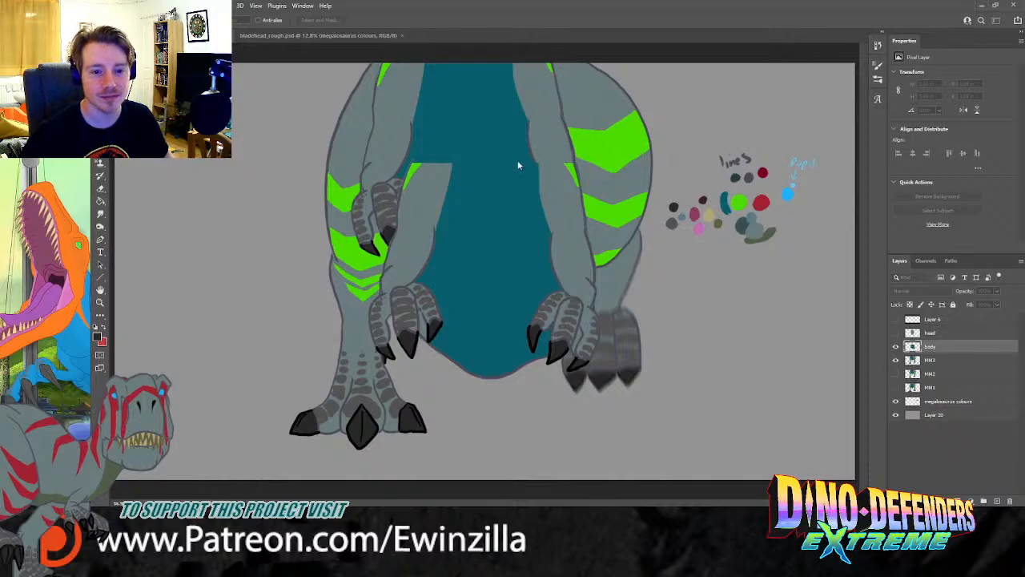
{"action": "left_click", "coordinate": [662, 163]}
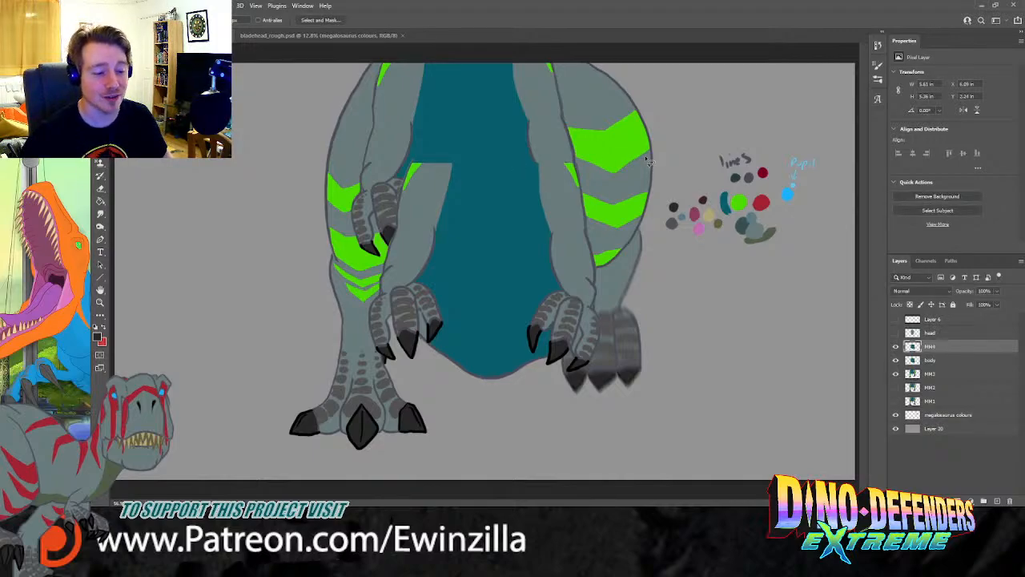
{"action": "left_click", "coordinate": [895, 372]}
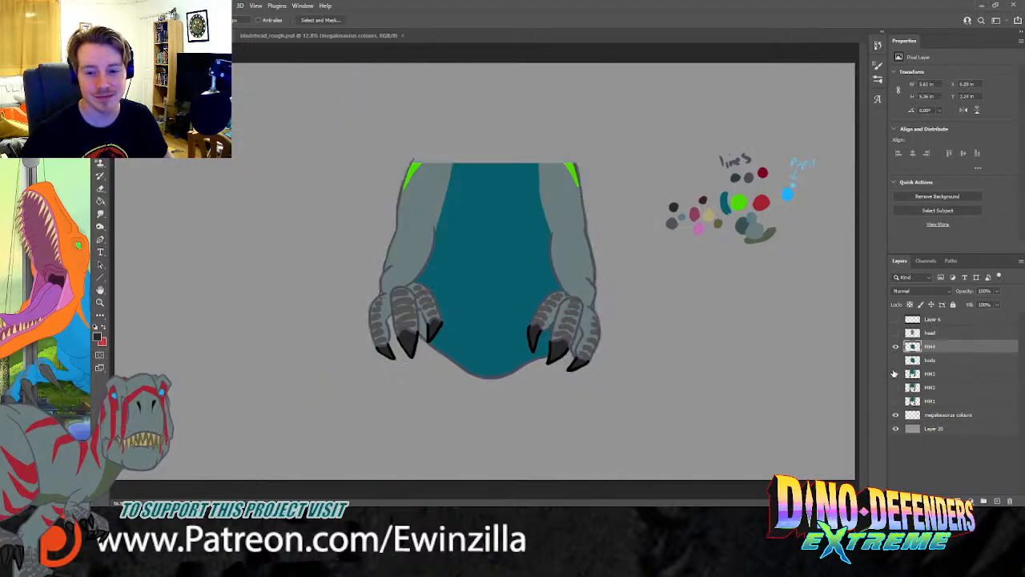
{"action": "left_click", "coordinate": [896, 373]}
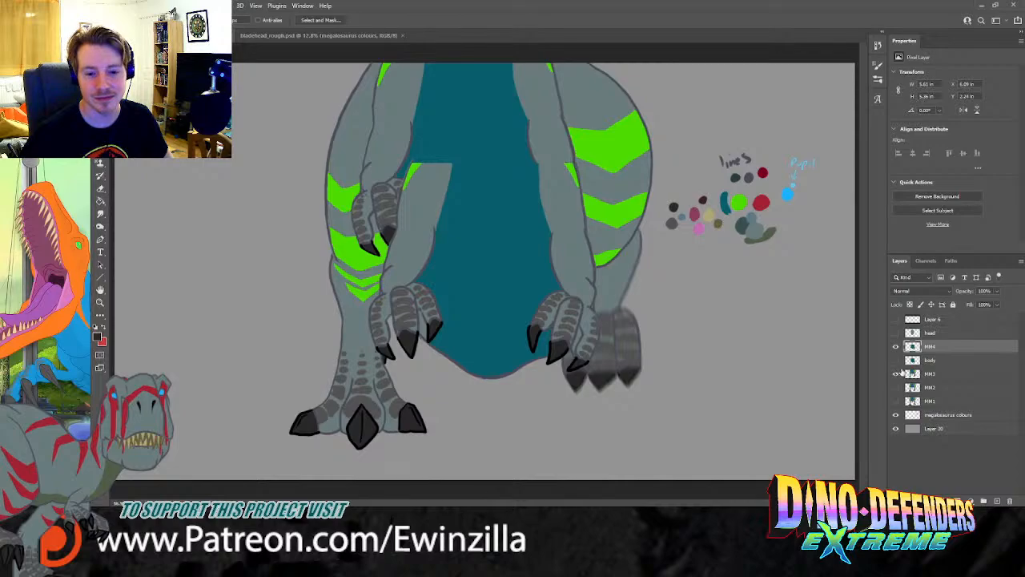
Step: Make MM4 semi-transparent, move it up over MM3's torso and rotate it about 1.5° to match
{"action": "left_click", "coordinate": [922, 373]}
{"action": "left_click", "coordinate": [926, 351]}
{"action": "left_click", "coordinate": [997, 292]}
{"action": "left_click_drag", "start_coordinate": [996, 304], "coordinate": [985, 305]}
{"action": "key", "text": "v"}
{"action": "left_click_drag", "start_coordinate": [502, 252], "coordinate": [480, 129]}
{"action": "key", "text": "ctrl+t"}
{"action": "left_click_drag", "start_coordinate": [595, 148], "coordinate": [555, 183]}
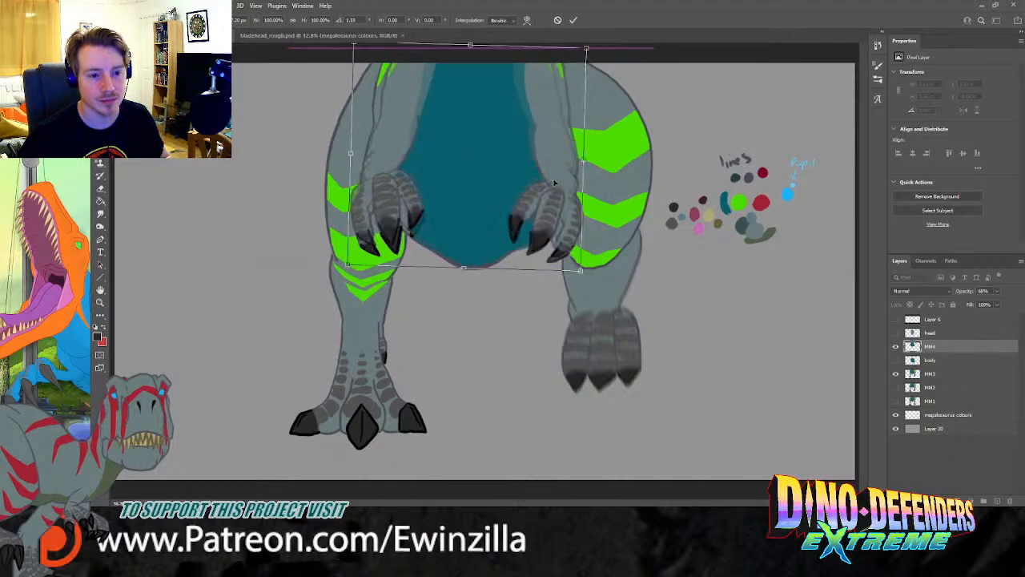
Step: Nudge the MM4 body sideways and rotate it about -1.9° to refine its pose against MM3
{"action": "left_click", "coordinate": [100, 302]}
{"action": "left_click", "coordinate": [500, 180]}
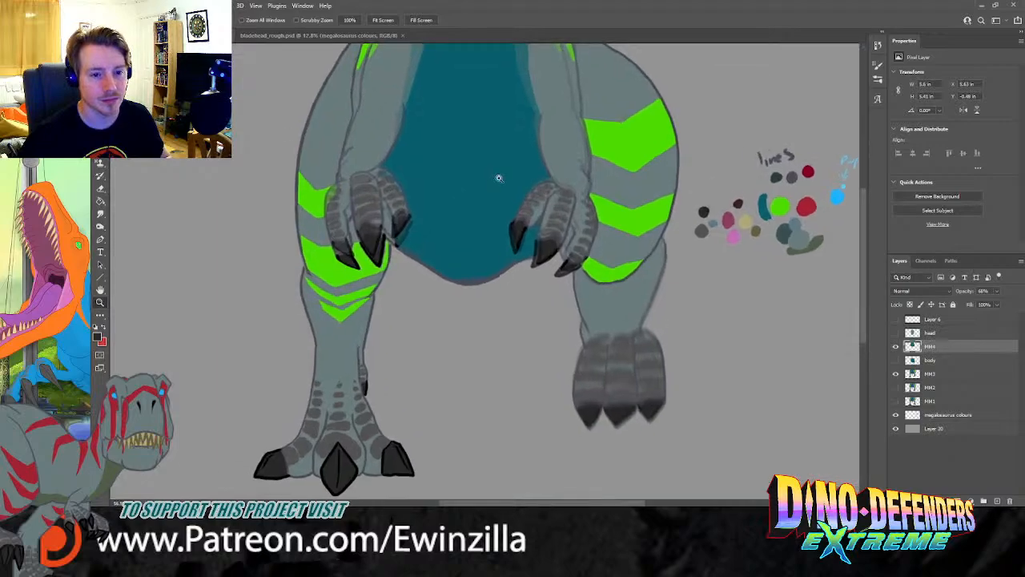
{"action": "key", "text": "v"}
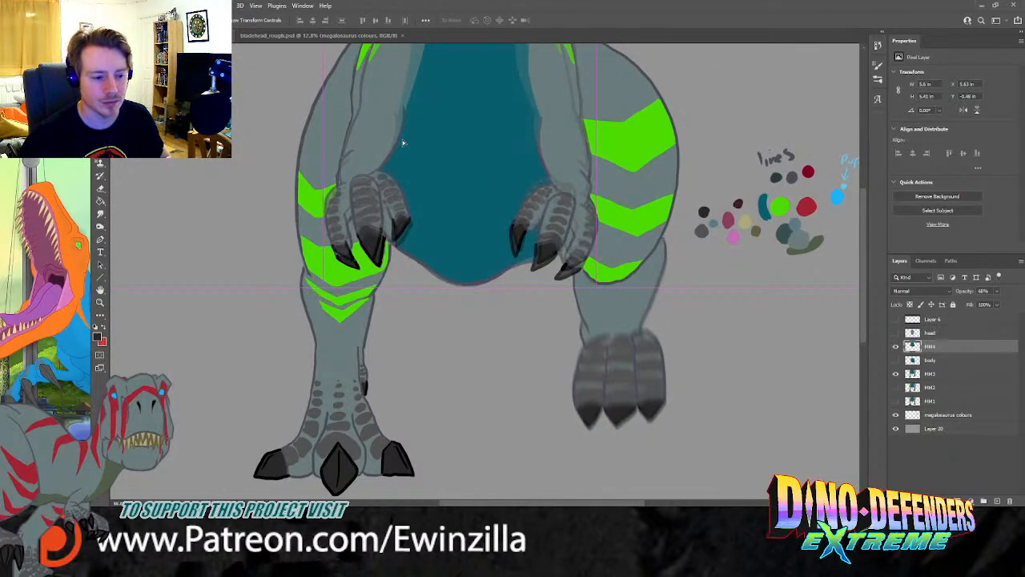
{"action": "left_click_drag", "start_coordinate": [403, 142], "coordinate": [404, 142]}
{"action": "left_click", "coordinate": [896, 347]}
{"action": "left_click", "coordinate": [896, 347]}
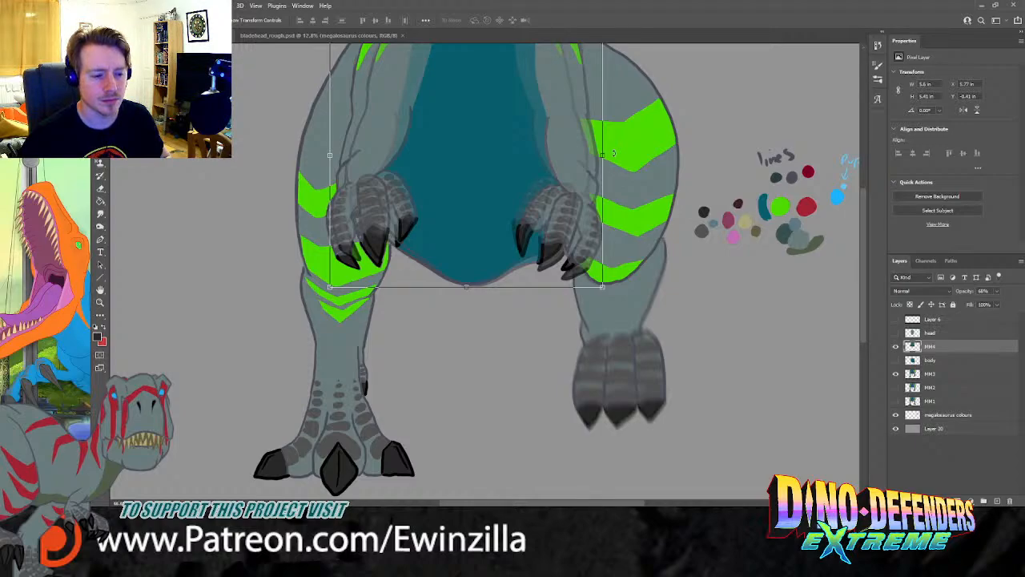
{"action": "left_click_drag", "start_coordinate": [613, 153], "coordinate": [581, 164]}
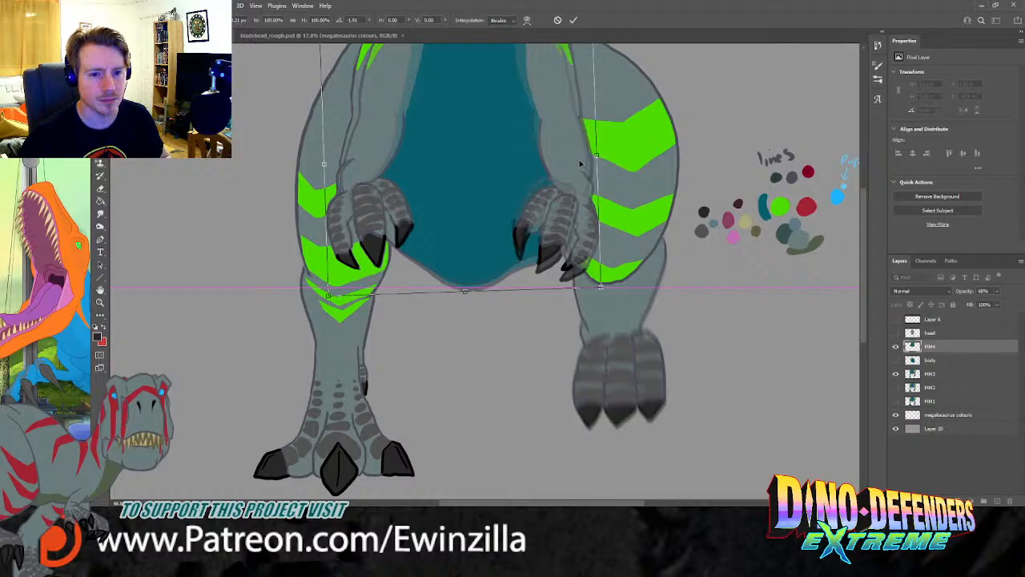
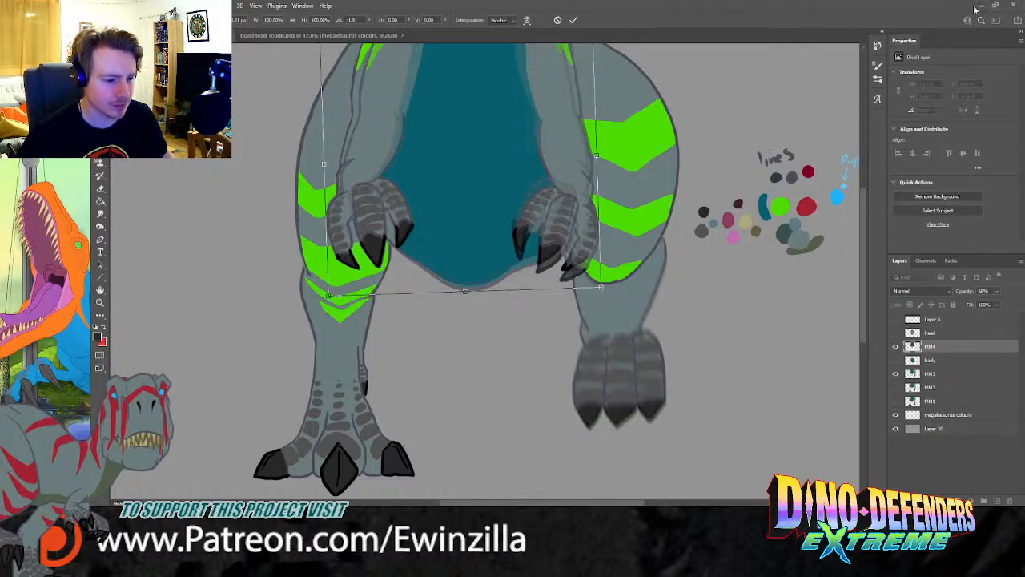
{"action": "left_click", "coordinate": [895, 347]}
{"action": "key", "text": "Return"}
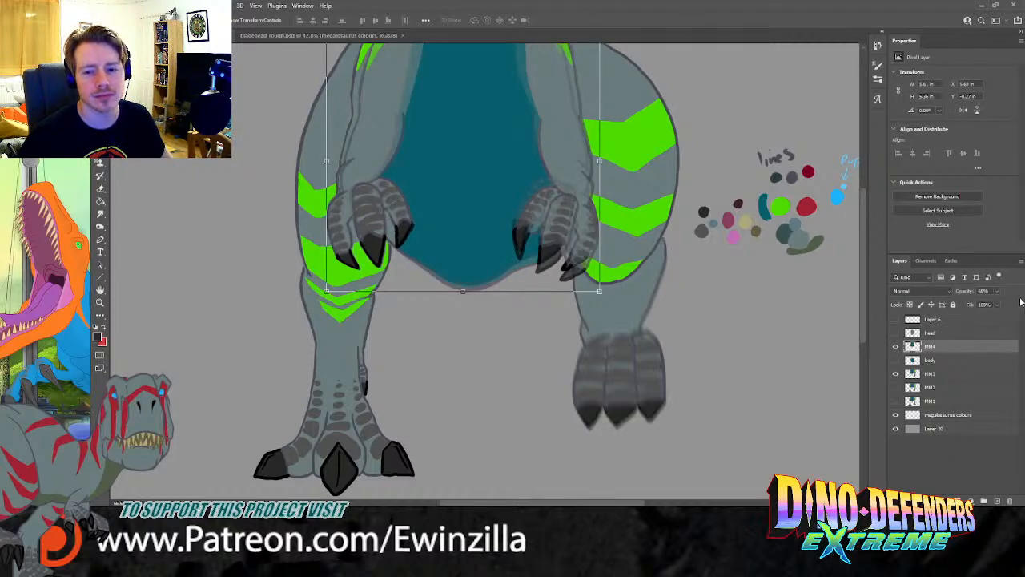
Step: Restore MM4 to 100% opacity and toggle the MM4 and MM3 layers to compare their poses
{"action": "left_click", "coordinate": [896, 347]}
{"action": "left_click", "coordinate": [896, 347]}
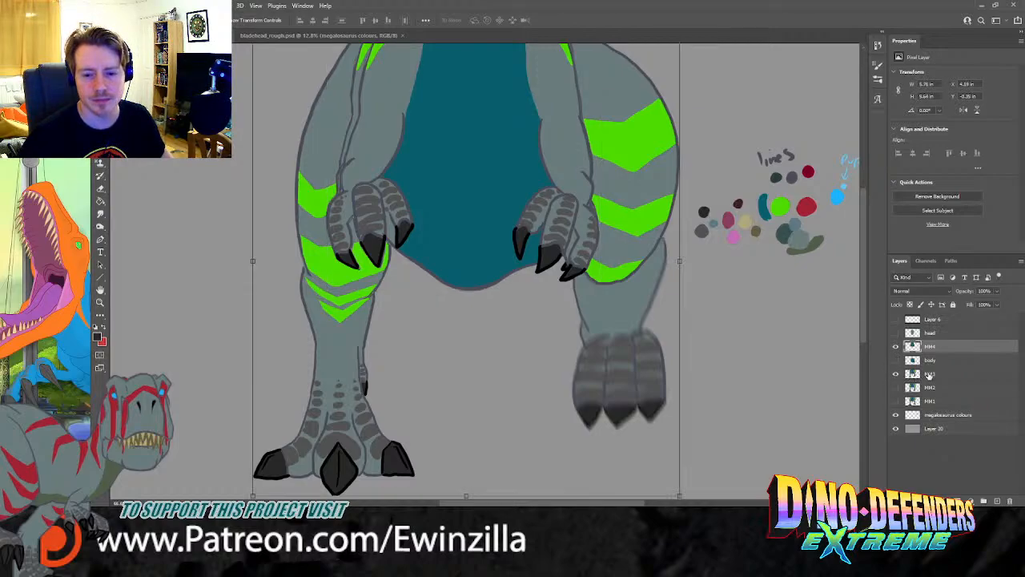
{"action": "left_click", "coordinate": [900, 374]}
{"action": "left_click", "coordinate": [897, 374]}
{"action": "left_click", "coordinate": [896, 374]}
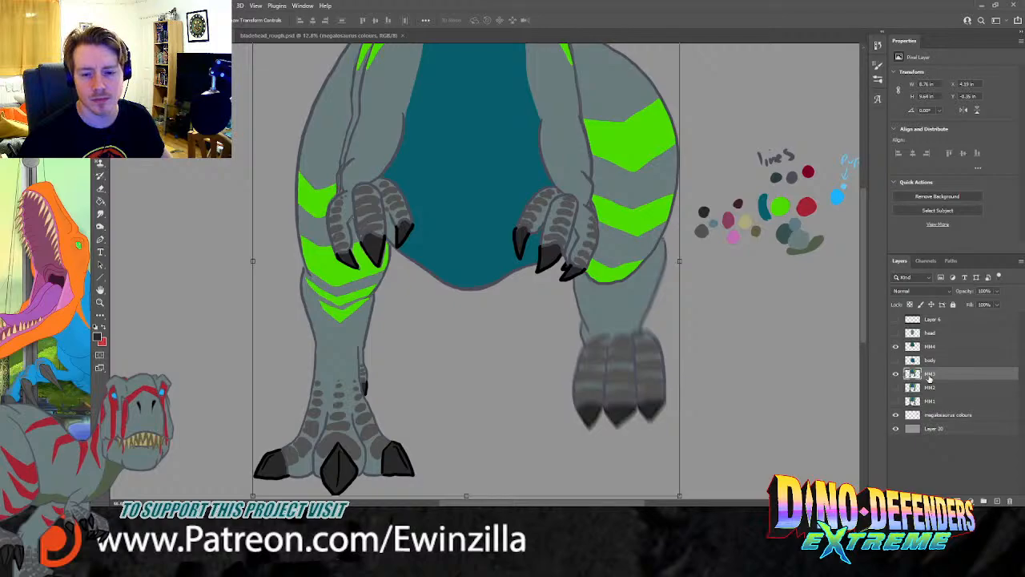
Step: Select the planted leg on MM3 with a freehand Lasso outline and copy it onto a new layer
{"action": "left_click", "coordinate": [100, 73]}
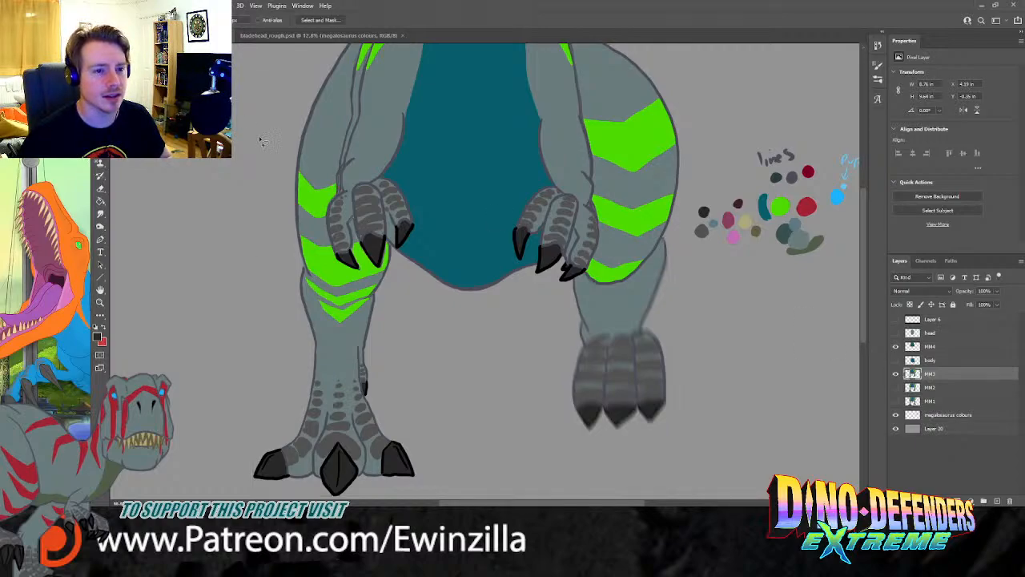
{"action": "scroll", "coordinate": [260, 141], "scroll_direction": "up", "scroll_amount": 2}
{"action": "mouse_move", "coordinate": [306, 121]}
{"action": "left_mouse_down"}
{"action": "mouse_move", "coordinate": [328, 72]}
{"action": "mouse_move", "coordinate": [356, 65]}
{"action": "mouse_move", "coordinate": [330, 183]}
{"action": "mouse_move", "coordinate": [329, 281]}
{"action": "mouse_move", "coordinate": [366, 312]}
{"action": "mouse_move", "coordinate": [370, 301]}
{"action": "mouse_move", "coordinate": [388, 305]}
{"action": "mouse_move", "coordinate": [393, 282]}
{"action": "mouse_move", "coordinate": [421, 445]}
{"action": "mouse_move", "coordinate": [467, 498]}
{"action": "left_mouse_up"}
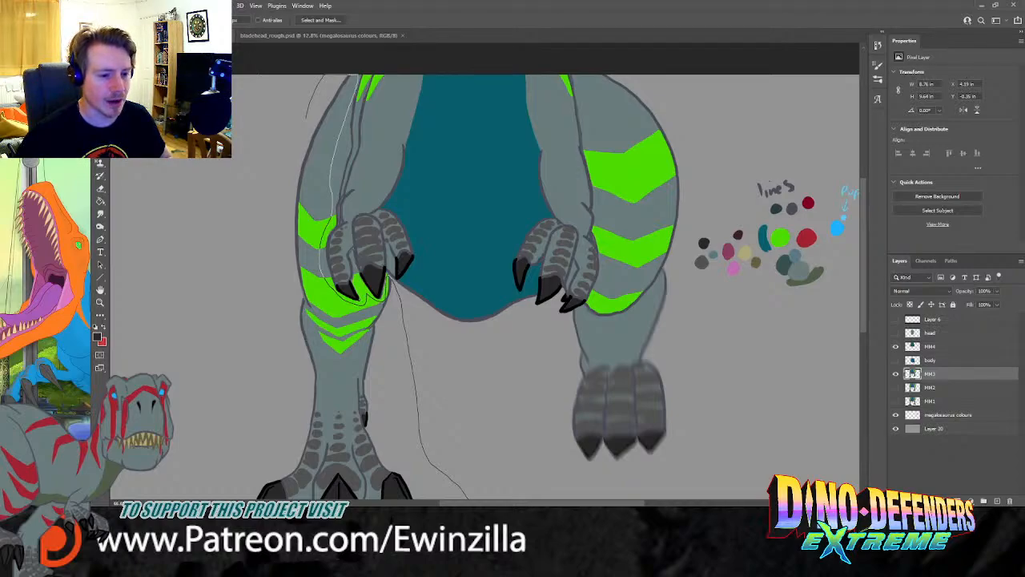
{"action": "mouse_move", "coordinate": [467, 499]}
{"action": "left_mouse_down"}
{"action": "mouse_move", "coordinate": [167, 321]}
{"action": "mouse_move", "coordinate": [169, 305]}
{"action": "left_mouse_up"}
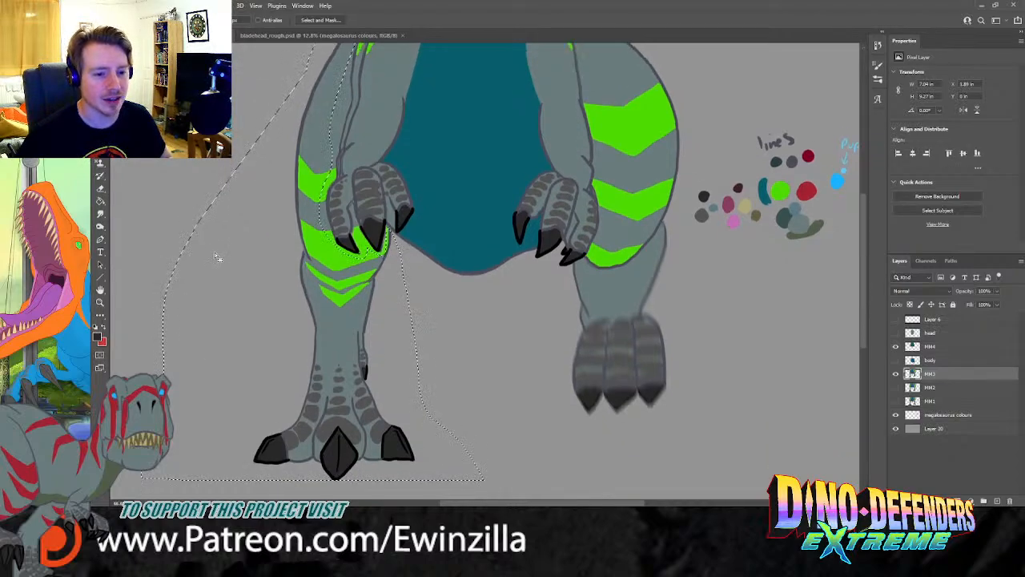
{"action": "key", "text": "ctrl+c"}
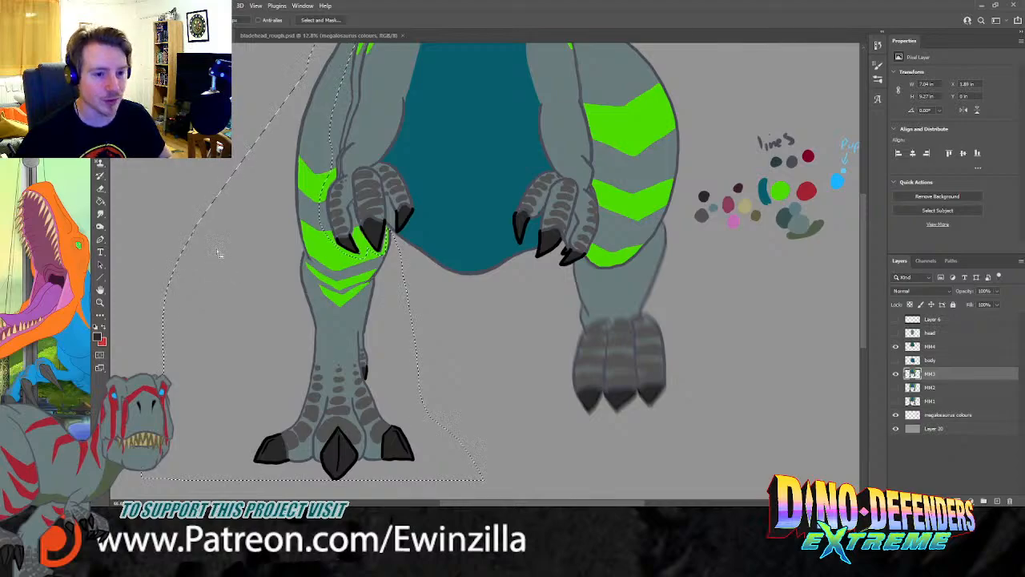
{"action": "key", "text": "ctrl+v"}
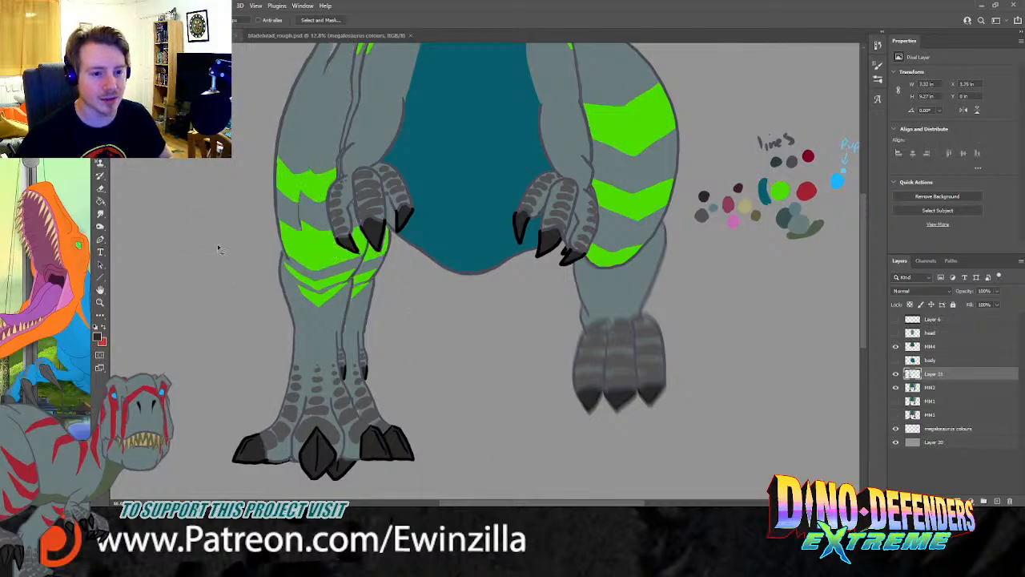
Step: Hide MM3 and move the copied leg layer directly beneath MM4 in the layer order
{"action": "left_click", "coordinate": [896, 387]}
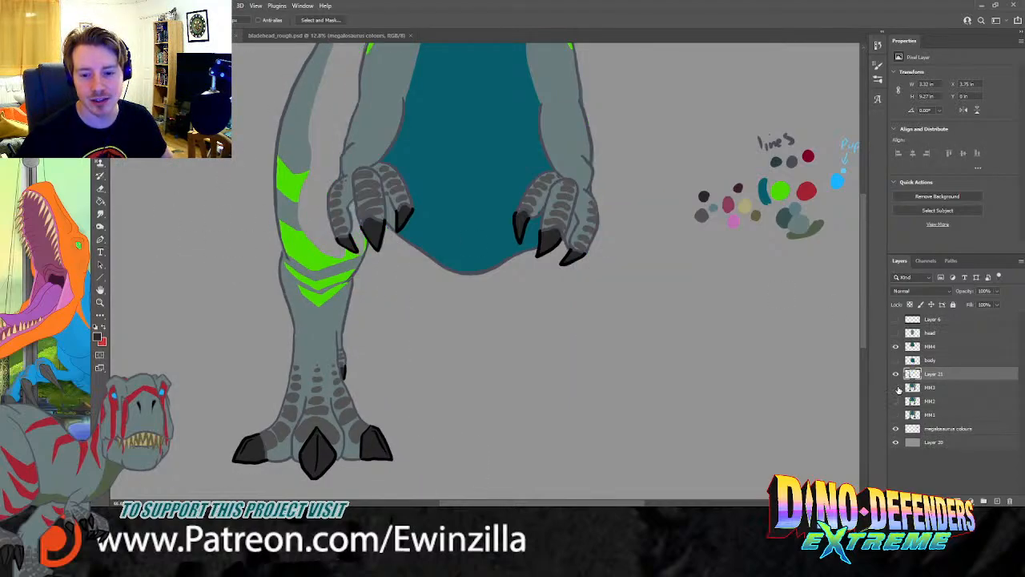
{"action": "left_click_drag", "start_coordinate": [917, 378], "coordinate": [926, 359]}
{"action": "scroll", "coordinate": [753, 355], "scroll_direction": "up", "scroll_amount": 1}
{"action": "scroll", "coordinate": [753, 356], "scroll_direction": "up", "scroll_amount": 2}
{"action": "scroll", "coordinate": [753, 356], "scroll_direction": "down", "scroll_amount": 2}
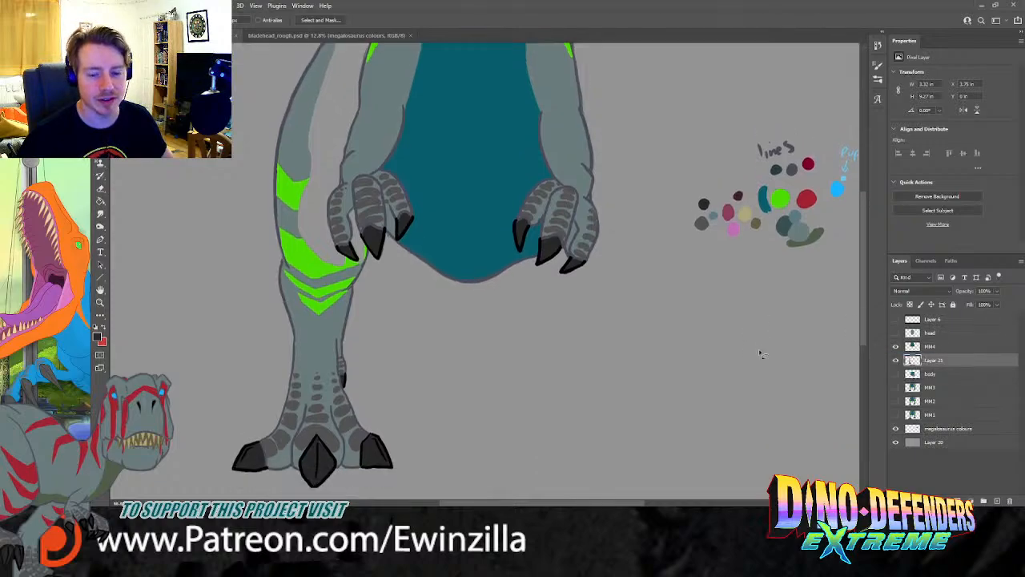
Step: Show MM3 as reference, align the copied leg with its planted leg, and shorten and slightly skew the copy
{"action": "left_click", "coordinate": [895, 387]}
{"action": "key", "text": "v"}
{"action": "left_click_drag", "start_coordinate": [305, 220], "coordinate": [325, 220]}
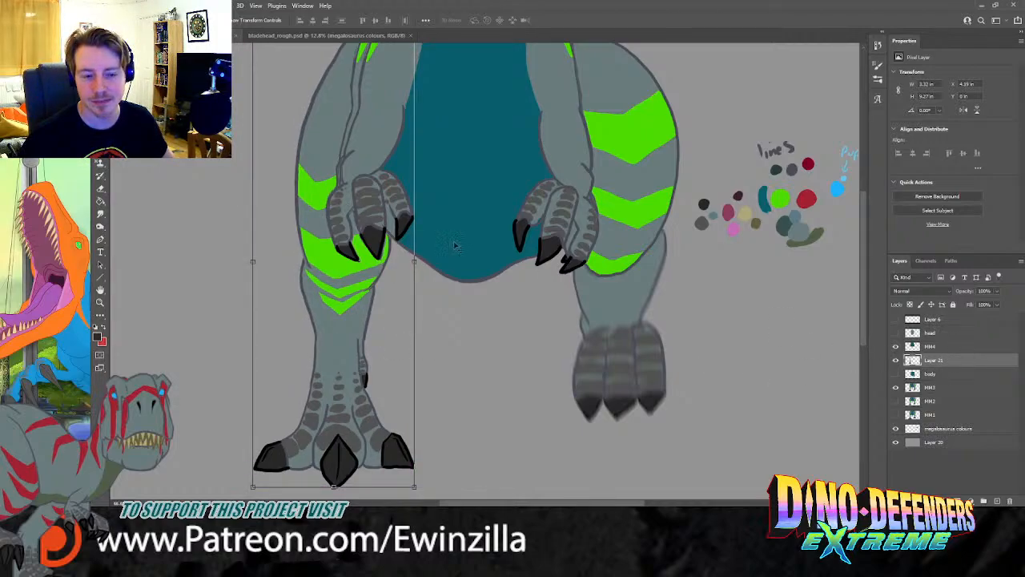
{"action": "left_click_drag", "start_coordinate": [333, 487], "coordinate": [338, 458]}
{"action": "left_click_drag", "start_coordinate": [257, 457], "coordinate": [269, 460]}
{"action": "left_click_drag", "start_coordinate": [417, 458], "coordinate": [412, 465]}
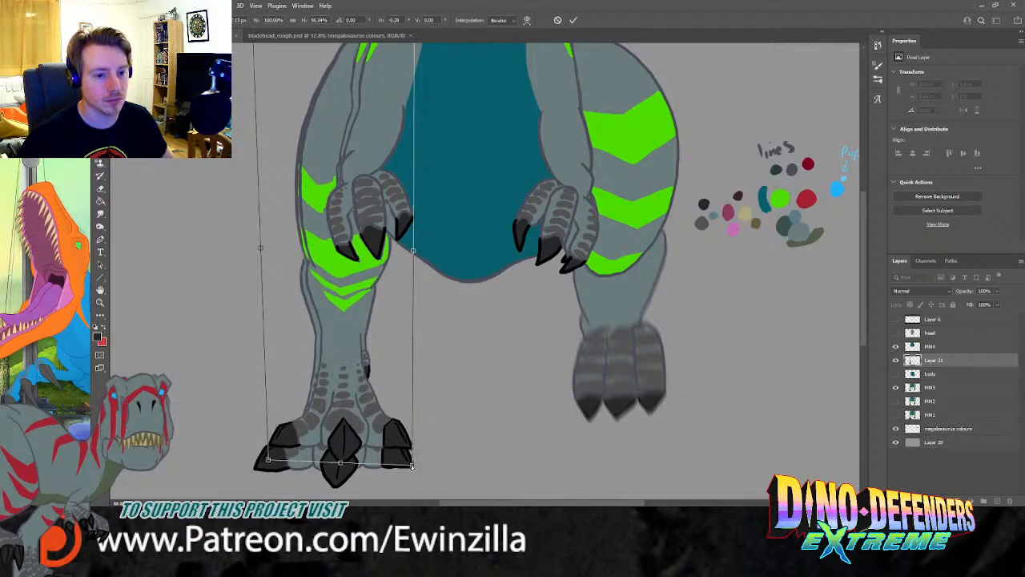
{"action": "left_click_drag", "start_coordinate": [269, 460], "coordinate": [266, 460]}
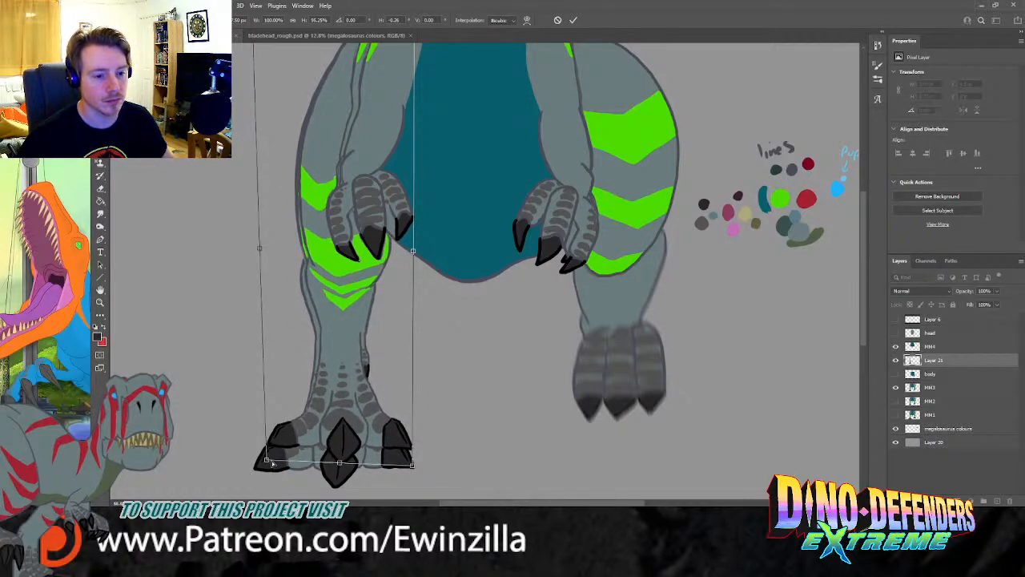
Step: Show MM1 as a foot-position reference, lengthen the copied leg downward and adjust its lower outer corner
{"action": "left_click", "coordinate": [895, 416]}
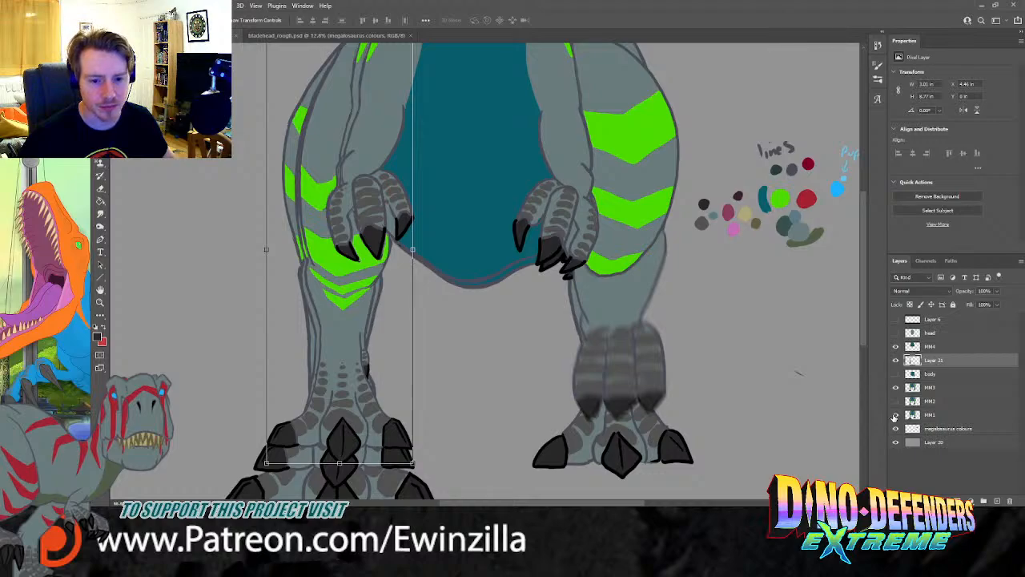
{"action": "scroll", "coordinate": [472, 468], "scroll_direction": "down", "scroll_amount": 2}
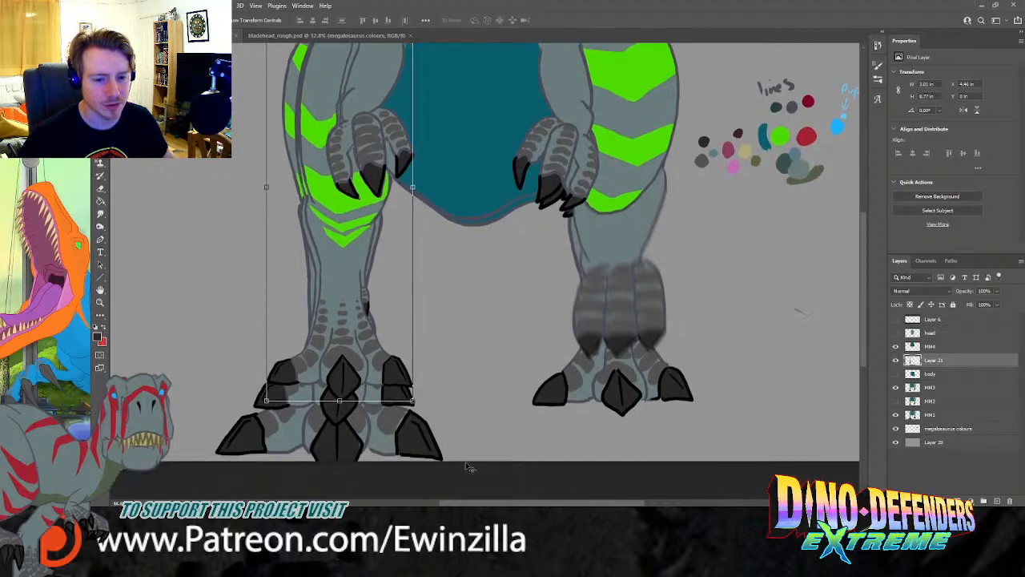
{"action": "left_click_drag", "start_coordinate": [339, 401], "coordinate": [340, 417]}
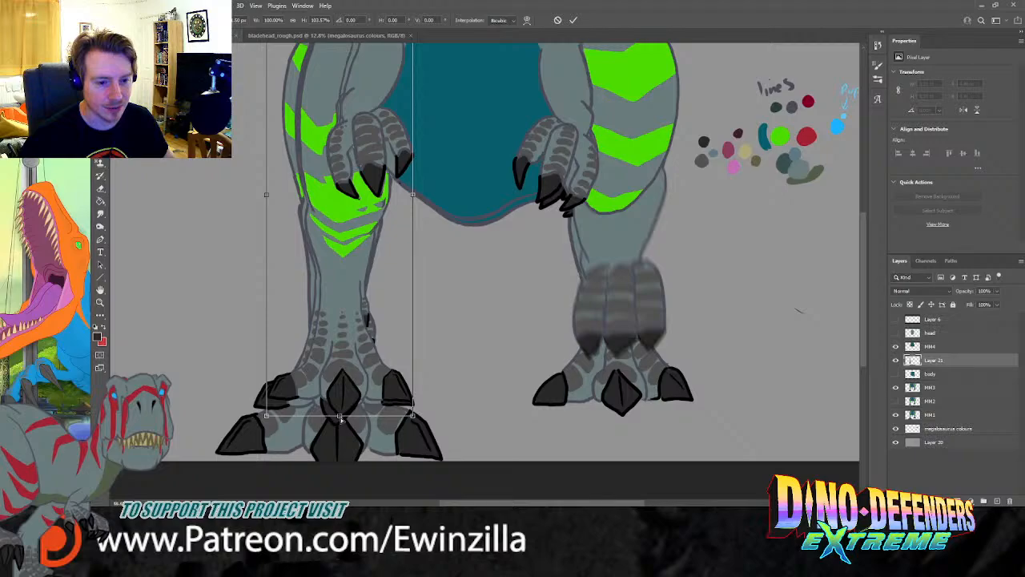
{"action": "left_click_drag", "start_coordinate": [266, 416], "coordinate": [263, 422]}
{"action": "key", "text": "Return"}
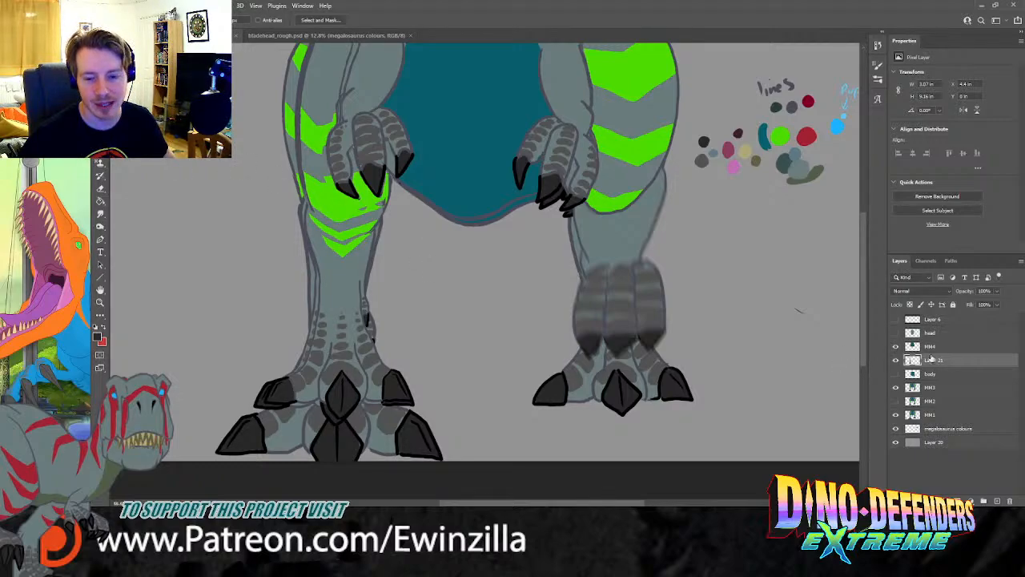
Step: Hide MM1 and toggle MM3 to check the reshaped leg, leaving MM3 hidden
{"action": "left_click", "coordinate": [896, 415]}
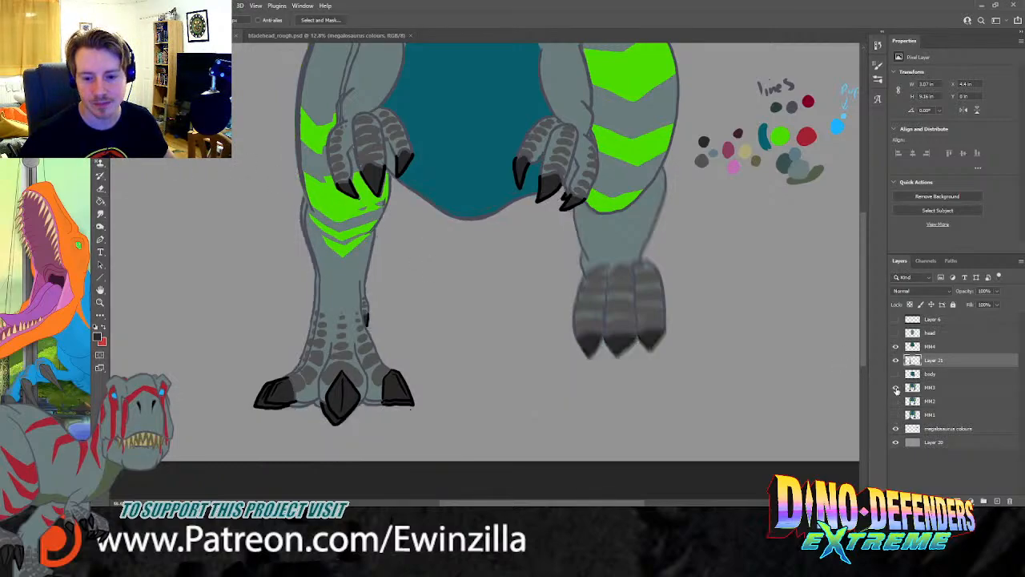
{"action": "left_click", "coordinate": [896, 388]}
{"action": "left_click", "coordinate": [897, 388]}
{"action": "left_click", "coordinate": [896, 388]}
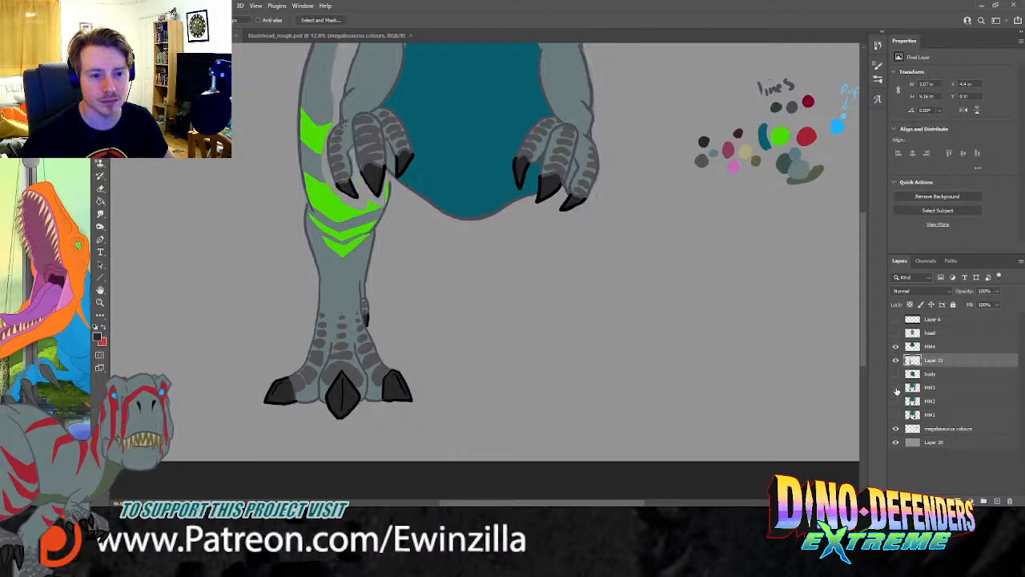
Step: Smudge grey skin over the copied leg's green stripes and the thigh gap behind the arm at 100% strength
{"action": "scroll", "coordinate": [590, 385], "scroll_direction": "up", "scroll_amount": 3}
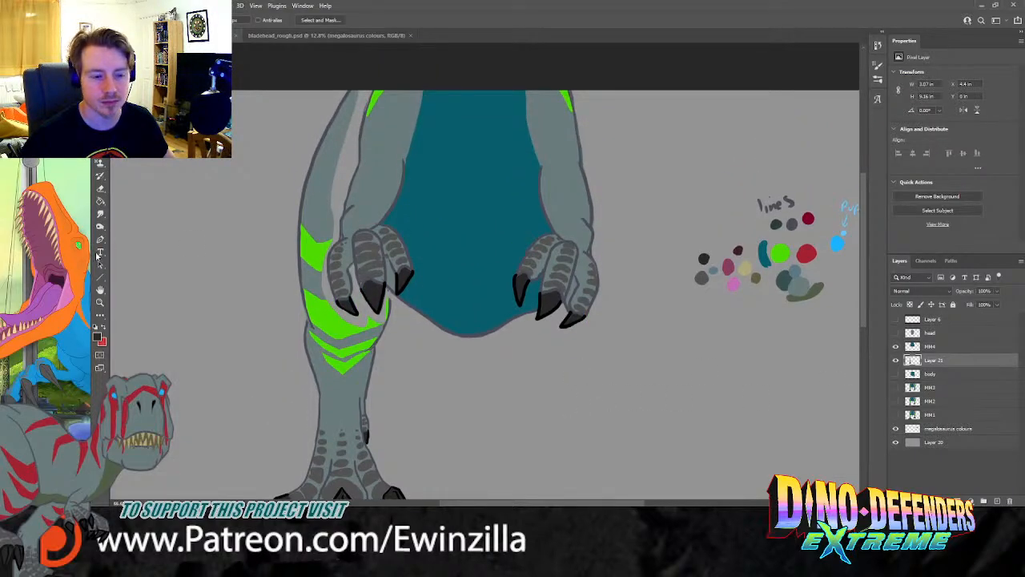
{"action": "left_click", "coordinate": [100, 214]}
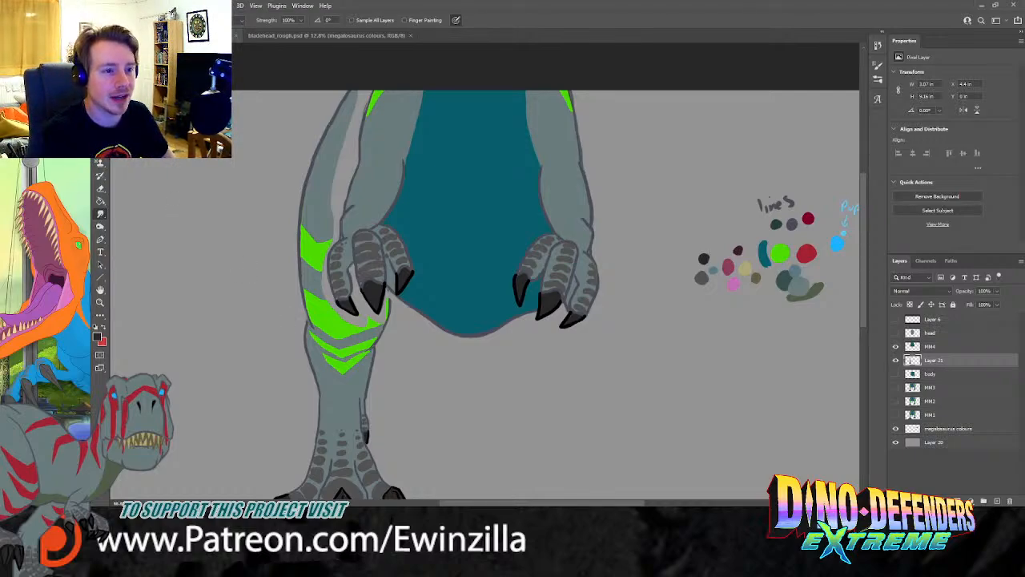
{"action": "mouse_move", "coordinate": [356, 346]}
{"action": "left_mouse_down"}
{"action": "mouse_move", "coordinate": [347, 373]}
{"action": "mouse_move", "coordinate": [369, 344]}
{"action": "left_mouse_up"}
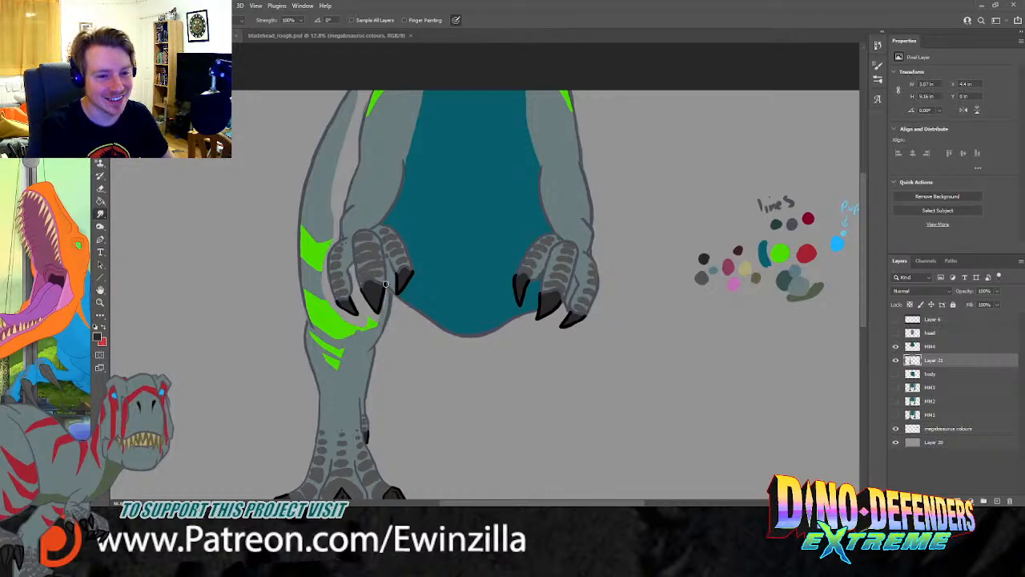
{"action": "mouse_move", "coordinate": [375, 315]}
{"action": "left_mouse_down"}
{"action": "mouse_move", "coordinate": [342, 371]}
{"action": "mouse_move", "coordinate": [342, 337]}
{"action": "mouse_move", "coordinate": [311, 333]}
{"action": "left_mouse_up"}
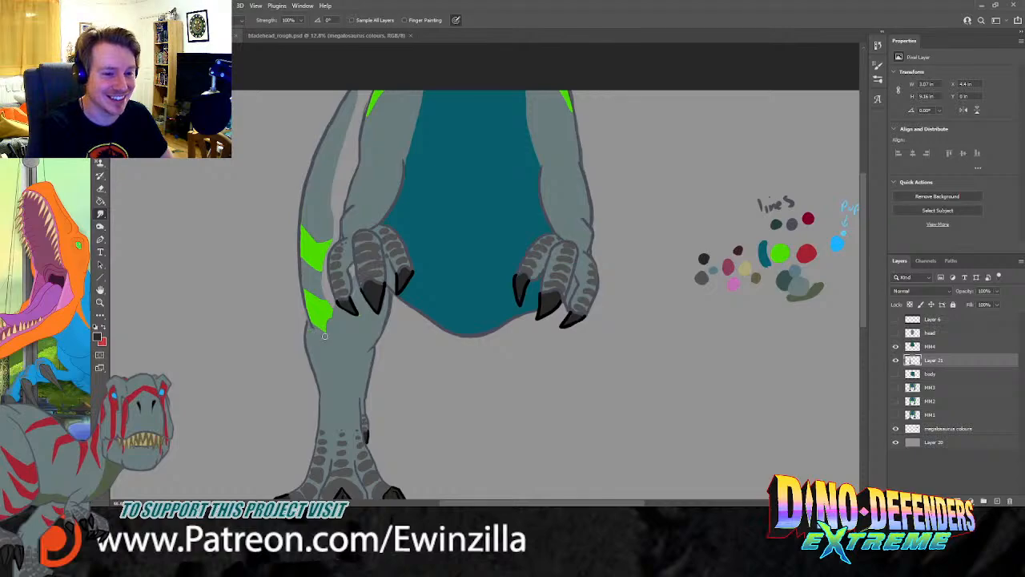
{"action": "left_click_drag", "start_coordinate": [335, 239], "coordinate": [315, 328]}
{"action": "left_click_drag", "start_coordinate": [310, 282], "coordinate": [316, 331]}
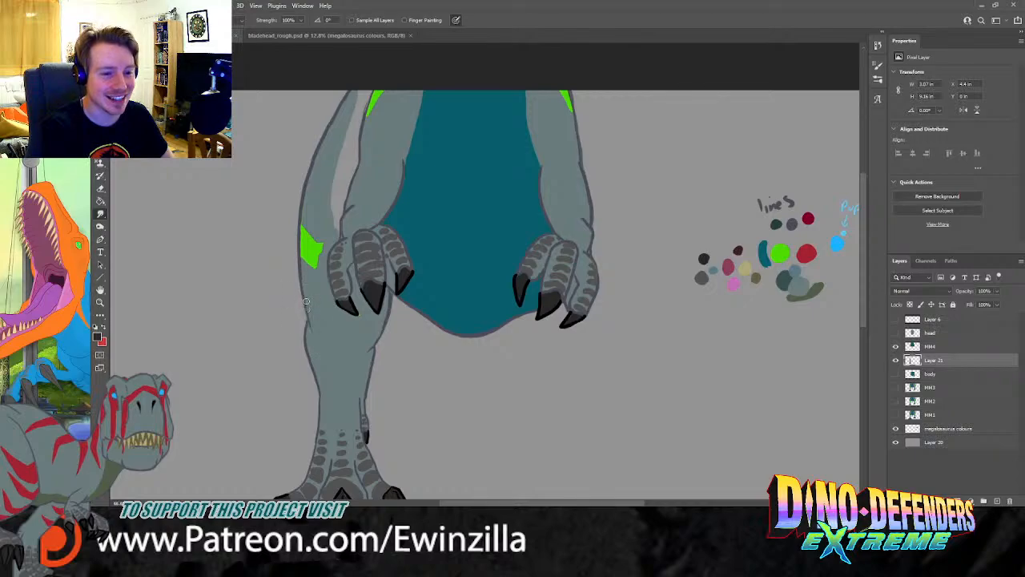
{"action": "mouse_move", "coordinate": [323, 245]}
{"action": "left_mouse_down"}
{"action": "mouse_move", "coordinate": [326, 288]}
{"action": "mouse_move", "coordinate": [319, 232]}
{"action": "mouse_move", "coordinate": [306, 259]}
{"action": "left_mouse_up"}
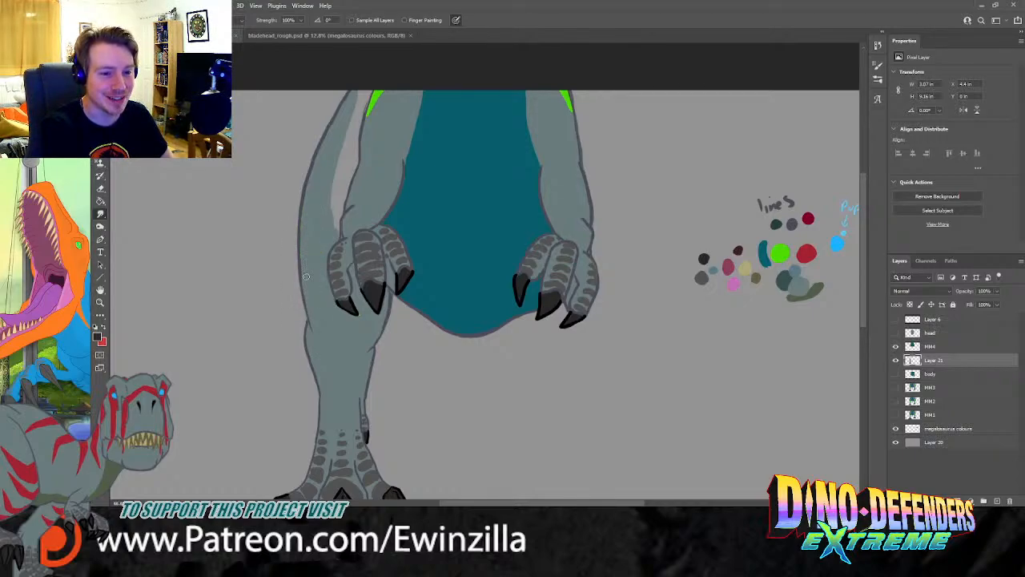
{"action": "mouse_move", "coordinate": [329, 186]}
{"action": "left_mouse_down"}
{"action": "mouse_move", "coordinate": [342, 120]}
{"action": "mouse_move", "coordinate": [359, 100]}
{"action": "mouse_move", "coordinate": [352, 152]}
{"action": "mouse_move", "coordinate": [350, 107]}
{"action": "left_mouse_up"}
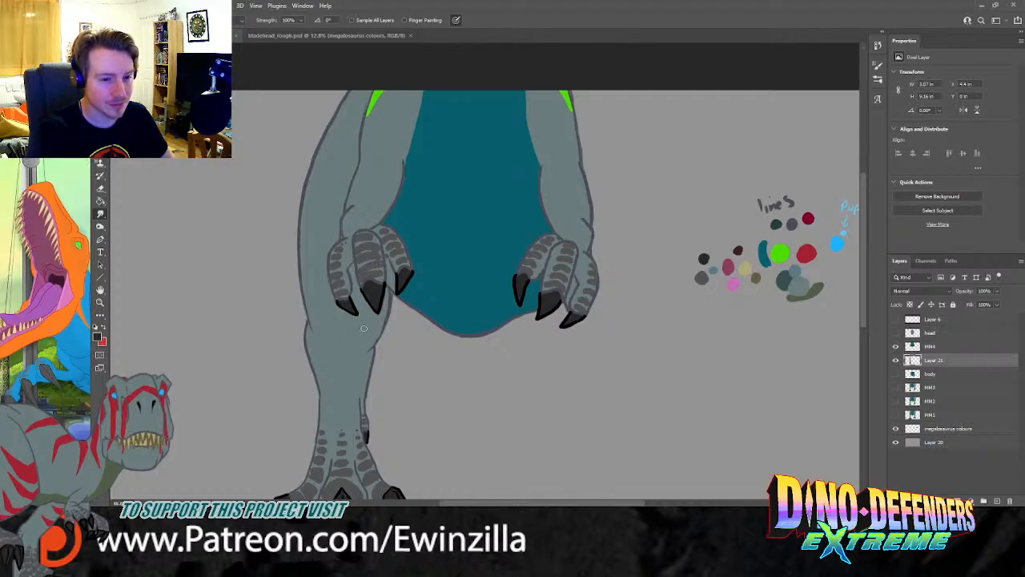
Step: Toggle MM4, the copied leg layer and MM3 to compare the smoothed leg with the previous frame
{"action": "left_click", "coordinate": [896, 349]}
{"action": "left_click", "coordinate": [897, 350]}
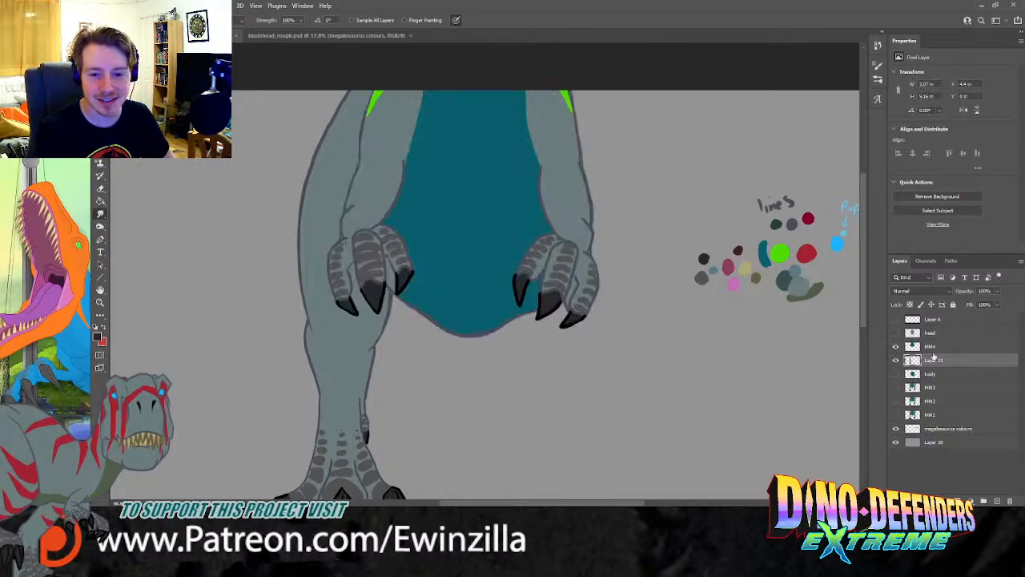
{"action": "left_click", "coordinate": [926, 349]}
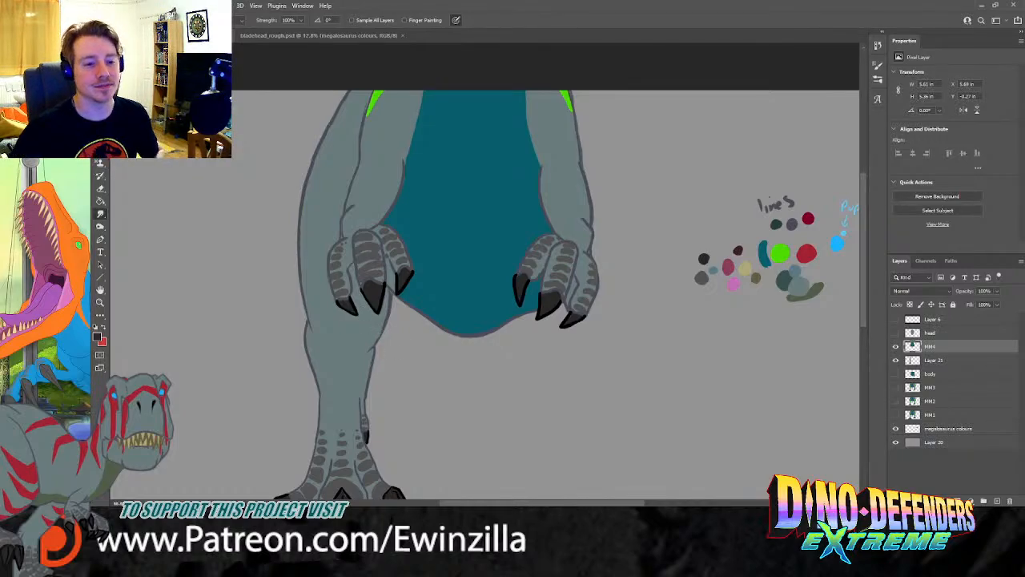
{"action": "scroll", "coordinate": [604, 253], "scroll_direction": "down", "scroll_amount": 3}
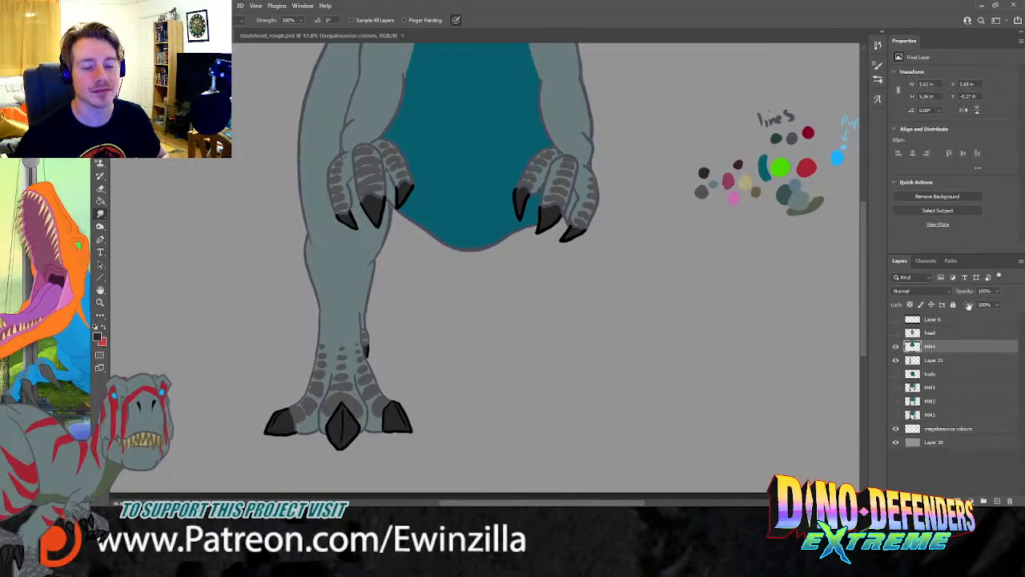
{"action": "left_click", "coordinate": [897, 388]}
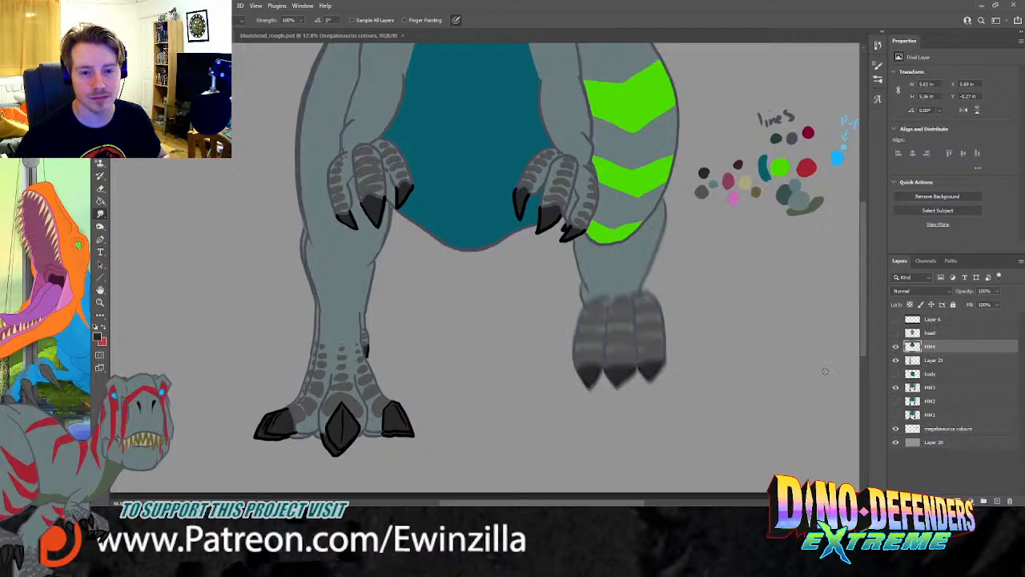
{"action": "scroll", "coordinate": [825, 370], "scroll_direction": "up", "scroll_amount": 2}
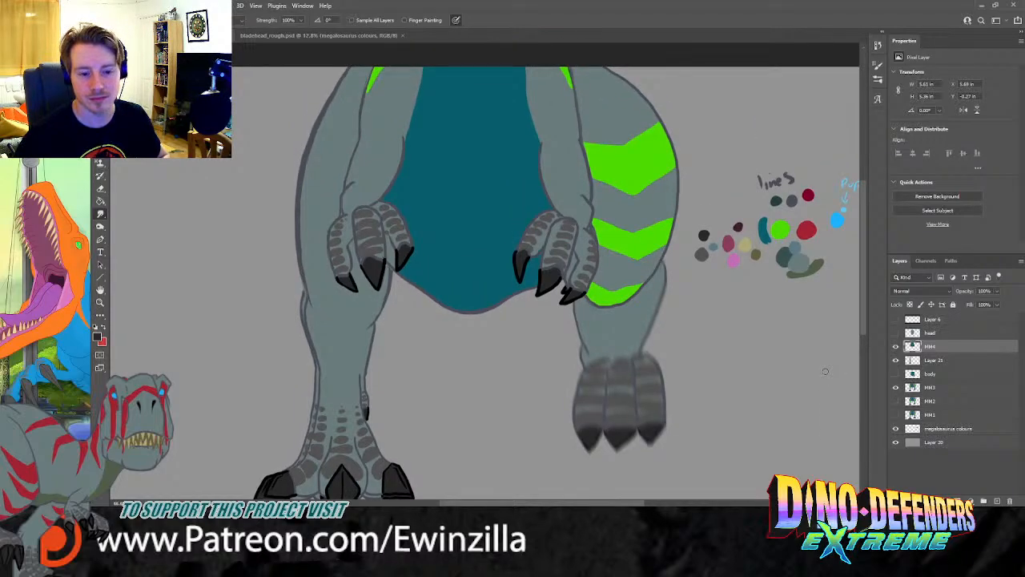
{"action": "scroll", "coordinate": [824, 371], "scroll_direction": "down", "scroll_amount": 1}
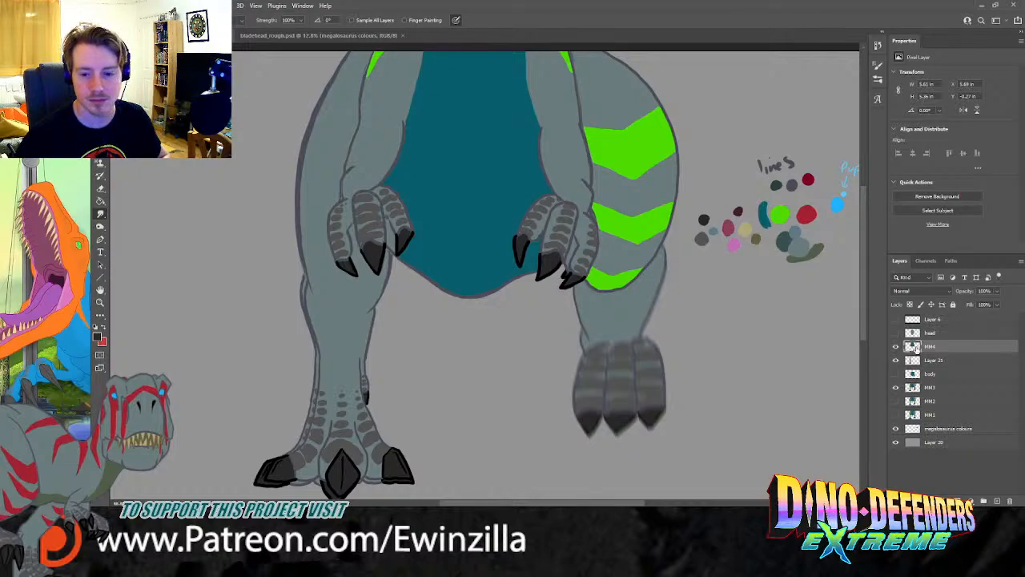
{"action": "left_click", "coordinate": [896, 391]}
{"action": "left_click", "coordinate": [895, 391]}
{"action": "left_click", "coordinate": [896, 390]}
{"action": "left_click", "coordinate": [897, 361]}
{"action": "left_click", "coordinate": [896, 360]}
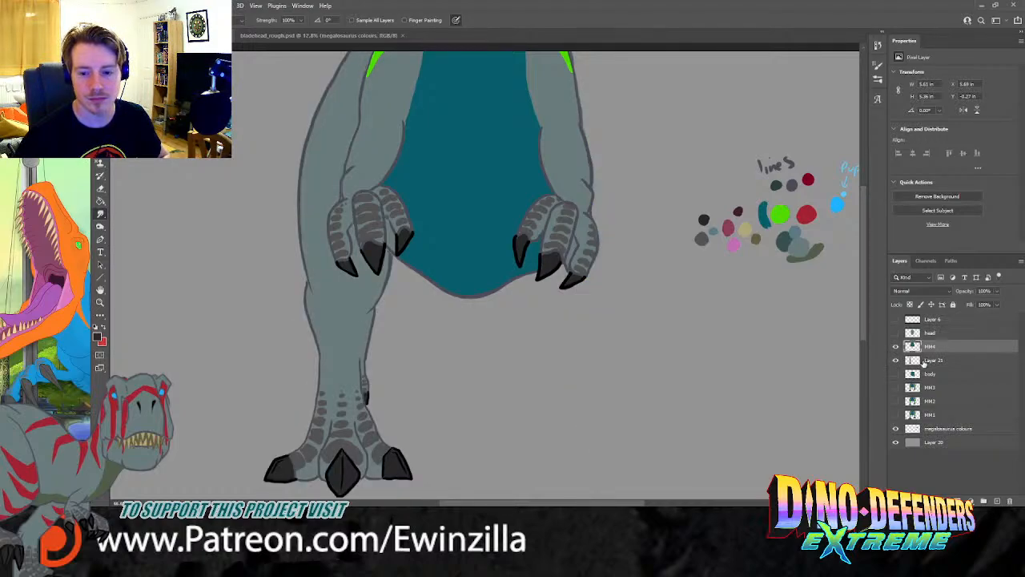
{"action": "left_click", "coordinate": [896, 387]}
{"action": "left_click", "coordinate": [897, 387]}
Step: Move the body layer above MM4, show MM3, and lower the copied leg layer's opacity to reveal MM3's stripes
{"action": "left_click_drag", "start_coordinate": [934, 374], "coordinate": [934, 346]}
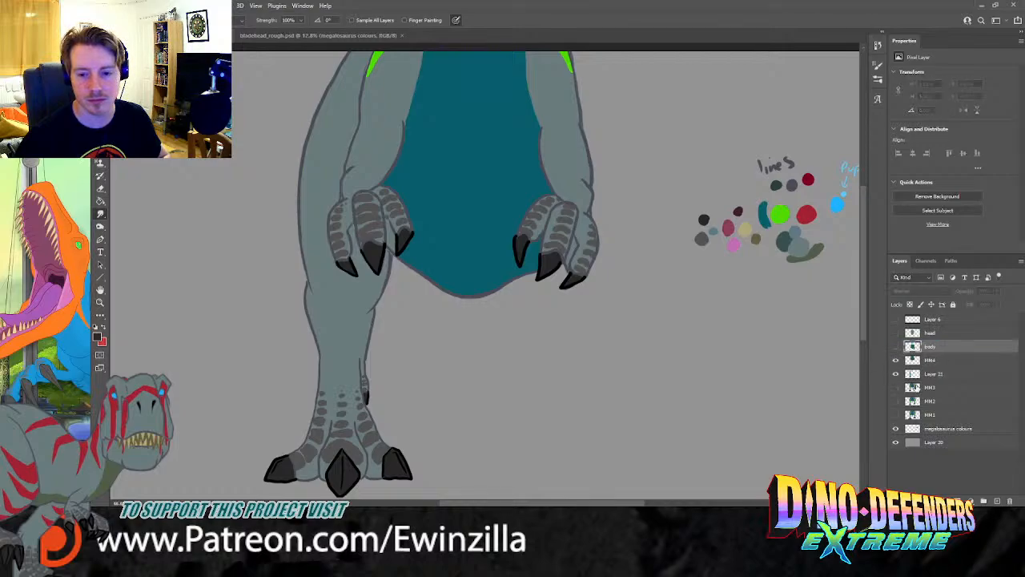
{"action": "left_click", "coordinate": [896, 387]}
{"action": "left_click", "coordinate": [929, 374]}
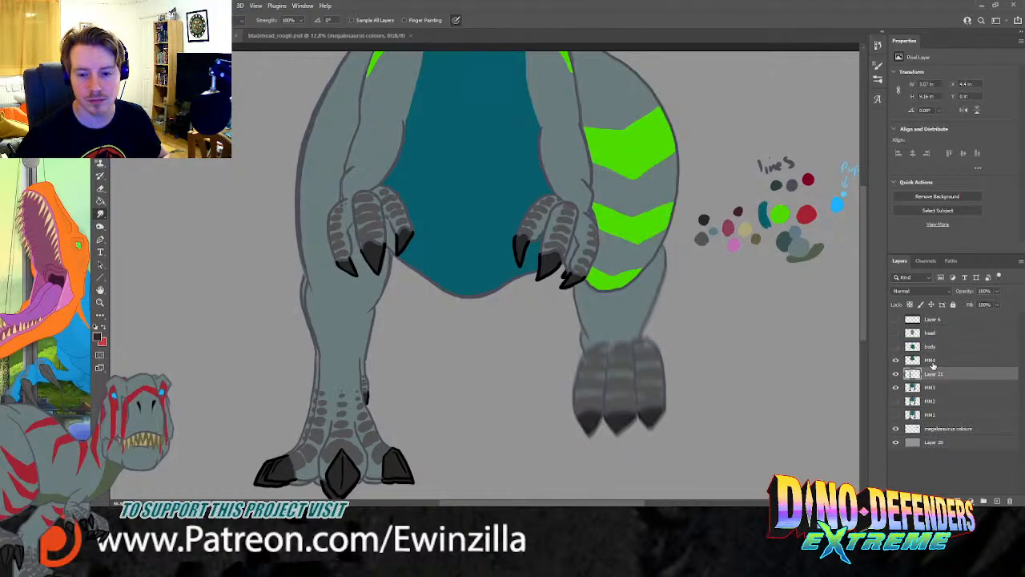
{"action": "left_click", "coordinate": [996, 292]}
{"action": "left_click", "coordinate": [981, 305]}
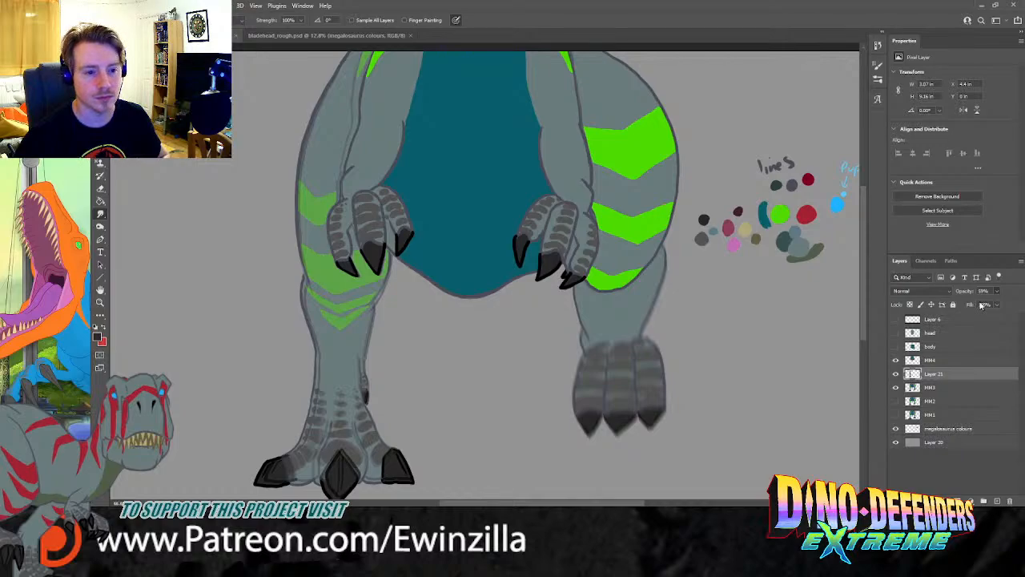
Step: Sample the bright green palette swatch as the Brush colour for the leg stripes
{"action": "key", "text": "i"}
{"action": "left_click", "coordinate": [779, 214]}
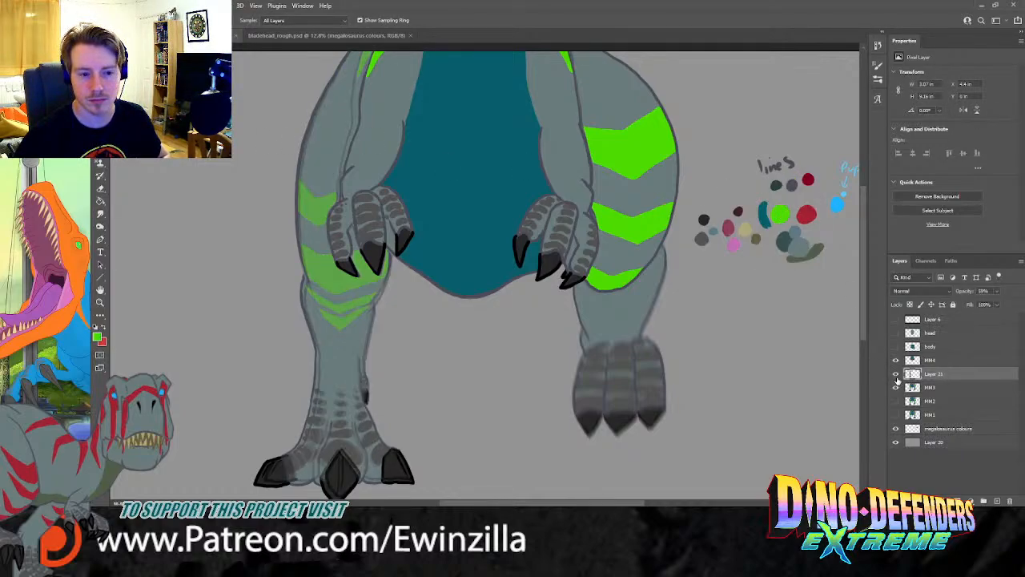
{"action": "key", "text": "b"}
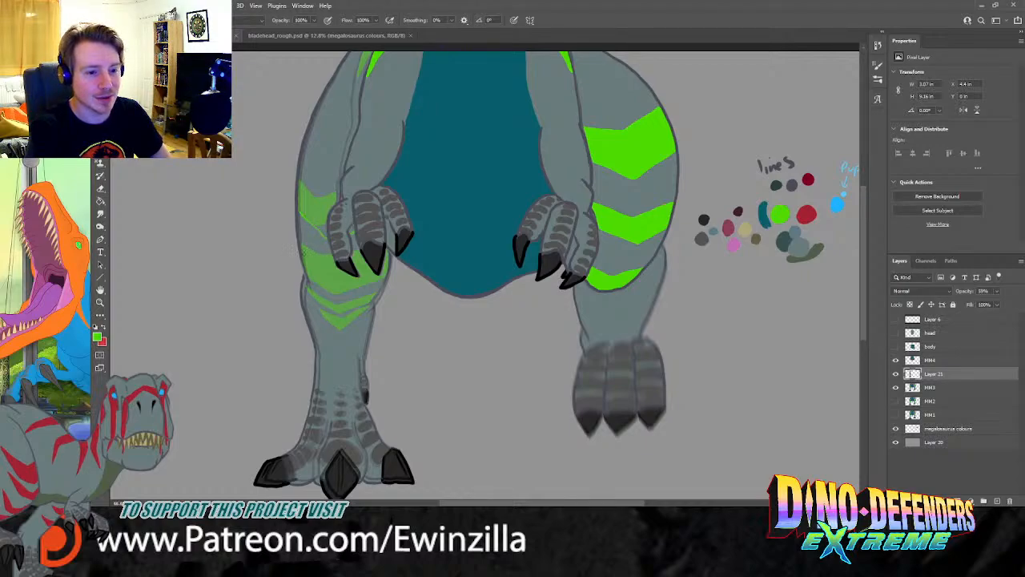
{"action": "mouse_move", "coordinate": [320, 269]}
{"action": "left_mouse_down"}
{"action": "mouse_move", "coordinate": [336, 281]}
{"action": "mouse_move", "coordinate": [303, 258]}
{"action": "mouse_move", "coordinate": [327, 277]}
{"action": "left_mouse_up"}
{"action": "key", "text": "ctrl+z"}
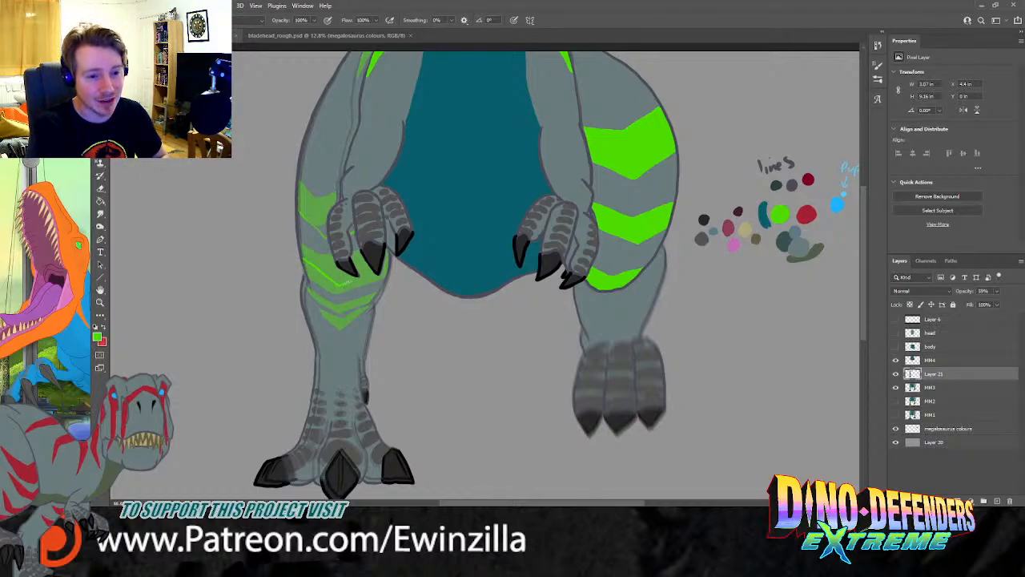
{"action": "key", "text": "ctrl+z"}
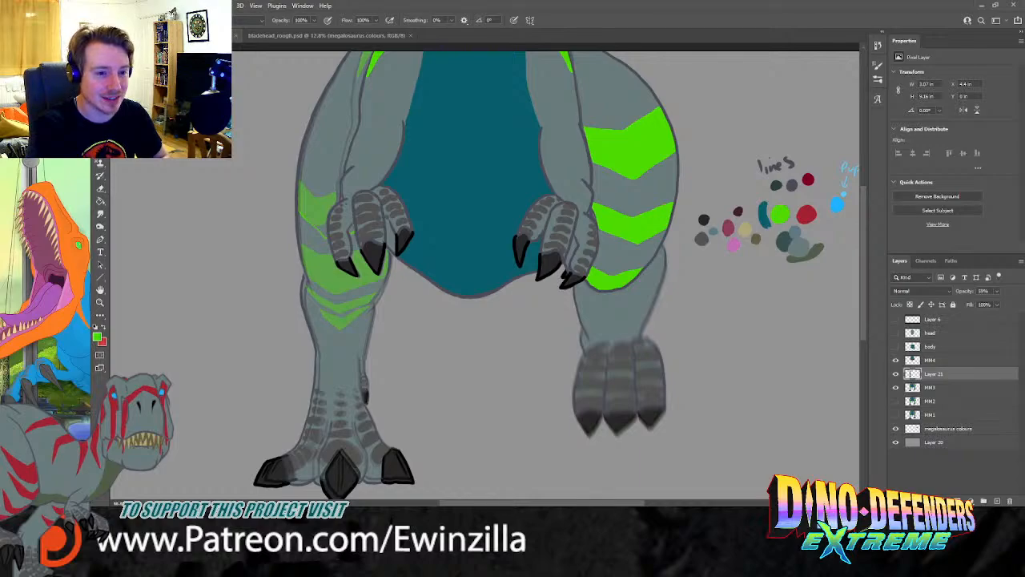
Step: Brush green chevron stripe outlines on the semi-transparent copied leg, following MM3's pattern, and select the MM3 layer
{"action": "left_click_drag", "start_coordinate": [313, 265], "coordinate": [334, 278]}
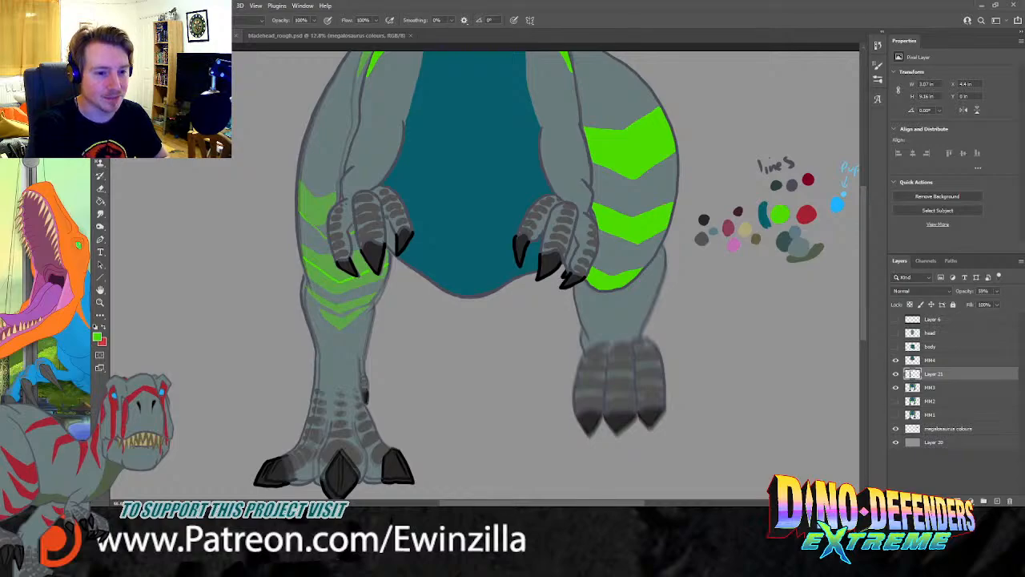
{"action": "left_click_drag", "start_coordinate": [300, 213], "coordinate": [304, 254]}
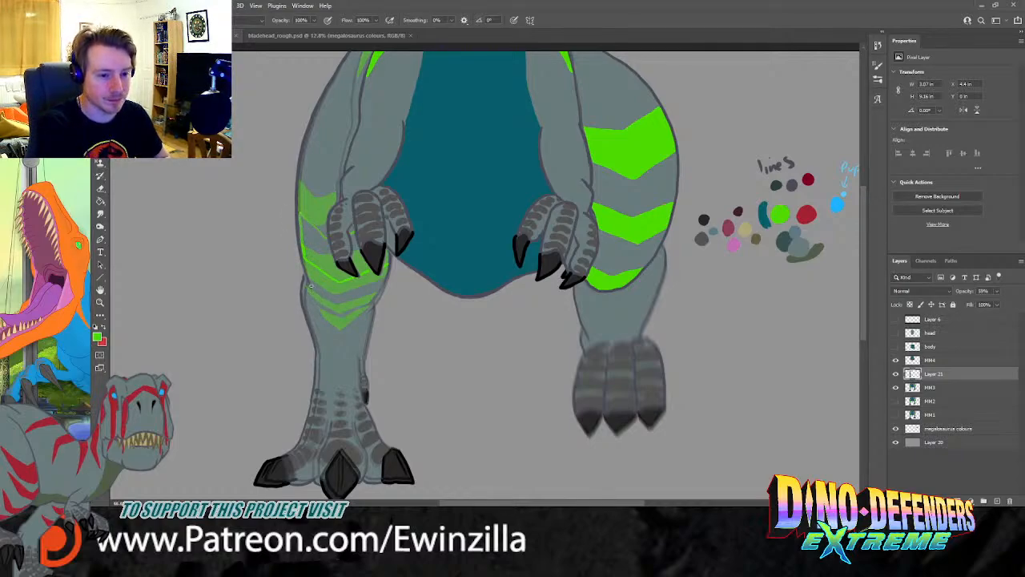
{"action": "mouse_move", "coordinate": [326, 321]}
{"action": "left_mouse_down"}
{"action": "mouse_move", "coordinate": [346, 332]}
{"action": "mouse_move", "coordinate": [362, 317]}
{"action": "mouse_move", "coordinate": [317, 311]}
{"action": "mouse_move", "coordinate": [335, 332]}
{"action": "left_mouse_up"}
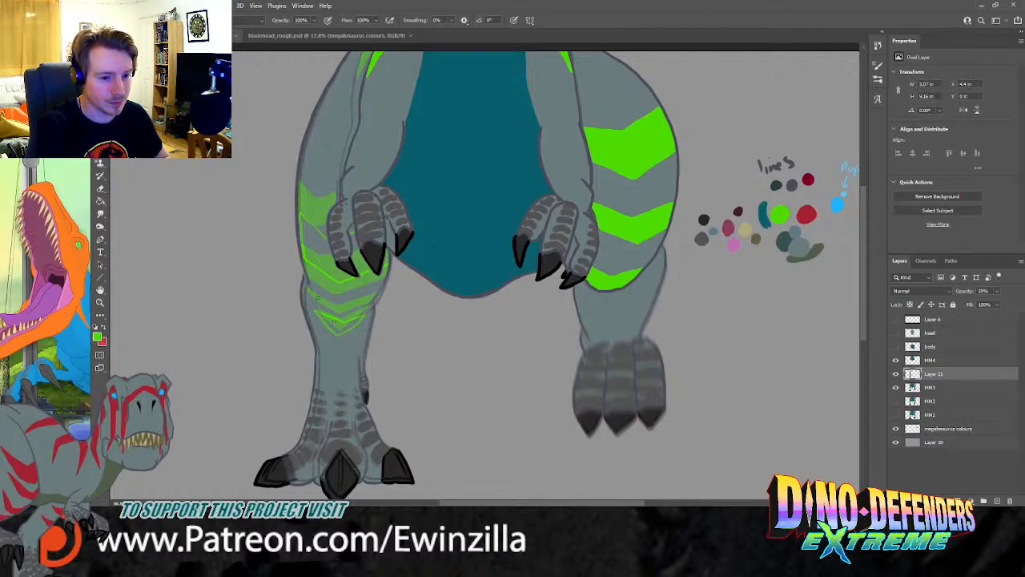
{"action": "mouse_move", "coordinate": [309, 282]}
{"action": "left_mouse_down"}
{"action": "mouse_move", "coordinate": [330, 298]}
{"action": "mouse_move", "coordinate": [361, 298]}
{"action": "mouse_move", "coordinate": [383, 282]}
{"action": "mouse_move", "coordinate": [374, 300]}
{"action": "mouse_move", "coordinate": [344, 306]}
{"action": "mouse_move", "coordinate": [310, 285]}
{"action": "left_mouse_up"}
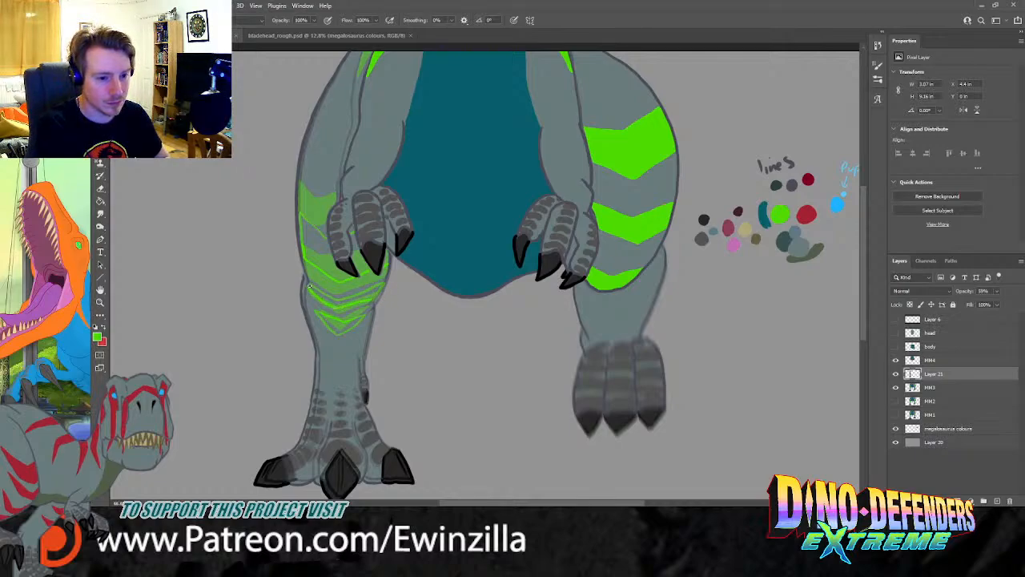
{"action": "left_click", "coordinate": [913, 387]}
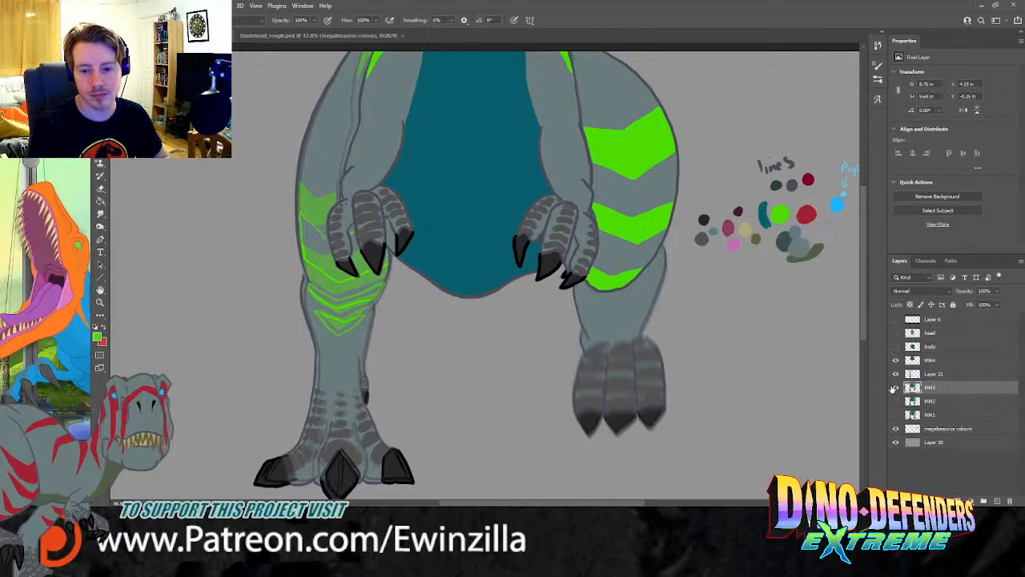
Step: Hide MM3, restore the copied leg layer to full opacity, and toggle that leg layer to check its stripe outlines
{"action": "left_click", "coordinate": [895, 387]}
{"action": "left_click", "coordinate": [929, 374]}
{"action": "left_click_drag", "start_coordinate": [965, 291], "coordinate": [1001, 290]}
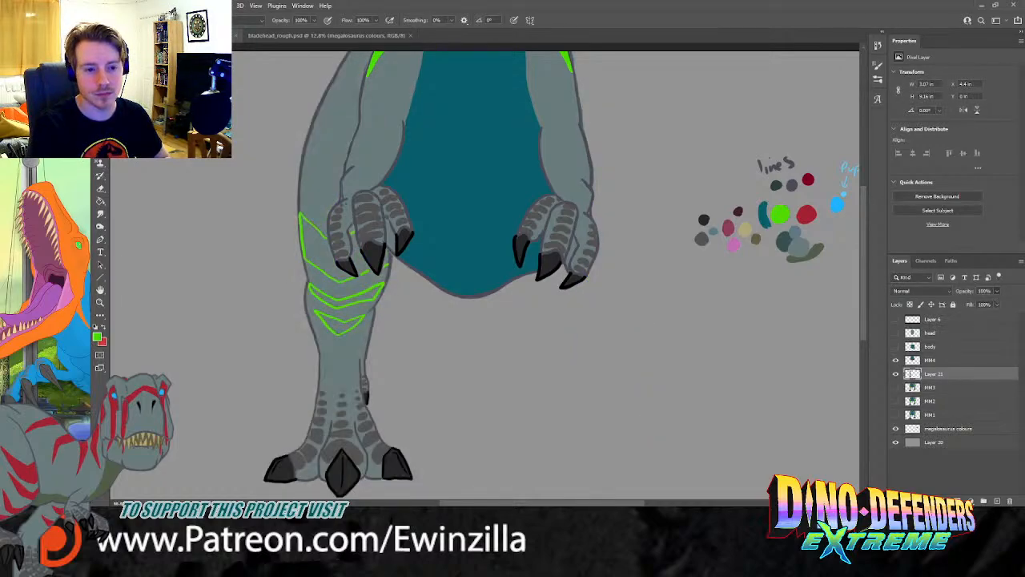
{"action": "left_click", "coordinate": [897, 374]}
{"action": "left_click", "coordinate": [897, 374]}
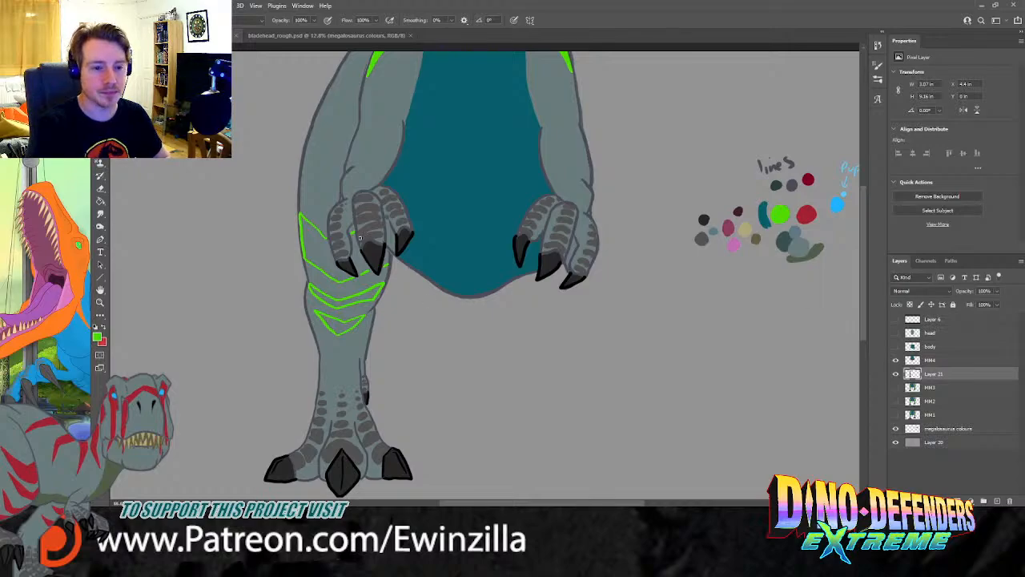
Step: Fill the uppermost chevron stripe on the planted leg with bright green and smudge its outer edge inside the leg outline
{"action": "mouse_move", "coordinate": [385, 260]}
{"action": "left_mouse_down"}
{"action": "mouse_move", "coordinate": [389, 250]}
{"action": "mouse_move", "coordinate": [355, 255]}
{"action": "mouse_move", "coordinate": [361, 273]}
{"action": "mouse_move", "coordinate": [368, 267]}
{"action": "mouse_move", "coordinate": [356, 247]}
{"action": "mouse_move", "coordinate": [368, 266]}
{"action": "left_mouse_up"}
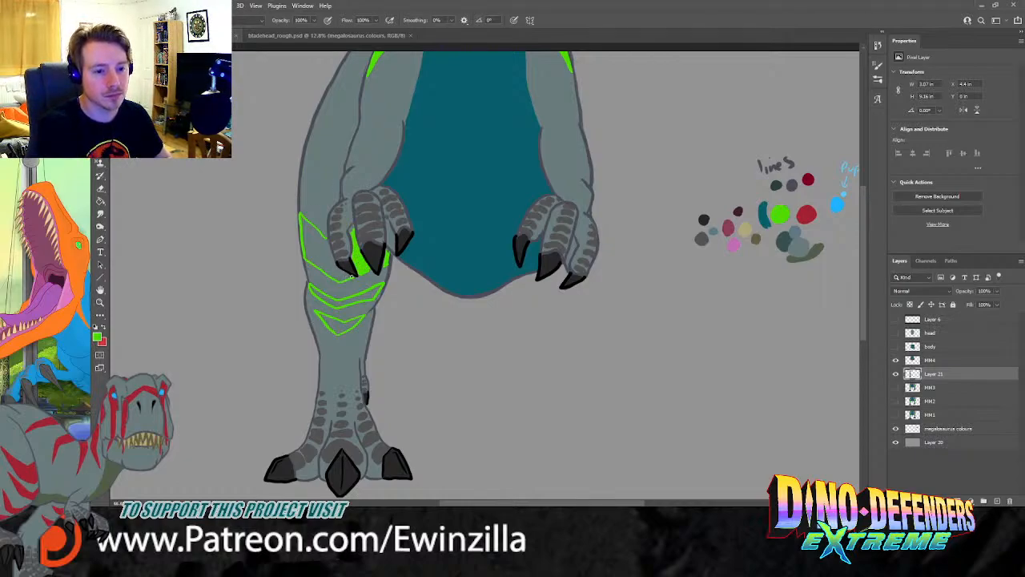
{"action": "left_click_drag", "start_coordinate": [327, 242], "coordinate": [343, 278]}
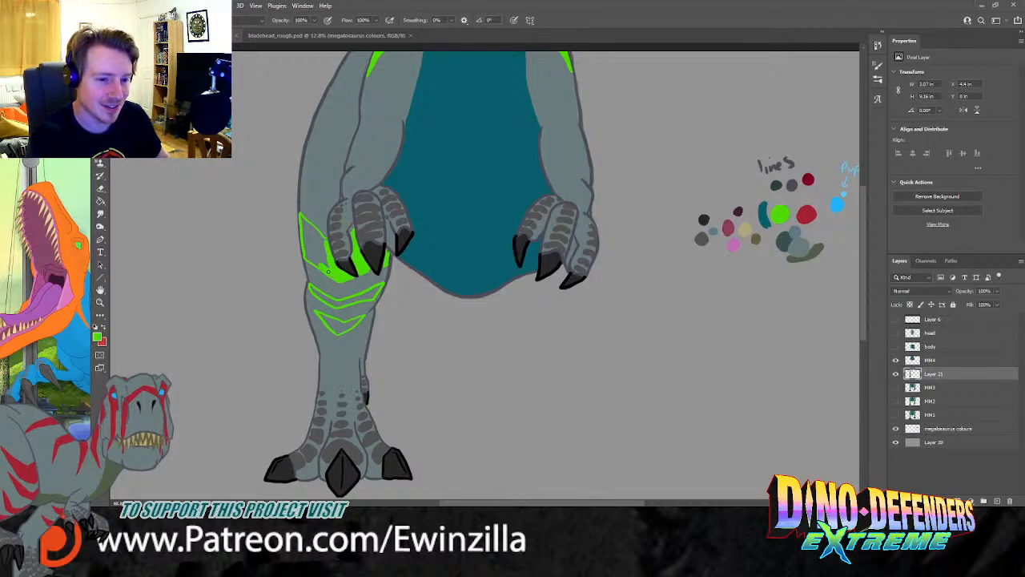
{"action": "mouse_move", "coordinate": [313, 259]}
{"action": "left_mouse_down"}
{"action": "mouse_move", "coordinate": [321, 265]}
{"action": "mouse_move", "coordinate": [314, 233]}
{"action": "mouse_move", "coordinate": [321, 238]}
{"action": "left_mouse_up"}
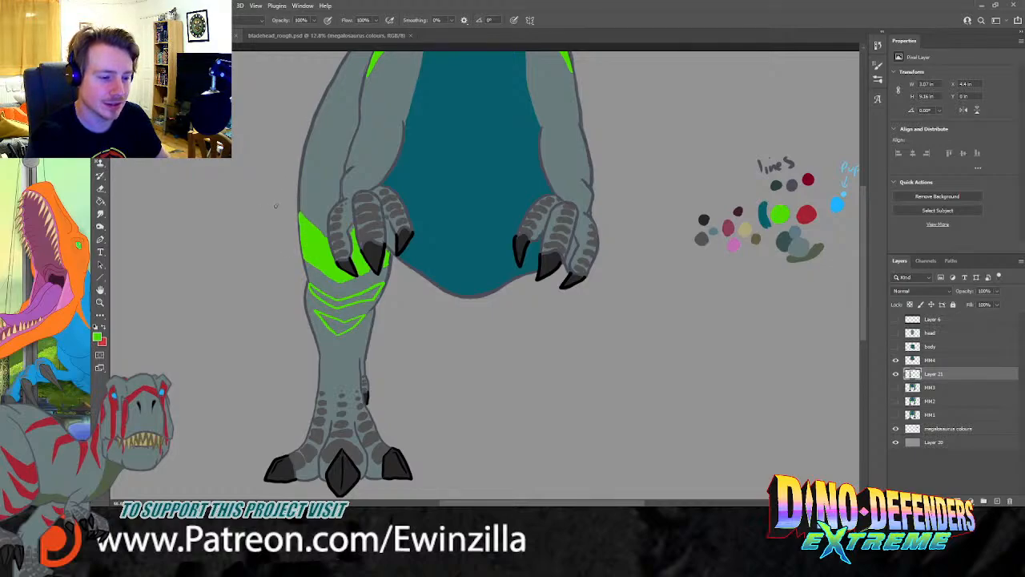
{"action": "left_click", "coordinate": [100, 227]}
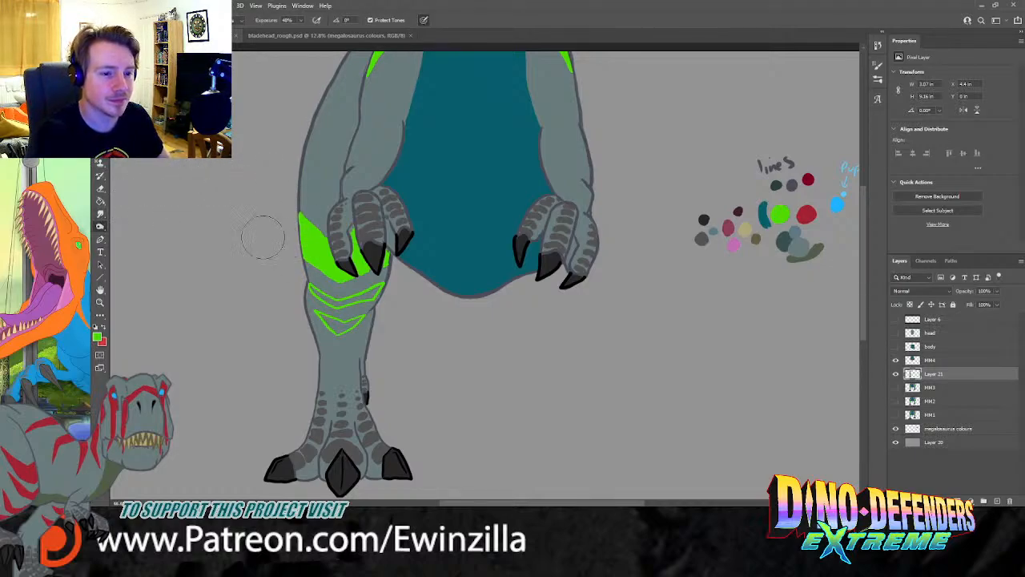
{"action": "left_click", "coordinate": [100, 214]}
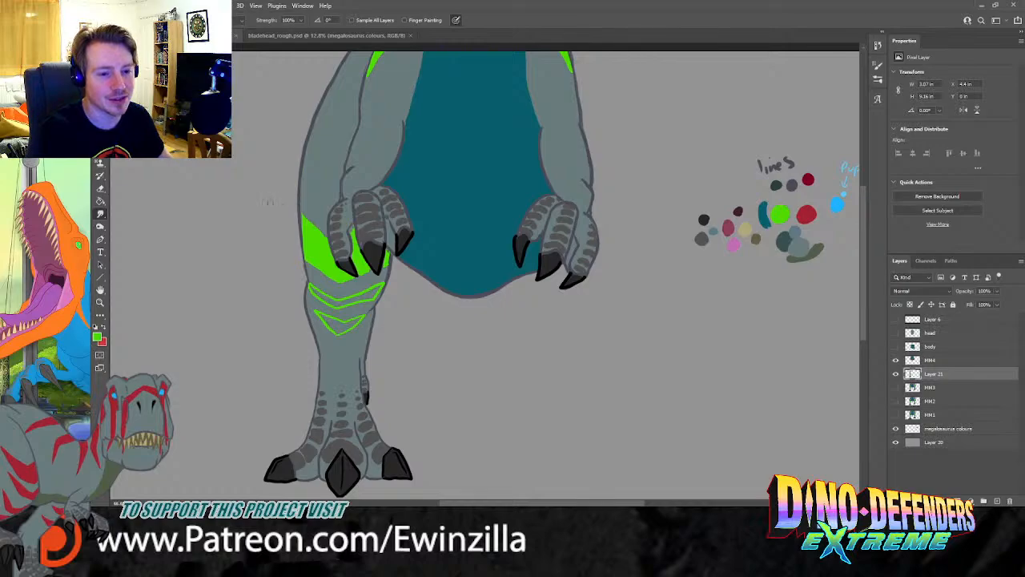
{"action": "key", "text": "b"}
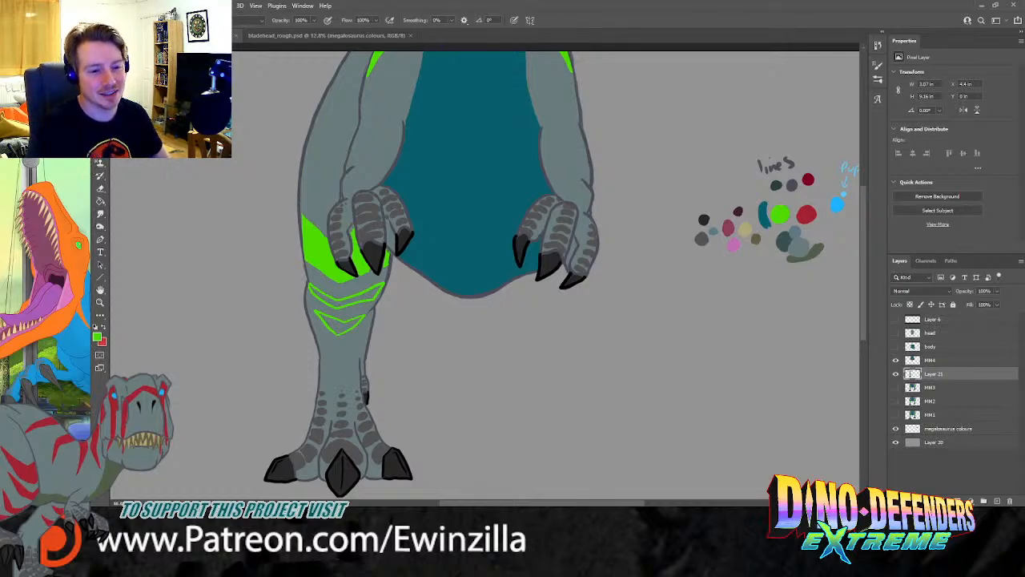
Step: Fill the two lower chevron stripes on the planted leg with green and sharpen their edges with the Smudge tool
{"action": "left_click_drag", "start_coordinate": [378, 293], "coordinate": [345, 301]}
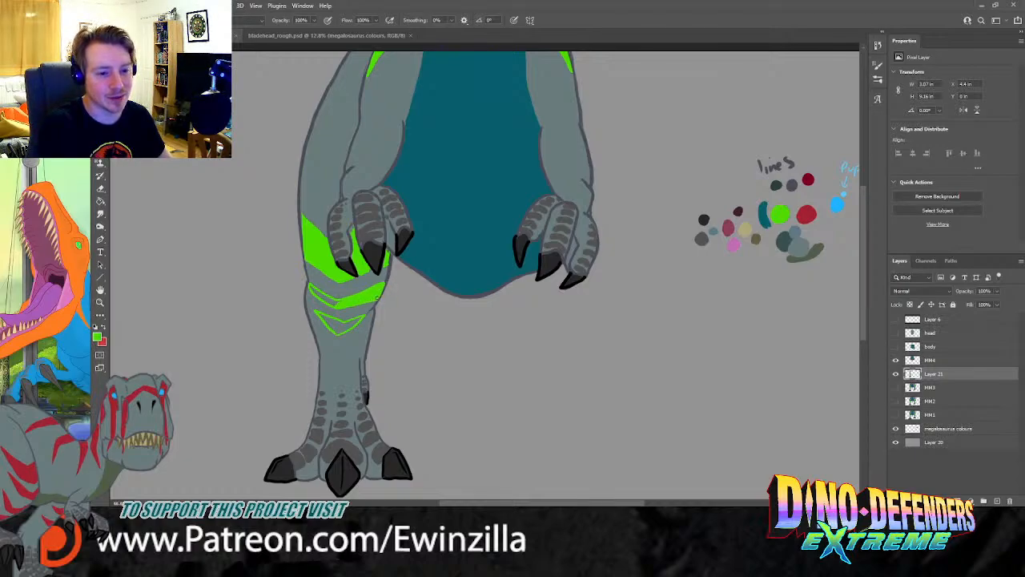
{"action": "left_click_drag", "start_coordinate": [339, 302], "coordinate": [334, 304]}
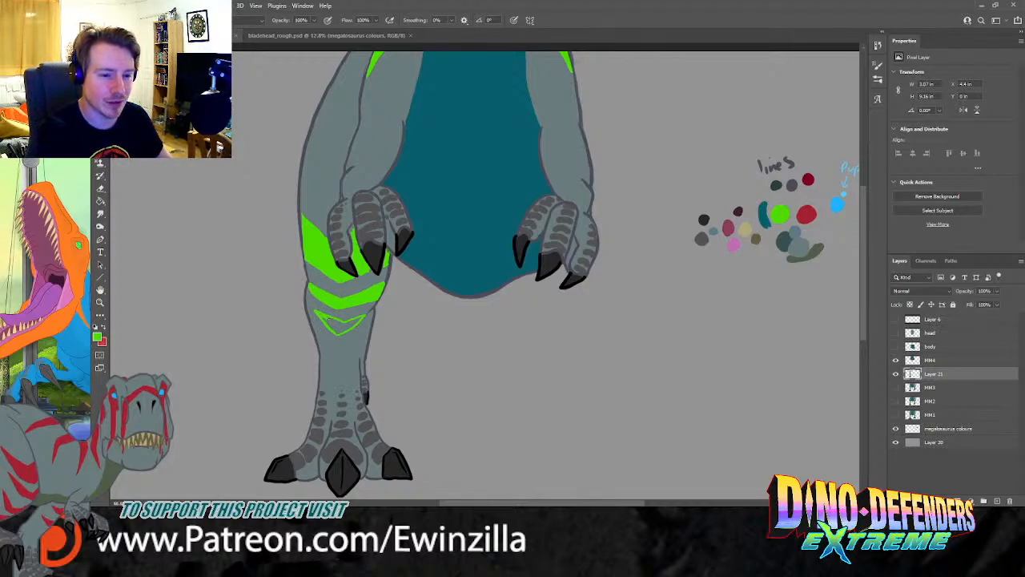
{"action": "left_click_drag", "start_coordinate": [334, 321], "coordinate": [327, 319]}
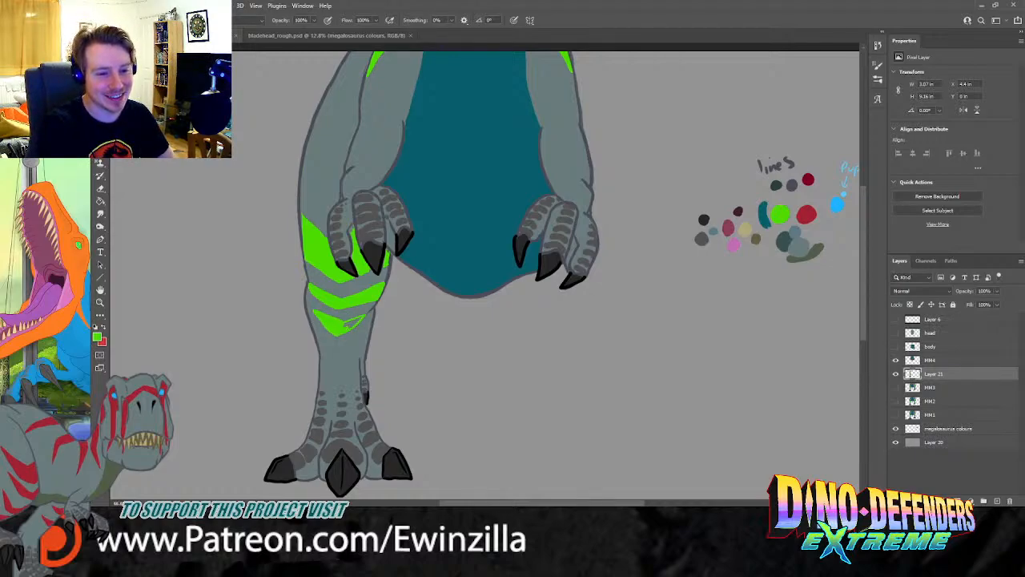
{"action": "left_click", "coordinate": [101, 214]}
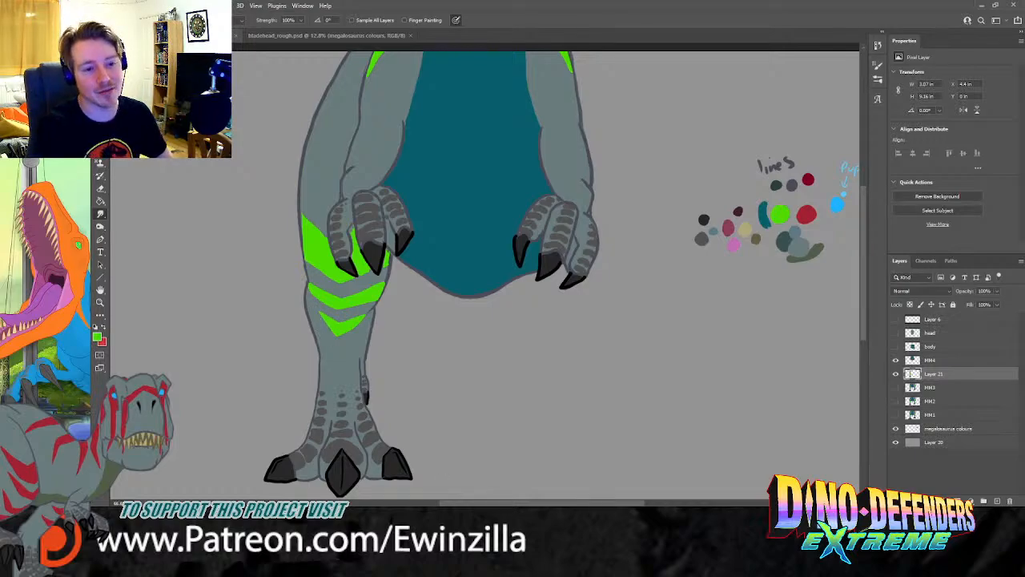
{"action": "left_click_drag", "start_coordinate": [336, 286], "coordinate": [306, 253]}
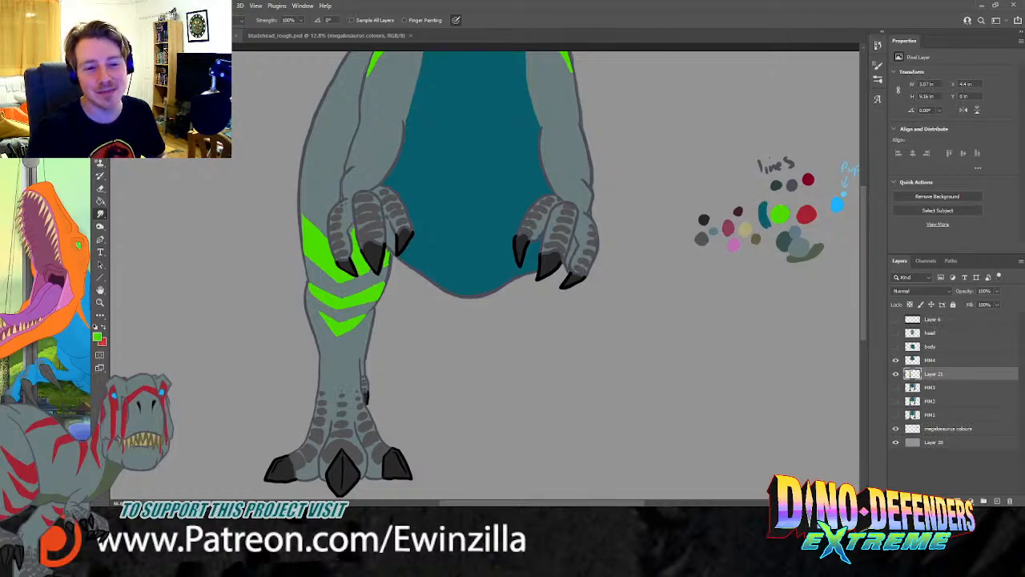
Step: Merge the striped leg layer with MM4 into a single layer
{"action": "scroll", "coordinate": [484, 370], "scroll_direction": "down", "scroll_amount": 1}
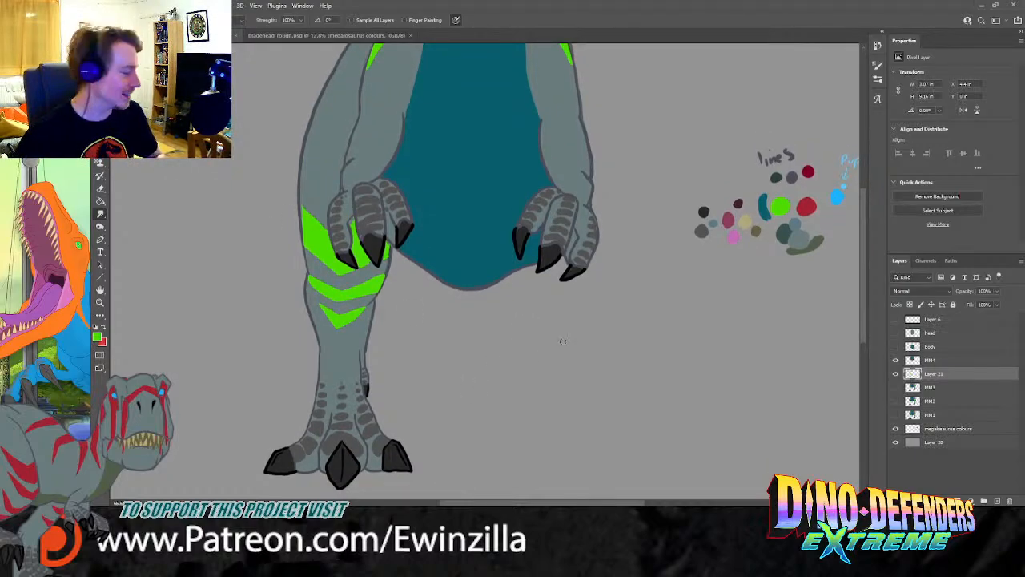
{"action": "left_click", "coordinate": [932, 365], "text": "ctrl"}
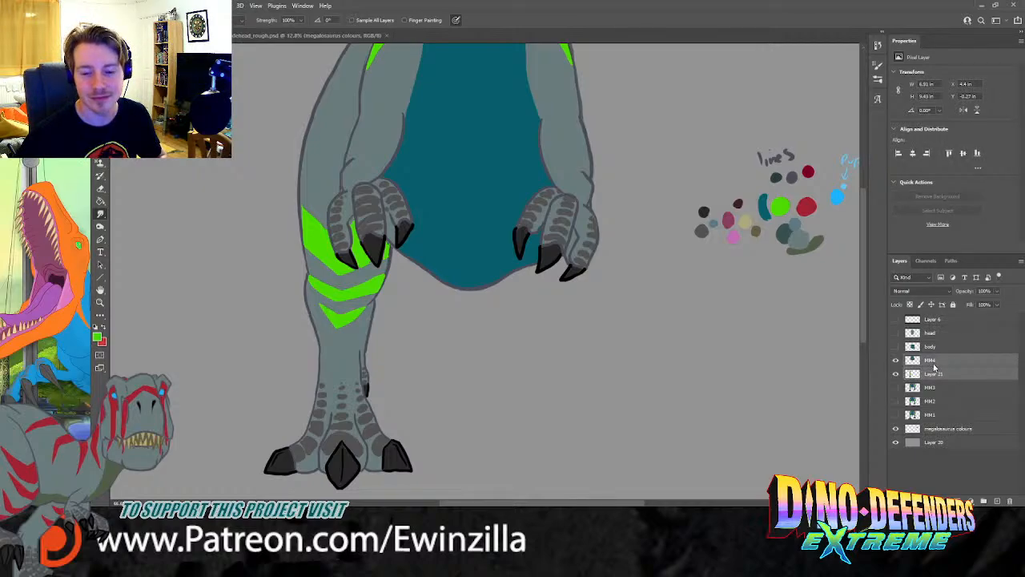
{"action": "key", "text": "ctrl+e"}
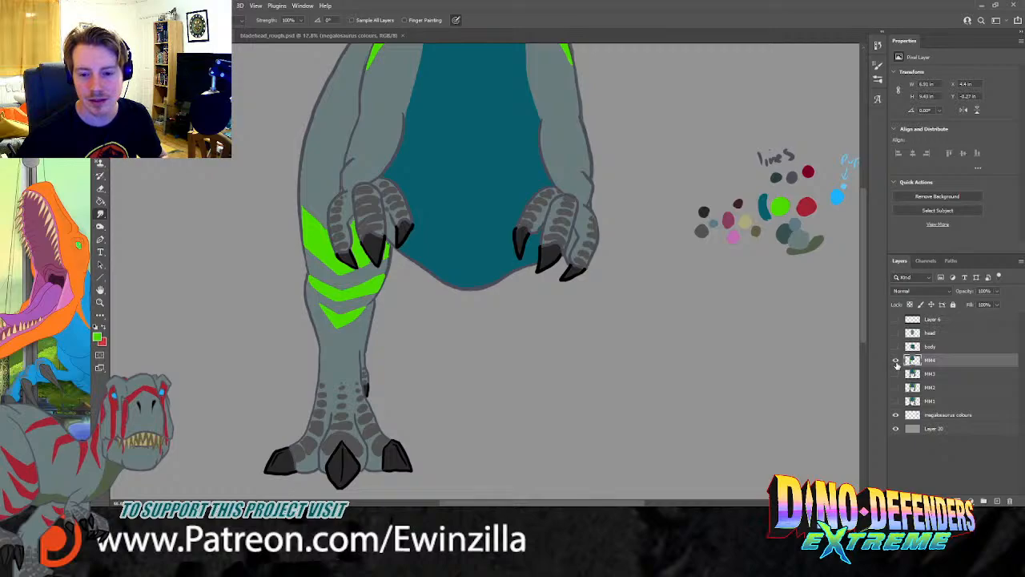
Step: Show MM3 at reduced opacity as a tracing reference and make MM4 the active layer
{"action": "left_click", "coordinate": [896, 361]}
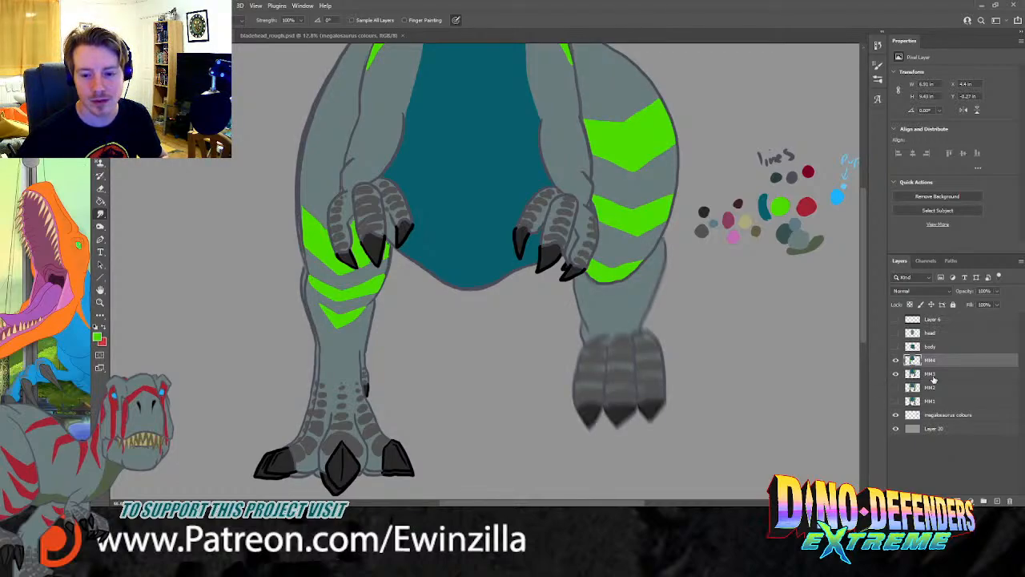
{"action": "left_click", "coordinate": [933, 374]}
{"action": "left_click", "coordinate": [968, 306]}
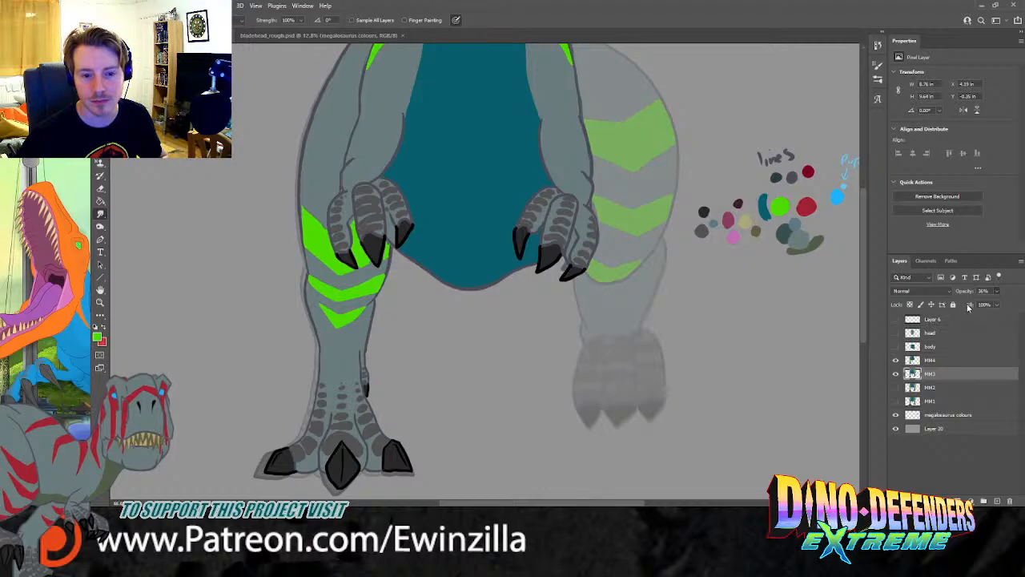
{"action": "left_click", "coordinate": [936, 360]}
Step: Sample the grey line swatch and brush the raised leg's outer thigh outline on MM4 over the faded MM3 leg
{"action": "key", "text": "i"}
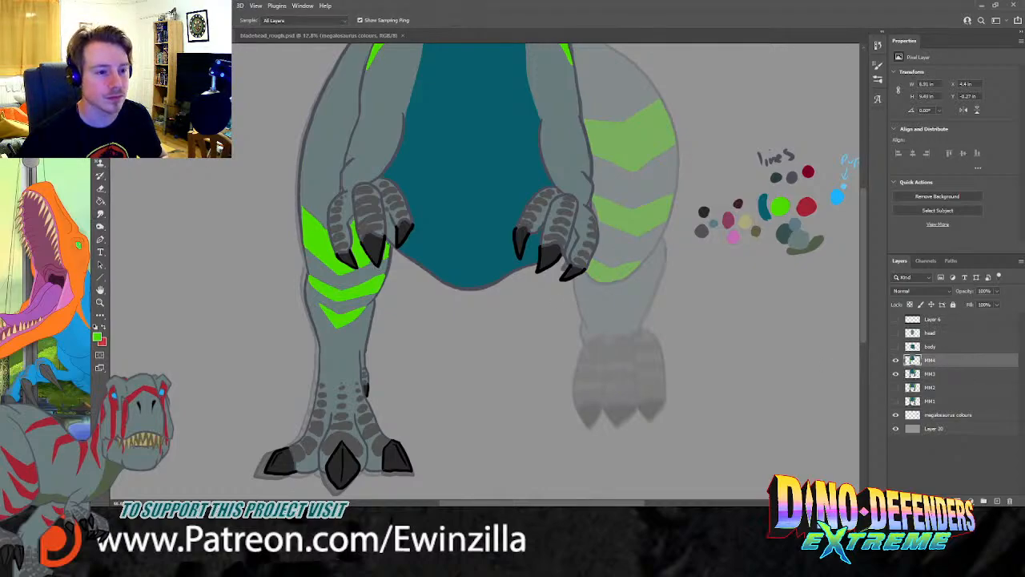
{"action": "left_click", "coordinate": [799, 172]}
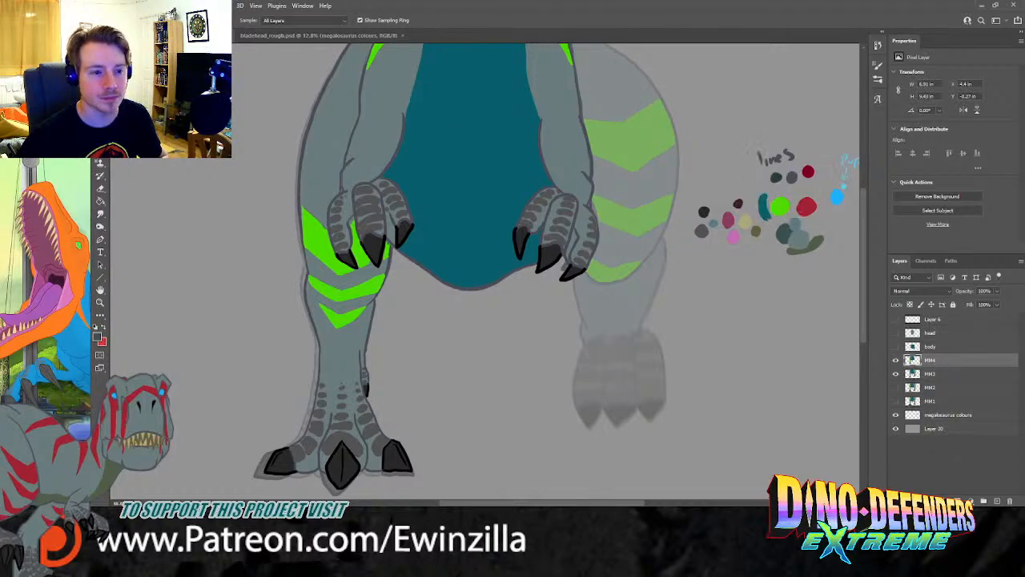
{"action": "key", "text": "b"}
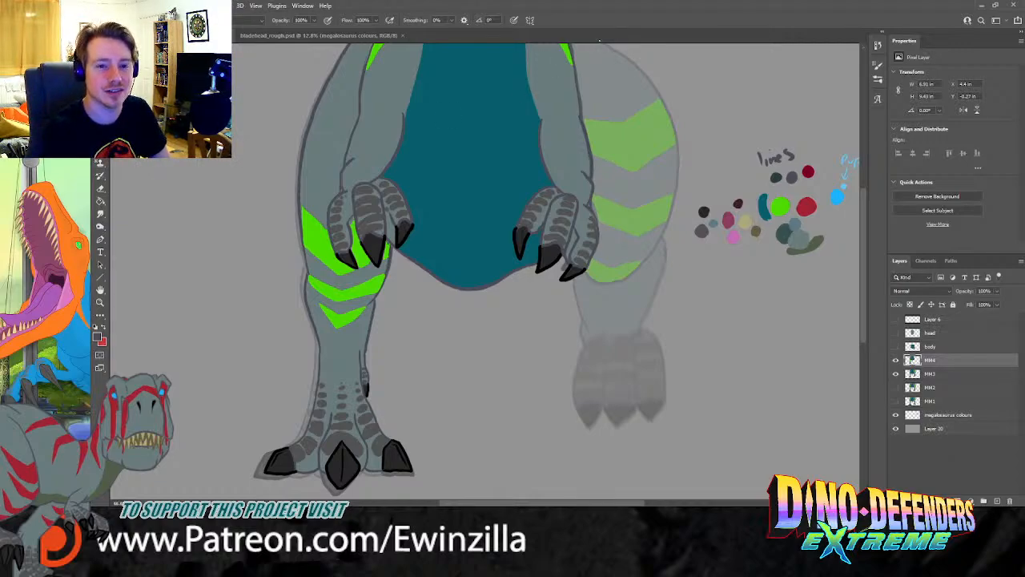
{"action": "mouse_move", "coordinate": [594, 39]}
{"action": "left_mouse_down"}
{"action": "mouse_move", "coordinate": [616, 63]}
{"action": "mouse_move", "coordinate": [613, 40]}
{"action": "mouse_move", "coordinate": [600, 39]}
{"action": "mouse_move", "coordinate": [599, 50]}
{"action": "mouse_move", "coordinate": [658, 119]}
{"action": "mouse_move", "coordinate": [665, 159]}
{"action": "left_mouse_up"}
{"action": "key", "text": "ctrl+z"}
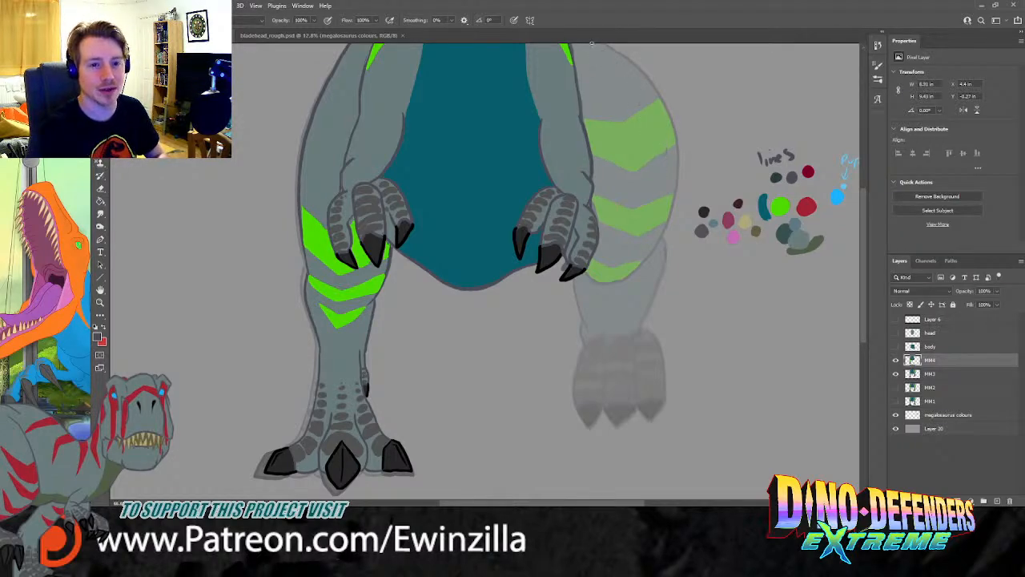
{"action": "left_click_drag", "start_coordinate": [590, 44], "coordinate": [641, 105]}
{"action": "key", "text": "ctrl+z"}
{"action": "mouse_move", "coordinate": [595, 41]}
{"action": "left_mouse_down"}
{"action": "mouse_move", "coordinate": [640, 76]}
{"action": "mouse_move", "coordinate": [672, 136]}
{"action": "mouse_move", "coordinate": [677, 239]}
{"action": "mouse_move", "coordinate": [655, 274]}
{"action": "mouse_move", "coordinate": [655, 303]}
{"action": "left_mouse_up"}
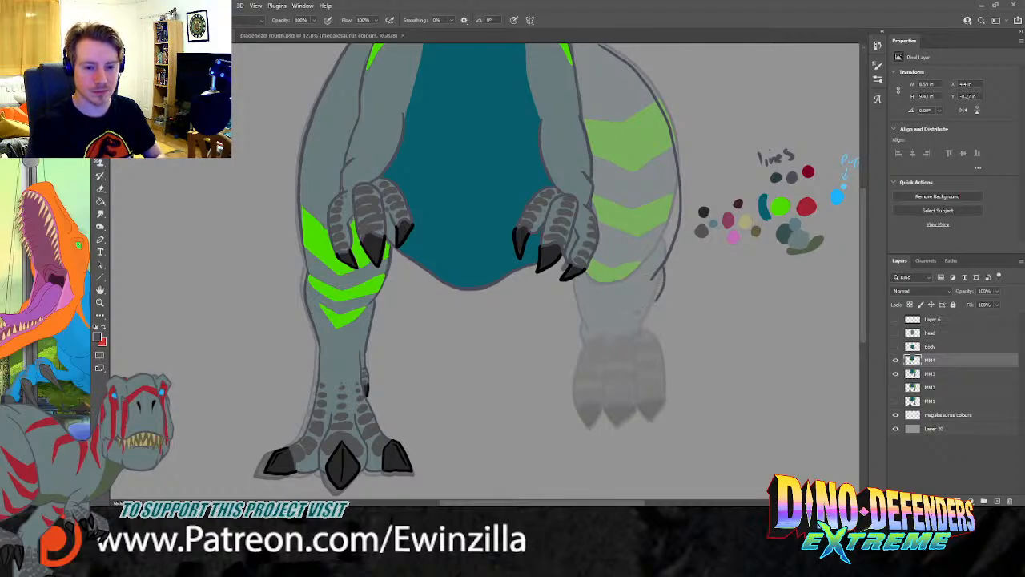
Step: Draw the raised foot's three toes in grey, larger than MM3's, and join them to the thigh with ankle and knee lines
{"action": "mouse_move", "coordinate": [583, 297]}
{"action": "left_mouse_down"}
{"action": "mouse_move", "coordinate": [567, 377]}
{"action": "mouse_move", "coordinate": [596, 380]}
{"action": "mouse_move", "coordinate": [611, 362]}
{"action": "mouse_move", "coordinate": [619, 330]}
{"action": "mouse_move", "coordinate": [594, 310]}
{"action": "mouse_move", "coordinate": [663, 337]}
{"action": "mouse_move", "coordinate": [659, 380]}
{"action": "mouse_move", "coordinate": [609, 371]}
{"action": "left_mouse_up"}
{"action": "mouse_move", "coordinate": [654, 295]}
{"action": "left_mouse_down"}
{"action": "mouse_move", "coordinate": [678, 293]}
{"action": "mouse_move", "coordinate": [694, 376]}
{"action": "mouse_move", "coordinate": [660, 373]}
{"action": "left_mouse_up"}
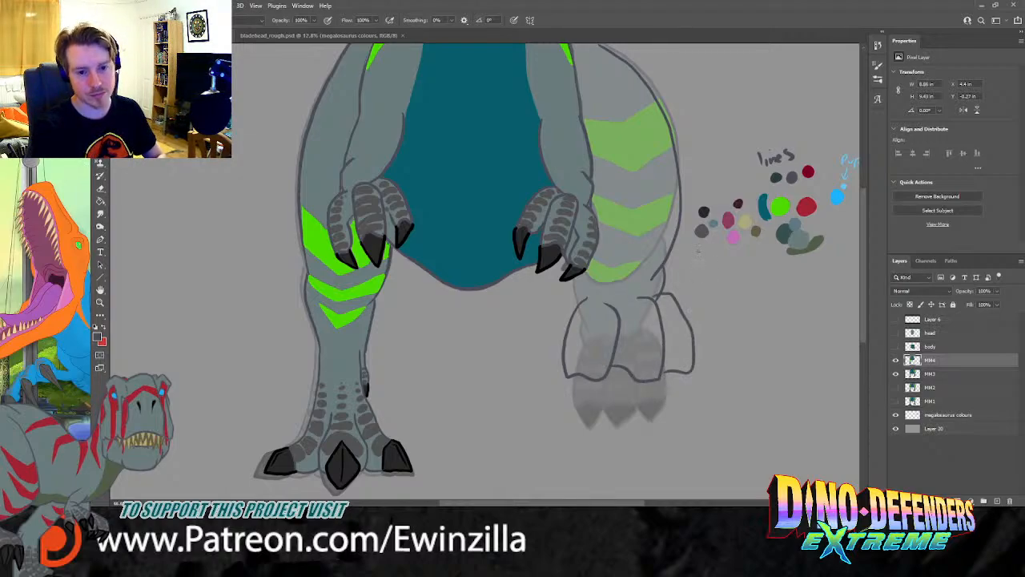
{"action": "mouse_move", "coordinate": [586, 297]}
{"action": "left_mouse_down"}
{"action": "mouse_move", "coordinate": [596, 270]}
{"action": "mouse_move", "coordinate": [612, 279]}
{"action": "mouse_move", "coordinate": [584, 270]}
{"action": "left_mouse_up"}
{"action": "key", "text": "ctrl+z"}
{"action": "mouse_move", "coordinate": [657, 277]}
{"action": "left_mouse_down"}
{"action": "mouse_move", "coordinate": [634, 285]}
{"action": "mouse_move", "coordinate": [592, 271]}
{"action": "left_mouse_up"}
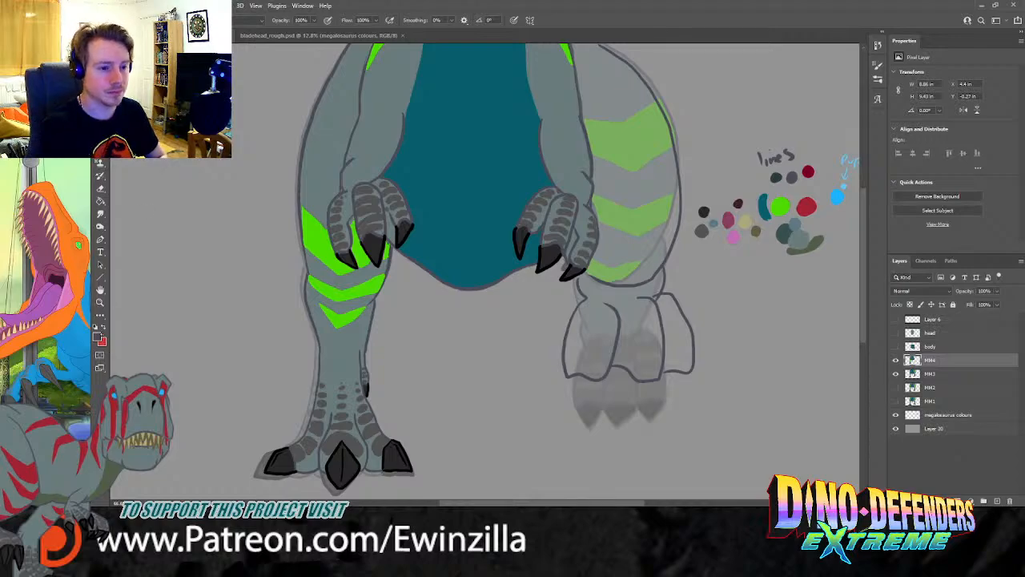
Step: Switch the Brush colour to black and outline the three claws below the raised foot's toes
{"action": "key", "text": "i"}
{"action": "key", "text": "b"}
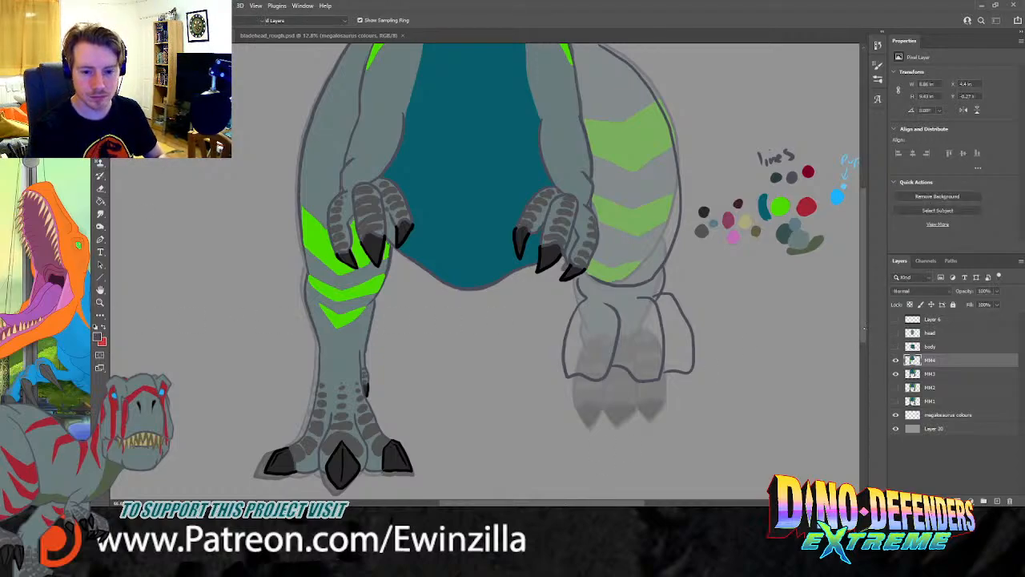
{"action": "mouse_move", "coordinate": [567, 375]}
{"action": "left_mouse_down"}
{"action": "mouse_move", "coordinate": [603, 405]}
{"action": "mouse_move", "coordinate": [608, 371]}
{"action": "left_mouse_up"}
{"action": "mouse_move", "coordinate": [609, 370]}
{"action": "left_mouse_down"}
{"action": "mouse_move", "coordinate": [605, 398]}
{"action": "mouse_move", "coordinate": [633, 403]}
{"action": "mouse_move", "coordinate": [661, 380]}
{"action": "mouse_move", "coordinate": [636, 407]}
{"action": "mouse_move", "coordinate": [681, 390]}
{"action": "mouse_move", "coordinate": [691, 371]}
{"action": "left_mouse_up"}
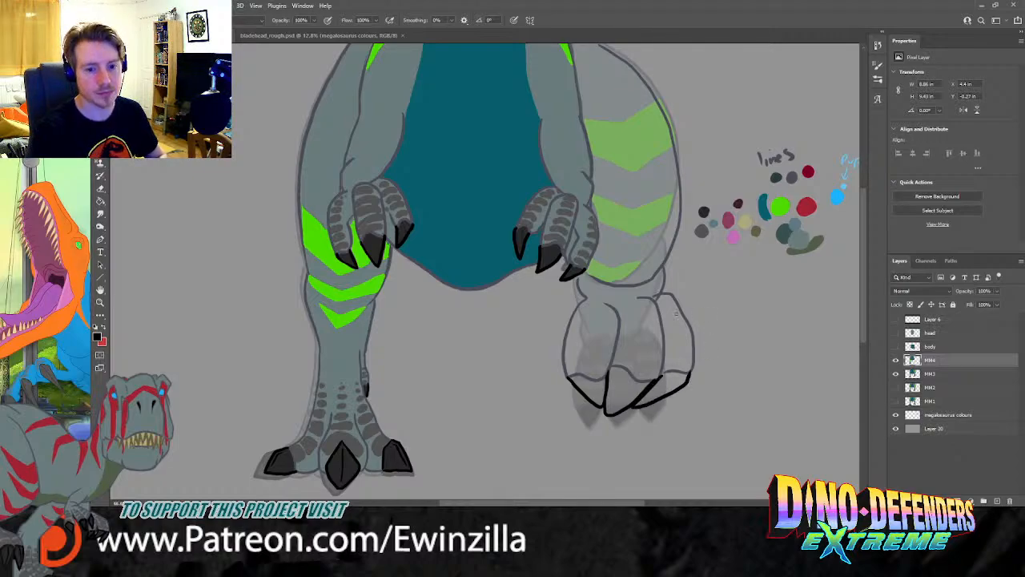
Step: Smudge the raised foot's line work to tidy the claw bases and the upper edge of the middle toe
{"action": "key", "text": "r"}
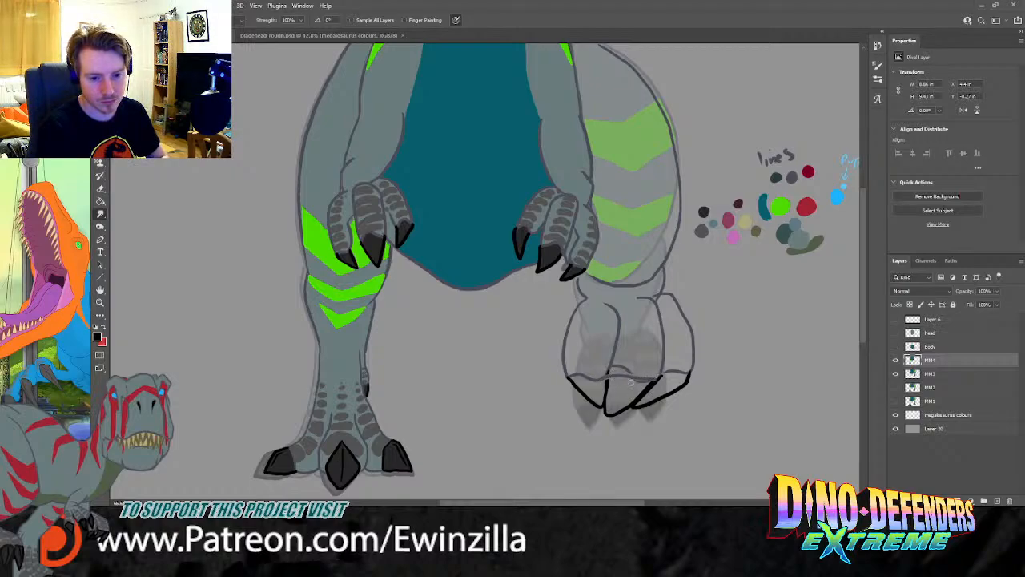
{"action": "left_click_drag", "start_coordinate": [609, 375], "coordinate": [657, 373]}
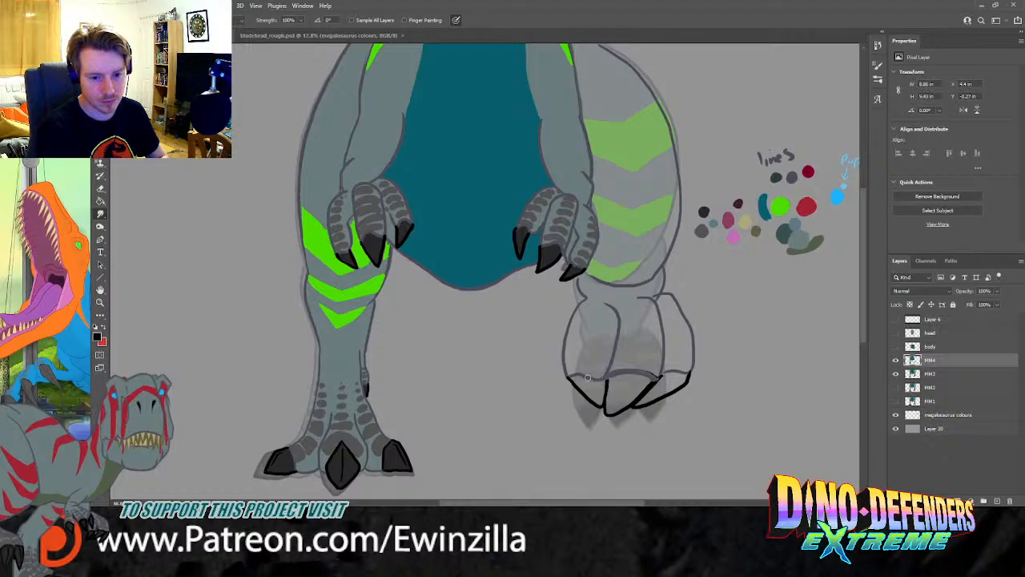
{"action": "mouse_move", "coordinate": [570, 378]}
{"action": "left_mouse_down"}
{"action": "mouse_move", "coordinate": [602, 380]}
{"action": "mouse_move", "coordinate": [570, 375]}
{"action": "mouse_move", "coordinate": [606, 380]}
{"action": "mouse_move", "coordinate": [572, 373]}
{"action": "mouse_move", "coordinate": [602, 379]}
{"action": "mouse_move", "coordinate": [595, 386]}
{"action": "mouse_move", "coordinate": [579, 382]}
{"action": "mouse_move", "coordinate": [612, 375]}
{"action": "mouse_move", "coordinate": [569, 380]}
{"action": "mouse_move", "coordinate": [656, 379]}
{"action": "left_mouse_up"}
{"action": "key", "text": "ctrl+z"}
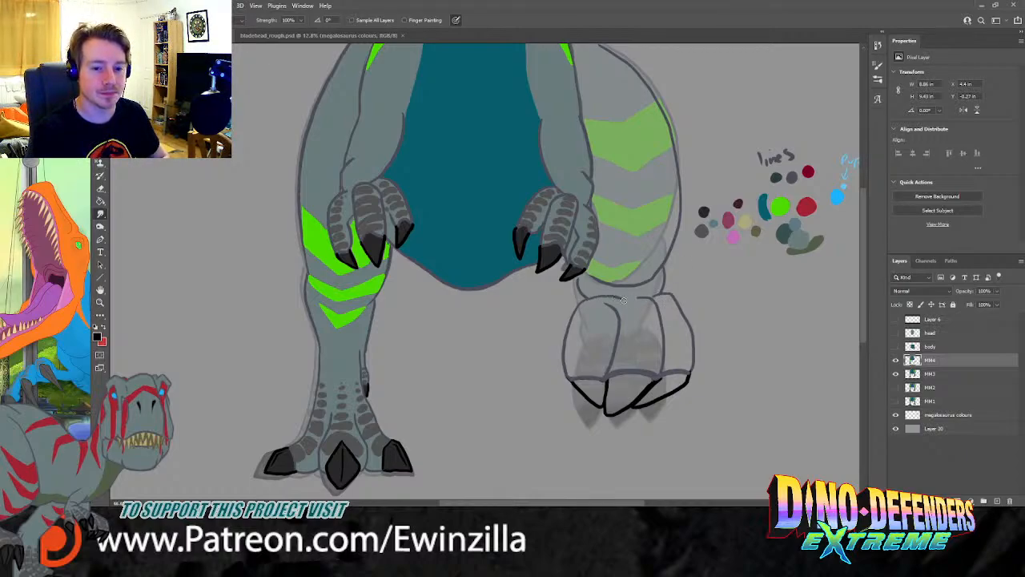
{"action": "left_click_drag", "start_coordinate": [617, 298], "coordinate": [642, 304]}
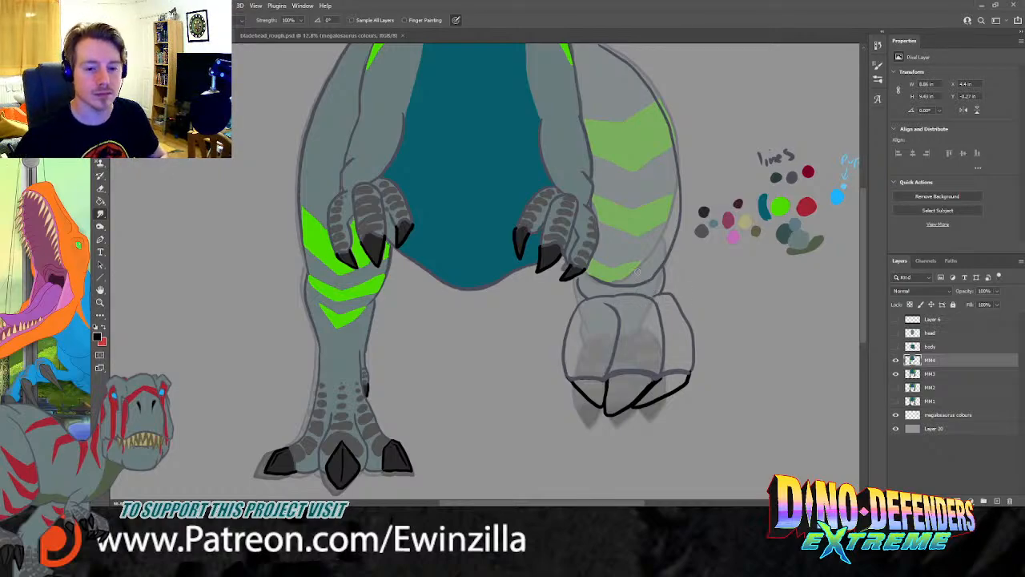
Step: Toggle MM4 to compare the new leg outline with MM3, check MM3's layer transparency, and reselect MM4
{"action": "left_click", "coordinate": [895, 361]}
{"action": "left_click", "coordinate": [896, 360]}
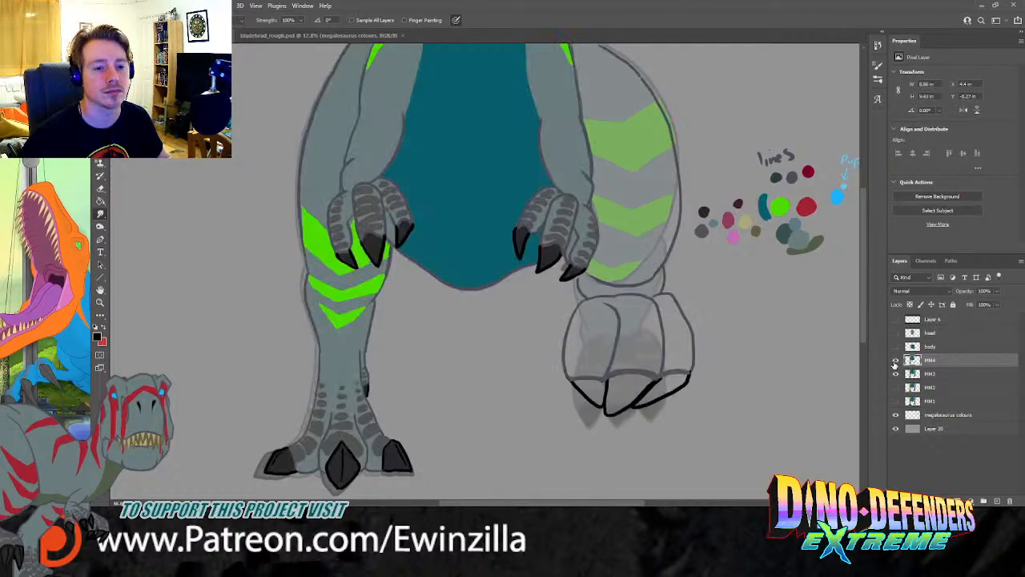
{"action": "left_click", "coordinate": [920, 374]}
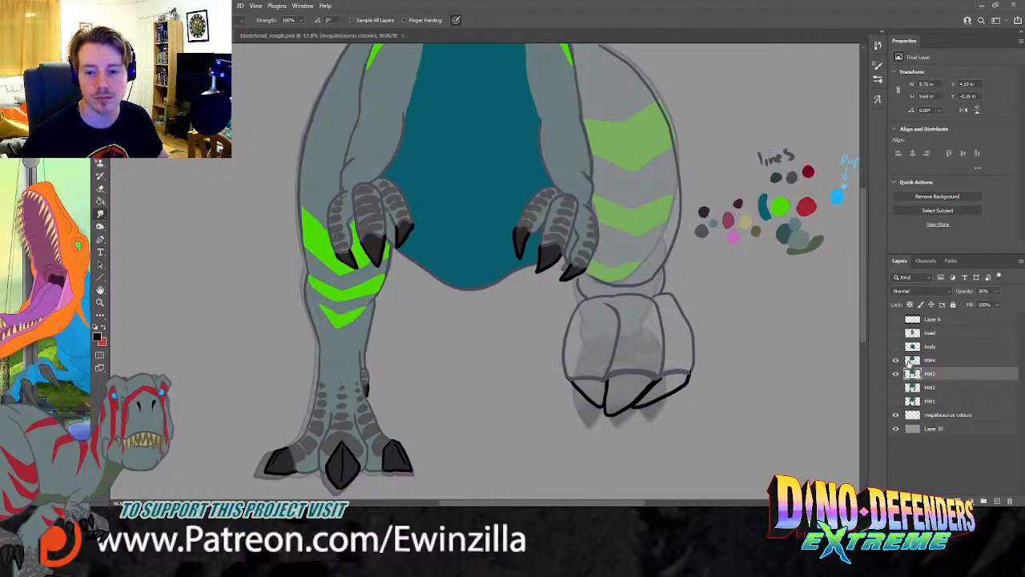
{"action": "mouse_move", "coordinate": [997, 308]}
{"action": "left_mouse_down"}
{"action": "mouse_move", "coordinate": [1021, 308]}
{"action": "mouse_move", "coordinate": [989, 308]}
{"action": "left_mouse_up"}
{"action": "left_click", "coordinate": [927, 364]}
Step: On MM4, outline three chevron stripes across the raised thigh in the palette's bright green, shifted upward from MM3's stripes
{"action": "key", "text": "b"}
{"action": "key", "text": "i"}
{"action": "left_click", "coordinate": [781, 205]}
{"action": "key", "text": "b"}
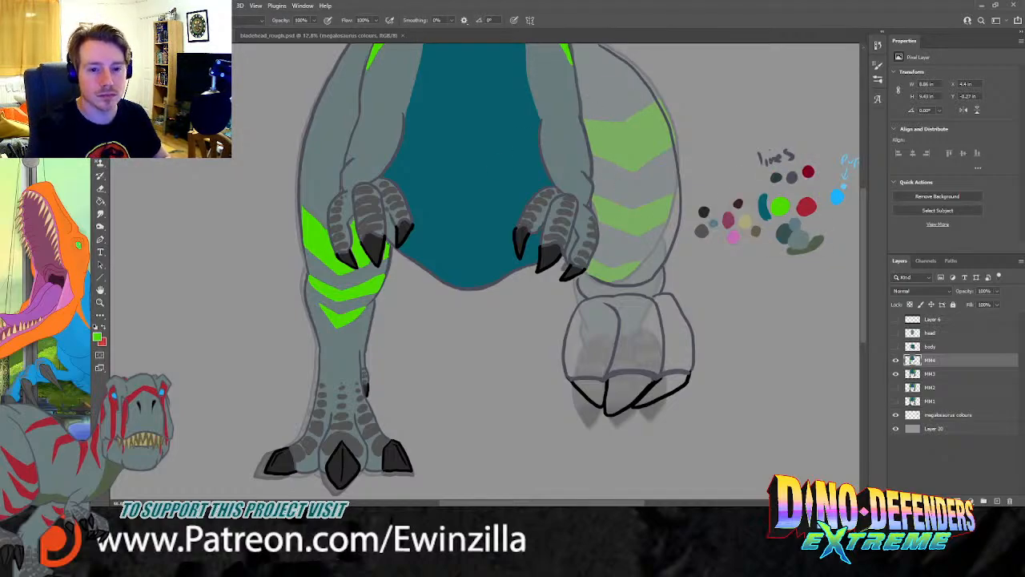
{"action": "left_click_drag", "start_coordinate": [642, 79], "coordinate": [581, 102]}
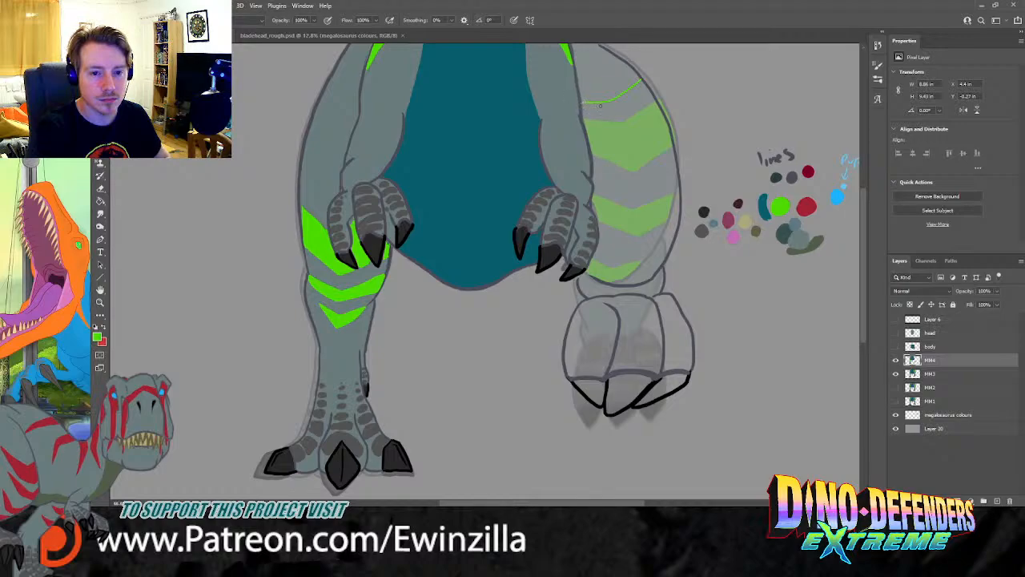
{"action": "left_click_drag", "start_coordinate": [590, 139], "coordinate": [609, 143]}
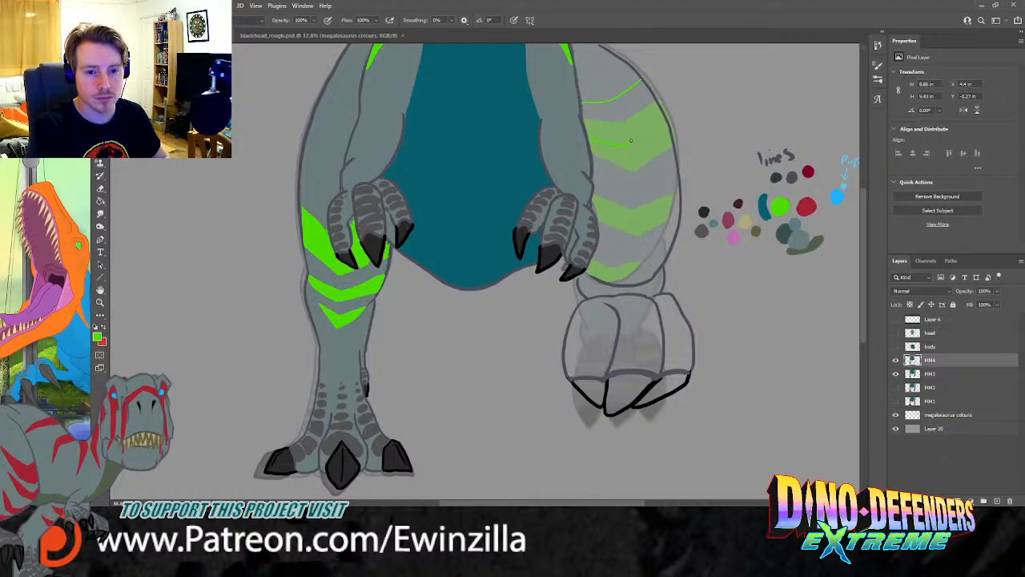
{"action": "key", "text": "ctrl+z"}
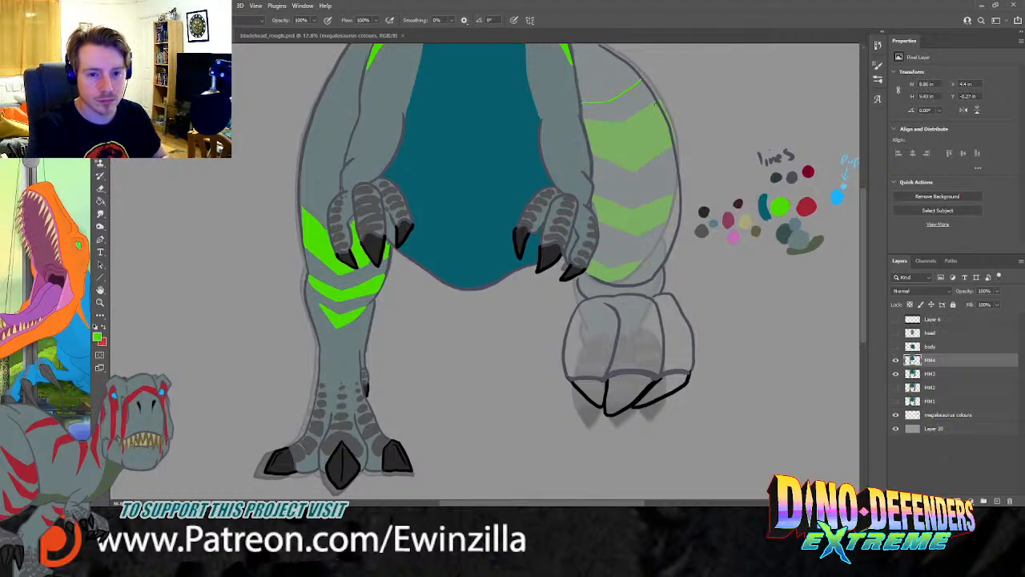
{"action": "left_click_drag", "start_coordinate": [647, 119], "coordinate": [629, 142]}
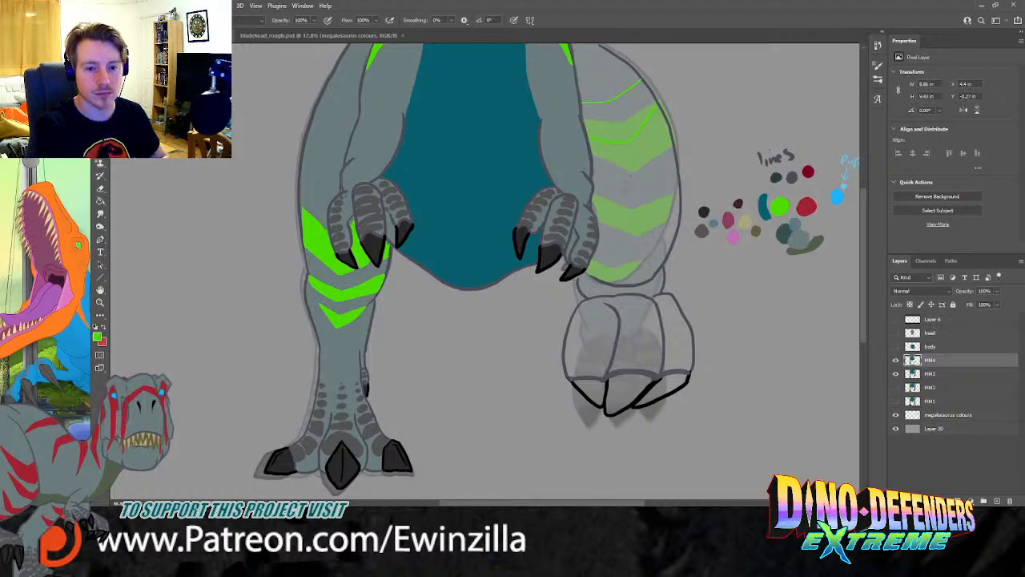
{"action": "mouse_move", "coordinate": [593, 174]}
{"action": "left_mouse_down"}
{"action": "mouse_move", "coordinate": [628, 190]}
{"action": "mouse_move", "coordinate": [670, 166]}
{"action": "left_mouse_up"}
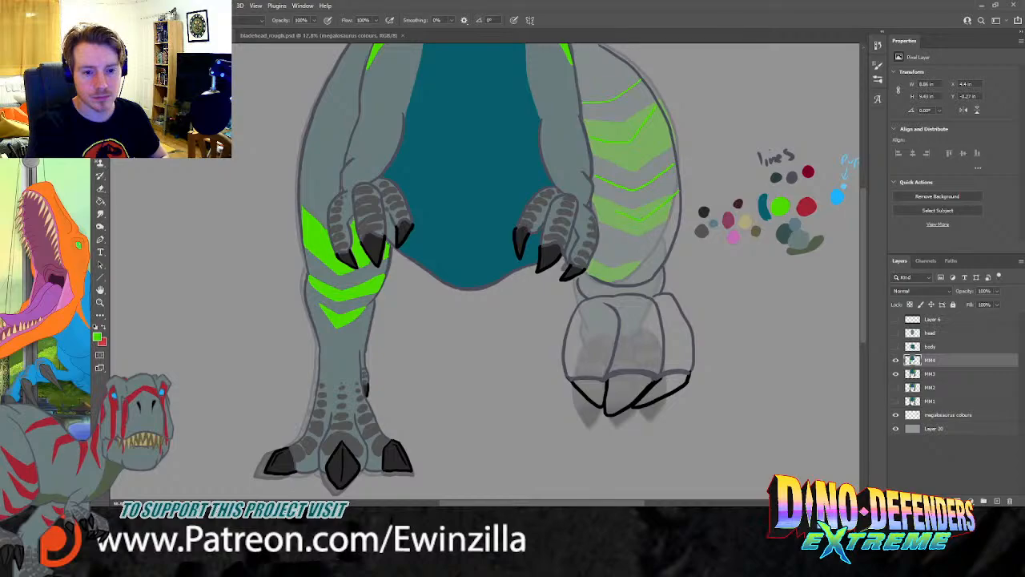
{"action": "mouse_move", "coordinate": [615, 243]}
{"action": "left_mouse_down"}
{"action": "mouse_move", "coordinate": [668, 247]}
{"action": "mouse_move", "coordinate": [630, 274]}
{"action": "mouse_move", "coordinate": [600, 246]}
{"action": "mouse_move", "coordinate": [629, 271]}
{"action": "mouse_move", "coordinate": [671, 243]}
{"action": "left_mouse_up"}
{"action": "key", "text": "ctrl+z"}
{"action": "key", "text": "ctrl+z"}
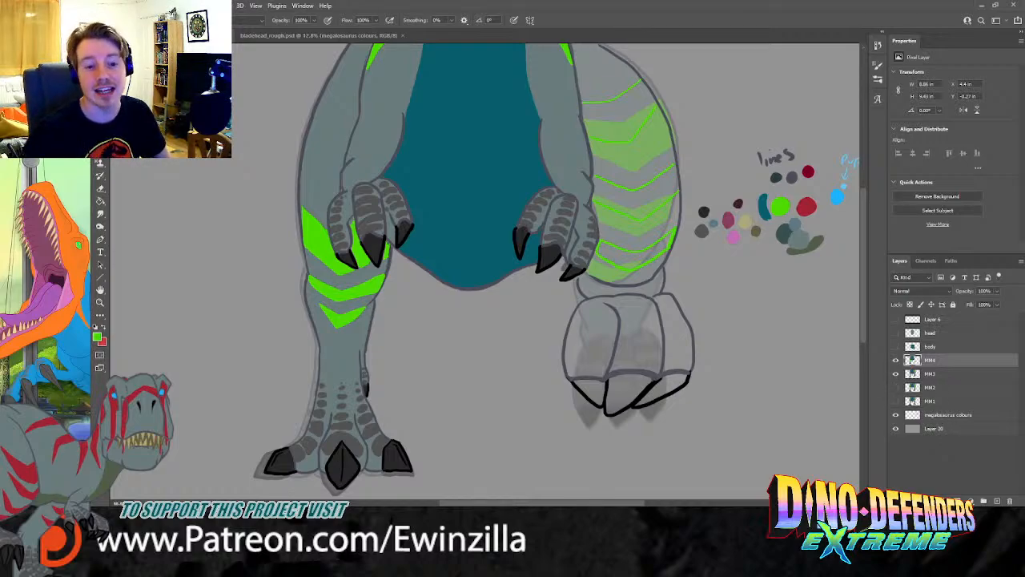
Step: Hide the MM3 reference layer and ready the Paint Bucket on MM4
{"action": "left_click", "coordinate": [931, 374]}
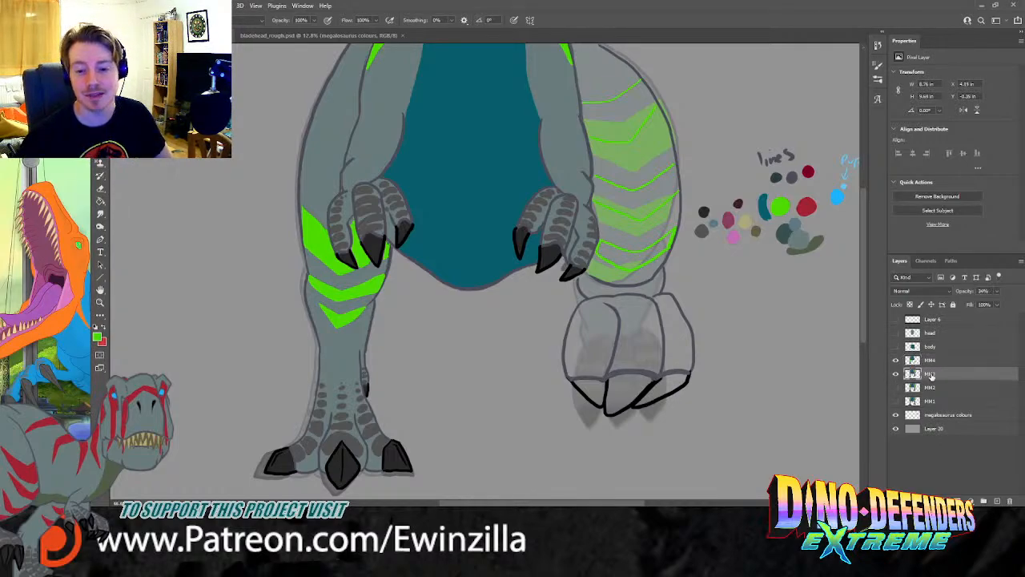
{"action": "left_click", "coordinate": [997, 303]}
{"action": "left_click", "coordinate": [896, 374]}
{"action": "left_click", "coordinate": [941, 362]}
{"action": "left_click", "coordinate": [896, 360]}
{"action": "left_click", "coordinate": [896, 360]}
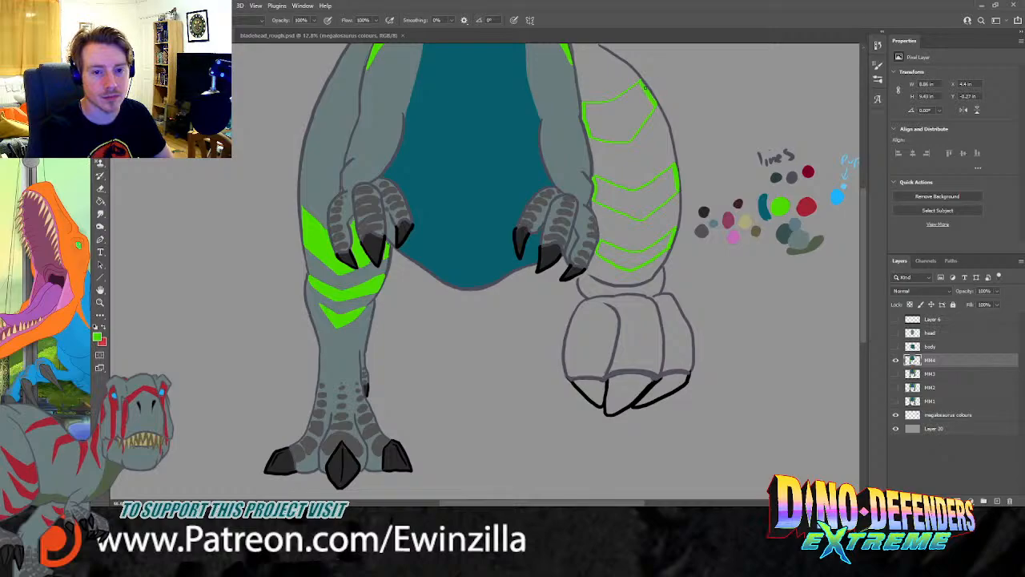
{"action": "left_click", "coordinate": [100, 200]}
{"action": "left_click", "coordinate": [633, 128]}
{"action": "left_click", "coordinate": [641, 211]}
{"action": "left_click", "coordinate": [638, 258]}
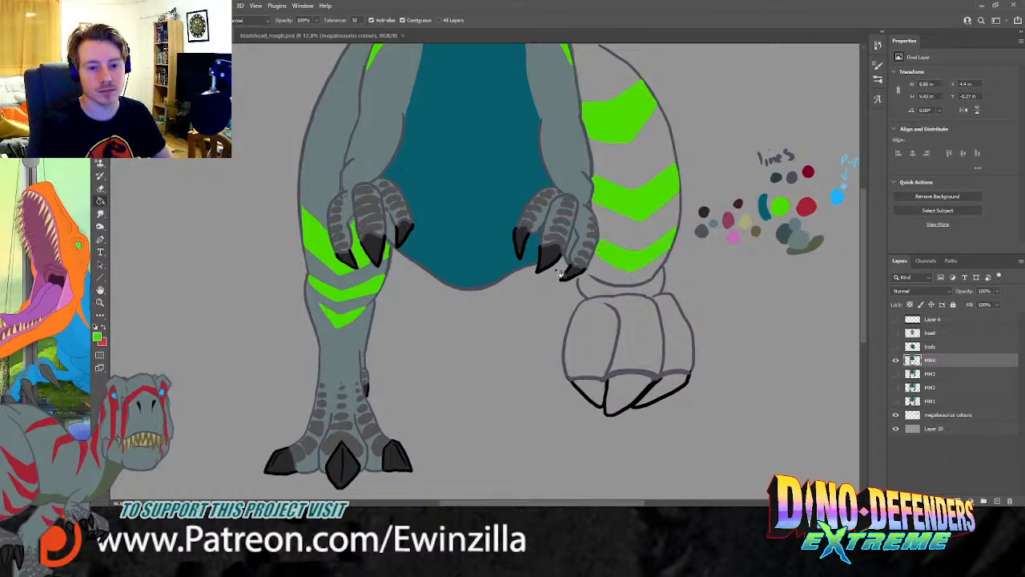
{"action": "key", "text": "ctrl+z"}
{"action": "key", "text": "ctrl+z"}
{"action": "key", "text": "ctrl+z"}
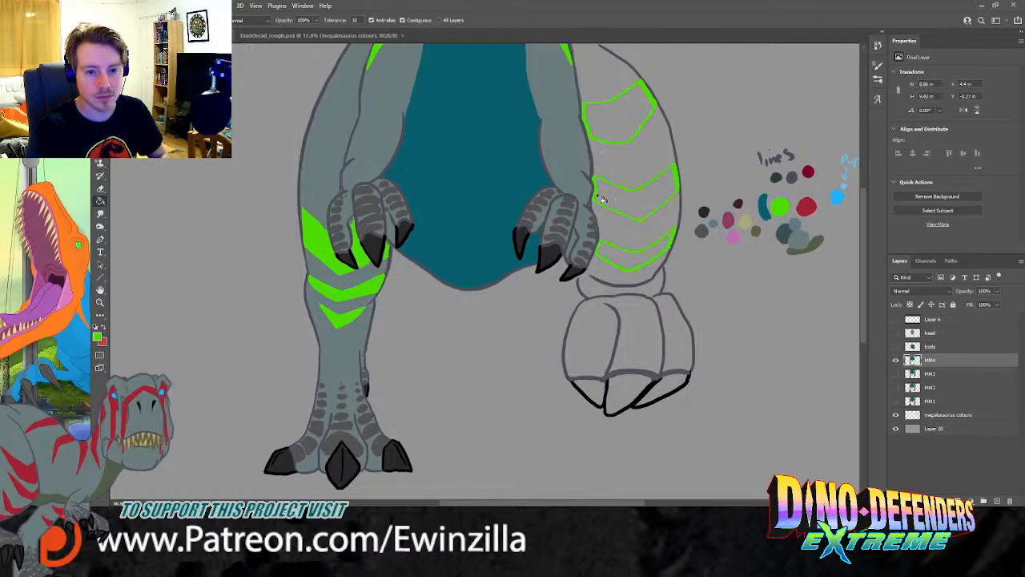
Step: Fill the three outlined chevron stripes on the raised thigh with bright green
{"action": "left_click", "coordinate": [615, 237]}
{"action": "left_click", "coordinate": [625, 204]}
{"action": "left_click", "coordinate": [615, 128]}
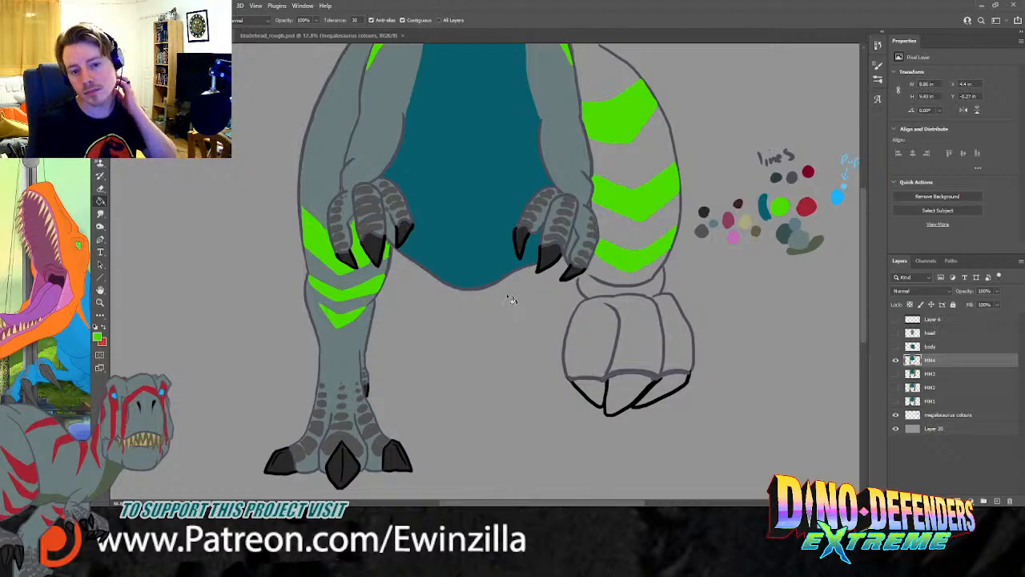
Step: Sample the grey line colour and brush over the raised thigh's outer outline where it meets the green stripes
{"action": "key", "text": "i"}
{"action": "left_click", "coordinate": [793, 174]}
{"action": "key", "text": "b"}
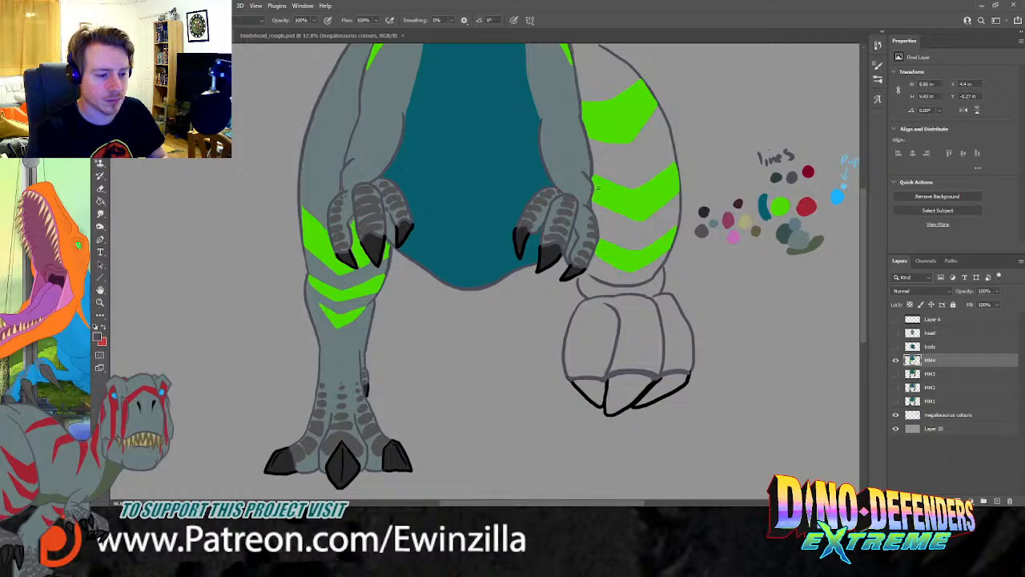
{"action": "left_click_drag", "start_coordinate": [640, 77], "coordinate": [674, 150]}
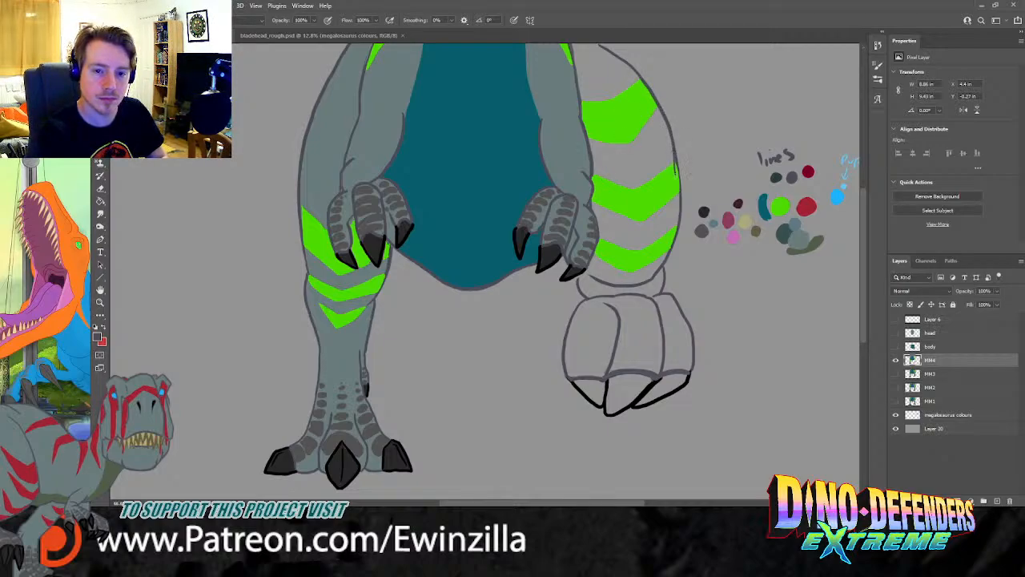
{"action": "key", "text": "ctrl+z"}
{"action": "left_click_drag", "start_coordinate": [640, 77], "coordinate": [672, 139]}
{"action": "key", "text": "ctrl+z"}
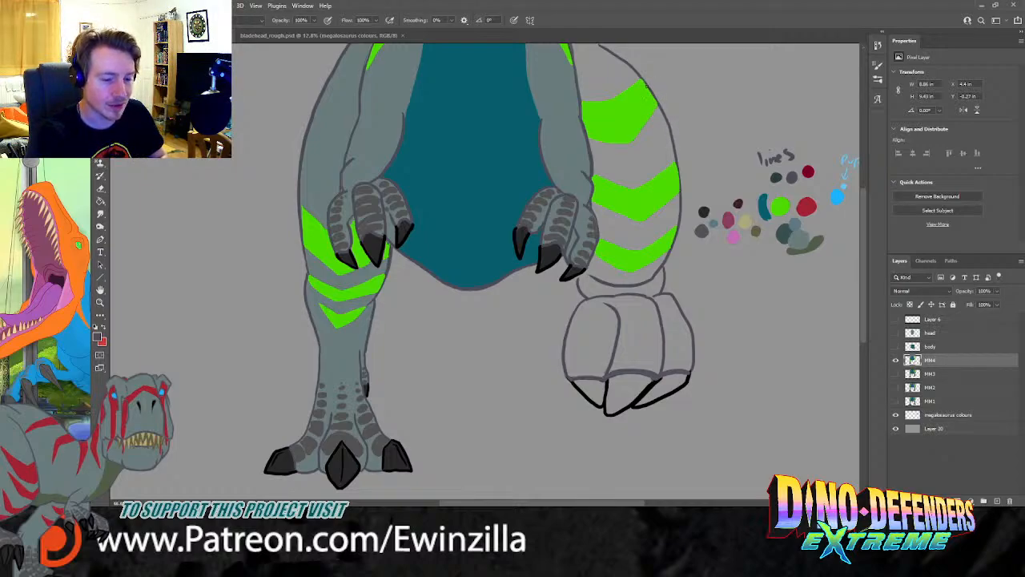
{"action": "left_click_drag", "start_coordinate": [646, 84], "coordinate": [666, 121]}
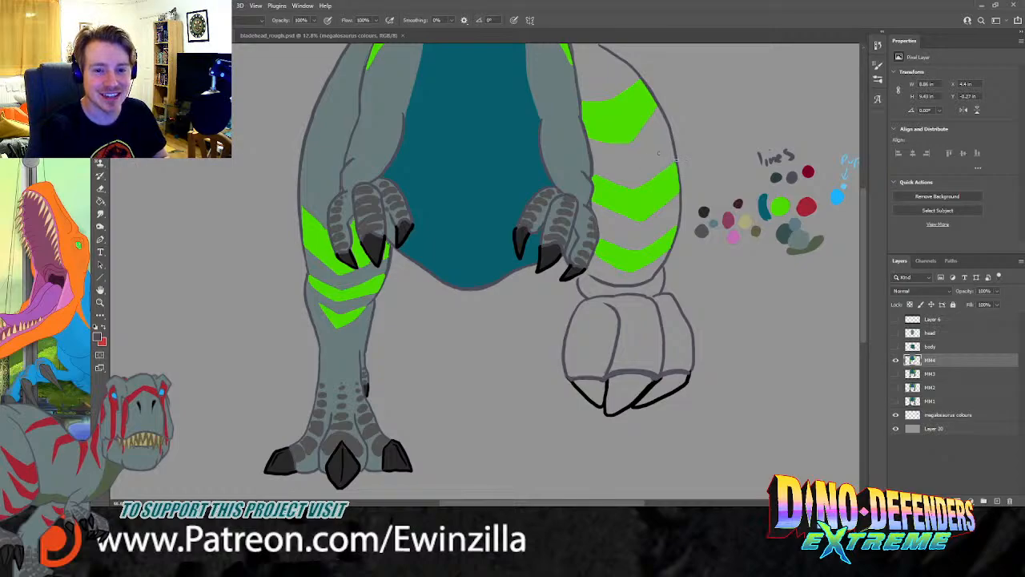
{"action": "left_click_drag", "start_coordinate": [678, 228], "coordinate": [670, 253]}
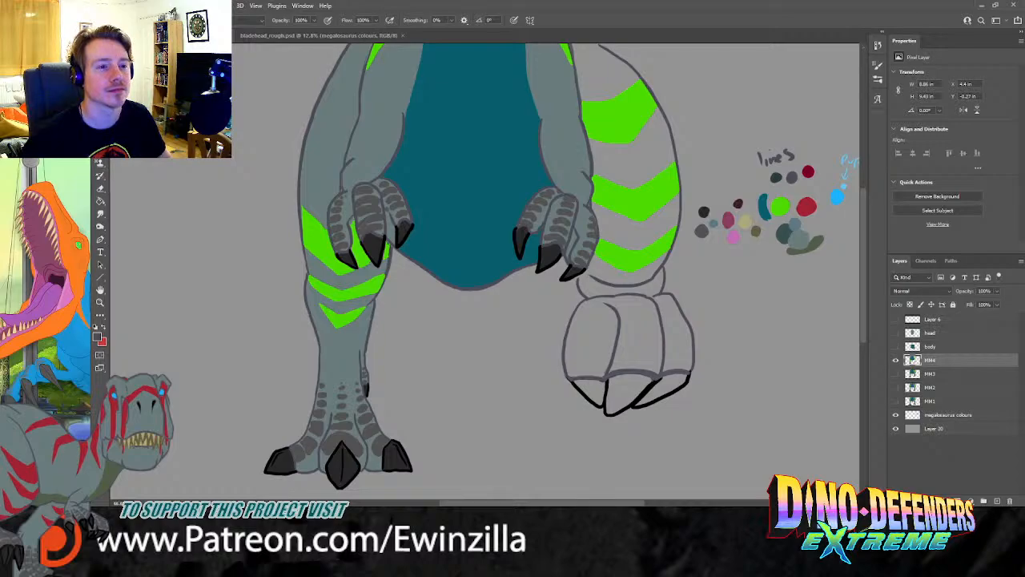
Step: Create a new layer and place it directly below MM4 for the leg's base colour
{"action": "left_click", "coordinate": [296, 23]}
{"action": "left_click", "coordinate": [740, 236]}
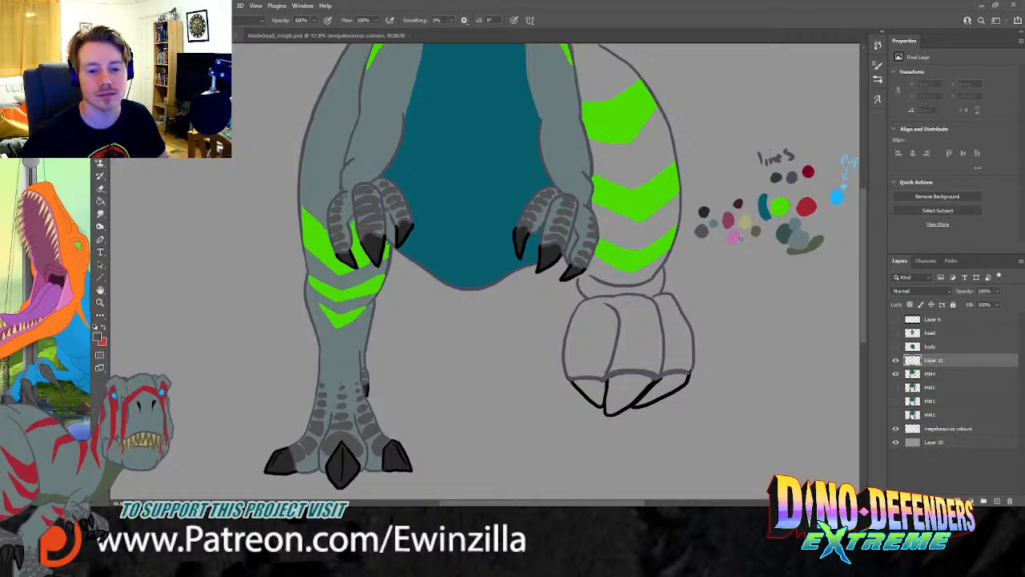
{"action": "left_click_drag", "start_coordinate": [936, 365], "coordinate": [914, 381]}
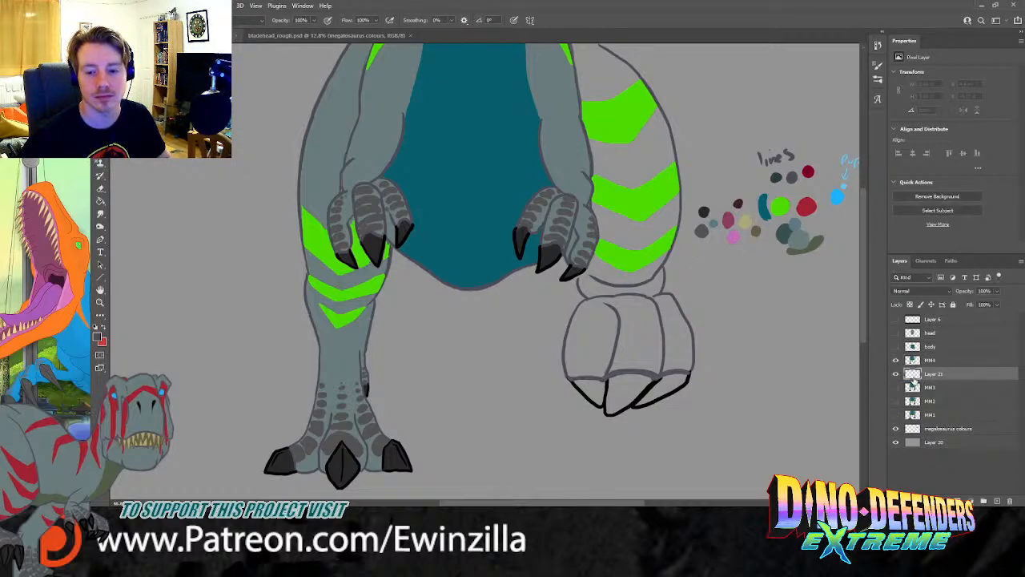
Step: Sample the body's grey-teal and paint the base colour between the thigh stripes, on the ankle and along the raised foot's toes
{"action": "key", "text": "i"}
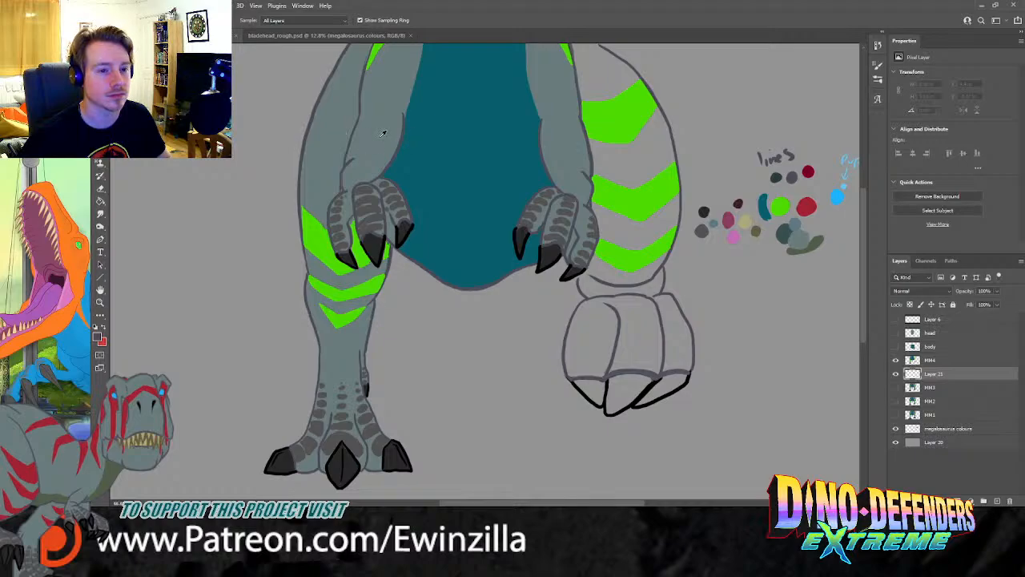
{"action": "key", "text": "b"}
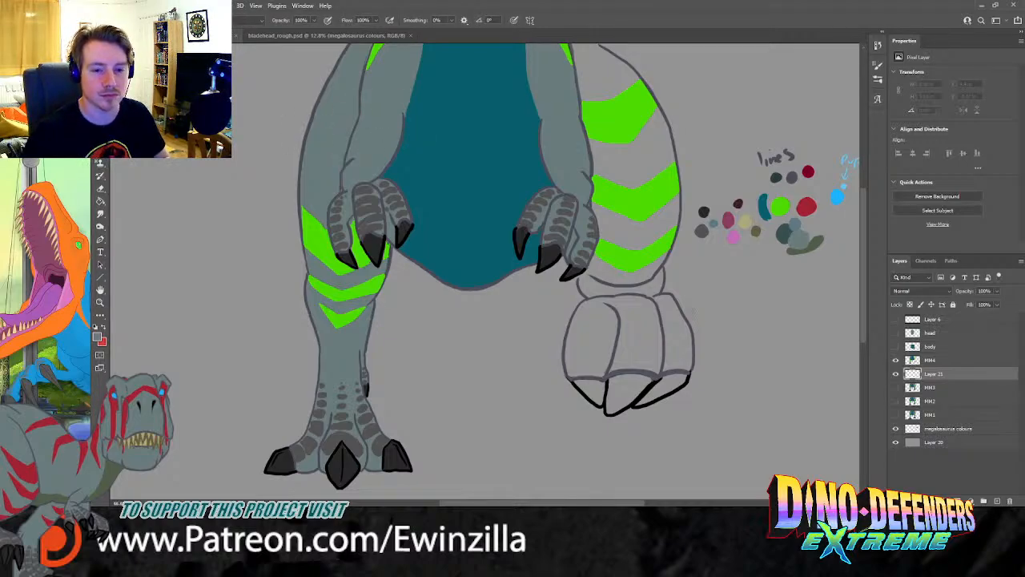
{"action": "mouse_move", "coordinate": [597, 160]}
{"action": "left_mouse_down"}
{"action": "mouse_move", "coordinate": [612, 120]}
{"action": "mouse_move", "coordinate": [638, 187]}
{"action": "mouse_move", "coordinate": [655, 106]}
{"action": "mouse_move", "coordinate": [669, 137]}
{"action": "mouse_move", "coordinate": [655, 167]}
{"action": "mouse_move", "coordinate": [639, 136]}
{"action": "left_mouse_up"}
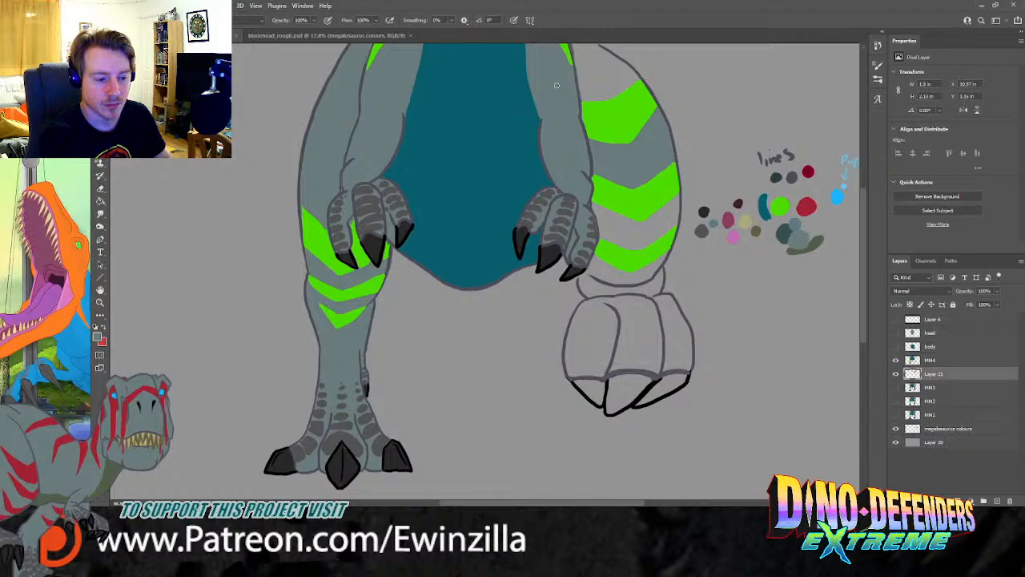
{"action": "mouse_move", "coordinate": [616, 94]}
{"action": "left_mouse_down"}
{"action": "mouse_move", "coordinate": [580, 58]}
{"action": "mouse_move", "coordinate": [594, 45]}
{"action": "mouse_move", "coordinate": [631, 70]}
{"action": "mouse_move", "coordinate": [615, 81]}
{"action": "mouse_move", "coordinate": [580, 64]}
{"action": "mouse_move", "coordinate": [584, 85]}
{"action": "left_mouse_up"}
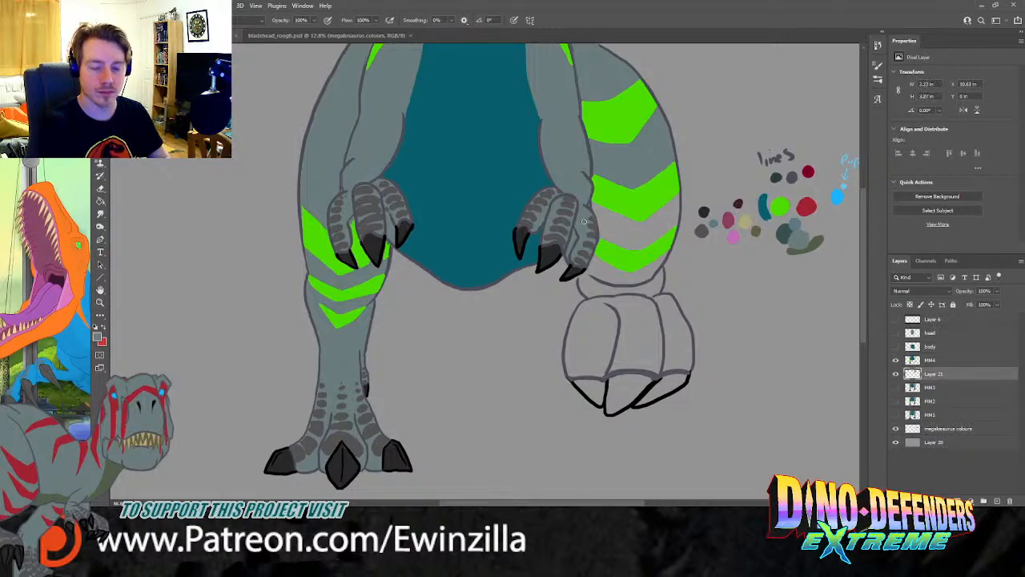
{"action": "mouse_move", "coordinate": [595, 217]}
{"action": "left_mouse_down"}
{"action": "mouse_move", "coordinate": [622, 247]}
{"action": "mouse_move", "coordinate": [632, 218]}
{"action": "mouse_move", "coordinate": [620, 209]}
{"action": "mouse_move", "coordinate": [639, 238]}
{"action": "mouse_move", "coordinate": [675, 193]}
{"action": "mouse_move", "coordinate": [671, 234]}
{"action": "mouse_move", "coordinate": [675, 189]}
{"action": "mouse_move", "coordinate": [673, 217]}
{"action": "mouse_move", "coordinate": [641, 244]}
{"action": "mouse_move", "coordinate": [672, 199]}
{"action": "mouse_move", "coordinate": [651, 232]}
{"action": "left_mouse_up"}
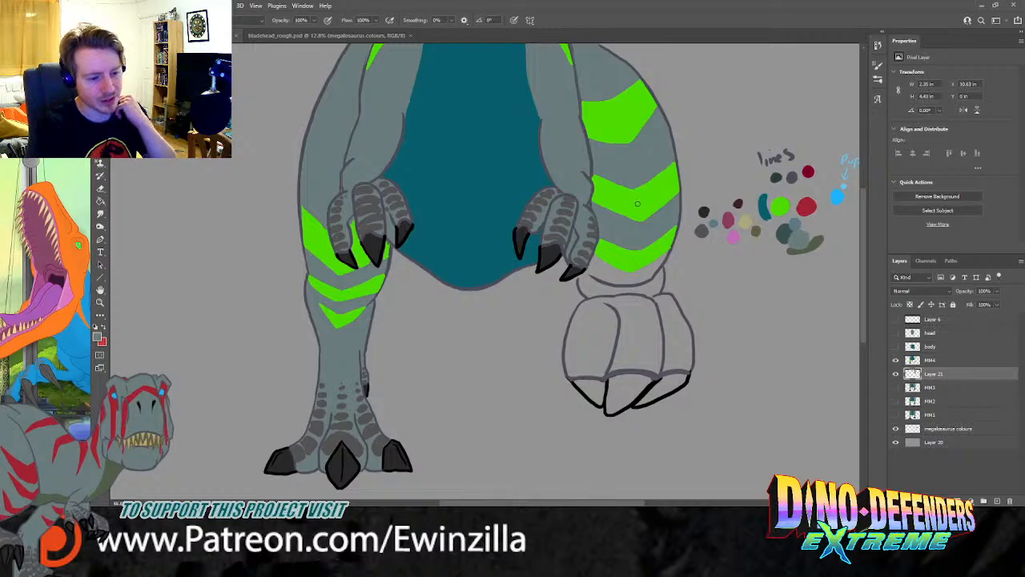
{"action": "mouse_move", "coordinate": [594, 258]}
{"action": "left_mouse_down"}
{"action": "mouse_move", "coordinate": [587, 293]}
{"action": "mouse_move", "coordinate": [599, 254]}
{"action": "mouse_move", "coordinate": [632, 279]}
{"action": "mouse_move", "coordinate": [658, 264]}
{"action": "mouse_move", "coordinate": [648, 294]}
{"action": "mouse_move", "coordinate": [657, 305]}
{"action": "mouse_move", "coordinate": [675, 296]}
{"action": "mouse_move", "coordinate": [687, 367]}
{"action": "left_mouse_up"}
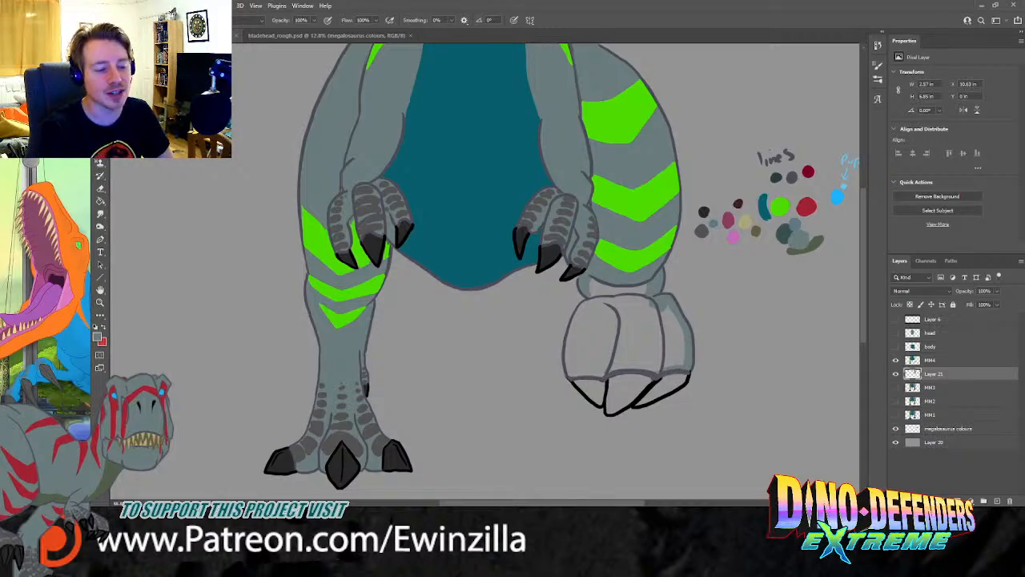
{"action": "mouse_move", "coordinate": [660, 370]}
{"action": "left_mouse_down"}
{"action": "mouse_move", "coordinate": [570, 375]}
{"action": "mouse_move", "coordinate": [574, 320]}
{"action": "left_mouse_up"}
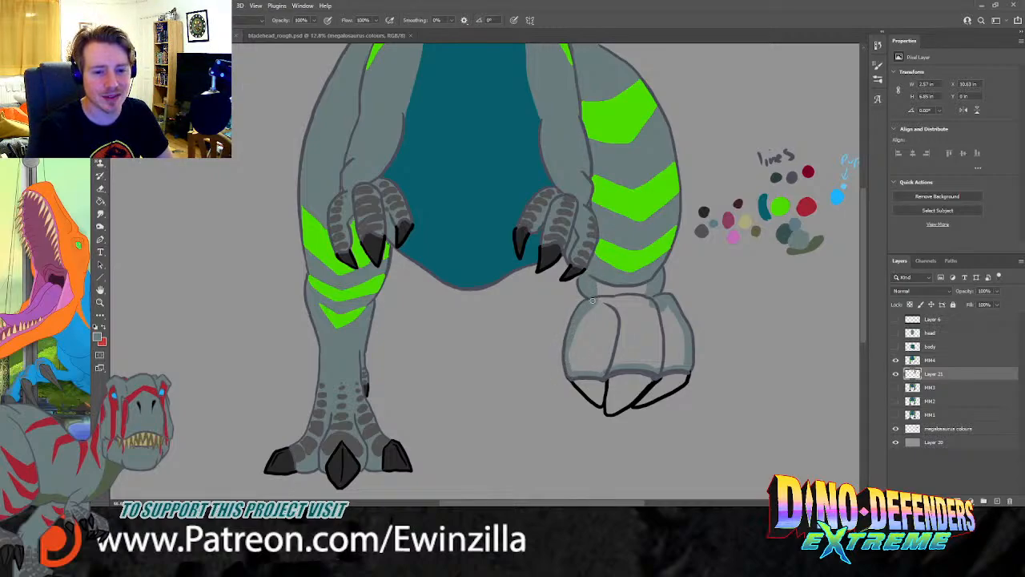
Step: Fill the raised foot's ankle and toes with the grey-blue skin colour and its three claws with near-black
{"action": "mouse_move", "coordinate": [616, 286]}
{"action": "left_mouse_down"}
{"action": "mouse_move", "coordinate": [647, 293]}
{"action": "mouse_move", "coordinate": [594, 305]}
{"action": "mouse_move", "coordinate": [629, 295]}
{"action": "mouse_move", "coordinate": [651, 302]}
{"action": "mouse_move", "coordinate": [598, 302]}
{"action": "mouse_move", "coordinate": [667, 305]}
{"action": "mouse_move", "coordinate": [668, 366]}
{"action": "mouse_move", "coordinate": [680, 333]}
{"action": "mouse_move", "coordinate": [684, 361]}
{"action": "mouse_move", "coordinate": [657, 368]}
{"action": "mouse_move", "coordinate": [649, 305]}
{"action": "mouse_move", "coordinate": [661, 333]}
{"action": "mouse_move", "coordinate": [657, 371]}
{"action": "mouse_move", "coordinate": [651, 312]}
{"action": "mouse_move", "coordinate": [625, 301]}
{"action": "mouse_move", "coordinate": [616, 303]}
{"action": "mouse_move", "coordinate": [612, 367]}
{"action": "mouse_move", "coordinate": [625, 310]}
{"action": "mouse_move", "coordinate": [653, 307]}
{"action": "mouse_move", "coordinate": [654, 356]}
{"action": "left_mouse_up"}
{"action": "mouse_move", "coordinate": [610, 306]}
{"action": "left_mouse_down"}
{"action": "mouse_move", "coordinate": [602, 373]}
{"action": "mouse_move", "coordinate": [572, 372]}
{"action": "mouse_move", "coordinate": [571, 345]}
{"action": "mouse_move", "coordinate": [604, 309]}
{"action": "mouse_move", "coordinate": [585, 326]}
{"action": "mouse_move", "coordinate": [573, 372]}
{"action": "mouse_move", "coordinate": [602, 362]}
{"action": "left_mouse_up"}
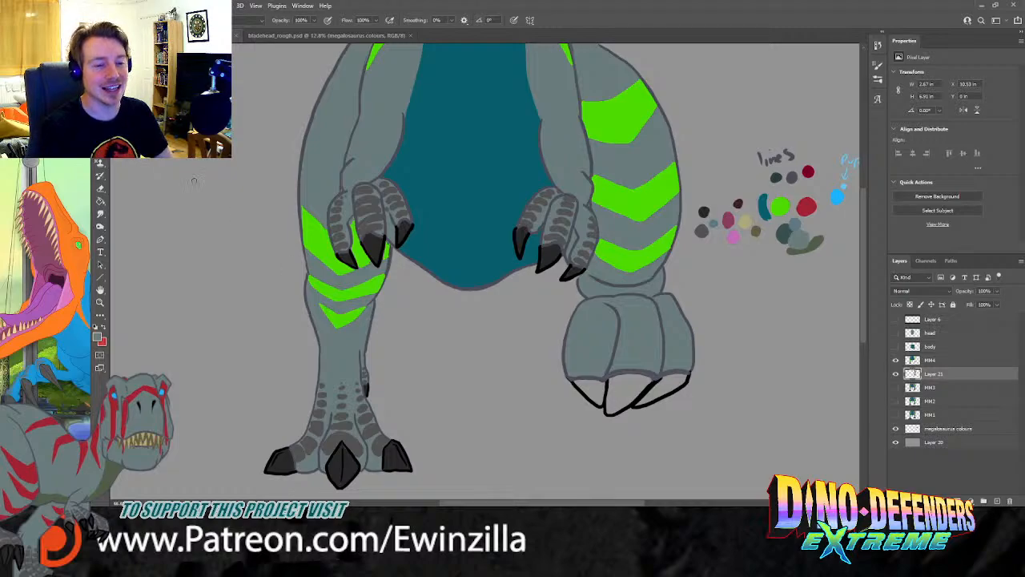
{"action": "key", "text": "i"}
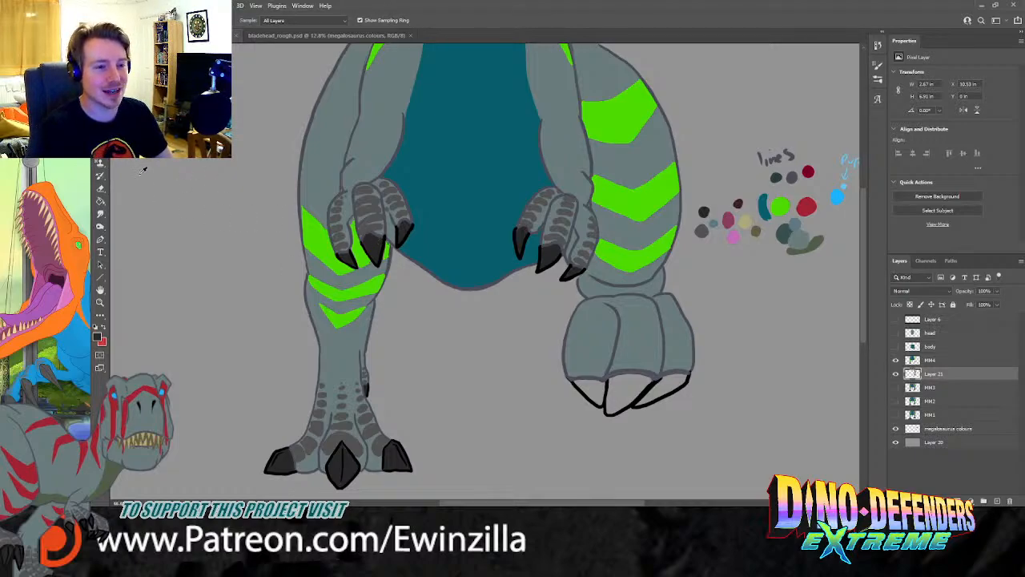
{"action": "key", "text": "b"}
{"action": "mouse_move", "coordinate": [574, 382]}
{"action": "left_mouse_down"}
{"action": "mouse_move", "coordinate": [600, 383]}
{"action": "mouse_move", "coordinate": [597, 405]}
{"action": "mouse_move", "coordinate": [580, 384]}
{"action": "mouse_move", "coordinate": [601, 398]}
{"action": "mouse_move", "coordinate": [627, 376]}
{"action": "mouse_move", "coordinate": [650, 379]}
{"action": "mouse_move", "coordinate": [611, 415]}
{"action": "mouse_move", "coordinate": [615, 384]}
{"action": "mouse_move", "coordinate": [612, 408]}
{"action": "left_mouse_up"}
{"action": "mouse_move", "coordinate": [642, 384]}
{"action": "left_mouse_down"}
{"action": "mouse_move", "coordinate": [617, 392]}
{"action": "mouse_move", "coordinate": [646, 381]}
{"action": "mouse_move", "coordinate": [612, 407]}
{"action": "mouse_move", "coordinate": [684, 376]}
{"action": "mouse_move", "coordinate": [638, 404]}
{"action": "mouse_move", "coordinate": [677, 382]}
{"action": "mouse_move", "coordinate": [648, 401]}
{"action": "left_mouse_up"}
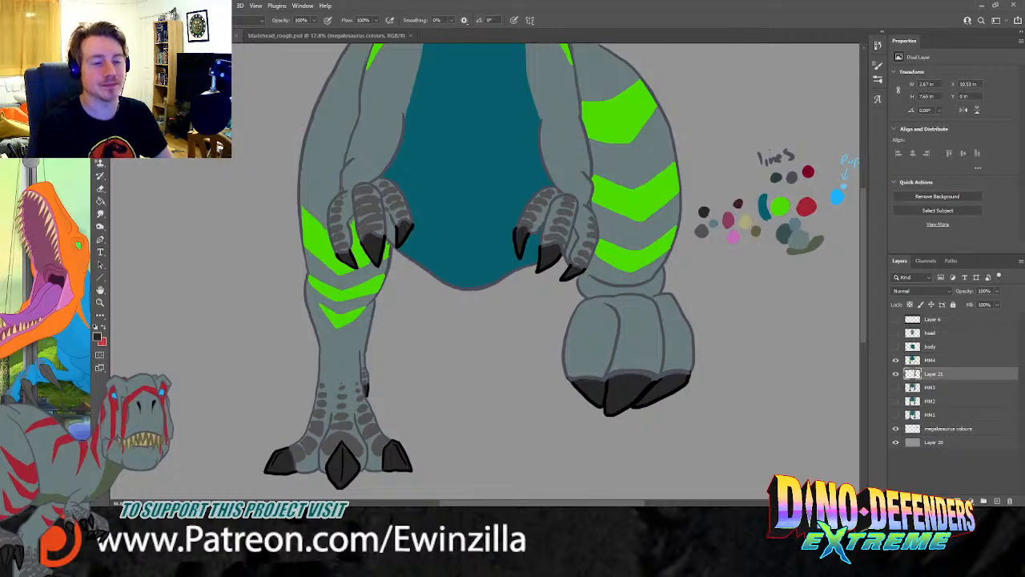
Step: Sample the dark grey from the colour palette and paint bands of scales down all three toes of the raised foot
{"action": "left_click", "coordinate": [703, 231], "text": "alt"}
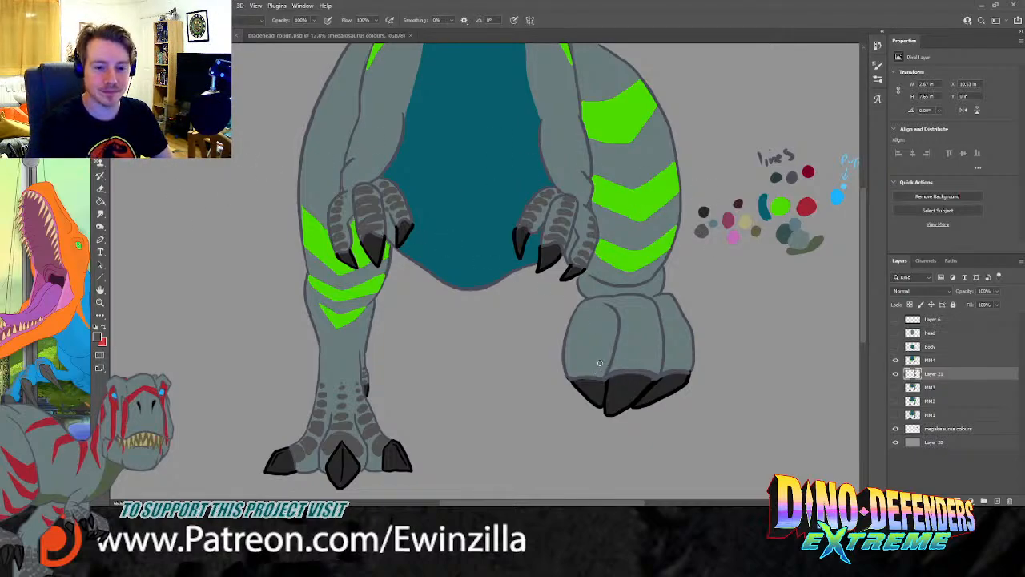
{"action": "mouse_move", "coordinate": [566, 354]}
{"action": "left_mouse_down"}
{"action": "mouse_move", "coordinate": [601, 350]}
{"action": "mouse_move", "coordinate": [603, 373]}
{"action": "mouse_move", "coordinate": [568, 374]}
{"action": "mouse_move", "coordinate": [571, 354]}
{"action": "mouse_move", "coordinate": [572, 370]}
{"action": "mouse_move", "coordinate": [587, 366]}
{"action": "left_mouse_up"}
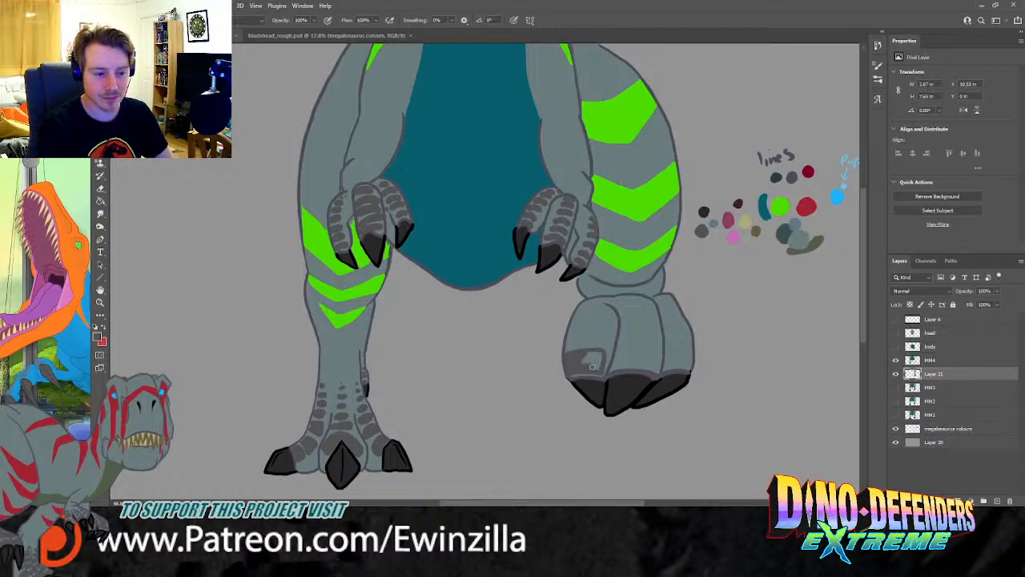
{"action": "mouse_move", "coordinate": [598, 365]}
{"action": "left_mouse_down"}
{"action": "mouse_move", "coordinate": [568, 360]}
{"action": "mouse_move", "coordinate": [596, 363]}
{"action": "mouse_move", "coordinate": [596, 344]}
{"action": "mouse_move", "coordinate": [568, 337]}
{"action": "mouse_move", "coordinate": [604, 342]}
{"action": "mouse_move", "coordinate": [607, 331]}
{"action": "mouse_move", "coordinate": [569, 331]}
{"action": "mouse_move", "coordinate": [591, 328]}
{"action": "mouse_move", "coordinate": [601, 339]}
{"action": "mouse_move", "coordinate": [576, 316]}
{"action": "mouse_move", "coordinate": [603, 303]}
{"action": "left_mouse_up"}
{"action": "left_click", "coordinate": [100, 213]}
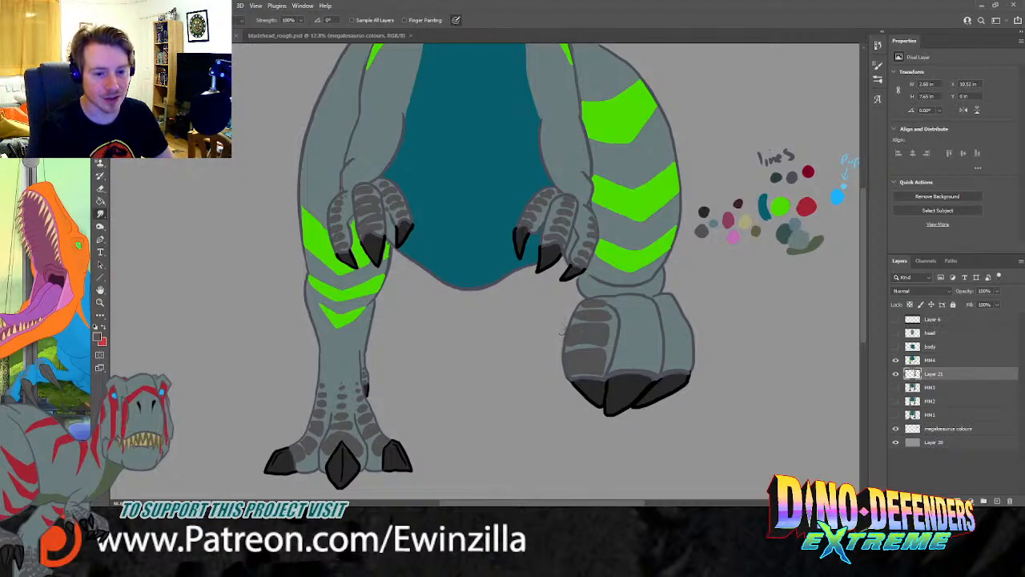
{"action": "key", "text": "b"}
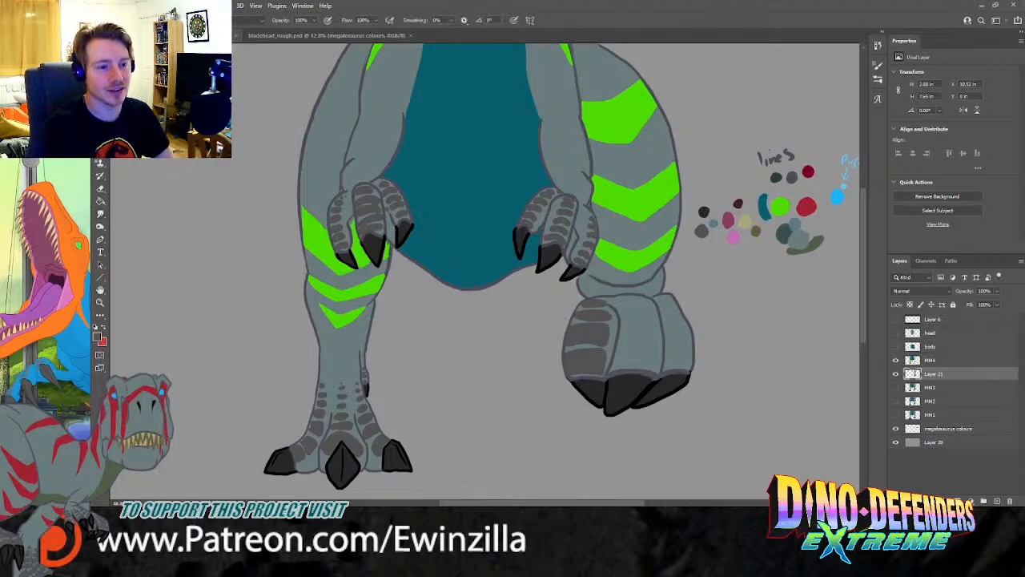
{"action": "mouse_move", "coordinate": [646, 300]}
{"action": "left_mouse_down"}
{"action": "mouse_move", "coordinate": [638, 331]}
{"action": "mouse_move", "coordinate": [657, 321]}
{"action": "mouse_move", "coordinate": [627, 322]}
{"action": "mouse_move", "coordinate": [653, 330]}
{"action": "mouse_move", "coordinate": [655, 317]}
{"action": "mouse_move", "coordinate": [664, 349]}
{"action": "mouse_move", "coordinate": [621, 342]}
{"action": "mouse_move", "coordinate": [618, 355]}
{"action": "mouse_move", "coordinate": [660, 351]}
{"action": "mouse_move", "coordinate": [628, 344]}
{"action": "mouse_move", "coordinate": [622, 354]}
{"action": "mouse_move", "coordinate": [652, 355]}
{"action": "mouse_move", "coordinate": [657, 369]}
{"action": "mouse_move", "coordinate": [613, 370]}
{"action": "mouse_move", "coordinate": [654, 367]}
{"action": "mouse_move", "coordinate": [629, 365]}
{"action": "left_mouse_up"}
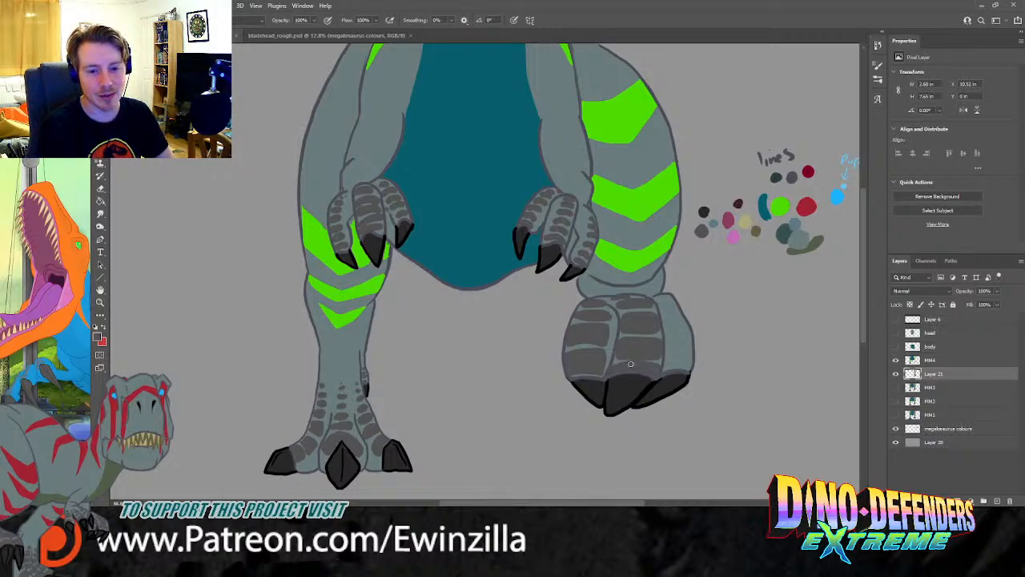
{"action": "mouse_move", "coordinate": [663, 297]}
{"action": "left_mouse_down"}
{"action": "mouse_move", "coordinate": [679, 320]}
{"action": "mouse_move", "coordinate": [665, 323]}
{"action": "mouse_move", "coordinate": [668, 349]}
{"action": "mouse_move", "coordinate": [681, 345]}
{"action": "mouse_move", "coordinate": [666, 367]}
{"action": "mouse_move", "coordinate": [673, 360]}
{"action": "left_mouse_up"}
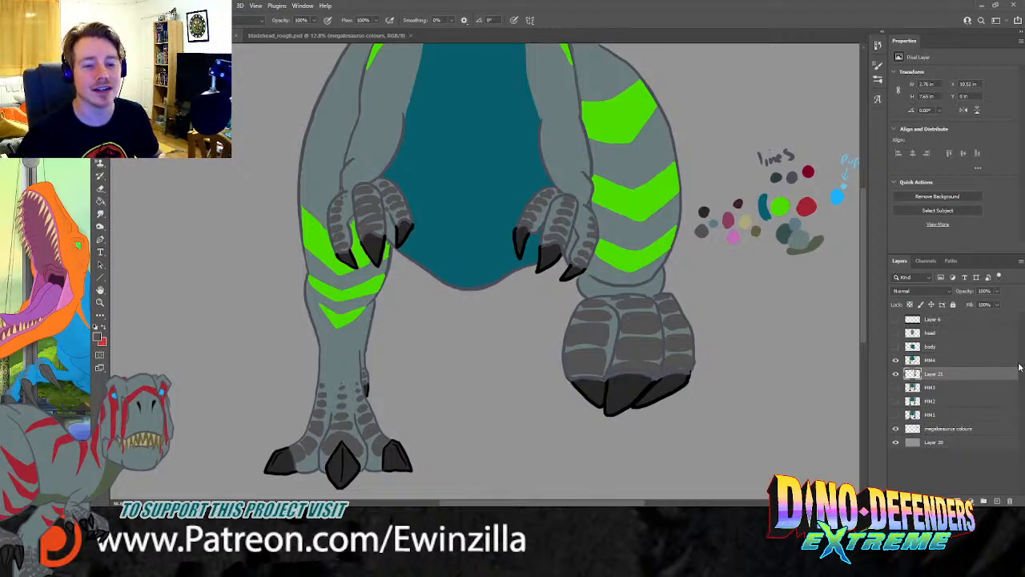
Step: Merge Layer 21 with the MM4 layer and compare the result with MM3 by toggling layer visibility
{"action": "left_click", "coordinate": [936, 360], "text": "shift"}
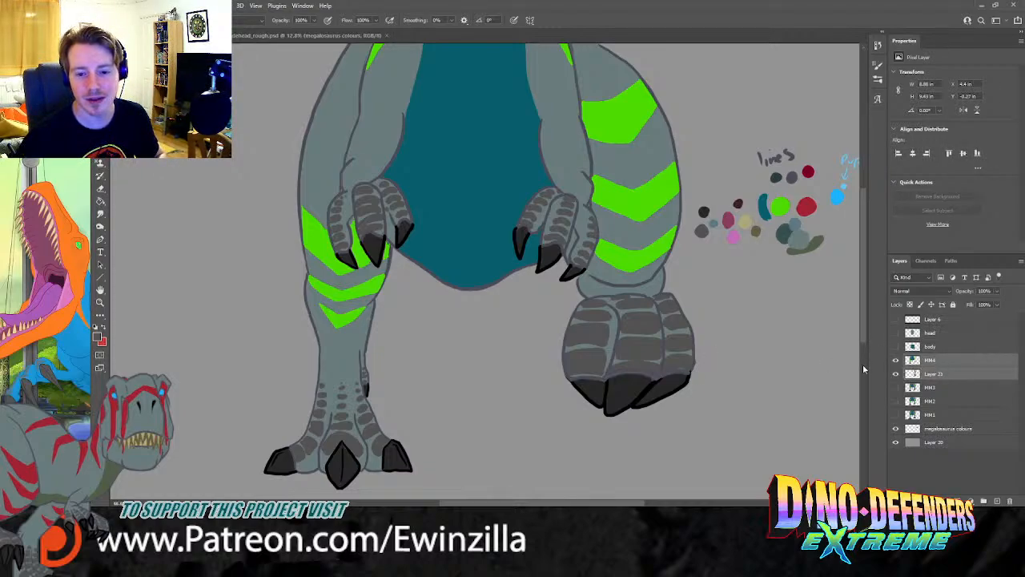
{"action": "key", "text": "ctrl+e"}
{"action": "left_click", "coordinate": [896, 374]}
{"action": "left_click", "coordinate": [896, 361]}
{"action": "left_click", "coordinate": [896, 361]}
{"action": "left_click", "coordinate": [895, 362]}
{"action": "left_click", "coordinate": [895, 361]}
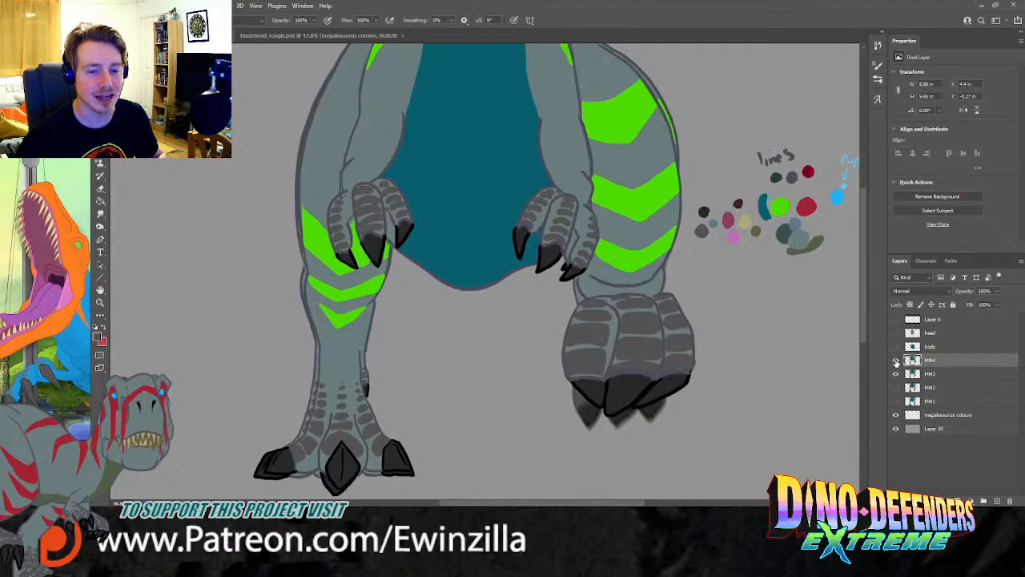
{"action": "left_click", "coordinate": [895, 374]}
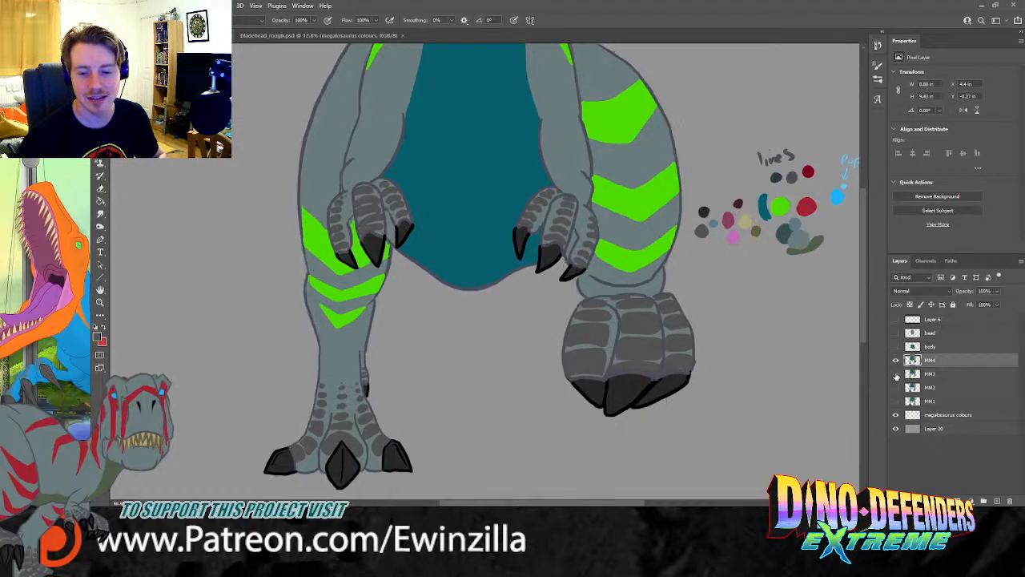
Step: Lasso the raised foot on MM4 and apply a blur to it
{"action": "key", "text": "l"}
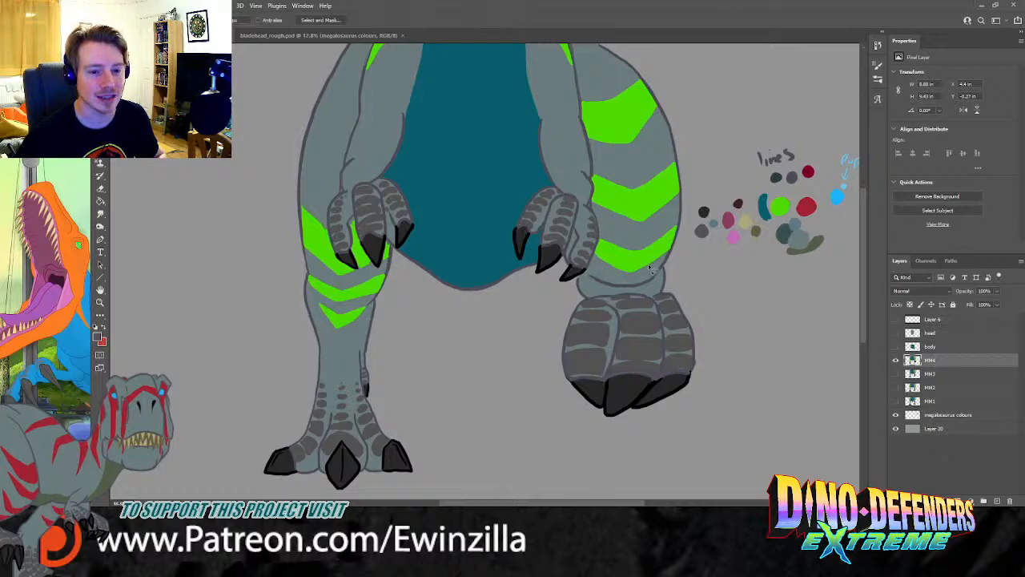
{"action": "mouse_move", "coordinate": [670, 288]}
{"action": "left_mouse_down"}
{"action": "mouse_move", "coordinate": [581, 303]}
{"action": "mouse_move", "coordinate": [555, 329]}
{"action": "mouse_move", "coordinate": [555, 398]}
{"action": "mouse_move", "coordinate": [622, 442]}
{"action": "mouse_move", "coordinate": [697, 439]}
{"action": "mouse_move", "coordinate": [699, 299]}
{"action": "mouse_move", "coordinate": [677, 284]}
{"action": "left_mouse_up"}
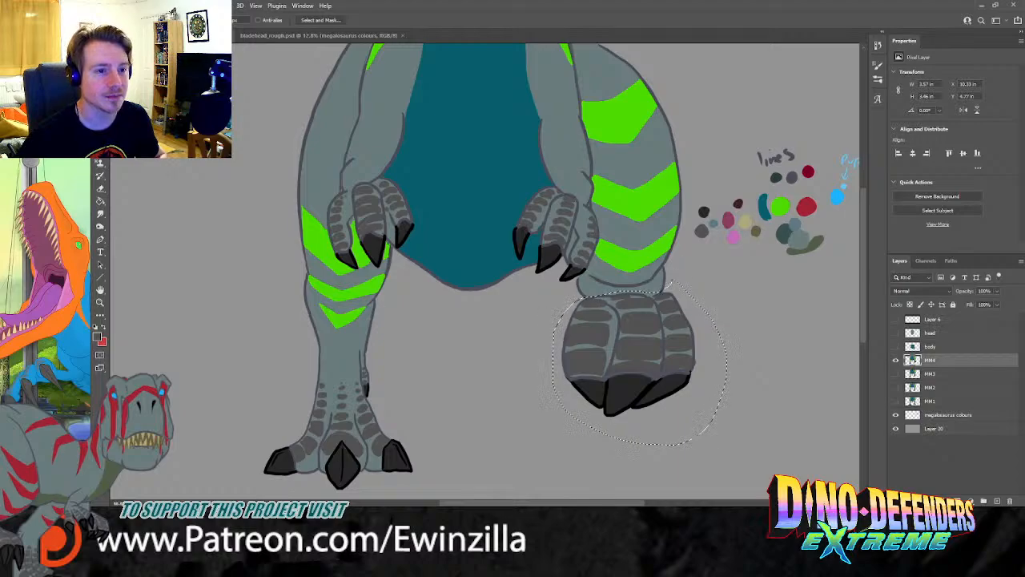
{"action": "left_click", "coordinate": [369, 191]}
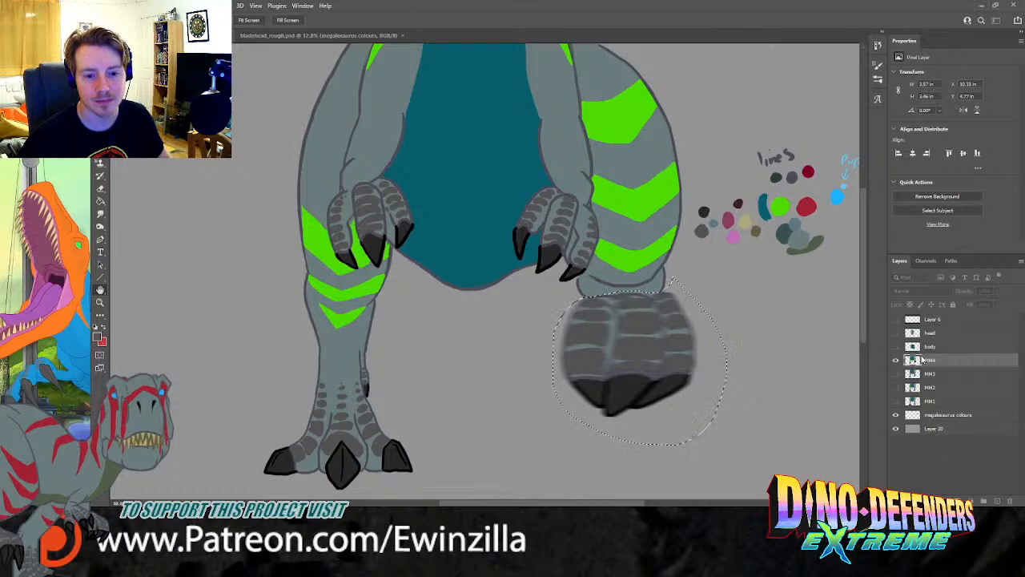
{"action": "key", "text": "Return"}
{"action": "key", "text": "ctrl+d"}
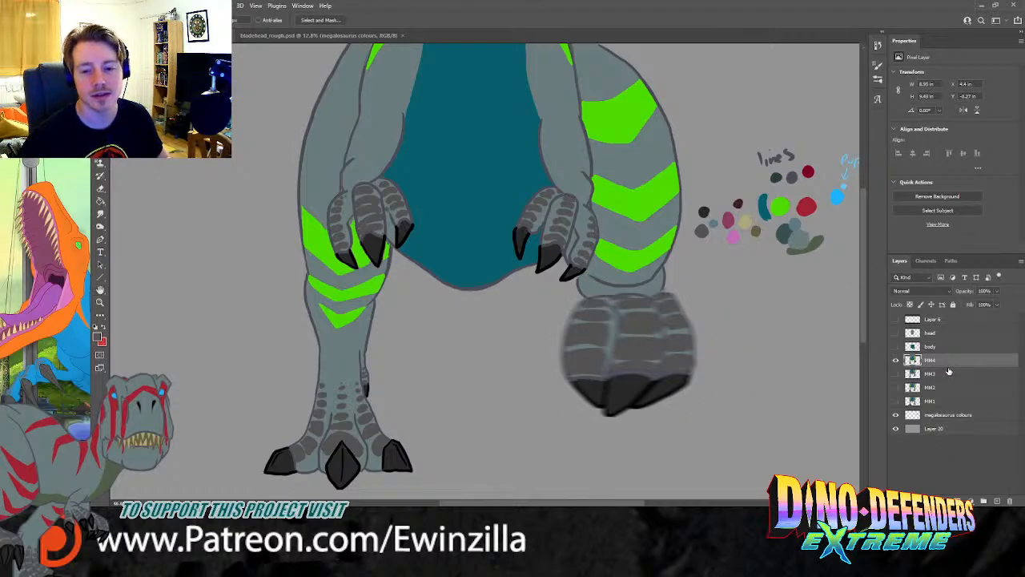
Step: Compare the blurred foot on MM4 with the MM3 frame by toggling layer visibility, leaving MM3 hidden
{"action": "left_click", "coordinate": [896, 374]}
{"action": "left_click", "coordinate": [896, 361]}
{"action": "left_click", "coordinate": [895, 361]}
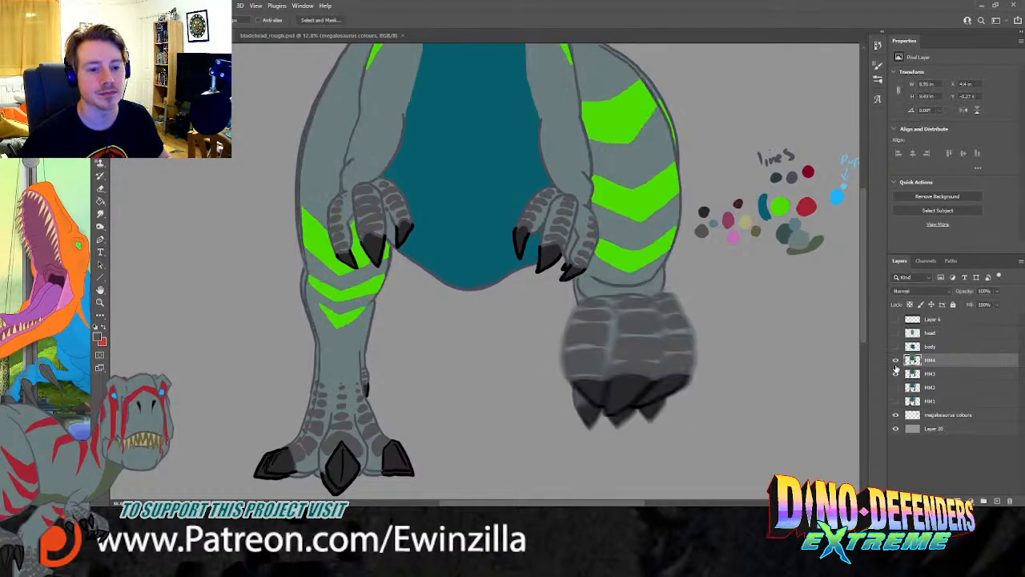
{"action": "left_click", "coordinate": [896, 361]}
{"action": "left_click", "coordinate": [896, 362]}
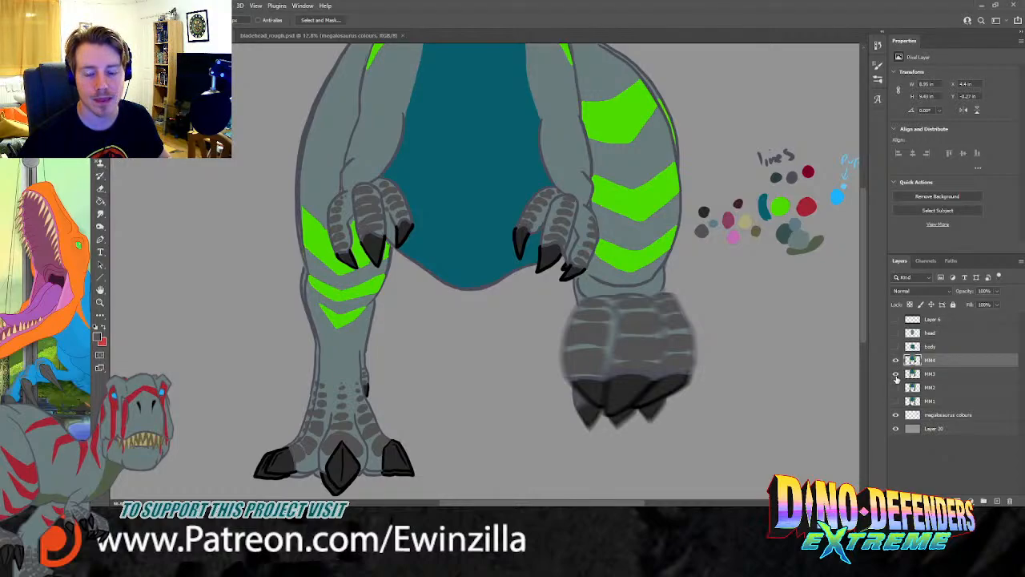
{"action": "left_click", "coordinate": [896, 380]}
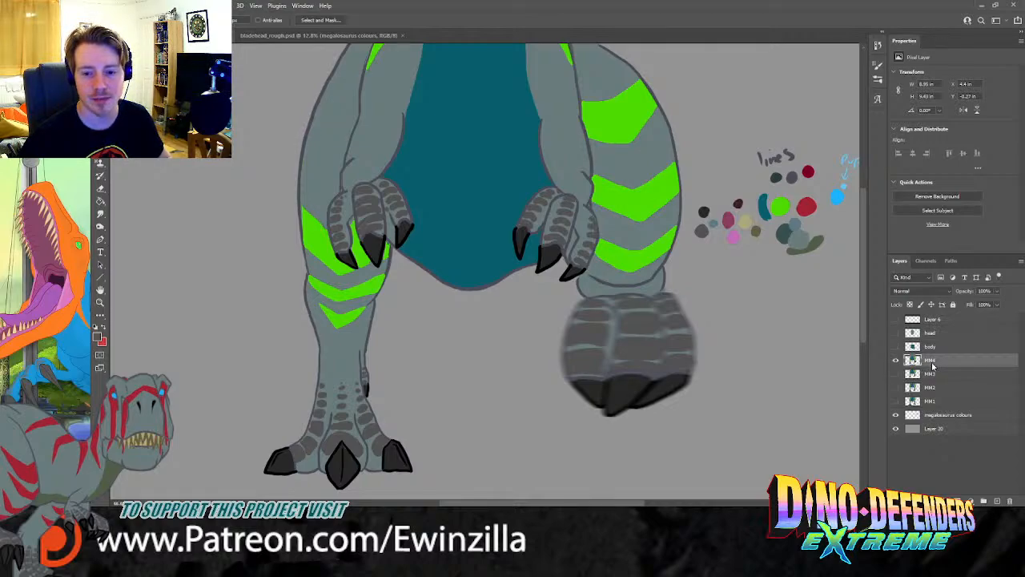
Step: Duplicate MM4 as a new layer MM5 and hide MM4
{"action": "key", "text": "ctrl+t"}
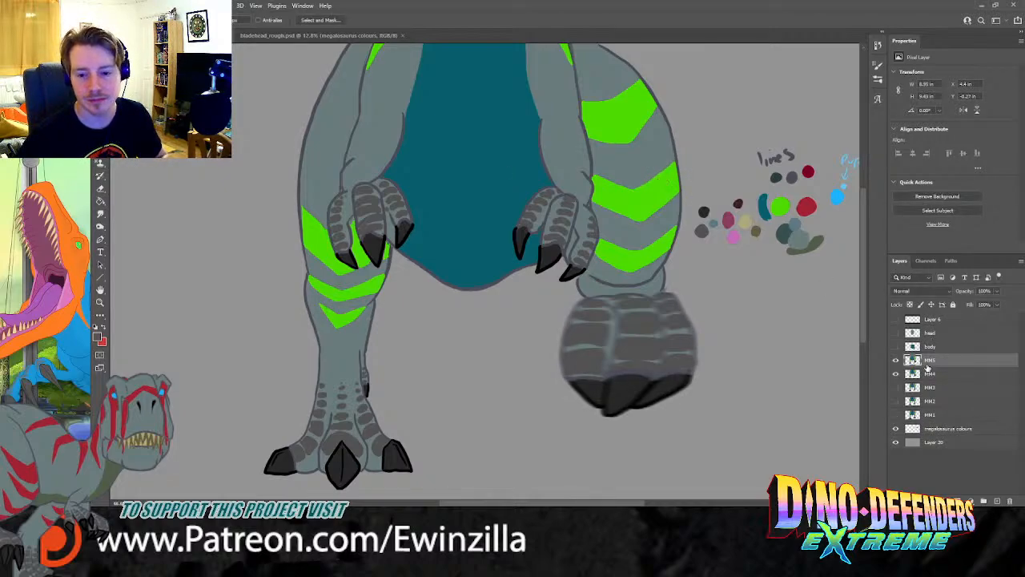
{"action": "left_click", "coordinate": [896, 374]}
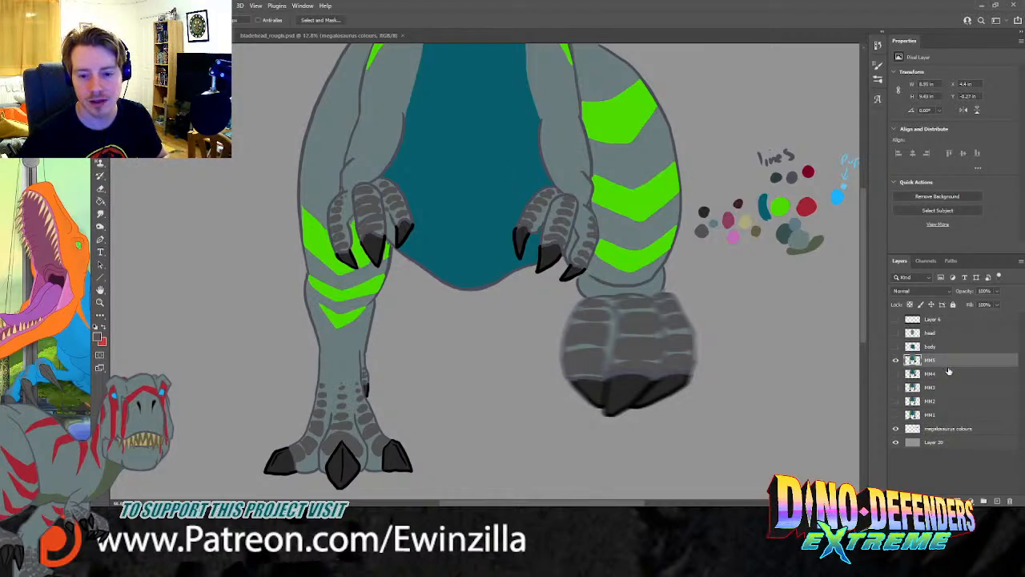
Step: Erase the top and inner edge of the raised leg on MM5 to separate it from the body and hand
{"action": "left_click", "coordinate": [101, 187]}
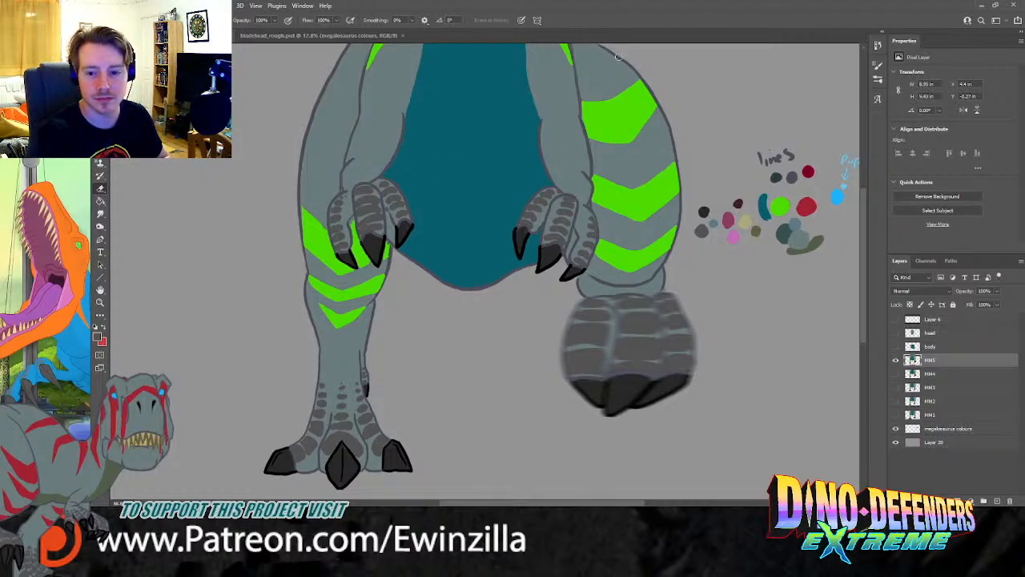
{"action": "mouse_move", "coordinate": [622, 105]}
{"action": "left_mouse_down"}
{"action": "mouse_move", "coordinate": [659, 64]}
{"action": "mouse_move", "coordinate": [619, 108]}
{"action": "left_mouse_up"}
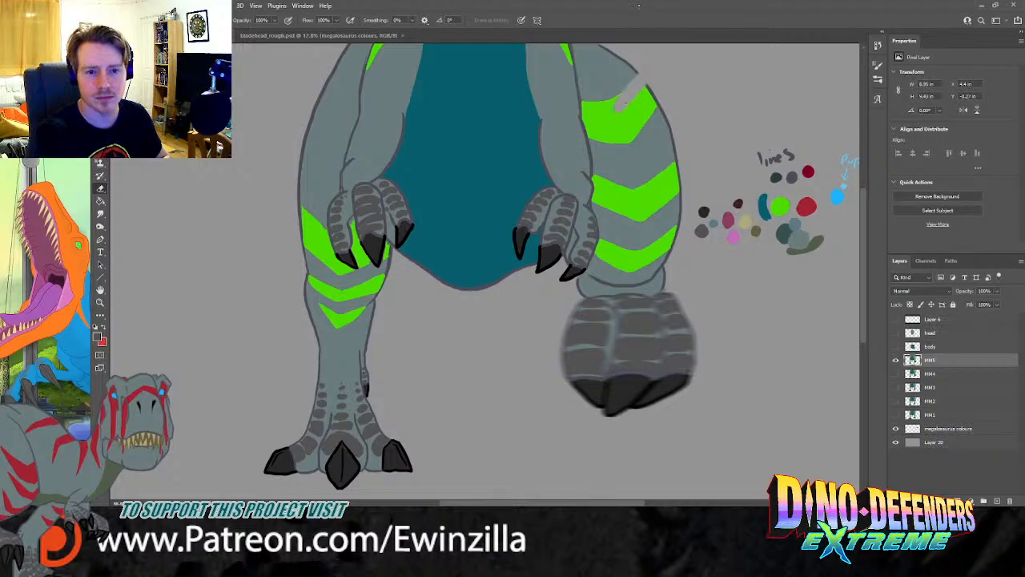
{"action": "mouse_move", "coordinate": [652, 67]}
{"action": "left_mouse_down"}
{"action": "mouse_move", "coordinate": [627, 69]}
{"action": "mouse_move", "coordinate": [605, 50]}
{"action": "mouse_move", "coordinate": [629, 64]}
{"action": "left_mouse_up"}
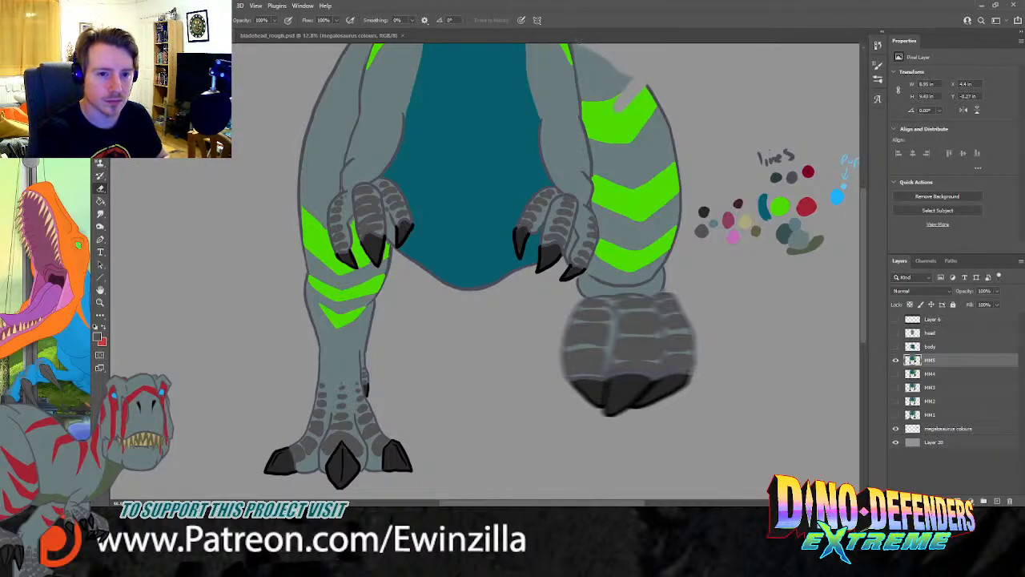
{"action": "mouse_move", "coordinate": [576, 45]}
{"action": "left_mouse_down"}
{"action": "mouse_move", "coordinate": [590, 118]}
{"action": "mouse_move", "coordinate": [586, 76]}
{"action": "left_mouse_up"}
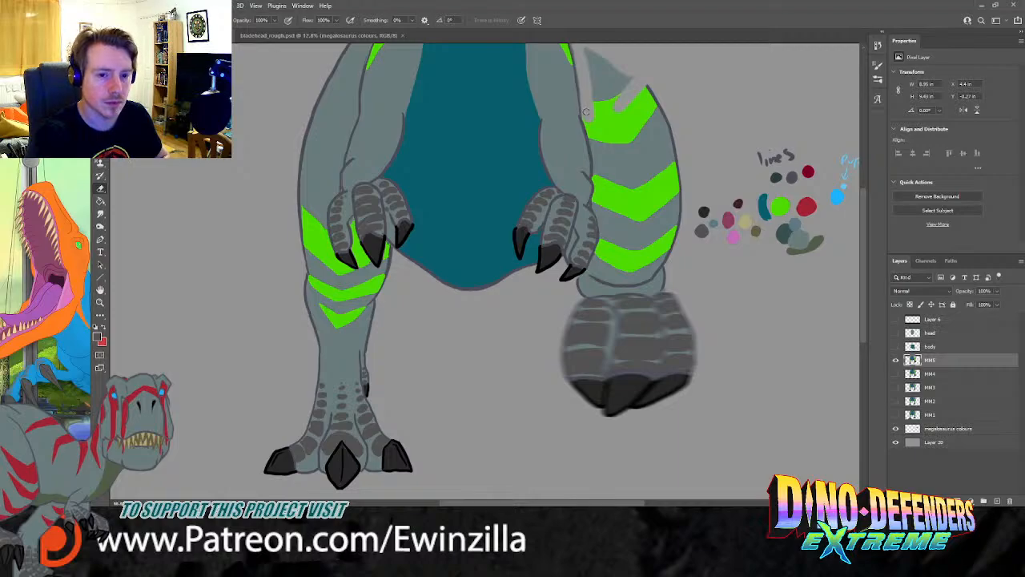
{"action": "mouse_move", "coordinate": [588, 125]}
{"action": "left_mouse_down"}
{"action": "mouse_move", "coordinate": [596, 178]}
{"action": "mouse_move", "coordinate": [588, 49]}
{"action": "left_mouse_up"}
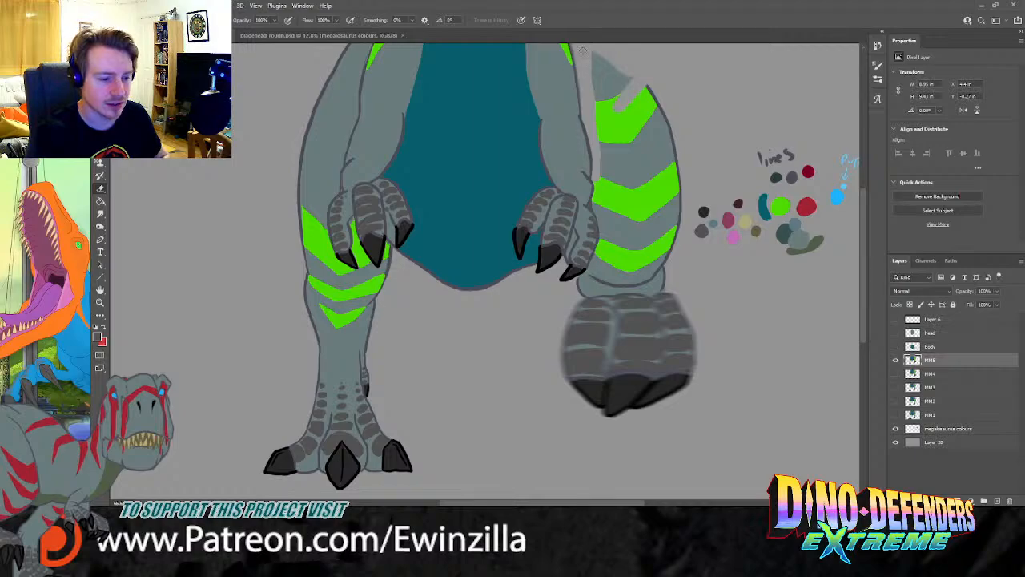
{"action": "mouse_move", "coordinate": [591, 58]}
{"action": "left_mouse_down"}
{"action": "mouse_move", "coordinate": [595, 112]}
{"action": "mouse_move", "coordinate": [596, 88]}
{"action": "left_mouse_up"}
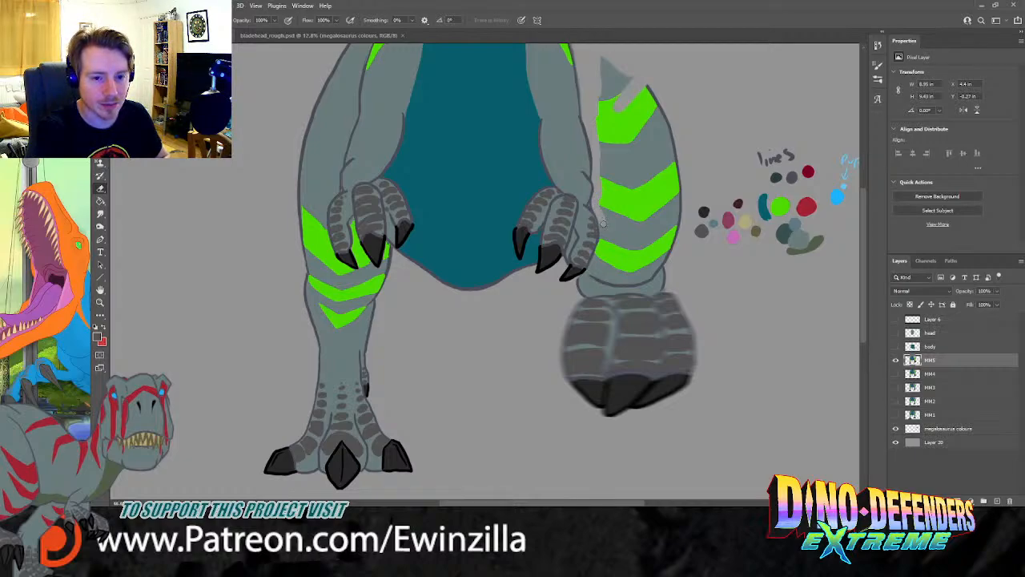
{"action": "left_click_drag", "start_coordinate": [605, 234], "coordinate": [572, 291]}
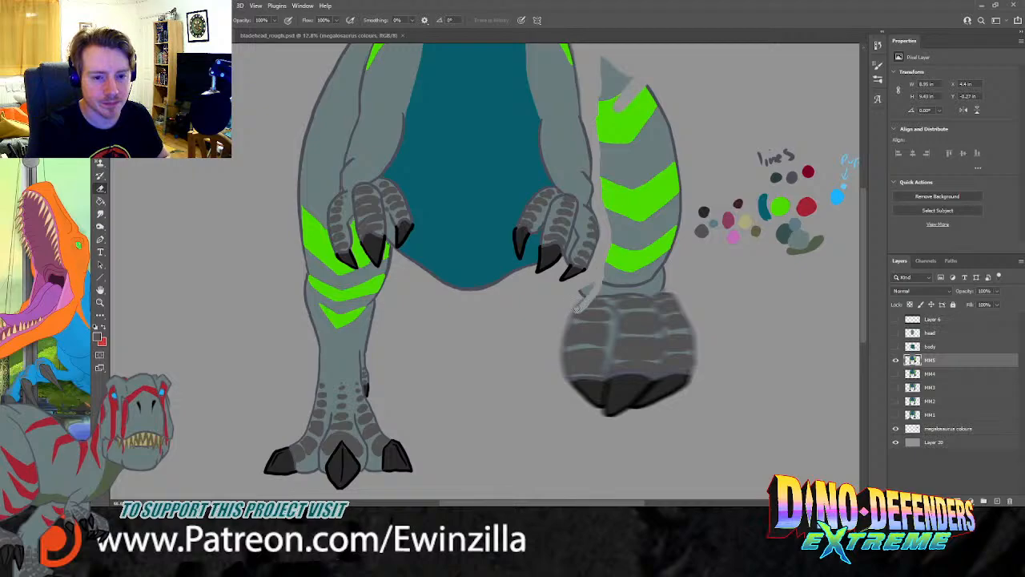
{"action": "mouse_move", "coordinate": [604, 285]}
{"action": "left_mouse_down"}
{"action": "mouse_move", "coordinate": [597, 70]}
{"action": "mouse_move", "coordinate": [634, 79]}
{"action": "mouse_move", "coordinate": [609, 88]}
{"action": "mouse_move", "coordinate": [604, 110]}
{"action": "mouse_move", "coordinate": [620, 69]}
{"action": "mouse_move", "coordinate": [627, 84]}
{"action": "mouse_move", "coordinate": [607, 122]}
{"action": "left_mouse_up"}
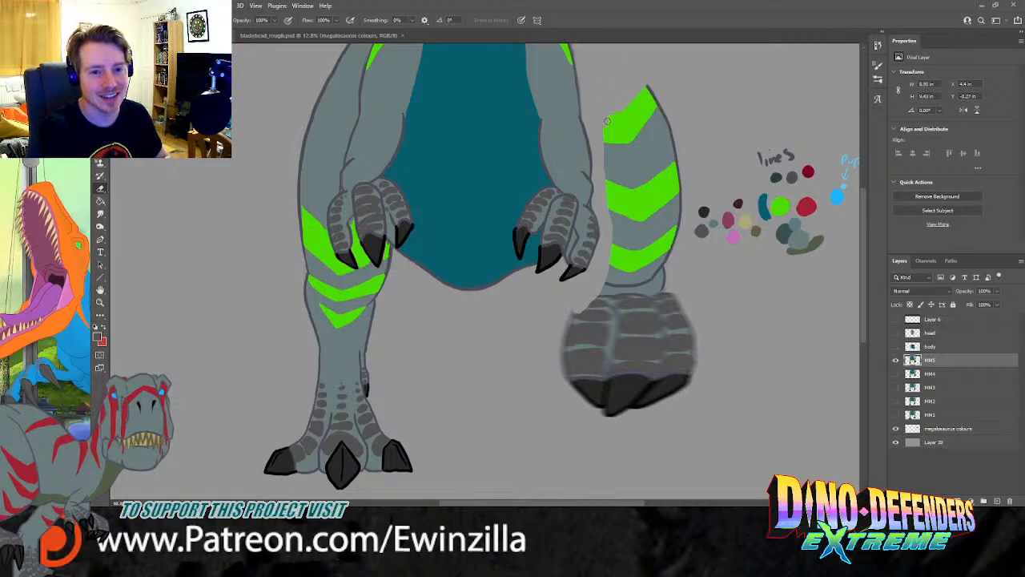
Step: Lasso the separated raised leg and foot on MM5 and delete them
{"action": "key", "text": "l"}
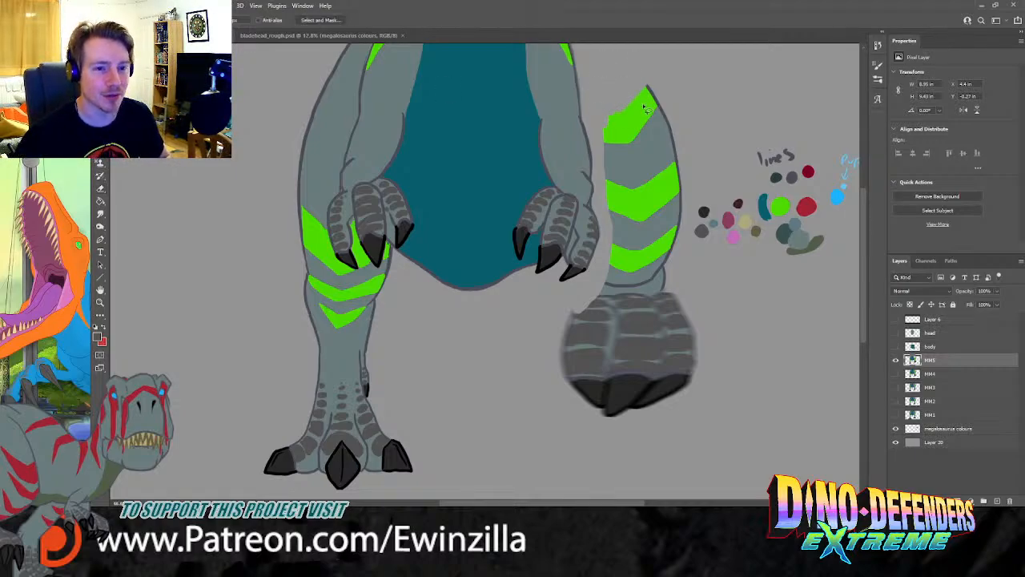
{"action": "left_click_drag", "start_coordinate": [612, 98], "coordinate": [604, 135]}
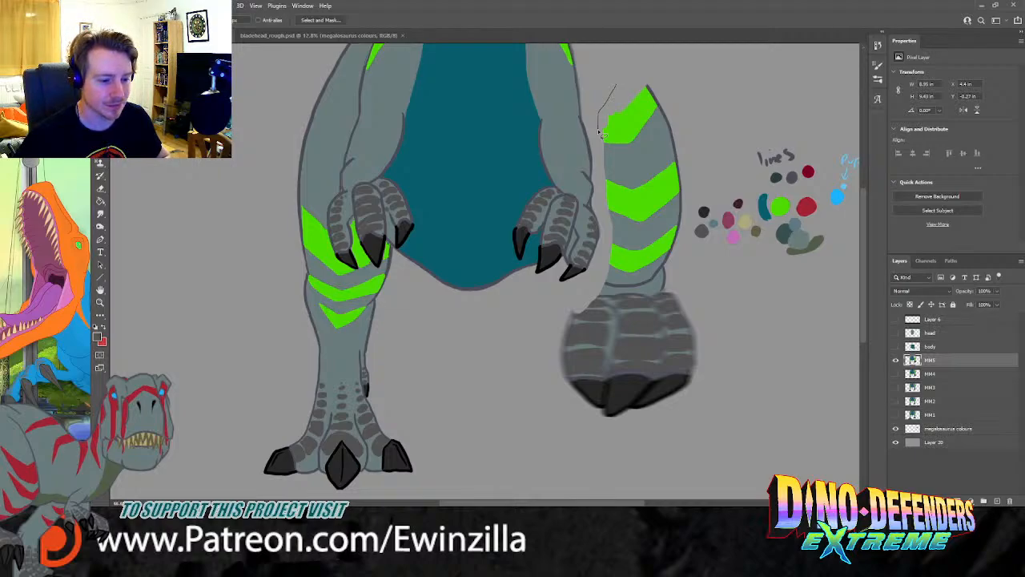
{"action": "mouse_move", "coordinate": [603, 133]}
{"action": "left_mouse_down"}
{"action": "mouse_move", "coordinate": [605, 266]}
{"action": "mouse_move", "coordinate": [562, 302]}
{"action": "mouse_move", "coordinate": [533, 388]}
{"action": "mouse_move", "coordinate": [674, 476]}
{"action": "mouse_move", "coordinate": [786, 366]}
{"action": "mouse_move", "coordinate": [695, 275]}
{"action": "mouse_move", "coordinate": [691, 215]}
{"action": "mouse_move", "coordinate": [705, 169]}
{"action": "mouse_move", "coordinate": [617, 81]}
{"action": "left_mouse_up"}
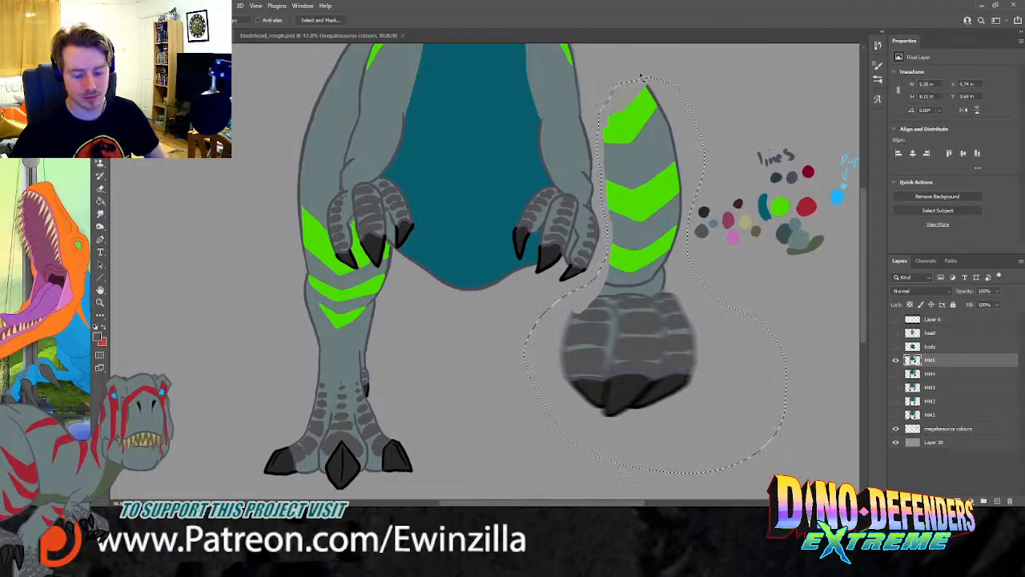
{"action": "key", "text": "Delete"}
{"action": "key", "text": "ctrl+d"}
{"action": "key", "text": "m"}
{"action": "mouse_move", "coordinate": [210, 383]}
{"action": "left_mouse_down"}
{"action": "mouse_move", "coordinate": [451, 493]}
{"action": "mouse_move", "coordinate": [451, 406]}
{"action": "left_mouse_up"}
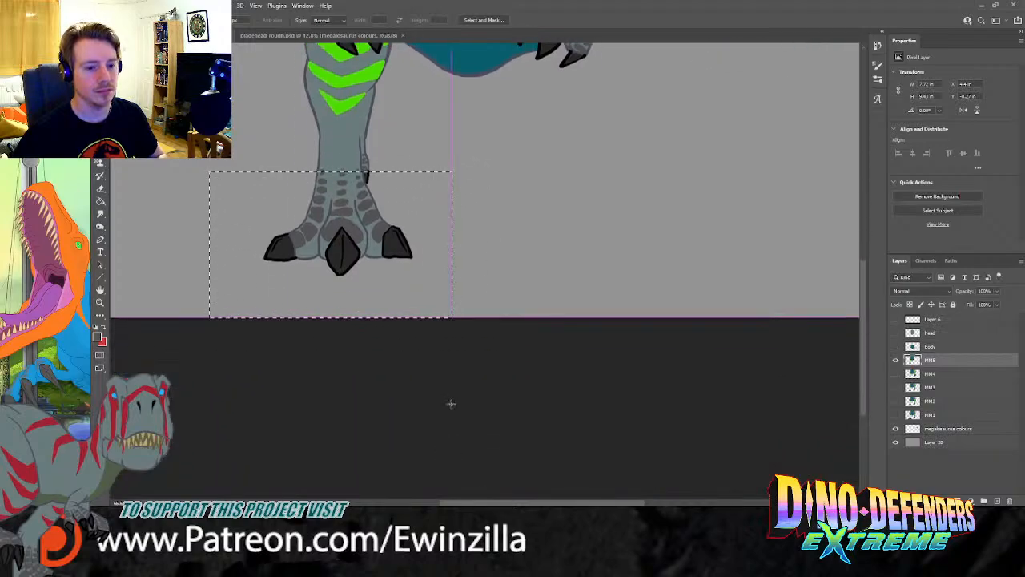
{"action": "key", "text": "ctrl+d"}
Step: Lasso the standing leg below the green stripes and compress its height to about 96% with a free transform
{"action": "key", "text": "l"}
{"action": "scroll", "coordinate": [232, 282], "scroll_direction": "up", "scroll_amount": 3}
{"action": "mouse_move", "coordinate": [207, 169]}
{"action": "left_mouse_down"}
{"action": "mouse_move", "coordinate": [294, 130]}
{"action": "mouse_move", "coordinate": [326, 186]}
{"action": "mouse_move", "coordinate": [374, 174]}
{"action": "mouse_move", "coordinate": [442, 414]}
{"action": "mouse_move", "coordinate": [216, 241]}
{"action": "mouse_move", "coordinate": [207, 171]}
{"action": "left_mouse_up"}
{"action": "key", "text": "v"}
{"action": "left_click_drag", "start_coordinate": [343, 387], "coordinate": [342, 376]}
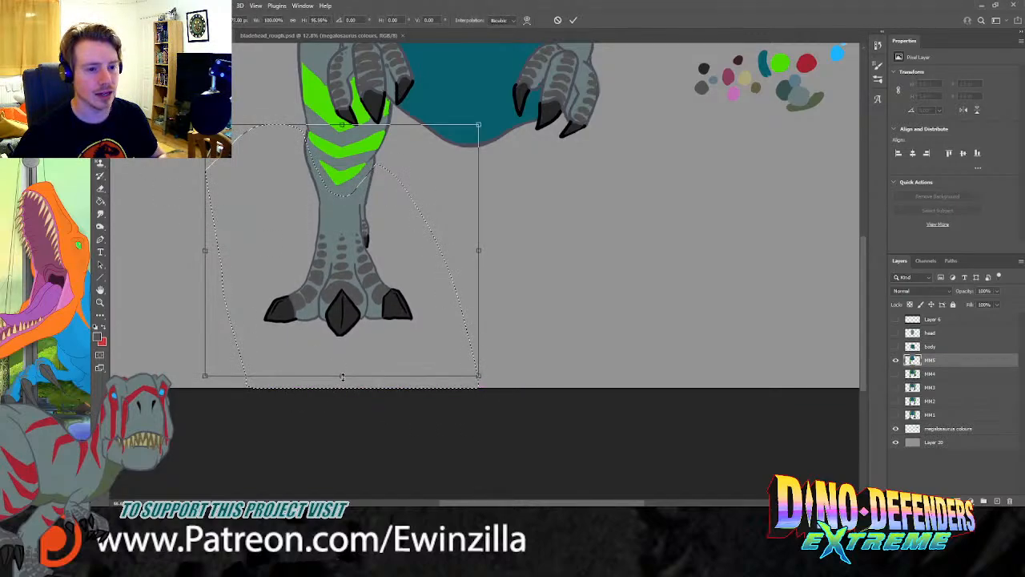
{"action": "key", "text": "Return"}
{"action": "key", "text": "ctrl+d"}
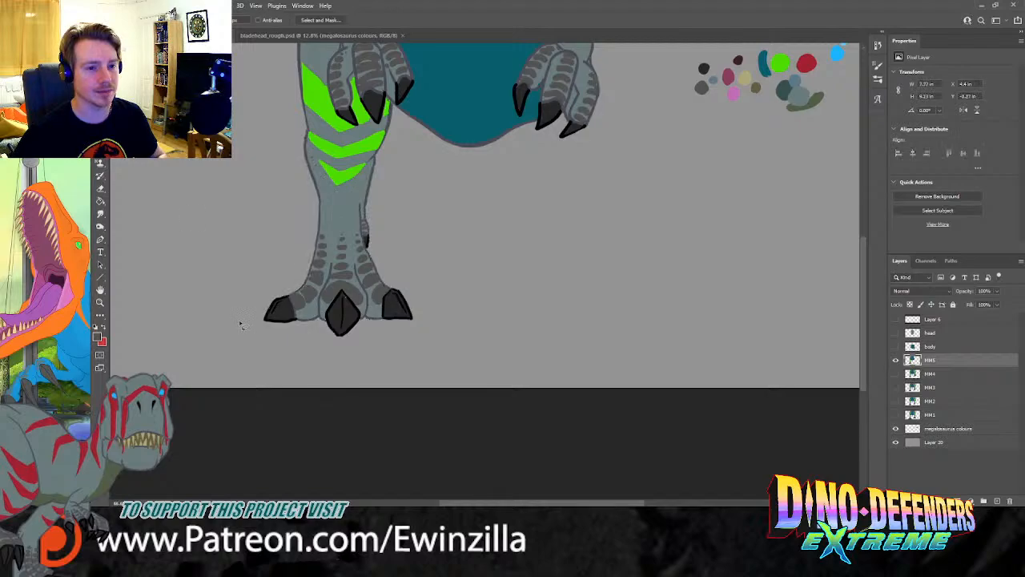
Step: Show MM4 beneath MM5 and lower its opacity to about 30% as an onion-skin reference
{"action": "scroll", "coordinate": [238, 323], "scroll_direction": "up", "scroll_amount": 2}
{"action": "scroll", "coordinate": [240, 322], "scroll_direction": "up", "scroll_amount": 4}
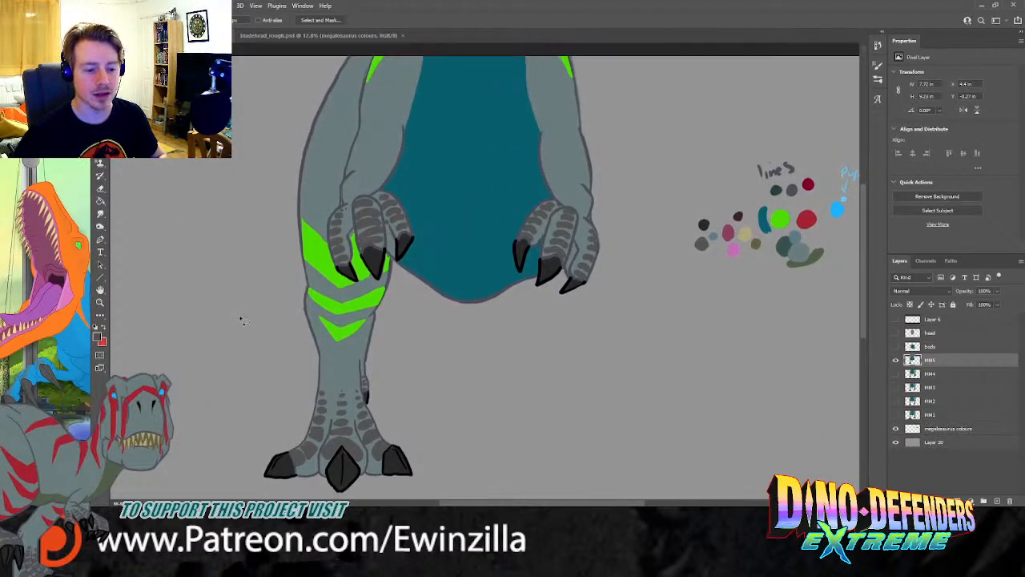
{"action": "left_click", "coordinate": [897, 374]}
{"action": "left_click", "coordinate": [943, 374]}
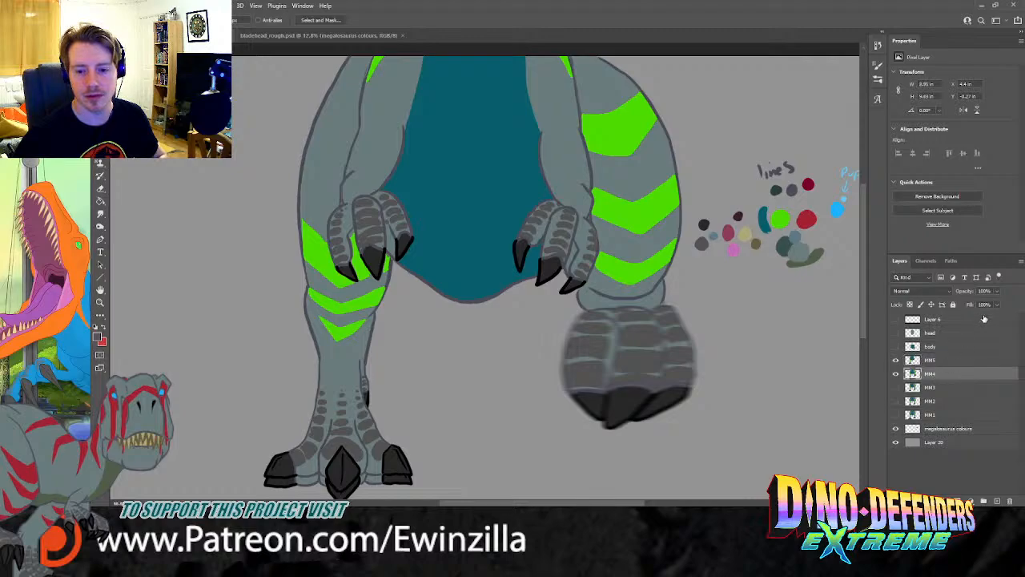
{"action": "key", "text": "3"}
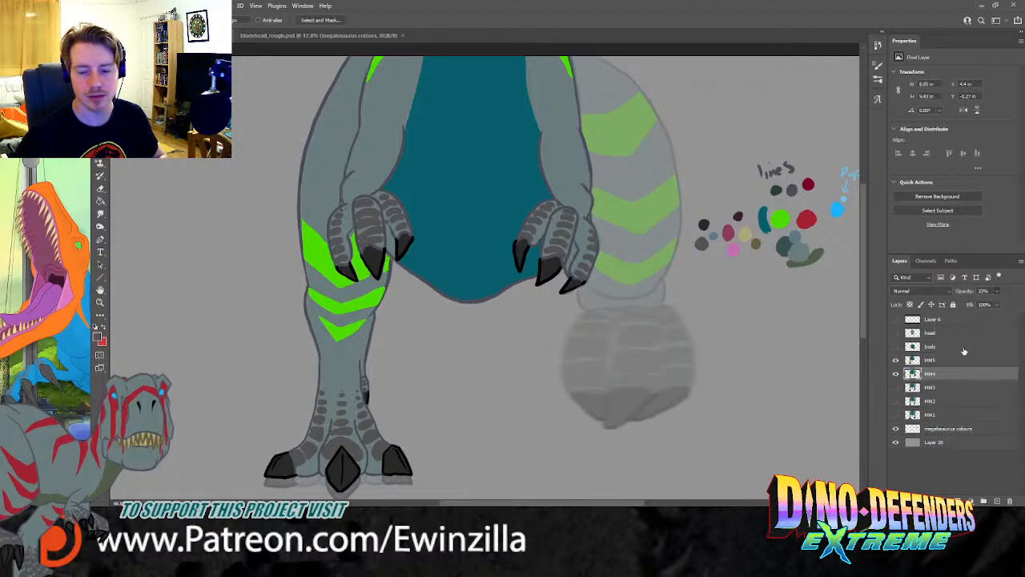
Step: Compare the MM5 leg pose with the MM1 and MM4 poses by toggling those layers
{"action": "left_click", "coordinate": [893, 415]}
{"action": "scroll", "coordinate": [813, 400], "scroll_direction": "down", "scroll_amount": 3}
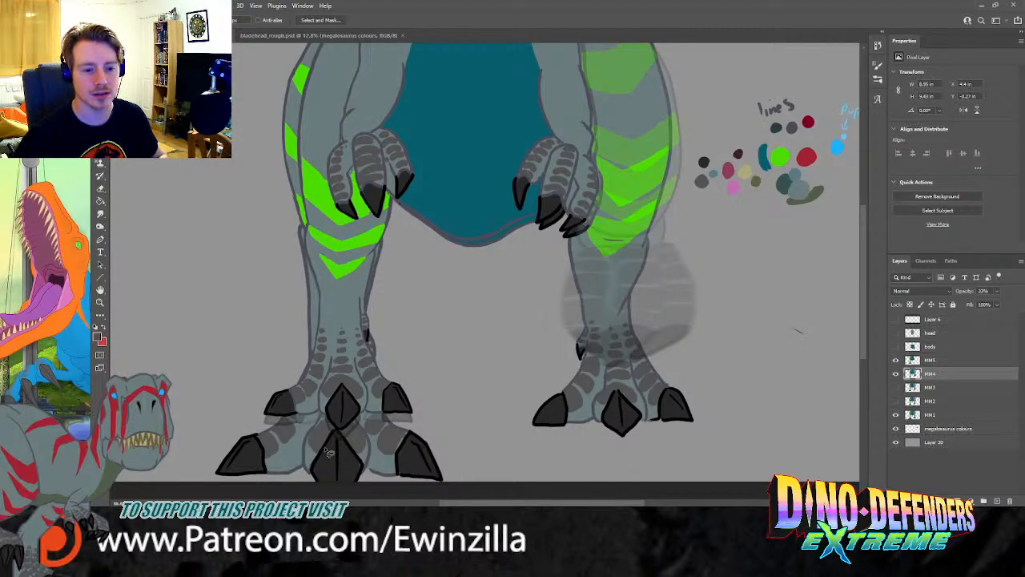
{"action": "left_click_drag", "start_coordinate": [559, 503], "coordinate": [580, 503]}
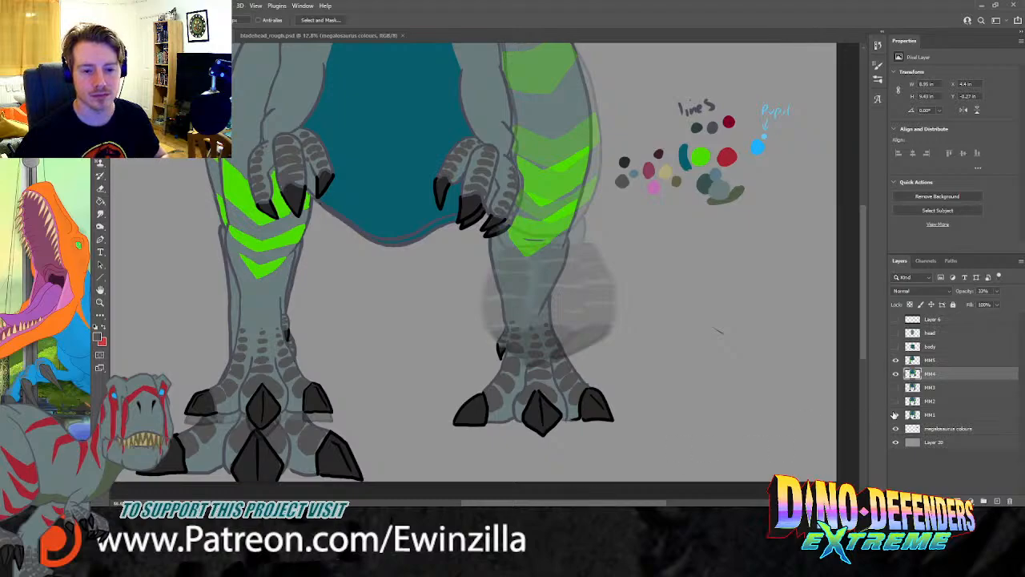
{"action": "left_click", "coordinate": [896, 374]}
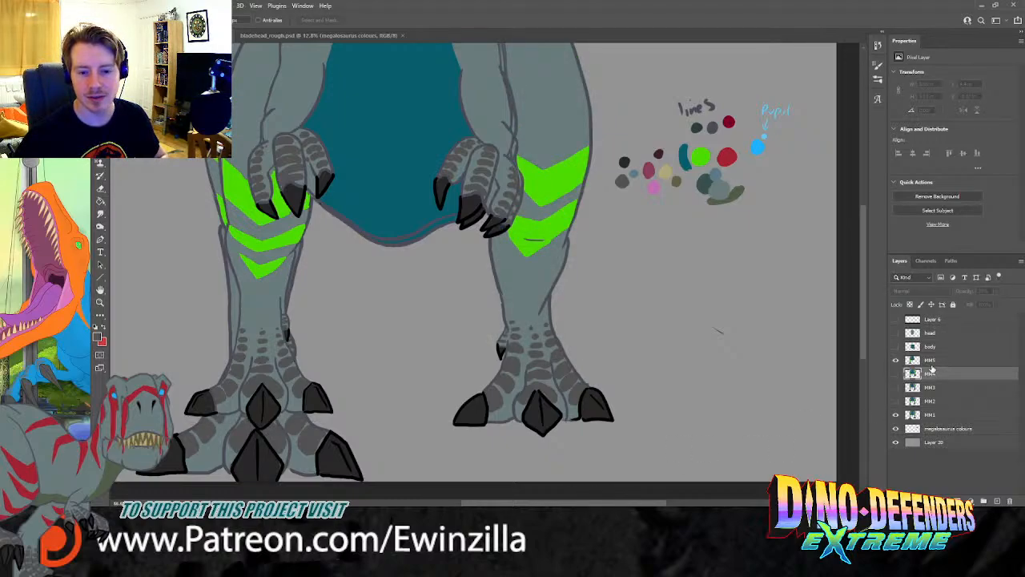
{"action": "left_click", "coordinate": [896, 415]}
{"action": "left_click", "coordinate": [896, 374]}
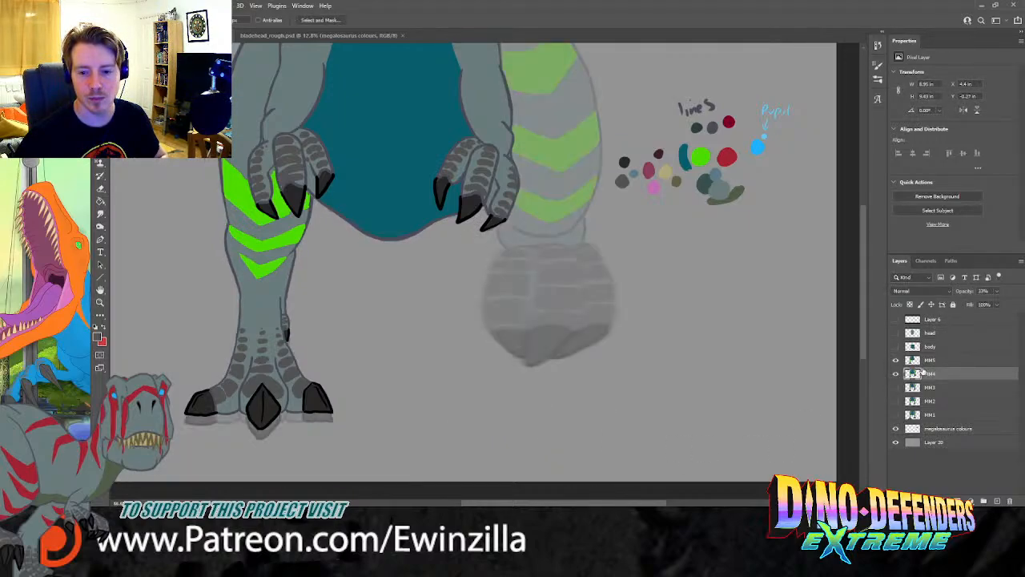
{"action": "scroll", "coordinate": [682, 372], "scroll_direction": "up", "scroll_amount": 3}
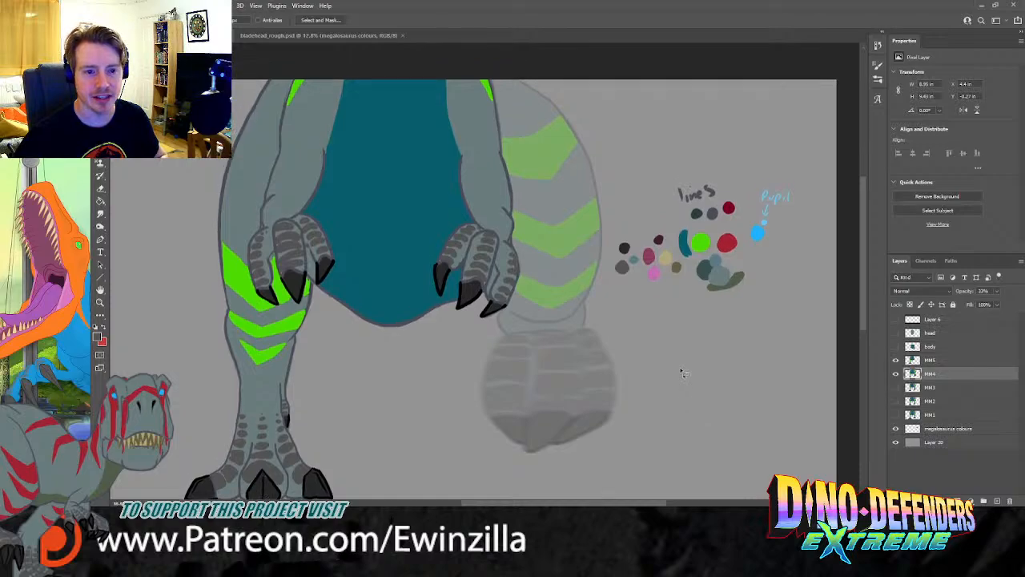
{"action": "scroll", "coordinate": [678, 373], "scroll_direction": "down", "scroll_amount": 2}
Step: On MM5, sketch the inner toe of the lowering foot in the sampled grey line colour
{"action": "left_click", "coordinate": [932, 362]}
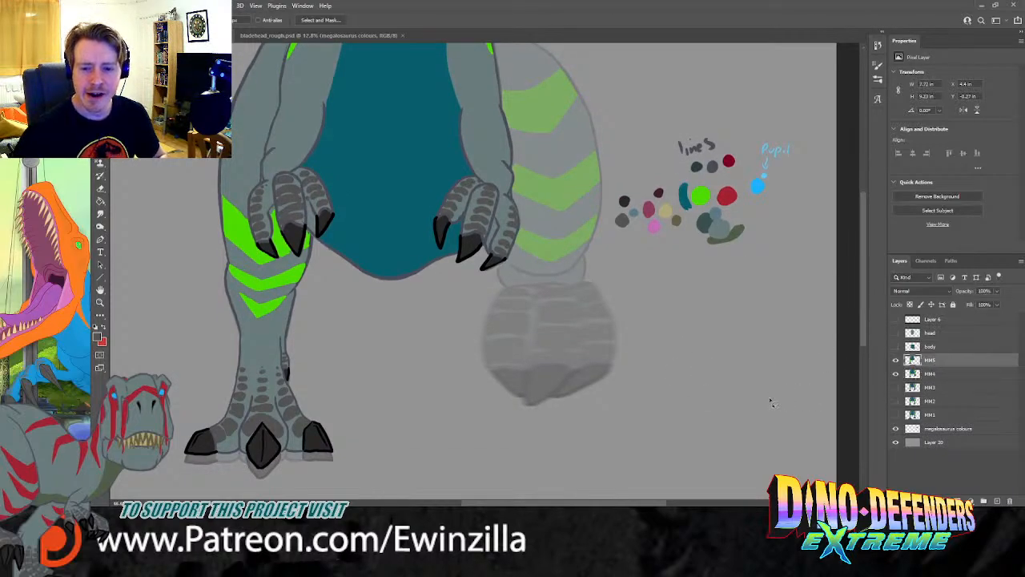
{"action": "scroll", "coordinate": [769, 403], "scroll_direction": "up", "scroll_amount": 2}
{"action": "key", "text": "i"}
{"action": "left_click", "coordinate": [712, 204]}
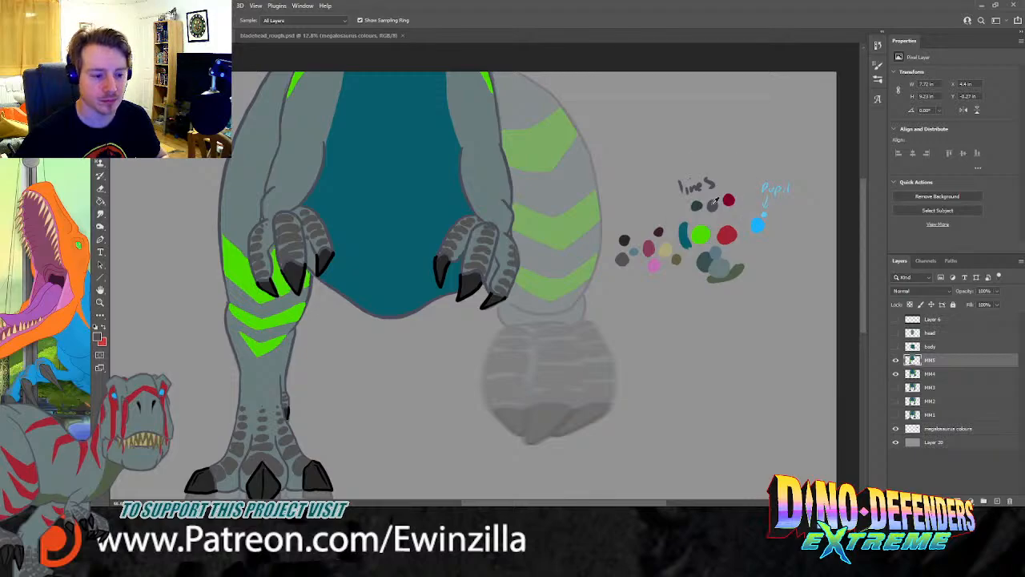
{"action": "key", "text": "b"}
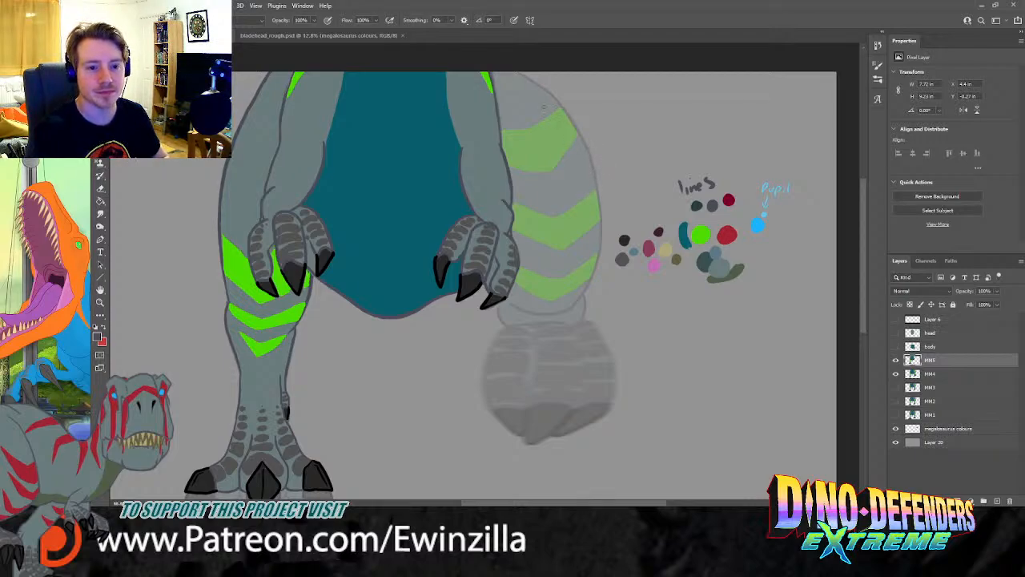
{"action": "scroll", "coordinate": [864, 270], "scroll_direction": "down", "scroll_amount": 3}
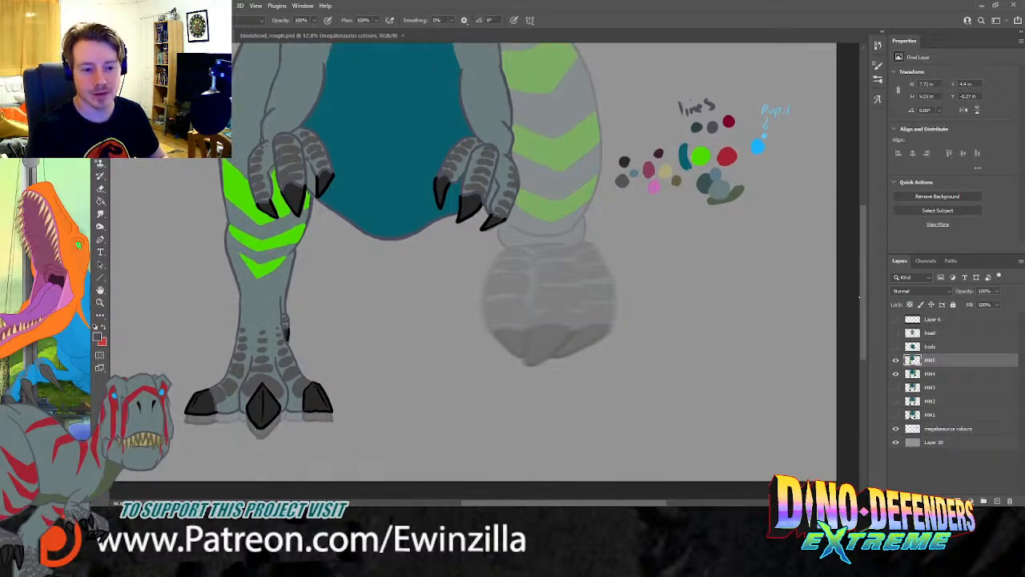
{"action": "mouse_move", "coordinate": [492, 321]}
{"action": "left_mouse_down"}
{"action": "mouse_move", "coordinate": [436, 390]}
{"action": "mouse_move", "coordinate": [460, 392]}
{"action": "left_mouse_up"}
{"action": "key", "text": "ctrl+z"}
{"action": "mouse_move", "coordinate": [477, 342]}
{"action": "left_mouse_down"}
{"action": "mouse_move", "coordinate": [437, 398]}
{"action": "mouse_move", "coordinate": [472, 425]}
{"action": "mouse_move", "coordinate": [489, 417]}
{"action": "mouse_move", "coordinate": [503, 383]}
{"action": "left_mouse_up"}
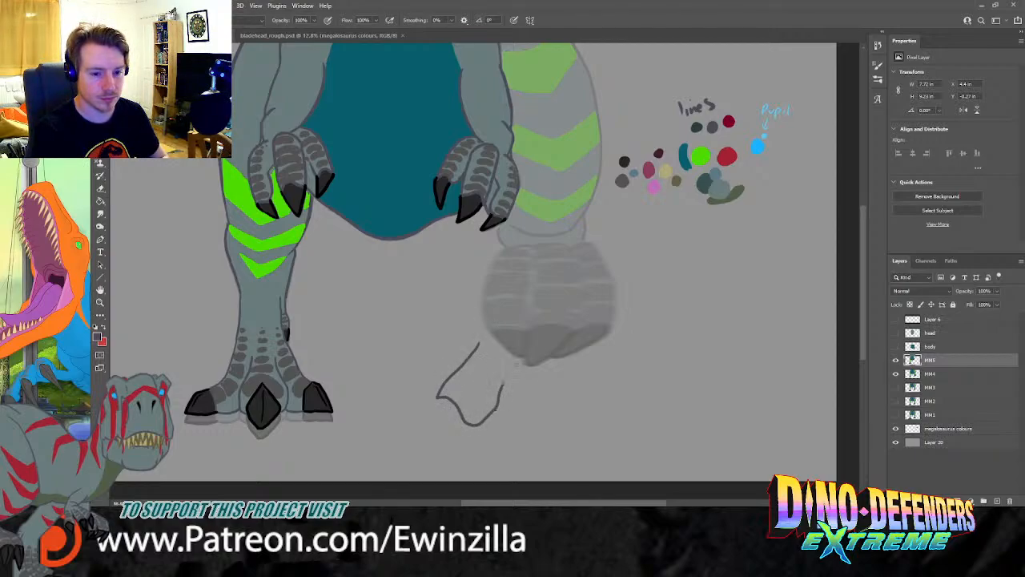
Step: Outline the middle and outer toes of the lowering foot beside the inner toe
{"action": "mouse_move", "coordinate": [525, 344]}
{"action": "left_mouse_down"}
{"action": "mouse_move", "coordinate": [505, 378]}
{"action": "mouse_move", "coordinate": [519, 403]}
{"action": "mouse_move", "coordinate": [555, 407]}
{"action": "left_mouse_up"}
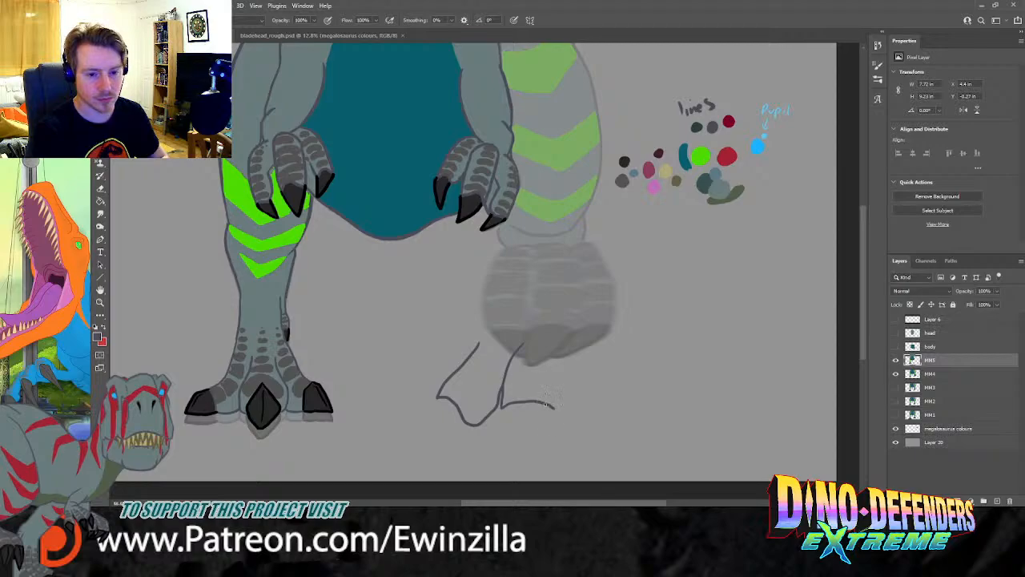
{"action": "left_click_drag", "start_coordinate": [524, 336], "coordinate": [504, 380]}
{"action": "key", "text": "ctrl+z"}
{"action": "key", "text": "ctrl+z"}
{"action": "mouse_move", "coordinate": [522, 337]}
{"action": "left_mouse_down"}
{"action": "mouse_move", "coordinate": [501, 412]}
{"action": "mouse_move", "coordinate": [521, 395]}
{"action": "mouse_move", "coordinate": [570, 410]}
{"action": "mouse_move", "coordinate": [584, 393]}
{"action": "mouse_move", "coordinate": [547, 330]}
{"action": "mouse_move", "coordinate": [613, 353]}
{"action": "mouse_move", "coordinate": [640, 393]}
{"action": "mouse_move", "coordinate": [587, 403]}
{"action": "left_mouse_up"}
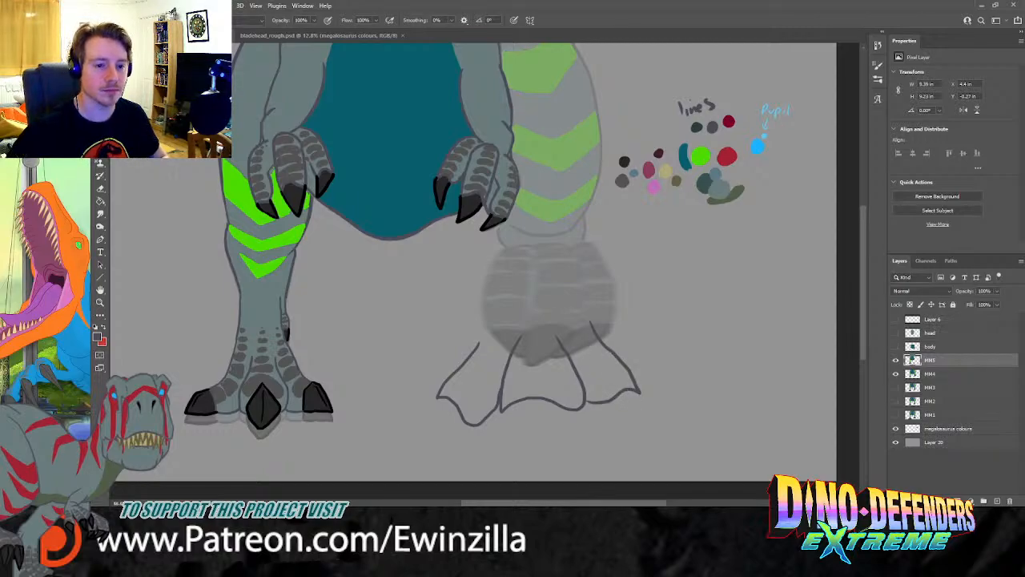
Step: Lasso the toe outlines, move them slightly up and outward, narrow them to 94.57% width and skew them downward on the outer side
{"action": "key", "text": "l"}
{"action": "mouse_move", "coordinate": [480, 323]}
{"action": "left_mouse_down"}
{"action": "mouse_move", "coordinate": [556, 487]}
{"action": "mouse_move", "coordinate": [620, 288]}
{"action": "left_mouse_up"}
{"action": "key", "text": "m"}
{"action": "key", "text": "v"}
{"action": "left_click_drag", "start_coordinate": [539, 366], "coordinate": [565, 357]}
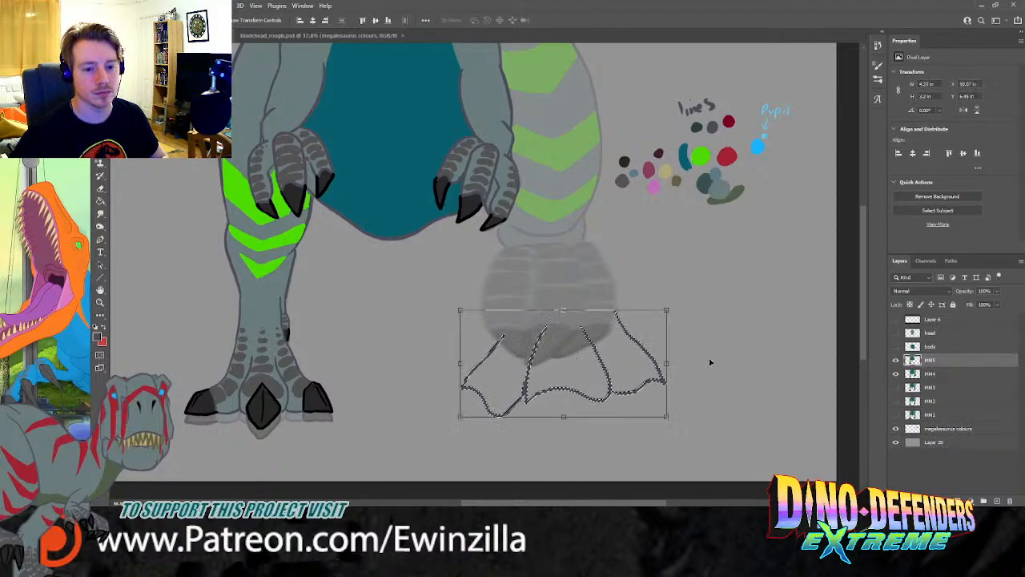
{"action": "mouse_move", "coordinate": [669, 364]}
{"action": "left_mouse_down"}
{"action": "mouse_move", "coordinate": [664, 377]}
{"action": "mouse_move", "coordinate": [645, 372]}
{"action": "mouse_move", "coordinate": [657, 370]}
{"action": "left_mouse_up"}
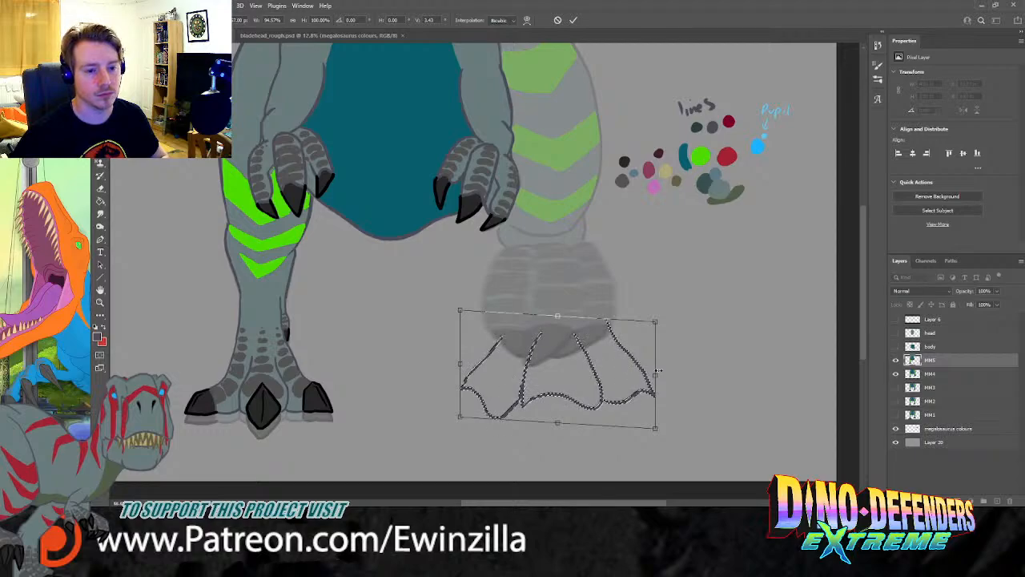
{"action": "scroll", "coordinate": [655, 371], "scroll_direction": "up", "scroll_amount": 3}
{"action": "key", "text": "Return"}
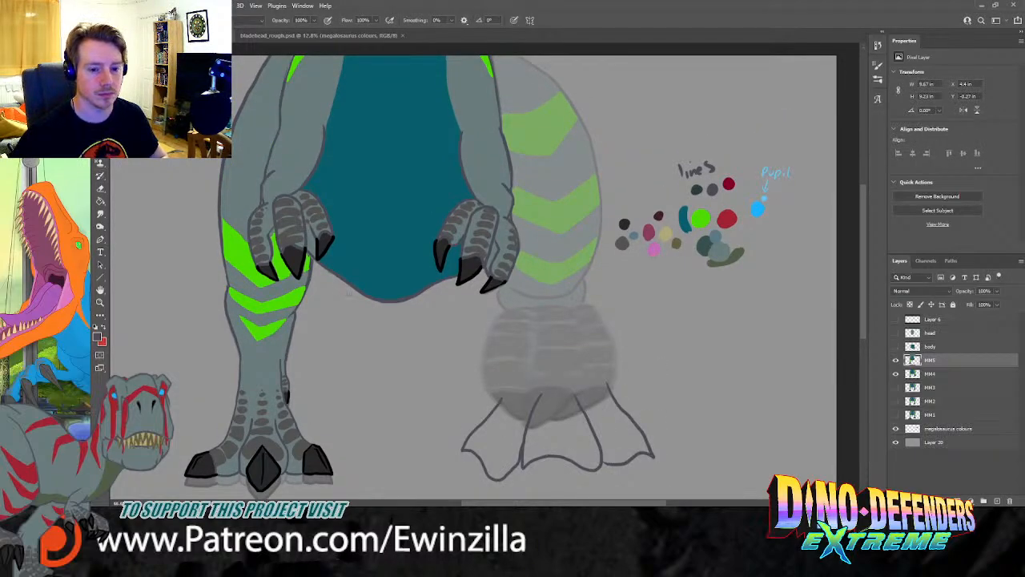
Step: Draw the outer leg outline from the hip to the foot, plus the inner ankle and small rear claw
{"action": "left_click_drag", "start_coordinate": [609, 388], "coordinate": [583, 332]}
{"action": "left_click_drag", "start_coordinate": [506, 55], "coordinate": [562, 145]}
{"action": "key", "text": "ctrl+z"}
{"action": "mouse_move", "coordinate": [517, 53]}
{"action": "left_mouse_down"}
{"action": "mouse_move", "coordinate": [565, 122]}
{"action": "mouse_move", "coordinate": [586, 192]}
{"action": "mouse_move", "coordinate": [582, 278]}
{"action": "mouse_move", "coordinate": [564, 310]}
{"action": "mouse_move", "coordinate": [575, 303]}
{"action": "mouse_move", "coordinate": [586, 349]}
{"action": "mouse_move", "coordinate": [572, 314]}
{"action": "left_mouse_up"}
{"action": "key", "text": "ctrl+z"}
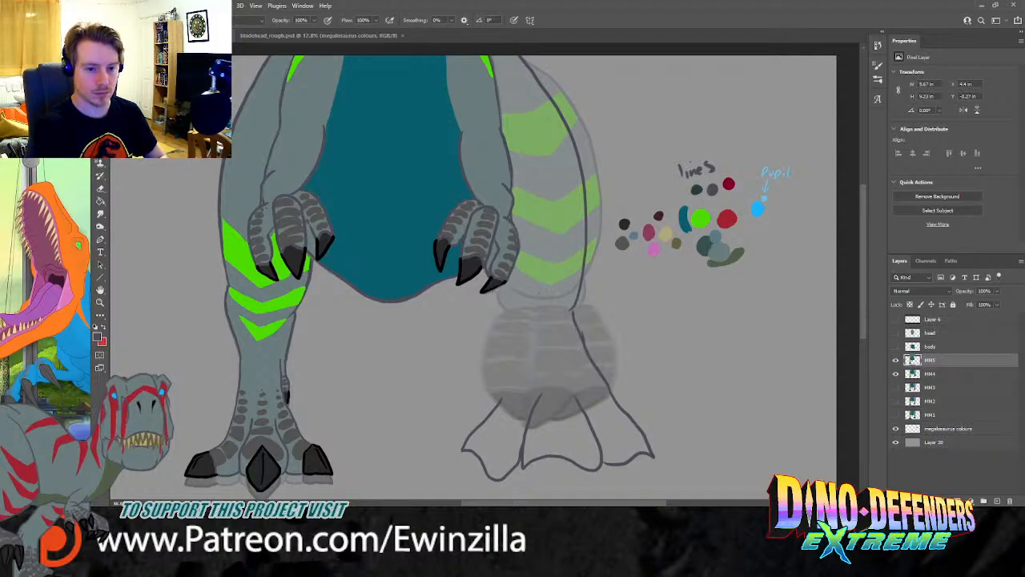
{"action": "left_click_drag", "start_coordinate": [496, 291], "coordinate": [516, 314]}
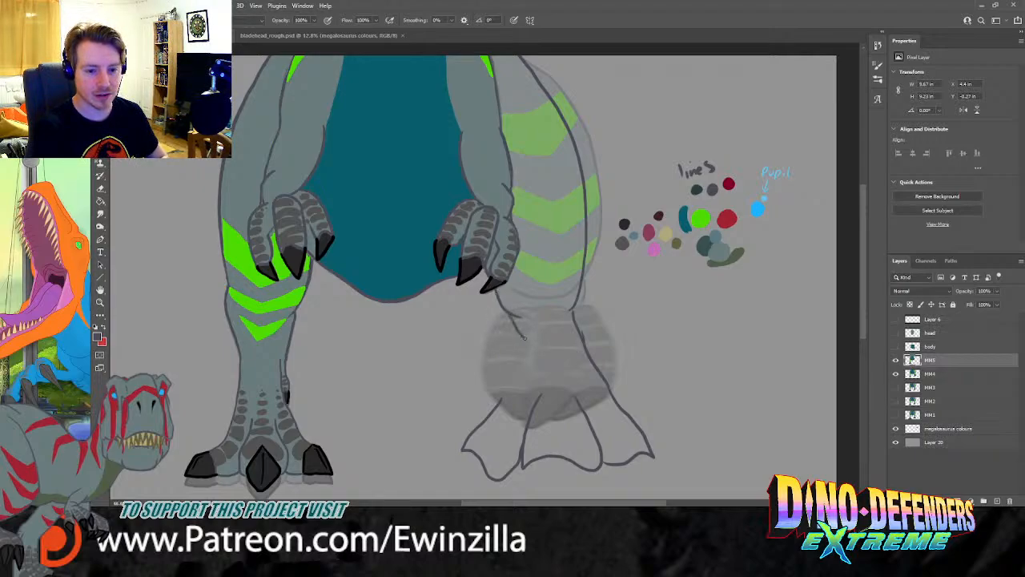
{"action": "mouse_move", "coordinate": [504, 312]}
{"action": "left_mouse_down"}
{"action": "mouse_move", "coordinate": [521, 358]}
{"action": "mouse_move", "coordinate": [515, 377]}
{"action": "mouse_move", "coordinate": [523, 365]}
{"action": "mouse_move", "coordinate": [506, 395]}
{"action": "left_mouse_up"}
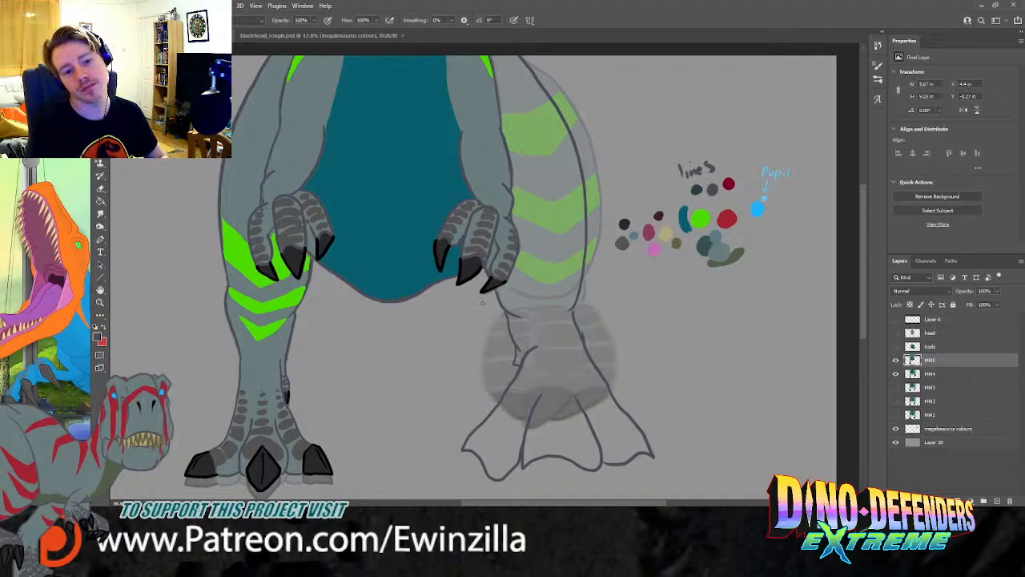
Step: Clear the front edges of the middle and outer toes and redraw them as arched curves
{"action": "scroll", "coordinate": [528, 406], "scroll_direction": "down", "scroll_amount": 3}
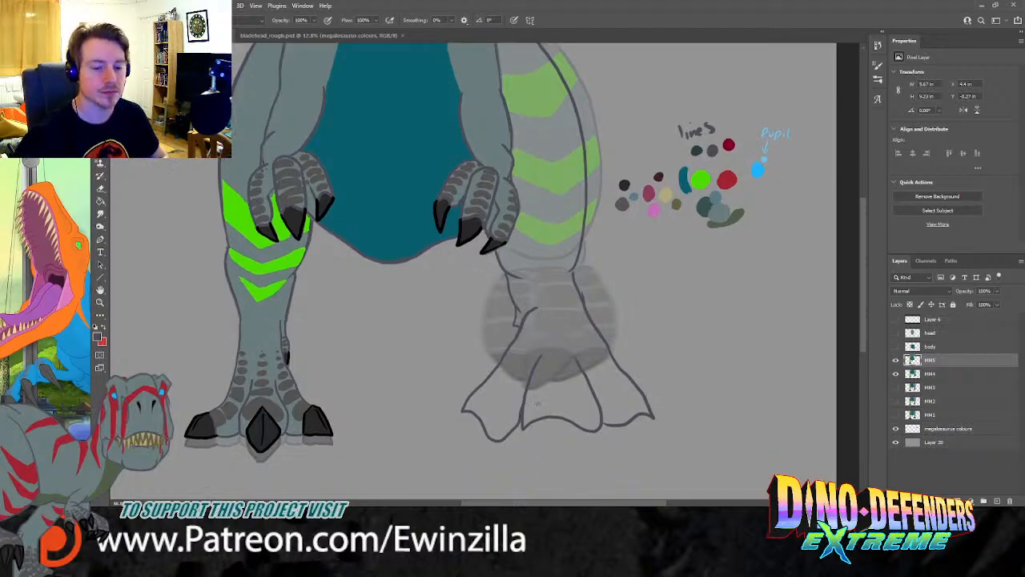
{"action": "left_click", "coordinate": [100, 213]}
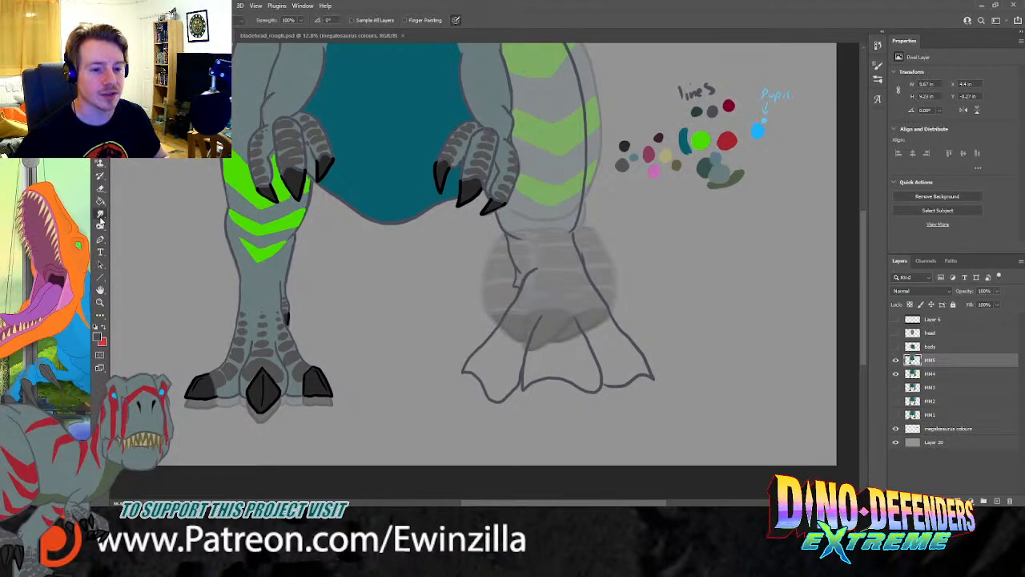
{"action": "mouse_move", "coordinate": [545, 370]}
{"action": "left_mouse_down"}
{"action": "mouse_move", "coordinate": [524, 395]}
{"action": "mouse_move", "coordinate": [550, 373]}
{"action": "mouse_move", "coordinate": [596, 395]}
{"action": "mouse_move", "coordinate": [648, 378]}
{"action": "left_mouse_up"}
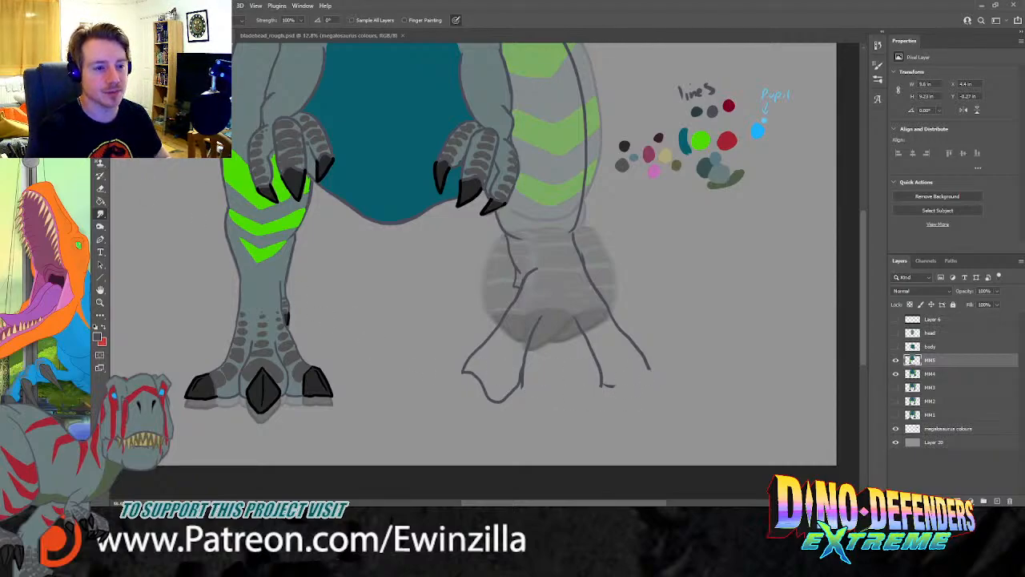
{"action": "key", "text": "b"}
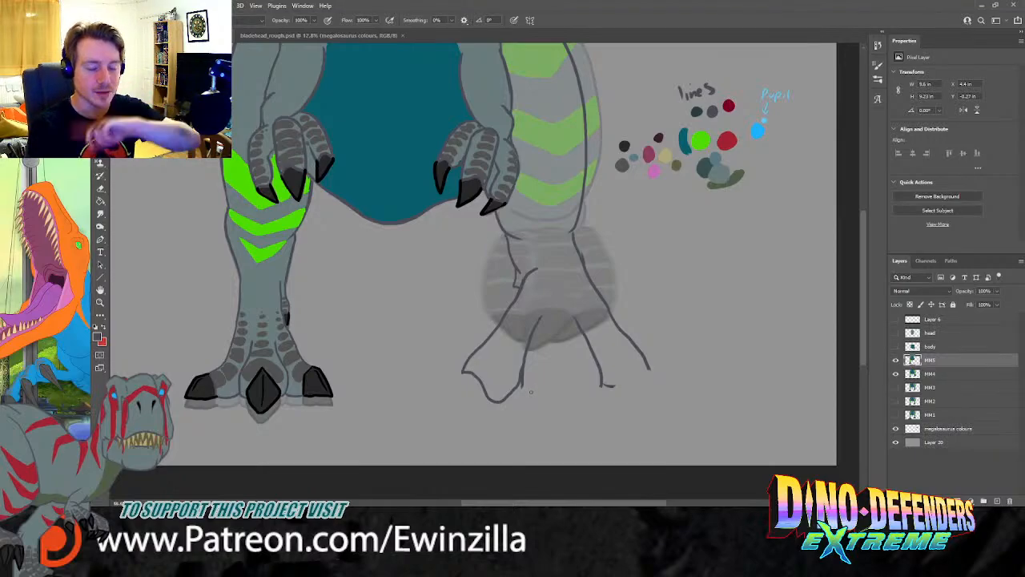
{"action": "mouse_move", "coordinate": [525, 389]}
{"action": "left_mouse_down"}
{"action": "mouse_move", "coordinate": [570, 377]}
{"action": "mouse_move", "coordinate": [607, 386]}
{"action": "left_mouse_up"}
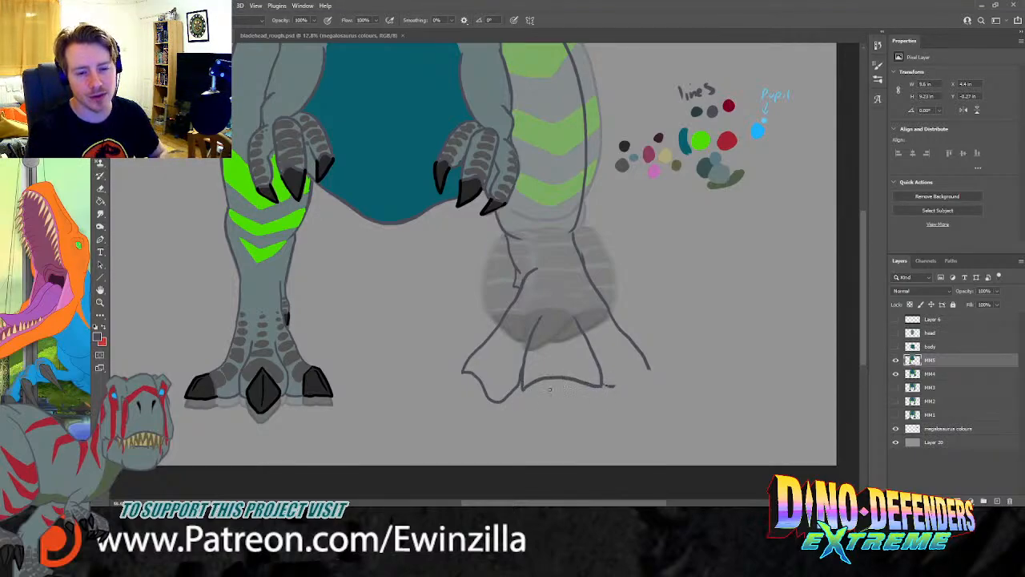
{"action": "key", "text": "ctrl+z"}
{"action": "mouse_move", "coordinate": [522, 390]}
{"action": "left_mouse_down"}
{"action": "mouse_move", "coordinate": [556, 369]}
{"action": "mouse_move", "coordinate": [601, 384]}
{"action": "left_mouse_up"}
{"action": "key", "text": "ctrl+z"}
{"action": "mouse_move", "coordinate": [522, 389]}
{"action": "left_mouse_down"}
{"action": "mouse_move", "coordinate": [563, 370]}
{"action": "mouse_move", "coordinate": [620, 380]}
{"action": "mouse_move", "coordinate": [601, 384]}
{"action": "mouse_move", "coordinate": [612, 385]}
{"action": "mouse_move", "coordinate": [660, 364]}
{"action": "left_mouse_up"}
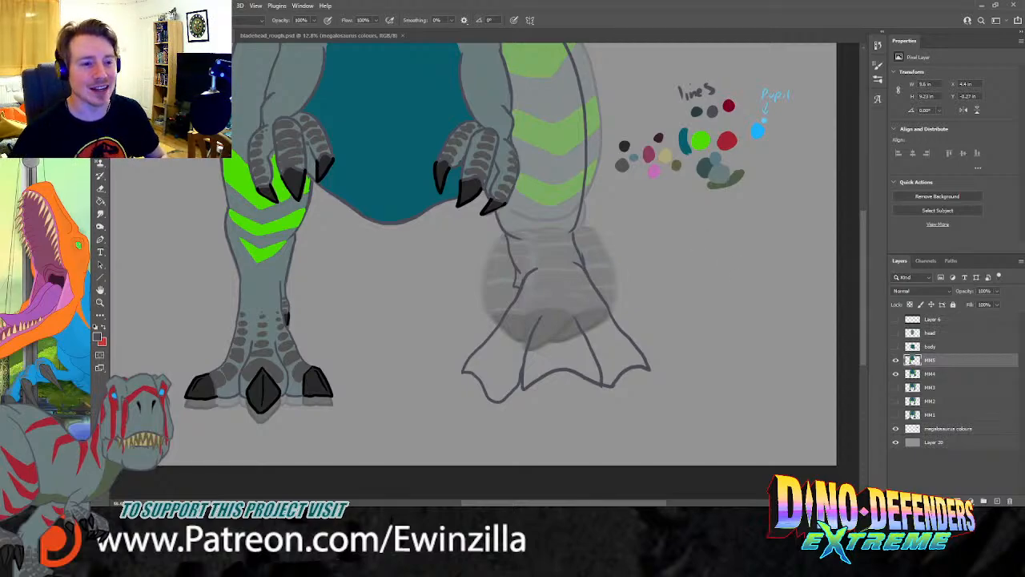
{"action": "key", "text": "i"}
{"action": "left_click", "coordinate": [625, 145]}
{"action": "key", "text": "b"}
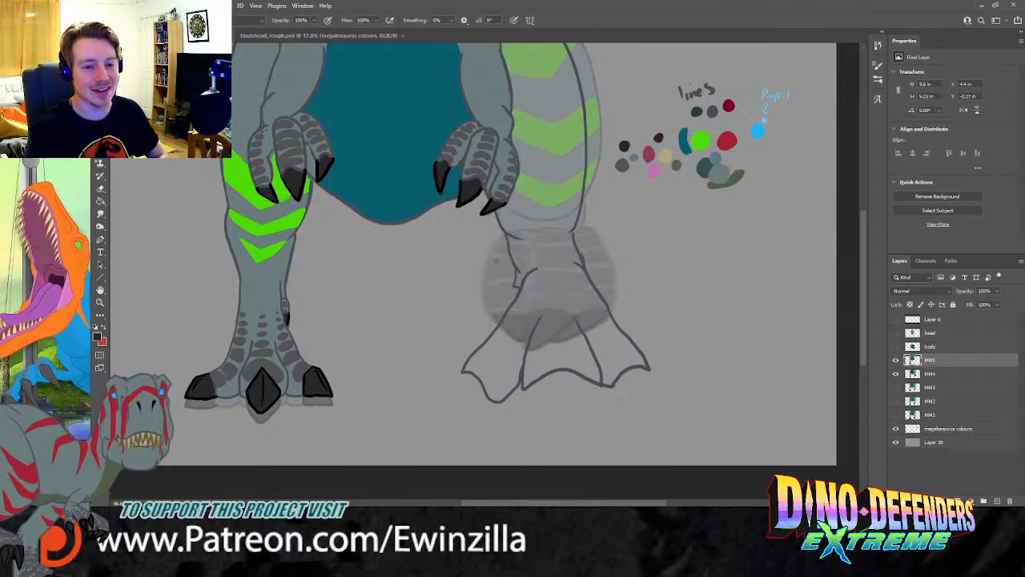
{"action": "mouse_move", "coordinate": [465, 371]}
{"action": "left_mouse_down"}
{"action": "mouse_move", "coordinate": [444, 402]}
{"action": "mouse_move", "coordinate": [455, 392]}
{"action": "mouse_move", "coordinate": [462, 431]}
{"action": "mouse_move", "coordinate": [491, 400]}
{"action": "mouse_move", "coordinate": [456, 395]}
{"action": "mouse_move", "coordinate": [465, 433]}
{"action": "mouse_move", "coordinate": [493, 394]}
{"action": "left_mouse_up"}
{"action": "key", "text": "ctrl+z"}
{"action": "key", "text": "ctrl+z"}
{"action": "key", "text": "ctrl+z"}
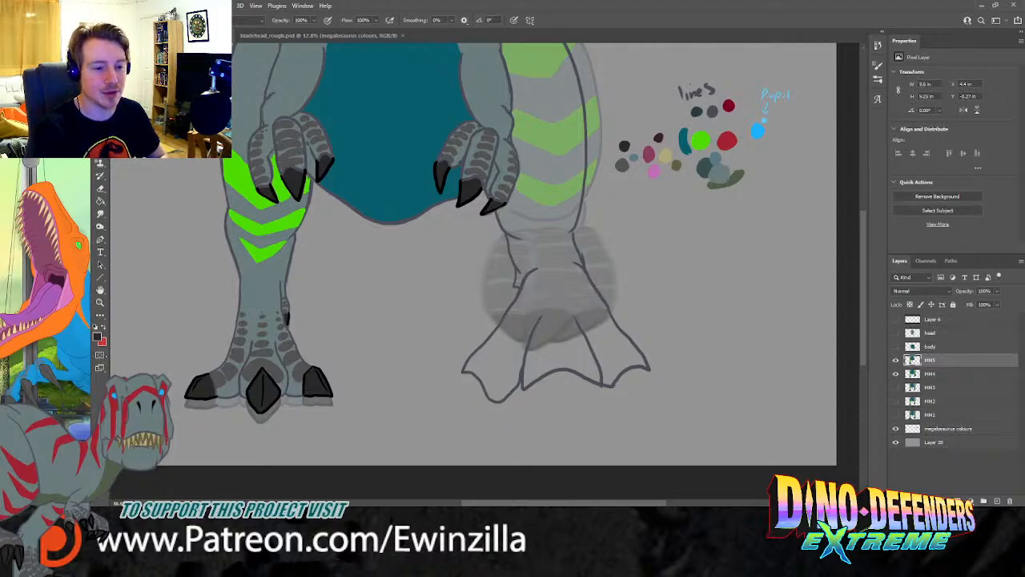
Step: Outline three large pointed claws in black on the inner, middle and outer toes
{"action": "key", "text": "i"}
{"action": "key", "text": "b"}
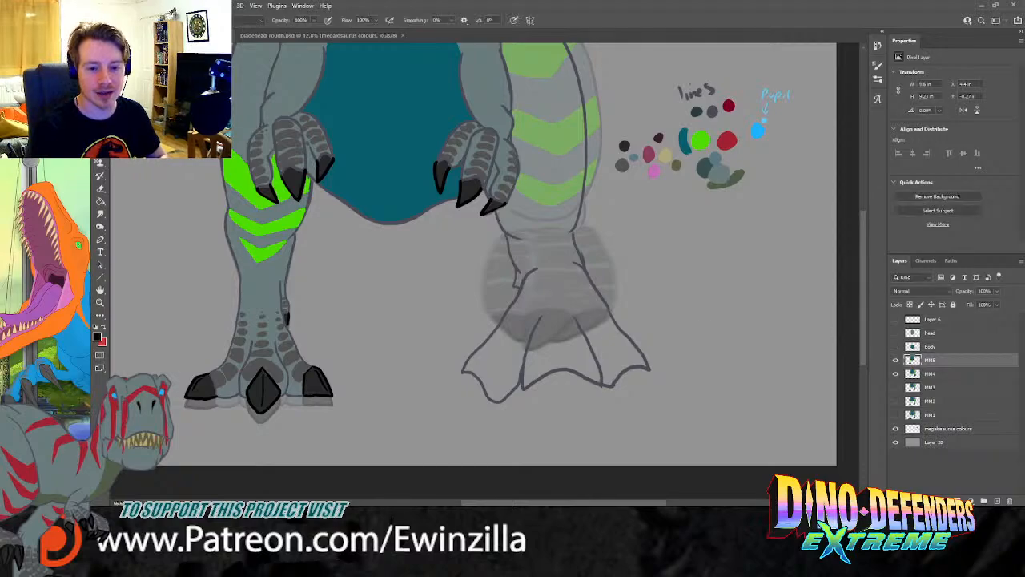
{"action": "mouse_move", "coordinate": [480, 381]}
{"action": "left_mouse_down"}
{"action": "mouse_move", "coordinate": [469, 371]}
{"action": "mouse_move", "coordinate": [449, 394]}
{"action": "mouse_move", "coordinate": [452, 443]}
{"action": "mouse_move", "coordinate": [491, 412]}
{"action": "mouse_move", "coordinate": [489, 395]}
{"action": "mouse_move", "coordinate": [514, 402]}
{"action": "mouse_move", "coordinate": [532, 447]}
{"action": "mouse_move", "coordinate": [576, 405]}
{"action": "left_mouse_up"}
{"action": "key", "text": "ctrl+z"}
{"action": "mouse_move", "coordinate": [556, 369]}
{"action": "left_mouse_down"}
{"action": "mouse_move", "coordinate": [523, 394]}
{"action": "mouse_move", "coordinate": [556, 447]}
{"action": "mouse_move", "coordinate": [599, 385]}
{"action": "mouse_move", "coordinate": [649, 369]}
{"action": "mouse_move", "coordinate": [653, 445]}
{"action": "mouse_move", "coordinate": [610, 383]}
{"action": "left_mouse_up"}
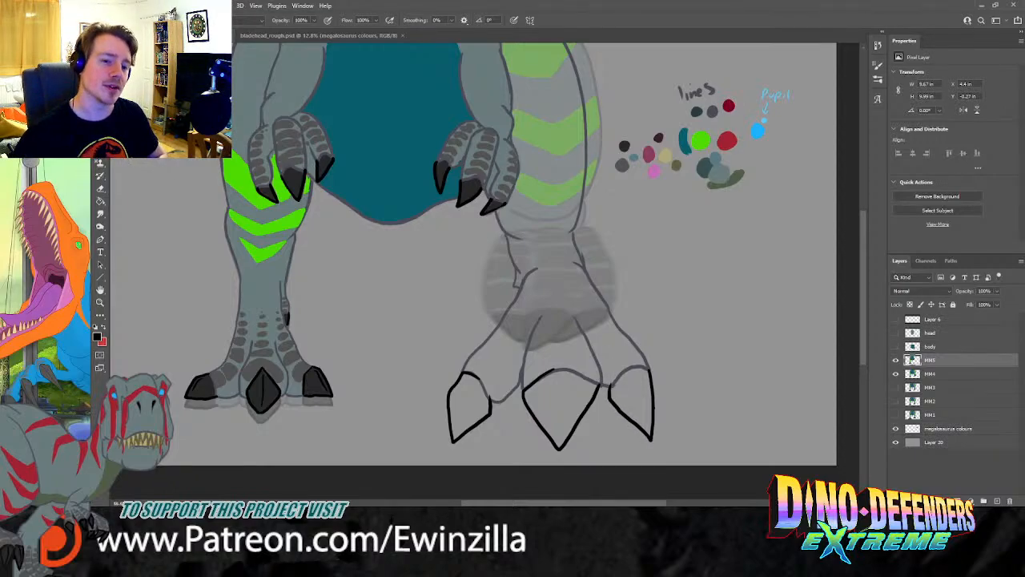
Step: Lasso the inner toe with its claw and free transform it so the lower outer corner tucks in toward the middle toe
{"action": "key", "text": "l"}
{"action": "mouse_move", "coordinate": [498, 295]}
{"action": "left_mouse_down"}
{"action": "mouse_move", "coordinate": [462, 337]}
{"action": "mouse_move", "coordinate": [417, 422]}
{"action": "mouse_move", "coordinate": [438, 481]}
{"action": "mouse_move", "coordinate": [499, 445]}
{"action": "mouse_move", "coordinate": [524, 397]}
{"action": "mouse_move", "coordinate": [528, 304]}
{"action": "mouse_move", "coordinate": [498, 295]}
{"action": "left_mouse_up"}
{"action": "key", "text": "ctrl+t"}
{"action": "left_click_drag", "start_coordinate": [416, 464], "coordinate": [441, 455]}
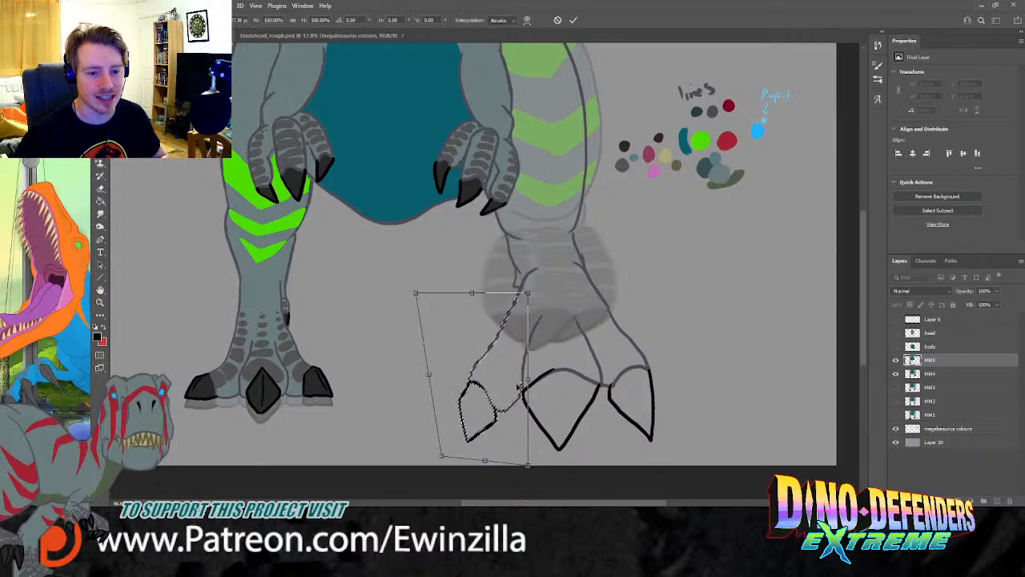
{"action": "key", "text": "Return"}
{"action": "key", "text": "ctrl+d"}
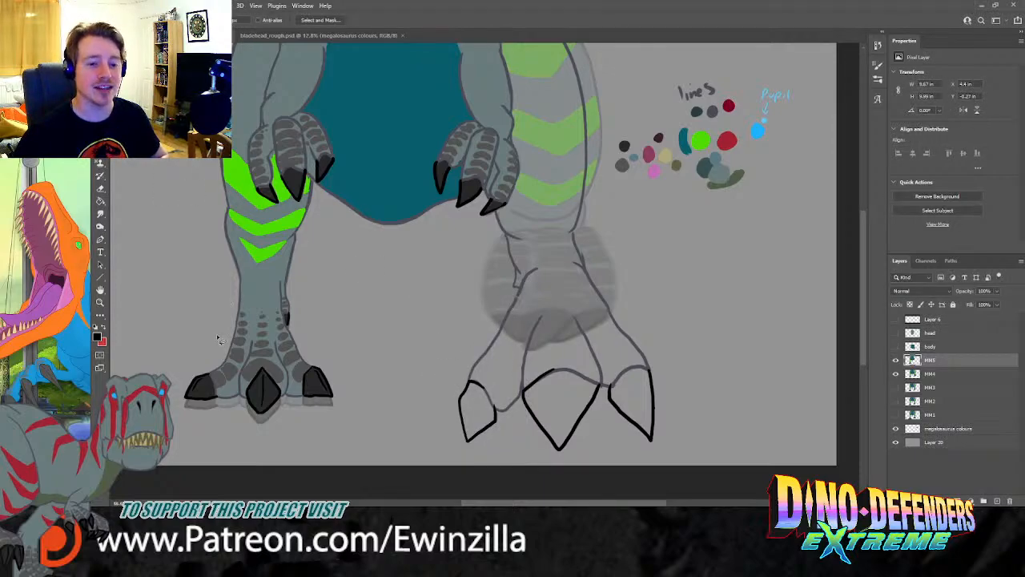
{"action": "scroll", "coordinate": [248, 373], "scroll_direction": "up", "scroll_amount": 3}
{"action": "scroll", "coordinate": [248, 373], "scroll_direction": "down", "scroll_amount": 4}
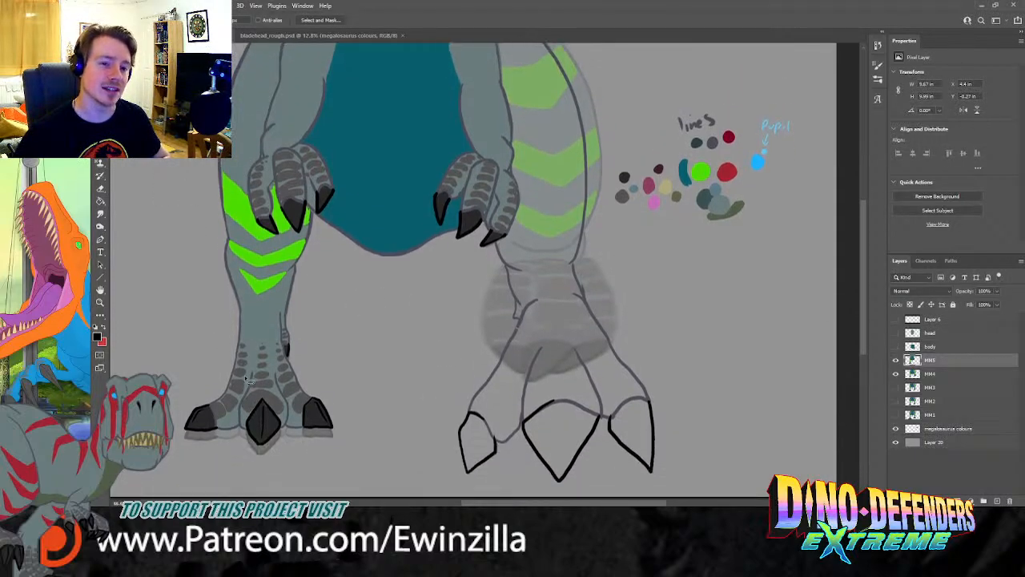
{"action": "scroll", "coordinate": [250, 381], "scroll_direction": "up", "scroll_amount": 2}
{"action": "scroll", "coordinate": [250, 381], "scroll_direction": "down", "scroll_amount": 3}
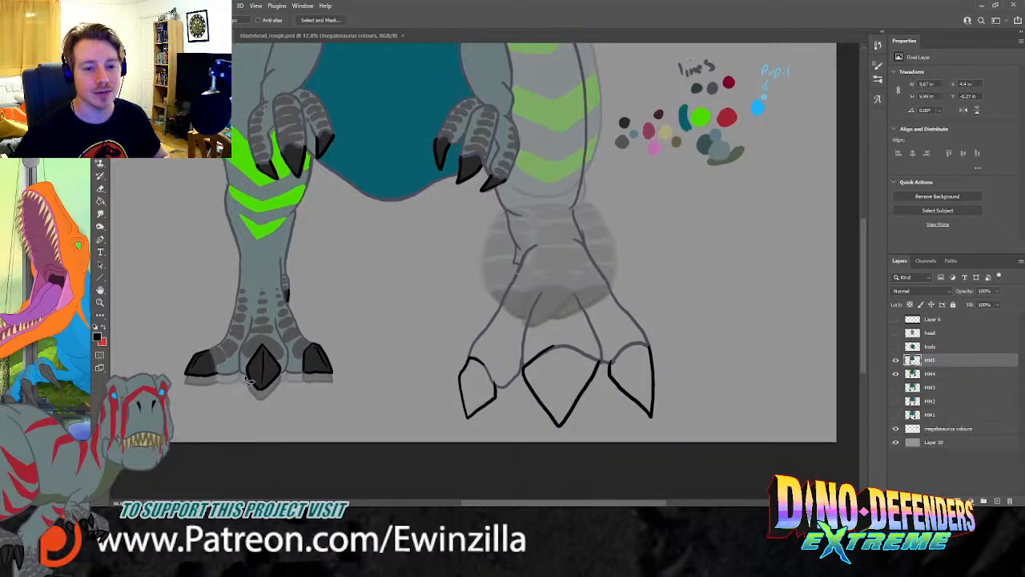
Step: Lasso the lower leg and foot outline, scale it to about 89%, and shift it outward to meet the upper leg
{"action": "mouse_move", "coordinate": [591, 207]}
{"action": "left_mouse_down"}
{"action": "mouse_move", "coordinate": [549, 222]}
{"action": "mouse_move", "coordinate": [488, 214]}
{"action": "mouse_move", "coordinate": [504, 478]}
{"action": "mouse_move", "coordinate": [661, 248]}
{"action": "mouse_move", "coordinate": [593, 208]}
{"action": "left_mouse_up"}
{"action": "key", "text": "ctrl+t"}
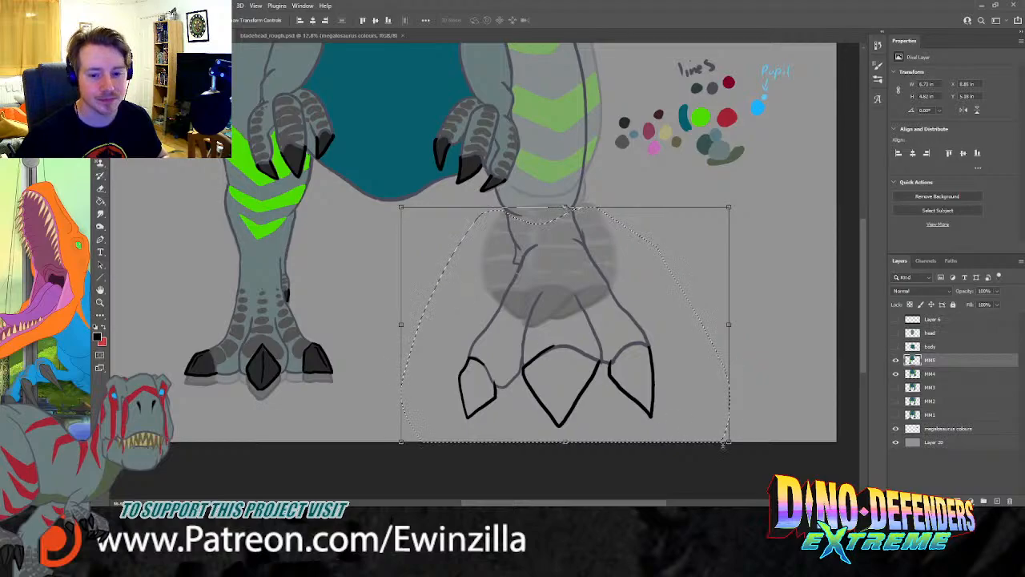
{"action": "mouse_move", "coordinate": [729, 442]}
{"action": "left_mouse_down"}
{"action": "mouse_move", "coordinate": [708, 428]}
{"action": "mouse_move", "coordinate": [682, 431]}
{"action": "left_mouse_up"}
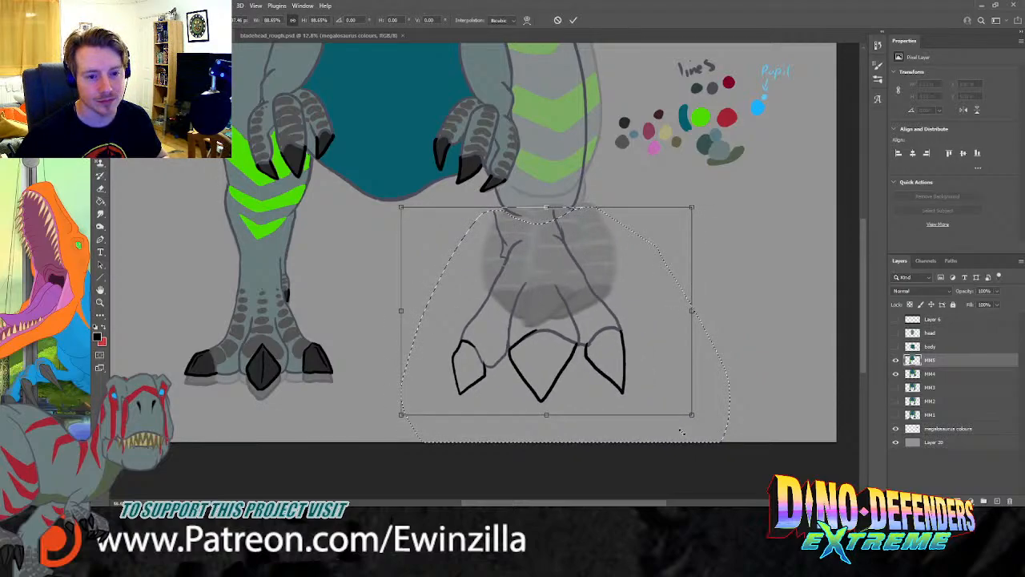
{"action": "left_click_drag", "start_coordinate": [606, 362], "coordinate": [629, 367]}
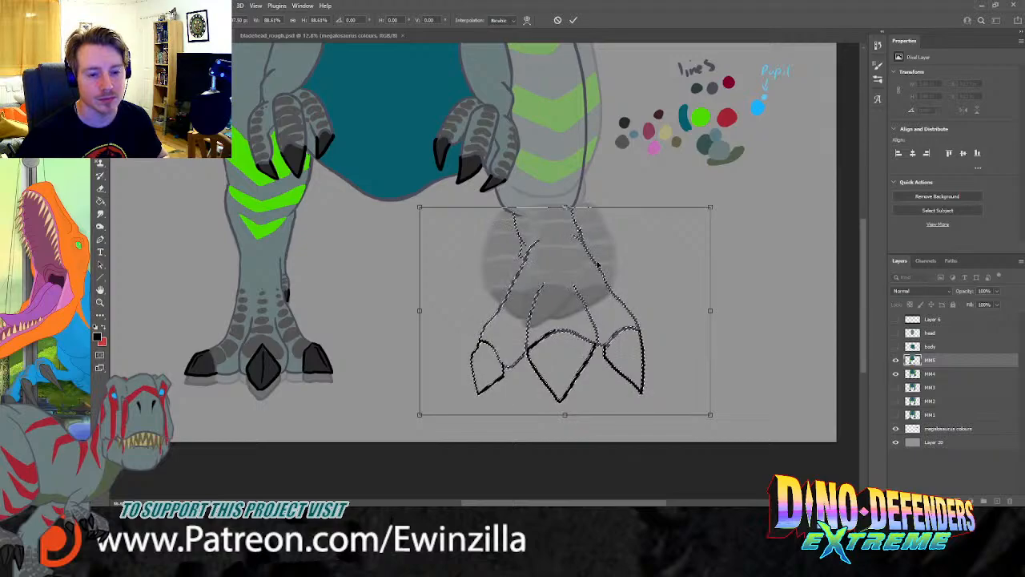
{"action": "key", "text": "Return"}
{"action": "key", "text": "ctrl+d"}
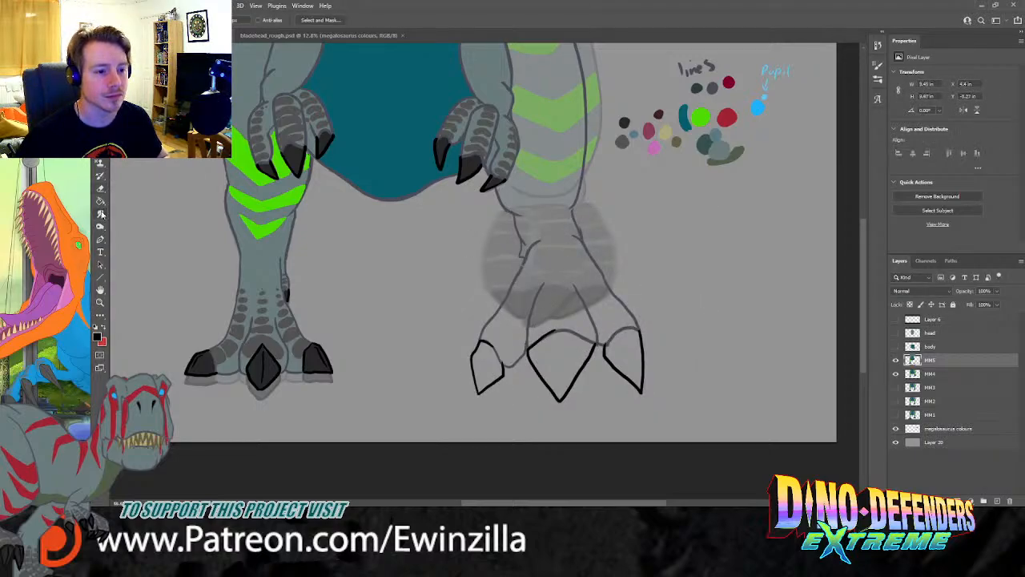
Step: Examine the green-striped side-view dinosaur artwork in the other document as a colour reference
{"action": "left_click", "coordinate": [101, 212]}
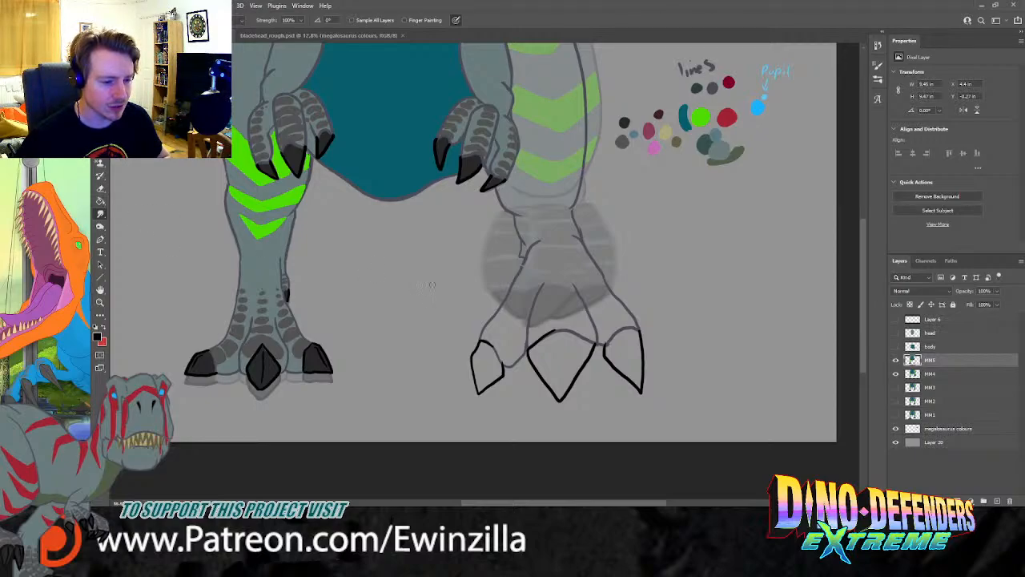
{"action": "scroll", "coordinate": [442, 298], "scroll_direction": "up", "scroll_amount": 5}
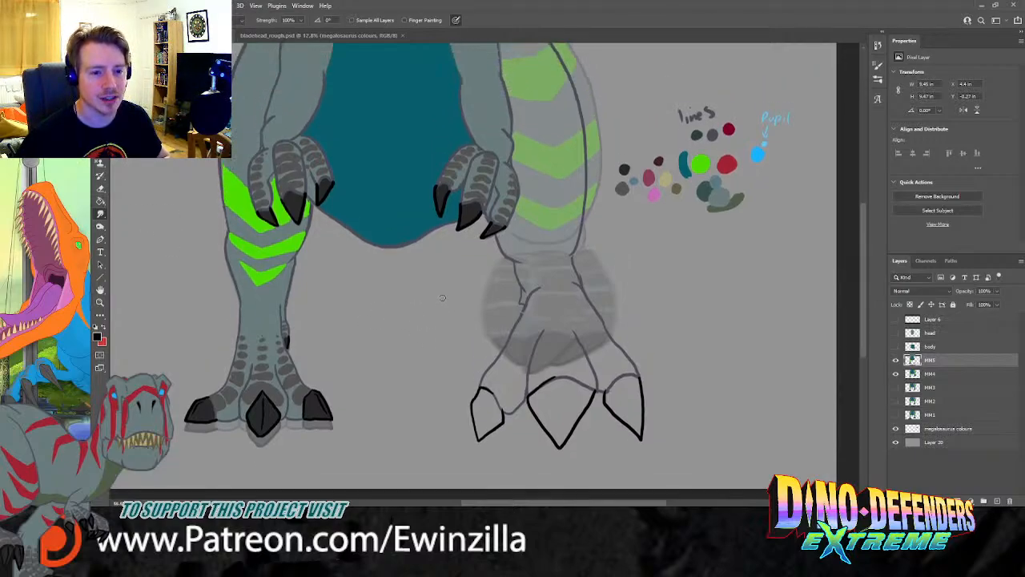
{"action": "scroll", "coordinate": [442, 298], "scroll_direction": "down", "scroll_amount": 1}
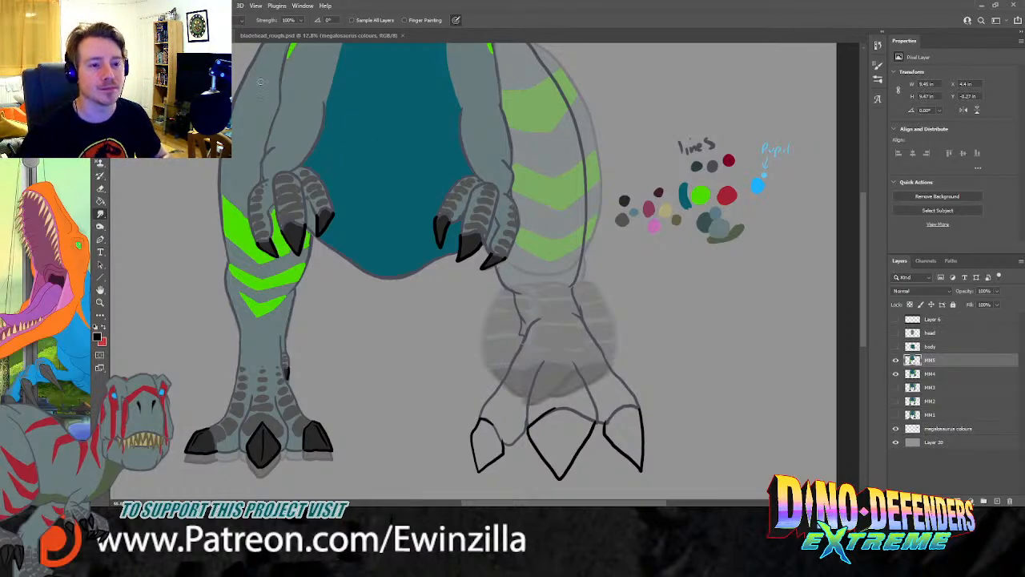
{"action": "left_click", "coordinate": [321, 37]}
{"action": "key", "text": "z"}
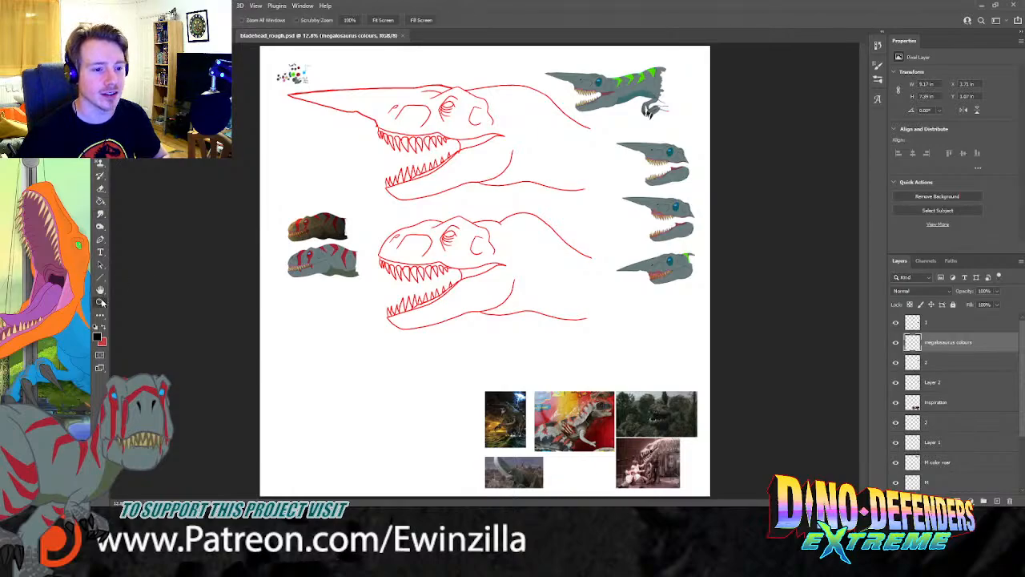
{"action": "left_click", "coordinate": [630, 67]}
{"action": "left_click", "coordinate": [629, 66]}
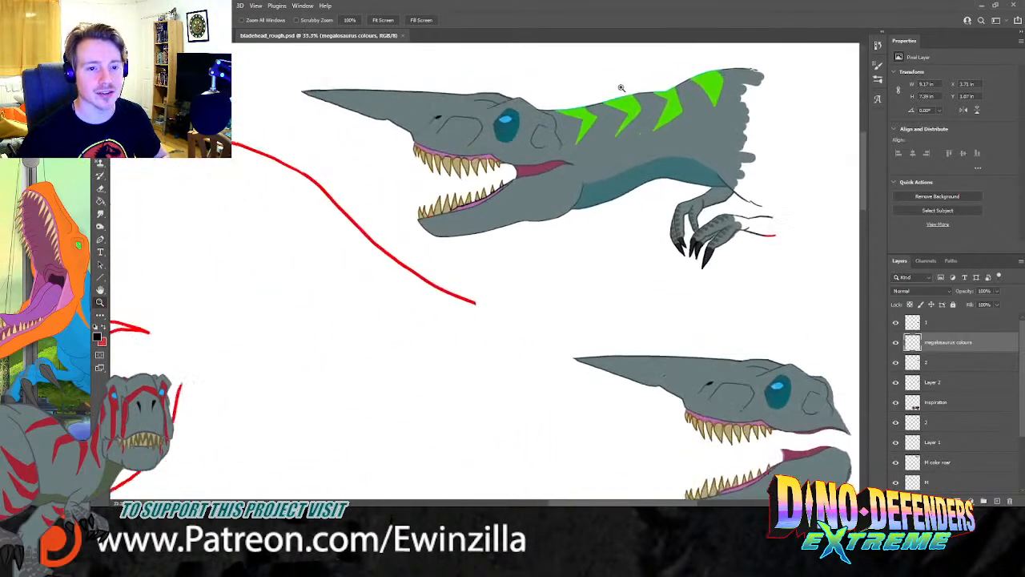
{"action": "left_click", "coordinate": [383, 20]}
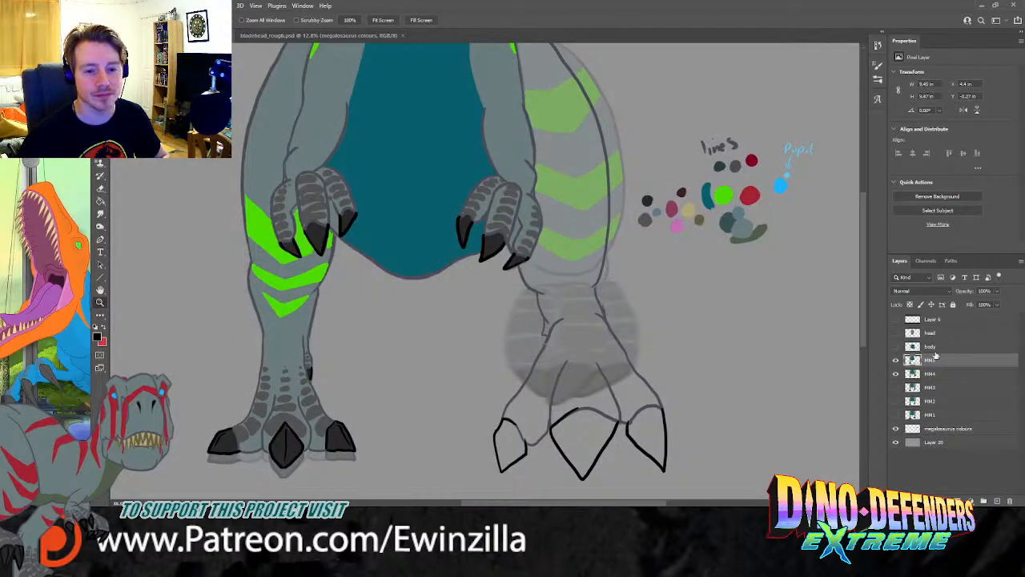
Step: Toggle frame MM5 off and on repeatedly to compare its leg pose with the faded MM4
{"action": "left_click", "coordinate": [895, 362]}
{"action": "left_click", "coordinate": [896, 363]}
{"action": "left_click", "coordinate": [896, 362]}
{"action": "left_click", "coordinate": [896, 362]}
{"action": "left_click", "coordinate": [896, 362]}
{"action": "left_click", "coordinate": [896, 362]}
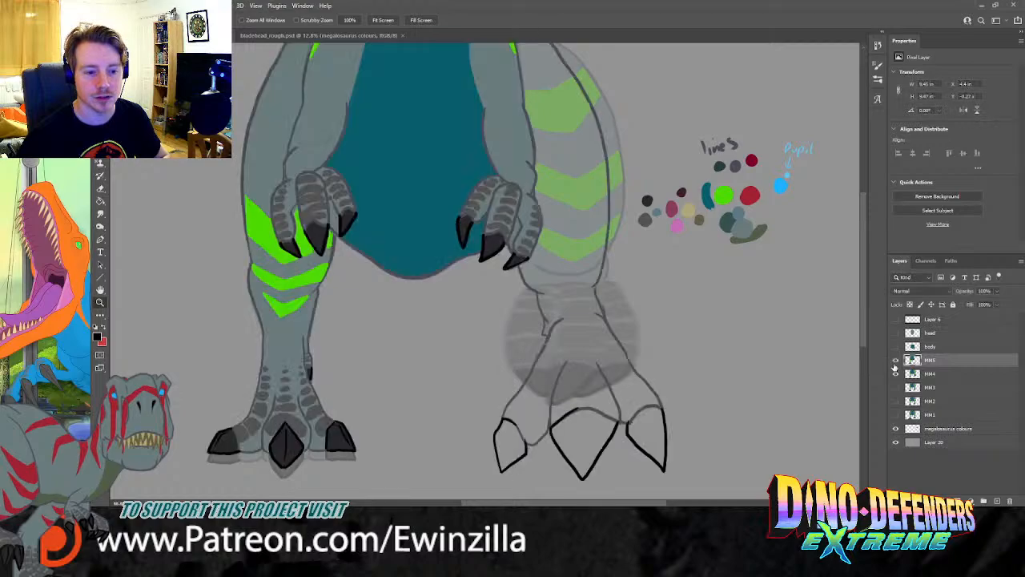
{"action": "left_click", "coordinate": [895, 362]}
{"action": "left_click", "coordinate": [895, 362]}
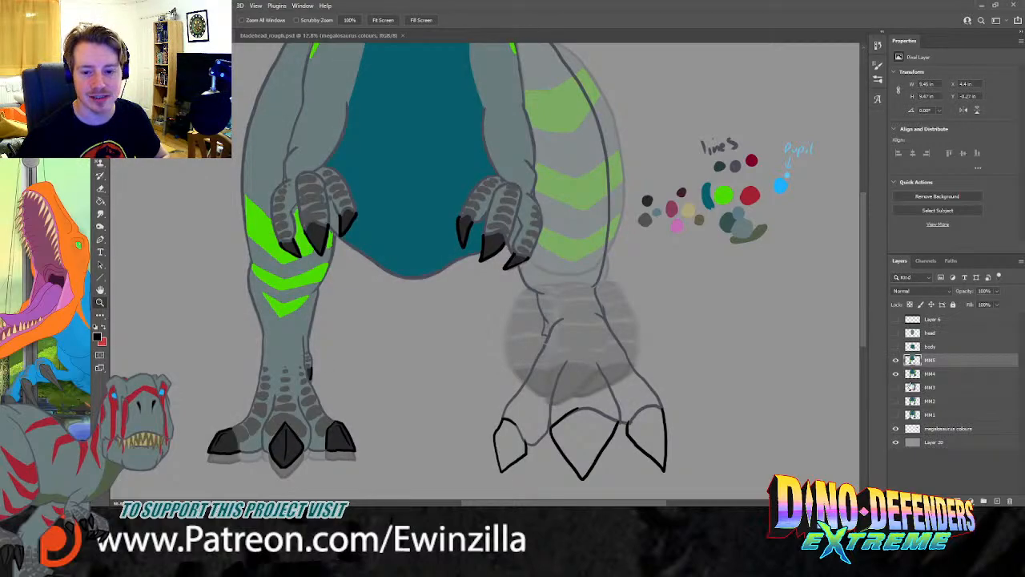
Step: Raise MM4 to full opacity and fade it back to 32%
{"action": "left_click", "coordinate": [939, 377]}
{"action": "left_click_drag", "start_coordinate": [998, 296], "coordinate": [1023, 305]}
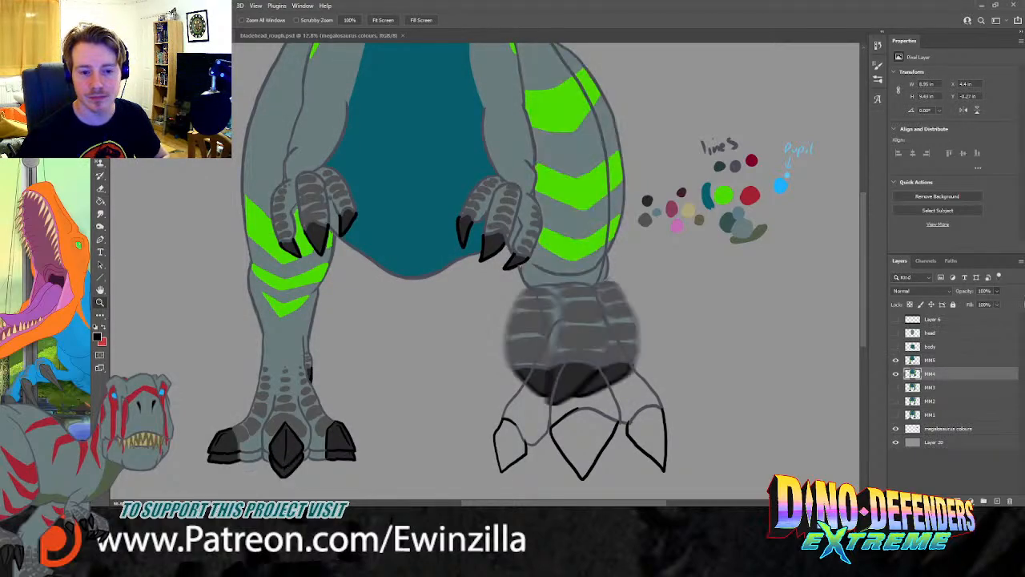
{"action": "key", "text": "3"}
{"action": "key", "text": "5"}
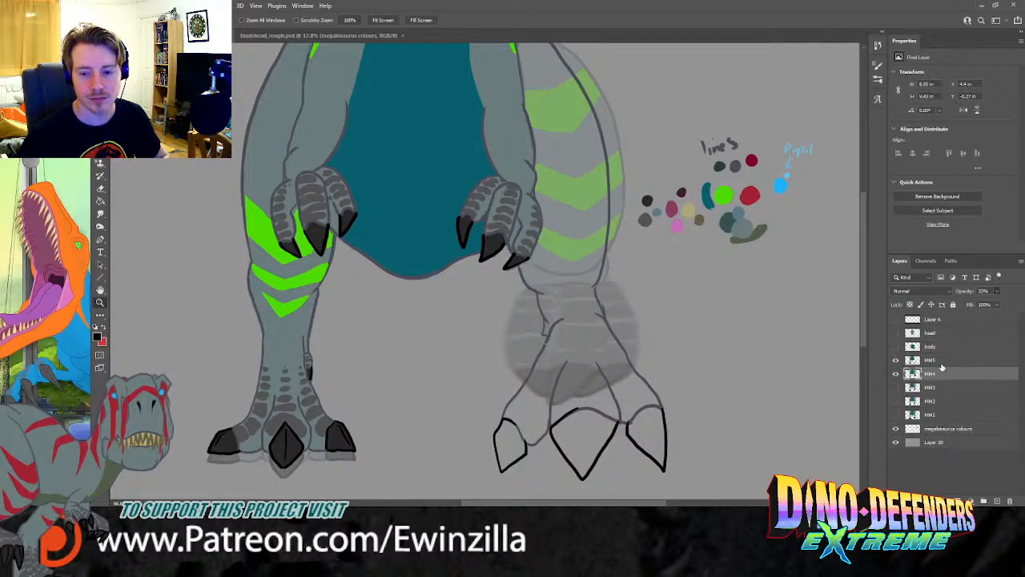
Step: Outline the three chevron stripes on MM5's raised leg in bright green sampled from the palette, following the faded MM4 stripes
{"action": "left_click", "coordinate": [939, 360]}
{"action": "key", "text": "i"}
{"action": "left_click", "coordinate": [729, 190]}
{"action": "key", "text": "b"}
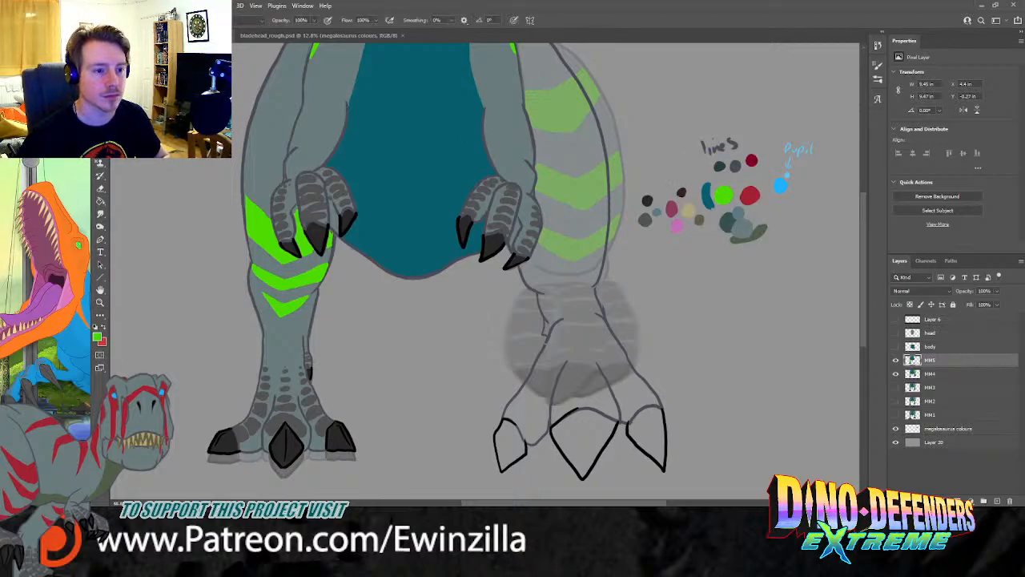
{"action": "left_click_drag", "start_coordinate": [568, 76], "coordinate": [525, 84]}
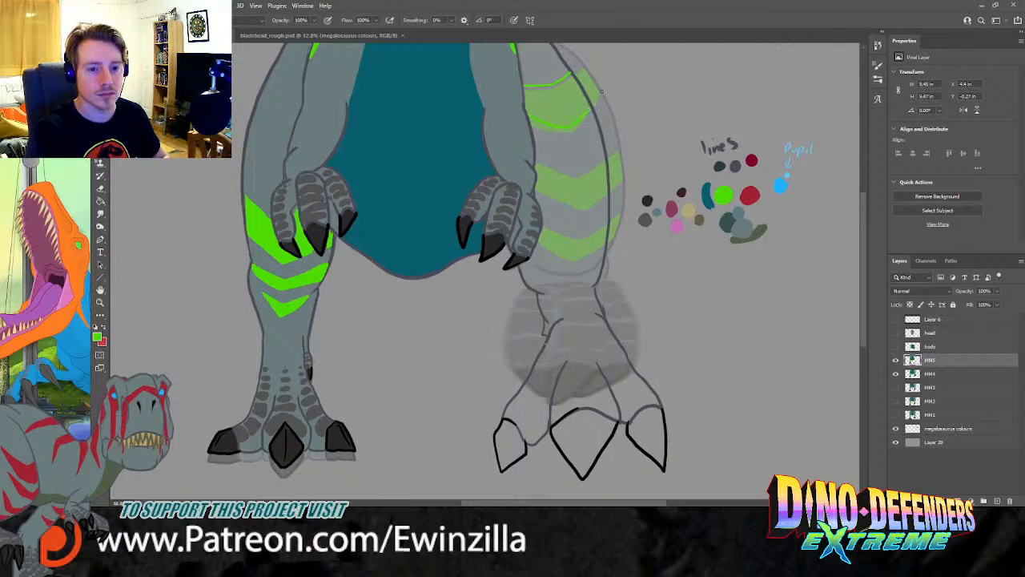
{"action": "mouse_move", "coordinate": [600, 143]}
{"action": "left_mouse_down"}
{"action": "mouse_move", "coordinate": [585, 168]}
{"action": "mouse_move", "coordinate": [546, 161]}
{"action": "left_mouse_up"}
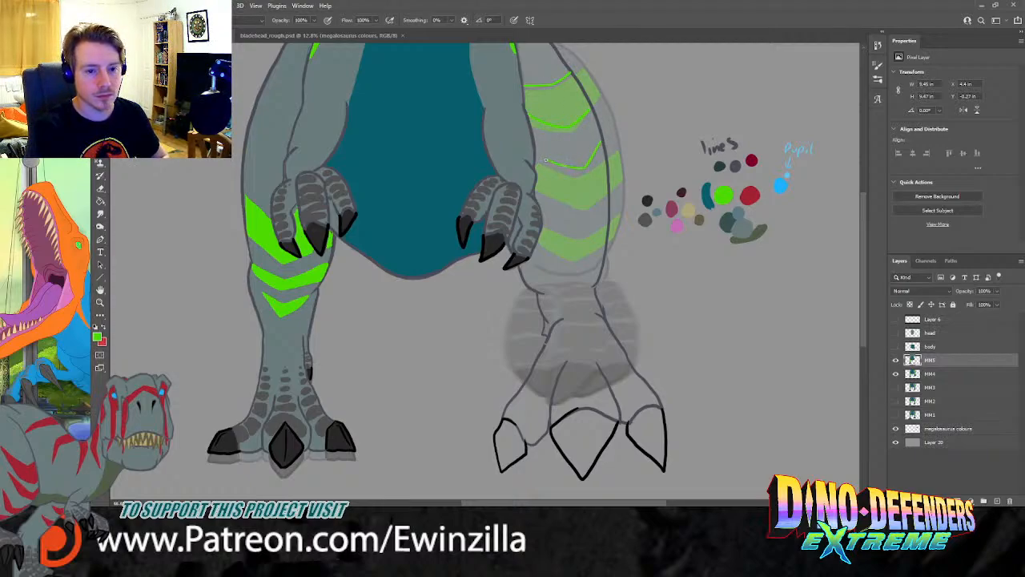
{"action": "key", "text": "ctrl+z"}
{"action": "mouse_move", "coordinate": [603, 145]}
{"action": "left_mouse_down"}
{"action": "mouse_move", "coordinate": [536, 157]}
{"action": "mouse_move", "coordinate": [546, 158]}
{"action": "mouse_move", "coordinate": [543, 182]}
{"action": "mouse_move", "coordinate": [599, 190]}
{"action": "left_mouse_up"}
{"action": "mouse_move", "coordinate": [541, 213]}
{"action": "left_mouse_down"}
{"action": "mouse_move", "coordinate": [585, 230]}
{"action": "mouse_move", "coordinate": [604, 218]}
{"action": "left_mouse_up"}
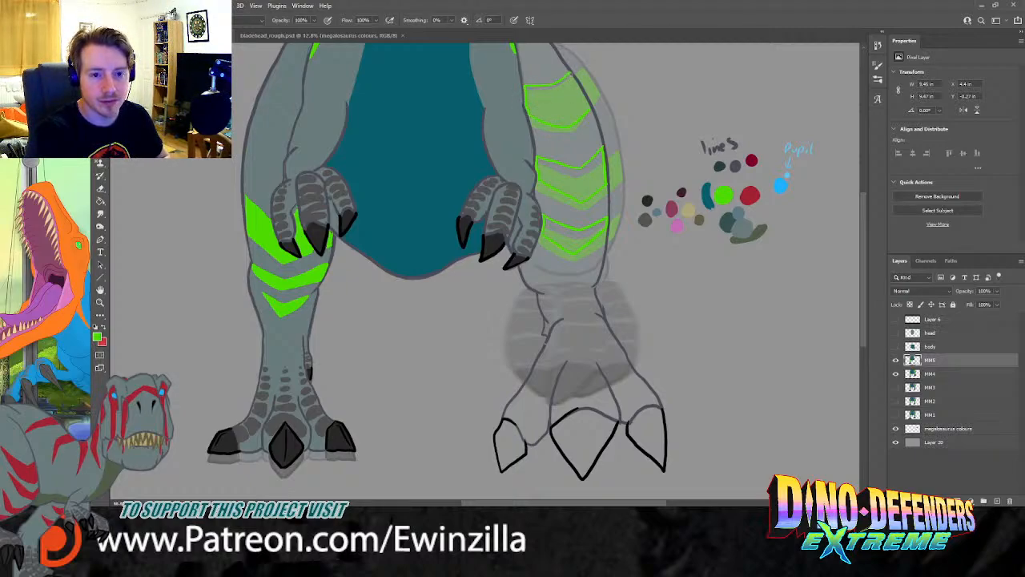
Step: Thicken the green outer edge of the topmost stripe outline so it closes against the leg line
{"action": "key", "text": "z"}
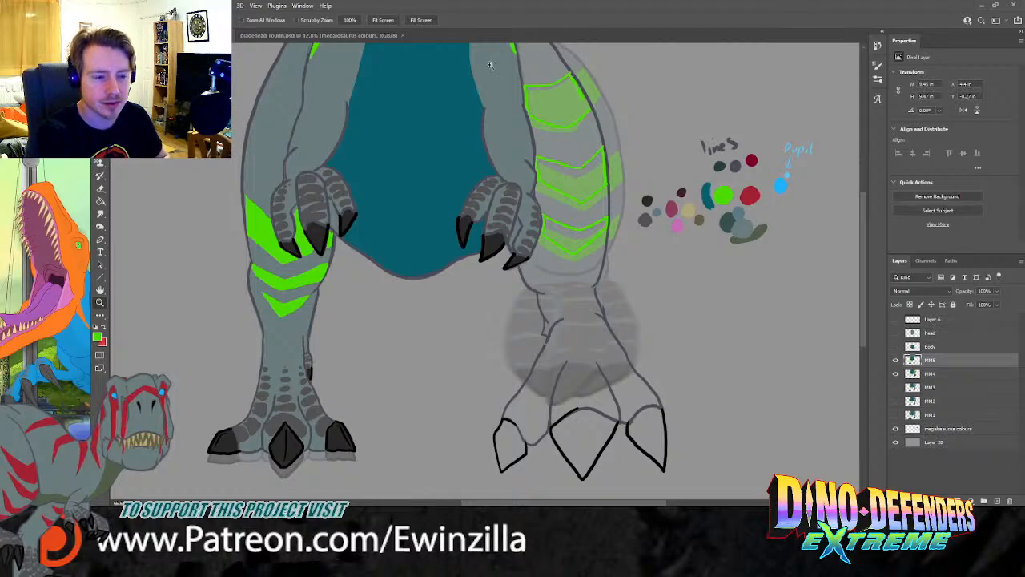
{"action": "key", "text": "b"}
{"action": "left_click_drag", "start_coordinate": [567, 74], "coordinate": [589, 105]}
{"action": "left_click_drag", "start_coordinate": [571, 75], "coordinate": [576, 85]}
{"action": "left_click", "coordinate": [100, 214]}
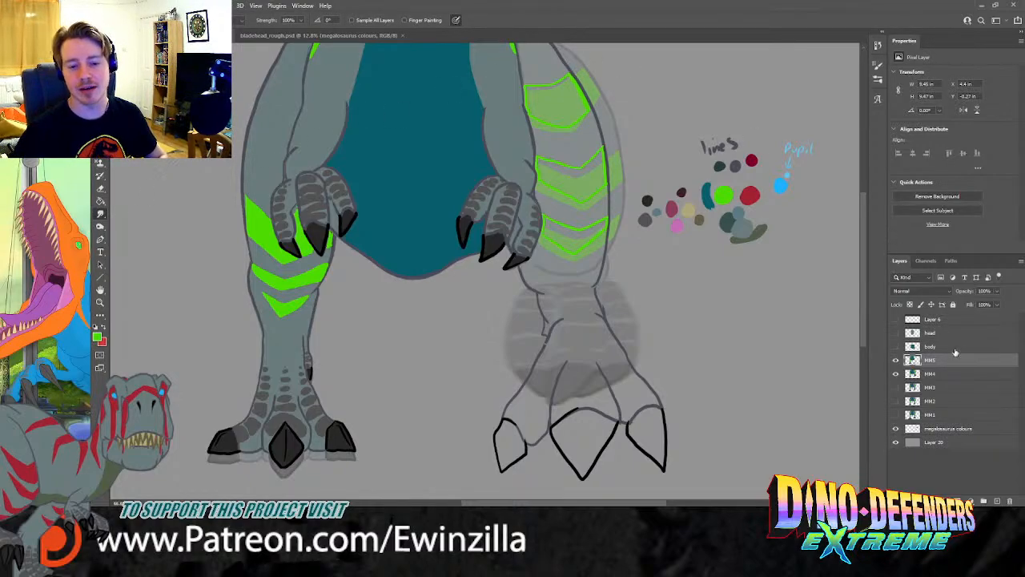
Step: Flip the visibility of MM4 and MM5 to compare the two poses, leaving MM4 hidden and MM5 shown
{"action": "left_click", "coordinate": [896, 375]}
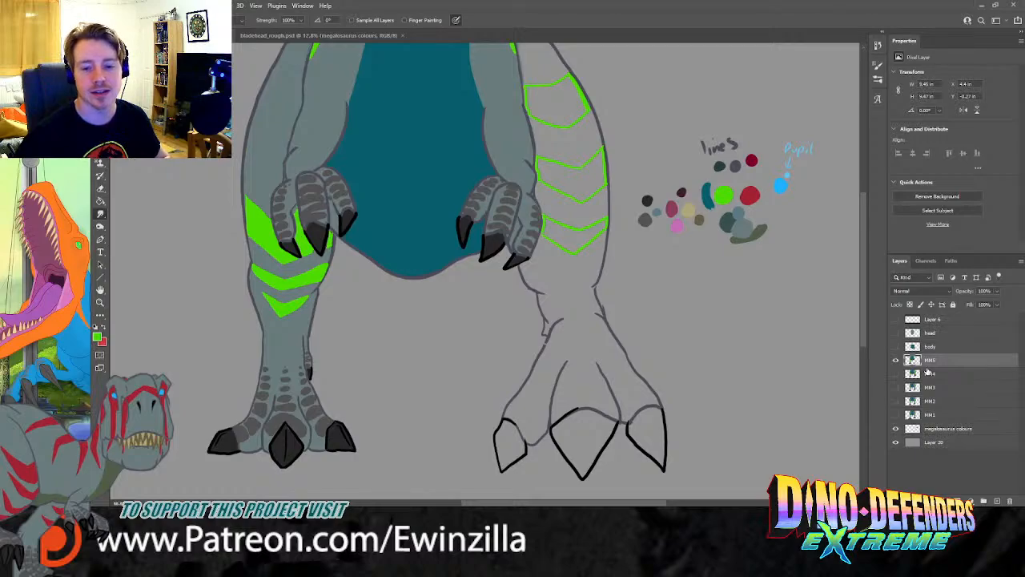
{"action": "left_click", "coordinate": [896, 375]}
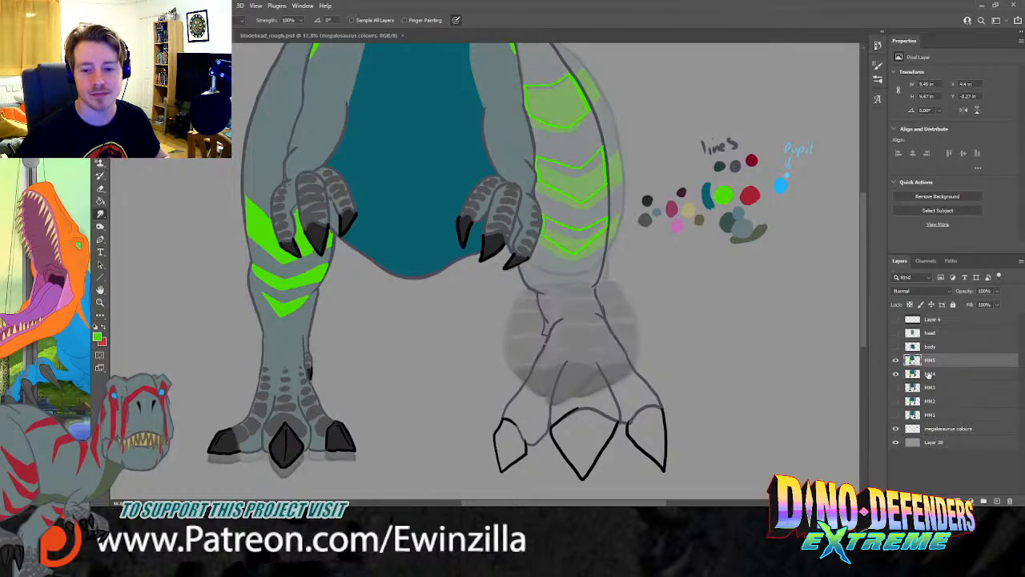
{"action": "left_click", "coordinate": [927, 375]}
{"action": "left_click", "coordinate": [896, 374]}
{"action": "left_click", "coordinate": [896, 374]}
{"action": "left_click", "coordinate": [896, 374]}
{"action": "left_click", "coordinate": [895, 374]}
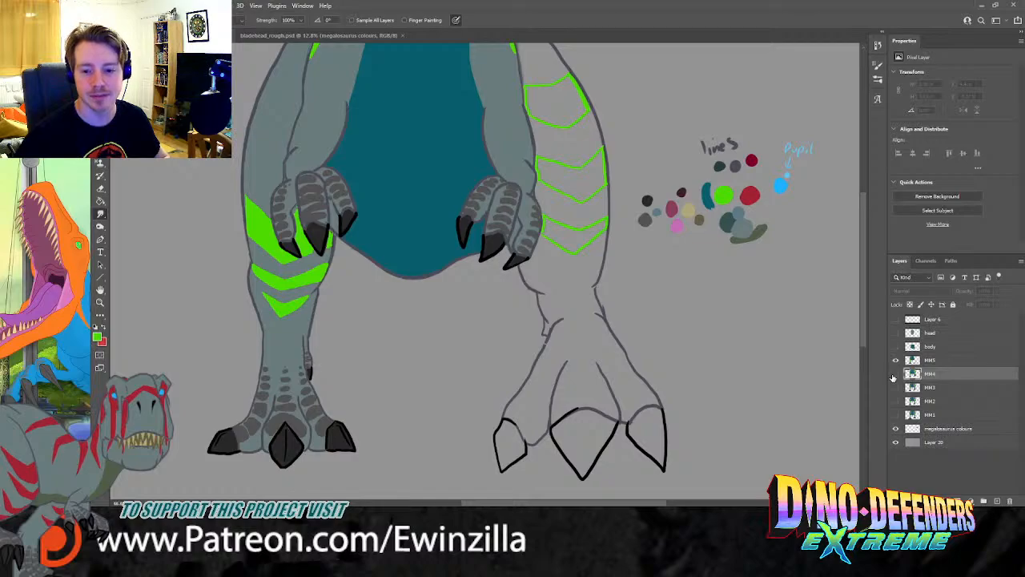
{"action": "left_click", "coordinate": [896, 360]}
{"action": "left_click", "coordinate": [895, 361]}
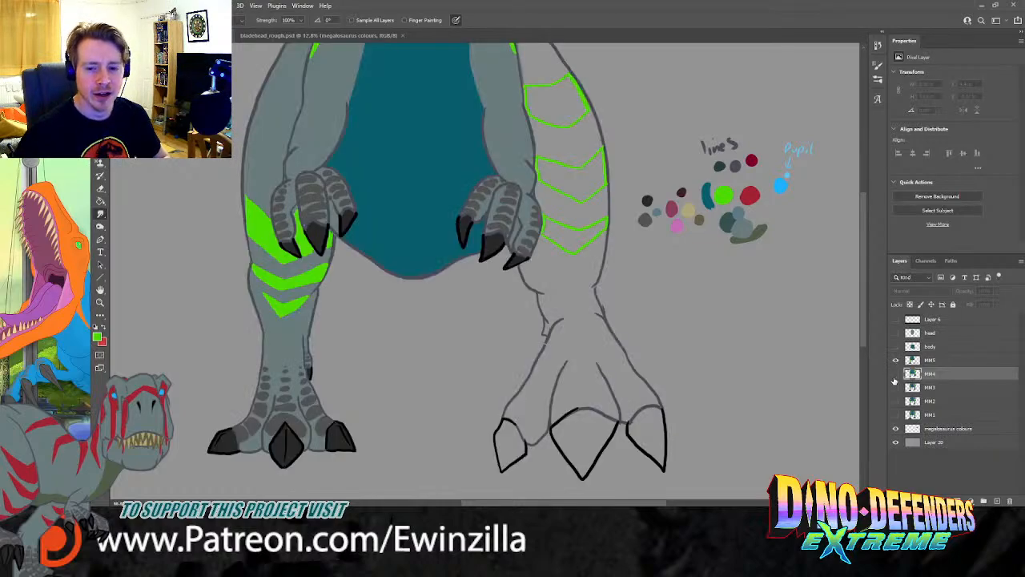
{"action": "left_click", "coordinate": [895, 373]}
{"action": "left_click", "coordinate": [896, 373]}
{"action": "left_click", "coordinate": [896, 373]}
{"action": "left_click", "coordinate": [896, 374]}
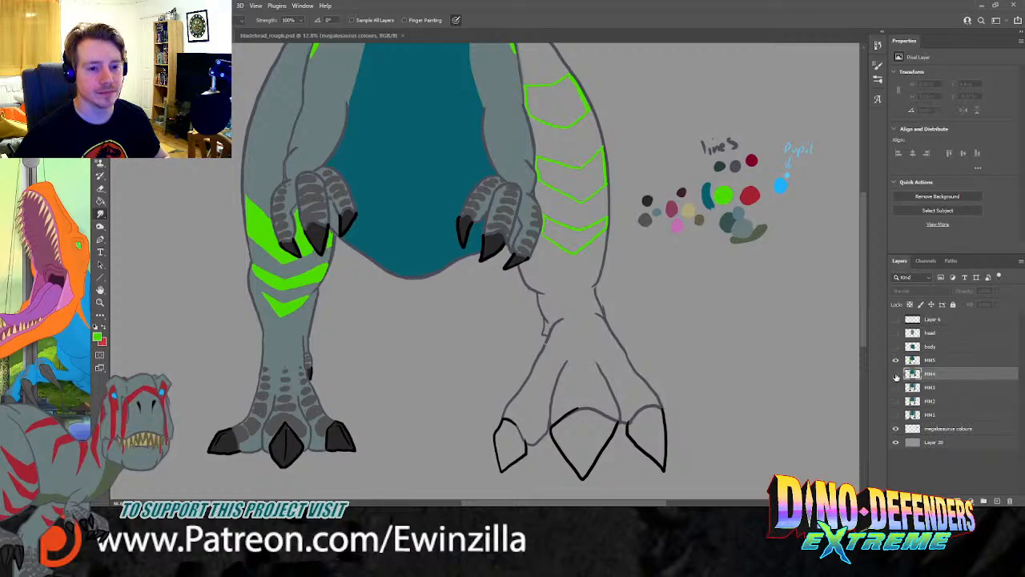
Step: Add a new empty layer for the leg colours and place it directly beneath MM5
{"action": "left_click", "coordinate": [947, 361]}
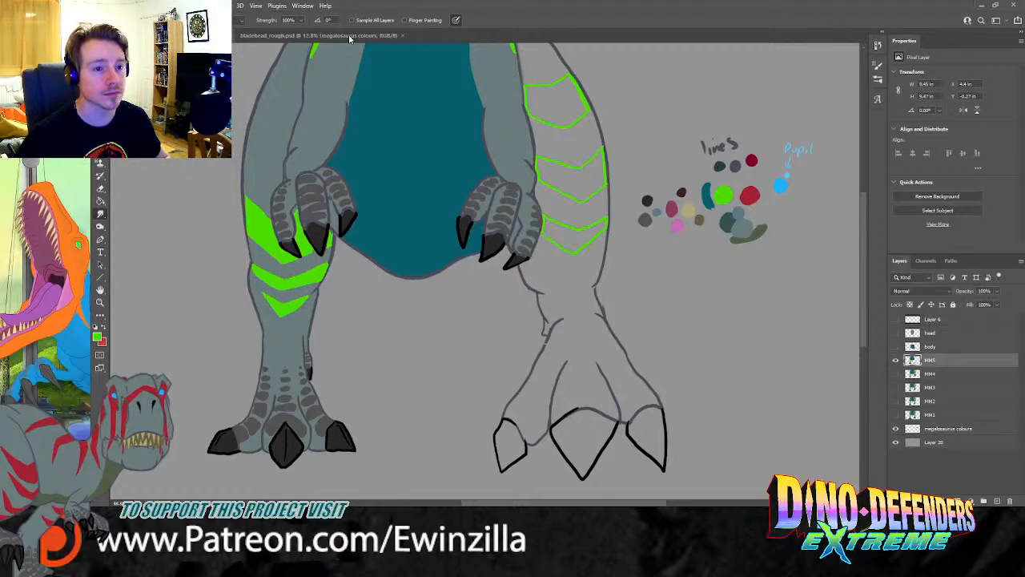
{"action": "left_click", "coordinate": [302, 16]}
{"action": "key", "text": "Return"}
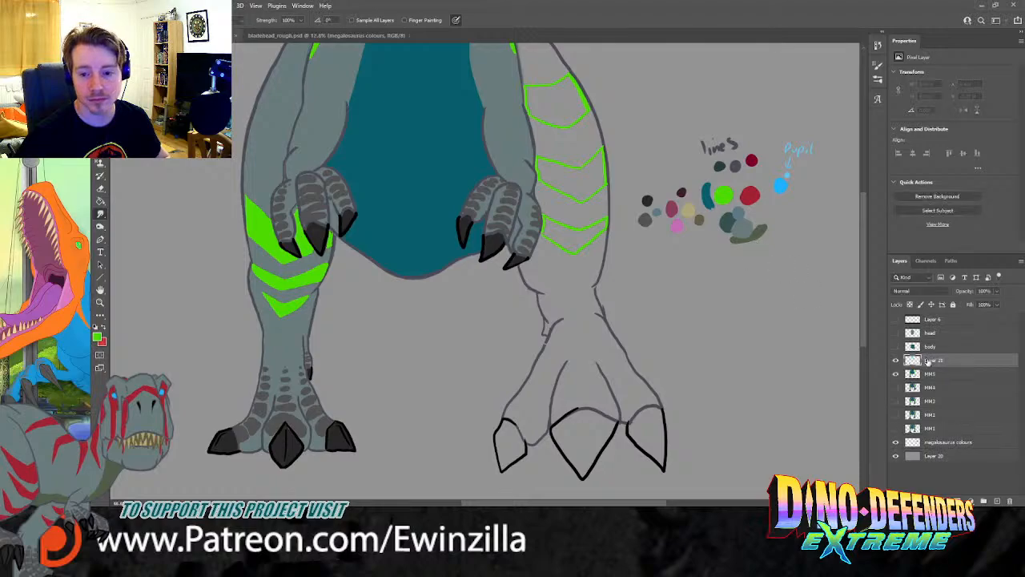
Step: Set the brush colour to black and outline the small rear claw at the inner ankle on MM5
{"action": "left_click", "coordinate": [97, 337]}
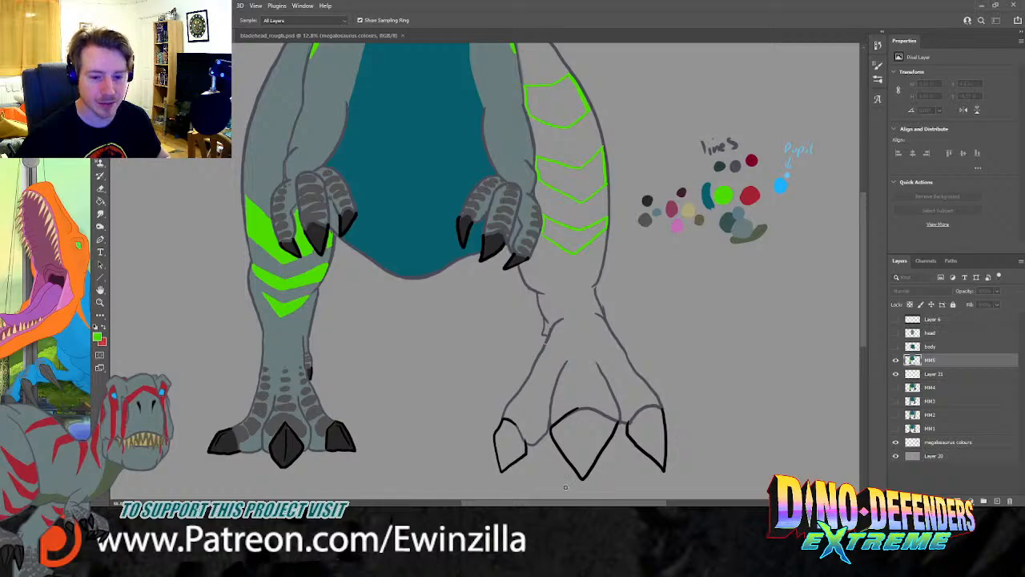
{"action": "left_click", "coordinate": [854, 328]}
{"action": "key", "text": "b"}
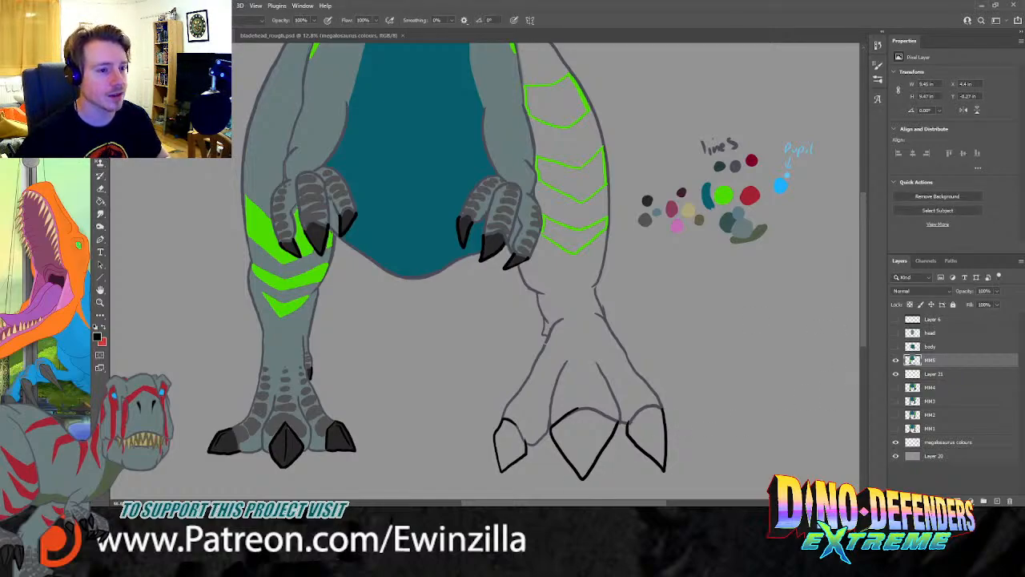
{"action": "left_click_drag", "start_coordinate": [546, 335], "coordinate": [544, 345]}
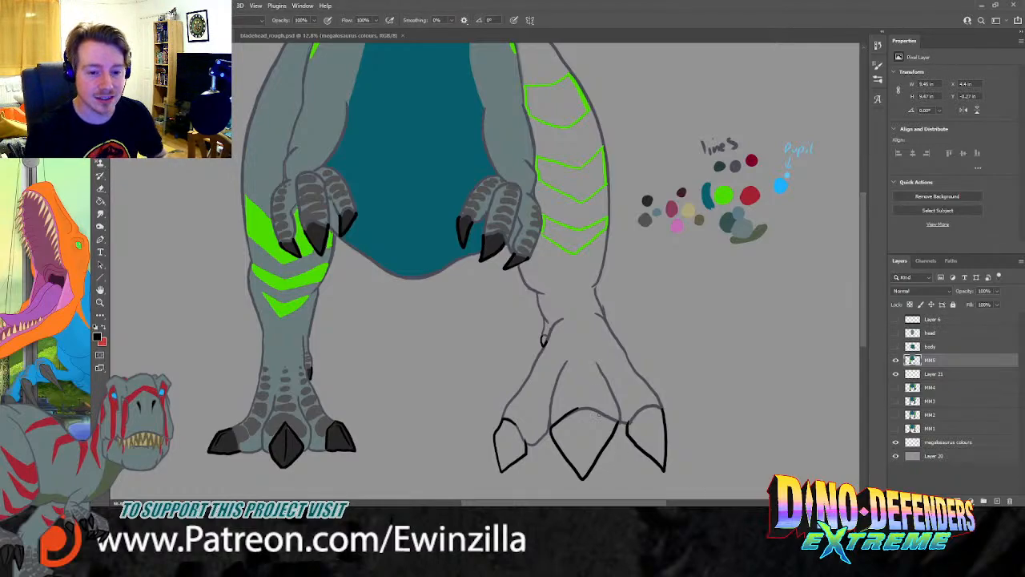
Step: Draw a thin black ridge line down each of the three large toe claws
{"action": "left_click_drag", "start_coordinate": [583, 412], "coordinate": [584, 456]}
{"action": "left_click_drag", "start_coordinate": [629, 420], "coordinate": [657, 446]}
{"action": "key", "text": "ctrl+z"}
{"action": "left_click_drag", "start_coordinate": [508, 426], "coordinate": [502, 467]}
{"action": "key", "text": "ctrl+z"}
{"action": "left_click_drag", "start_coordinate": [506, 426], "coordinate": [505, 463]}
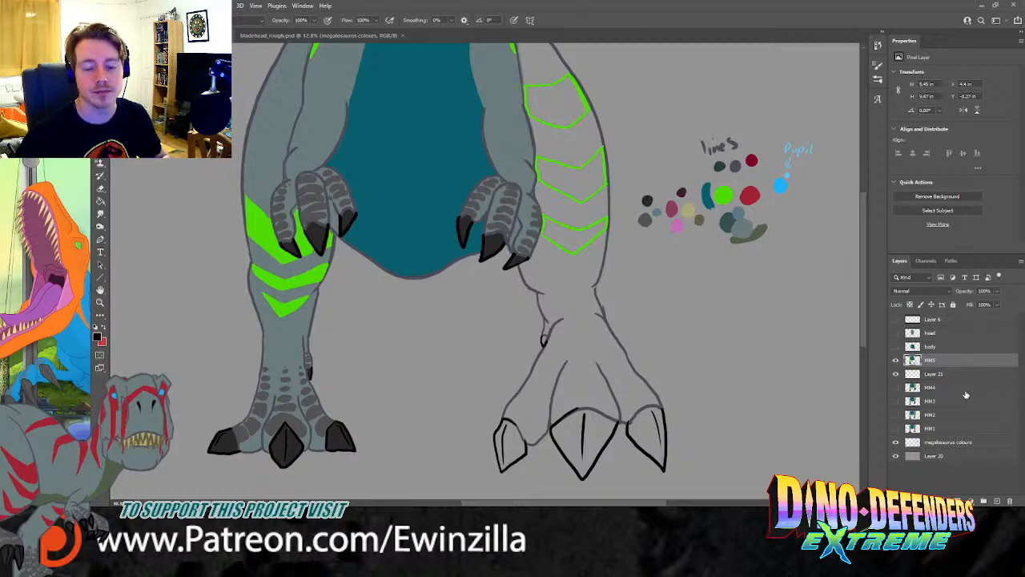
Step: On the empty layer directly beneath MM5, start colouring the uppermost thigh stripe with bright green sampled from the palette
{"action": "left_click", "coordinate": [945, 375]}
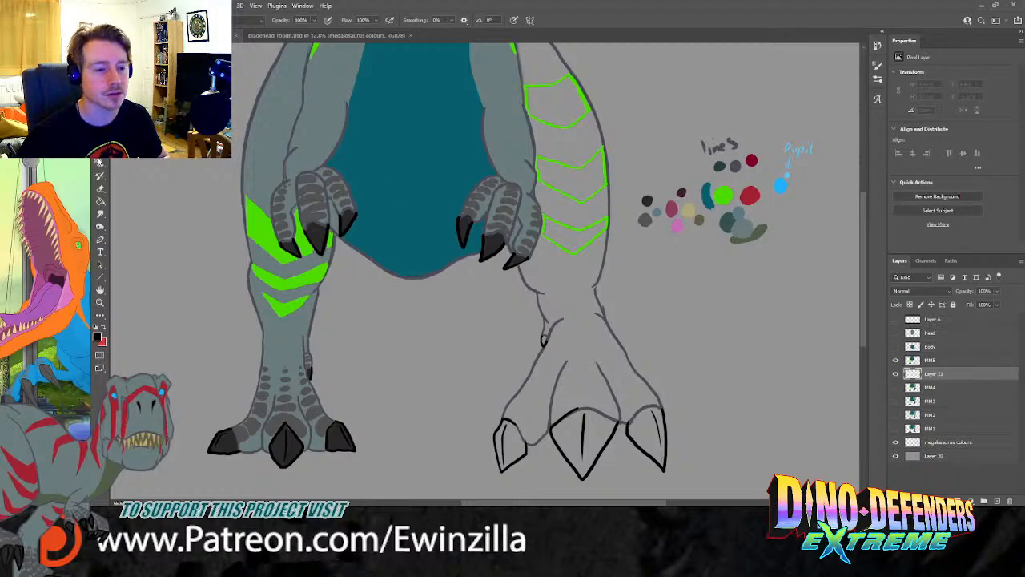
{"action": "key", "text": "i"}
{"action": "left_click", "coordinate": [722, 194]}
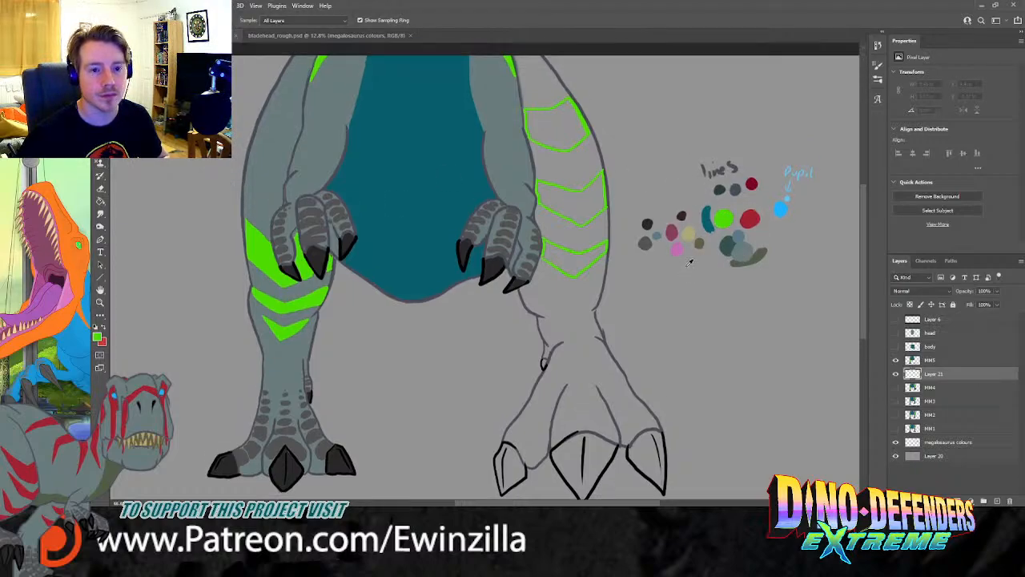
{"action": "scroll", "coordinate": [721, 232], "scroll_direction": "up", "scroll_amount": 1}
{"action": "key", "text": "b"}
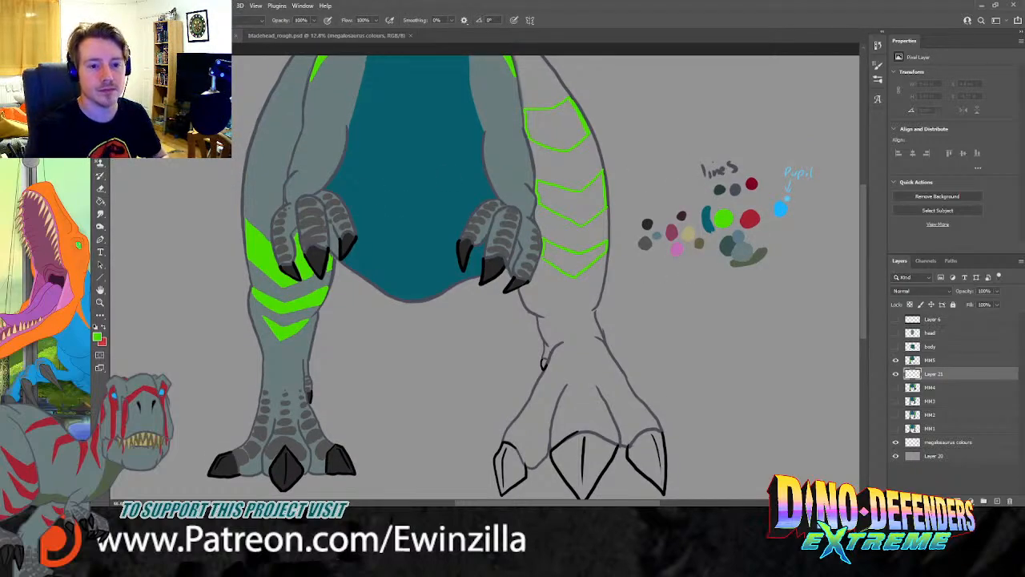
{"action": "left_click", "coordinate": [528, 114]}
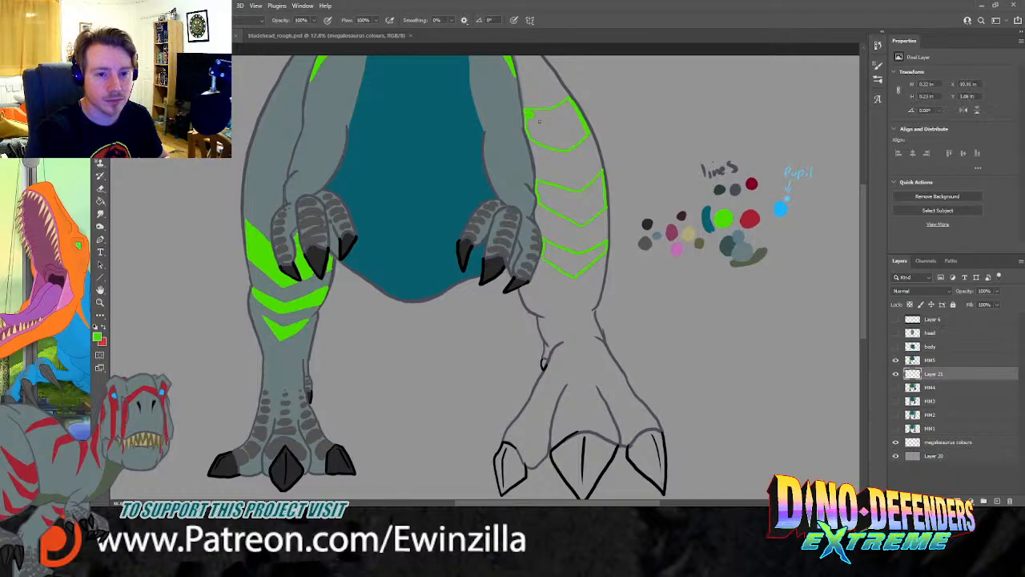
Step: Show the head layer, try it in a higher position over the body, and hide it again
{"action": "left_click", "coordinate": [896, 333]}
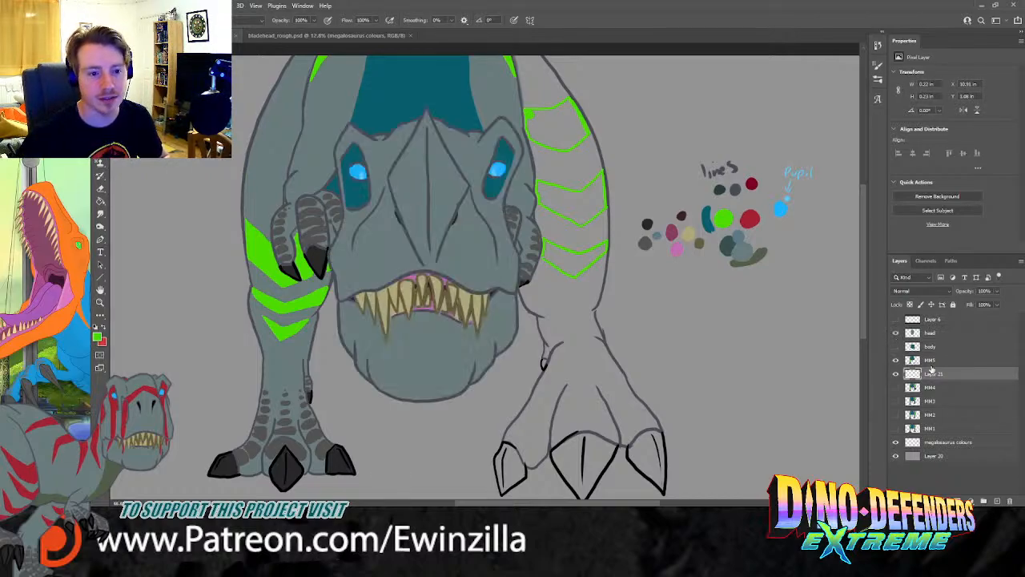
{"action": "left_click", "coordinate": [938, 334]}
{"action": "key", "text": "v"}
{"action": "left_click_drag", "start_coordinate": [436, 340], "coordinate": [434, 257]}
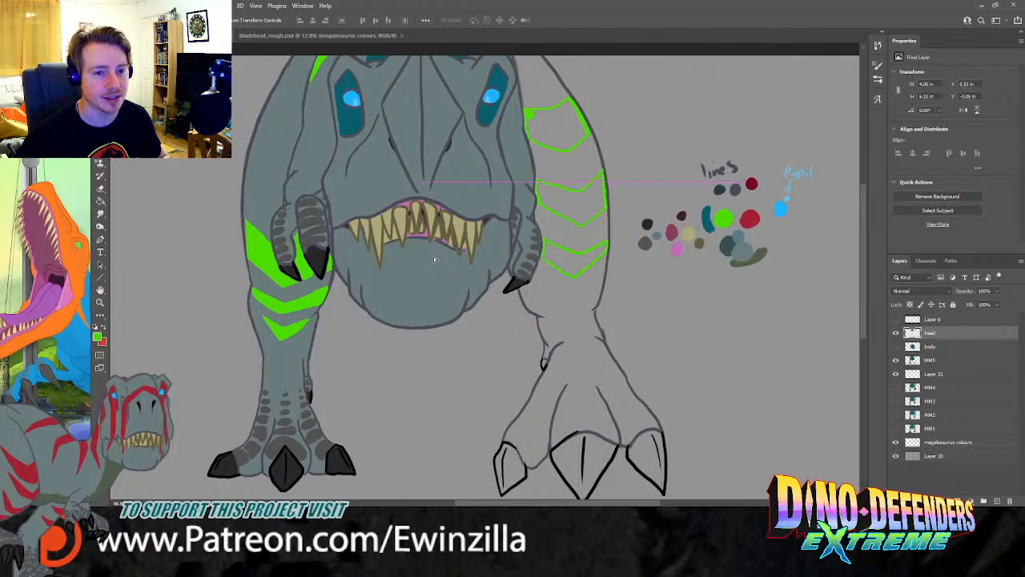
{"action": "left_click_drag", "start_coordinate": [433, 256], "coordinate": [439, 261]}
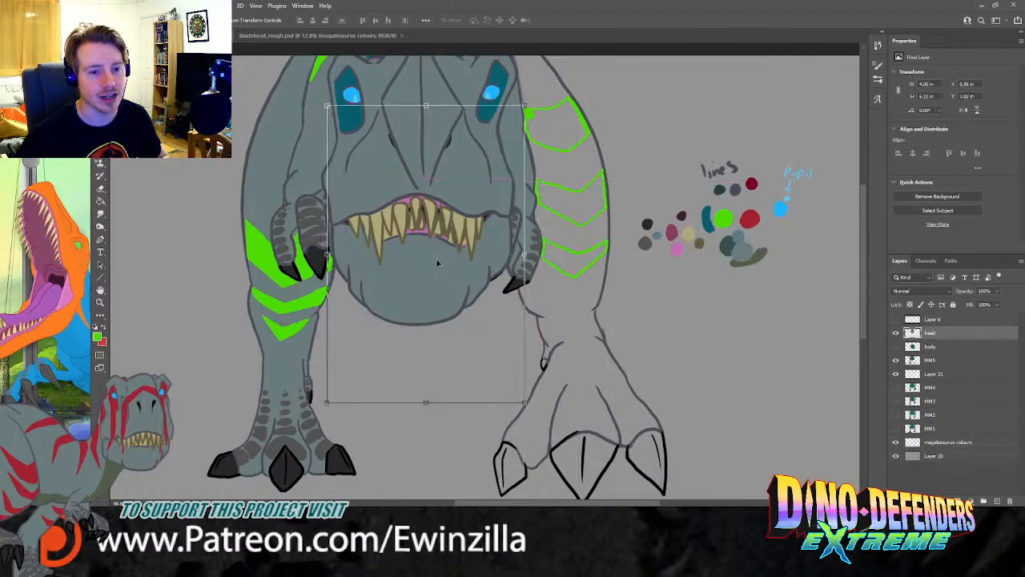
{"action": "left_click", "coordinate": [897, 334]}
Step: Fill the three outlined stripes on the unpainted leg with bright green on the layer beneath MM5
{"action": "left_click", "coordinate": [901, 376]}
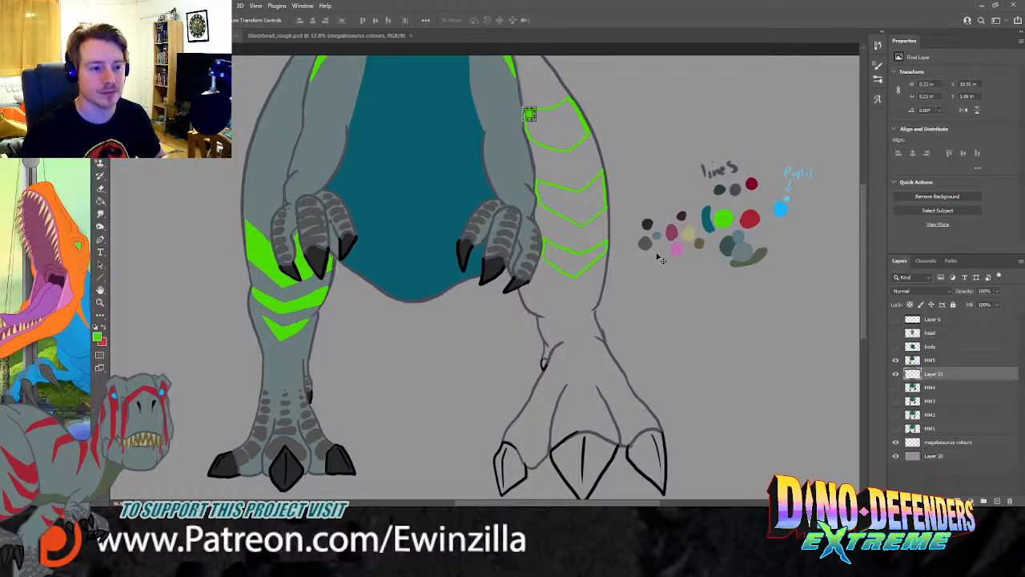
{"action": "key", "text": "b"}
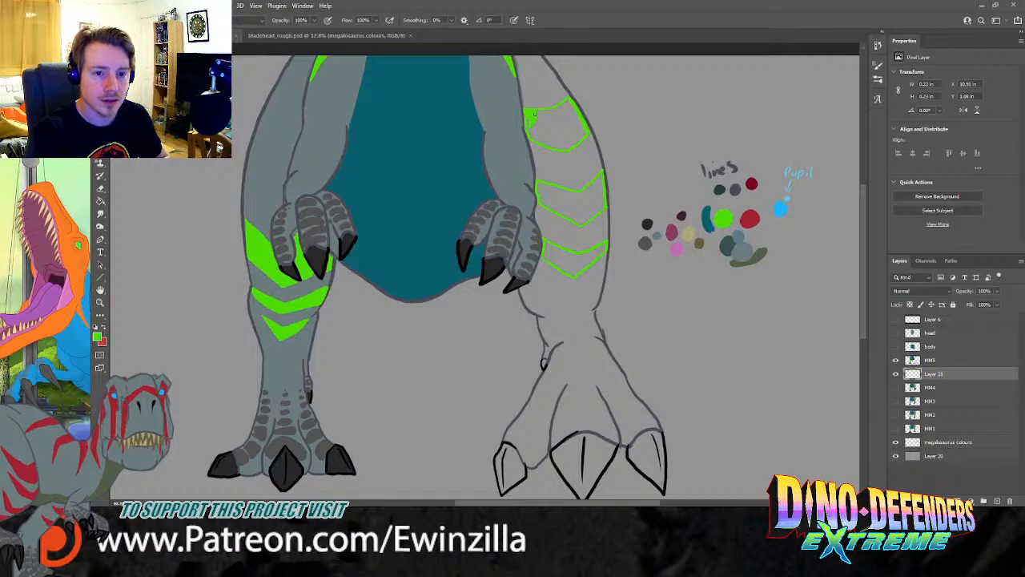
{"action": "mouse_move", "coordinate": [529, 136]}
{"action": "left_mouse_down"}
{"action": "mouse_move", "coordinate": [566, 146]}
{"action": "mouse_move", "coordinate": [587, 134]}
{"action": "mouse_move", "coordinate": [563, 105]}
{"action": "mouse_move", "coordinate": [536, 112]}
{"action": "mouse_move", "coordinate": [535, 128]}
{"action": "mouse_move", "coordinate": [573, 119]}
{"action": "mouse_move", "coordinate": [553, 137]}
{"action": "mouse_move", "coordinate": [582, 130]}
{"action": "mouse_move", "coordinate": [571, 136]}
{"action": "left_mouse_up"}
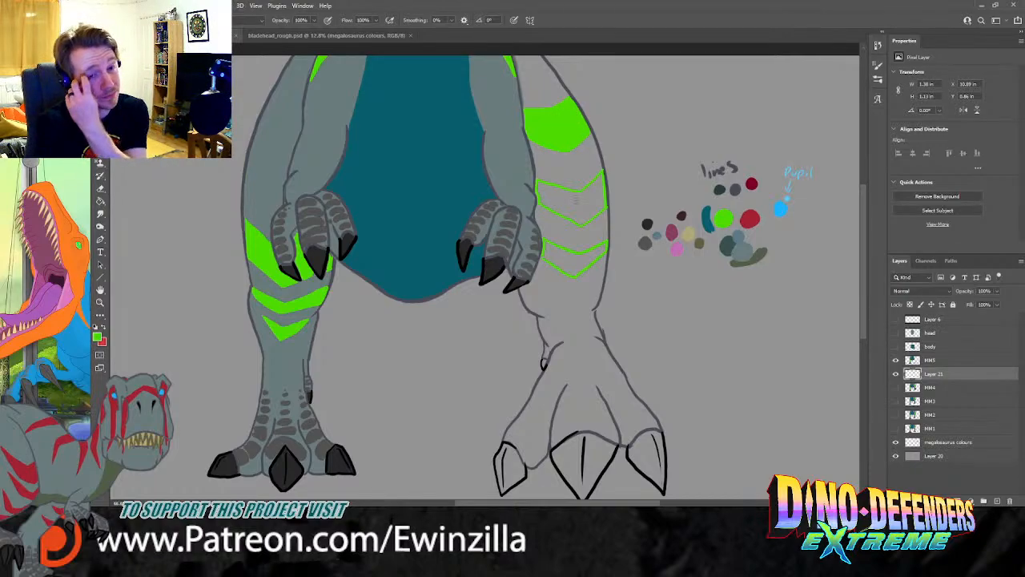
{"action": "mouse_move", "coordinate": [600, 179]}
{"action": "left_mouse_down"}
{"action": "mouse_move", "coordinate": [582, 195]}
{"action": "mouse_move", "coordinate": [599, 176]}
{"action": "mouse_move", "coordinate": [603, 202]}
{"action": "left_mouse_up"}
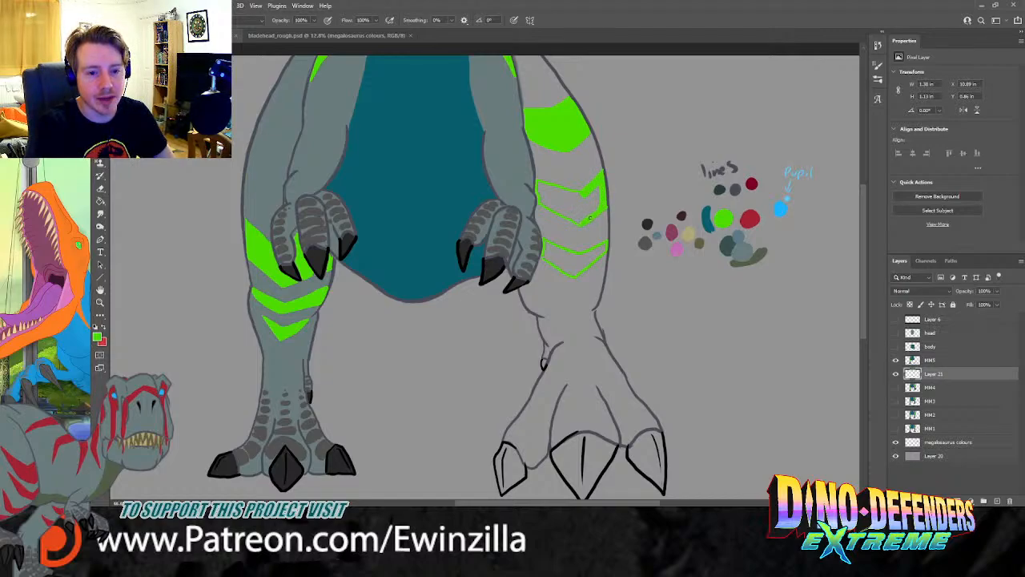
{"action": "left_click_drag", "start_coordinate": [596, 190], "coordinate": [582, 224]}
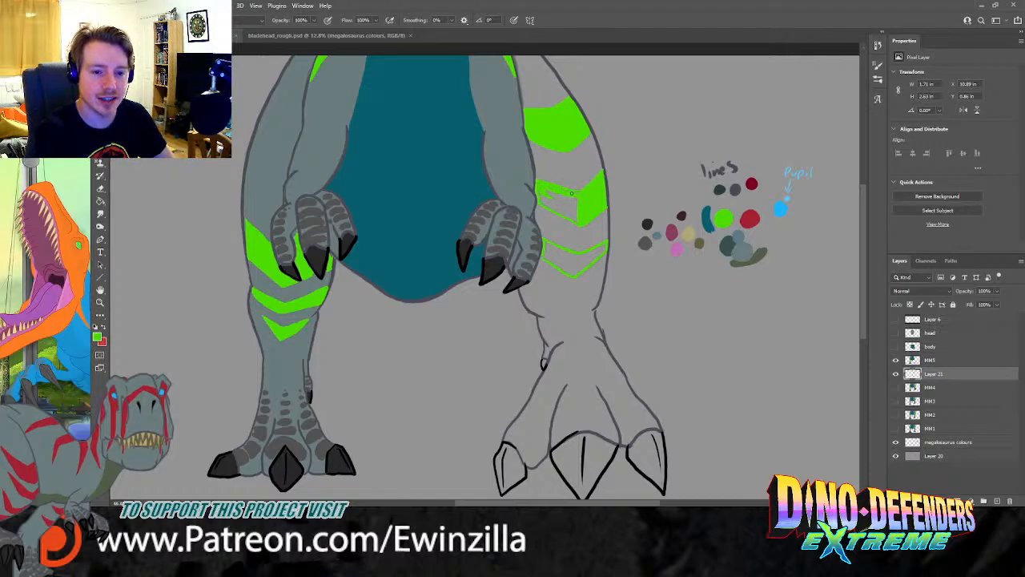
{"action": "mouse_move", "coordinate": [579, 194]}
{"action": "left_mouse_down"}
{"action": "mouse_move", "coordinate": [552, 210]}
{"action": "mouse_move", "coordinate": [545, 198]}
{"action": "left_mouse_up"}
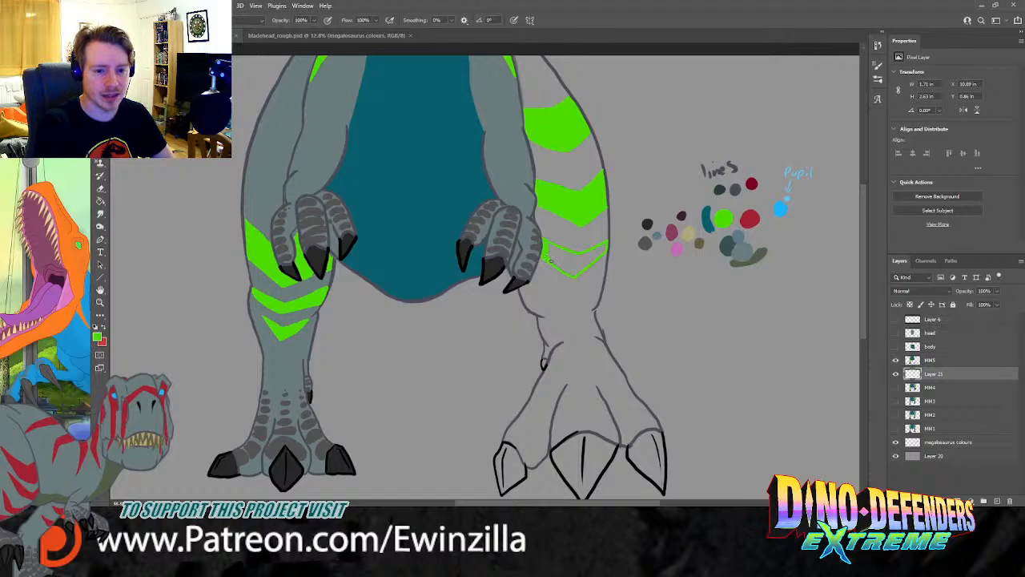
{"action": "mouse_move", "coordinate": [560, 267]}
{"action": "left_mouse_down"}
{"action": "mouse_move", "coordinate": [578, 270]}
{"action": "mouse_move", "coordinate": [606, 243]}
{"action": "mouse_move", "coordinate": [570, 262]}
{"action": "mouse_move", "coordinate": [561, 256]}
{"action": "mouse_move", "coordinate": [571, 262]}
{"action": "left_mouse_up"}
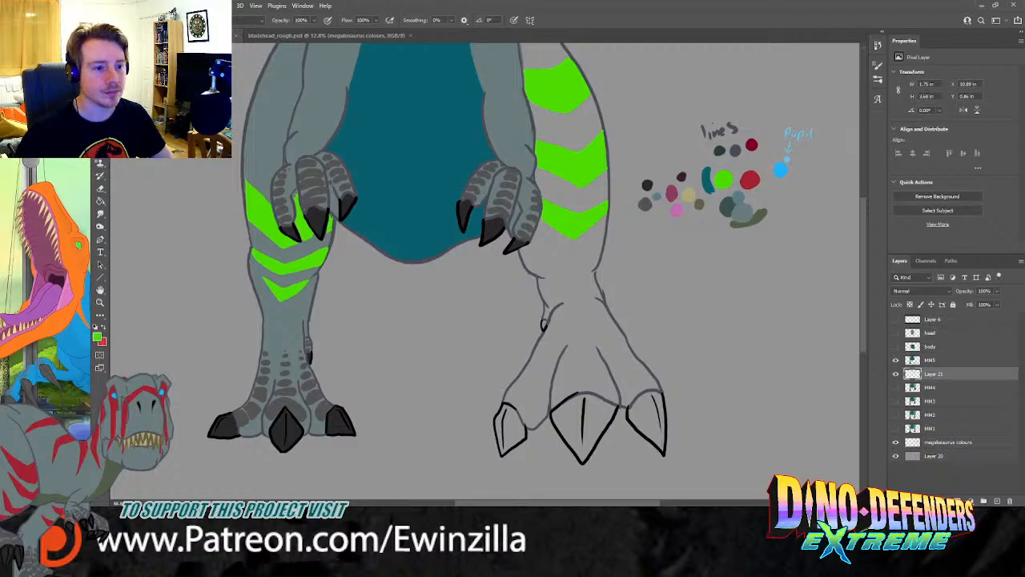
Step: Fill the small rear claw and the three large toe claws with the dark grey sampled from the finished claws
{"action": "left_click", "coordinate": [319, 211], "text": "alt"}
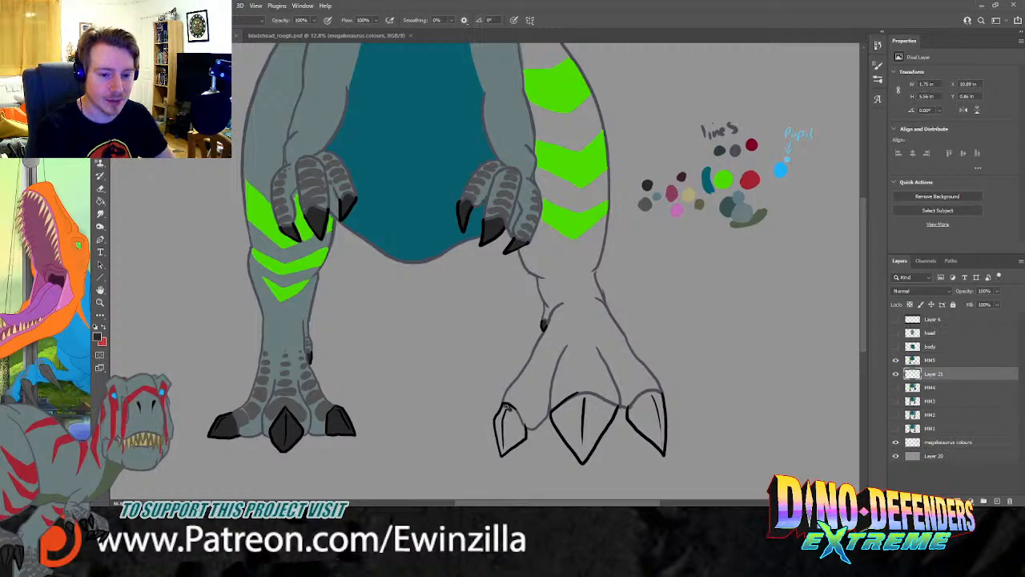
{"action": "mouse_move", "coordinate": [513, 410]}
{"action": "left_mouse_down"}
{"action": "mouse_move", "coordinate": [507, 450]}
{"action": "mouse_move", "coordinate": [498, 433]}
{"action": "mouse_move", "coordinate": [504, 440]}
{"action": "mouse_move", "coordinate": [515, 422]}
{"action": "mouse_move", "coordinate": [519, 433]}
{"action": "left_mouse_up"}
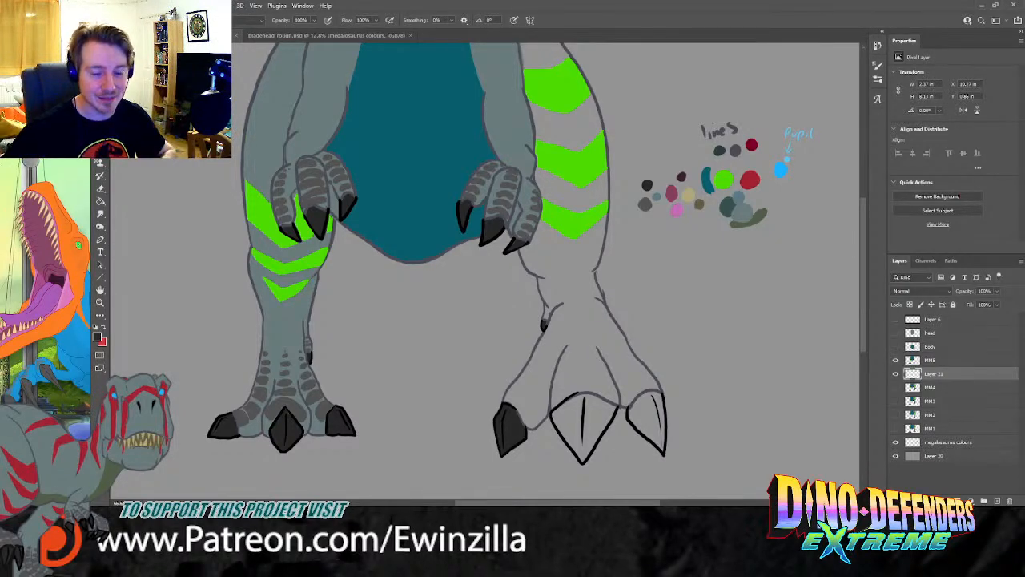
{"action": "mouse_move", "coordinate": [553, 410]}
{"action": "left_mouse_down"}
{"action": "mouse_move", "coordinate": [601, 397]}
{"action": "mouse_move", "coordinate": [607, 425]}
{"action": "mouse_move", "coordinate": [603, 432]}
{"action": "mouse_move", "coordinate": [606, 407]}
{"action": "mouse_move", "coordinate": [578, 443]}
{"action": "mouse_move", "coordinate": [593, 420]}
{"action": "mouse_move", "coordinate": [598, 442]}
{"action": "left_mouse_up"}
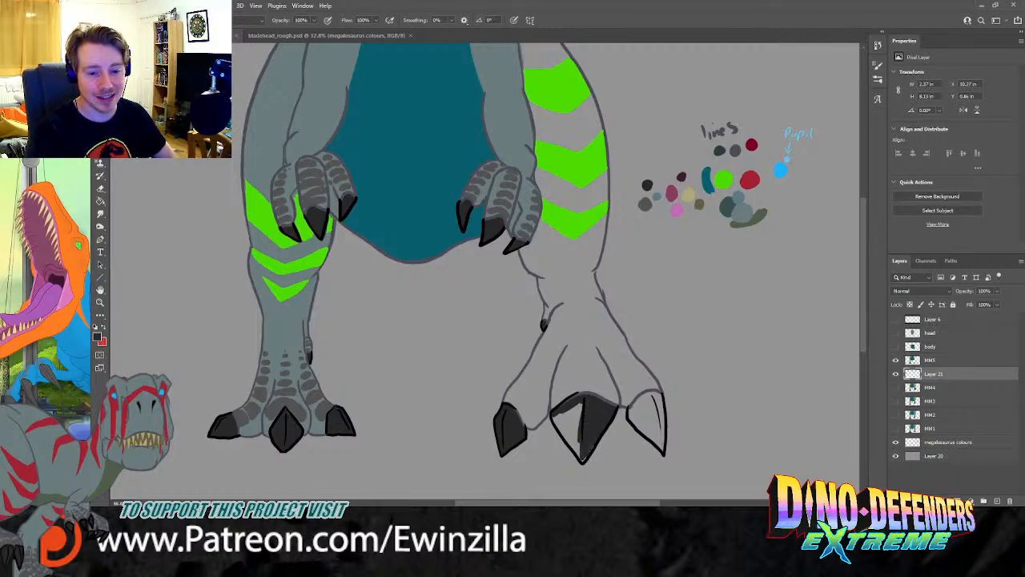
{"action": "mouse_move", "coordinate": [582, 456]}
{"action": "left_mouse_down"}
{"action": "mouse_move", "coordinate": [559, 426]}
{"action": "mouse_move", "coordinate": [566, 412]}
{"action": "mouse_move", "coordinate": [578, 443]}
{"action": "mouse_move", "coordinate": [584, 406]}
{"action": "mouse_move", "coordinate": [634, 416]}
{"action": "mouse_move", "coordinate": [652, 396]}
{"action": "mouse_move", "coordinate": [663, 442]}
{"action": "mouse_move", "coordinate": [634, 420]}
{"action": "mouse_move", "coordinate": [648, 416]}
{"action": "mouse_move", "coordinate": [657, 430]}
{"action": "left_mouse_up"}
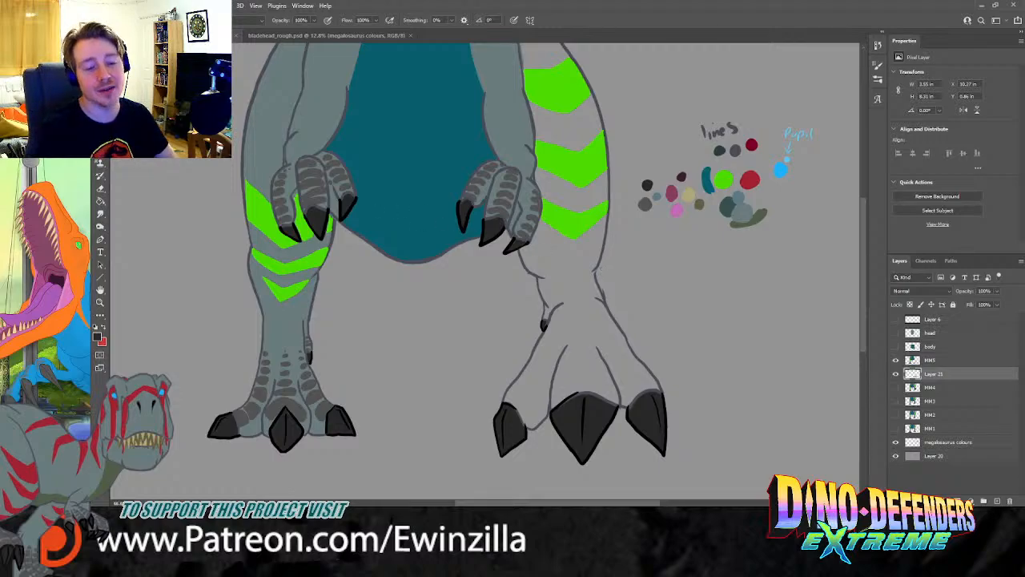
Step: Paint the upper thigh above the top green stripe in the sampled grey skin colour, undoing the stray stroke over the stripe
{"action": "key", "text": "i"}
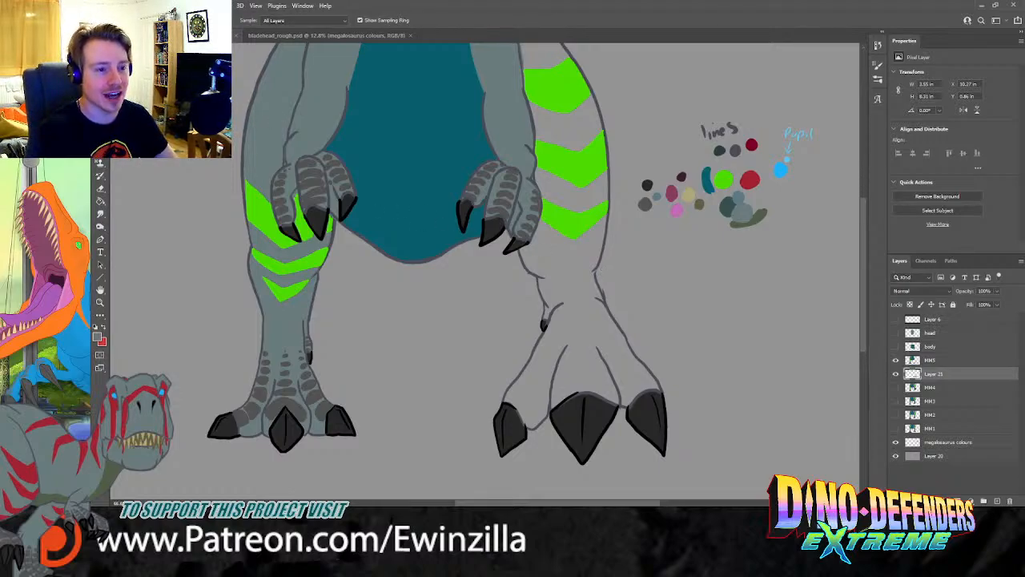
{"action": "key", "text": "b"}
{"action": "scroll", "coordinate": [545, 273], "scroll_direction": "up", "scroll_amount": 2}
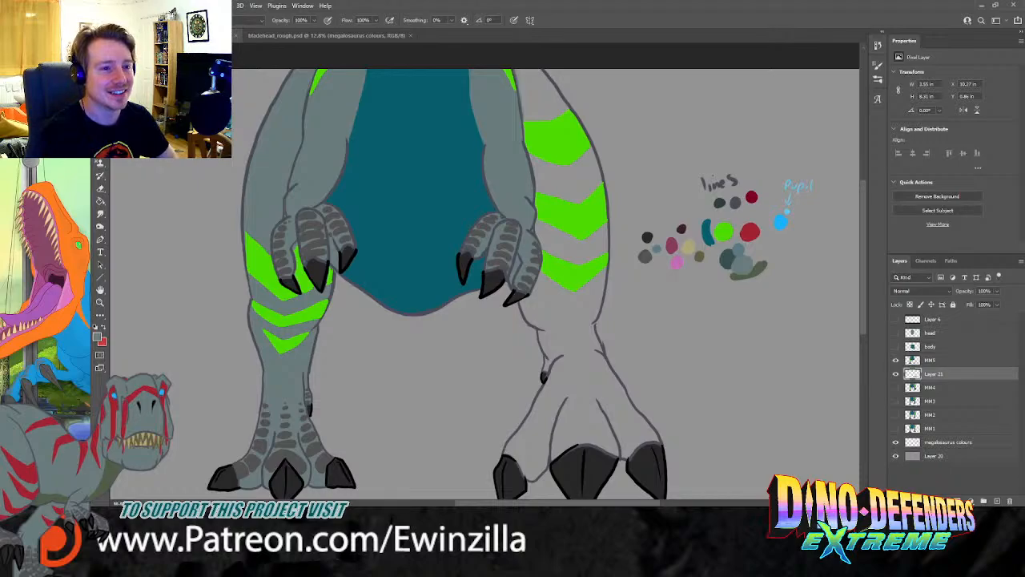
{"action": "mouse_move", "coordinate": [530, 132]}
{"action": "left_mouse_down"}
{"action": "mouse_move", "coordinate": [533, 147]}
{"action": "mouse_move", "coordinate": [539, 138]}
{"action": "left_mouse_up"}
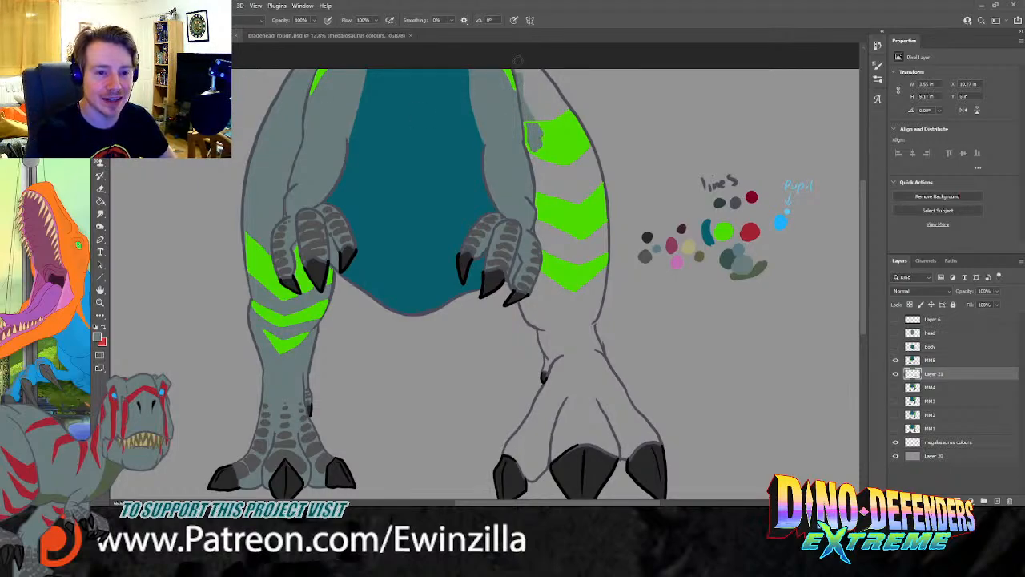
{"action": "key", "text": "ctrl+z"}
{"action": "mouse_move", "coordinate": [519, 73]}
{"action": "left_mouse_down"}
{"action": "mouse_move", "coordinate": [526, 116]}
{"action": "mouse_move", "coordinate": [544, 114]}
{"action": "mouse_move", "coordinate": [556, 96]}
{"action": "mouse_move", "coordinate": [531, 66]}
{"action": "mouse_move", "coordinate": [540, 86]}
{"action": "mouse_move", "coordinate": [528, 81]}
{"action": "left_mouse_up"}
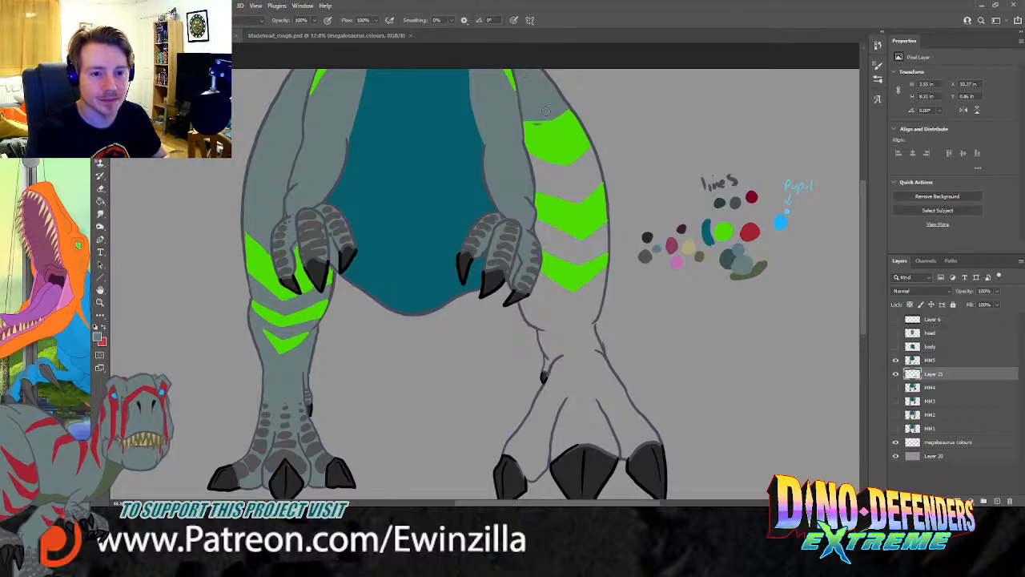
Step: Smudge the top stripe's edge clean and fill the band between the first and second stripes with the grey skin colour
{"action": "key", "text": "r"}
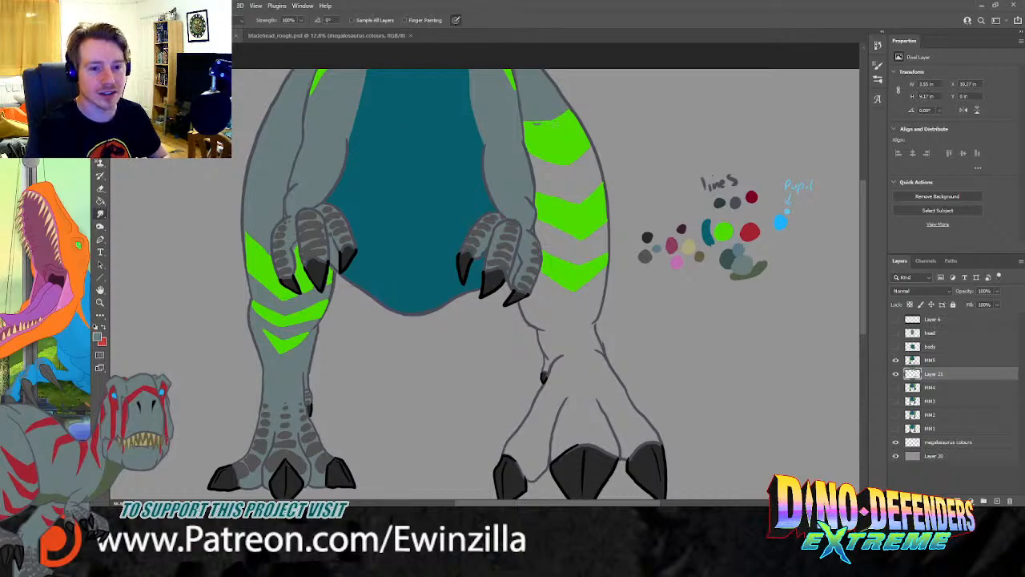
{"action": "key", "text": "b"}
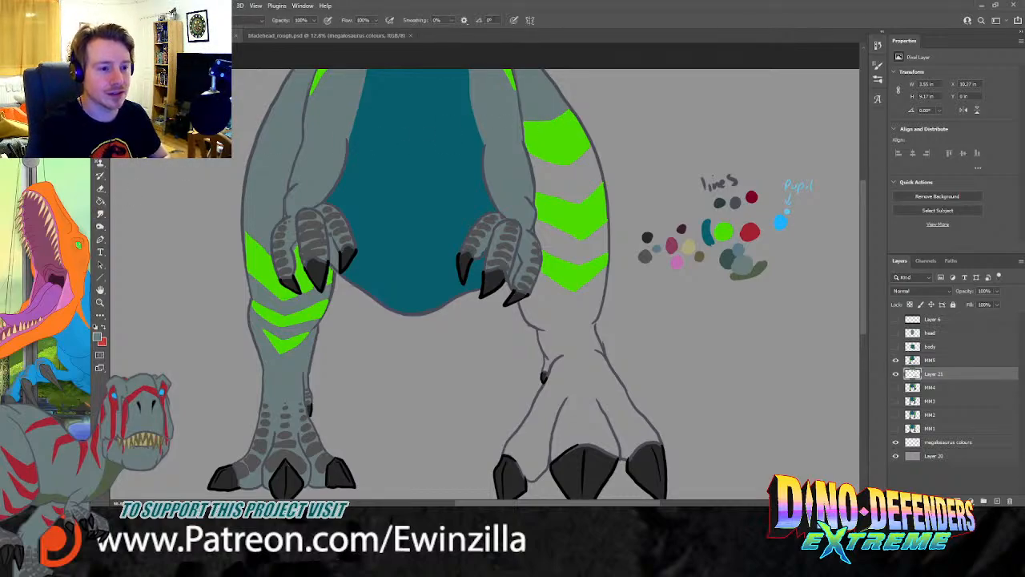
{"action": "mouse_move", "coordinate": [591, 150]}
{"action": "left_mouse_down"}
{"action": "mouse_move", "coordinate": [575, 166]}
{"action": "mouse_move", "coordinate": [585, 192]}
{"action": "mouse_move", "coordinate": [595, 182]}
{"action": "mouse_move", "coordinate": [595, 165]}
{"action": "mouse_move", "coordinate": [578, 199]}
{"action": "mouse_move", "coordinate": [535, 186]}
{"action": "mouse_move", "coordinate": [574, 190]}
{"action": "mouse_move", "coordinate": [571, 173]}
{"action": "mouse_move", "coordinate": [528, 158]}
{"action": "mouse_move", "coordinate": [559, 181]}
{"action": "mouse_move", "coordinate": [543, 182]}
{"action": "mouse_move", "coordinate": [570, 178]}
{"action": "mouse_move", "coordinate": [529, 157]}
{"action": "mouse_move", "coordinate": [580, 172]}
{"action": "mouse_move", "coordinate": [590, 157]}
{"action": "left_mouse_up"}
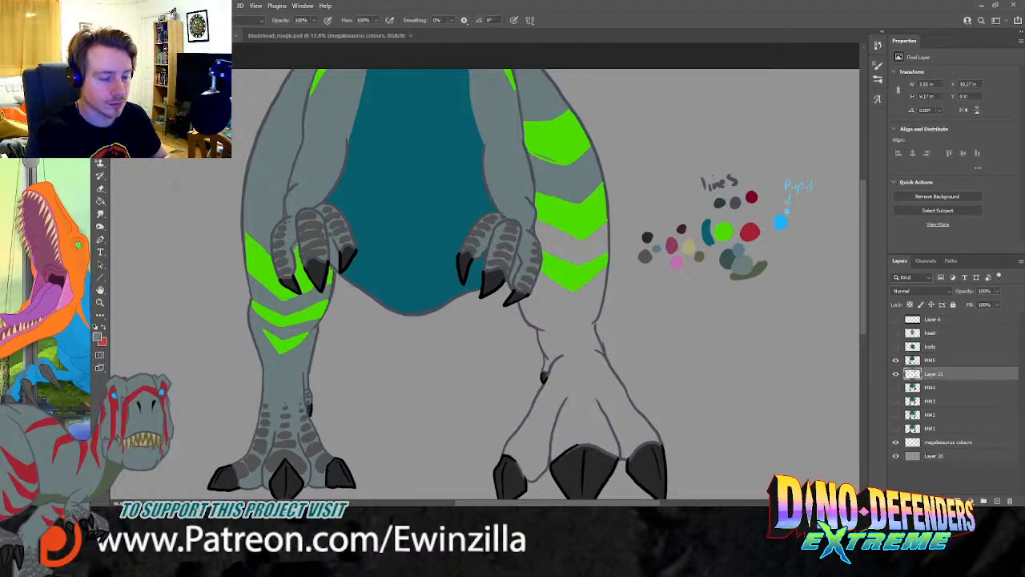
{"action": "left_click", "coordinate": [100, 213]}
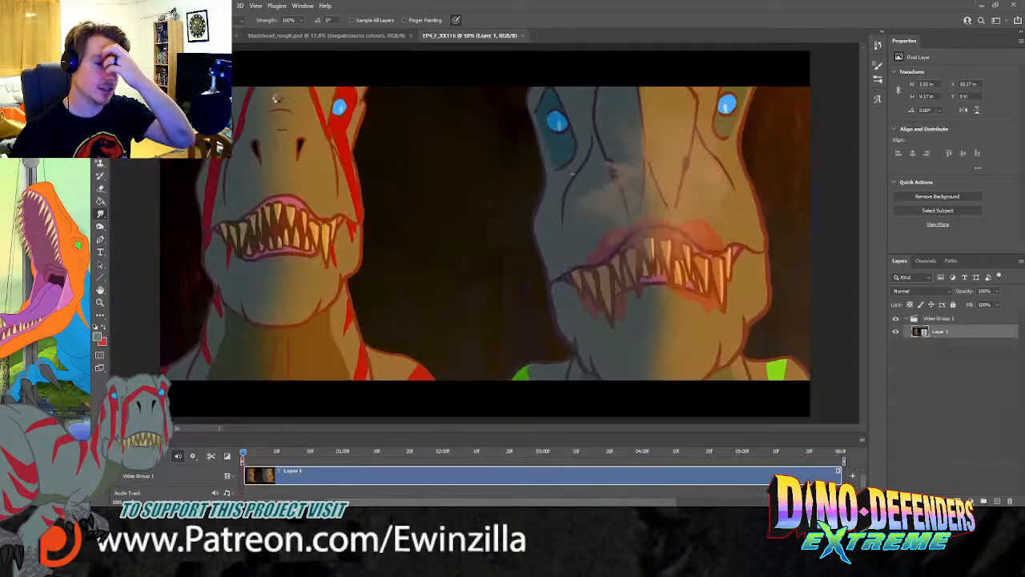
Step: Play the EP4_F_XX116 clip of the two dinosaur heads through to its end and close it without saving
{"action": "key", "text": "space"}
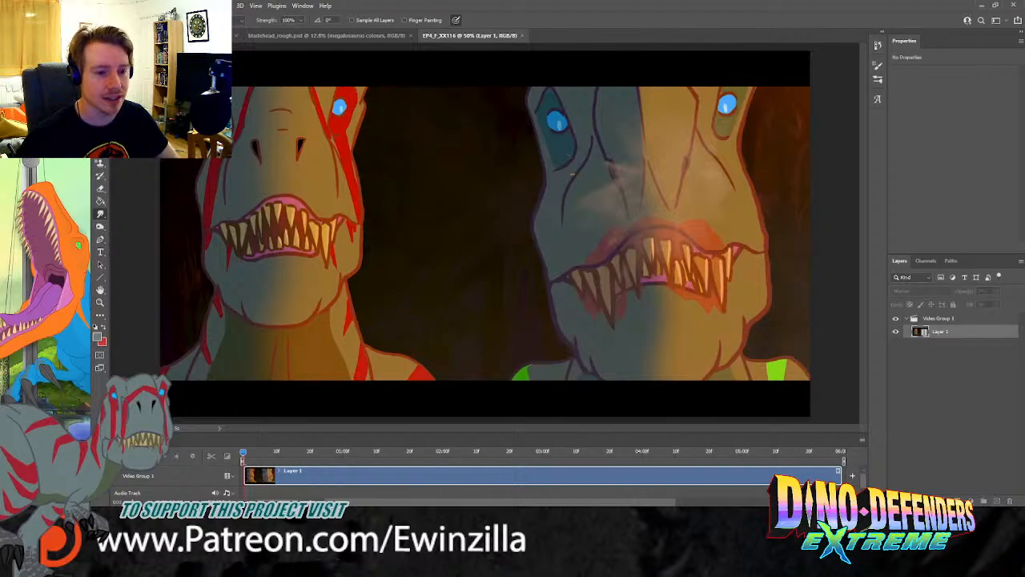
{"action": "left_click", "coordinate": [237, 457]}
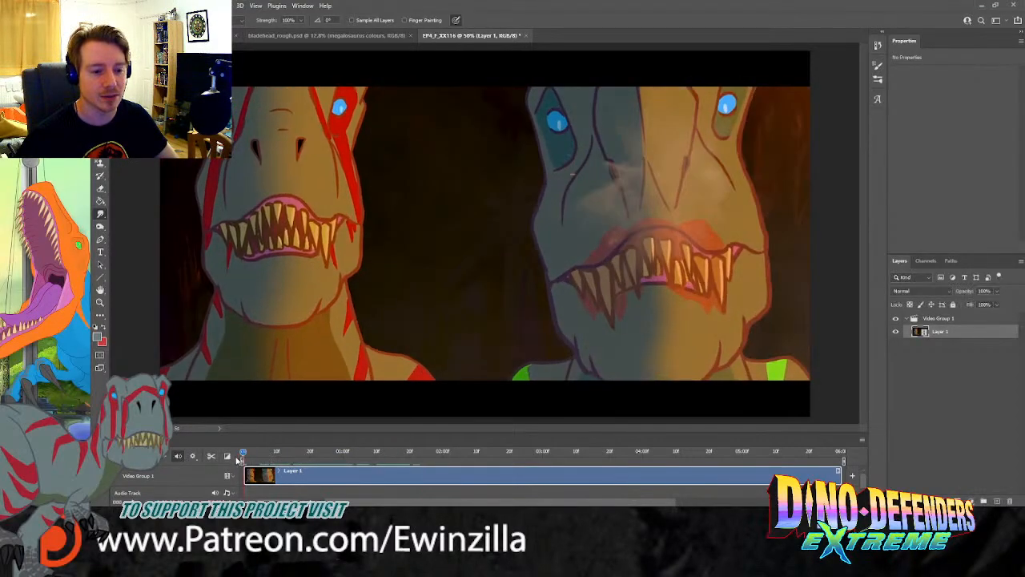
{"action": "left_click", "coordinate": [178, 456]}
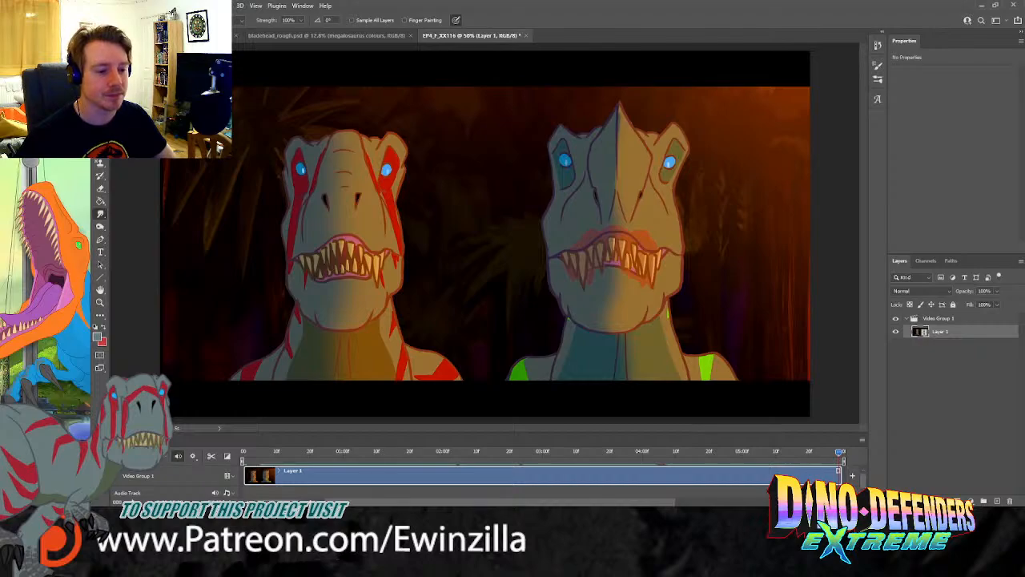
{"action": "left_click", "coordinate": [510, 76]}
{"action": "left_click", "coordinate": [526, 37]}
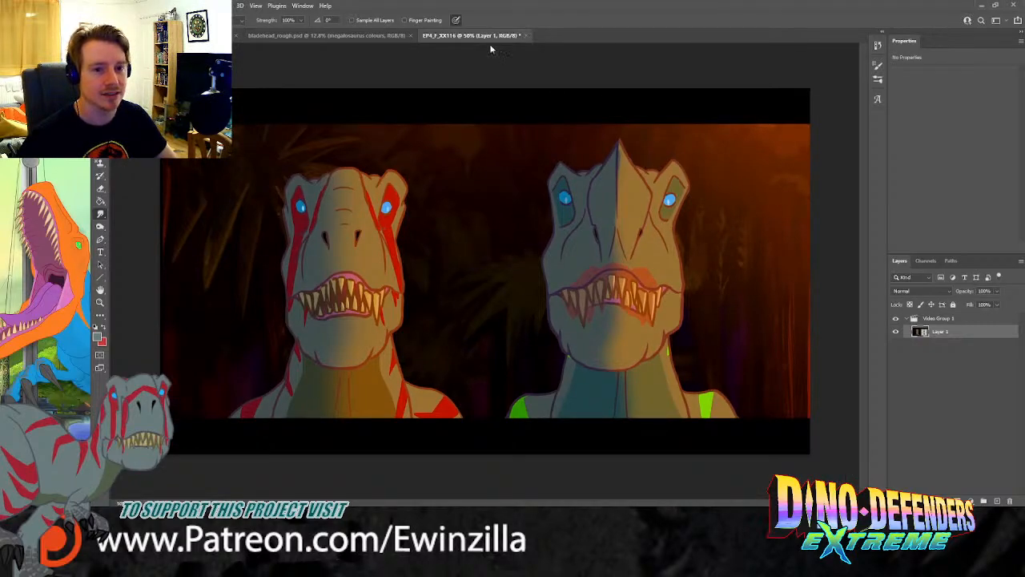
{"action": "left_click", "coordinate": [540, 190]}
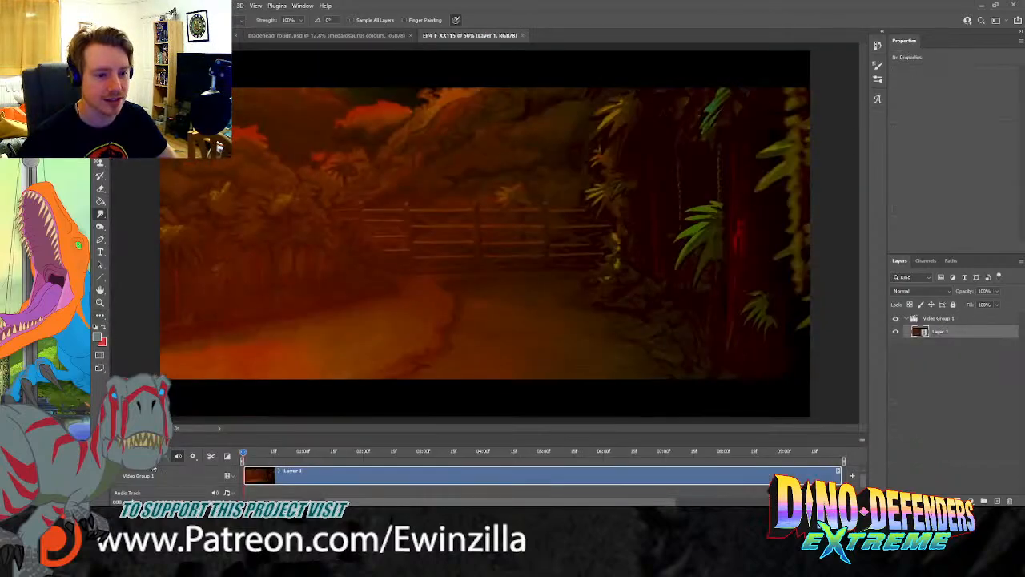
Step: Play the EP4_F_XX115 clip to its end, close it without saving and hide the timeline
{"action": "left_click", "coordinate": [153, 457]}
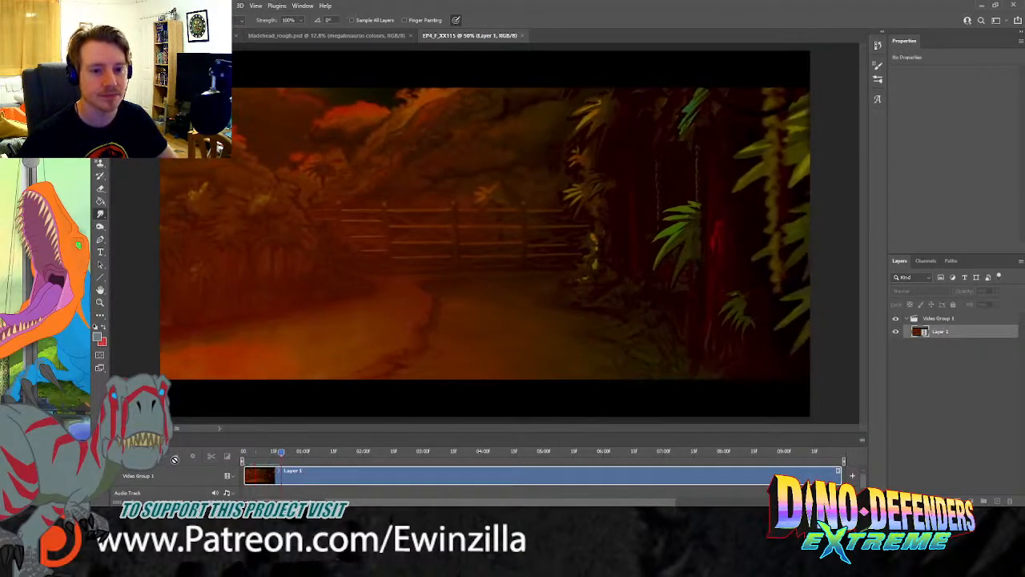
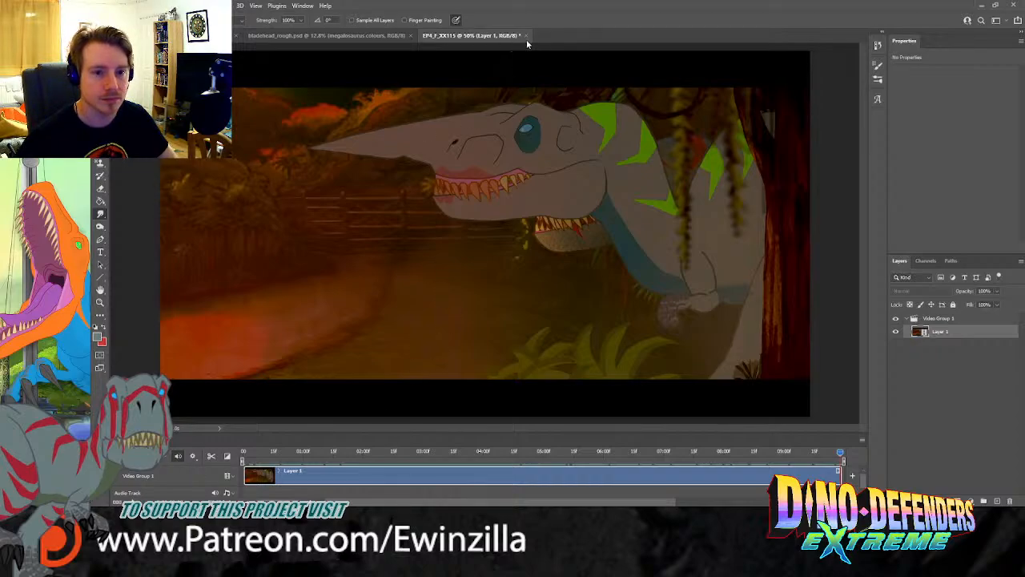
{"action": "left_click", "coordinate": [546, 196]}
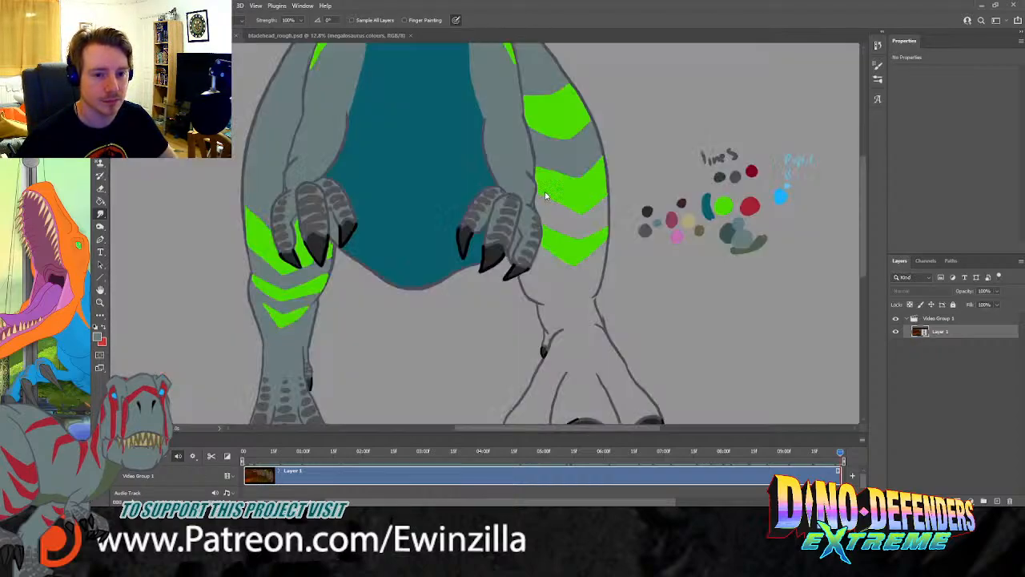
{"action": "left_click", "coordinate": [841, 436]}
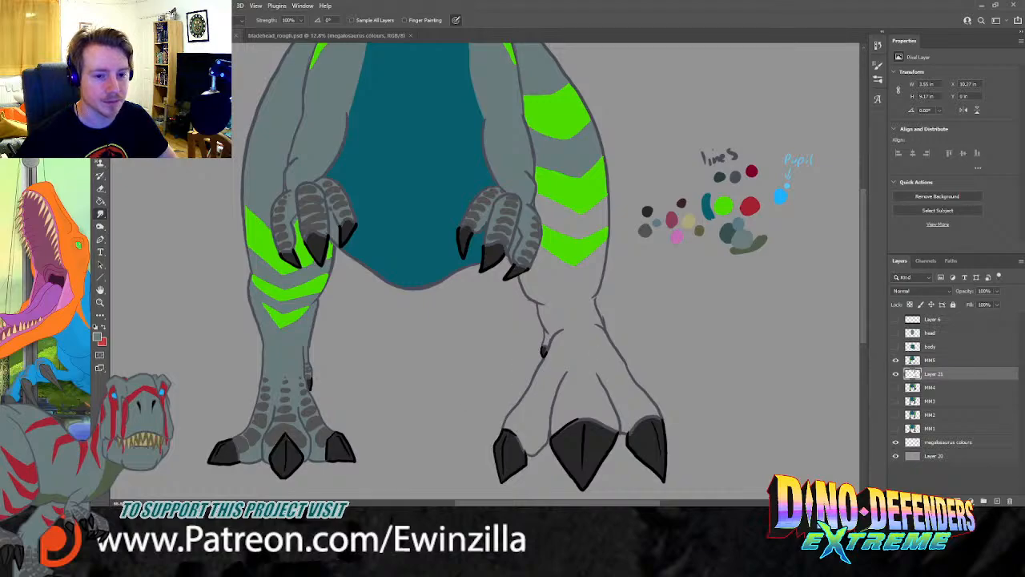
Step: Fill the band between the second and third green stripes on the raised leg with the sampled grey skin colour
{"action": "left_click", "coordinate": [895, 374]}
{"action": "left_click", "coordinate": [896, 375]}
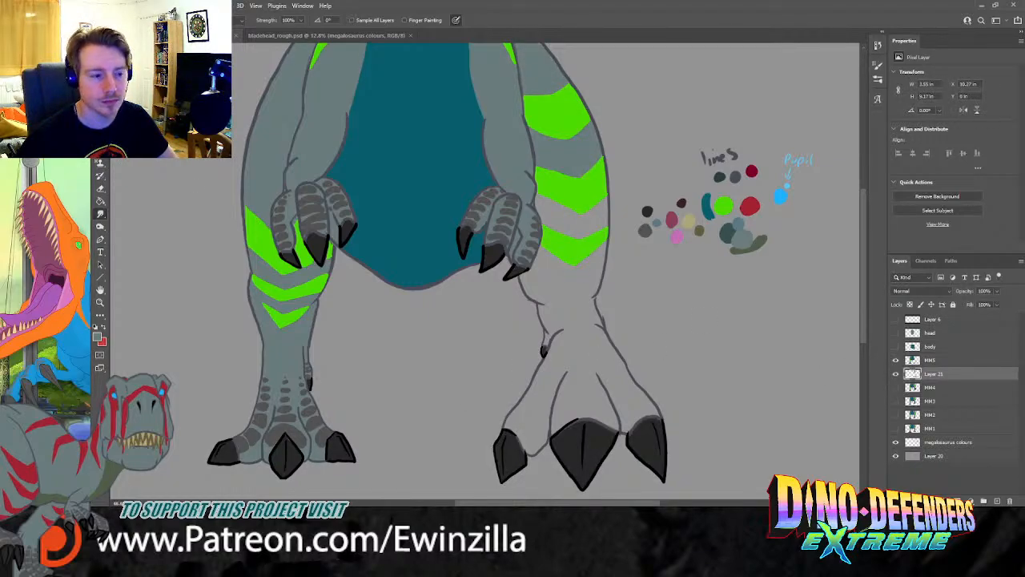
{"action": "key", "text": "i"}
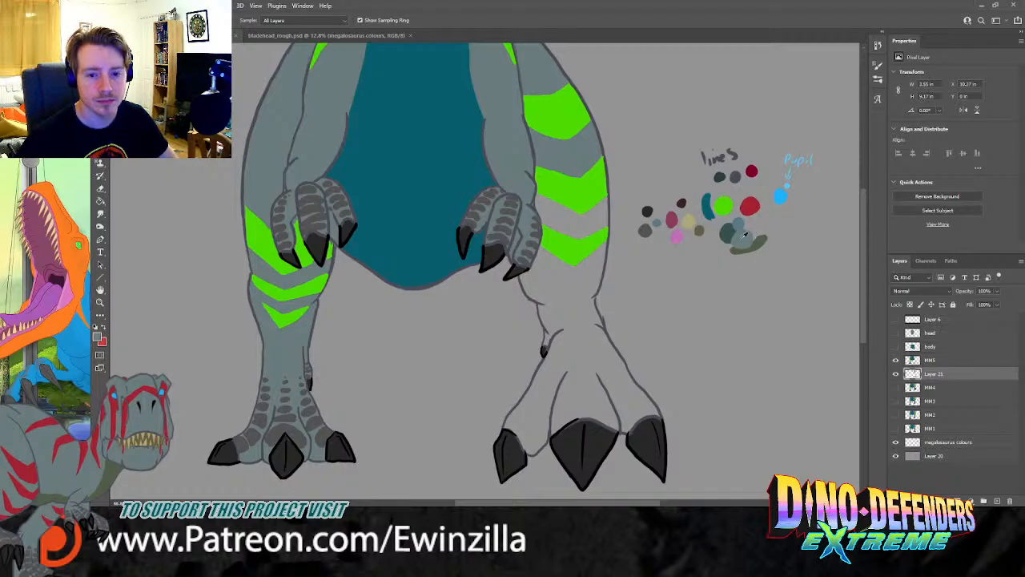
{"action": "key", "text": "b"}
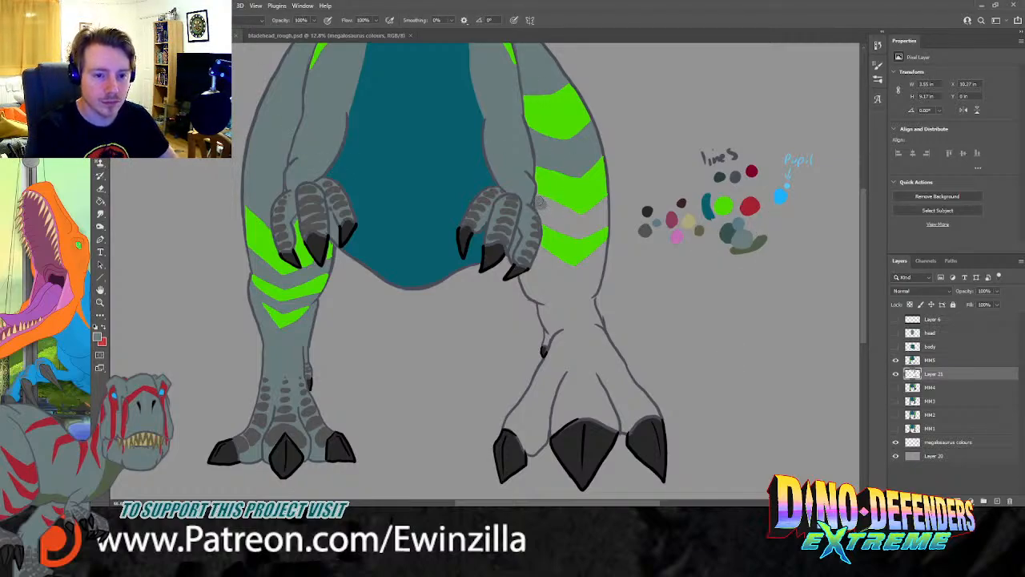
{"action": "mouse_move", "coordinate": [543, 203]}
{"action": "left_mouse_down"}
{"action": "mouse_move", "coordinate": [577, 218]}
{"action": "mouse_move", "coordinate": [605, 198]}
{"action": "mouse_move", "coordinate": [603, 220]}
{"action": "mouse_move", "coordinate": [581, 234]}
{"action": "mouse_move", "coordinate": [542, 217]}
{"action": "mouse_move", "coordinate": [590, 224]}
{"action": "mouse_move", "coordinate": [582, 227]}
{"action": "left_mouse_up"}
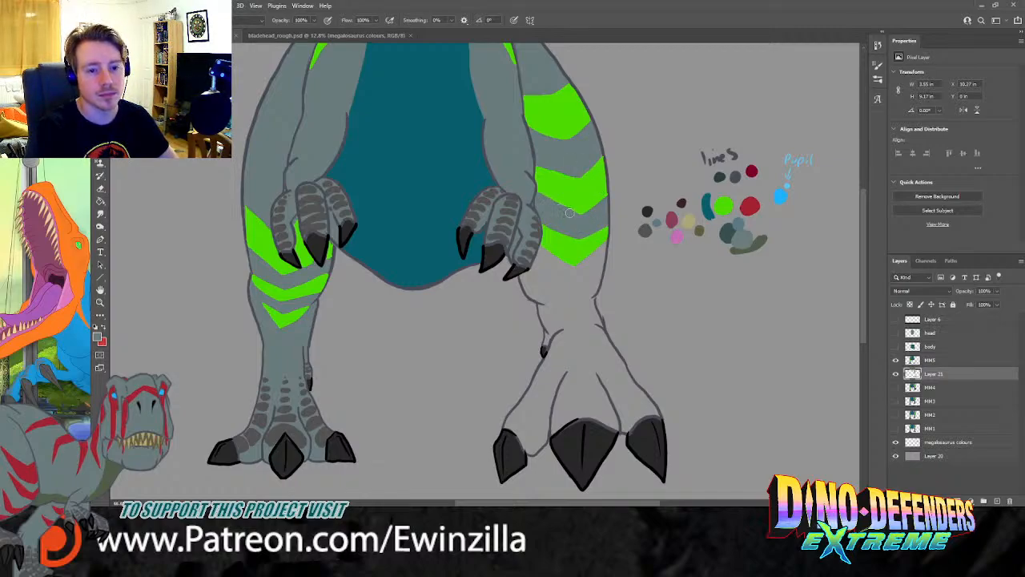
Step: Fill the raised leg below the third green stripe, down to the toes, with the grey skin colour, smudging it out to the outlines
{"action": "mouse_move", "coordinate": [541, 250]}
{"action": "left_mouse_down"}
{"action": "mouse_move", "coordinate": [575, 271]}
{"action": "mouse_move", "coordinate": [604, 242]}
{"action": "mouse_move", "coordinate": [587, 307]}
{"action": "mouse_move", "coordinate": [620, 374]}
{"action": "left_mouse_up"}
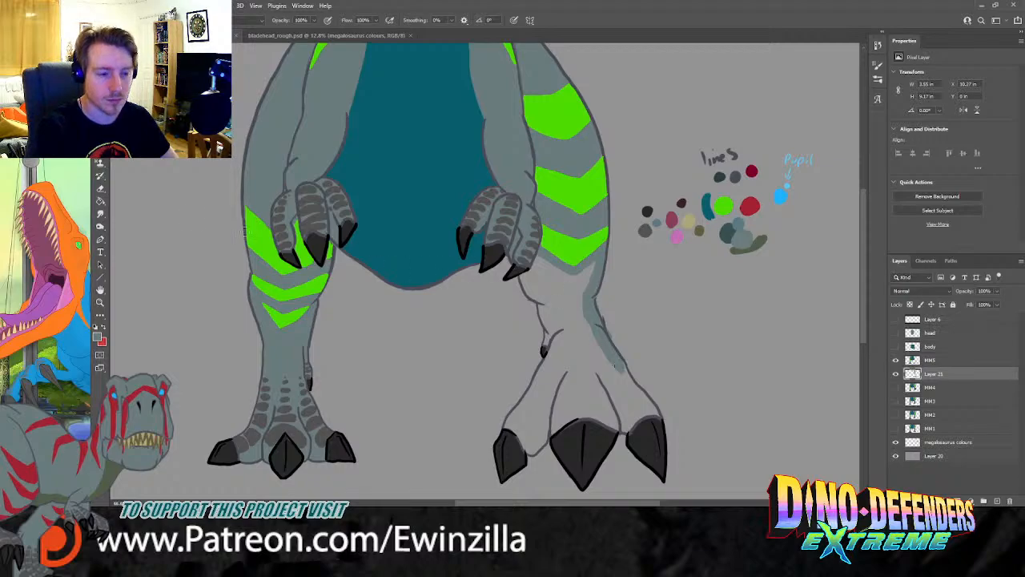
{"action": "left_click", "coordinate": [101, 214]}
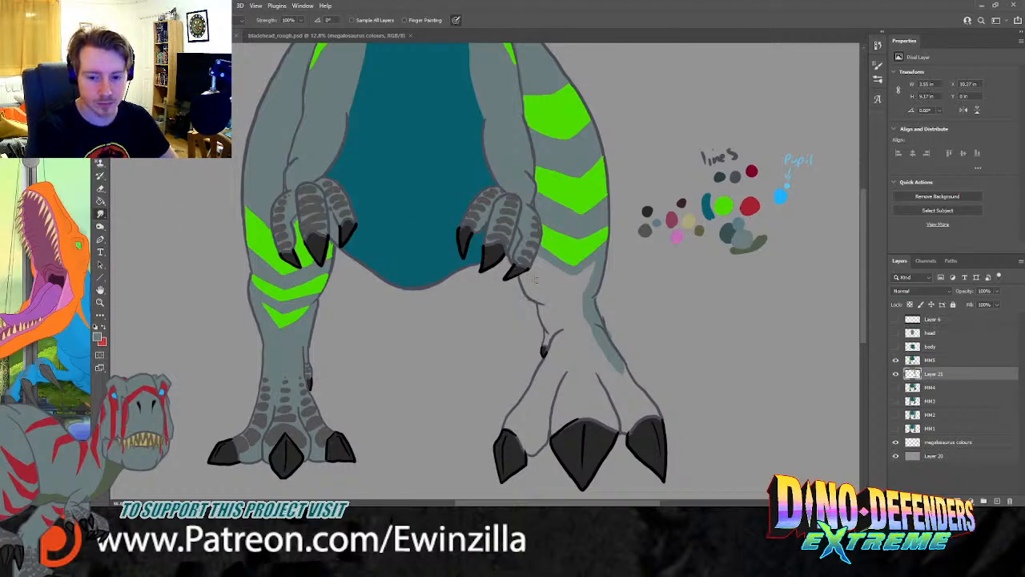
{"action": "mouse_move", "coordinate": [603, 345]}
{"action": "left_mouse_down"}
{"action": "mouse_move", "coordinate": [656, 413]}
{"action": "mouse_move", "coordinate": [628, 431]}
{"action": "mouse_move", "coordinate": [649, 415]}
{"action": "mouse_move", "coordinate": [601, 420]}
{"action": "mouse_move", "coordinate": [611, 416]}
{"action": "left_mouse_up"}
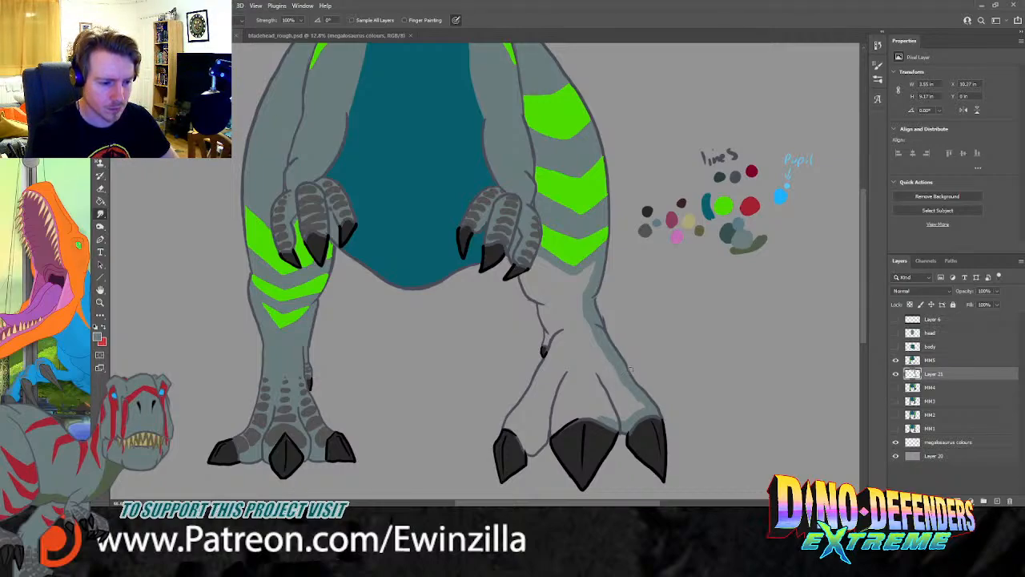
{"action": "mouse_move", "coordinate": [647, 407]}
{"action": "left_mouse_down"}
{"action": "mouse_move", "coordinate": [624, 420]}
{"action": "mouse_move", "coordinate": [631, 399]}
{"action": "mouse_move", "coordinate": [610, 420]}
{"action": "mouse_move", "coordinate": [580, 415]}
{"action": "mouse_move", "coordinate": [552, 434]}
{"action": "mouse_move", "coordinate": [582, 414]}
{"action": "mouse_move", "coordinate": [532, 452]}
{"action": "mouse_move", "coordinate": [507, 425]}
{"action": "mouse_move", "coordinate": [522, 414]}
{"action": "mouse_move", "coordinate": [532, 445]}
{"action": "mouse_move", "coordinate": [594, 389]}
{"action": "mouse_move", "coordinate": [585, 413]}
{"action": "mouse_move", "coordinate": [629, 389]}
{"action": "left_mouse_up"}
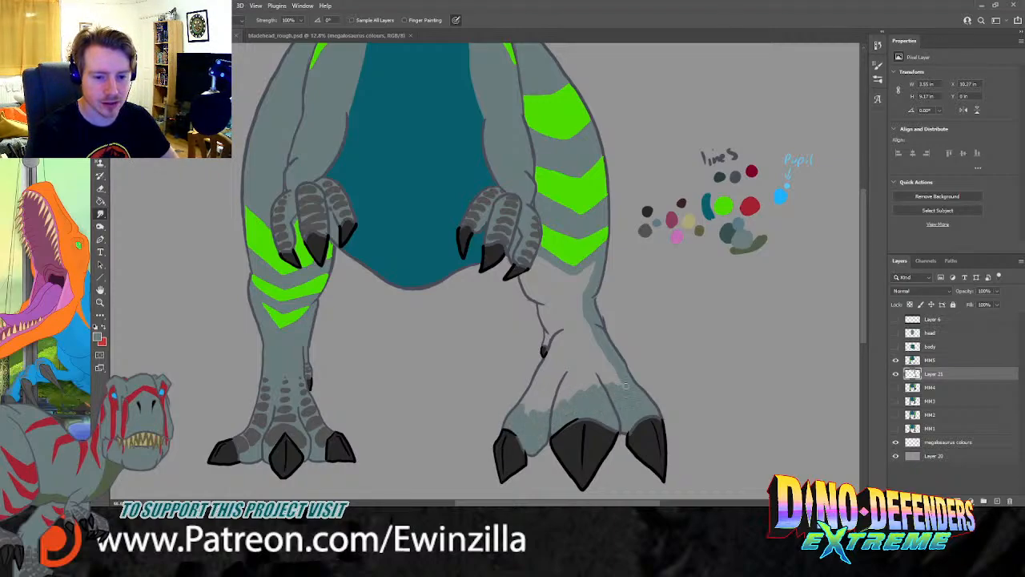
{"action": "mouse_move", "coordinate": [527, 430]}
{"action": "left_mouse_down"}
{"action": "mouse_move", "coordinate": [558, 338]}
{"action": "mouse_move", "coordinate": [548, 355]}
{"action": "left_mouse_up"}
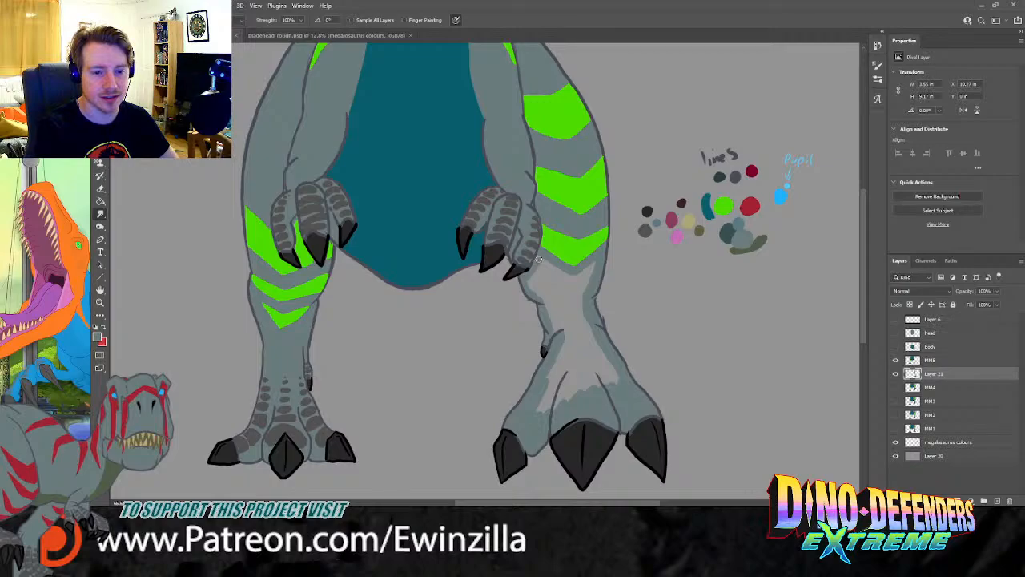
{"action": "mouse_move", "coordinate": [533, 270]}
{"action": "left_mouse_down"}
{"action": "mouse_move", "coordinate": [550, 288]}
{"action": "mouse_move", "coordinate": [552, 273]}
{"action": "mouse_move", "coordinate": [564, 321]}
{"action": "mouse_move", "coordinate": [593, 265]}
{"action": "mouse_move", "coordinate": [564, 282]}
{"action": "mouse_move", "coordinate": [576, 279]}
{"action": "left_mouse_up"}
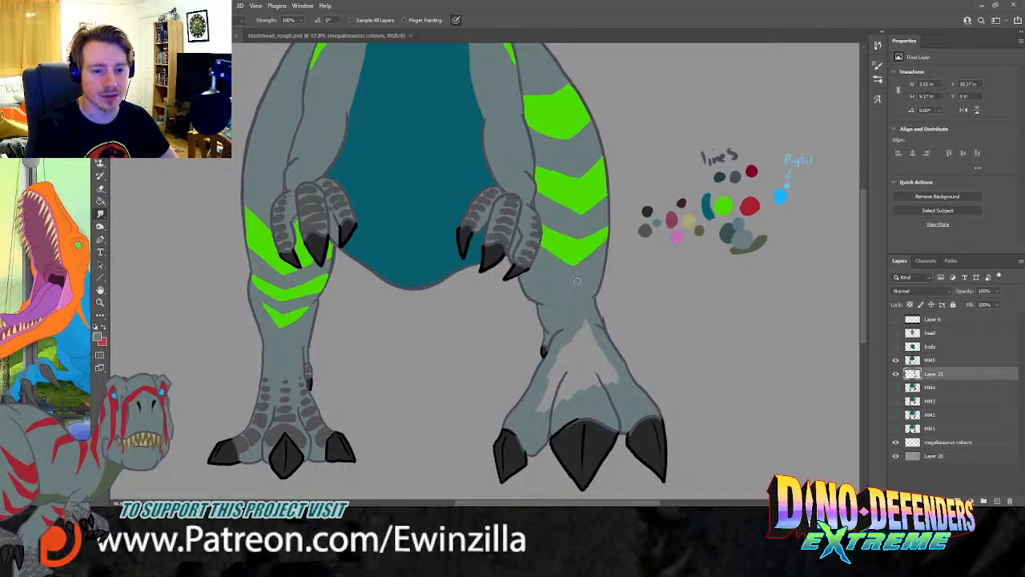
{"action": "mouse_move", "coordinate": [577, 318]}
{"action": "left_mouse_down"}
{"action": "mouse_move", "coordinate": [572, 336]}
{"action": "mouse_move", "coordinate": [591, 340]}
{"action": "mouse_move", "coordinate": [596, 391]}
{"action": "mouse_move", "coordinate": [603, 352]}
{"action": "mouse_move", "coordinate": [614, 373]}
{"action": "left_mouse_up"}
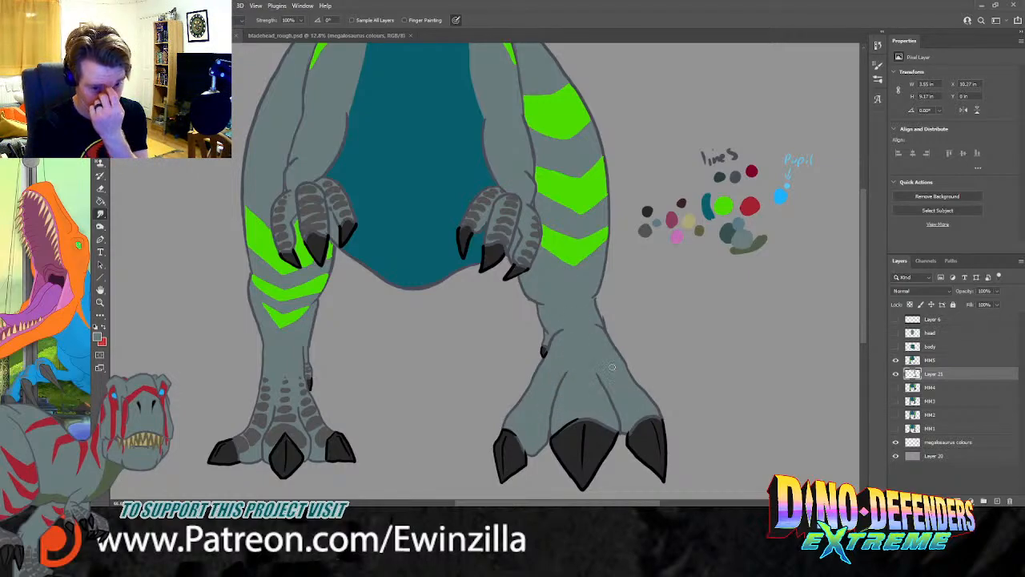
Step: Paint dark grey scale bands across the raised foot's three toes and ankle, using the grey swatch beneath the "lines" label
{"action": "key", "text": "i"}
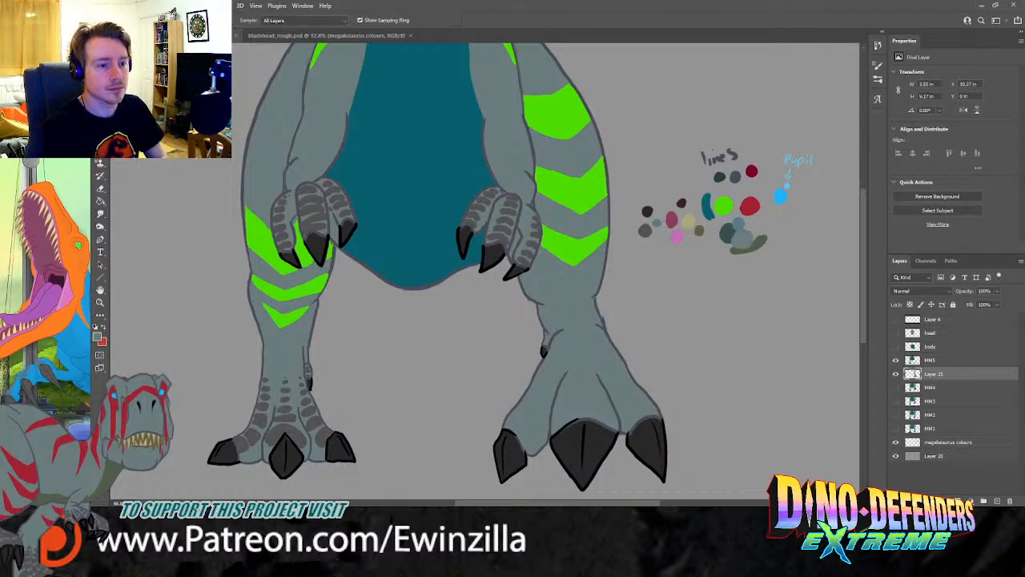
{"action": "left_click", "coordinate": [736, 177]}
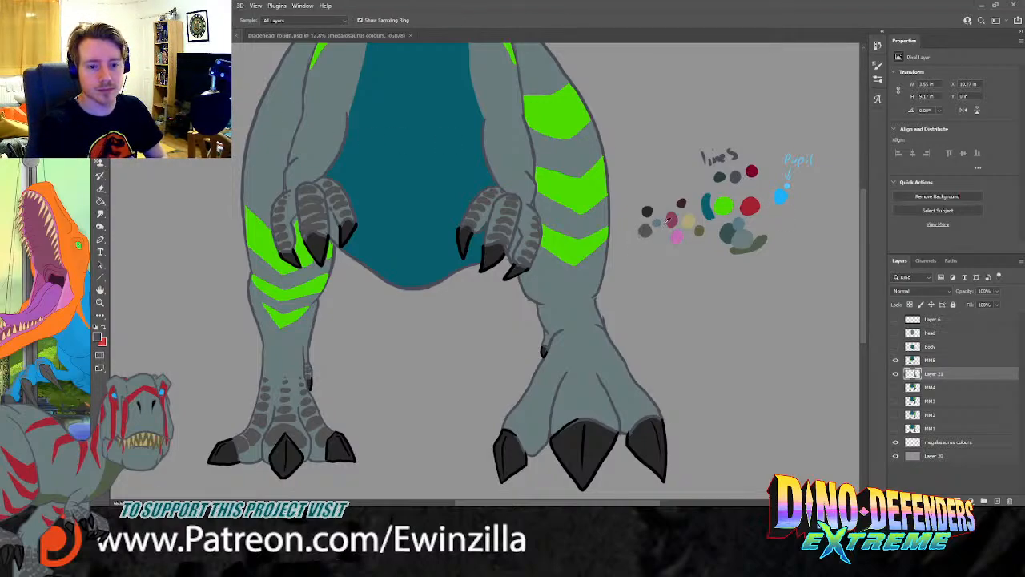
{"action": "key", "text": "b"}
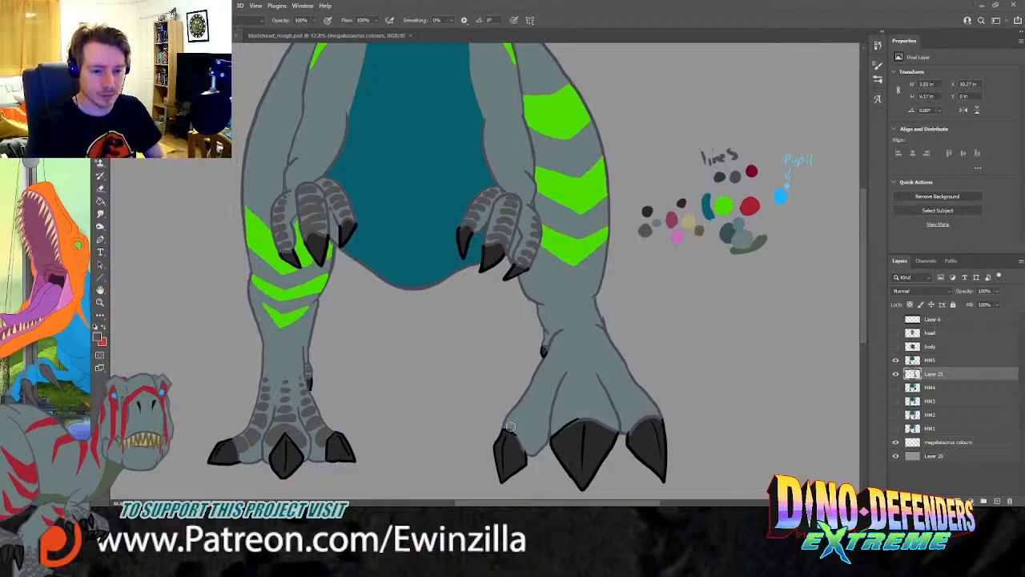
{"action": "mouse_move", "coordinate": [531, 432]}
{"action": "left_mouse_down"}
{"action": "mouse_move", "coordinate": [510, 419]}
{"action": "mouse_move", "coordinate": [525, 432]}
{"action": "mouse_move", "coordinate": [524, 406]}
{"action": "mouse_move", "coordinate": [537, 415]}
{"action": "mouse_move", "coordinate": [540, 398]}
{"action": "mouse_move", "coordinate": [527, 399]}
{"action": "mouse_move", "coordinate": [549, 383]}
{"action": "mouse_move", "coordinate": [537, 381]}
{"action": "mouse_move", "coordinate": [560, 334]}
{"action": "mouse_move", "coordinate": [554, 315]}
{"action": "left_mouse_up"}
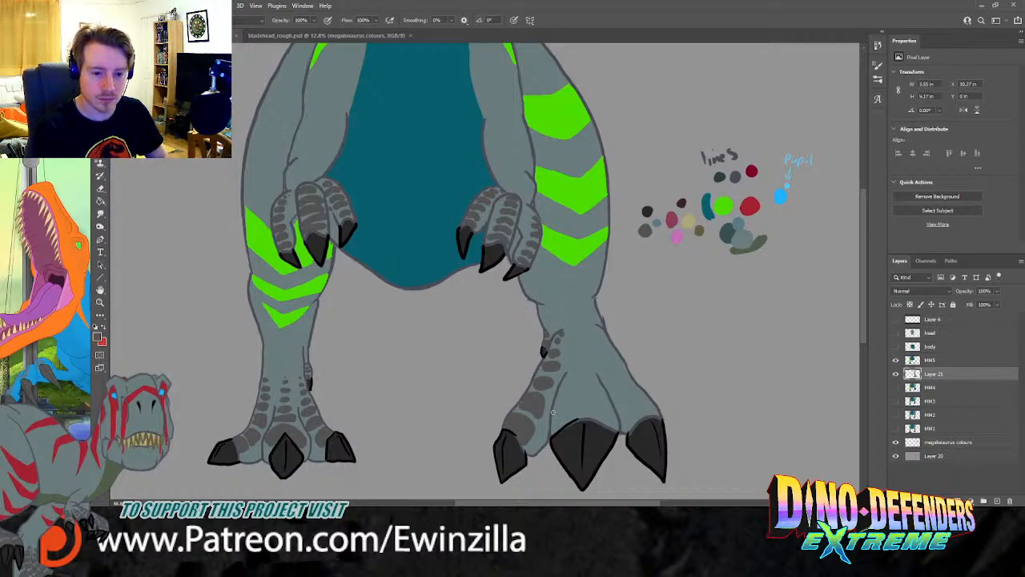
{"action": "mouse_move", "coordinate": [559, 427]}
{"action": "left_mouse_down"}
{"action": "mouse_move", "coordinate": [583, 417]}
{"action": "mouse_move", "coordinate": [614, 424]}
{"action": "mouse_move", "coordinate": [605, 407]}
{"action": "mouse_move", "coordinate": [582, 400]}
{"action": "mouse_move", "coordinate": [555, 415]}
{"action": "mouse_move", "coordinate": [609, 420]}
{"action": "left_mouse_up"}
{"action": "mouse_move", "coordinate": [561, 391]}
{"action": "left_mouse_down"}
{"action": "mouse_move", "coordinate": [595, 386]}
{"action": "mouse_move", "coordinate": [608, 396]}
{"action": "mouse_move", "coordinate": [558, 399]}
{"action": "mouse_move", "coordinate": [594, 386]}
{"action": "mouse_move", "coordinate": [554, 403]}
{"action": "mouse_move", "coordinate": [603, 391]}
{"action": "mouse_move", "coordinate": [565, 390]}
{"action": "mouse_move", "coordinate": [591, 377]}
{"action": "mouse_move", "coordinate": [573, 373]}
{"action": "mouse_move", "coordinate": [586, 359]}
{"action": "mouse_move", "coordinate": [578, 337]}
{"action": "mouse_move", "coordinate": [601, 335]}
{"action": "mouse_move", "coordinate": [609, 366]}
{"action": "left_mouse_up"}
{"action": "mouse_move", "coordinate": [644, 415]}
{"action": "left_mouse_down"}
{"action": "mouse_move", "coordinate": [630, 417]}
{"action": "mouse_move", "coordinate": [660, 415]}
{"action": "mouse_move", "coordinate": [620, 397]}
{"action": "mouse_move", "coordinate": [624, 377]}
{"action": "left_mouse_up"}
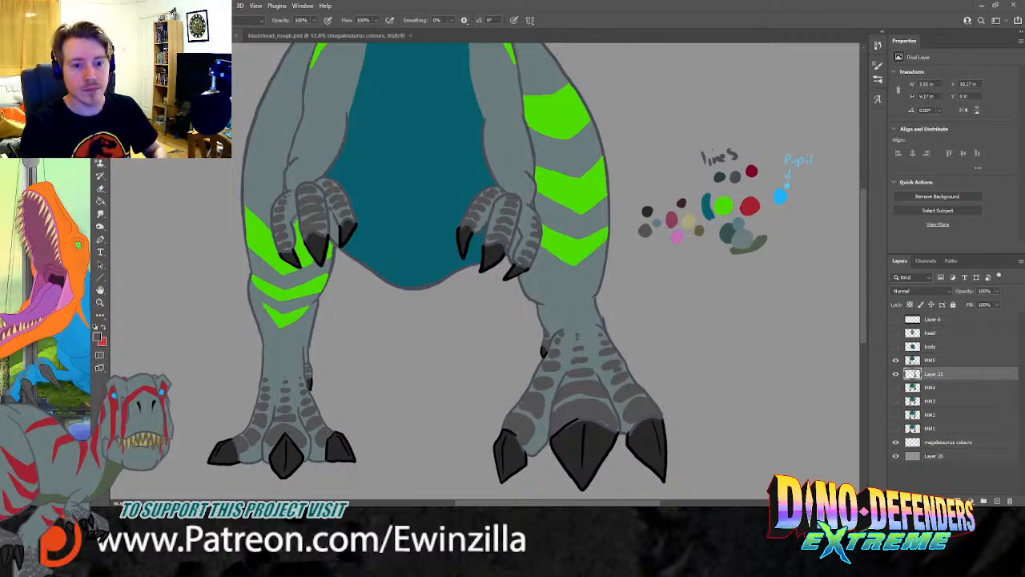
Step: Merge Layer 21 with MM5 and blur the raised lower leg and foot inside a lasso selection
{"action": "left_click", "coordinate": [929, 361], "text": "shift"}
{"action": "key", "text": "ctrl+e"}
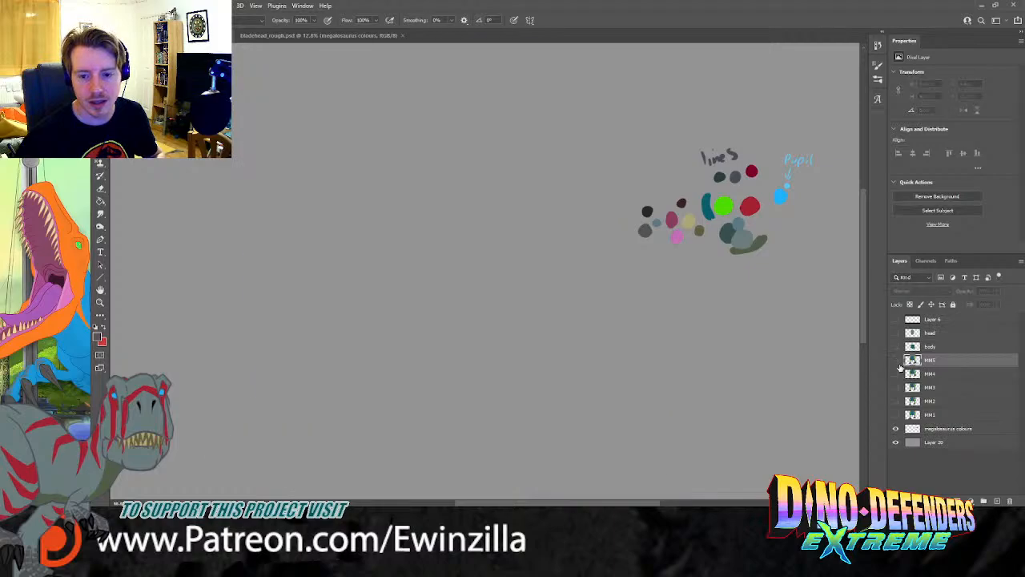
{"action": "key", "text": "l"}
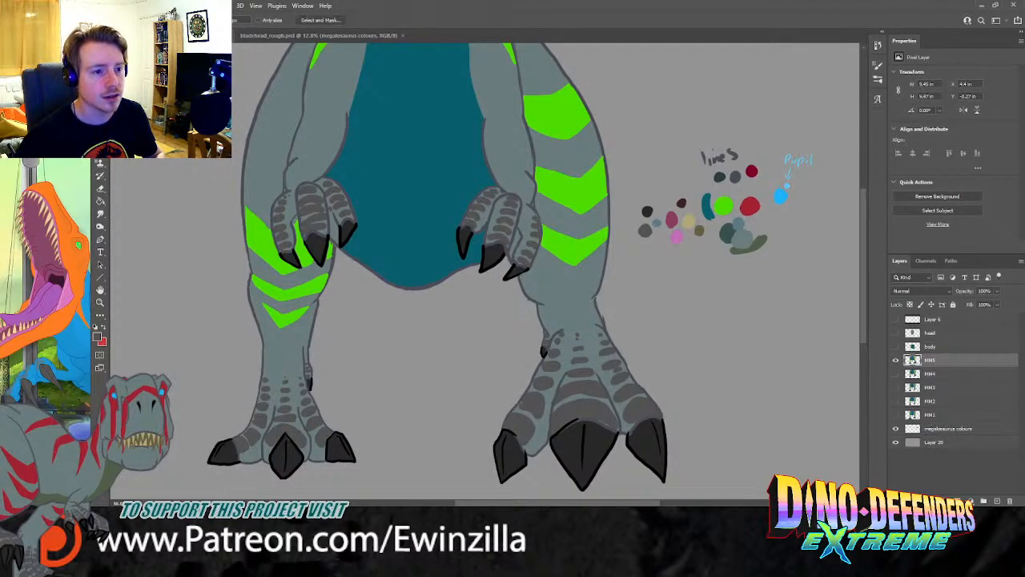
{"action": "mouse_move", "coordinate": [625, 278]}
{"action": "left_mouse_down"}
{"action": "mouse_move", "coordinate": [614, 269]}
{"action": "mouse_move", "coordinate": [529, 282]}
{"action": "mouse_move", "coordinate": [500, 319]}
{"action": "mouse_move", "coordinate": [468, 496]}
{"action": "mouse_move", "coordinate": [758, 389]}
{"action": "left_mouse_up"}
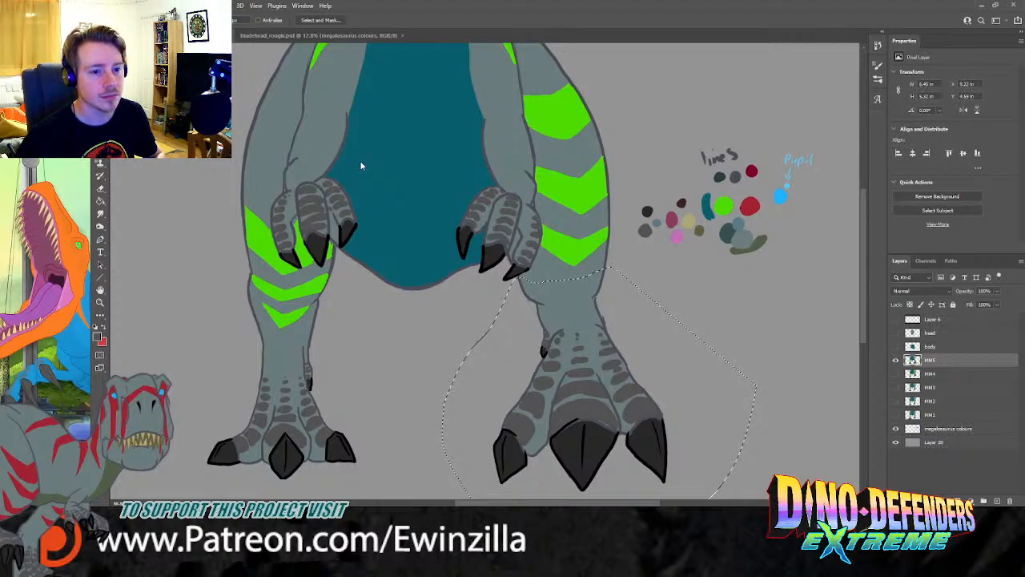
{"action": "left_click", "coordinate": [364, 188]}
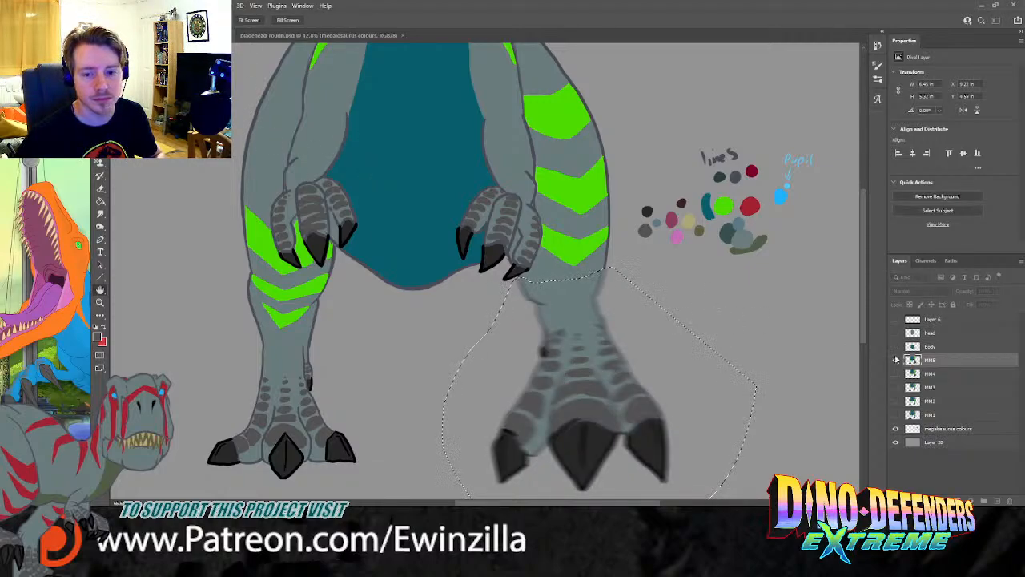
{"action": "left_click_drag", "start_coordinate": [913, 350], "coordinate": [916, 350]}
{"action": "left_click_drag", "start_coordinate": [855, 390], "coordinate": [857, 390]}
{"action": "left_click", "coordinate": [961, 235]}
{"action": "key", "text": "ctrl+d"}
{"action": "left_click", "coordinate": [101, 213]}
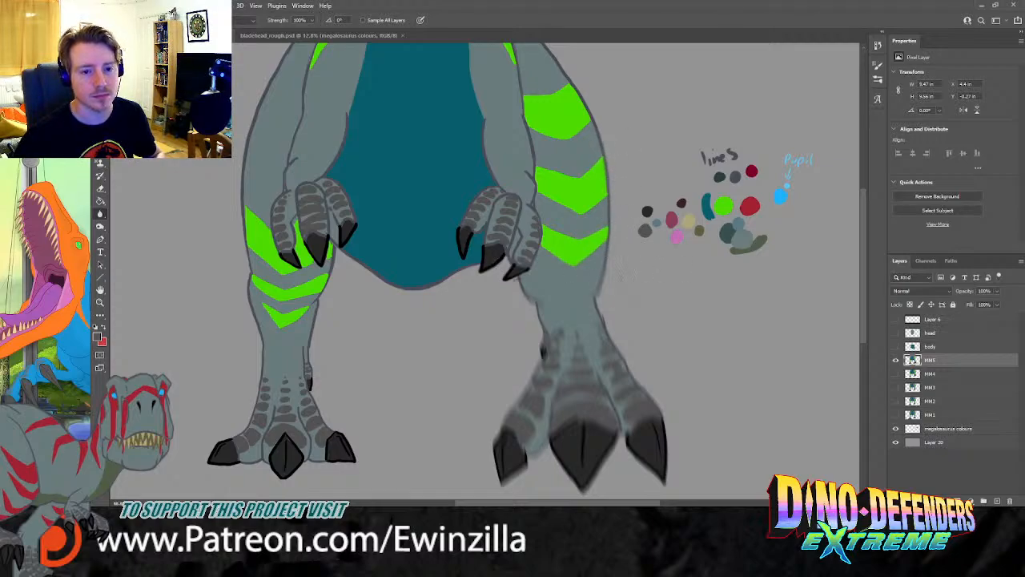
Step: Show only the MM1 pose and erase the small stray line beside its legs
{"action": "left_click", "coordinate": [897, 360]}
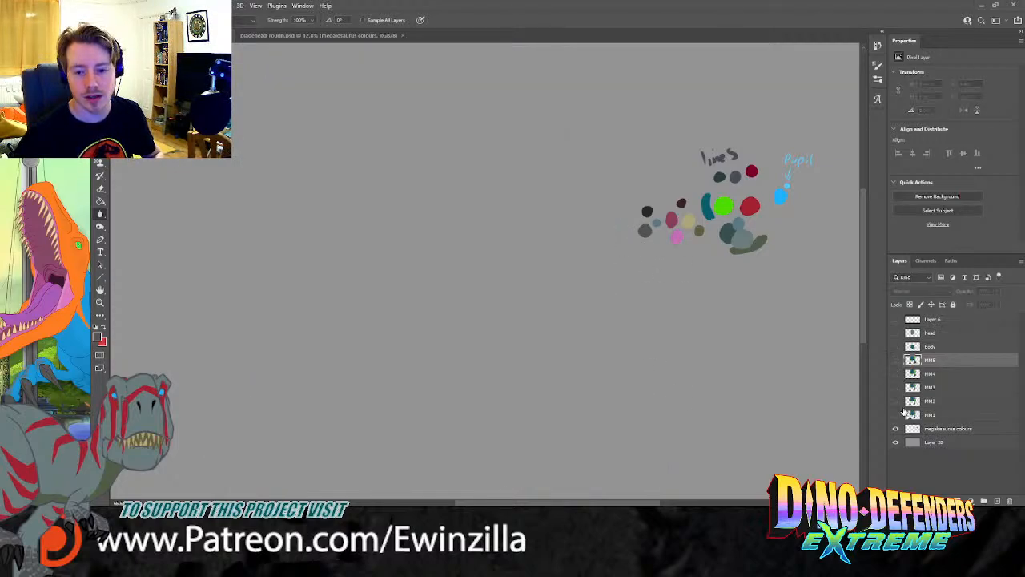
{"action": "left_click", "coordinate": [896, 414]}
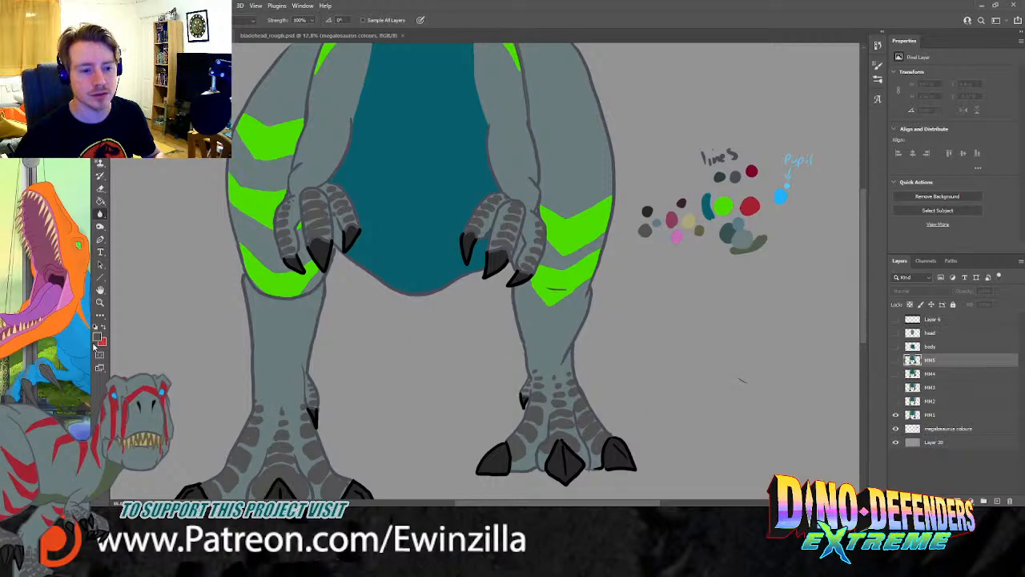
{"action": "left_click", "coordinate": [100, 302]}
{"action": "left_click", "coordinate": [390, 23]}
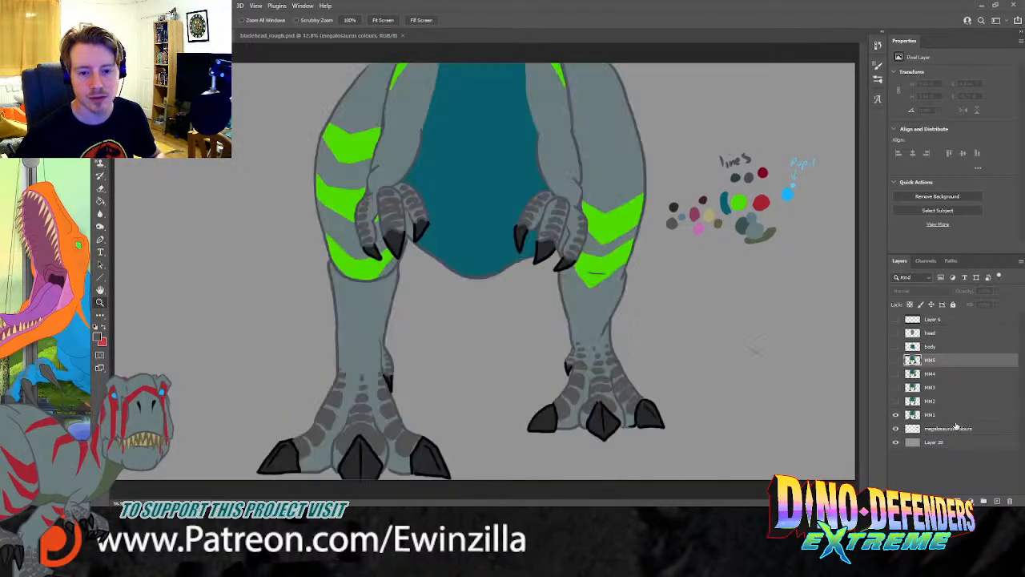
{"action": "left_click", "coordinate": [100, 187]}
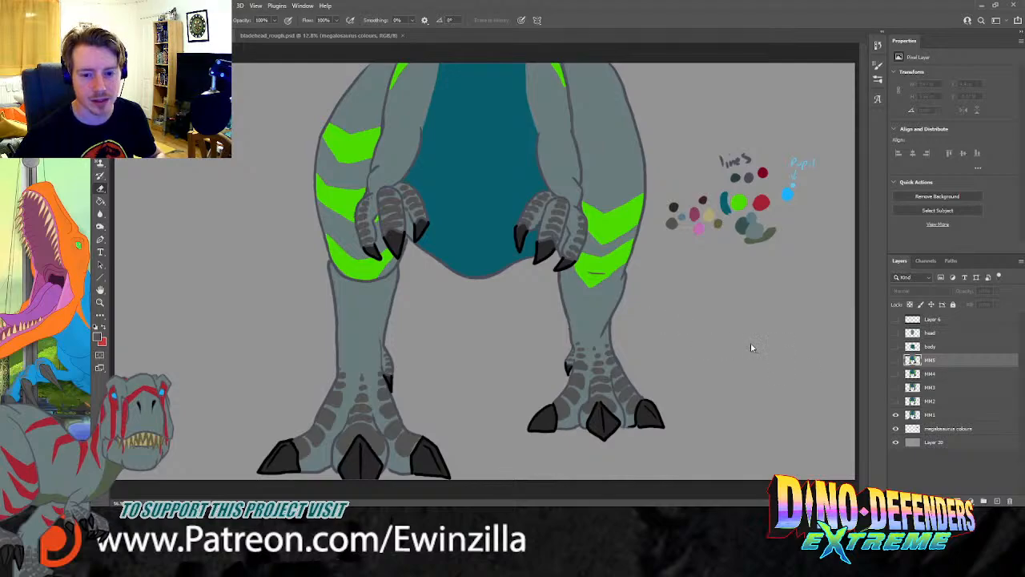
{"action": "left_click", "coordinate": [944, 414]}
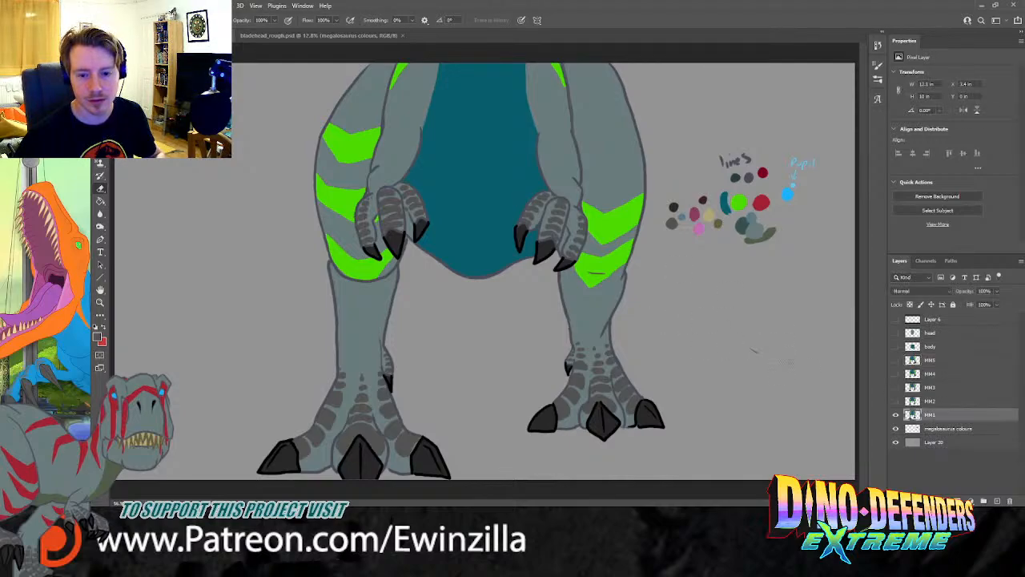
Step: Preview the walk sequence by revealing MM2 to MM5 over MM1 and hiding the poses in order, ending with only MM1 visible
{"action": "left_click", "coordinate": [896, 402]}
{"action": "left_click", "coordinate": [896, 402]}
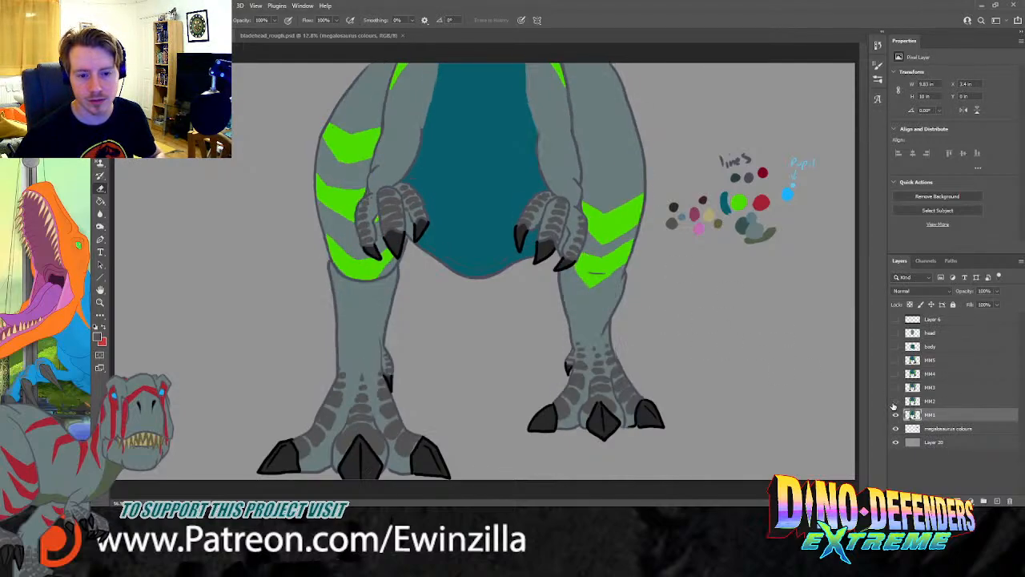
{"action": "left_click", "coordinate": [896, 401]}
{"action": "left_click", "coordinate": [897, 389]}
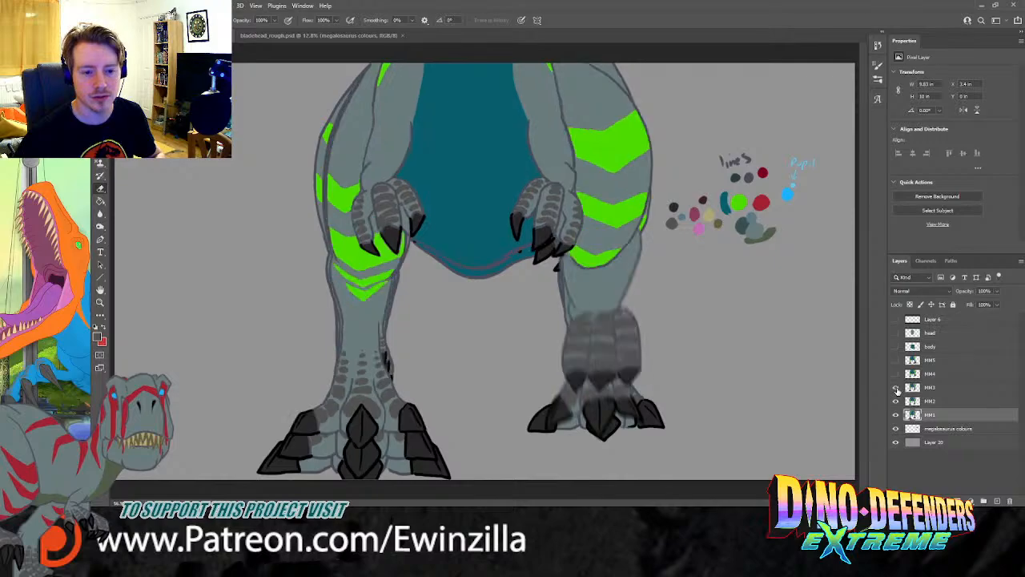
{"action": "left_click", "coordinate": [895, 374]}
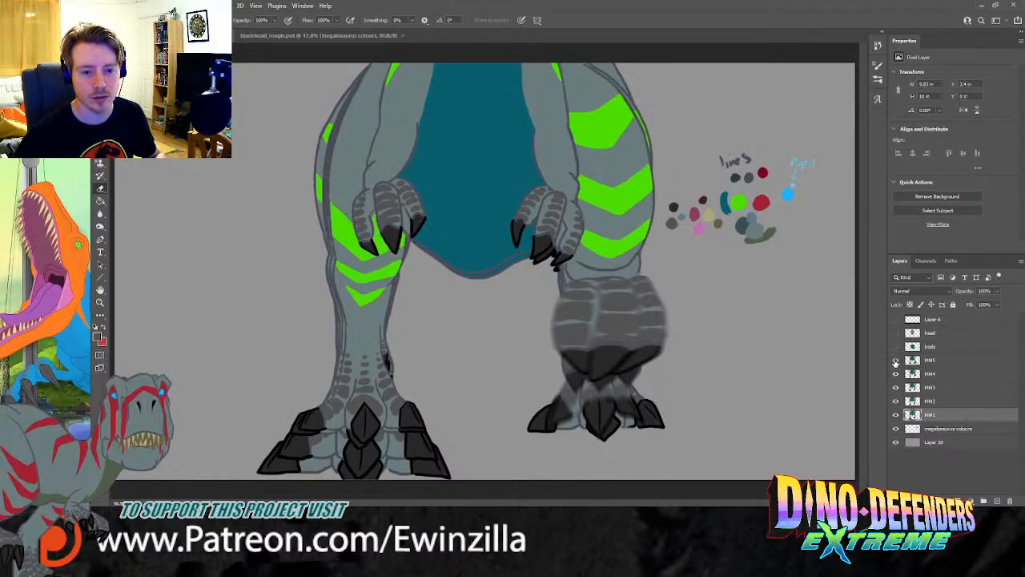
{"action": "left_click", "coordinate": [895, 361]}
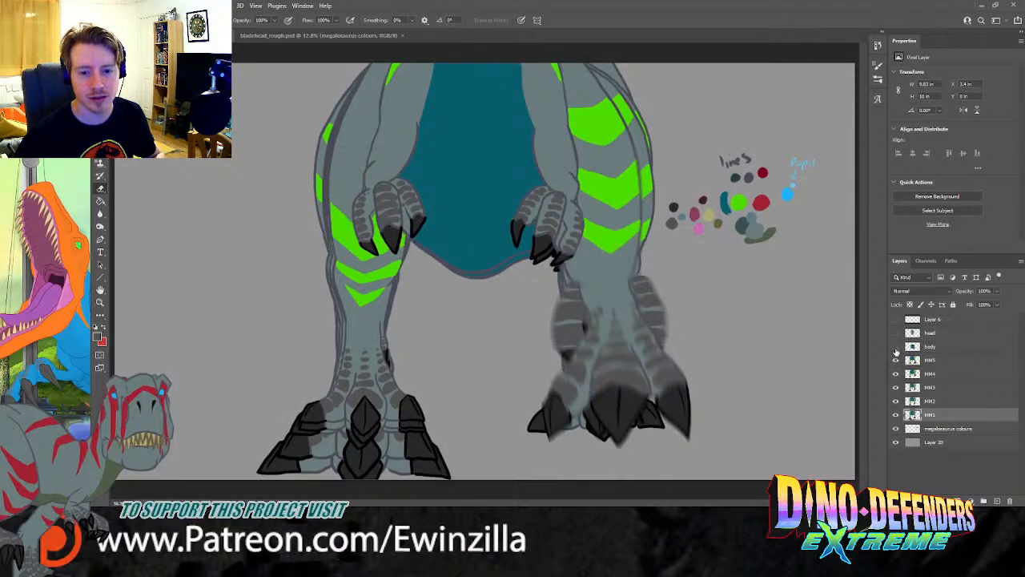
{"action": "left_click", "coordinate": [897, 415]}
{"action": "left_click", "coordinate": [897, 415]}
{"action": "left_click", "coordinate": [896, 415]}
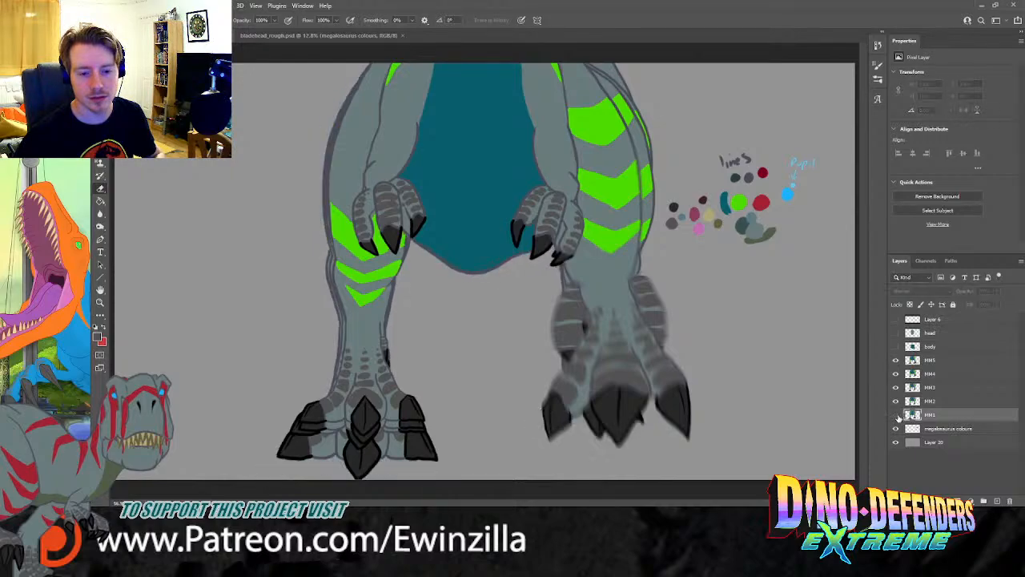
{"action": "left_click", "coordinate": [897, 400]}
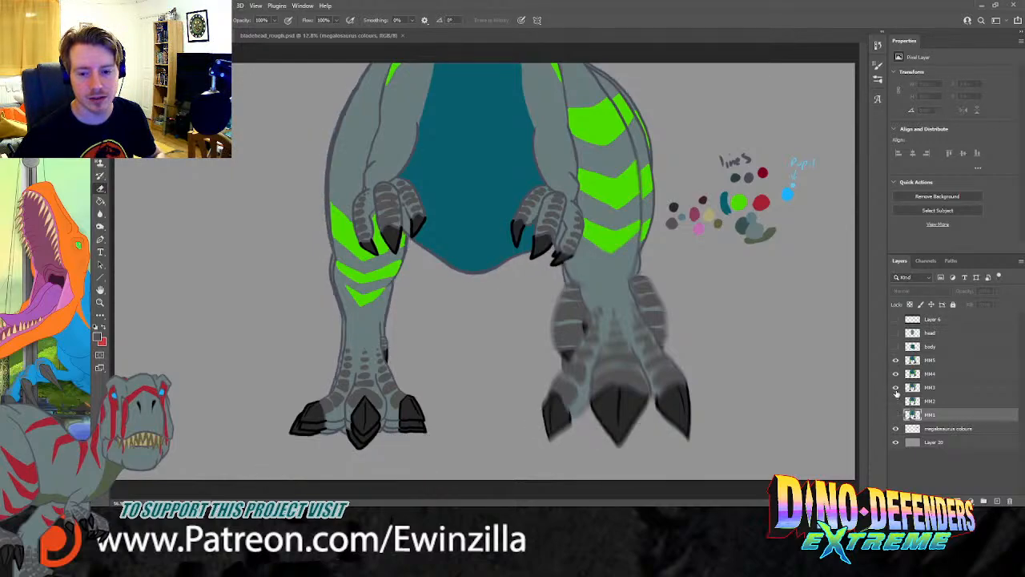
{"action": "left_click", "coordinate": [897, 387]}
{"action": "left_click", "coordinate": [897, 373]}
{"action": "left_click", "coordinate": [896, 360]}
{"action": "left_click", "coordinate": [897, 414]}
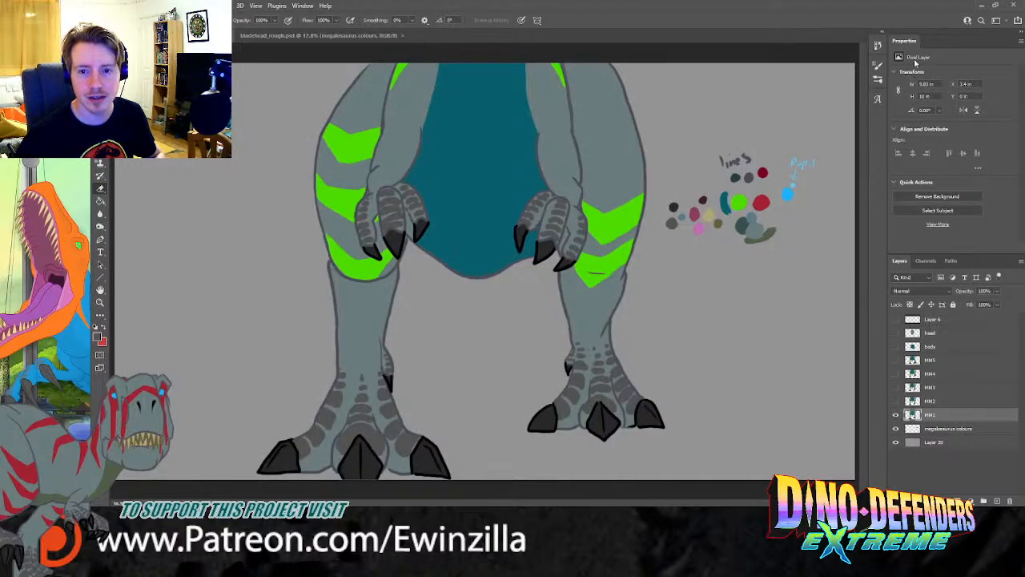
Step: Save the document and duplicate MM1 as MM7 directly above MM5
{"action": "key", "text": "ctrl+s"}
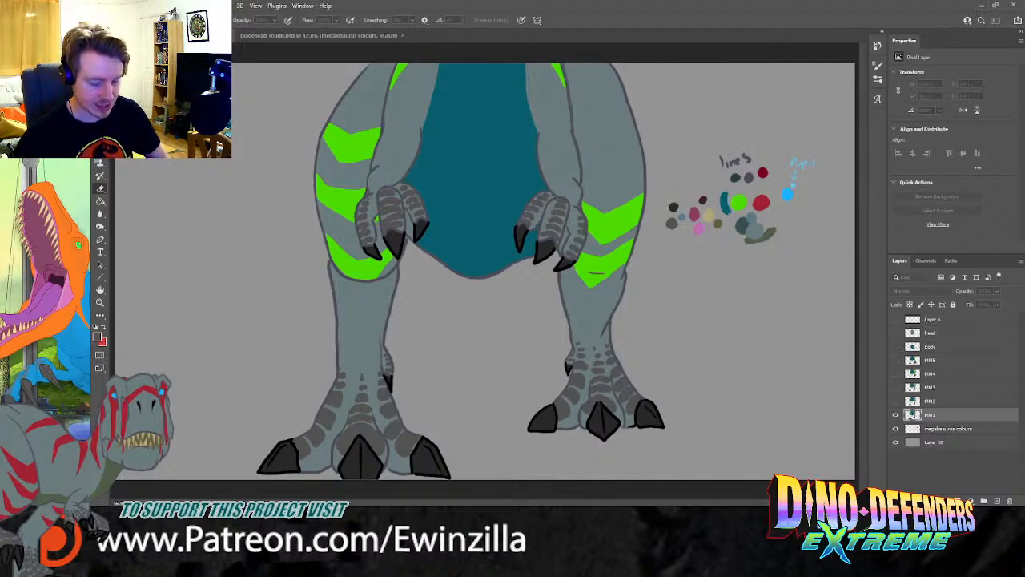
{"action": "left_click_drag", "start_coordinate": [921, 415], "coordinate": [921, 360]}
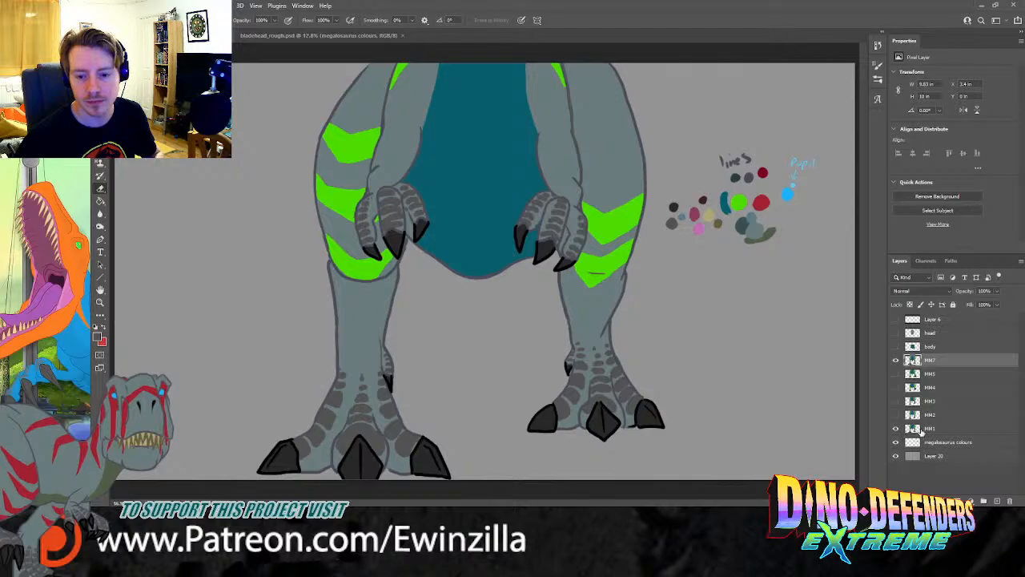
Step: Show MM5 beneath MM7, mirror MM7 horizontally, and stretch, slightly tilt and reposition it so its larger foot covers MM5's blurred foot
{"action": "left_click", "coordinate": [897, 374]}
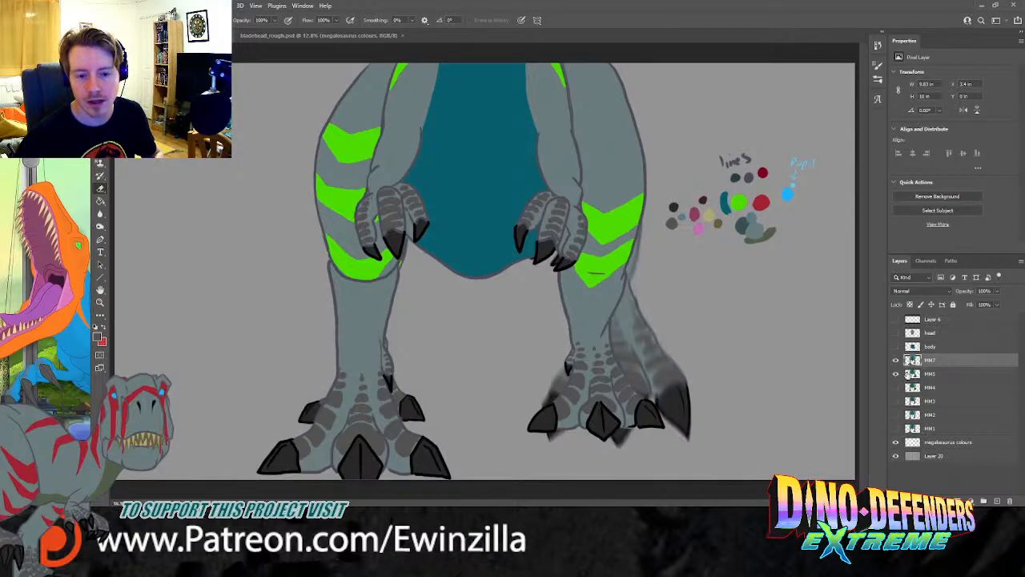
{"action": "key", "text": "v"}
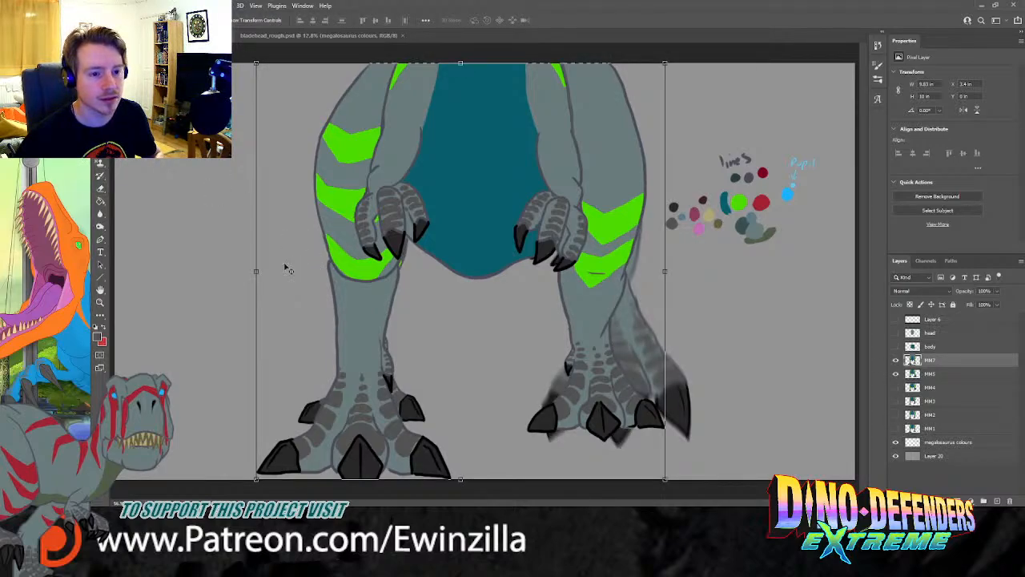
{"action": "mouse_move", "coordinate": [255, 271]}
{"action": "left_mouse_down"}
{"action": "mouse_move", "coordinate": [623, 272]}
{"action": "mouse_move", "coordinate": [423, 287]}
{"action": "mouse_move", "coordinate": [255, 273]}
{"action": "left_mouse_up"}
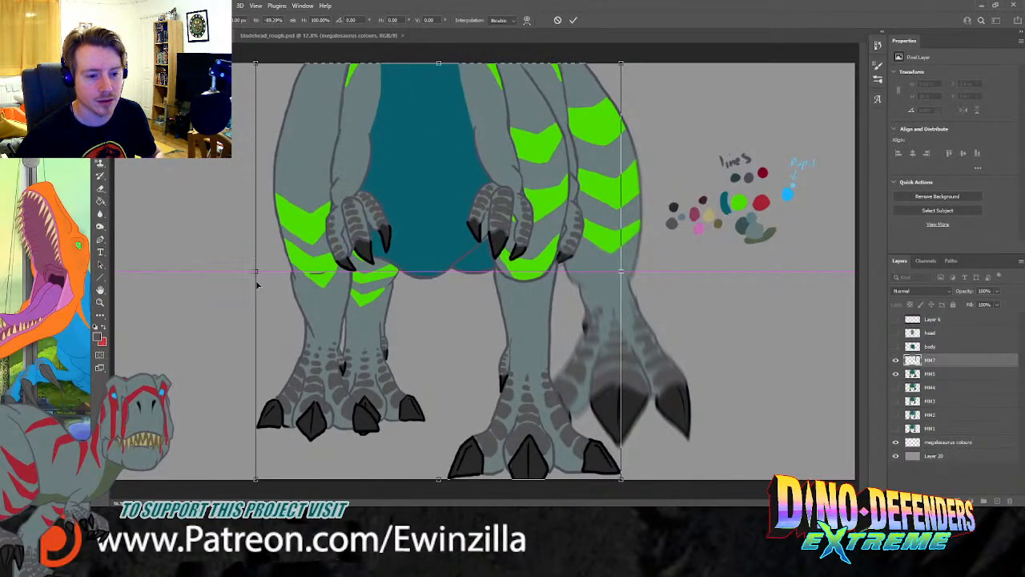
{"action": "left_click_drag", "start_coordinate": [623, 272], "coordinate": [688, 274]}
{"action": "left_click_drag", "start_coordinate": [587, 305], "coordinate": [629, 300]}
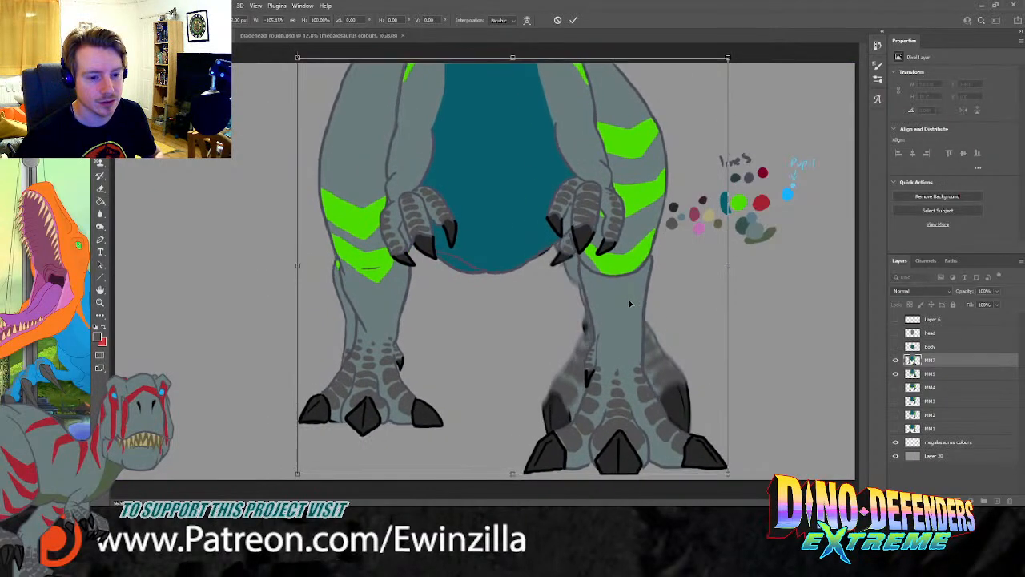
{"action": "left_click_drag", "start_coordinate": [772, 297], "coordinate": [771, 292]}
{"action": "left_click_drag", "start_coordinate": [714, 316], "coordinate": [710, 308]}
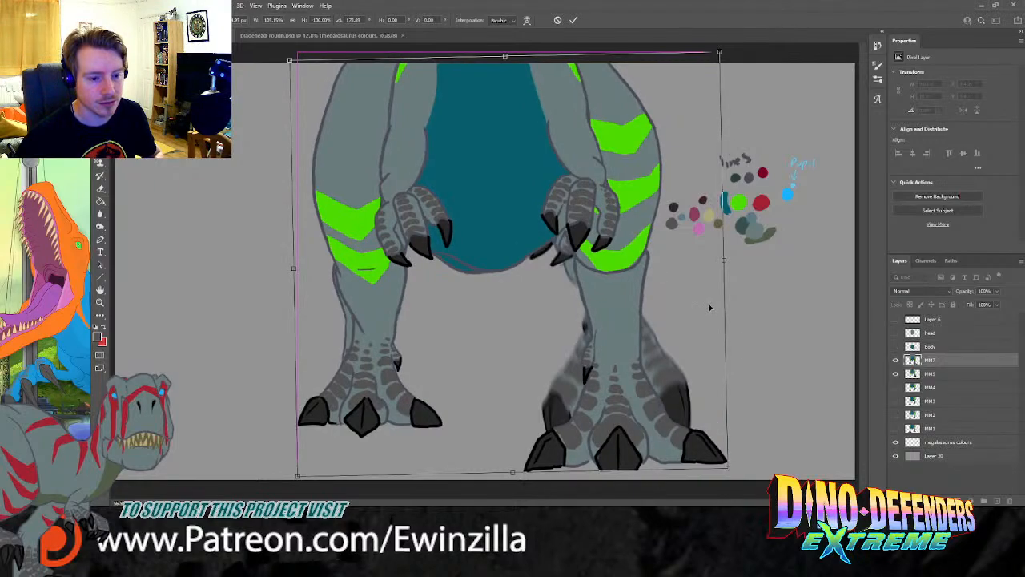
{"action": "left_click_drag", "start_coordinate": [719, 267], "coordinate": [711, 268]}
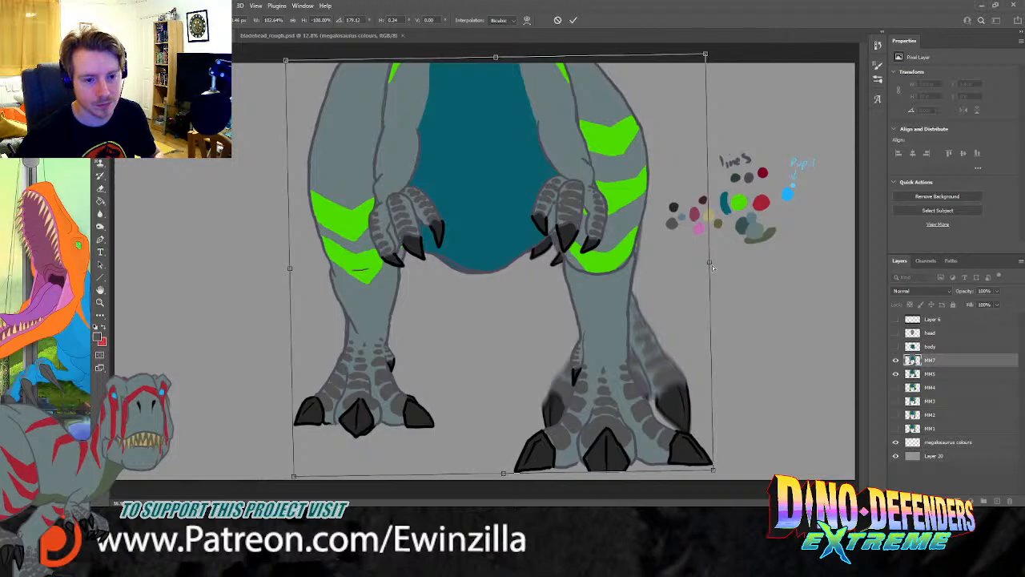
{"action": "key", "text": "Return"}
Step: Toggle MM7's visibility repeatedly to compare its mirrored pose with MM5
{"action": "left_click", "coordinate": [895, 361]}
{"action": "left_click", "coordinate": [895, 360]}
{"action": "left_click", "coordinate": [894, 361]}
{"action": "left_click", "coordinate": [895, 361]}
{"action": "left_click", "coordinate": [895, 361]}
{"action": "left_click", "coordinate": [895, 361]}
{"action": "left_click", "coordinate": [895, 361]}
{"action": "left_click", "coordinate": [895, 360]}
{"action": "left_click", "coordinate": [895, 360]}
{"action": "left_click", "coordinate": [895, 361]}
{"action": "left_click", "coordinate": [895, 360]}
{"action": "left_click", "coordinate": [895, 361]}
{"action": "left_click", "coordinate": [895, 362]}
{"action": "left_click", "coordinate": [895, 362]}
{"action": "left_click", "coordinate": [895, 361]}
{"action": "left_click", "coordinate": [895, 362]}
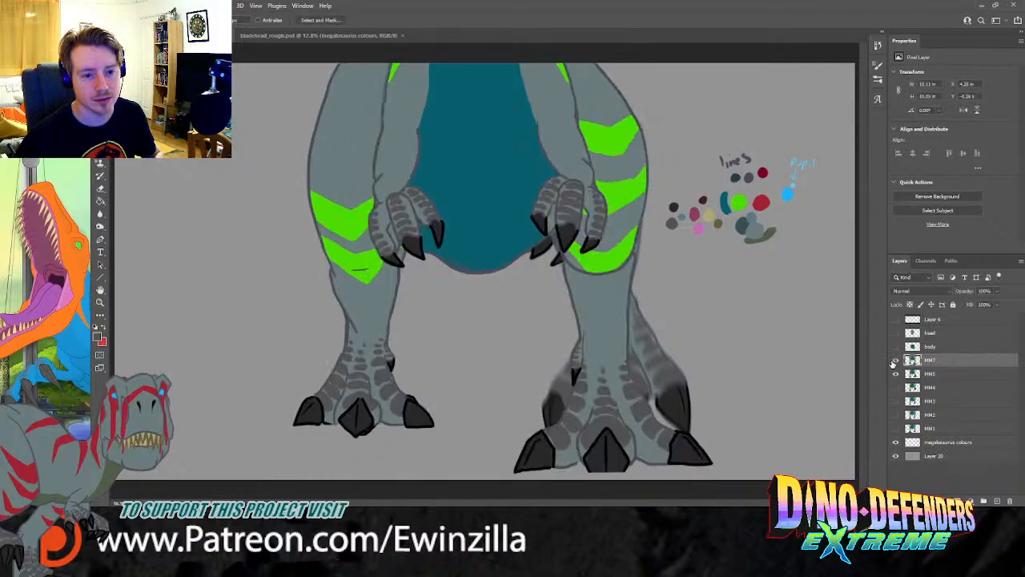
Step: Play MM4, MM5 and MM7 in sequence by toggling their visibility, ending with only MM7 of the poses visible
{"action": "left_click", "coordinate": [894, 361]}
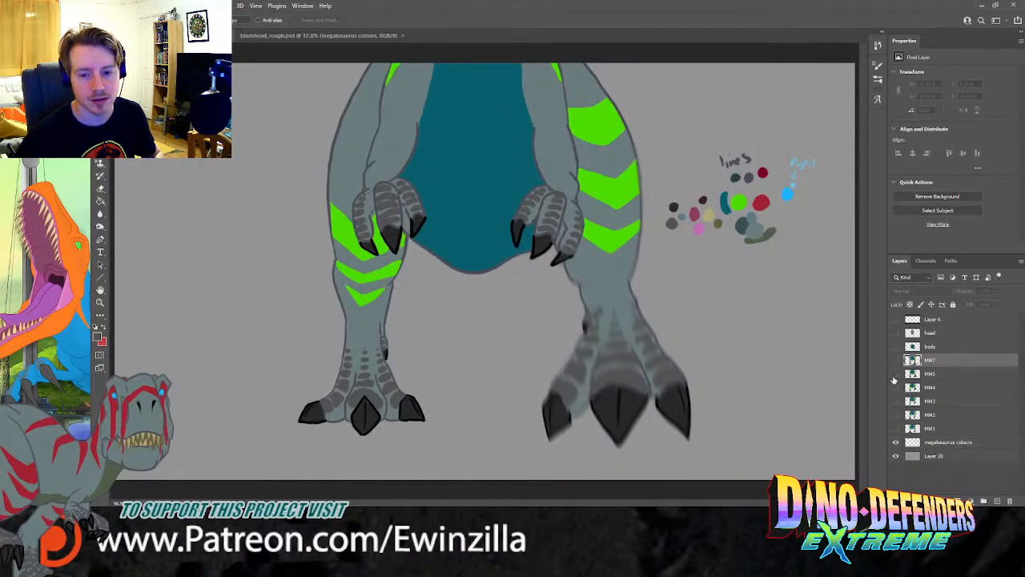
{"action": "left_click", "coordinate": [896, 374]}
{"action": "left_click", "coordinate": [896, 388]}
{"action": "left_click", "coordinate": [895, 373]}
{"action": "left_click", "coordinate": [895, 361]}
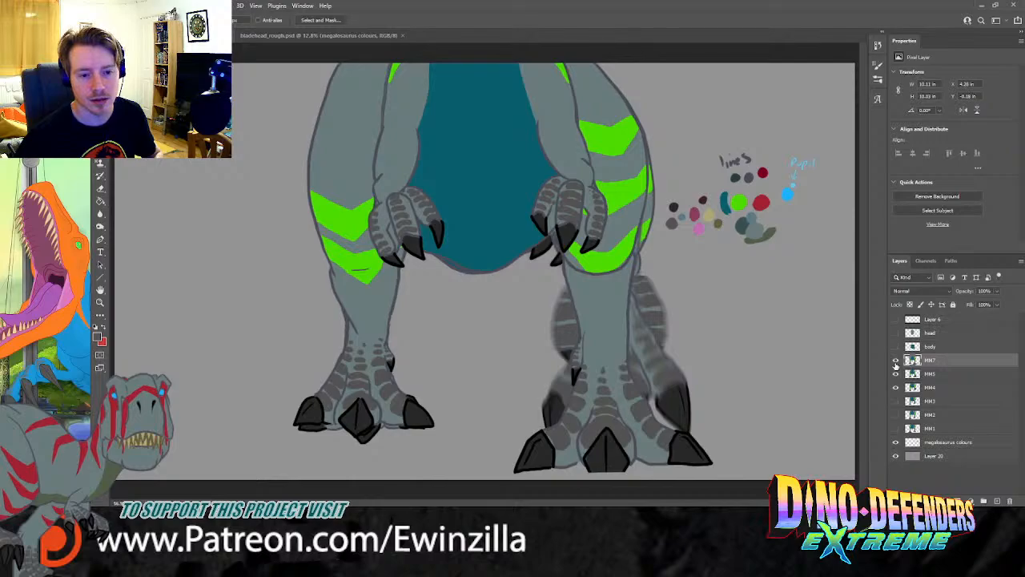
{"action": "left_click", "coordinate": [896, 361]}
{"action": "left_click", "coordinate": [896, 361]}
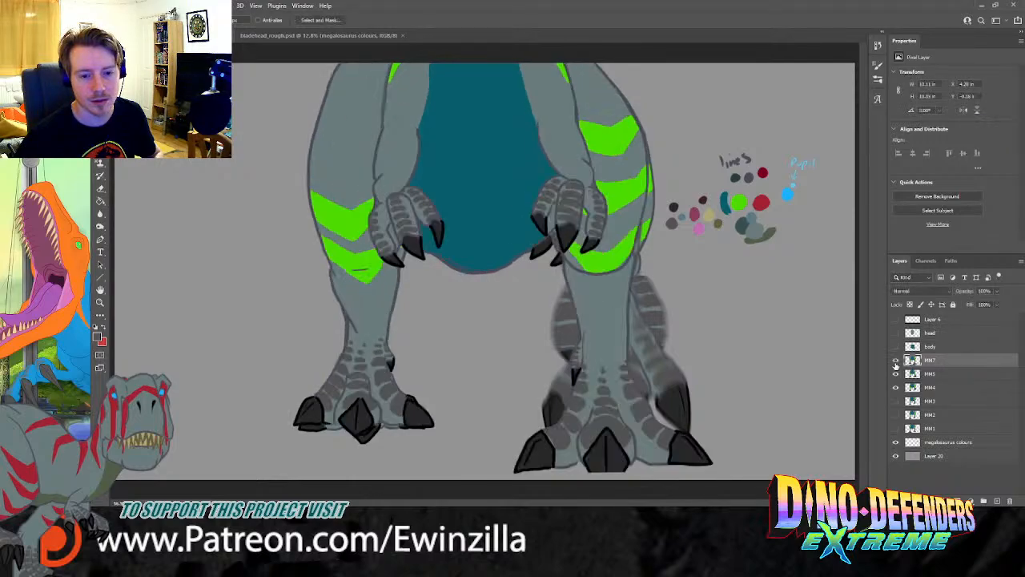
{"action": "left_click", "coordinate": [895, 373]}
{"action": "left_click", "coordinate": [896, 386]}
Step: Rename the MM7 layer as MM6 and smudge the tip of its larger foot's middle claw down to the canvas edge
{"action": "double_click", "coordinate": [930, 361]}
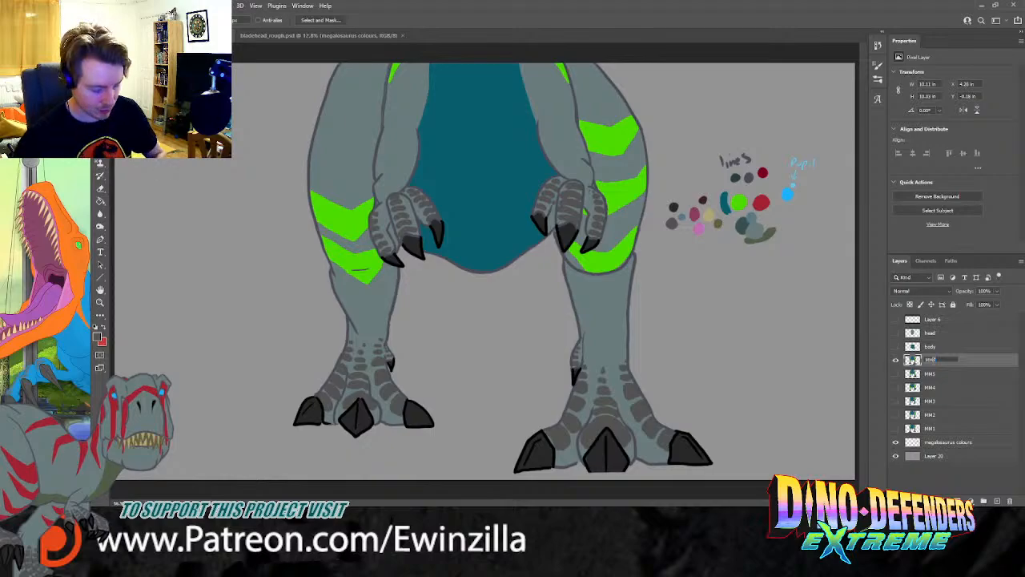
{"action": "left_click", "coordinate": [979, 366]}
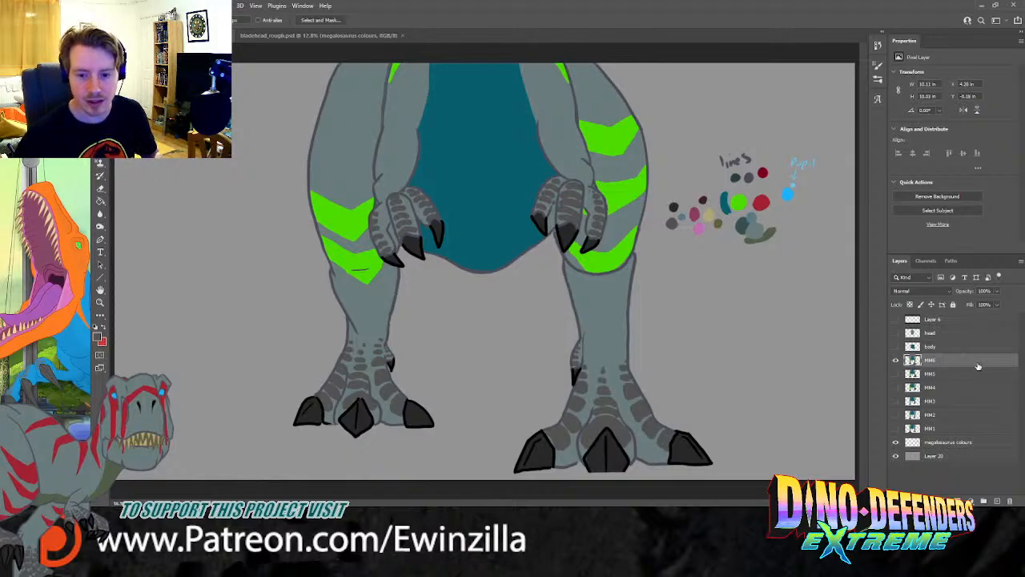
{"action": "left_click", "coordinate": [101, 214]}
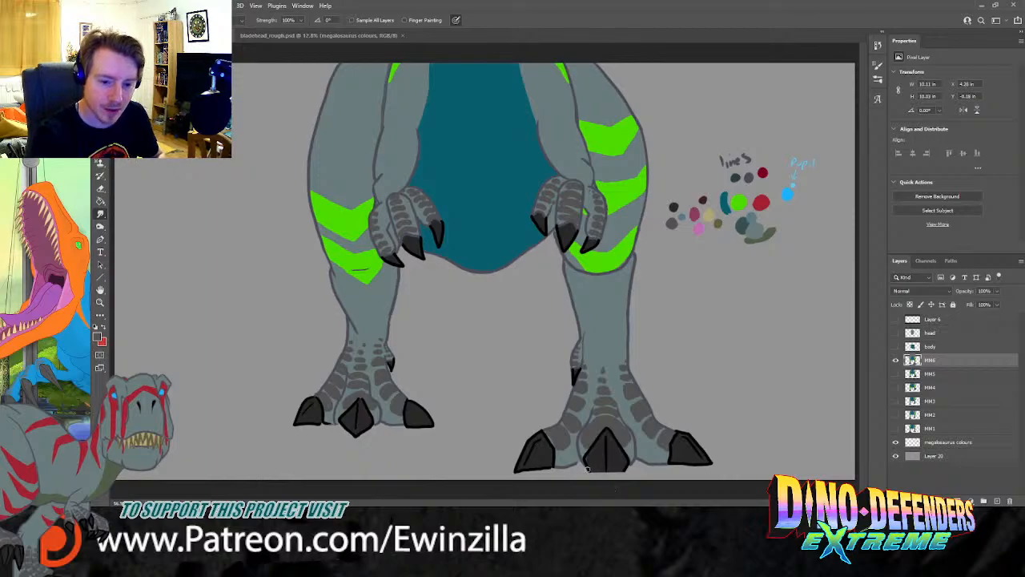
{"action": "mouse_move", "coordinate": [589, 462]}
{"action": "left_mouse_down"}
{"action": "mouse_move", "coordinate": [619, 458]}
{"action": "mouse_move", "coordinate": [616, 485]}
{"action": "left_mouse_up"}
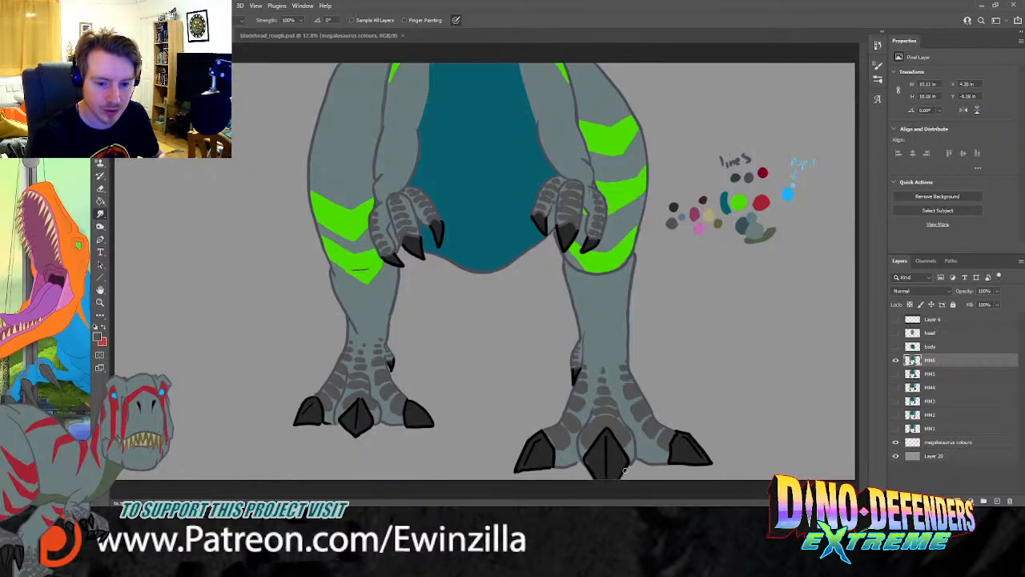
Step: Duplicate MM2 as MM7 directly above MM6, hide the original MM2 and show MM6 beneath the copy
{"action": "left_click", "coordinate": [897, 364]}
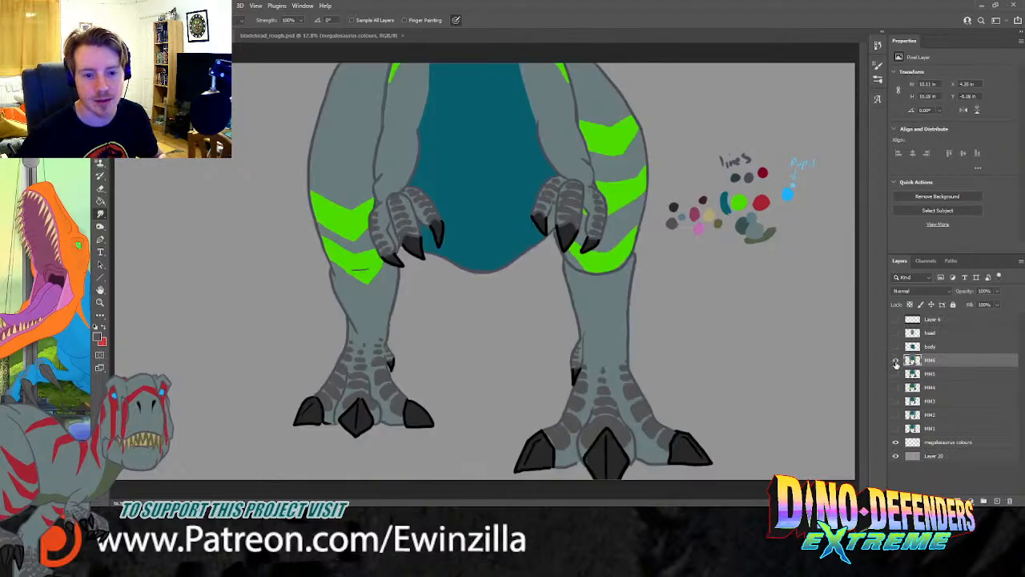
{"action": "left_click", "coordinate": [897, 415]}
{"action": "left_click", "coordinate": [895, 362]}
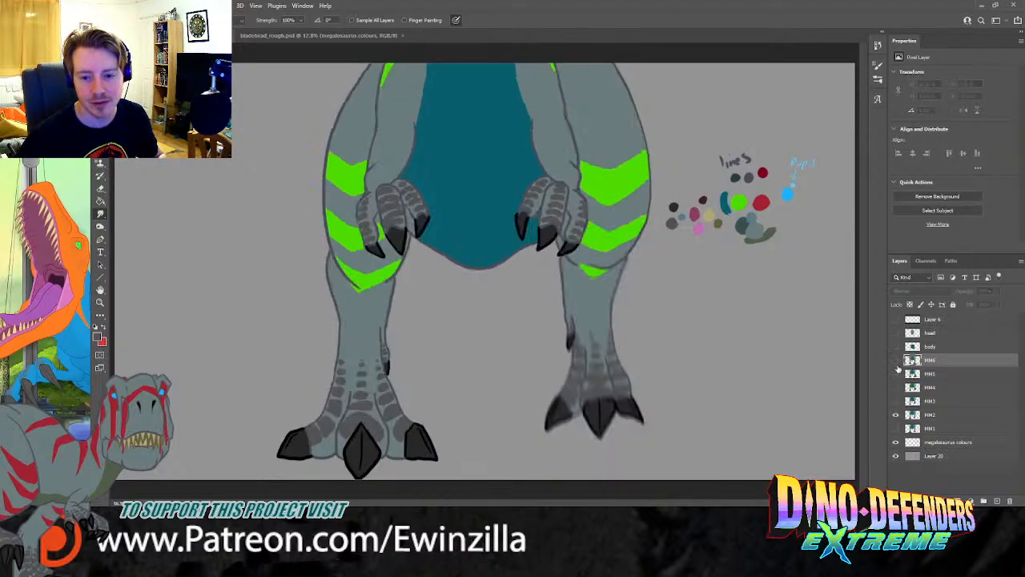
{"action": "left_click", "coordinate": [930, 418]}
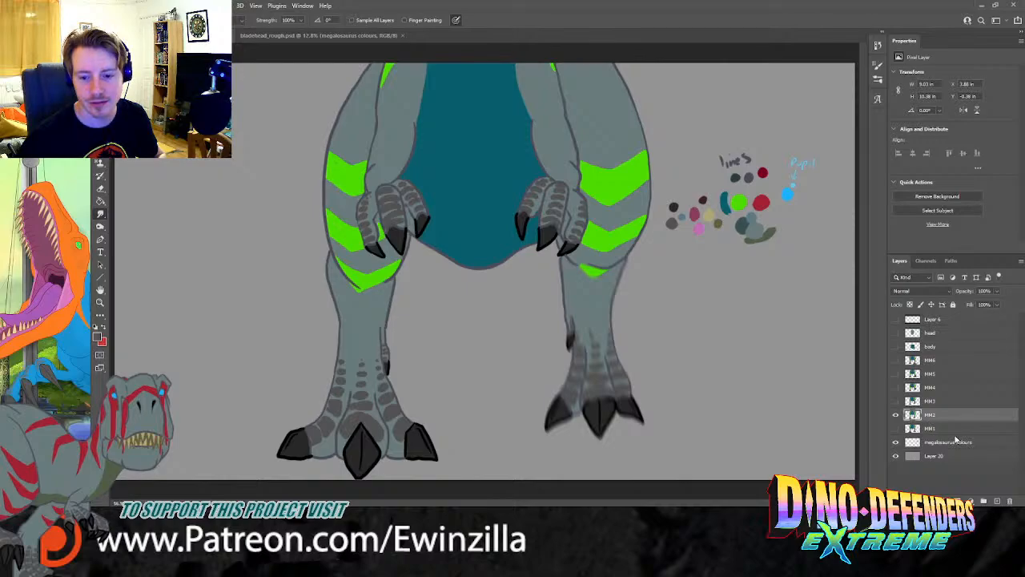
{"action": "key", "text": "ctrl+s"}
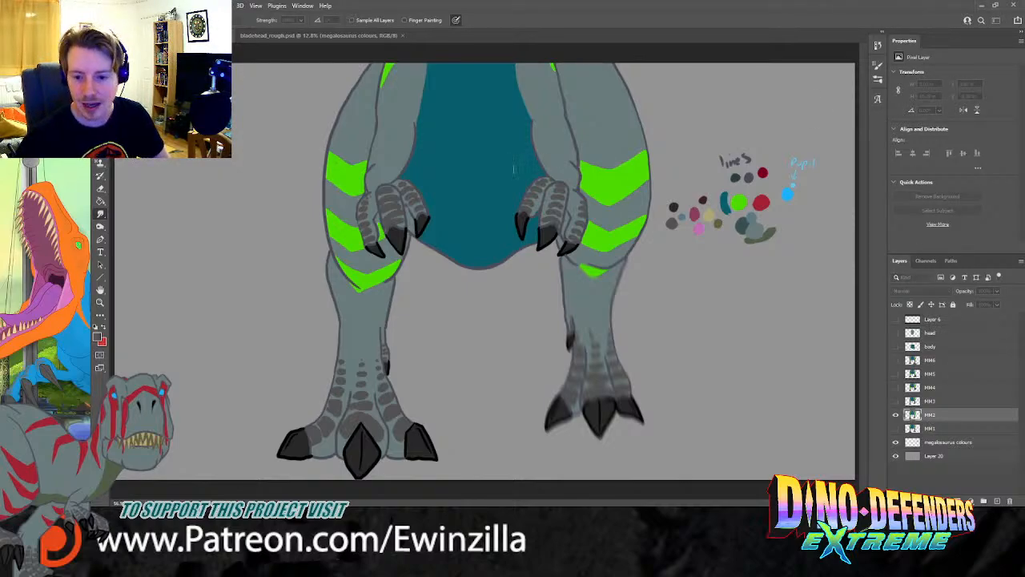
{"action": "left_click_drag", "start_coordinate": [936, 416], "coordinate": [916, 362]}
{"action": "left_click", "coordinate": [896, 429]}
{"action": "left_click", "coordinate": [896, 373]}
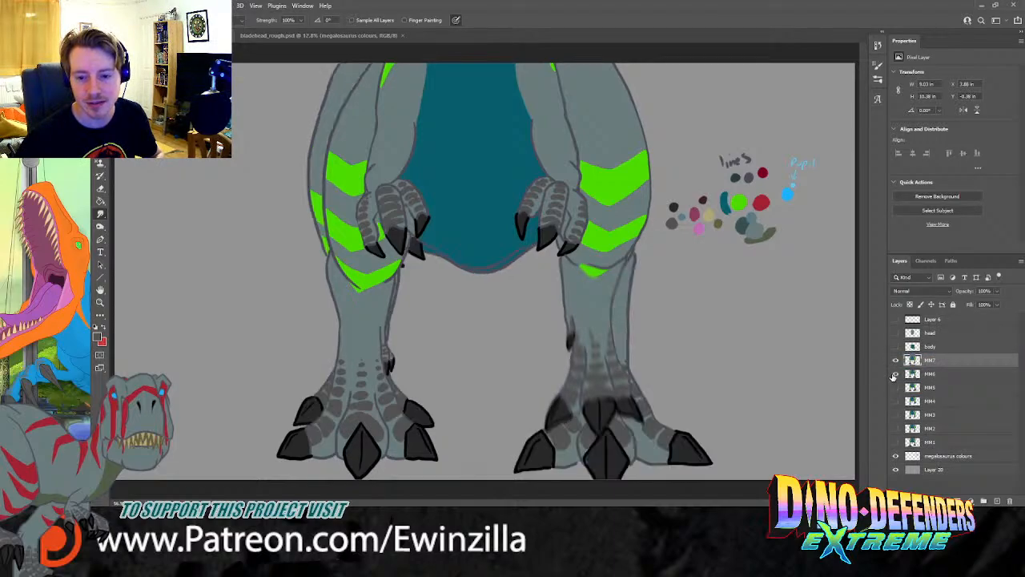
Step: Lower MM7's opacity to about 60%, mirror it horizontally and stretch and shift it to line up with MM6's body and larger foot
{"action": "left_click_drag", "start_coordinate": [999, 293], "coordinate": [985, 306]}
{"action": "key", "text": "v"}
{"action": "mouse_move", "coordinate": [277, 263]}
{"action": "left_mouse_down"}
{"action": "mouse_move", "coordinate": [628, 264]}
{"action": "mouse_move", "coordinate": [293, 264]}
{"action": "left_mouse_up"}
{"action": "left_click_drag", "start_coordinate": [626, 263], "coordinate": [706, 267]}
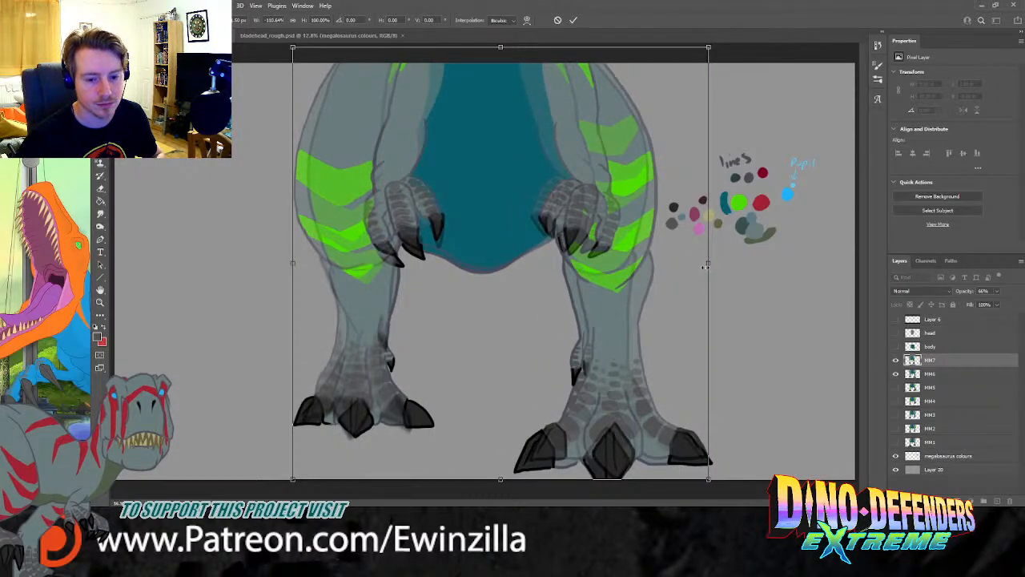
{"action": "left_click_drag", "start_coordinate": [668, 296], "coordinate": [662, 296]}
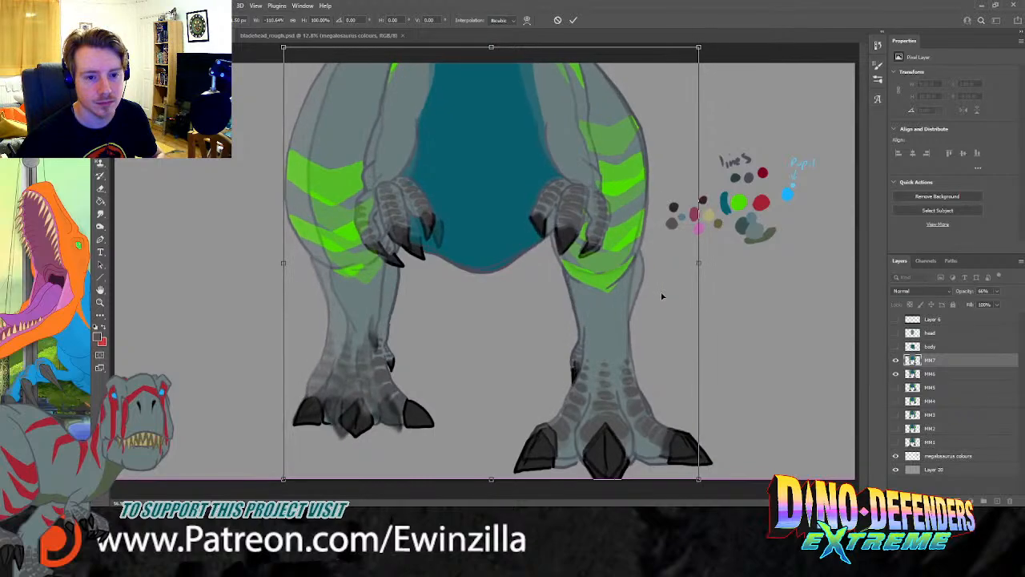
{"action": "key", "text": "Return"}
Step: Toggle the semi-transparent MM7 over MM6 to check how the two poses align
{"action": "left_click", "coordinate": [895, 360]}
{"action": "left_click", "coordinate": [895, 361]}
{"action": "left_click", "coordinate": [896, 360]}
{"action": "left_click", "coordinate": [896, 361]}
{"action": "left_click", "coordinate": [896, 360]}
{"action": "left_click", "coordinate": [896, 361]}
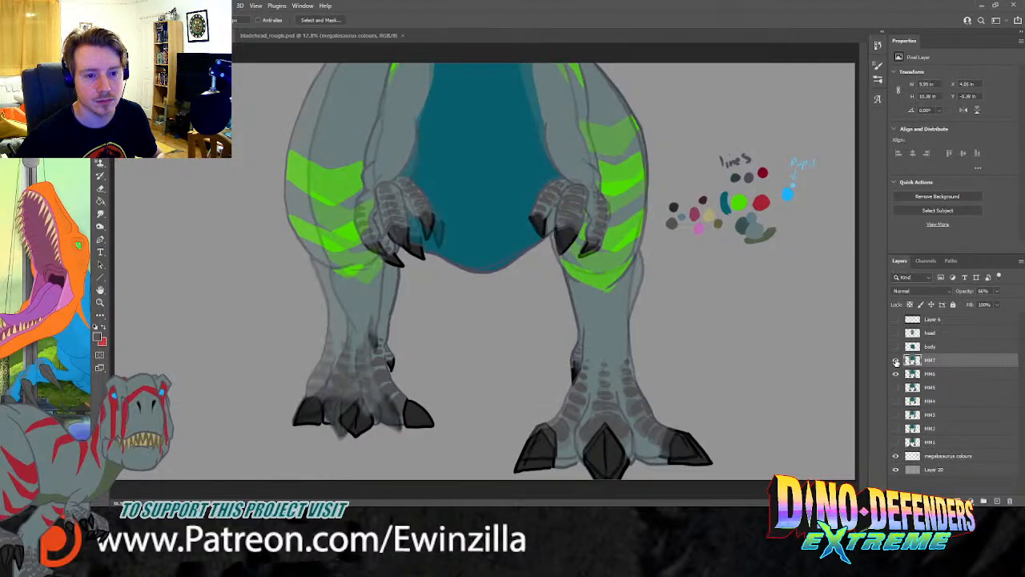
Step: Narrow MM7 to about 96% width to bring its blurred foot over MM6's smaller foot, and compare the two poses
{"action": "key", "text": "ctrl+t"}
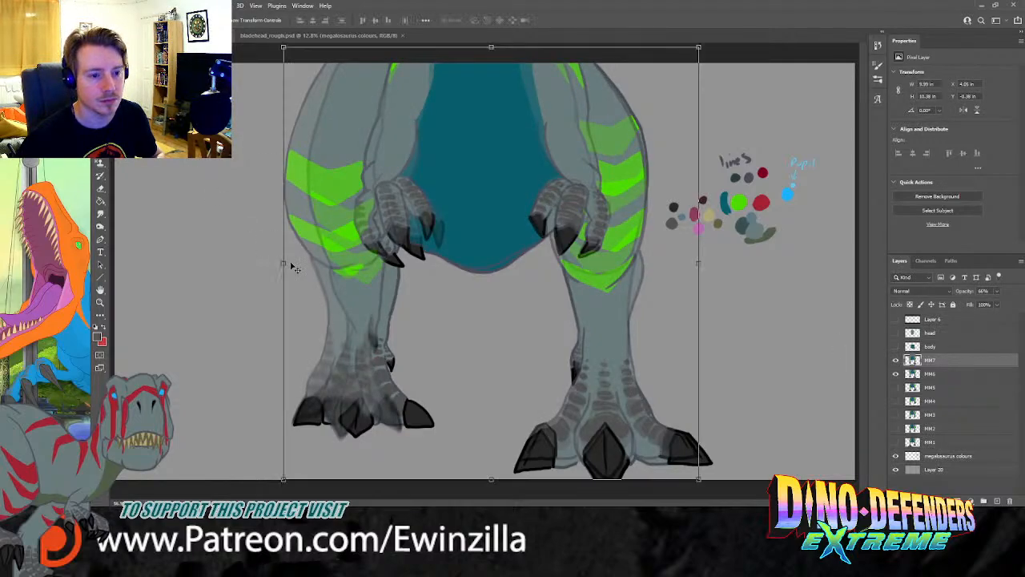
{"action": "left_click_drag", "start_coordinate": [282, 261], "coordinate": [298, 263]}
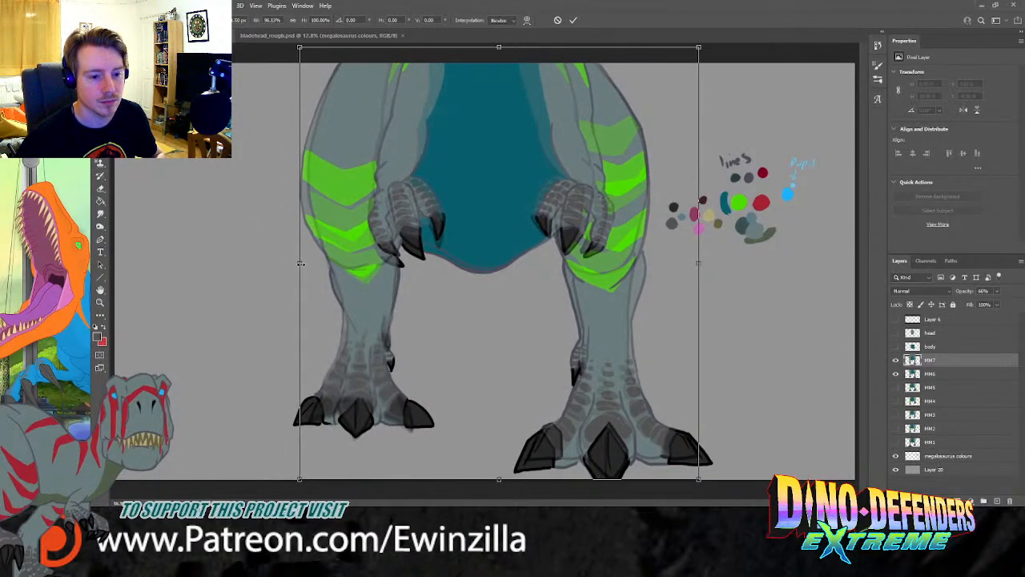
{"action": "key", "text": "Return"}
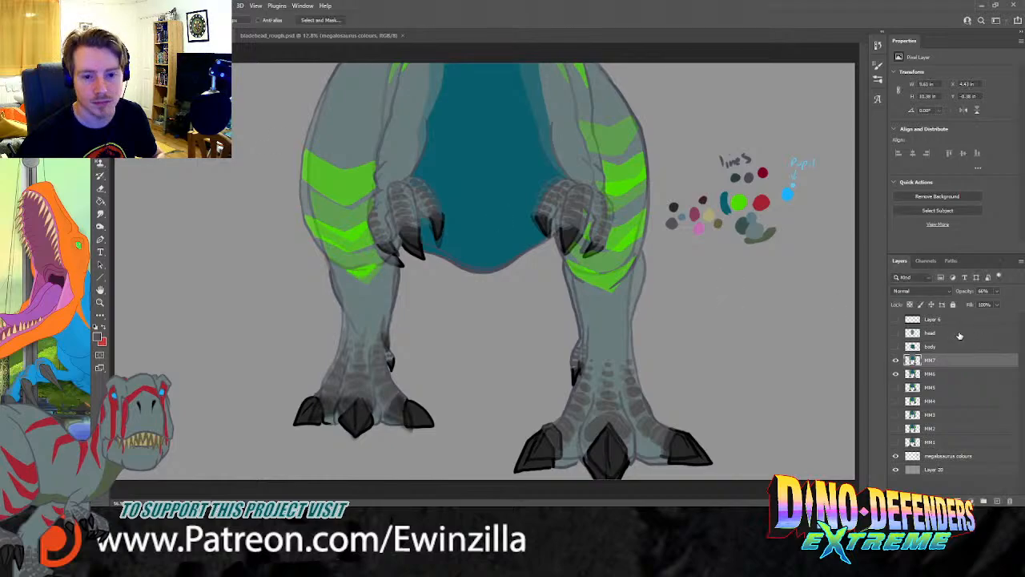
{"action": "left_click", "coordinate": [896, 360]}
{"action": "left_click", "coordinate": [896, 360]}
{"action": "left_click", "coordinate": [896, 361]}
{"action": "left_click", "coordinate": [896, 360]}
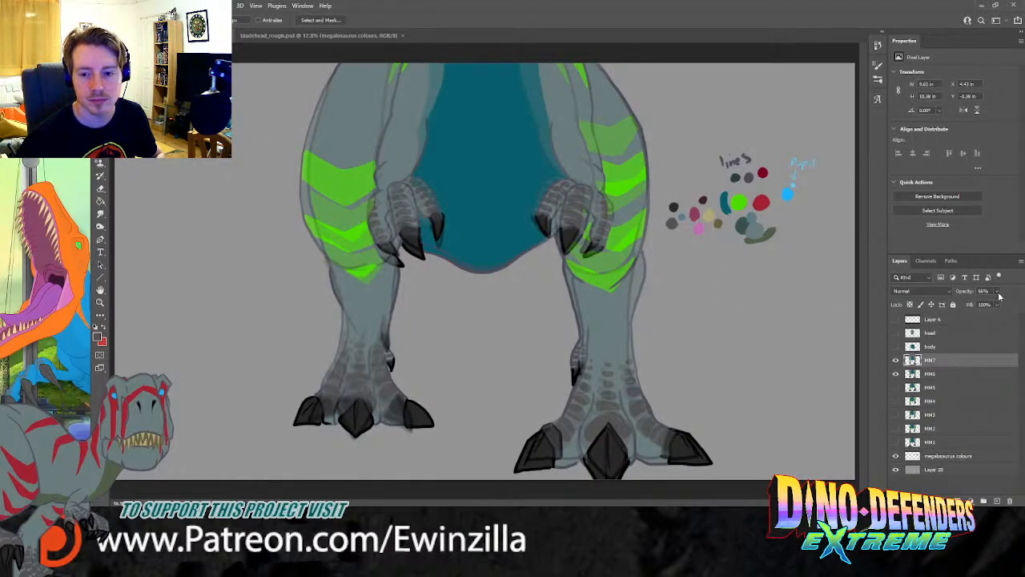
Step: Restore MM7's opacity to 100% and toggle it over MM6 to check the movement
{"action": "key", "text": "0"}
{"action": "left_click", "coordinate": [897, 361]}
{"action": "left_click", "coordinate": [897, 361]}
{"action": "left_click", "coordinate": [897, 360]}
{"action": "left_click", "coordinate": [897, 361]}
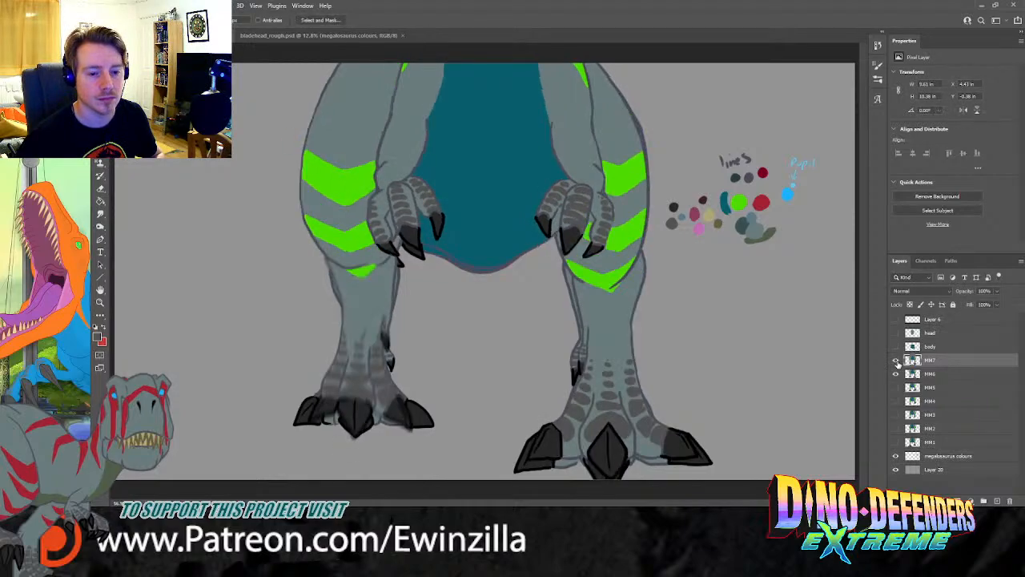
{"action": "left_click", "coordinate": [896, 361]}
{"action": "left_click", "coordinate": [897, 361]}
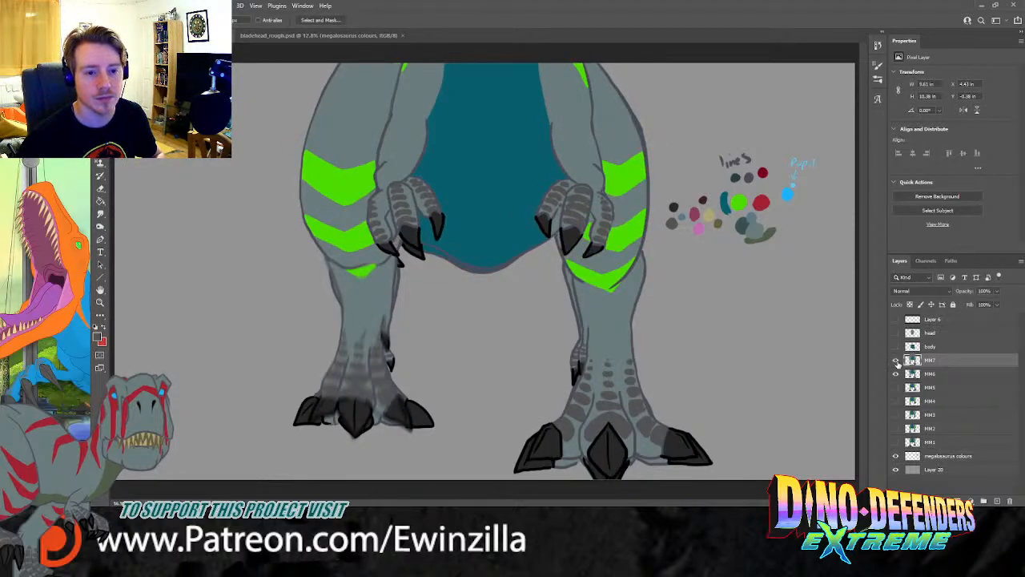
Step: View MM7 alone and compare MM3 with MM2 by toggling their visibility, ending with only MM3 of the poses visible
{"action": "left_click_drag", "start_coordinate": [896, 360], "coordinate": [899, 430]}
{"action": "left_click", "coordinate": [897, 360]}
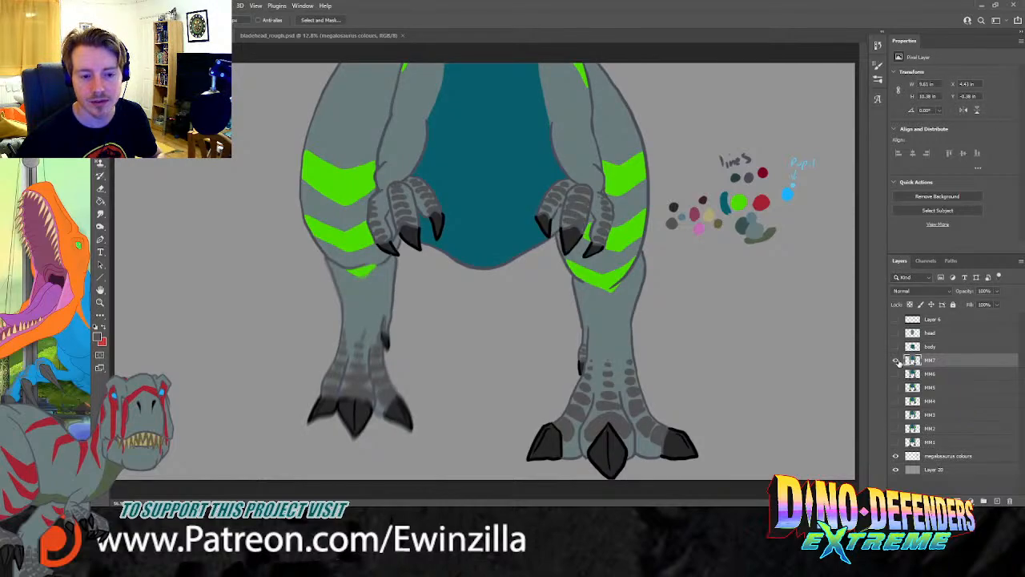
{"action": "left_click", "coordinate": [897, 360]}
{"action": "left_click", "coordinate": [898, 415]}
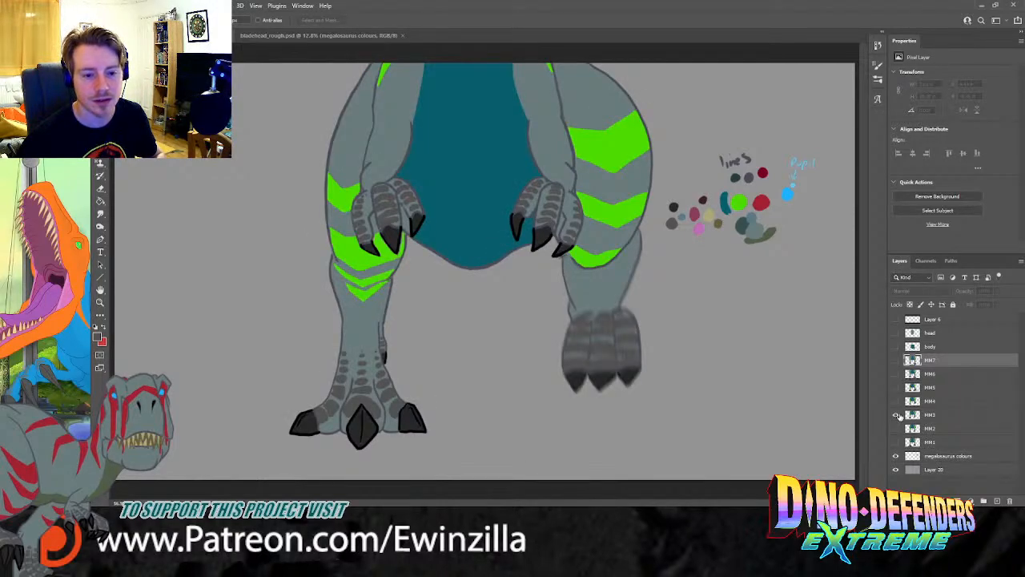
{"action": "left_click", "coordinate": [897, 415]}
{"action": "left_click", "coordinate": [897, 415]}
{"action": "left_click", "coordinate": [895, 429]}
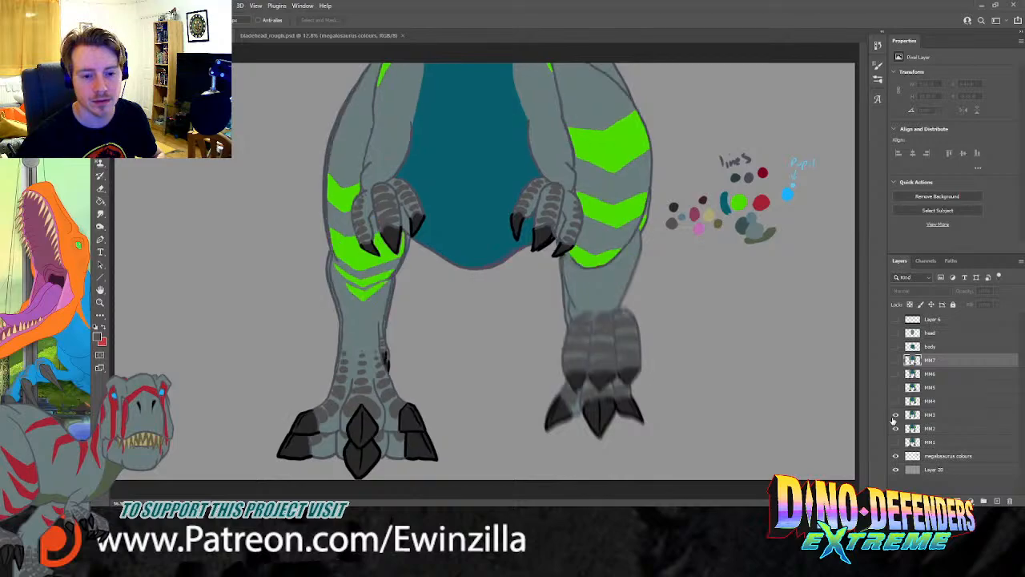
{"action": "left_click", "coordinate": [895, 416]}
{"action": "left_click", "coordinate": [895, 417]}
{"action": "left_click", "coordinate": [895, 416]}
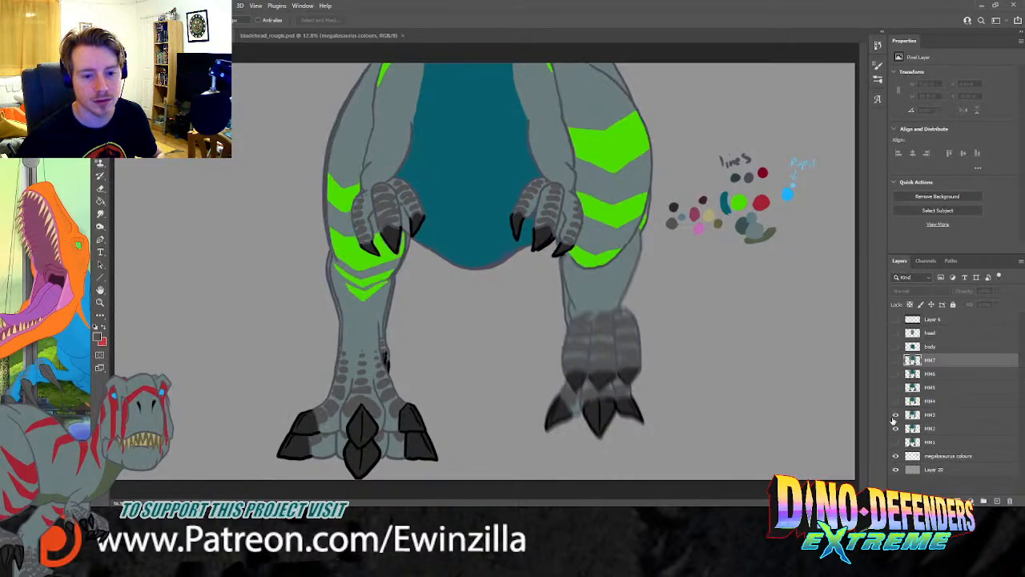
{"action": "left_click", "coordinate": [896, 429]}
Step: Duplicate the MM3 pose layer directly above the original
{"action": "left_click", "coordinate": [935, 415]}
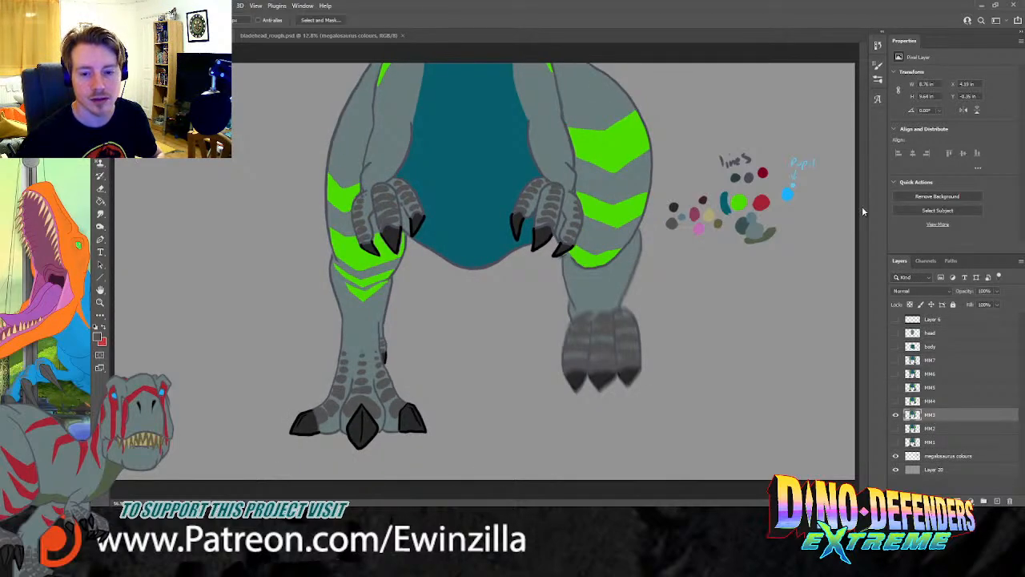
{"action": "key", "text": "ctrl+t"}
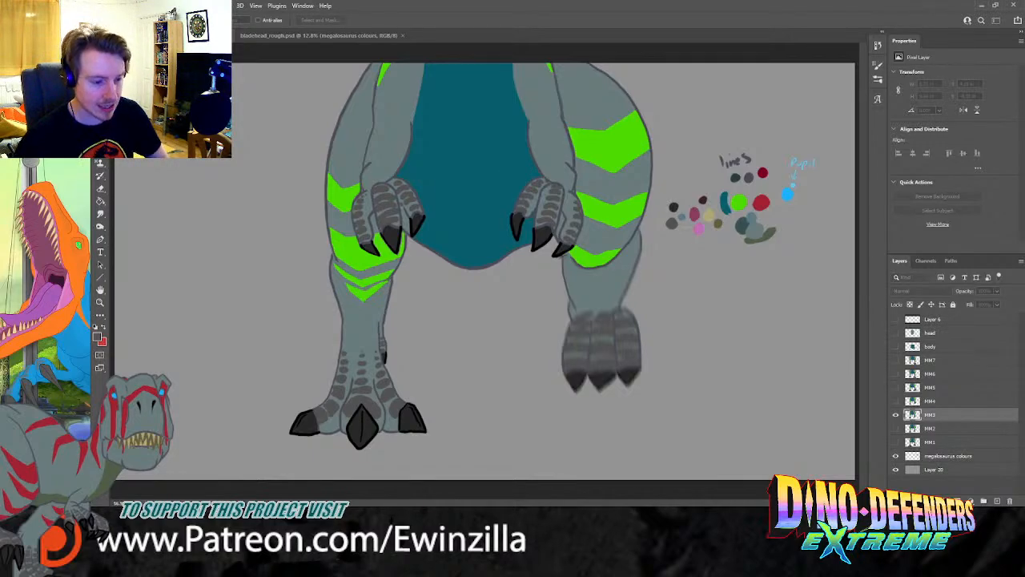
{"action": "left_click", "coordinate": [648, 158]}
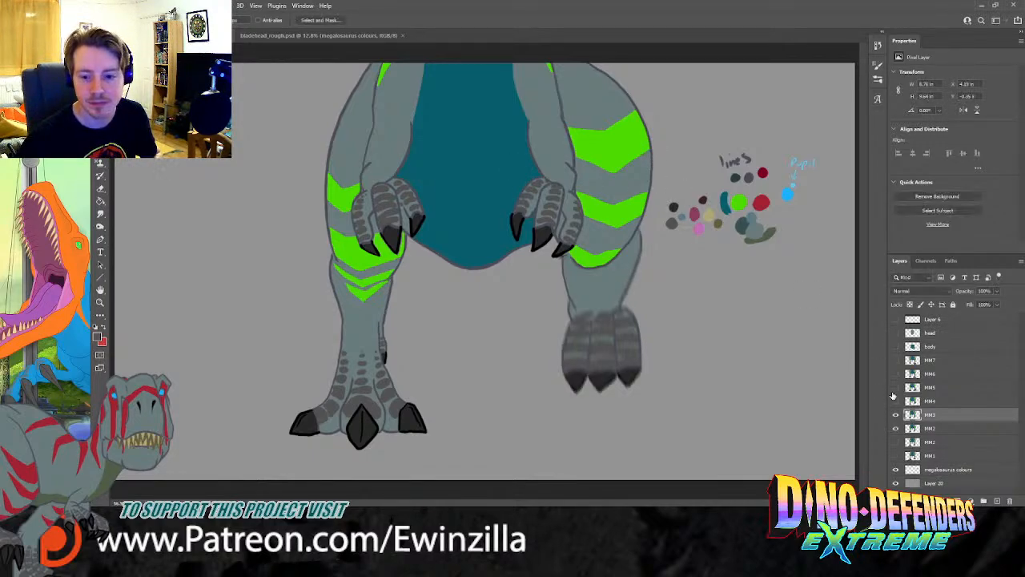
Step: Move the MM8 copy above MM7, hide MM3, show MM7 beneath it and lower MM8's opacity to about 50%
{"action": "left_click_drag", "start_coordinate": [936, 412], "coordinate": [936, 356]}
{"action": "left_click", "coordinate": [896, 429]}
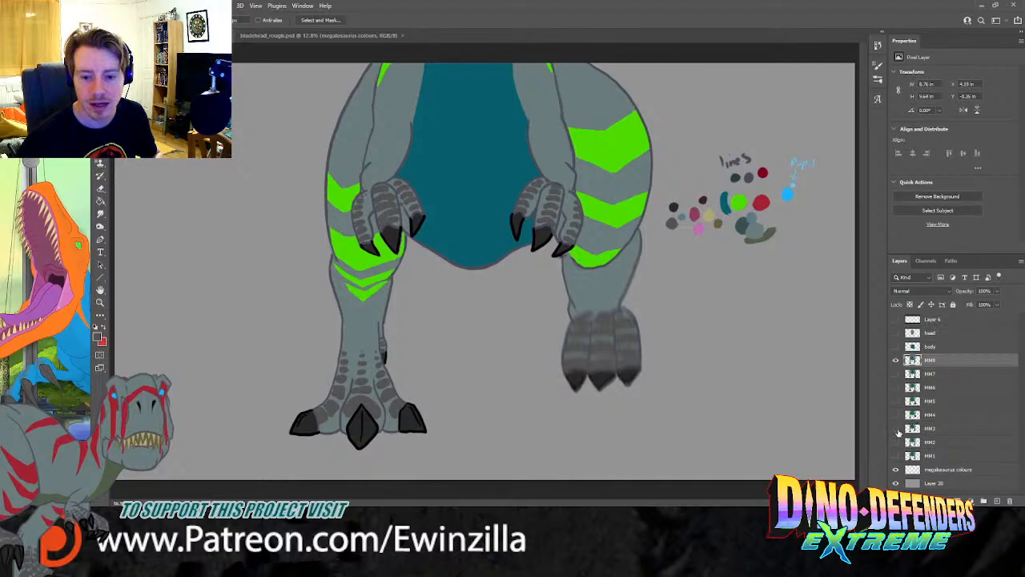
{"action": "left_click", "coordinate": [896, 374]}
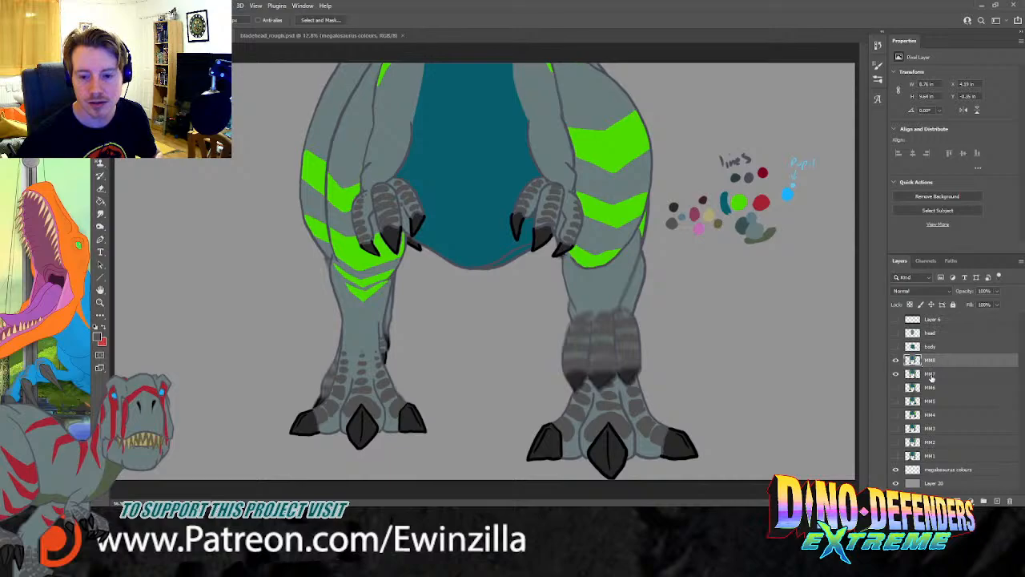
{"action": "left_click", "coordinate": [998, 292]}
{"action": "left_click_drag", "start_coordinate": [987, 302], "coordinate": [977, 304]}
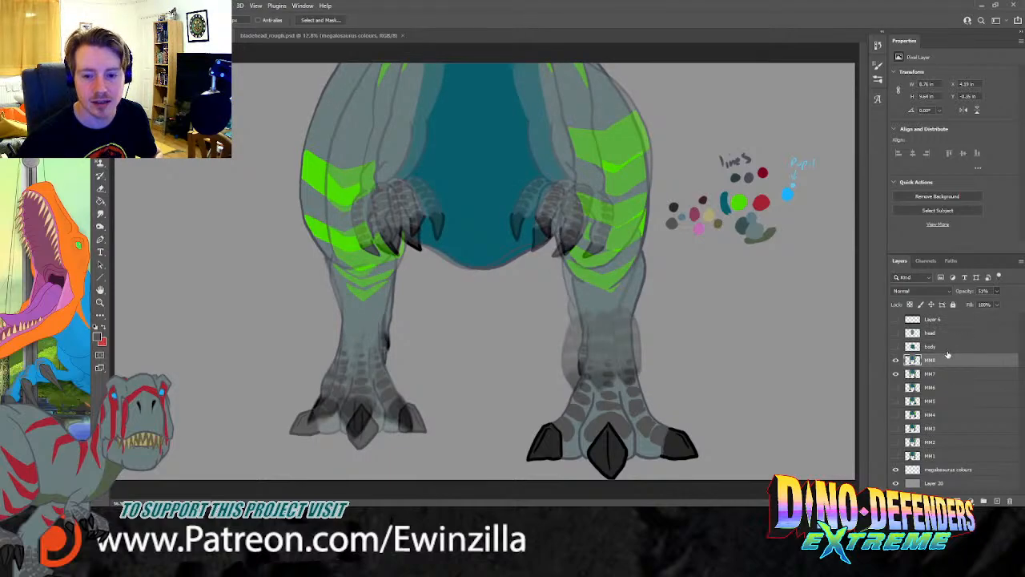
Step: Mirror MM8 horizontally and stretch it slightly wider so its body and legs line up with MM7
{"action": "key", "text": "ctrl+t"}
{"action": "left_click_drag", "start_coordinate": [276, 272], "coordinate": [307, 241]}
{"action": "key", "text": "ctrl+z"}
{"action": "left_click_drag", "start_coordinate": [637, 250], "coordinate": [685, 252]}
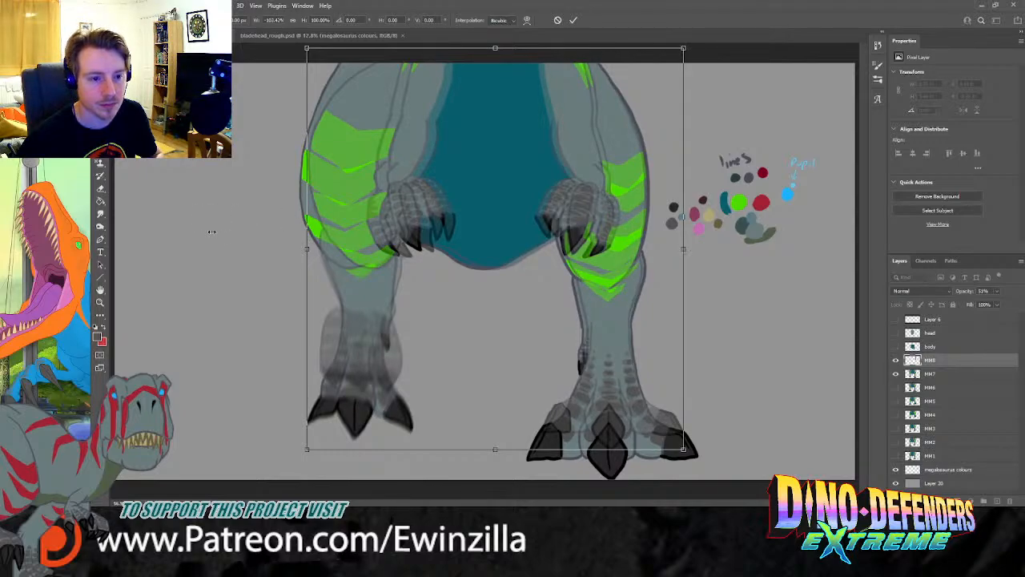
{"action": "left_click_drag", "start_coordinate": [307, 250], "coordinate": [304, 249]}
{"action": "key", "text": "Return"}
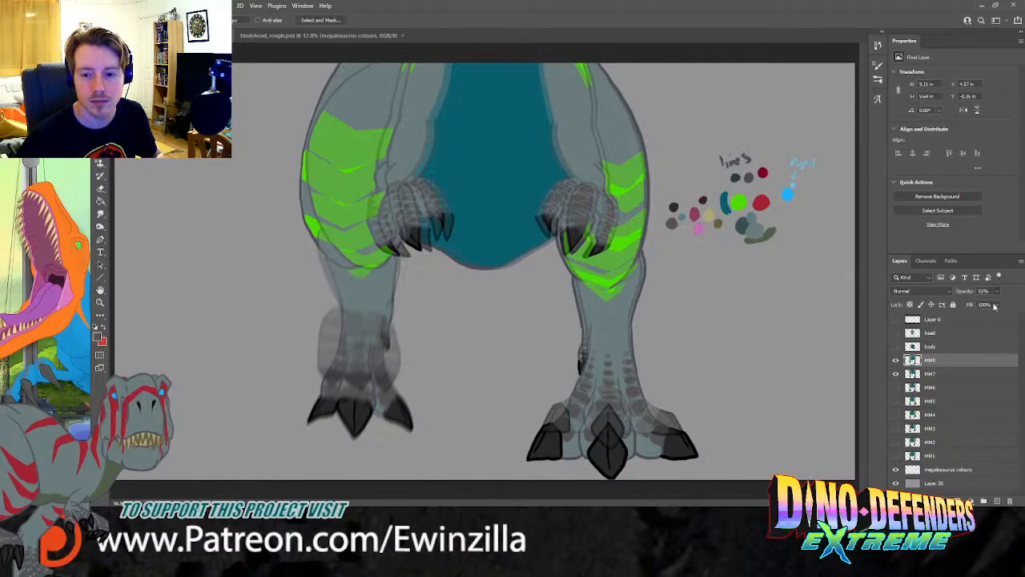
Step: Restore MM8's opacity to 100% and toggle it over MM7 to check the movement, ending with MM8 hidden
{"action": "left_click_drag", "start_coordinate": [999, 305], "coordinate": [1024, 307]}
{"action": "left_click", "coordinate": [897, 362]}
{"action": "left_click", "coordinate": [897, 363]}
{"action": "left_click", "coordinate": [896, 362]}
{"action": "left_click", "coordinate": [896, 362]}
{"action": "left_click", "coordinate": [897, 362]}
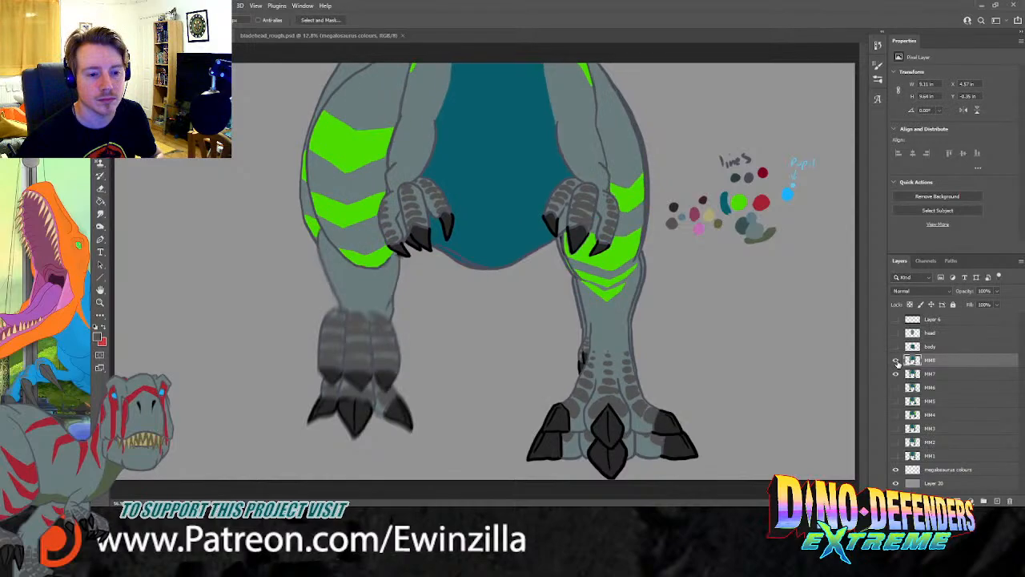
{"action": "left_click", "coordinate": [896, 362]}
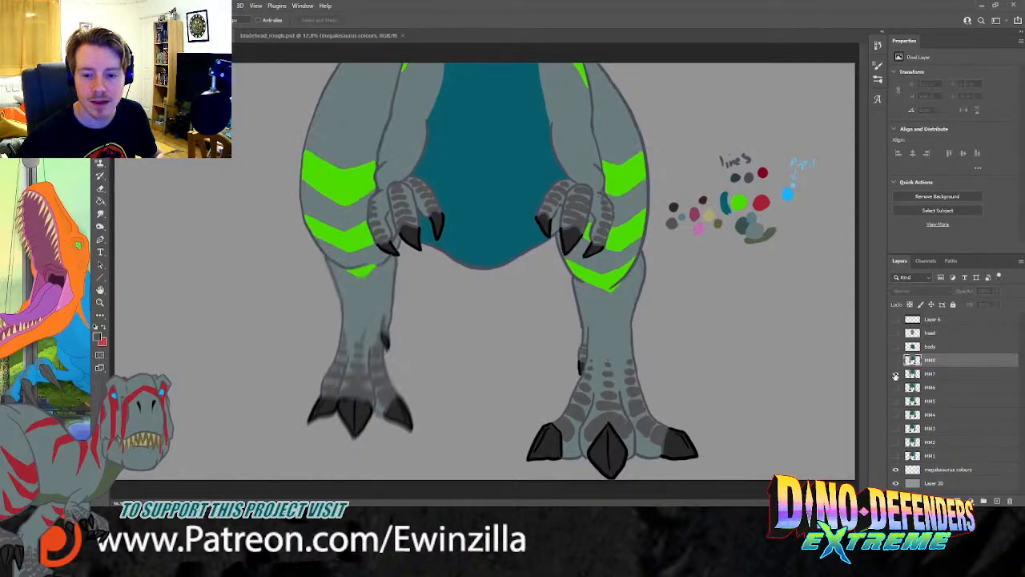
Step: Hide MM7, show the MM4 pose alone and duplicate its layer as MM9
{"action": "left_click", "coordinate": [897, 374]}
{"action": "left_click", "coordinate": [895, 415]}
{"action": "left_click", "coordinate": [896, 415]}
{"action": "left_click", "coordinate": [896, 415]}
{"action": "left_click", "coordinate": [947, 414]}
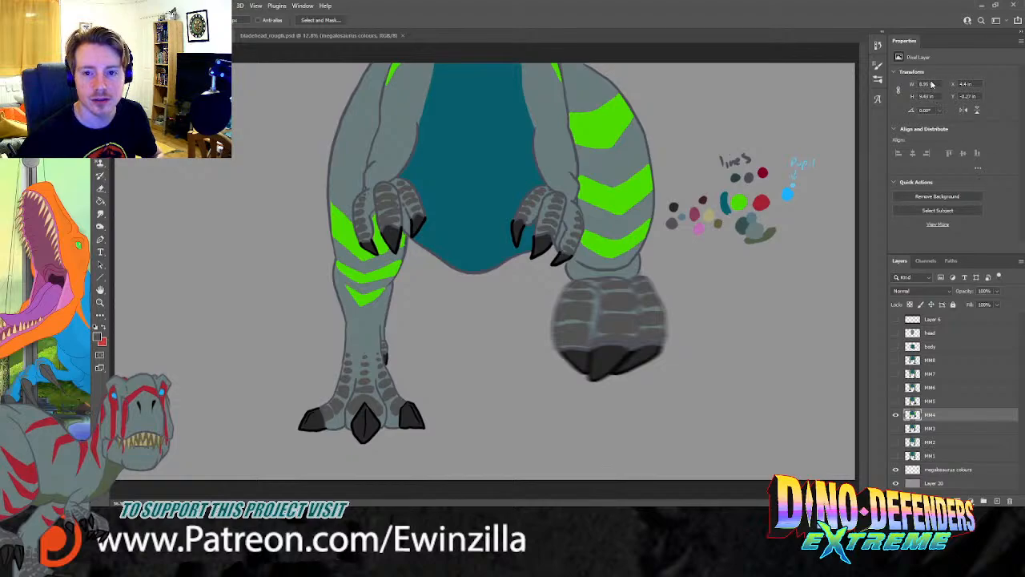
{"action": "key", "text": "ctrl+t"}
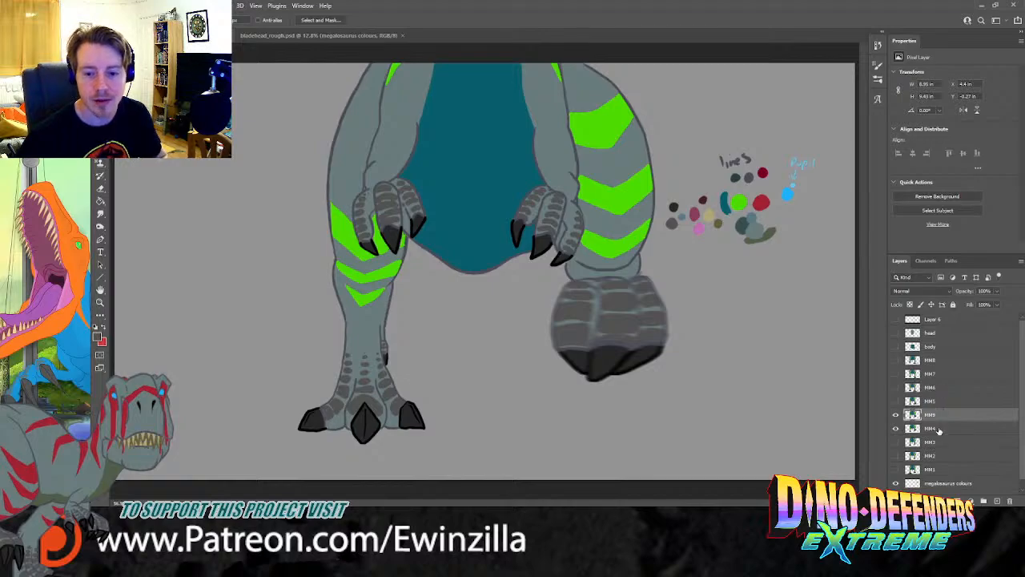
Step: Move MM9 above MM8, hide MM4, show MM8 beneath it and lower MM9's opacity to about 42%
{"action": "left_click_drag", "start_coordinate": [933, 419], "coordinate": [931, 360]}
{"action": "left_click", "coordinate": [897, 429]}
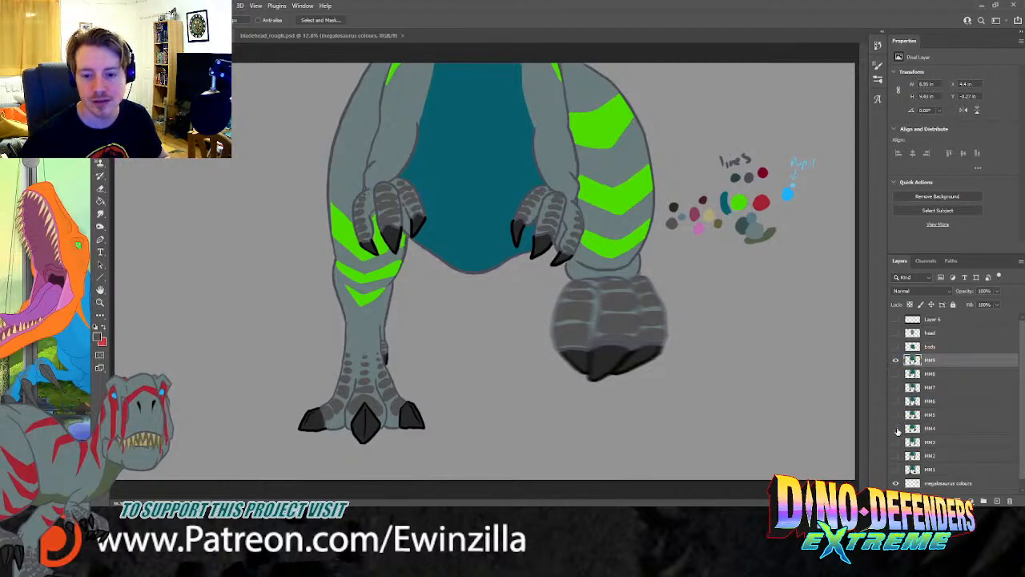
{"action": "left_click", "coordinate": [896, 374]}
{"action": "left_click_drag", "start_coordinate": [1001, 290], "coordinate": [974, 304]}
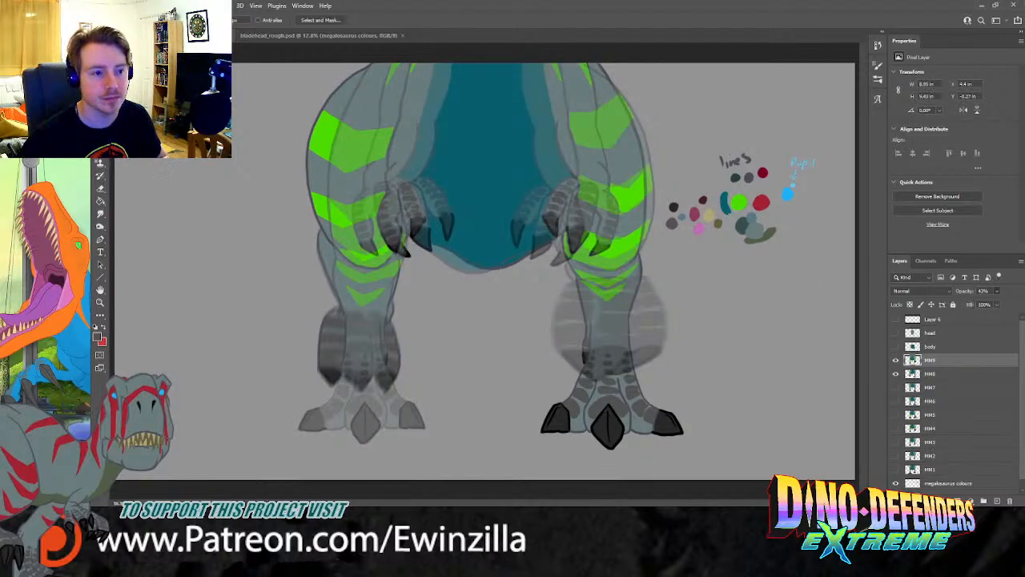
Step: Mirror MM9 horizontally, widen it to about 107.5% and rotate it slightly so its planted leg matches MM8's
{"action": "key", "text": "ctrl+t"}
{"action": "mouse_move", "coordinate": [296, 248]}
{"action": "left_mouse_down"}
{"action": "mouse_move", "coordinate": [654, 256]}
{"action": "mouse_move", "coordinate": [297, 248]}
{"action": "mouse_move", "coordinate": [310, 248]}
{"action": "left_mouse_up"}
{"action": "left_click_drag", "start_coordinate": [623, 247], "coordinate": [681, 250]}
{"action": "left_click_drag", "start_coordinate": [310, 247], "coordinate": [278, 249]}
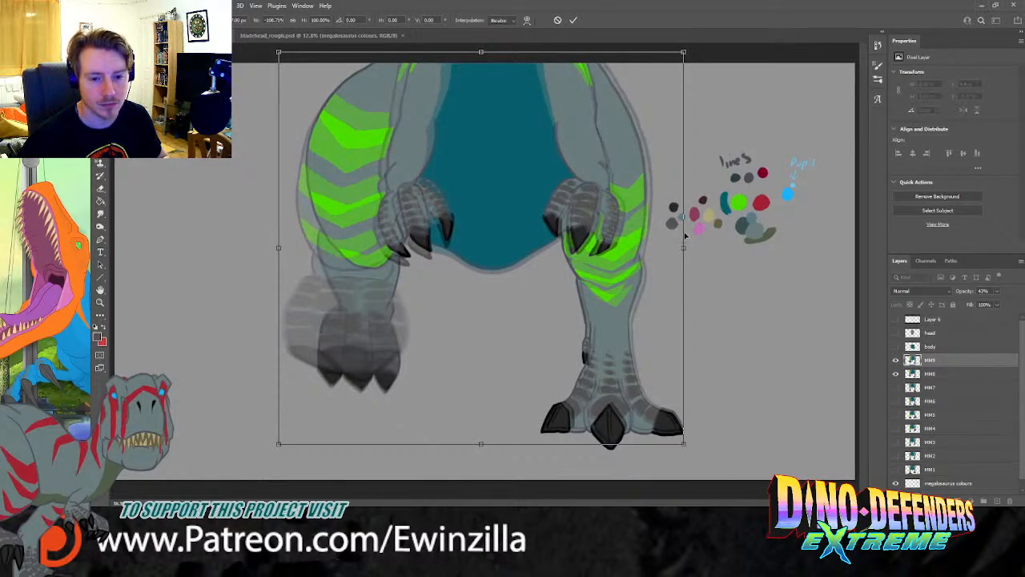
{"action": "left_click_drag", "start_coordinate": [684, 246], "coordinate": [680, 248]}
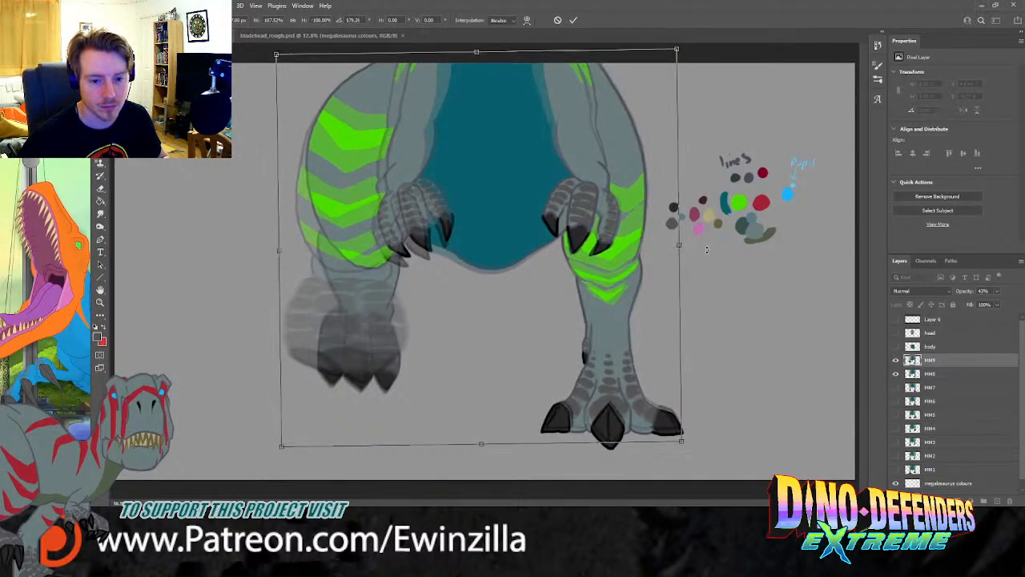
{"action": "key", "text": "Return"}
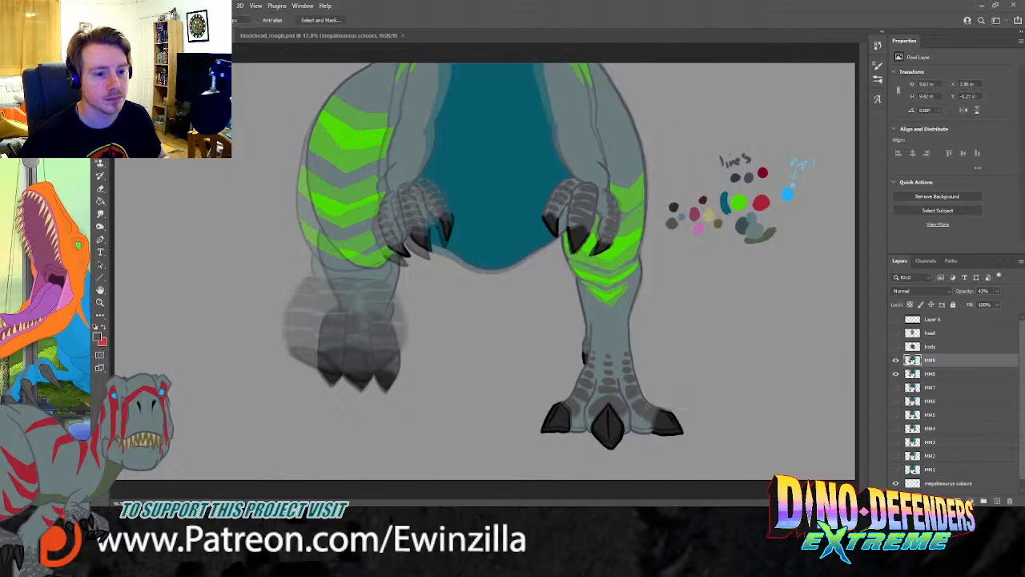
Step: Compare the translucent MM9 with MM8 by toggling the visibility of each layer
{"action": "left_click", "coordinate": [896, 360]}
{"action": "left_click", "coordinate": [896, 360]}
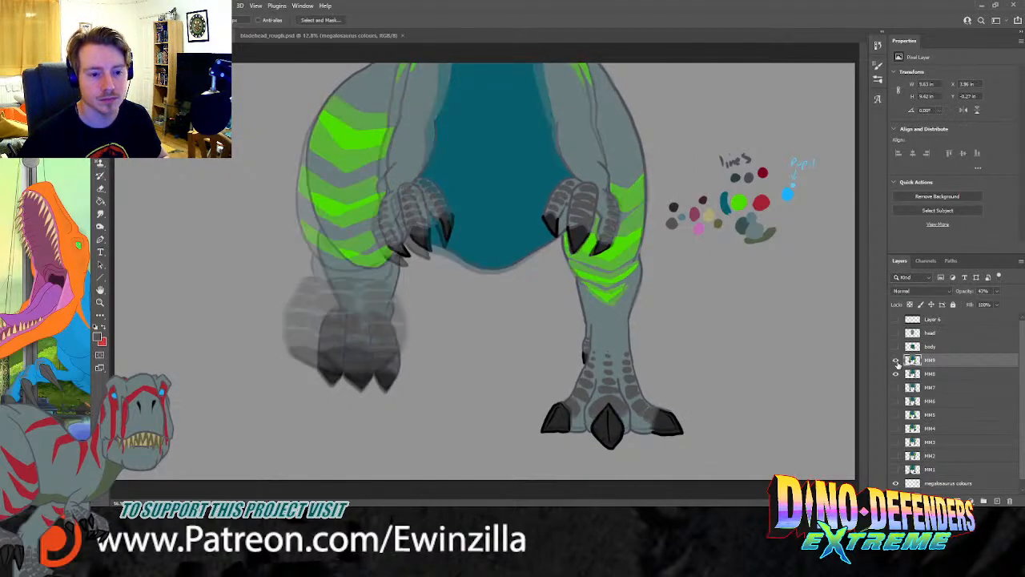
{"action": "left_click", "coordinate": [909, 375]}
{"action": "left_click", "coordinate": [897, 375]}
{"action": "left_click", "coordinate": [897, 375]}
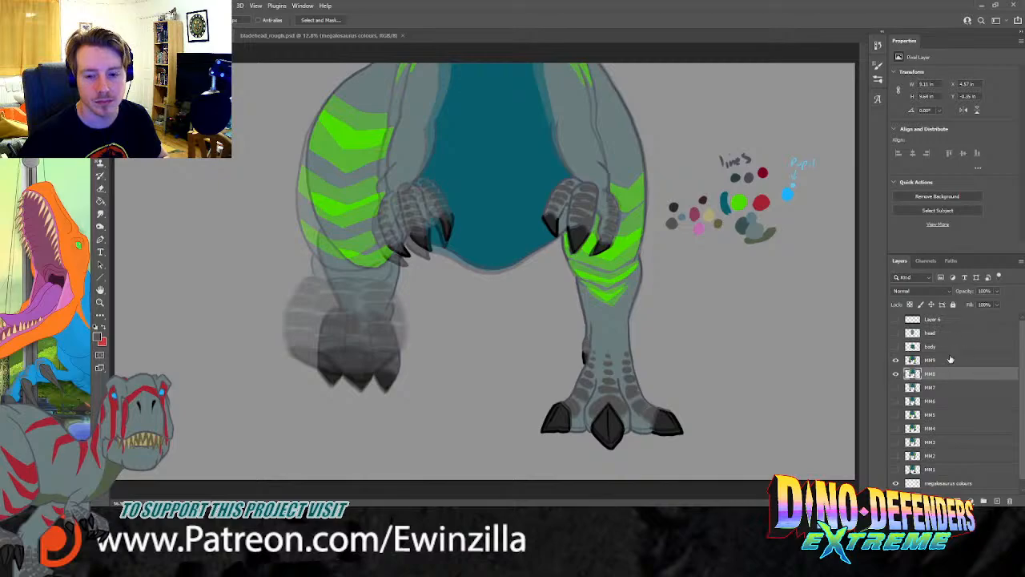
Step: Restore MM9's opacity to 100% and toggle it over MM8 to check the foot's movement
{"action": "left_click", "coordinate": [951, 361]}
{"action": "left_click", "coordinate": [997, 291]}
{"action": "left_click_drag", "start_coordinate": [995, 303], "coordinate": [1019, 305]}
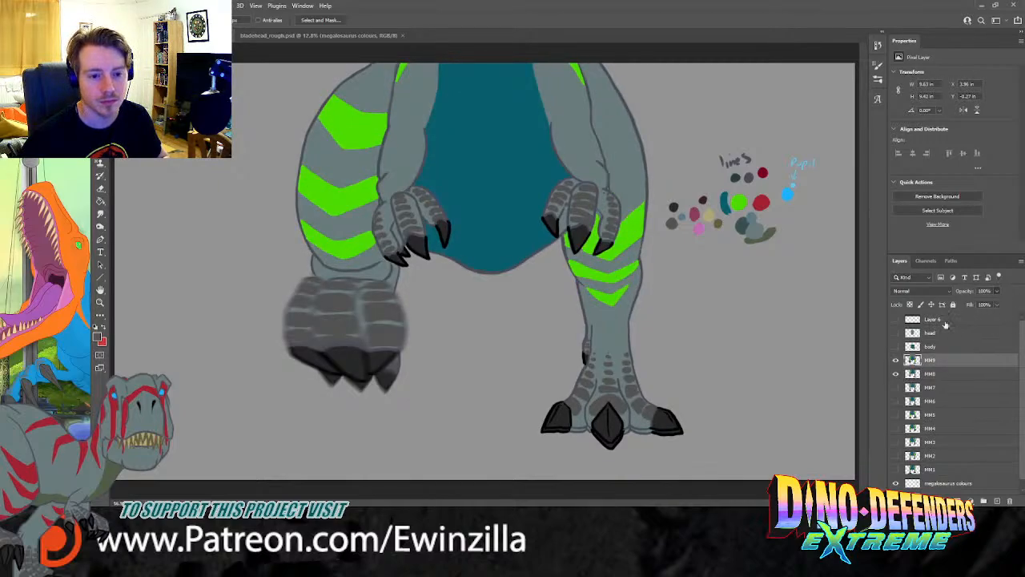
{"action": "left_click", "coordinate": [896, 361]}
{"action": "left_click", "coordinate": [896, 361]}
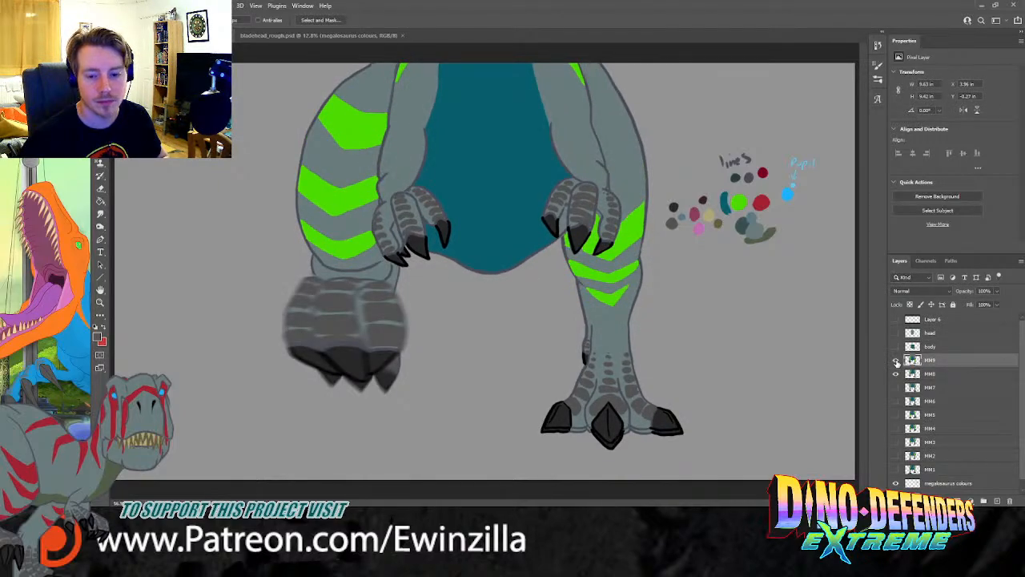
Step: Hide MM8 and MM9, show the MM5 pose alone and duplicate its layer as MM10
{"action": "left_click", "coordinate": [897, 374]}
{"action": "left_click", "coordinate": [897, 360]}
{"action": "left_click", "coordinate": [896, 415]}
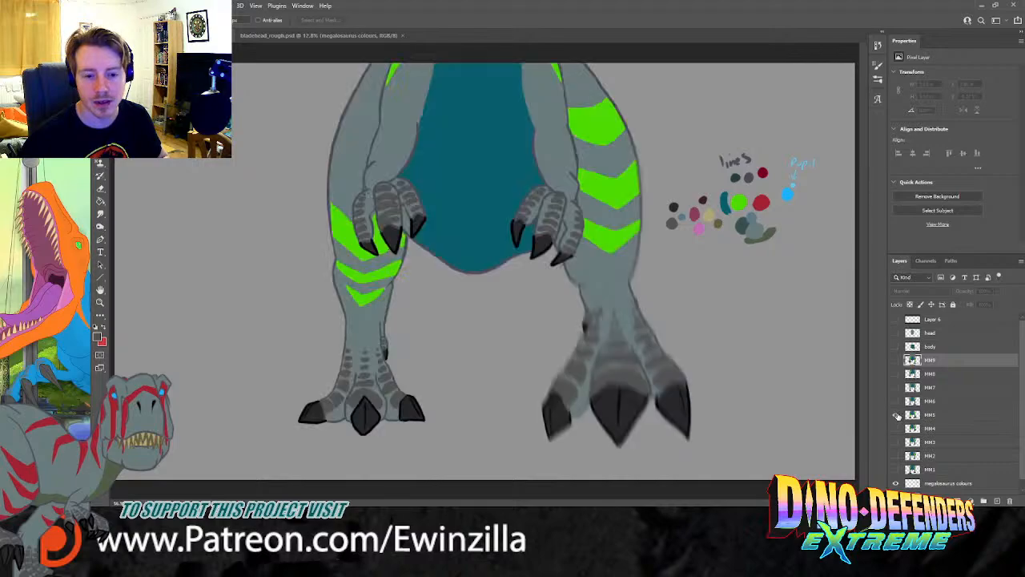
{"action": "left_click", "coordinate": [929, 415]}
{"action": "left_click", "coordinate": [896, 401]}
{"action": "left_click", "coordinate": [897, 402]}
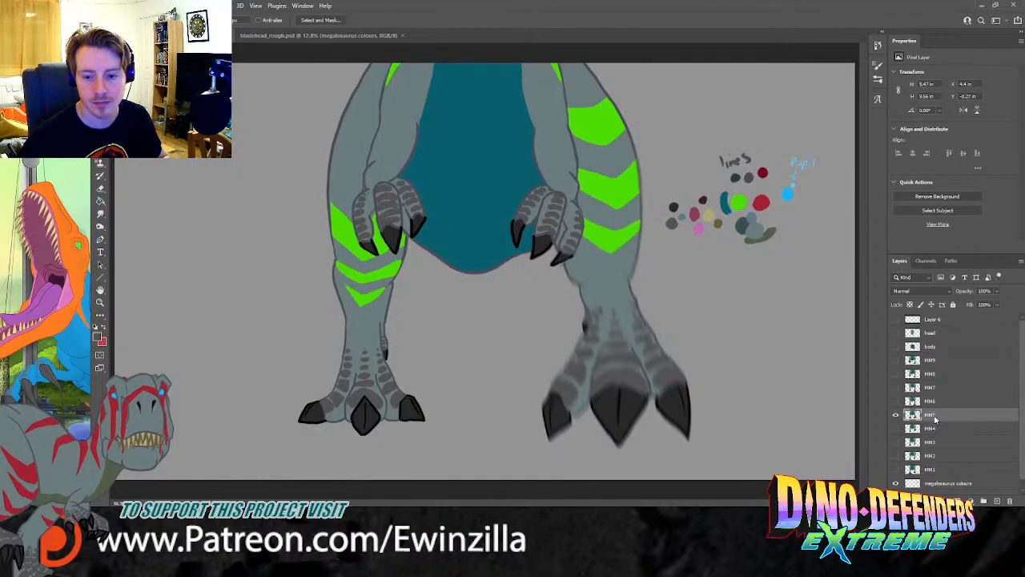
{"action": "key", "text": "ctrl+s"}
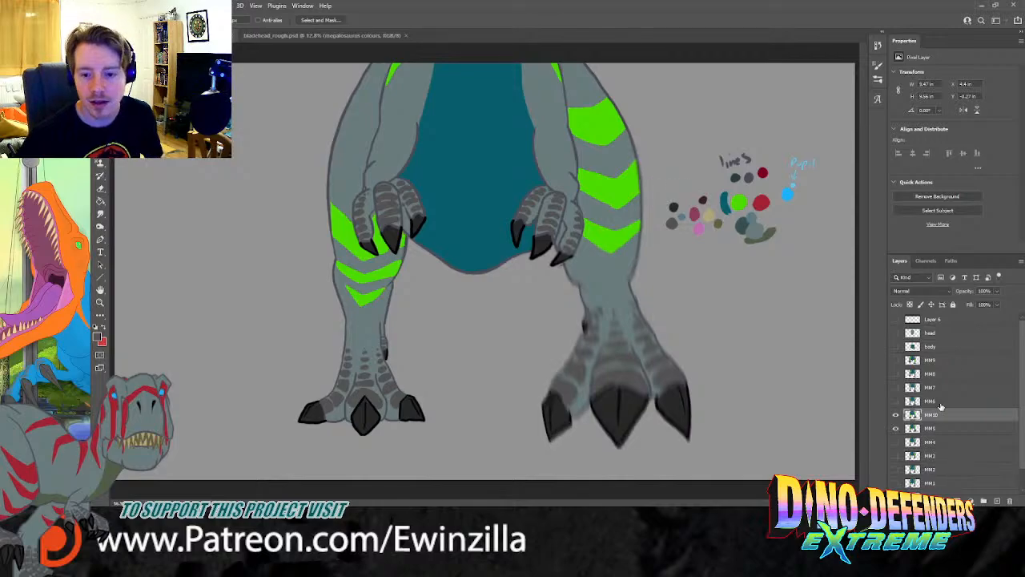
Step: Move MM10 above MM9, hide MM5, show MM9 beneath it and make MM10 translucent at under half opacity
{"action": "left_click_drag", "start_coordinate": [933, 414], "coordinate": [935, 360]}
{"action": "left_click", "coordinate": [896, 429]}
{"action": "left_click", "coordinate": [896, 374]}
{"action": "left_click", "coordinate": [998, 292]}
{"action": "left_click", "coordinate": [975, 304]}
Step: Mirror MM10 horizontally, then widen, shift and slightly rotate it so its body and planted leg overlap MM9's
{"action": "key", "text": "ctrl+t"}
{"action": "left_click_drag", "start_coordinate": [297, 250], "coordinate": [566, 250]}
{"action": "left_click_drag", "start_coordinate": [685, 252], "coordinate": [217, 251]}
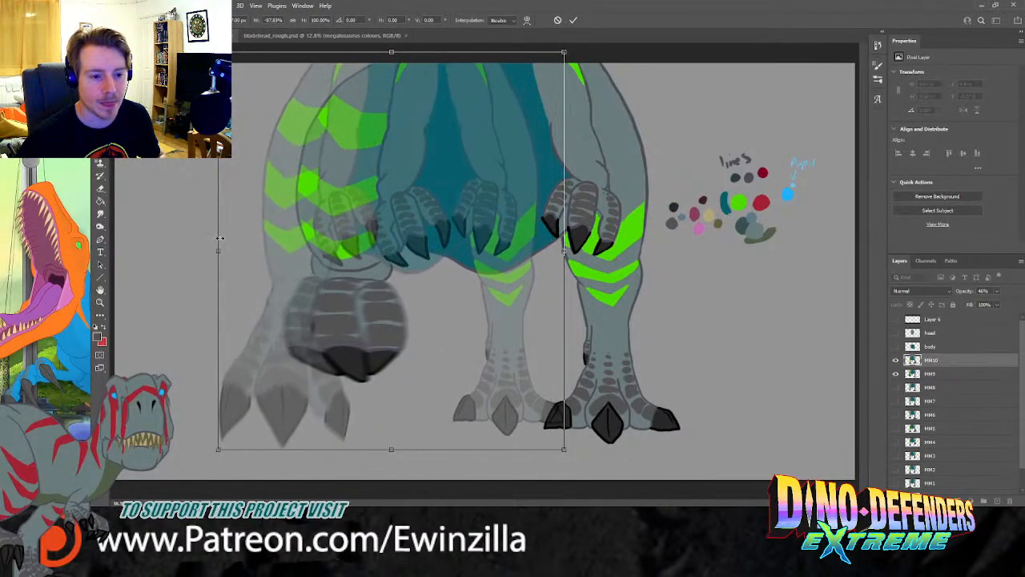
{"action": "left_click_drag", "start_coordinate": [568, 255], "coordinate": [655, 248]}
{"action": "left_click_drag", "start_coordinate": [610, 286], "coordinate": [639, 294]}
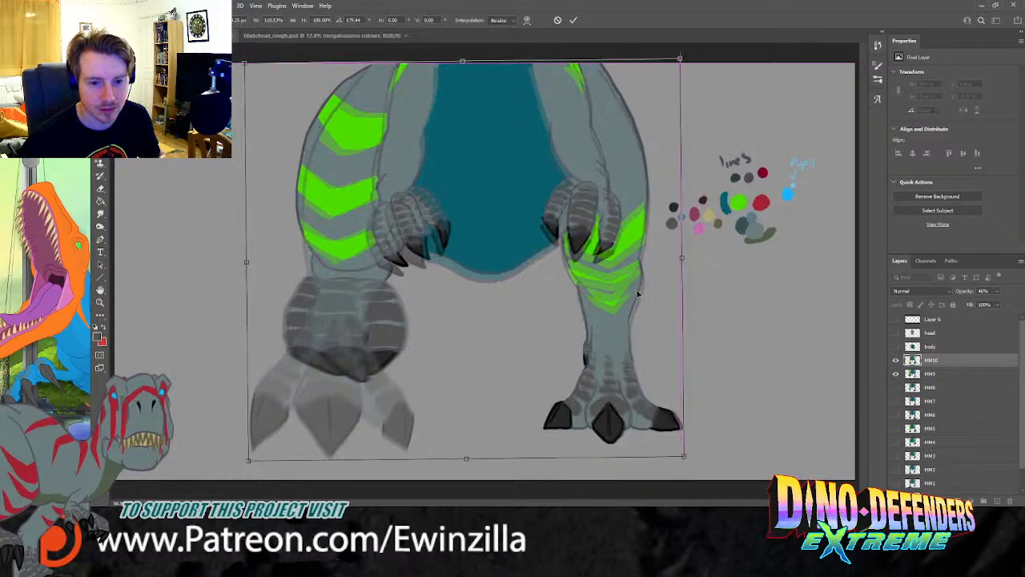
{"action": "left_click_drag", "start_coordinate": [681, 259], "coordinate": [678, 259]}
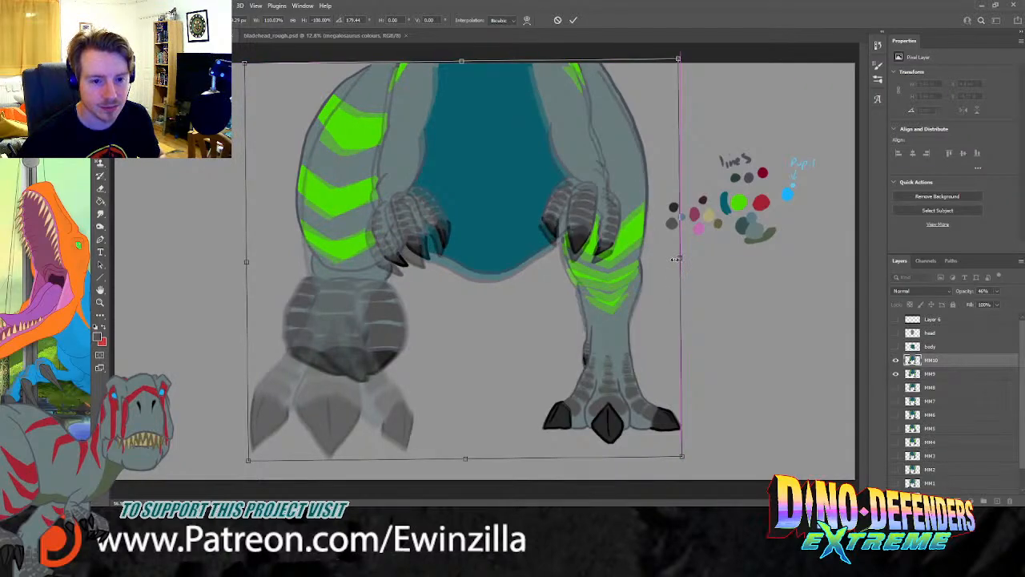
{"action": "mouse_move", "coordinate": [247, 261]}
{"action": "left_mouse_down"}
{"action": "mouse_move", "coordinate": [233, 263]}
{"action": "mouse_move", "coordinate": [251, 261]}
{"action": "left_mouse_up"}
{"action": "key", "text": "Return"}
Step: Check MM10 against MM1 and alone at 100% opacity, ending back on the translucent overlay over MM9
{"action": "left_click", "coordinate": [896, 483]}
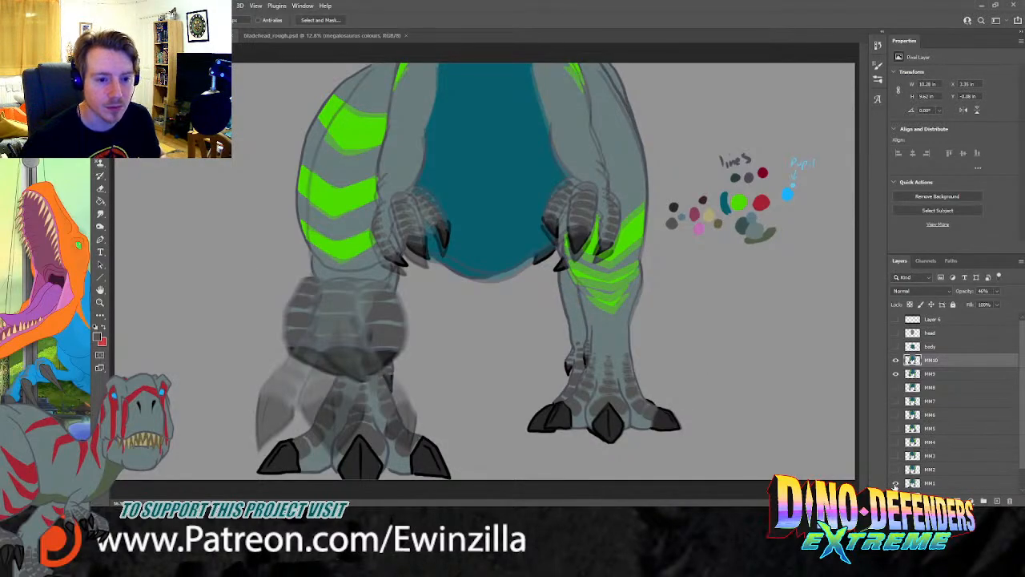
{"action": "left_click", "coordinate": [895, 485]}
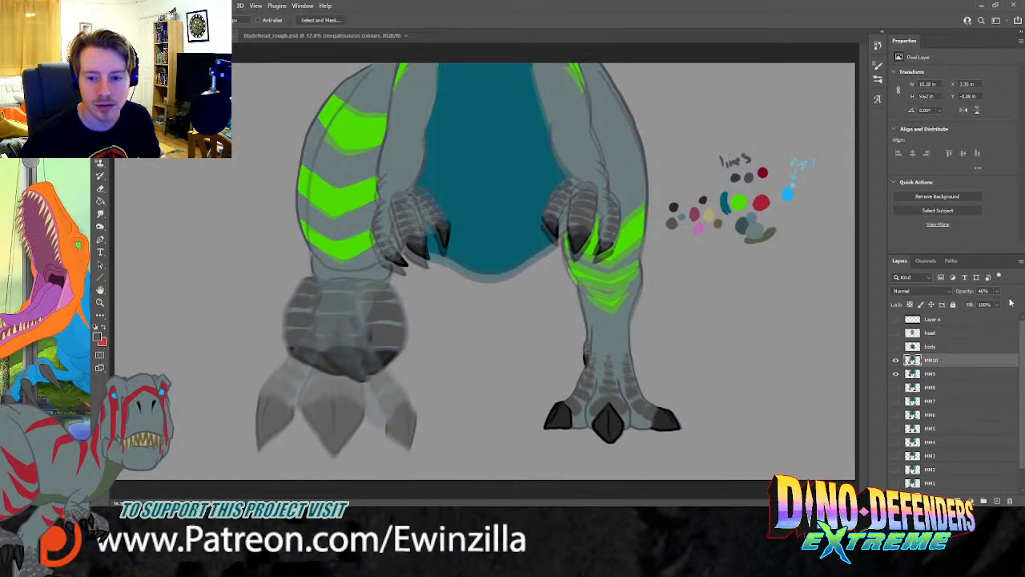
{"action": "key", "text": "0"}
{"action": "left_click", "coordinate": [896, 374]}
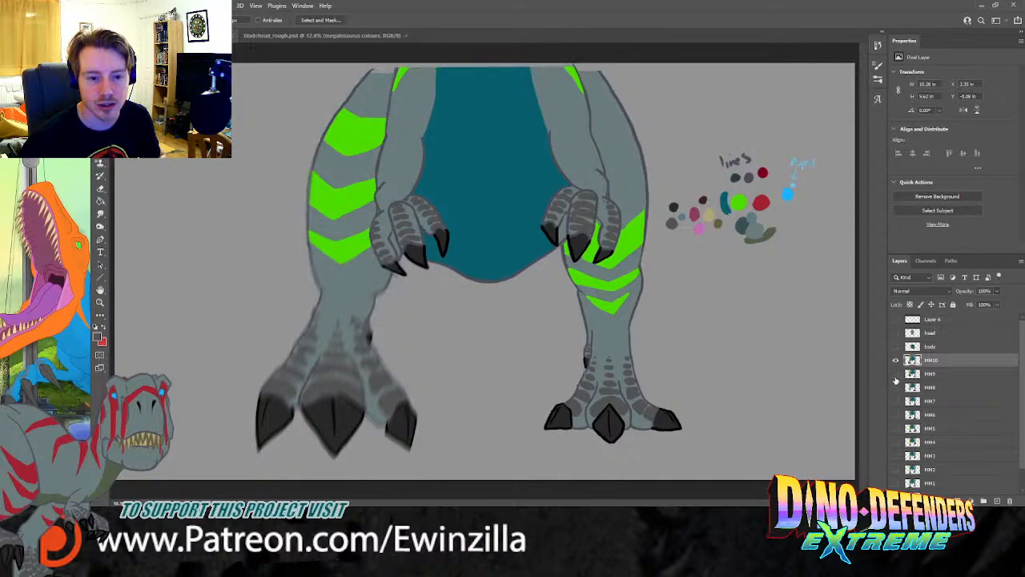
{"action": "key", "text": "ctrl+z"}
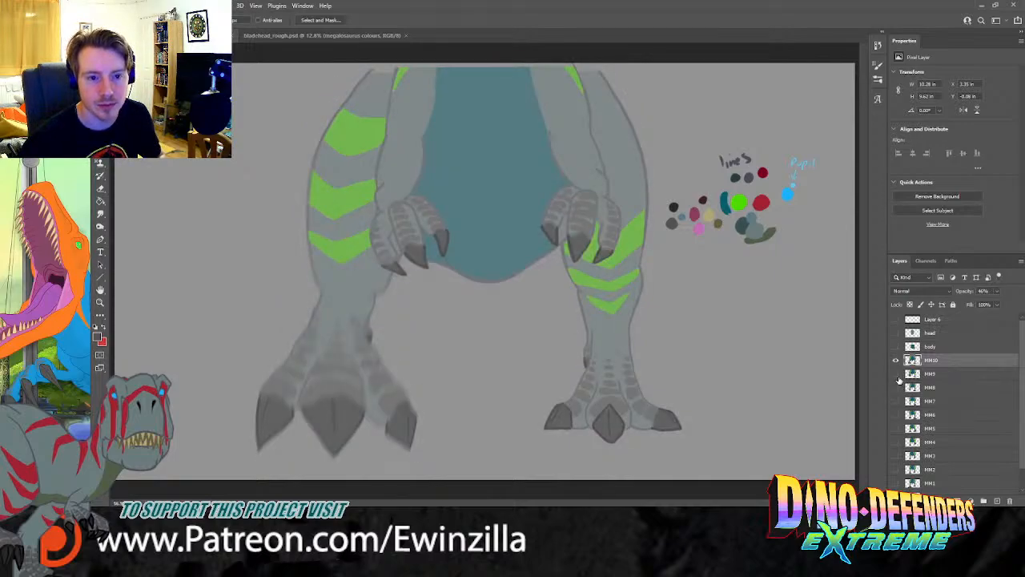
{"action": "left_click", "coordinate": [896, 374]}
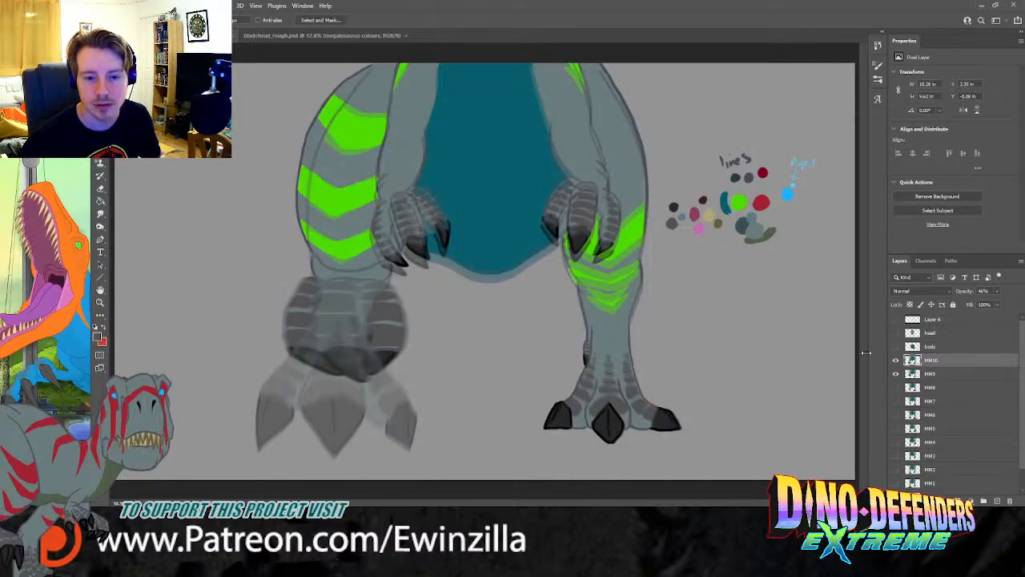
Step: Nudge MM10 upward and stretch its height to about 102% so its belly and feet line up with MM9
{"action": "key", "text": "ctrl+t"}
{"action": "left_click_drag", "start_coordinate": [446, 249], "coordinate": [446, 246]}
{"action": "key", "text": "ctrl+t"}
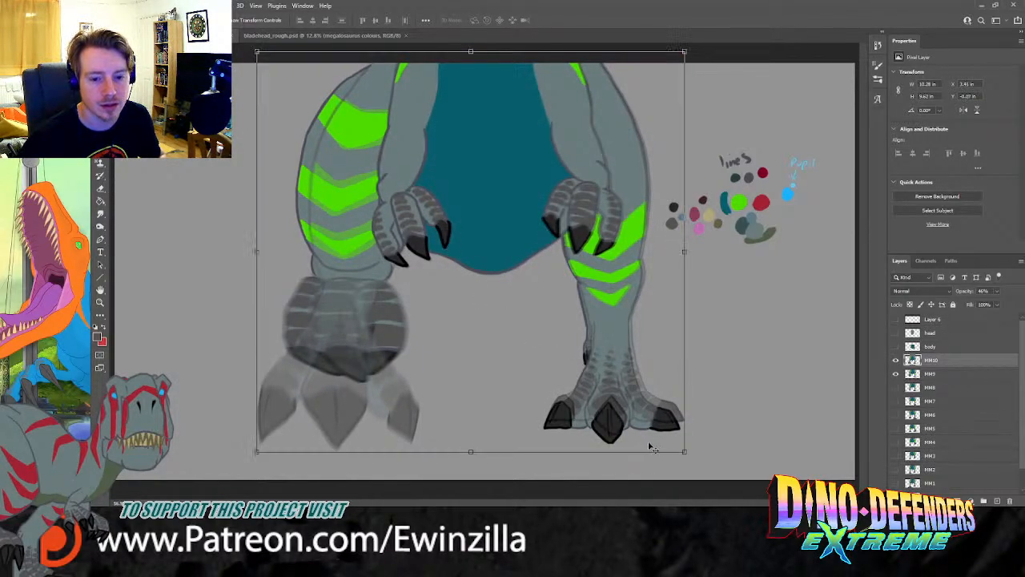
{"action": "left_click_drag", "start_coordinate": [470, 454], "coordinate": [468, 459]}
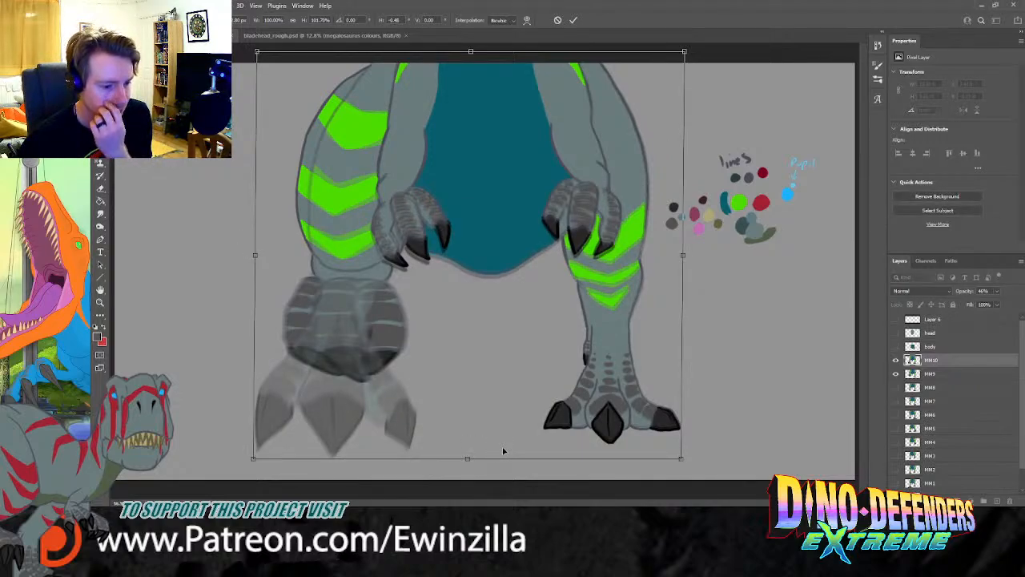
{"action": "key", "text": "Return"}
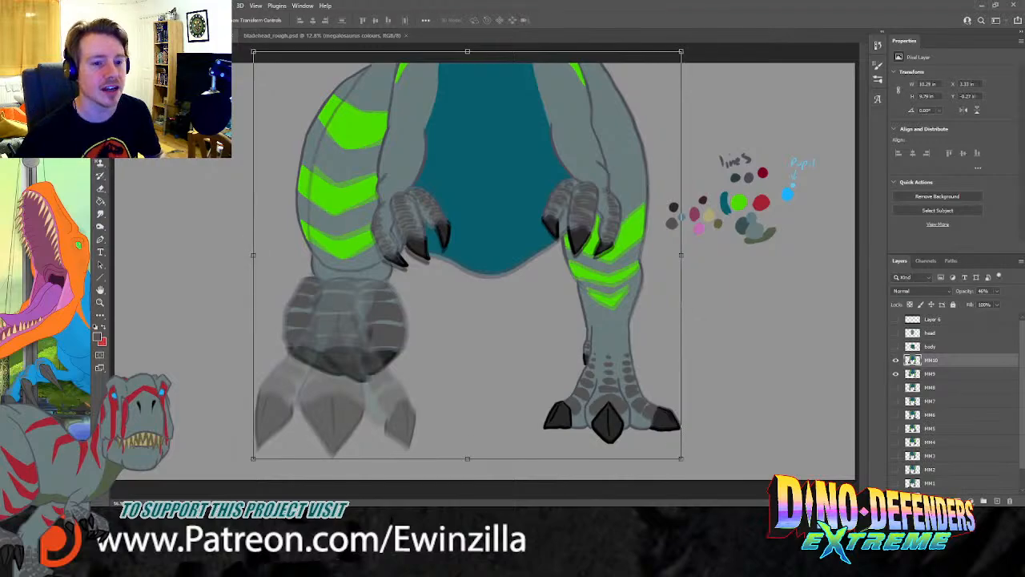
Step: Toggle MM10 over MM9 to compare them, restore MM10's opacity to 100% and hide MM9
{"action": "left_click", "coordinate": [897, 361]}
{"action": "left_click", "coordinate": [897, 361]}
{"action": "left_click", "coordinate": [897, 361]}
{"action": "left_click", "coordinate": [897, 362]}
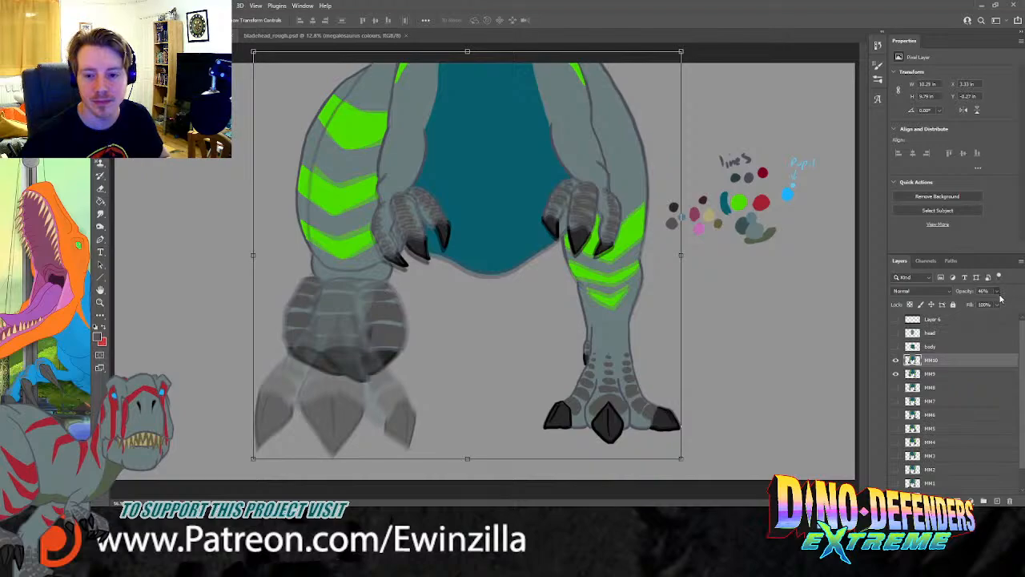
{"action": "left_click", "coordinate": [897, 374]}
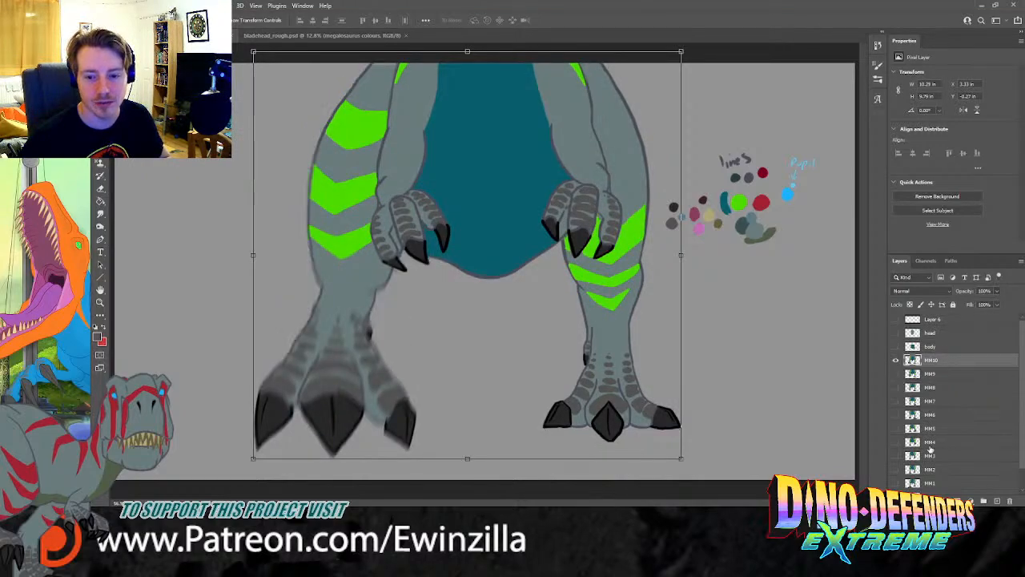
{"action": "scroll", "coordinate": [898, 484], "scroll_direction": "down", "scroll_amount": 1}
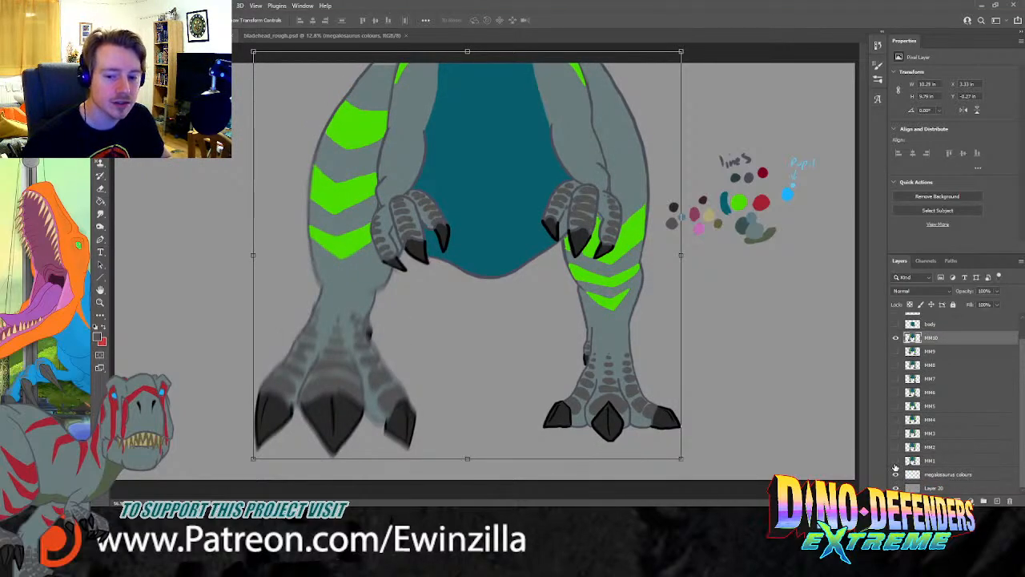
Step: Show MM1 beneath MM10, narrow MM10 to about 97.5% width and stretch its raised-foot corner outward and down to match MM1
{"action": "left_click", "coordinate": [895, 461]}
{"action": "left_click", "coordinate": [896, 340]}
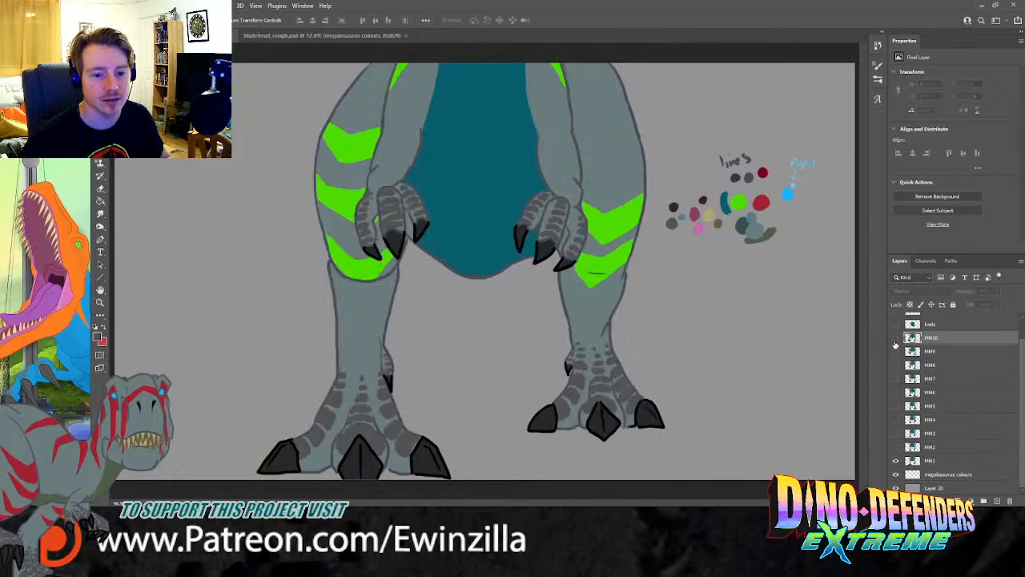
{"action": "left_click", "coordinate": [895, 341]}
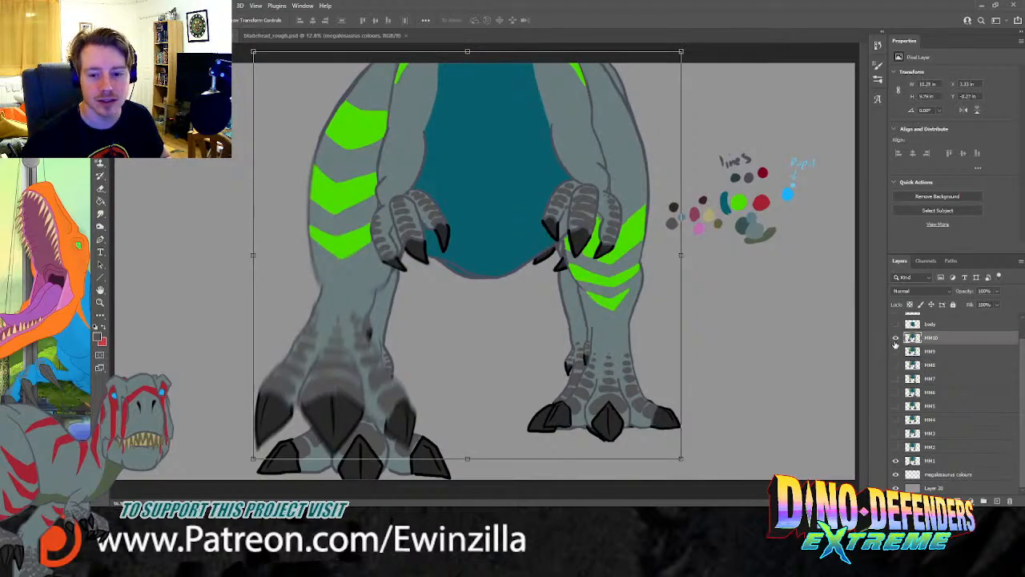
{"action": "left_click_drag", "start_coordinate": [677, 255], "coordinate": [669, 256]}
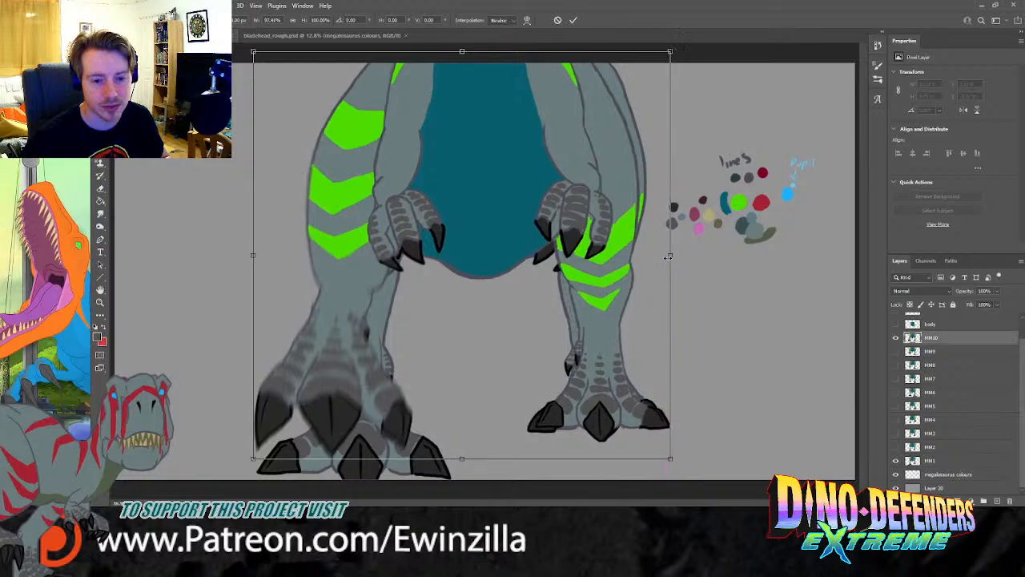
{"action": "left_click_drag", "start_coordinate": [255, 463], "coordinate": [245, 470]}
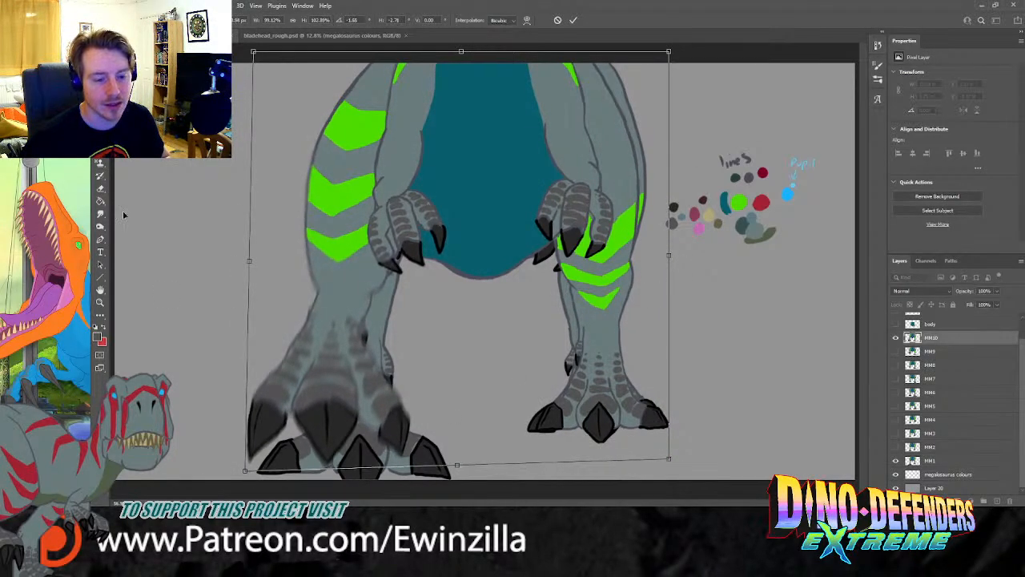
{"action": "key", "text": "Return"}
Step: Toggle MM10 over MM1 repeatedly to compare the body and feet between the last and first frames
{"action": "left_click", "coordinate": [896, 337]}
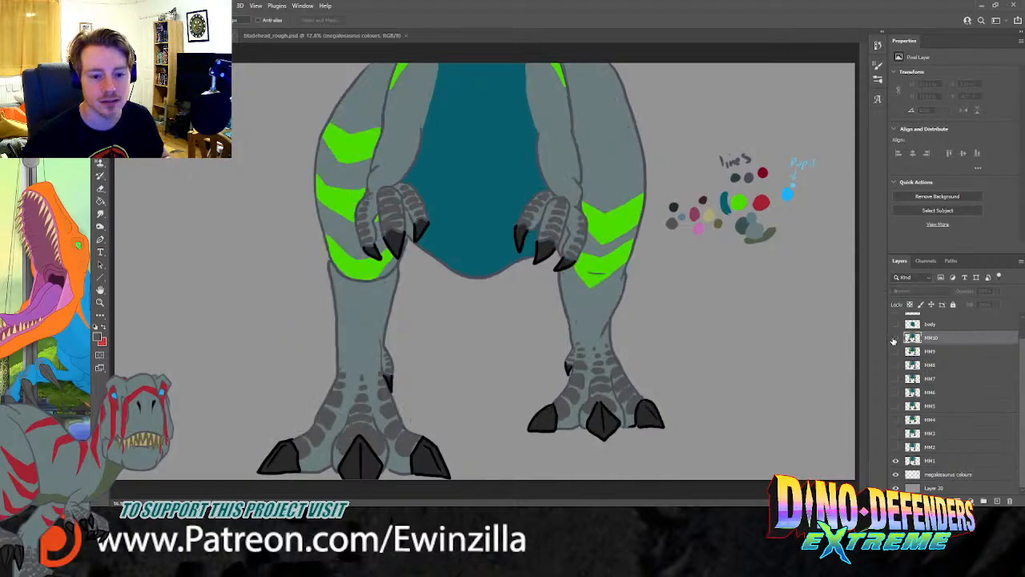
{"action": "left_click", "coordinate": [896, 337]}
{"action": "left_click", "coordinate": [896, 337]}
{"action": "left_click", "coordinate": [895, 339]}
{"action": "left_click", "coordinate": [895, 339]}
{"action": "left_click", "coordinate": [895, 339]}
{"action": "left_click", "coordinate": [895, 338]}
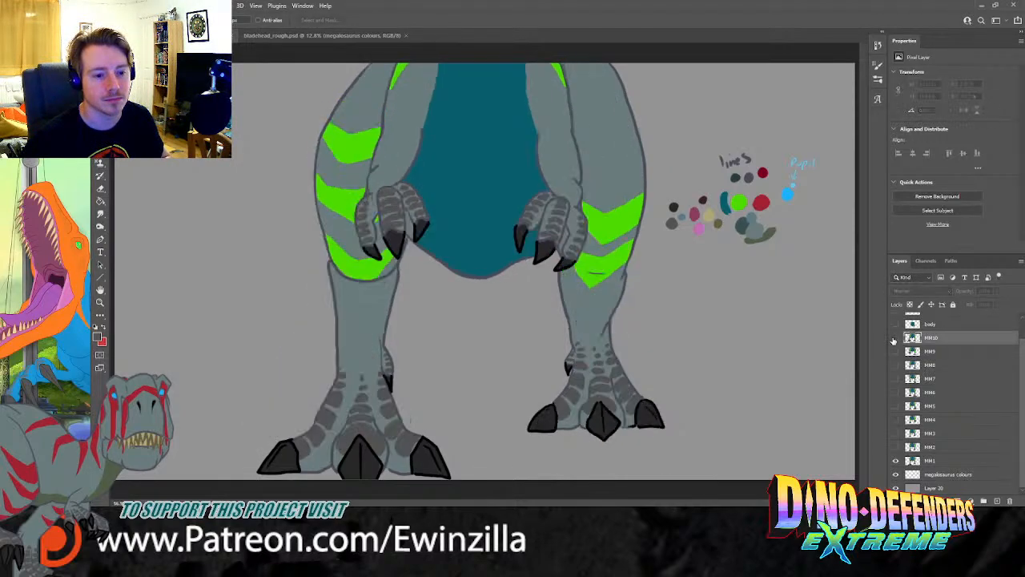
{"action": "left_click", "coordinate": [895, 339]}
{"action": "left_click", "coordinate": [895, 339]}
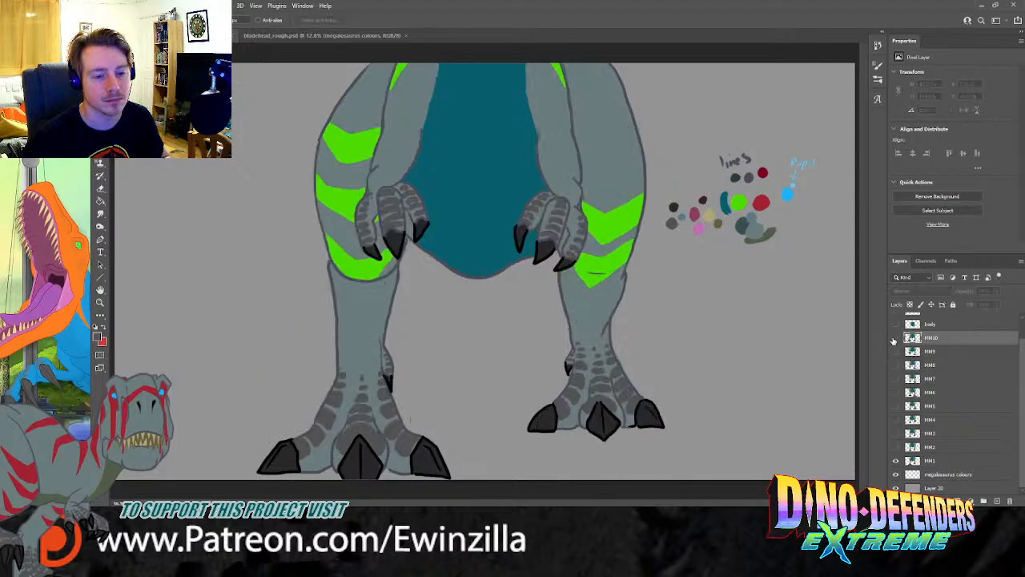
{"action": "left_click", "coordinate": [895, 339]}
{"action": "left_click", "coordinate": [894, 339]}
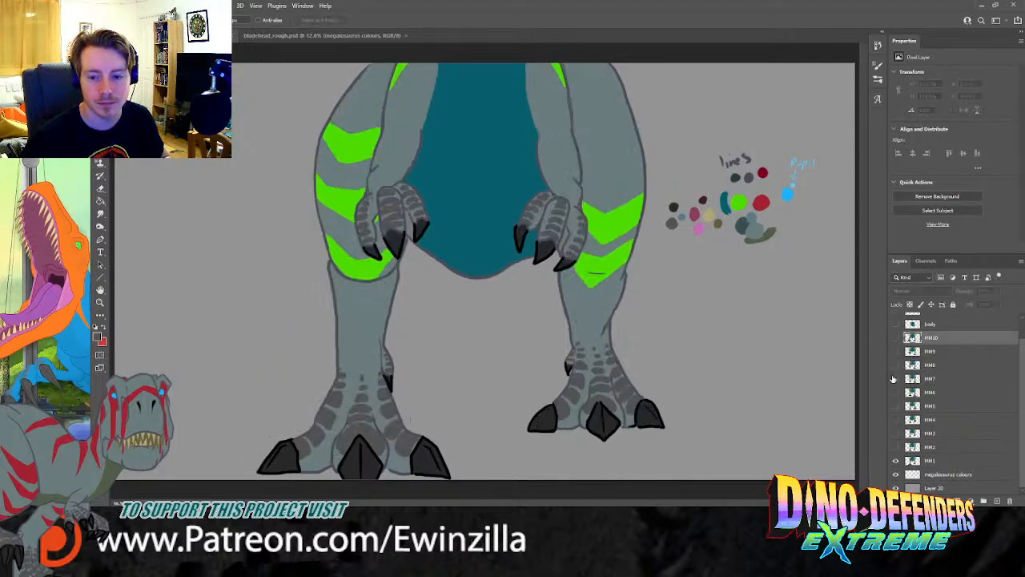
Step: Show all the walk frames and flip through the upper ones, MM10 to MM8, to examine the motion between them
{"action": "left_click", "coordinate": [897, 462]}
{"action": "left_click_drag", "start_coordinate": [896, 462], "coordinate": [896, 327]}
{"action": "left_click", "coordinate": [896, 325]}
{"action": "left_click", "coordinate": [895, 339]}
{"action": "left_click", "coordinate": [896, 341]}
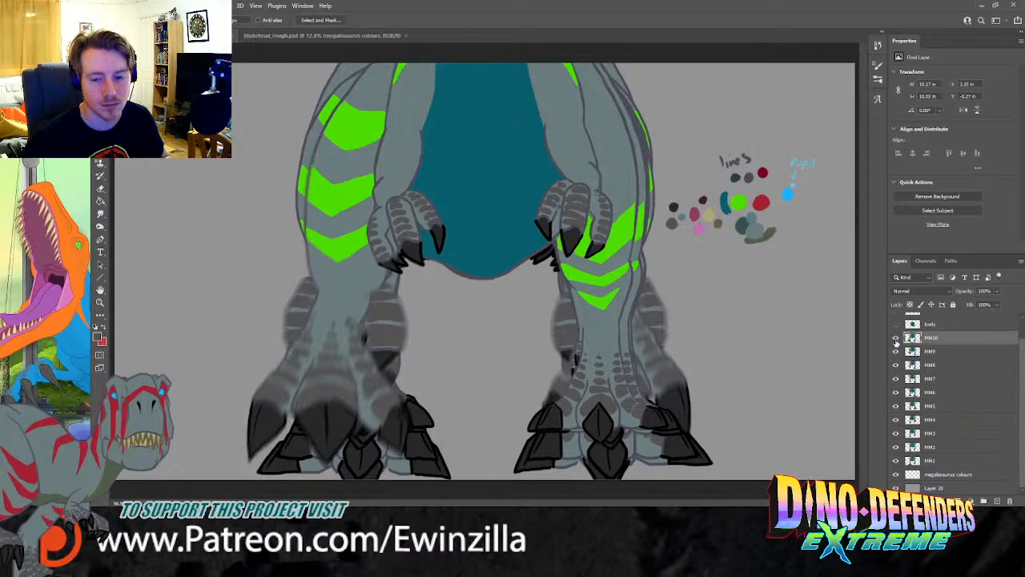
{"action": "mouse_move", "coordinate": [895, 340]}
{"action": "left_mouse_down"}
{"action": "mouse_move", "coordinate": [897, 463]}
{"action": "mouse_move", "coordinate": [897, 357]}
{"action": "left_mouse_up"}
{"action": "left_click", "coordinate": [897, 407]}
{"action": "left_click", "coordinate": [897, 355]}
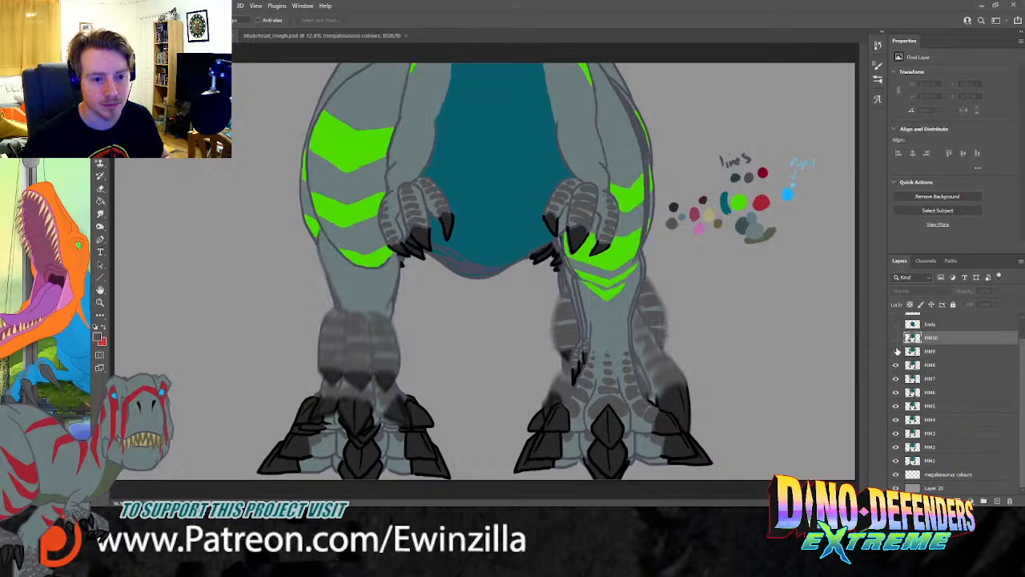
{"action": "left_click", "coordinate": [896, 363]}
{"action": "left_click", "coordinate": [896, 354]}
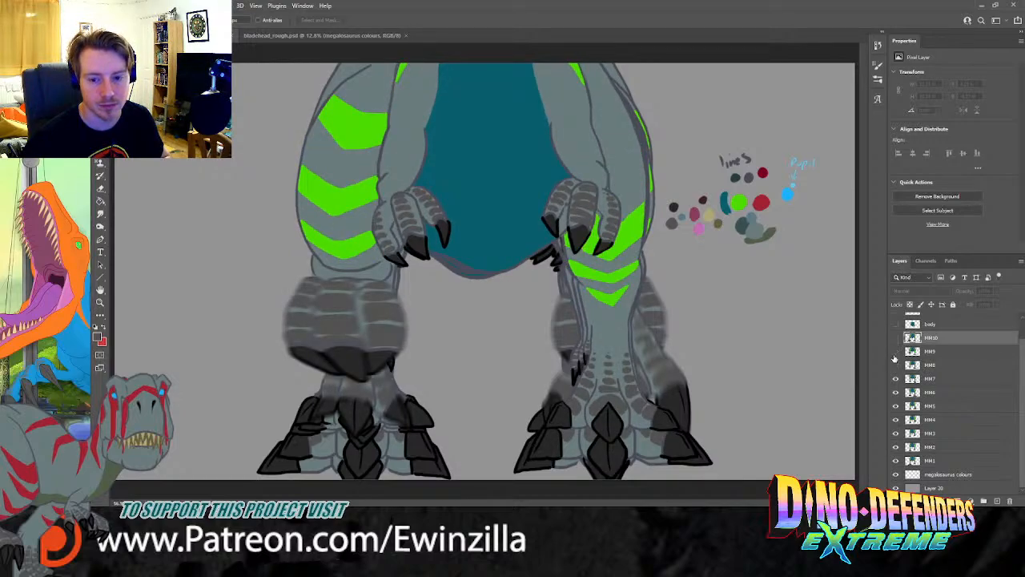
{"action": "left_click", "coordinate": [896, 357]}
{"action": "left_click", "coordinate": [896, 364]}
{"action": "left_click", "coordinate": [895, 352]}
{"action": "left_click", "coordinate": [896, 337]}
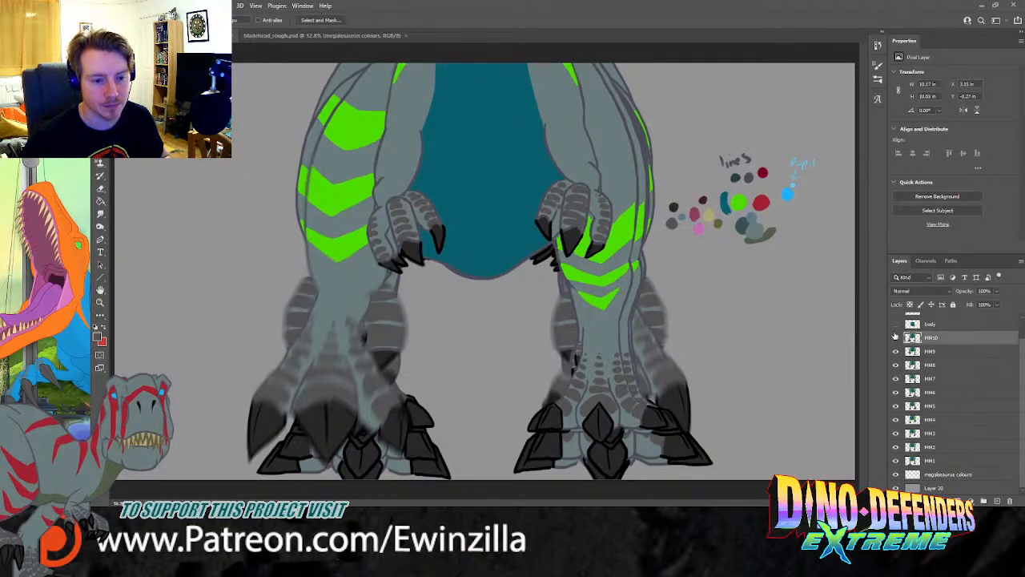
Step: Step through the frames by hiding MM9 down to MM2, leaving MM10 over MM1 for comparison
{"action": "left_click", "coordinate": [896, 351]}
{"action": "left_click", "coordinate": [895, 366]}
{"action": "left_click", "coordinate": [895, 380]}
{"action": "left_click", "coordinate": [896, 392]}
{"action": "left_click", "coordinate": [895, 407]}
{"action": "left_click", "coordinate": [896, 419]}
{"action": "left_click", "coordinate": [895, 433]}
{"action": "left_click", "coordinate": [896, 446]}
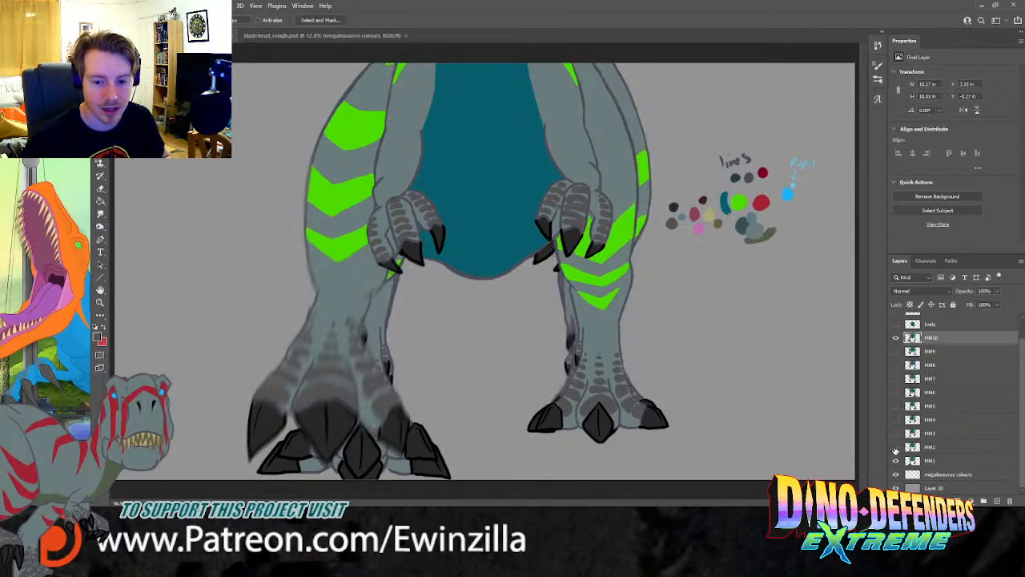
{"action": "left_click", "coordinate": [896, 460]}
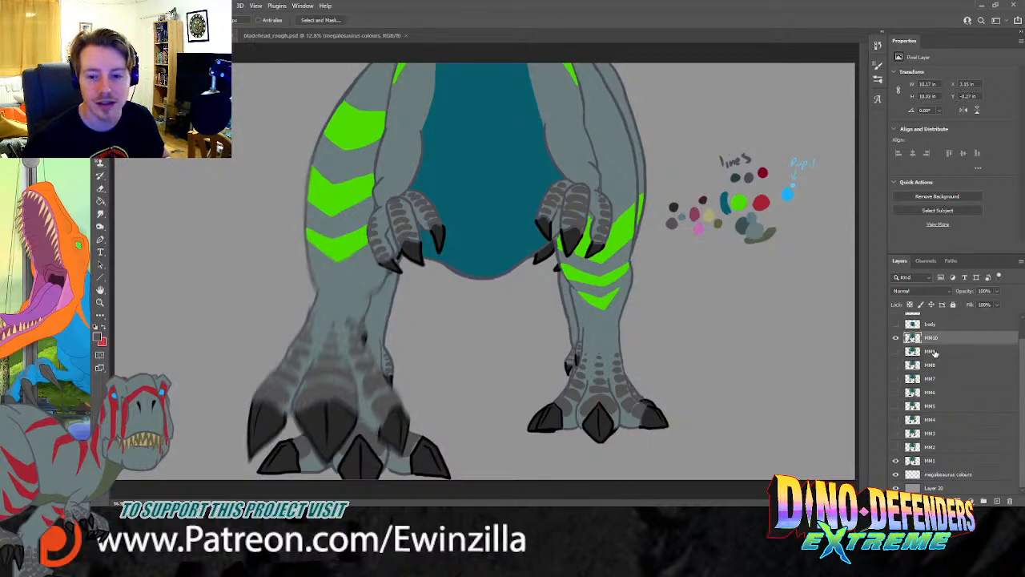
Step: Lasso MM10's raised foreground leg, try shifting it inward within the layer, and undo the move
{"action": "mouse_move", "coordinate": [315, 92]}
{"action": "left_mouse_down"}
{"action": "mouse_move", "coordinate": [278, 158]}
{"action": "mouse_move", "coordinate": [206, 433]}
{"action": "mouse_move", "coordinate": [273, 495]}
{"action": "mouse_move", "coordinate": [399, 502]}
{"action": "mouse_move", "coordinate": [456, 352]}
{"action": "mouse_move", "coordinate": [420, 299]}
{"action": "mouse_move", "coordinate": [375, 263]}
{"action": "mouse_move", "coordinate": [363, 222]}
{"action": "left_mouse_up"}
{"action": "mouse_move", "coordinate": [376, 172]}
{"action": "left_mouse_down"}
{"action": "mouse_move", "coordinate": [390, 100]}
{"action": "mouse_move", "coordinate": [329, 58]}
{"action": "left_mouse_up"}
{"action": "key", "text": "v"}
{"action": "left_click_drag", "start_coordinate": [356, 480], "coordinate": [366, 492]}
{"action": "key", "text": "Return"}
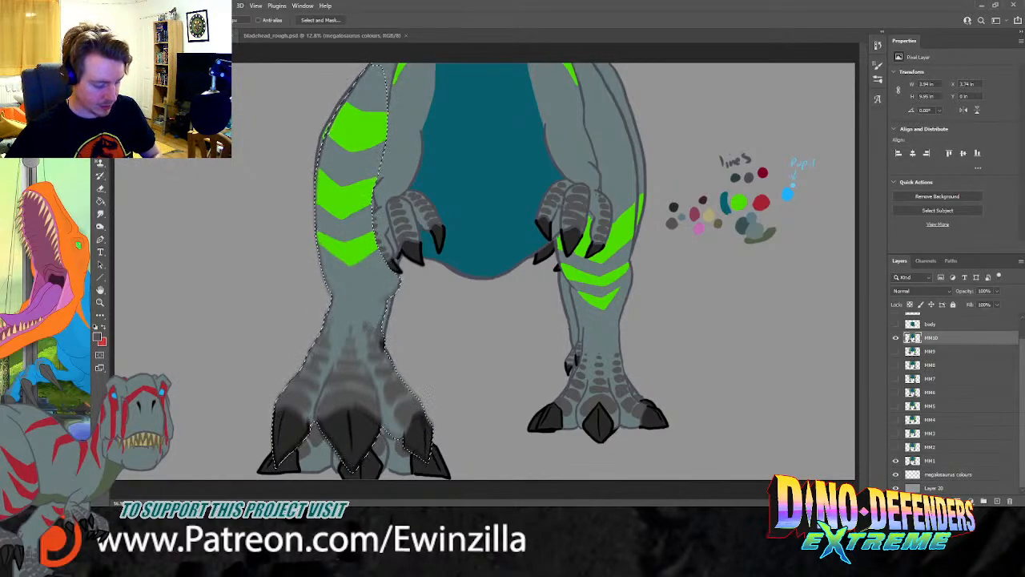
{"action": "key", "text": "ctrl+z"}
Step: Cut the selected raised leg out of MM10, paste it as its own layer and place that layer beneath MM10
{"action": "key", "text": "Delete"}
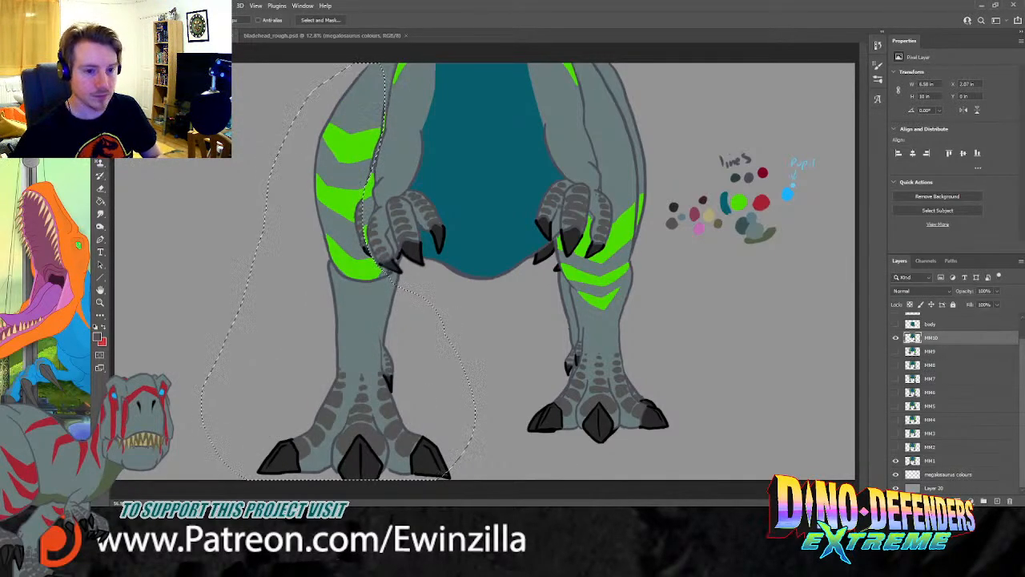
{"action": "key", "text": "ctrl+v"}
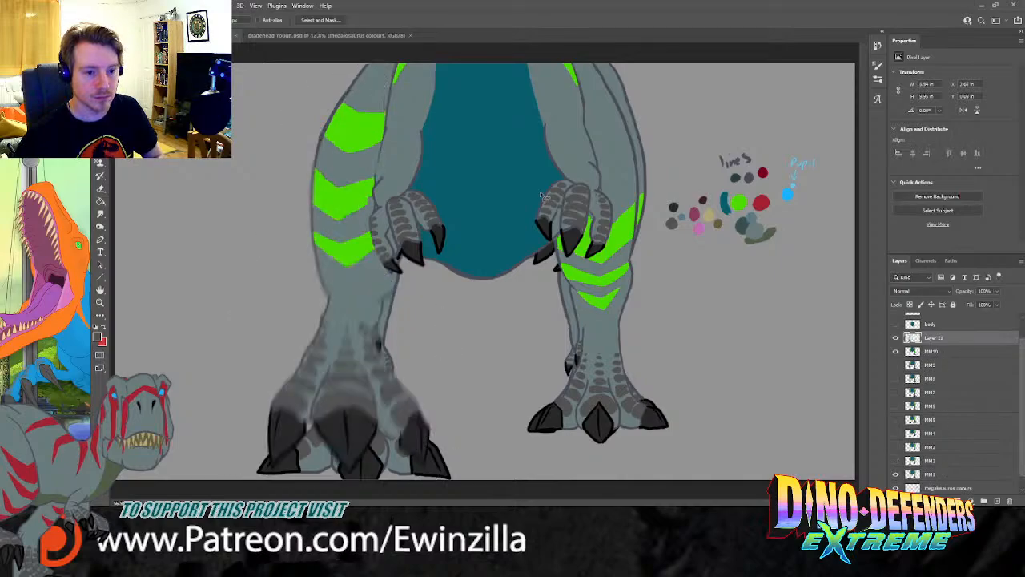
{"action": "key", "text": "ctrl+bracketleft"}
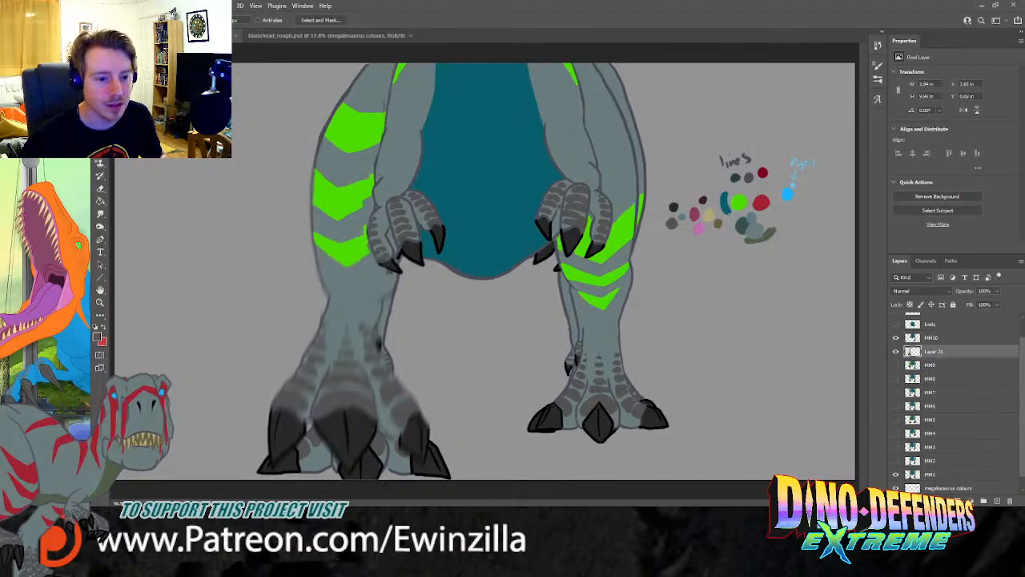
Step: Shift the separate leg slightly inward and up, rotate it about -0.6°, and hide MM1
{"action": "key", "text": "v"}
{"action": "left_click_drag", "start_coordinate": [312, 218], "coordinate": [321, 207]}
{"action": "key", "text": "ctrl+t"}
{"action": "left_click_drag", "start_coordinate": [445, 251], "coordinate": [448, 249]}
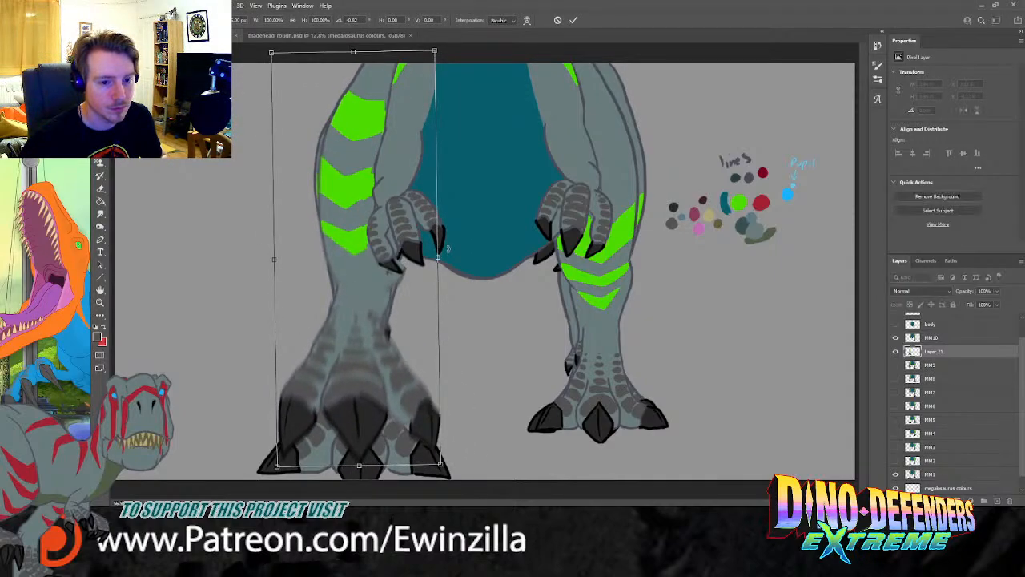
{"action": "key", "text": "Return"}
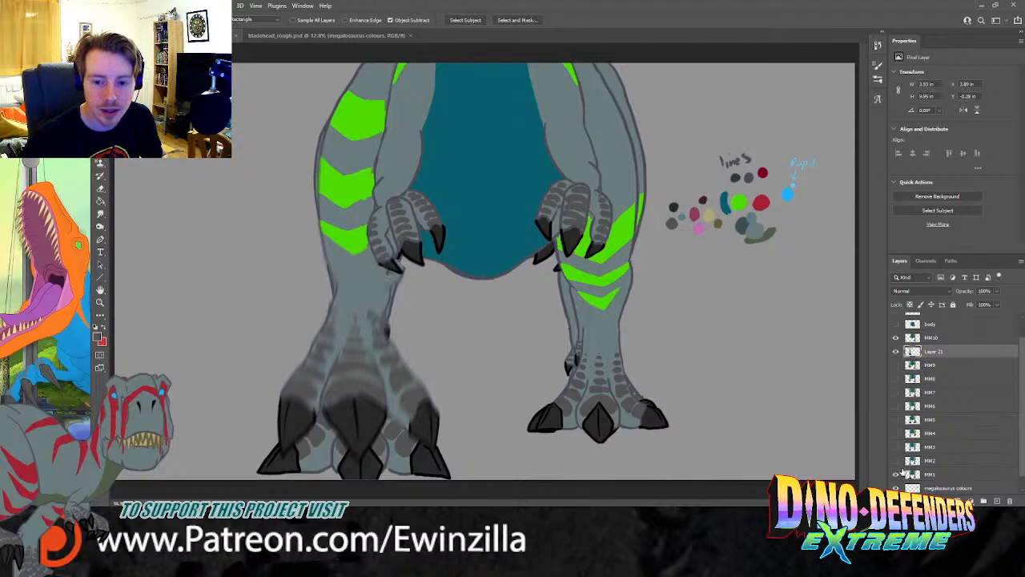
{"action": "left_click", "coordinate": [896, 475]}
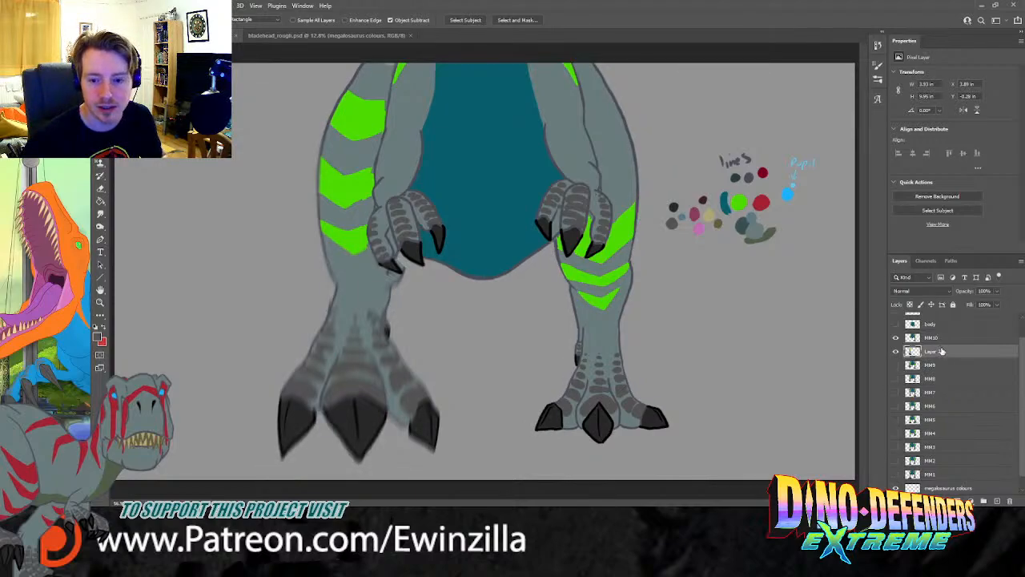
Step: Switch to the Smudge tool, merge the separate leg layer with MM10 and check the combined frame
{"action": "left_click", "coordinate": [100, 213]}
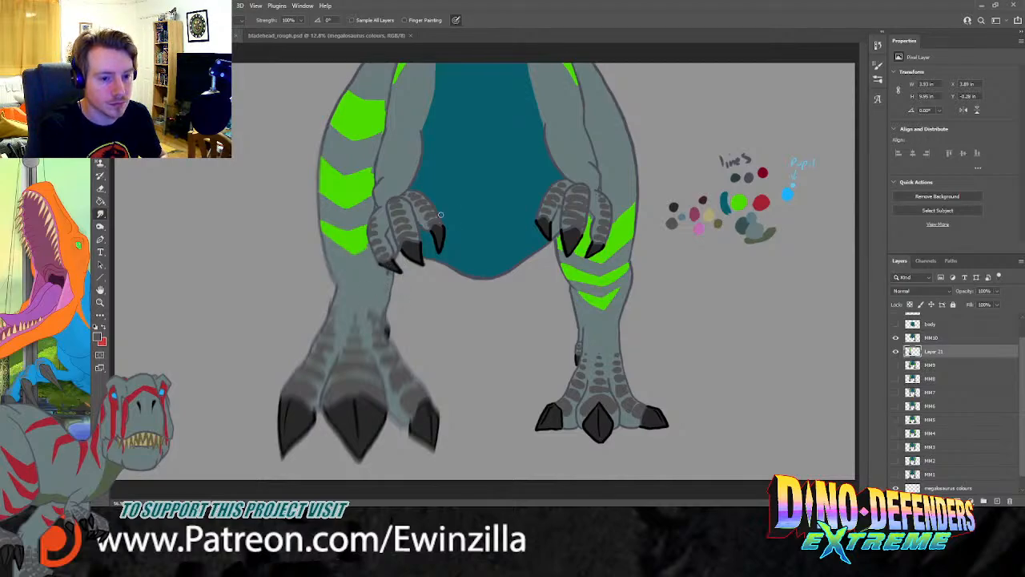
{"action": "left_click", "coordinate": [895, 338]}
{"action": "left_click", "coordinate": [940, 339]}
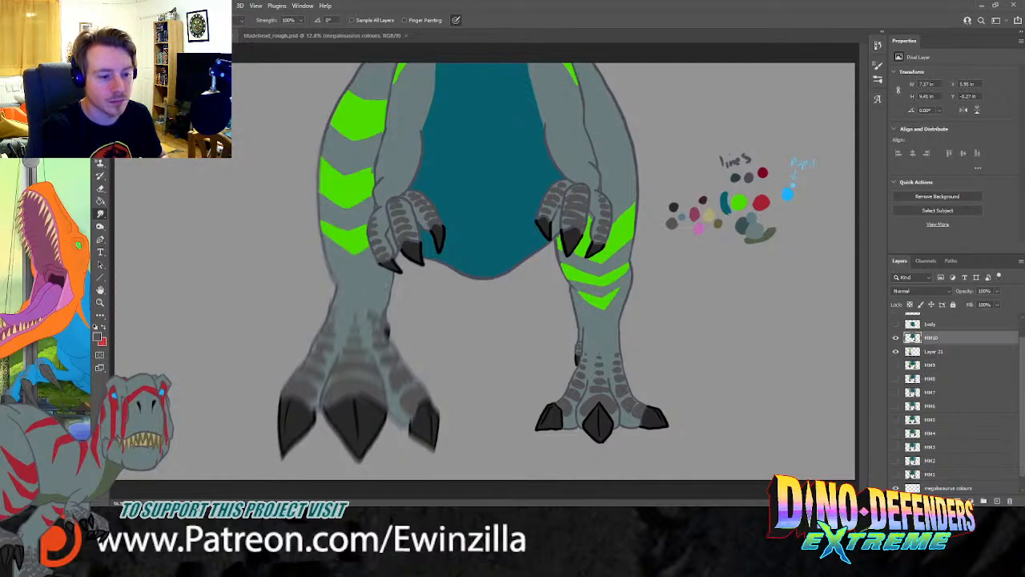
{"action": "left_click", "coordinate": [928, 352]}
{"action": "key", "text": "Delete"}
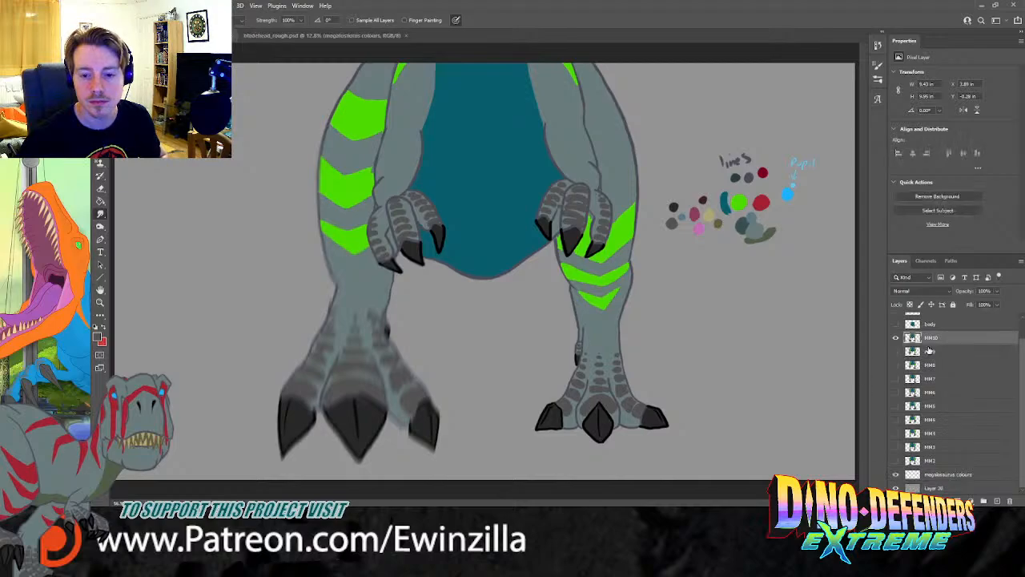
{"action": "left_click", "coordinate": [897, 339]}
{"action": "left_click", "coordinate": [896, 339]}
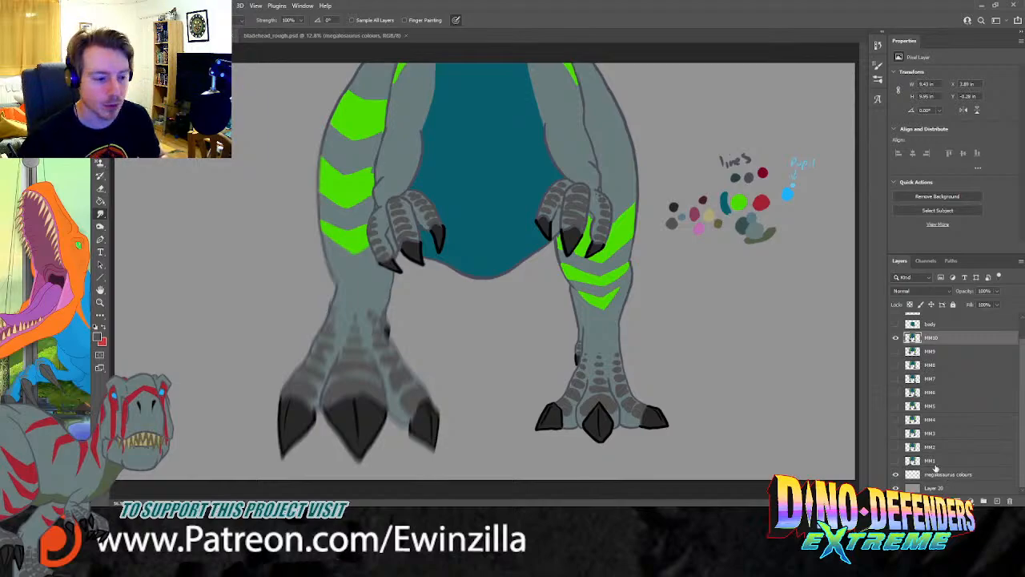
Step: Show the head layer over MM10 and delete the body layer
{"action": "scroll", "coordinate": [934, 460], "scroll_direction": "up", "scroll_amount": 1}
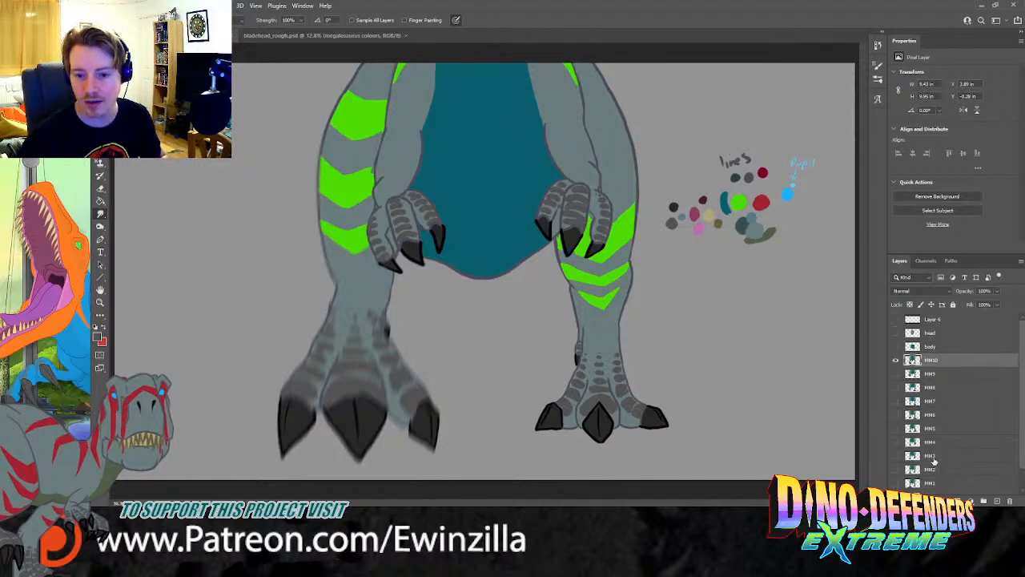
{"action": "left_click", "coordinate": [896, 333]}
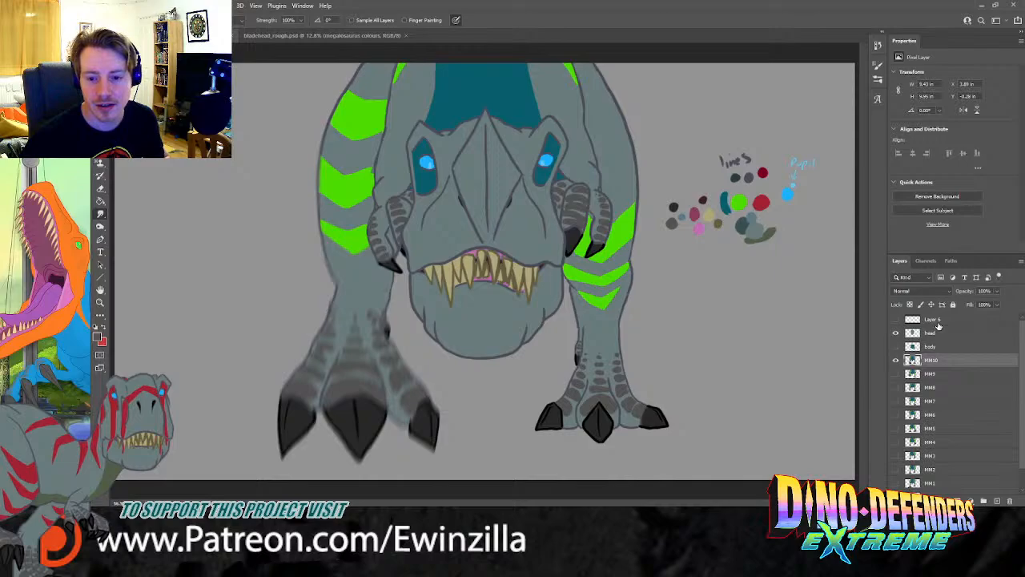
{"action": "left_click", "coordinate": [928, 349]}
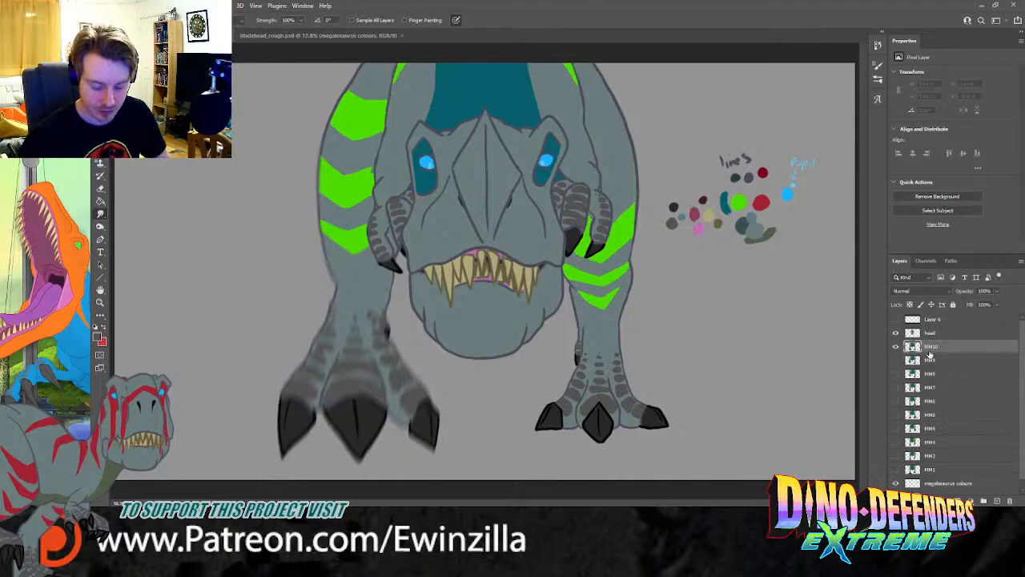
{"action": "key", "text": "Delete"}
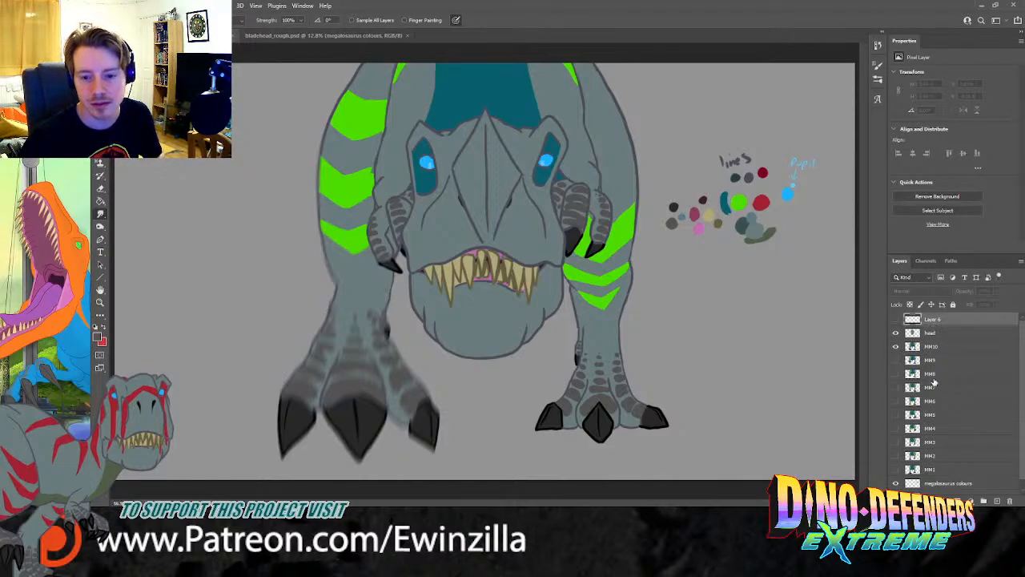
Step: Make frames MM9 down to MM1 visible again beneath MM10 and the head
{"action": "scroll", "coordinate": [933, 383], "scroll_direction": "down", "scroll_amount": 1}
{"action": "left_click", "coordinate": [896, 351]}
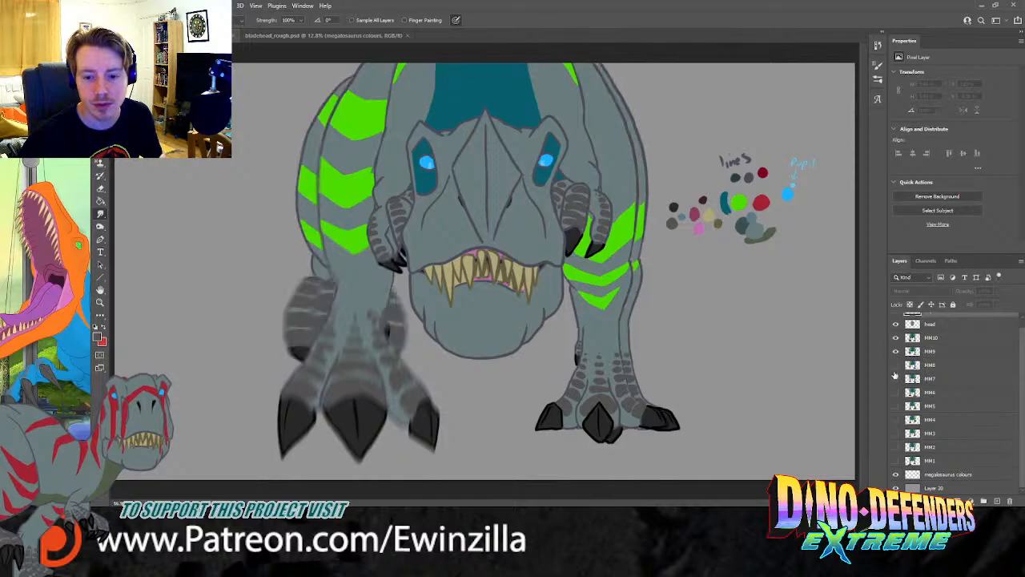
{"action": "left_click", "coordinate": [895, 372]}
{"action": "left_click_drag", "start_coordinate": [895, 367], "coordinate": [925, 487]}
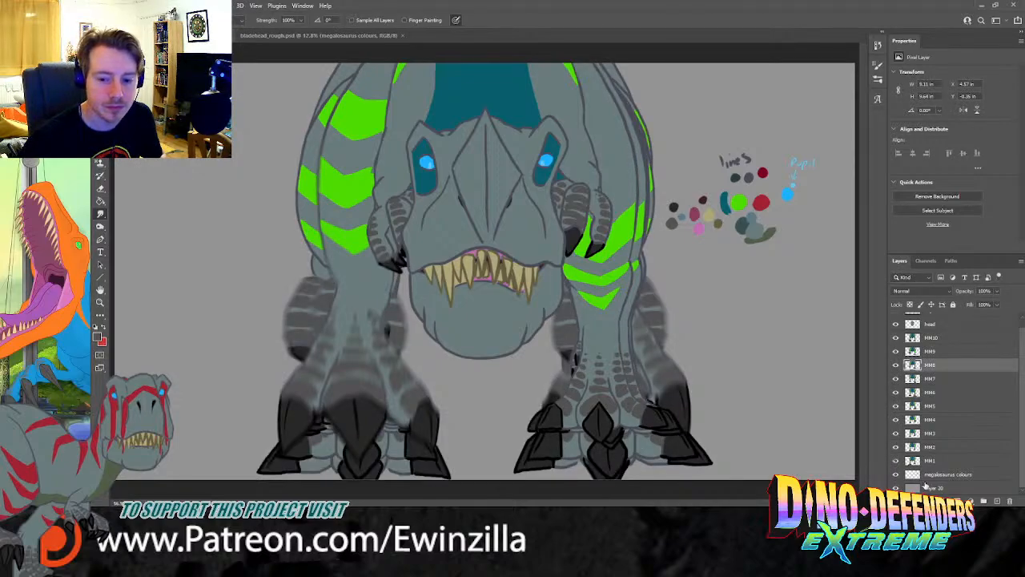
Step: Delete the megalosaurus colours layer and the grey background Layer 20
{"action": "left_click", "coordinate": [933, 478]}
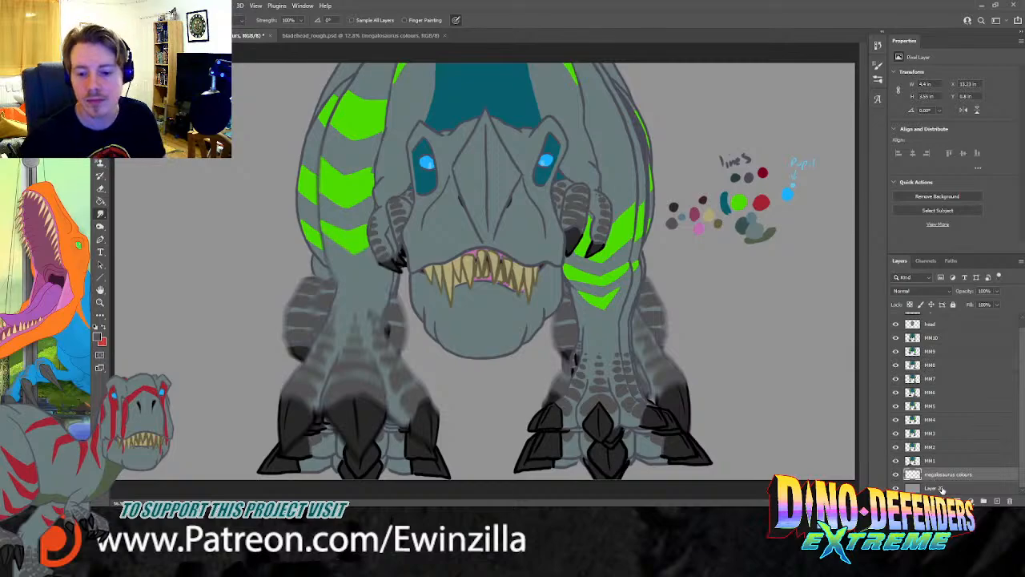
{"action": "key", "text": "Delete"}
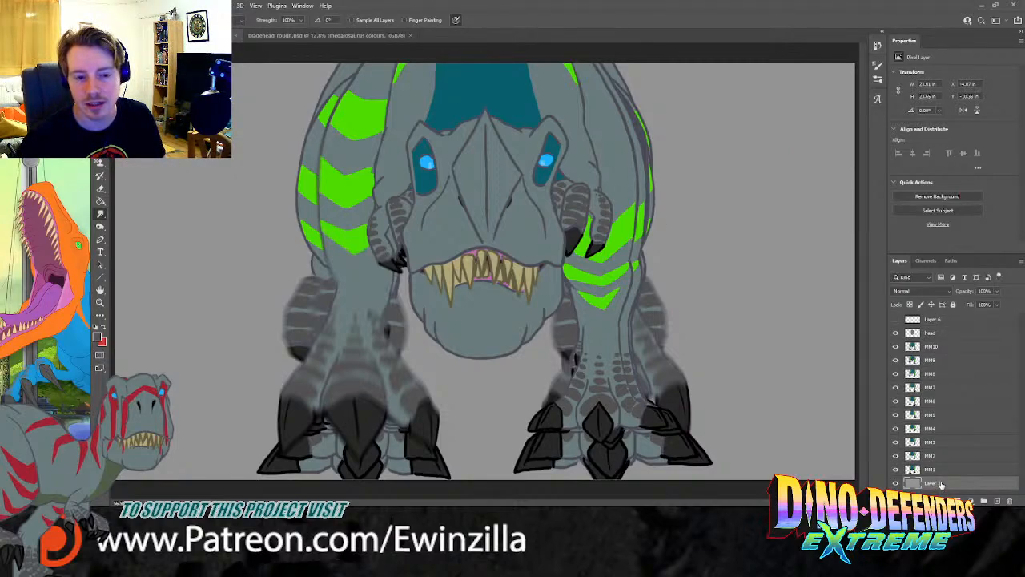
{"action": "key", "text": "Delete"}
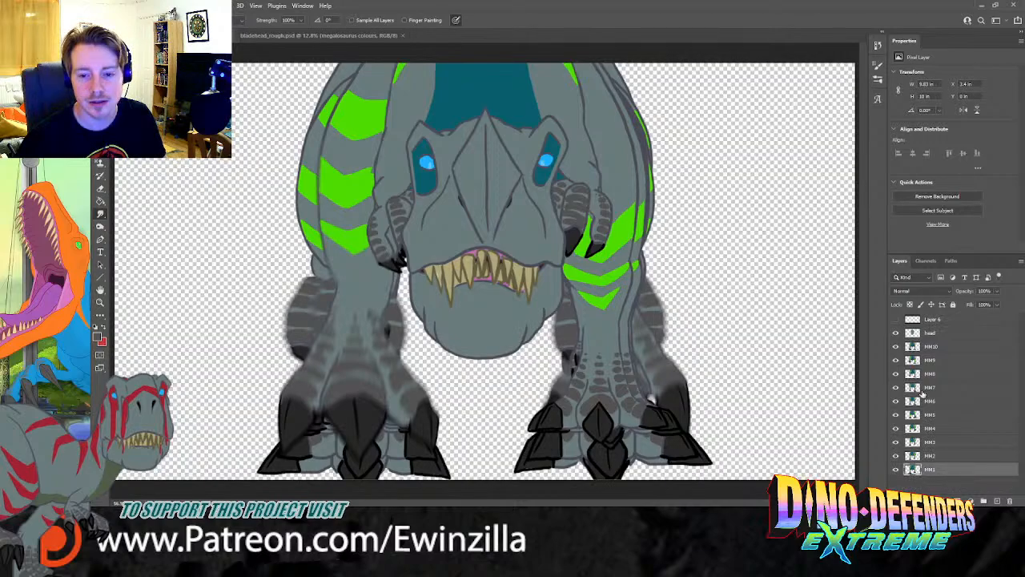
Step: Isolate frame MM1 by deleting the layers from MM2 up through Layer 6, and restore the removed layers
{"action": "left_click", "coordinate": [934, 455], "text": "shift"}
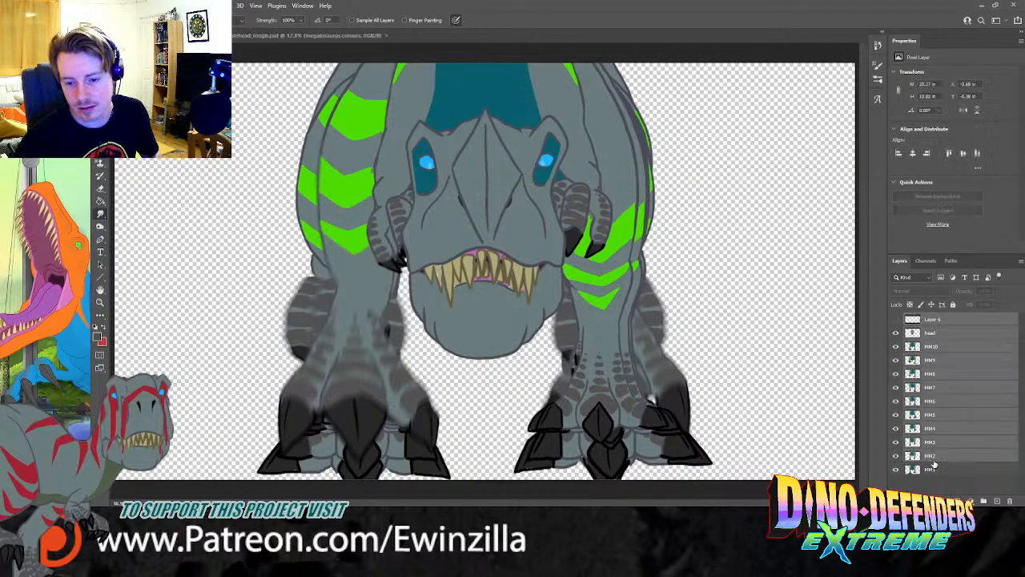
{"action": "key", "text": "Delete"}
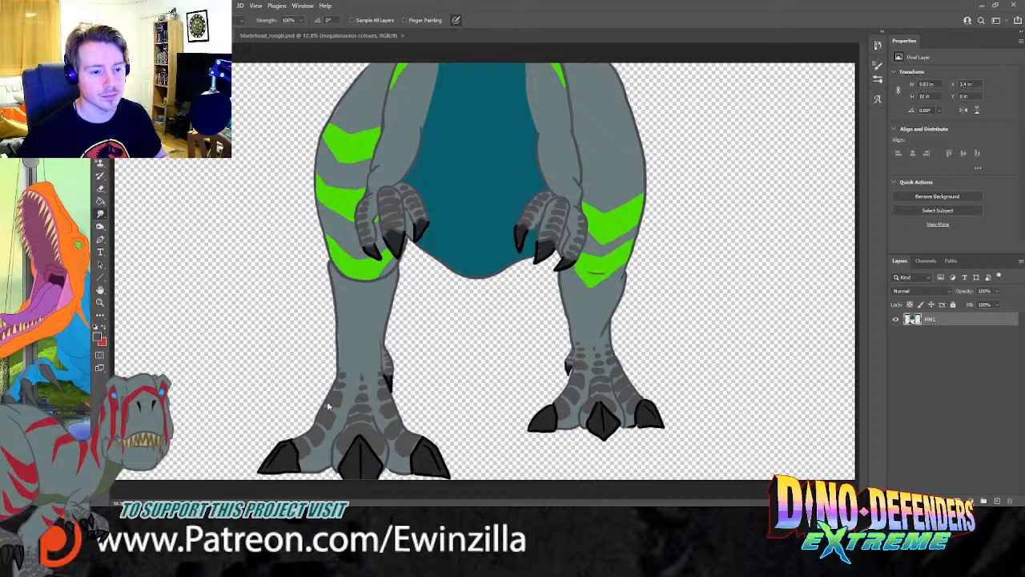
{"action": "left_click_drag", "start_coordinate": [626, 409], "coordinate": [609, 389]}
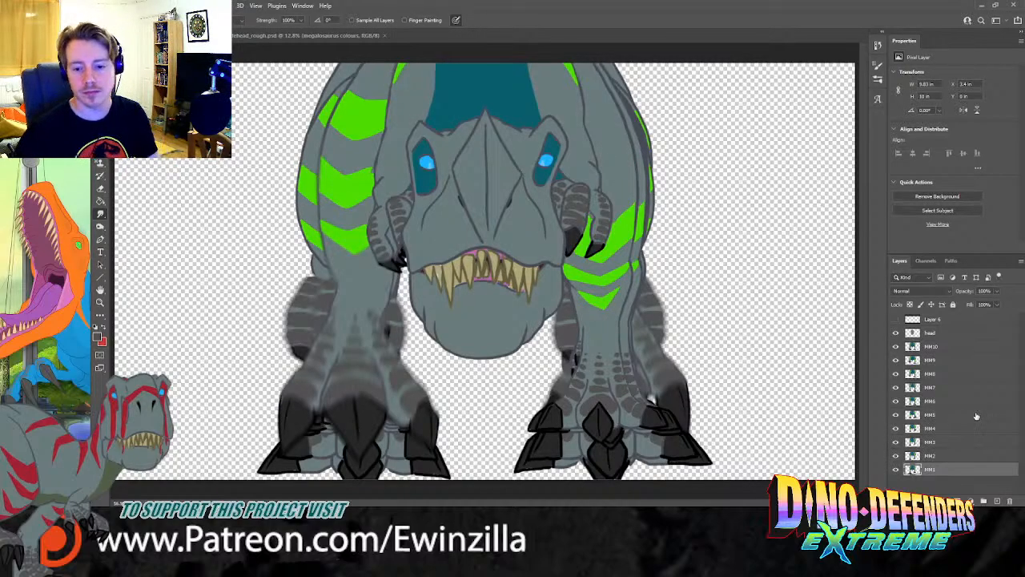
Step: Delete MM1 and the layers from MM3 up through Layer 6, and save the file with only MM2
{"action": "key", "text": "Delete"}
{"action": "left_click", "coordinate": [944, 443]}
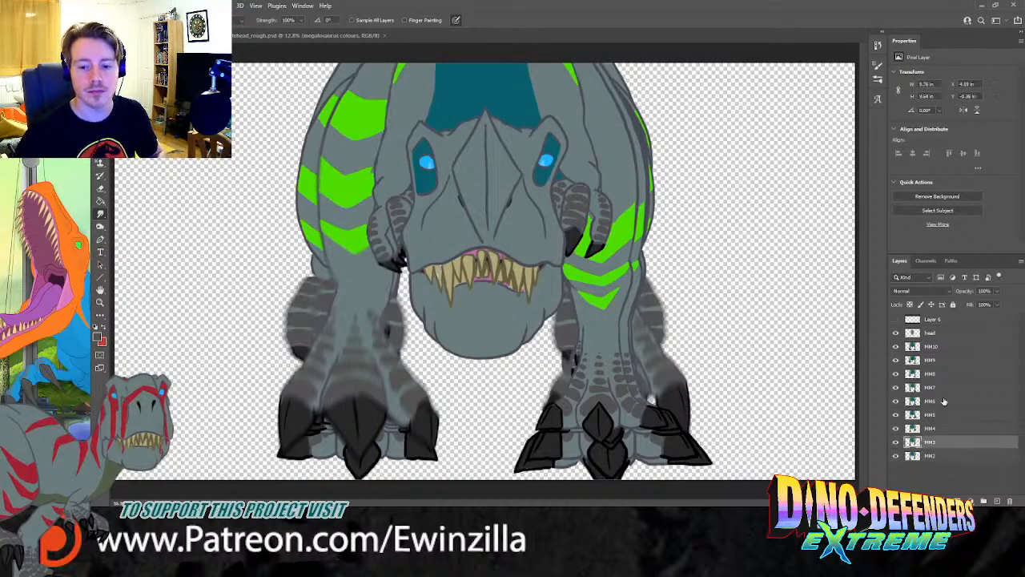
{"action": "left_click", "coordinate": [943, 322], "text": "shift"}
{"action": "key", "text": "Delete"}
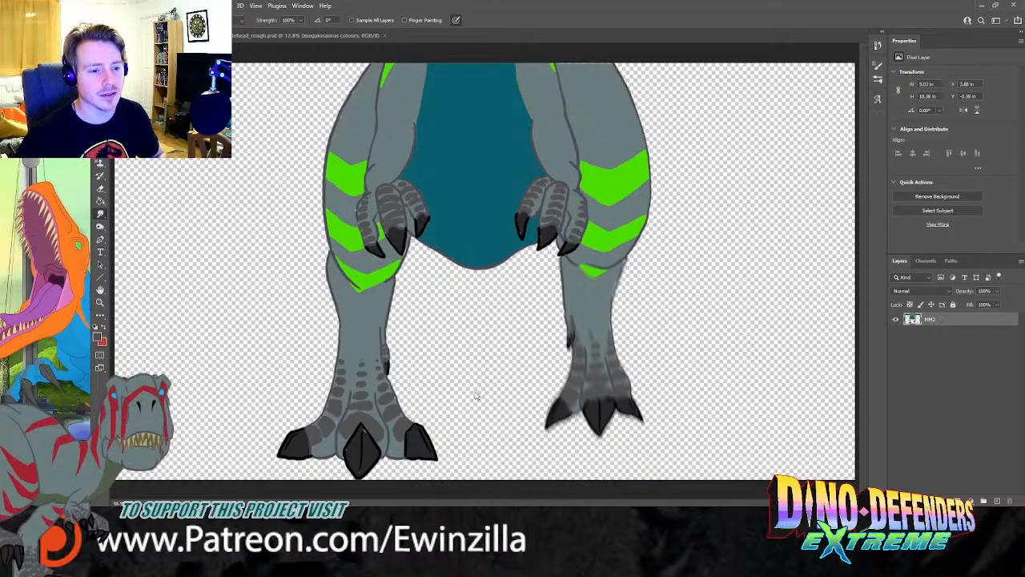
{"action": "key", "text": "ctrl+s"}
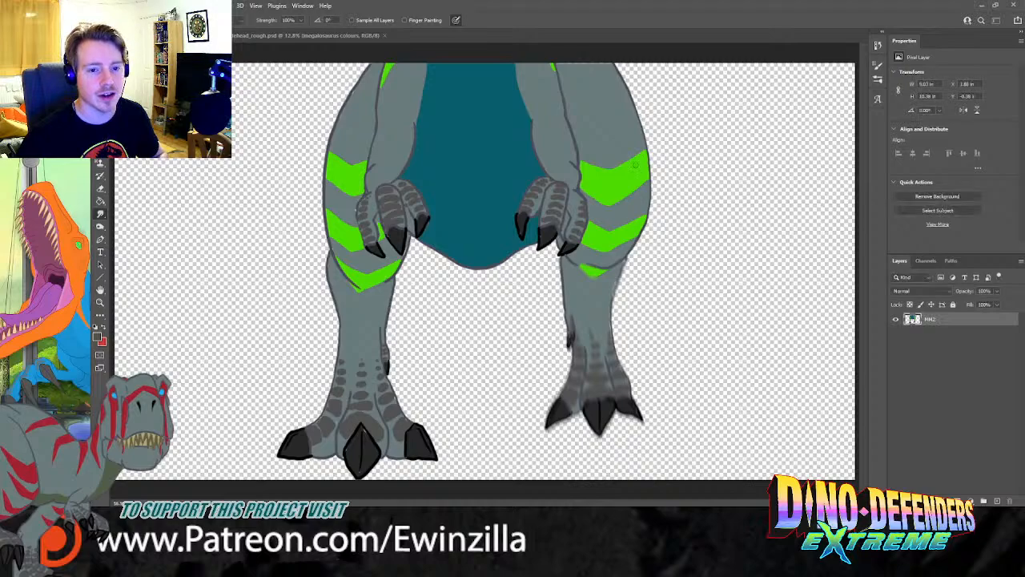
Step: Restore the upper layers, delete everything except MM3, and save the file with that single frame
{"action": "key", "text": "ctrl+z"}
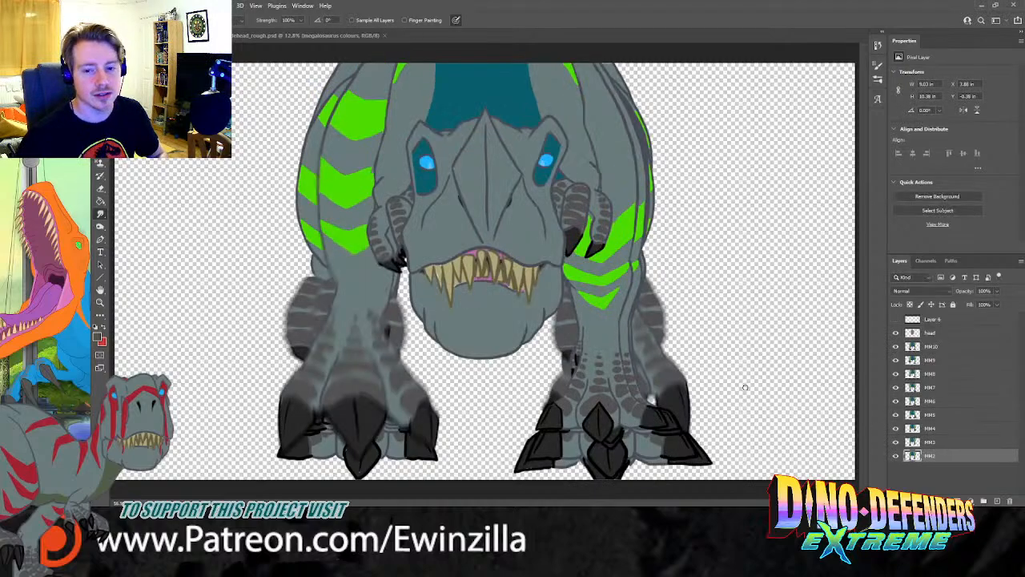
{"action": "key", "text": "Delete"}
{"action": "left_click", "coordinate": [938, 429]}
{"action": "left_click", "coordinate": [936, 322], "text": "shift"}
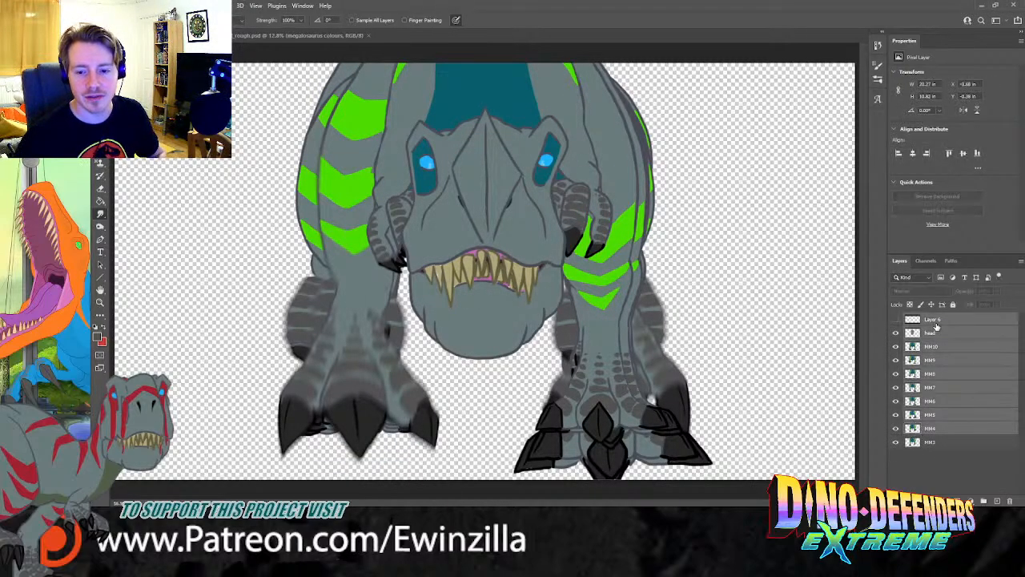
{"action": "key", "text": "Delete"}
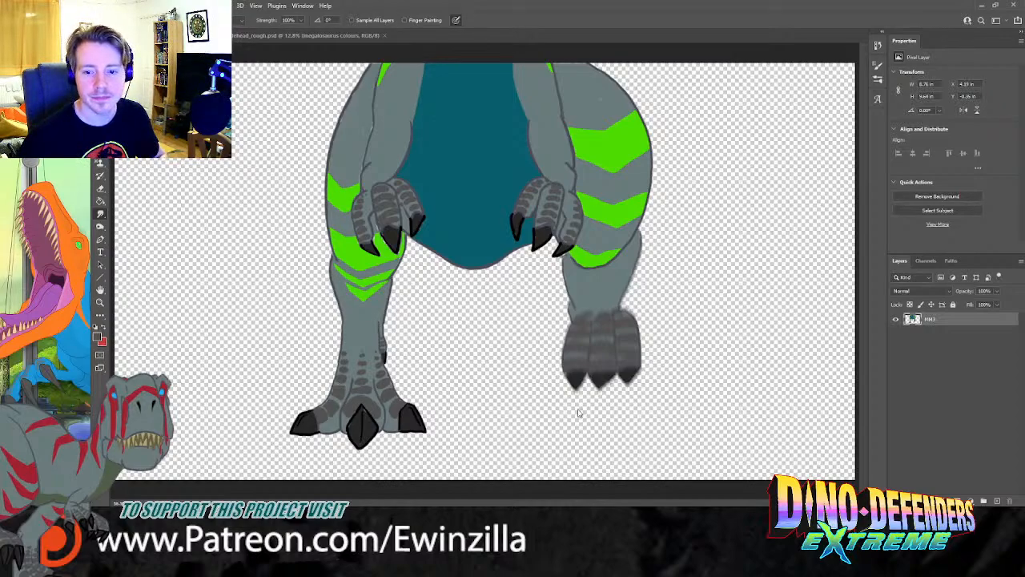
{"action": "key", "text": "ctrl+s"}
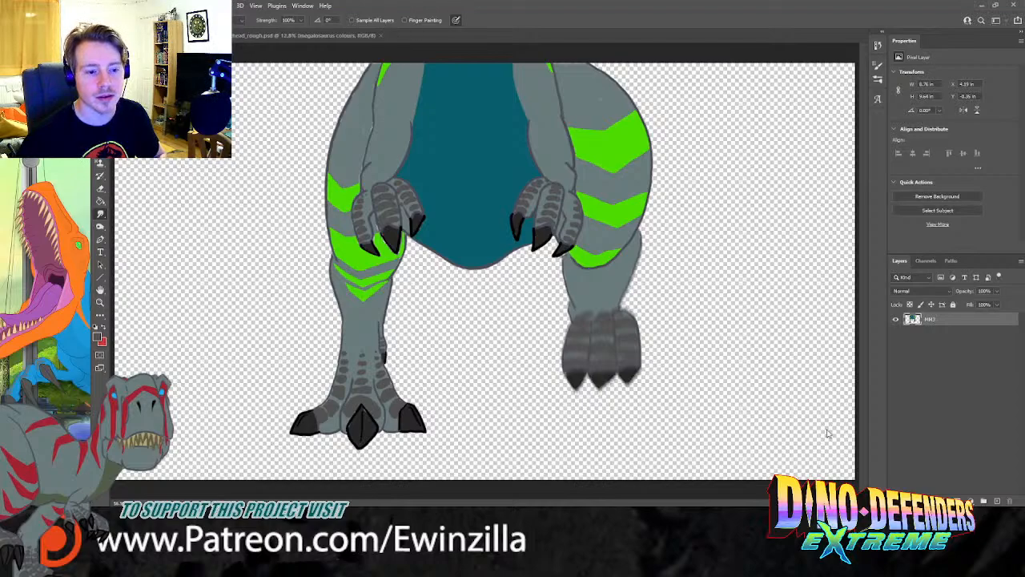
Step: Bring back the layers above MM3, isolate frame MM4 by deleting all others, and save it
{"action": "key", "text": "ctrl+z"}
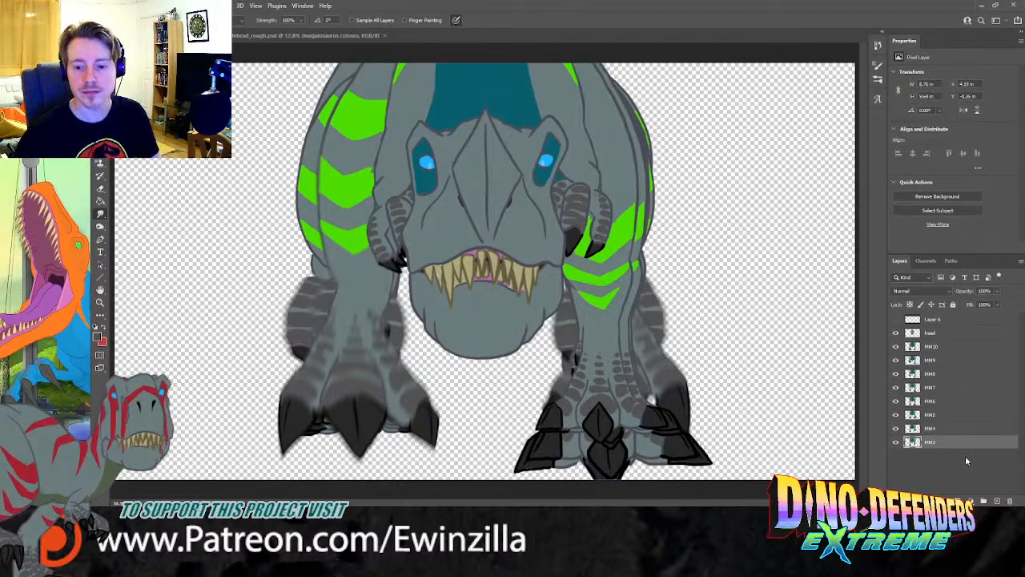
{"action": "key", "text": "Delete"}
{"action": "left_click", "coordinate": [941, 419]}
{"action": "left_click", "coordinate": [942, 325], "text": "shift"}
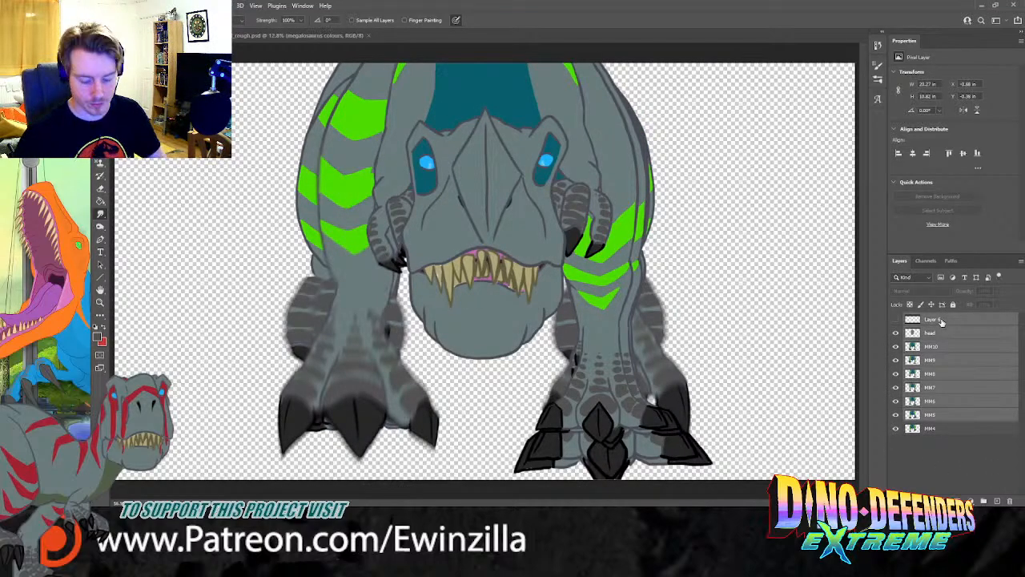
{"action": "key", "text": "Delete"}
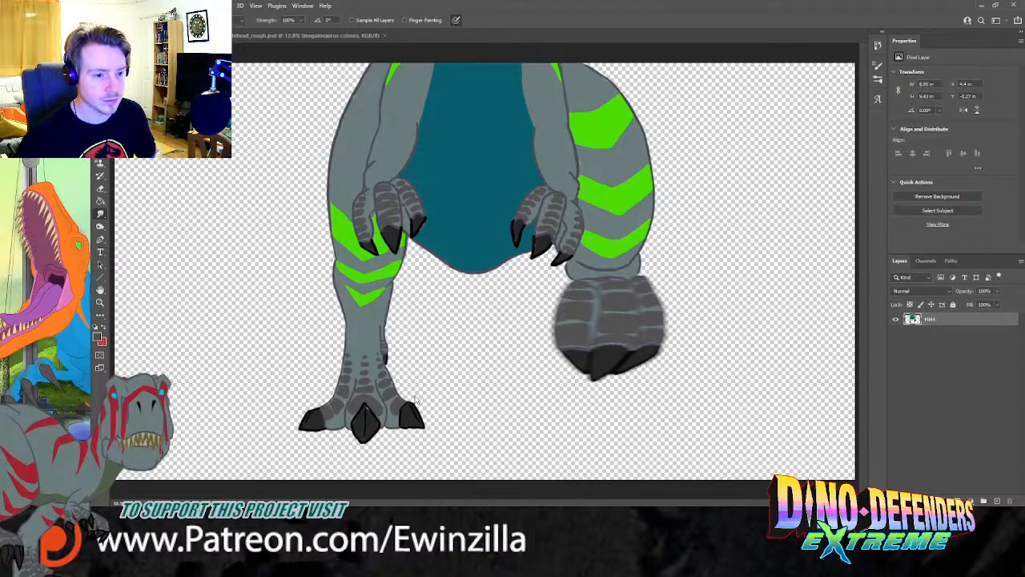
{"action": "key", "text": "ctrl+s"}
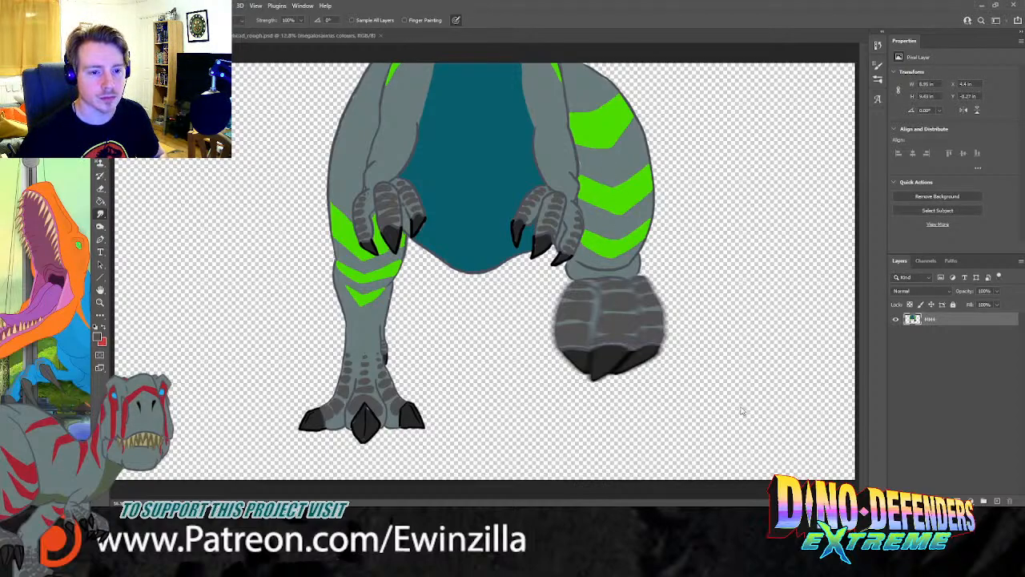
Step: Restore the layers above MM4, and delete MM4 and the layers from MM6 through Layer 6 to isolate MM5
{"action": "key", "text": "ctrl+Tab"}
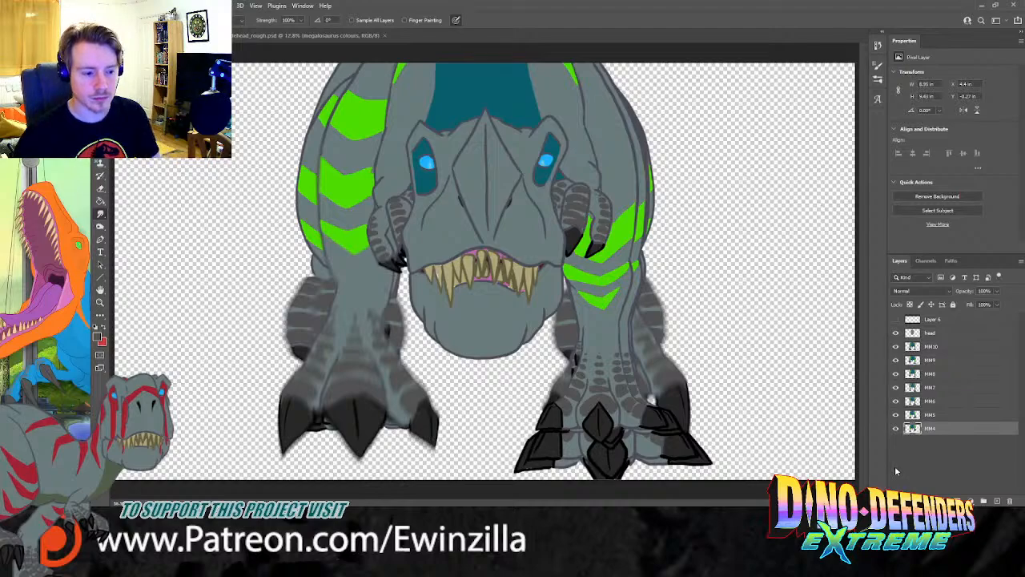
{"action": "left_click", "coordinate": [935, 403]}
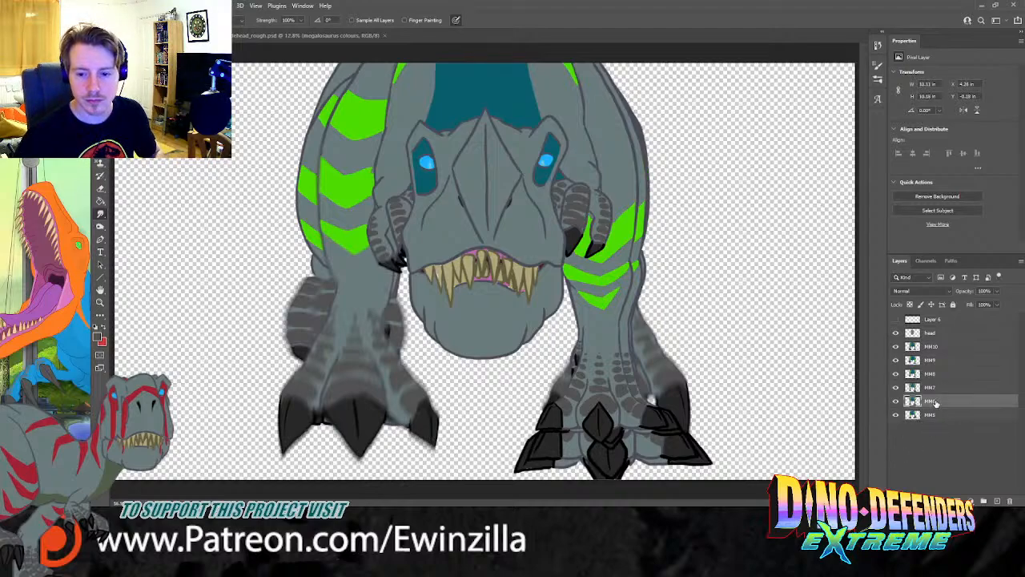
{"action": "left_click", "coordinate": [938, 323], "text": "shift"}
{"action": "key", "text": "Delete"}
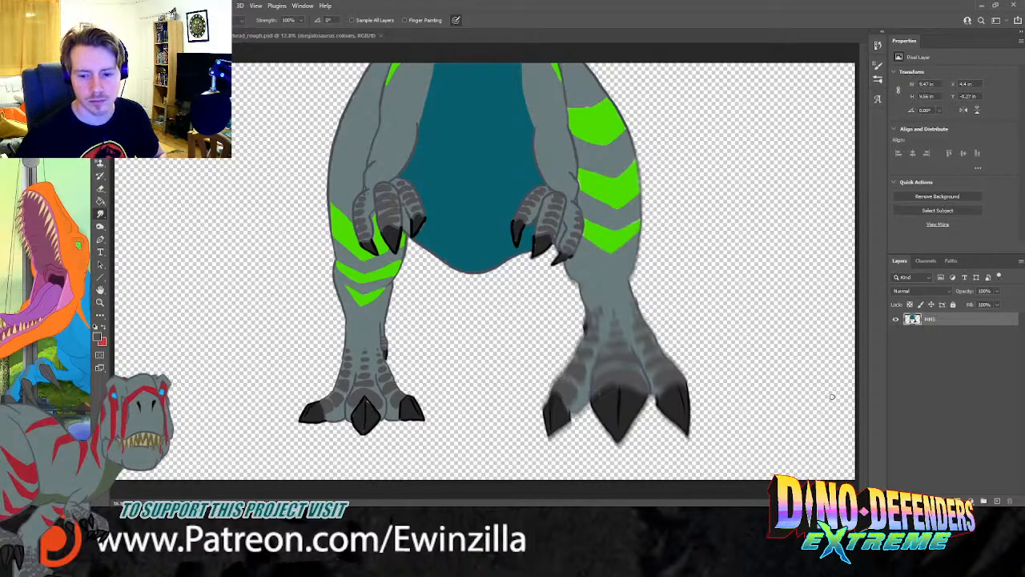
Step: Restore the layers above MM5, and delete MM5 and the layers from MM7 through Layer 6 to isolate MM6
{"action": "key", "text": "Delete"}
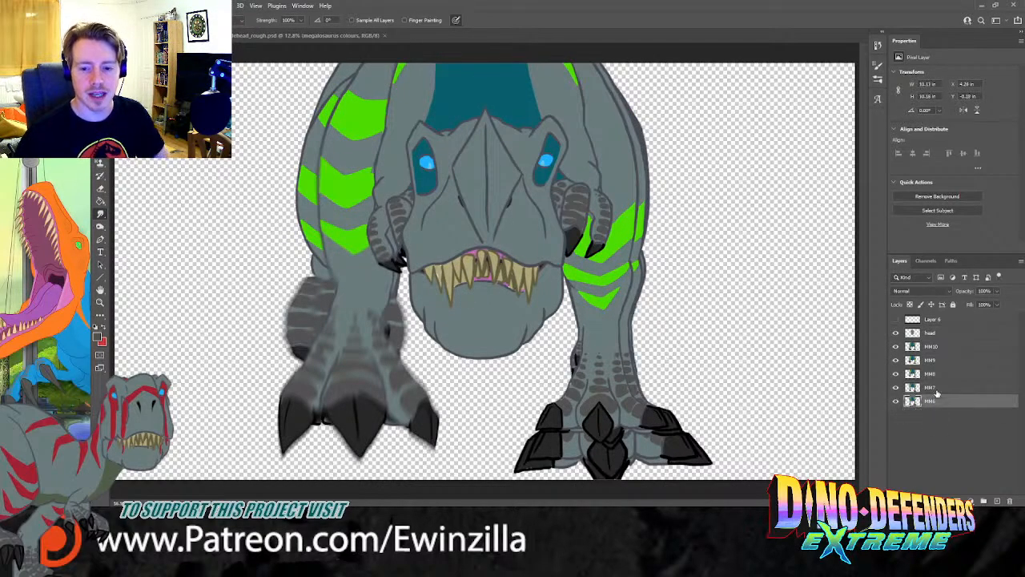
{"action": "left_click", "coordinate": [934, 389]}
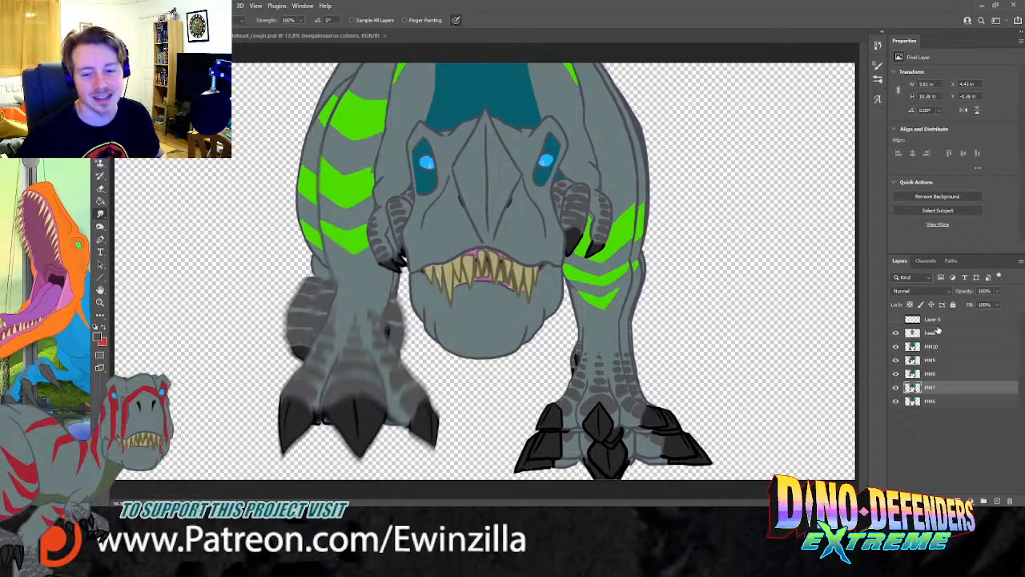
{"action": "left_click", "coordinate": [939, 331], "text": "shift"}
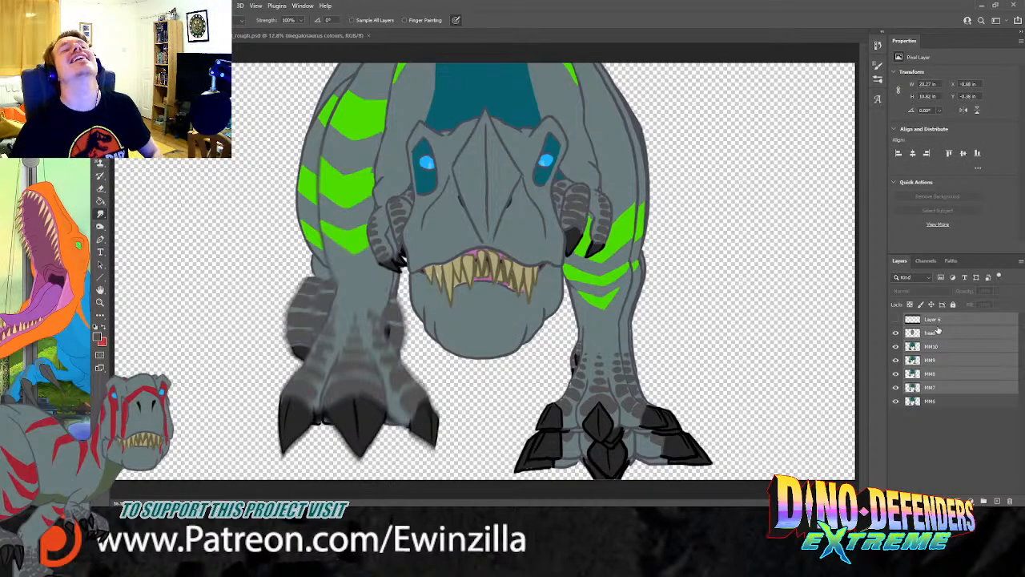
{"action": "key", "text": "Delete"}
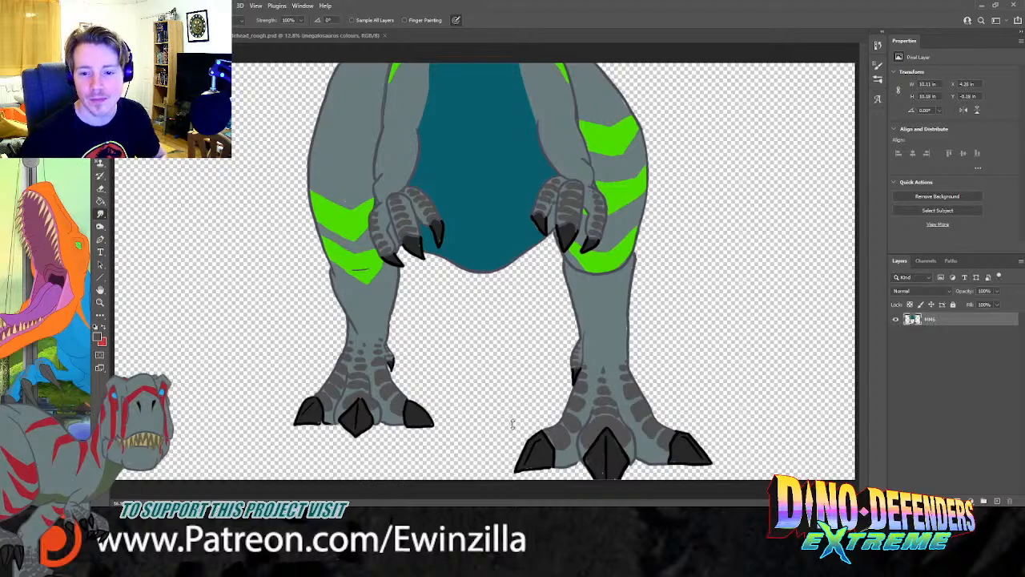
{"action": "left_click", "coordinate": [645, 416]}
{"action": "left_click", "coordinate": [608, 172]}
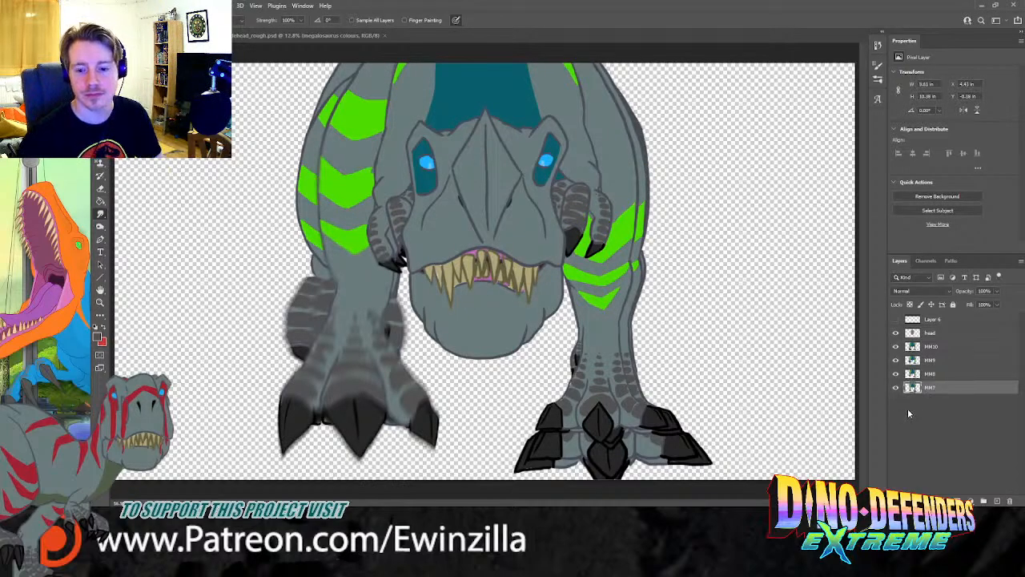
Step: With the upper layers restored and MM6 removed, delete MM8 through Layer 6 to isolate frame MM7
{"action": "left_click", "coordinate": [938, 378]}
{"action": "left_click", "coordinate": [937, 321], "text": "shift"}
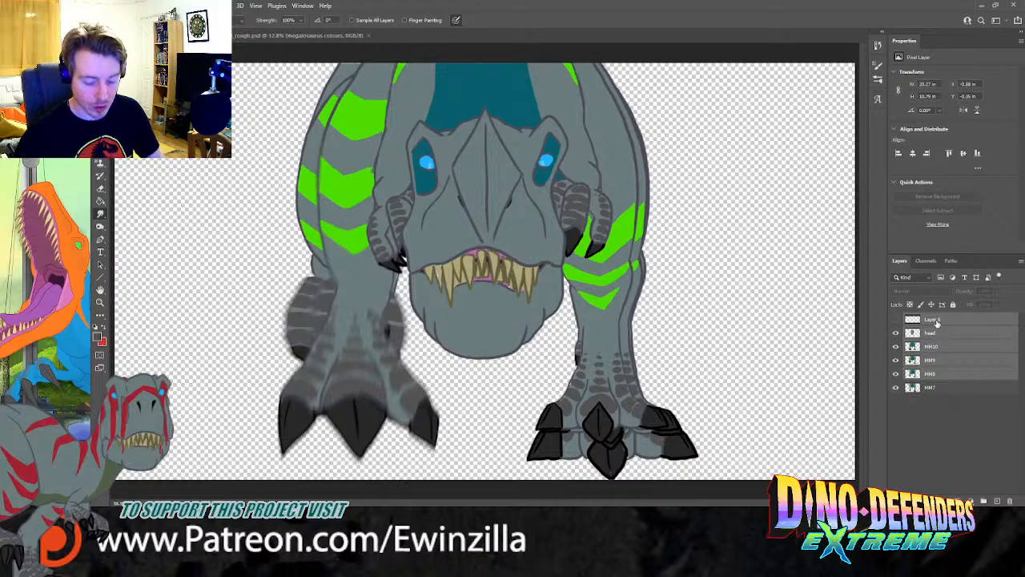
{"action": "key", "text": "Delete"}
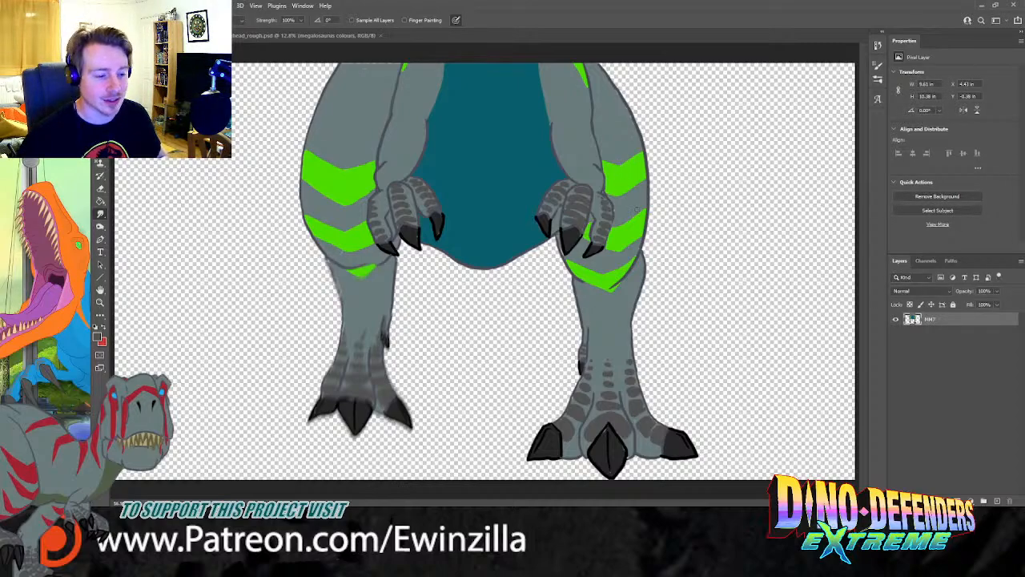
Step: Restore the layers above MM7, delete everything except MM8, and save the file with that single frame
{"action": "key", "text": "ctrl+z"}
{"action": "key", "text": "ctrl+z"}
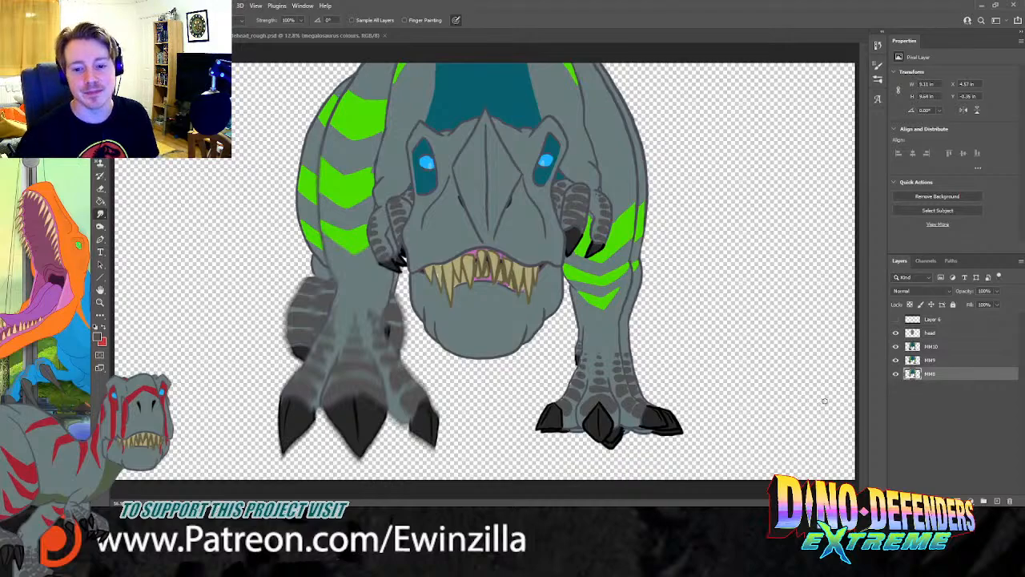
{"action": "left_click", "coordinate": [940, 322]}
{"action": "left_click", "coordinate": [939, 363], "text": "shift"}
{"action": "key", "text": "Delete"}
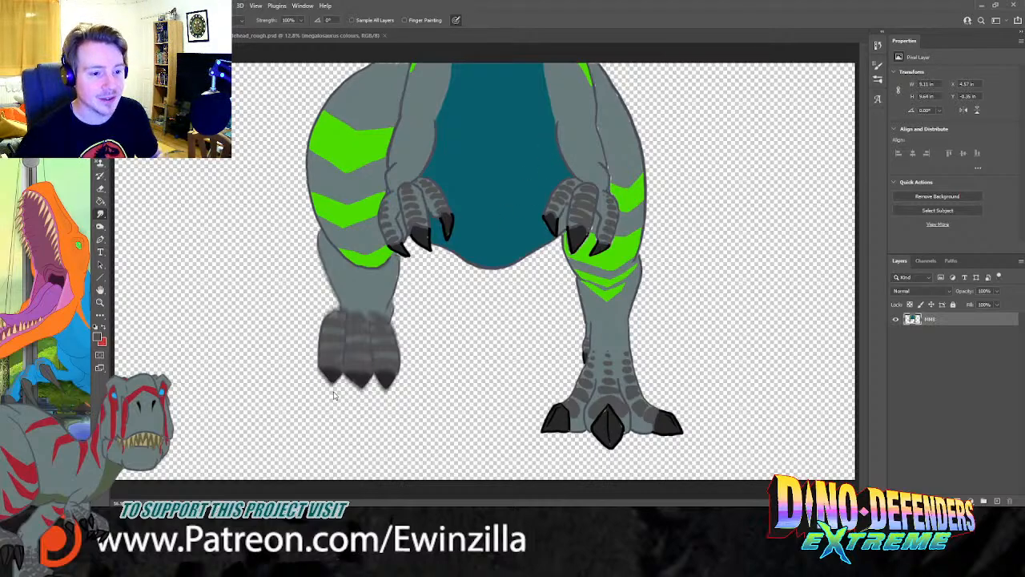
{"action": "key", "text": "ctrl+s"}
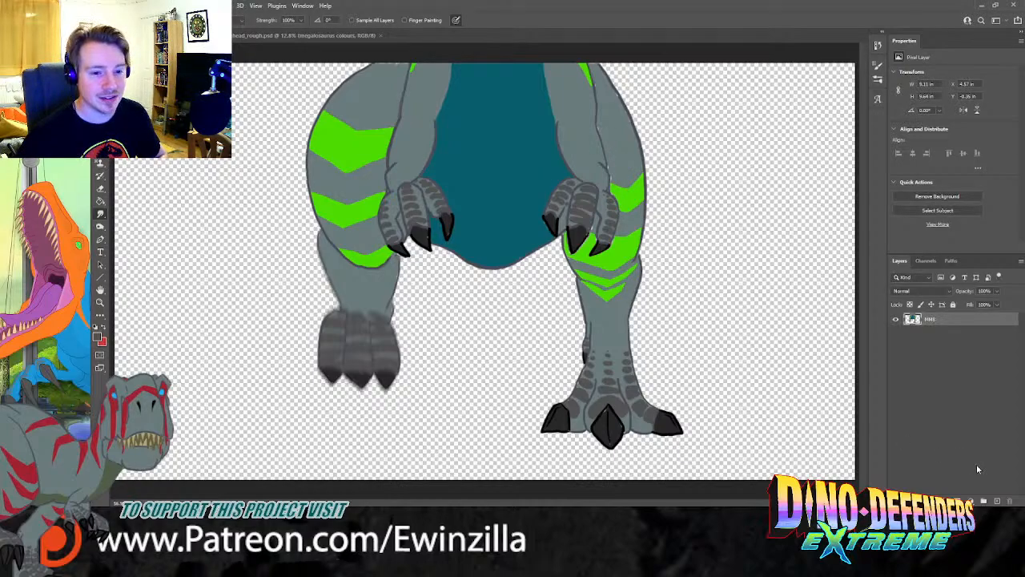
Step: Restore the layers above MM8, and delete MM8, MM10, the head and Layer 6 to isolate MM9
{"action": "key", "text": "ctrl+z"}
{"action": "key", "text": "Delete"}
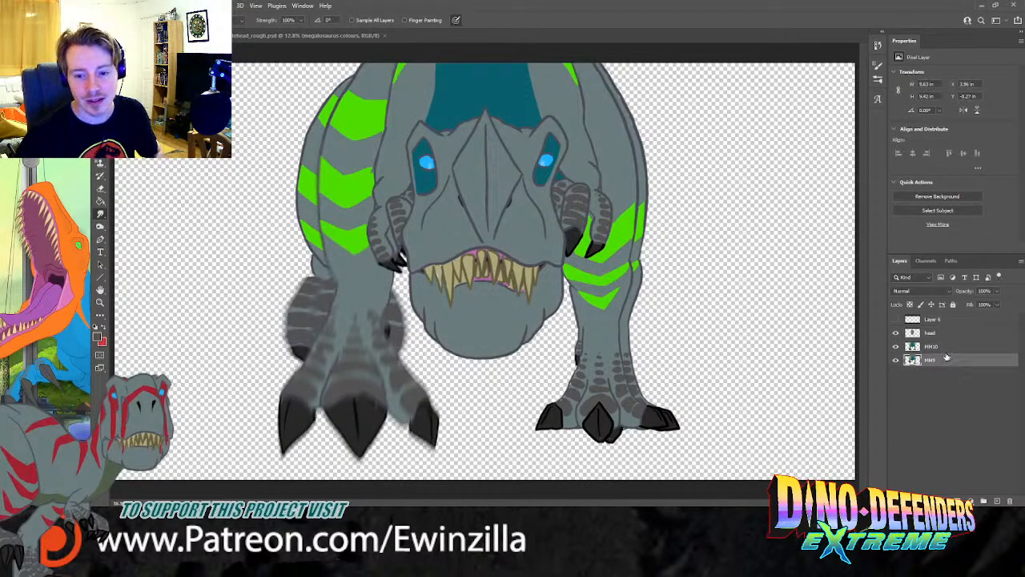
{"action": "left_click", "coordinate": [942, 350]}
{"action": "left_click", "coordinate": [940, 323], "text": "shift"}
{"action": "key", "text": "Delete"}
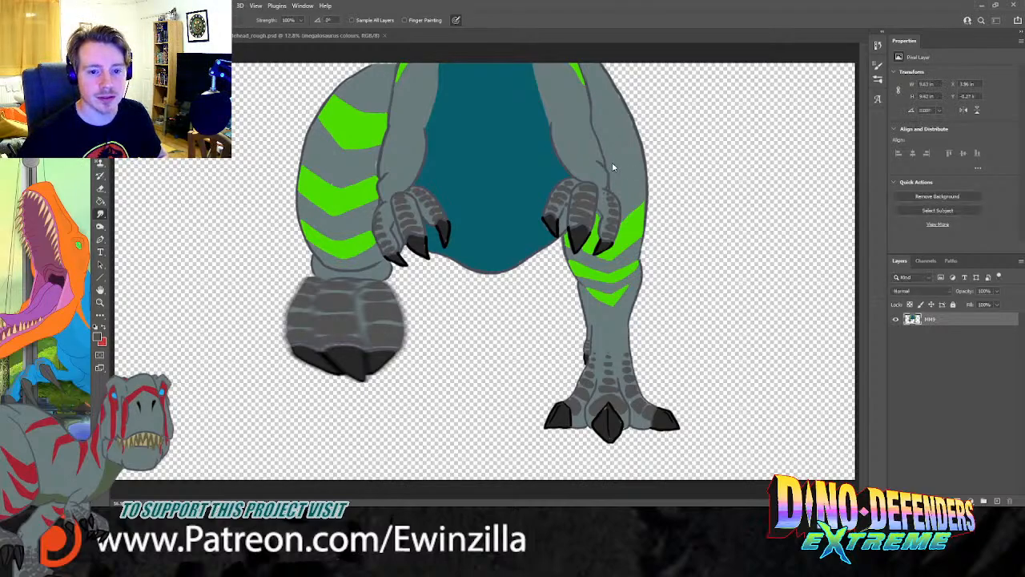
Step: Restore the layers above MM9, delete all but MM10, and save the file with only that frame
{"action": "key", "text": "ctrl+z"}
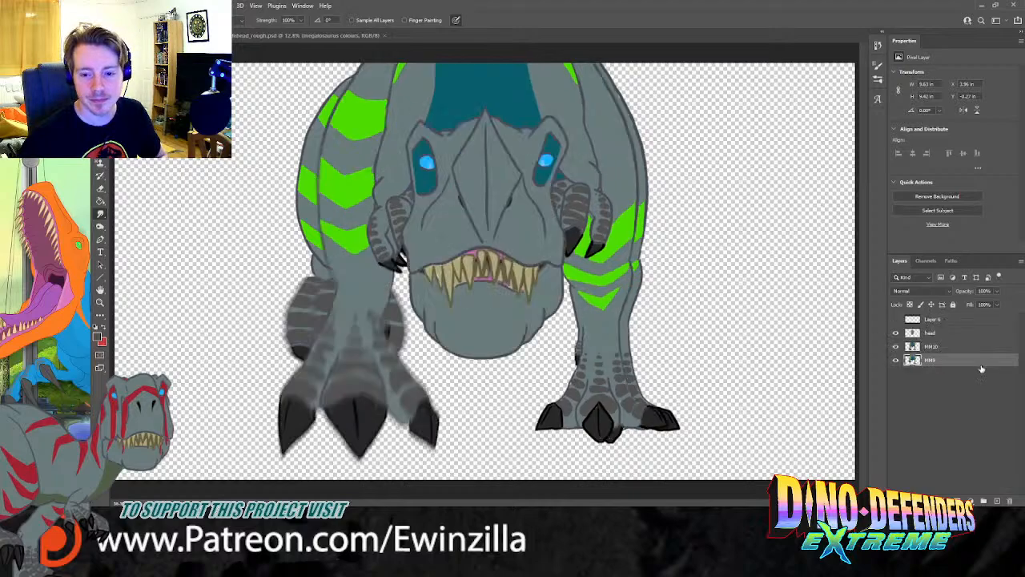
{"action": "key", "text": "Delete"}
{"action": "left_click", "coordinate": [939, 320]}
{"action": "key", "text": "Delete"}
{"action": "key", "text": "Delete"}
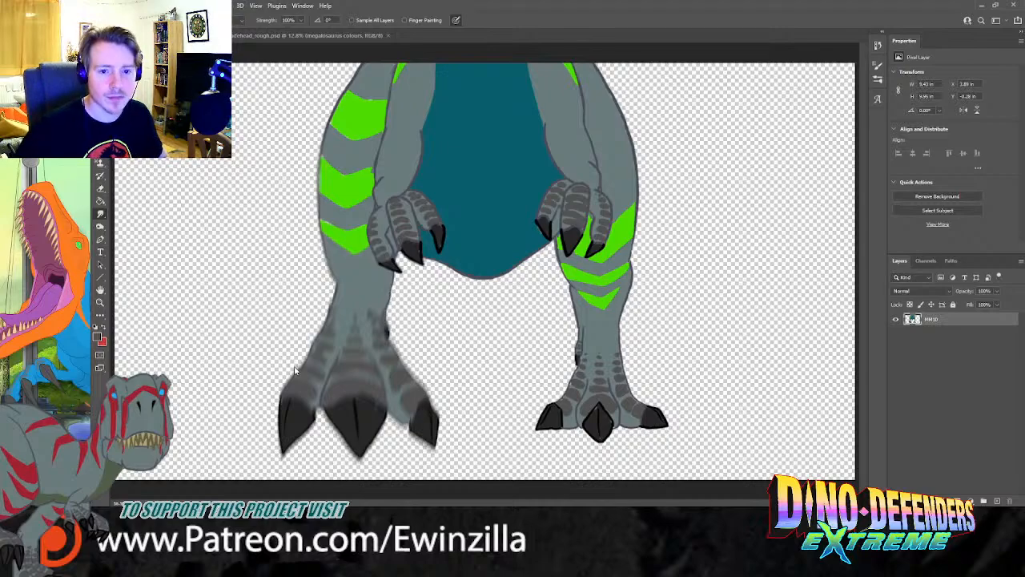
{"action": "key", "text": "ctrl+s"}
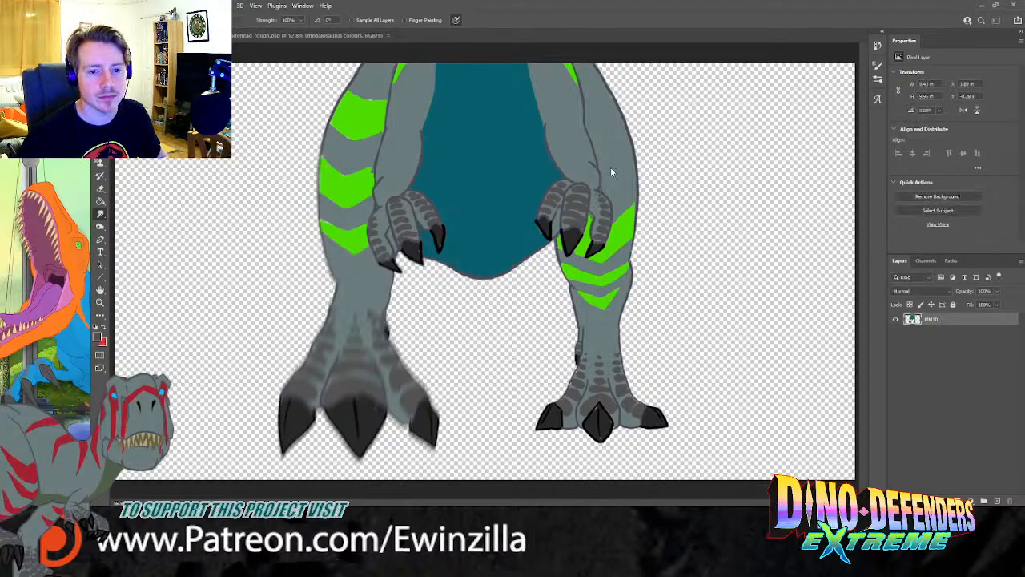
Step: Restore the head layer and delete MM10 and Layer 6 so that only the head is left
{"action": "key", "text": "ctrl+z"}
{"action": "left_click", "coordinate": [936, 333]}
{"action": "key", "text": "Delete"}
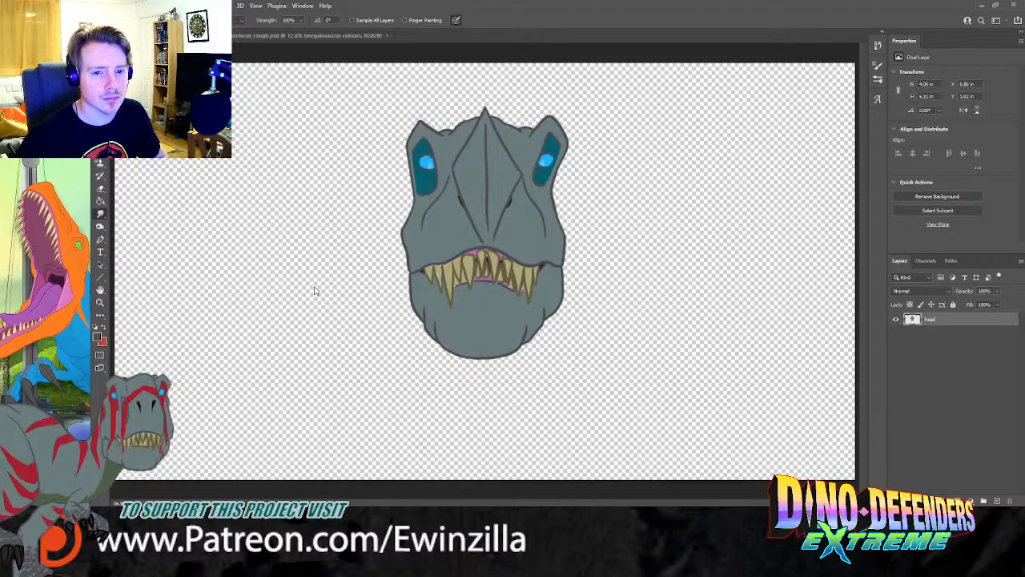
Step: Restore all the frame and background layers, and delete the megalosaurus colours layer again
{"action": "left_click", "coordinate": [639, 411]}
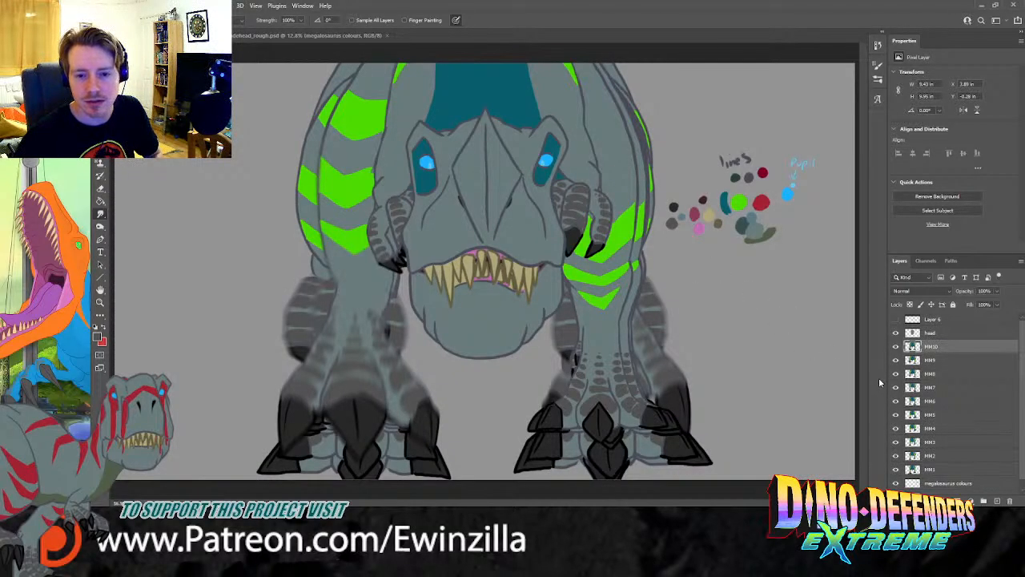
{"action": "scroll", "coordinate": [964, 410], "scroll_direction": "down", "scroll_amount": 1}
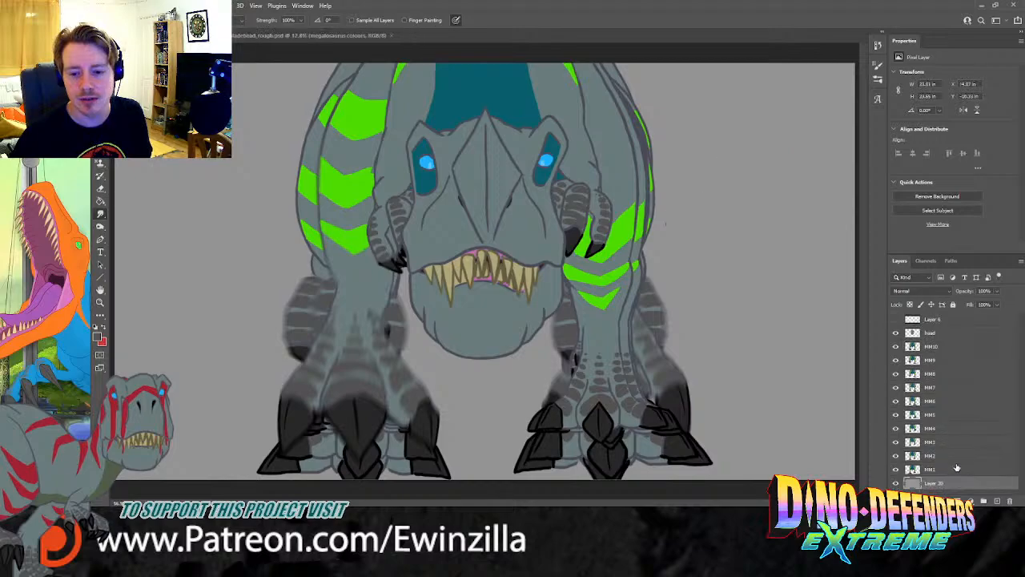
Step: Move the head up above the belly, and delete layers MM10 through MM2 so only MM1 remains beneath the head
{"action": "key", "text": "v"}
{"action": "left_click_drag", "start_coordinate": [551, 309], "coordinate": [532, 117]}
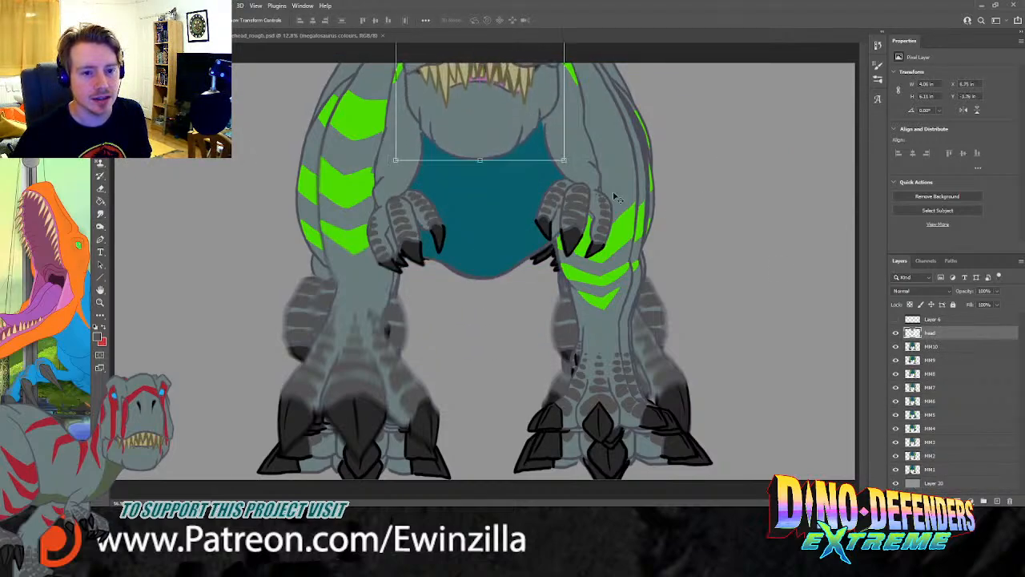
{"action": "left_click", "coordinate": [938, 349]}
{"action": "key", "text": "Delete"}
{"action": "key", "text": "Delete"}
{"action": "key", "text": "Delete"}
{"action": "key", "text": "Delete"}
{"action": "key", "text": "Delete"}
{"action": "key", "text": "Delete"}
{"action": "key", "text": "Delete"}
{"action": "key", "text": "Delete"}
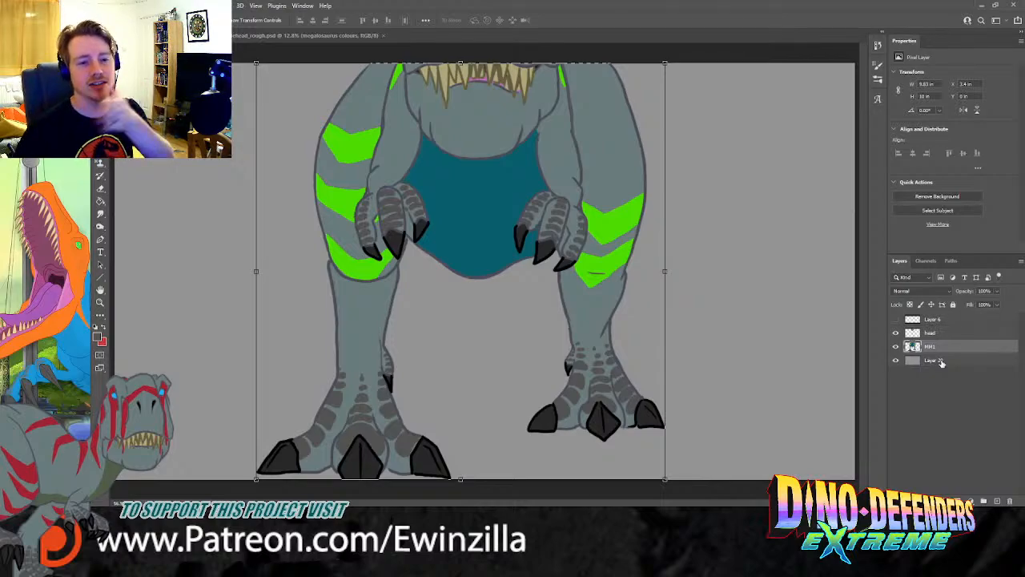
Step: Show Layer 6's black bars over the artwork, and switch from Photoshop to Premiere Pro
{"action": "left_click", "coordinate": [897, 320]}
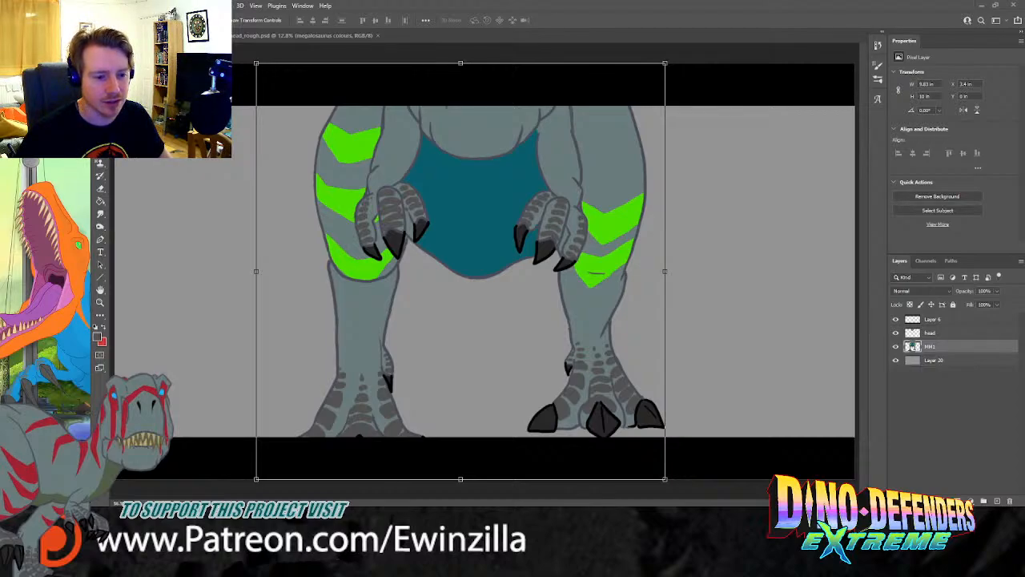
{"action": "left_click", "coordinate": [1014, 5]}
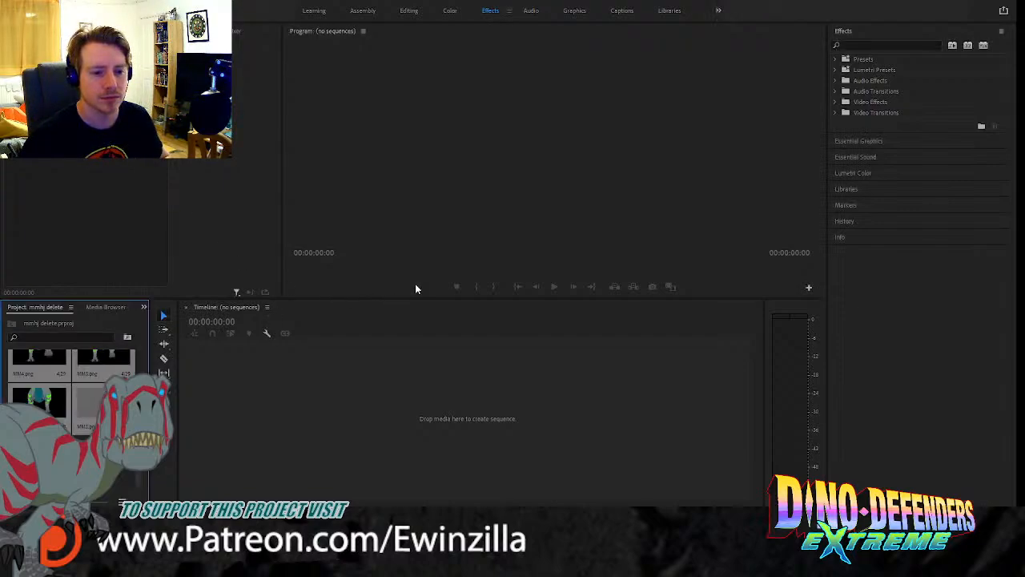
Step: Import the remaining walk-cycle frame images into the mmhj delete project
{"action": "left_click", "coordinate": [86, 464]}
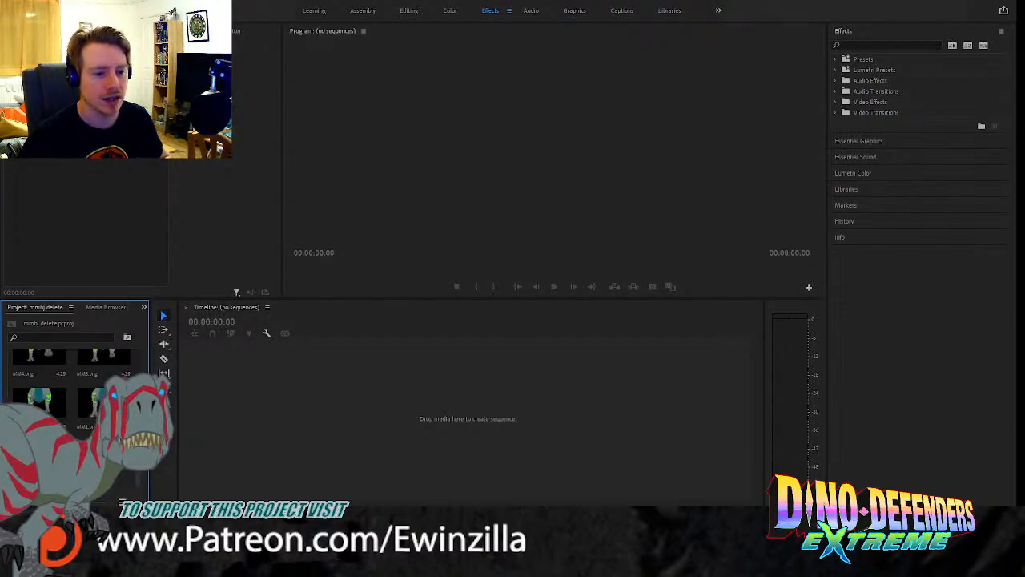
{"action": "double_click", "coordinate": [86, 465]}
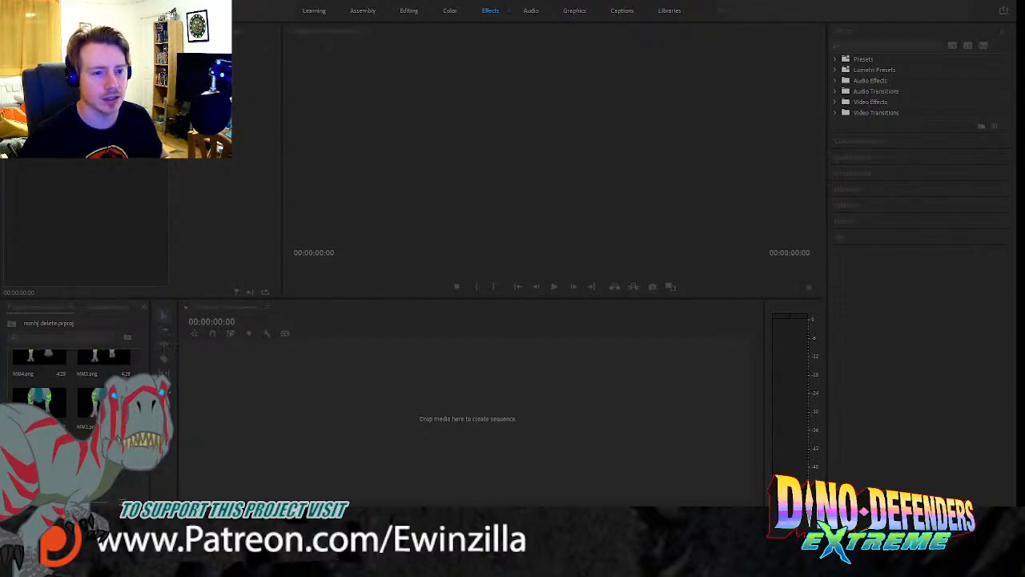
{"action": "left_click", "coordinate": [468, 293]}
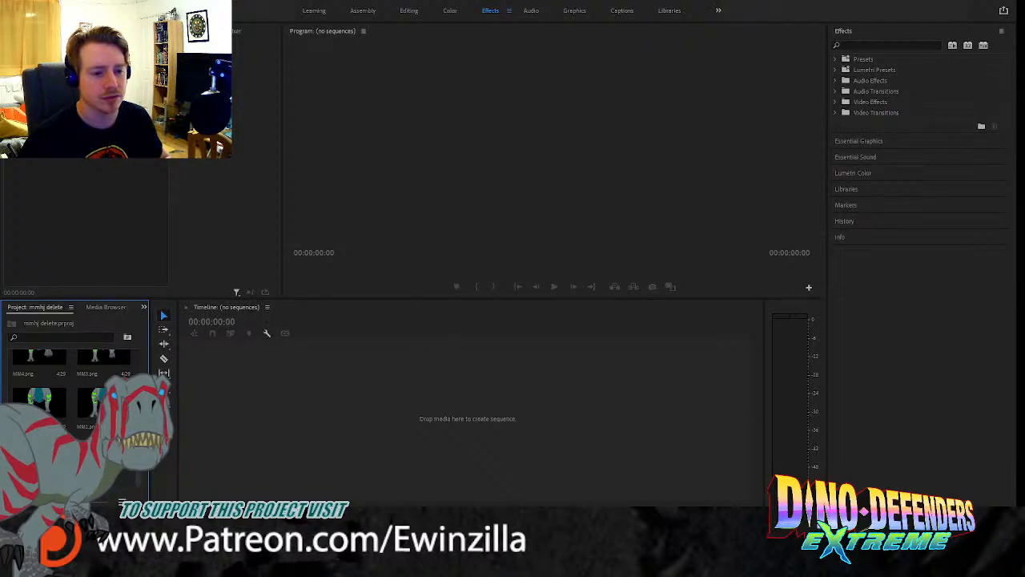
{"action": "double_click", "coordinate": [96, 463]}
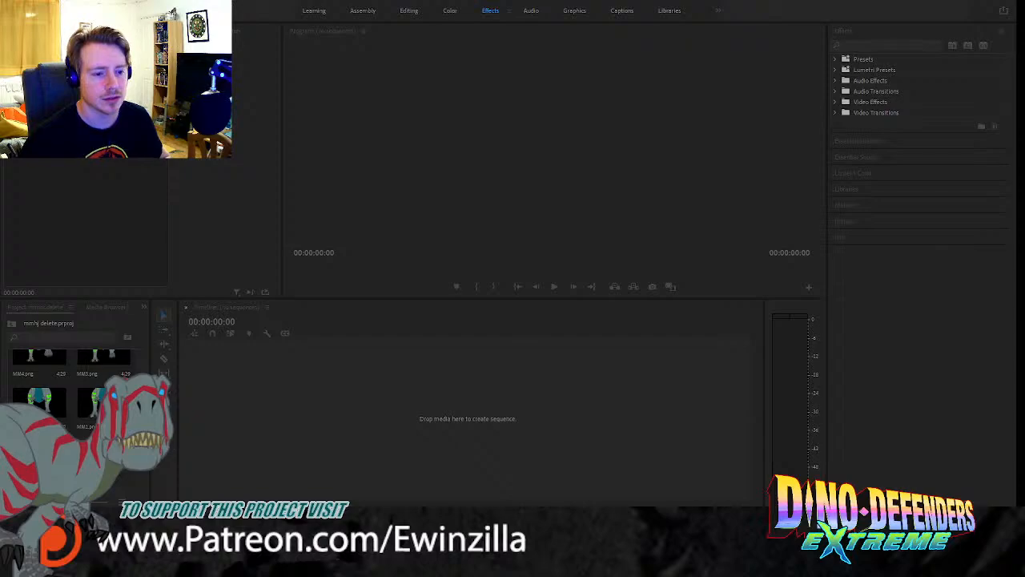
{"action": "left_click", "coordinate": [476, 287]}
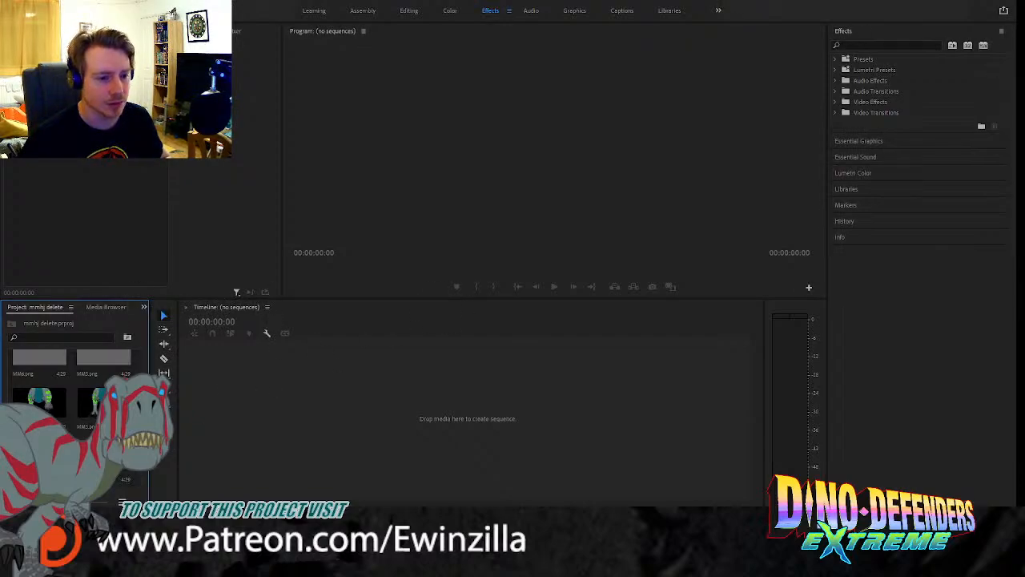
Step: Create a sequence from the MM1 frame image and move its clip up to track V2
{"action": "left_click_drag", "start_coordinate": [112, 407], "coordinate": [273, 421]}
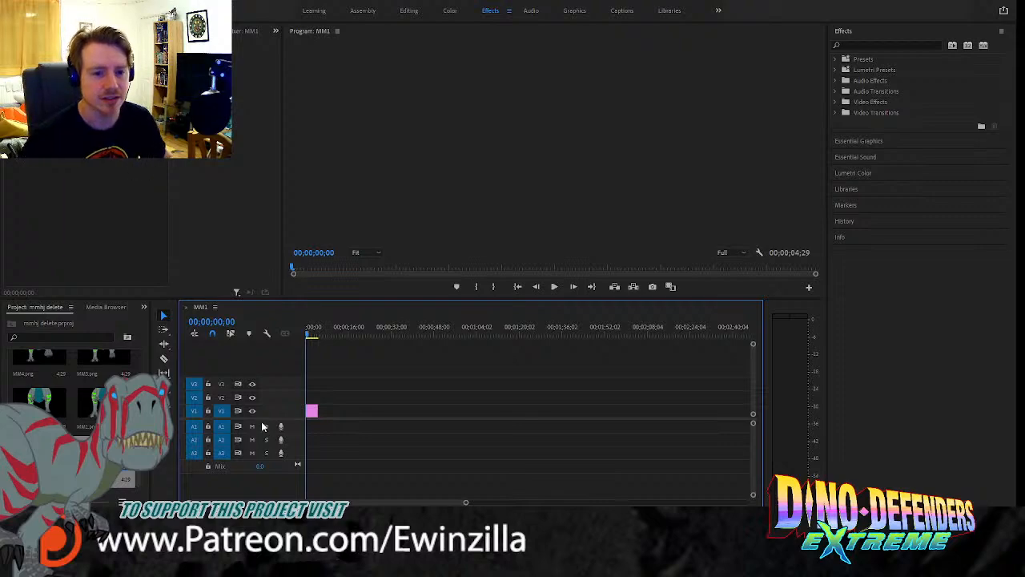
{"action": "left_click_drag", "start_coordinate": [311, 412], "coordinate": [312, 398]}
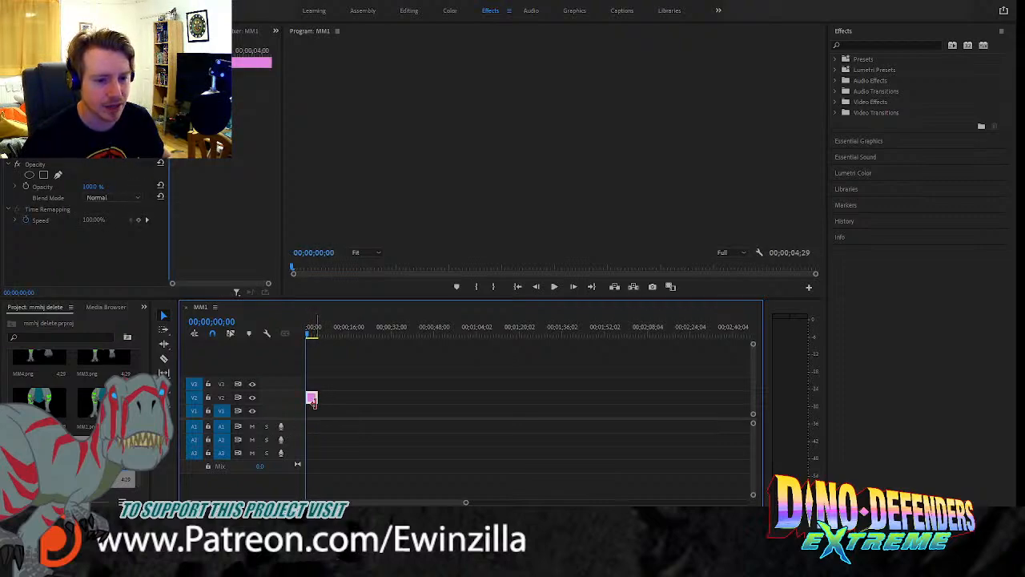
Step: Import the purple background image, place it on V1 beneath the MM1 clip, and extend it to about 00;02;43;16
{"action": "double_click", "coordinate": [106, 491]}
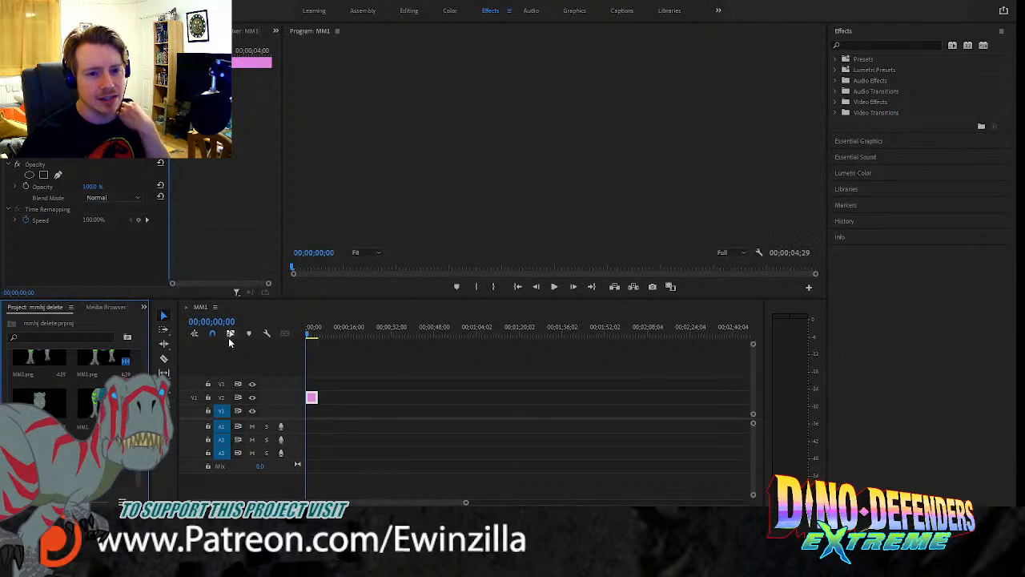
{"action": "left_click_drag", "start_coordinate": [275, 433], "coordinate": [313, 412]}
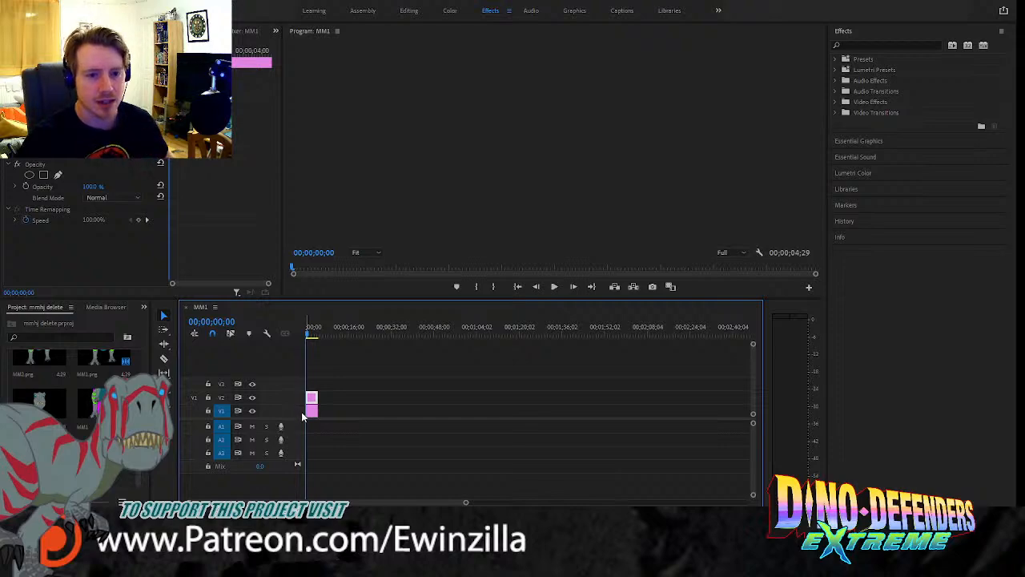
{"action": "left_click", "coordinate": [14, 97]}
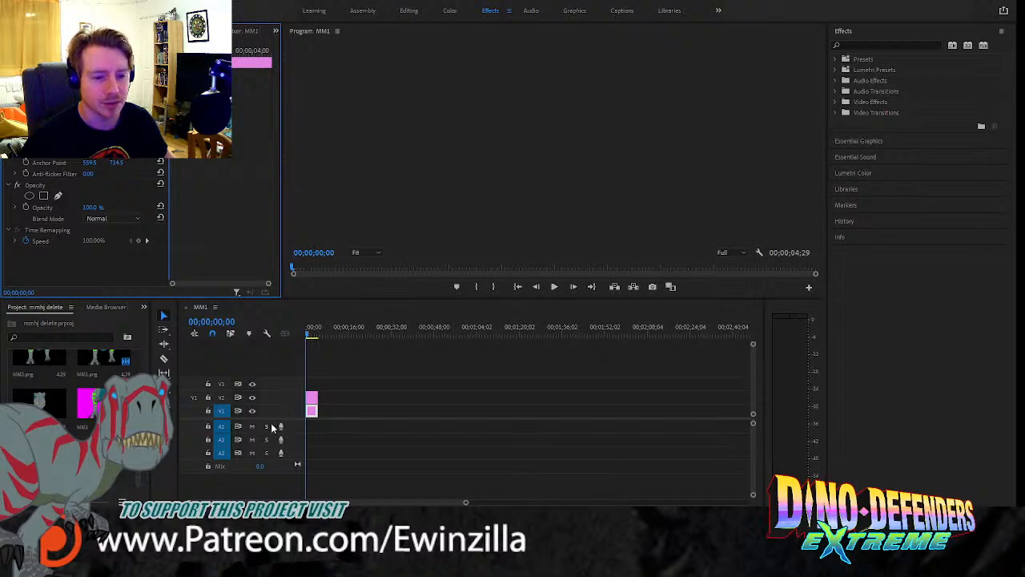
{"action": "left_click_drag", "start_coordinate": [317, 410], "coordinate": [741, 409]}
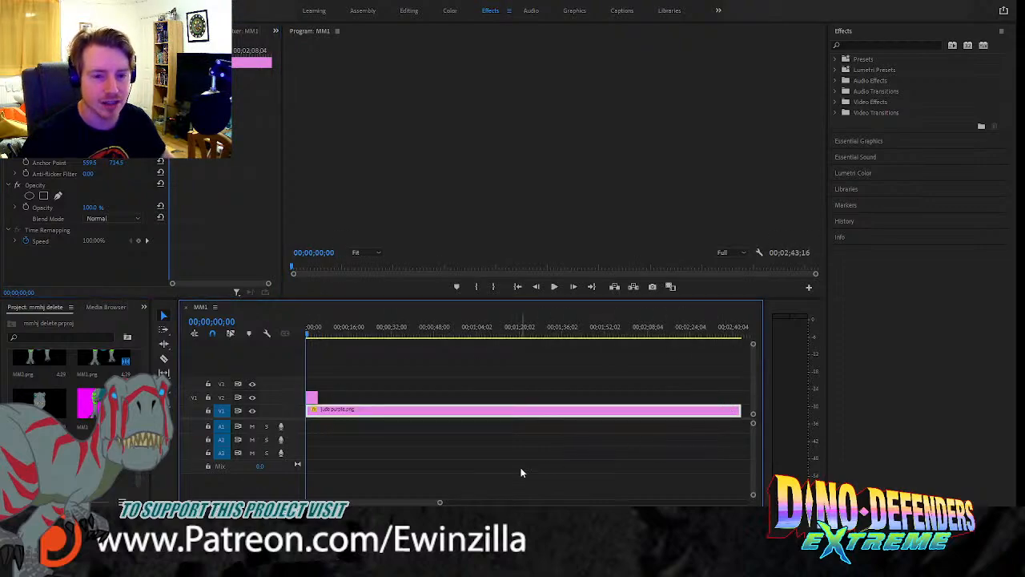
Step: Place frames MM2 through MM10 in order on track V2, end to end after the MM1 clip
{"action": "left_click", "coordinate": [104, 468]}
{"action": "left_click_drag", "start_coordinate": [45, 371], "coordinate": [327, 398]}
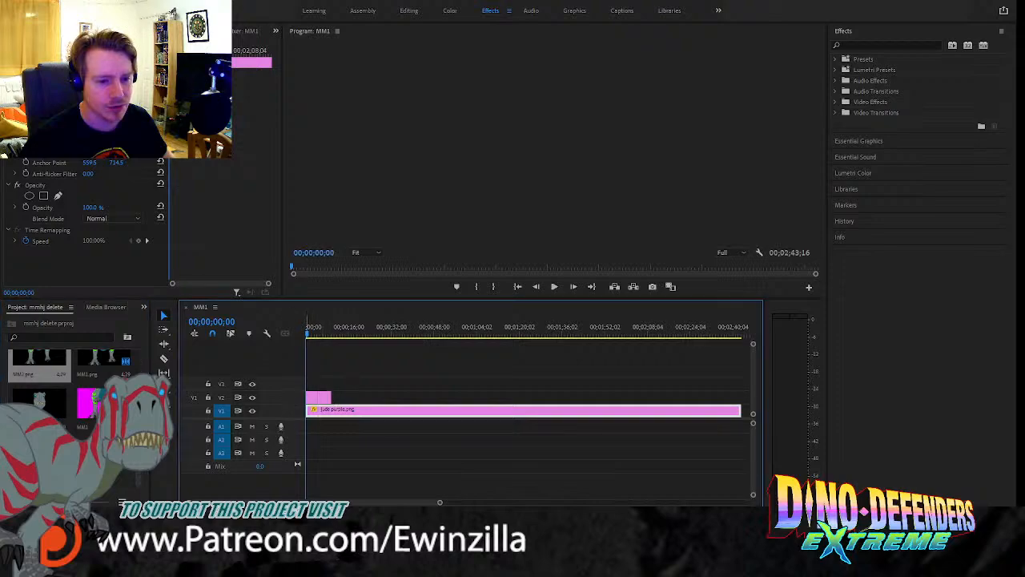
{"action": "scroll", "coordinate": [88, 400], "scroll_direction": "up", "scroll_amount": 2}
{"action": "left_click_drag", "start_coordinate": [89, 403], "coordinate": [335, 404]}
{"action": "left_click_drag", "start_coordinate": [40, 403], "coordinate": [348, 401]}
{"action": "left_click_drag", "start_coordinate": [101, 359], "coordinate": [376, 398]}
{"action": "left_click_drag", "start_coordinate": [49, 356], "coordinate": [377, 398]}
{"action": "scroll", "coordinate": [80, 385], "scroll_direction": "up", "scroll_amount": 2}
{"action": "left_click_drag", "start_coordinate": [92, 403], "coordinate": [392, 398]}
{"action": "left_click_drag", "start_coordinate": [39, 401], "coordinate": [406, 398]}
{"action": "left_click_drag", "start_coordinate": [103, 358], "coordinate": [418, 398]}
{"action": "left_click_drag", "start_coordinate": [36, 363], "coordinate": [437, 398]}
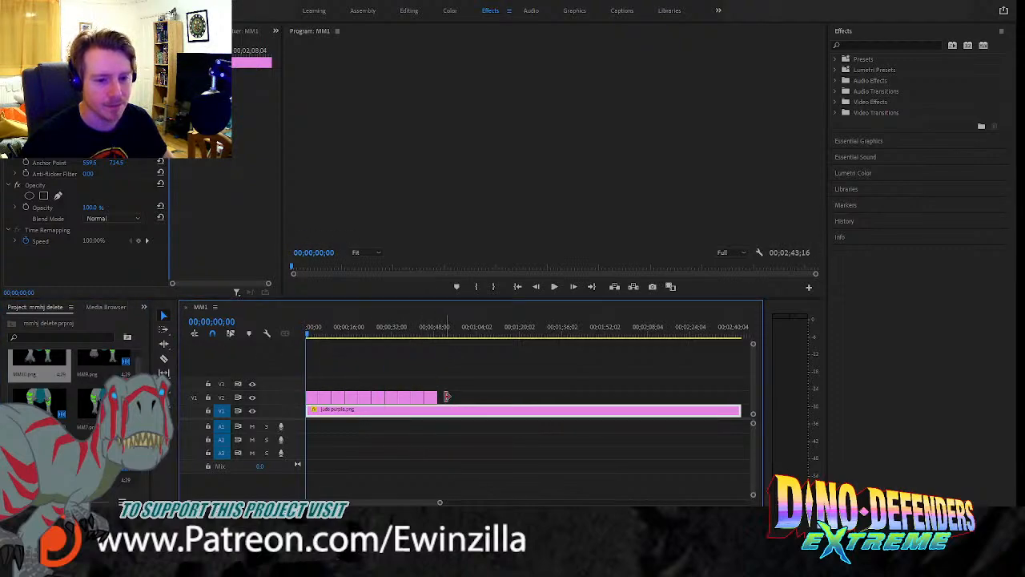
Step: Select all ten frame clips on V2 and shorten each one's duration to 29 frames
{"action": "left_click", "coordinate": [431, 397]}
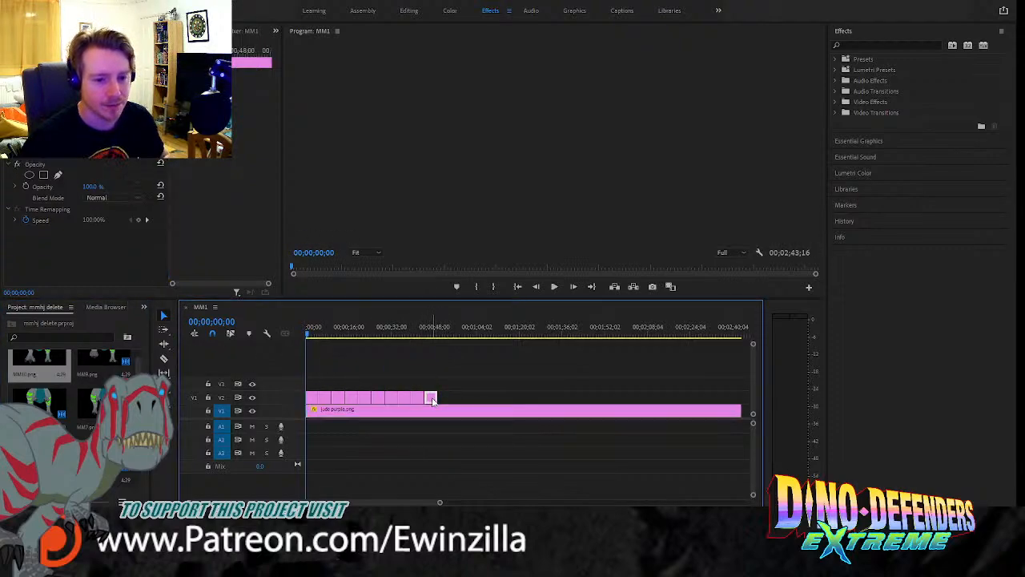
{"action": "left_click", "coordinate": [317, 398]}
{"action": "left_click_drag", "start_coordinate": [451, 400], "coordinate": [309, 401]}
{"action": "right_click", "coordinate": [325, 403]}
{"action": "left_click", "coordinate": [354, 331]}
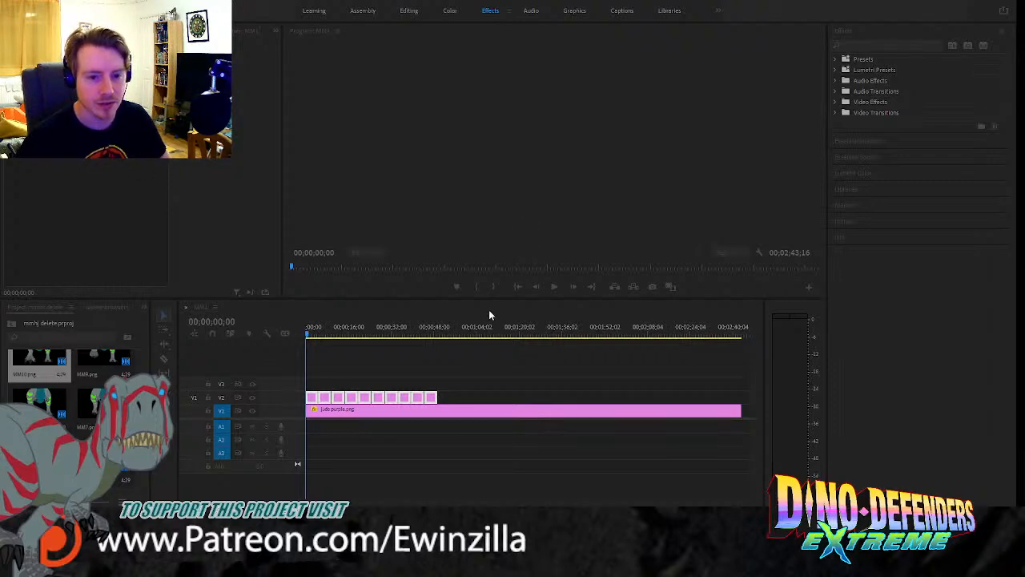
{"action": "key", "text": "Return"}
Step: Ripple delete the gaps between the shortened frame clips on V2, working from the first clip onwards
{"action": "key", "text": "Delete"}
{"action": "left_click", "coordinate": [316, 400]}
{"action": "key", "text": "Delete"}
{"action": "left_click", "coordinate": [325, 403]}
{"action": "key", "text": "Delete"}
{"action": "left_click", "coordinate": [327, 404]}
{"action": "key", "text": "Delete"}
{"action": "left_click", "coordinate": [325, 403]}
{"action": "key", "text": "Delete"}
{"action": "left_click", "coordinate": [328, 403]}
{"action": "key", "text": "Delete"}
{"action": "left_click", "coordinate": [328, 402]}
{"action": "key", "text": "Delete"}
{"action": "left_click", "coordinate": [329, 402]}
{"action": "left_click", "coordinate": [333, 400]}
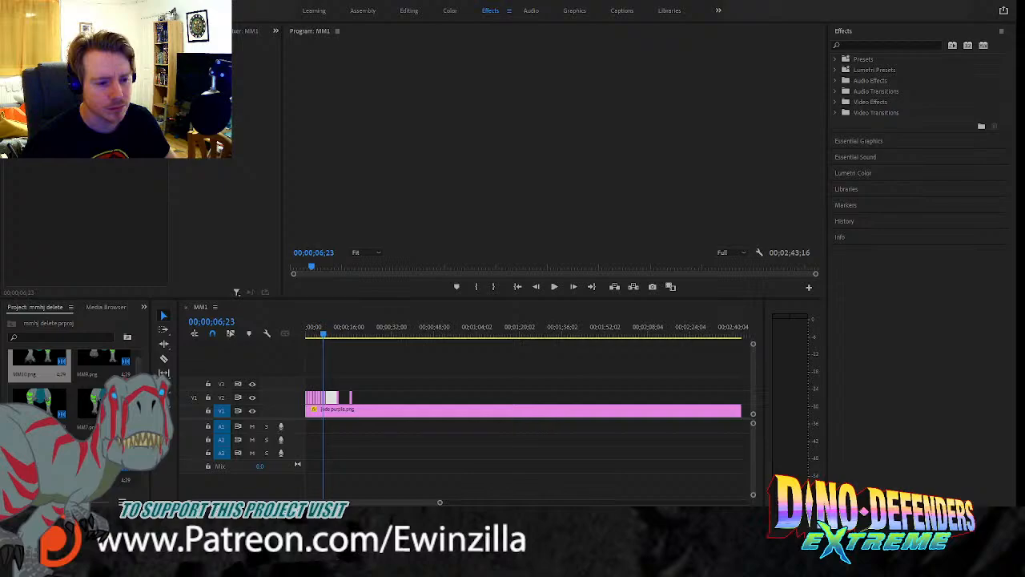
Step: Switch OBS to the CHRONIC scene and return to Premiere Pro
{"action": "left_click", "coordinate": [107, 515]}
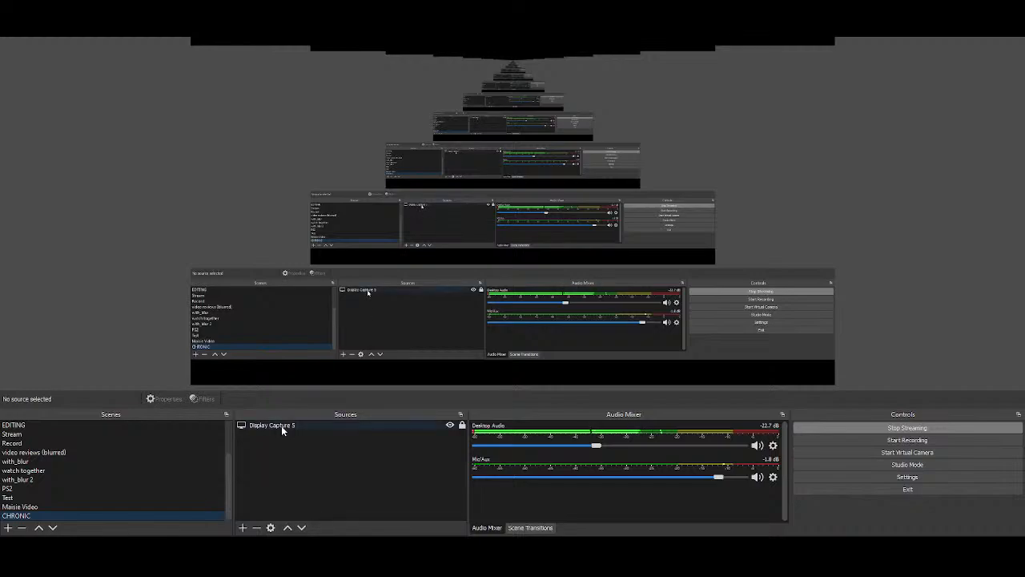
{"action": "left_click", "coordinate": [144, 564]}
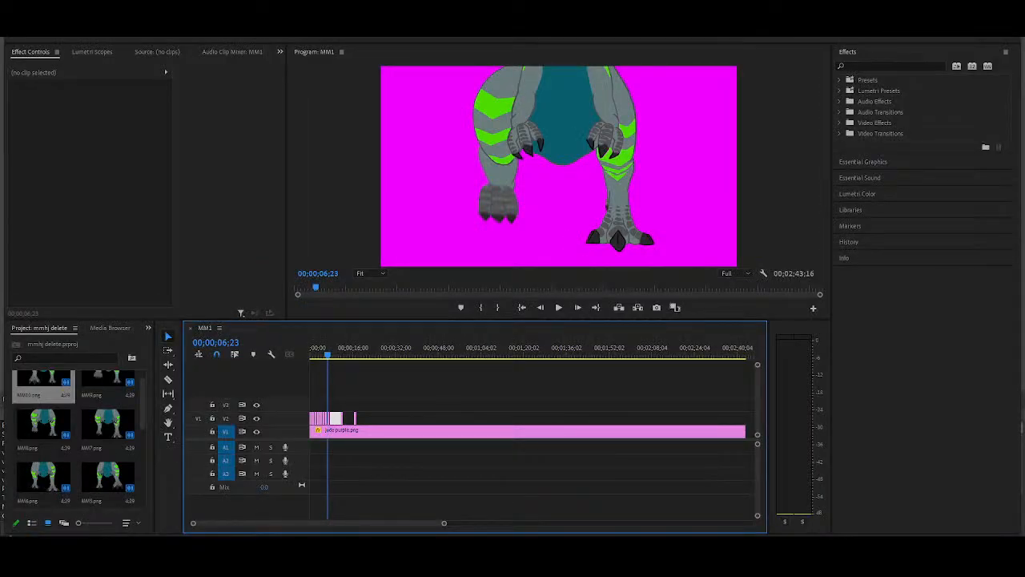
Step: Ripple delete the remaining gap between the last frame clips on V2, and play the sequence from the start
{"action": "right_click", "coordinate": [340, 422]}
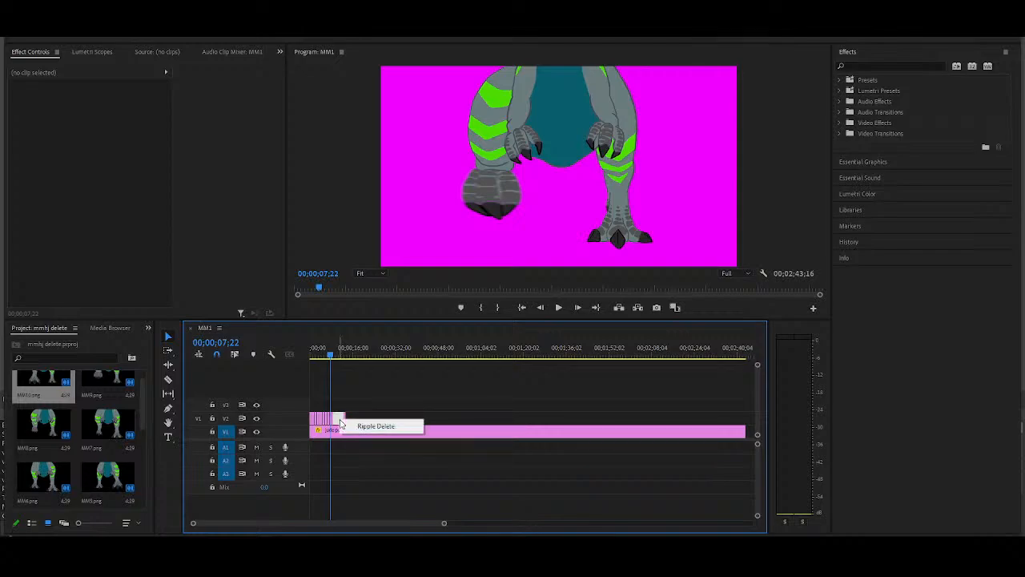
{"action": "left_click", "coordinate": [345, 426]}
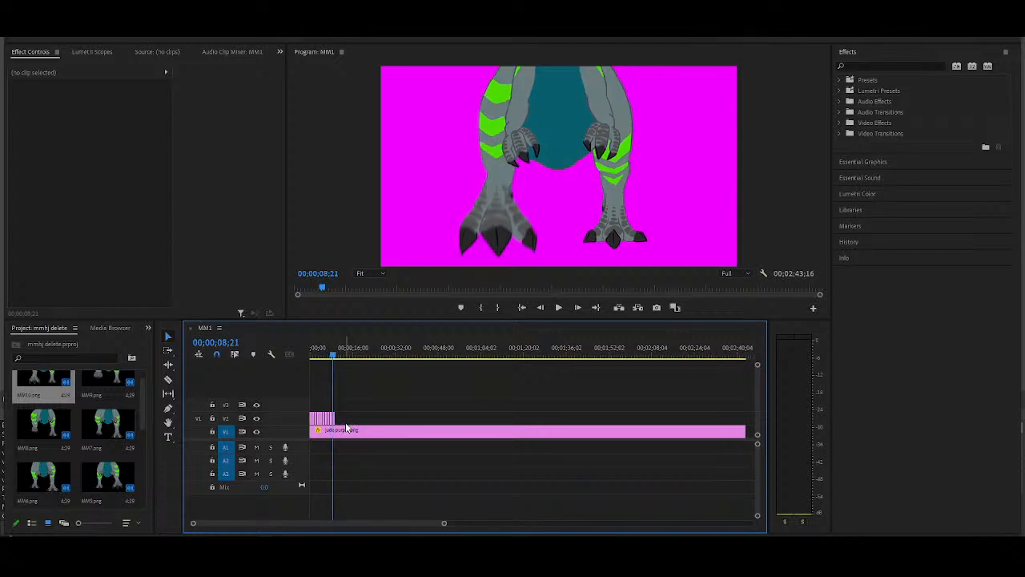
{"action": "left_click_drag", "start_coordinate": [332, 357], "coordinate": [305, 370]}
{"action": "key", "text": "space"}
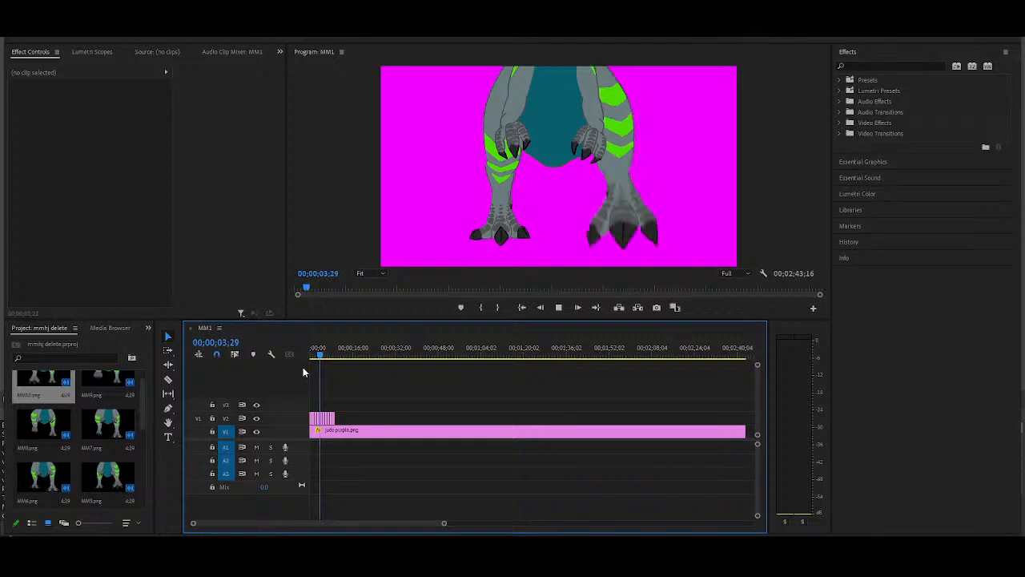
{"action": "key", "text": "space"}
Step: Set the duration of all ten frame clips on V2 to 00;00;00;05, with ripple edit shifting the trailing clips
{"action": "left_click_drag", "start_coordinate": [444, 524], "coordinate": [352, 523]}
{"action": "left_click_drag", "start_coordinate": [604, 417], "coordinate": [320, 419]}
{"action": "right_click", "coordinate": [328, 419]}
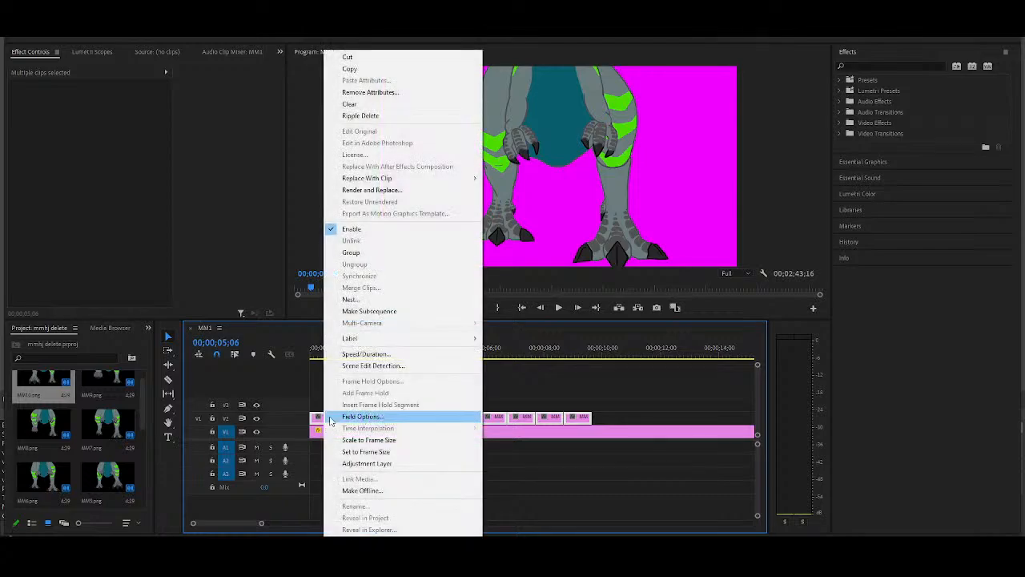
{"action": "left_click", "coordinate": [366, 354]}
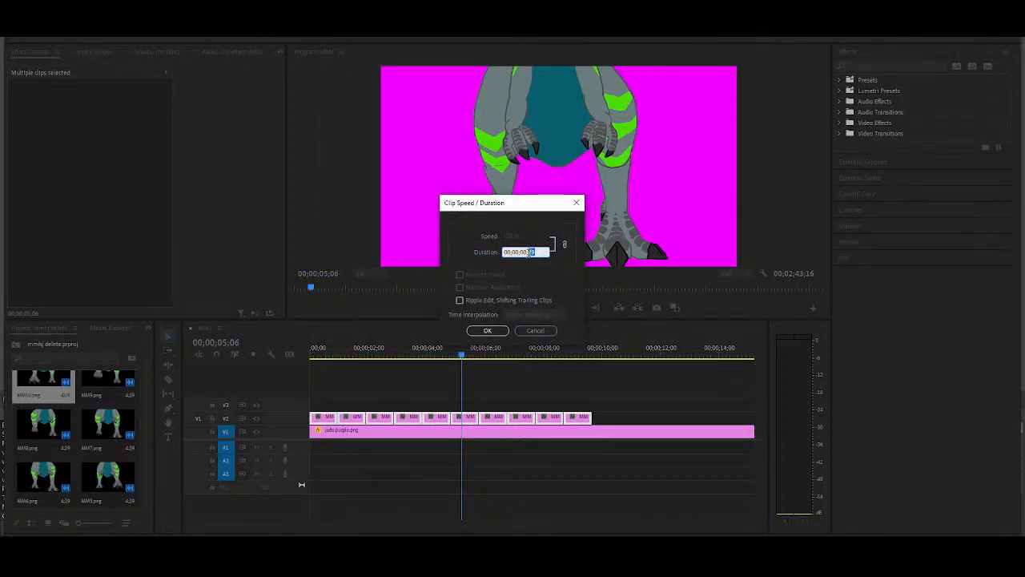
{"action": "left_click", "coordinate": [461, 303]}
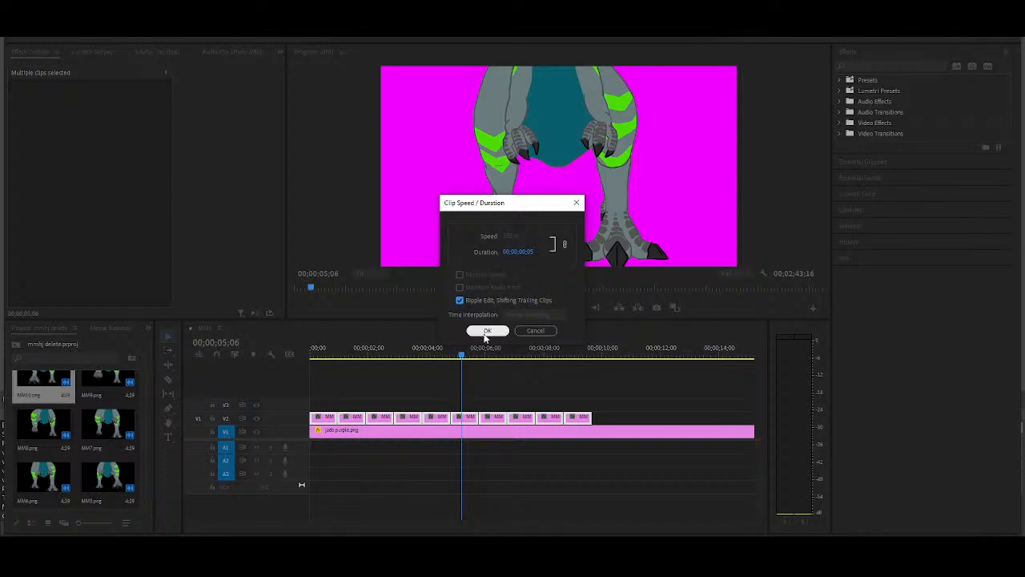
{"action": "left_click", "coordinate": [486, 331]}
Step: Play the shortened walk cycle from the start to check its speed, and return to the first frame
{"action": "left_click_drag", "start_coordinate": [318, 353], "coordinate": [296, 354]}
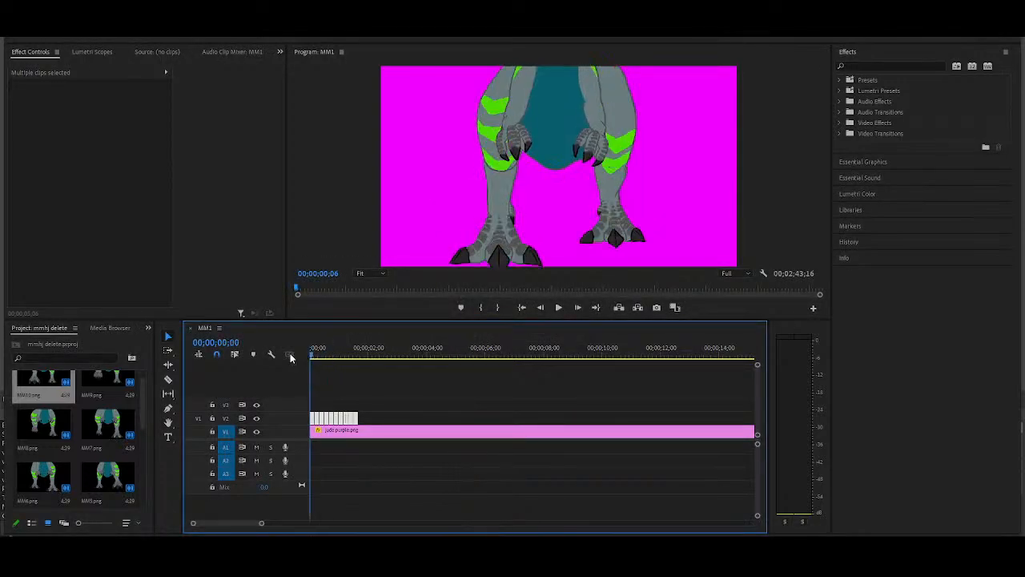
{"action": "key", "text": "space"}
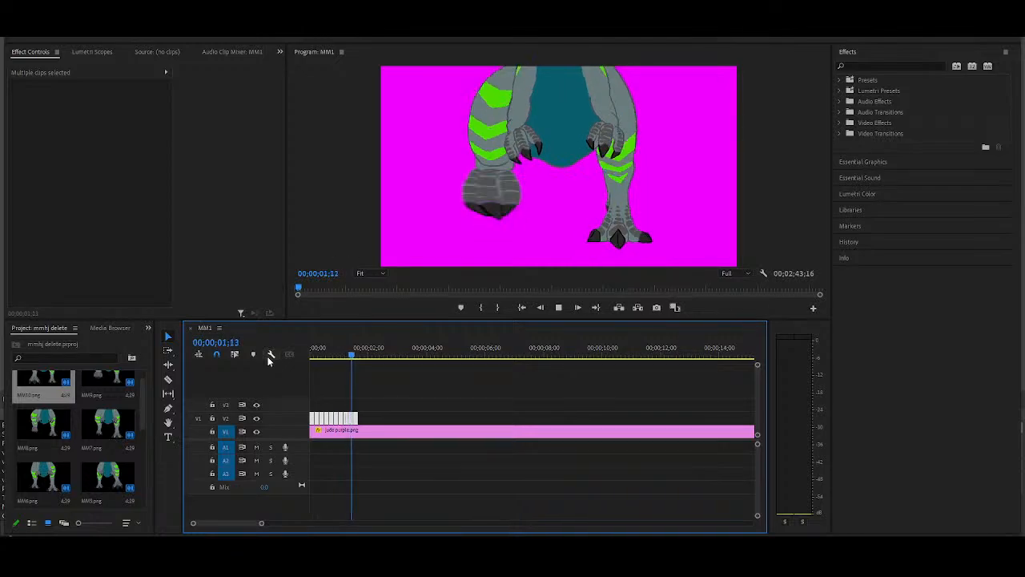
{"action": "left_click_drag", "start_coordinate": [311, 357], "coordinate": [290, 356]}
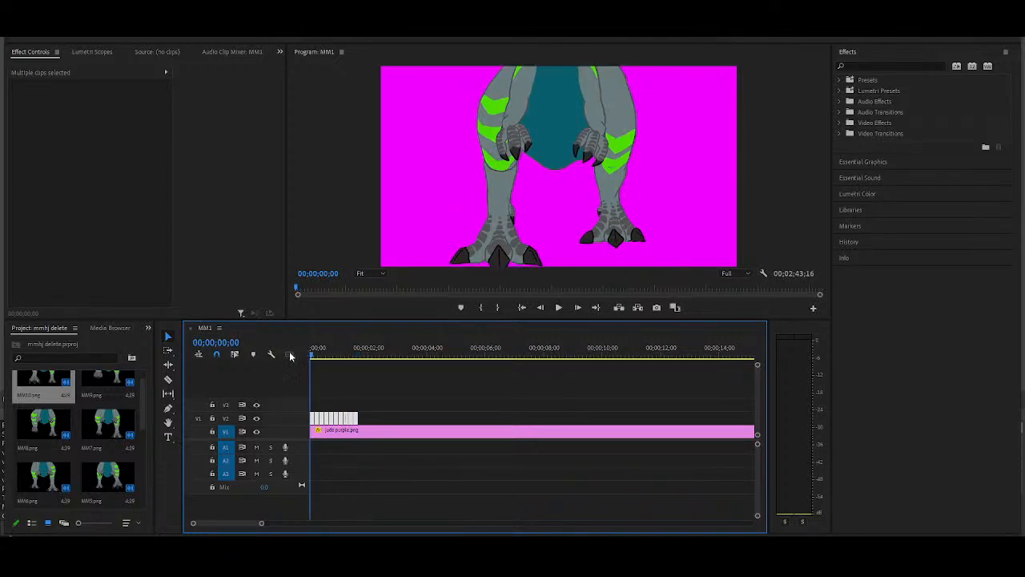
Step: Shorten the ten frame clips to about 3 frames each with ripple edit, and play the walk cycle
{"action": "right_click", "coordinate": [355, 419]}
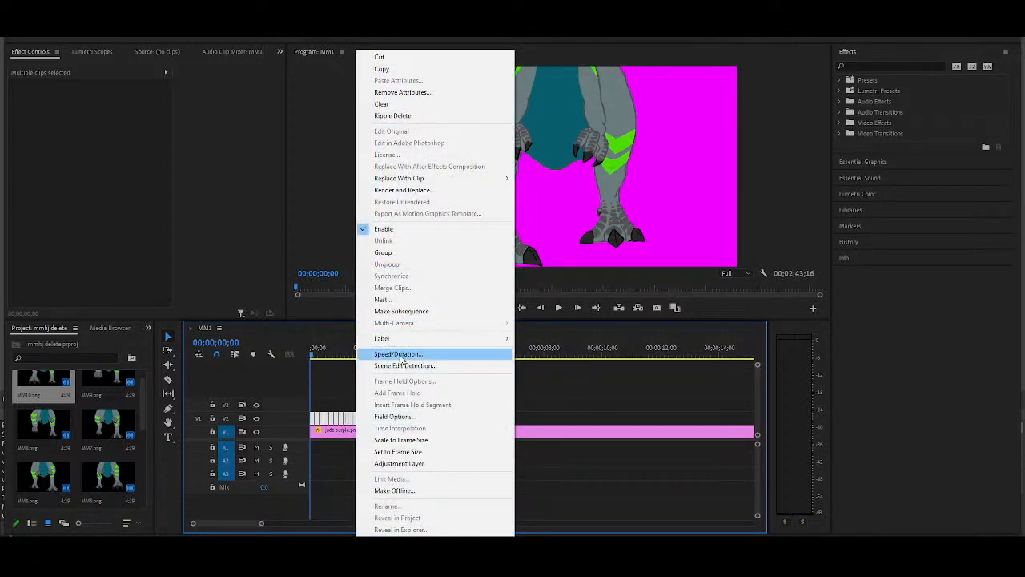
{"action": "left_click", "coordinate": [399, 354]}
{"action": "left_click", "coordinate": [539, 252]}
{"action": "left_click", "coordinate": [539, 252]}
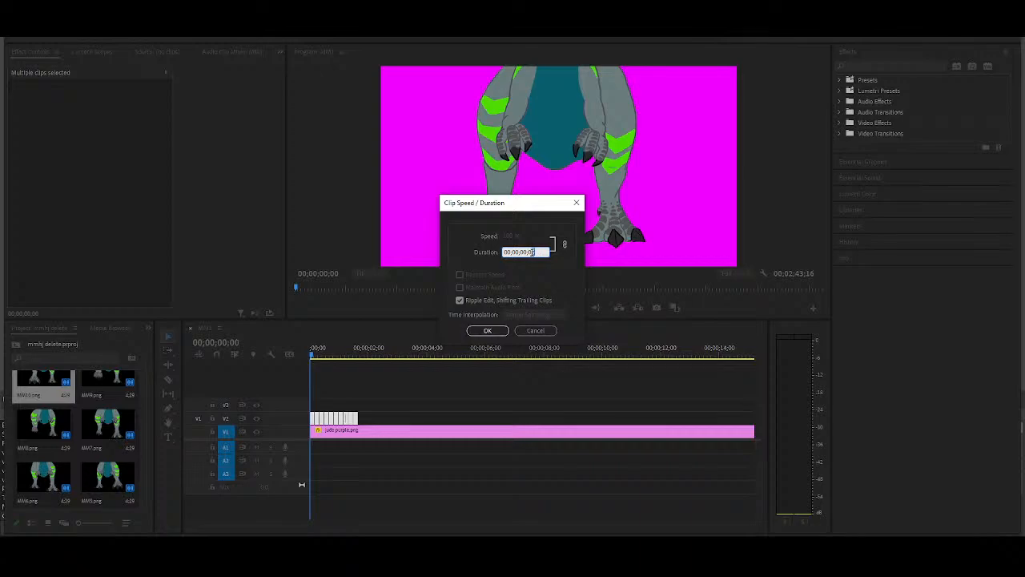
{"action": "left_click", "coordinate": [488, 330]}
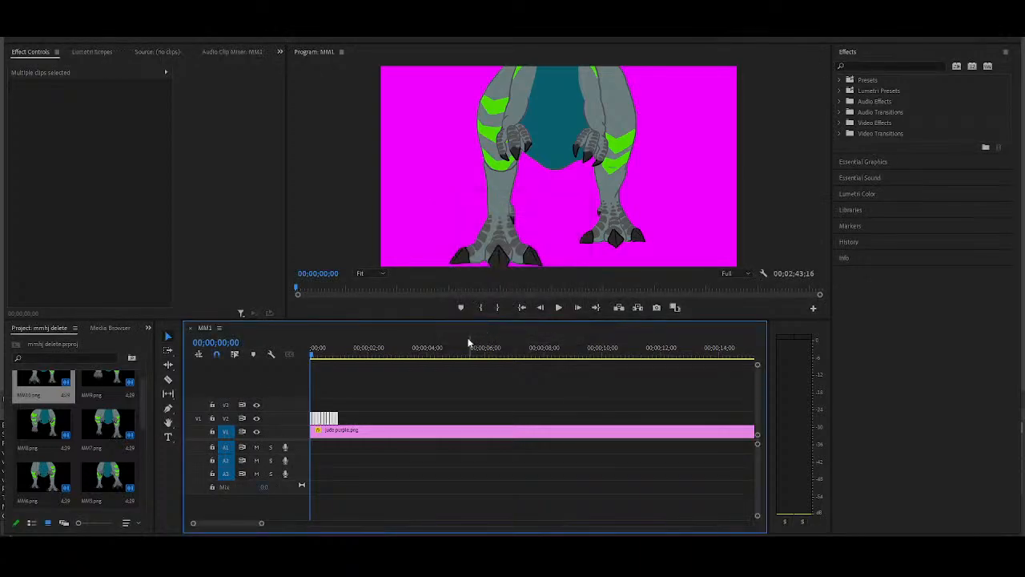
{"action": "key", "text": "space"}
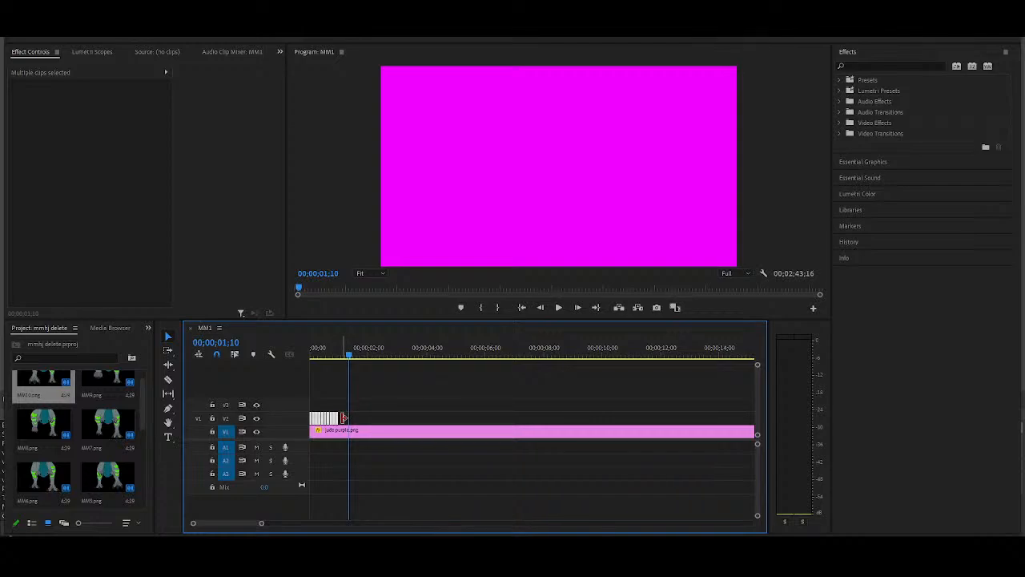
Step: Target V2 instead of V1, paste a second copy of the ten-frame walk cycle there, and ripple delete the gap before it
{"action": "key", "text": "ctrl+v"}
{"action": "key", "text": "ctrl+z"}
{"action": "left_click", "coordinate": [229, 433]}
{"action": "left_click", "coordinate": [227, 418]}
{"action": "key", "text": "ctrl+v"}
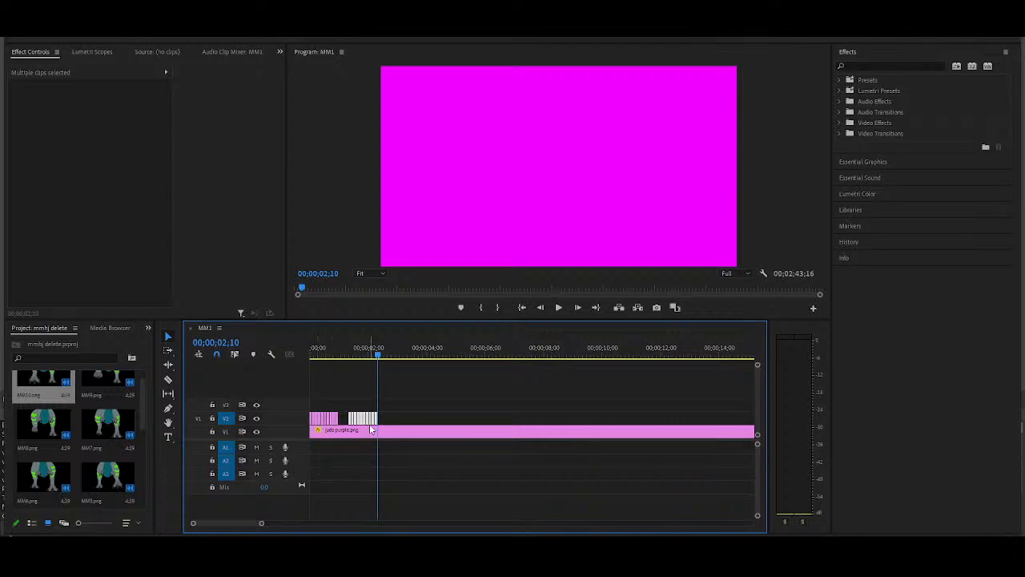
{"action": "right_click", "coordinate": [346, 420]}
{"action": "left_click", "coordinate": [382, 423]}
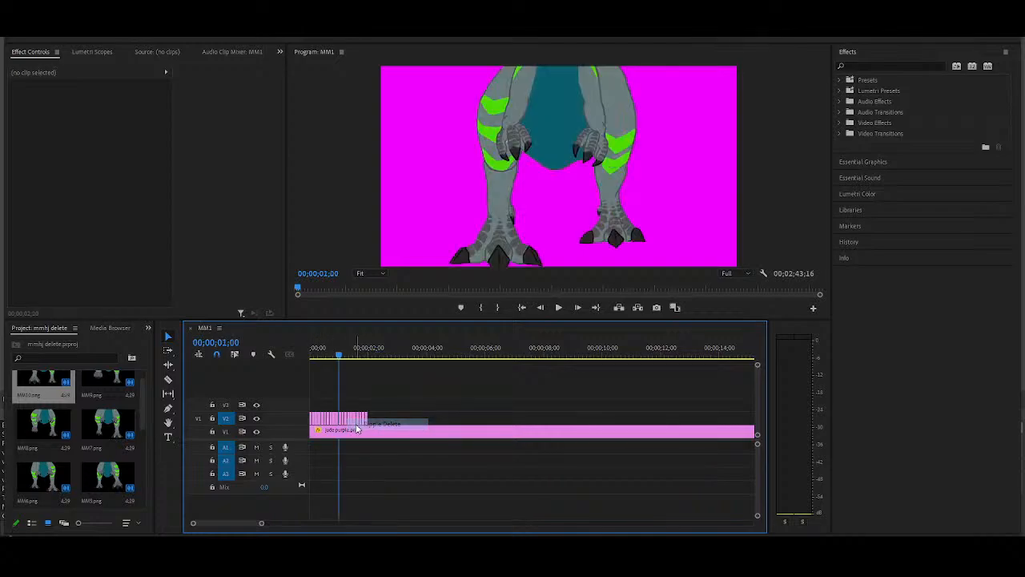
Step: Paste the third and fourth copies of the walk cycle on V2 and ripple delete the gap before each
{"action": "left_click", "coordinate": [400, 351]}
{"action": "key", "text": "ctrl+v"}
{"action": "right_click", "coordinate": [379, 416]}
{"action": "left_click", "coordinate": [391, 420]}
{"action": "key", "text": "ctrl+v"}
{"action": "key", "text": "ctrl+z"}
{"action": "left_click", "coordinate": [407, 356]}
{"action": "key", "text": "ctrl+v"}
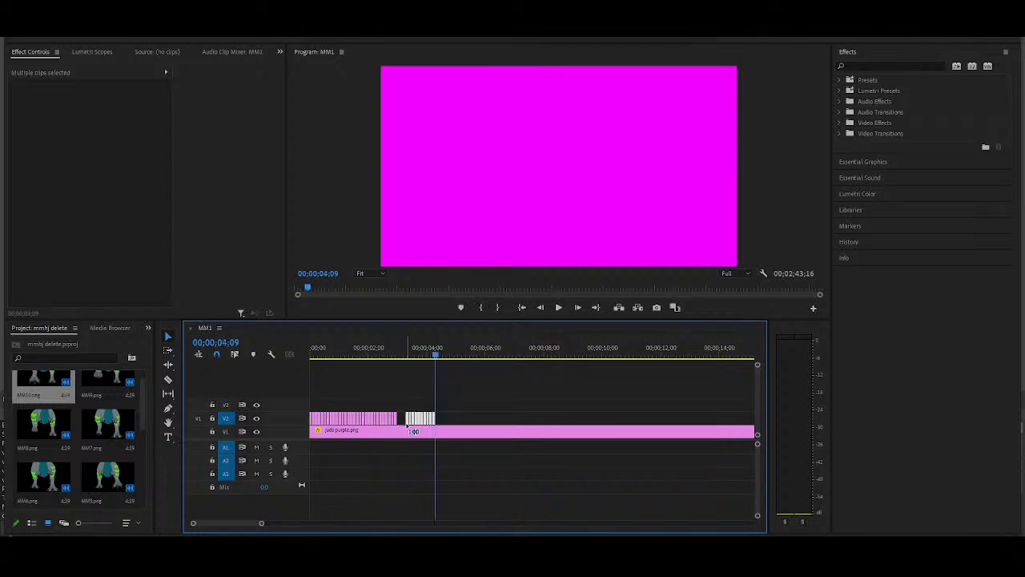
{"action": "right_click", "coordinate": [402, 418]}
{"action": "left_click", "coordinate": [425, 422]}
Step: Add the fifth and sixth walk cycle copies to the end of V2, ripple deleting the gaps before them
{"action": "left_click", "coordinate": [441, 353]}
{"action": "key", "text": "ctrl+v"}
{"action": "right_click", "coordinate": [434, 418]}
{"action": "left_click", "coordinate": [454, 424]}
{"action": "left_click", "coordinate": [467, 355]}
{"action": "key", "text": "ctrl+v"}
{"action": "right_click", "coordinate": [468, 418]}
{"action": "left_click", "coordinate": [467, 418]}
{"action": "right_click", "coordinate": [467, 423]}
{"action": "left_click", "coordinate": [475, 424]}
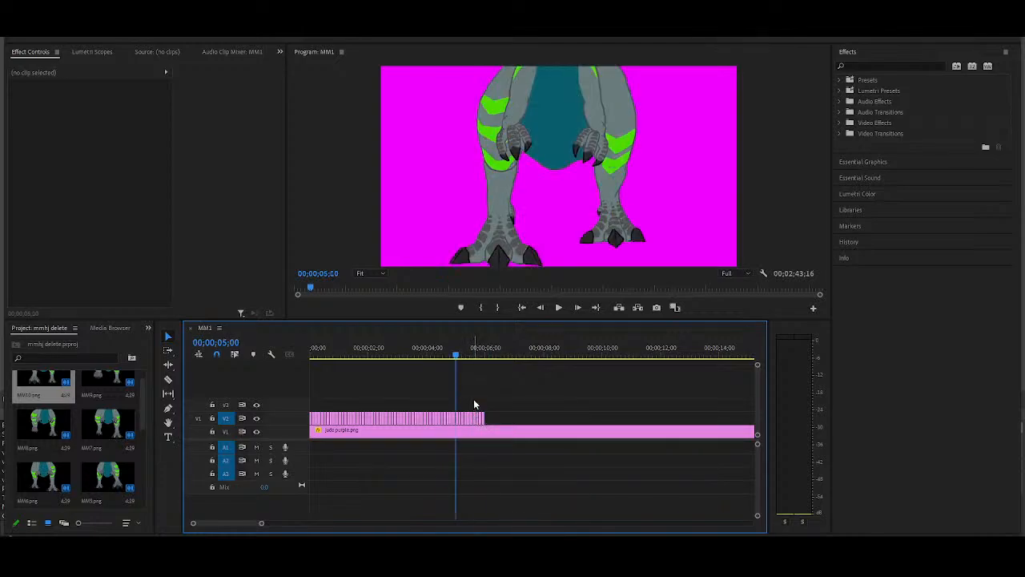
Step: Paste the seventh and eighth walk cycle copies on V2 and close the gaps before them with ripple delete
{"action": "left_click", "coordinate": [496, 354]}
{"action": "key", "text": "ctrl+v"}
{"action": "right_click", "coordinate": [493, 422]}
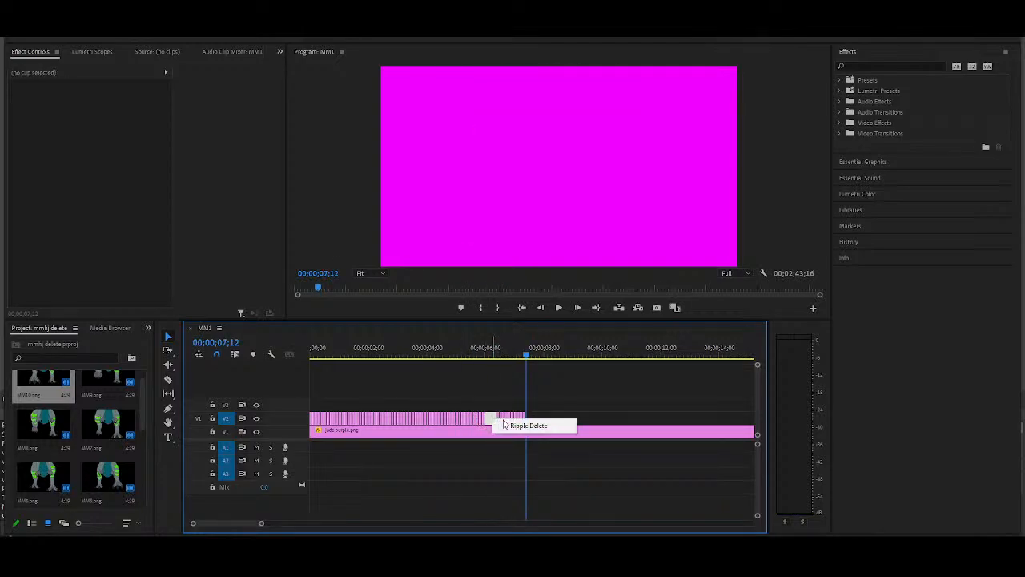
{"action": "left_click", "coordinate": [506, 424]}
{"action": "left_click", "coordinate": [539, 356]}
{"action": "key", "text": "ctrl+v"}
{"action": "right_click", "coordinate": [528, 418]}
{"action": "left_click", "coordinate": [541, 424]}
Step: Paste the ninth and tenth walk cycle copies on V2 and ripple delete the gaps before them
{"action": "left_click", "coordinate": [555, 354]}
{"action": "key", "text": "ctrl+v"}
{"action": "right_click", "coordinate": [551, 418]}
{"action": "left_click", "coordinate": [565, 425]}
{"action": "left_click", "coordinate": [578, 355]}
{"action": "key", "text": "ctrl+v"}
{"action": "right_click", "coordinate": [575, 418]}
{"action": "left_click", "coordinate": [592, 426]}
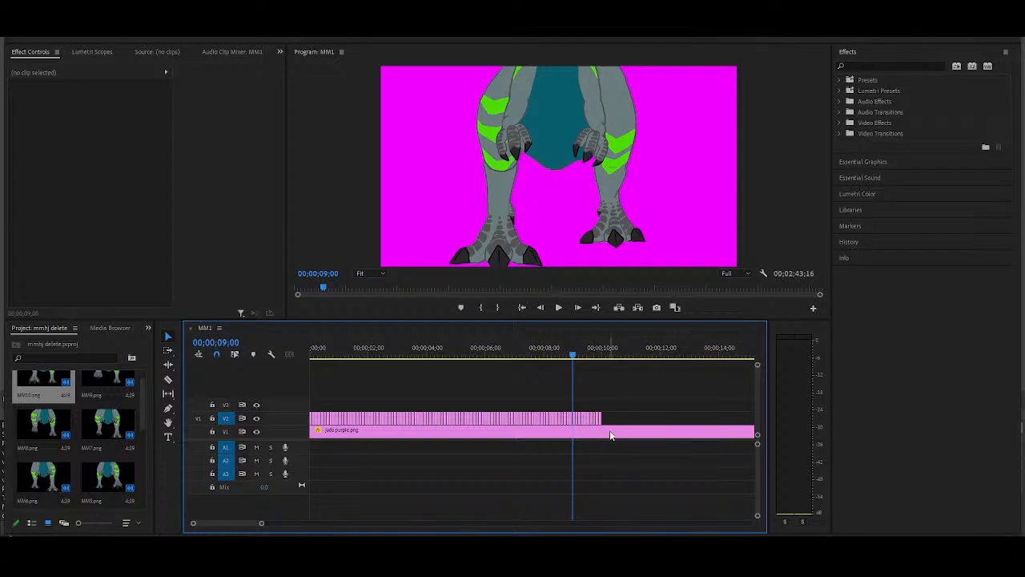
Step: Trim the purple background clip on V1 to end with the walk cycle clips at 00;00;10;00, and play the sequence from the start
{"action": "left_click_drag", "start_coordinate": [263, 525], "coordinate": [471, 532]}
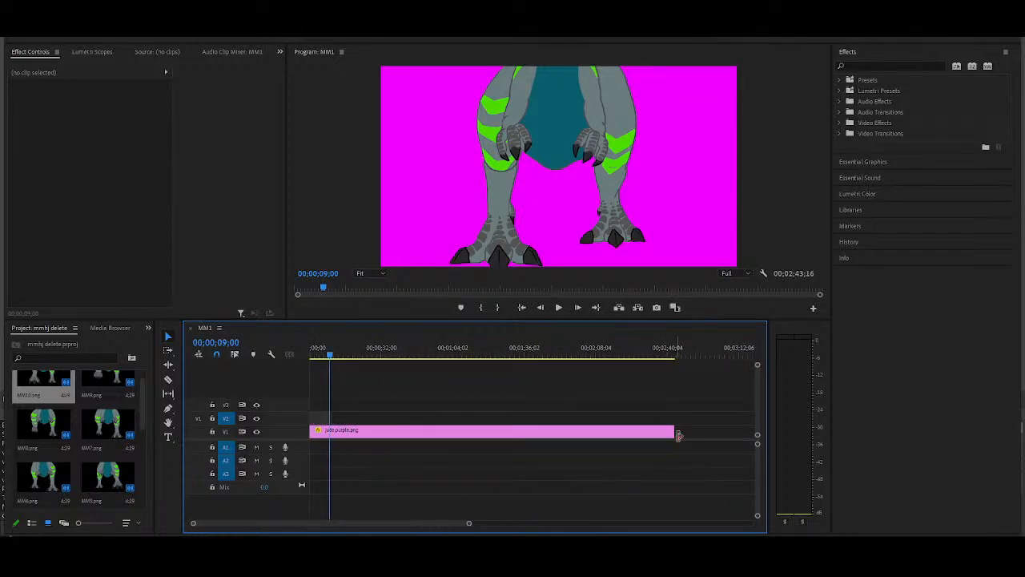
{"action": "left_click_drag", "start_coordinate": [675, 433], "coordinate": [330, 447]}
{"action": "left_click_drag", "start_coordinate": [470, 527], "coordinate": [292, 523]}
{"action": "key", "text": "Home"}
{"action": "key", "text": "space"}
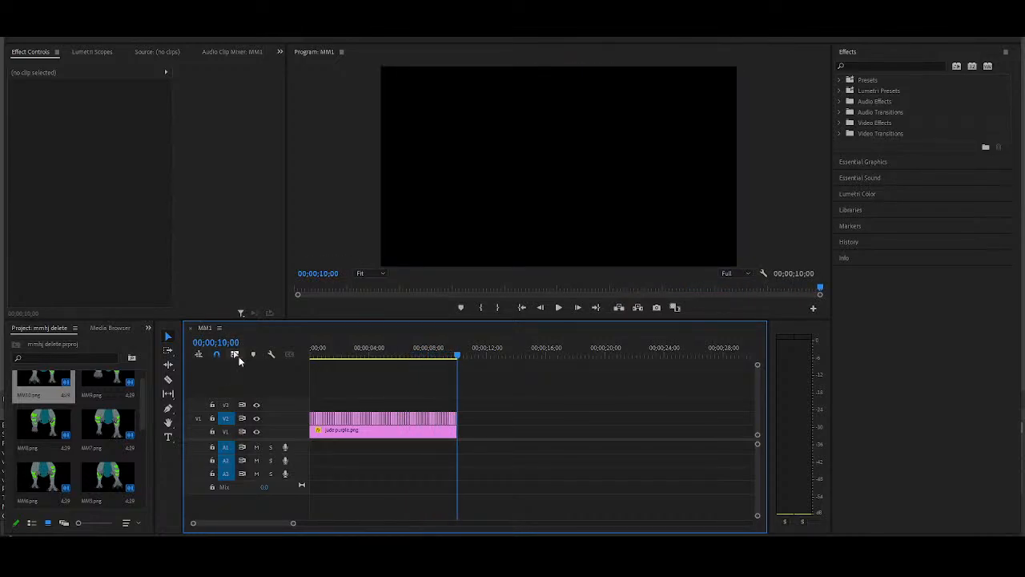
Step: Place head.png on track V3 above the walking-body frames and extend it from the sequence start to the 10-second mark
{"action": "key", "text": "space"}
{"action": "key", "text": "space"}
{"action": "left_click_drag", "start_coordinate": [325, 353], "coordinate": [247, 360]}
{"action": "scroll", "coordinate": [77, 479], "scroll_direction": "up", "scroll_amount": 1}
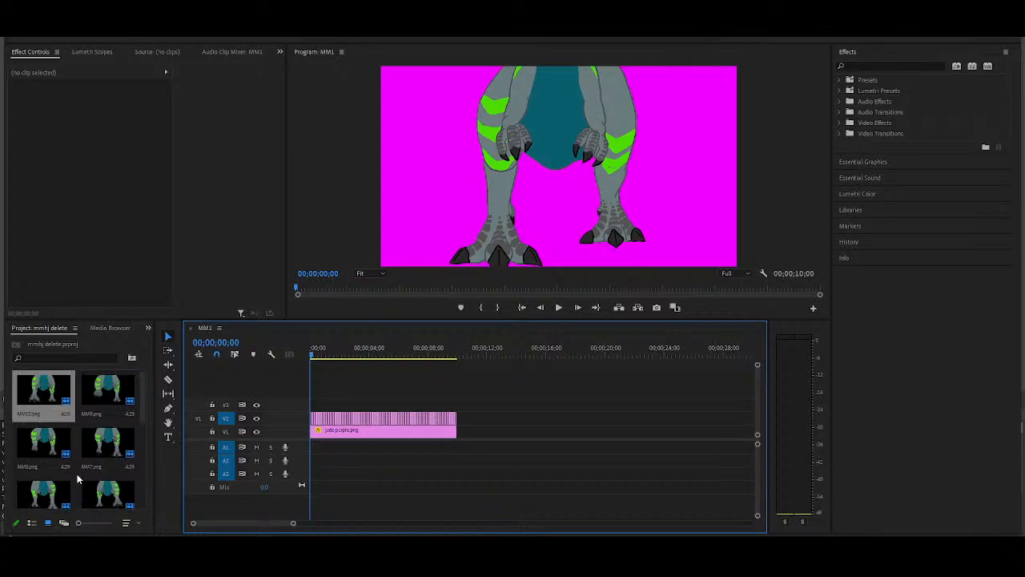
{"action": "scroll", "coordinate": [78, 479], "scroll_direction": "down", "scroll_amount": 3}
{"action": "left_click_drag", "start_coordinate": [44, 425], "coordinate": [458, 404]}
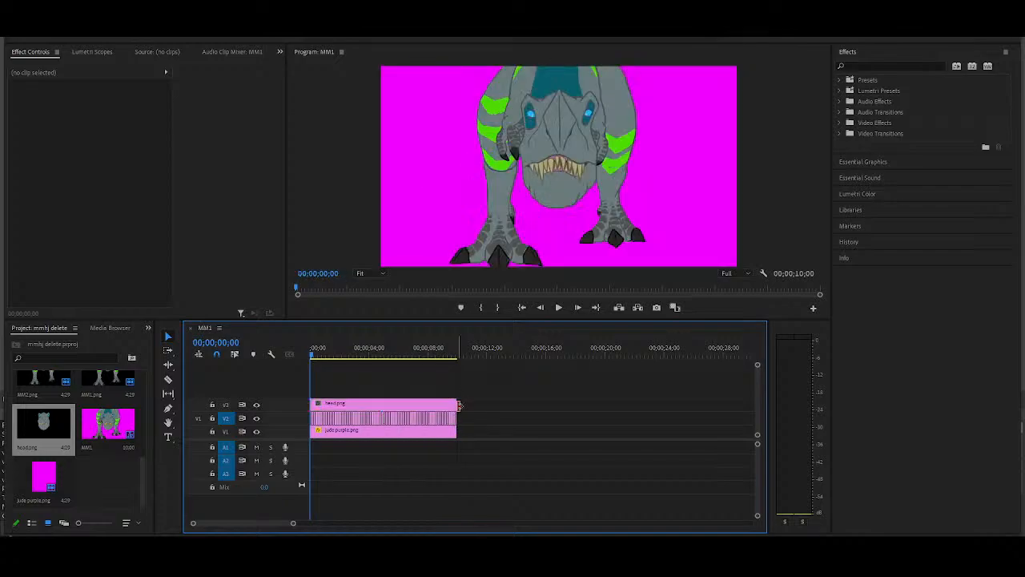
Step: Select the head clip, enlarge its effect settings area, and enable Position and Scale keyframing at 00;00;00;00
{"action": "left_click", "coordinate": [326, 404]}
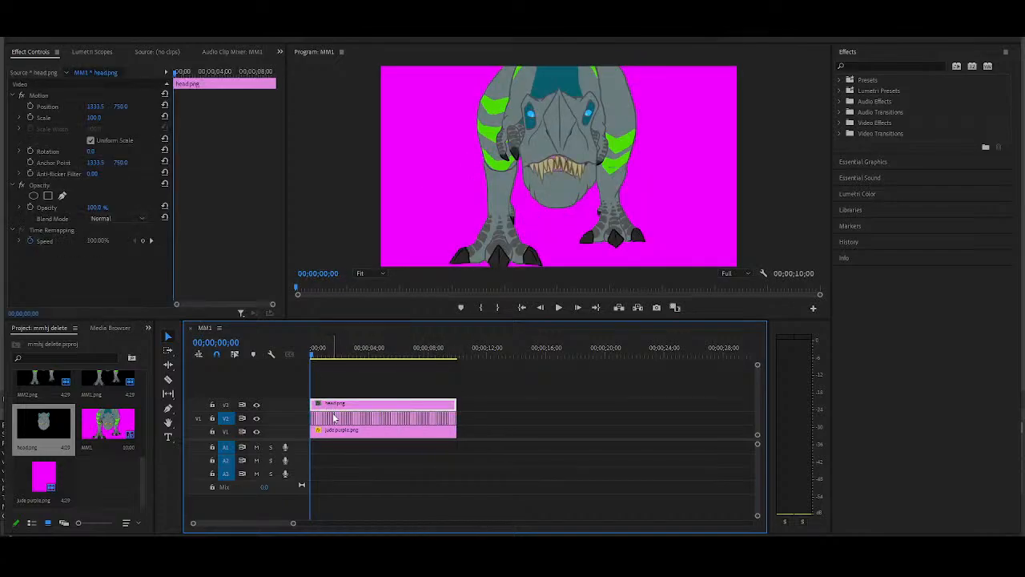
{"action": "left_click", "coordinate": [173, 75]}
{"action": "left_click_drag", "start_coordinate": [286, 141], "coordinate": [373, 142]}
{"action": "left_click_drag", "start_coordinate": [141, 162], "coordinate": [151, 164]}
{"action": "left_click", "coordinate": [30, 106]}
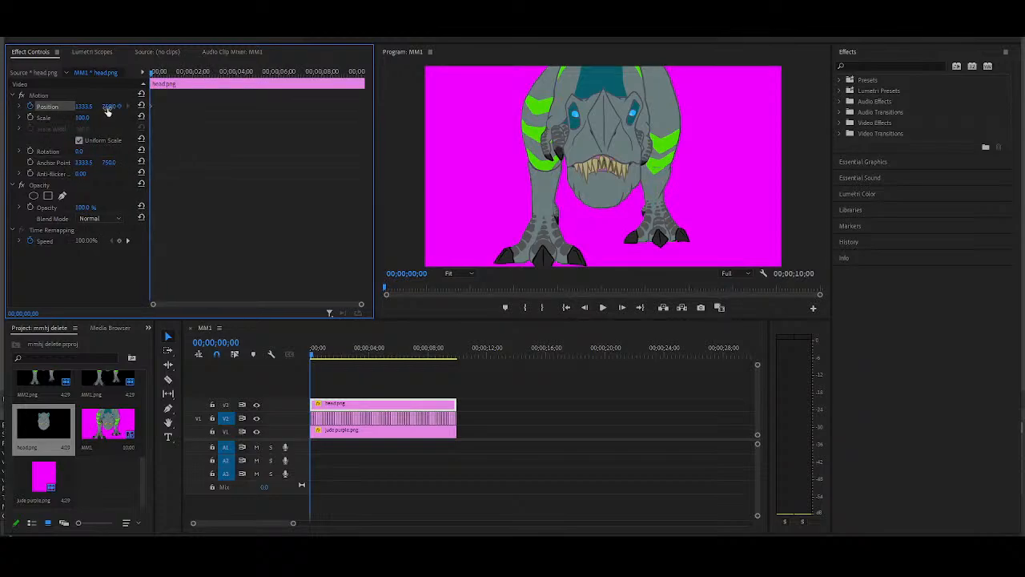
{"action": "left_click", "coordinate": [31, 118]}
Step: Try raising the head to vertical position -48 at the start, with horizontal position 1298.5 and scale 124 keyframed at 00;00;00;15
{"action": "left_click_drag", "start_coordinate": [110, 106], "coordinate": [107, 107]}
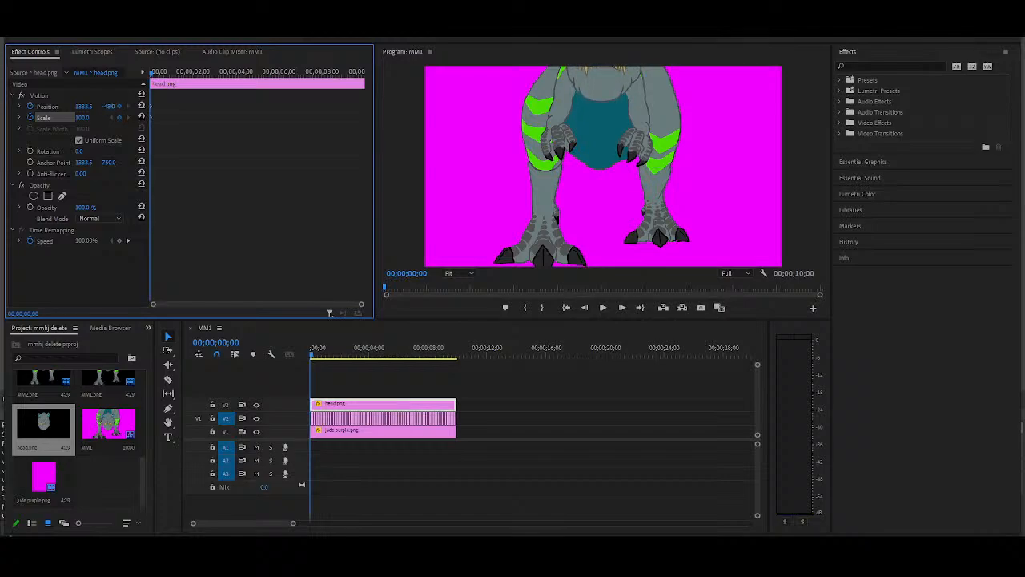
{"action": "left_click_drag", "start_coordinate": [83, 117], "coordinate": [87, 117]}
{"action": "left_click_drag", "start_coordinate": [153, 77], "coordinate": [162, 74]}
{"action": "left_click_drag", "start_coordinate": [82, 117], "coordinate": [94, 117]}
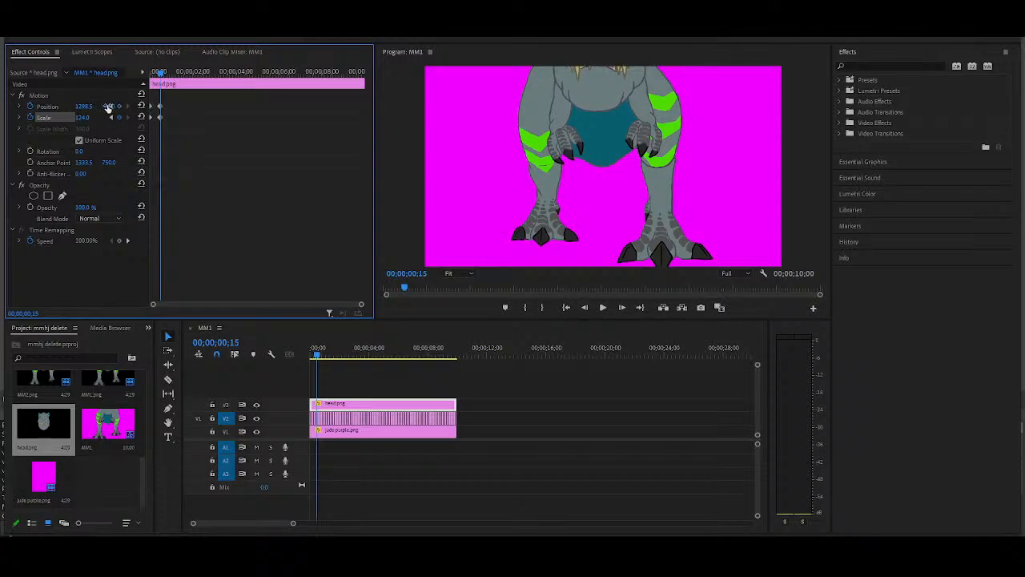
{"action": "left_click_drag", "start_coordinate": [161, 76], "coordinate": [155, 84]}
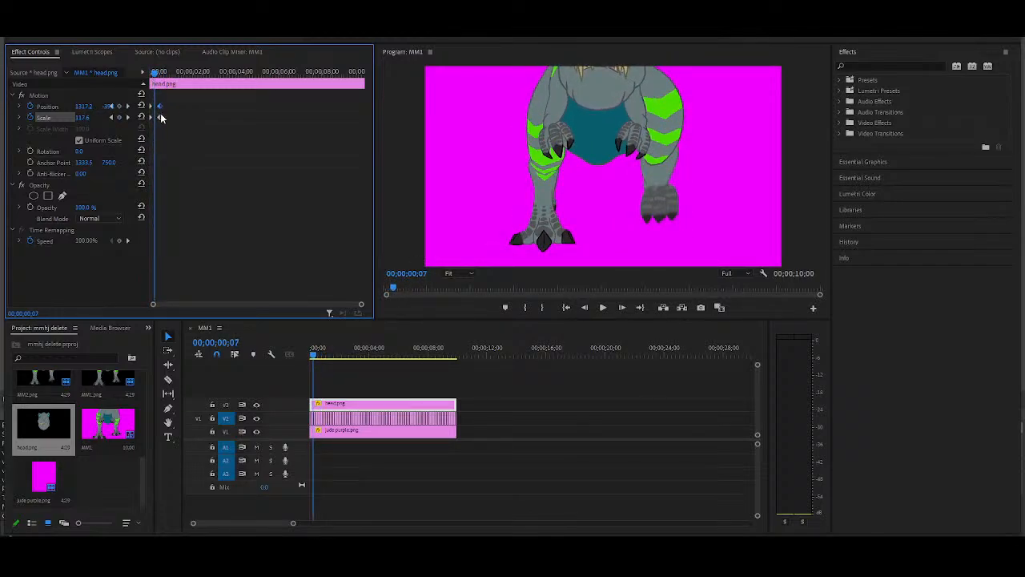
Step: Delete the head's keyframes at 00;00;00;15 and rekey its scale there to 117
{"action": "key", "text": "Delete"}
{"action": "left_click_drag", "start_coordinate": [151, 83], "coordinate": [161, 83]}
{"action": "left_click_drag", "start_coordinate": [85, 118], "coordinate": [76, 118]}
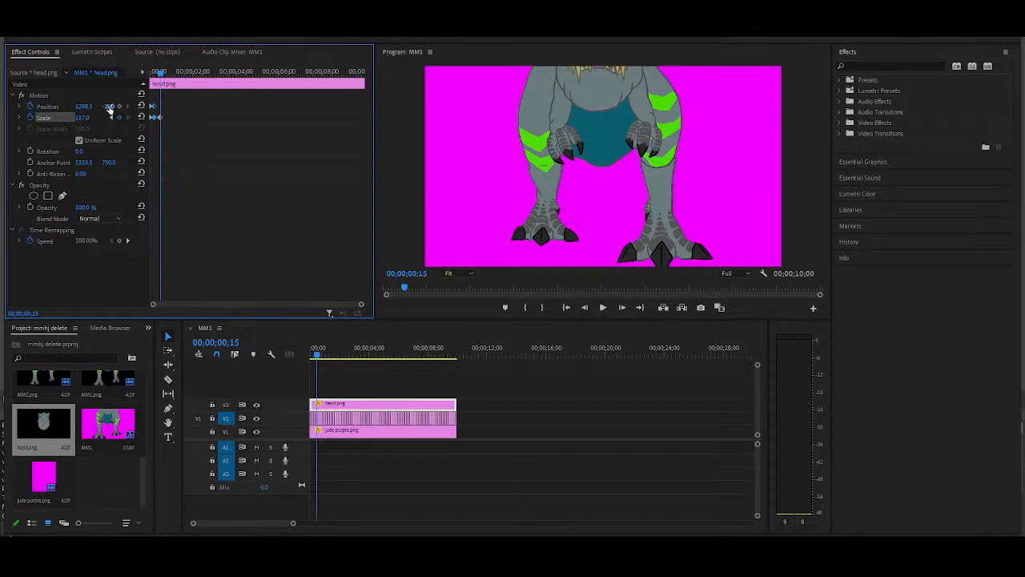
Step: Clear the head's earlier motion keyframes and restart from one pose at 00;00;00;00 with vertical position 208 and scale 127
{"action": "mouse_move", "coordinate": [108, 106]}
{"action": "left_mouse_down"}
{"action": "mouse_move", "coordinate": [80, 107]}
{"action": "mouse_move", "coordinate": [183, 107]}
{"action": "mouse_move", "coordinate": [133, 123]}
{"action": "mouse_move", "coordinate": [88, 119]}
{"action": "mouse_move", "coordinate": [118, 105]}
{"action": "left_mouse_up"}
{"action": "key", "text": "Delete"}
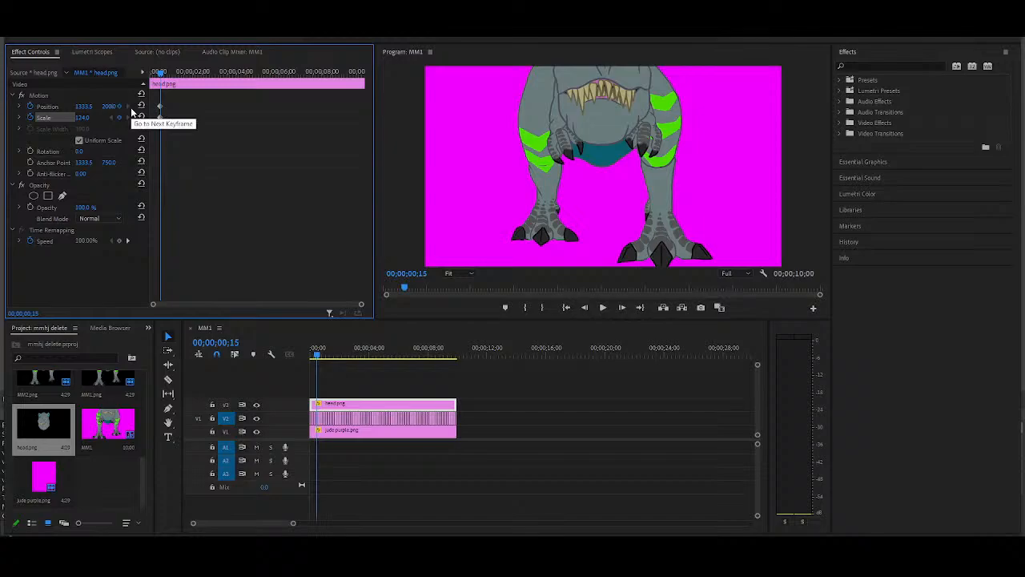
{"action": "left_click_drag", "start_coordinate": [82, 117], "coordinate": [78, 117]}
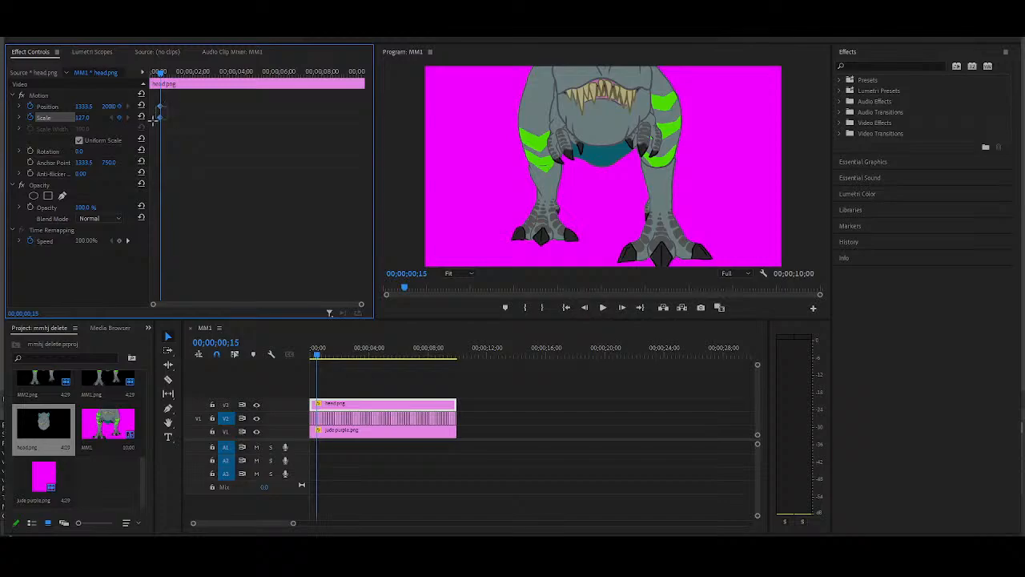
{"action": "key", "text": "Home"}
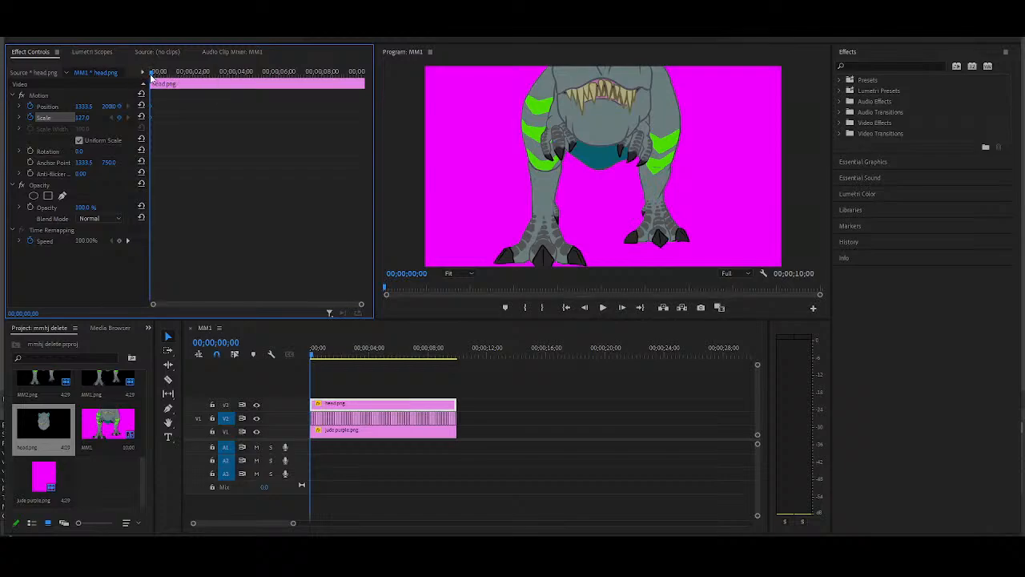
Step: Try keyframing the head's position and scale at about 10 and 22 frames, reusing the starting pose at 00;00;00;10
{"action": "left_click", "coordinate": [154, 74]}
{"action": "left_click_drag", "start_coordinate": [154, 76], "coordinate": [159, 81]}
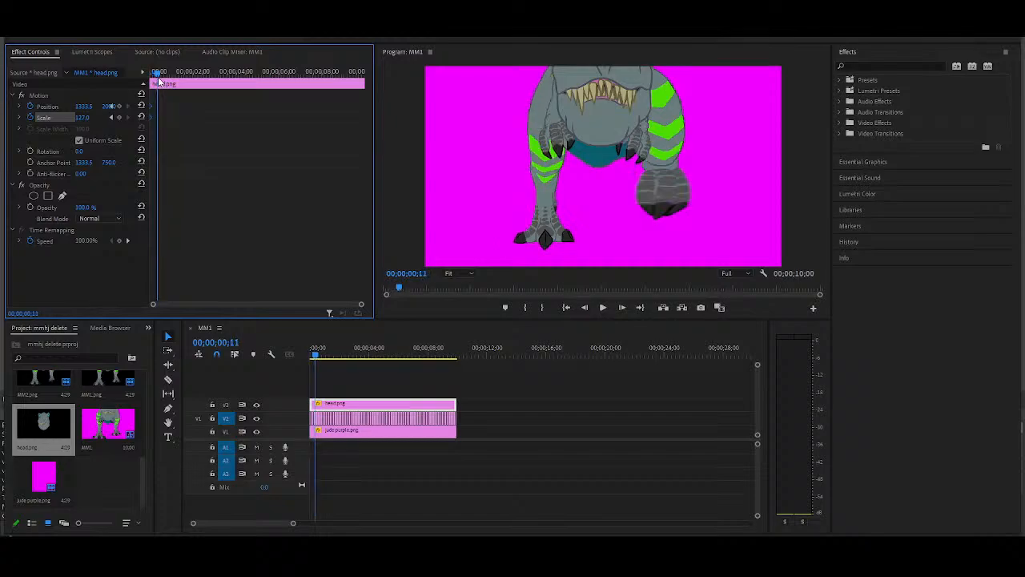
{"action": "mouse_move", "coordinate": [85, 118]}
{"action": "left_mouse_down"}
{"action": "mouse_move", "coordinate": [104, 107]}
{"action": "mouse_move", "coordinate": [79, 106]}
{"action": "left_mouse_up"}
{"action": "left_click_drag", "start_coordinate": [160, 74], "coordinate": [166, 75]}
{"action": "left_click_drag", "start_coordinate": [80, 117], "coordinate": [158, 88]}
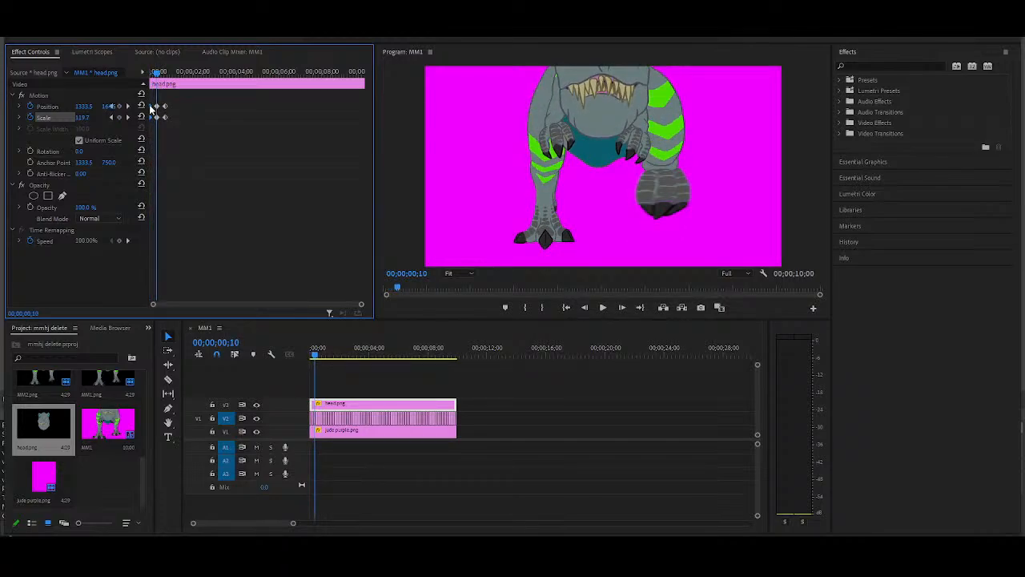
{"action": "mouse_move", "coordinate": [151, 117]}
{"action": "left_mouse_down"}
{"action": "mouse_move", "coordinate": [191, 117]}
{"action": "mouse_move", "coordinate": [184, 112]}
{"action": "mouse_move", "coordinate": [195, 123]}
{"action": "mouse_move", "coordinate": [159, 127]}
{"action": "left_mouse_up"}
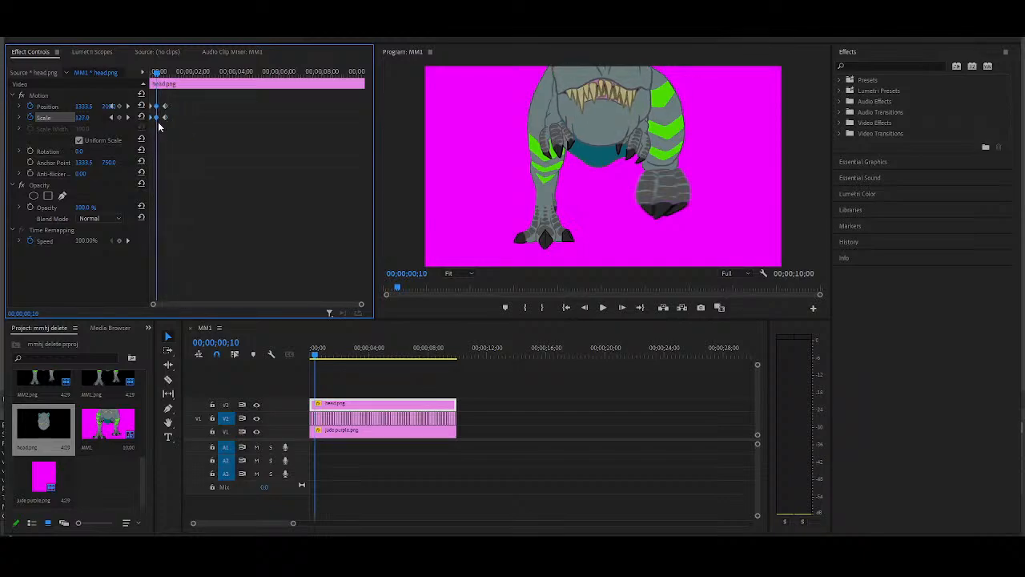
Step: Add further head position and scale keyframes at 00;00;01;02 with scale 125 and at 00;00;01;15 with scale 122
{"action": "mouse_move", "coordinate": [158, 84]}
{"action": "left_mouse_down"}
{"action": "mouse_move", "coordinate": [140, 82]}
{"action": "mouse_move", "coordinate": [175, 84]}
{"action": "left_mouse_up"}
{"action": "left_click_drag", "start_coordinate": [84, 117], "coordinate": [121, 107]}
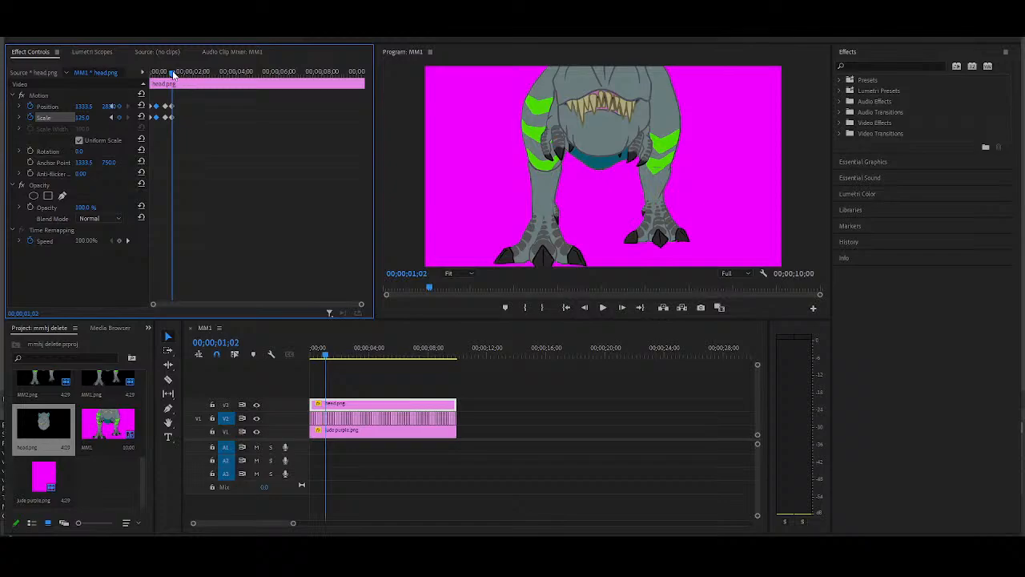
{"action": "left_click_drag", "start_coordinate": [174, 74], "coordinate": [180, 74]}
{"action": "left_click_drag", "start_coordinate": [84, 118], "coordinate": [110, 117]}
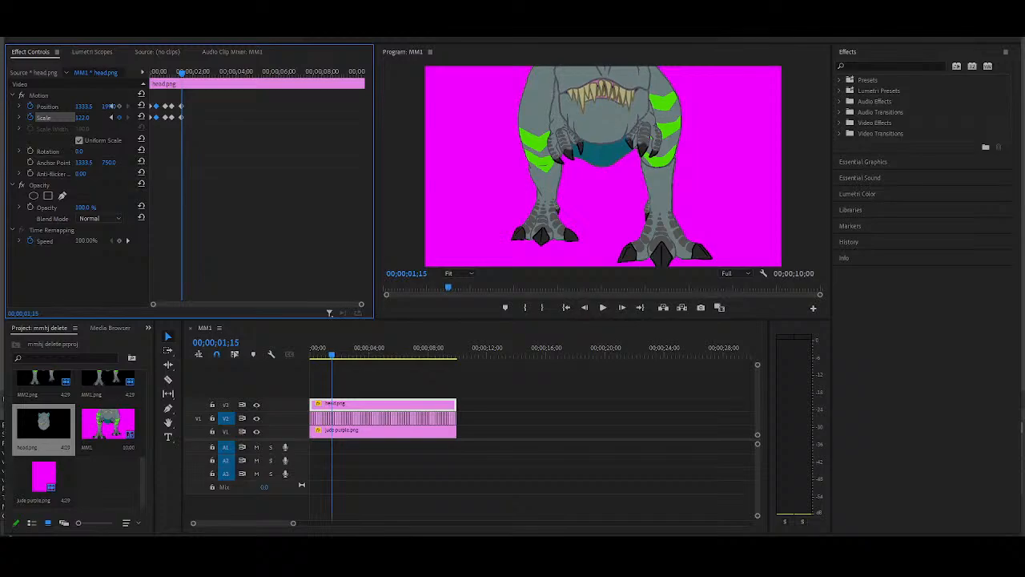
Step: Play back the first head movement attempt from the start to check its timing against the walk
{"action": "left_click_drag", "start_coordinate": [183, 74], "coordinate": [130, 72]}
{"action": "key", "text": "space"}
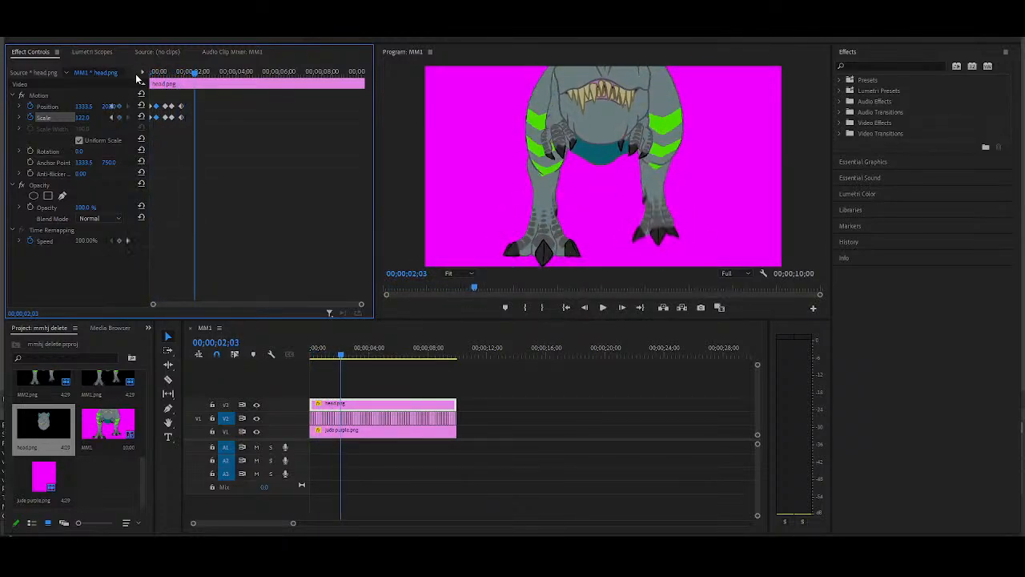
{"action": "left_click_drag", "start_coordinate": [193, 74], "coordinate": [142, 75]}
{"action": "key", "text": "space"}
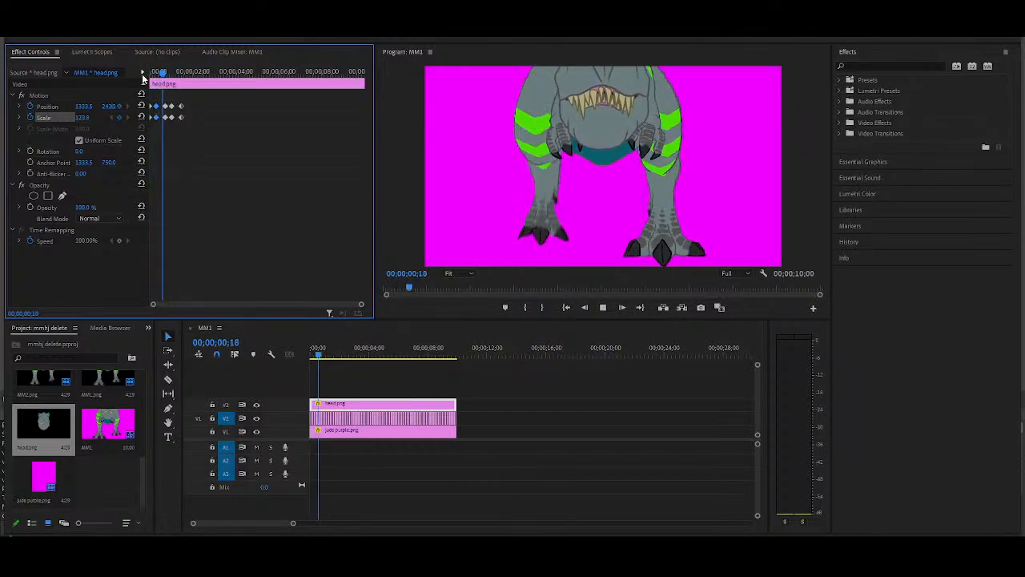
{"action": "key", "text": "space"}
Step: Delete all the head's motion keyframes and key a new starting pose at 00;00;00;00 with vertical position 175 and scale 113
{"action": "key", "text": "Delete"}
{"action": "left_click_drag", "start_coordinate": [108, 107], "coordinate": [90, 107]}
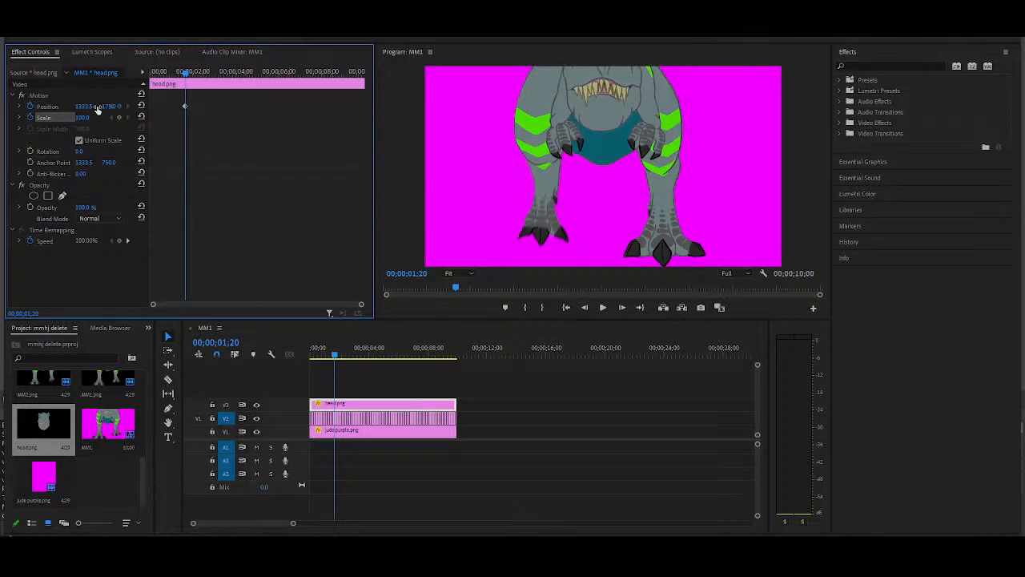
{"action": "left_click_drag", "start_coordinate": [82, 117], "coordinate": [93, 117]}
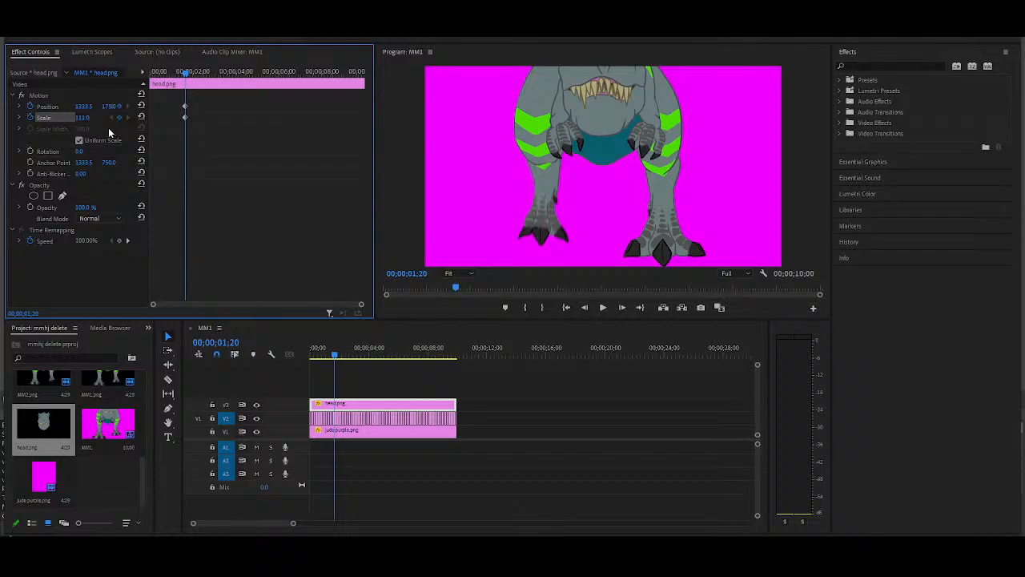
{"action": "left_click_drag", "start_coordinate": [176, 120], "coordinate": [133, 122]}
{"action": "left_click_drag", "start_coordinate": [159, 73], "coordinate": [138, 76]}
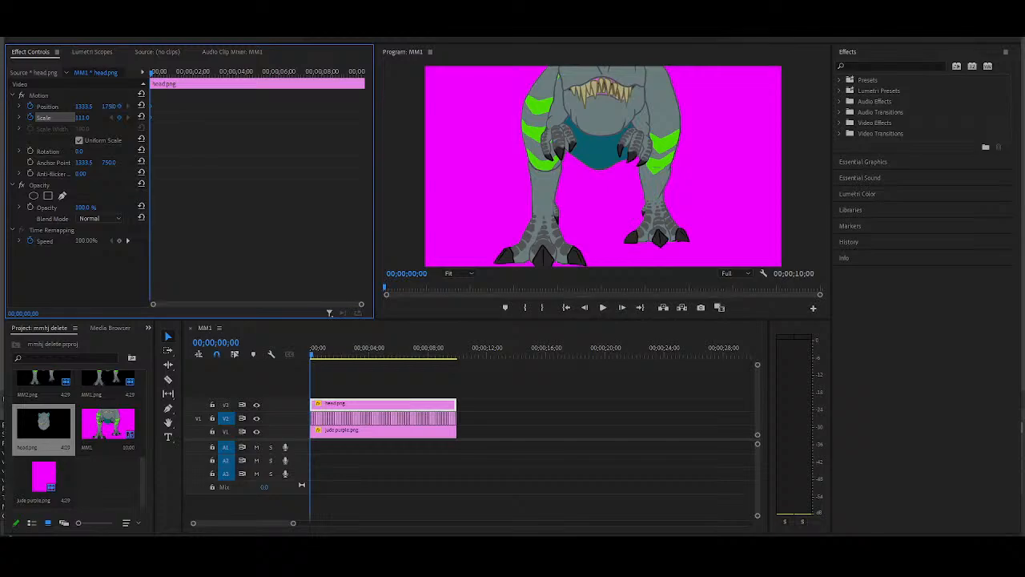
{"action": "left_click", "coordinate": [87, 117]}
{"action": "left_click_drag", "start_coordinate": [84, 118], "coordinate": [88, 118]}
Step: Sway the head sideways by keyframing horizontal position 1256.5 at 00;00;00;10 and 1409.5 at 00;00;00;22
{"action": "mouse_move", "coordinate": [154, 73]}
{"action": "left_mouse_down"}
{"action": "mouse_move", "coordinate": [150, 83]}
{"action": "mouse_move", "coordinate": [160, 82]}
{"action": "left_mouse_up"}
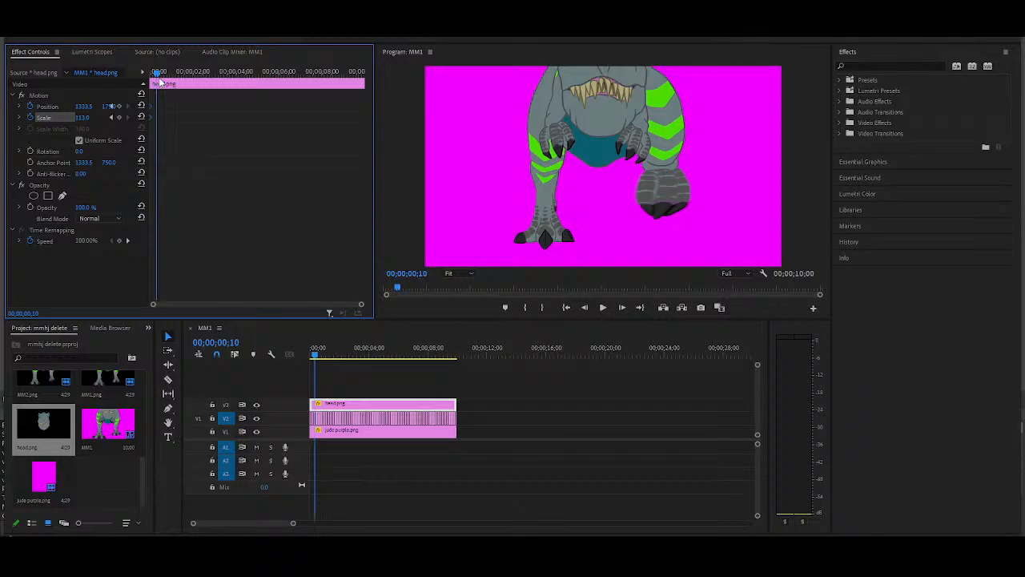
{"action": "left_click_drag", "start_coordinate": [87, 107], "coordinate": [59, 106]}
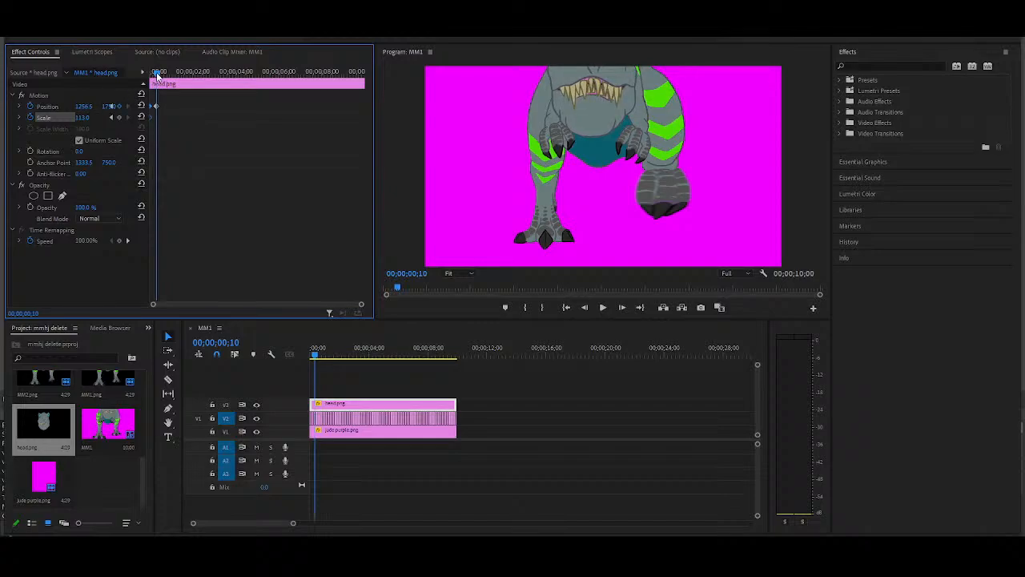
{"action": "left_click_drag", "start_coordinate": [158, 74], "coordinate": [167, 78]}
{"action": "left_click_drag", "start_coordinate": [83, 106], "coordinate": [111, 106]}
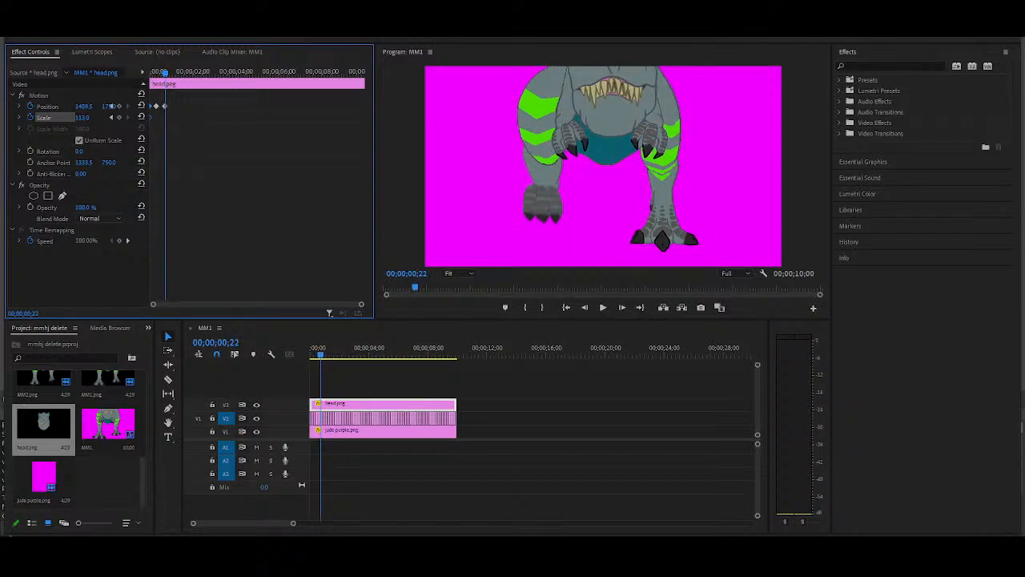
Step: Keyframe the head's scale to 122 at 00;00;00;09 and 120 at 00;00;00;17
{"action": "mouse_move", "coordinate": [163, 74]}
{"action": "left_mouse_down"}
{"action": "mouse_move", "coordinate": [155, 77]}
{"action": "mouse_move", "coordinate": [170, 81]}
{"action": "mouse_move", "coordinate": [155, 81]}
{"action": "left_mouse_up"}
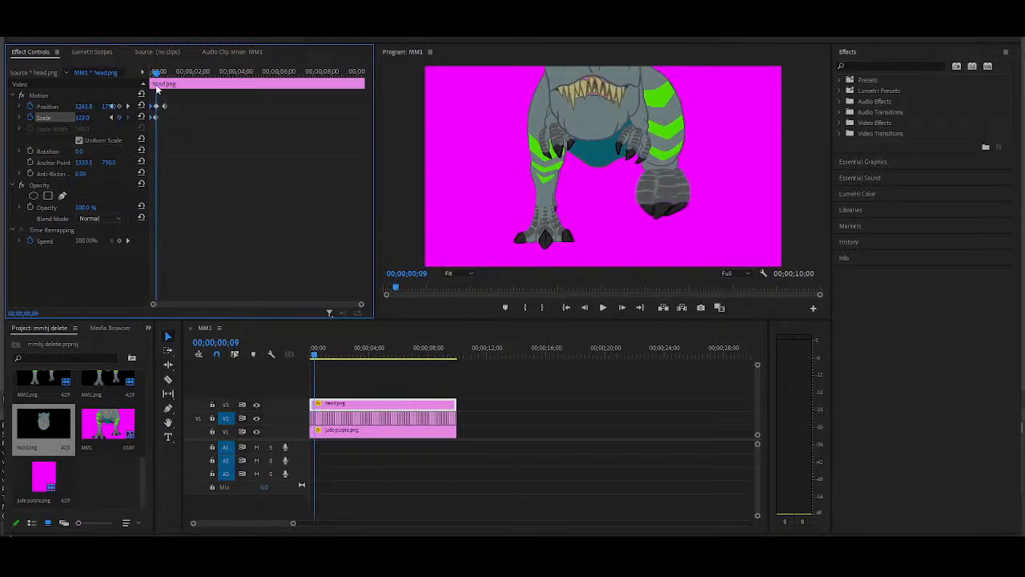
{"action": "left_click_drag", "start_coordinate": [158, 74], "coordinate": [164, 74]}
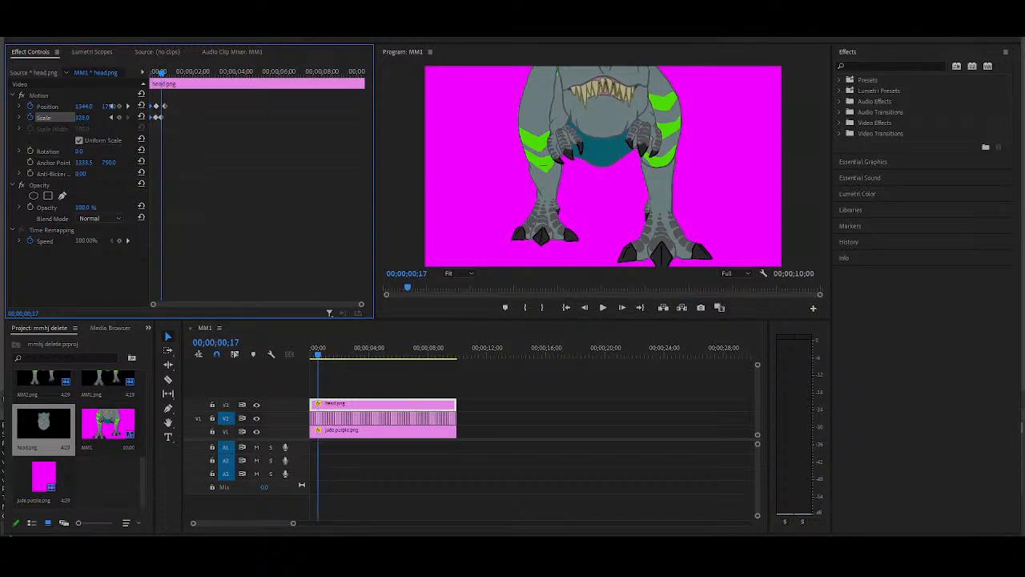
{"action": "left_click_drag", "start_coordinate": [157, 74], "coordinate": [163, 74]}
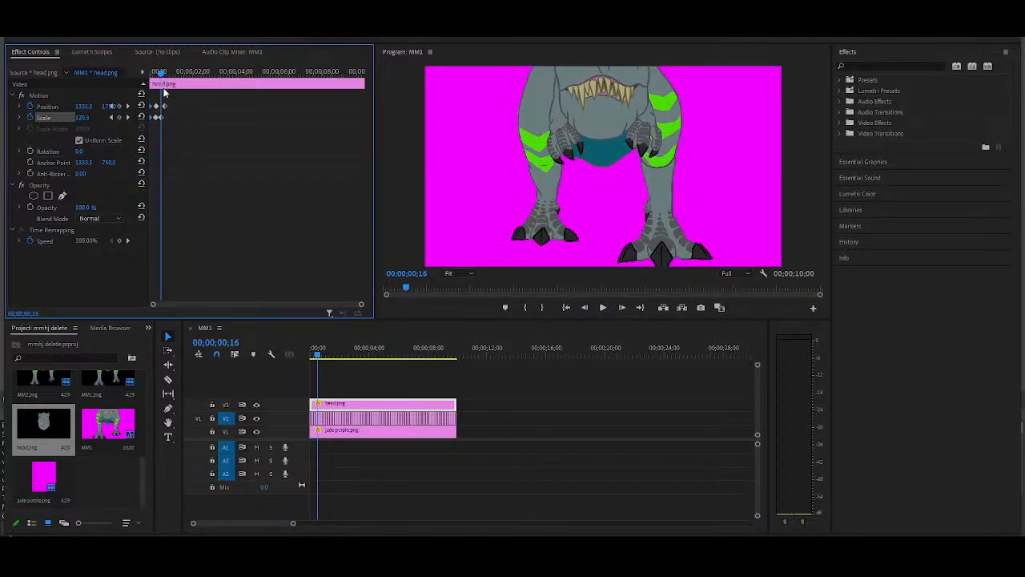
Step: Set the head's horizontal position to 1303.5 at 00;00;00;18, then widen the property column and add a Position keyframe at 00;00;00;26
{"action": "left_click_drag", "start_coordinate": [157, 75], "coordinate": [165, 74]}
{"action": "left_click_drag", "start_coordinate": [84, 108], "coordinate": [58, 107]}
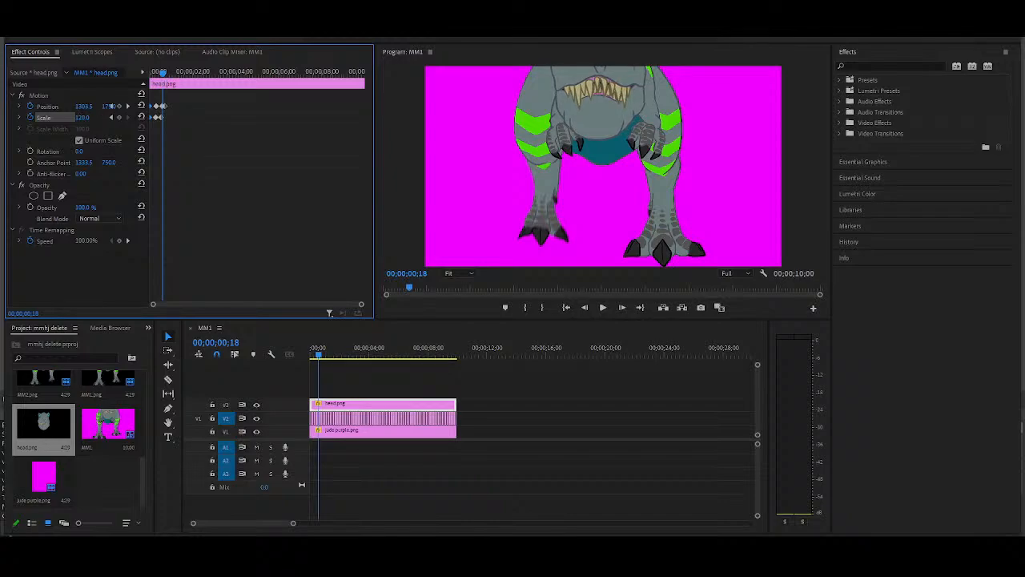
{"action": "mouse_move", "coordinate": [164, 74]}
{"action": "left_mouse_down"}
{"action": "mouse_move", "coordinate": [145, 74]}
{"action": "mouse_move", "coordinate": [168, 82]}
{"action": "left_mouse_up"}
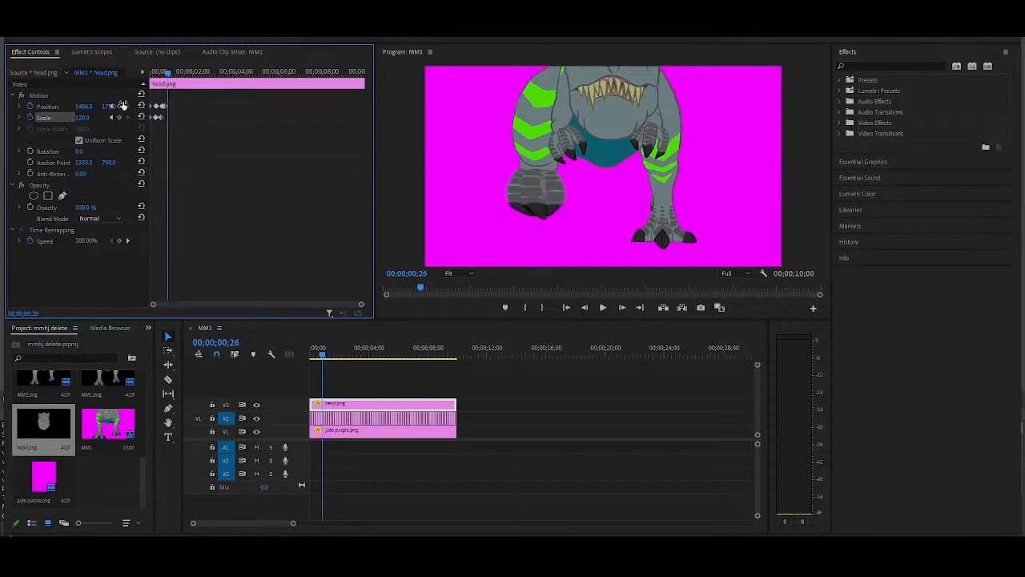
{"action": "left_click", "coordinate": [117, 106]}
{"action": "left_click", "coordinate": [134, 99]}
{"action": "left_click", "coordinate": [116, 106]}
{"action": "left_click", "coordinate": [131, 88]}
{"action": "left_click_drag", "start_coordinate": [149, 116], "coordinate": [166, 117]}
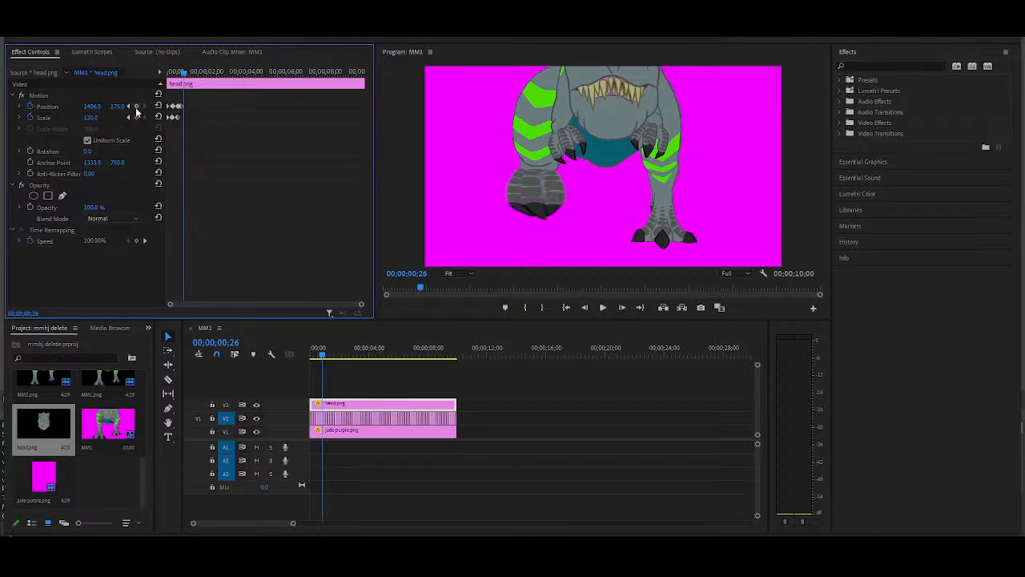
{"action": "left_click", "coordinate": [137, 107]}
Step: Keyframe the head's position to 1278.5, 276 at 00;00;01;05 and to 1397.5, 333 at 00;00;01;16
{"action": "left_click_drag", "start_coordinate": [184, 75], "coordinate": [188, 77]}
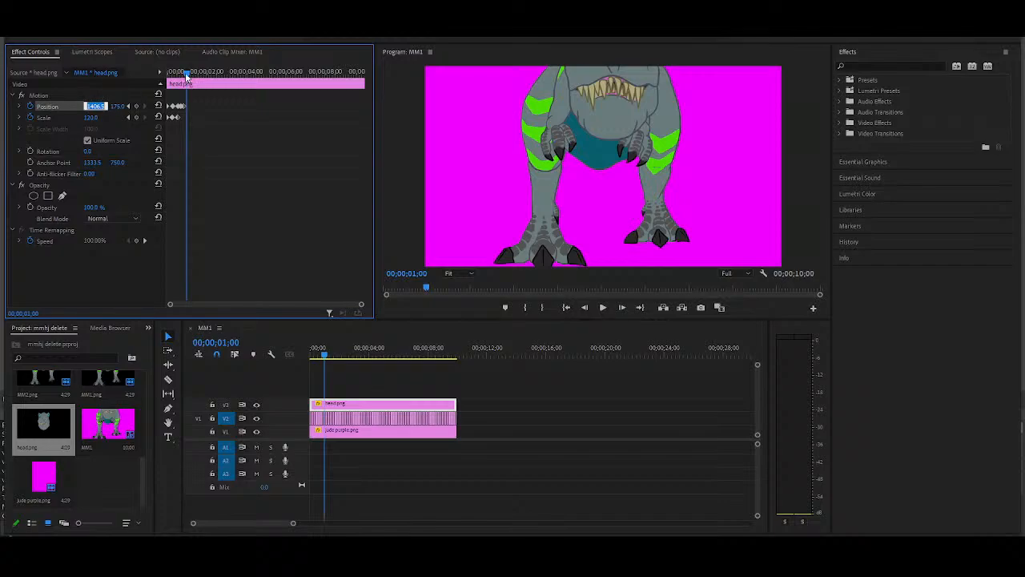
{"action": "left_click", "coordinate": [189, 75]}
{"action": "left_click_drag", "start_coordinate": [98, 106], "coordinate": [30, 106]}
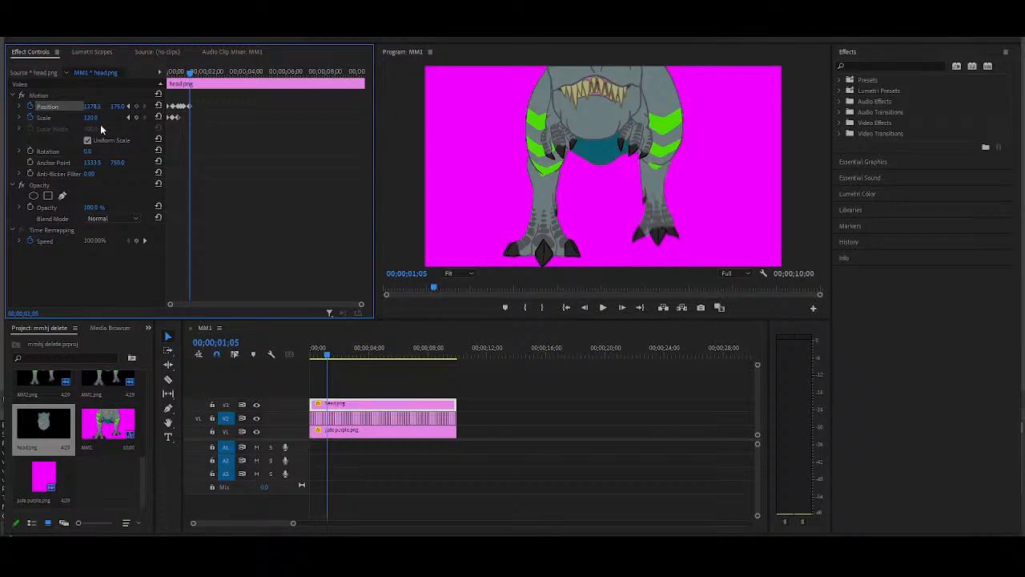
{"action": "left_click_drag", "start_coordinate": [119, 107], "coordinate": [228, 106]}
{"action": "left_click_drag", "start_coordinate": [191, 75], "coordinate": [200, 77]}
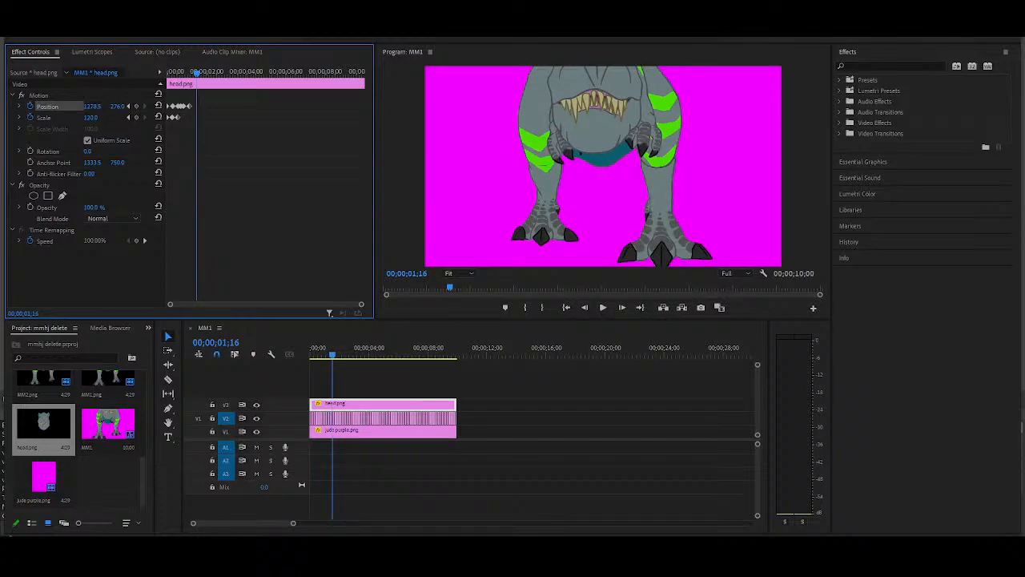
{"action": "left_click_drag", "start_coordinate": [97, 107], "coordinate": [122, 107]}
Step: Play the reworked head sway from the start twice to review it with the walking body
{"action": "key", "text": "Home"}
{"action": "key", "text": "space"}
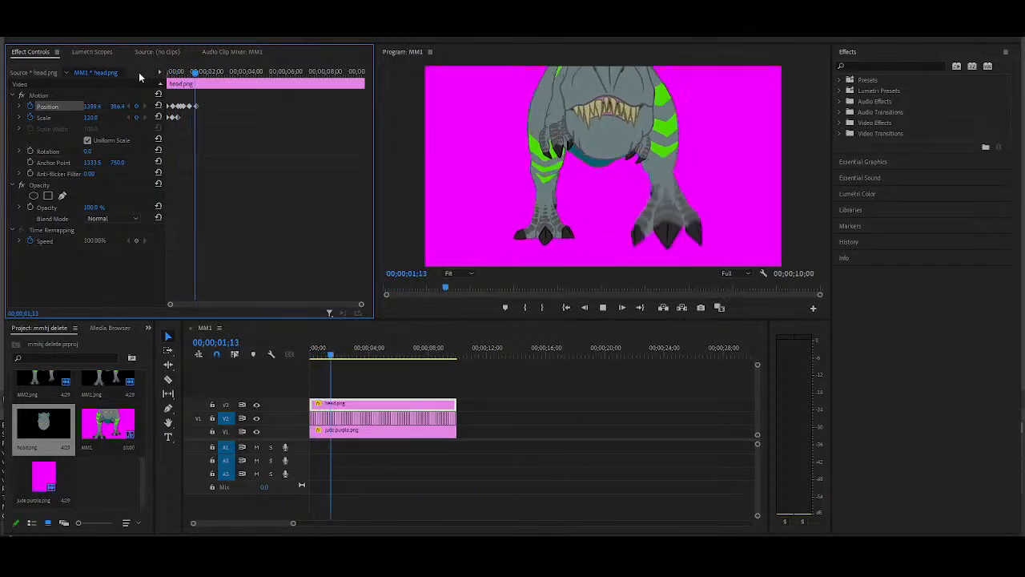
{"action": "key", "text": "space"}
{"action": "key", "text": "Home"}
{"action": "key", "text": "space"}
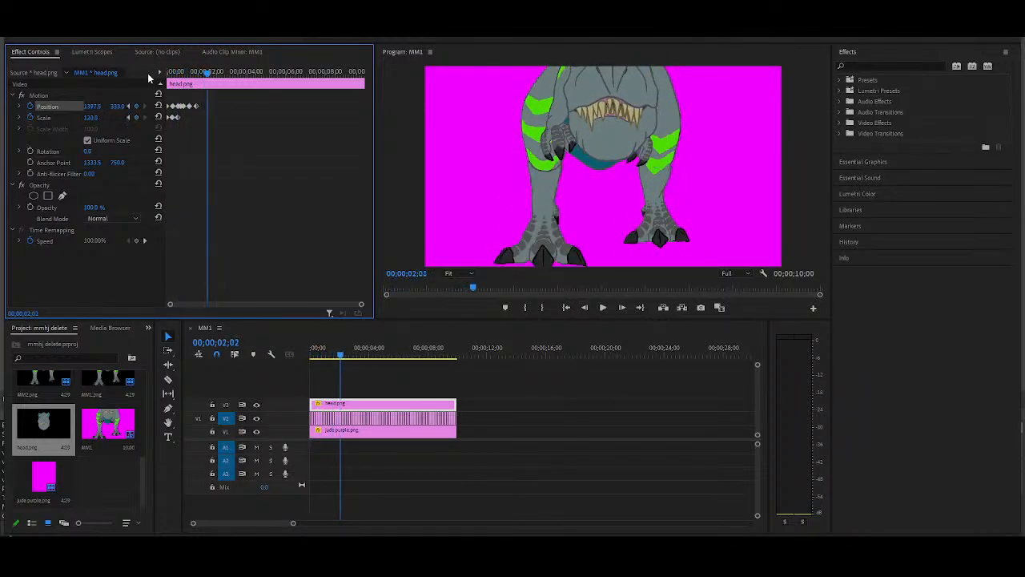
Step: Set the head's vertical position to 231 at 00;00;00;10
{"action": "left_click", "coordinate": [183, 73]}
{"action": "mouse_move", "coordinate": [185, 73]}
{"action": "left_mouse_down"}
{"action": "mouse_move", "coordinate": [195, 73]}
{"action": "mouse_move", "coordinate": [148, 78]}
{"action": "mouse_move", "coordinate": [174, 80]}
{"action": "left_mouse_up"}
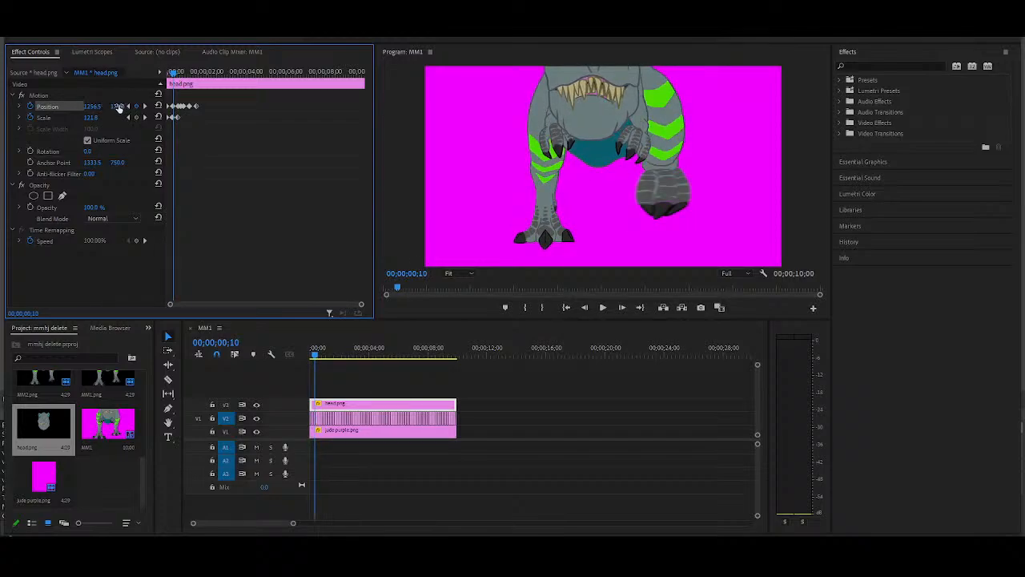
{"action": "left_click_drag", "start_coordinate": [118, 106], "coordinate": [118, 105]}
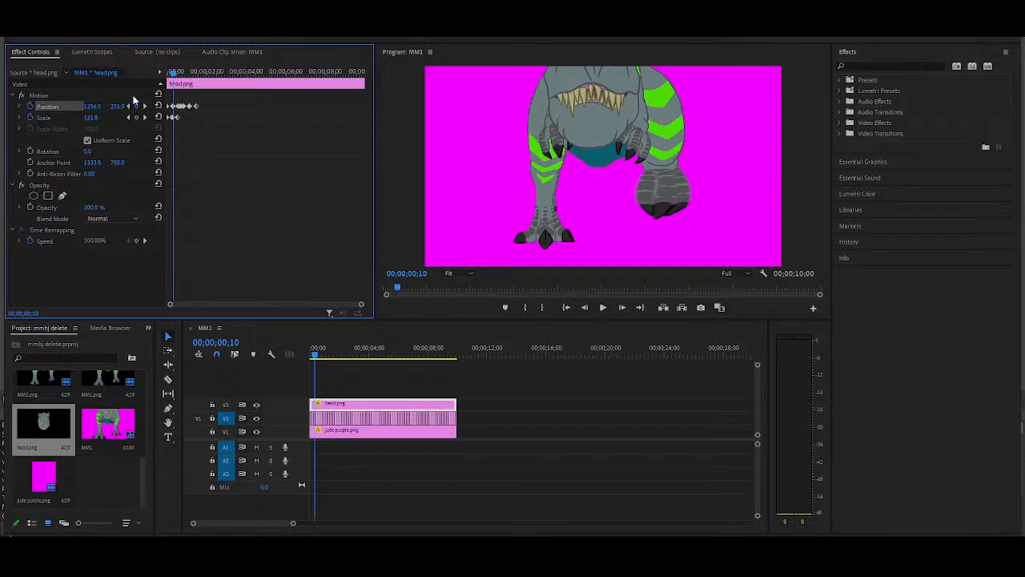
Step: Keyframe the head to vertical position 433 and scale 109 at 00;00;01;24, and to 469 and 117 at 00;00;02;01
{"action": "left_click_drag", "start_coordinate": [174, 76], "coordinate": [204, 81]}
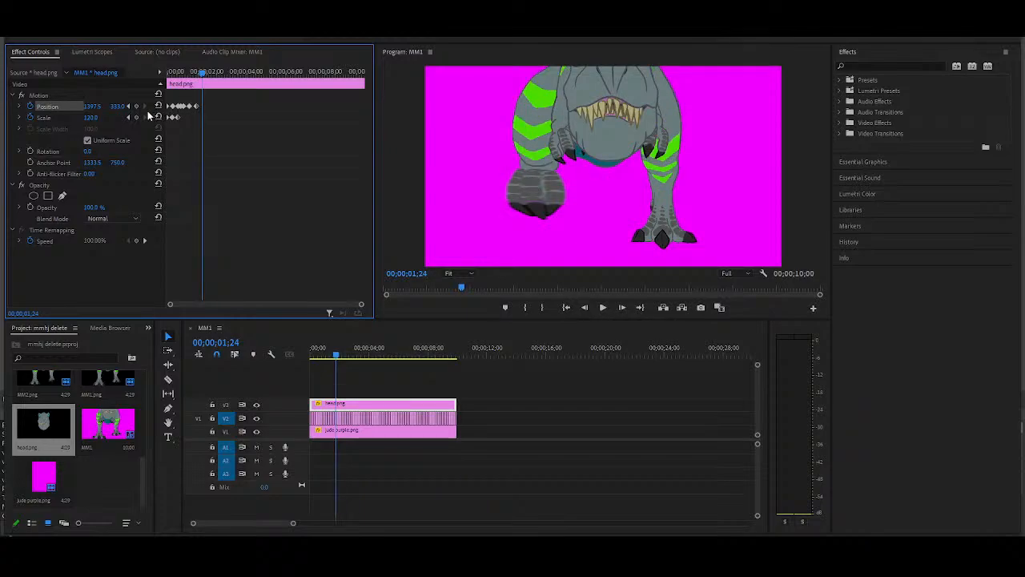
{"action": "left_click_drag", "start_coordinate": [119, 106], "coordinate": [172, 106]}
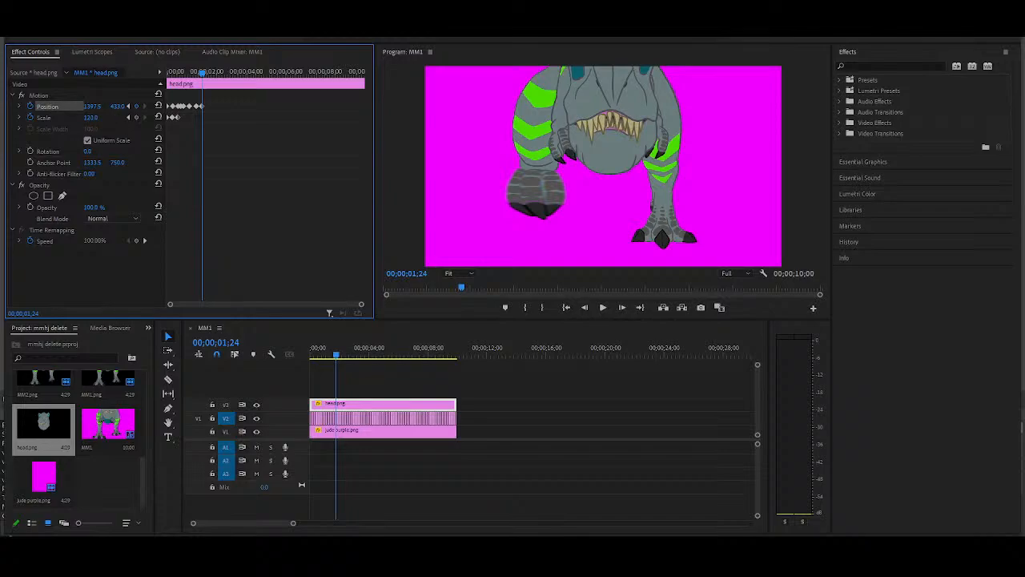
{"action": "left_click_drag", "start_coordinate": [91, 118], "coordinate": [76, 118]}
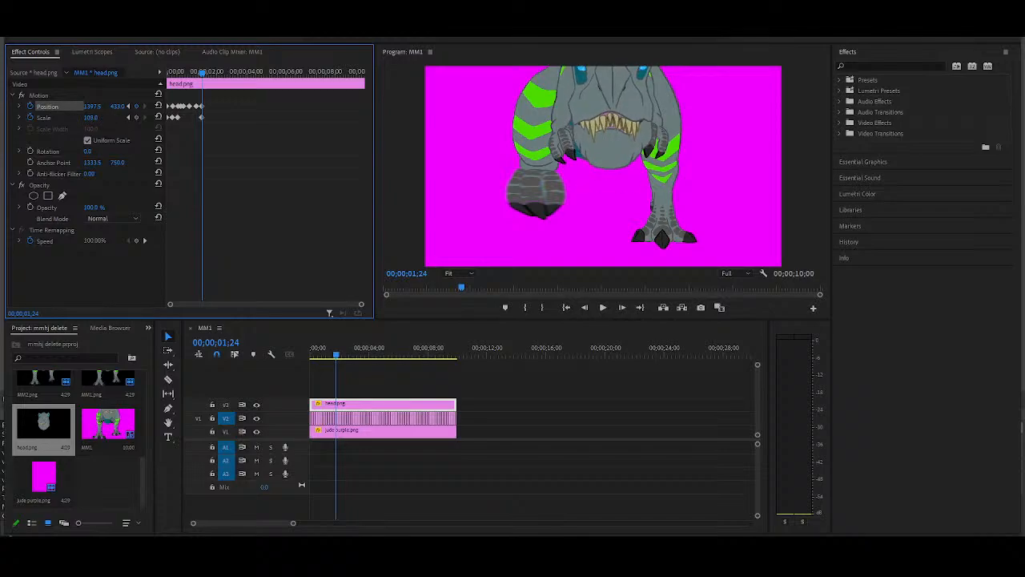
{"action": "left_click_drag", "start_coordinate": [202, 75], "coordinate": [206, 77]}
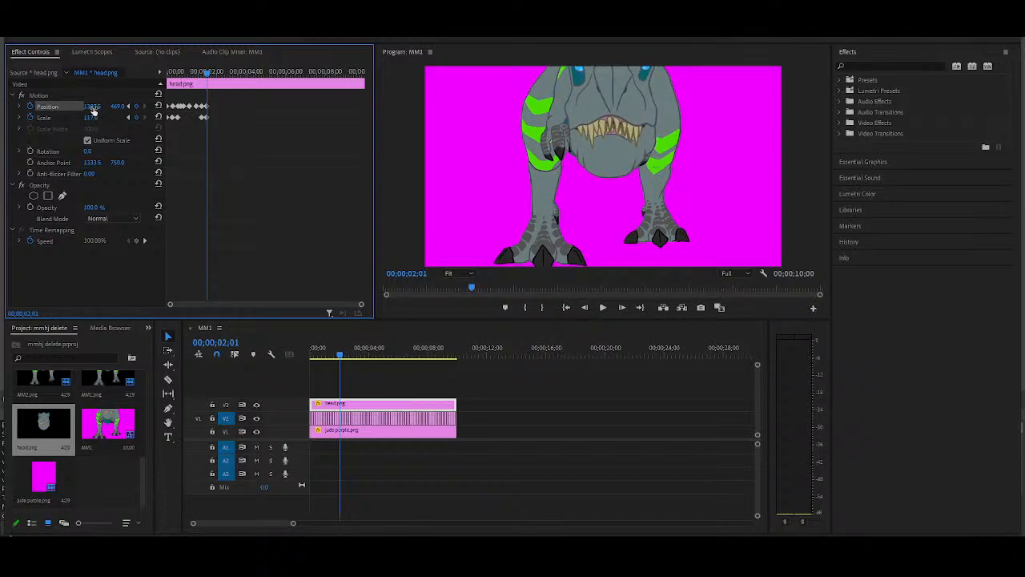
Step: Keyframe the head's position to 1348.5, 593 and its scale to 120 at 00;00;02;14
{"action": "mouse_move", "coordinate": [207, 77]}
{"action": "left_mouse_down"}
{"action": "mouse_move", "coordinate": [158, 80]}
{"action": "mouse_move", "coordinate": [214, 81]}
{"action": "left_mouse_up"}
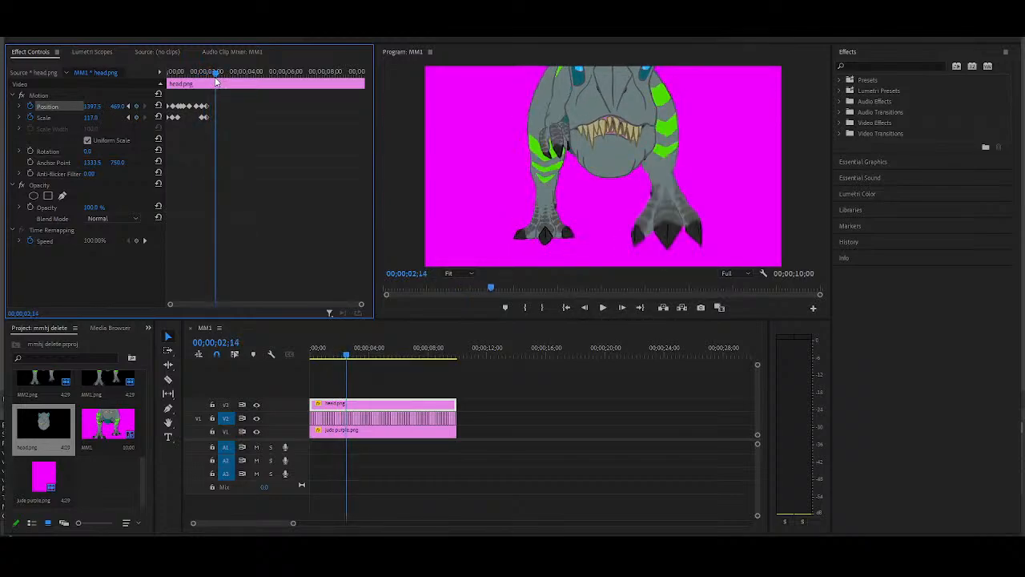
{"action": "left_click_drag", "start_coordinate": [118, 107], "coordinate": [149, 107]}
{"action": "left_click", "coordinate": [90, 118]}
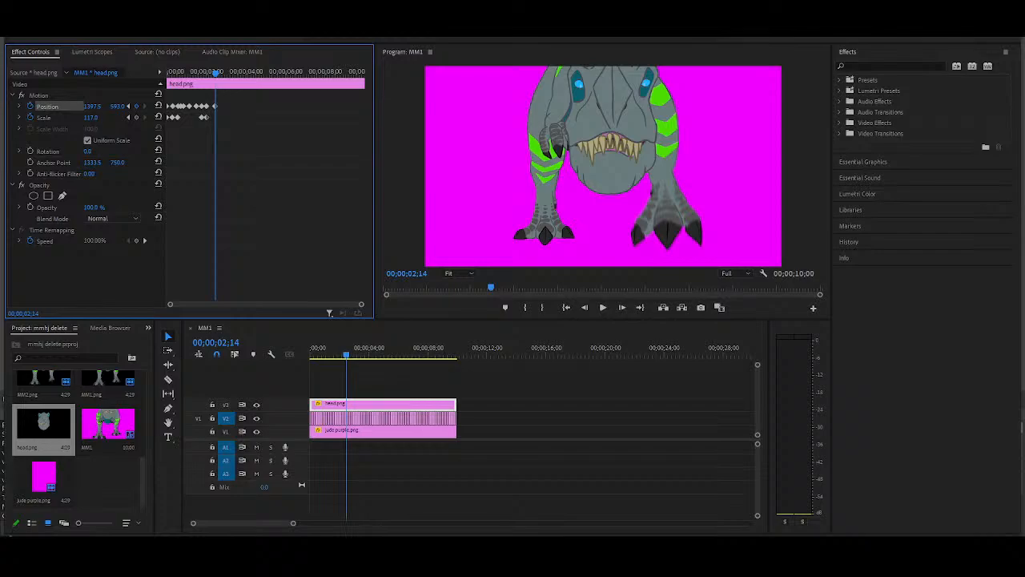
{"action": "type", "text": "110"}
{"action": "key", "text": "Return"}
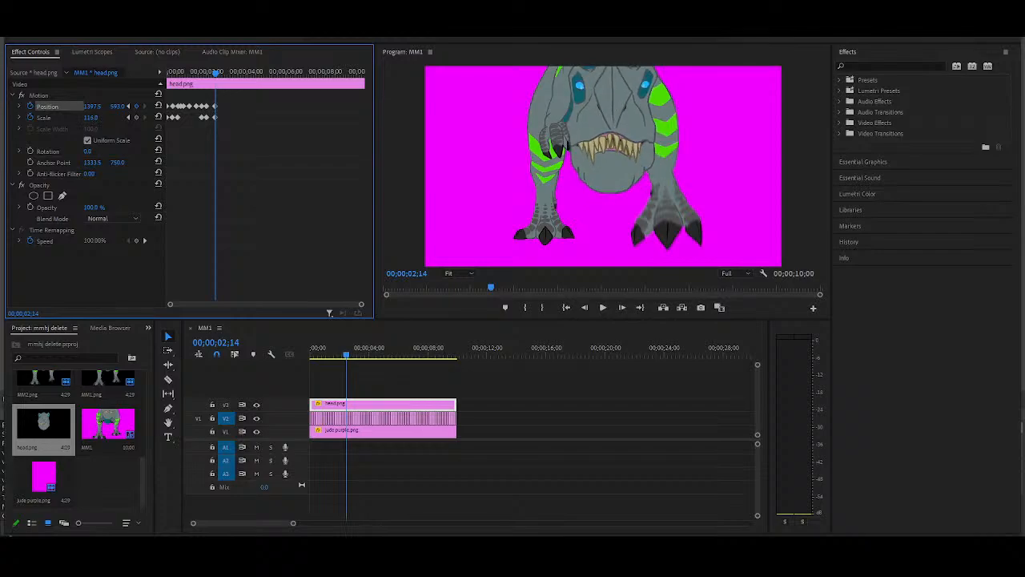
{"action": "left_click_drag", "start_coordinate": [92, 106], "coordinate": [70, 107]}
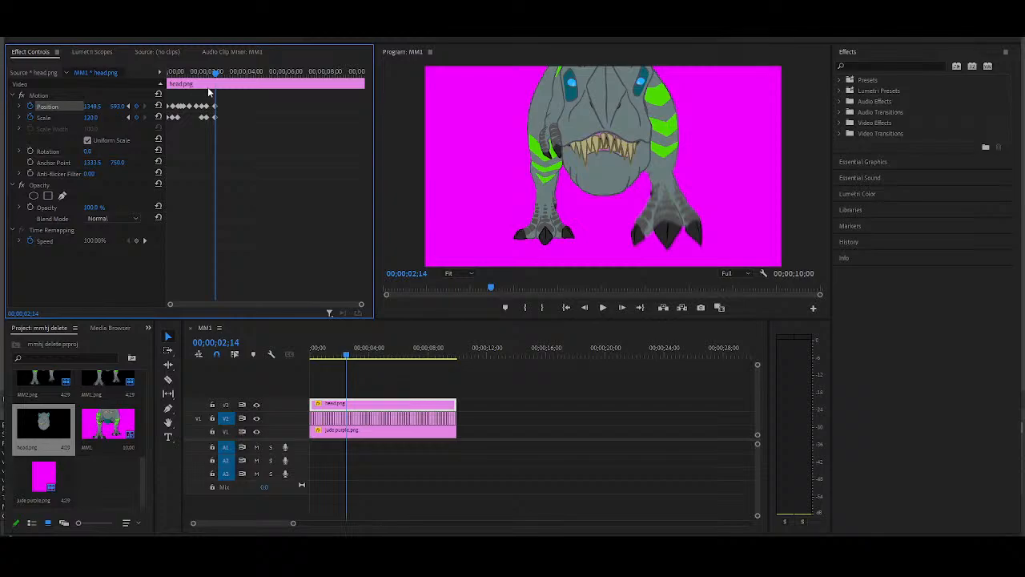
Step: Keyframe the head's vertical position to 505 shortly before 00;00;03;02 and its position to 1312.5, 628 at 00;00;03;02
{"action": "mouse_move", "coordinate": [206, 74]}
{"action": "left_mouse_down"}
{"action": "mouse_move", "coordinate": [192, 73]}
{"action": "mouse_move", "coordinate": [225, 81]}
{"action": "left_mouse_up"}
{"action": "left_click_drag", "start_coordinate": [121, 107], "coordinate": [78, 106]}
{"action": "left_click_drag", "start_coordinate": [224, 74], "coordinate": [229, 74]}
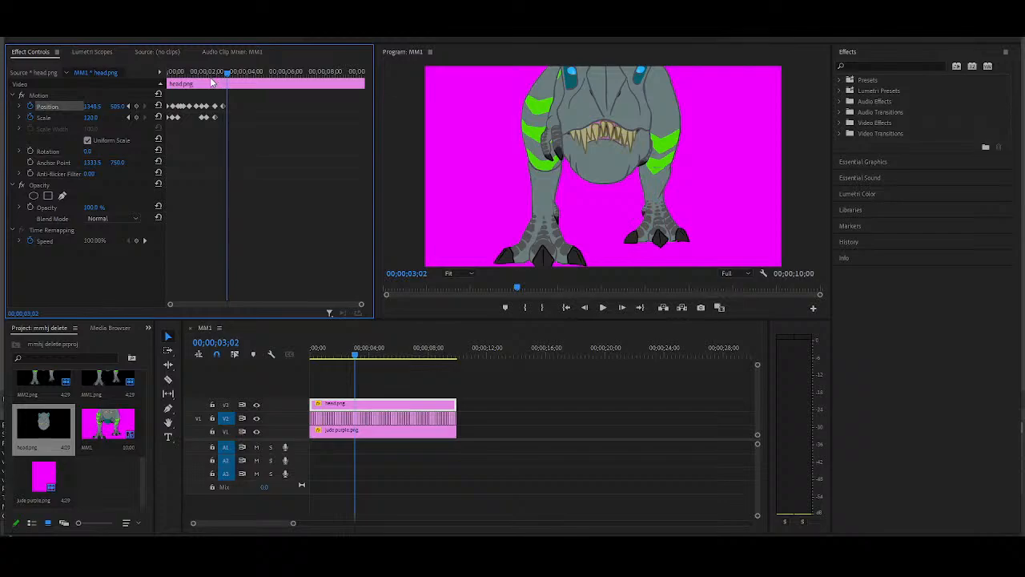
{"action": "left_click_drag", "start_coordinate": [228, 73], "coordinate": [215, 74]}
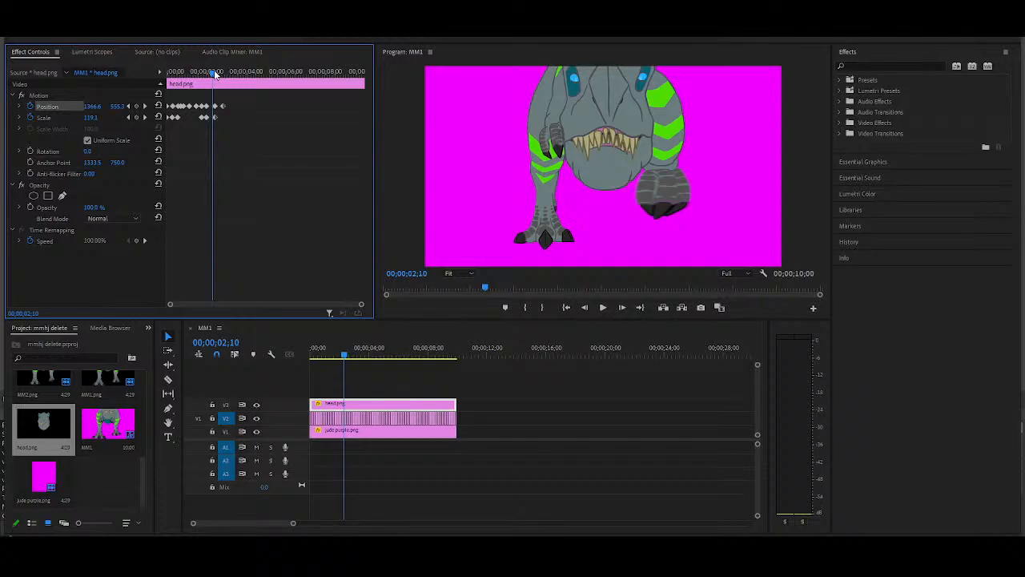
{"action": "left_click_drag", "start_coordinate": [214, 76], "coordinate": [227, 73]}
{"action": "left_click_drag", "start_coordinate": [112, 107], "coordinate": [84, 107]}
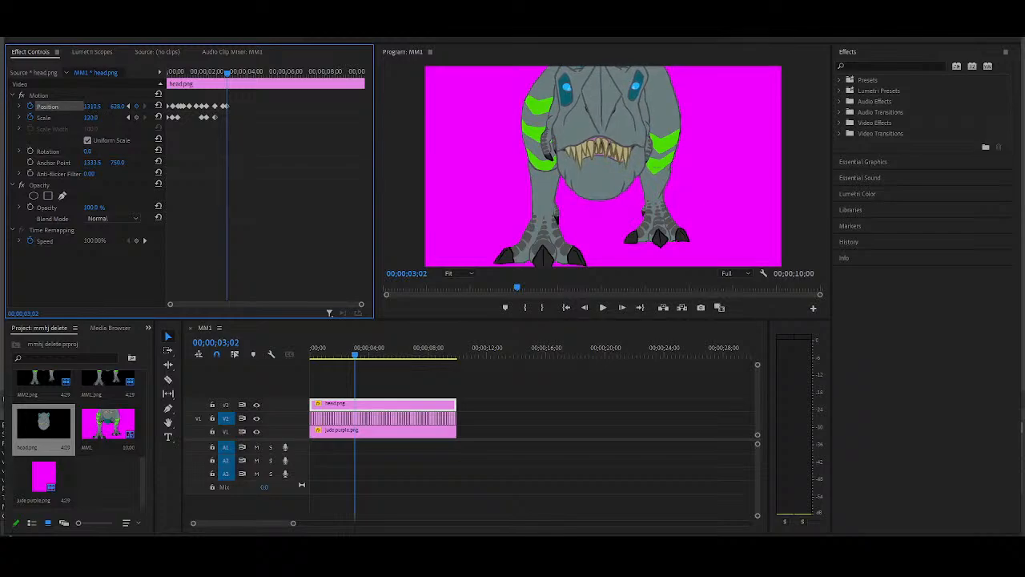
Step: Keyframe the head's vertical position to 633 at 00;00;03;22 and add a Scale keyframe of 120 a few frames after it
{"action": "left_click_drag", "start_coordinate": [227, 73], "coordinate": [244, 73]}
{"action": "left_click", "coordinate": [136, 105]}
{"action": "left_click_drag", "start_coordinate": [119, 106], "coordinate": [141, 106]}
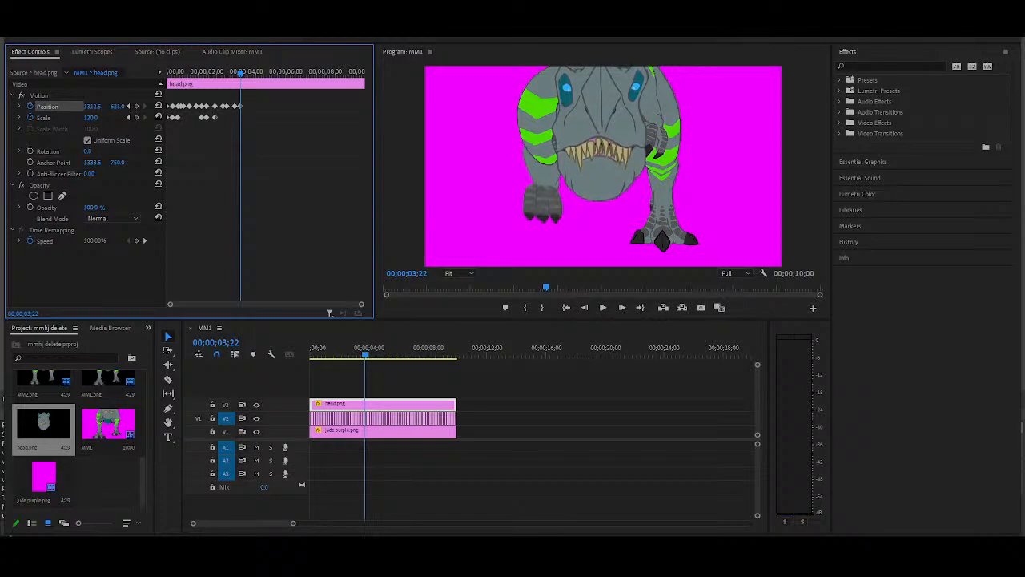
{"action": "left_click_drag", "start_coordinate": [241, 73], "coordinate": [248, 73]}
{"action": "left_click_drag", "start_coordinate": [91, 119], "coordinate": [98, 119]}
Step: Keyframe the head's vertical position to 599 at 00;00;04;05 and 626 at 00;00;04;22
{"action": "mouse_move", "coordinate": [239, 73]}
{"action": "left_mouse_down"}
{"action": "mouse_move", "coordinate": [224, 74]}
{"action": "mouse_move", "coordinate": [251, 75]}
{"action": "left_mouse_up"}
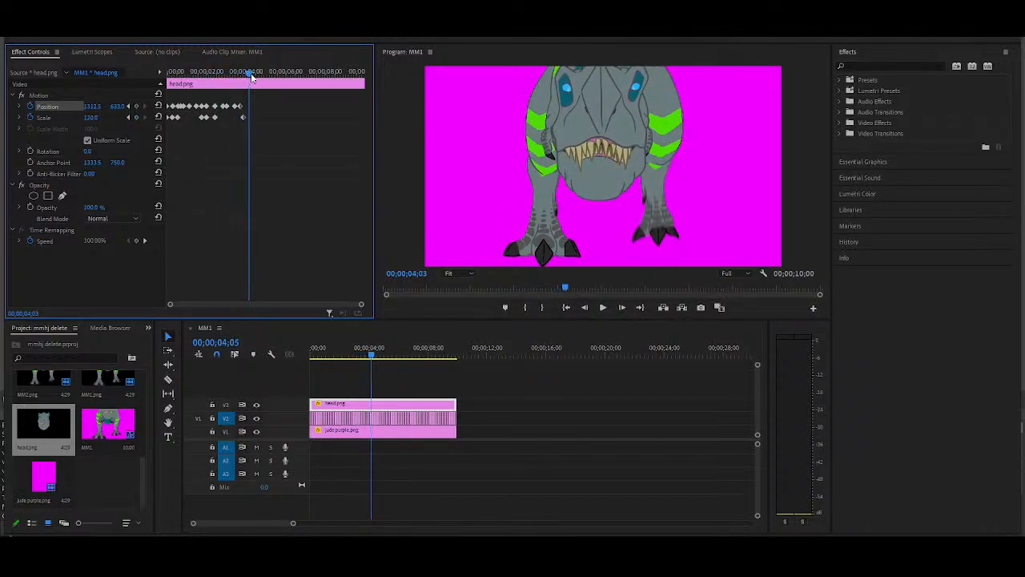
{"action": "left_click_drag", "start_coordinate": [120, 106], "coordinate": [112, 106]}
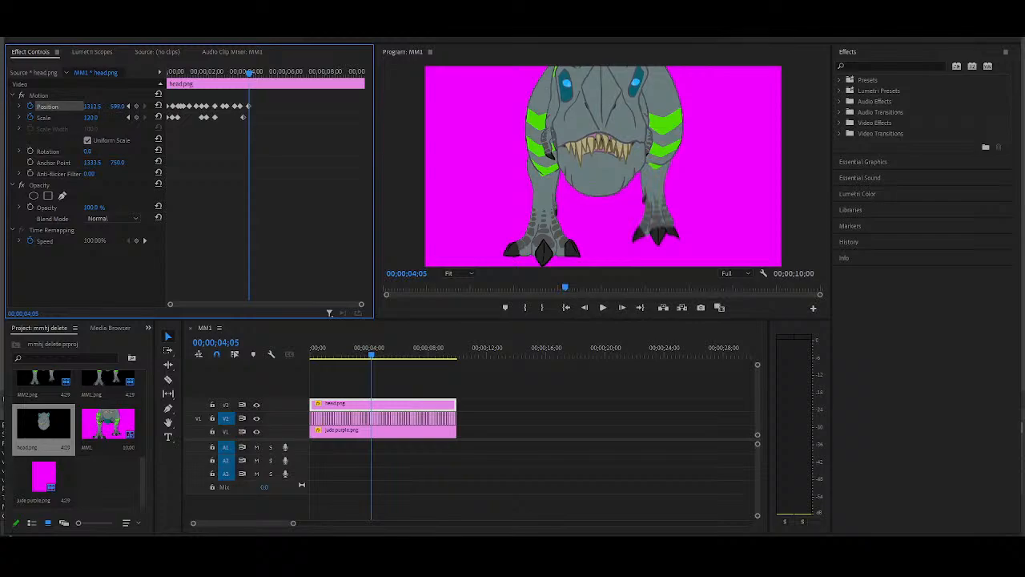
{"action": "mouse_move", "coordinate": [250, 73]}
{"action": "left_mouse_down"}
{"action": "mouse_move", "coordinate": [231, 74]}
{"action": "mouse_move", "coordinate": [246, 75]}
{"action": "left_mouse_up"}
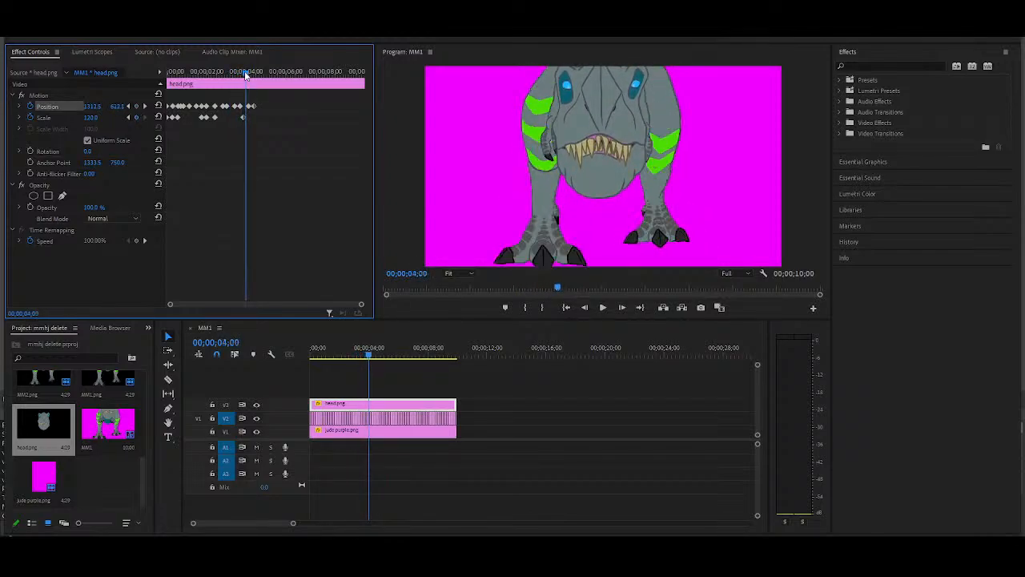
{"action": "left_click_drag", "start_coordinate": [246, 75], "coordinate": [260, 74]}
{"action": "left_click_drag", "start_coordinate": [117, 106], "coordinate": [109, 106]}
Step: Save the project, then switch to Photoshop and open head.png for editing
{"action": "left_click", "coordinate": [12, 16]}
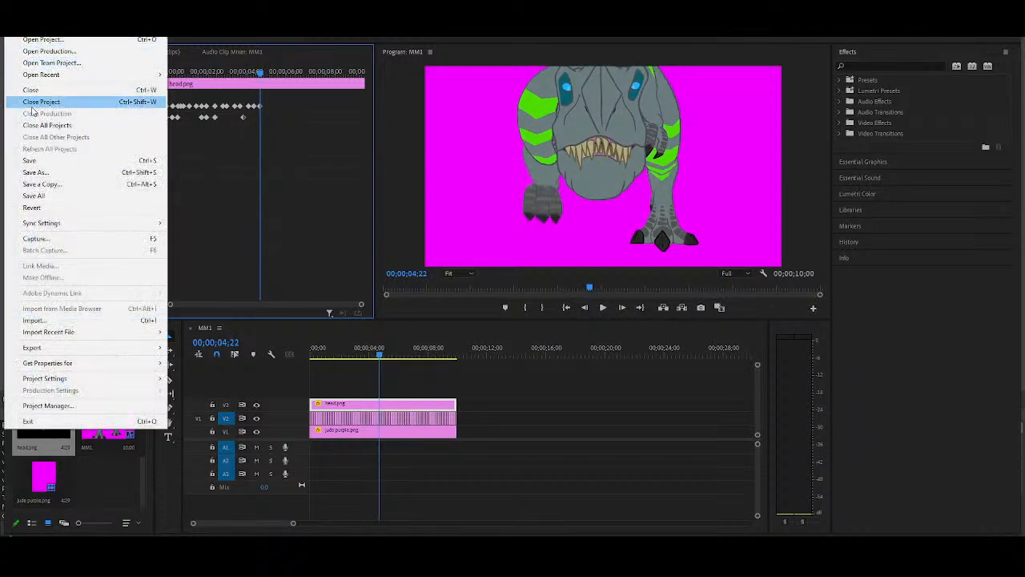
{"action": "left_click", "coordinate": [42, 163]}
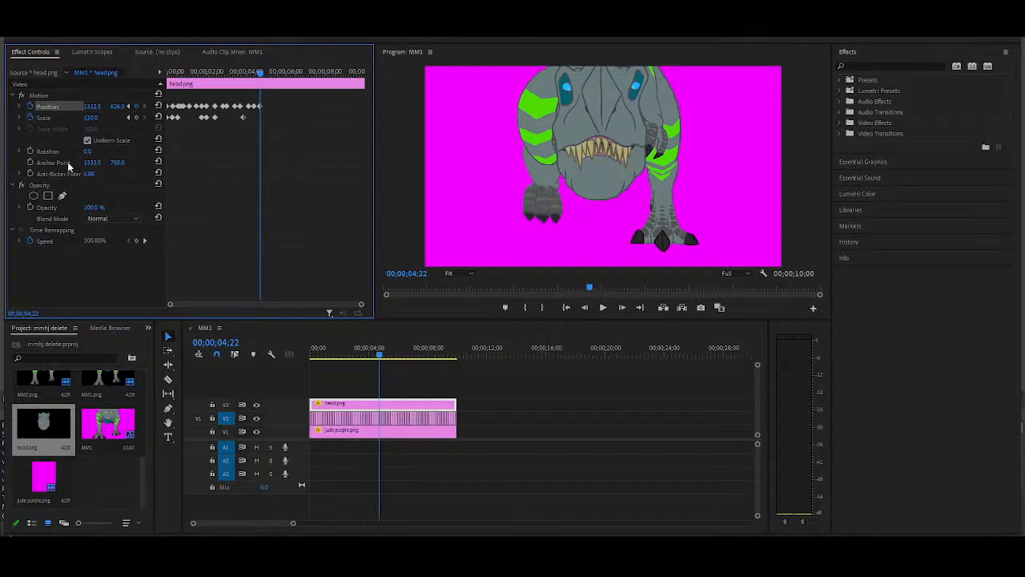
{"action": "left_click", "coordinate": [112, 563]}
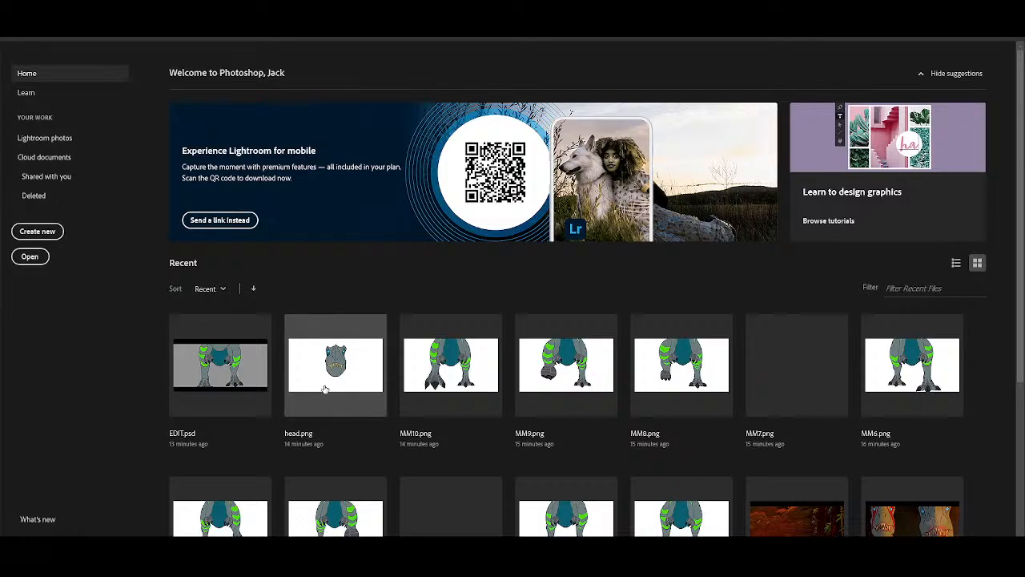
{"action": "left_click", "coordinate": [34, 262]}
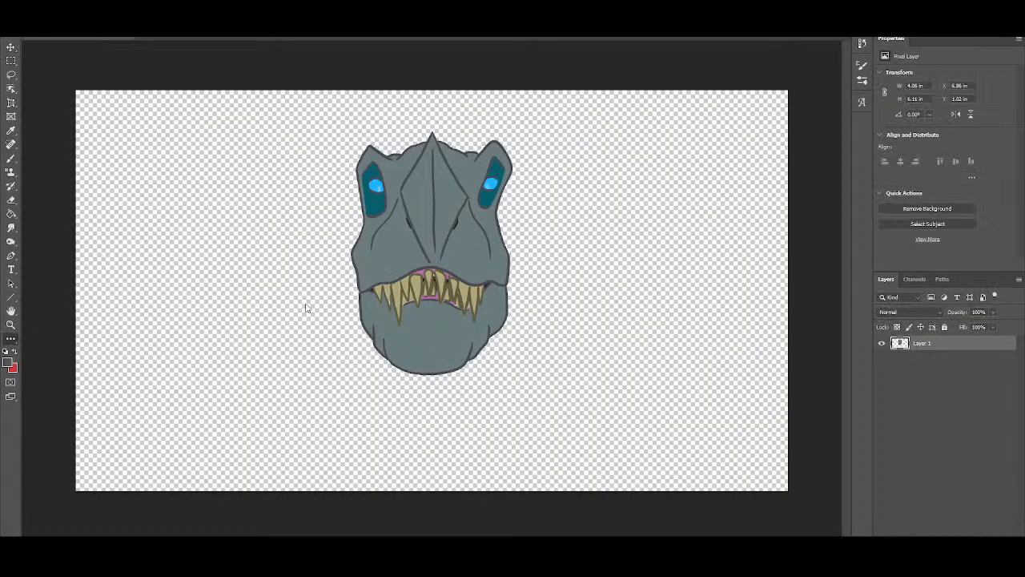
Step: Sample the mouth's dark maroon and fill the pink gum area above the teeth with it using the Paint Bucket
{"action": "left_click", "coordinate": [12, 324]}
{"action": "left_click_drag", "start_coordinate": [392, 300], "coordinate": [455, 296]}
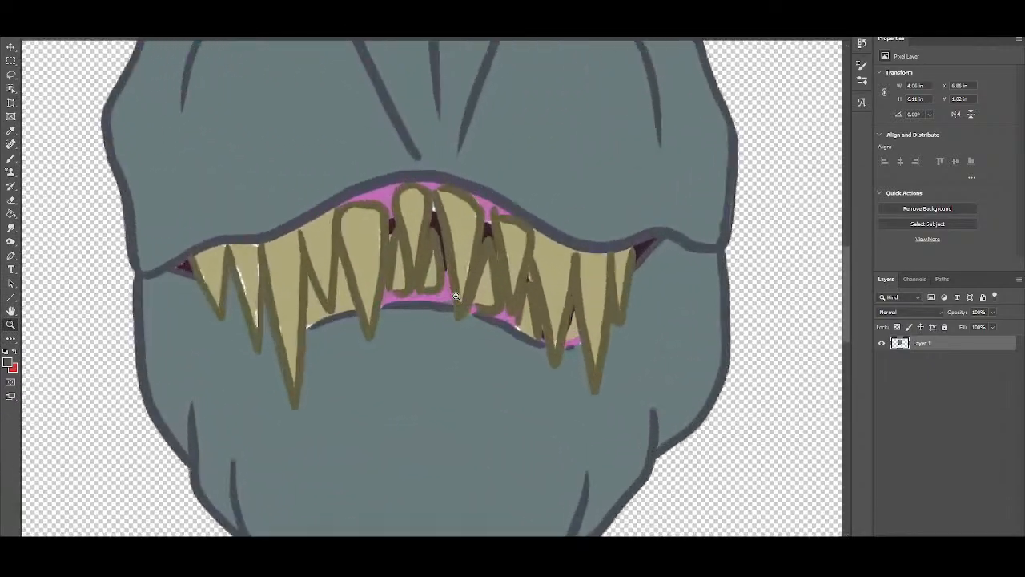
{"action": "left_click", "coordinate": [11, 130]}
{"action": "left_click", "coordinate": [11, 214]}
{"action": "left_click", "coordinate": [382, 202]}
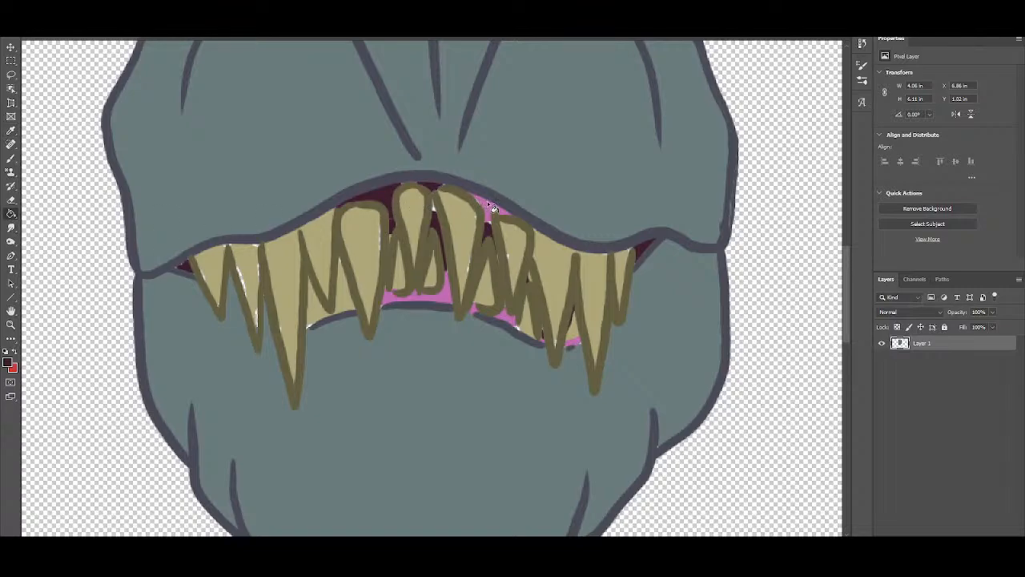
Step: Undo the fill that spilled over the tooth outlines and fill the remaining pink gaps between the teeth with dark maroon
{"action": "left_click", "coordinate": [436, 212]}
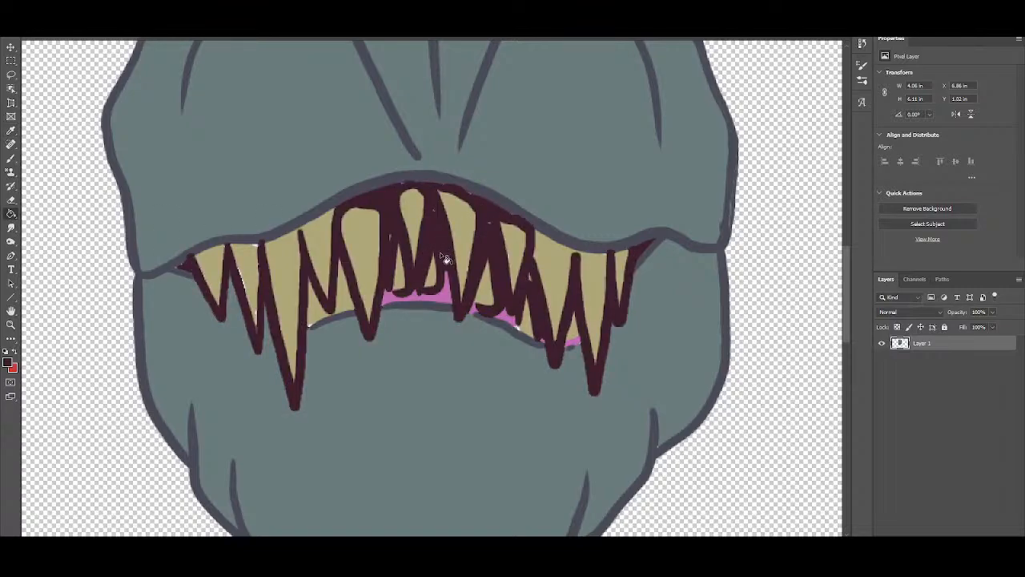
{"action": "key", "text": "super"}
{"action": "key", "text": "Escape"}
{"action": "key", "text": "ctrl+z"}
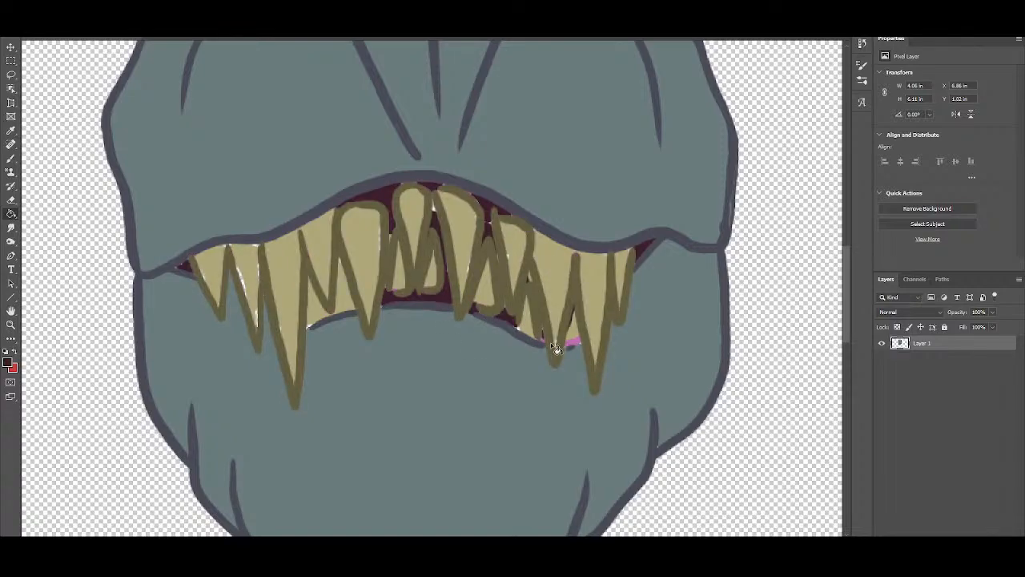
{"action": "left_click", "coordinate": [521, 333]}
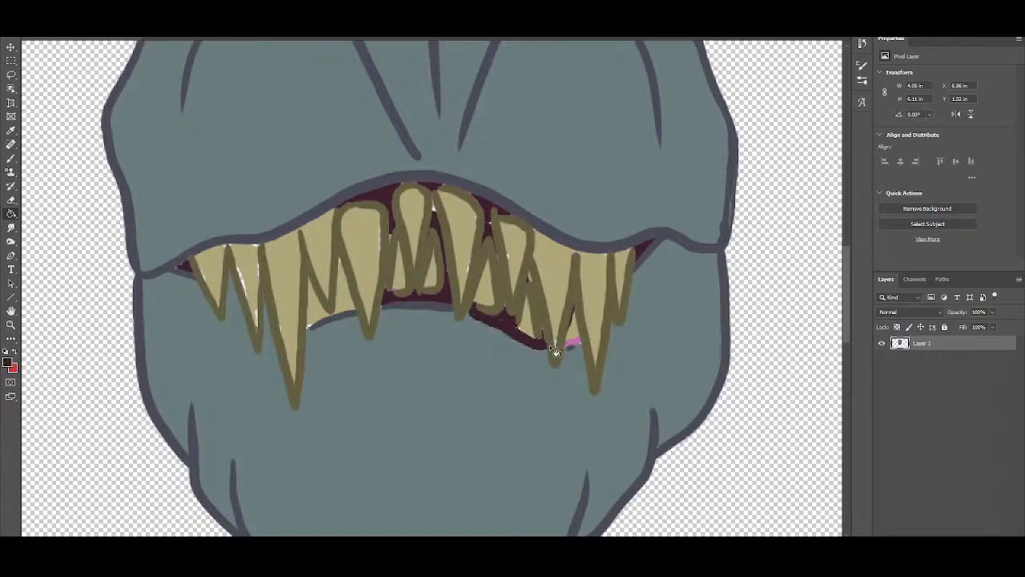
{"action": "left_click", "coordinate": [570, 343]}
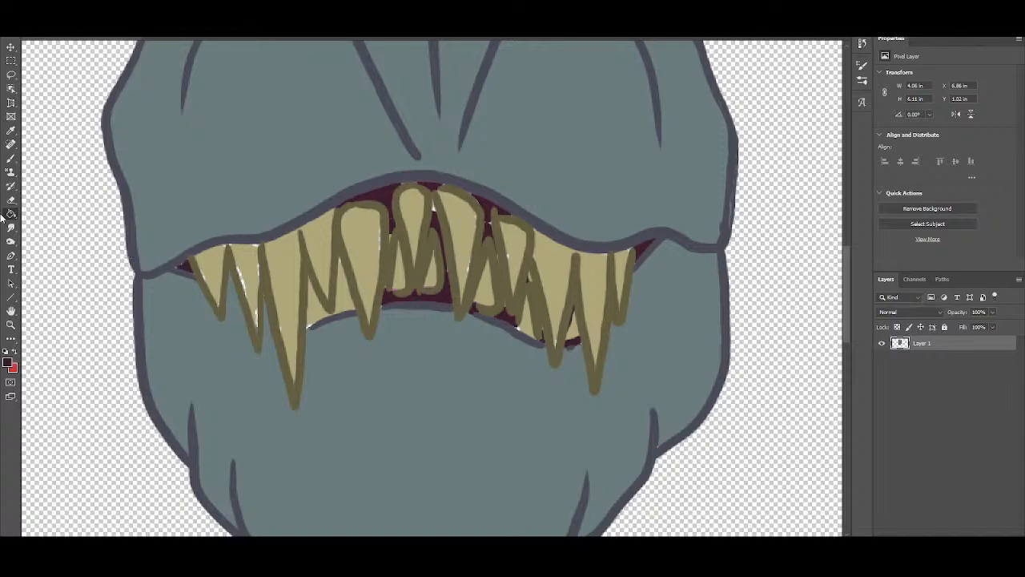
Step: Add a new blank layer and move it beneath the head layer
{"action": "left_click", "coordinate": [11, 325]}
{"action": "key", "text": "ctrl+0"}
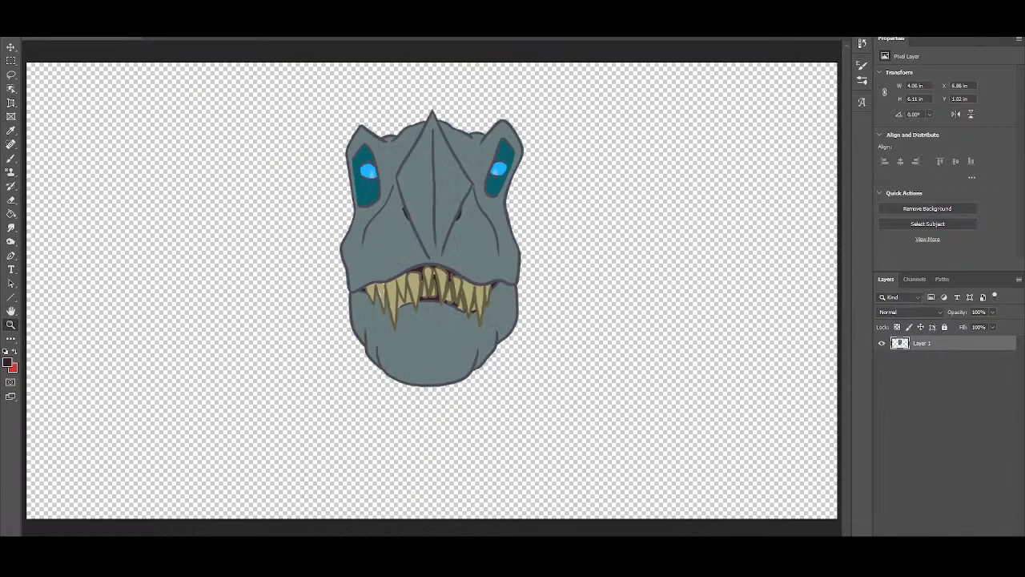
{"action": "left_click", "coordinate": [82, 1]}
{"action": "mouse_move", "coordinate": [92, 8]}
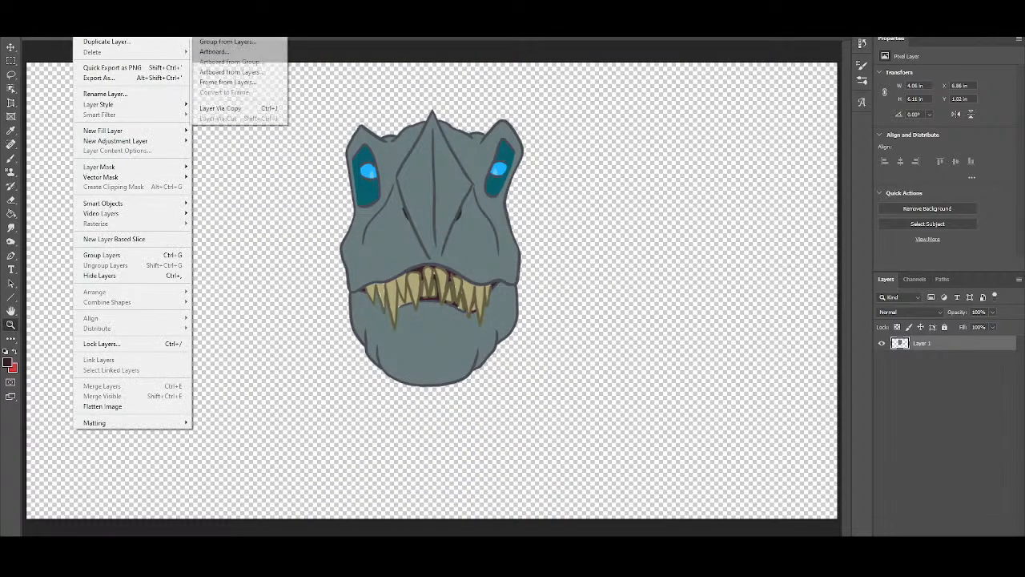
{"action": "left_click", "coordinate": [210, 7]}
{"action": "left_click", "coordinate": [714, 255]}
{"action": "left_click_drag", "start_coordinate": [946, 344], "coordinate": [949, 381]}
Step: Paint dark maroon behind the teeth on the lower layer with the Hard Round Pressure Size brush
{"action": "left_click", "coordinate": [11, 159]}
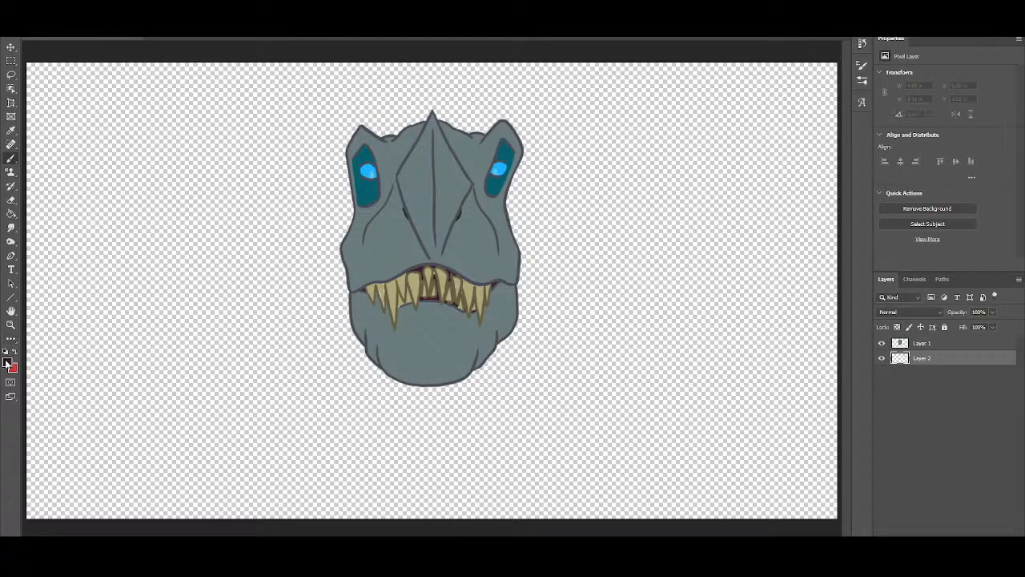
{"action": "left_click", "coordinate": [49, 17]}
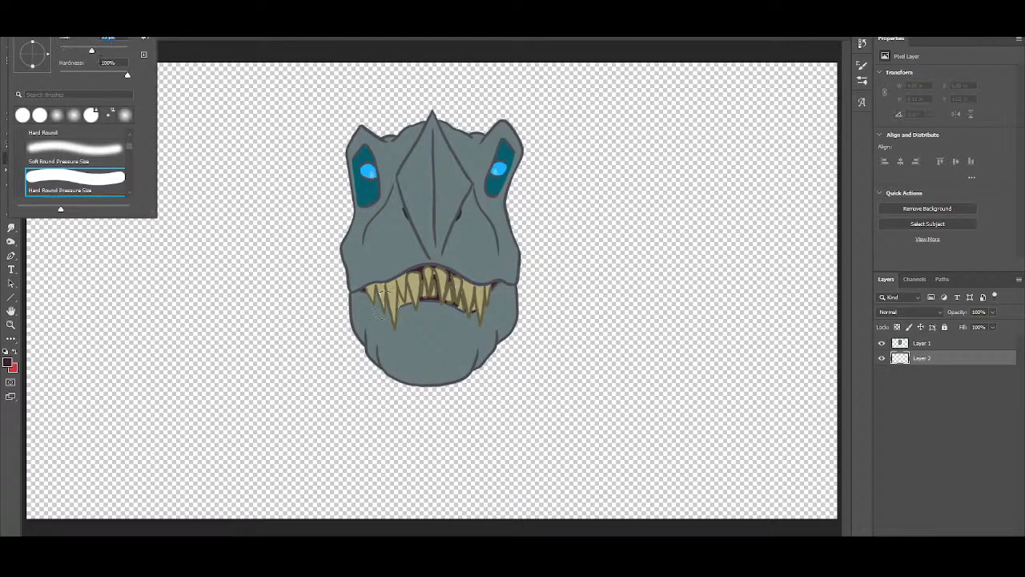
{"action": "left_click", "coordinate": [366, 303]}
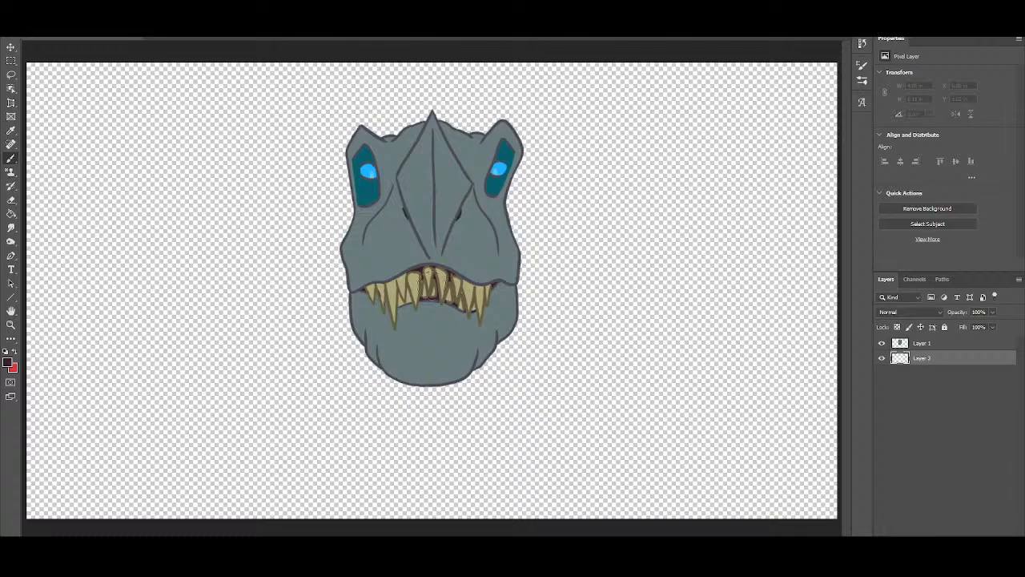
{"action": "left_click_drag", "start_coordinate": [430, 297], "coordinate": [495, 301]}
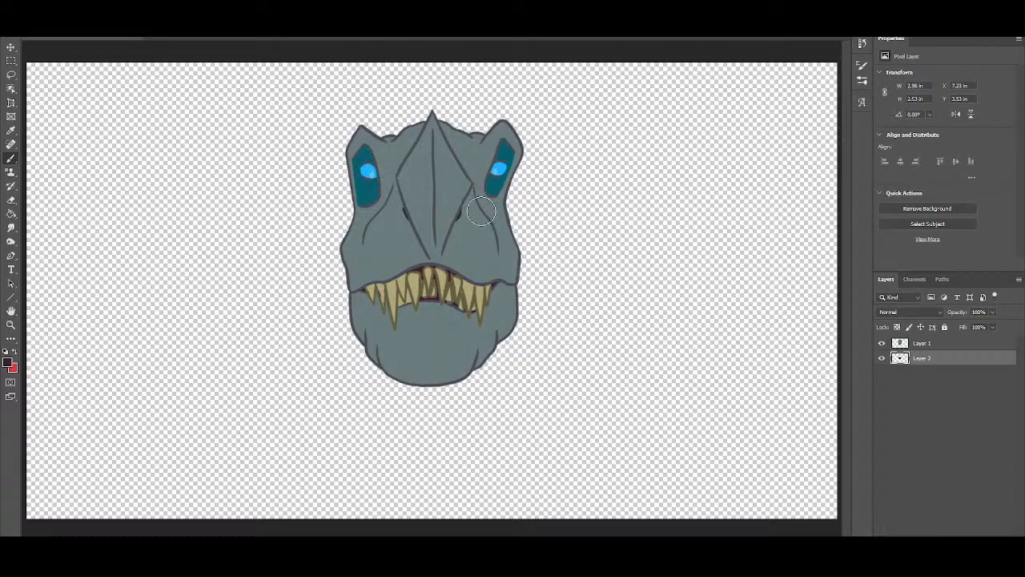
Step: Merge the painted layer with the head layer and save the head image
{"action": "right_click", "coordinate": [942, 358]}
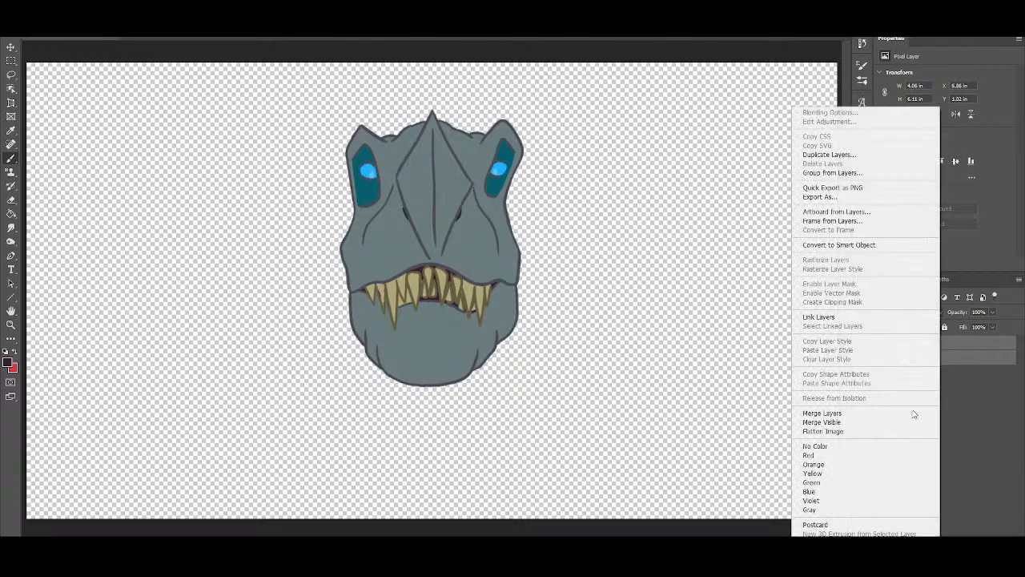
{"action": "left_click", "coordinate": [866, 423]}
{"action": "left_click", "coordinate": [24, 3]}
{"action": "left_click", "coordinate": [40, 118]}
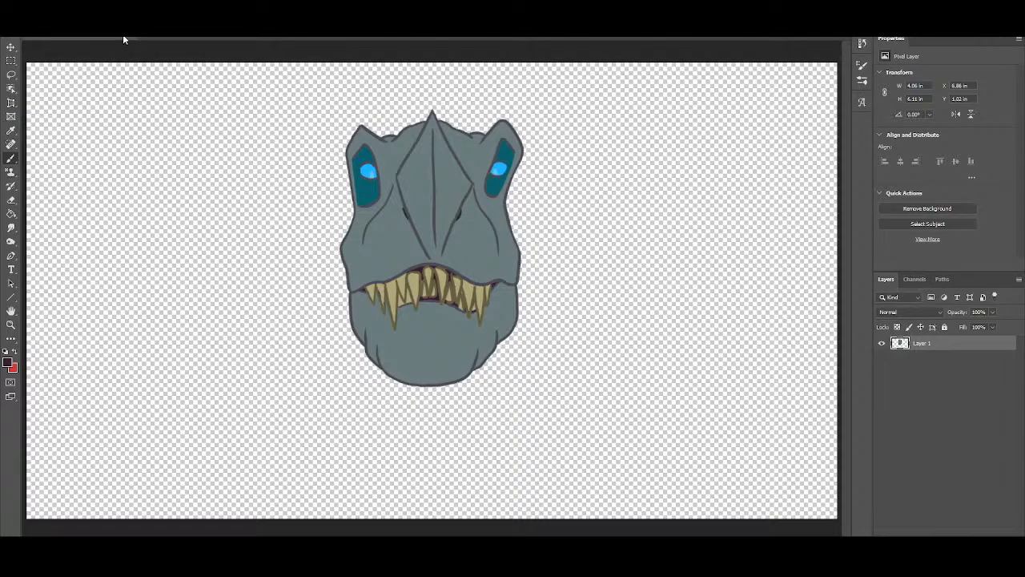
Step: Switch to Premiere Pro and keyframe the head's vertical position to 641 at 5;04, with scale 117 and vertical position 623 at 5;11
{"action": "left_click", "coordinate": [134, 38]}
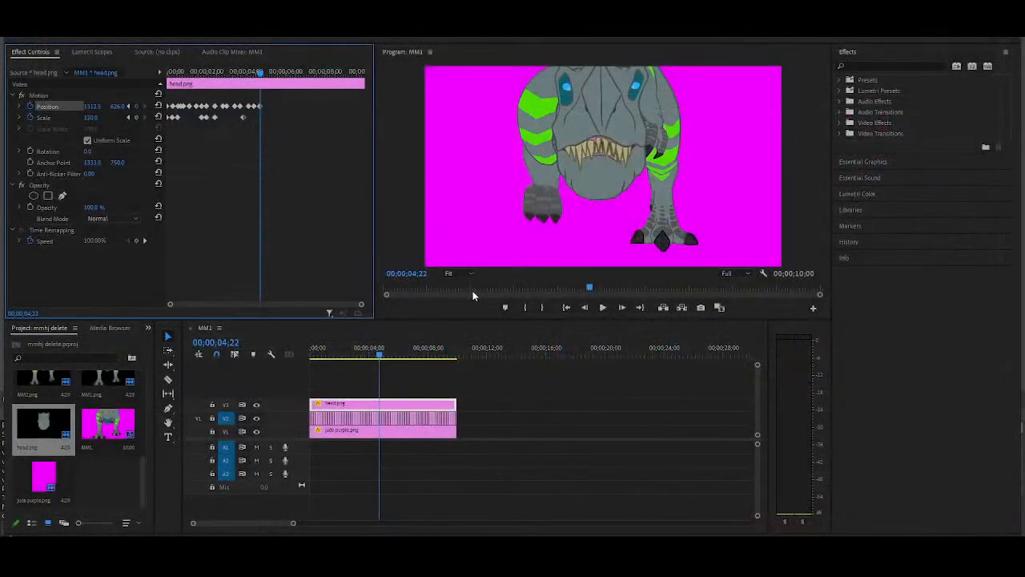
{"action": "mouse_move", "coordinate": [381, 357]}
{"action": "left_mouse_down"}
{"action": "mouse_move", "coordinate": [369, 361]}
{"action": "mouse_move", "coordinate": [387, 364]}
{"action": "left_mouse_up"}
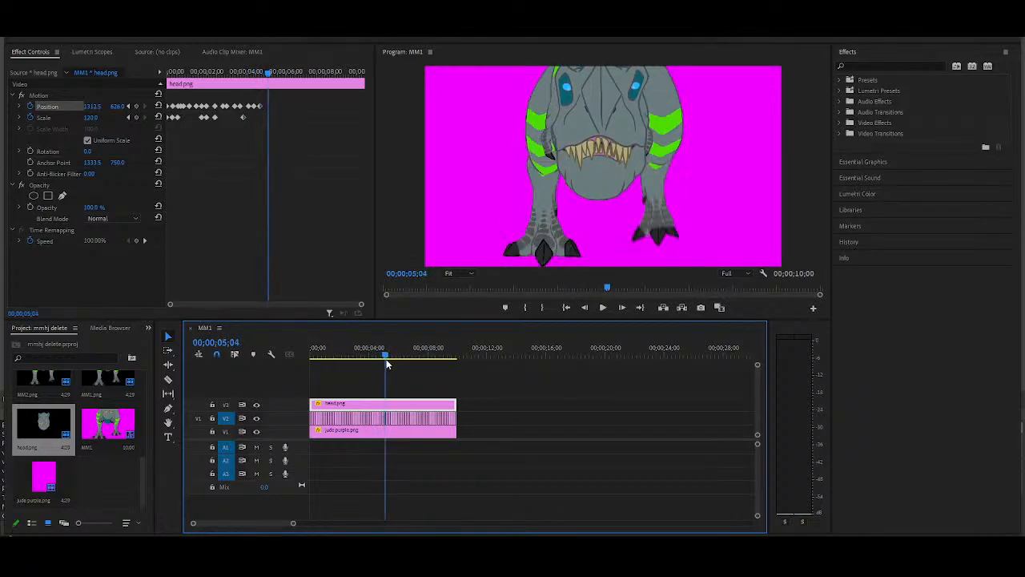
{"action": "left_click_drag", "start_coordinate": [117, 106], "coordinate": [126, 106]}
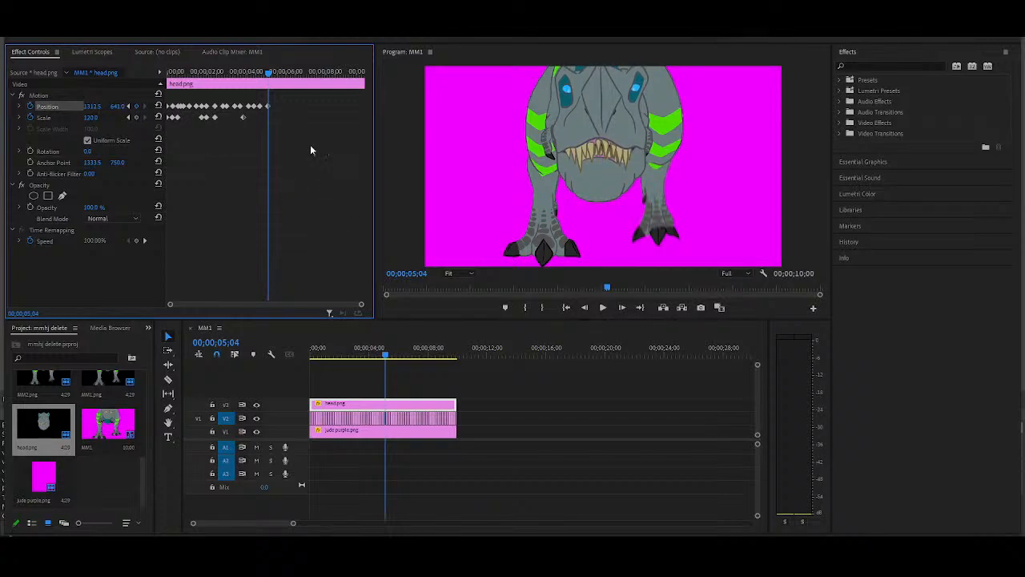
{"action": "left_click_drag", "start_coordinate": [269, 71], "coordinate": [273, 72]}
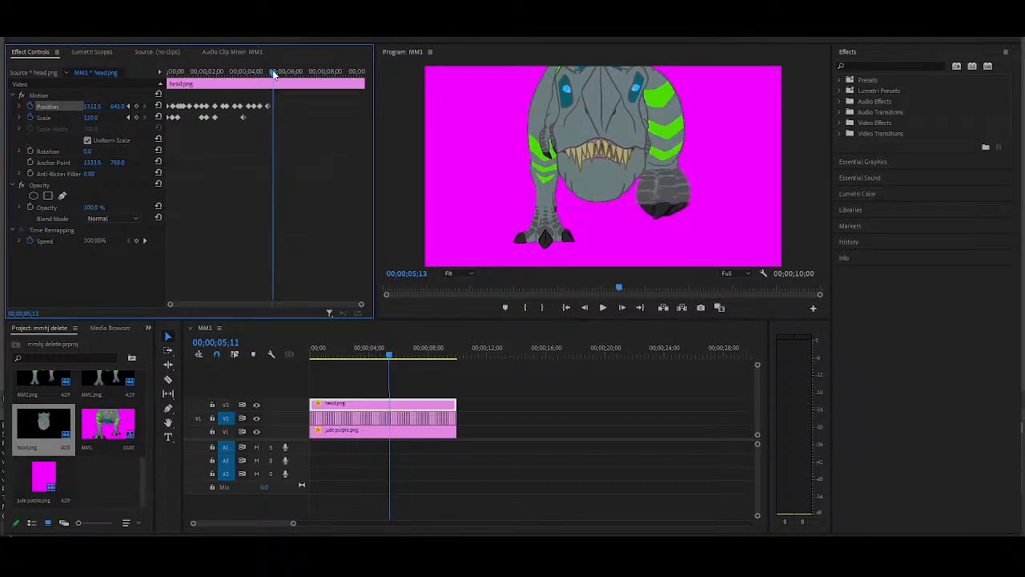
{"action": "left_click_drag", "start_coordinate": [97, 117], "coordinate": [112, 106]}
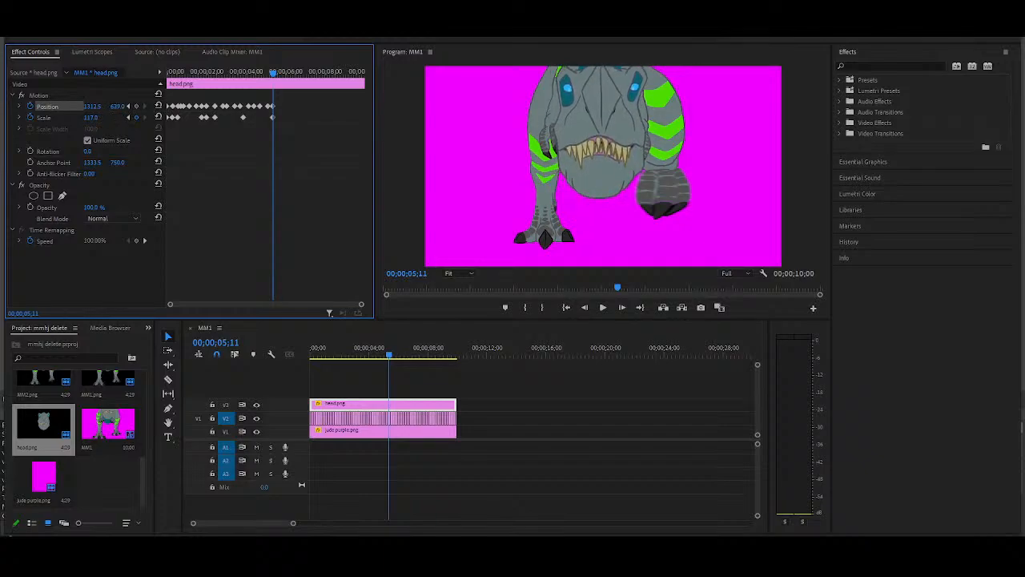
Step: Copy the head's position and scale keyframes from about 3 seconds through 5;11 and paste them at 5;21
{"action": "left_click_drag", "start_coordinate": [282, 104], "coordinate": [222, 124]}
{"action": "key", "text": "super"}
{"action": "left_click", "coordinate": [285, 106]}
{"action": "left_click_drag", "start_coordinate": [284, 105], "coordinate": [223, 124]}
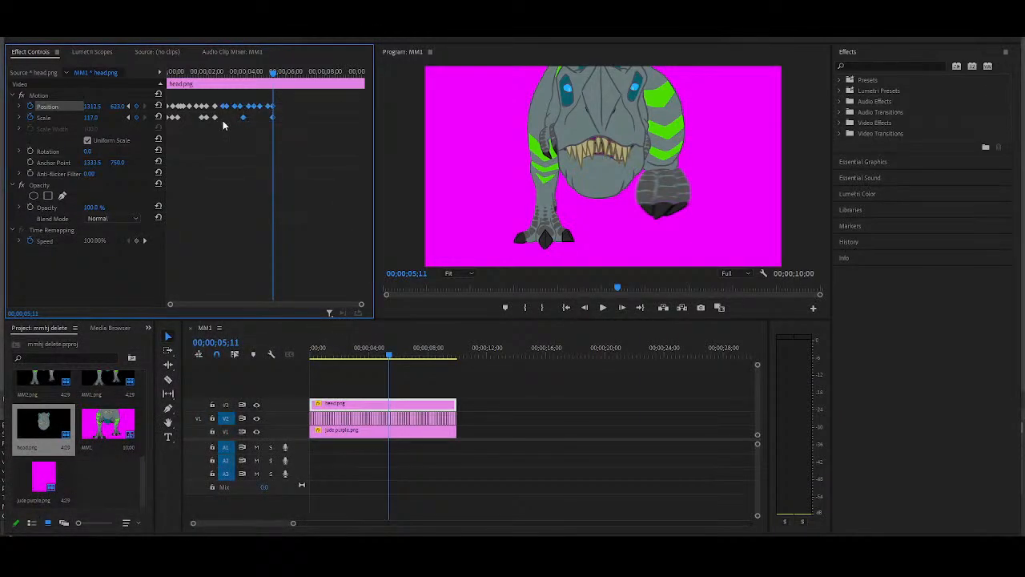
{"action": "left_click", "coordinate": [281, 74]}
{"action": "key", "text": "ctrl+v"}
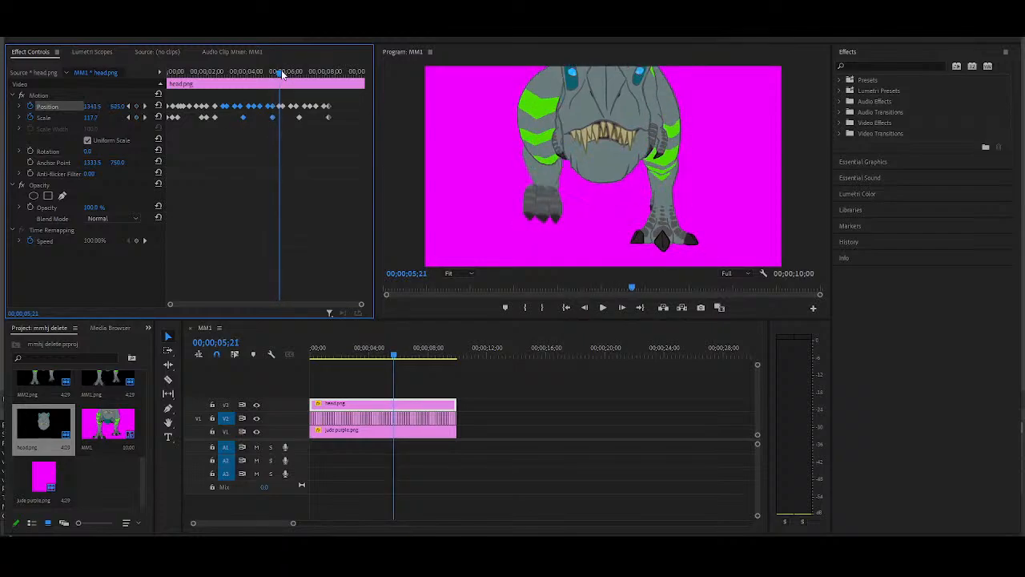
Step: Shift the head sideways at the pasted 5;21 position keyframe, reducing its horizontal position to about 1293
{"action": "mouse_move", "coordinate": [281, 73]}
{"action": "left_mouse_down"}
{"action": "mouse_move", "coordinate": [271, 74]}
{"action": "mouse_move", "coordinate": [290, 74]}
{"action": "mouse_move", "coordinate": [279, 77]}
{"action": "left_mouse_up"}
{"action": "left_click_drag", "start_coordinate": [363, 307], "coordinate": [285, 305]}
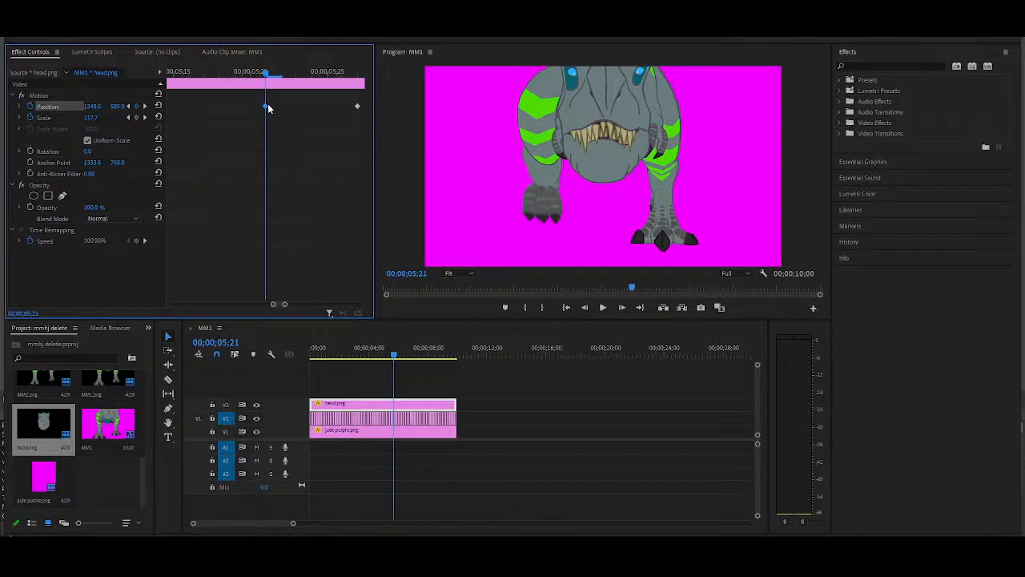
{"action": "left_click_drag", "start_coordinate": [102, 111], "coordinate": [92, 110]}
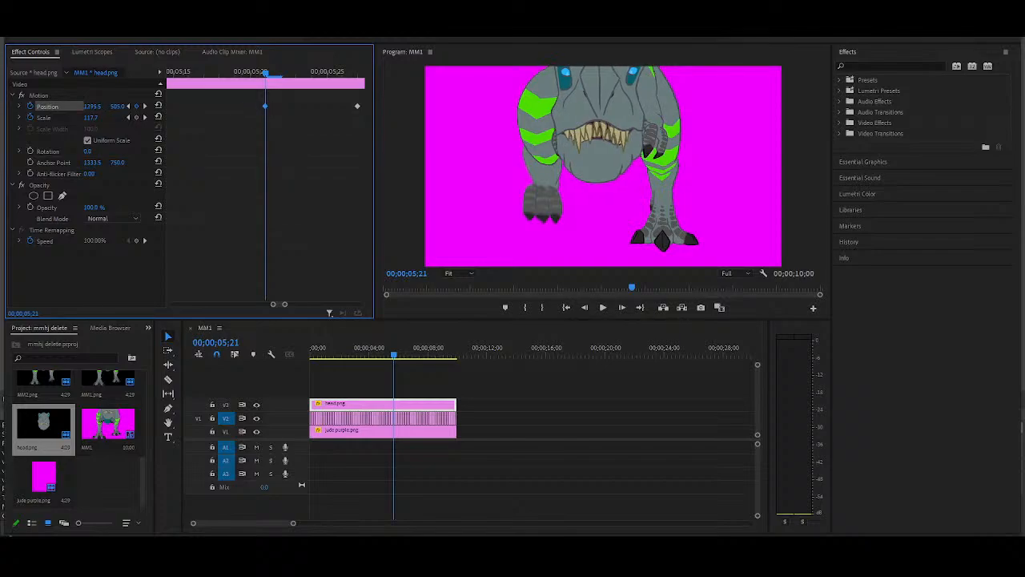
{"action": "double_click", "coordinate": [284, 305]}
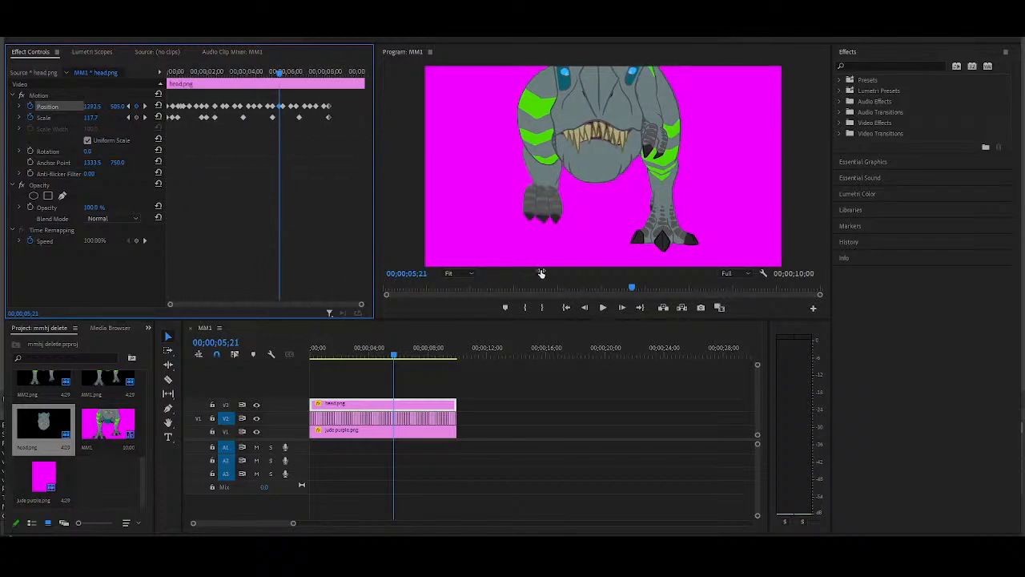
Step: Play the animation from the start, and paste a copy of the keyframes from 5;21 onward after the last keyframe
{"action": "left_click_drag", "start_coordinate": [279, 84], "coordinate": [117, 73]}
{"action": "key", "text": "space"}
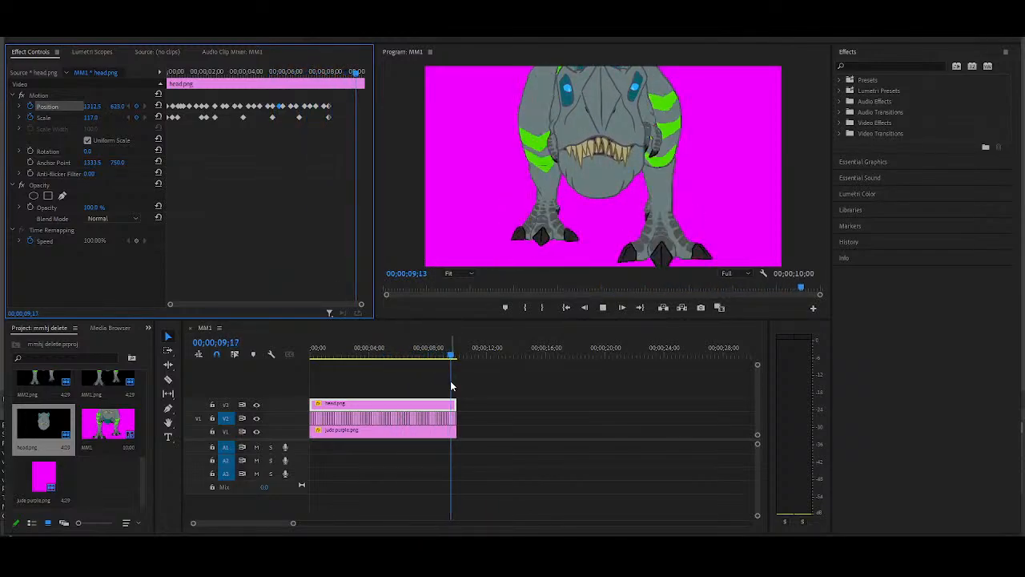
{"action": "left_click_drag", "start_coordinate": [336, 104], "coordinate": [279, 126]}
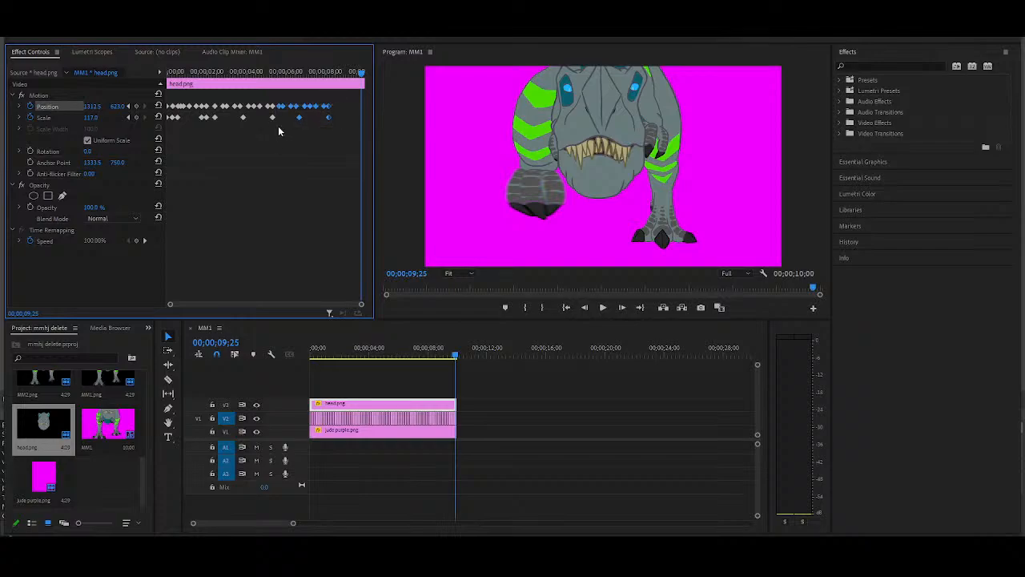
{"action": "left_click", "coordinate": [336, 72]}
{"action": "left_click_drag", "start_coordinate": [336, 86], "coordinate": [367, 83]}
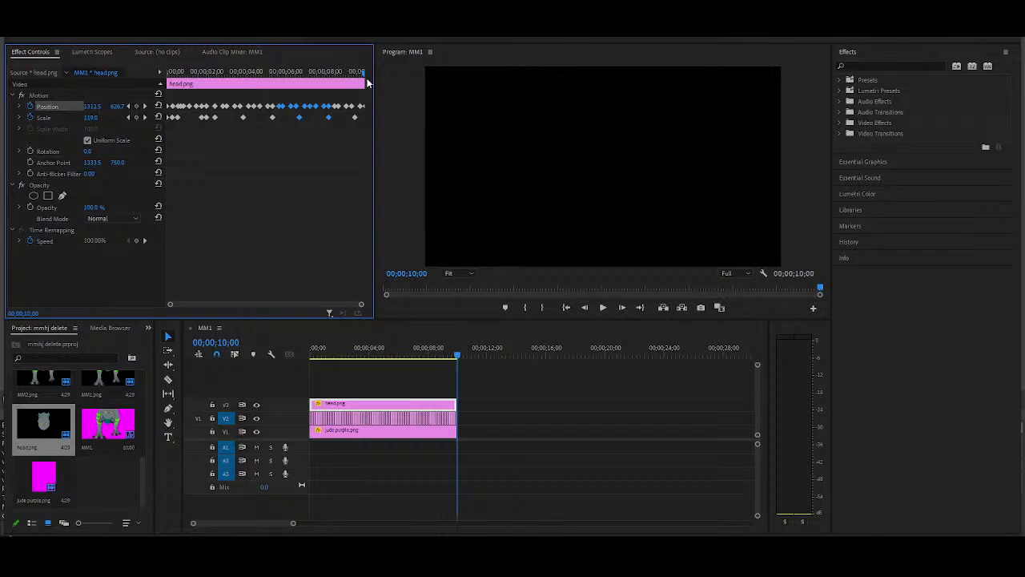
Step: Play the MM1 sequence from the beginning to check the head's movement against the walking body
{"action": "left_click_drag", "start_coordinate": [367, 82], "coordinate": [48, 72]}
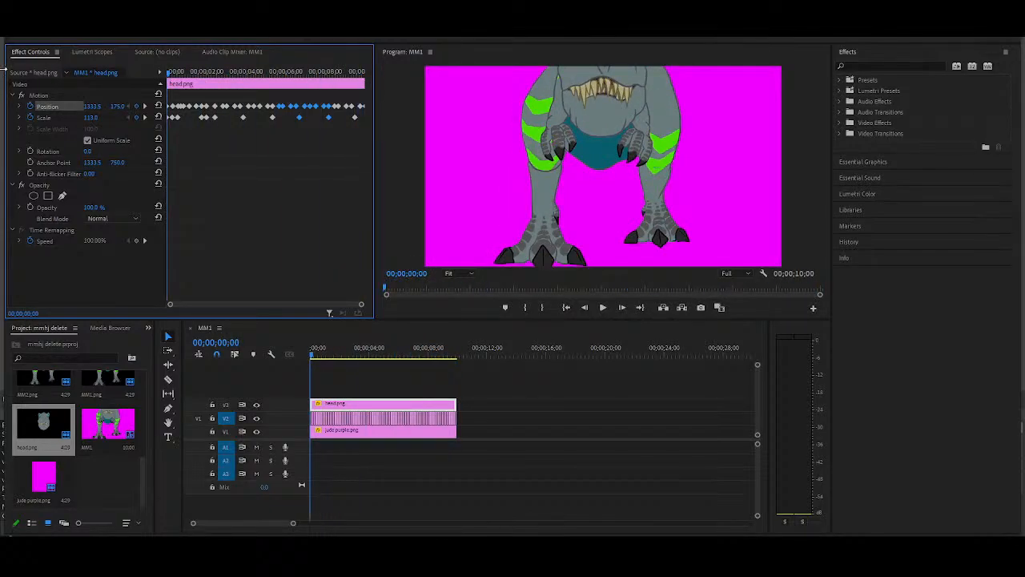
{"action": "left_click", "coordinate": [225, 169]}
{"action": "key", "text": "space"}
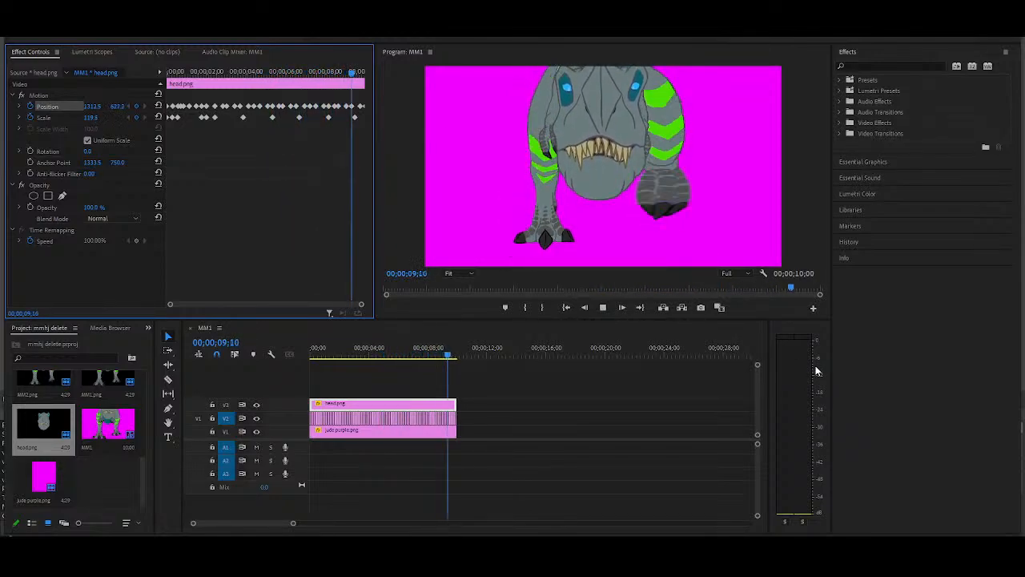
{"action": "left_click_drag", "start_coordinate": [335, 86], "coordinate": [144, 72]}
{"action": "key", "text": "space"}
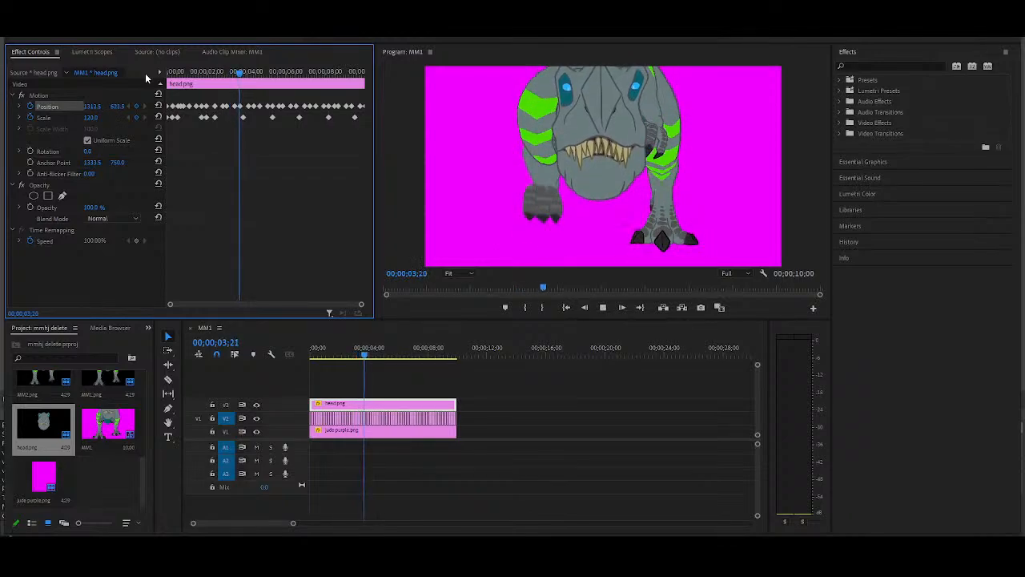
Step: Delete the head's position keyframes around 5;04 to 5;21 and add a raised head position keyframe at 5;14
{"action": "key", "text": "space"}
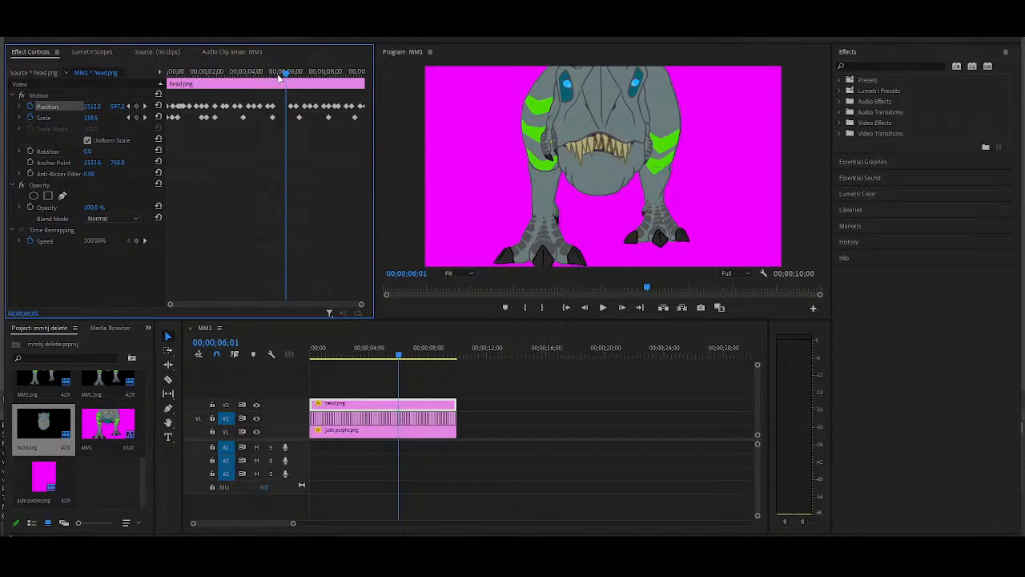
{"action": "left_click_drag", "start_coordinate": [253, 74], "coordinate": [277, 76]}
{"action": "key", "text": "Left"}
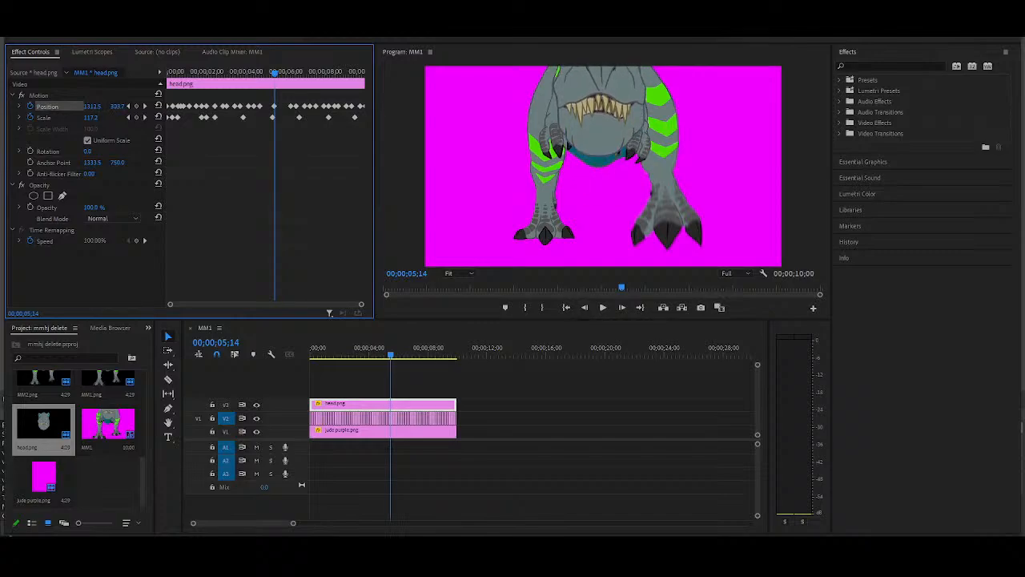
Step: Review the second half of the animation and delete the head's sideways position keyframe near 8;17
{"action": "left_click", "coordinate": [250, 74]}
{"action": "key", "text": "space"}
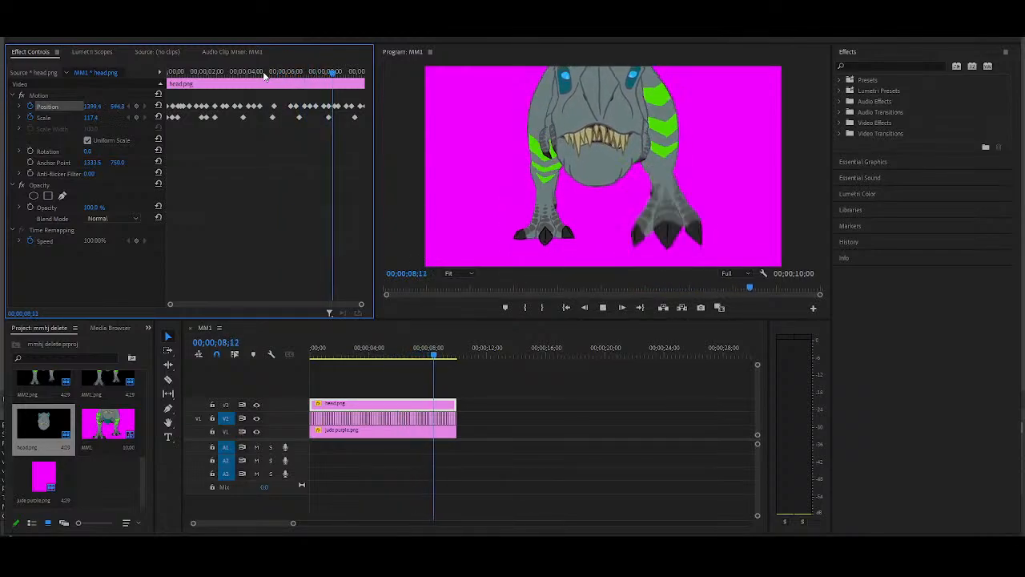
{"action": "key", "text": "space"}
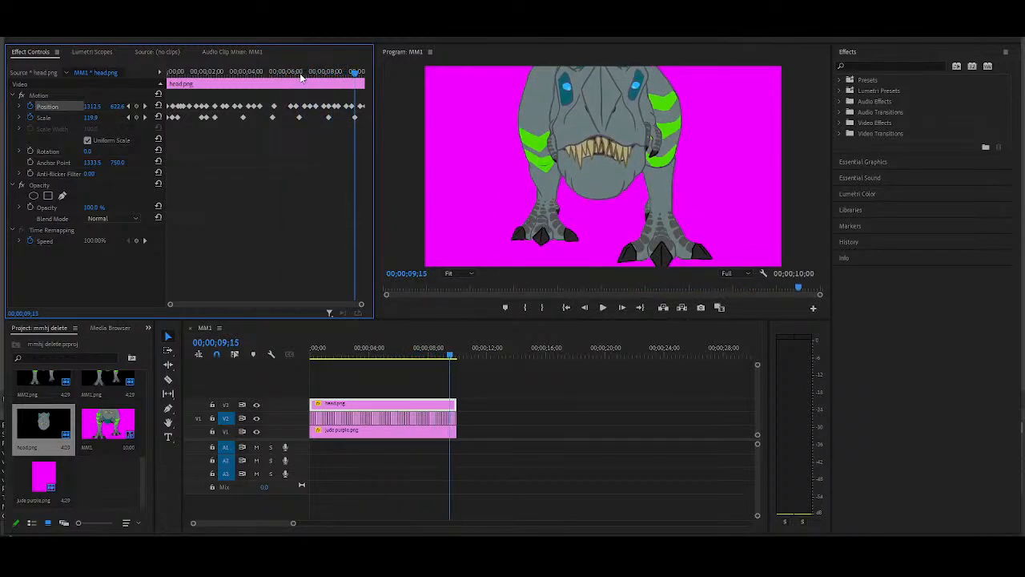
{"action": "mouse_move", "coordinate": [340, 74]}
{"action": "left_mouse_down"}
{"action": "mouse_move", "coordinate": [298, 73]}
{"action": "mouse_move", "coordinate": [323, 76]}
{"action": "left_mouse_up"}
{"action": "left_click_drag", "start_coordinate": [332, 76], "coordinate": [338, 111]}
{"action": "key", "text": "space"}
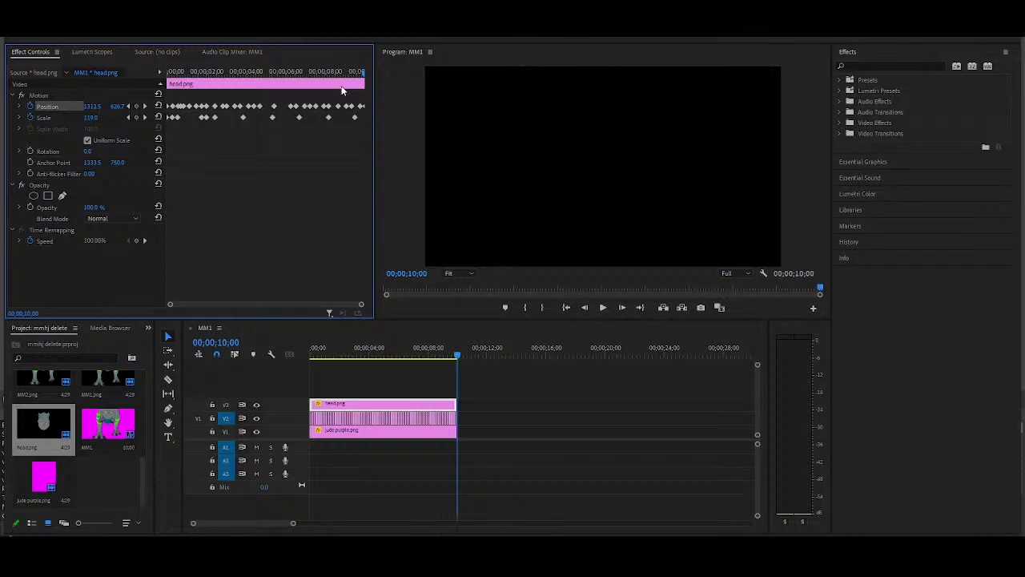
Step: Enable rotation keyframing for the head at the sequence start and add a clockwise tilt keyframe at 2;13
{"action": "left_click_drag", "start_coordinate": [308, 74], "coordinate": [137, 73]}
{"action": "key", "text": "space"}
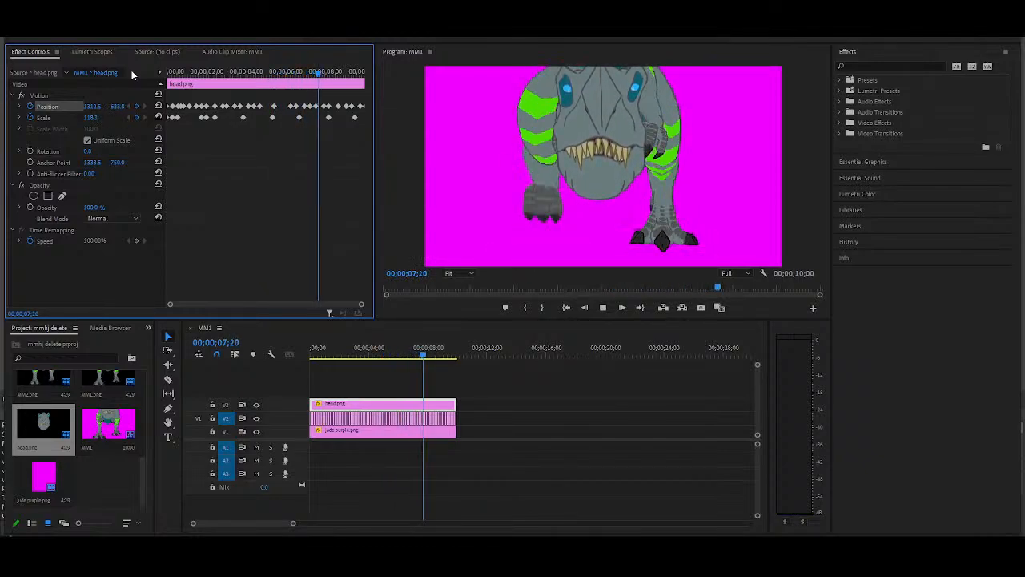
{"action": "left_click_drag", "start_coordinate": [190, 73], "coordinate": [144, 73]}
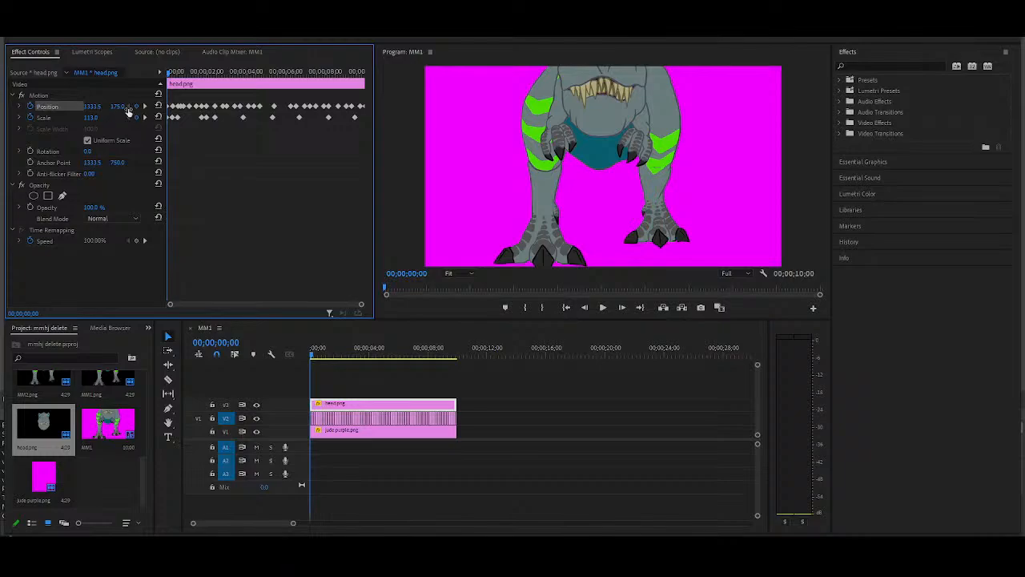
{"action": "left_click", "coordinate": [30, 153]}
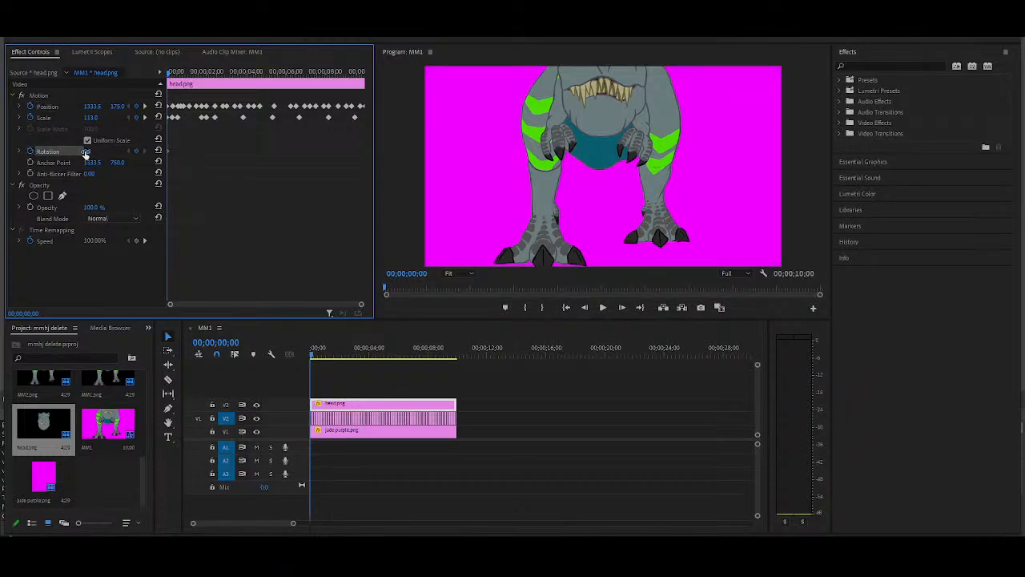
{"action": "left_click_drag", "start_coordinate": [172, 73], "coordinate": [218, 82]}
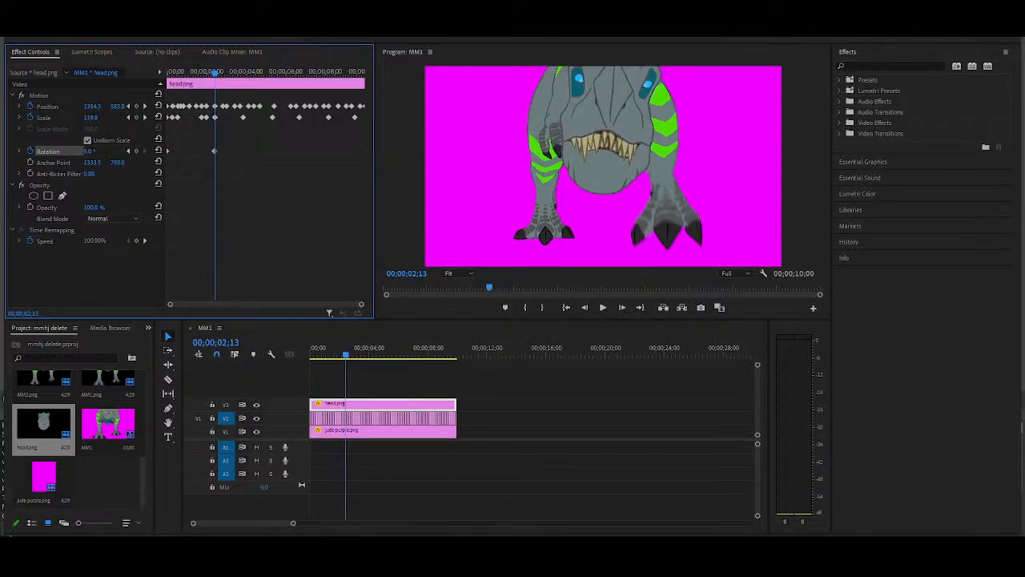
Step: Keyframe the head's rotation to -11° at 5;02, 0° at 7;07 and -3° at 8;16, plus a clockwise tilt at 6;03
{"action": "left_click_drag", "start_coordinate": [181, 77], "coordinate": [270, 82]}
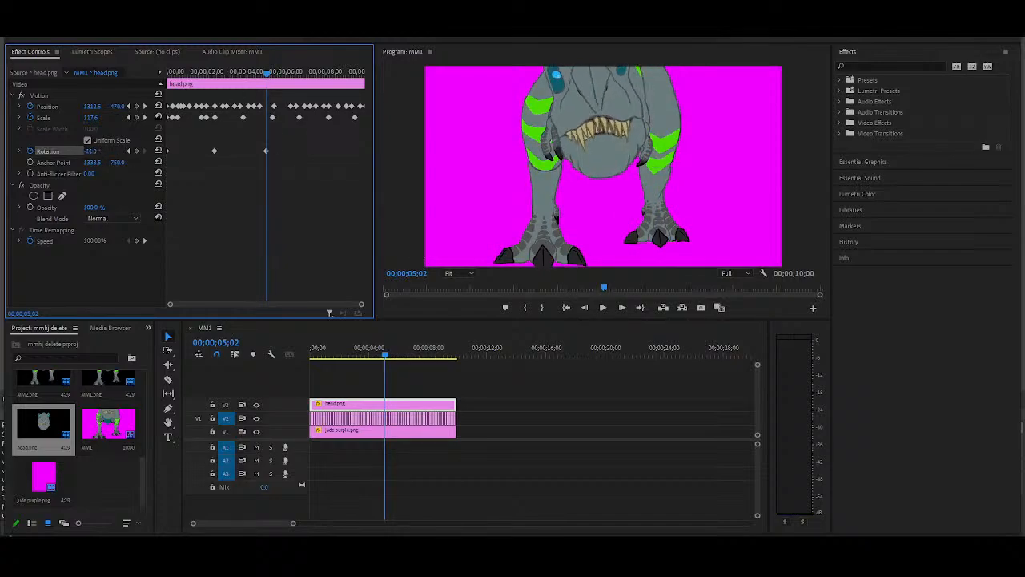
{"action": "left_click_drag", "start_coordinate": [267, 72], "coordinate": [313, 82]}
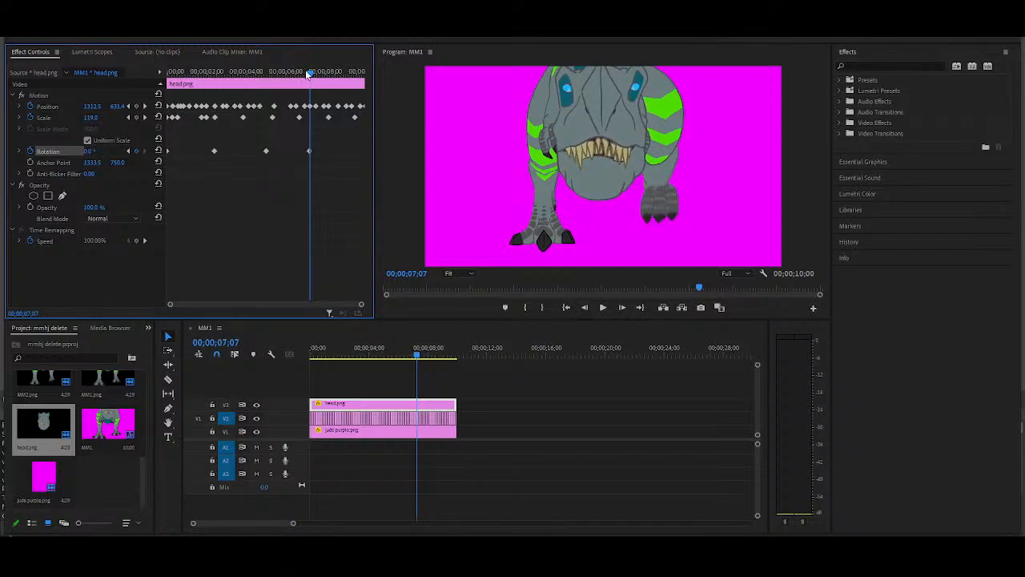
{"action": "key", "text": "space"}
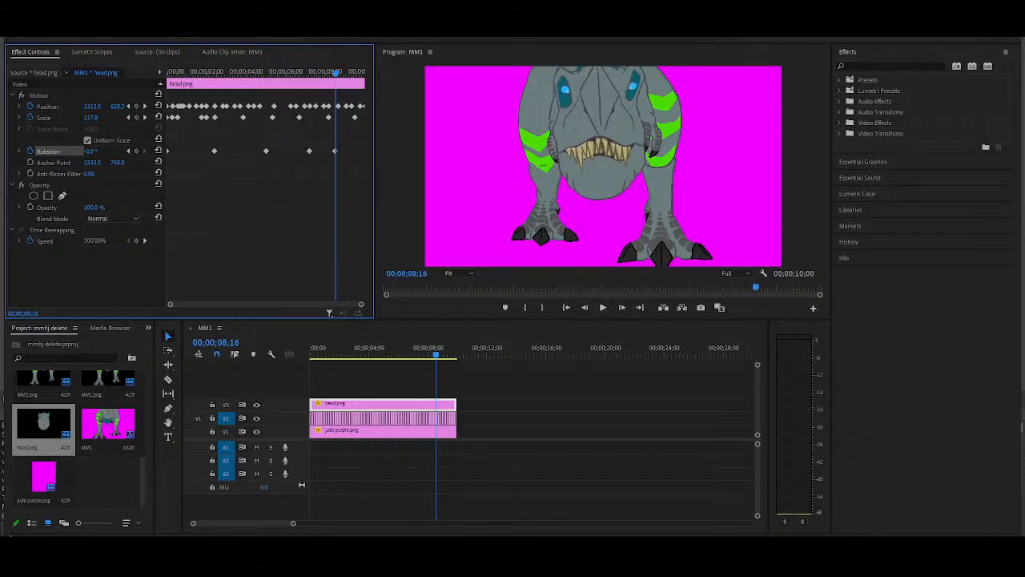
{"action": "mouse_move", "coordinate": [274, 74]}
{"action": "left_mouse_down"}
{"action": "mouse_move", "coordinate": [270, 87]}
{"action": "mouse_move", "coordinate": [288, 87]}
{"action": "left_mouse_up"}
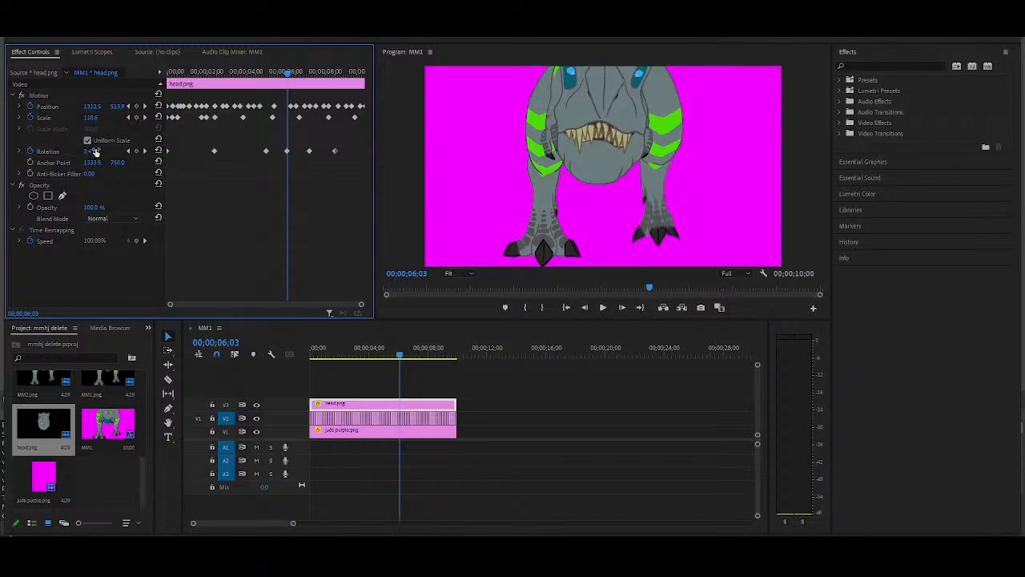
{"action": "left_click_drag", "start_coordinate": [91, 152], "coordinate": [92, 152]}
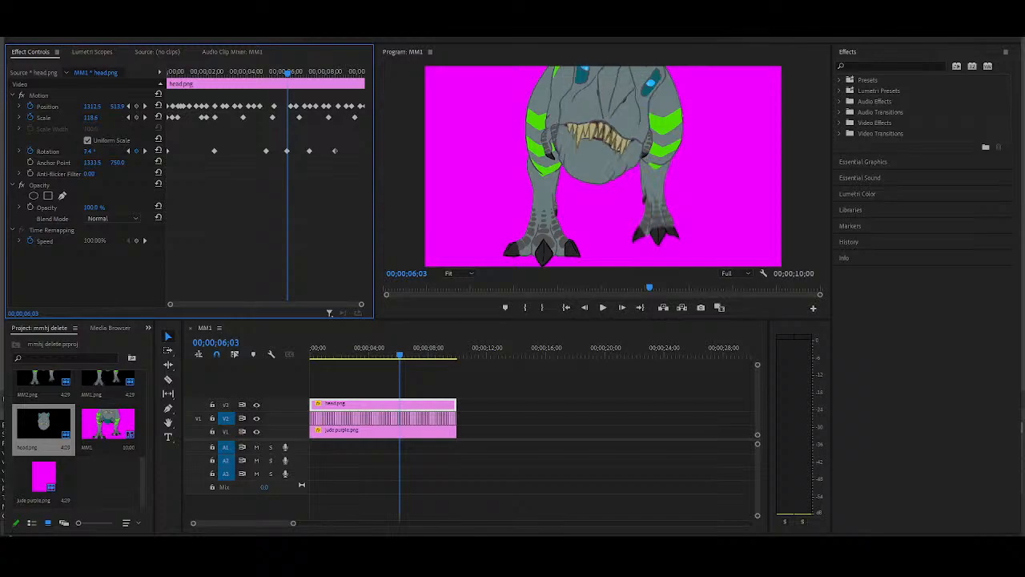
Step: Play the whole sequence to check the head's rotation and return to the start
{"action": "key", "text": "Home"}
{"action": "key", "text": "space"}
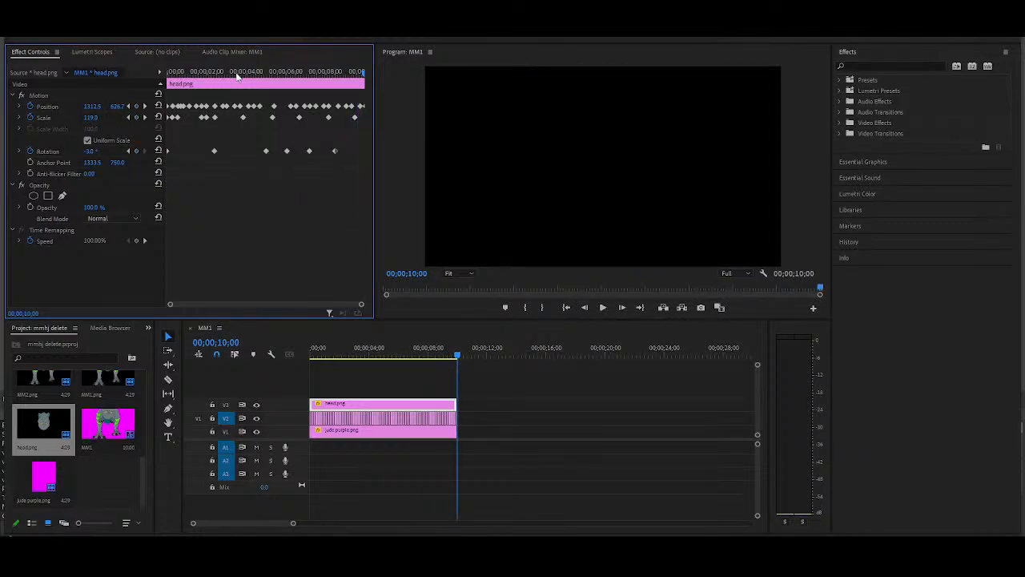
{"action": "left_click_drag", "start_coordinate": [237, 75], "coordinate": [79, 80]}
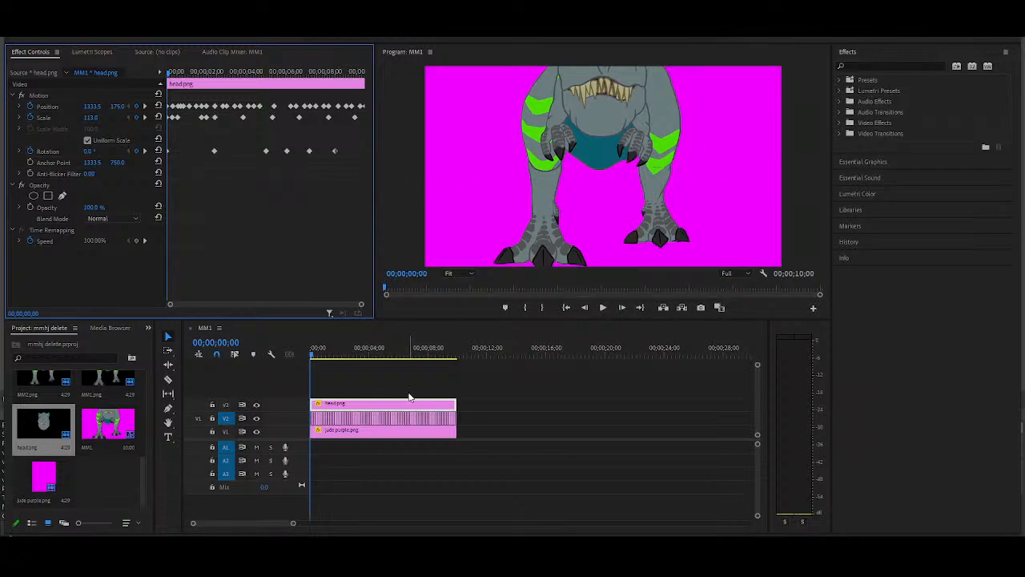
Step: Find the Drop Shadow effect, apply it to the head.png clip and bring its settings into view
{"action": "left_click", "coordinate": [892, 67]}
{"action": "type", "text": "drop"}
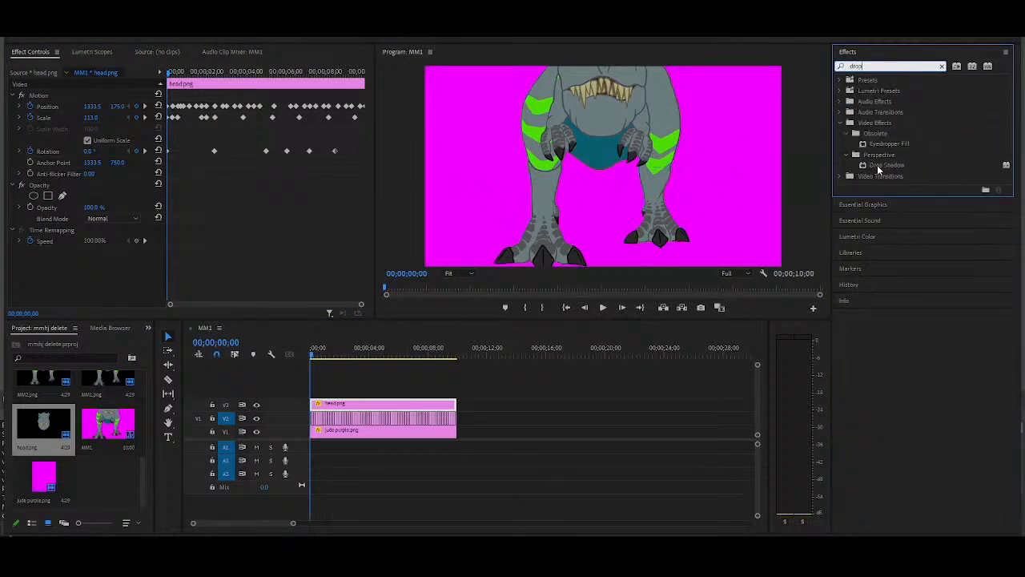
{"action": "double_click", "coordinate": [877, 165]}
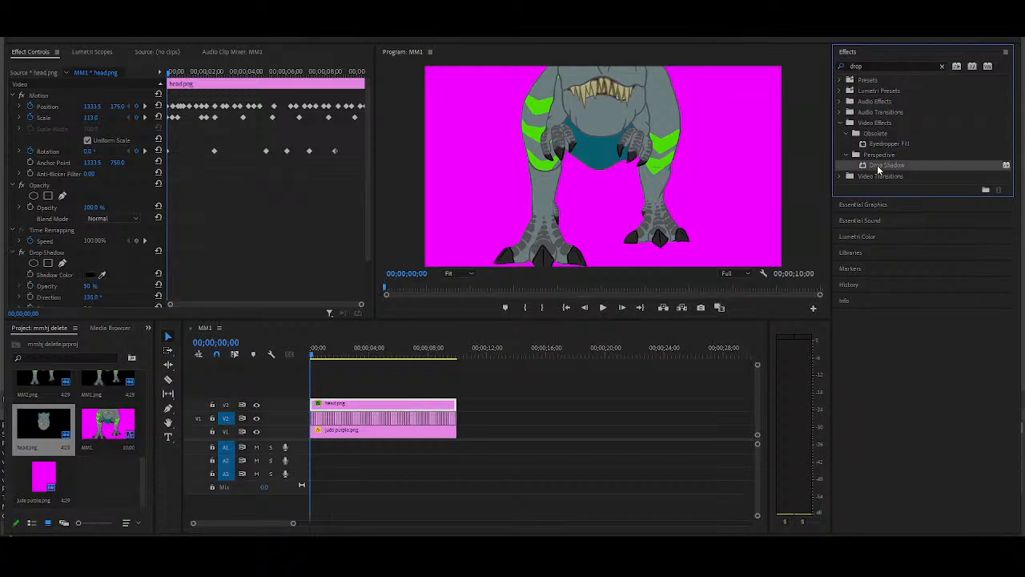
{"action": "scroll", "coordinate": [90, 287], "scroll_direction": "down", "scroll_amount": 3}
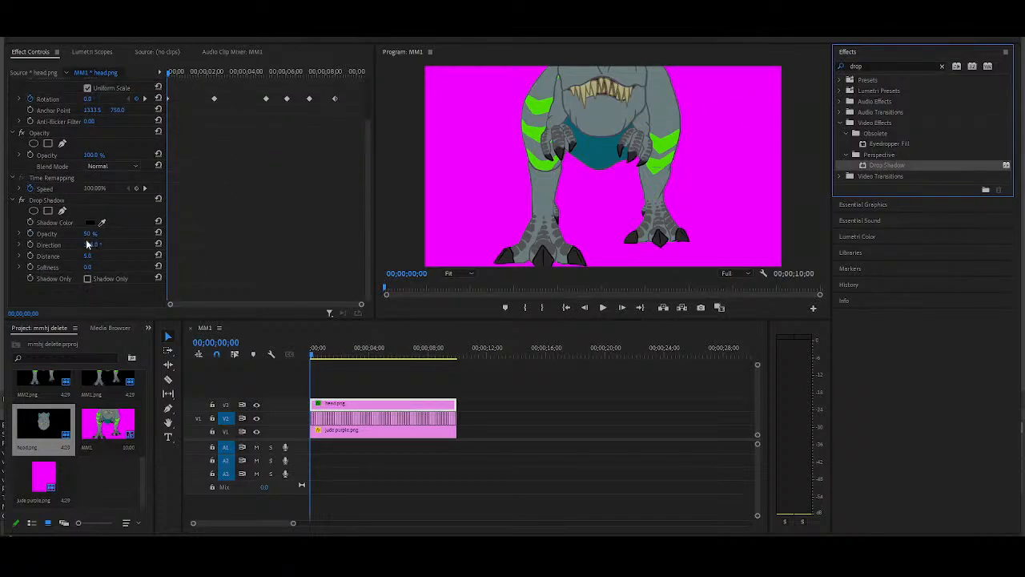
Step: Set the head's Drop Shadow to direction 171°, distance 54 and softness 271, checking the result around 2;14
{"action": "left_click_drag", "start_coordinate": [88, 257], "coordinate": [86, 257]}
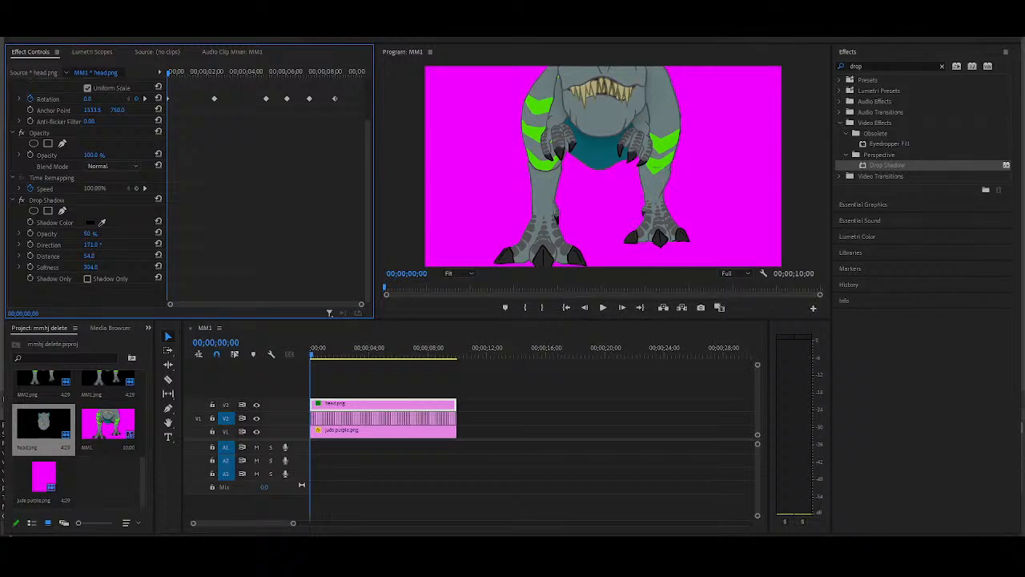
{"action": "left_click_drag", "start_coordinate": [308, 351], "coordinate": [347, 332]}
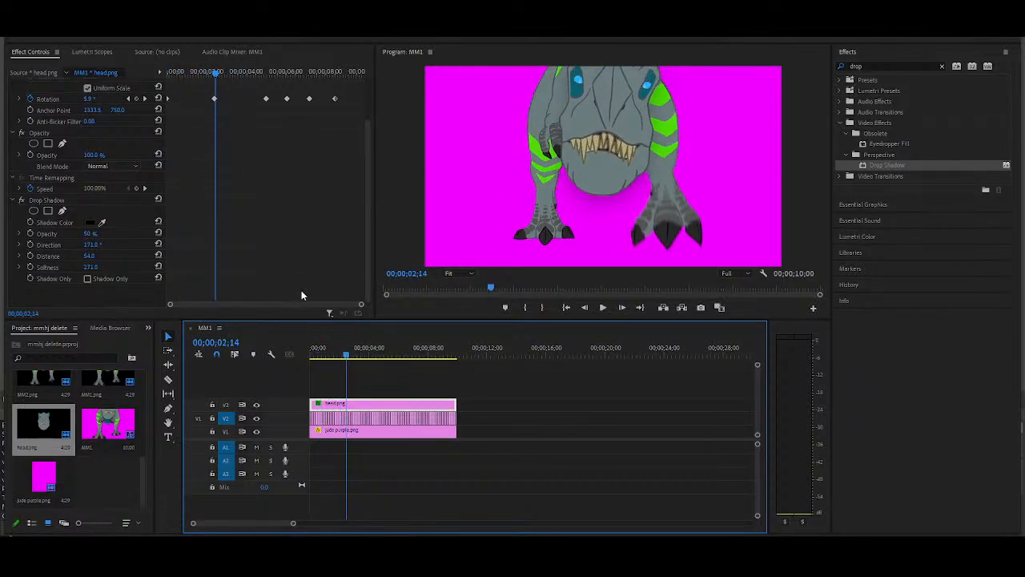
{"action": "left_click", "coordinate": [363, 306]}
{"action": "left_click", "coordinate": [173, 72]}
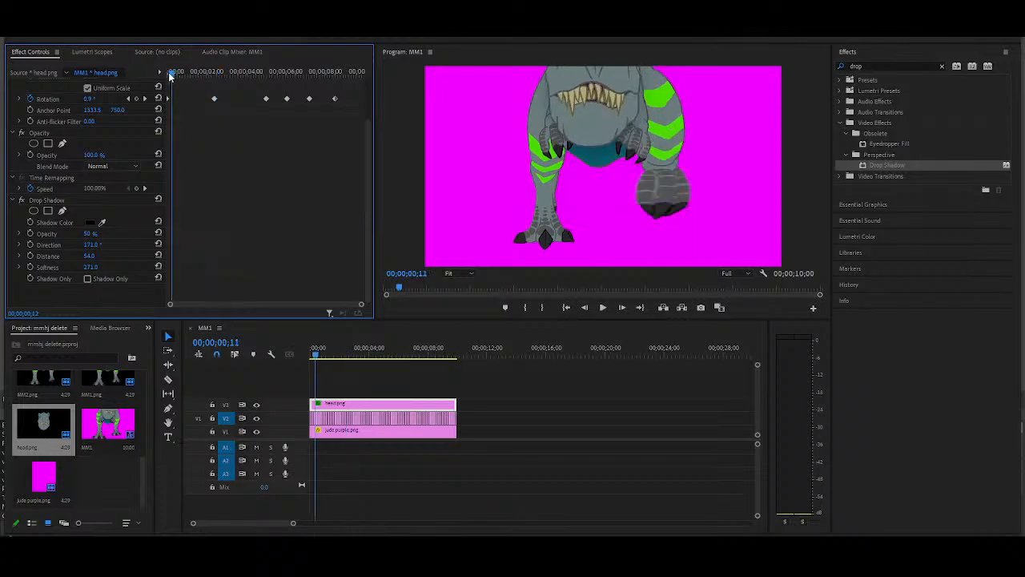
Step: Enable keyframing for the Drop Shadow opacity at the sequence start, then keyframe it unchanged at 1;09 and to 0% at 2;07
{"action": "left_click", "coordinate": [31, 234]}
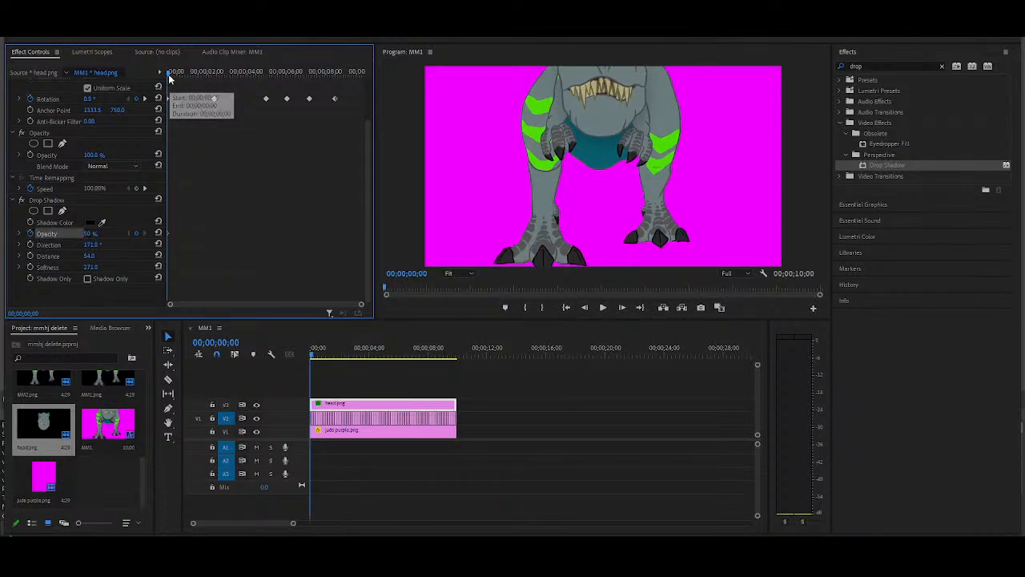
{"action": "left_click_drag", "start_coordinate": [169, 77], "coordinate": [194, 77]}
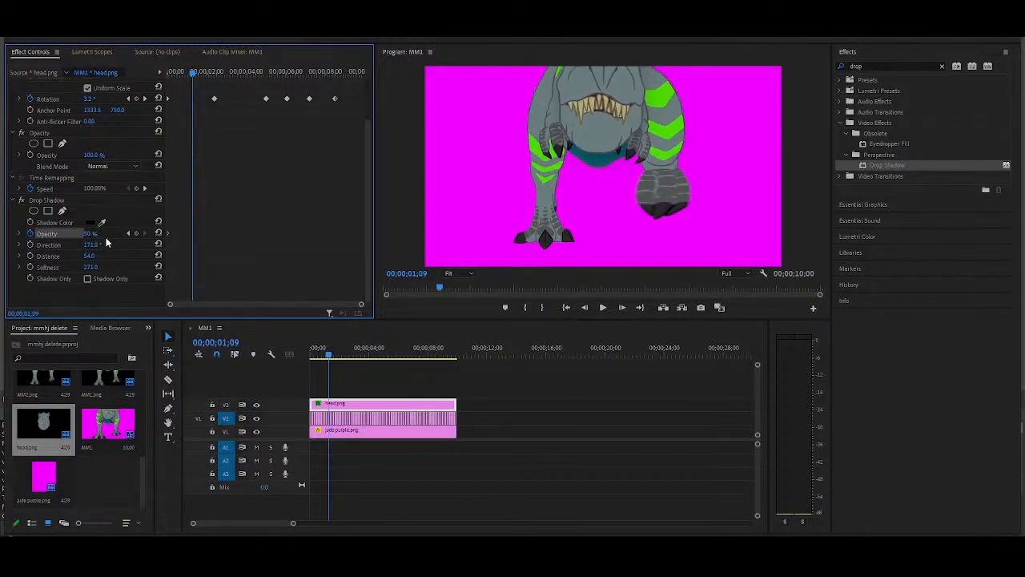
{"action": "left_click", "coordinate": [135, 233]}
{"action": "left_click_drag", "start_coordinate": [194, 72], "coordinate": [214, 77]}
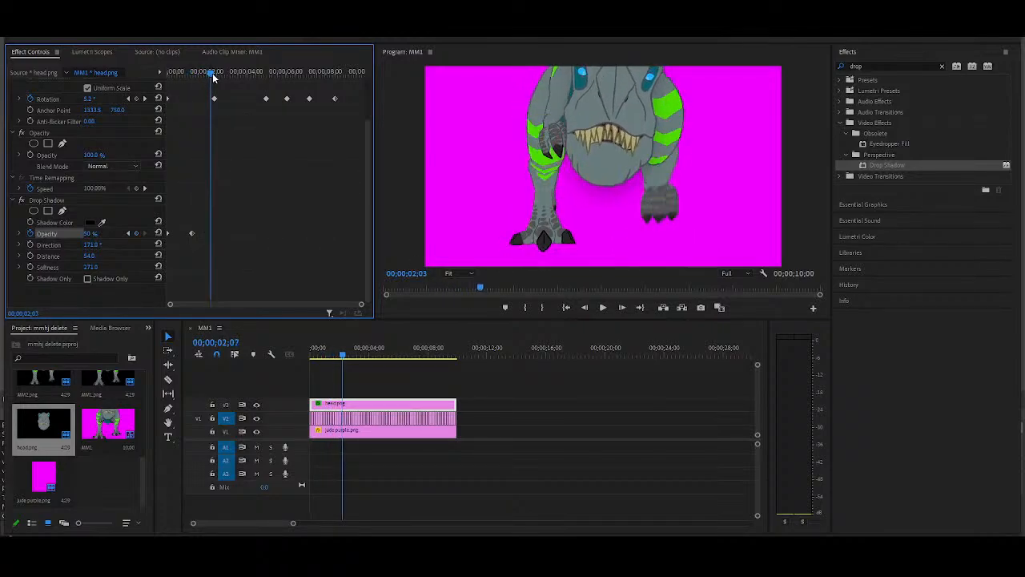
{"action": "left_click_drag", "start_coordinate": [87, 235], "coordinate": [56, 235]}
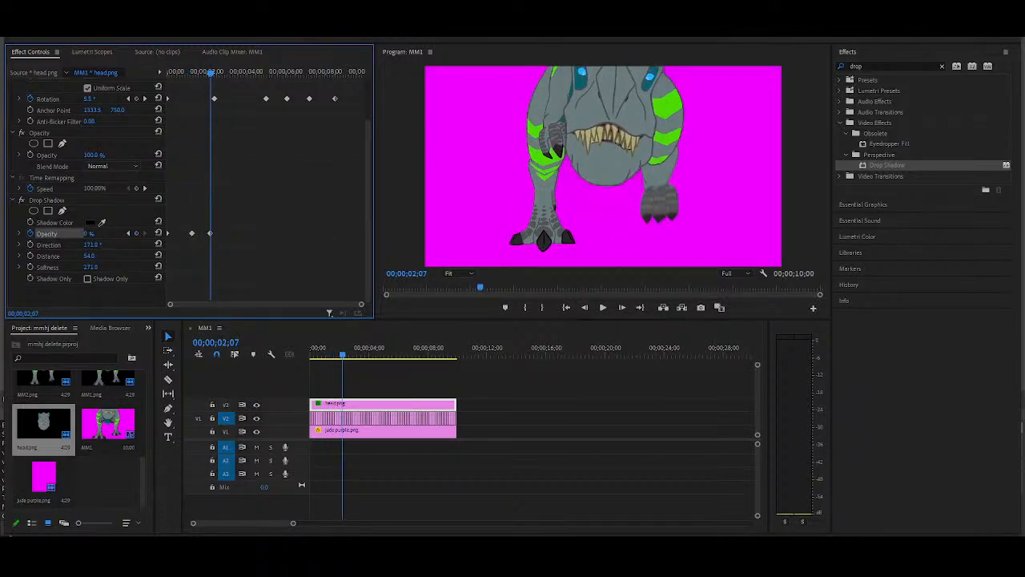
Step: Keyframe the Drop Shadow opacity to 1% at 5;08, a partial value at 5;11 and 0% at 5;22
{"action": "left_click_drag", "start_coordinate": [210, 74], "coordinate": [270, 90]}
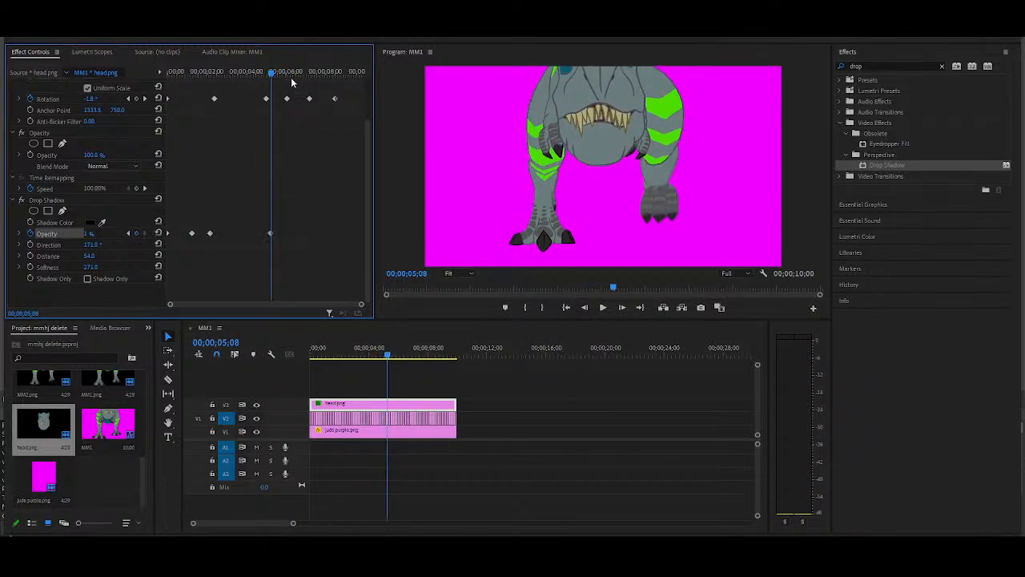
{"action": "left_click_drag", "start_coordinate": [274, 74], "coordinate": [274, 76]}
{"action": "left_click_drag", "start_coordinate": [101, 235], "coordinate": [109, 235]}
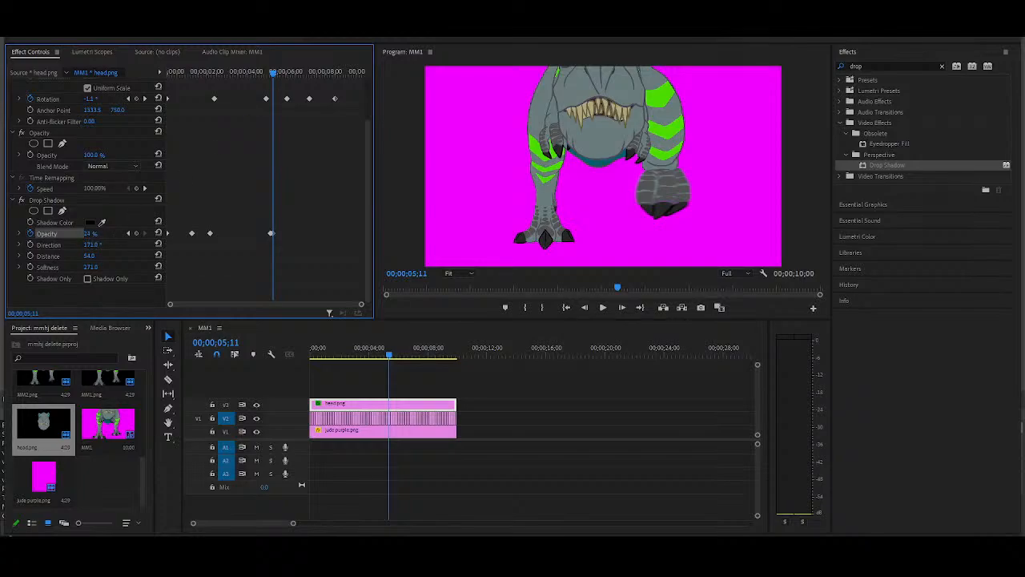
{"action": "left_click_drag", "start_coordinate": [274, 75], "coordinate": [280, 77]}
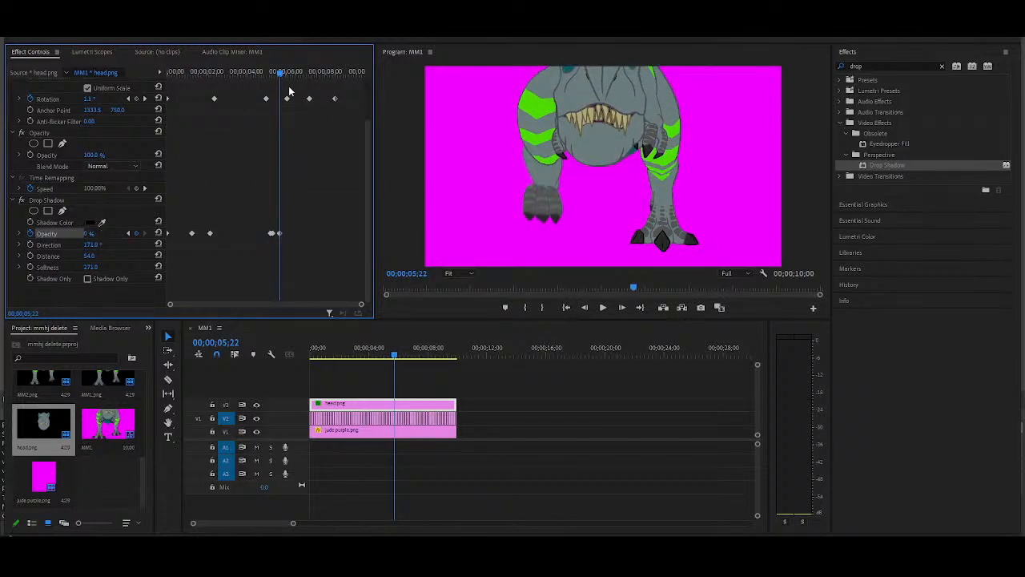
Step: Play the sequence to check the head's shadow and return to the start
{"action": "left_click_drag", "start_coordinate": [278, 83], "coordinate": [179, 91]}
{"action": "key", "text": "space"}
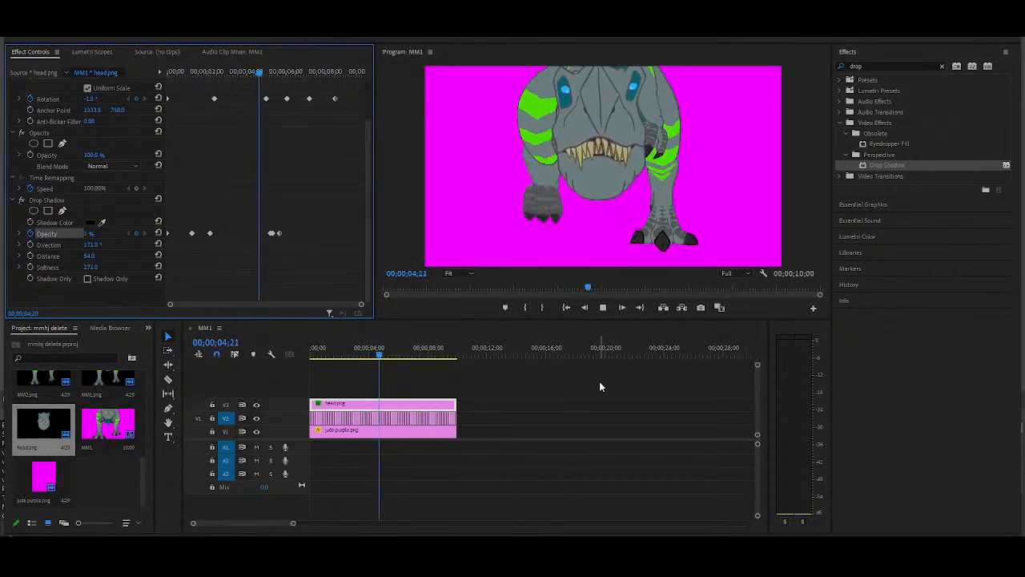
{"action": "left_click_drag", "start_coordinate": [395, 355], "coordinate": [195, 347]}
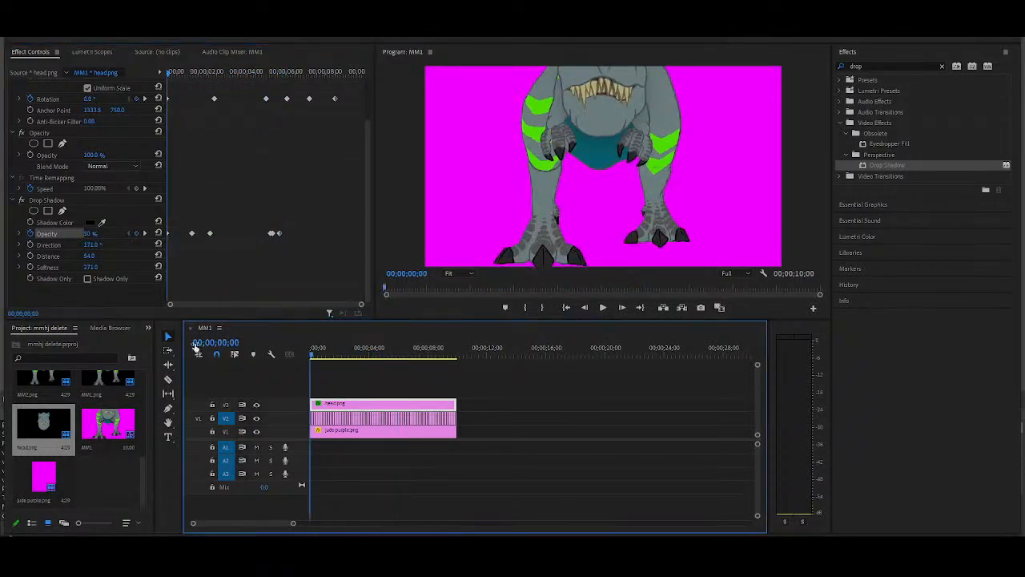
Step: Save the project and open the media export settings for the MM1 sequence
{"action": "left_click", "coordinate": [12, 17]}
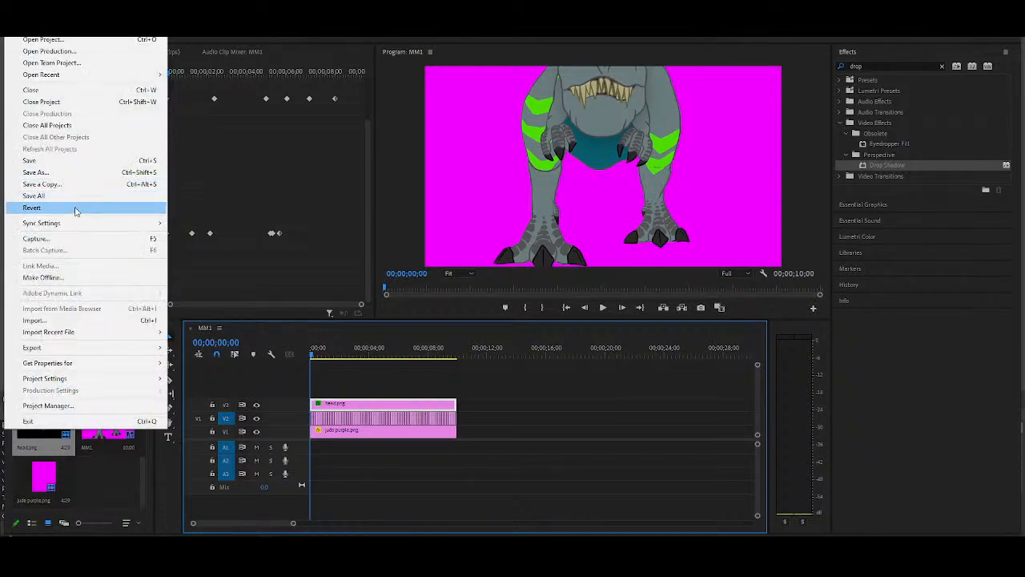
{"action": "left_click", "coordinate": [58, 166]}
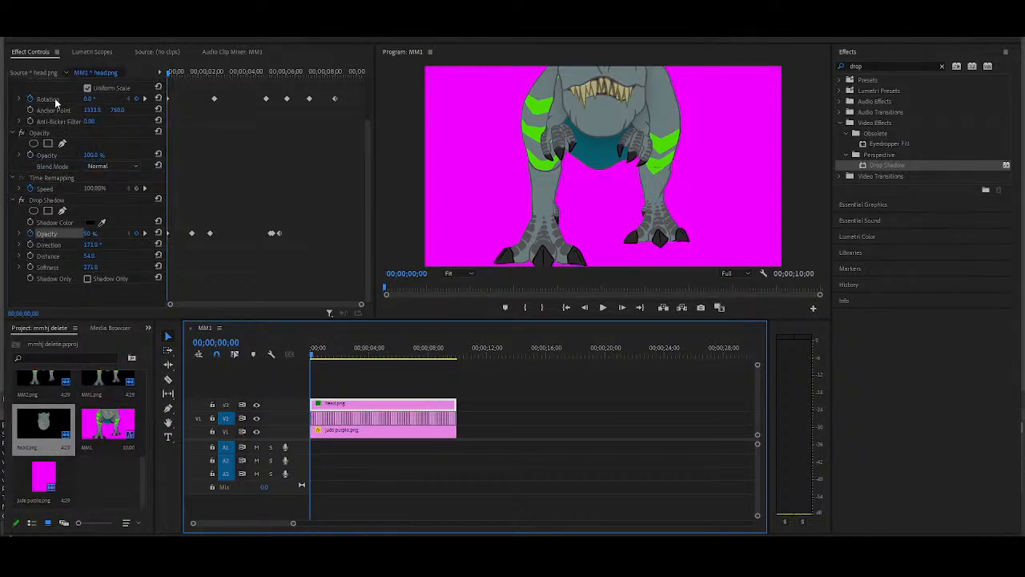
{"action": "left_click", "coordinate": [13, 16]}
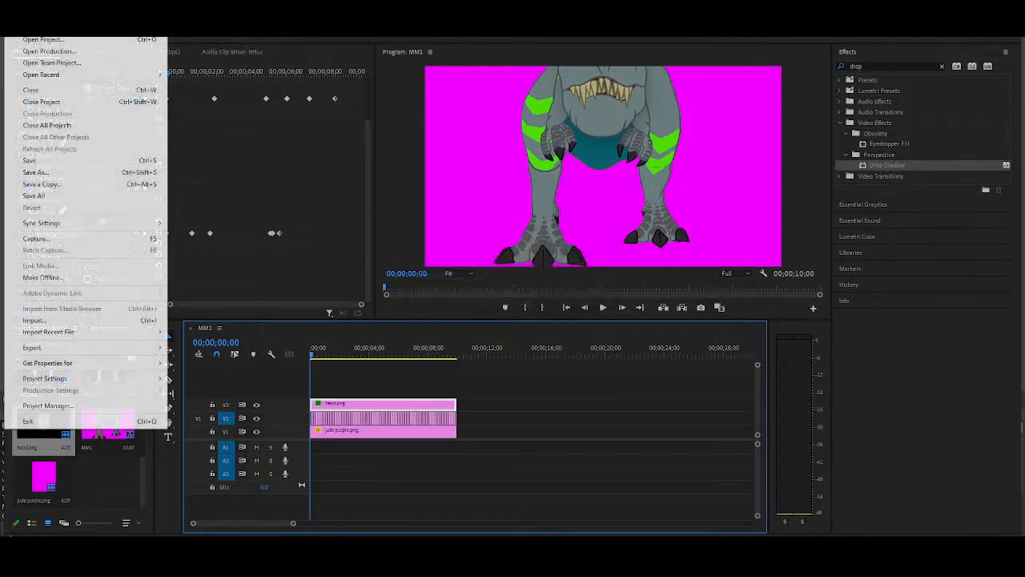
{"action": "mouse_move", "coordinate": [75, 351]}
{"action": "left_click", "coordinate": [207, 353]}
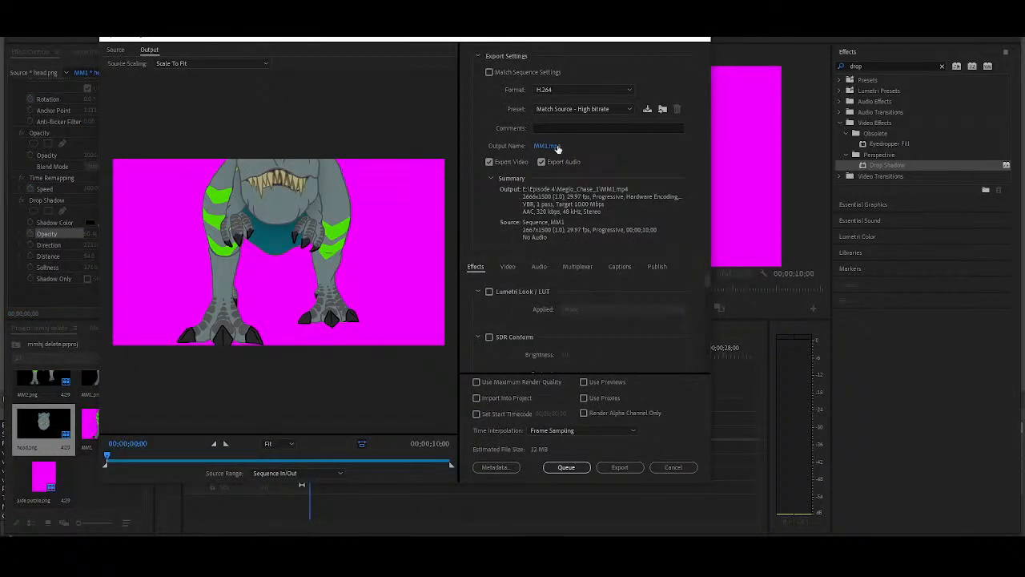
Step: Export the sequence to the MM_Chase_HJ folder in Episode 4 as Megalosaurus_Male_Front_Run_Cycle.mp4
{"action": "left_click", "coordinate": [544, 147]}
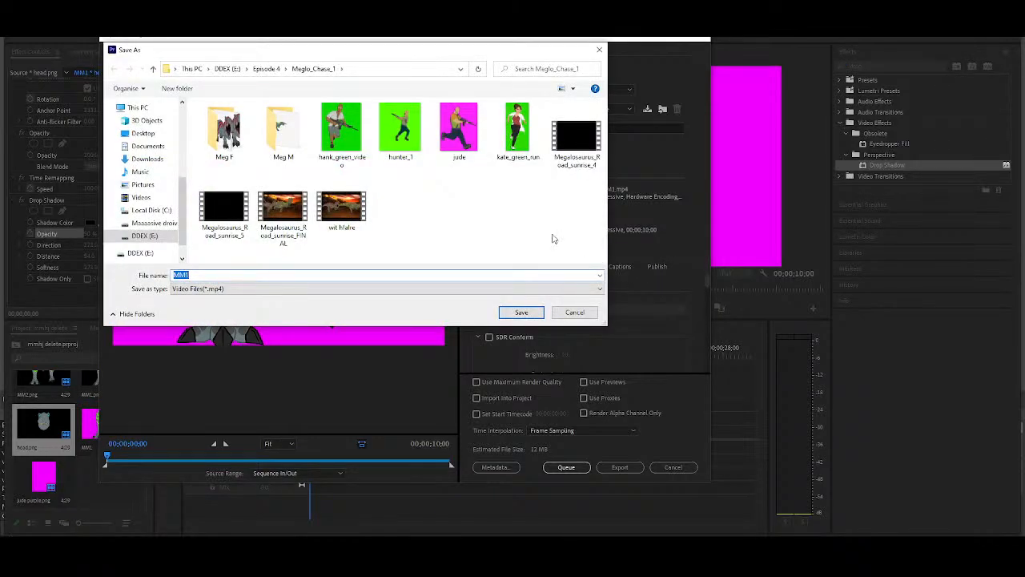
{"action": "left_click", "coordinate": [266, 68]}
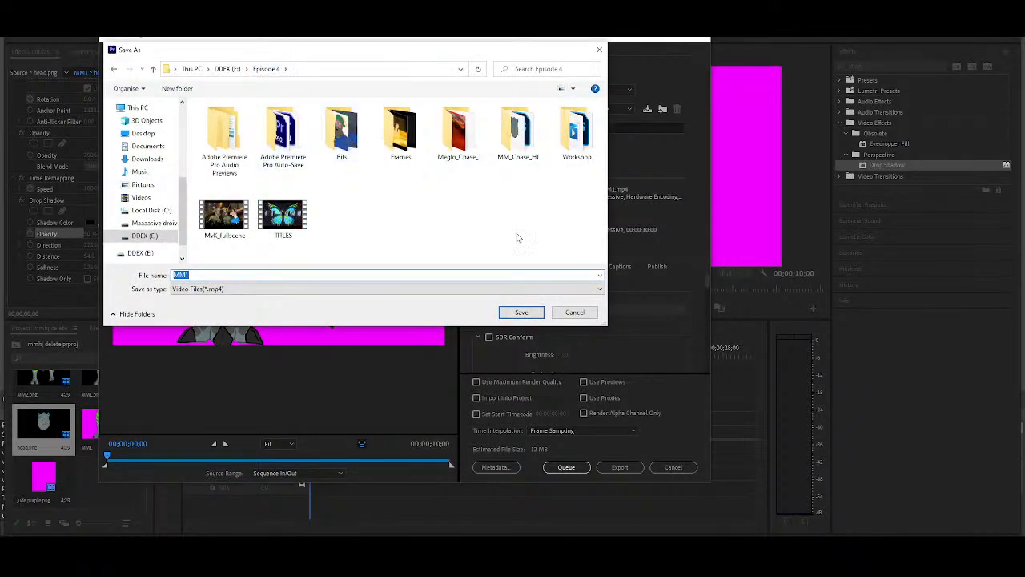
{"action": "double_click", "coordinate": [533, 133]}
{"action": "double_click", "coordinate": [210, 275]}
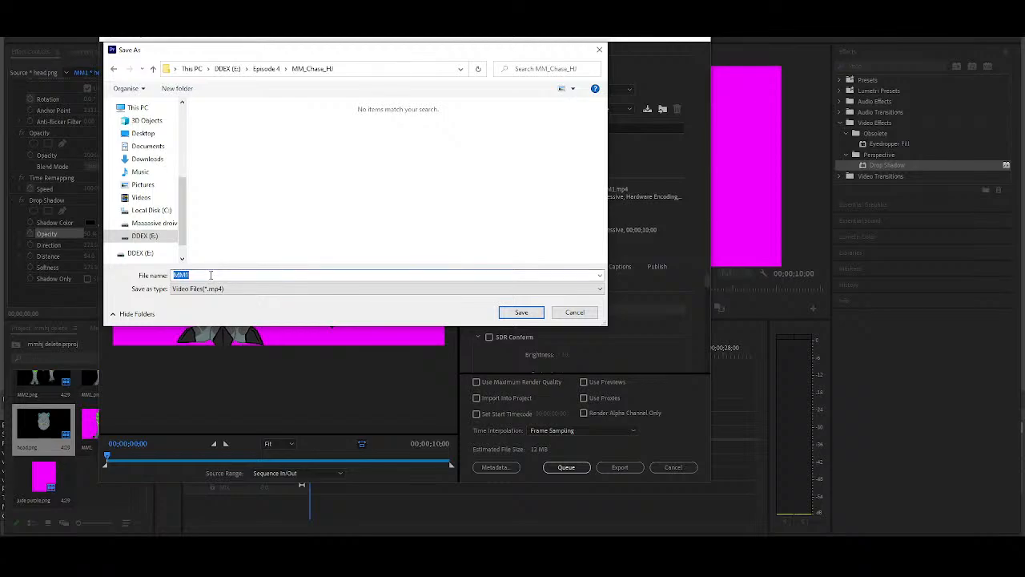
{"action": "type", "text": "Megalosaurus_Male_Front_Run_Cyl"}
{"action": "key", "text": "BackSpace"}
{"action": "type", "text": "cle"}
{"action": "left_click", "coordinate": [524, 314]}
{"action": "left_click", "coordinate": [621, 468]}
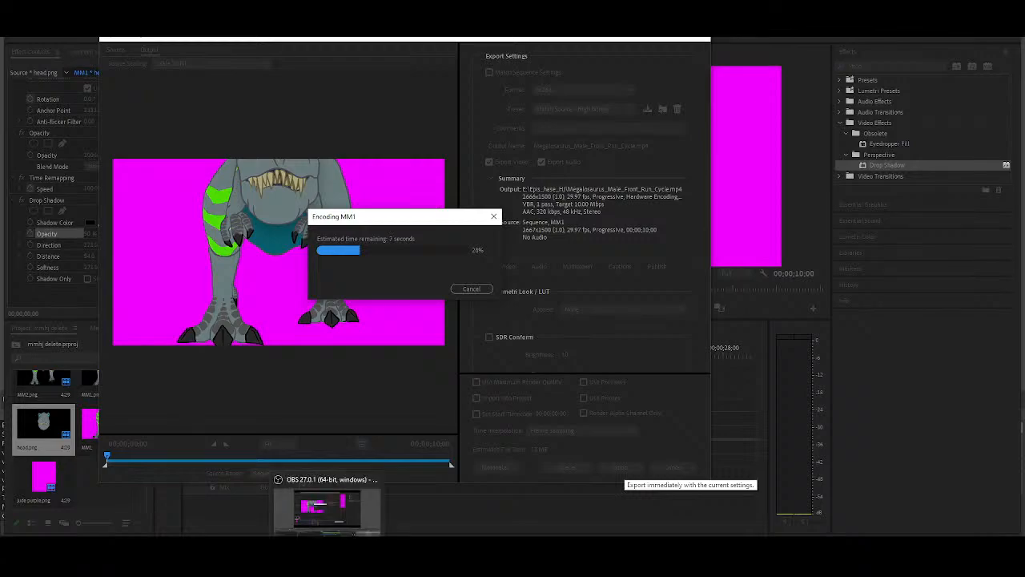
{"action": "left_click", "coordinate": [331, 516]}
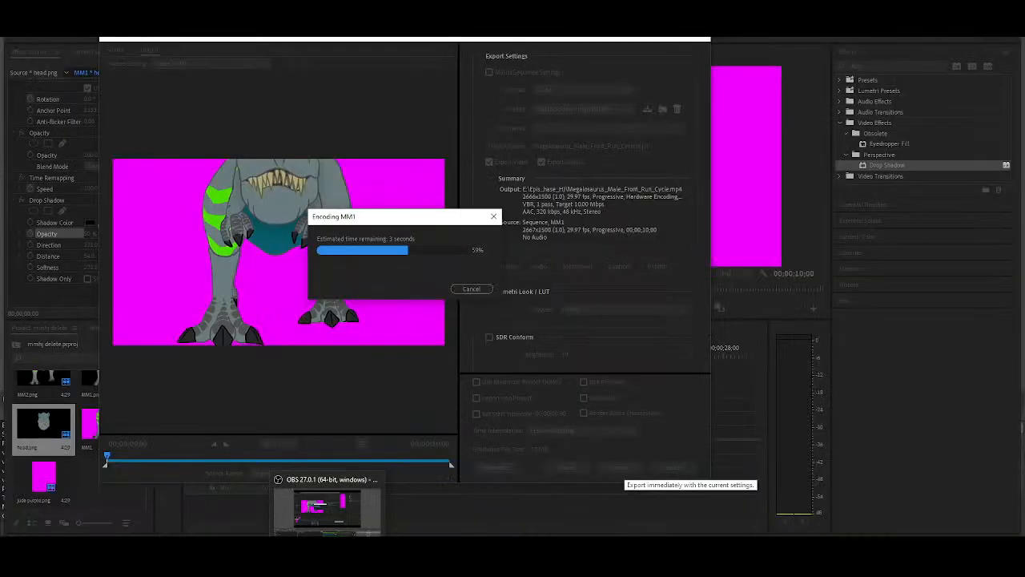
Step: In Photoshop, play the exported Megalosaurus run cycle video twice to check the animation
{"action": "scroll", "coordinate": [49, 464], "scroll_direction": "up", "scroll_amount": 2}
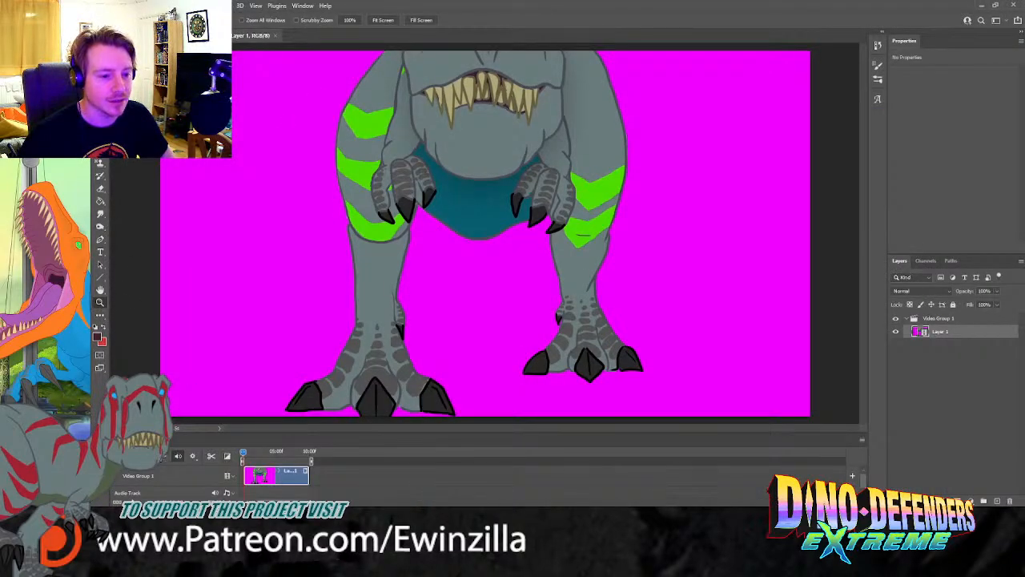
{"action": "left_click", "coordinate": [178, 456]}
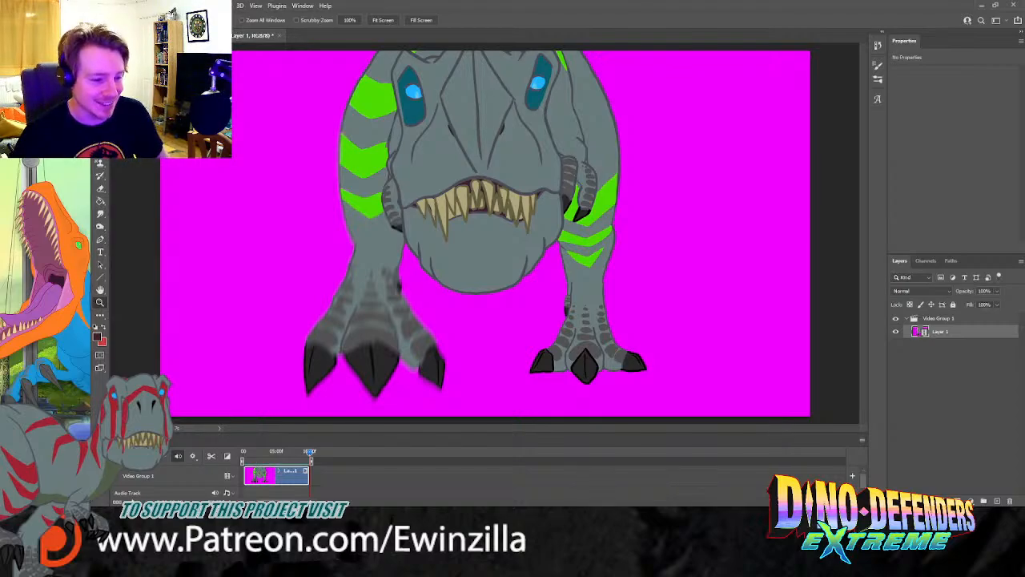
{"action": "left_click_drag", "start_coordinate": [310, 455], "coordinate": [243, 464]}
{"action": "key", "text": "space"}
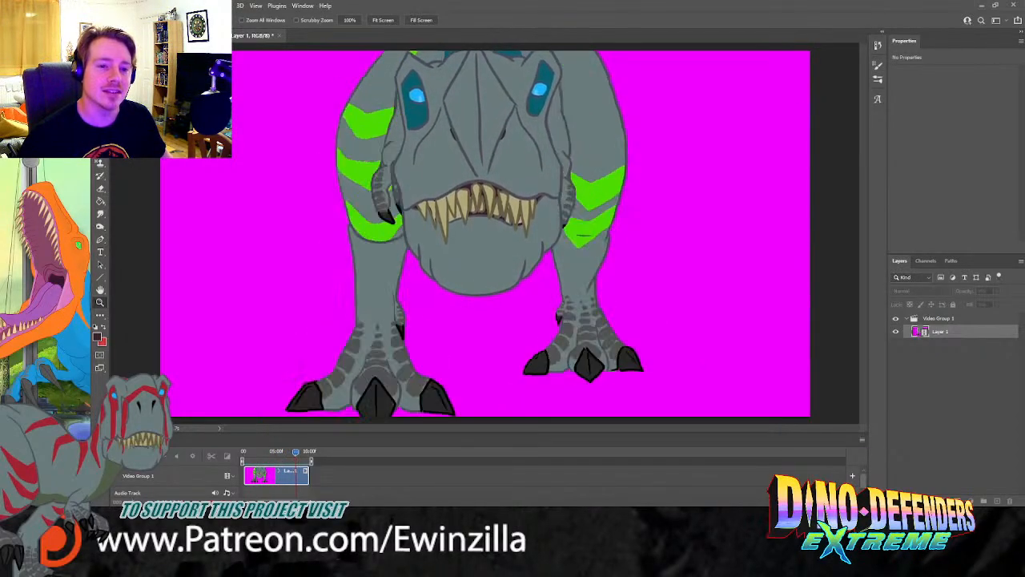
{"action": "left_click", "coordinate": [161, 459]}
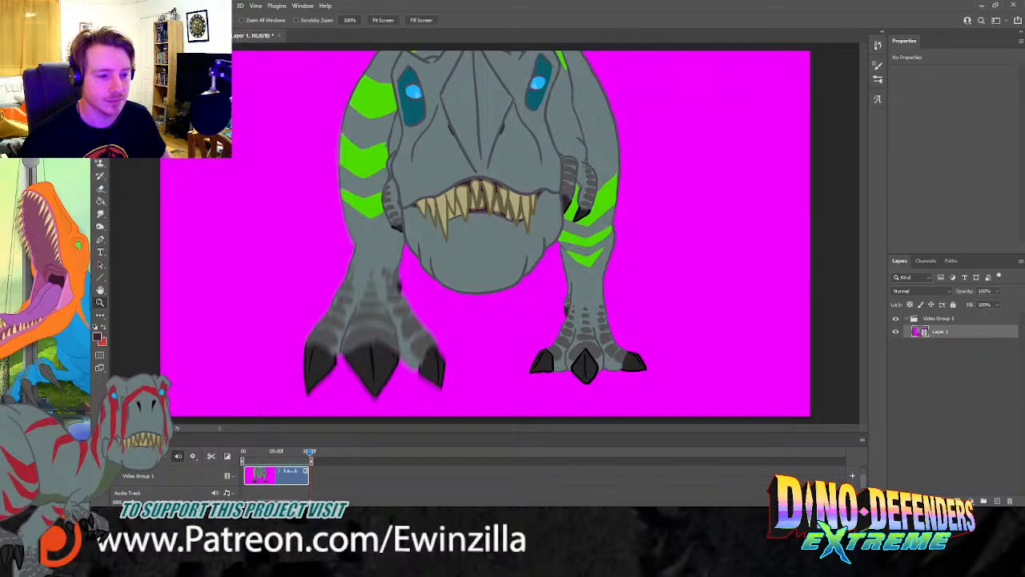
Step: Close the run cycle video without saving it and open EDIT.psd from the recent files
{"action": "left_click", "coordinate": [167, 378]}
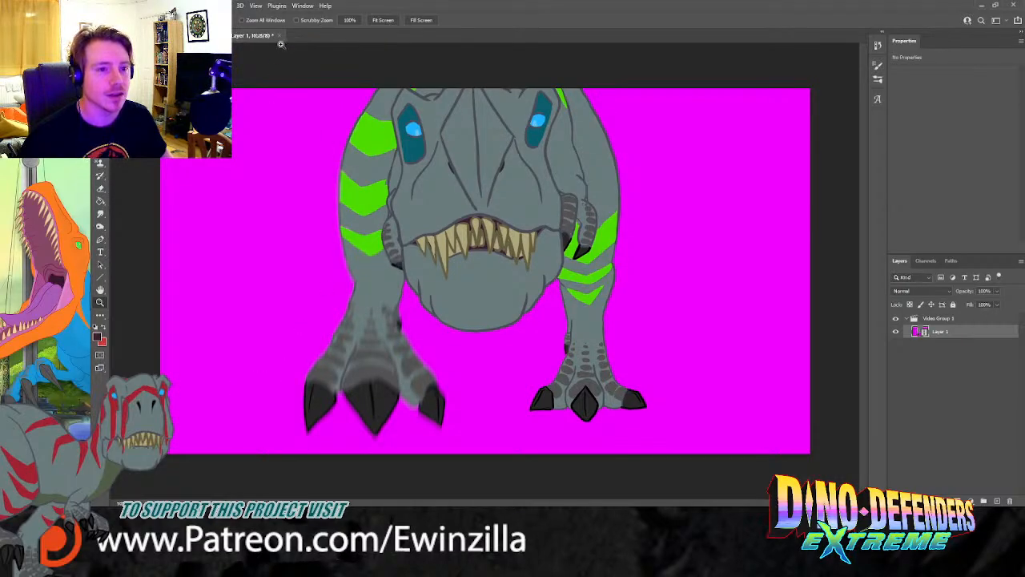
{"action": "left_click", "coordinate": [568, 201]}
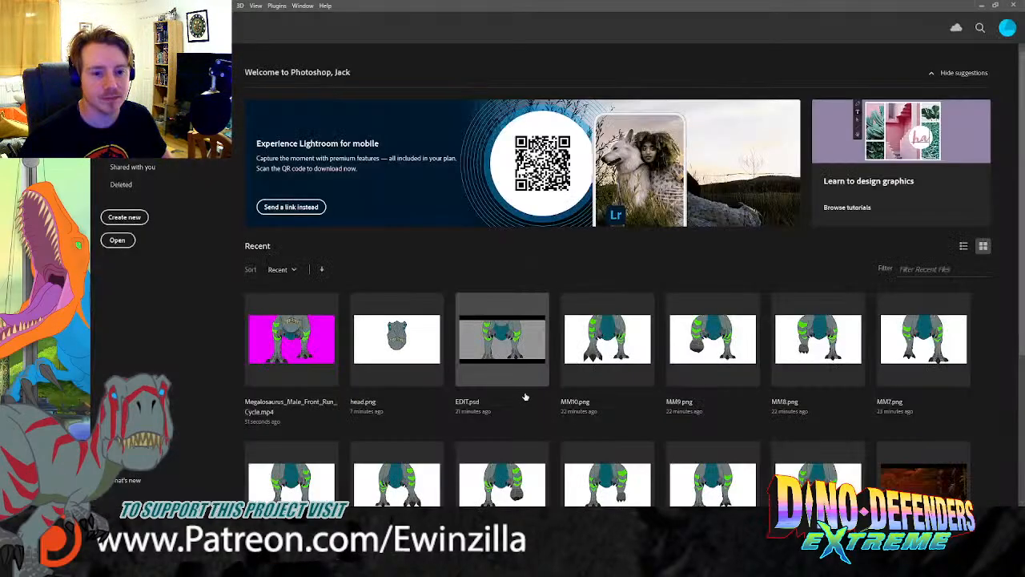
{"action": "left_click", "coordinate": [512, 334]}
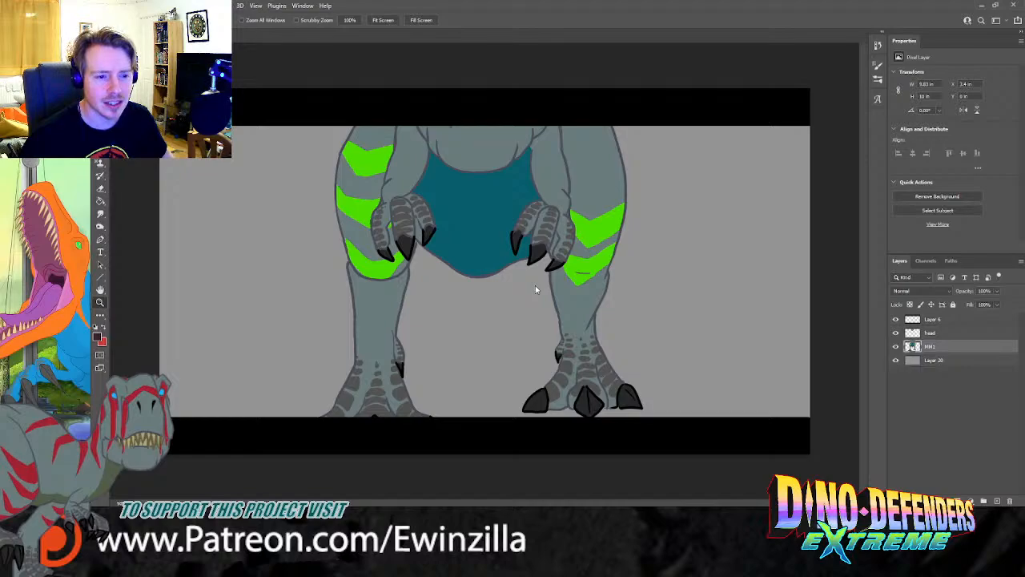
Step: Bring the orange-jacketed gunman and the moustached gunman from their PNG files into EDIT.psd, in front of the MM1 dinosaur body
{"action": "double_click", "coordinate": [290, 189]}
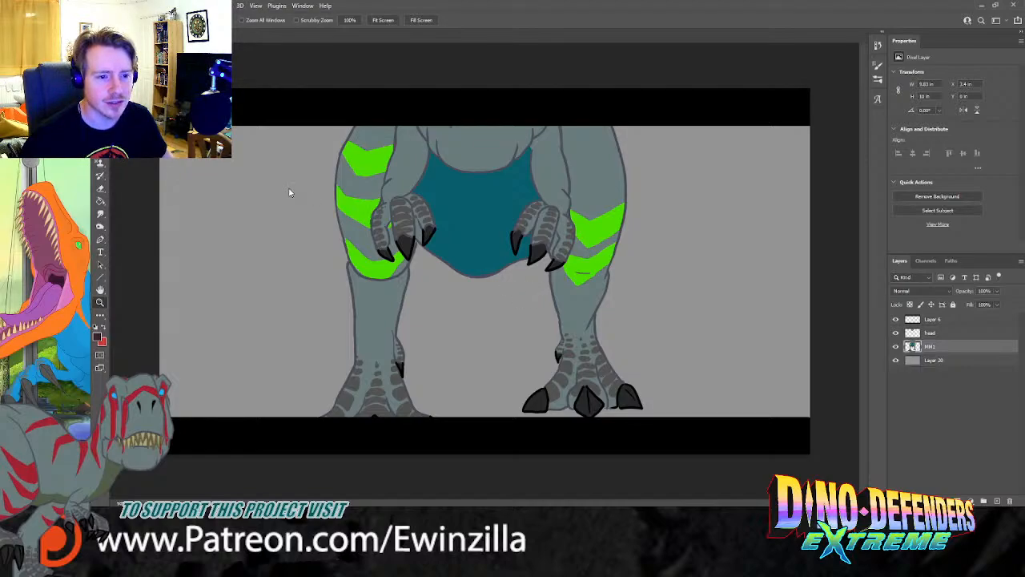
{"action": "left_click", "coordinate": [101, 48]}
{"action": "left_click_drag", "start_coordinate": [268, 197], "coordinate": [646, 286]}
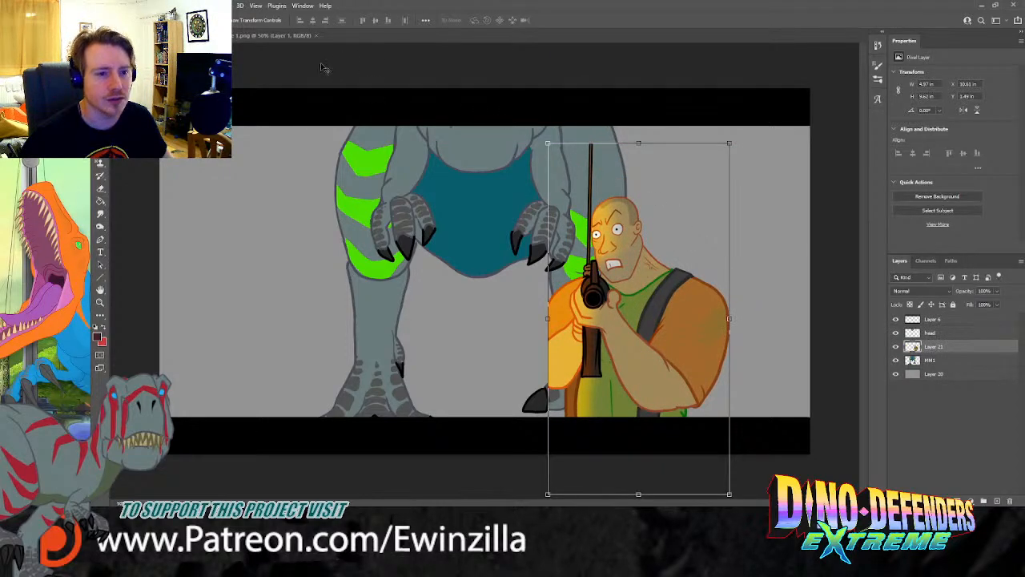
{"action": "left_click", "coordinate": [292, 35]}
{"action": "left_click", "coordinate": [317, 35]}
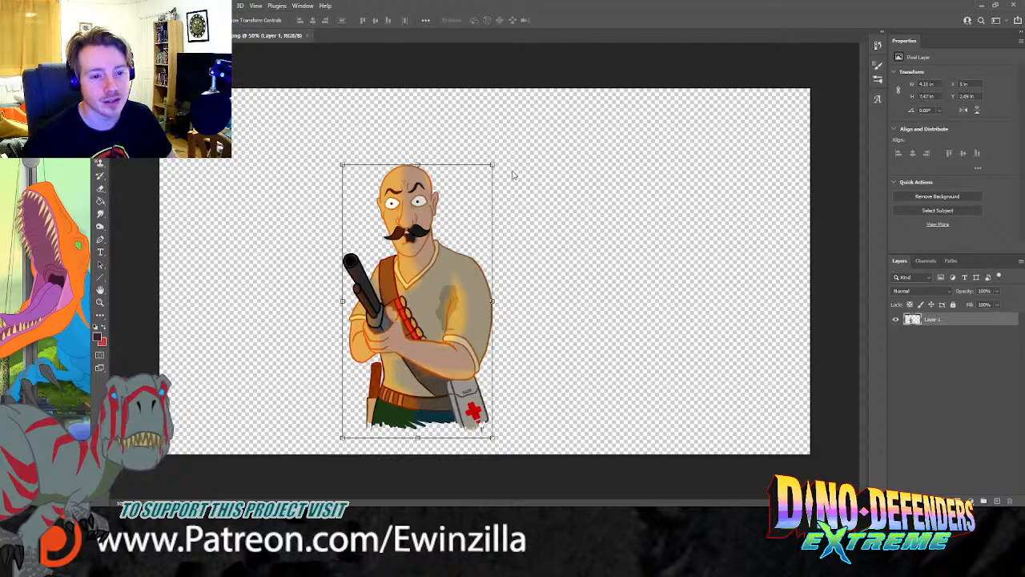
{"action": "left_click_drag", "start_coordinate": [482, 427], "coordinate": [543, 296]}
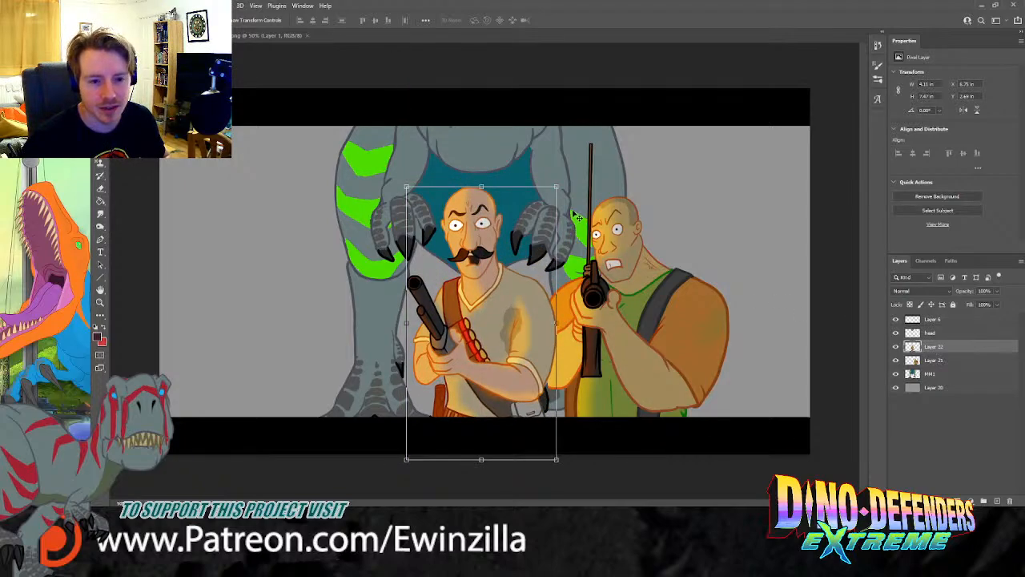
Step: Hide the orange-jacketed gunman's layer and add a new layer named "white" above the moustached gunman
{"action": "left_click", "coordinate": [897, 361]}
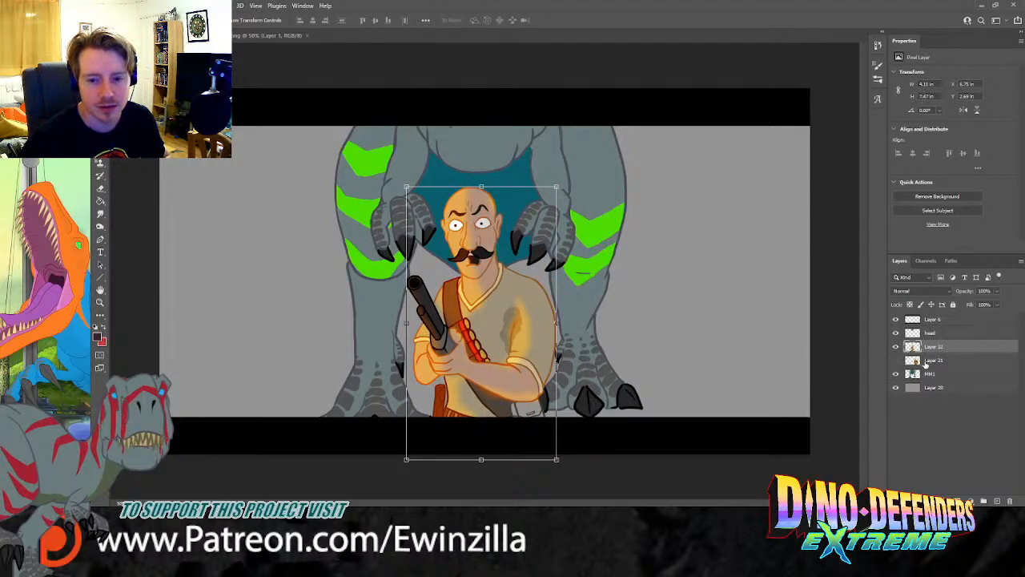
{"action": "left_click", "coordinate": [299, 30]}
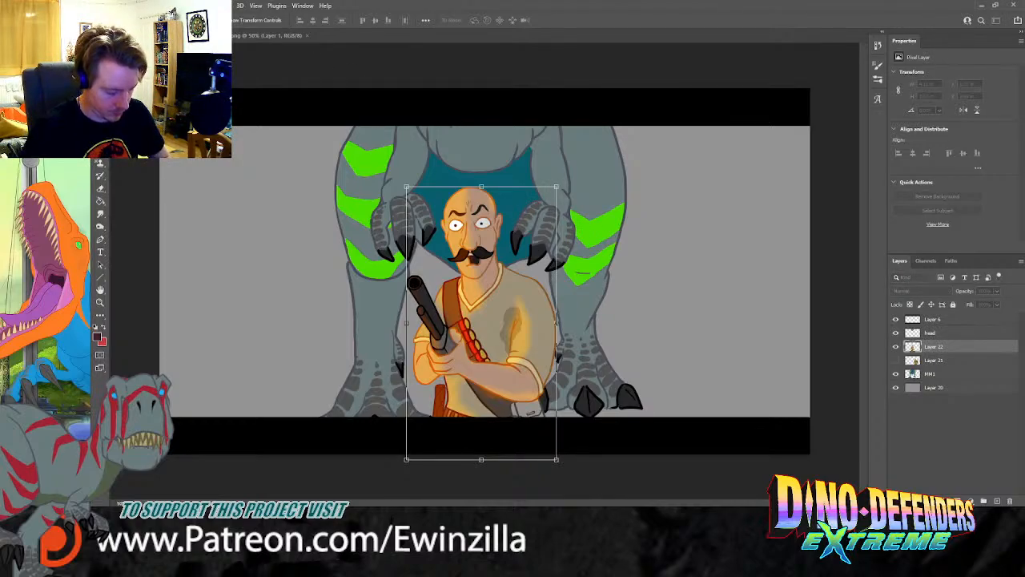
{"action": "left_click_drag", "start_coordinate": [747, 243], "coordinate": [746, 240]}
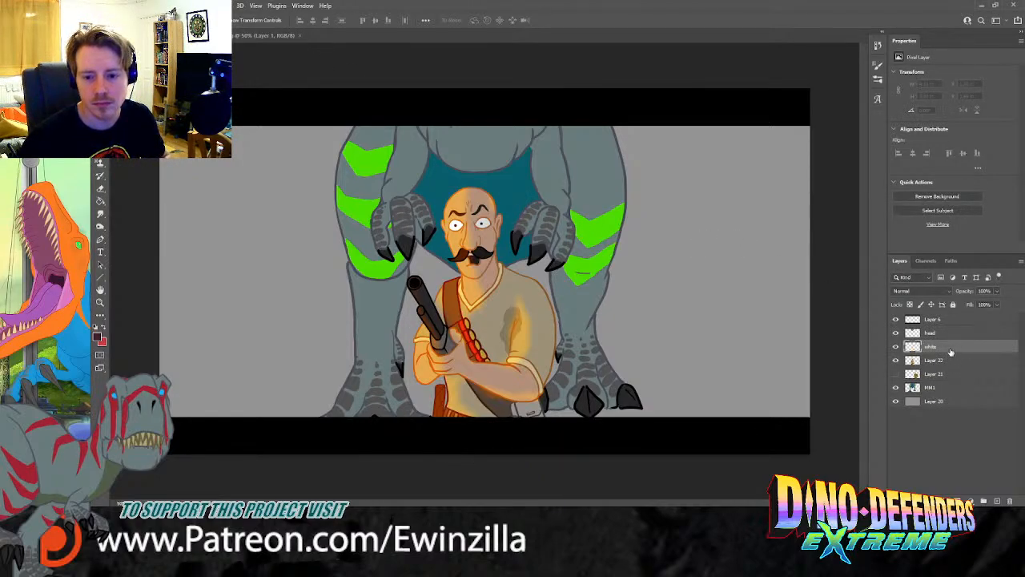
Step: Move the "white" layer below the moustached gunman's layer and fill it with white
{"action": "left_click_drag", "start_coordinate": [943, 363], "coordinate": [943, 368]}
{"action": "left_click", "coordinate": [99, 201]}
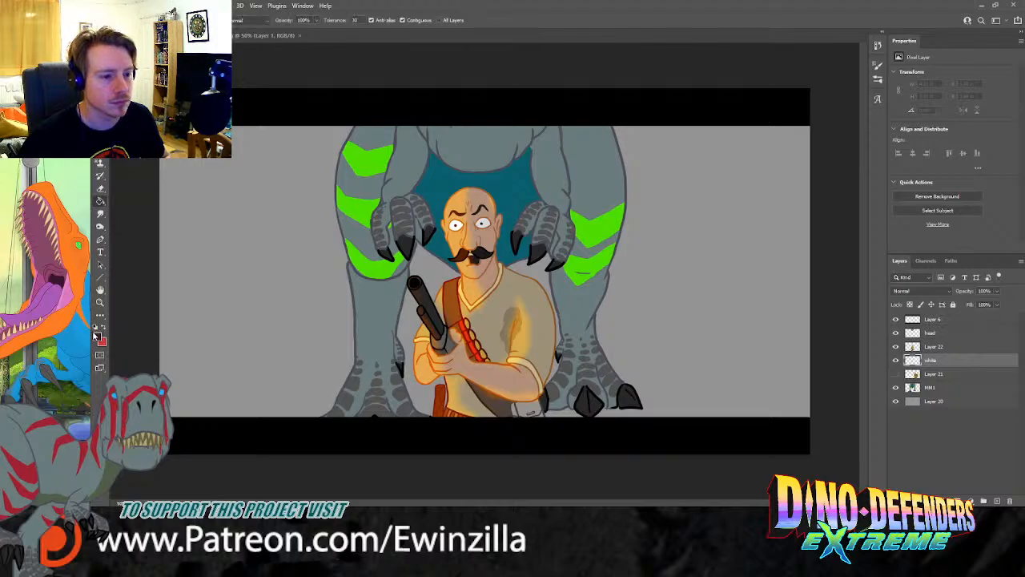
{"action": "key", "text": "g"}
{"action": "left_click", "coordinate": [652, 295]}
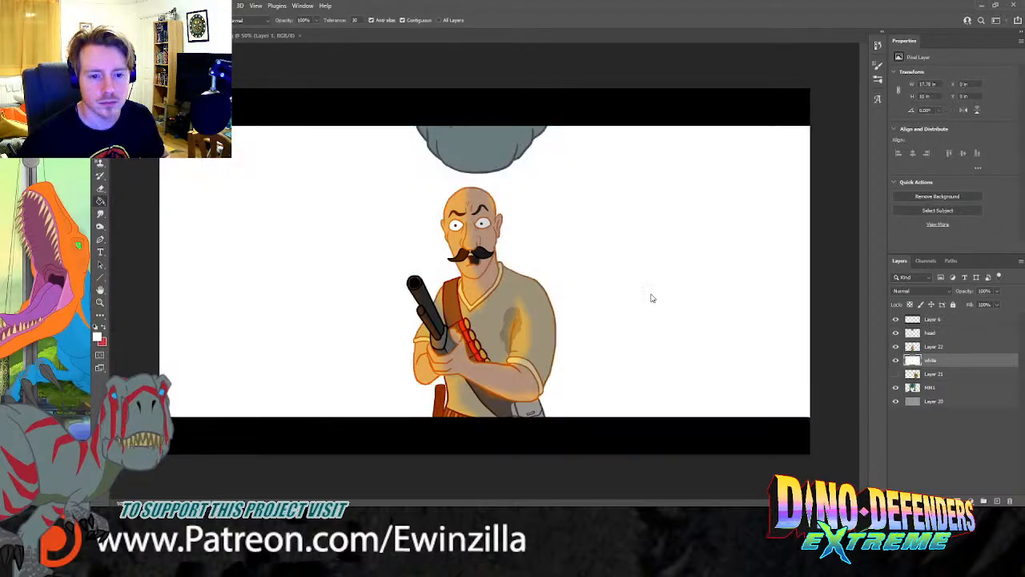
Step: Delete the "head" layer and set the "white" layer as a translucent veil above the moustached gunman's layer
{"action": "left_click", "coordinate": [945, 332]}
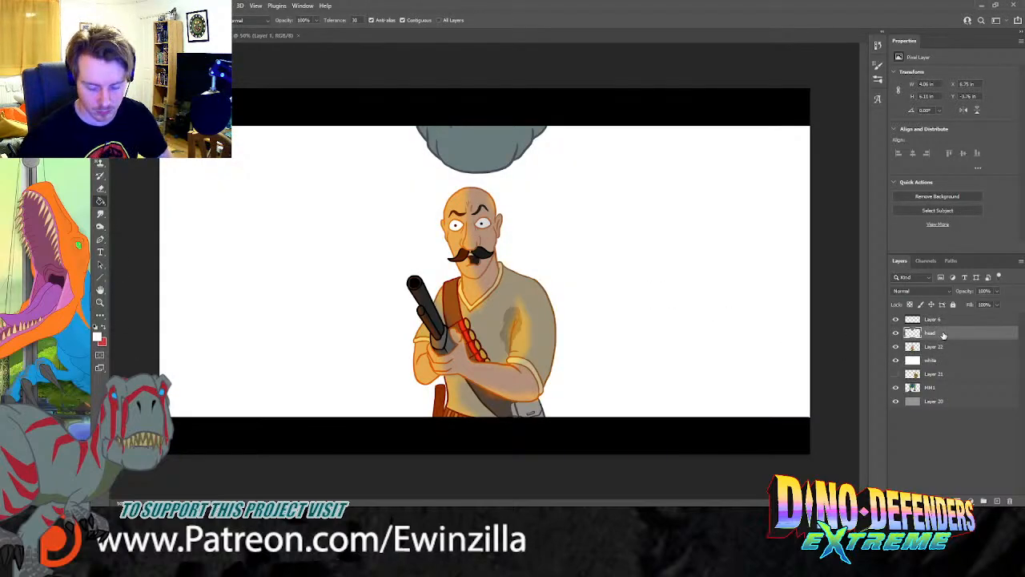
{"action": "key", "text": "Delete"}
{"action": "left_click_drag", "start_coordinate": [998, 295], "coordinate": [950, 349]}
{"action": "key", "text": "ctrl+z"}
Step: Shift the moustached gunman slightly up and to the left, and rotate him slightly counterclockwise
{"action": "left_click", "coordinate": [954, 346]}
{"action": "key", "text": "v"}
{"action": "left_click_drag", "start_coordinate": [493, 321], "coordinate": [487, 293]}
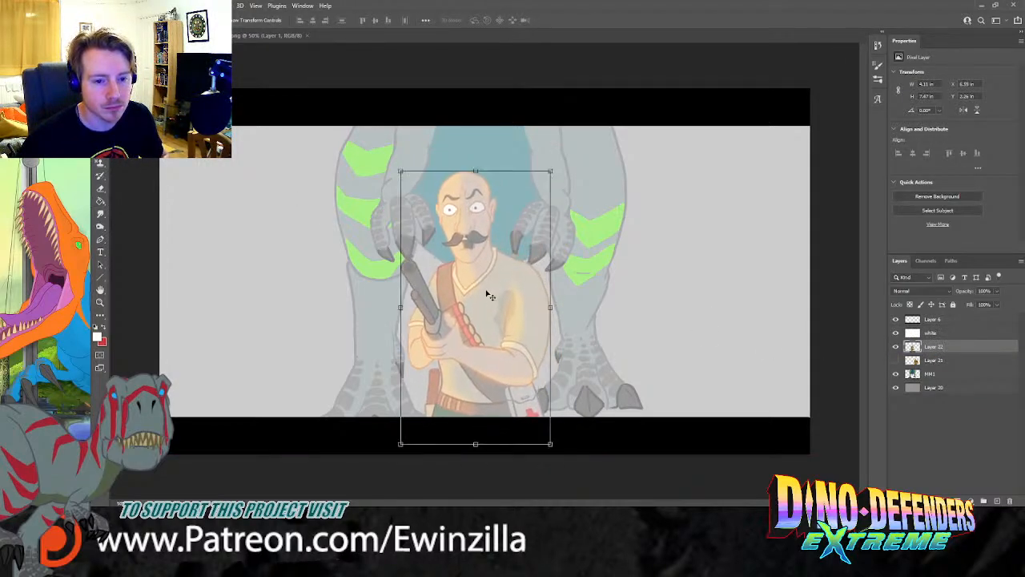
{"action": "mouse_move", "coordinate": [558, 167]}
{"action": "left_mouse_down"}
{"action": "mouse_move", "coordinate": [544, 160]}
{"action": "mouse_move", "coordinate": [553, 165]}
{"action": "left_mouse_up"}
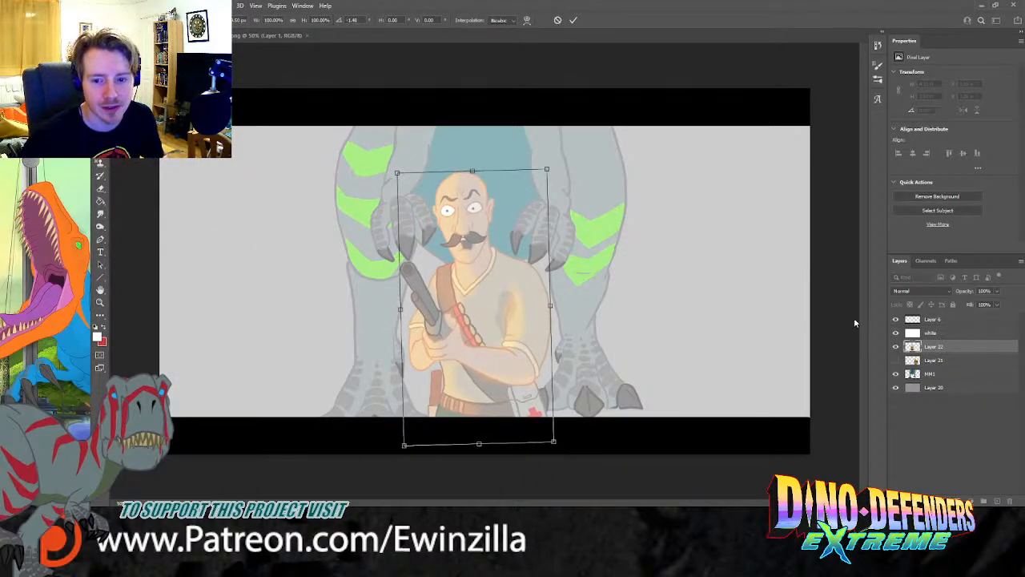
Step: Hide the black letterbox bars on Layer 6 and add a layer named "Hunter_lines" above the moustached gunman's layer
{"action": "left_click", "coordinate": [896, 318]}
{"action": "key", "text": "z"}
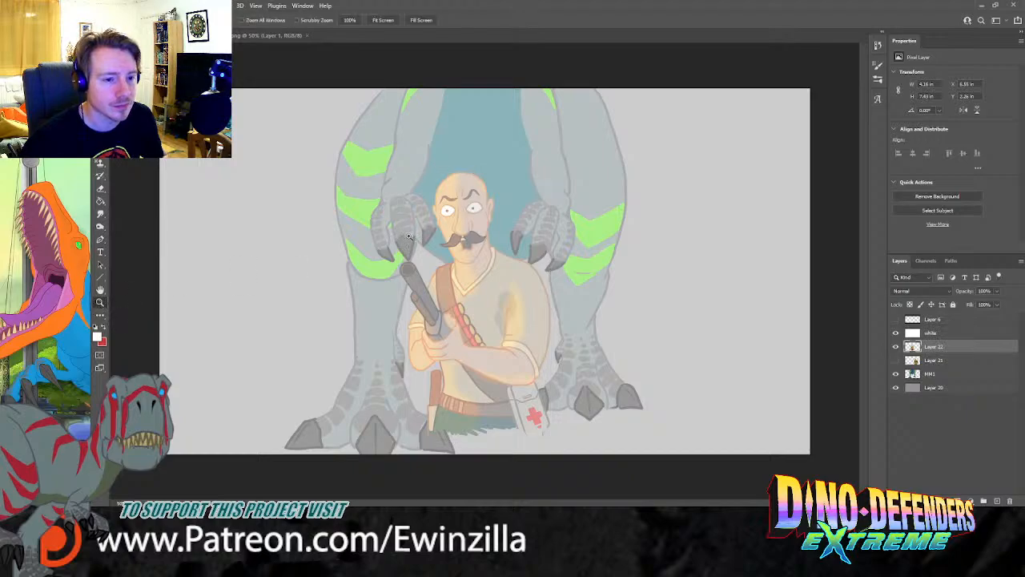
{"action": "left_click", "coordinate": [429, 226]}
{"action": "left_click", "coordinate": [360, 87]}
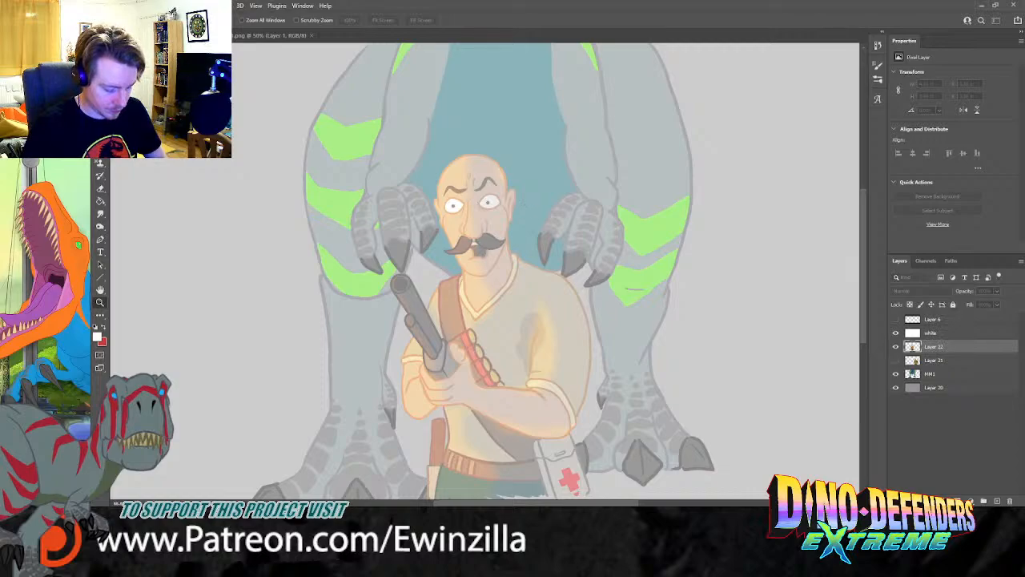
{"action": "key", "text": "Return"}
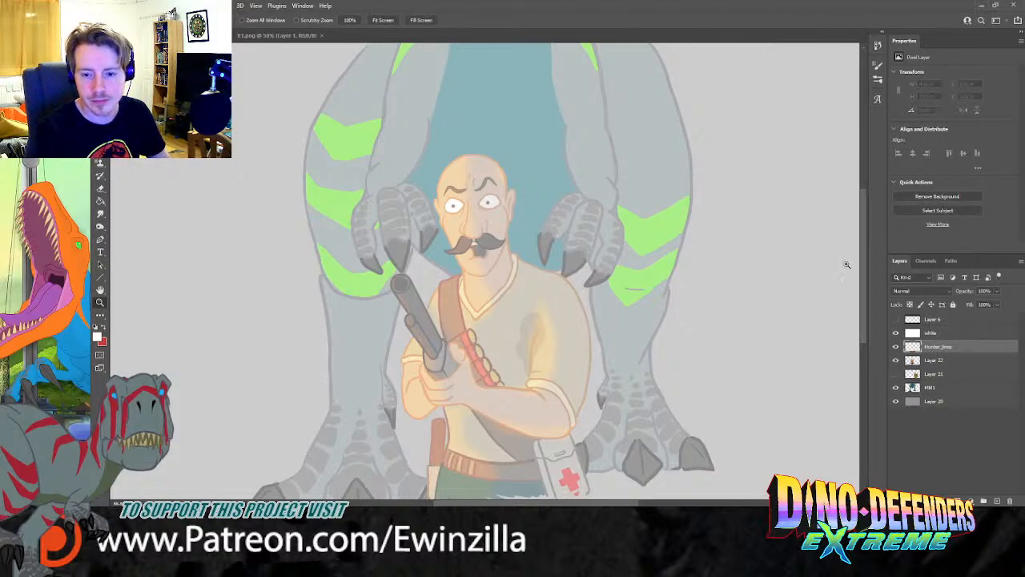
{"action": "left_click", "coordinate": [896, 347]}
{"action": "left_click", "coordinate": [895, 347]}
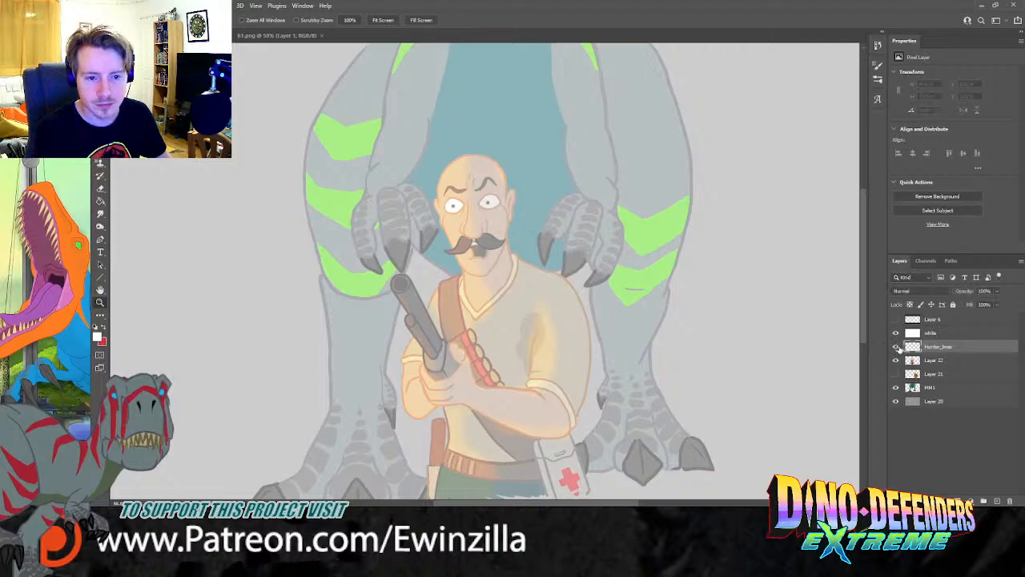
{"action": "scroll", "coordinate": [865, 335], "scroll_direction": "down", "scroll_amount": 3}
{"action": "scroll", "coordinate": [864, 335], "scroll_direction": "up", "scroll_amount": 1}
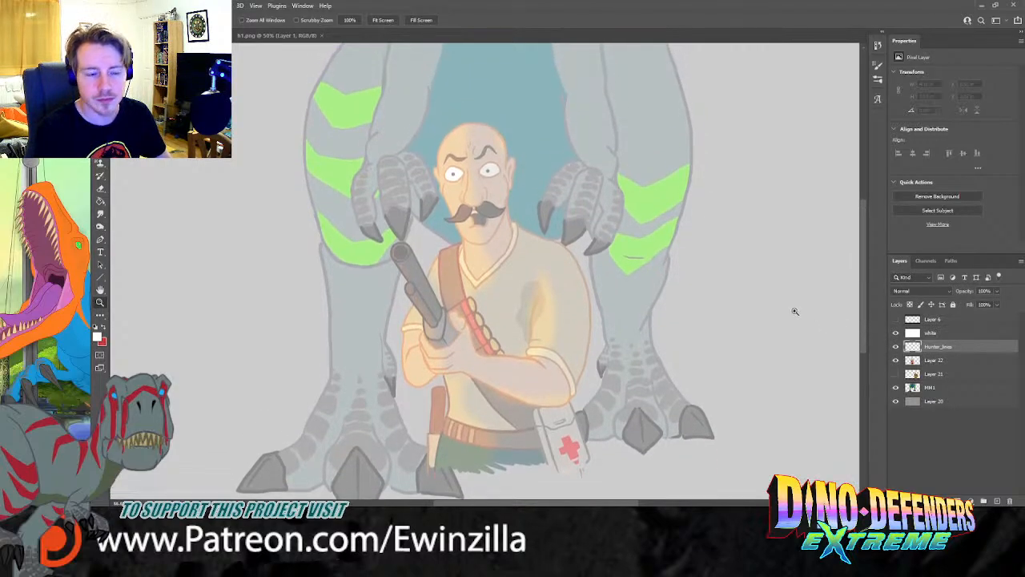
{"action": "key", "text": "i"}
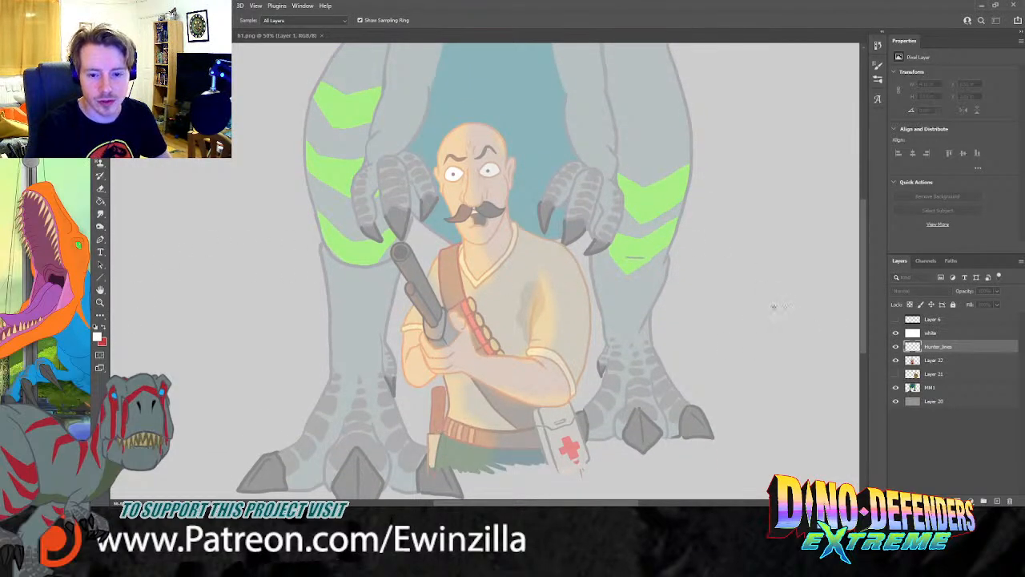
{"action": "key", "text": "z"}
{"action": "key", "text": "b"}
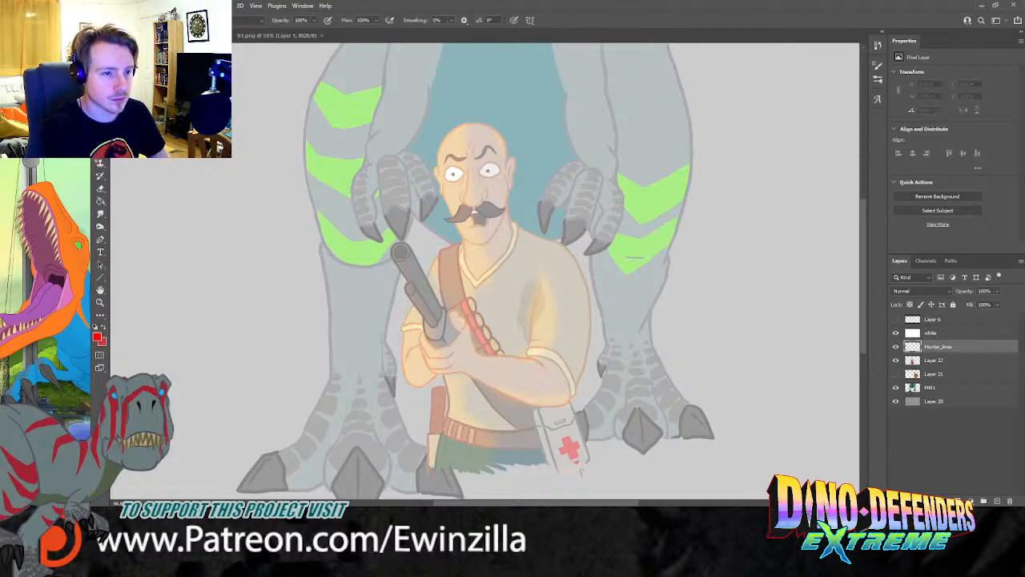
{"action": "left_click_drag", "start_coordinate": [293, 196], "coordinate": [262, 306]}
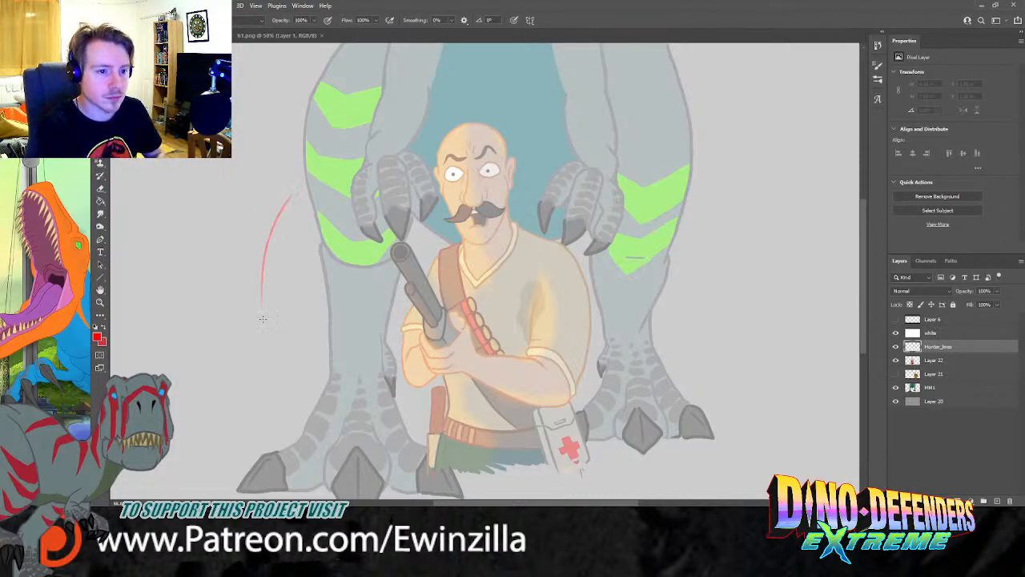
{"action": "key", "text": "ctrl+z"}
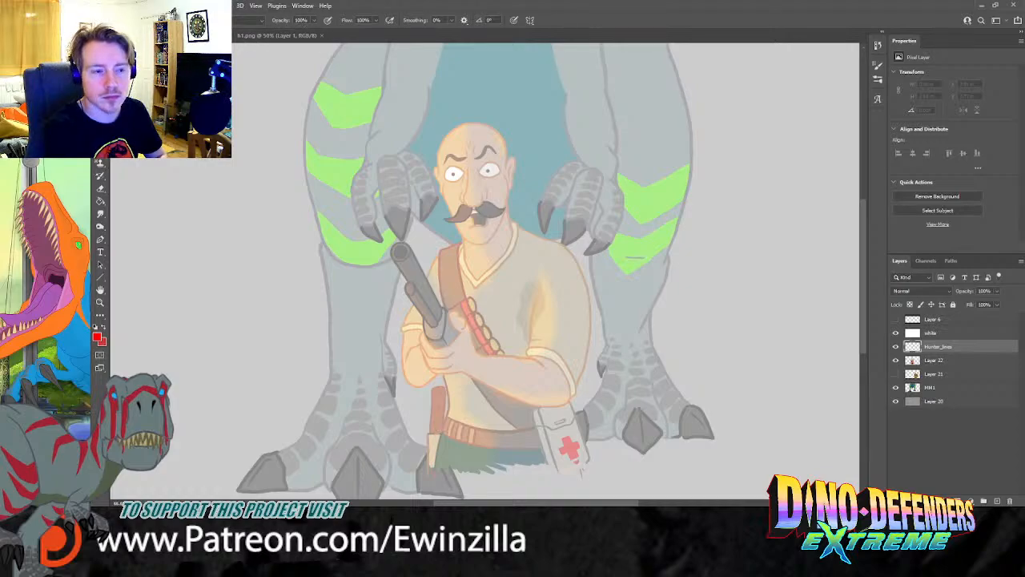
{"action": "left_click_drag", "start_coordinate": [288, 73], "coordinate": [258, 132]}
{"action": "key", "text": "ctrl+z"}
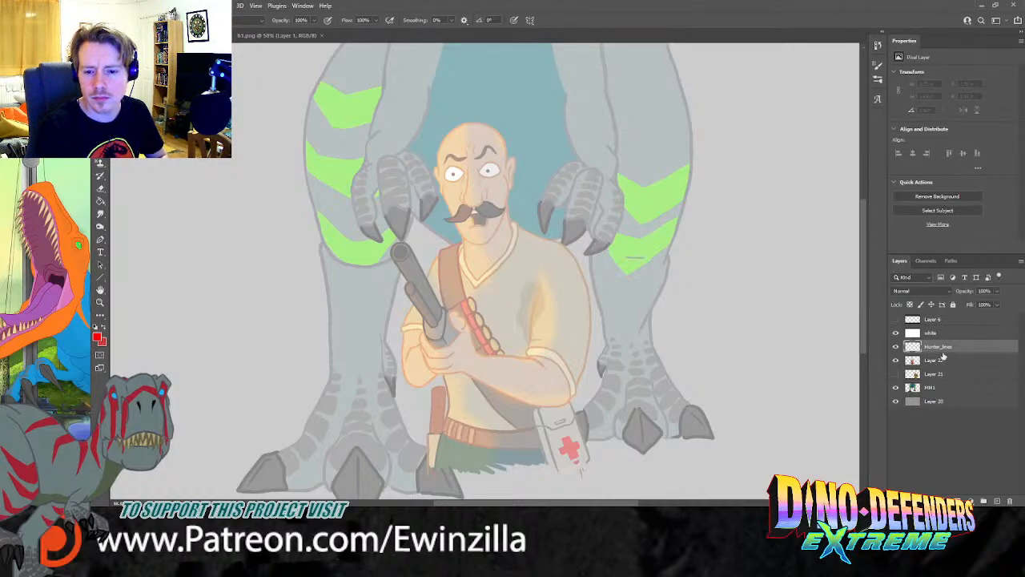
Step: Move the Hunter_lines layer above the "white" layer and try a red brush line along the gunman's nose
{"action": "mouse_move", "coordinate": [937, 334]}
{"action": "left_mouse_down"}
{"action": "mouse_move", "coordinate": [936, 355]}
{"action": "mouse_move", "coordinate": [942, 347]}
{"action": "left_mouse_up"}
{"action": "left_click", "coordinate": [941, 334]}
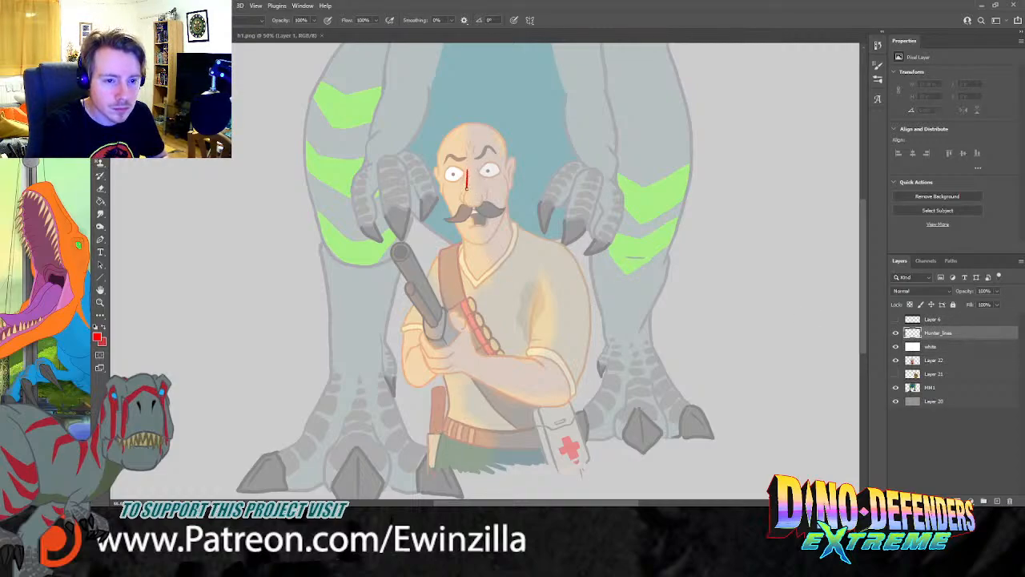
{"action": "mouse_move", "coordinate": [467, 169]}
{"action": "left_mouse_down"}
{"action": "mouse_move", "coordinate": [467, 207]}
{"action": "mouse_move", "coordinate": [479, 190]}
{"action": "mouse_move", "coordinate": [464, 205]}
{"action": "left_mouse_up"}
{"action": "key", "text": "ctrl+z"}
{"action": "key", "text": "ctrl+z"}
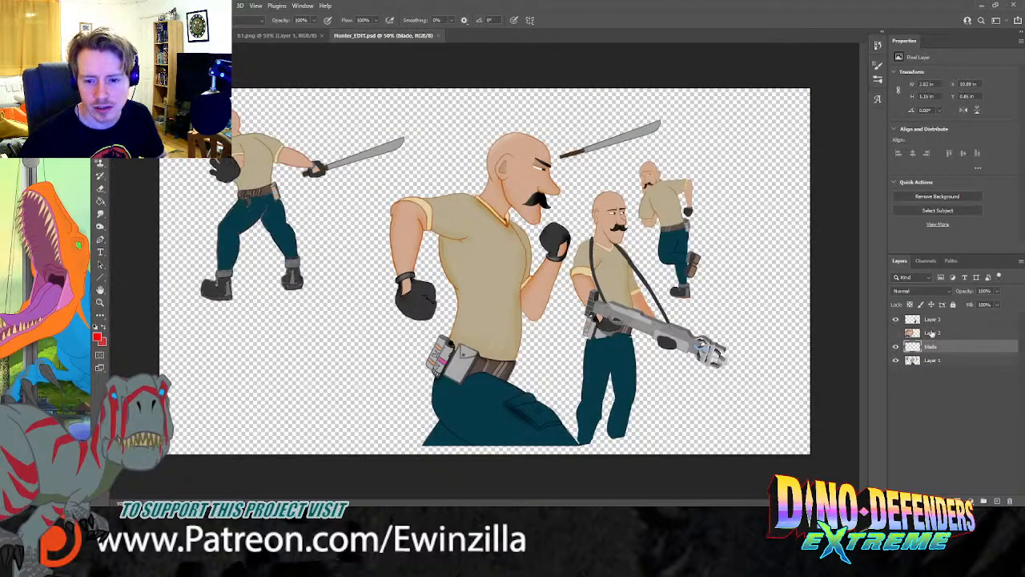
Step: Copy the machete-wielding hunter from Layer 1 of Hunter_EDIT.psd into EDIT.psd and place him left of the gunman as a colour reference
{"action": "left_click", "coordinate": [931, 321]}
{"action": "left_click", "coordinate": [895, 319]}
{"action": "left_click", "coordinate": [894, 320]}
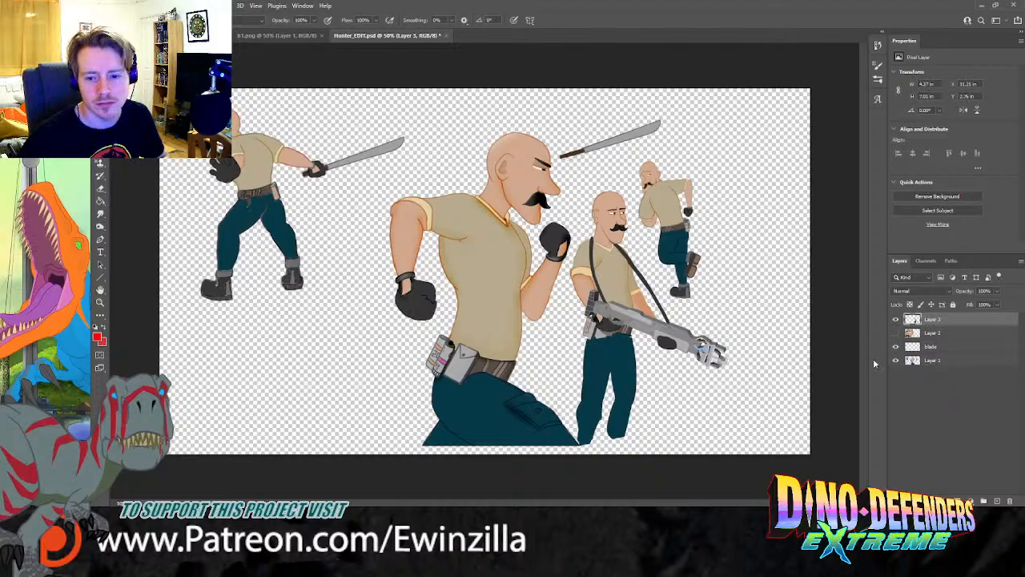
{"action": "left_click", "coordinate": [919, 361]}
{"action": "key", "text": "l"}
{"action": "mouse_move", "coordinate": [286, 104]}
{"action": "left_mouse_down"}
{"action": "mouse_move", "coordinate": [393, 184]}
{"action": "mouse_move", "coordinate": [279, 340]}
{"action": "mouse_move", "coordinate": [152, 264]}
{"action": "mouse_move", "coordinate": [229, 85]}
{"action": "left_mouse_up"}
{"action": "key", "text": "v"}
{"action": "mouse_move", "coordinate": [241, 137]}
{"action": "left_mouse_down"}
{"action": "mouse_move", "coordinate": [263, 39]}
{"action": "mouse_move", "coordinate": [428, 290]}
{"action": "left_mouse_up"}
{"action": "left_click_drag", "start_coordinate": [368, 238], "coordinate": [366, 234]}
{"action": "left_click", "coordinate": [322, 36]}
{"action": "left_click_drag", "start_coordinate": [393, 304], "coordinate": [229, 248]}
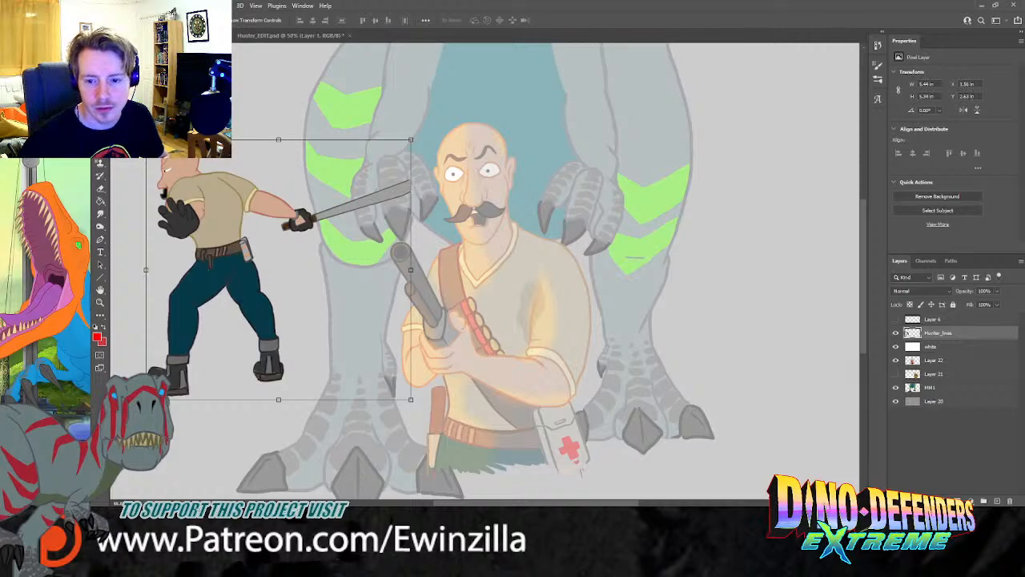
{"action": "left_click_drag", "start_coordinate": [300, 229], "coordinate": [273, 154]}
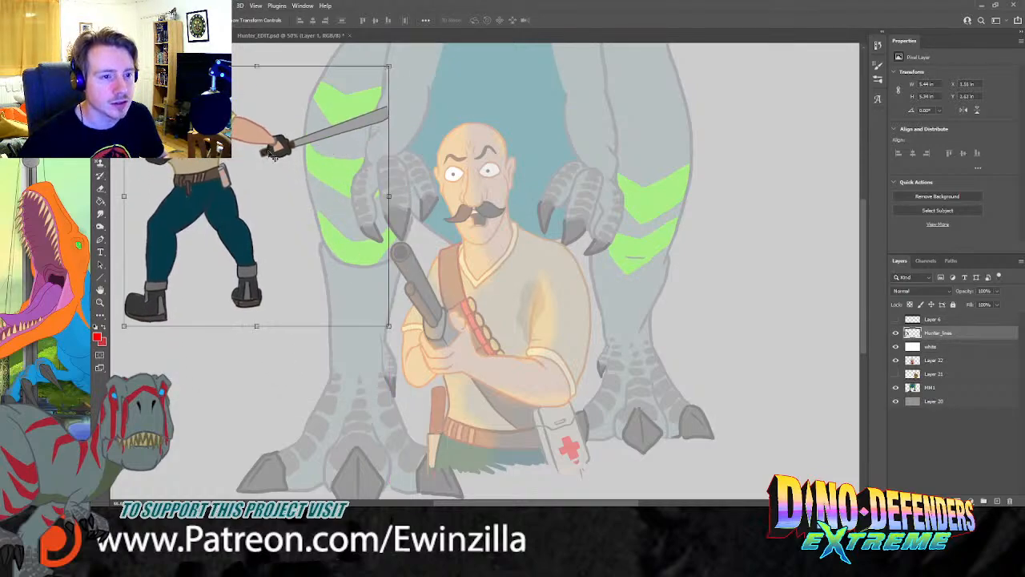
Step: Trace the moustached gunman's nose with the reddish-brown skin outline colour sampled from the artwork
{"action": "key", "text": "l"}
{"action": "key", "text": "i"}
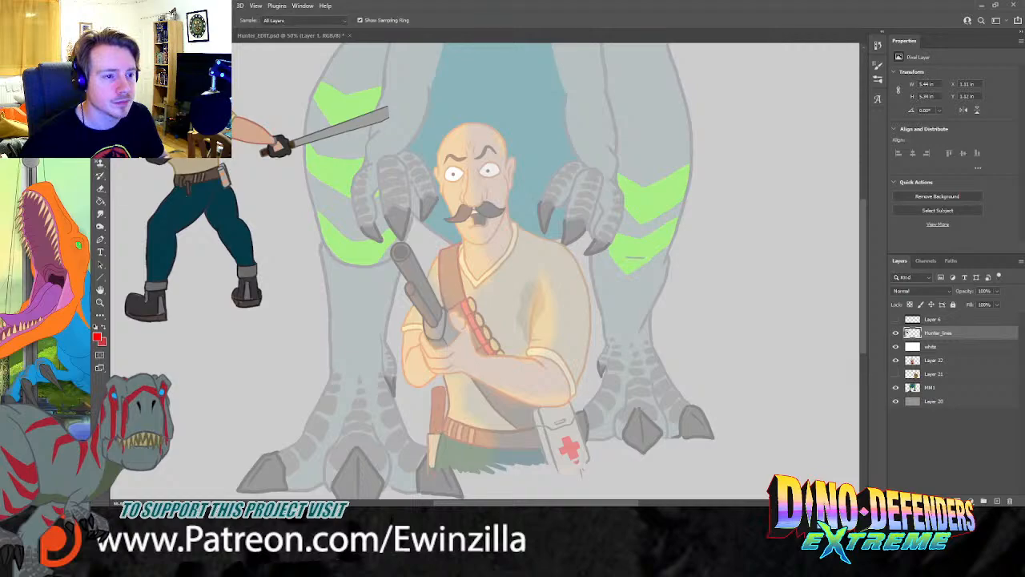
{"action": "left_click", "coordinate": [254, 130]}
{"action": "left_click", "coordinate": [253, 131]}
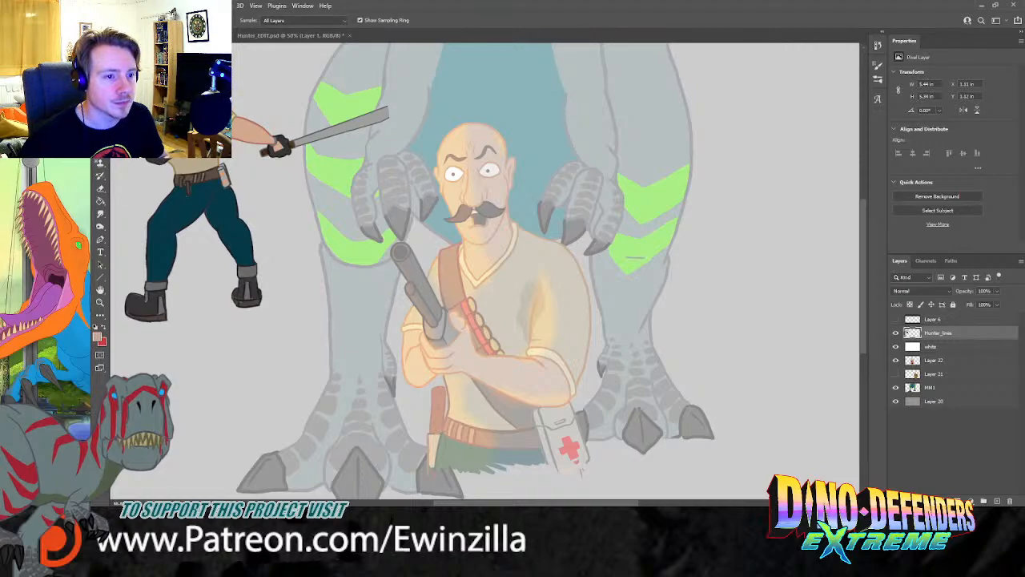
{"action": "left_click", "coordinate": [479, 327]}
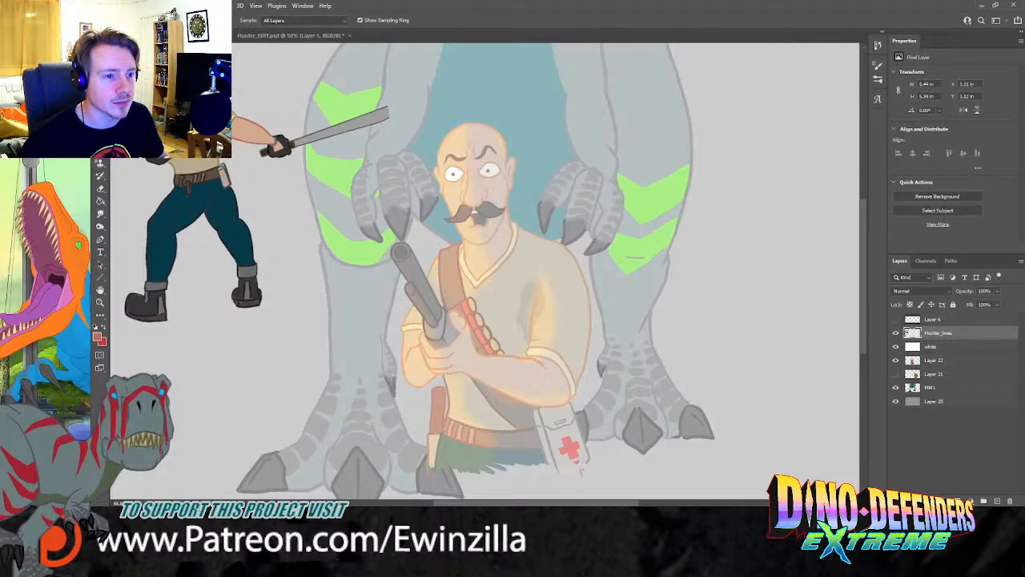
{"action": "key", "text": "b"}
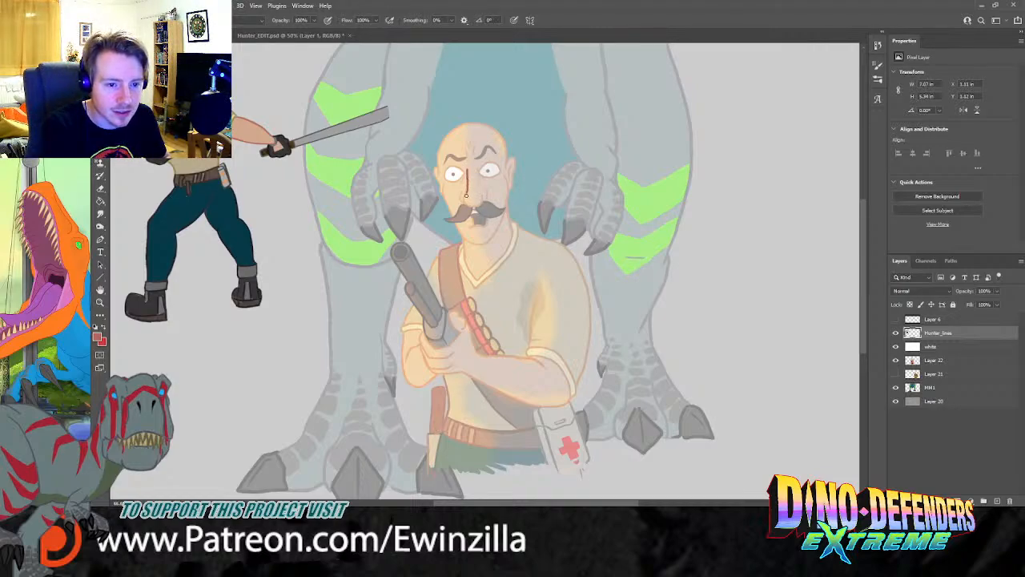
{"action": "mouse_move", "coordinate": [467, 185]}
{"action": "left_mouse_down"}
{"action": "mouse_move", "coordinate": [465, 204]}
{"action": "mouse_move", "coordinate": [484, 201]}
{"action": "left_mouse_up"}
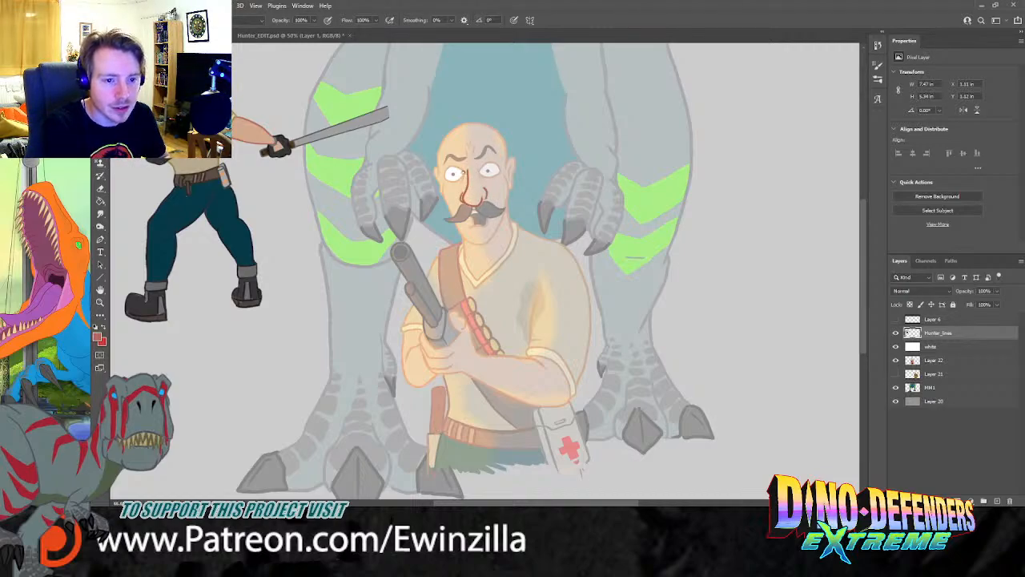
Step: Trace the outline of the gunman's eye on the machete side, undoing and redrawing uneven strokes
{"action": "left_click_drag", "start_coordinate": [446, 174], "coordinate": [460, 182]}
{"action": "key", "text": "ctrl+z"}
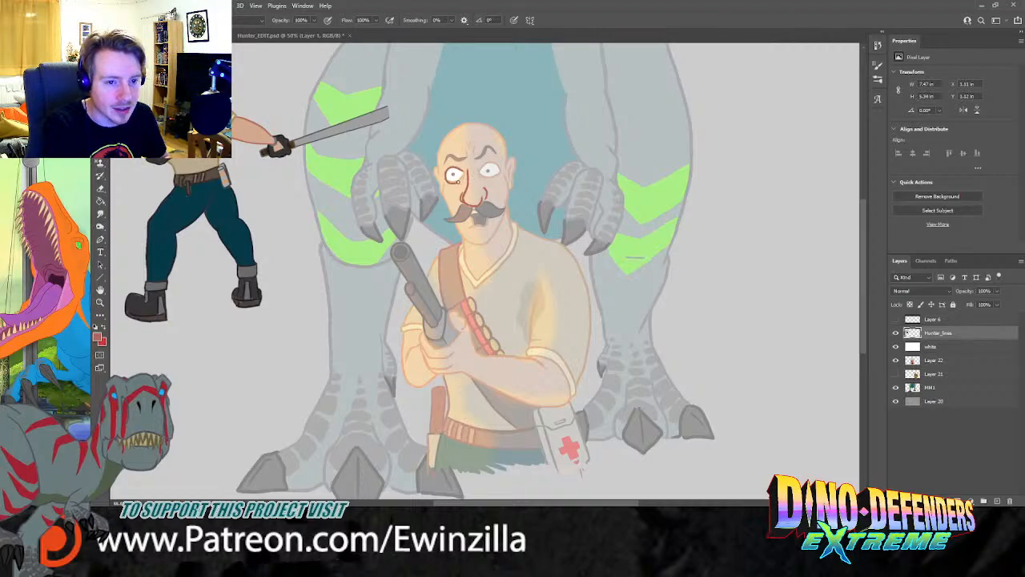
{"action": "key", "text": "ctrl+z"}
{"action": "key", "text": "ctrl+z"}
{"action": "left_click_drag", "start_coordinate": [453, 172], "coordinate": [462, 176]}
{"action": "key", "text": "ctrl+z"}
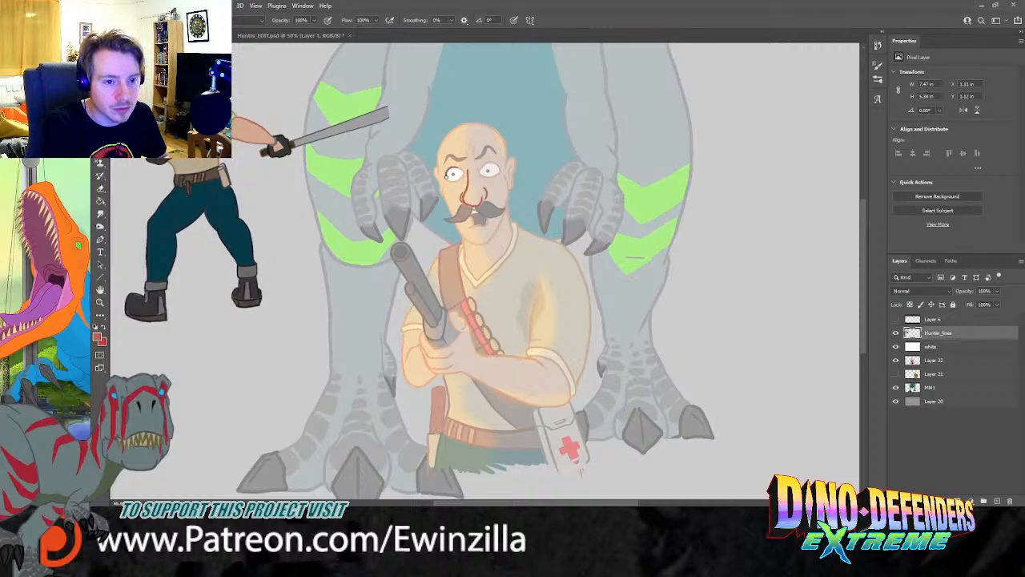
{"action": "left_click_drag", "start_coordinate": [450, 168], "coordinate": [462, 177]}
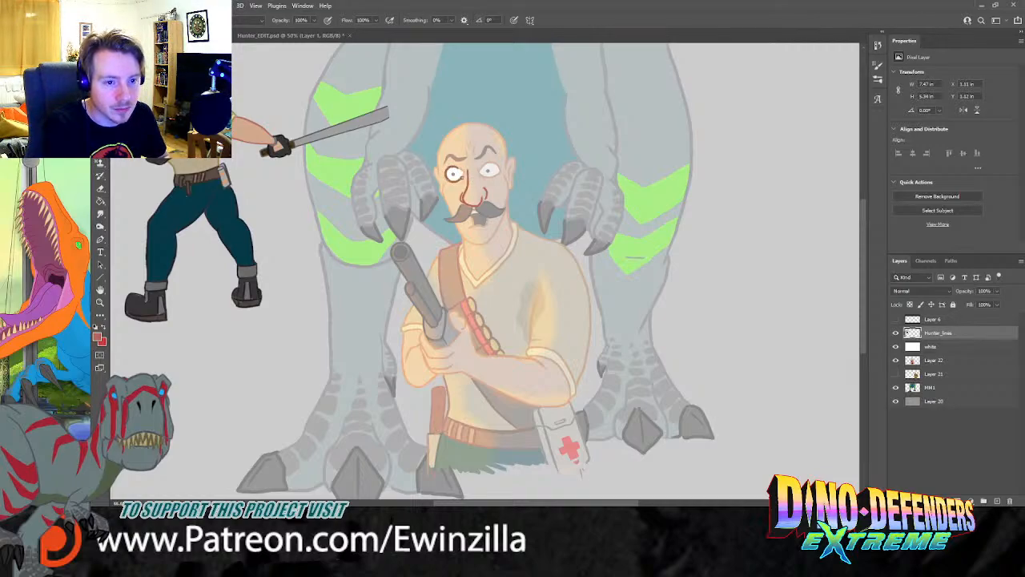
{"action": "key", "text": "ctrl+z"}
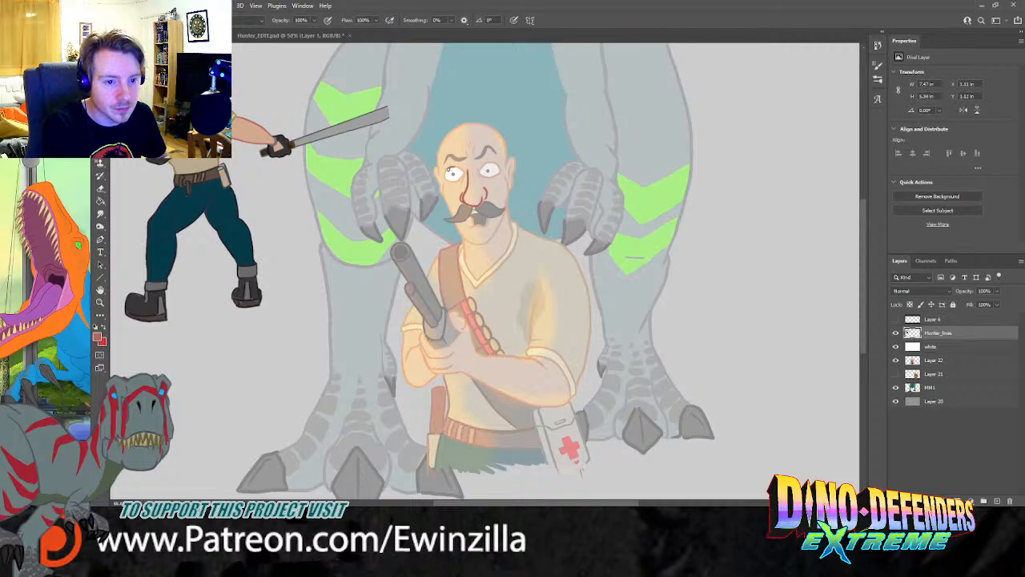
{"action": "key", "text": "ctrl+z"}
{"action": "key", "text": "ctrl+z"}
{"action": "key", "text": "ctrl+z"}
Step: Trace the outline of the gunman's other eye, undoing the stray strokes
{"action": "mouse_move", "coordinate": [490, 163]}
{"action": "left_mouse_down"}
{"action": "mouse_move", "coordinate": [488, 177]}
{"action": "mouse_move", "coordinate": [491, 162]}
{"action": "left_mouse_up"}
{"action": "key", "text": "ctrl+z"}
{"action": "key", "text": "ctrl+z"}
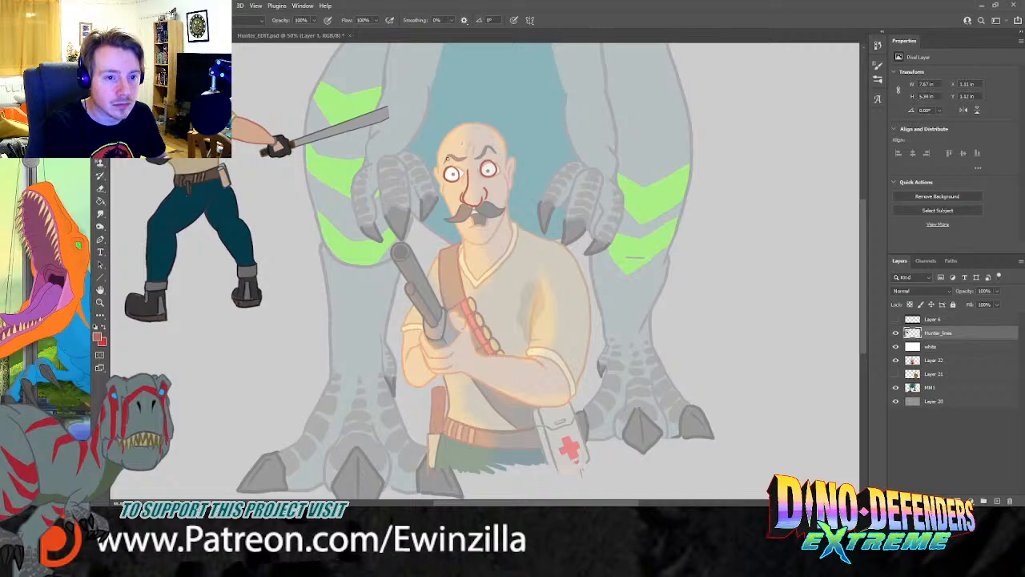
Step: Trace the gunman's brow creases, cheeks and jawline, and undo the misdrawn curve over the bald head
{"action": "mouse_move", "coordinate": [447, 162]}
{"action": "left_mouse_down"}
{"action": "mouse_move", "coordinate": [498, 157]}
{"action": "mouse_move", "coordinate": [509, 187]}
{"action": "mouse_move", "coordinate": [497, 227]}
{"action": "mouse_move", "coordinate": [476, 244]}
{"action": "mouse_move", "coordinate": [454, 223]}
{"action": "mouse_move", "coordinate": [437, 169]}
{"action": "mouse_move", "coordinate": [449, 139]}
{"action": "left_mouse_up"}
{"action": "key", "text": "ctrl+z"}
{"action": "mouse_move", "coordinate": [441, 180]}
{"action": "left_mouse_down"}
{"action": "mouse_move", "coordinate": [442, 142]}
{"action": "mouse_move", "coordinate": [461, 125]}
{"action": "mouse_move", "coordinate": [497, 135]}
{"action": "left_mouse_up"}
{"action": "key", "text": "ctrl+z"}
{"action": "mouse_move", "coordinate": [439, 156]}
{"action": "left_mouse_down"}
{"action": "mouse_move", "coordinate": [453, 128]}
{"action": "mouse_move", "coordinate": [481, 122]}
{"action": "mouse_move", "coordinate": [499, 137]}
{"action": "mouse_move", "coordinate": [506, 168]}
{"action": "left_mouse_up"}
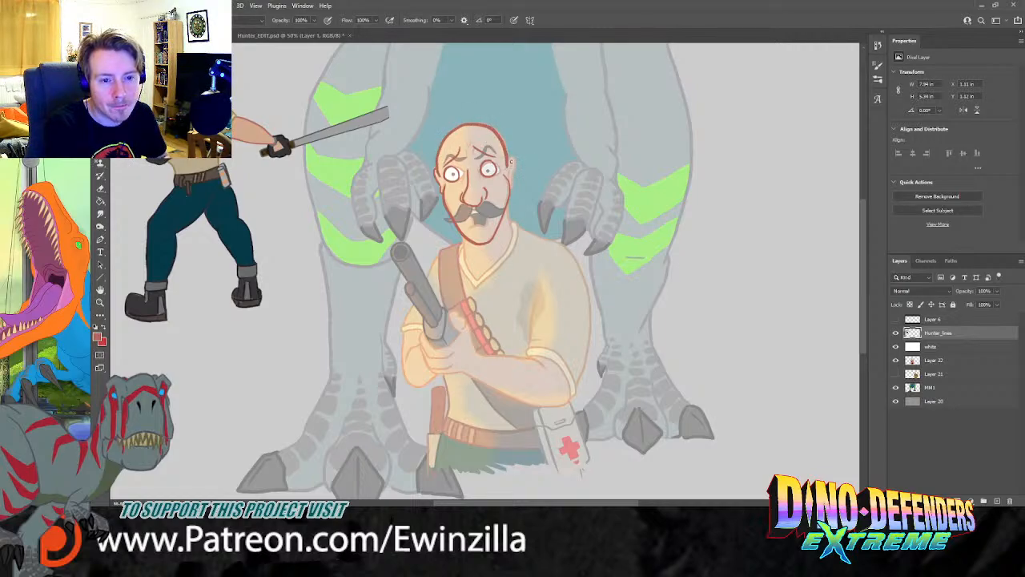
{"action": "key", "text": "ctrl+z"}
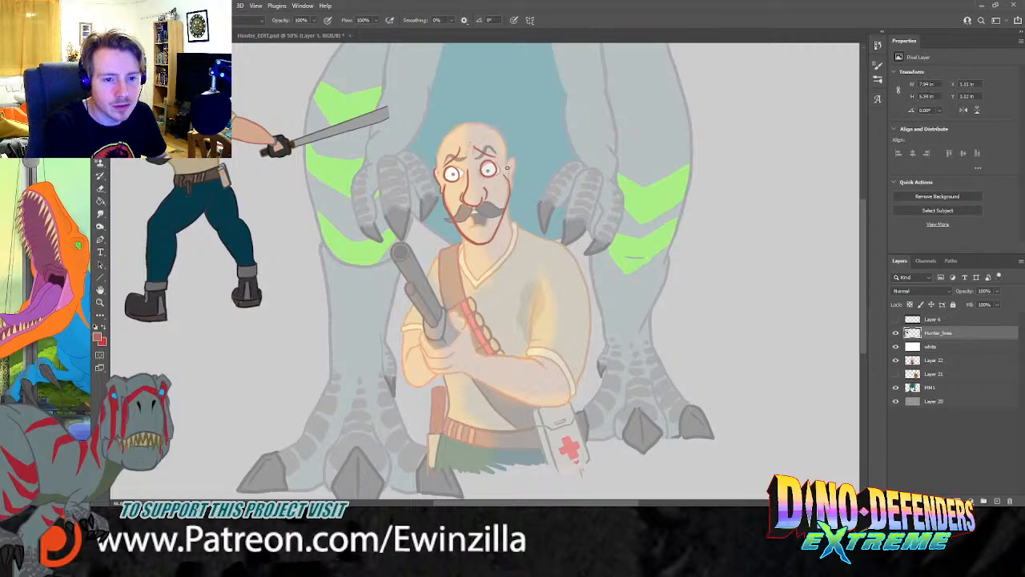
Step: Redraw the top contour of the gunman's bald head and trace the outer ear
{"action": "mouse_move", "coordinate": [505, 159]}
{"action": "left_mouse_down"}
{"action": "mouse_move", "coordinate": [459, 127]}
{"action": "mouse_move", "coordinate": [443, 152]}
{"action": "mouse_move", "coordinate": [443, 183]}
{"action": "mouse_move", "coordinate": [447, 139]}
{"action": "left_mouse_up"}
{"action": "key", "text": "ctrl+z"}
{"action": "key", "text": "ctrl+z"}
{"action": "mouse_move", "coordinate": [440, 178]}
{"action": "left_mouse_down"}
{"action": "mouse_move", "coordinate": [440, 144]}
{"action": "mouse_move", "coordinate": [475, 122]}
{"action": "mouse_move", "coordinate": [502, 149]}
{"action": "mouse_move", "coordinate": [505, 169]}
{"action": "left_mouse_up"}
{"action": "key", "text": "ctrl+z"}
{"action": "mouse_move", "coordinate": [489, 124]}
{"action": "left_mouse_down"}
{"action": "mouse_move", "coordinate": [504, 154]}
{"action": "mouse_move", "coordinate": [498, 121]}
{"action": "mouse_move", "coordinate": [506, 176]}
{"action": "left_mouse_up"}
{"action": "key", "text": "ctrl+z"}
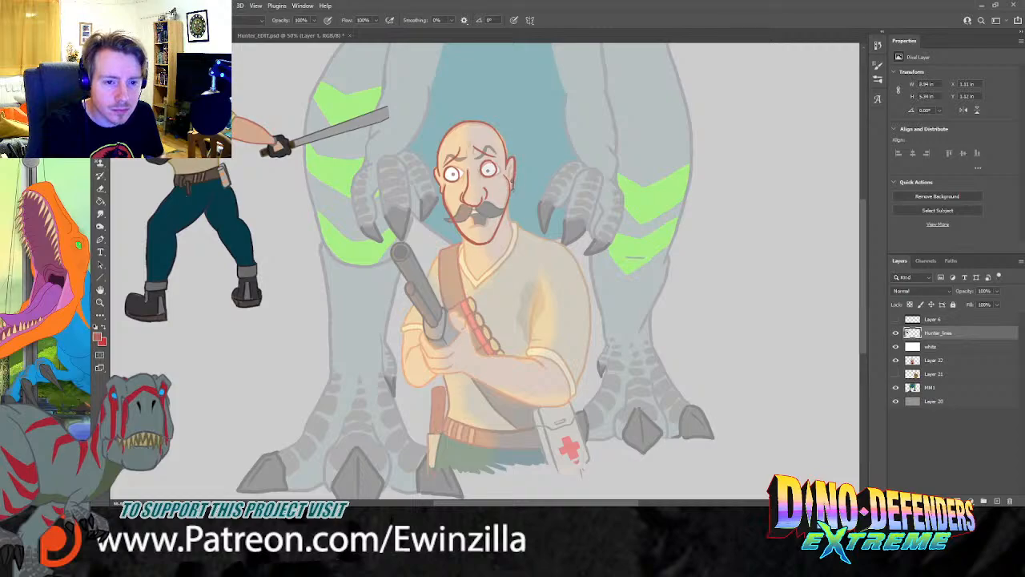
Step: Trace the side of the gunman's neck from the jaw to the collar, undoing the stray strokes
{"action": "mouse_move", "coordinate": [509, 159]}
{"action": "left_mouse_down"}
{"action": "mouse_move", "coordinate": [515, 235]}
{"action": "mouse_move", "coordinate": [464, 257]}
{"action": "left_mouse_up"}
{"action": "key", "text": "ctrl+z"}
{"action": "key", "text": "ctrl+z"}
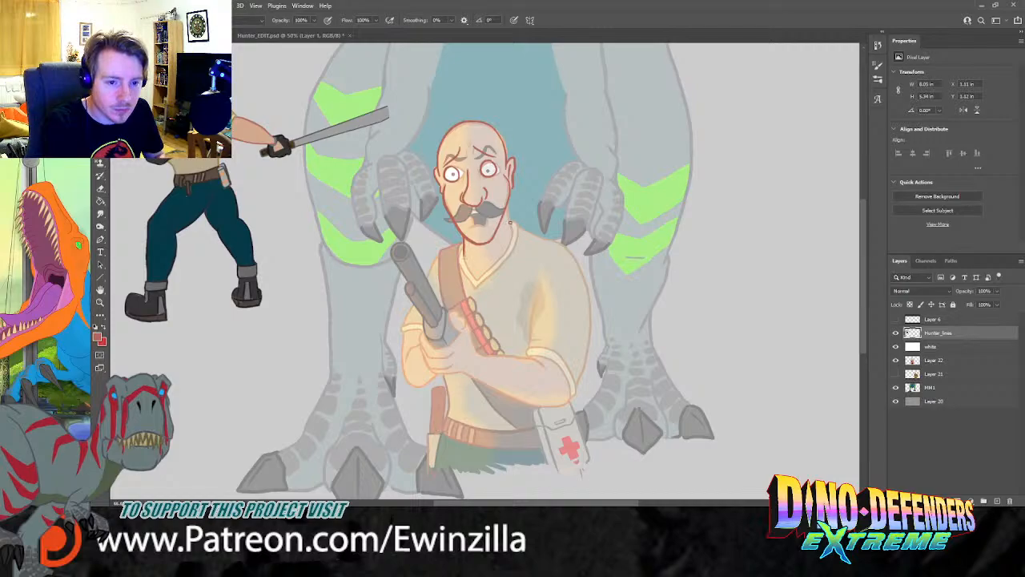
{"action": "left_click_drag", "start_coordinate": [507, 209], "coordinate": [515, 230]}
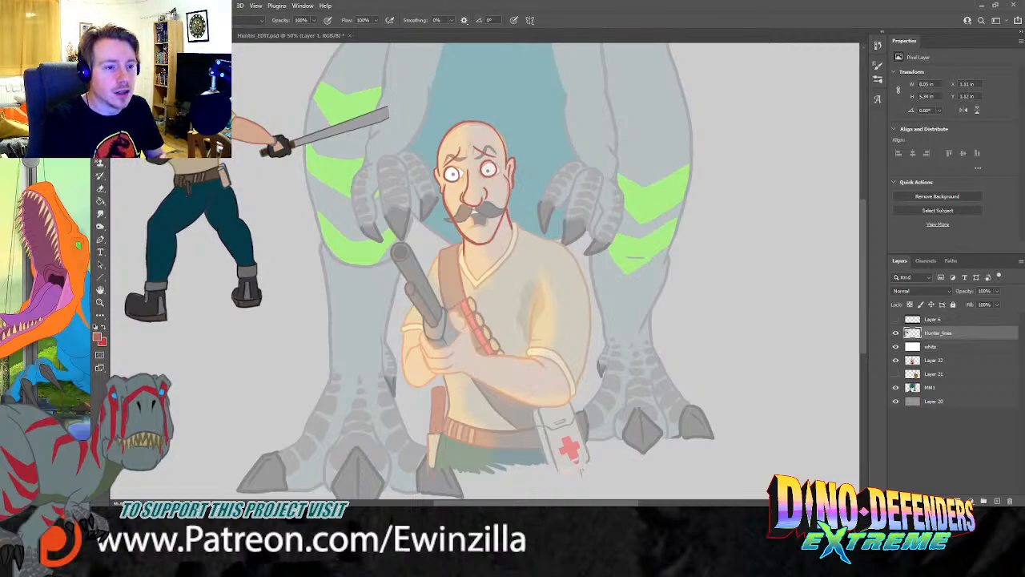
Step: Sample the dark olive outline colour of the machete hunter's shirt as the brush colour for the shirt lines
{"action": "key", "text": "i"}
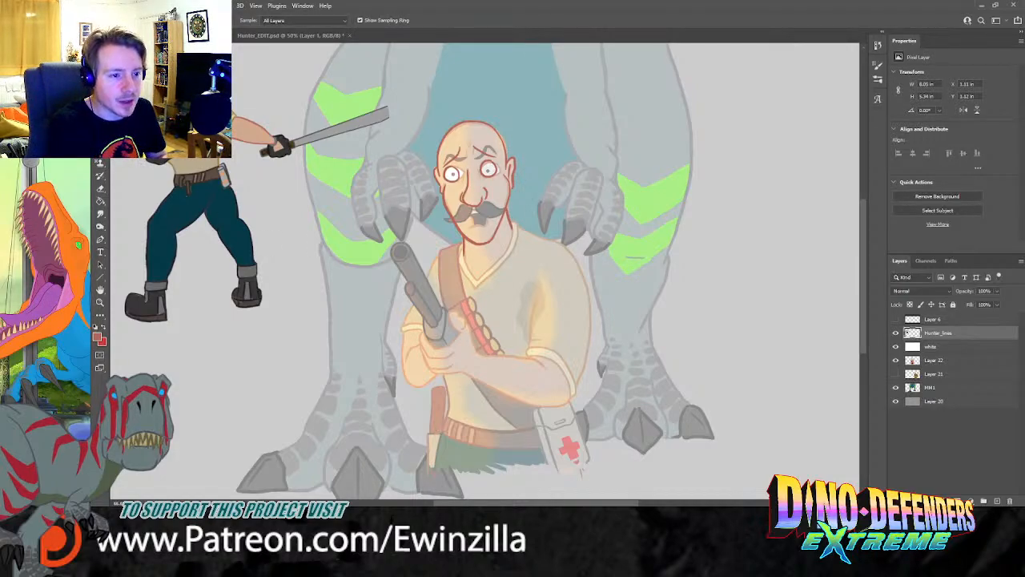
{"action": "left_click", "coordinate": [239, 131]}
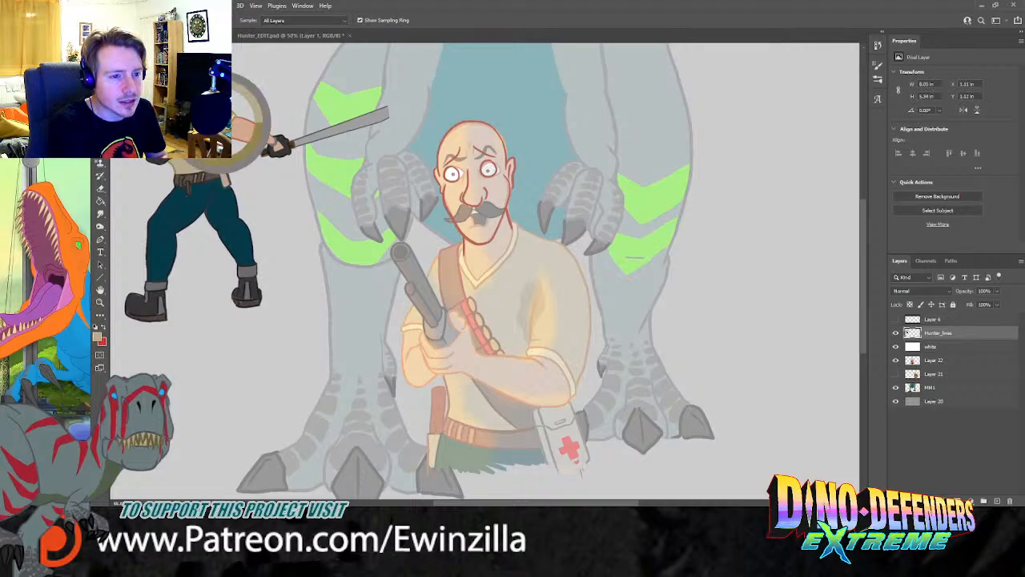
{"action": "left_click", "coordinate": [238, 135]}
{"action": "left_click", "coordinate": [196, 164]}
{"action": "left_click", "coordinate": [196, 166]}
{"action": "left_click", "coordinate": [196, 166]}
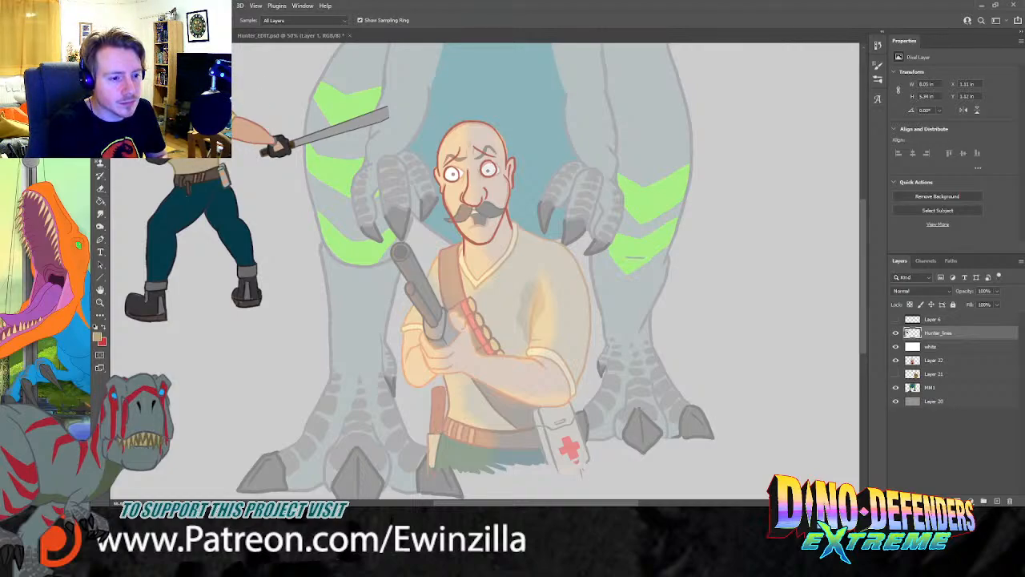
{"action": "left_click_drag", "start_coordinate": [240, 120], "coordinate": [244, 117]}
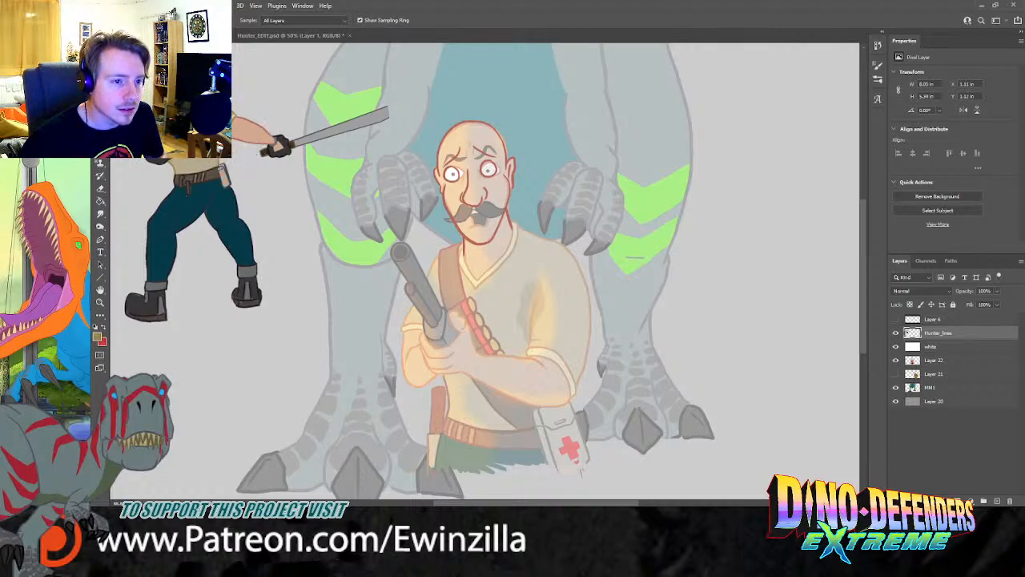
{"action": "key", "text": "b"}
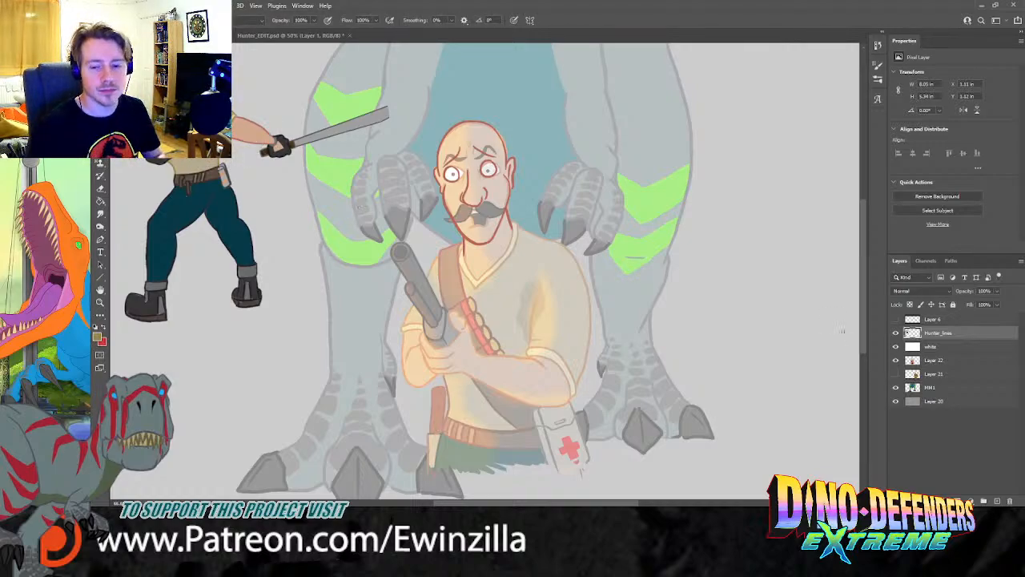
{"action": "left_click", "coordinate": [897, 361]}
{"action": "left_click", "coordinate": [896, 361]}
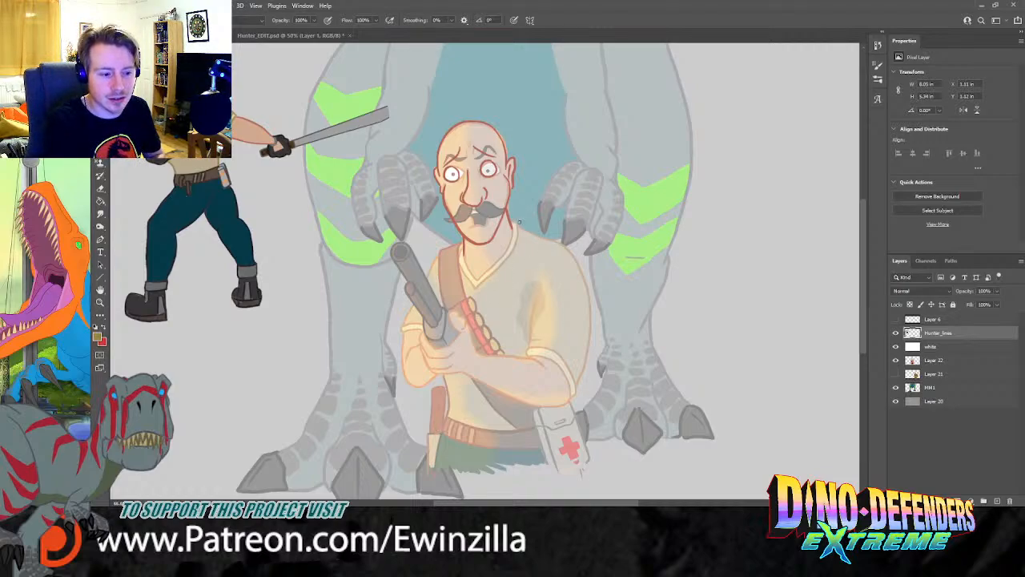
Step: Trace the outer and inner edges of the gunman's V-neck collar, redrawing the first stroke
{"action": "left_click_drag", "start_coordinate": [512, 222], "coordinate": [504, 261]}
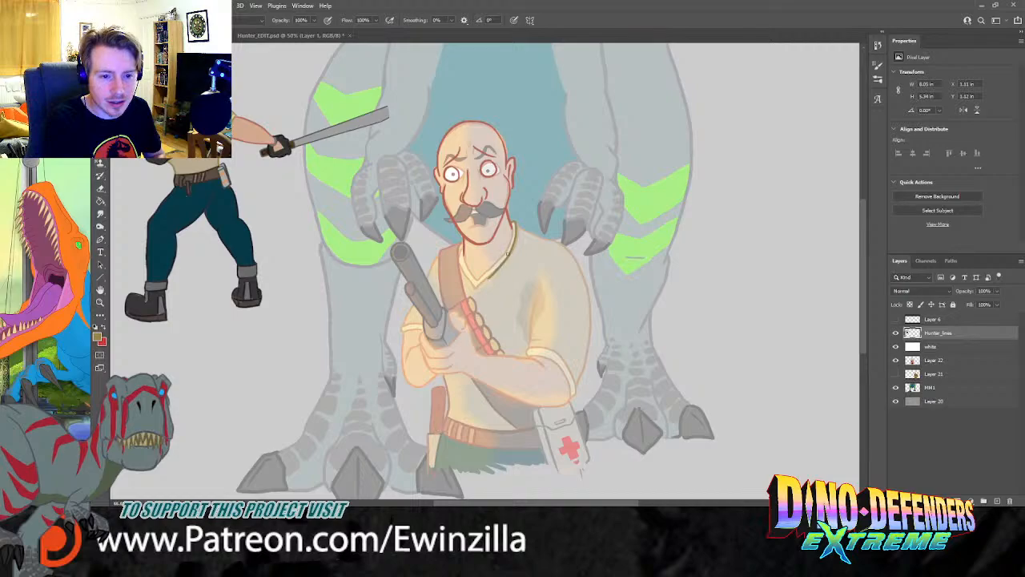
{"action": "key", "text": "ctrl+z"}
{"action": "mouse_move", "coordinate": [519, 226]}
{"action": "left_mouse_down"}
{"action": "mouse_move", "coordinate": [482, 285]}
{"action": "mouse_move", "coordinate": [461, 263]}
{"action": "mouse_move", "coordinate": [464, 240]}
{"action": "left_mouse_up"}
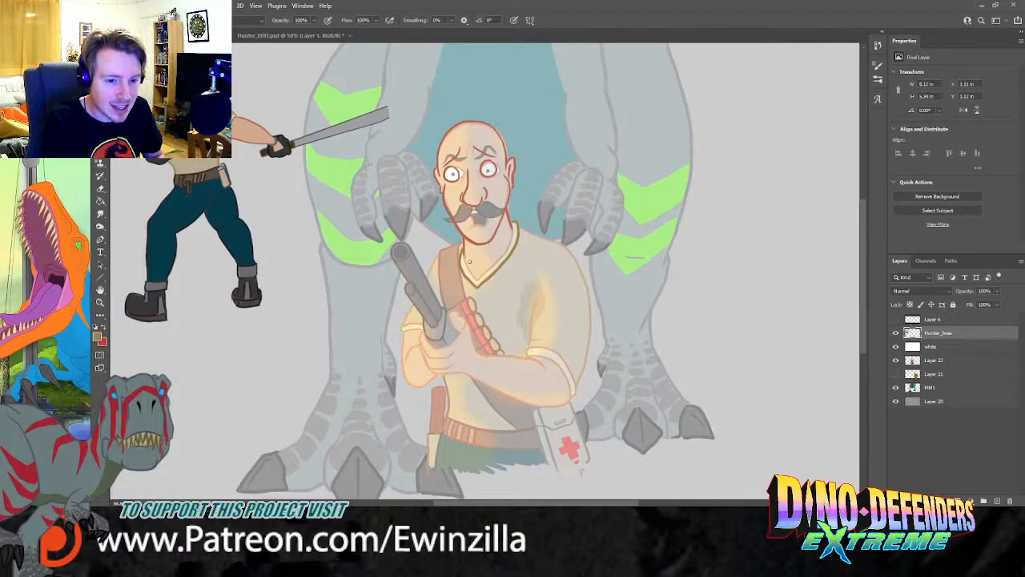
{"action": "mouse_move", "coordinate": [463, 251]}
{"action": "left_mouse_down"}
{"action": "mouse_move", "coordinate": [476, 280]}
{"action": "mouse_move", "coordinate": [485, 277]}
{"action": "mouse_move", "coordinate": [513, 231]}
{"action": "left_mouse_up"}
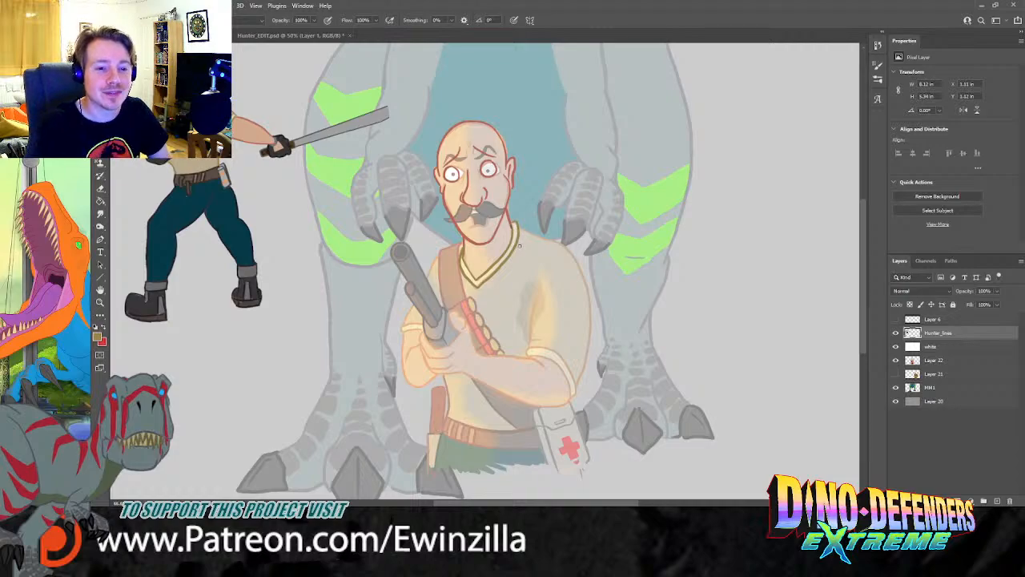
{"action": "left_click", "coordinate": [101, 213]}
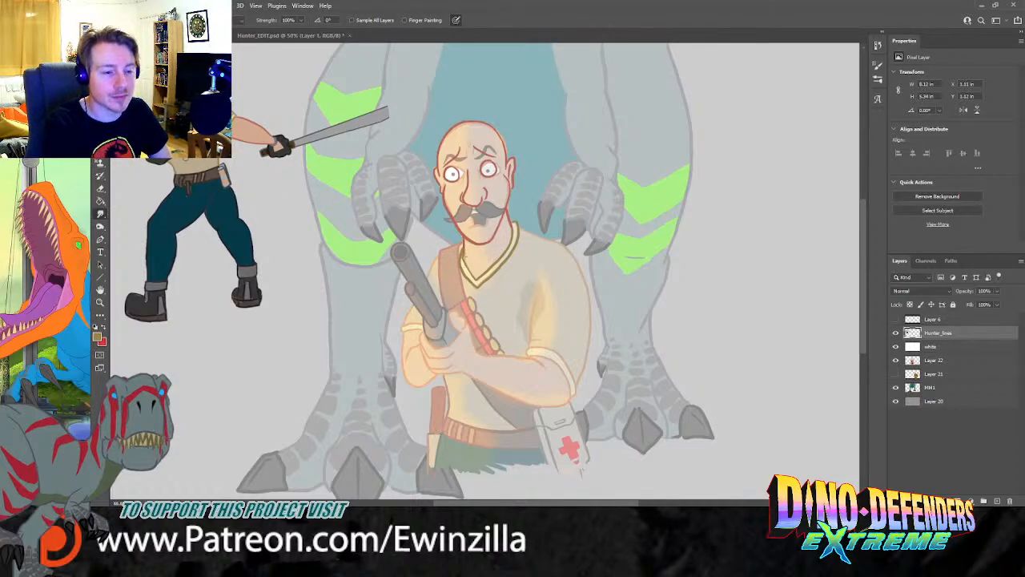
{"action": "key", "text": "b"}
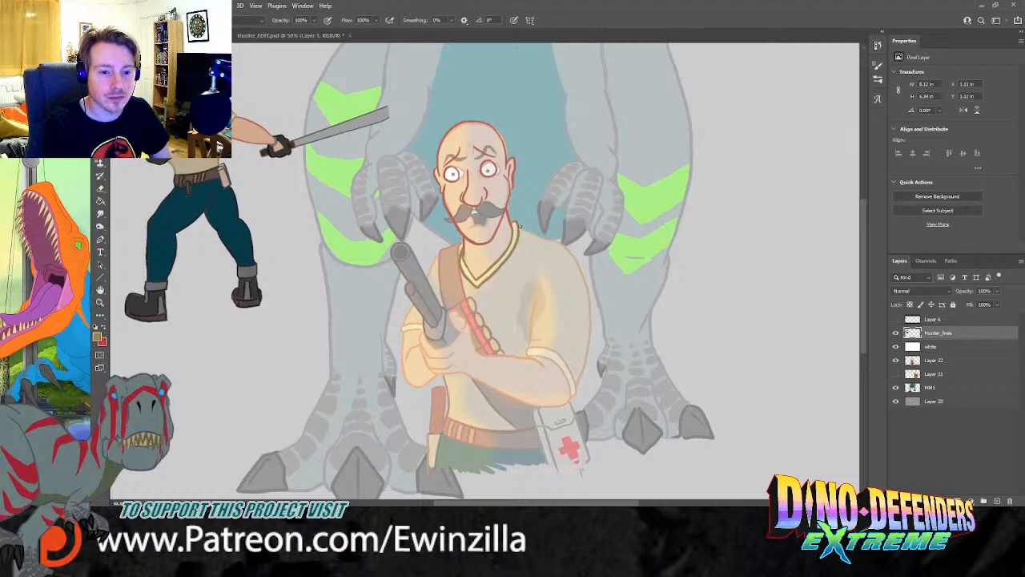
{"action": "mouse_move", "coordinate": [524, 226]}
{"action": "left_mouse_down"}
{"action": "mouse_move", "coordinate": [558, 224]}
{"action": "mouse_move", "coordinate": [587, 243]}
{"action": "mouse_move", "coordinate": [599, 295]}
{"action": "left_mouse_up"}
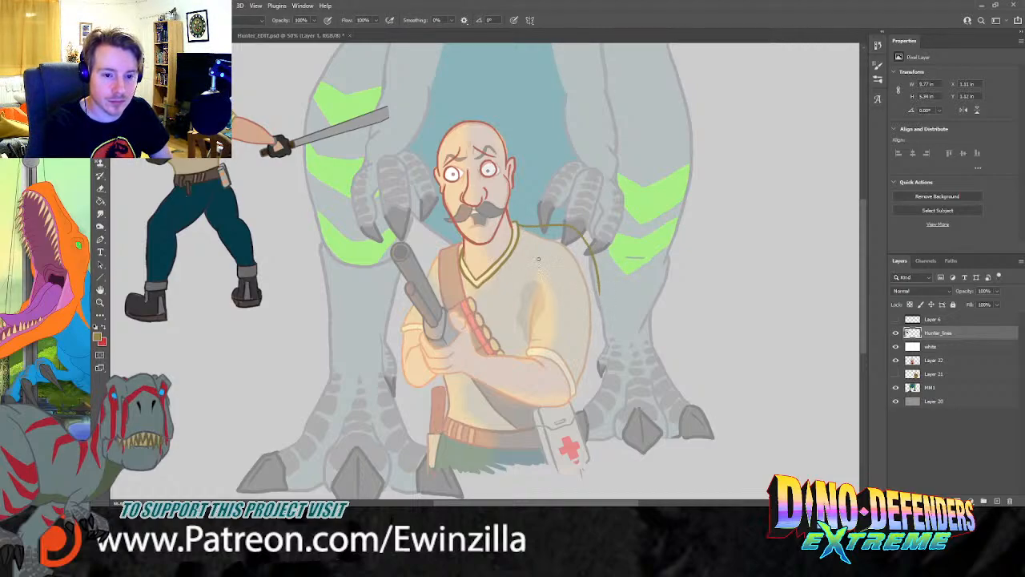
{"action": "key", "text": "ctrl+z"}
{"action": "mouse_move", "coordinate": [519, 226]}
{"action": "left_mouse_down"}
{"action": "mouse_move", "coordinate": [566, 224]}
{"action": "mouse_move", "coordinate": [587, 245]}
{"action": "mouse_move", "coordinate": [604, 301]}
{"action": "left_mouse_up"}
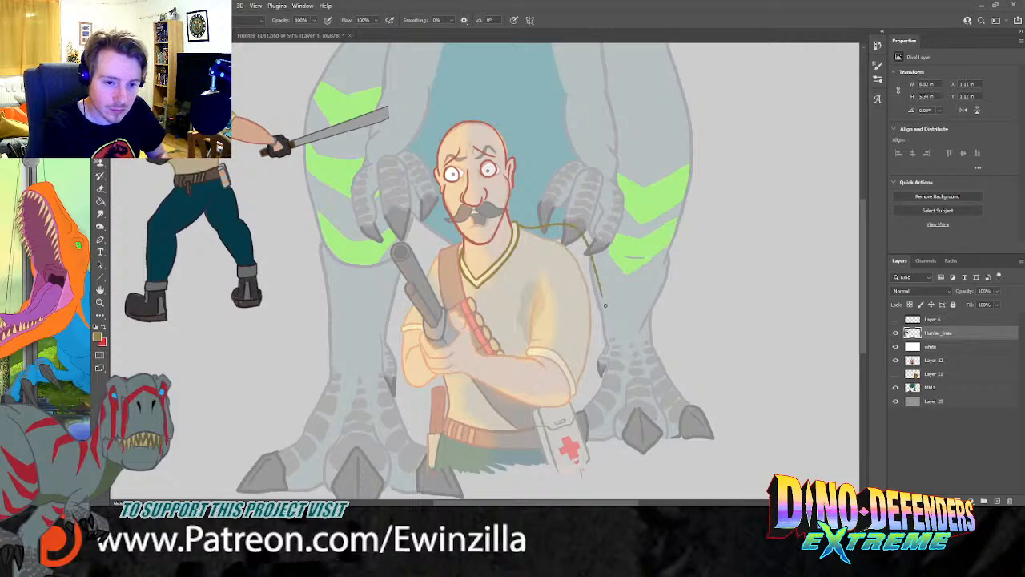
{"action": "key", "text": "ctrl+z"}
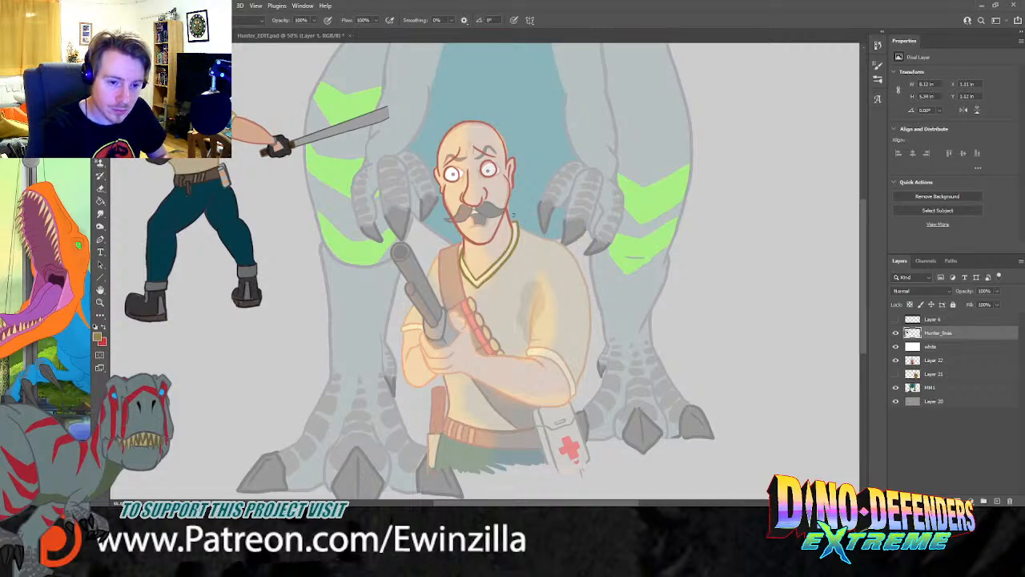
Step: Draw the gunman's two shoulder contours and the lower sleeve lines on both sides of the shirt, redrawing uneven strokes
{"action": "mouse_move", "coordinate": [462, 245]}
{"action": "left_mouse_down"}
{"action": "mouse_move", "coordinate": [421, 244]}
{"action": "mouse_move", "coordinate": [382, 282]}
{"action": "mouse_move", "coordinate": [377, 327]}
{"action": "left_mouse_up"}
{"action": "mouse_move", "coordinate": [447, 268]}
{"action": "left_mouse_down"}
{"action": "mouse_move", "coordinate": [418, 318]}
{"action": "mouse_move", "coordinate": [378, 330]}
{"action": "mouse_move", "coordinate": [389, 316]}
{"action": "left_mouse_up"}
{"action": "key", "text": "ctrl+z"}
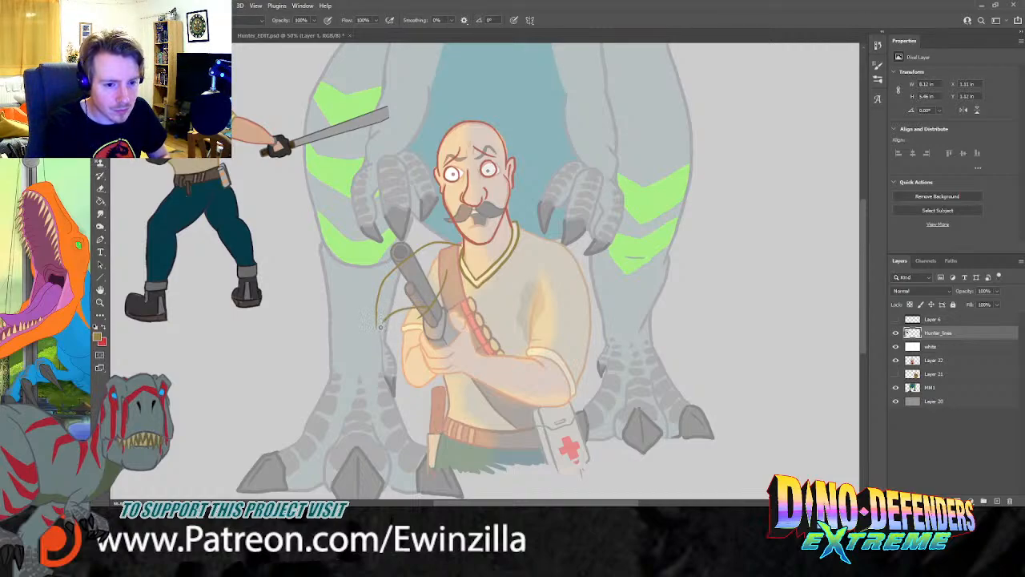
{"action": "left_click_drag", "start_coordinate": [530, 238], "coordinate": [607, 293]}
{"action": "left_click_drag", "start_coordinate": [535, 284], "coordinate": [586, 322]}
{"action": "key", "text": "ctrl+z"}
{"action": "left_click_drag", "start_coordinate": [527, 281], "coordinate": [575, 317]}
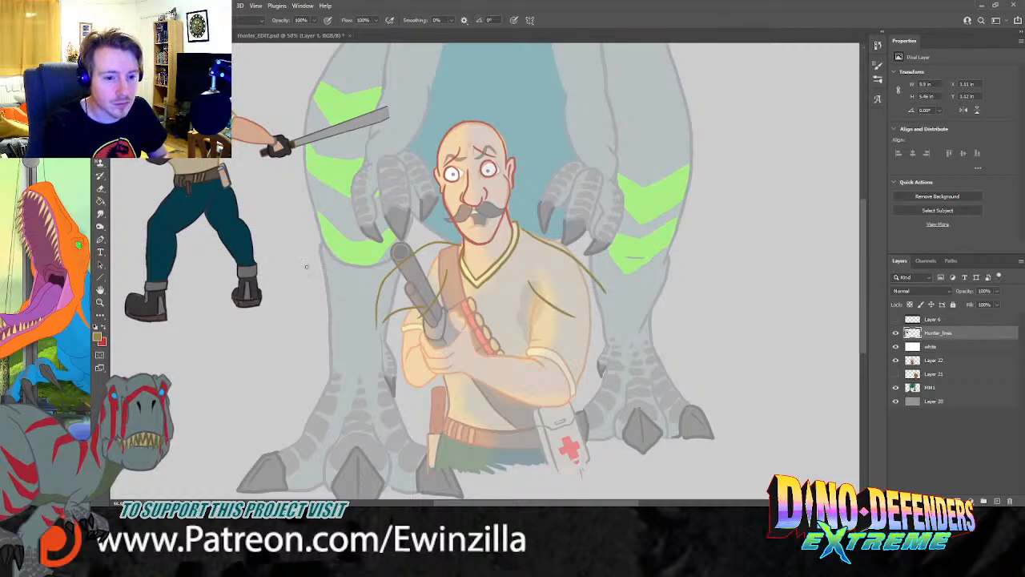
Step: Sample the red skin outline colour from the face and sketch the gunman's bent forearm with its open hand across the chest
{"action": "left_click", "coordinate": [468, 199], "text": "alt"}
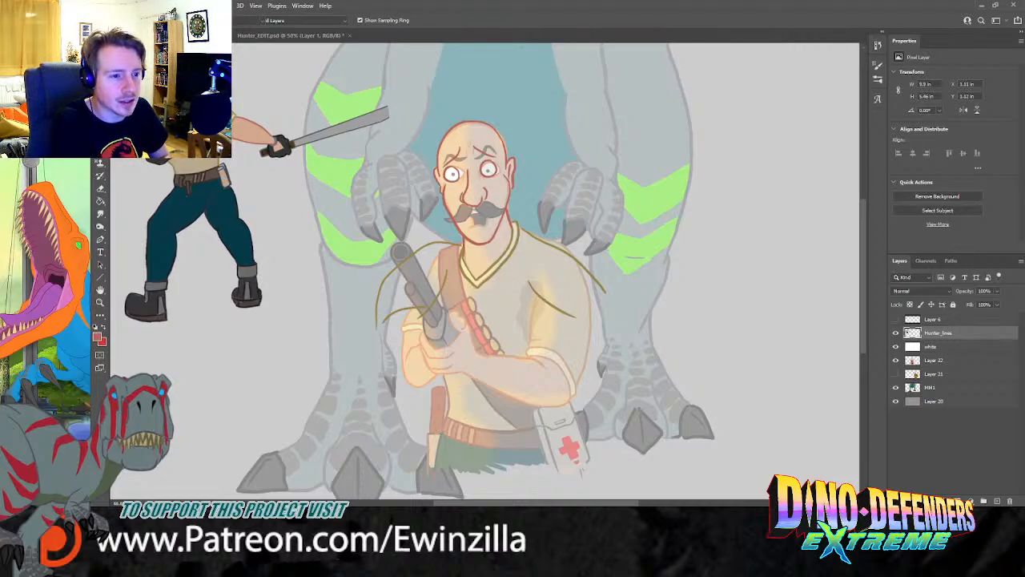
{"action": "mouse_move", "coordinate": [396, 313]}
{"action": "left_mouse_down"}
{"action": "mouse_move", "coordinate": [394, 350]}
{"action": "mouse_move", "coordinate": [452, 362]}
{"action": "left_mouse_up"}
{"action": "key", "text": "ctrl+z"}
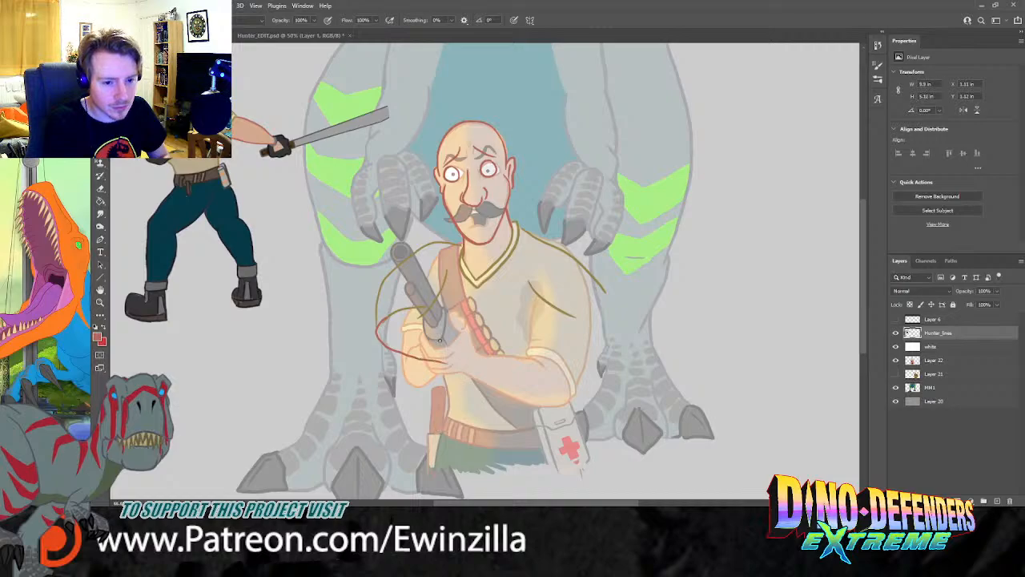
{"action": "mouse_move", "coordinate": [407, 314]}
{"action": "left_mouse_down"}
{"action": "mouse_move", "coordinate": [464, 346]}
{"action": "mouse_move", "coordinate": [504, 346]}
{"action": "mouse_move", "coordinate": [469, 347]}
{"action": "mouse_move", "coordinate": [525, 367]}
{"action": "mouse_move", "coordinate": [489, 380]}
{"action": "mouse_move", "coordinate": [450, 367]}
{"action": "left_mouse_up"}
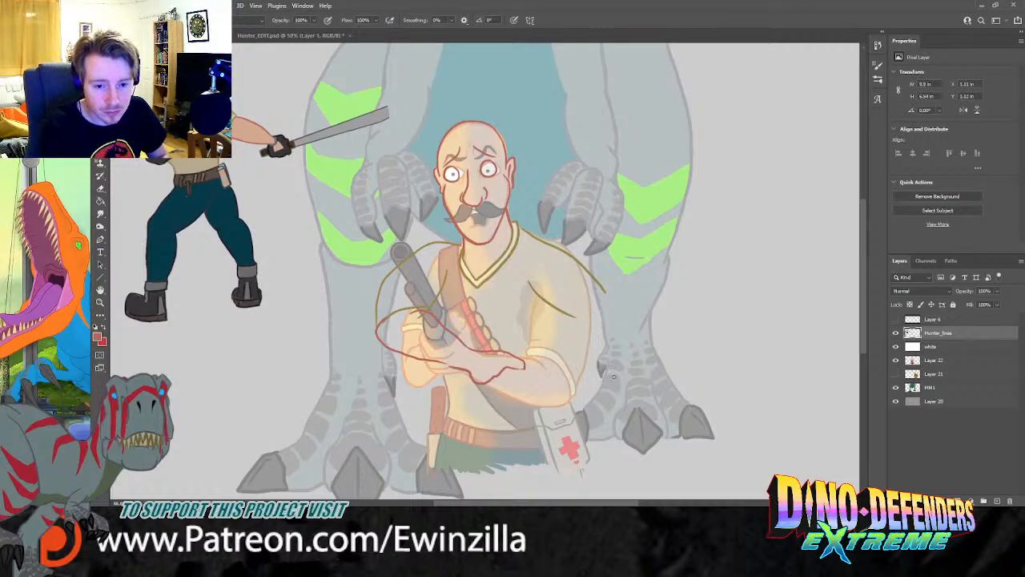
Step: Sketch the four curled fingers of the gunman's other hand beyond his elbow, undoing stray strokes
{"action": "mouse_move", "coordinate": [599, 354]}
{"action": "left_mouse_down"}
{"action": "mouse_move", "coordinate": [612, 375]}
{"action": "mouse_move", "coordinate": [610, 354]}
{"action": "mouse_move", "coordinate": [620, 375]}
{"action": "mouse_move", "coordinate": [621, 356]}
{"action": "mouse_move", "coordinate": [627, 372]}
{"action": "mouse_move", "coordinate": [623, 353]}
{"action": "mouse_move", "coordinate": [617, 367]}
{"action": "mouse_move", "coordinate": [619, 347]}
{"action": "mouse_move", "coordinate": [635, 375]}
{"action": "left_mouse_up"}
{"action": "key", "text": "ctrl+z"}
{"action": "key", "text": "ctrl+z"}
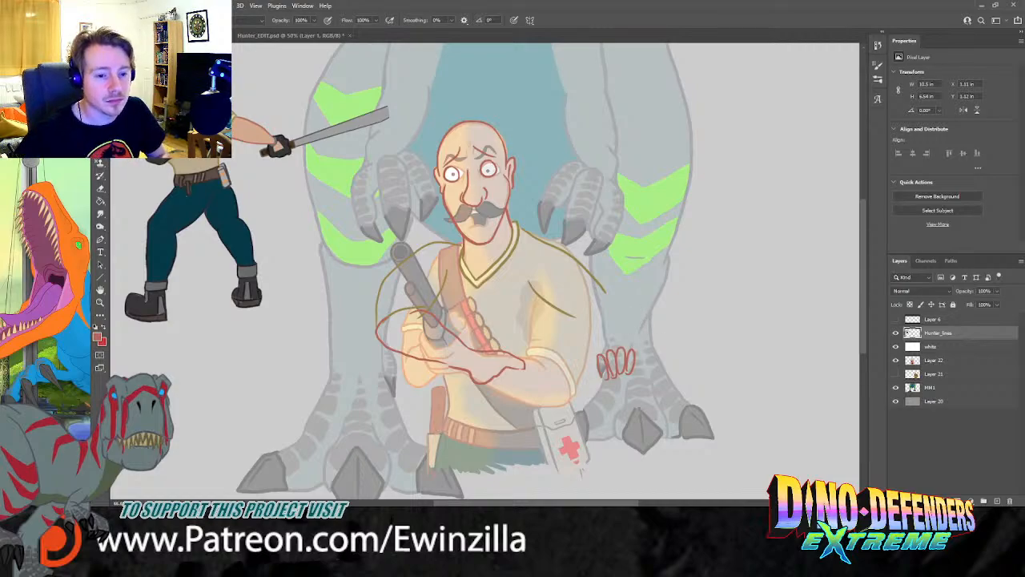
Step: Clear the selection in Hunter_EDIT.psd and bring the shotgun-carrying hunter from Hunter.png into the chase scene as a layer
{"action": "left_click", "coordinate": [291, 37]}
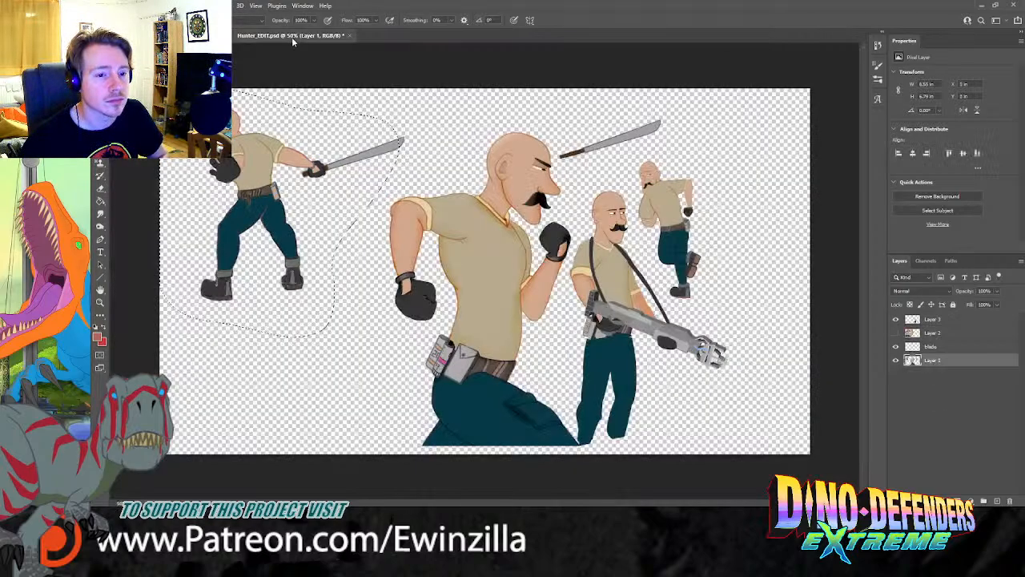
{"action": "key", "text": "l"}
{"action": "key", "text": "ctrl+d"}
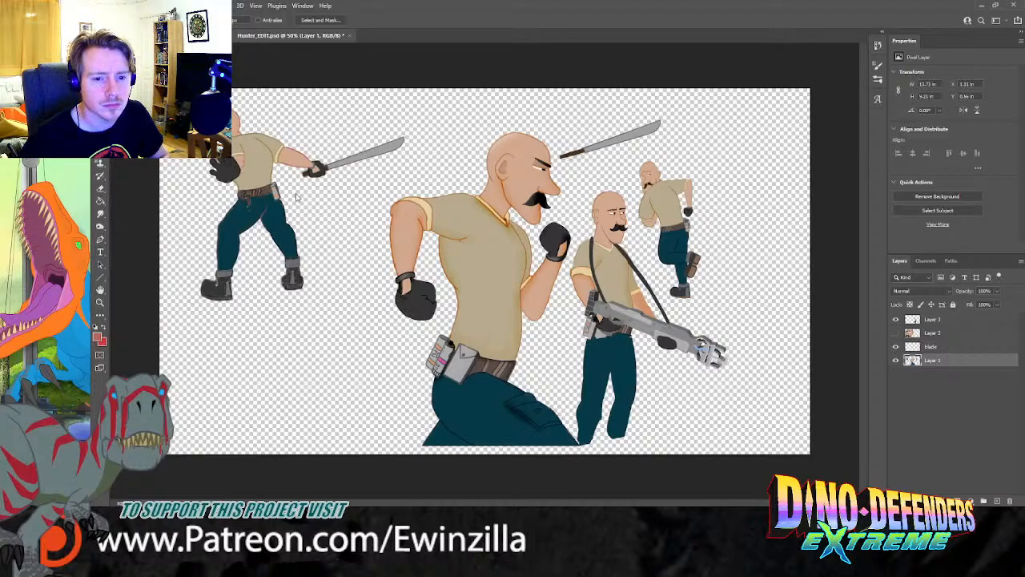
{"action": "key", "text": "v"}
{"action": "left_click_drag", "start_coordinate": [359, 266], "coordinate": [255, 56]}
{"action": "left_click_drag", "start_coordinate": [200, 36], "coordinate": [518, 277]}
Step: Cut out the shotgun with the Lasso, copy it onto its own layer, and delete the imported hunter layer
{"action": "key", "text": "l"}
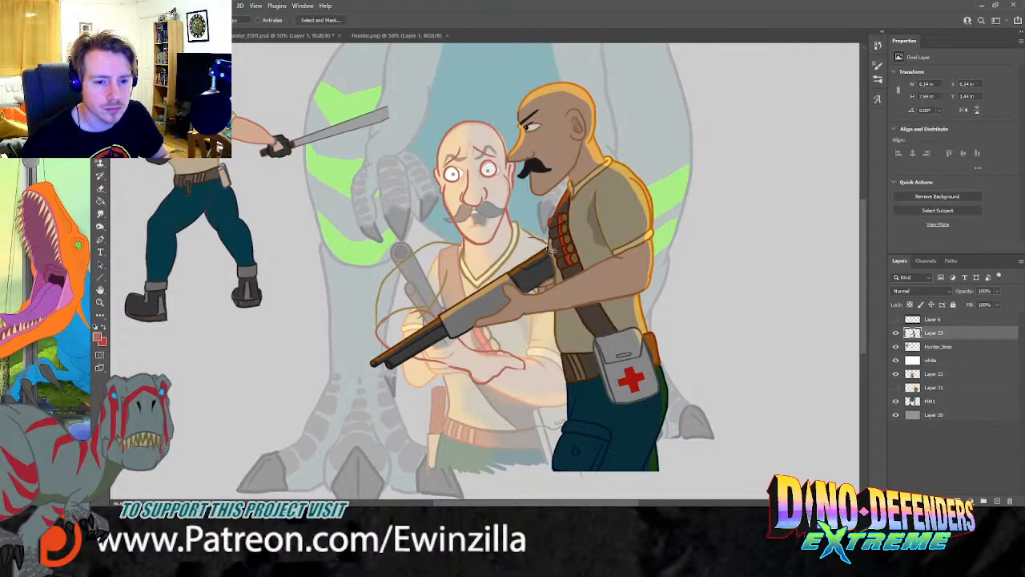
{"action": "mouse_move", "coordinate": [534, 292]}
{"action": "left_mouse_down"}
{"action": "mouse_move", "coordinate": [507, 291]}
{"action": "mouse_move", "coordinate": [503, 313]}
{"action": "mouse_move", "coordinate": [475, 325]}
{"action": "mouse_move", "coordinate": [479, 336]}
{"action": "mouse_move", "coordinate": [398, 385]}
{"action": "mouse_move", "coordinate": [340, 361]}
{"action": "mouse_move", "coordinate": [416, 311]}
{"action": "left_mouse_up"}
{"action": "key", "text": "ctrl+c"}
{"action": "key", "text": "ctrl+v"}
{"action": "key", "text": "ctrl+d"}
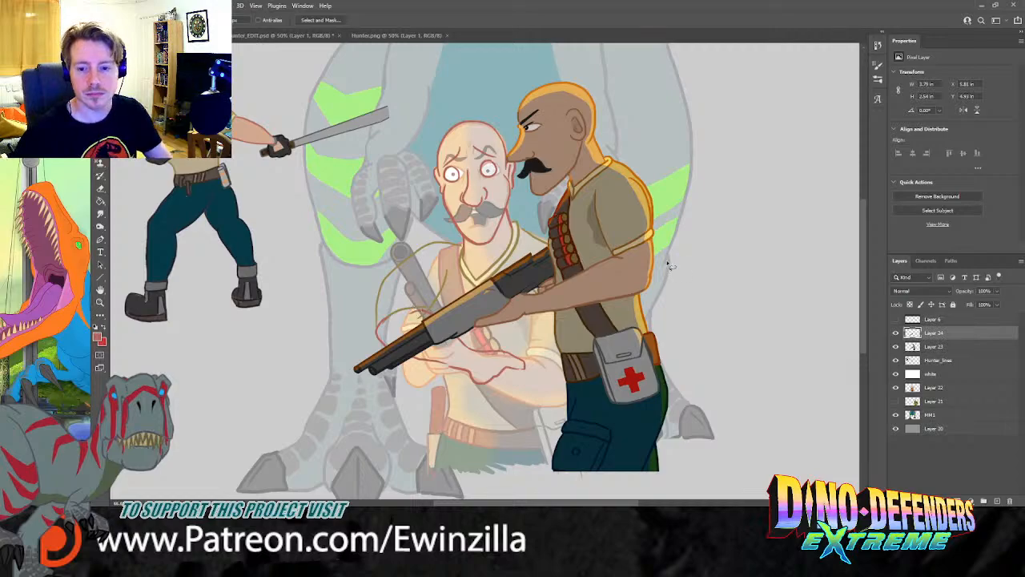
{"action": "left_click", "coordinate": [931, 347]}
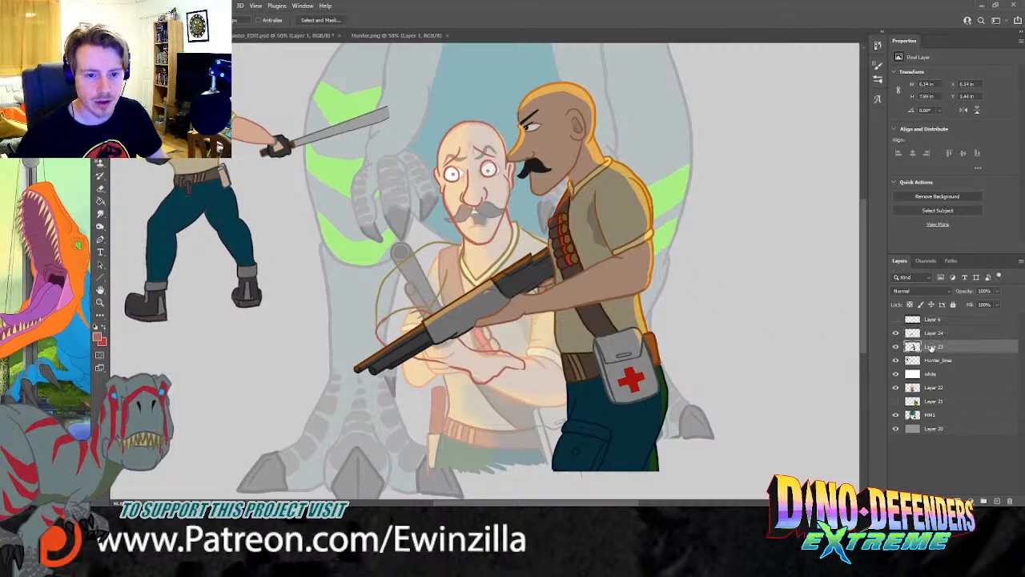
{"action": "key", "text": "Delete"}
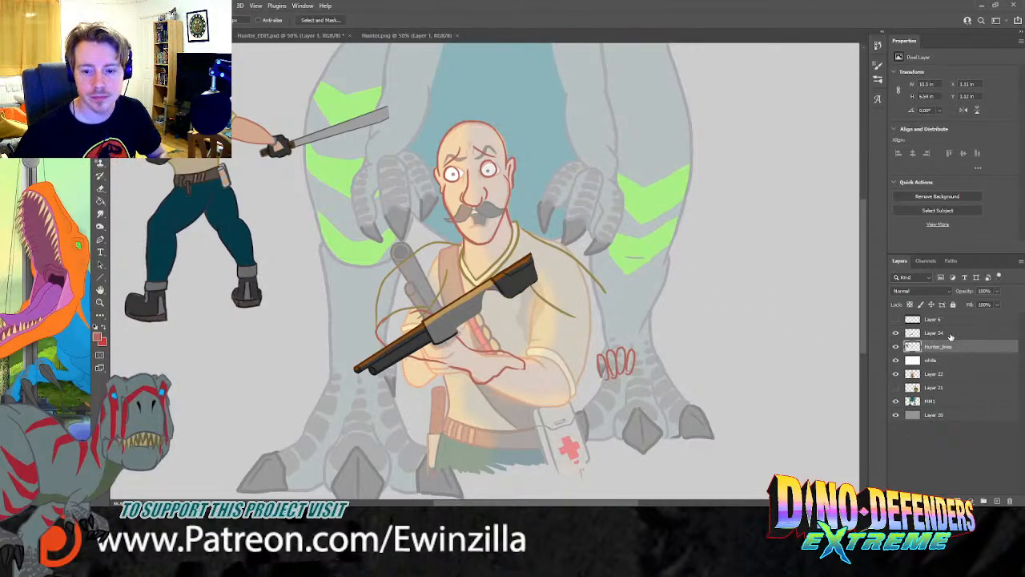
Step: Mirror, enlarge and rotate the copied shotgun so it lies nearly level across the sketched curled fingers
{"action": "key", "text": "ctrl+t"}
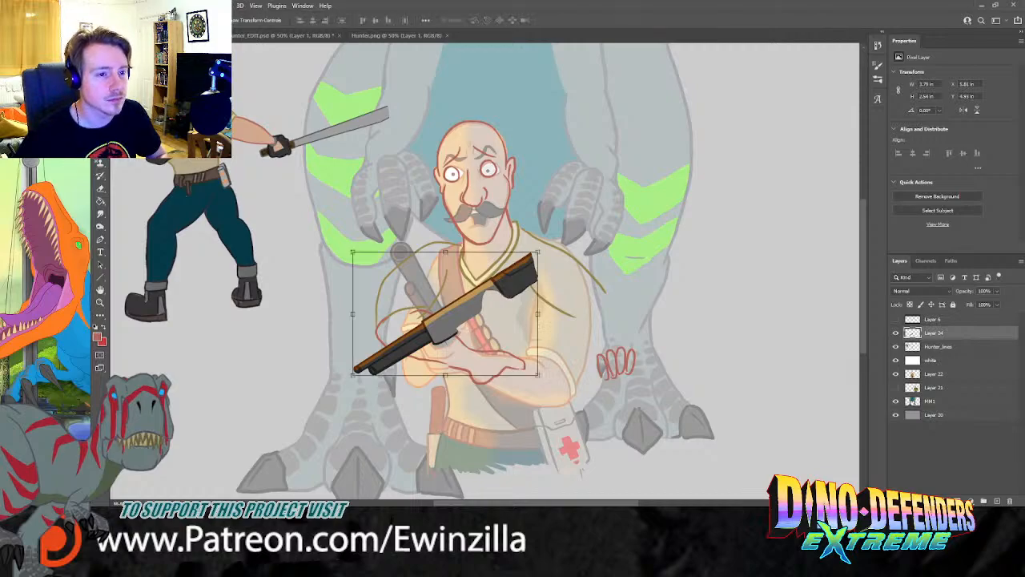
{"action": "left_click_drag", "start_coordinate": [538, 256], "coordinate": [130, 256]}
{"action": "left_click_drag", "start_coordinate": [300, 335], "coordinate": [651, 352]}
{"action": "left_click_drag", "start_coordinate": [744, 380], "coordinate": [758, 312]}
{"action": "left_click_drag", "start_coordinate": [657, 346], "coordinate": [694, 353]}
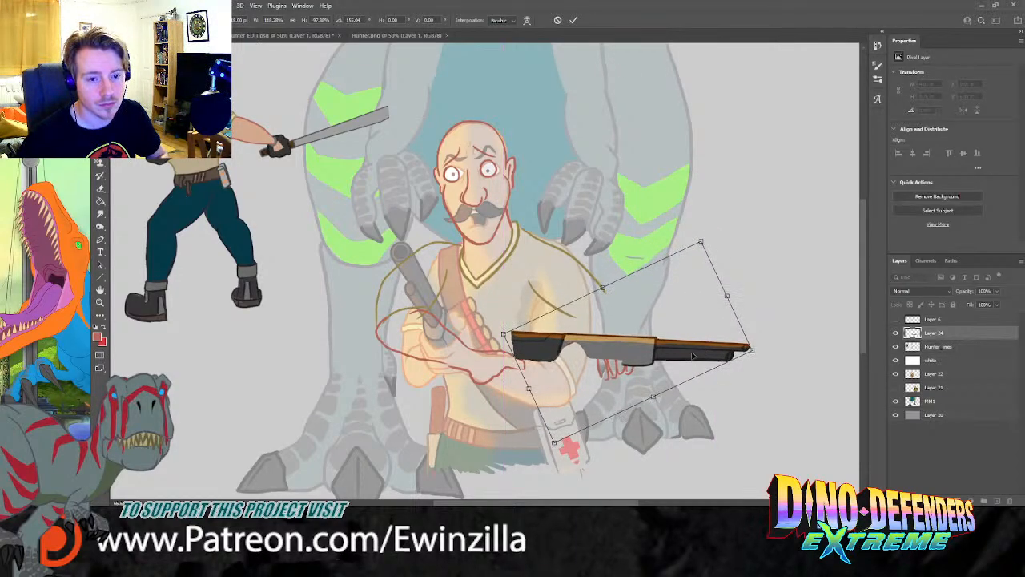
{"action": "key", "text": "Return"}
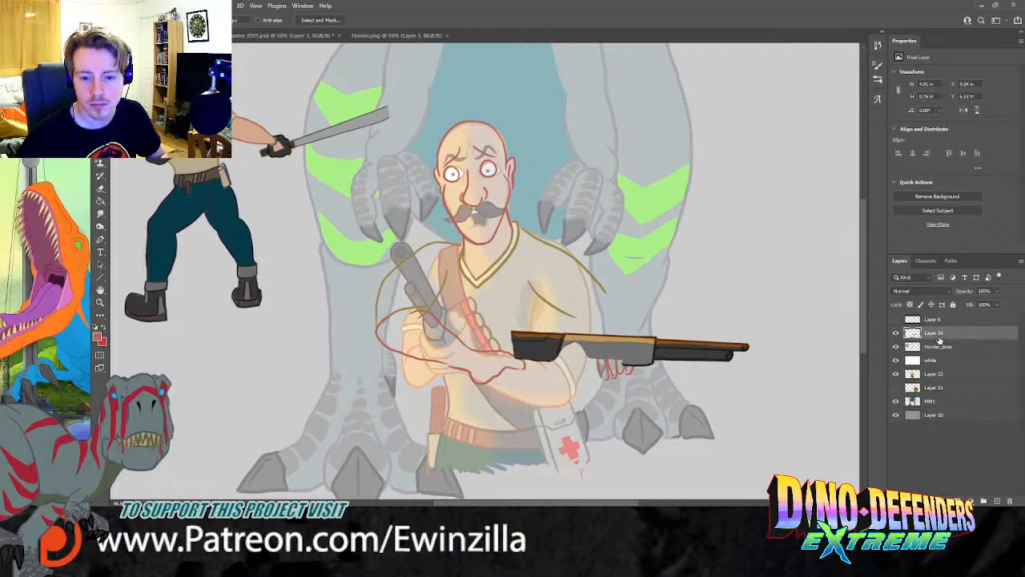
Step: Lower the opacity of the shotgun layer and make the Hunter_lines layer active again
{"action": "left_click", "coordinate": [997, 292]}
{"action": "left_click_drag", "start_coordinate": [995, 302], "coordinate": [975, 302]}
{"action": "left_click", "coordinate": [953, 348]}
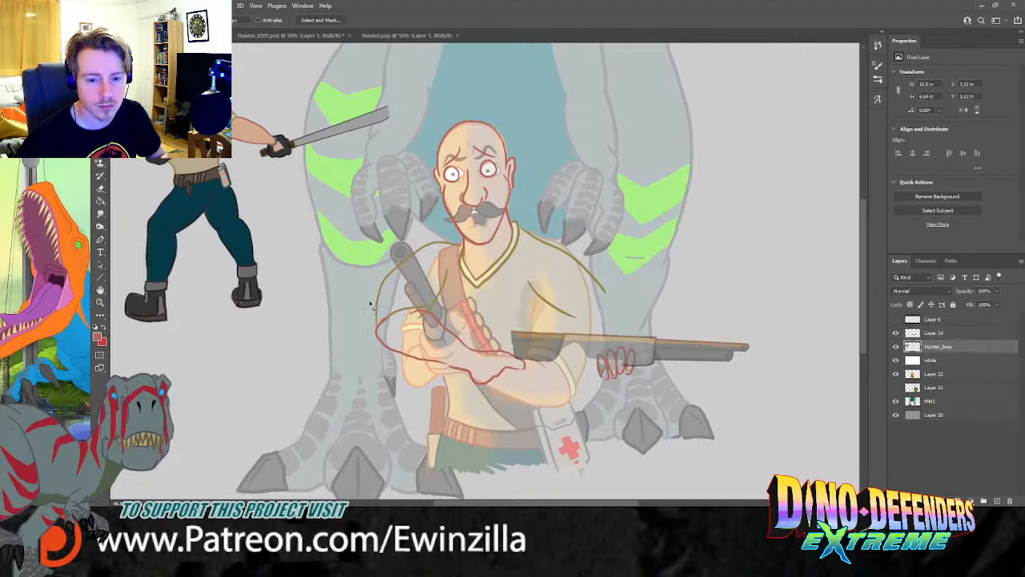
Step: Close the reference documents Hunter.png and Group_walk_morning_EDIT.psd
{"action": "left_click", "coordinate": [417, 35]}
{"action": "left_click", "coordinate": [455, 35]}
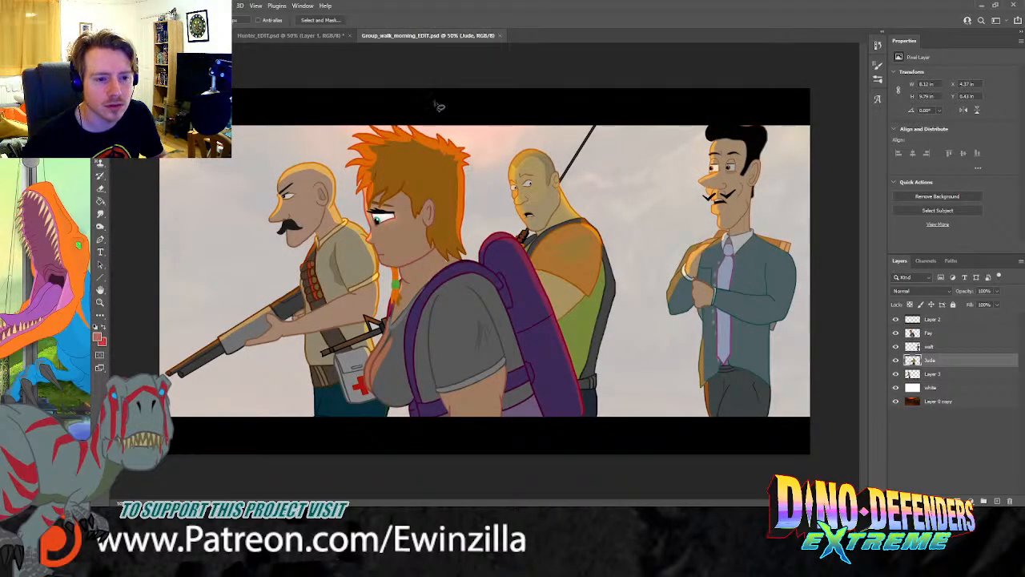
{"action": "left_click", "coordinate": [500, 35]}
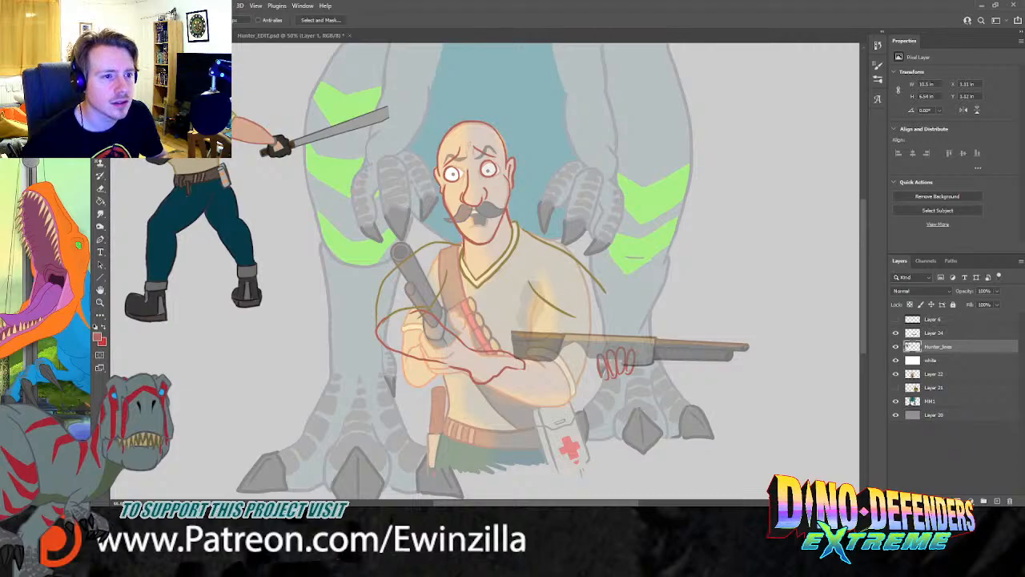
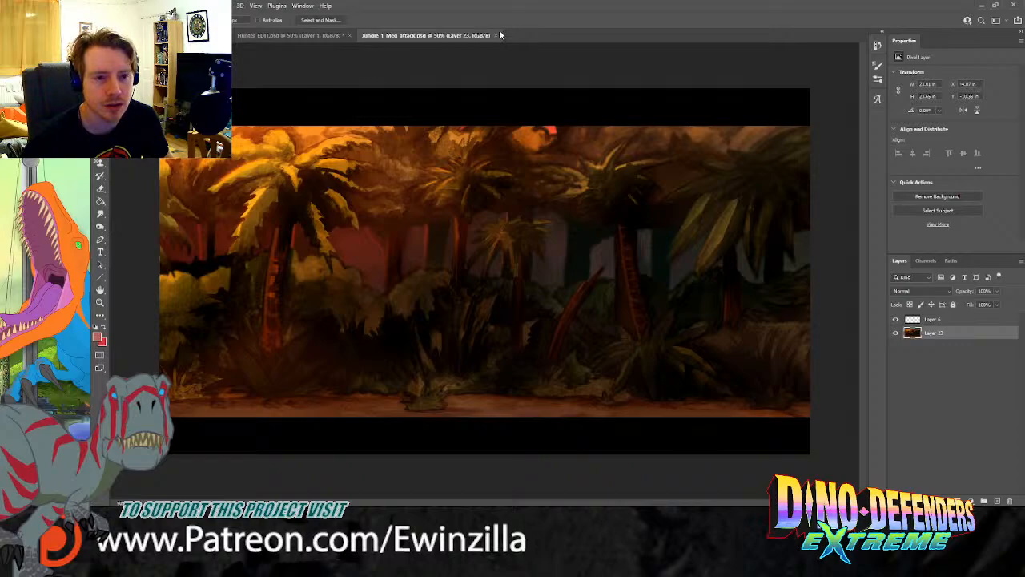
Step: Close Jungle_1_Meg_attack.psd, examine the moustached hunter's shotgun up close in Group_1.png, and close that reference as well
{"action": "left_click", "coordinate": [496, 35]}
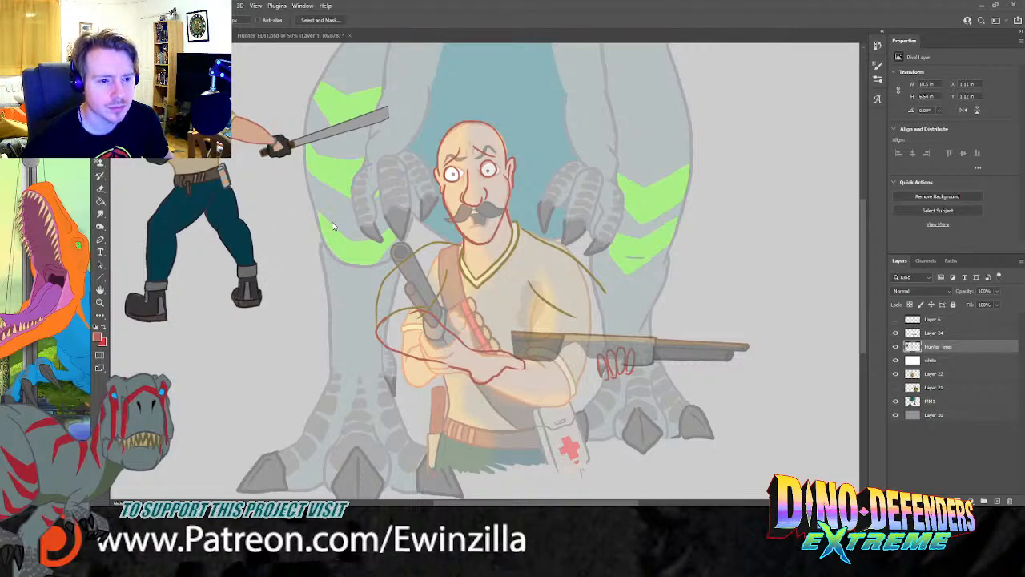
{"action": "double_click", "coordinate": [351, 125]}
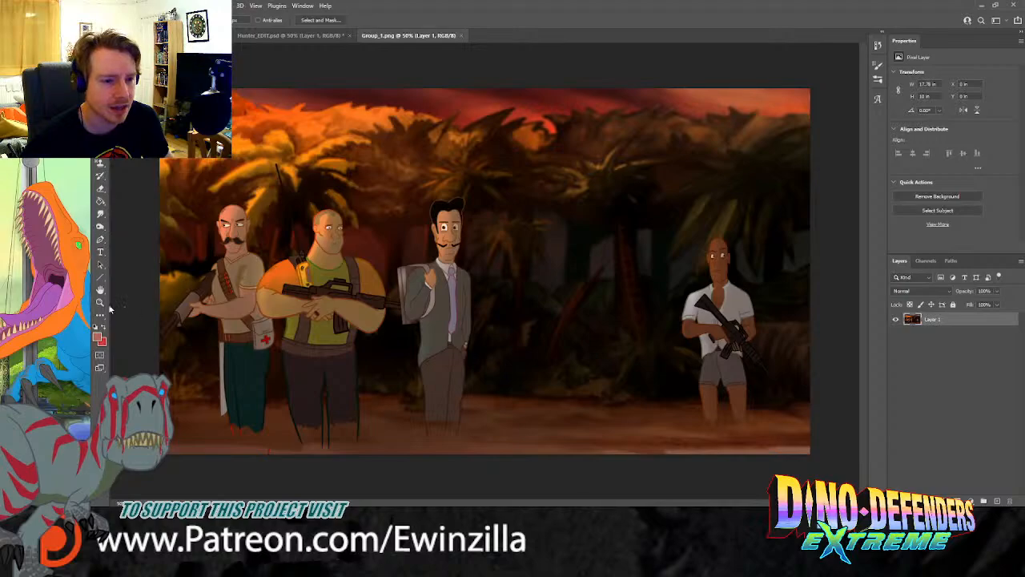
{"action": "left_click", "coordinate": [100, 302]}
{"action": "left_click", "coordinate": [176, 298]}
{"action": "left_click", "coordinate": [175, 299]}
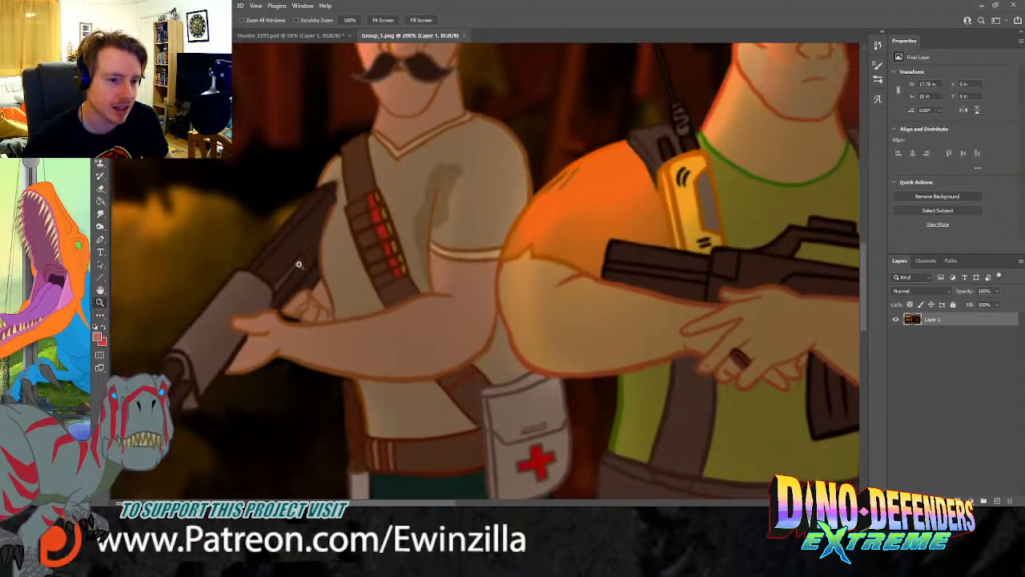
{"action": "left_click", "coordinate": [466, 35]}
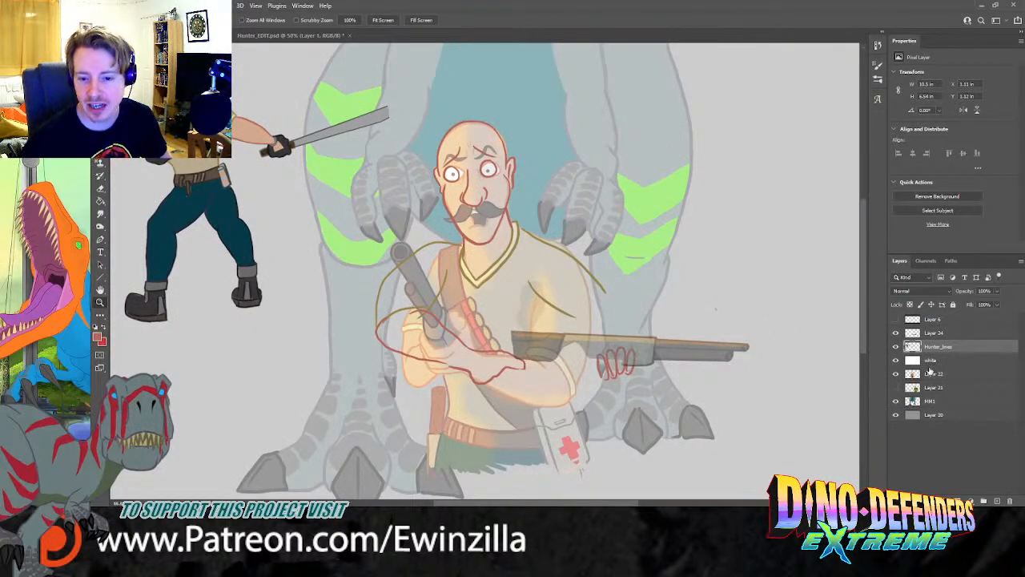
Step: Outline the shotgun's barrel and magazine tube on the Hunter_lines layer using black straight lines with a 5 px weight
{"action": "left_click", "coordinate": [896, 347]}
{"action": "left_click", "coordinate": [896, 346]}
{"action": "left_click", "coordinate": [101, 278]}
{"action": "left_click", "coordinate": [99, 334]}
{"action": "left_click", "coordinate": [632, 397]}
{"action": "left_click", "coordinate": [868, 333]}
{"action": "left_click_drag", "start_coordinate": [765, 305], "coordinate": [579, 313]}
{"action": "key", "text": "ctrl+z"}
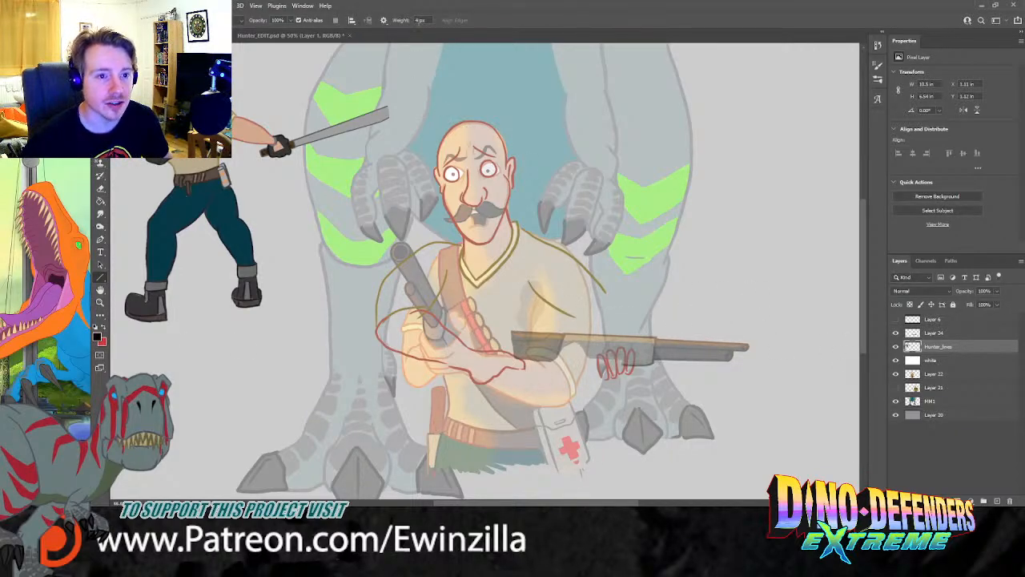
{"action": "left_click_drag", "start_coordinate": [419, 20], "coordinate": [386, 23]}
{"action": "type", "text": "5"}
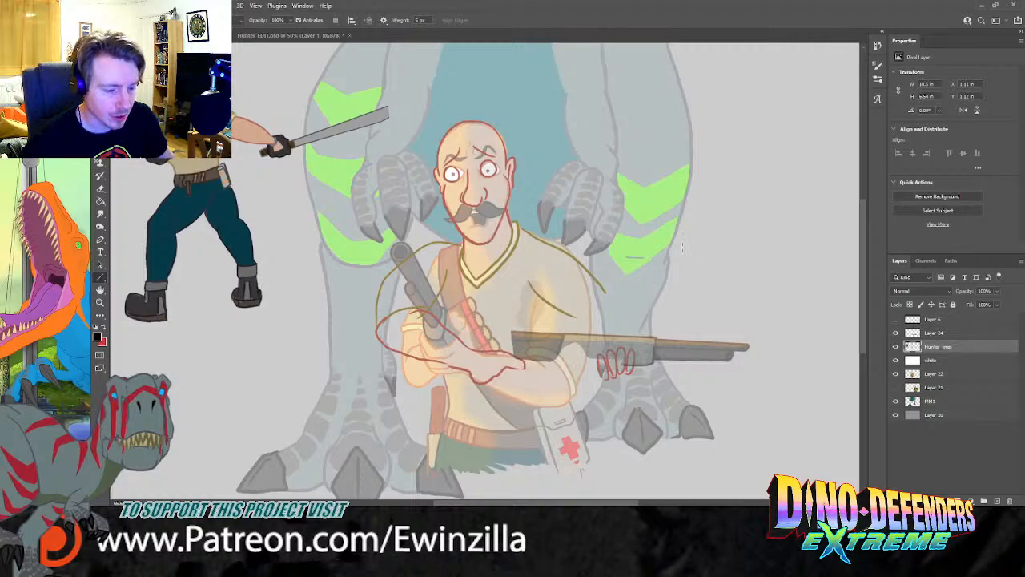
{"action": "left_click_drag", "start_coordinate": [747, 346], "coordinate": [655, 342]}
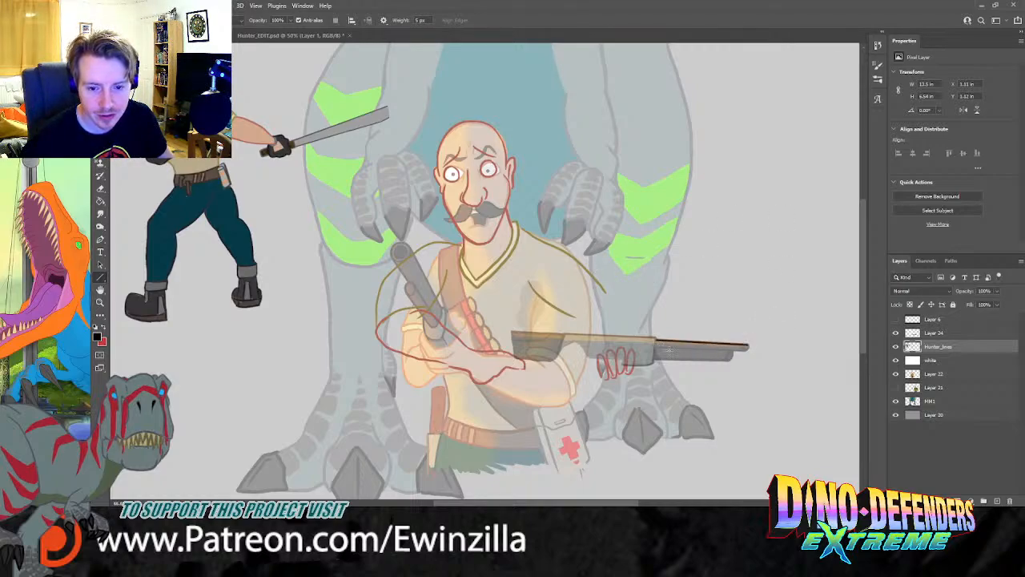
{"action": "mouse_move", "coordinate": [749, 345]}
{"action": "left_mouse_down"}
{"action": "mouse_move", "coordinate": [747, 354]}
{"action": "mouse_move", "coordinate": [654, 347]}
{"action": "left_mouse_up"}
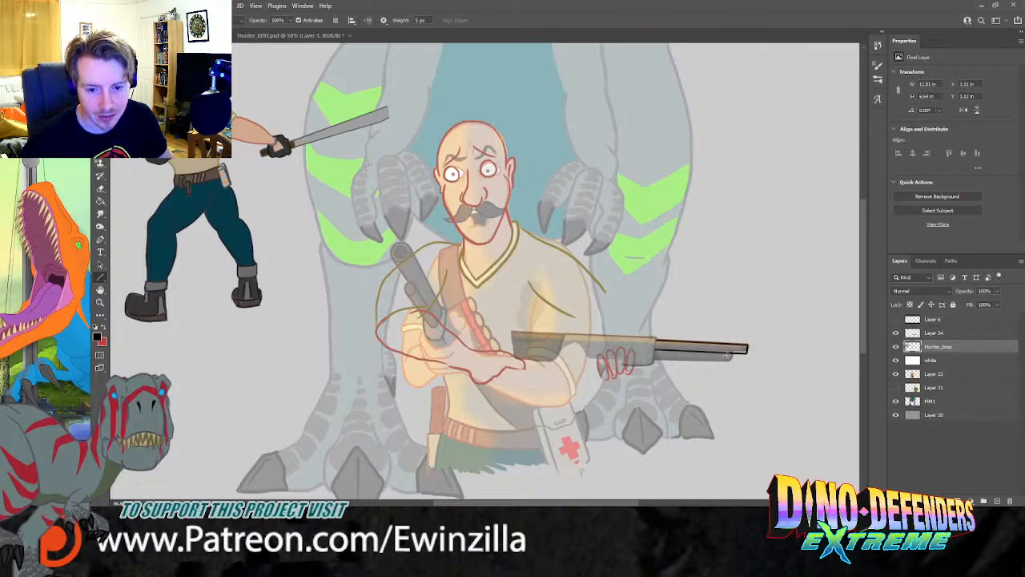
{"action": "left_click_drag", "start_coordinate": [732, 362], "coordinate": [653, 360]}
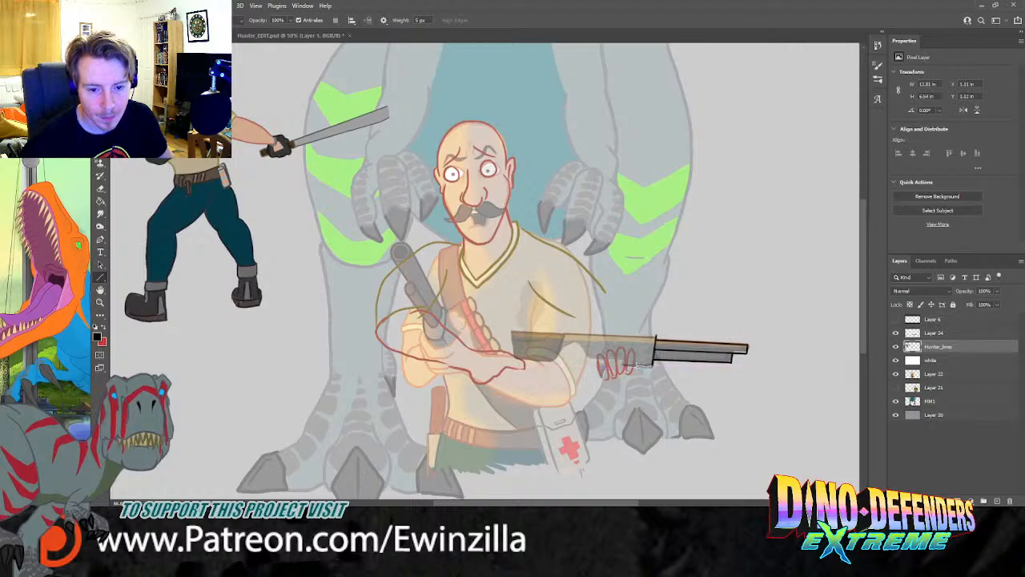
Step: Outline the shotgun's fore-end, receiver, trigger area and the short piece of stock below the trigger hand in straight black lines
{"action": "mouse_move", "coordinate": [654, 332]}
{"action": "left_mouse_down"}
{"action": "mouse_move", "coordinate": [566, 329]}
{"action": "mouse_move", "coordinate": [559, 361]}
{"action": "mouse_move", "coordinate": [596, 363]}
{"action": "left_mouse_up"}
{"action": "left_click_drag", "start_coordinate": [563, 332], "coordinate": [481, 330]}
{"action": "left_click_drag", "start_coordinate": [482, 330], "coordinate": [470, 336]}
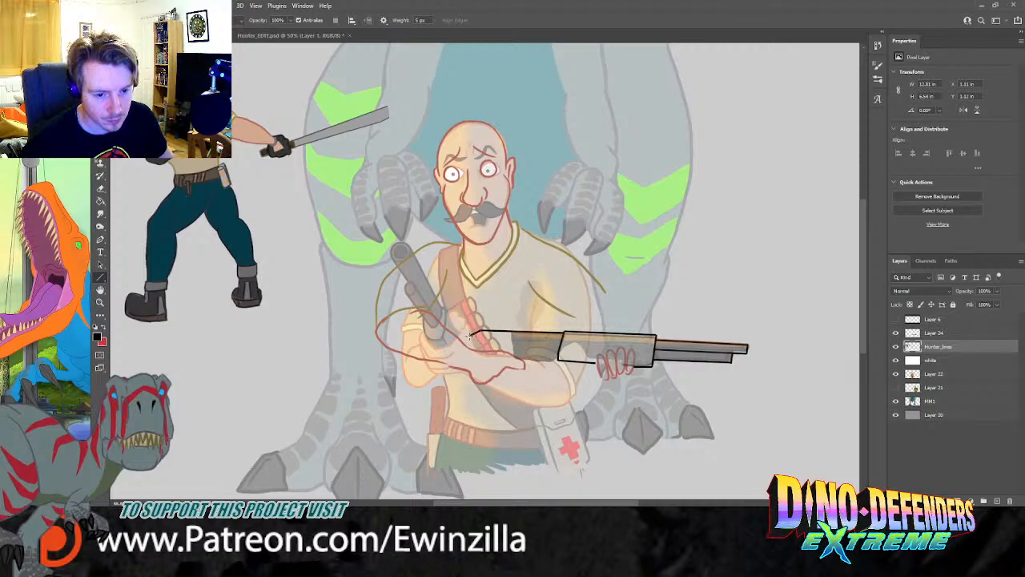
{"action": "mouse_move", "coordinate": [560, 347]}
{"action": "left_mouse_down"}
{"action": "mouse_move", "coordinate": [515, 346]}
{"action": "mouse_move", "coordinate": [564, 349]}
{"action": "mouse_move", "coordinate": [532, 357]}
{"action": "mouse_move", "coordinate": [527, 371]}
{"action": "left_mouse_up"}
{"action": "key", "text": "ctrl+z"}
{"action": "key", "text": "ctrl+z"}
{"action": "left_click_drag", "start_coordinate": [525, 372], "coordinate": [505, 369]}
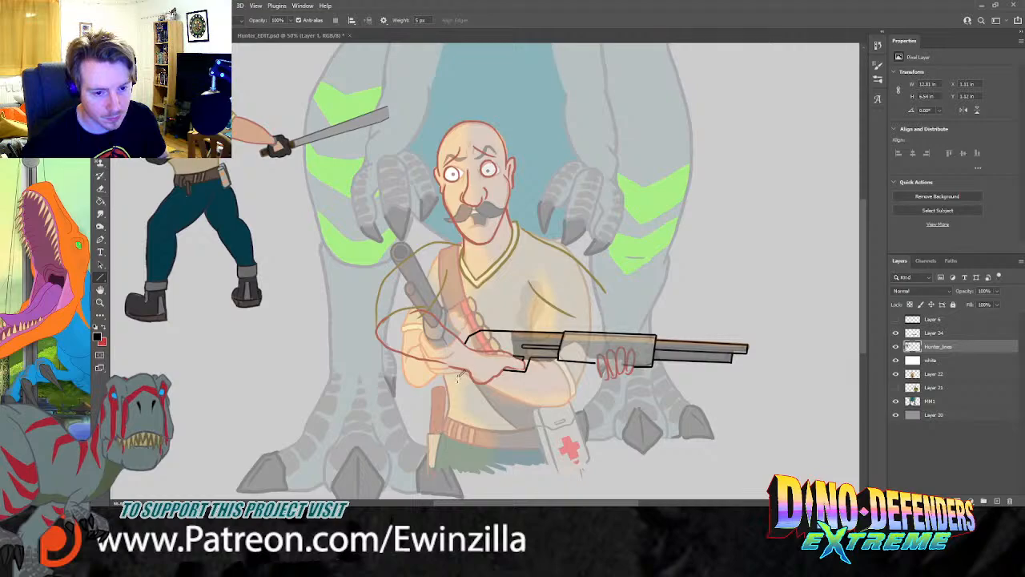
{"action": "mouse_move", "coordinate": [474, 391]}
{"action": "left_mouse_down"}
{"action": "mouse_move", "coordinate": [484, 397]}
{"action": "mouse_move", "coordinate": [480, 386]}
{"action": "left_mouse_up"}
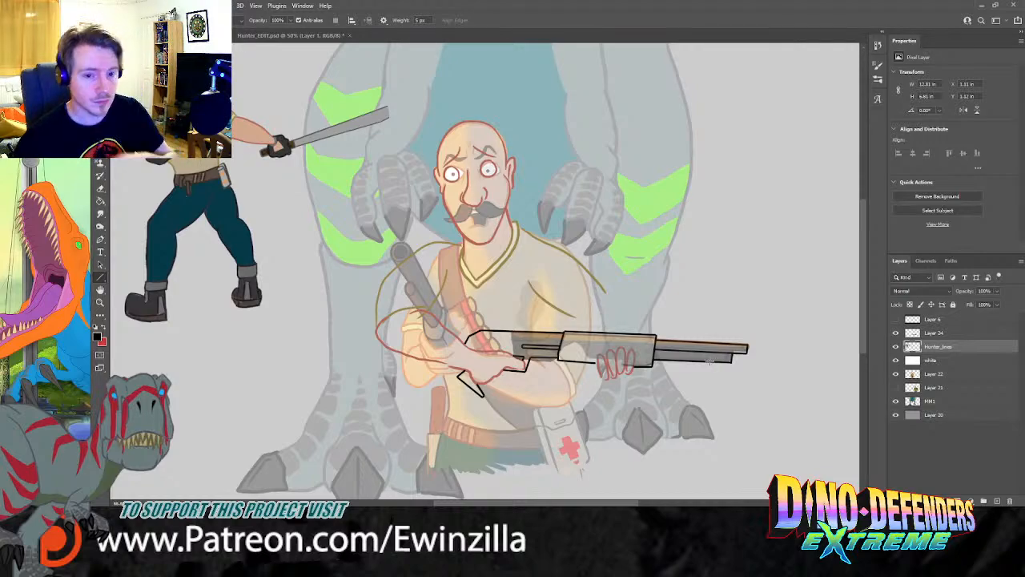
Step: Hide Layer 22 and delete Layer 24, the traced shotgun reference
{"action": "left_click", "coordinate": [895, 374]}
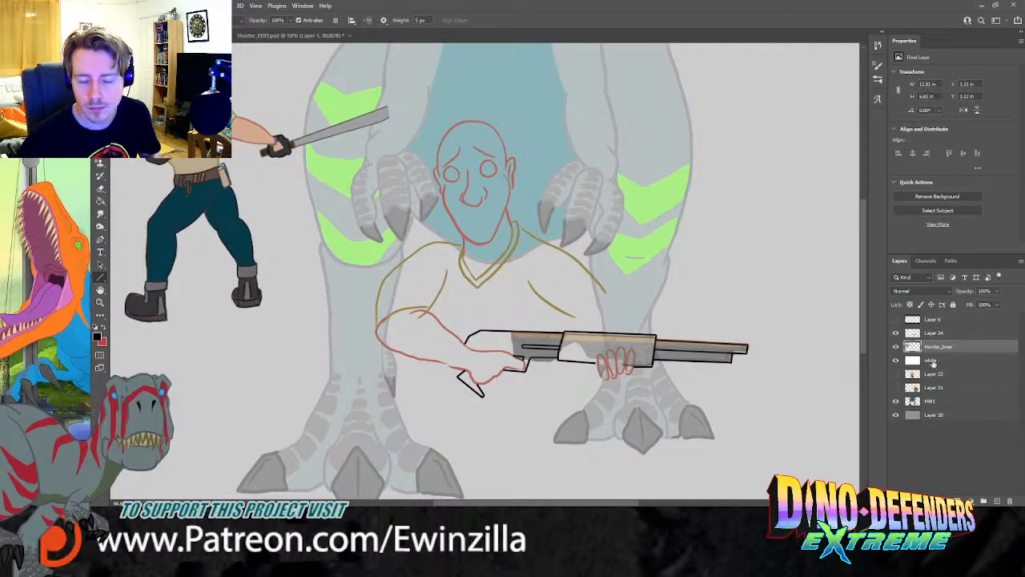
{"action": "left_click", "coordinate": [896, 346]}
{"action": "left_click", "coordinate": [895, 346]}
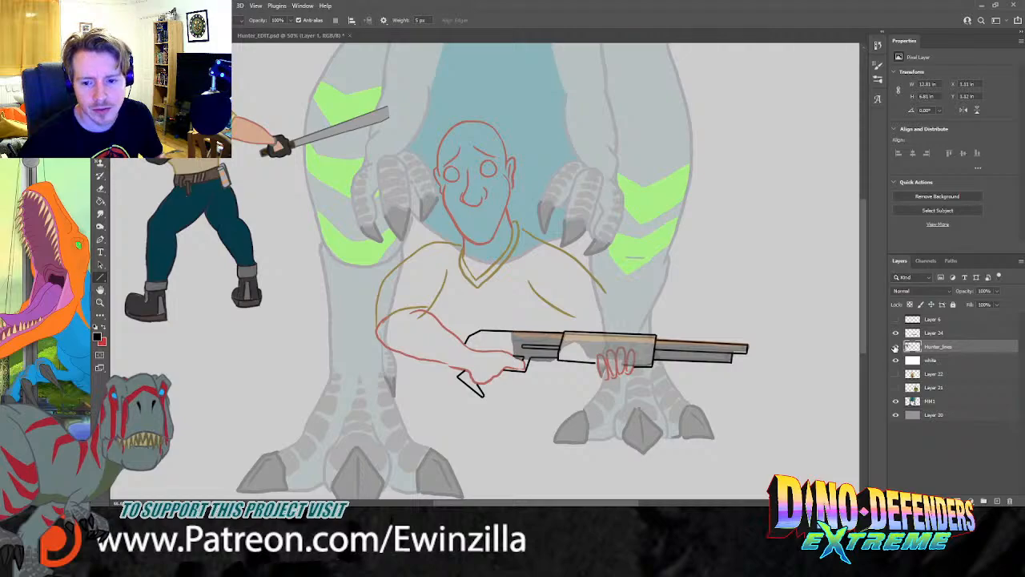
{"action": "left_click", "coordinate": [942, 335]}
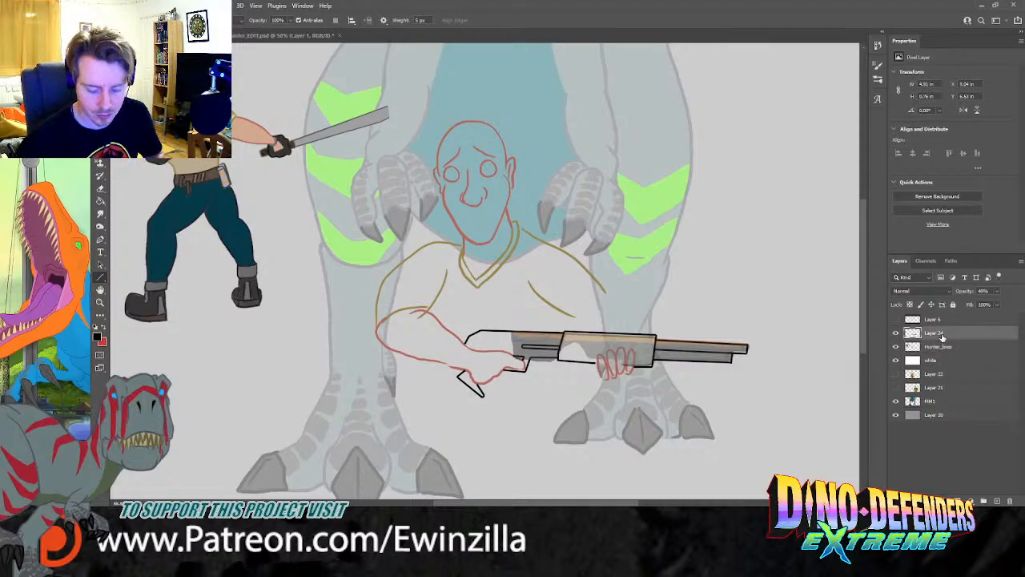
{"action": "key", "text": "Delete"}
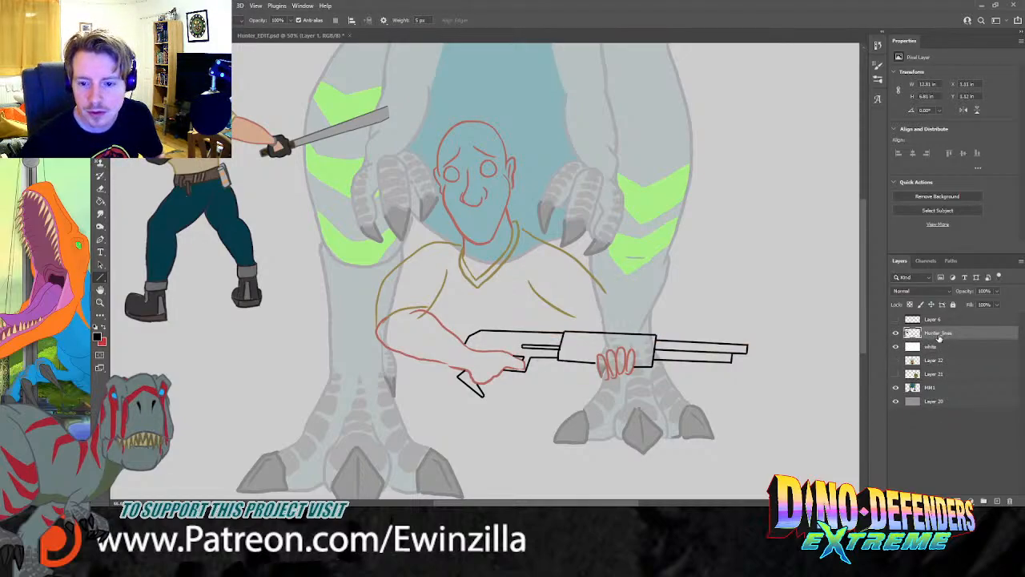
Step: Lasso the front half of the shotgun with its gripping fingers and shift it away from the trigger hand to lengthen the gun
{"action": "key", "text": "l"}
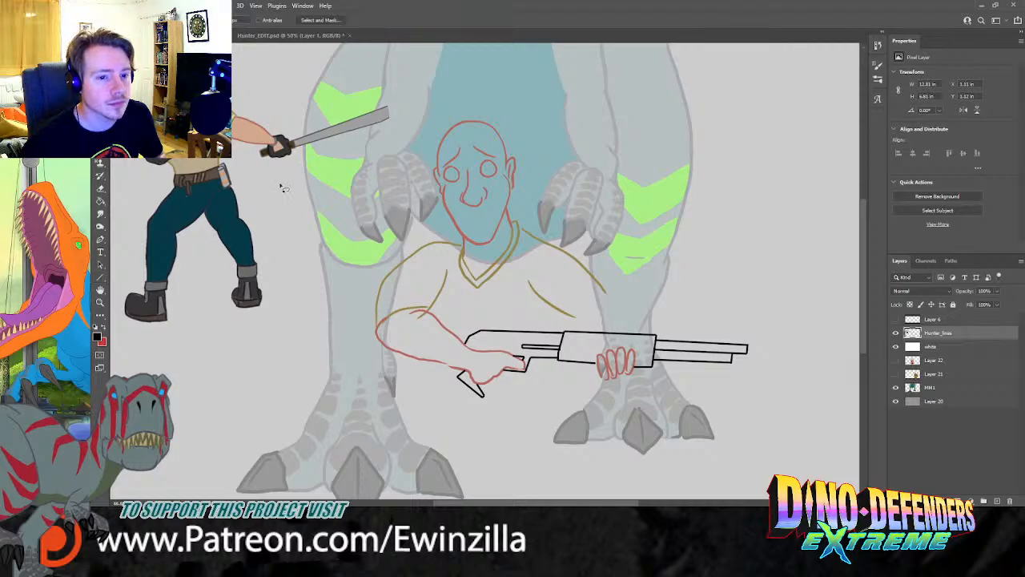
{"action": "mouse_move", "coordinate": [565, 339]}
{"action": "left_mouse_down"}
{"action": "mouse_move", "coordinate": [562, 351]}
{"action": "mouse_move", "coordinate": [519, 347]}
{"action": "mouse_move", "coordinate": [522, 358]}
{"action": "mouse_move", "coordinate": [564, 361]}
{"action": "mouse_move", "coordinate": [579, 391]}
{"action": "mouse_move", "coordinate": [759, 316]}
{"action": "mouse_move", "coordinate": [579, 329]}
{"action": "mouse_move", "coordinate": [657, 333]}
{"action": "mouse_move", "coordinate": [641, 350]}
{"action": "left_mouse_up"}
{"action": "key", "text": "v"}
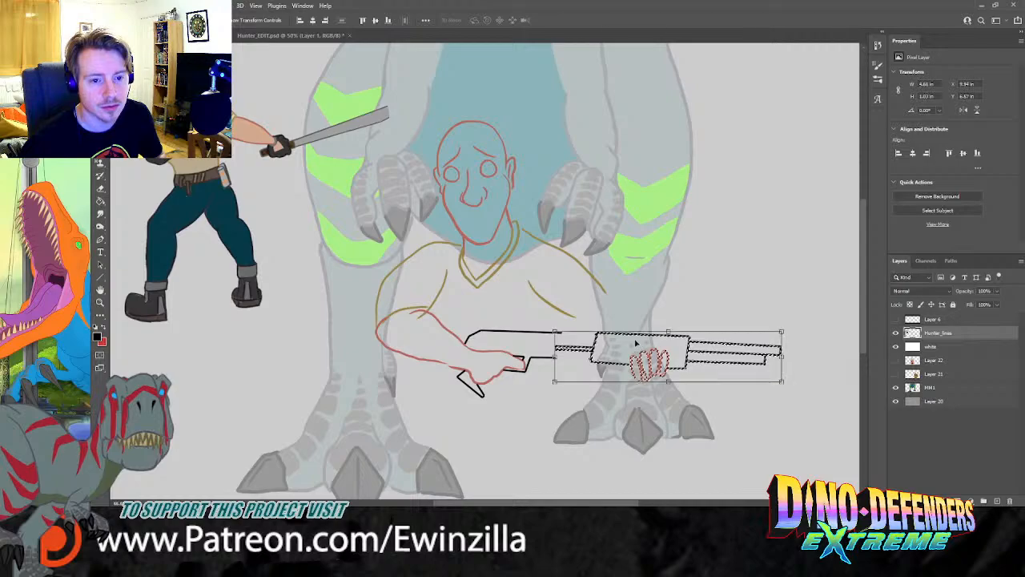
{"action": "left_click", "coordinate": [100, 73]}
{"action": "key", "text": "ctrl+d"}
Step: Redraw the receiver lines to reach the shifted fore-end and smudge the rear corner into a clean slope
{"action": "left_click", "coordinate": [100, 277]}
{"action": "mouse_move", "coordinate": [597, 334]}
{"action": "left_mouse_down"}
{"action": "mouse_move", "coordinate": [552, 332]}
{"action": "mouse_move", "coordinate": [535, 358]}
{"action": "mouse_move", "coordinate": [517, 359]}
{"action": "mouse_move", "coordinate": [494, 334]}
{"action": "mouse_move", "coordinate": [469, 346]}
{"action": "left_mouse_up"}
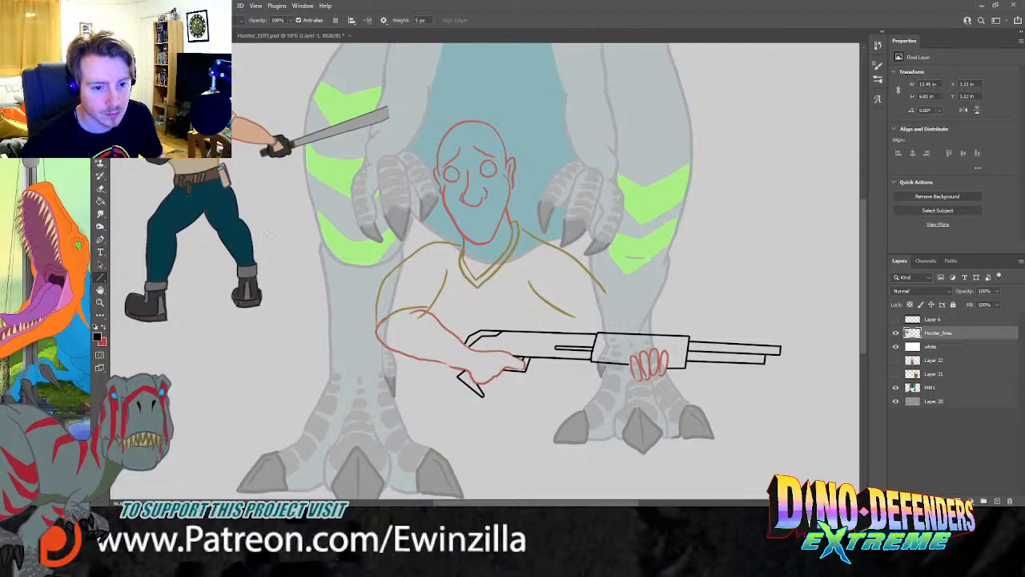
{"action": "left_click", "coordinate": [100, 213]}
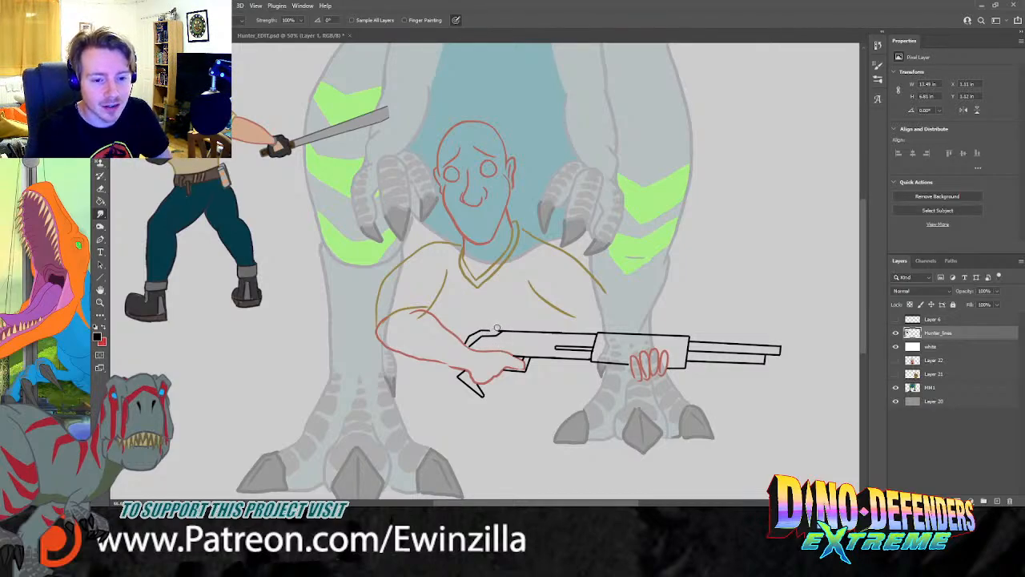
{"action": "left_click_drag", "start_coordinate": [497, 328], "coordinate": [467, 340]}
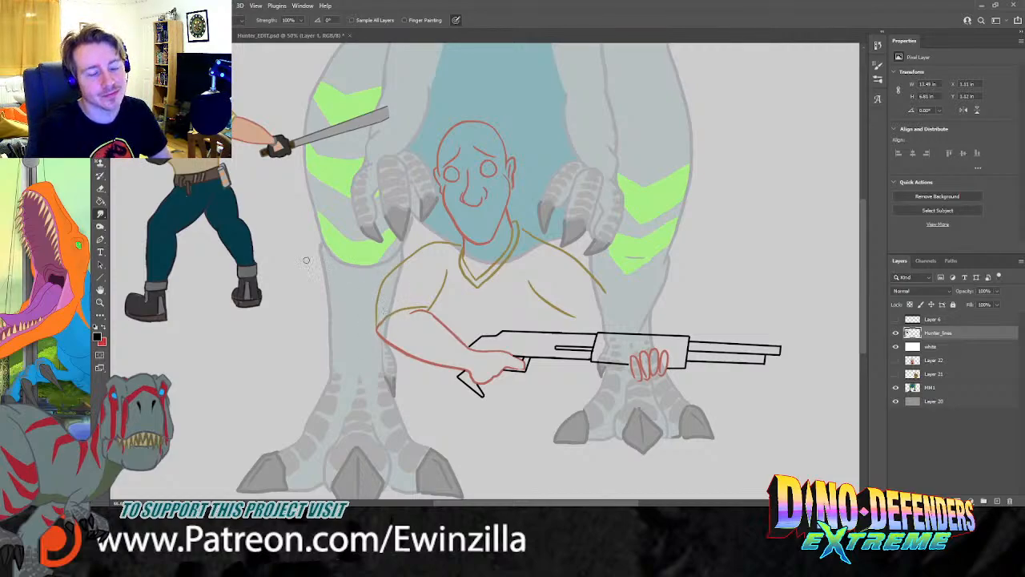
Step: Sample the red facial outline colour and brush the forearm lines from the sleeve to the hand supporting the barrel
{"action": "key", "text": "i"}
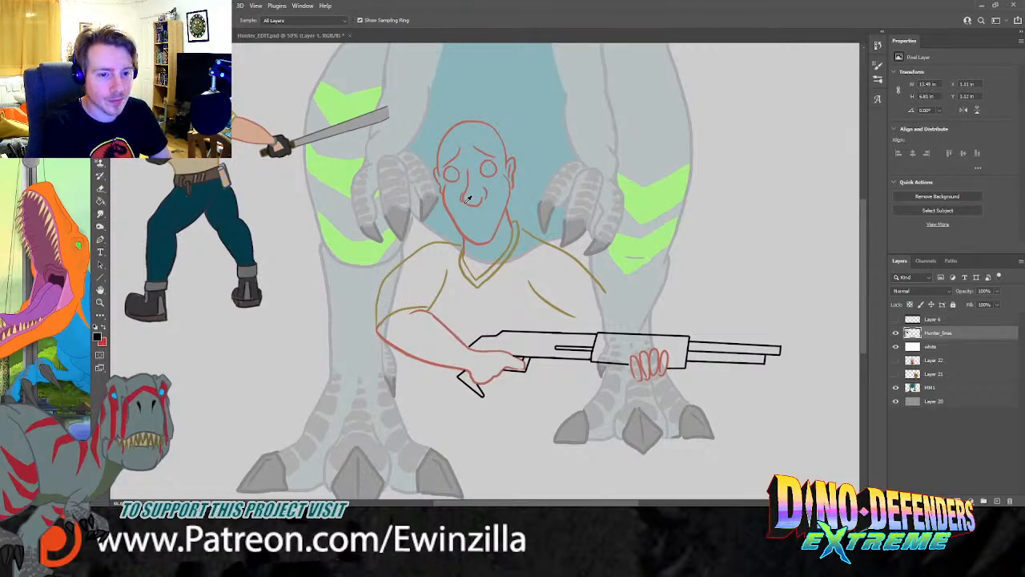
{"action": "left_click", "coordinate": [465, 204]}
{"action": "key", "text": "b"}
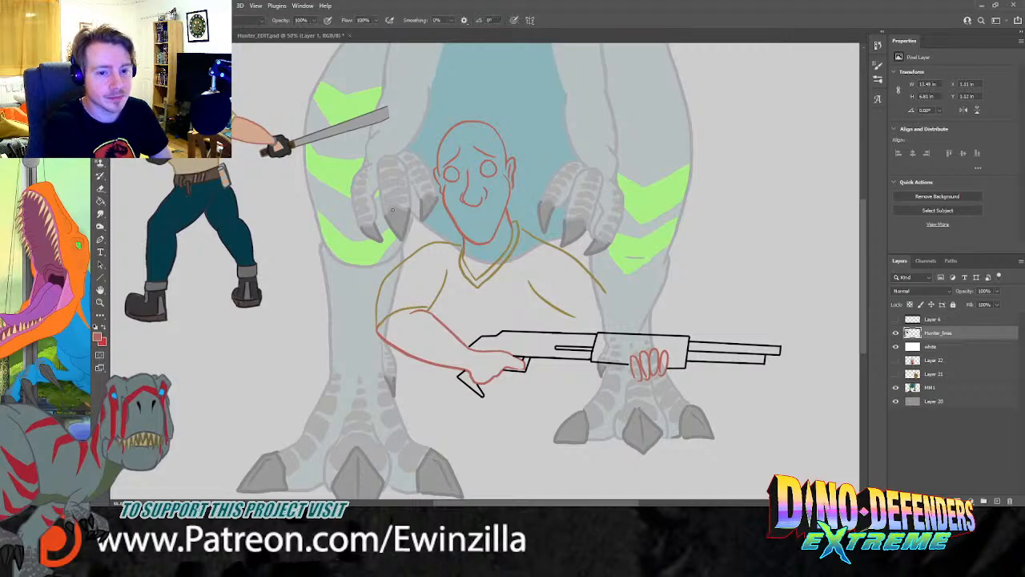
{"action": "mouse_move", "coordinate": [607, 301]}
{"action": "left_mouse_down"}
{"action": "mouse_move", "coordinate": [579, 319]}
{"action": "mouse_move", "coordinate": [605, 328]}
{"action": "mouse_move", "coordinate": [607, 300]}
{"action": "mouse_move", "coordinate": [639, 329]}
{"action": "left_mouse_up"}
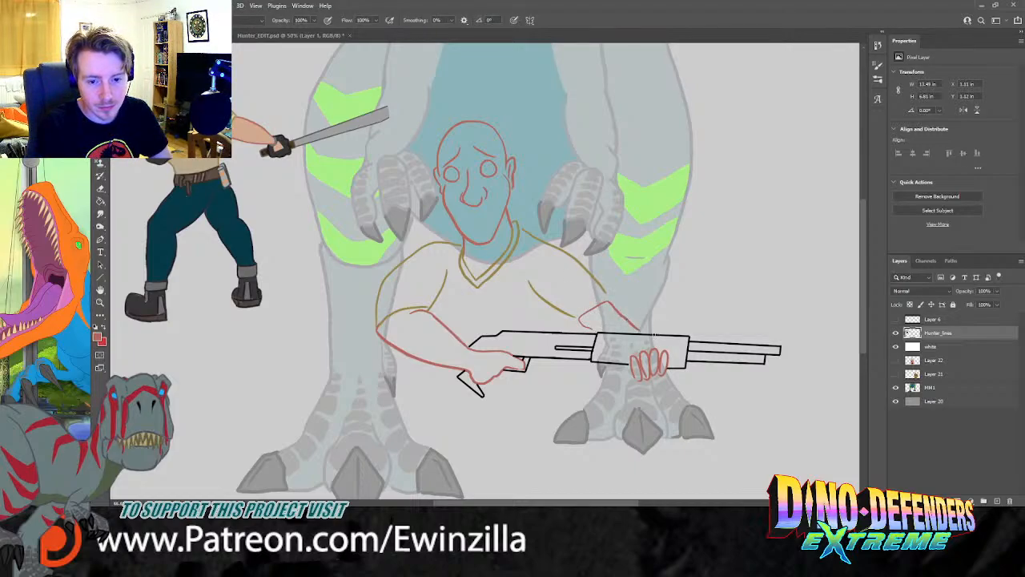
{"action": "key", "text": "ctrl+z"}
{"action": "key", "text": "ctrl+z"}
{"action": "left_click_drag", "start_coordinate": [609, 299], "coordinate": [638, 328]}
{"action": "key", "text": "ctrl+z"}
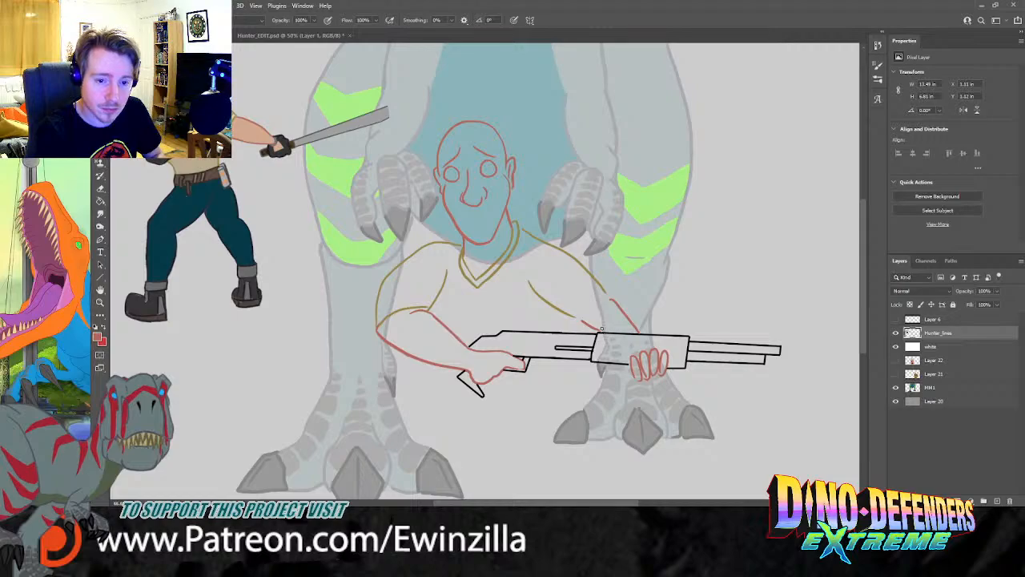
Step: Sample the shirt's olive outline colour and draw the sleeve cuff on the arm supporting the barrel
{"action": "key", "text": "i"}
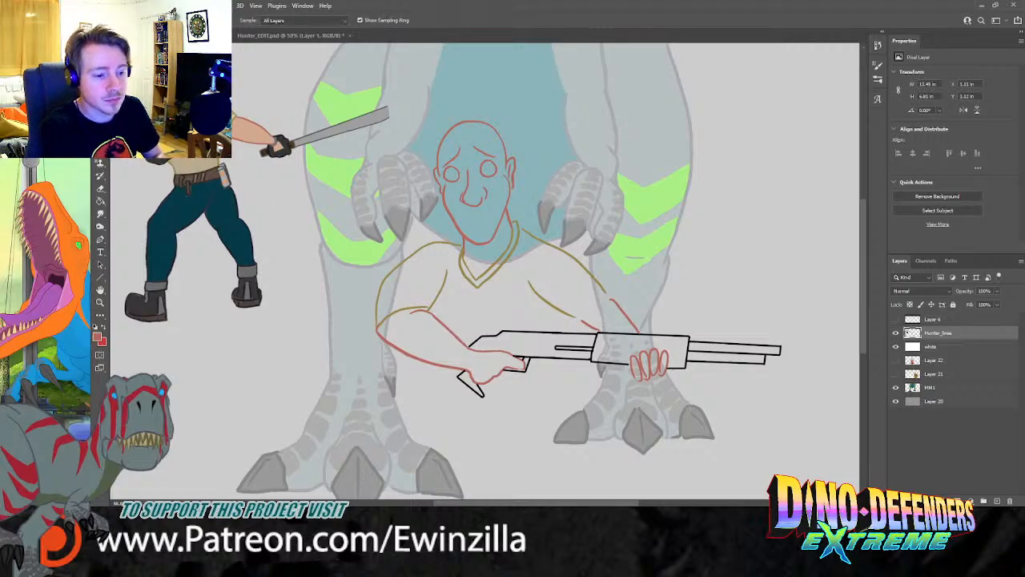
{"action": "left_click", "coordinate": [464, 264]}
{"action": "key", "text": "b"}
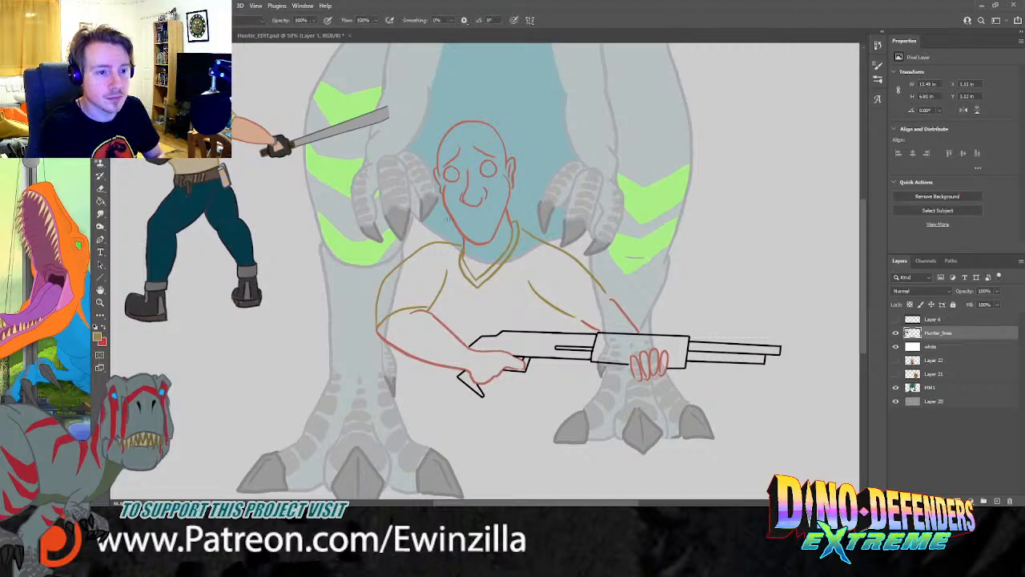
{"action": "mouse_move", "coordinate": [611, 301]}
{"action": "left_mouse_down"}
{"action": "mouse_move", "coordinate": [580, 321]}
{"action": "mouse_move", "coordinate": [596, 298]}
{"action": "left_mouse_up"}
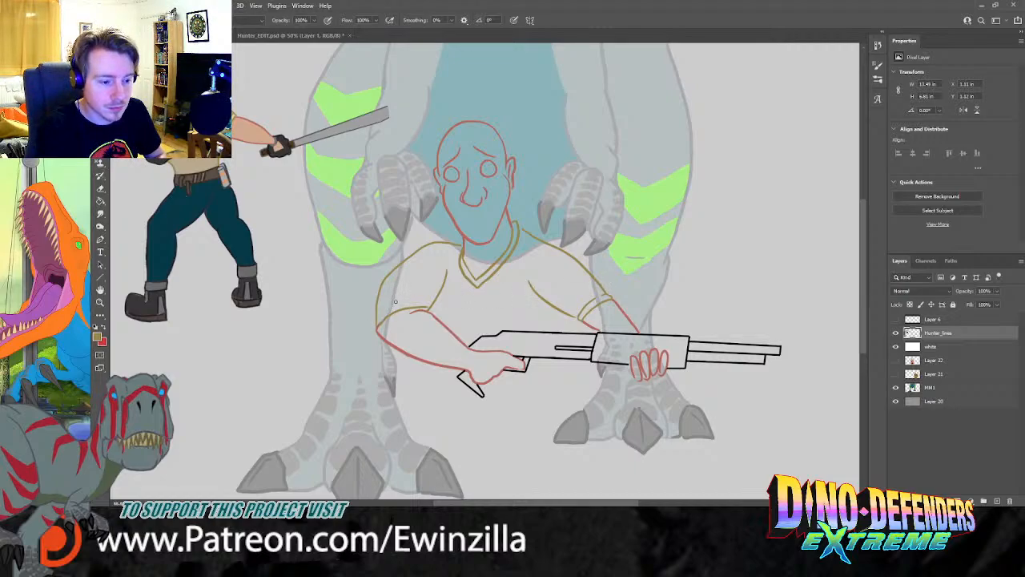
Step: Draw a matching olive cuff band around the sleeve of the trigger arm
{"action": "mouse_move", "coordinate": [376, 322]}
{"action": "left_mouse_down"}
{"action": "mouse_move", "coordinate": [429, 296]}
{"action": "mouse_move", "coordinate": [379, 317]}
{"action": "mouse_move", "coordinate": [406, 303]}
{"action": "mouse_move", "coordinate": [430, 309]}
{"action": "mouse_move", "coordinate": [379, 317]}
{"action": "left_mouse_up"}
{"action": "key", "text": "ctrl+z"}
{"action": "key", "text": "ctrl+z"}
{"action": "key", "text": "ctrl+z"}
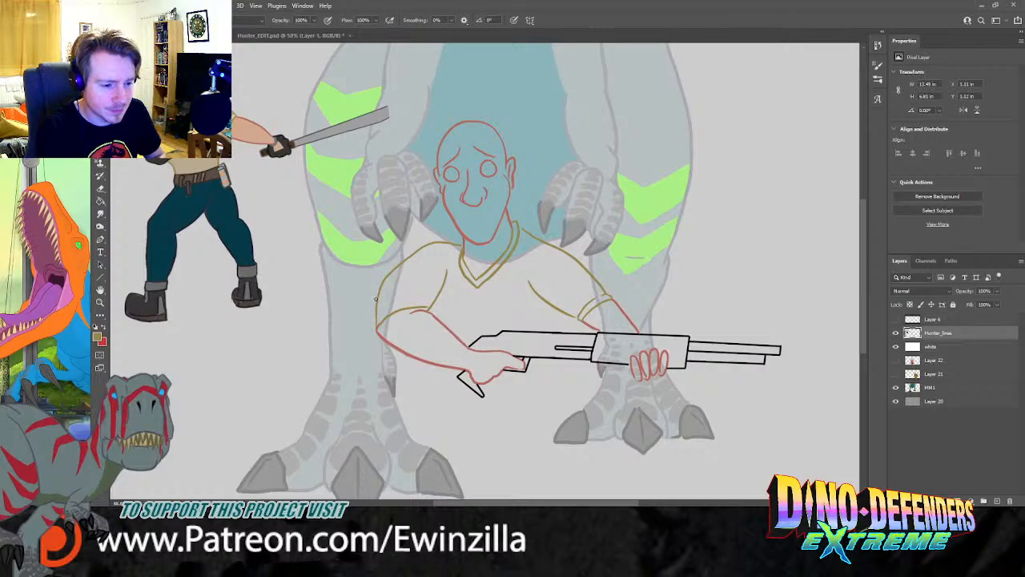
{"action": "left_click_drag", "start_coordinate": [378, 317], "coordinate": [415, 302]}
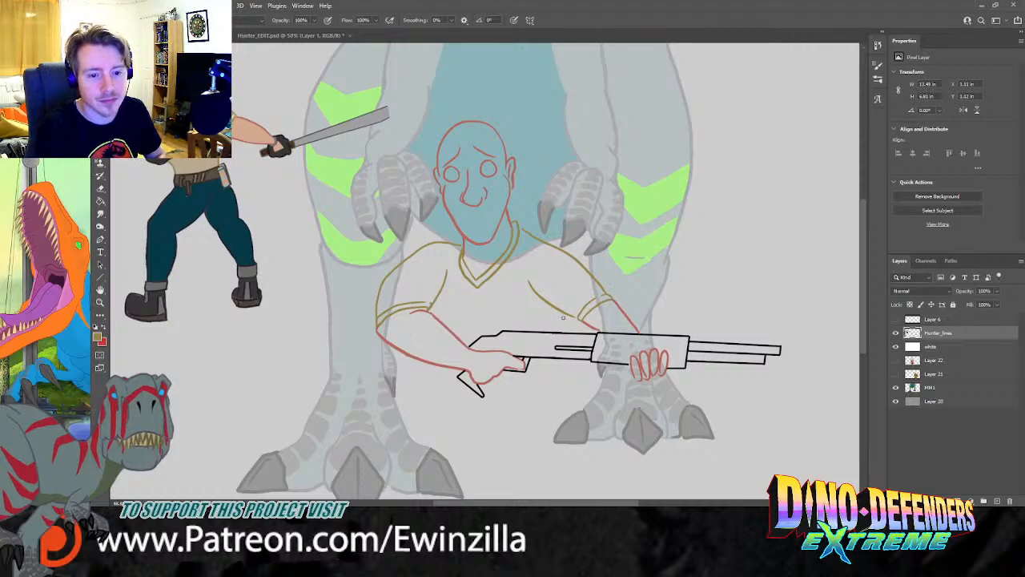
{"action": "mouse_move", "coordinate": [552, 308]}
{"action": "left_mouse_down"}
{"action": "mouse_move", "coordinate": [549, 330]}
{"action": "mouse_move", "coordinate": [547, 321]}
{"action": "left_mouse_up"}
{"action": "key", "text": "ctrl+z"}
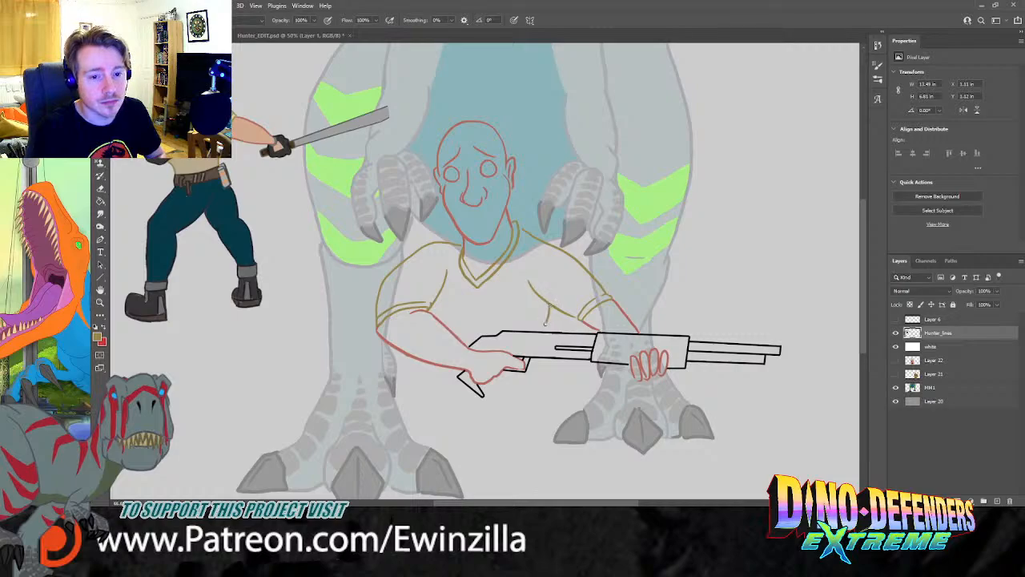
{"action": "key", "text": "ctrl+z"}
{"action": "left_click_drag", "start_coordinate": [431, 304], "coordinate": [438, 317]}
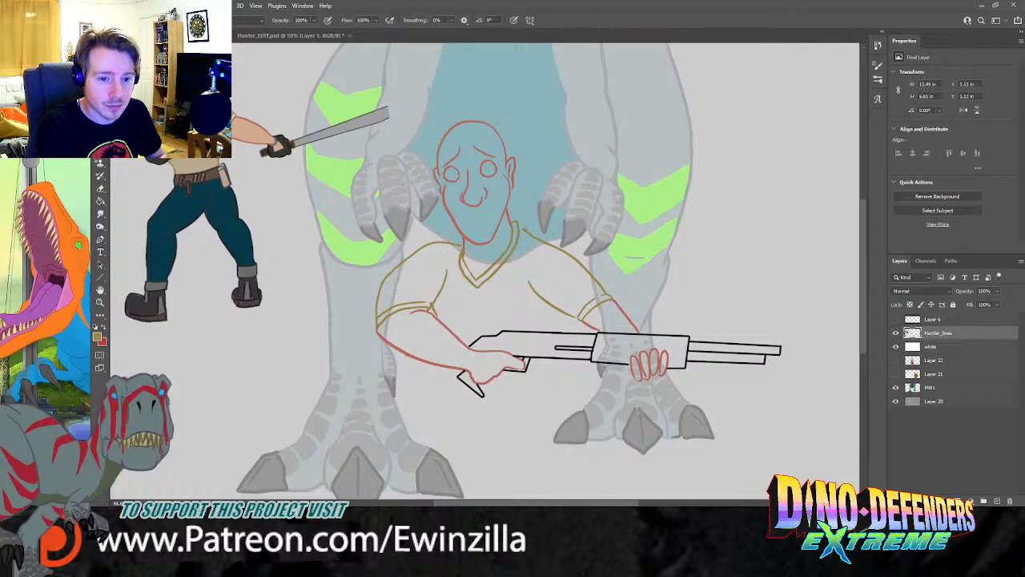
Step: Remove the trigger arm's shoulder line and redraw it as a smoother olive curve from the neck to the sleeve cuff
{"action": "left_click_drag", "start_coordinate": [463, 236], "coordinate": [386, 280]}
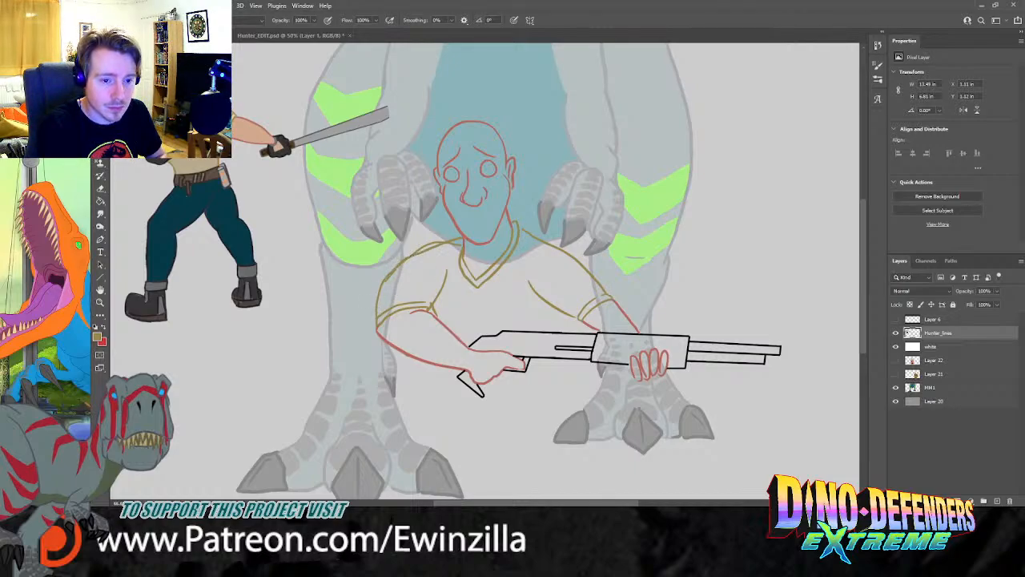
{"action": "key", "text": "ctrl+z"}
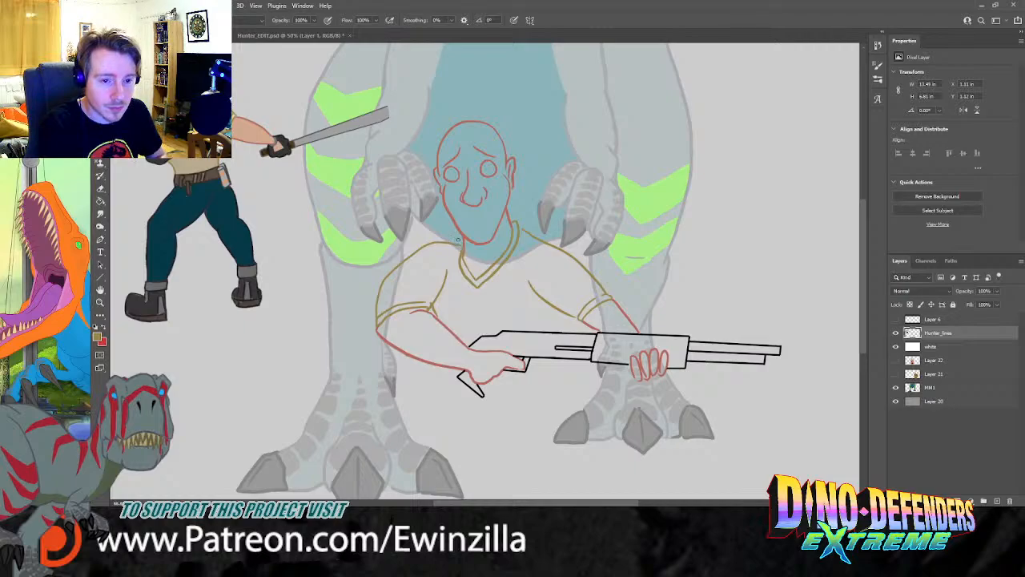
{"action": "left_click", "coordinate": [100, 212]}
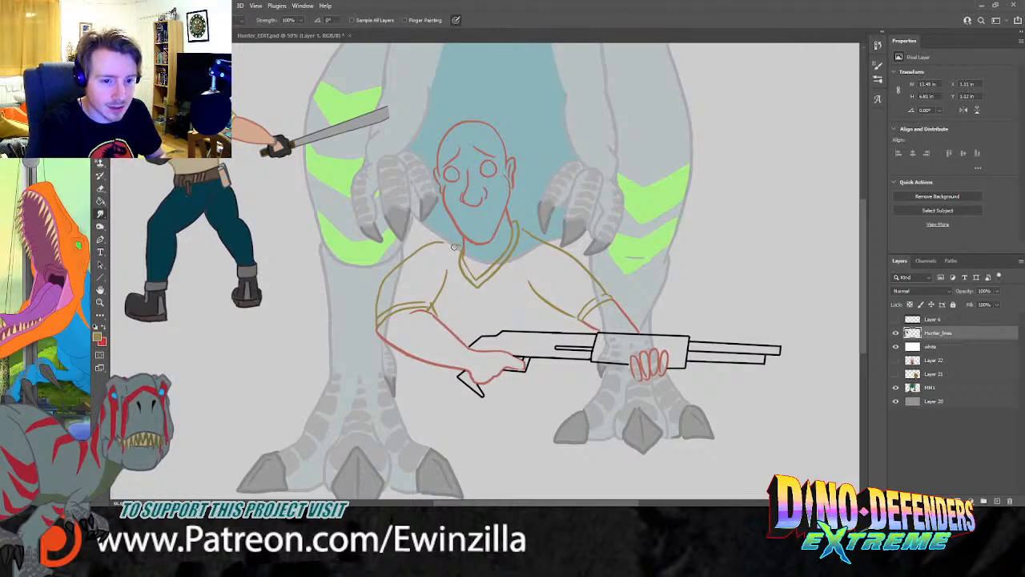
{"action": "mouse_move", "coordinate": [459, 246]}
{"action": "left_mouse_down"}
{"action": "mouse_move", "coordinate": [412, 261]}
{"action": "mouse_move", "coordinate": [378, 296]}
{"action": "left_mouse_up"}
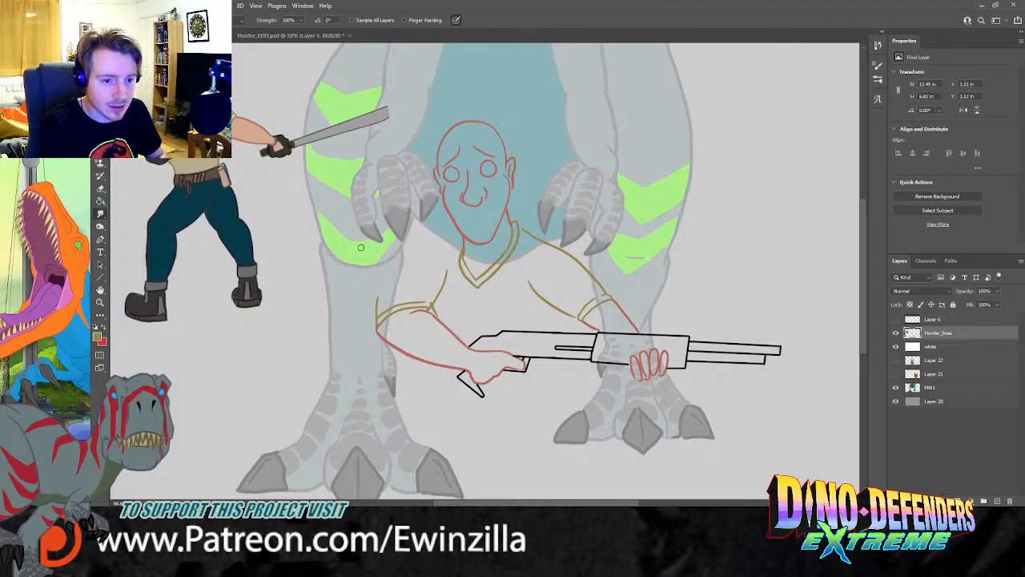
{"action": "key", "text": "b"}
{"action": "mouse_move", "coordinate": [460, 233]}
{"action": "left_mouse_down"}
{"action": "mouse_move", "coordinate": [411, 249]}
{"action": "mouse_move", "coordinate": [378, 309]}
{"action": "left_mouse_up"}
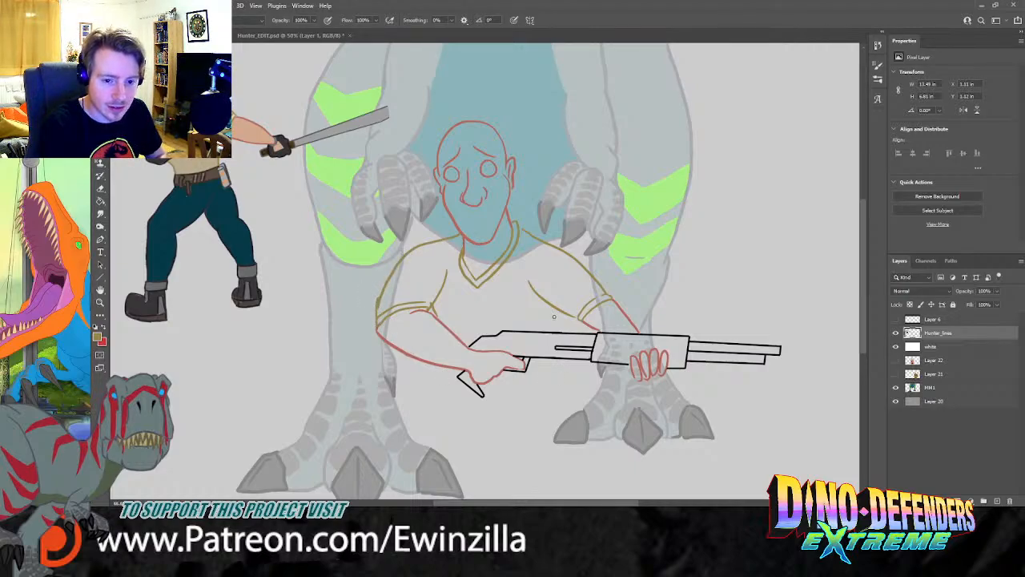
Step: Draw the olive torso sides below the shotgun and join them with a curved shirt hem
{"action": "left_click_drag", "start_coordinate": [556, 309], "coordinate": [567, 403]}
{"action": "key", "text": "ctrl+z"}
{"action": "key", "text": "ctrl+z"}
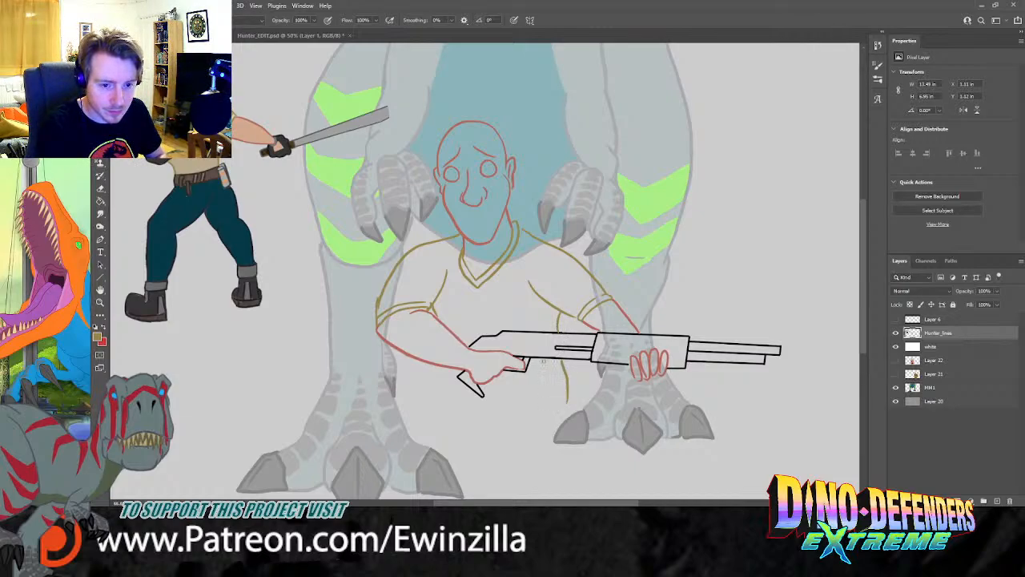
{"action": "left_click_drag", "start_coordinate": [446, 376], "coordinate": [469, 410]}
{"action": "key", "text": "ctrl+z"}
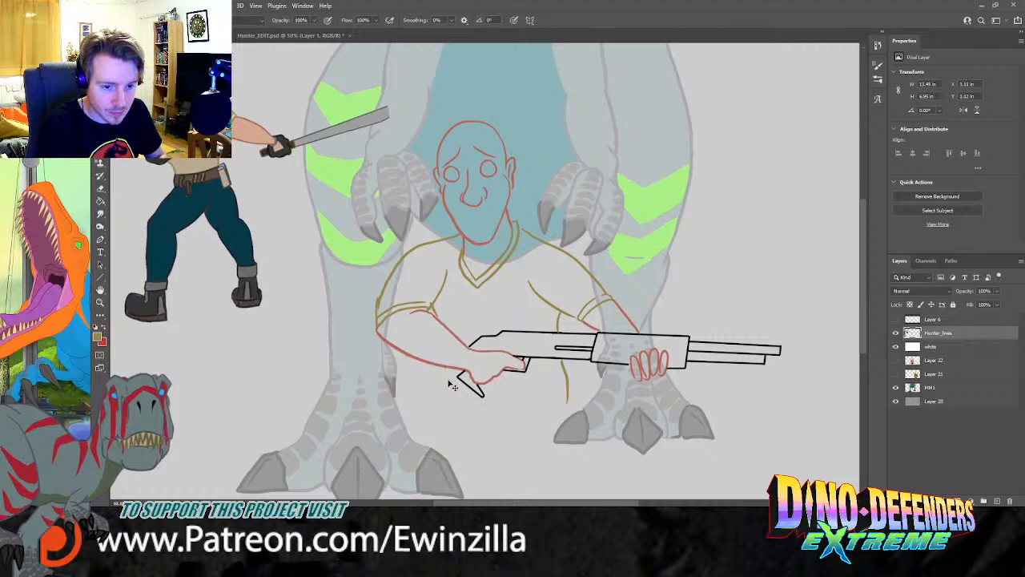
{"action": "mouse_move", "coordinate": [446, 367]}
{"action": "left_mouse_down"}
{"action": "mouse_move", "coordinate": [462, 413]}
{"action": "mouse_move", "coordinate": [569, 395]}
{"action": "left_mouse_up"}
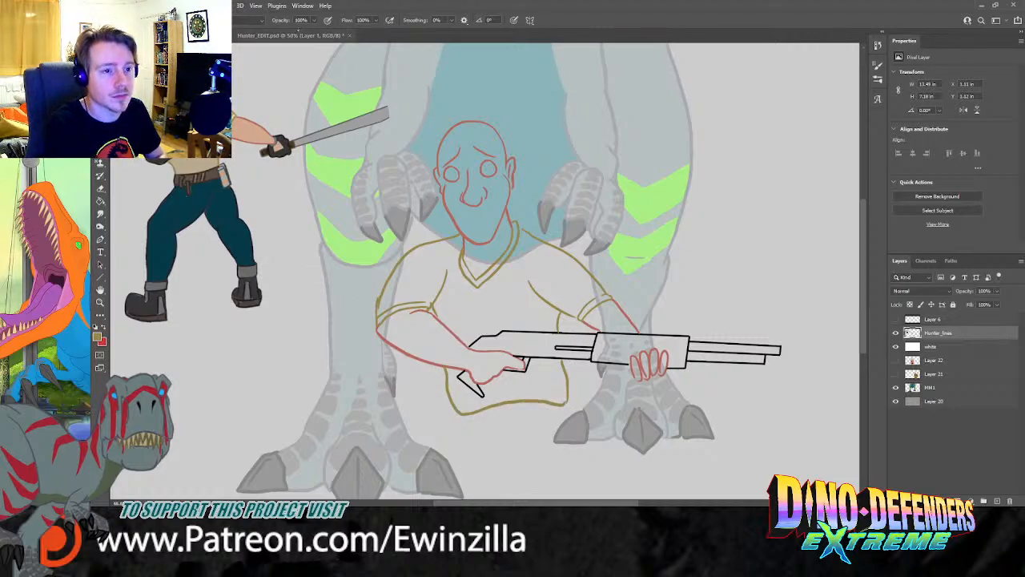
Step: Show the Layer 22 hunter reference, raise it above the white layer and place it beside the new figure
{"action": "left_click", "coordinate": [285, 36]}
{"action": "key", "text": "ctrl+Tab"}
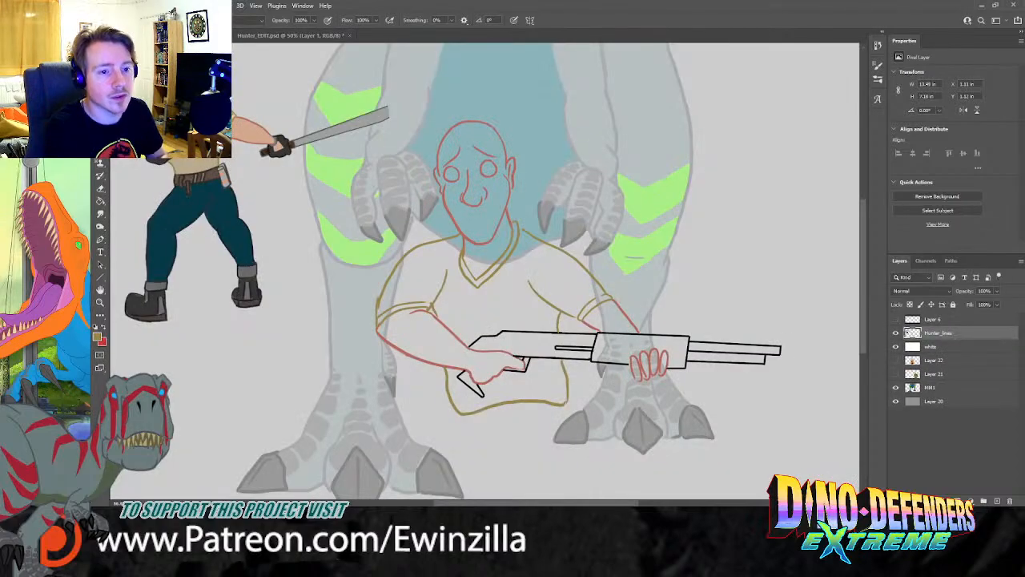
{"action": "left_click", "coordinate": [896, 360]}
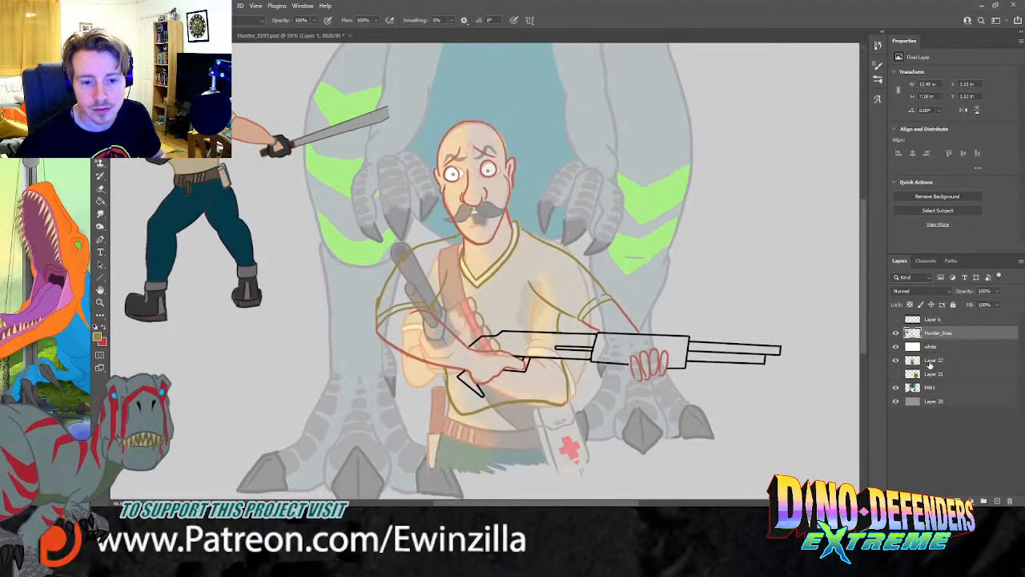
{"action": "left_click", "coordinate": [931, 364]}
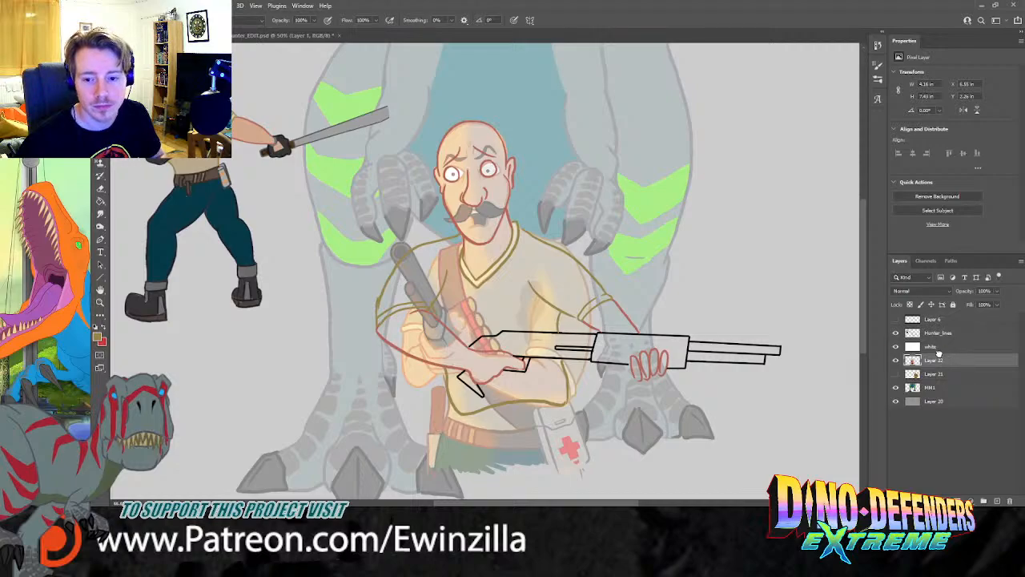
{"action": "left_click_drag", "start_coordinate": [942, 359], "coordinate": [942, 341]}
{"action": "key", "text": "v"}
{"action": "left_click_drag", "start_coordinate": [424, 294], "coordinate": [661, 125]}
Step: Sample black and brush a curled moustache outline under the nose on the Hunter_lines layer
{"action": "left_click", "coordinate": [948, 337]}
{"action": "key", "text": "b"}
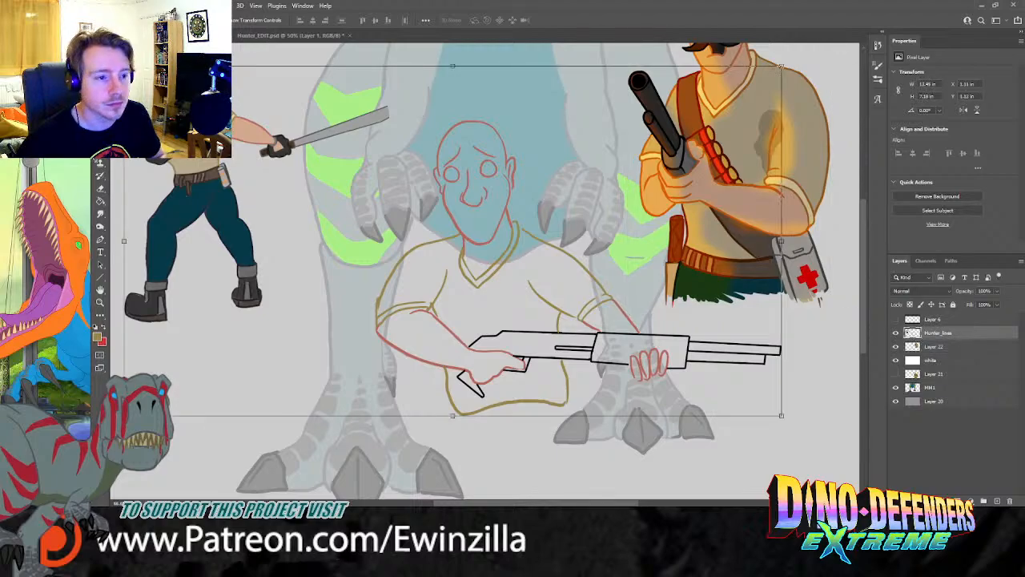
{"action": "key", "text": "i"}
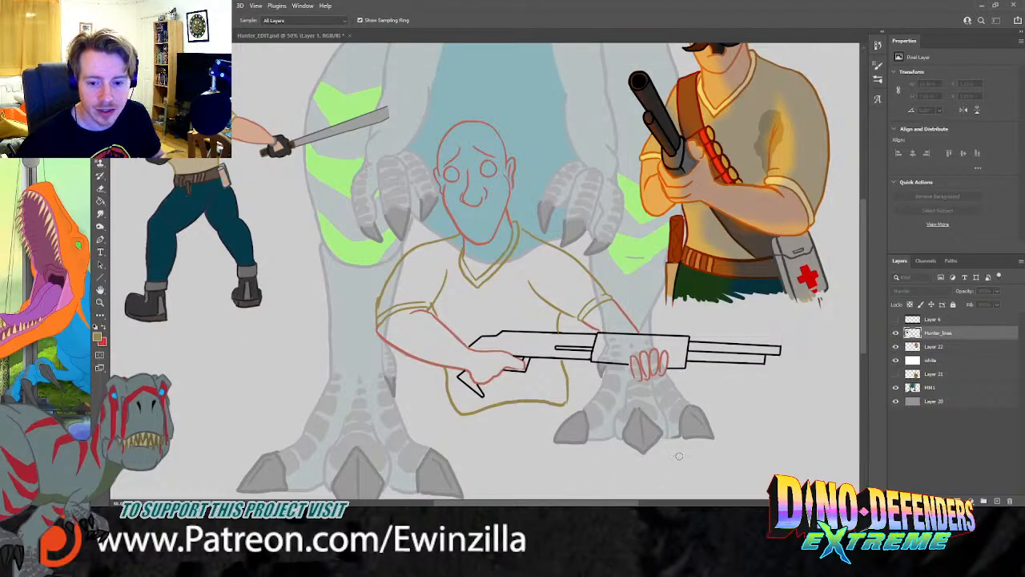
{"action": "key", "text": "b"}
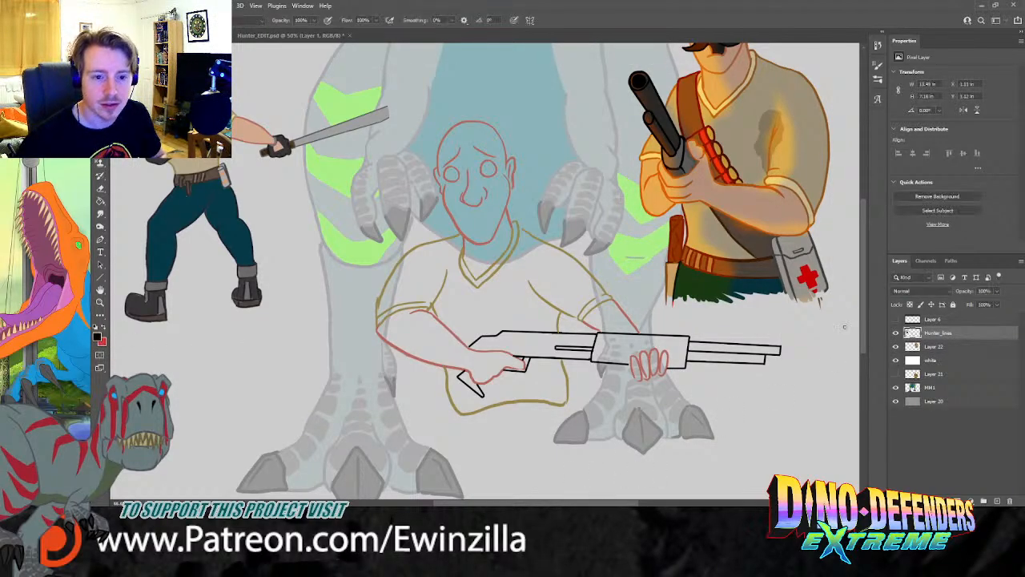
{"action": "mouse_move", "coordinate": [462, 205]}
{"action": "left_mouse_down"}
{"action": "mouse_move", "coordinate": [452, 219]}
{"action": "mouse_move", "coordinate": [505, 209]}
{"action": "mouse_move", "coordinate": [475, 216]}
{"action": "left_mouse_up"}
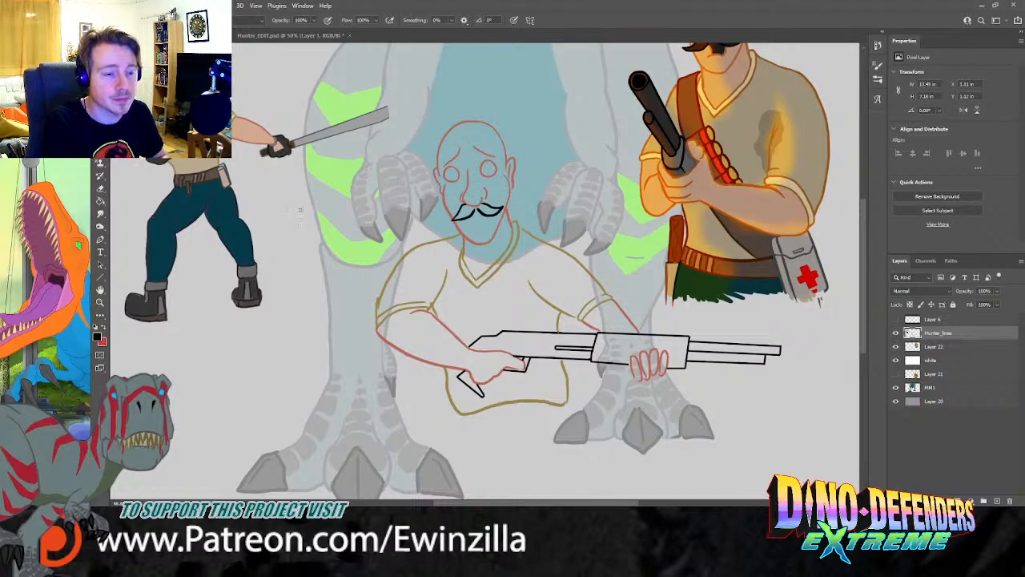
Step: Sample the red facial outline colour and draw a worried open mouth beneath the moustache
{"action": "key", "text": "i"}
{"action": "left_click", "coordinate": [473, 232]}
{"action": "key", "text": "b"}
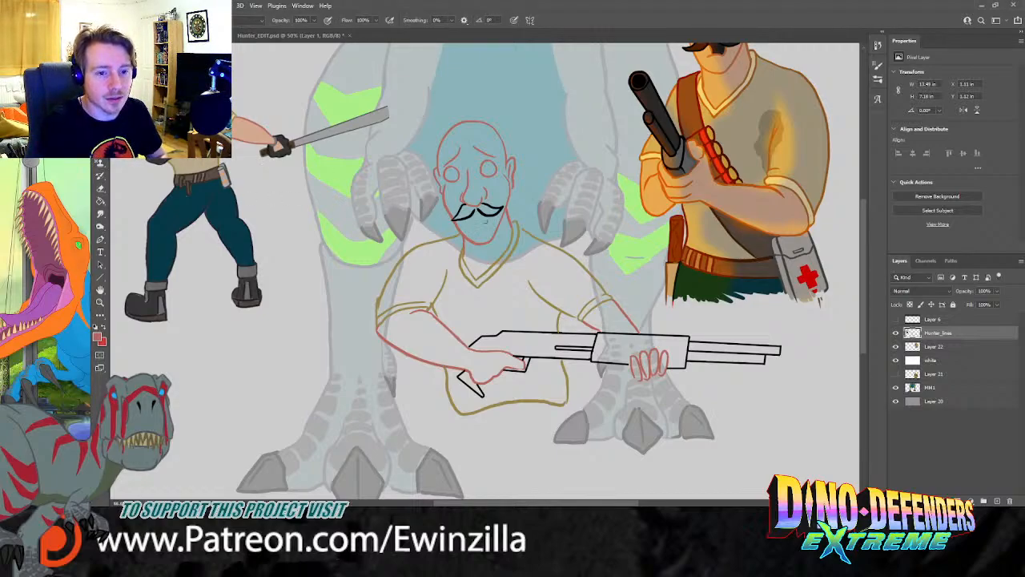
{"action": "left_click_drag", "start_coordinate": [471, 215], "coordinate": [490, 226]}
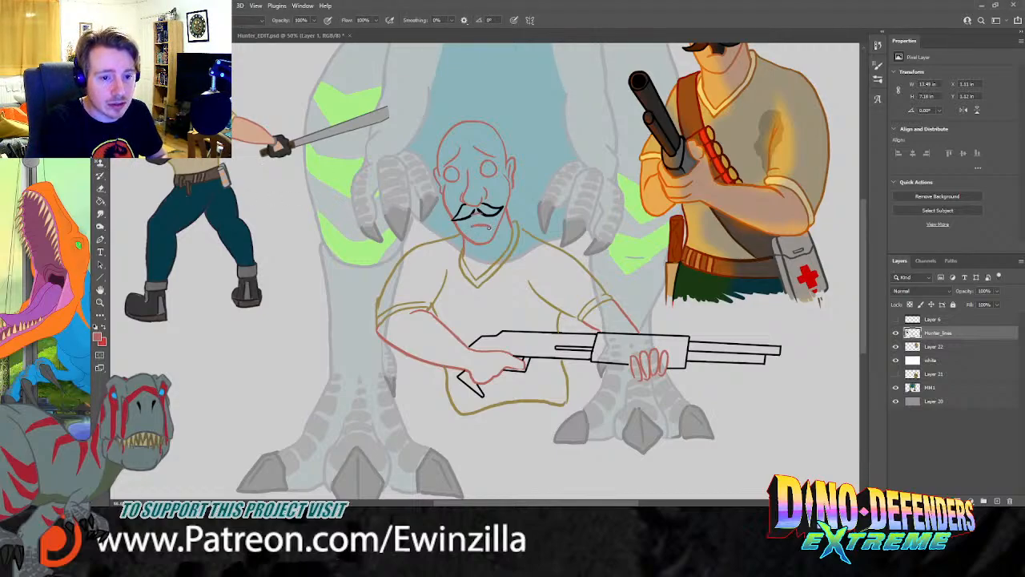
{"action": "key", "text": "ctrl+z"}
{"action": "key", "text": "ctrl+z"}
{"action": "key", "text": "ctrl+z"}
{"action": "mouse_move", "coordinate": [468, 227]}
{"action": "left_mouse_down"}
{"action": "mouse_move", "coordinate": [490, 225]}
{"action": "mouse_move", "coordinate": [469, 227]}
{"action": "left_mouse_up"}
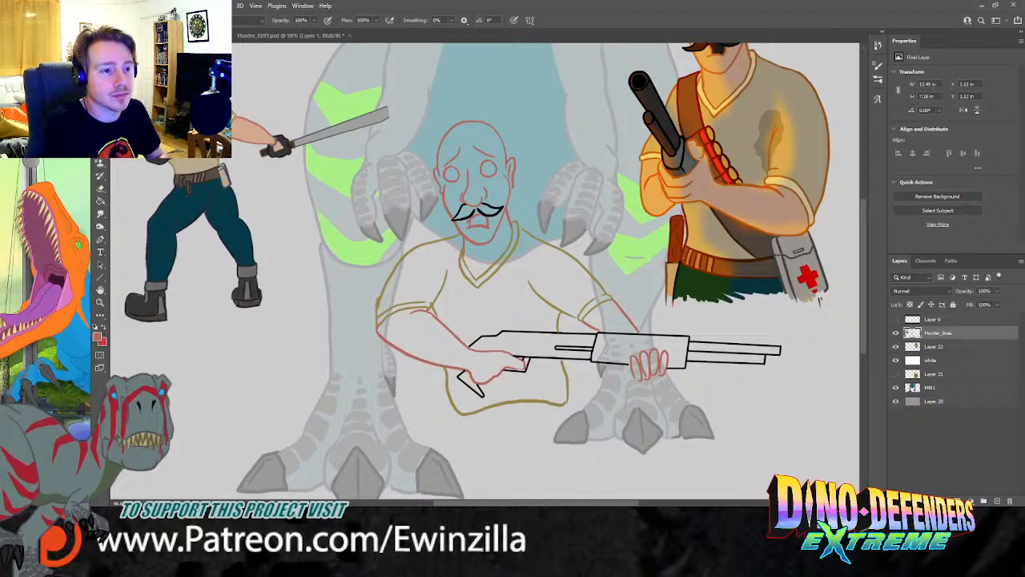
Step: Sample the reference's dark brown belt outline and draw a curved belt along the shirt hem with loop lines at one end
{"action": "left_click", "coordinate": [769, 259], "text": "alt"}
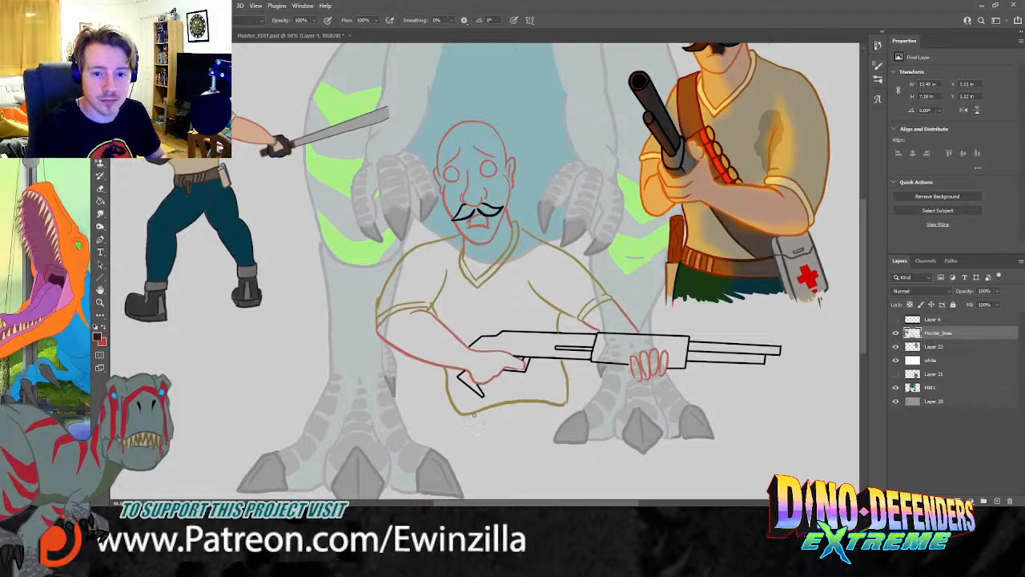
{"action": "mouse_move", "coordinate": [463, 415]}
{"action": "left_mouse_down"}
{"action": "mouse_move", "coordinate": [559, 402]}
{"action": "mouse_move", "coordinate": [565, 423]}
{"action": "left_mouse_up"}
{"action": "key", "text": "ctrl+z"}
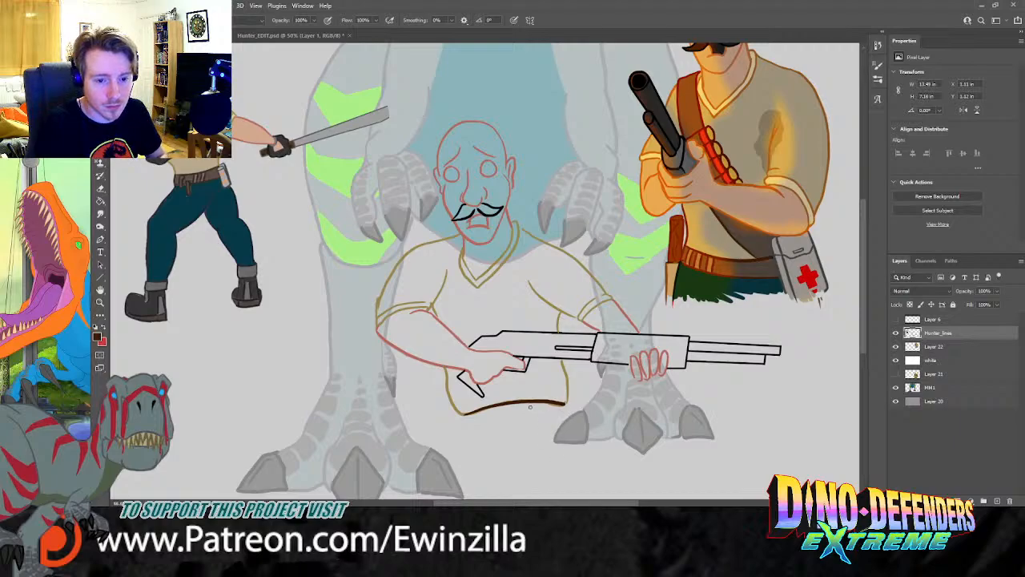
{"action": "mouse_move", "coordinate": [464, 431]}
{"action": "left_mouse_down"}
{"action": "mouse_move", "coordinate": [559, 421]}
{"action": "mouse_move", "coordinate": [566, 405]}
{"action": "left_mouse_up"}
{"action": "key", "text": "ctrl+z"}
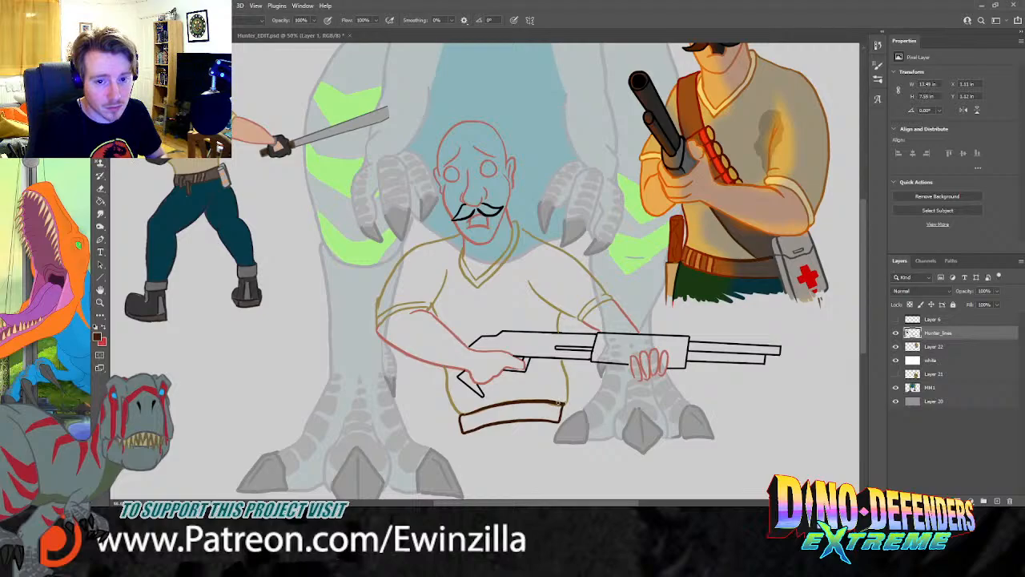
{"action": "left_click_drag", "start_coordinate": [467, 415], "coordinate": [499, 423]}
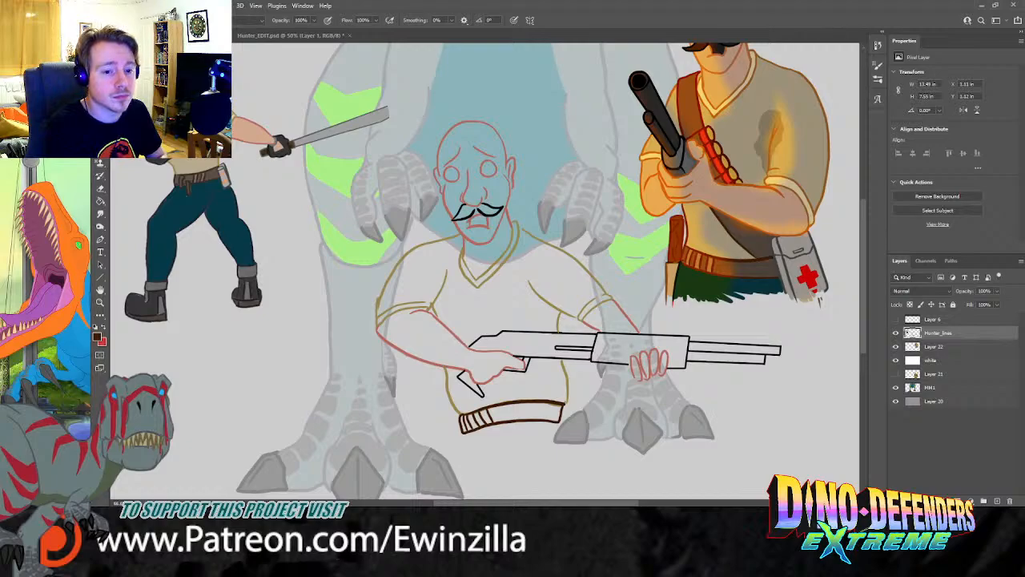
Step: Smudge the shirt's crease lines at both armpits to reshape and taper their ends
{"action": "left_click", "coordinate": [101, 214]}
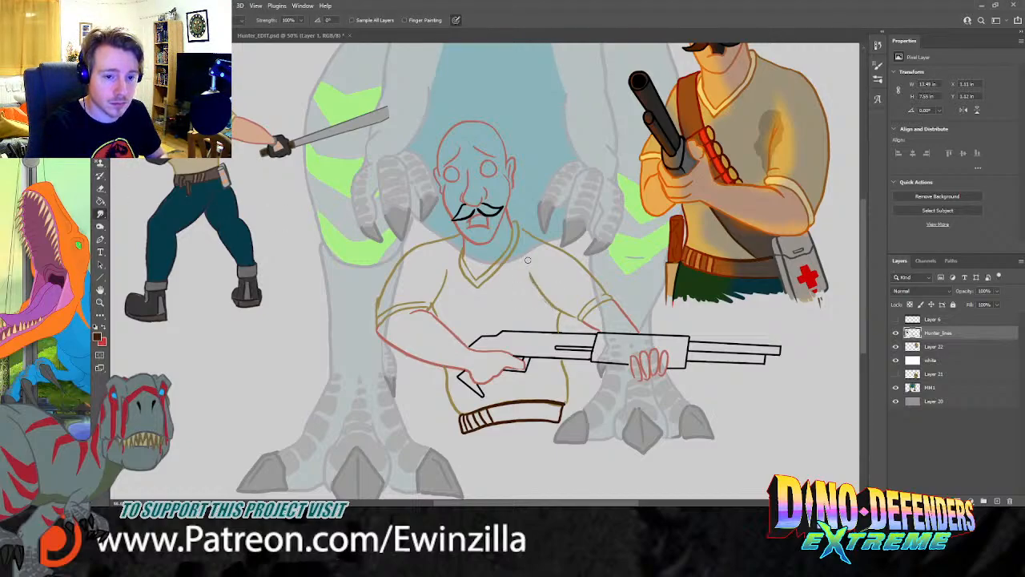
{"action": "left_click_drag", "start_coordinate": [555, 306], "coordinate": [531, 270]}
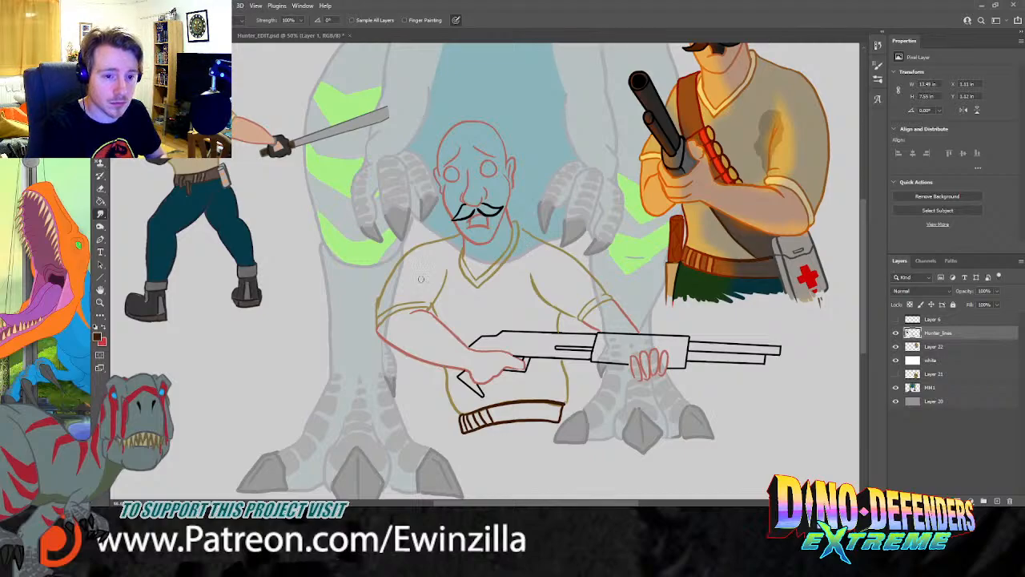
{"action": "mouse_move", "coordinate": [434, 308]}
{"action": "left_mouse_down"}
{"action": "mouse_move", "coordinate": [444, 266]}
{"action": "mouse_move", "coordinate": [441, 298]}
{"action": "mouse_move", "coordinate": [430, 278]}
{"action": "mouse_move", "coordinate": [430, 292]}
{"action": "mouse_move", "coordinate": [433, 301]}
{"action": "mouse_move", "coordinate": [438, 271]}
{"action": "mouse_move", "coordinate": [433, 306]}
{"action": "left_mouse_up"}
{"action": "key", "text": "ctrl+z"}
{"action": "key", "text": "ctrl+z"}
{"action": "left_click_drag", "start_coordinate": [437, 270], "coordinate": [437, 306]}
{"action": "key", "text": "ctrl+z"}
{"action": "mouse_move", "coordinate": [445, 268]}
{"action": "left_mouse_down"}
{"action": "mouse_move", "coordinate": [445, 310]}
{"action": "mouse_move", "coordinate": [435, 292]}
{"action": "left_mouse_up"}
{"action": "key", "text": "ctrl+z"}
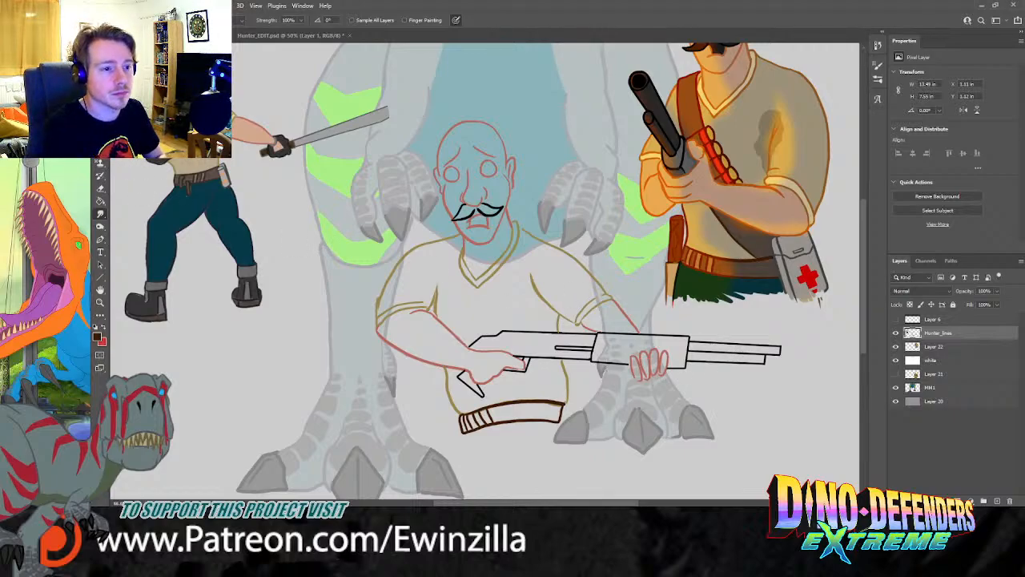
Step: Sample the reference pouch's dark grey outline and draw an angled medical pouch with a flap and clasp hanging from the belt
{"action": "key", "text": "i"}
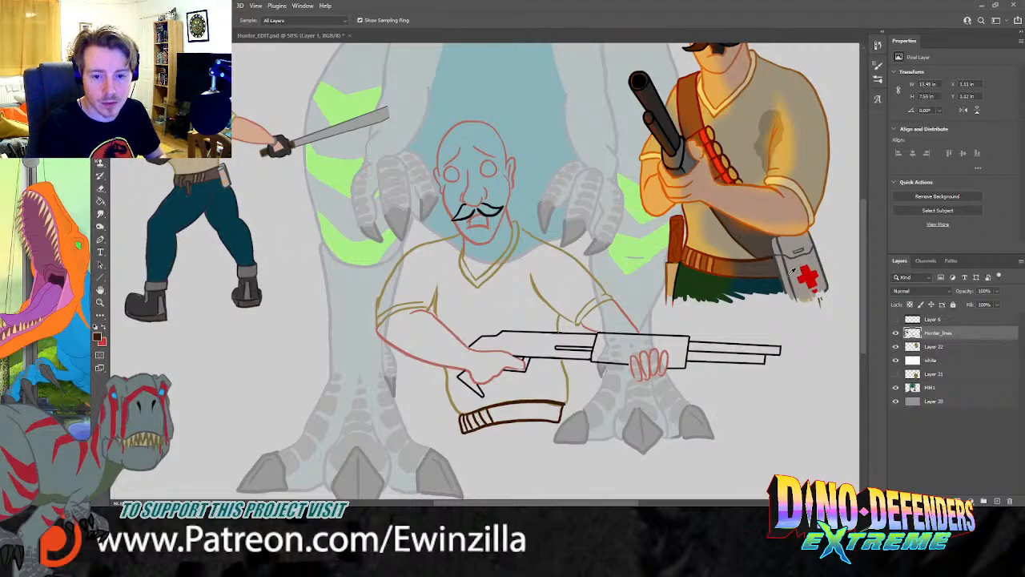
{"action": "key", "text": "b"}
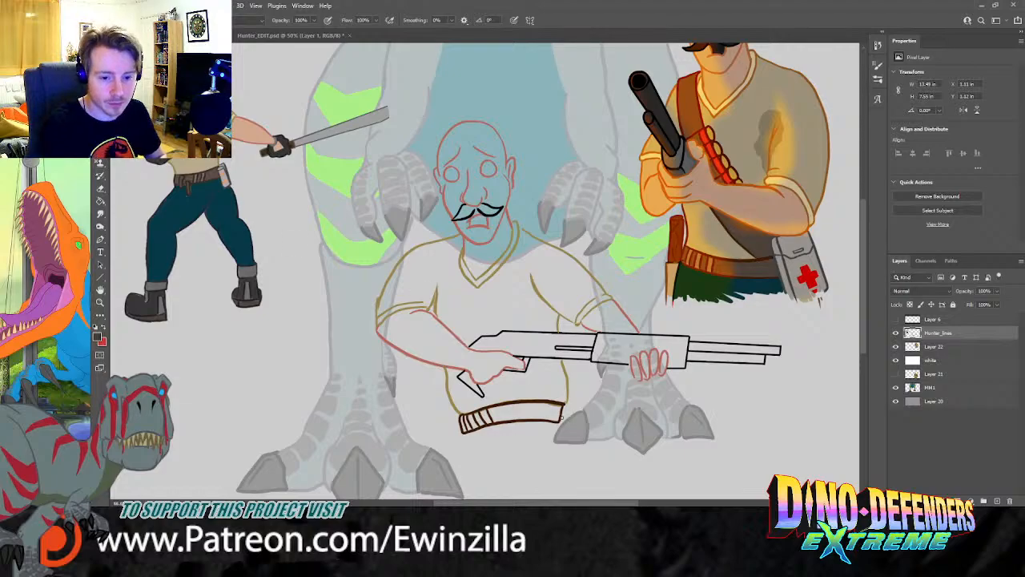
{"action": "mouse_move", "coordinate": [564, 403]}
{"action": "left_mouse_down"}
{"action": "mouse_move", "coordinate": [558, 466]}
{"action": "mouse_move", "coordinate": [572, 404]}
{"action": "mouse_move", "coordinate": [579, 450]}
{"action": "mouse_move", "coordinate": [555, 467]}
{"action": "left_mouse_up"}
{"action": "key", "text": "ctrl+z"}
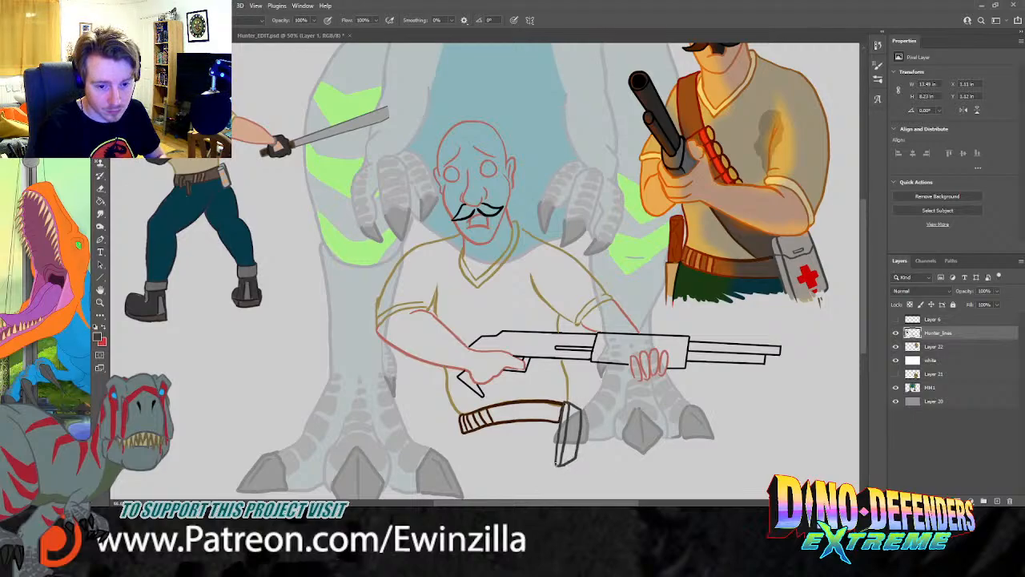
{"action": "left_click_drag", "start_coordinate": [562, 420], "coordinate": [571, 419]}
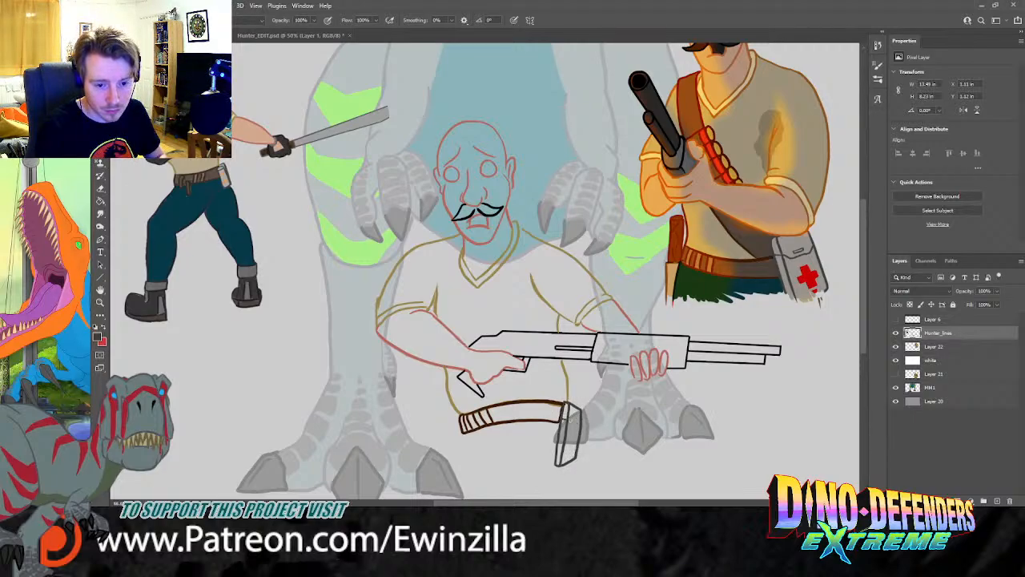
{"action": "key", "text": "ctrl+z"}
{"action": "key", "text": "ctrl+z"}
{"action": "key", "text": "ctrl+z"}
{"action": "key", "text": "ctrl+z"}
{"action": "mouse_move", "coordinate": [564, 402]}
{"action": "left_mouse_down"}
{"action": "mouse_move", "coordinate": [555, 476]}
{"action": "mouse_move", "coordinate": [568, 407]}
{"action": "mouse_move", "coordinate": [586, 417]}
{"action": "mouse_move", "coordinate": [553, 476]}
{"action": "left_mouse_up"}
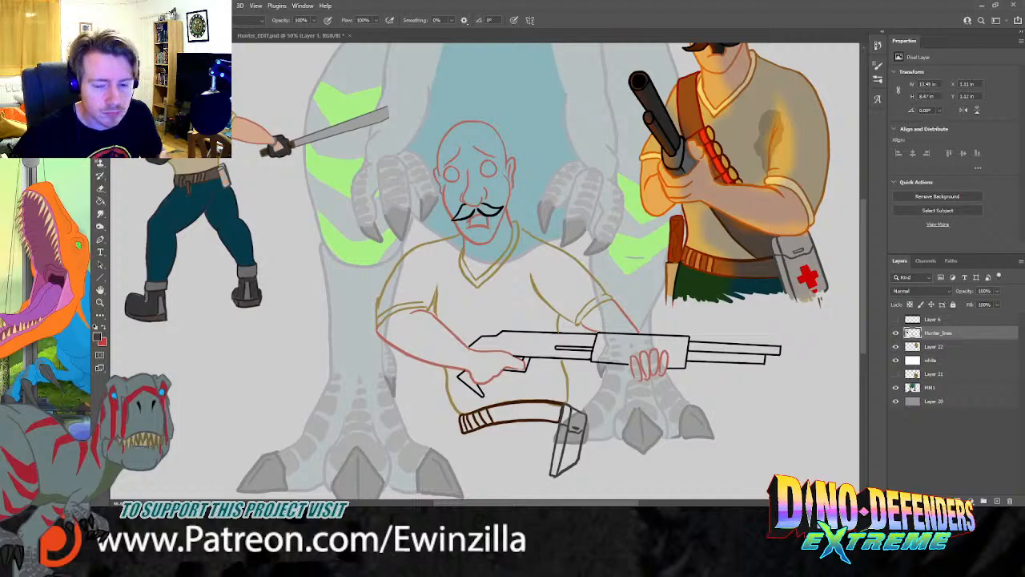
{"action": "scroll", "coordinate": [485, 271], "scroll_direction": "down", "scroll_amount": 7}
{"action": "scroll", "coordinate": [485, 270], "scroll_direction": "up", "scroll_amount": 8}
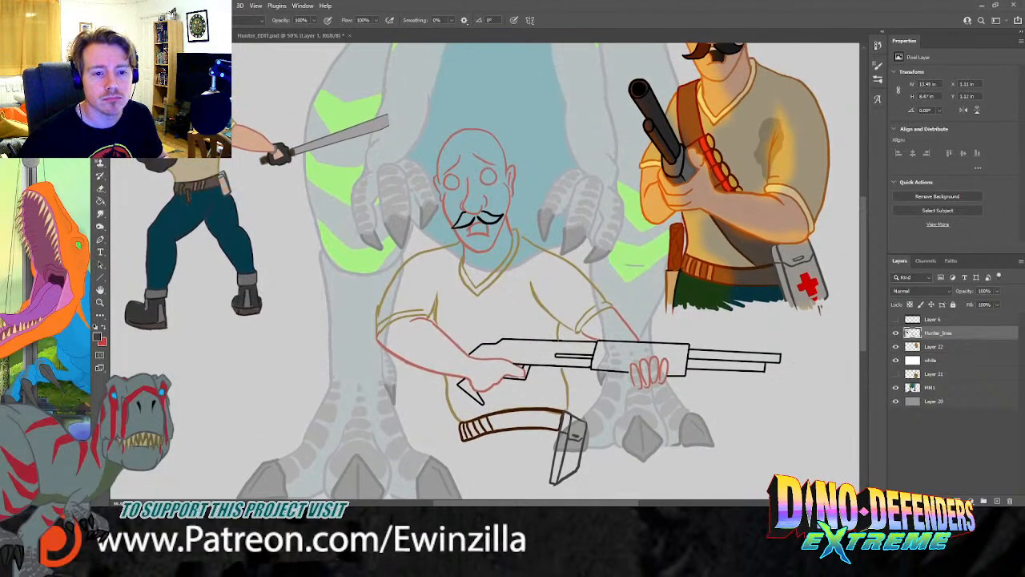
{"action": "scroll", "coordinate": [486, 271], "scroll_direction": "up", "scroll_amount": 5}
{"action": "scroll", "coordinate": [485, 271], "scroll_direction": "down", "scroll_amount": 10}
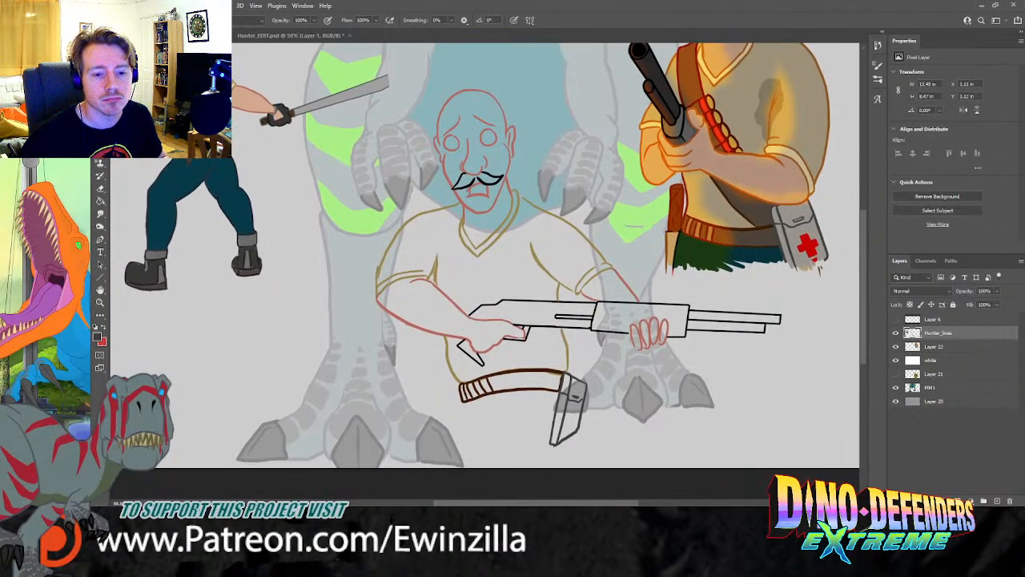
Step: Bring the brown-handled blade in on its own blade layer and rotate, enlarge and position it beside the looped end of the gunman's belt
{"action": "key", "text": "i"}
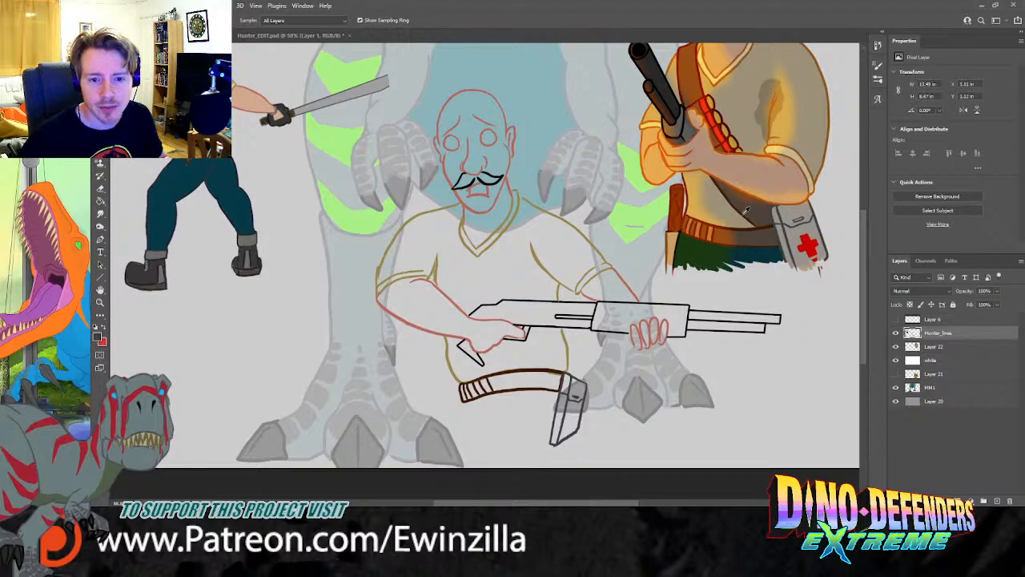
{"action": "left_click", "coordinate": [292, 35]}
{"action": "left_click", "coordinate": [937, 346]}
{"action": "key", "text": "v"}
{"action": "mouse_move", "coordinate": [622, 155]}
{"action": "left_mouse_down"}
{"action": "mouse_move", "coordinate": [192, 36]}
{"action": "mouse_move", "coordinate": [454, 301]}
{"action": "left_mouse_up"}
{"action": "left_click_drag", "start_coordinate": [450, 263], "coordinate": [346, 291]}
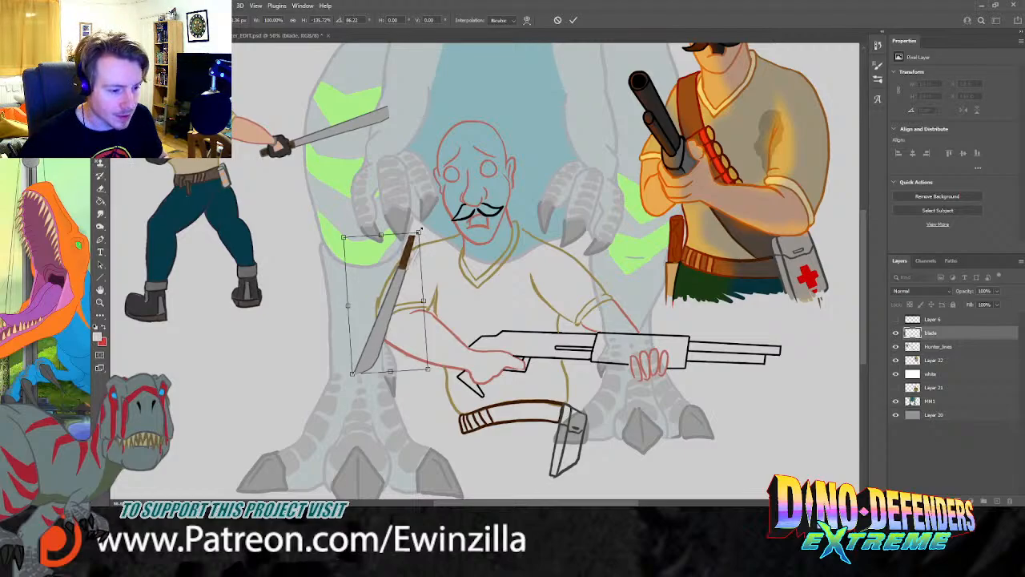
{"action": "left_click_drag", "start_coordinate": [418, 232], "coordinate": [373, 150]}
{"action": "left_click_drag", "start_coordinate": [394, 251], "coordinate": [455, 472]}
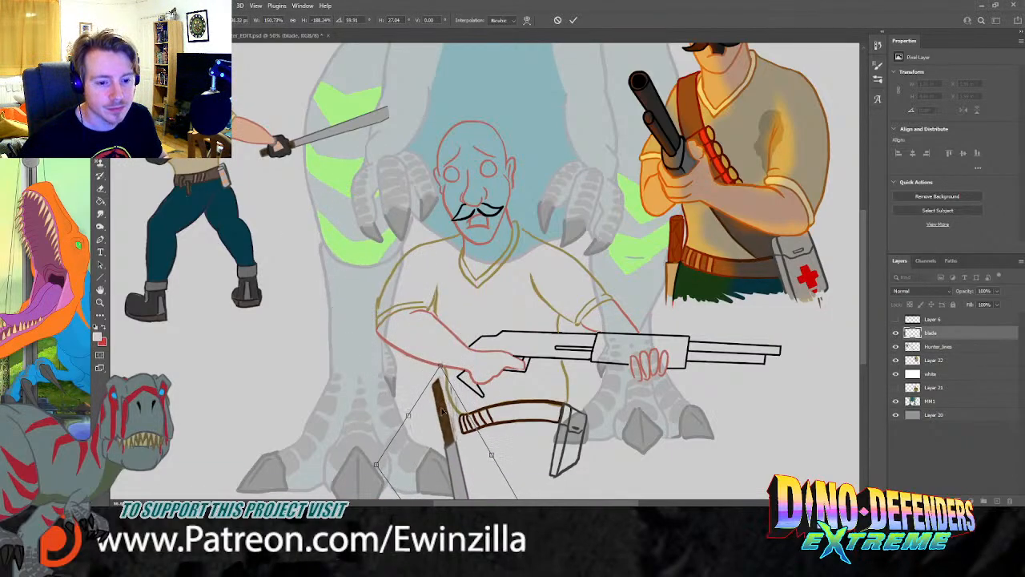
{"action": "left_click_drag", "start_coordinate": [409, 420], "coordinate": [449, 351]}
{"action": "left_click_drag", "start_coordinate": [488, 456], "coordinate": [521, 409]}
Step: Erase the faint stray marks beside the blade's handle on the blade layer
{"action": "scroll", "coordinate": [483, 420], "scroll_direction": "down", "scroll_amount": 2}
{"action": "left_click", "coordinate": [101, 211]}
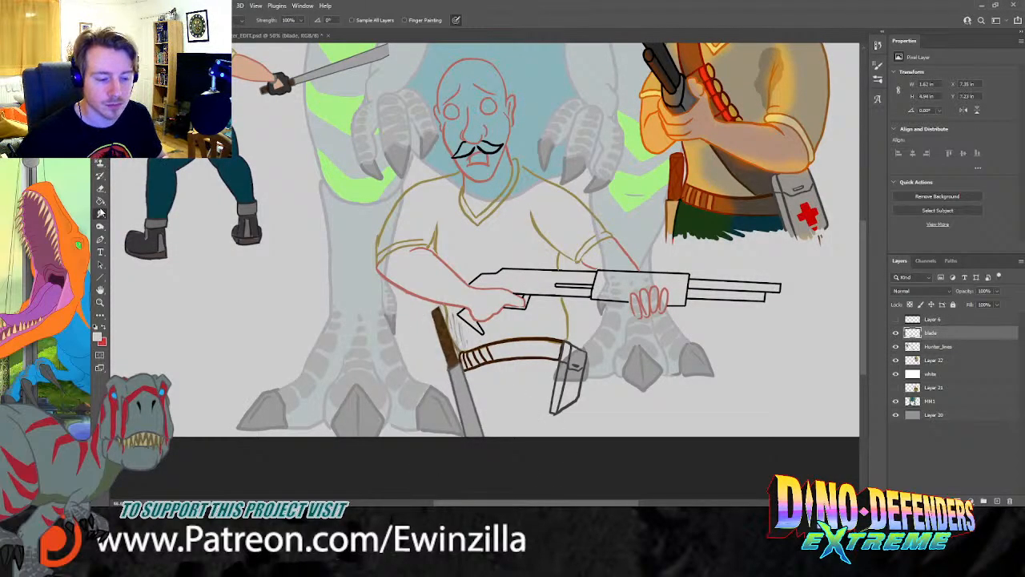
{"action": "key", "text": "e"}
{"action": "mouse_move", "coordinate": [464, 306]}
{"action": "left_mouse_down"}
{"action": "mouse_move", "coordinate": [463, 344]}
{"action": "mouse_move", "coordinate": [453, 325]}
{"action": "mouse_move", "coordinate": [461, 340]}
{"action": "left_mouse_up"}
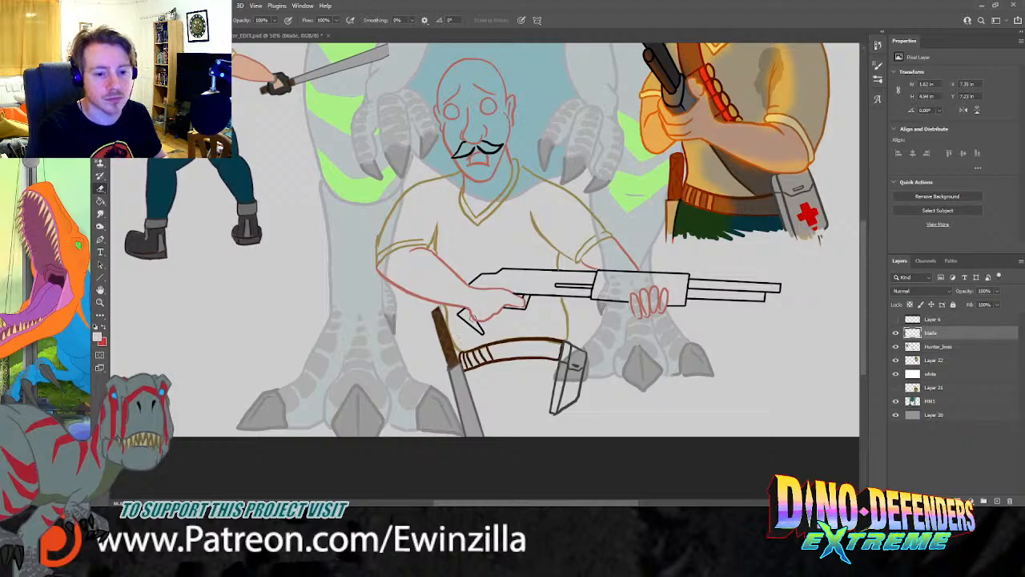
Step: Sample the dark outline colour of the reference hunter's trousers and place the Hunter_lines layer above the blade layer for brushwork
{"action": "key", "text": "i"}
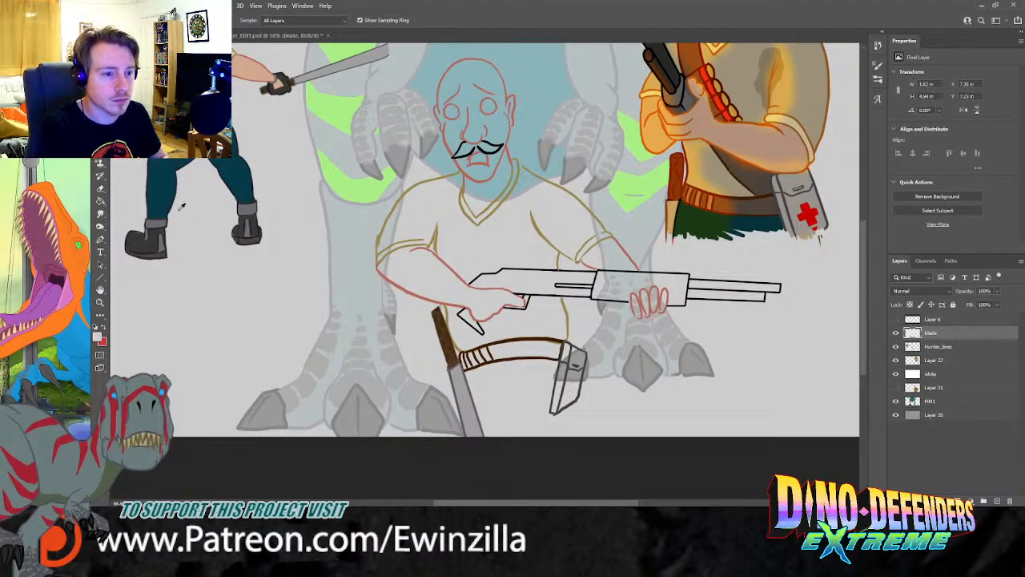
{"action": "left_click", "coordinate": [183, 164]}
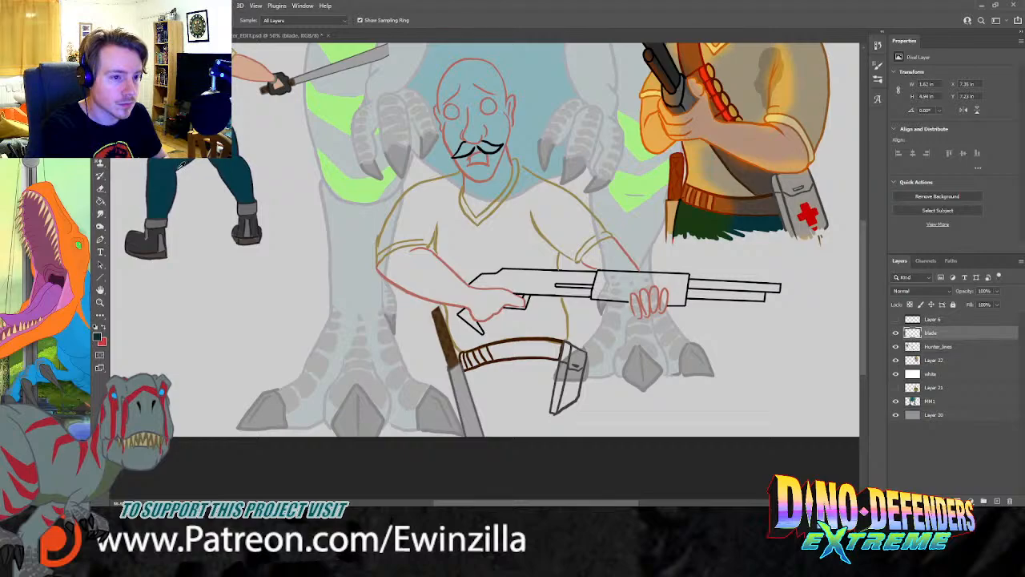
{"action": "left_click", "coordinate": [97, 337]}
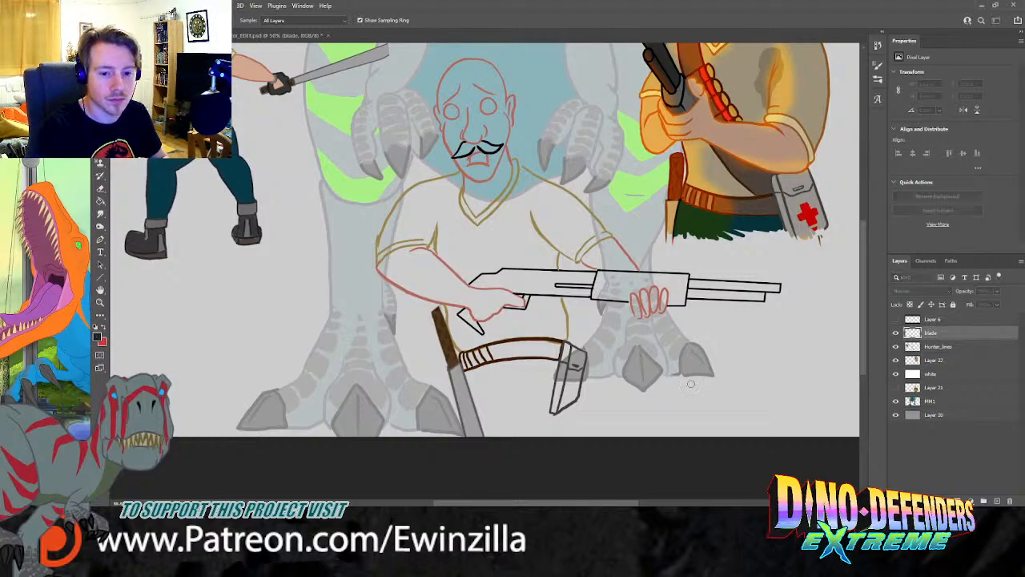
{"action": "key", "text": "Return"}
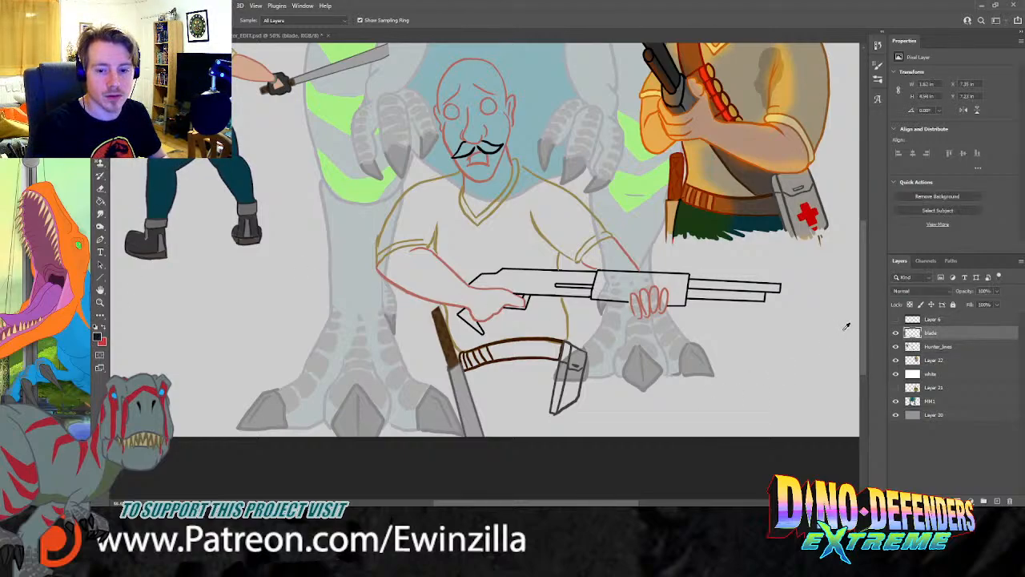
{"action": "left_click_drag", "start_coordinate": [935, 348], "coordinate": [935, 342]}
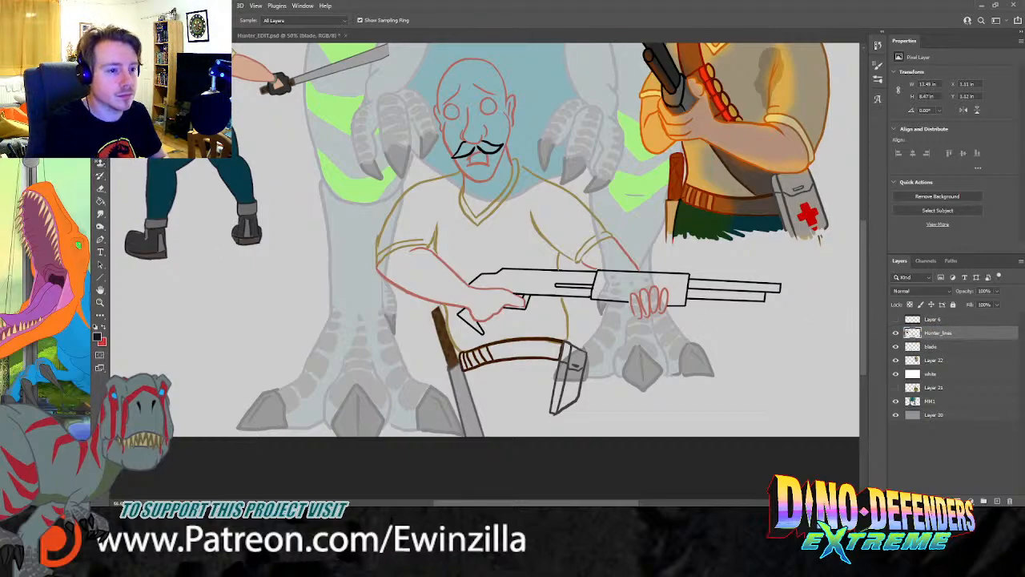
{"action": "key", "text": "b"}
{"action": "left_click_drag", "start_coordinate": [508, 373], "coordinate": [489, 437]}
{"action": "left_click_drag", "start_coordinate": [573, 407], "coordinate": [571, 438]}
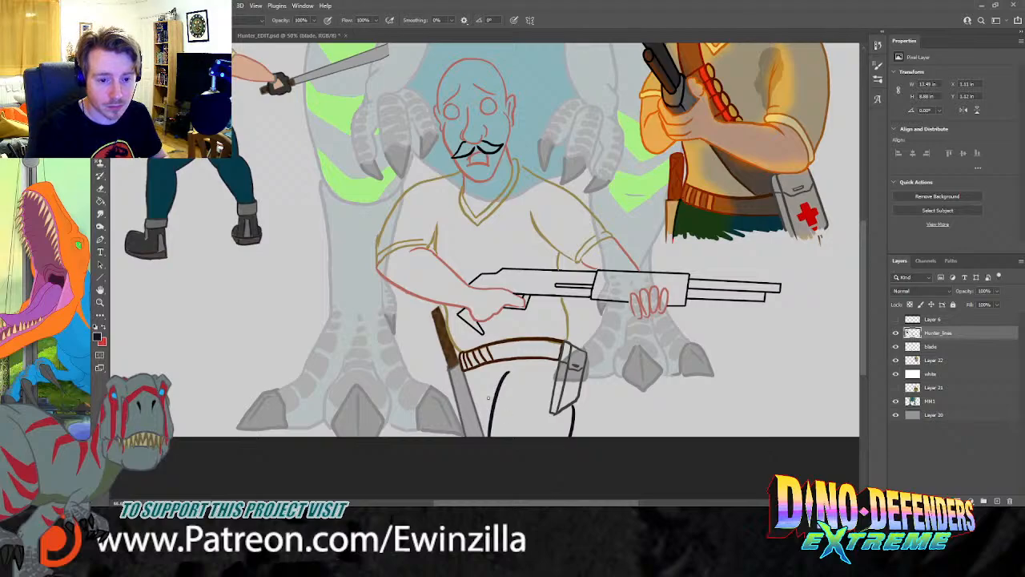
{"action": "left_click_drag", "start_coordinate": [485, 371], "coordinate": [483, 437]}
{"action": "left_click_drag", "start_coordinate": [575, 418], "coordinate": [586, 438]}
{"action": "key", "text": "ctrl+z"}
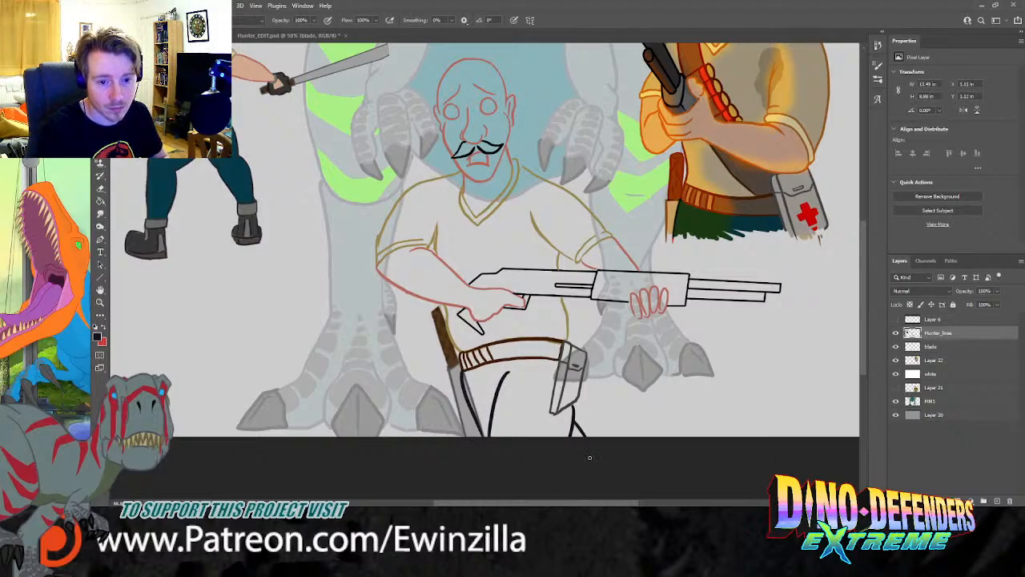
{"action": "key", "text": "ctrl+z"}
{"action": "key", "text": "ctrl+z"}
{"action": "key", "text": "ctrl+z"}
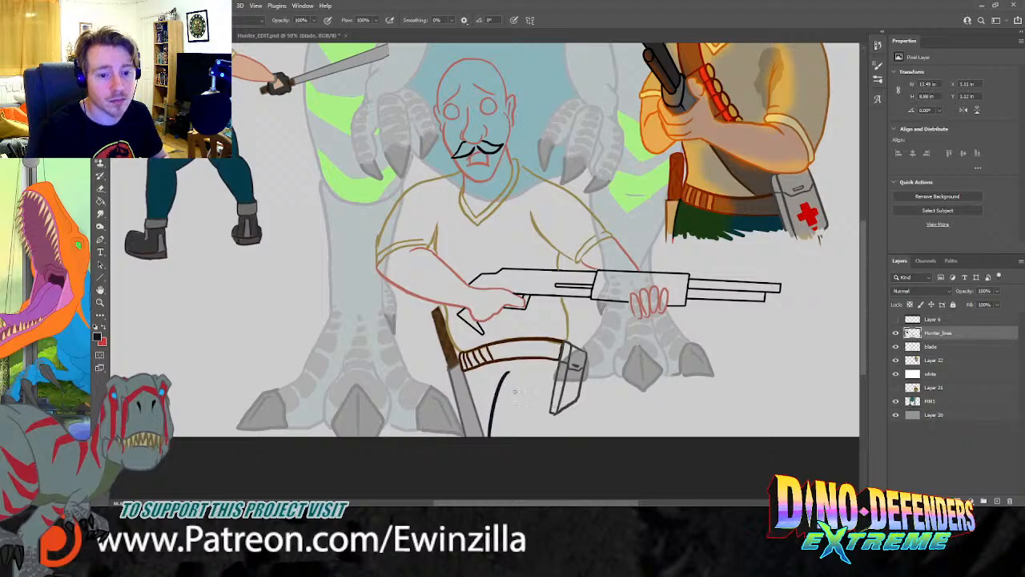
{"action": "key", "text": "ctrl+z"}
{"action": "left_click_drag", "start_coordinate": [515, 375], "coordinate": [507, 438]}
{"action": "left_click_drag", "start_coordinate": [462, 368], "coordinate": [457, 442]}
{"action": "key", "text": "ctrl+z"}
{"action": "left_click_drag", "start_coordinate": [463, 369], "coordinate": [484, 440]}
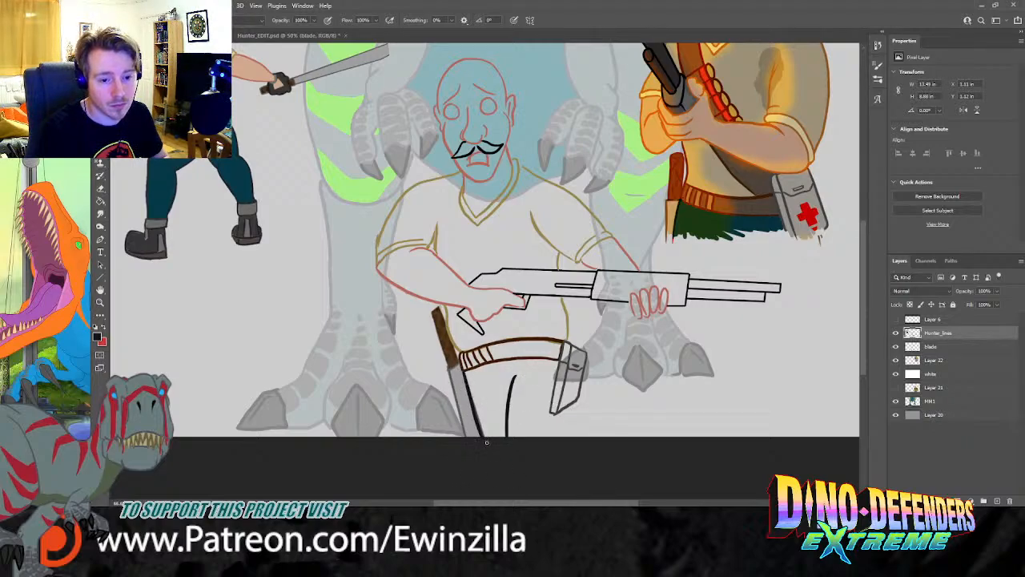
{"action": "left_click_drag", "start_coordinate": [577, 401], "coordinate": [573, 442]}
{"action": "key", "text": "ctrl+z"}
{"action": "left_click_drag", "start_coordinate": [575, 402], "coordinate": [573, 442]}
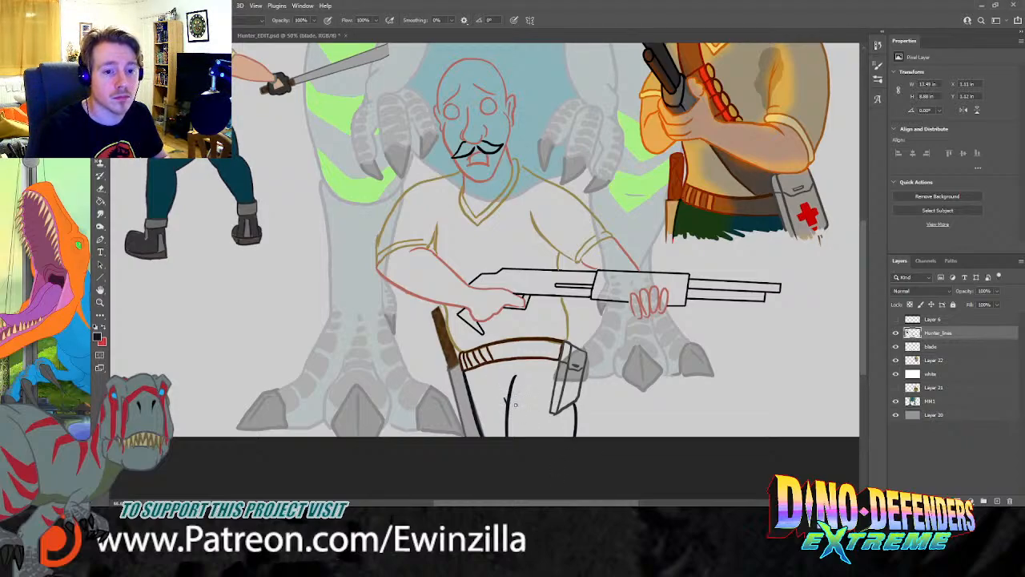
{"action": "key", "text": "ctrl+z"}
{"action": "key", "text": "ctrl+z"}
{"action": "key", "text": "ctrl+z"}
{"action": "key", "text": "ctrl+z"}
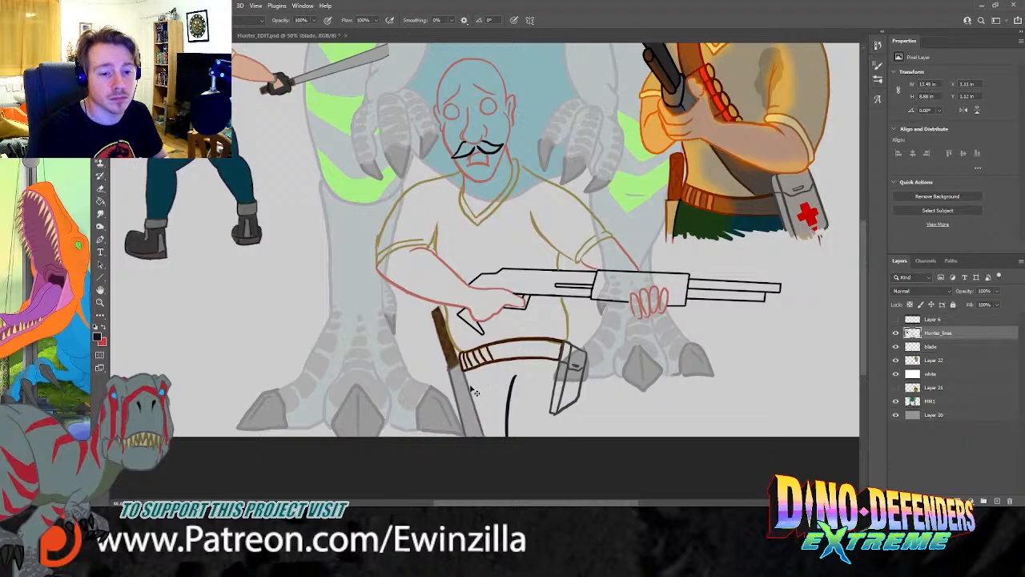
{"action": "left_click_drag", "start_coordinate": [463, 369], "coordinate": [452, 471]}
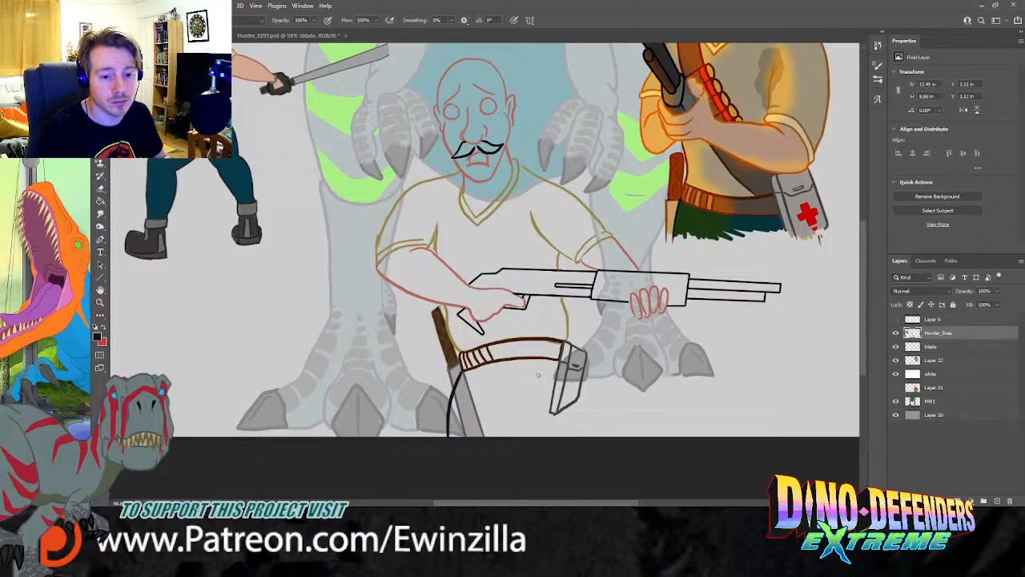
{"action": "left_click_drag", "start_coordinate": [522, 389], "coordinate": [487, 442]}
{"action": "key", "text": "ctrl+z"}
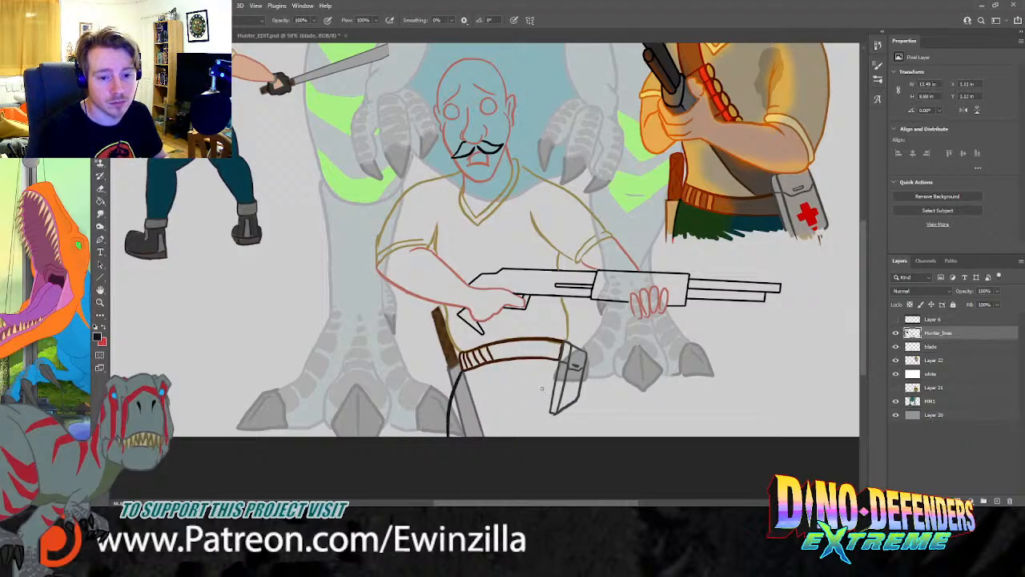
{"action": "key", "text": "ctrl+z"}
{"action": "key", "text": "ctrl+z"}
{"action": "left_click_drag", "start_coordinate": [526, 376], "coordinate": [533, 441]}
{"action": "left_click_drag", "start_coordinate": [461, 367], "coordinate": [452, 437]}
{"action": "left_click_drag", "start_coordinate": [561, 412], "coordinate": [549, 439]}
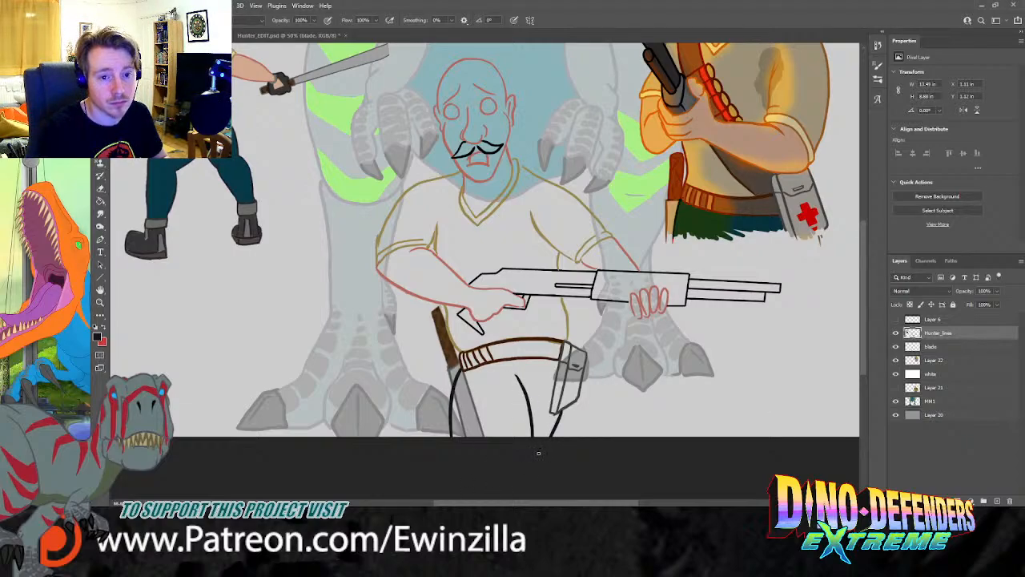
{"action": "key", "text": "ctrl+z"}
{"action": "key", "text": "ctrl+z"}
{"action": "key", "text": "ctrl+z"}
{"action": "left_click_drag", "start_coordinate": [462, 370], "coordinate": [458, 439]}
{"action": "left_click_drag", "start_coordinate": [518, 394], "coordinate": [515, 439]}
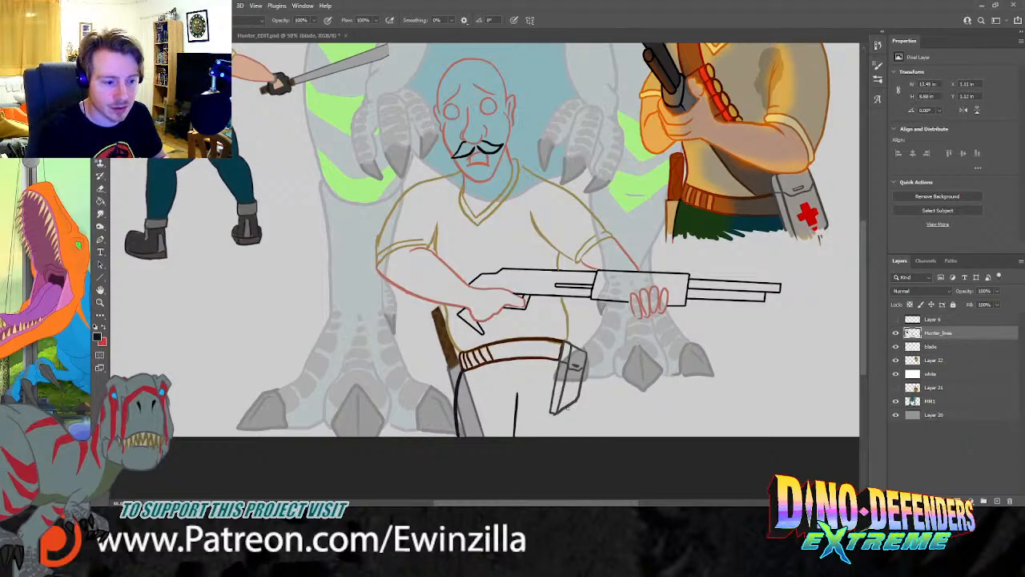
{"action": "left_click_drag", "start_coordinate": [571, 406], "coordinate": [559, 439]}
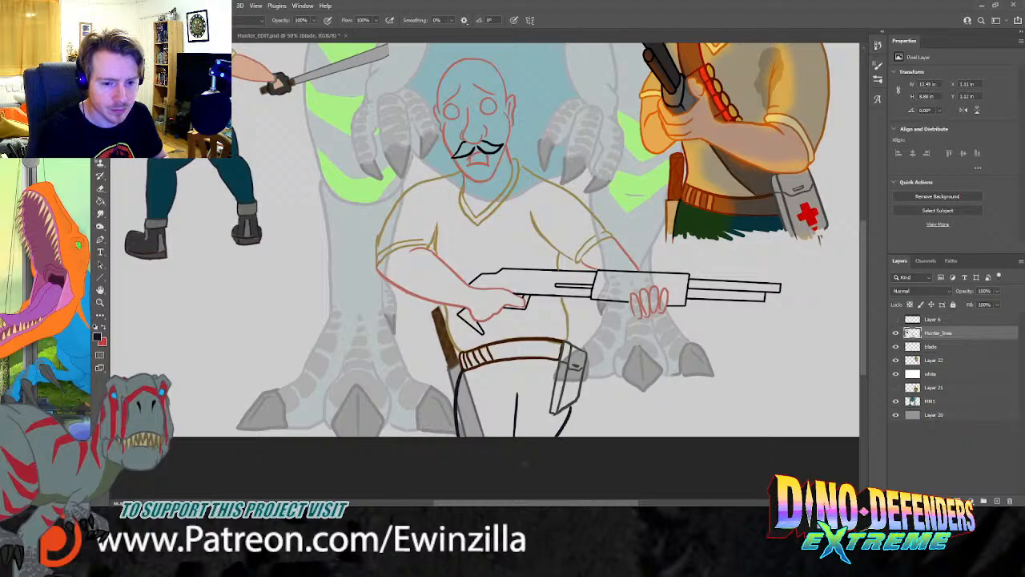
{"action": "key", "text": "ctrl+z"}
{"action": "key", "text": "ctrl+z"}
{"action": "key", "text": "ctrl+z"}
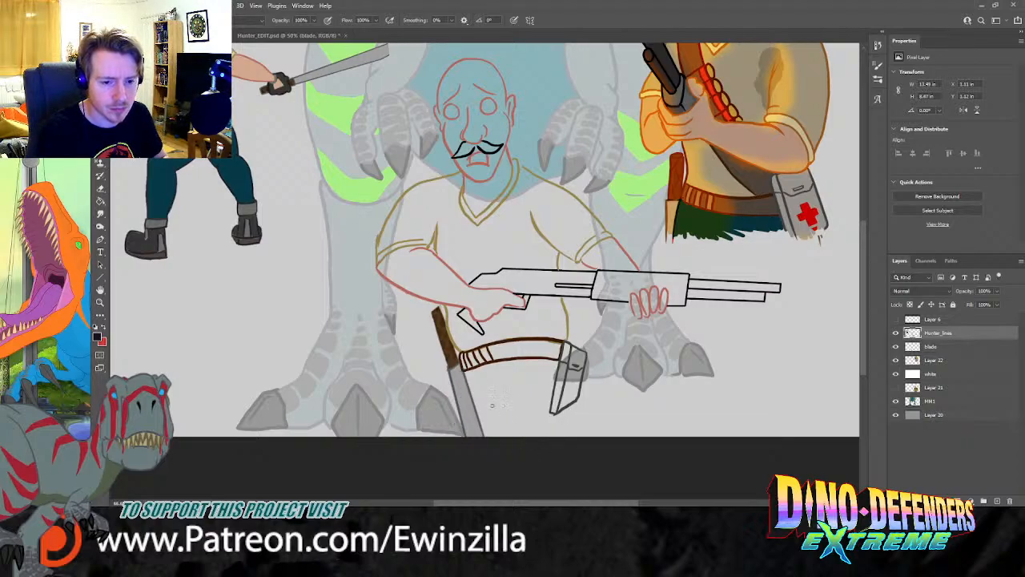
{"action": "left_click_drag", "start_coordinate": [514, 371], "coordinate": [477, 439]}
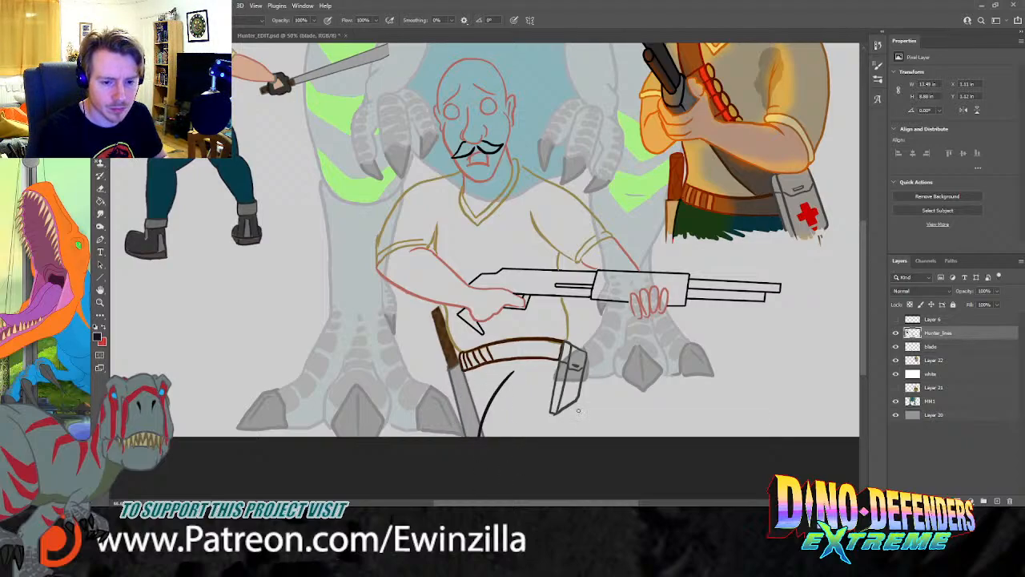
{"action": "left_click_drag", "start_coordinate": [575, 403], "coordinate": [579, 439]}
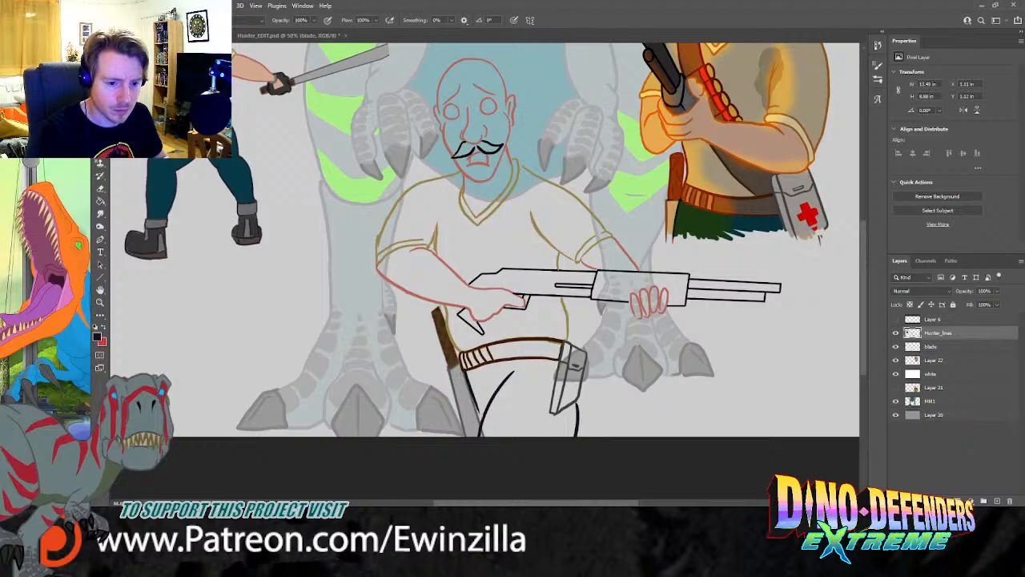
{"action": "key", "text": "ctrl+z"}
{"action": "key", "text": "ctrl+z"}
{"action": "key", "text": "ctrl+z"}
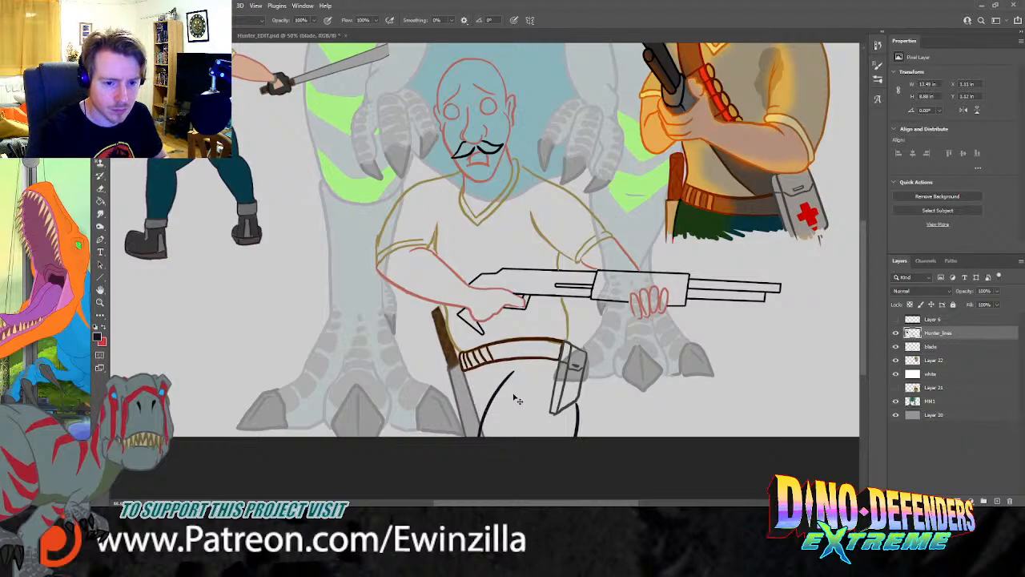
Step: Draw the trousers below the belt with a curved inner-leg line and an outer line down each side to the canvas edge
{"action": "left_click_drag", "start_coordinate": [521, 380], "coordinate": [503, 439]}
{"action": "left_click_drag", "start_coordinate": [463, 370], "coordinate": [470, 439]}
{"action": "left_click_drag", "start_coordinate": [578, 403], "coordinate": [577, 439]}
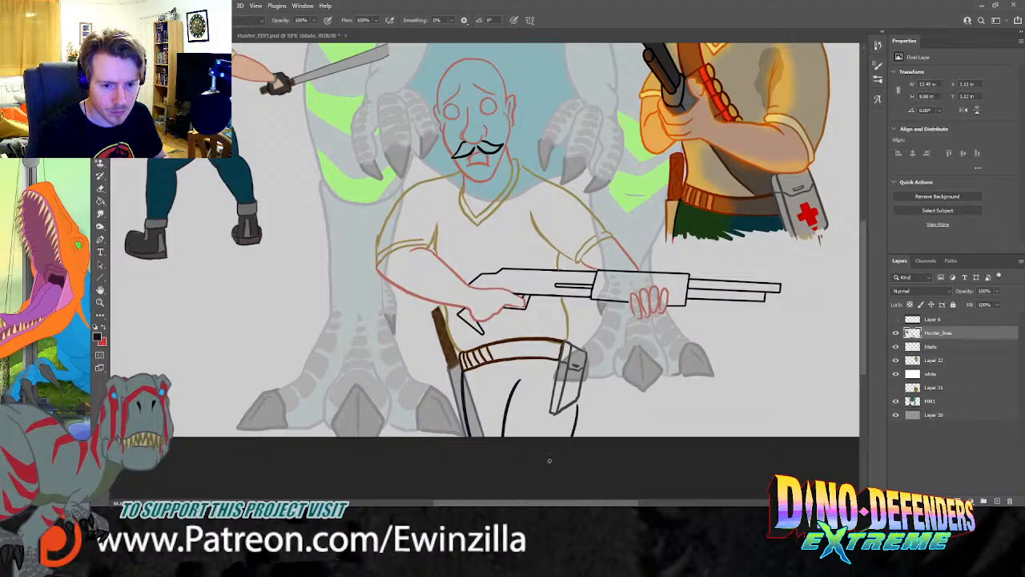
{"action": "key", "text": "ctrl+z"}
{"action": "left_click_drag", "start_coordinate": [575, 402], "coordinate": [582, 439]}
{"action": "key", "text": "ctrl+z"}
{"action": "left_click_drag", "start_coordinate": [570, 401], "coordinate": [569, 439]}
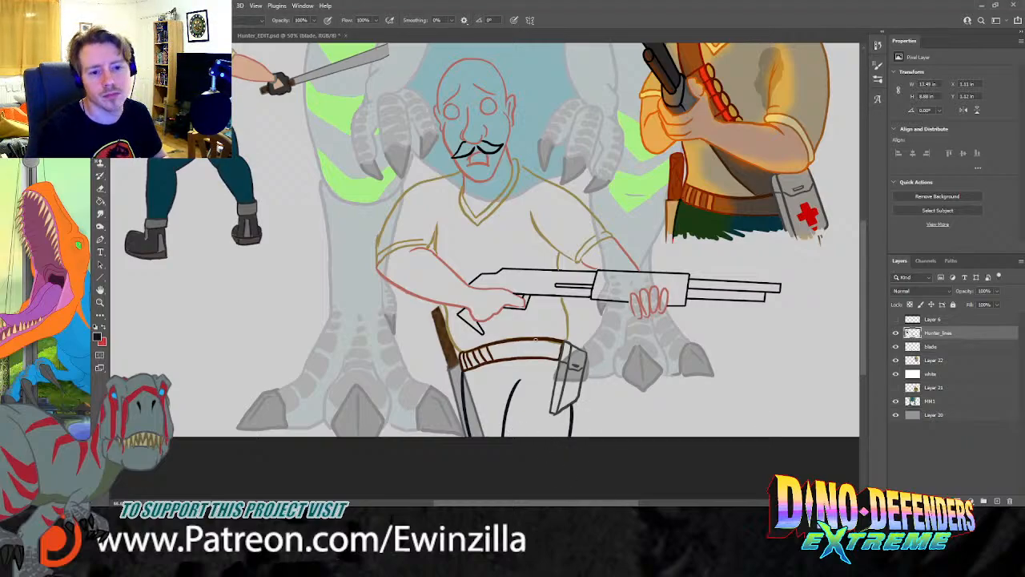
Step: Smudge the grey blade back on the blade layer so it tucks behind the trouser outline
{"action": "left_click", "coordinate": [931, 346]}
{"action": "left_click", "coordinate": [100, 214]}
{"action": "mouse_move", "coordinate": [479, 386]}
{"action": "left_mouse_down"}
{"action": "mouse_move", "coordinate": [473, 433]}
{"action": "mouse_move", "coordinate": [467, 375]}
{"action": "left_mouse_up"}
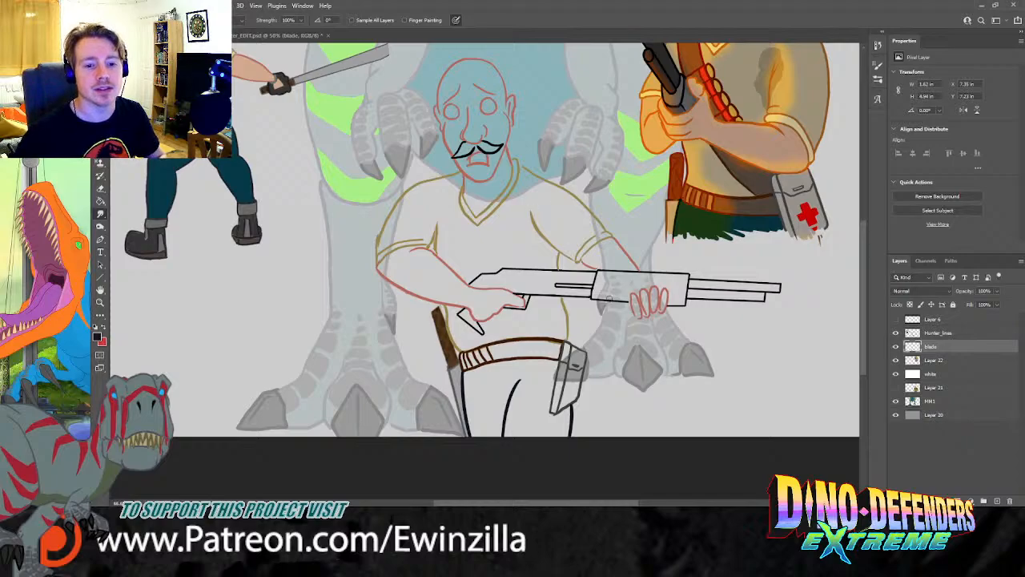
Step: Sample the dark brown outline near the reference hunter's belt and merge the blade layer with Hunter_lines
{"action": "scroll", "coordinate": [597, 286], "scroll_direction": "up", "scroll_amount": 4}
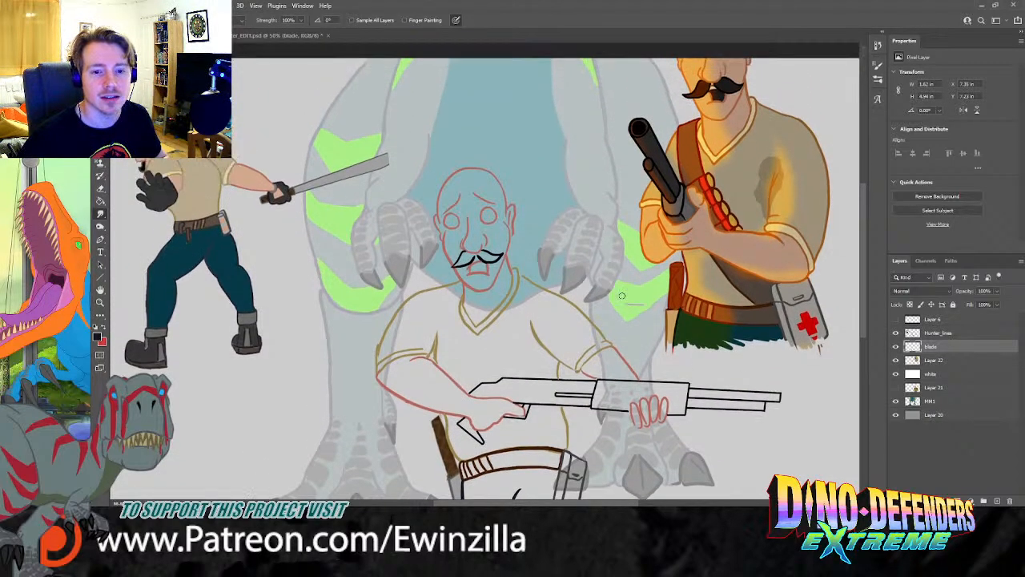
{"action": "scroll", "coordinate": [622, 296], "scroll_direction": "down", "scroll_amount": 2}
{"action": "key", "text": "i"}
{"action": "left_click", "coordinate": [760, 256]}
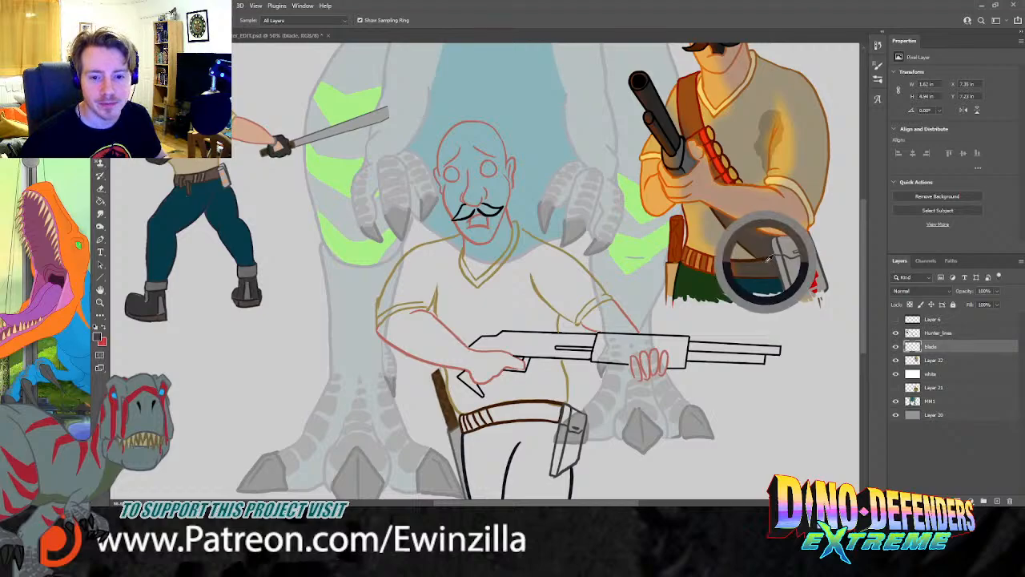
{"action": "left_click", "coordinate": [895, 346]}
{"action": "left_click", "coordinate": [896, 346]}
{"action": "left_click", "coordinate": [941, 334], "text": "shift"}
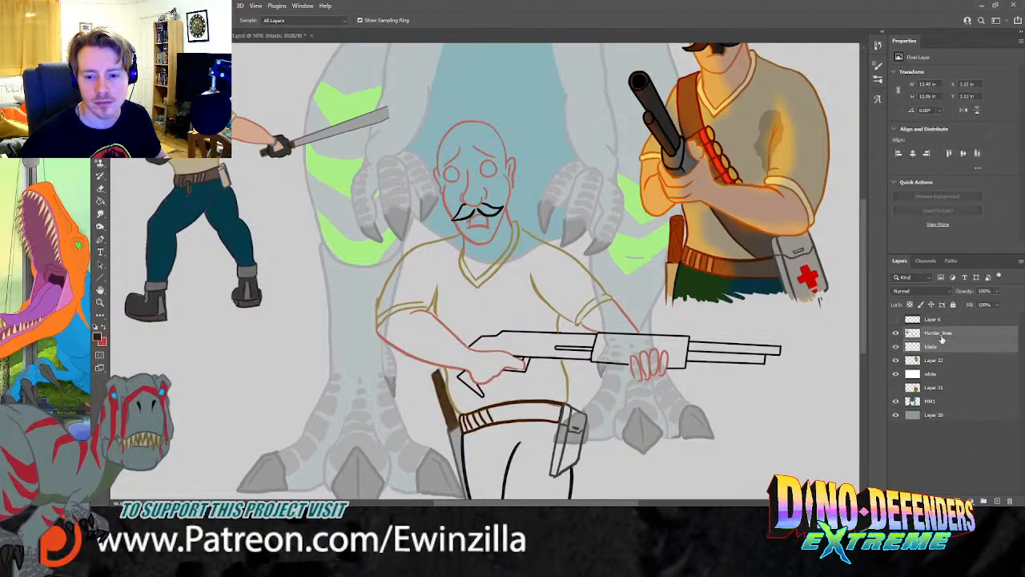
{"action": "key", "text": "ctrl+e"}
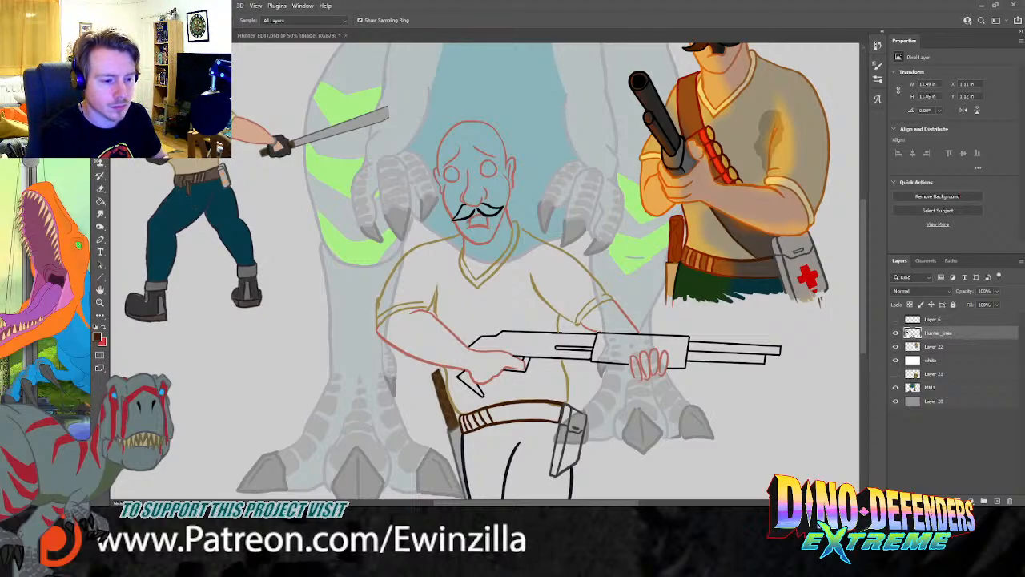
{"action": "key", "text": "b"}
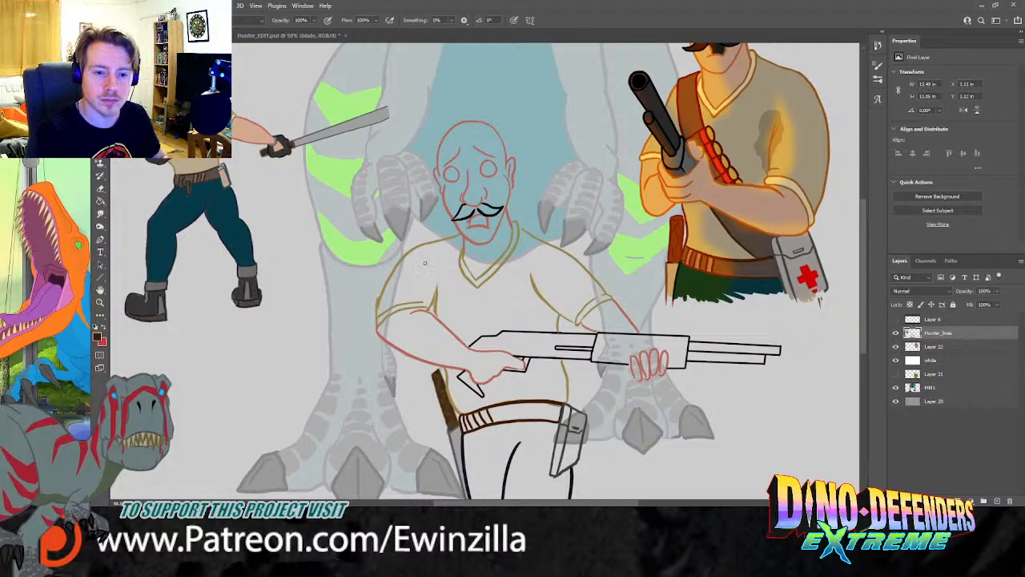
{"action": "left_click_drag", "start_coordinate": [438, 239], "coordinate": [461, 337]}
{"action": "key", "text": "ctrl+z"}
{"action": "mouse_move", "coordinate": [438, 239]}
{"action": "left_mouse_down"}
{"action": "mouse_move", "coordinate": [438, 277]}
{"action": "mouse_move", "coordinate": [460, 331]}
{"action": "left_mouse_up"}
{"action": "key", "text": "ctrl+z"}
{"action": "mouse_move", "coordinate": [436, 240]}
{"action": "left_mouse_down"}
{"action": "mouse_move", "coordinate": [441, 280]}
{"action": "mouse_move", "coordinate": [470, 344]}
{"action": "left_mouse_up"}
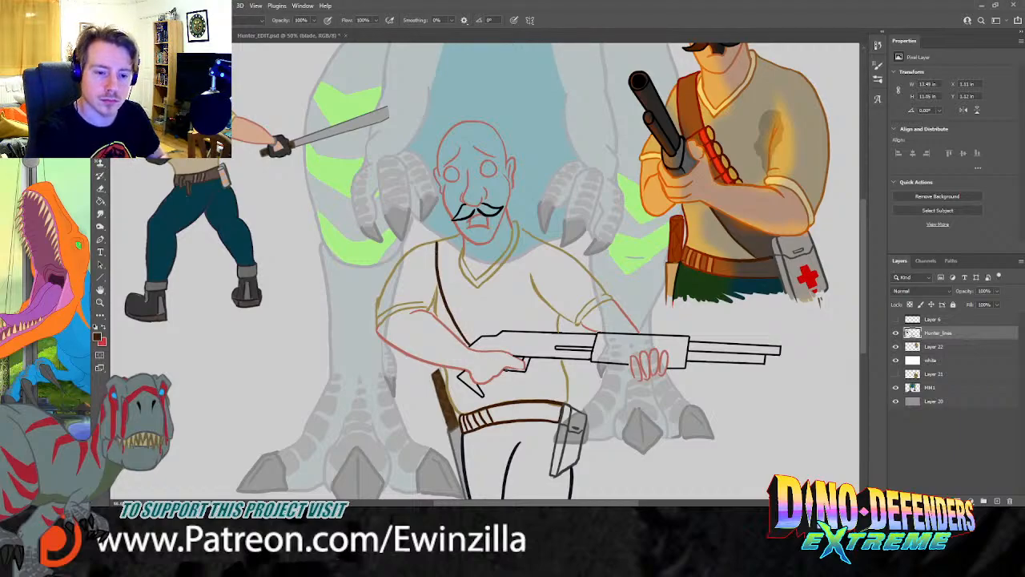
{"action": "left_click_drag", "start_coordinate": [501, 377], "coordinate": [537, 399]}
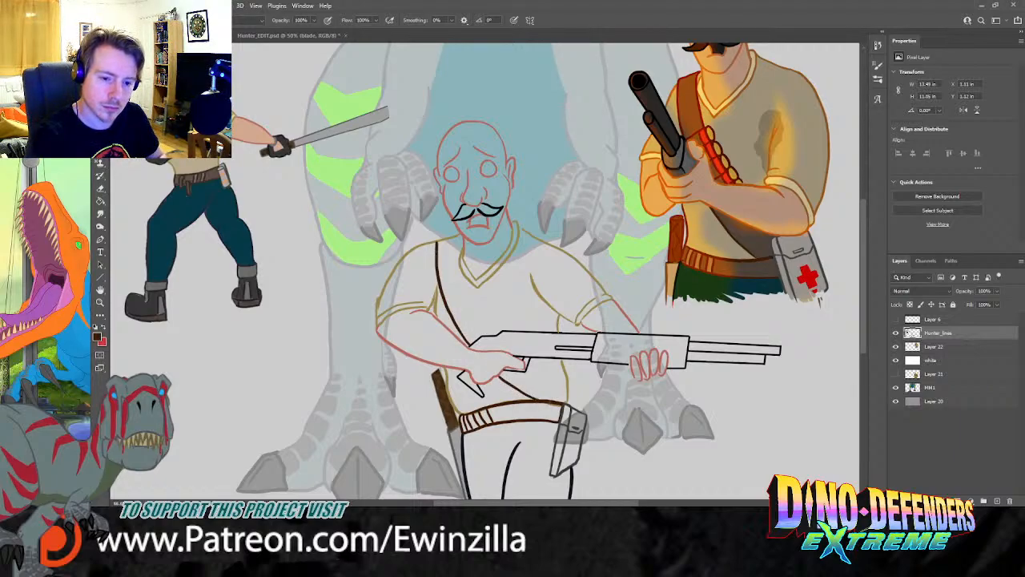
{"action": "mouse_move", "coordinate": [439, 242]}
{"action": "left_mouse_down"}
{"action": "mouse_move", "coordinate": [456, 237]}
{"action": "mouse_move", "coordinate": [469, 300]}
{"action": "left_mouse_up"}
{"action": "key", "text": "ctrl+z"}
{"action": "mouse_move", "coordinate": [437, 240]}
{"action": "left_mouse_down"}
{"action": "mouse_move", "coordinate": [457, 236]}
{"action": "mouse_move", "coordinate": [459, 280]}
{"action": "mouse_move", "coordinate": [500, 335]}
{"action": "left_mouse_up"}
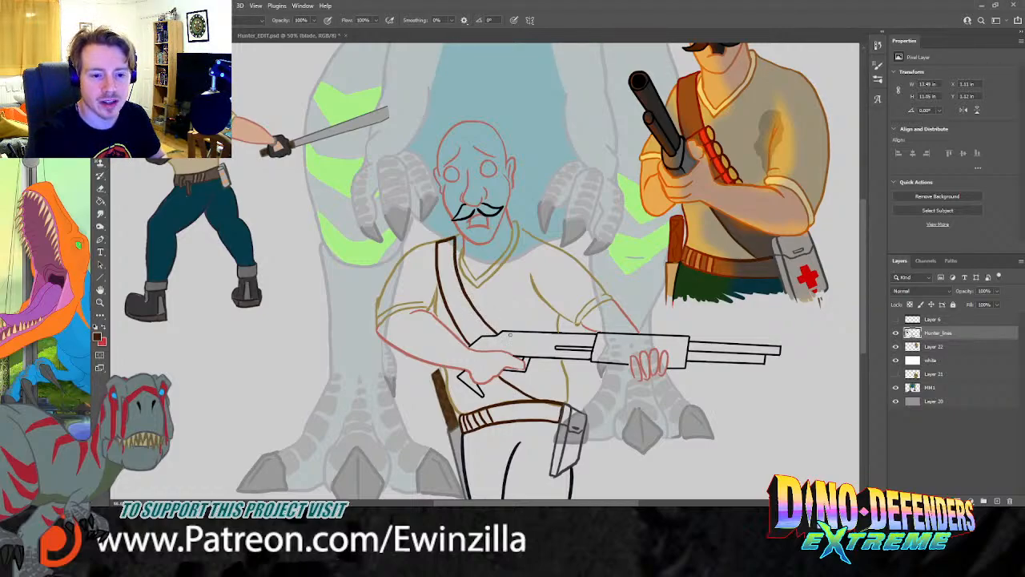
{"action": "left_click_drag", "start_coordinate": [528, 363], "coordinate": [569, 389]}
{"action": "key", "text": "ctrl+z"}
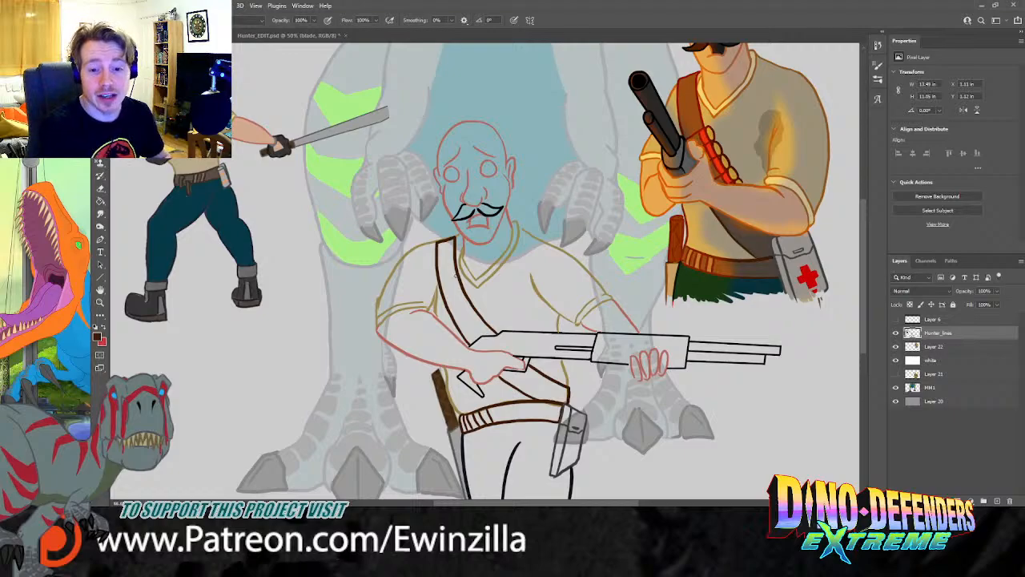
{"action": "key", "text": "ctrl+z"}
{"action": "key", "text": "ctrl+z"}
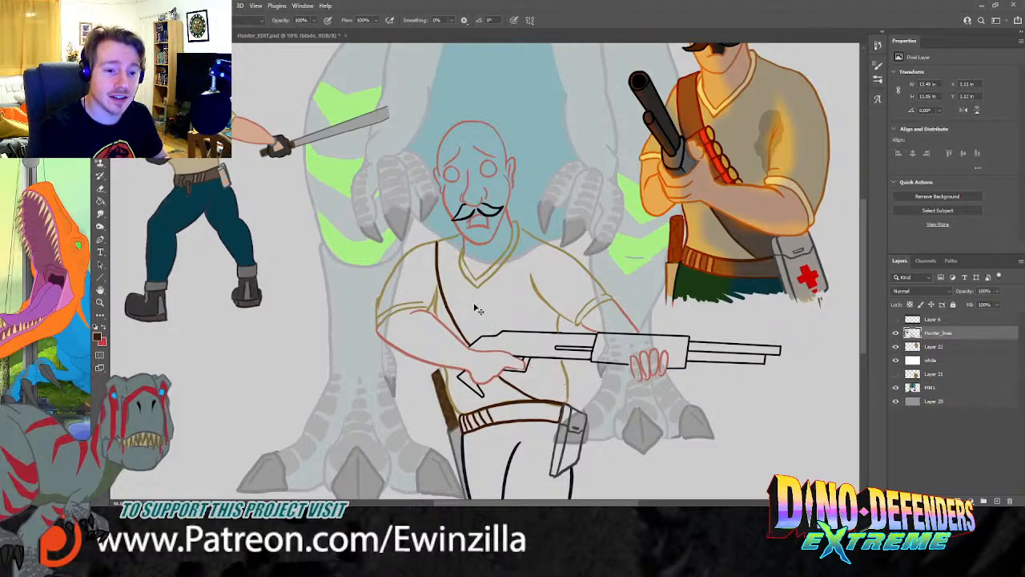
{"action": "key", "text": "ctrl+z"}
{"action": "key", "text": "ctrl+z"}
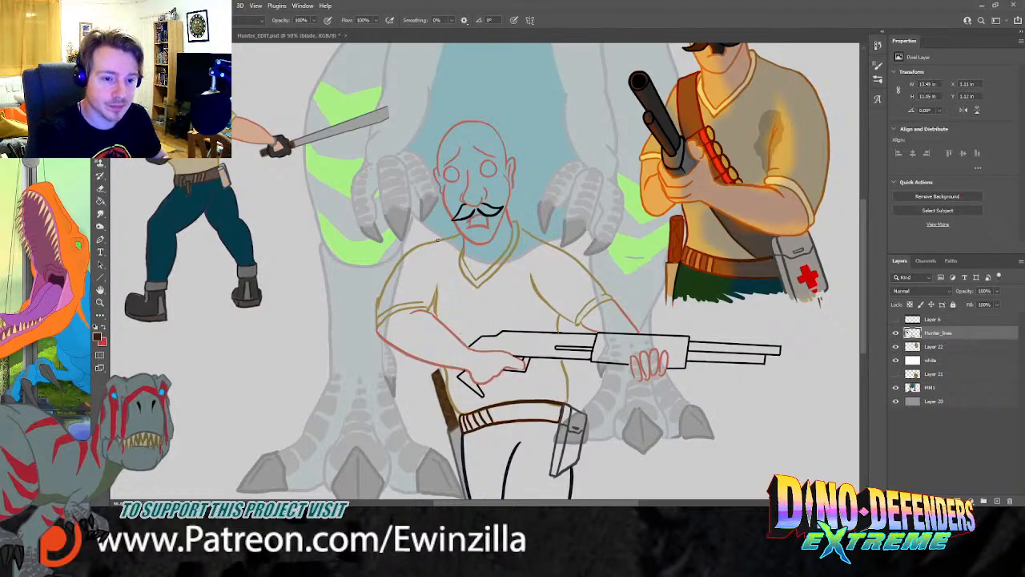
{"action": "left_click_drag", "start_coordinate": [437, 241], "coordinate": [448, 330]}
{"action": "key", "text": "ctrl+z"}
{"action": "left_click_drag", "start_coordinate": [438, 242], "coordinate": [448, 328]}
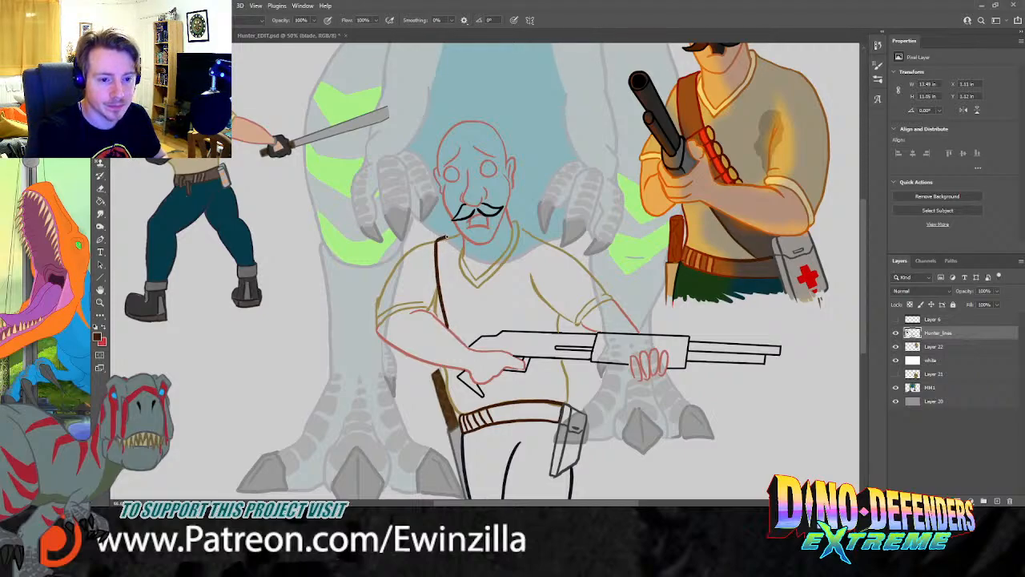
{"action": "left_click_drag", "start_coordinate": [453, 234], "coordinate": [482, 338]}
{"action": "key", "text": "ctrl+z"}
{"action": "key", "text": "ctrl+z"}
Step: Draw both edges of the dark brown chest strap from the shoulder to the shotgun and continue them below it towards the belt
{"action": "mouse_move", "coordinate": [454, 235]}
{"action": "left_mouse_down"}
{"action": "mouse_move", "coordinate": [472, 304]}
{"action": "mouse_move", "coordinate": [497, 335]}
{"action": "left_mouse_up"}
{"action": "mouse_move", "coordinate": [456, 235]}
{"action": "left_mouse_down"}
{"action": "mouse_move", "coordinate": [441, 237]}
{"action": "mouse_move", "coordinate": [434, 255]}
{"action": "mouse_move", "coordinate": [439, 302]}
{"action": "mouse_move", "coordinate": [463, 343]}
{"action": "left_mouse_up"}
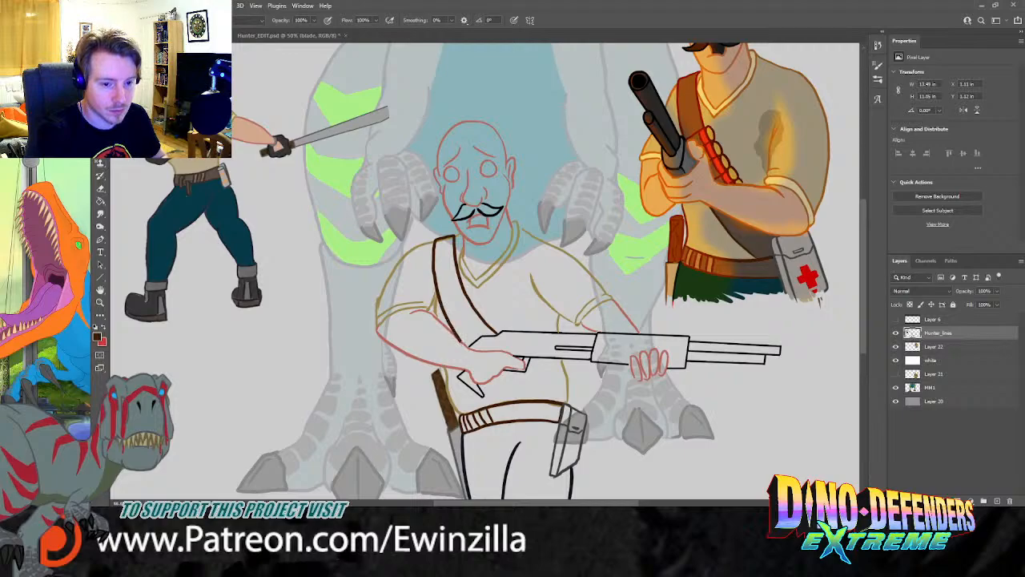
{"action": "left_click_drag", "start_coordinate": [491, 380], "coordinate": [567, 407]}
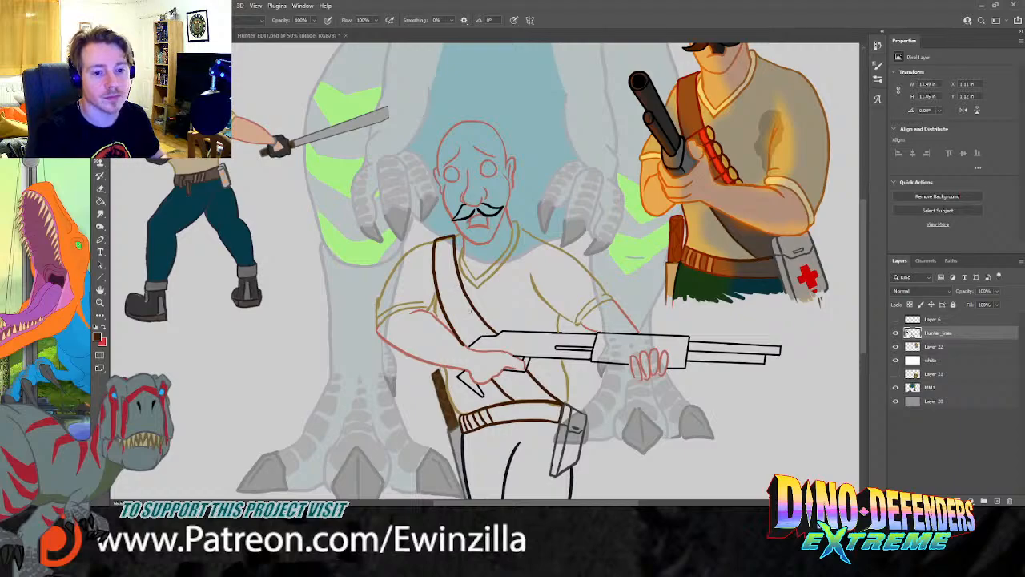
{"action": "key", "text": "ctrl+z"}
{"action": "key", "text": "ctrl+z"}
{"action": "key", "text": "ctrl+z"}
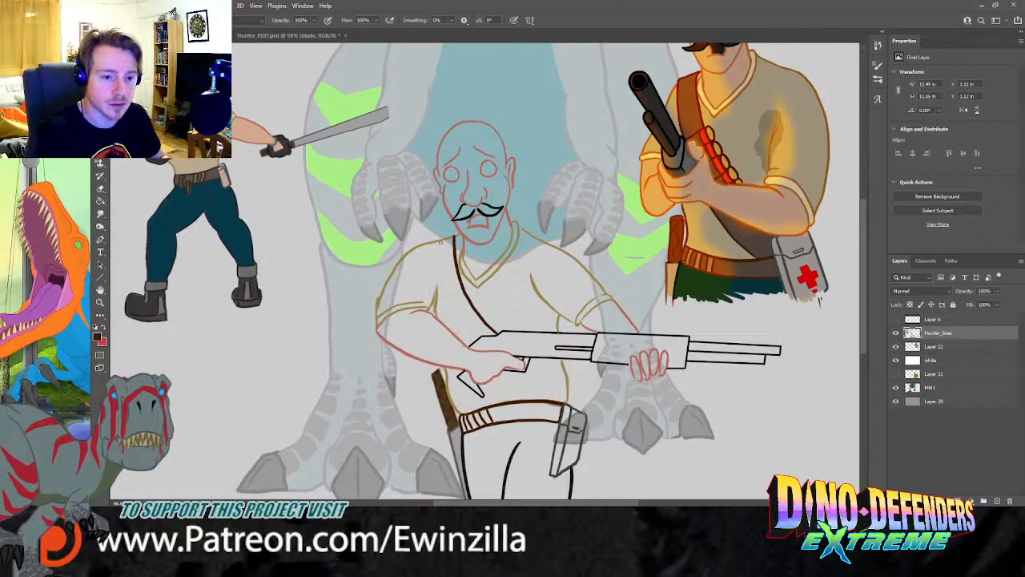
{"action": "mouse_move", "coordinate": [450, 237]}
{"action": "left_mouse_down"}
{"action": "mouse_move", "coordinate": [438, 242]}
{"action": "mouse_move", "coordinate": [438, 268]}
{"action": "mouse_move", "coordinate": [458, 330]}
{"action": "mouse_move", "coordinate": [558, 404]}
{"action": "left_mouse_up"}
{"action": "mouse_move", "coordinate": [533, 371]}
{"action": "left_mouse_down"}
{"action": "mouse_move", "coordinate": [568, 393]}
{"action": "mouse_move", "coordinate": [567, 405]}
{"action": "left_mouse_up"}
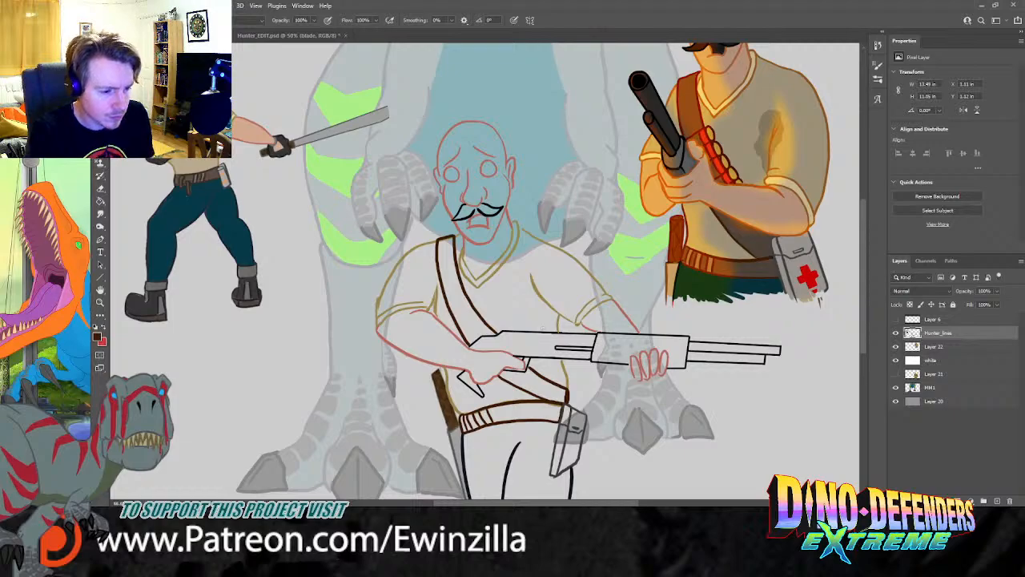
{"action": "left_click", "coordinate": [100, 213]}
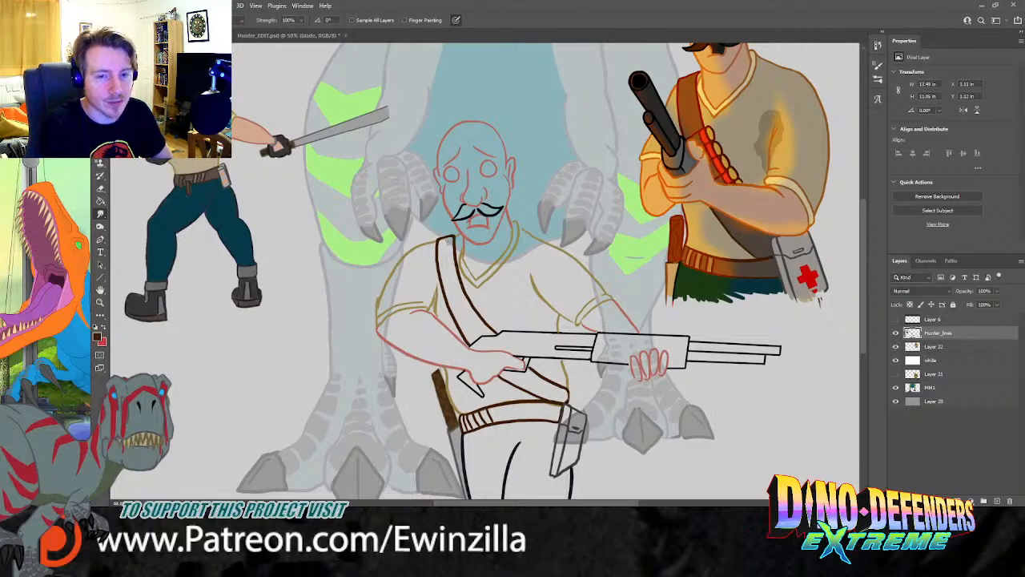
Step: Draw a row of shotgun shells in divided loops along the chest strap, from mid-chest down to the shotgun
{"action": "key", "text": "b"}
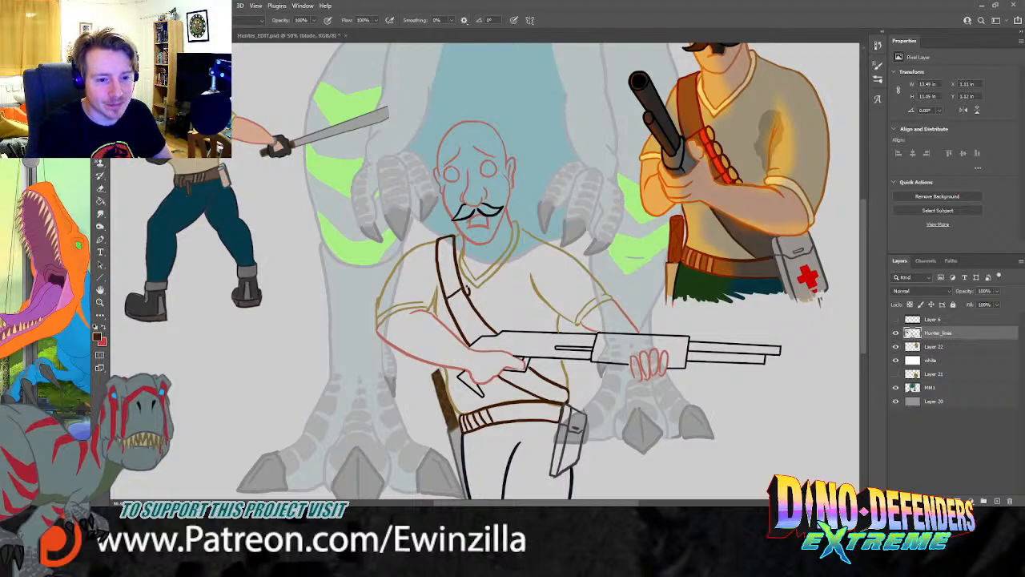
{"action": "mouse_move", "coordinate": [468, 292]}
{"action": "left_mouse_down"}
{"action": "mouse_move", "coordinate": [448, 306]}
{"action": "mouse_move", "coordinate": [473, 309]}
{"action": "left_mouse_up"}
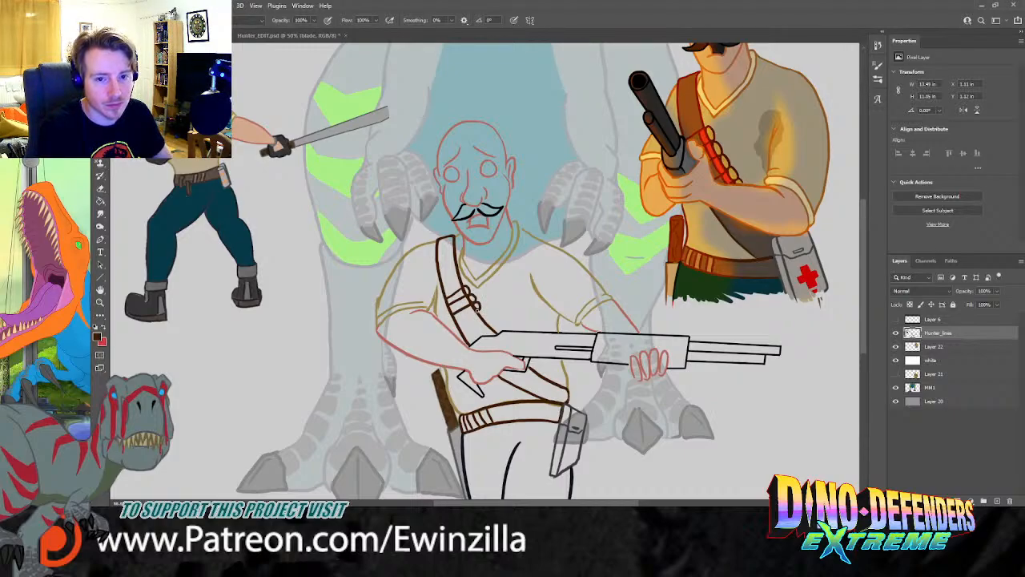
{"action": "left_click_drag", "start_coordinate": [475, 311], "coordinate": [456, 322]}
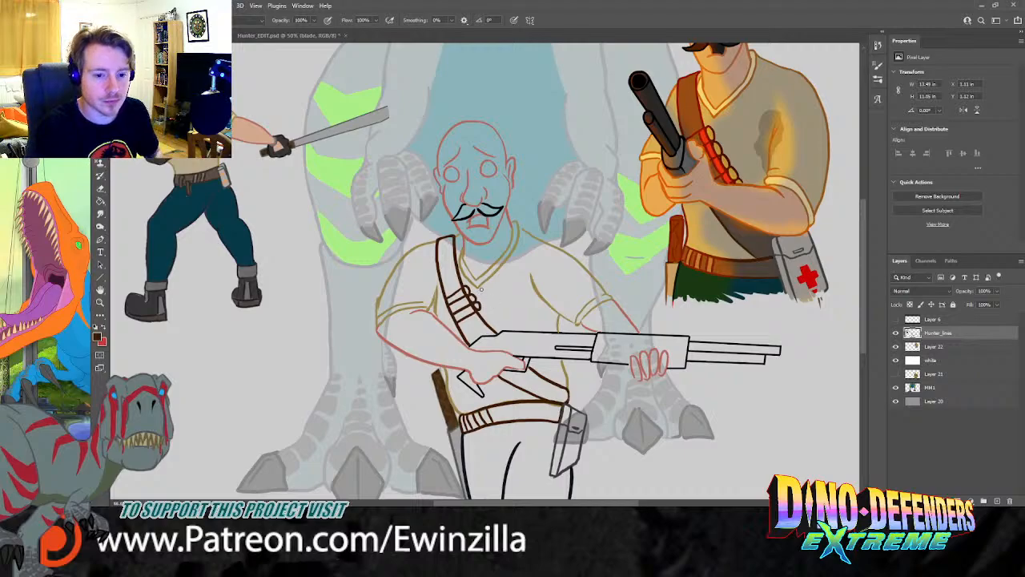
{"action": "key", "text": "ctrl+z"}
{"action": "key", "text": "ctrl+z"}
{"action": "key", "text": "ctrl+z"}
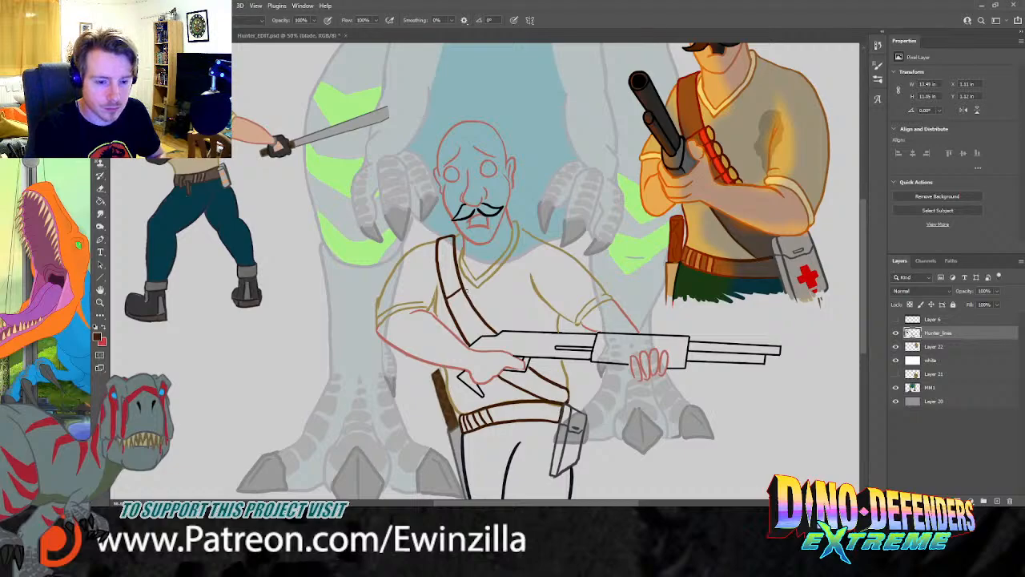
{"action": "mouse_move", "coordinate": [465, 295]}
{"action": "left_mouse_down"}
{"action": "mouse_move", "coordinate": [475, 291]}
{"action": "mouse_move", "coordinate": [469, 297]}
{"action": "mouse_move", "coordinate": [467, 286]}
{"action": "mouse_move", "coordinate": [470, 299]}
{"action": "mouse_move", "coordinate": [471, 288]}
{"action": "mouse_move", "coordinate": [449, 312]}
{"action": "mouse_move", "coordinate": [470, 313]}
{"action": "mouse_move", "coordinate": [477, 296]}
{"action": "mouse_move", "coordinate": [457, 322]}
{"action": "left_mouse_up"}
{"action": "key", "text": "ctrl+z"}
{"action": "key", "text": "ctrl+z"}
{"action": "key", "text": "ctrl+z"}
{"action": "key", "text": "ctrl+z"}
{"action": "key", "text": "ctrl+z"}
{"action": "key", "text": "ctrl+z"}
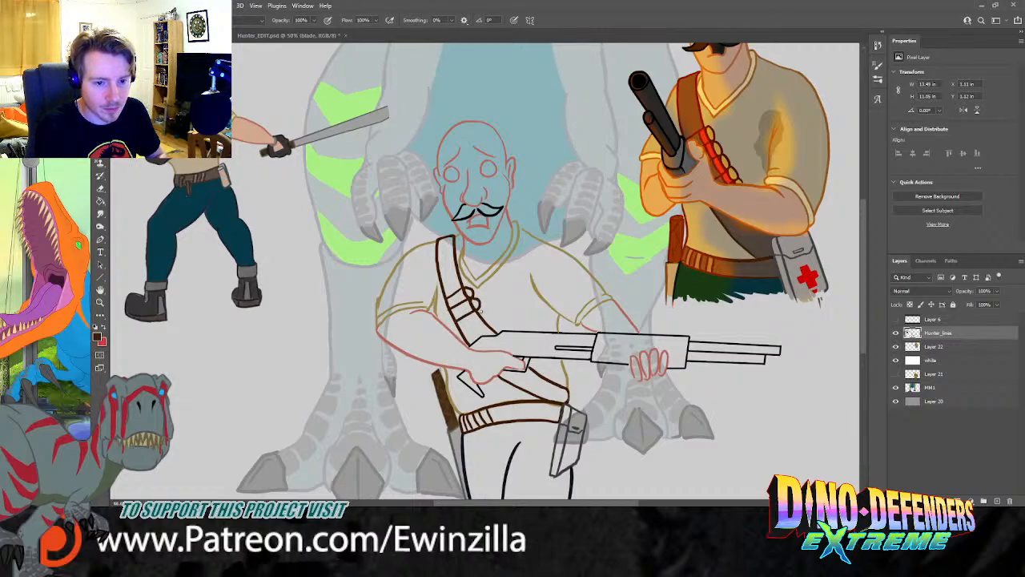
{"action": "mouse_move", "coordinate": [489, 308]}
{"action": "left_mouse_down"}
{"action": "mouse_move", "coordinate": [464, 333]}
{"action": "mouse_move", "coordinate": [495, 322]}
{"action": "mouse_move", "coordinate": [468, 345]}
{"action": "mouse_move", "coordinate": [500, 328]}
{"action": "left_mouse_up"}
{"action": "key", "text": "ctrl+z"}
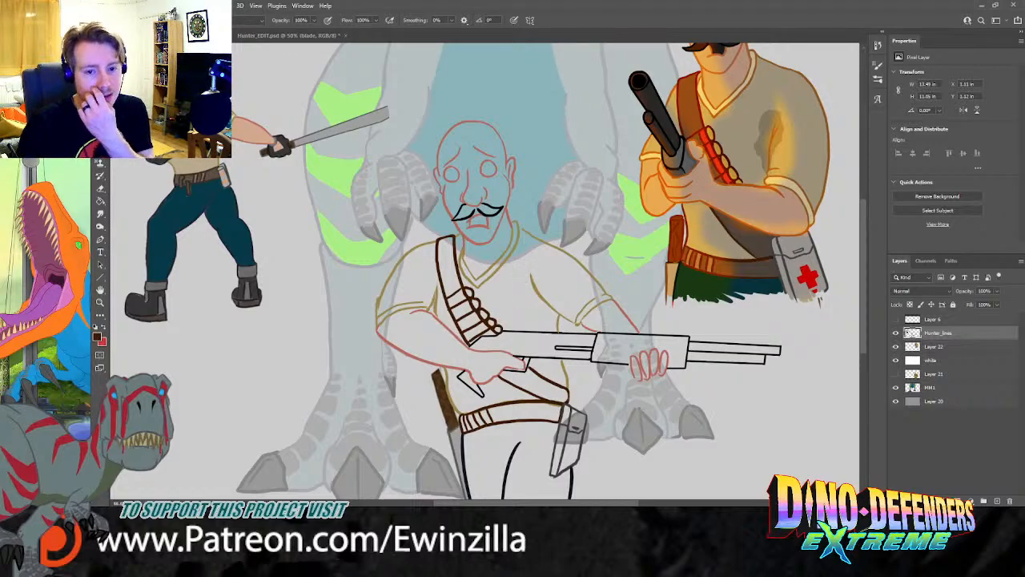
Step: Sample the red of the reference hunter's medical cross and paint a red cross on the grey belt pouch
{"action": "key", "text": "i"}
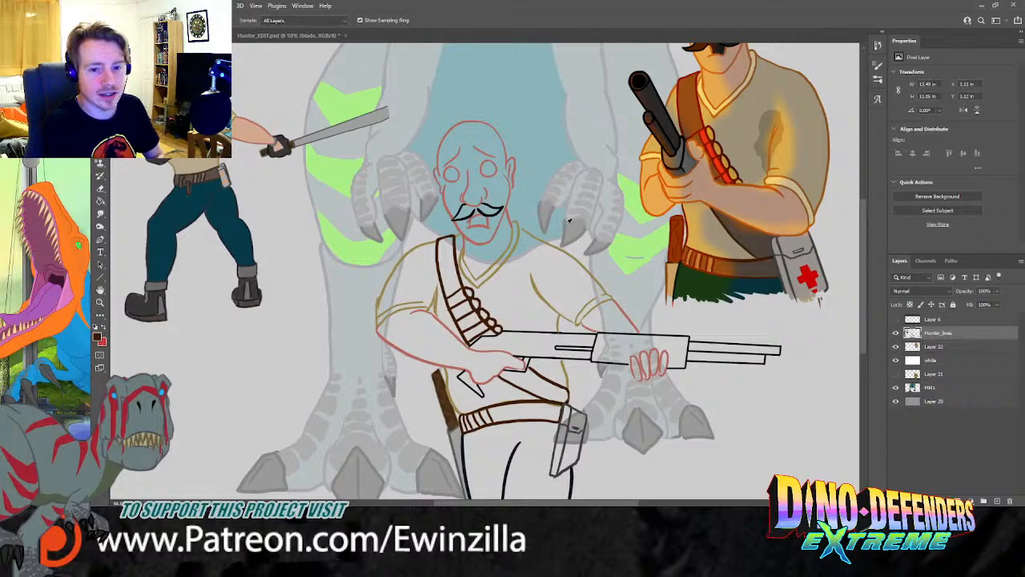
{"action": "left_click", "coordinate": [807, 276]}
{"action": "key", "text": "b"}
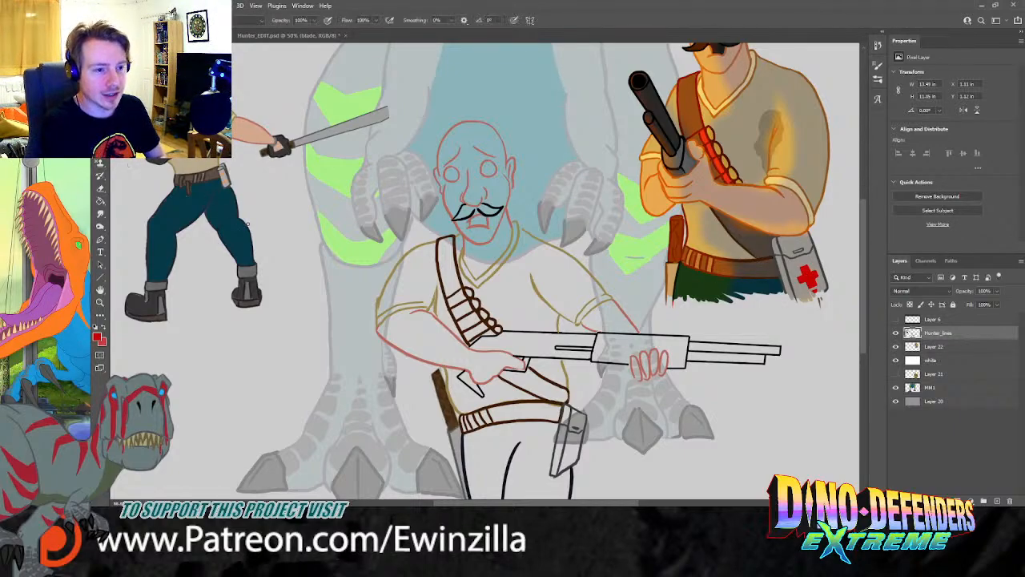
{"action": "left_click_drag", "start_coordinate": [573, 442], "coordinate": [569, 458]}
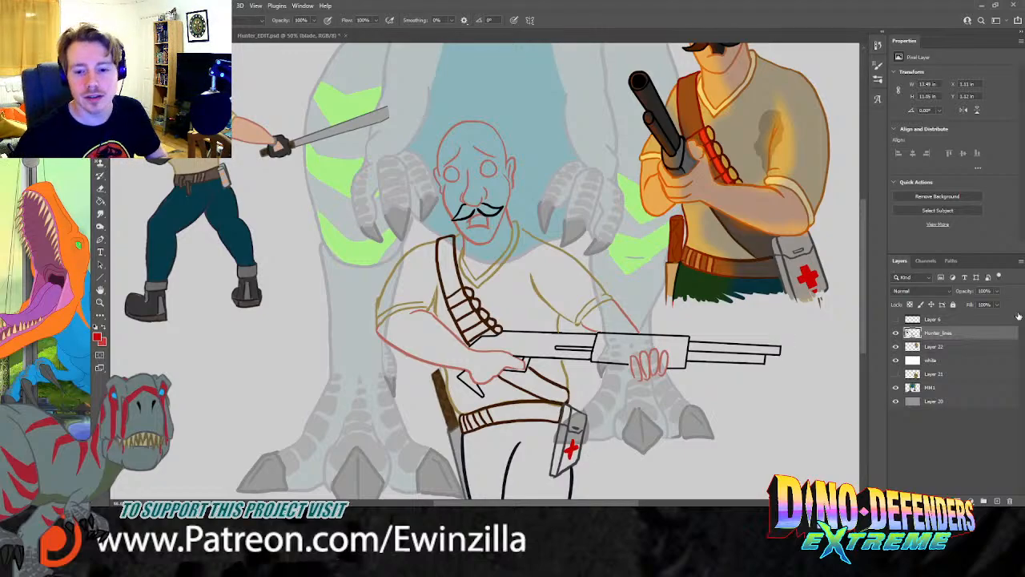
Step: Lasso the shotgun's barrel lines on the Hunter_lines layer, nudge them slightly towards the fore-end and deselect
{"action": "key", "text": "l"}
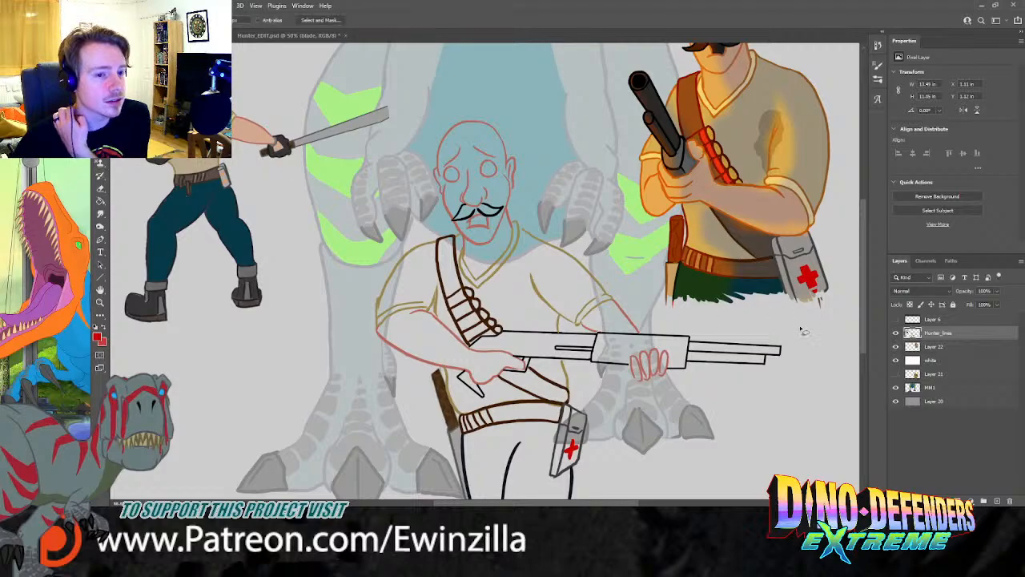
{"action": "mouse_move", "coordinate": [694, 344]}
{"action": "left_mouse_down"}
{"action": "mouse_move", "coordinate": [691, 364]}
{"action": "mouse_move", "coordinate": [781, 380]}
{"action": "mouse_move", "coordinate": [806, 343]}
{"action": "mouse_move", "coordinate": [703, 333]}
{"action": "mouse_move", "coordinate": [728, 350]}
{"action": "left_mouse_up"}
{"action": "key", "text": "v"}
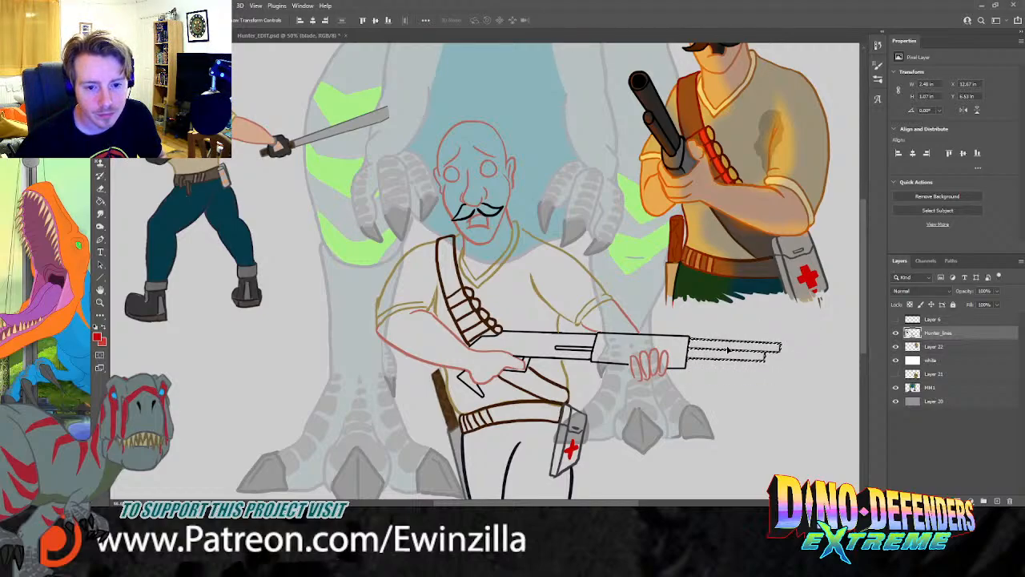
{"action": "key", "text": "ctrl+d"}
{"action": "key", "text": "l"}
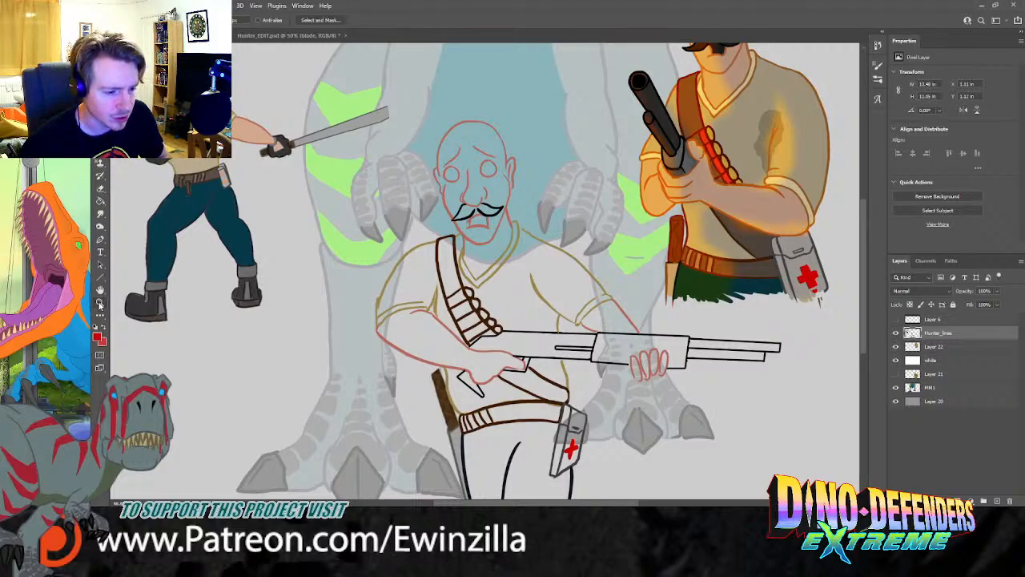
Step: Smudge the rear edge of the shotgun's fore-end into a smooth curve and repaint its jagged front edge in sampled black
{"action": "left_click", "coordinate": [99, 303]}
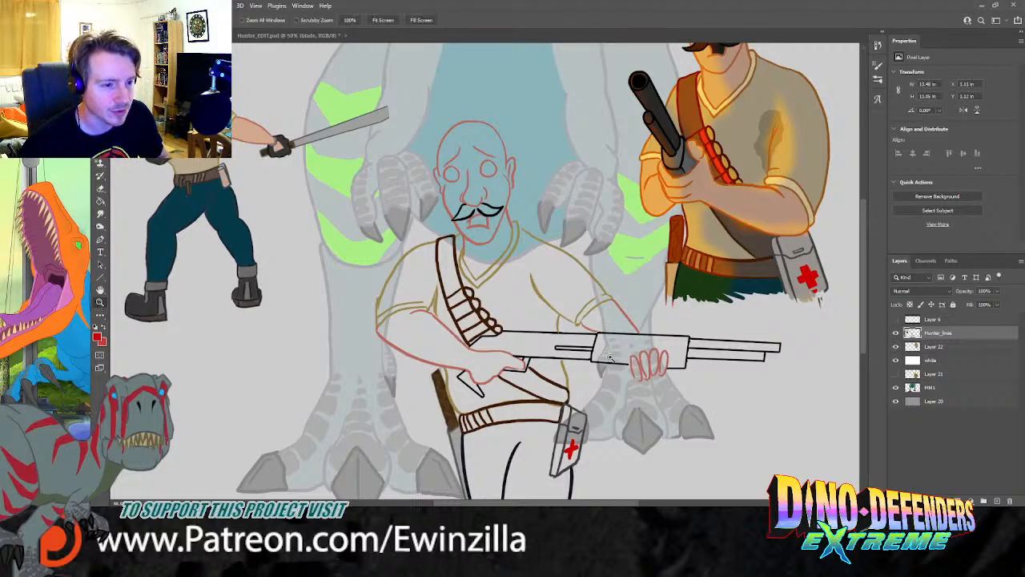
{"action": "left_click", "coordinate": [791, 357]}
{"action": "left_click", "coordinate": [792, 358]}
{"action": "left_click", "coordinate": [101, 278]}
{"action": "left_click", "coordinate": [101, 124]}
{"action": "left_click", "coordinate": [210, 282]}
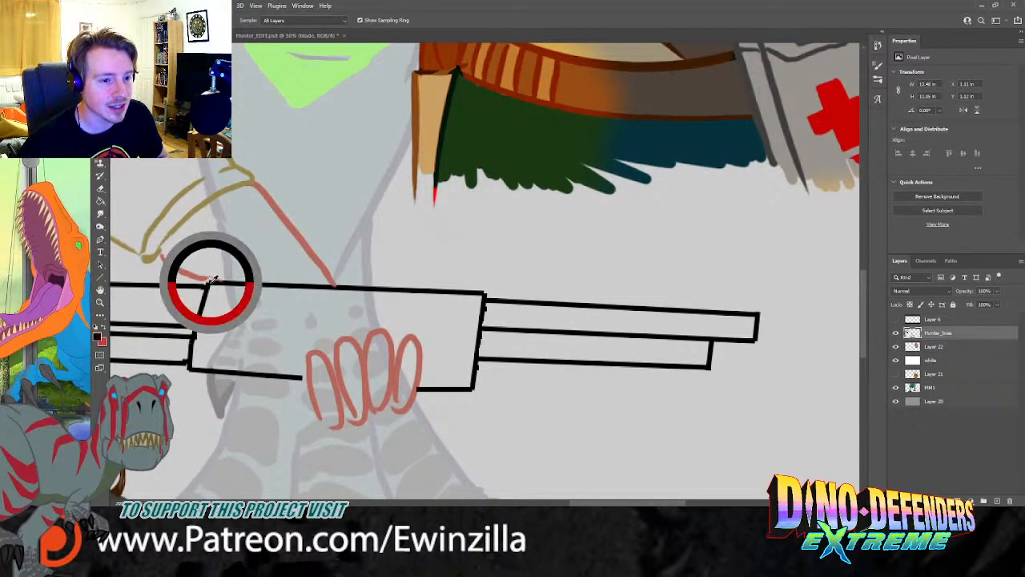
{"action": "left_click", "coordinate": [100, 213]}
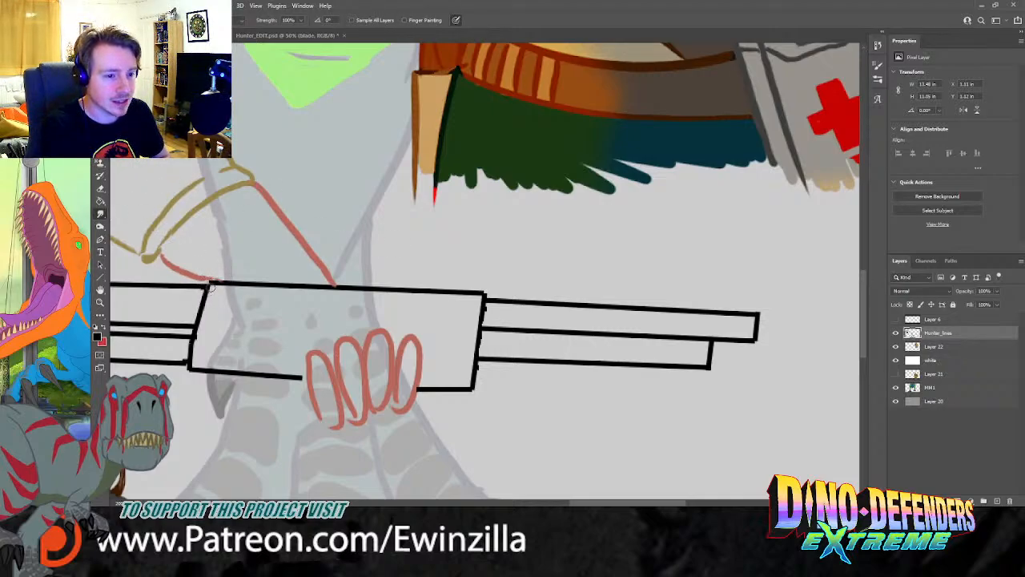
{"action": "left_click_drag", "start_coordinate": [209, 285], "coordinate": [191, 361]}
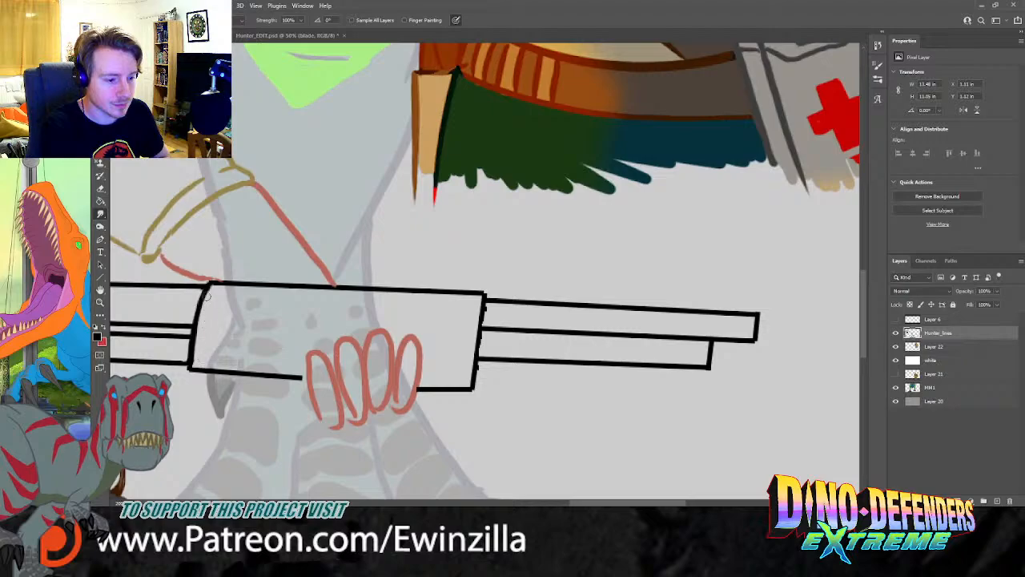
{"action": "key", "text": "b"}
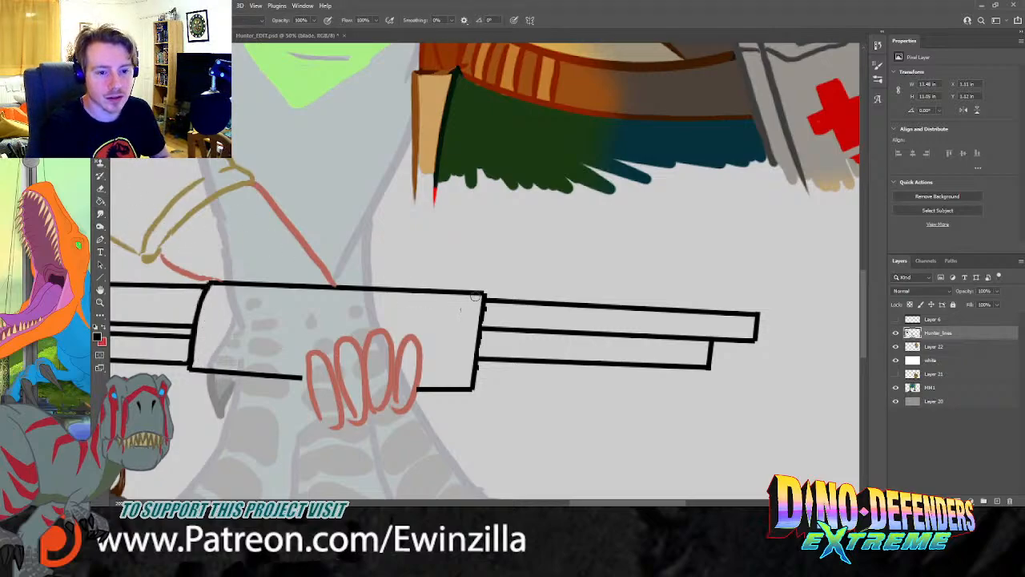
{"action": "left_click_drag", "start_coordinate": [483, 311], "coordinate": [473, 389]}
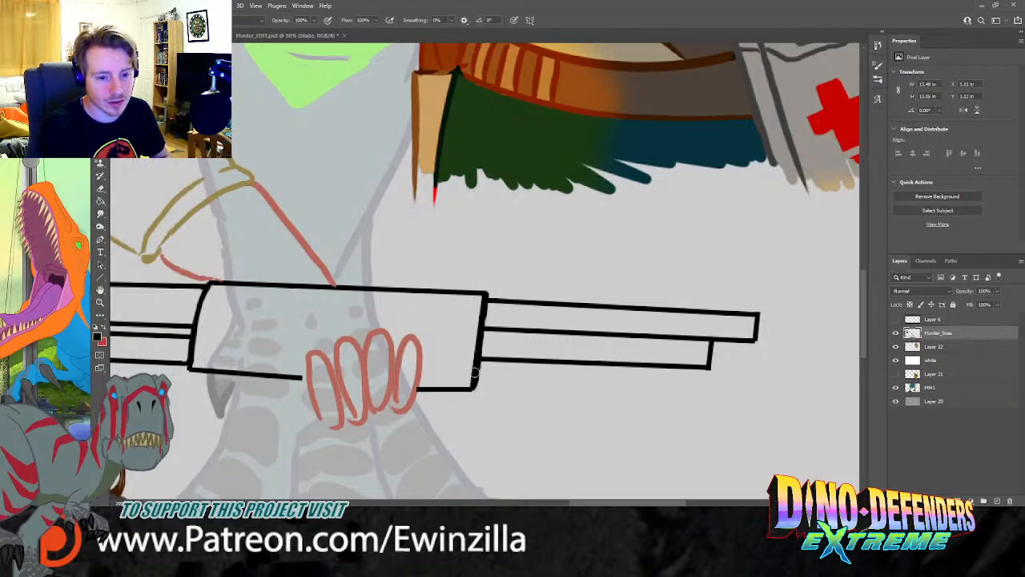
Step: Smudge the red outlines of the first two fingers gripping the fore-end to close their tips and smooth their sides
{"action": "left_click", "coordinate": [100, 213]}
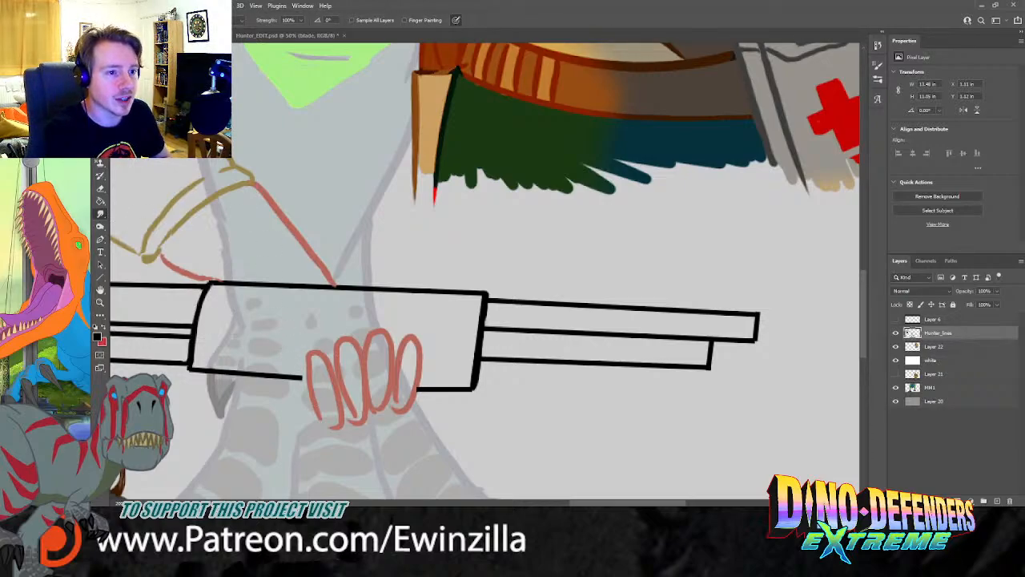
{"action": "mouse_move", "coordinate": [324, 420]}
{"action": "left_mouse_down"}
{"action": "mouse_move", "coordinate": [336, 426]}
{"action": "mouse_move", "coordinate": [326, 424]}
{"action": "left_mouse_up"}
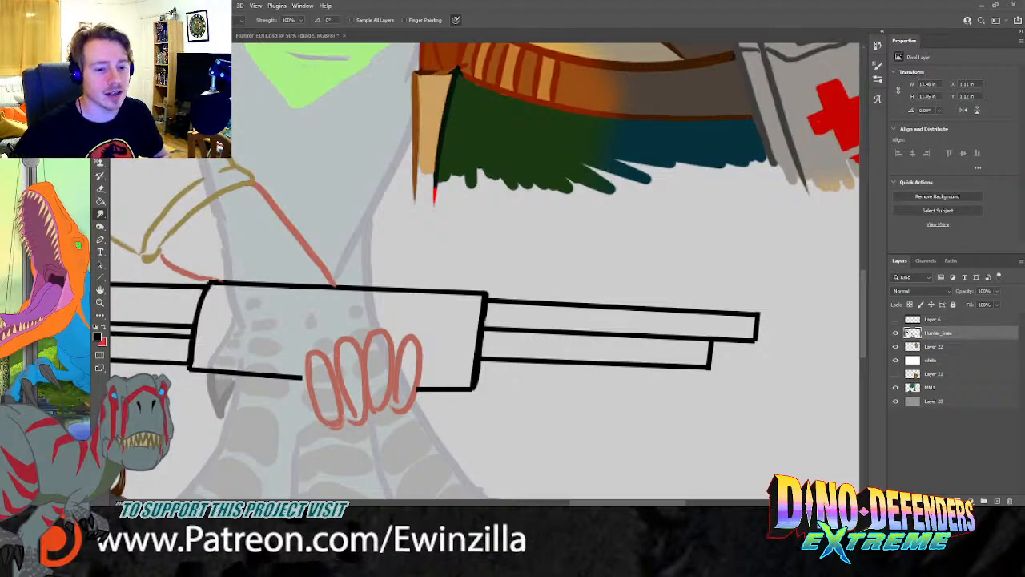
{"action": "left_click_drag", "start_coordinate": [342, 394], "coordinate": [348, 413]}
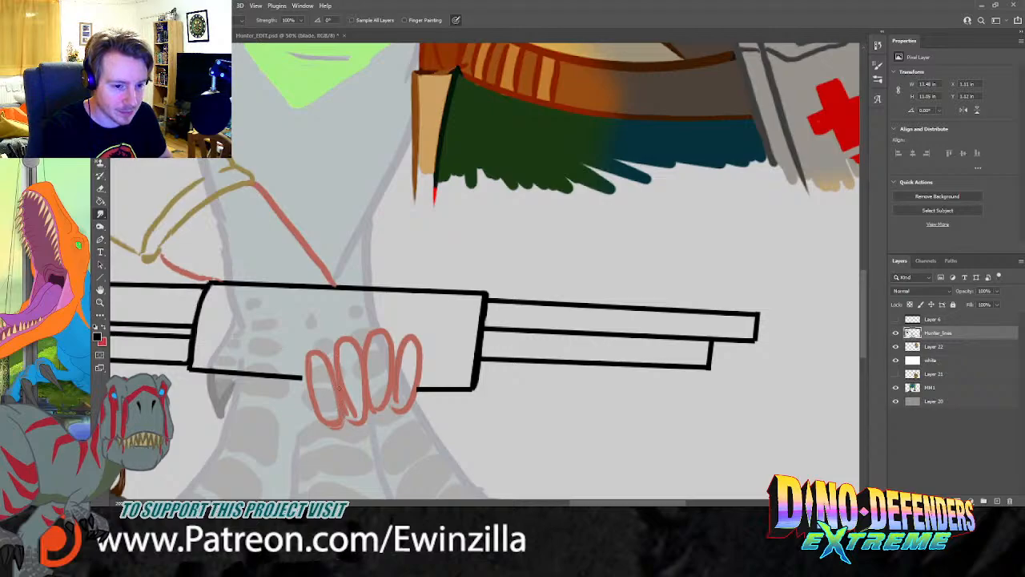
{"action": "left_click_drag", "start_coordinate": [349, 386], "coordinate": [354, 414]}
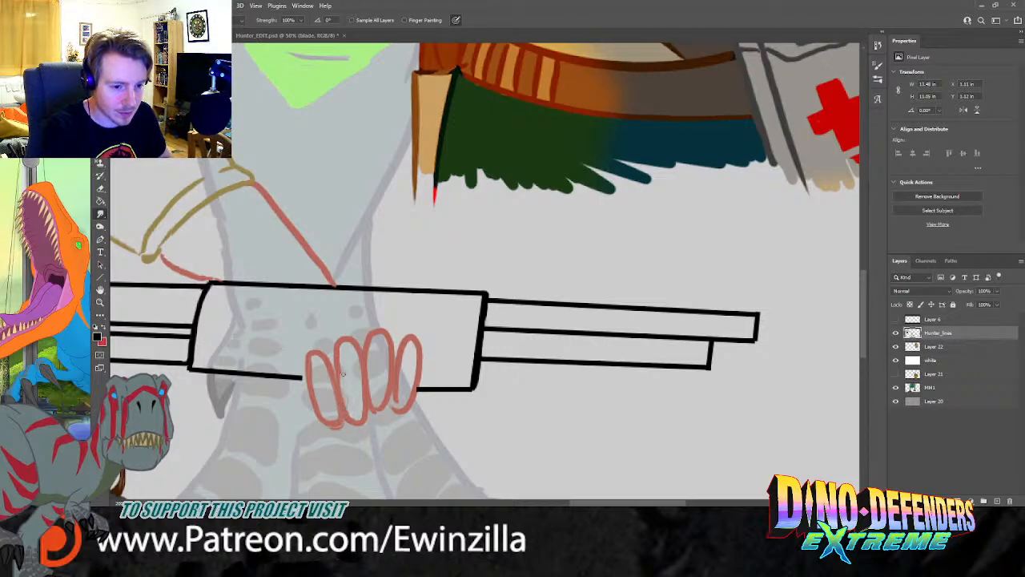
Step: Smudge the red outlines of the second and fourth fingers on the shotgun's fore-end to smooth their sides and lower tips
{"action": "left_click_drag", "start_coordinate": [337, 370], "coordinate": [345, 407]}
{"action": "mouse_move", "coordinate": [393, 380]}
{"action": "left_mouse_down"}
{"action": "mouse_move", "coordinate": [395, 402]}
{"action": "mouse_move", "coordinate": [405, 357]}
{"action": "left_mouse_up"}
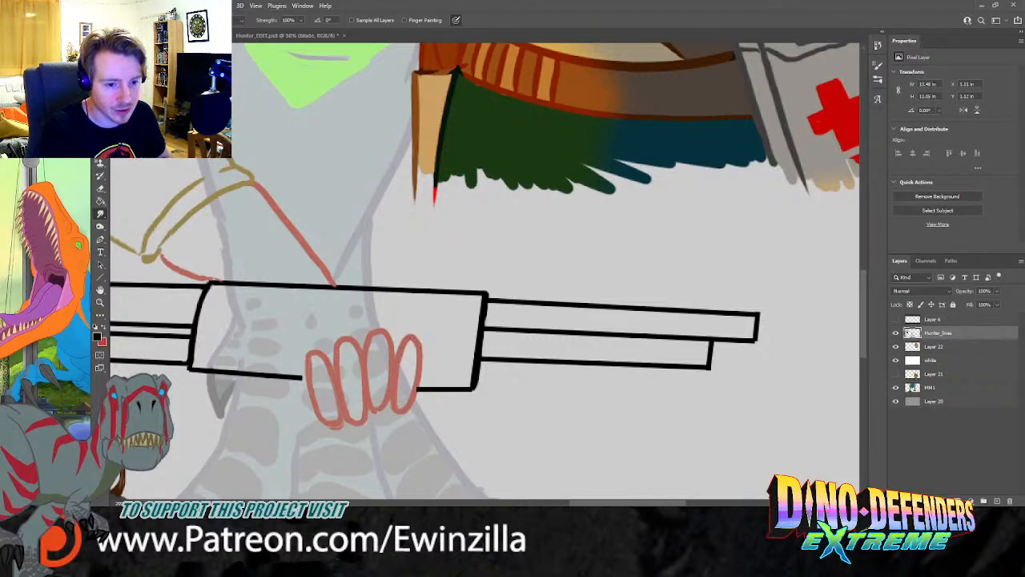
{"action": "left_click_drag", "start_coordinate": [413, 345], "coordinate": [415, 365]}
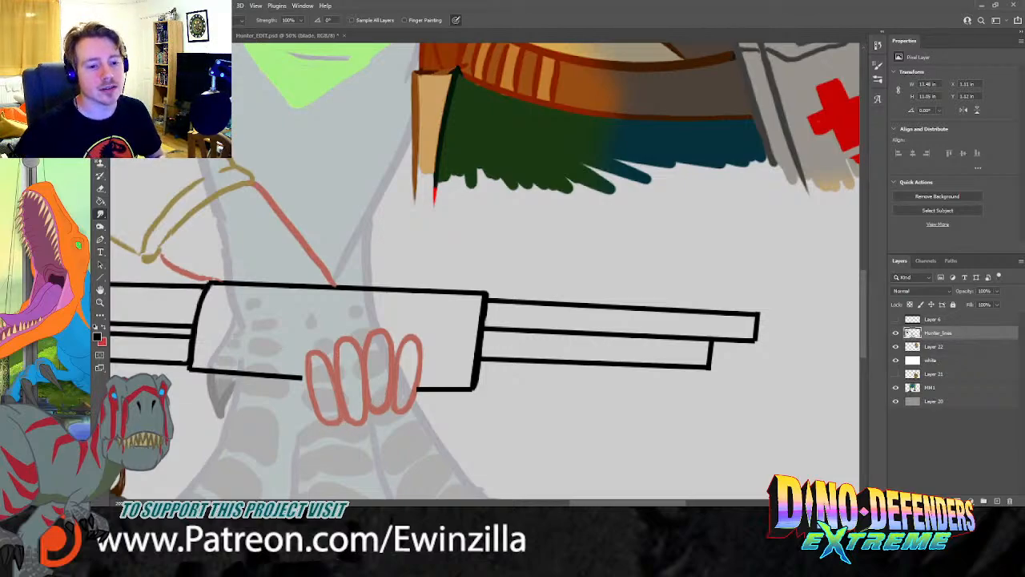
Step: Lasso the four gripping fingers, transform them by skewing, rotating slightly and widening to about 112% on the fore-end, and deselect
{"action": "key", "text": "l"}
{"action": "mouse_move", "coordinate": [311, 355]}
{"action": "left_mouse_down"}
{"action": "mouse_move", "coordinate": [304, 402]}
{"action": "mouse_move", "coordinate": [426, 416]}
{"action": "mouse_move", "coordinate": [429, 332]}
{"action": "mouse_move", "coordinate": [309, 322]}
{"action": "left_mouse_up"}
{"action": "key", "text": "ctrl+t"}
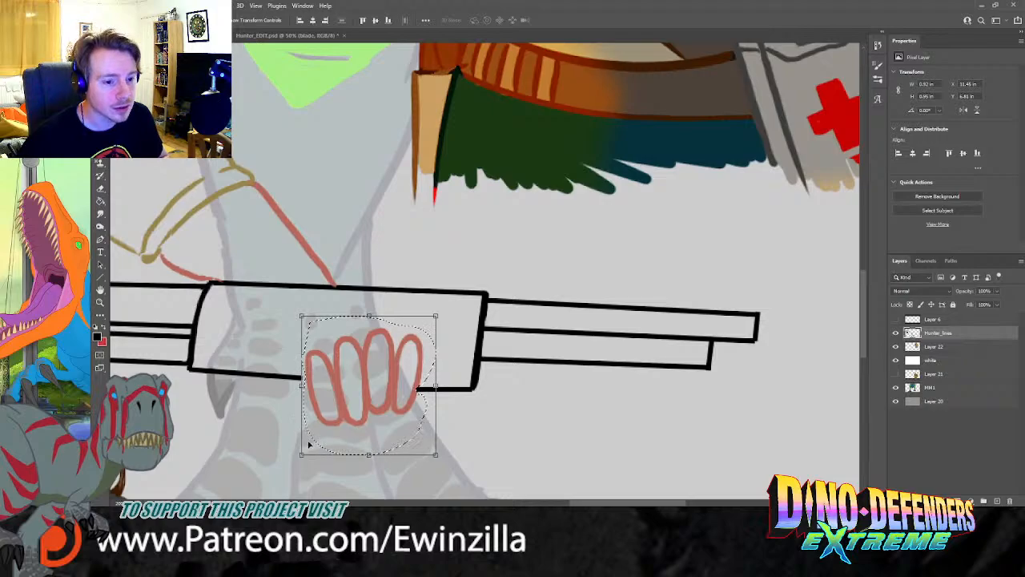
{"action": "left_click_drag", "start_coordinate": [301, 453], "coordinate": [290, 441]}
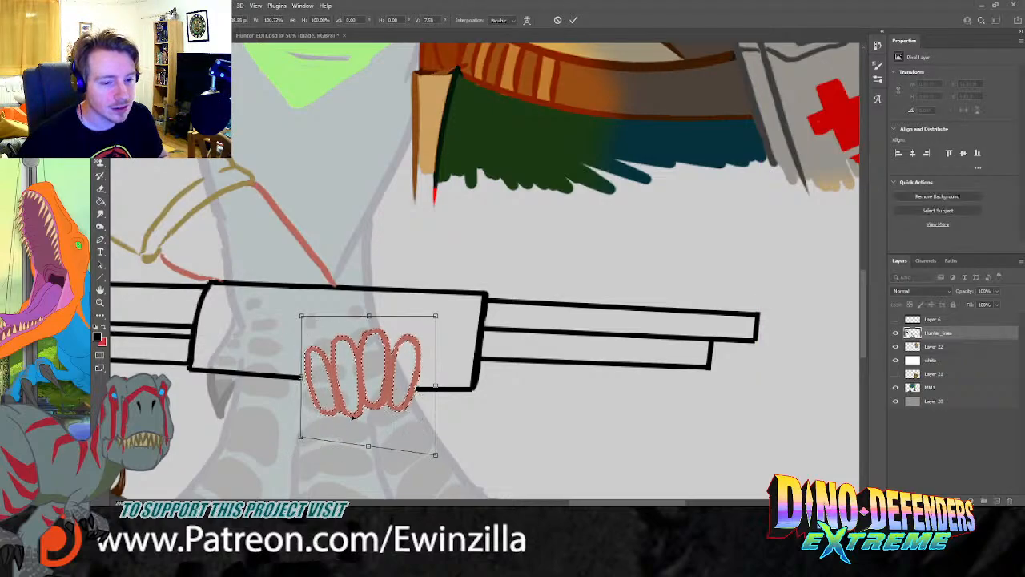
{"action": "left_click_drag", "start_coordinate": [469, 386], "coordinate": [467, 364]}
{"action": "left_click_drag", "start_coordinate": [402, 393], "coordinate": [445, 386]}
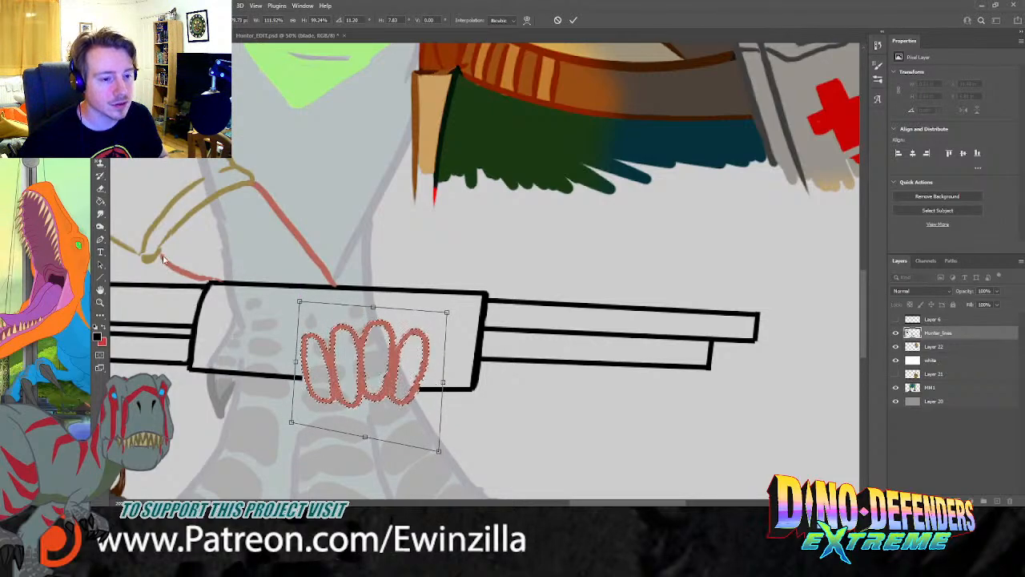
{"action": "key", "text": "Return"}
{"action": "key", "text": "ctrl+d"}
Step: Fit the whole drawing in view and save Hunter_EDIT.psd
{"action": "key", "text": "z"}
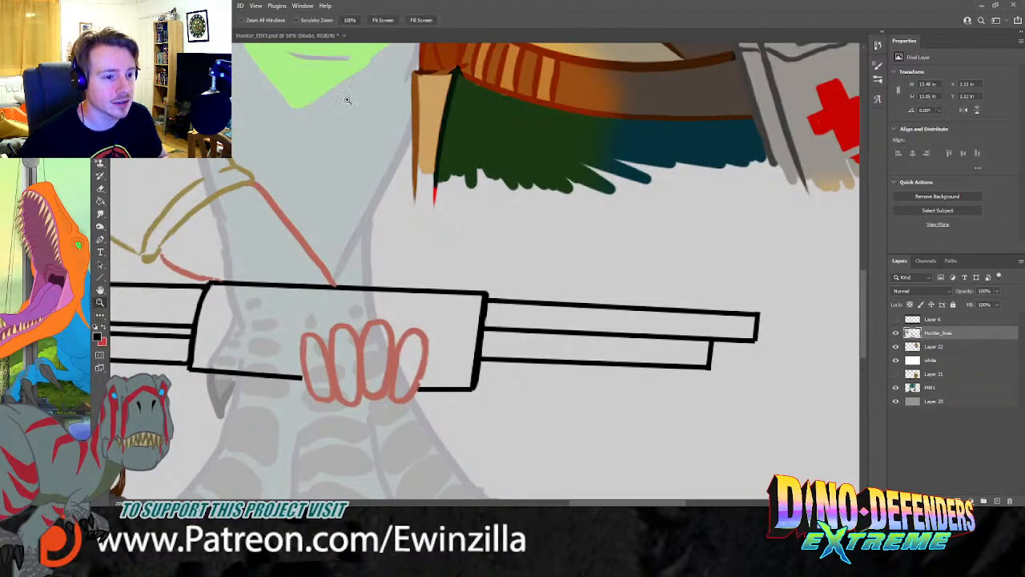
{"action": "left_click", "coordinate": [383, 20]}
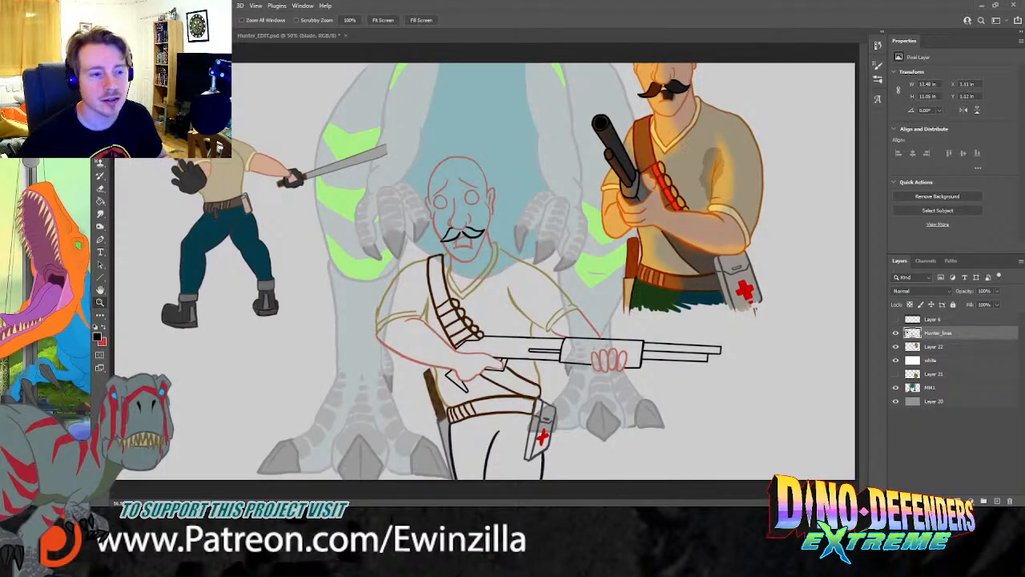
{"action": "key", "text": "ctrl+s"}
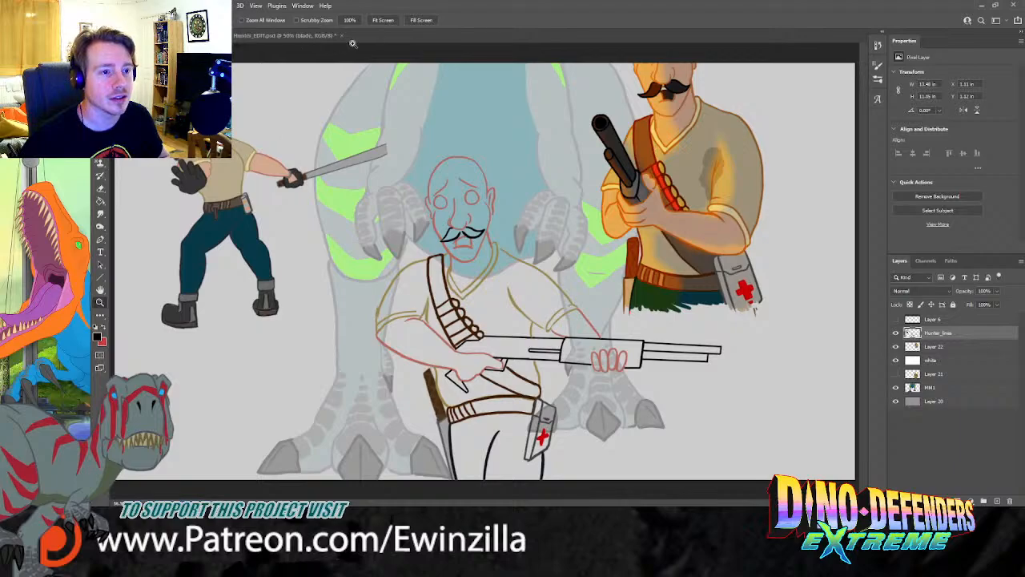
{"action": "left_click", "coordinate": [340, 35]}
{"action": "left_click", "coordinate": [561, 190]}
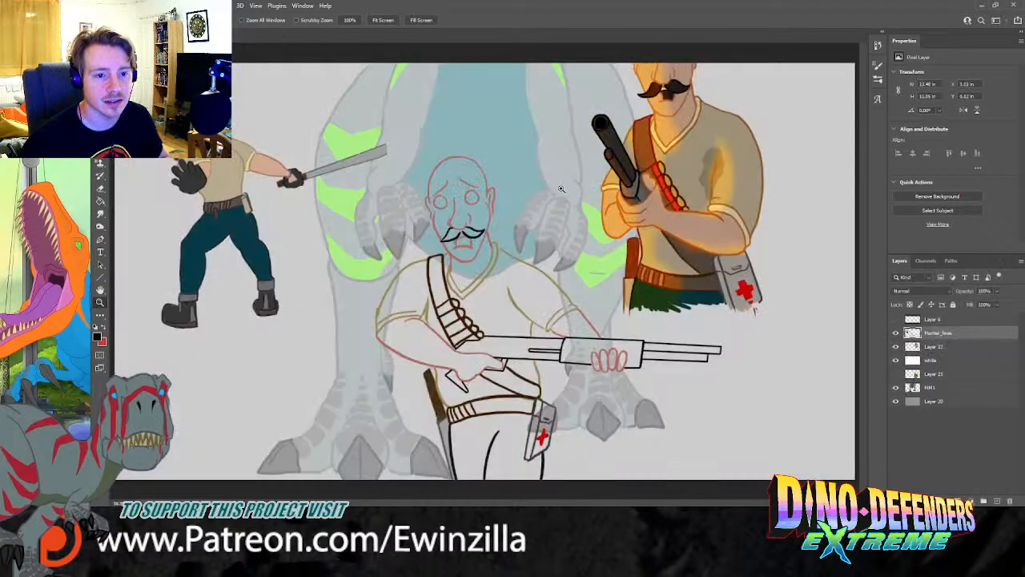
Step: Hide and show the MM1 dinosaur layer to compare the hunter's line art with and without it
{"action": "left_click", "coordinate": [896, 387]}
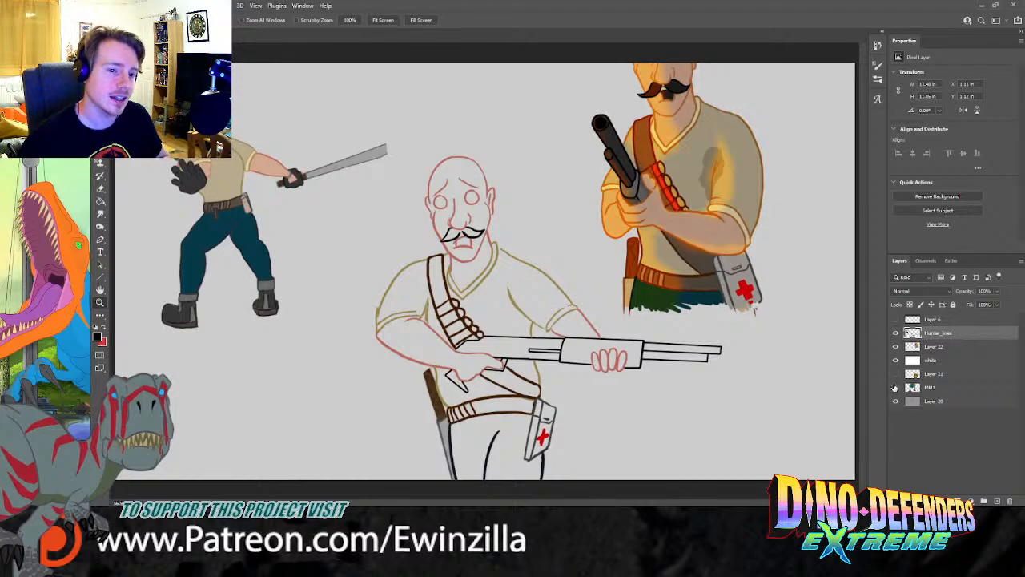
{"action": "left_click", "coordinate": [896, 387]}
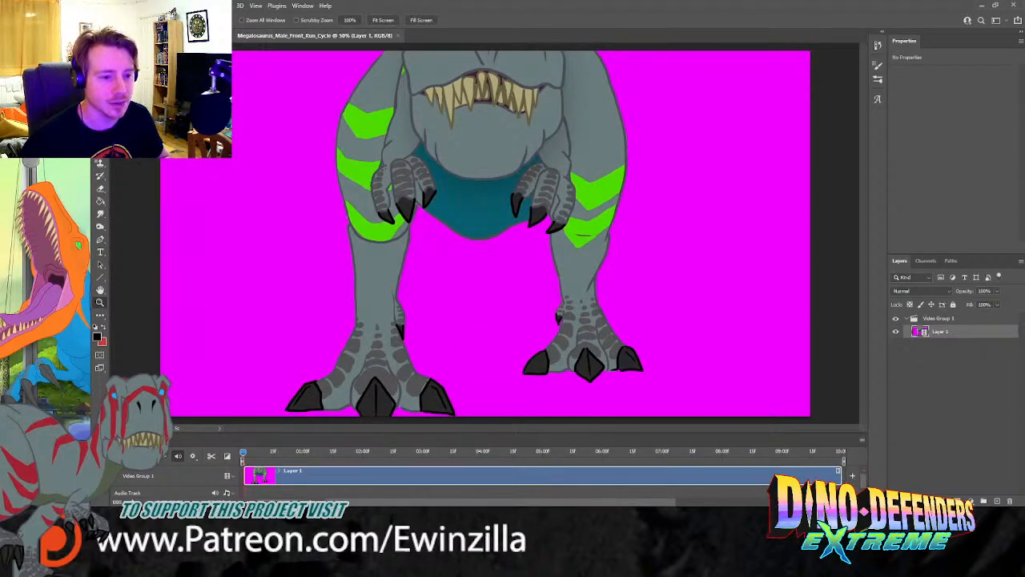
Step: Play back the Megalosaurus_Male_Front_Run_Cycle video on its timeline to review the dinosaur's run
{"action": "left_click", "coordinate": [178, 456]}
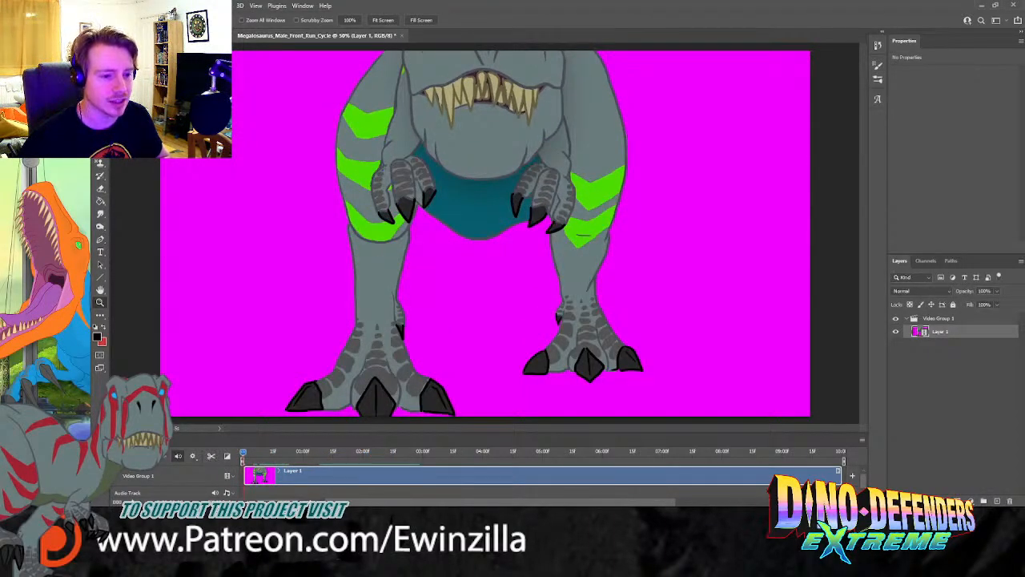
{"action": "left_click", "coordinate": [151, 456]}
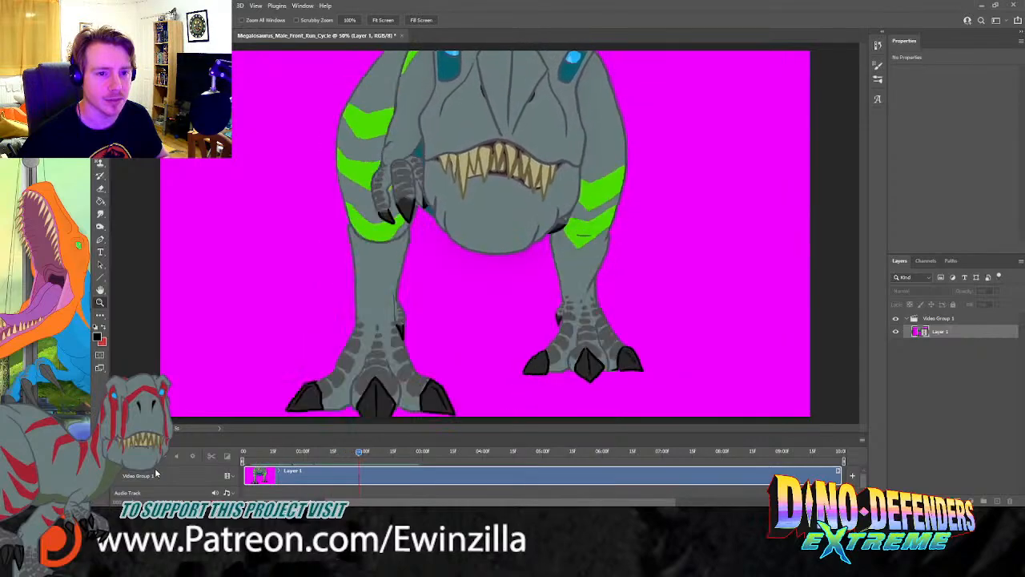